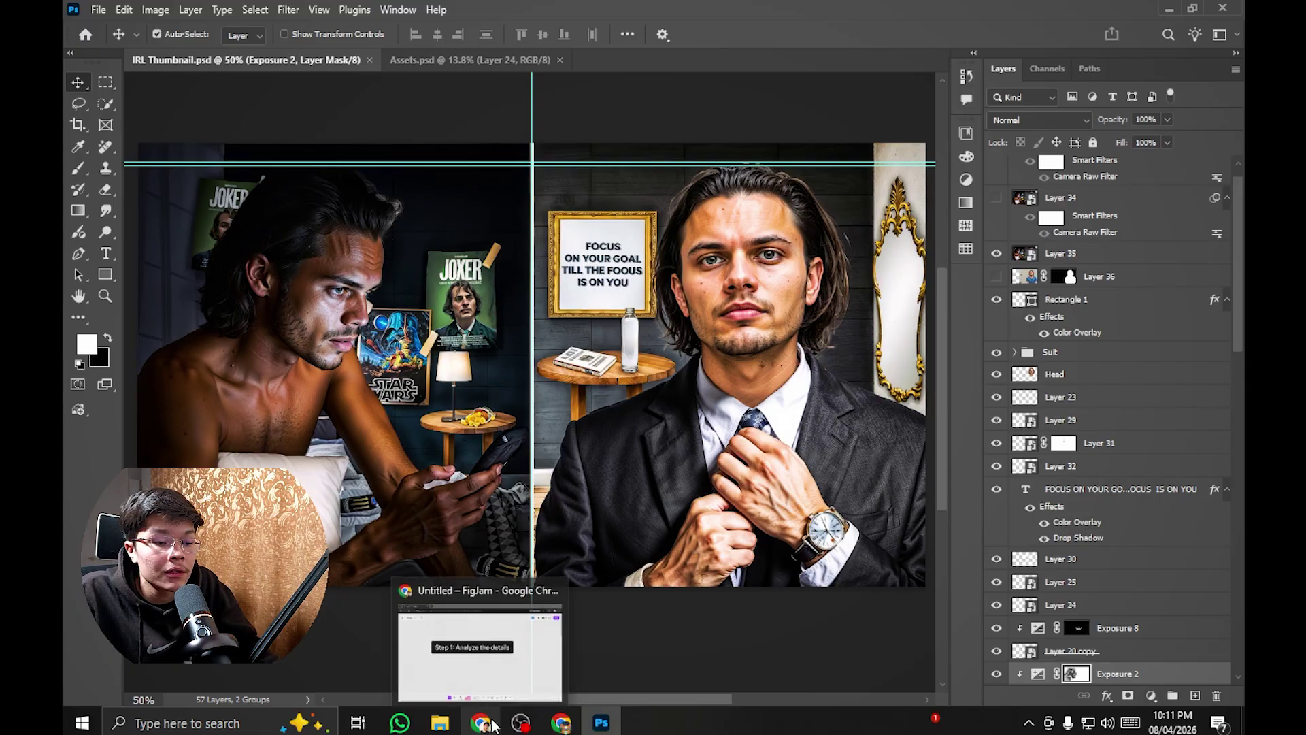
Step: Switch to Gmail in Chrome and read the freelance pitch email "Want some Hot views?"
click(483, 723)
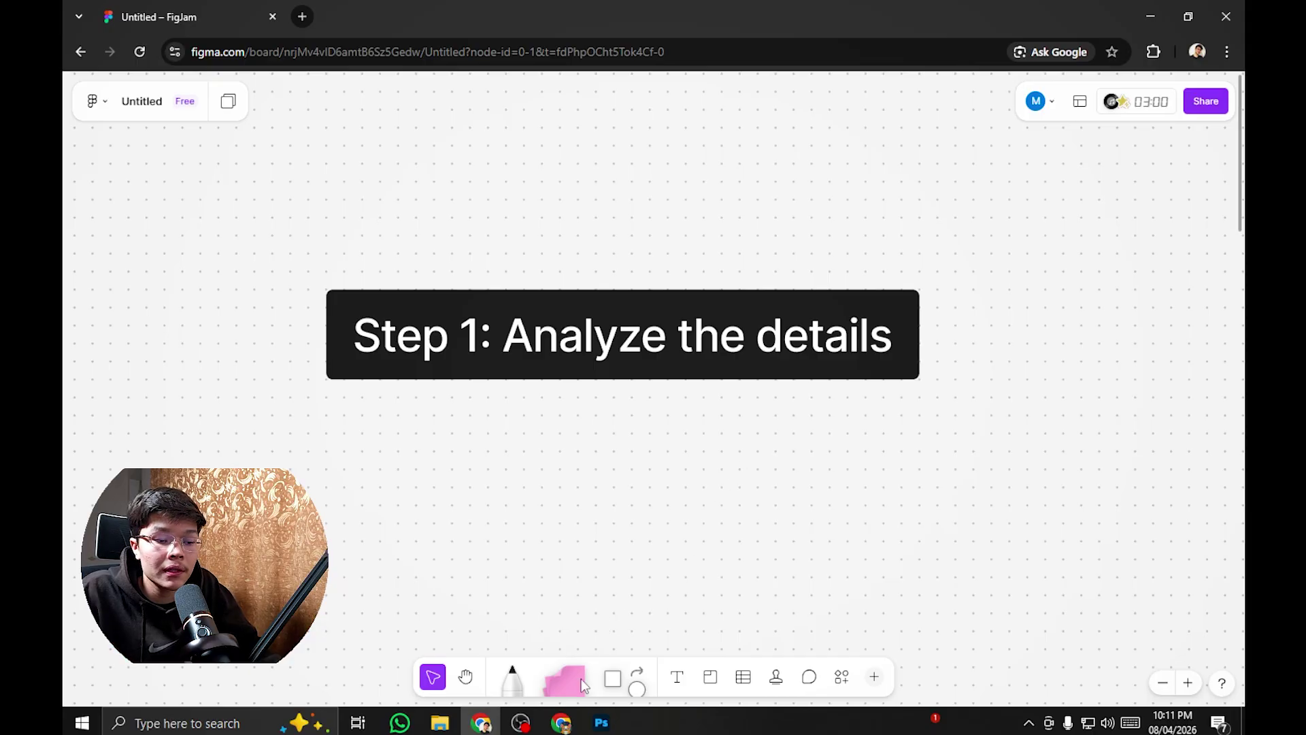
click(575, 728)
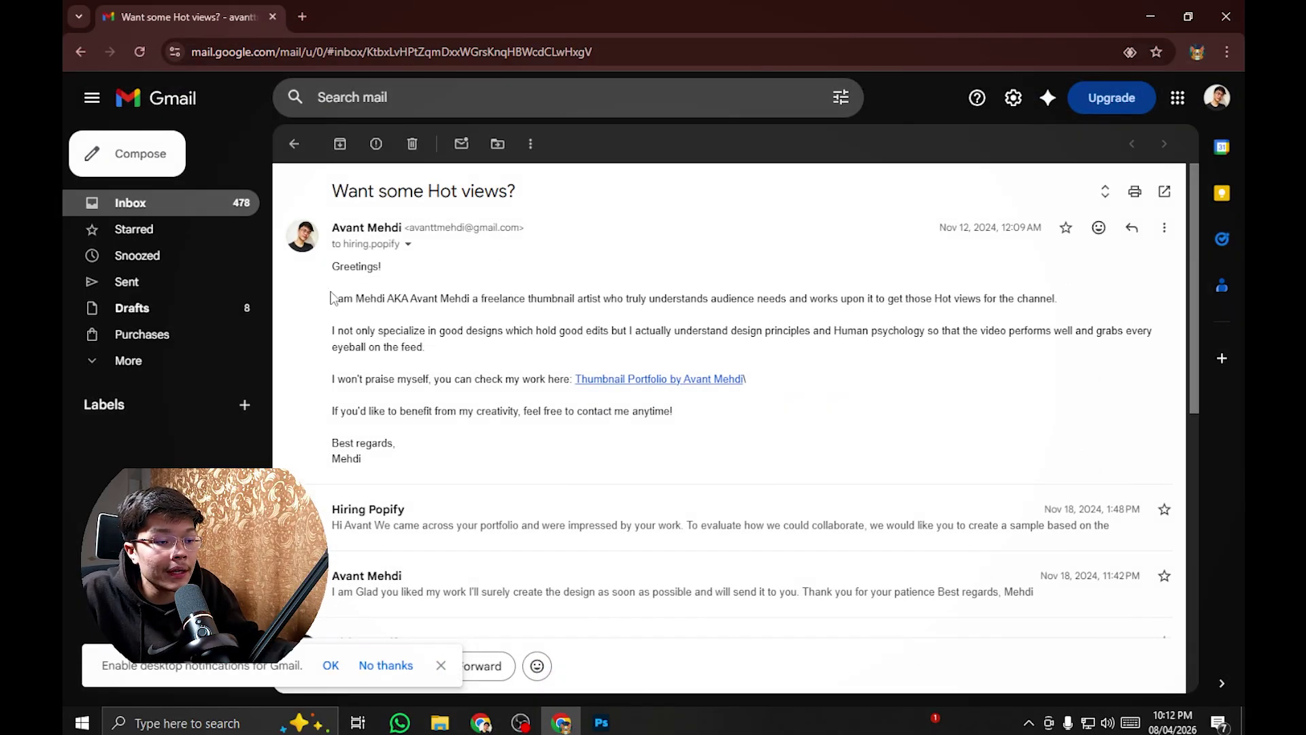
drag(332, 298, 689, 300)
click(630, 310)
drag(430, 297, 853, 298)
click(853, 298)
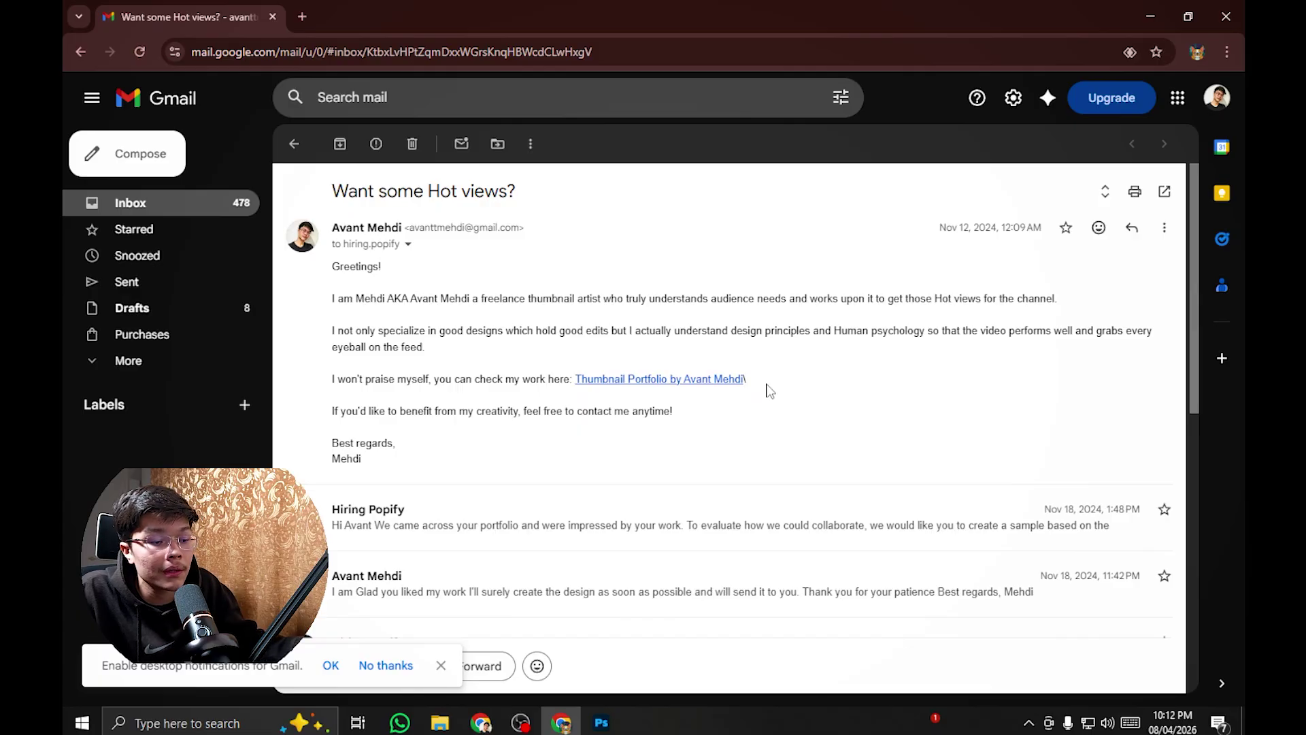
scroll(794, 349, down, 3)
scroll(794, 346, up, 3)
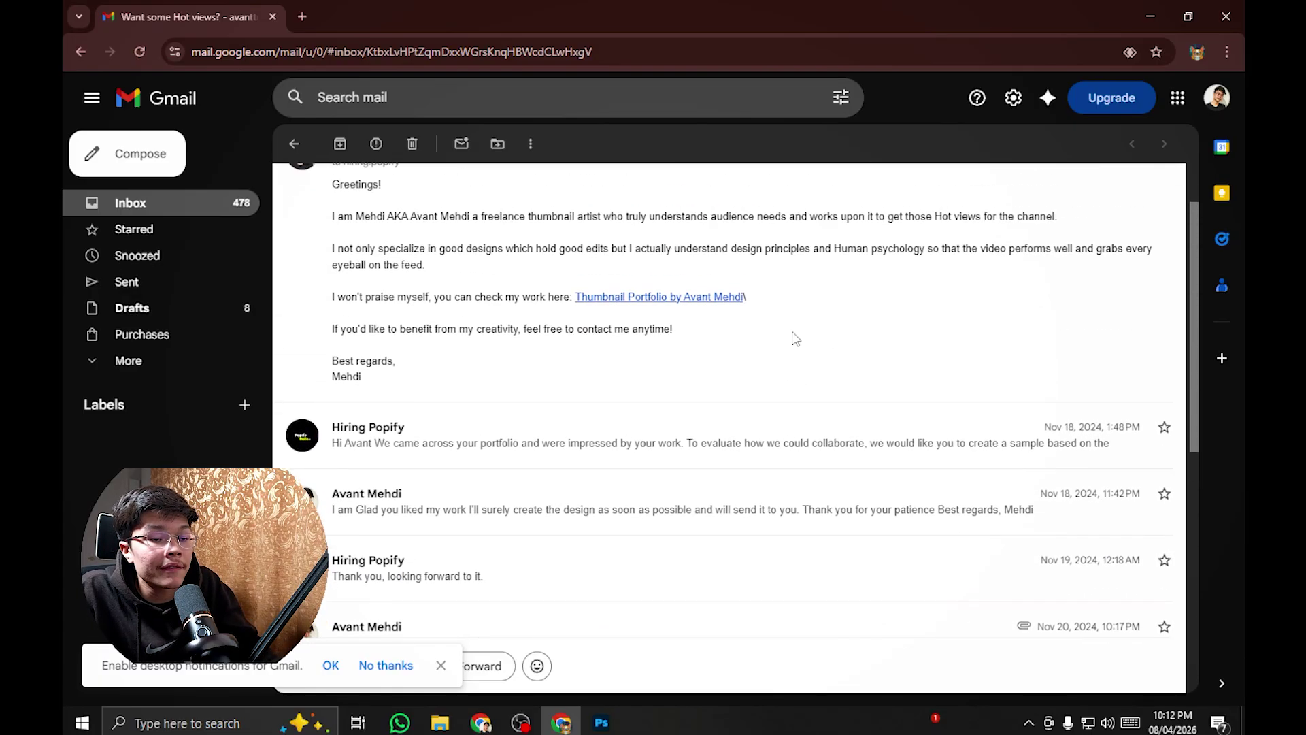
Step: Expand the first Hiring Popify reply in the email thread and open its THUMBNAIL SAMPLE WORK link
scroll(802, 295, down, 1)
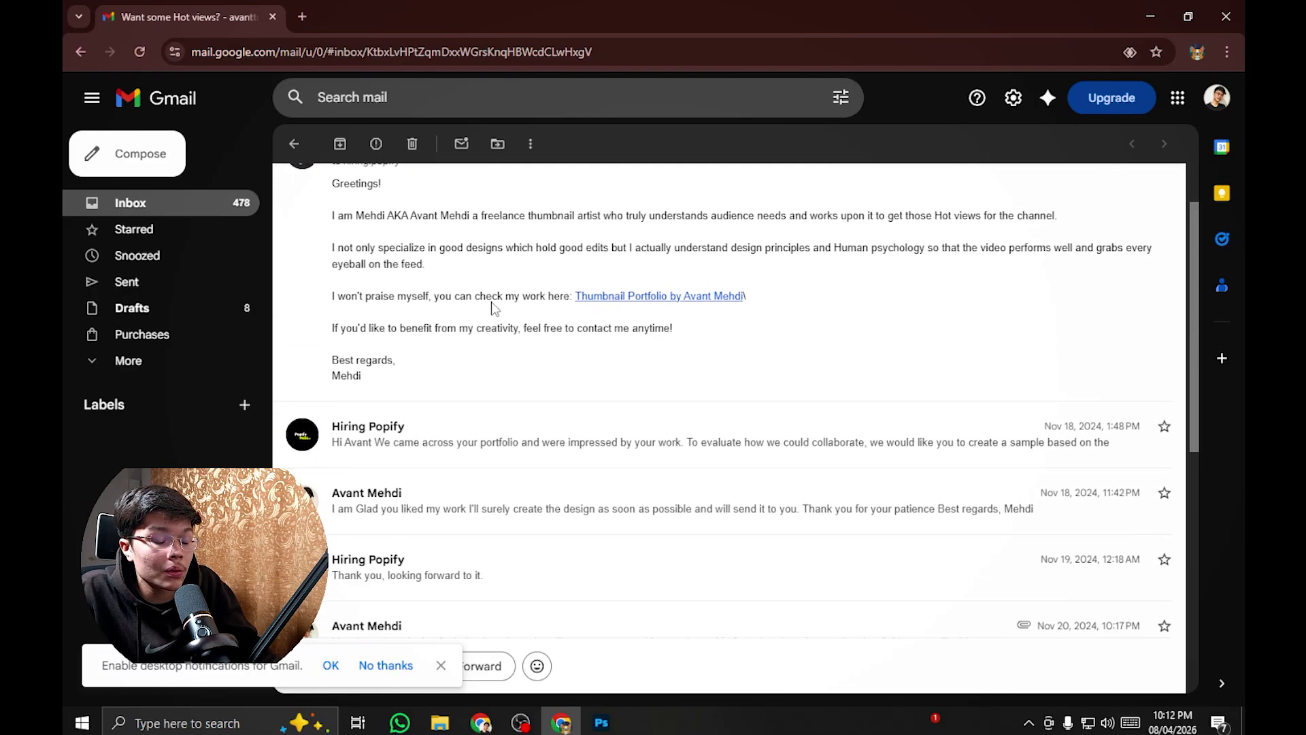
scroll(524, 341, down, 3)
click(561, 268)
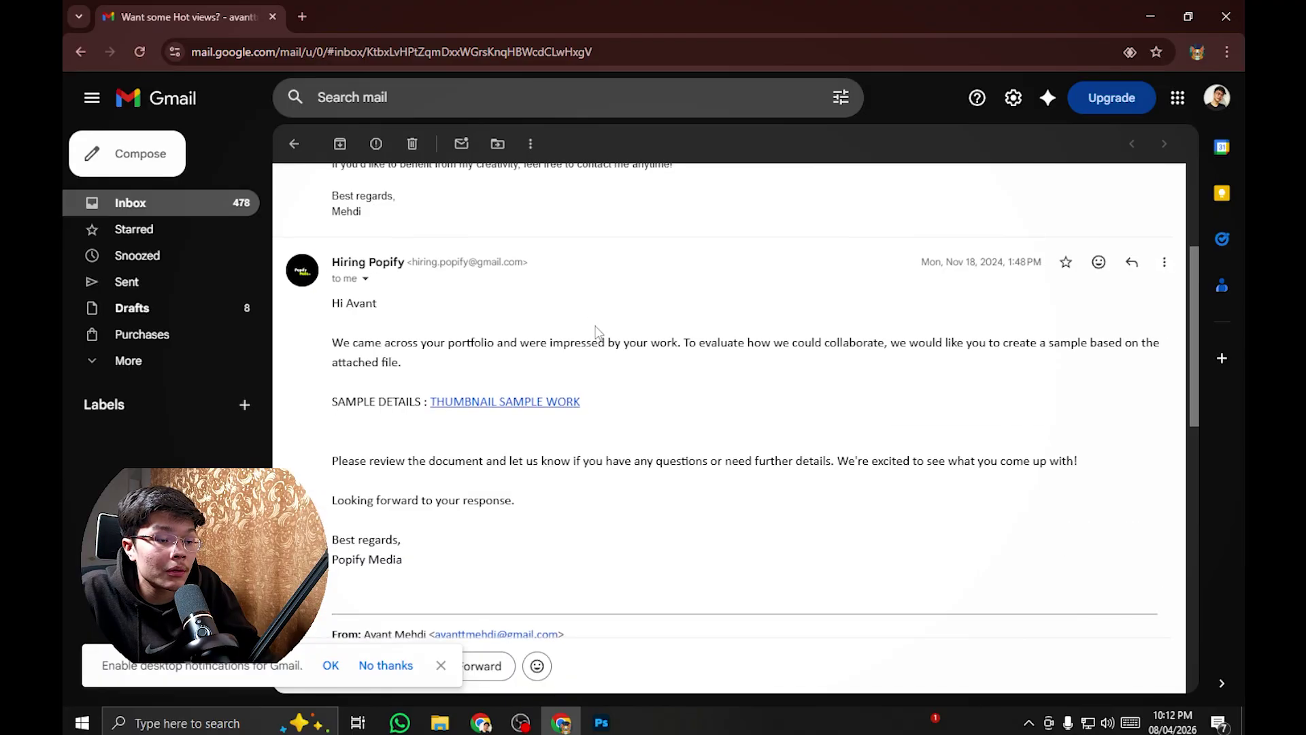
click(533, 406)
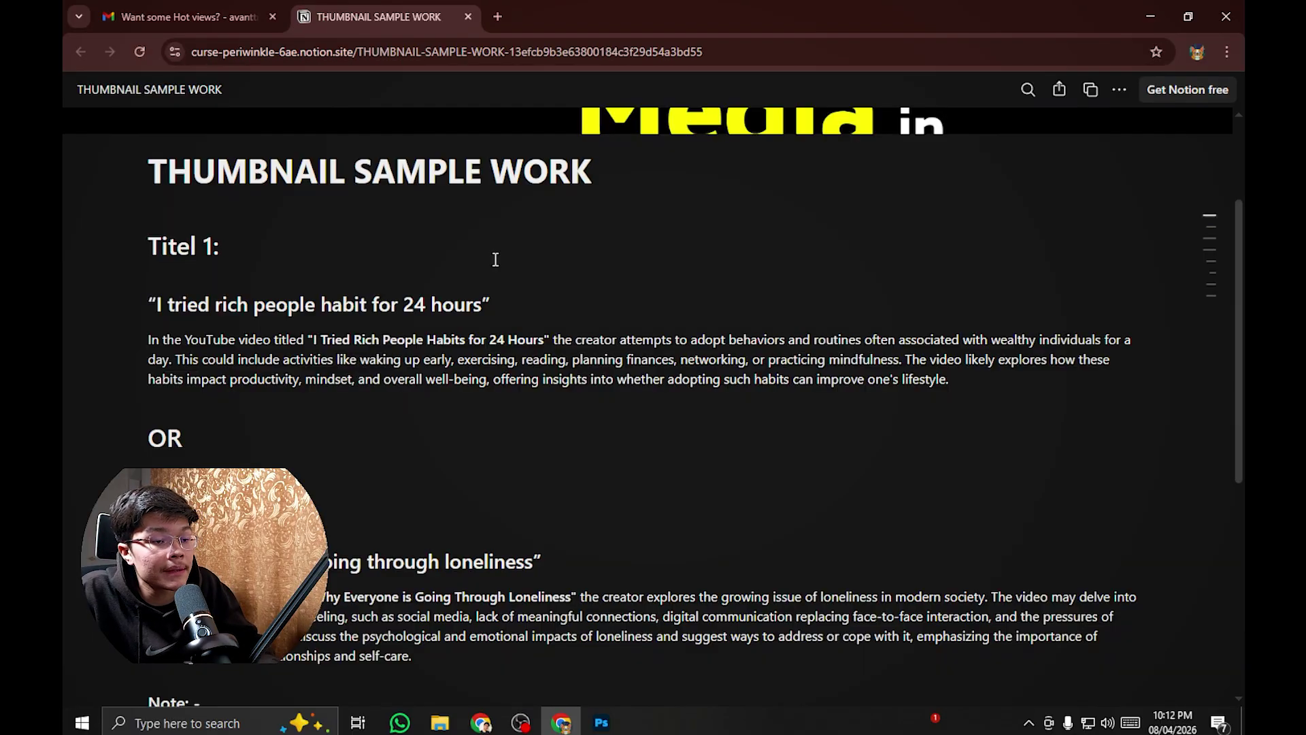
Step: Review the first title option in the brief, "I tried rich people habit for 24 hours"
drag(151, 251, 263, 251)
click(264, 251)
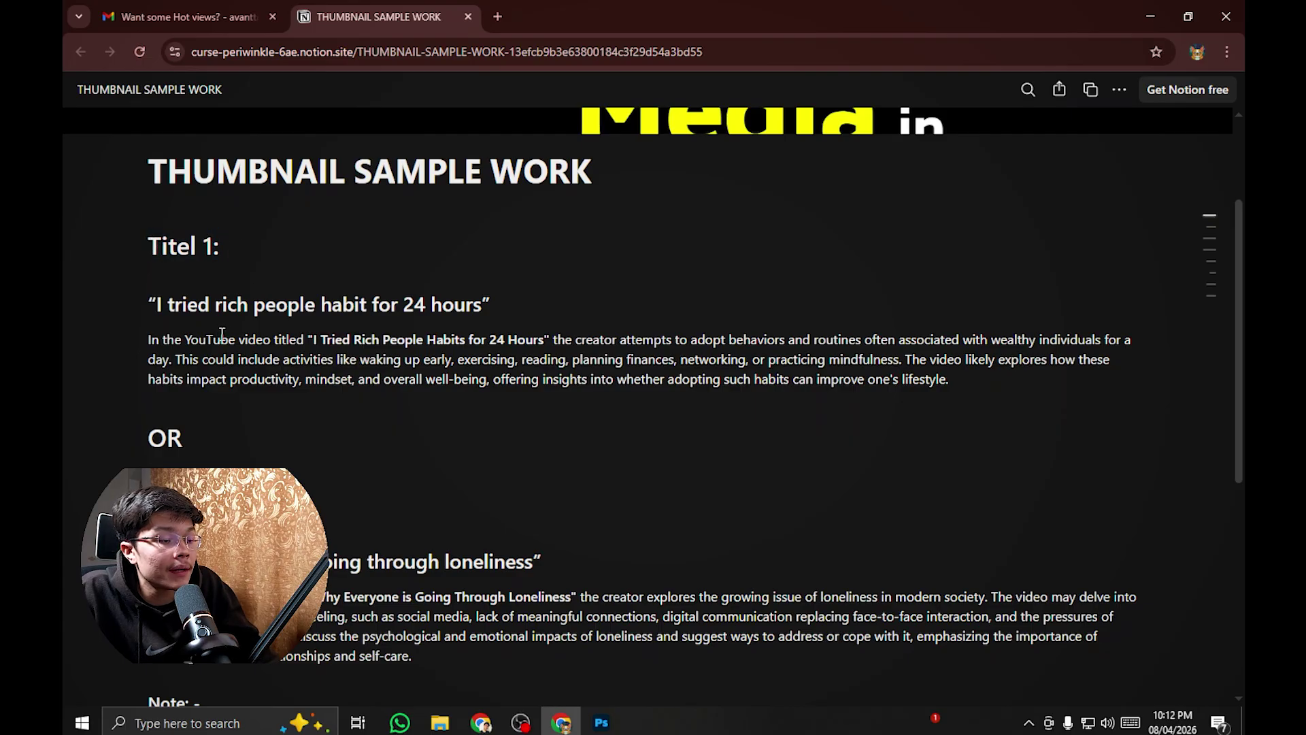
scroll(163, 313, down, 2)
scroll(137, 205, up, 1)
drag(135, 160, 256, 155)
click(253, 170)
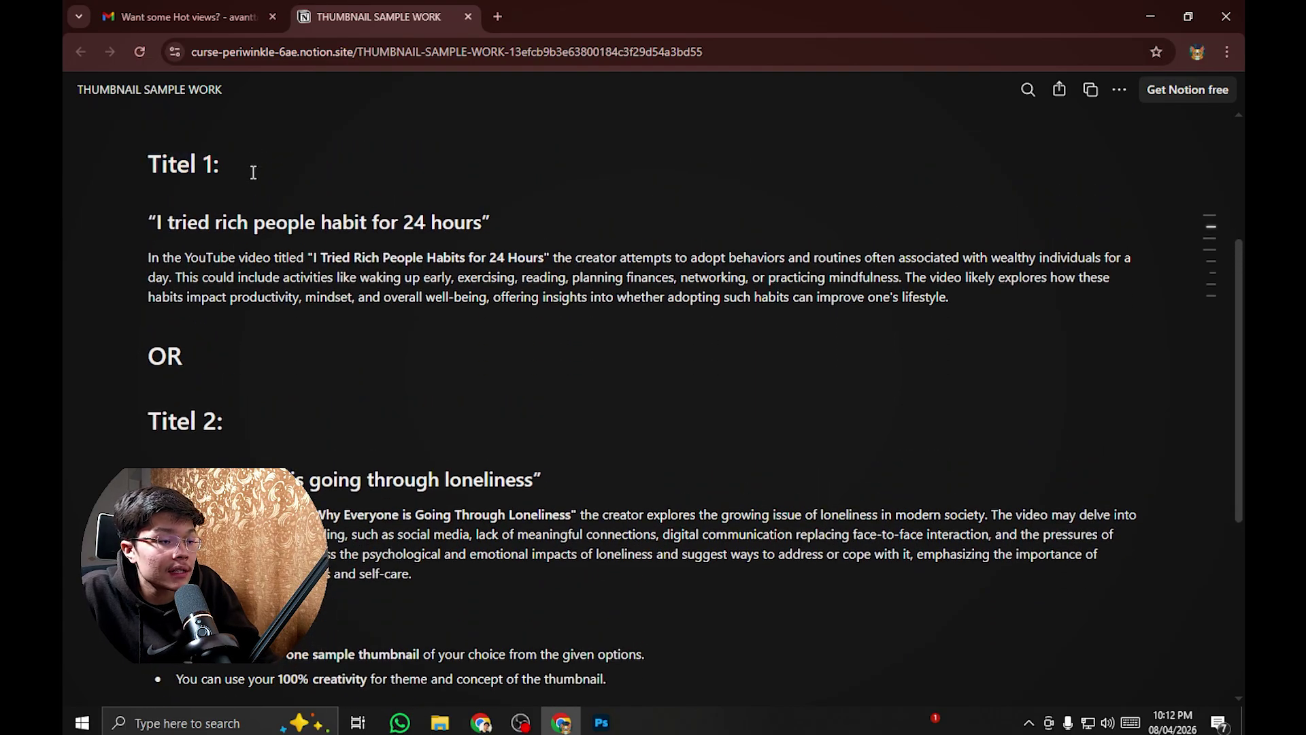
drag(151, 222, 317, 222)
click(344, 222)
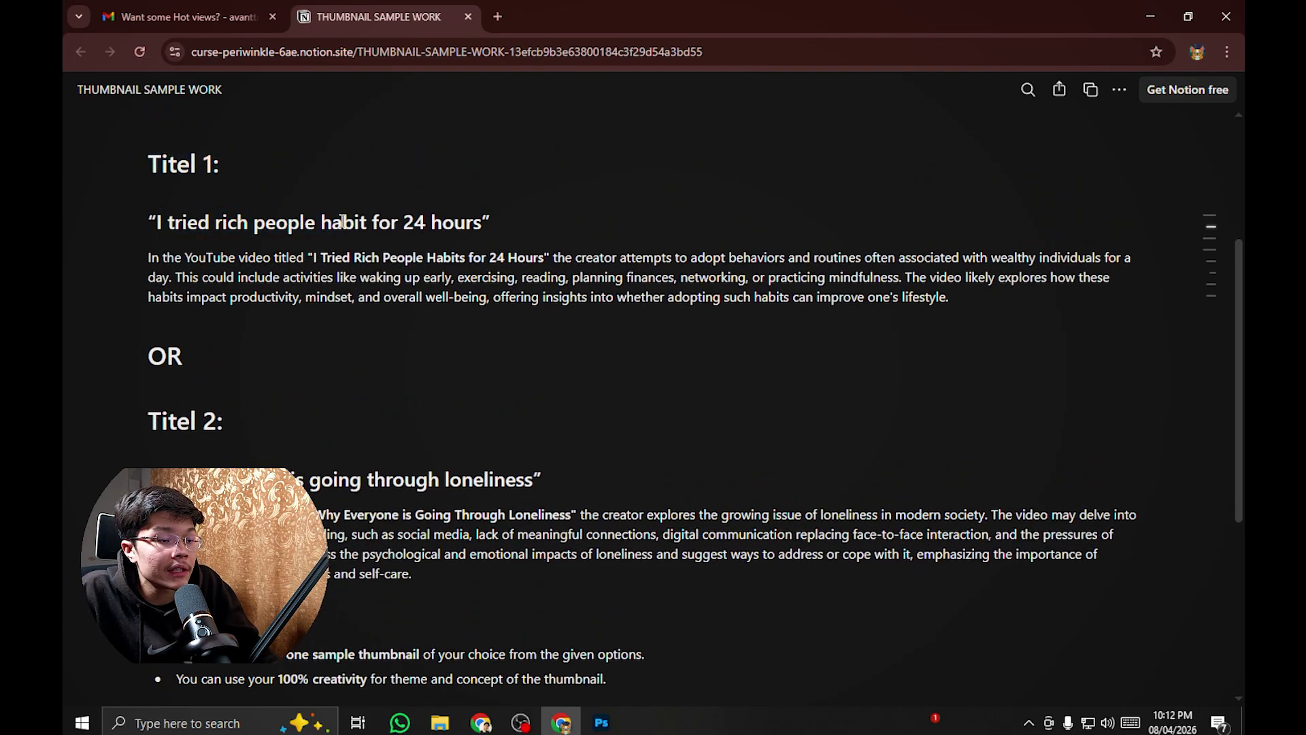
Step: Review the second title option, "Why everyone is going through loneliness", and read the description paragraph under the first title
scroll(503, 222, down, 1)
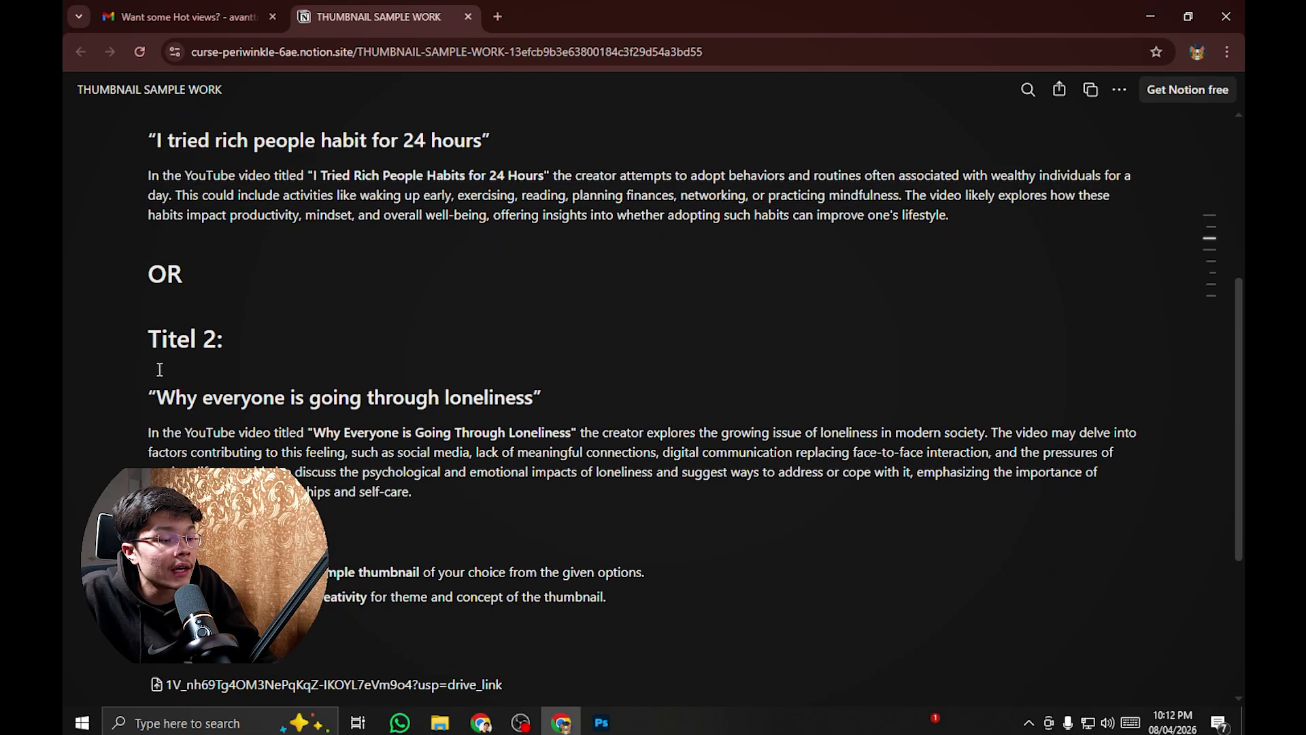
drag(133, 347, 198, 395)
click(198, 393)
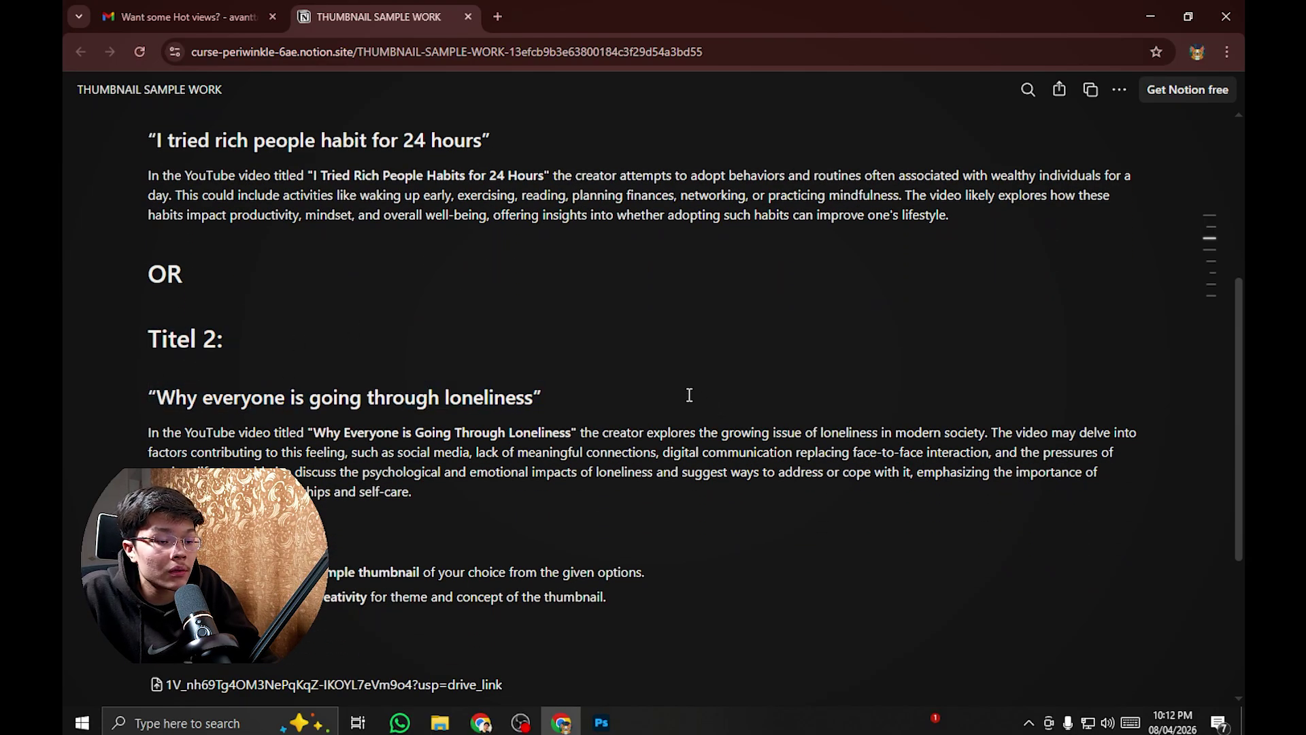
scroll(772, 390, up, 1)
scroll(525, 355, up, 2)
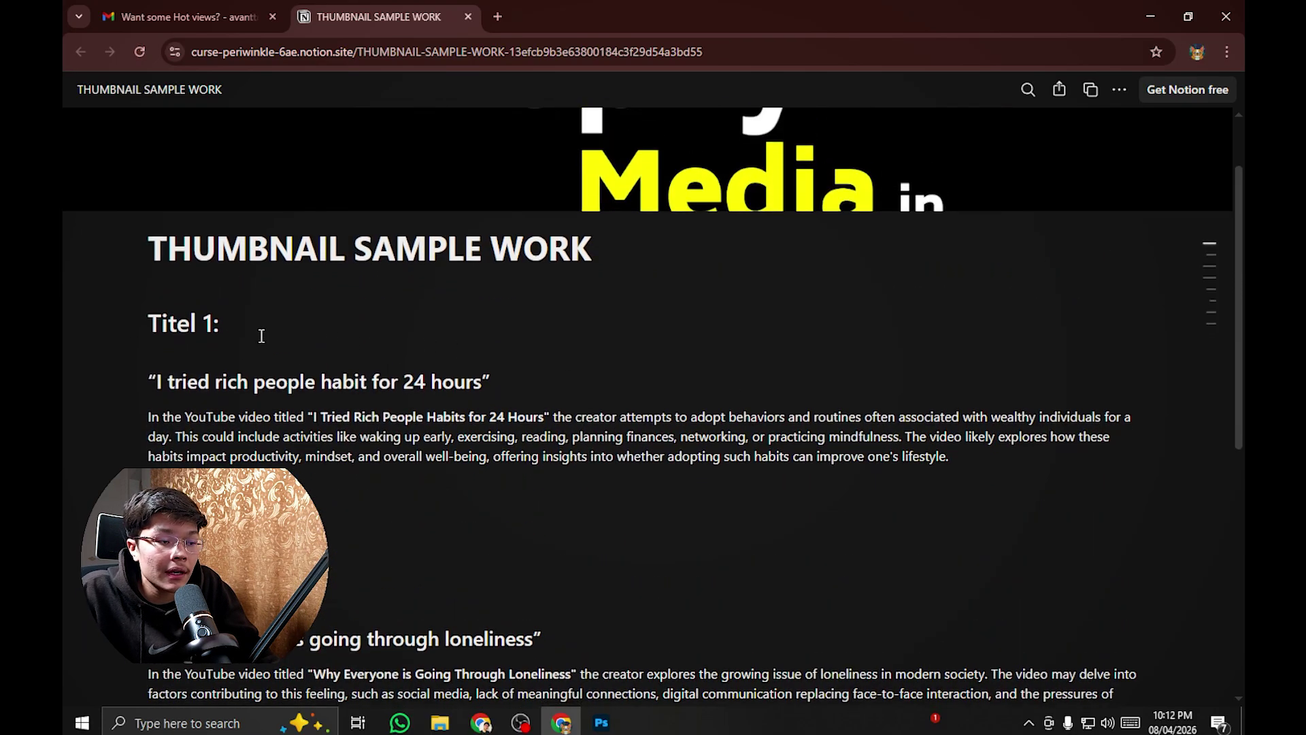
scroll(128, 233, down, 1)
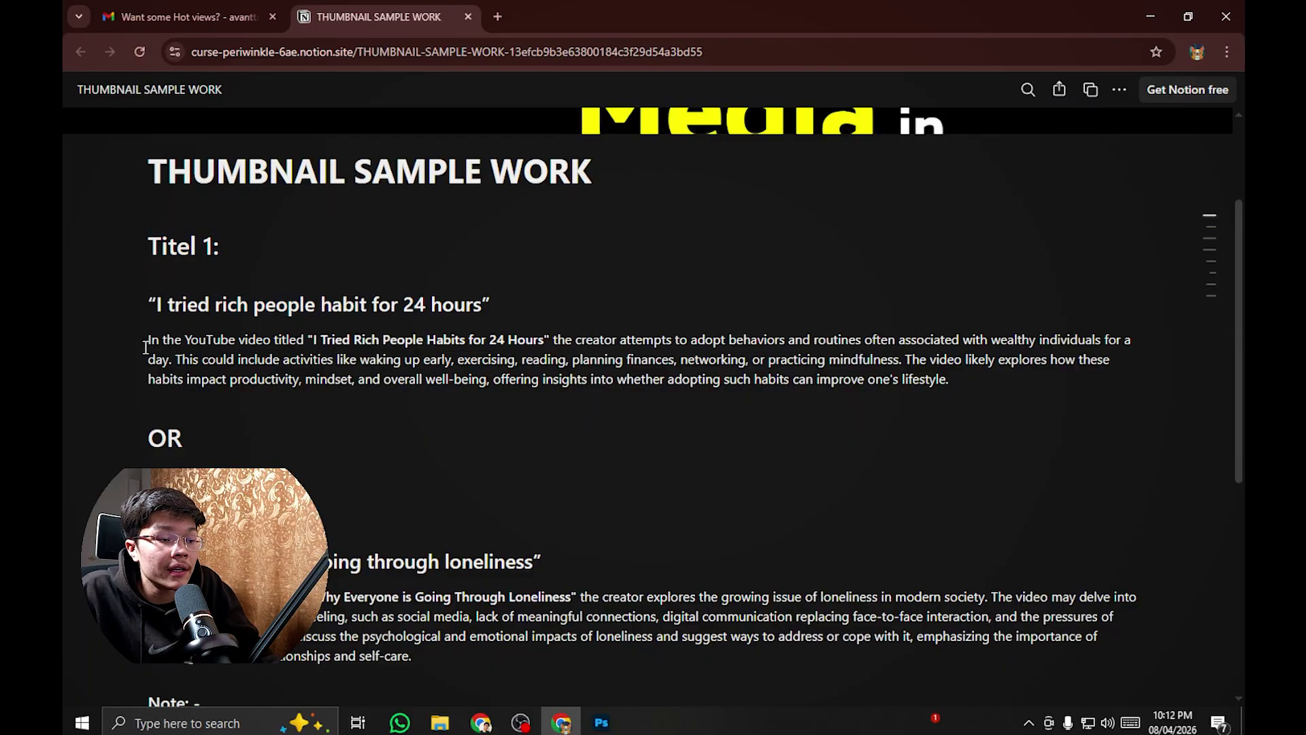
drag(145, 347, 953, 399)
click(1037, 401)
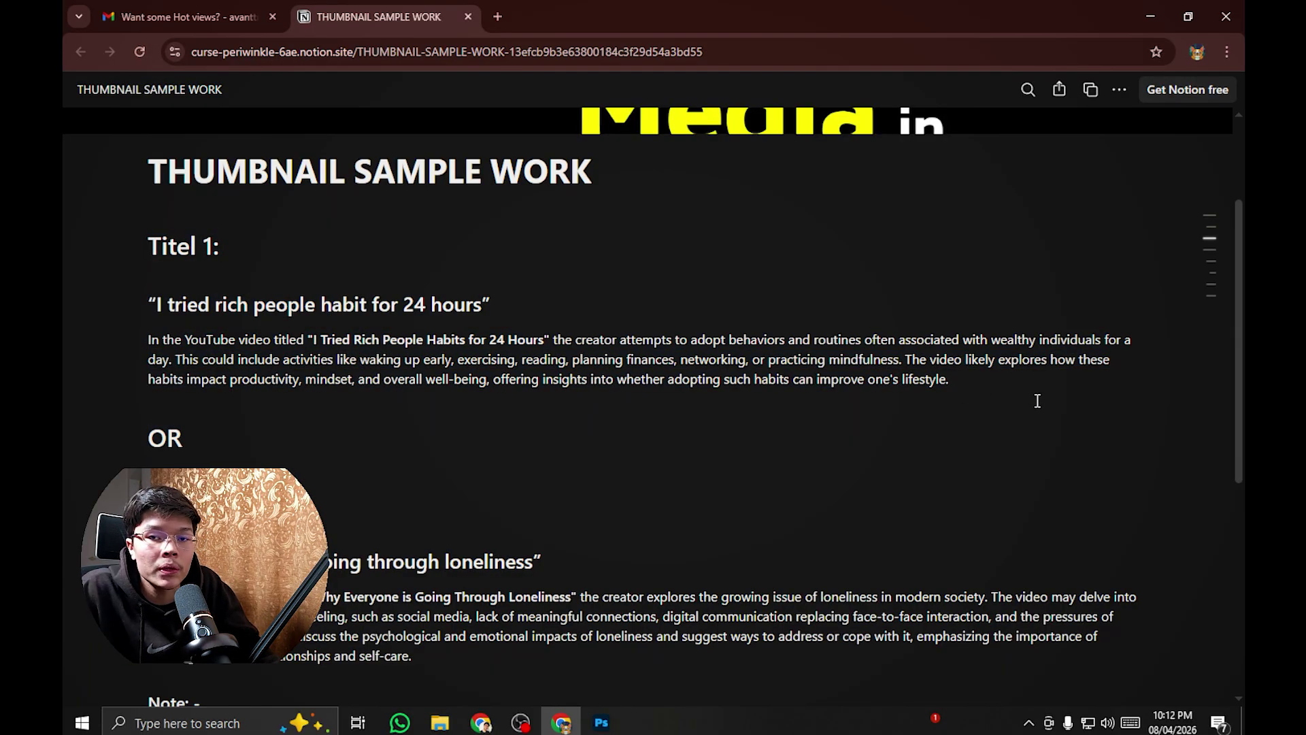
Step: Check the step heading on the FigJam board, then read the brief's note about using 100% creativity for theme and concept
click(481, 723)
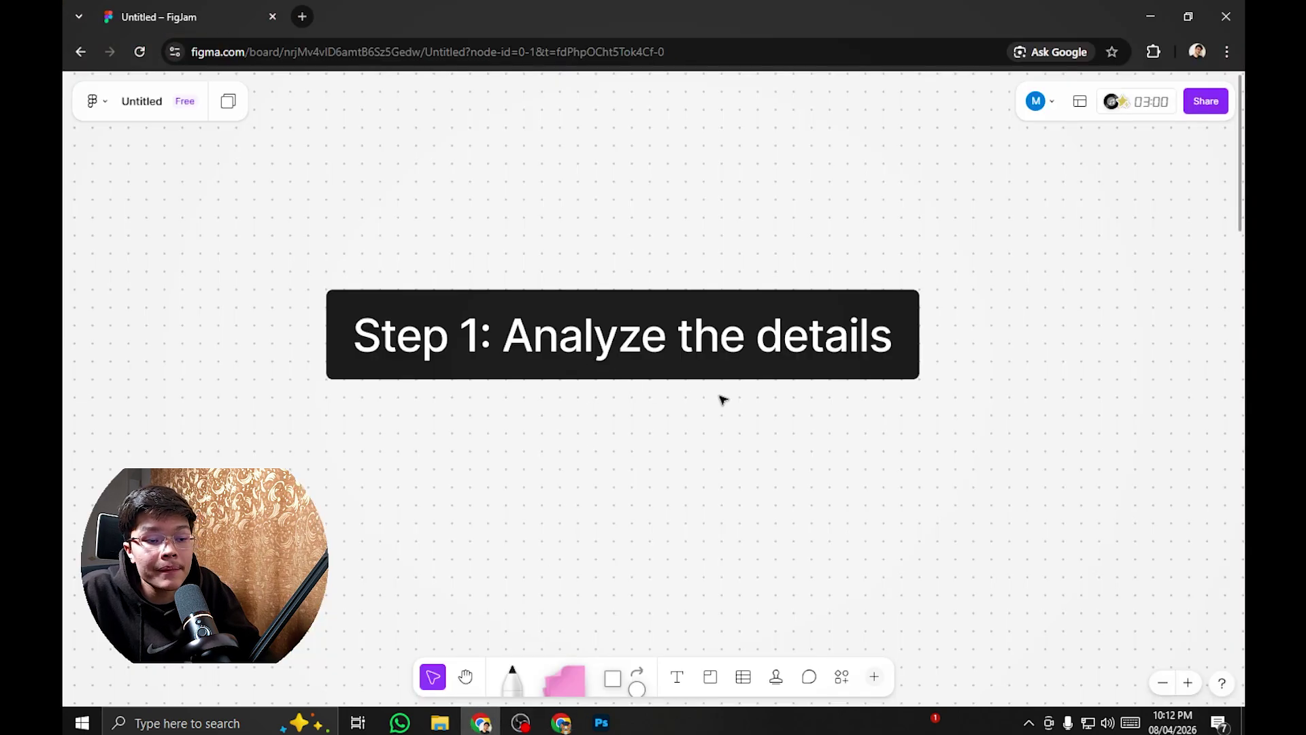
click(561, 723)
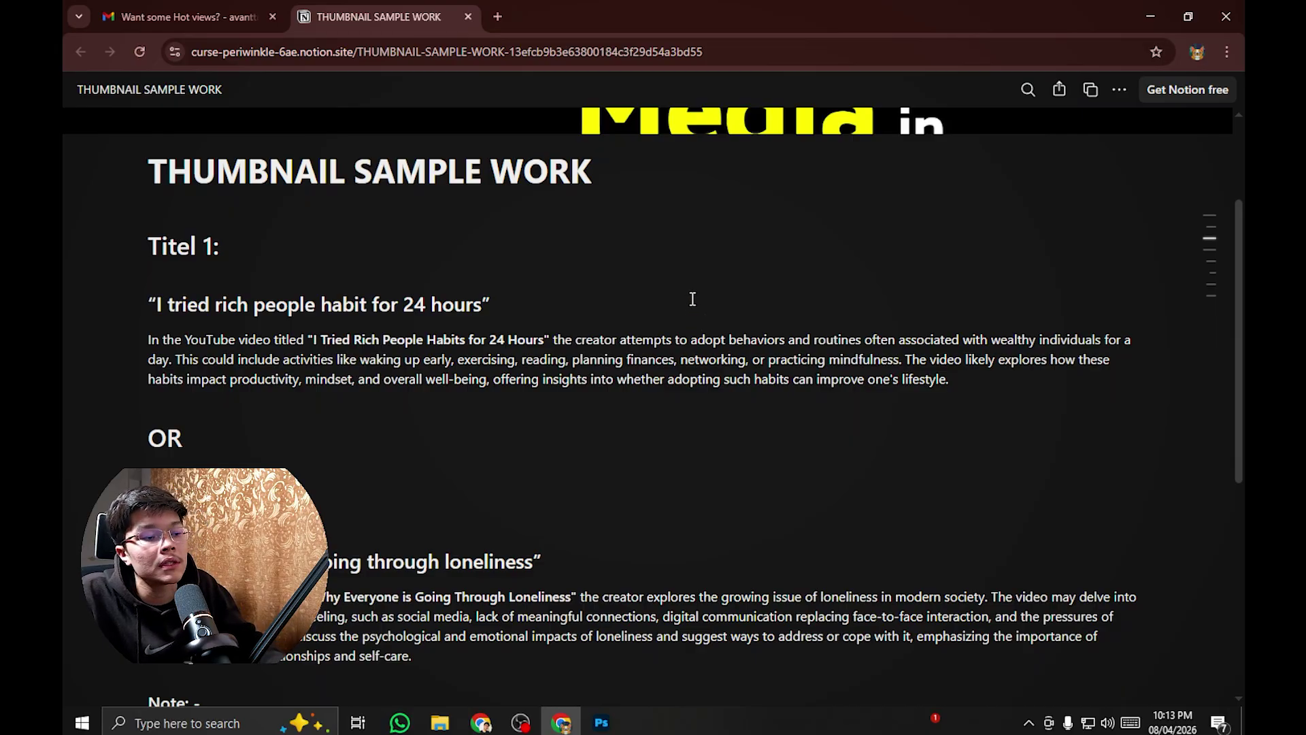
scroll(613, 313, down, 3)
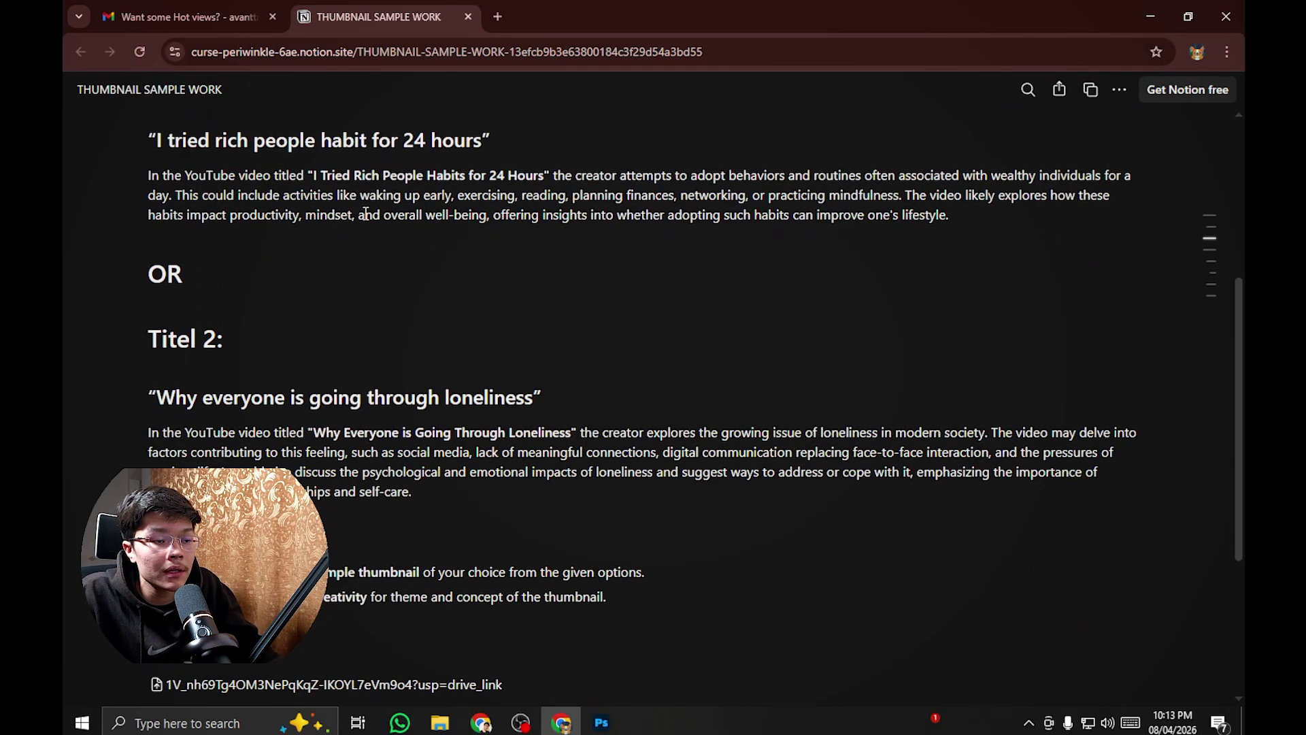
scroll(364, 212, up, 1)
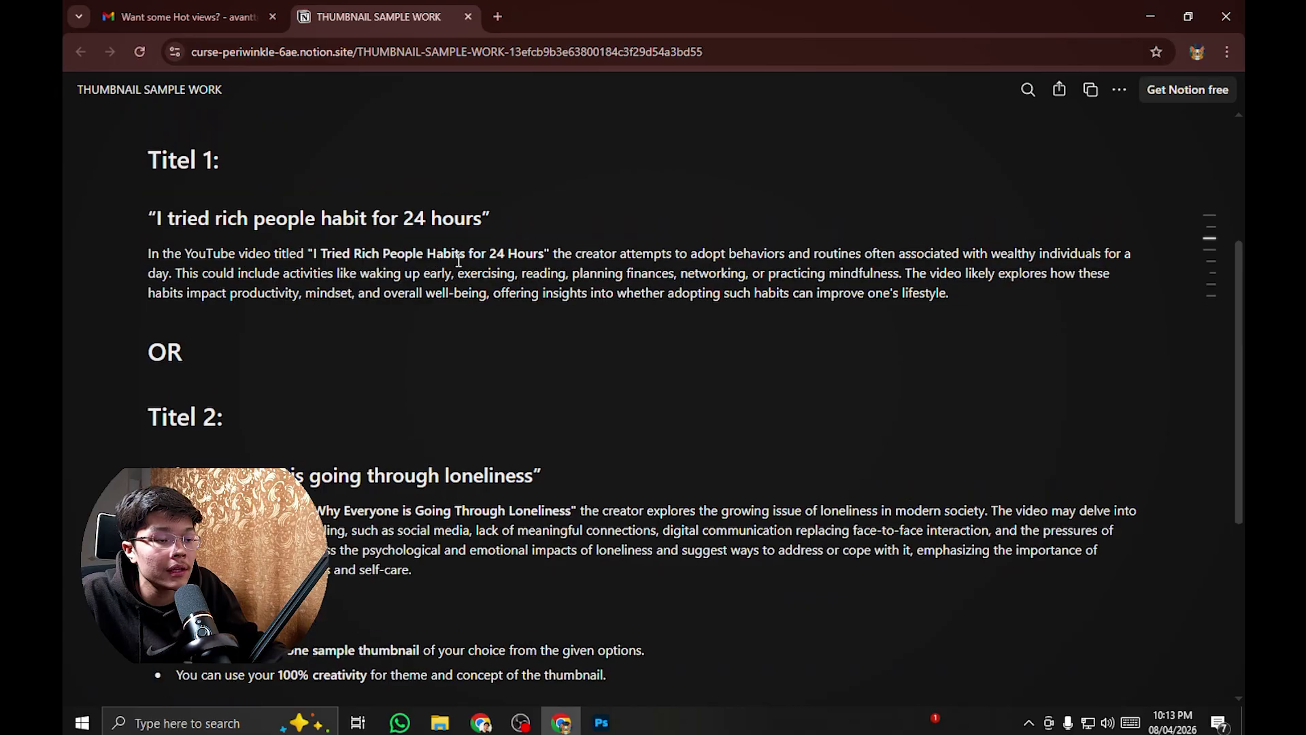
scroll(649, 361, down, 4)
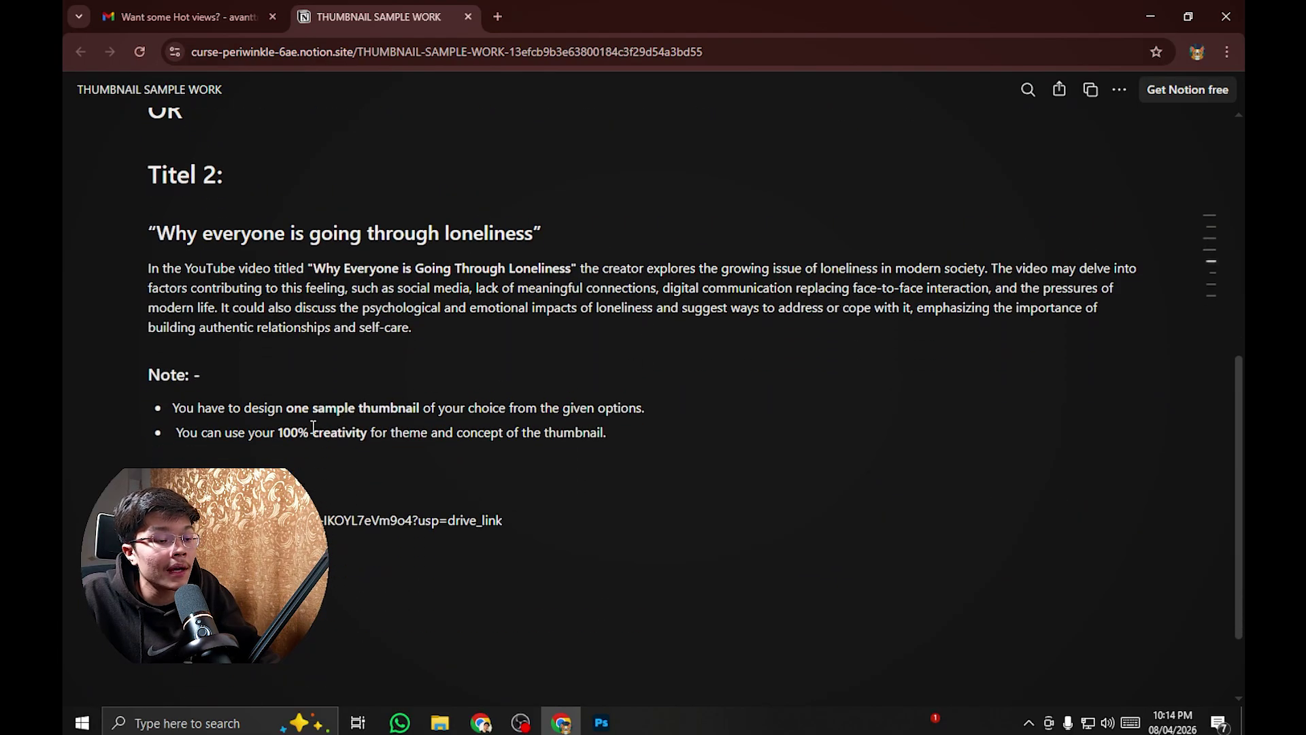
drag(281, 436, 370, 433)
click(370, 433)
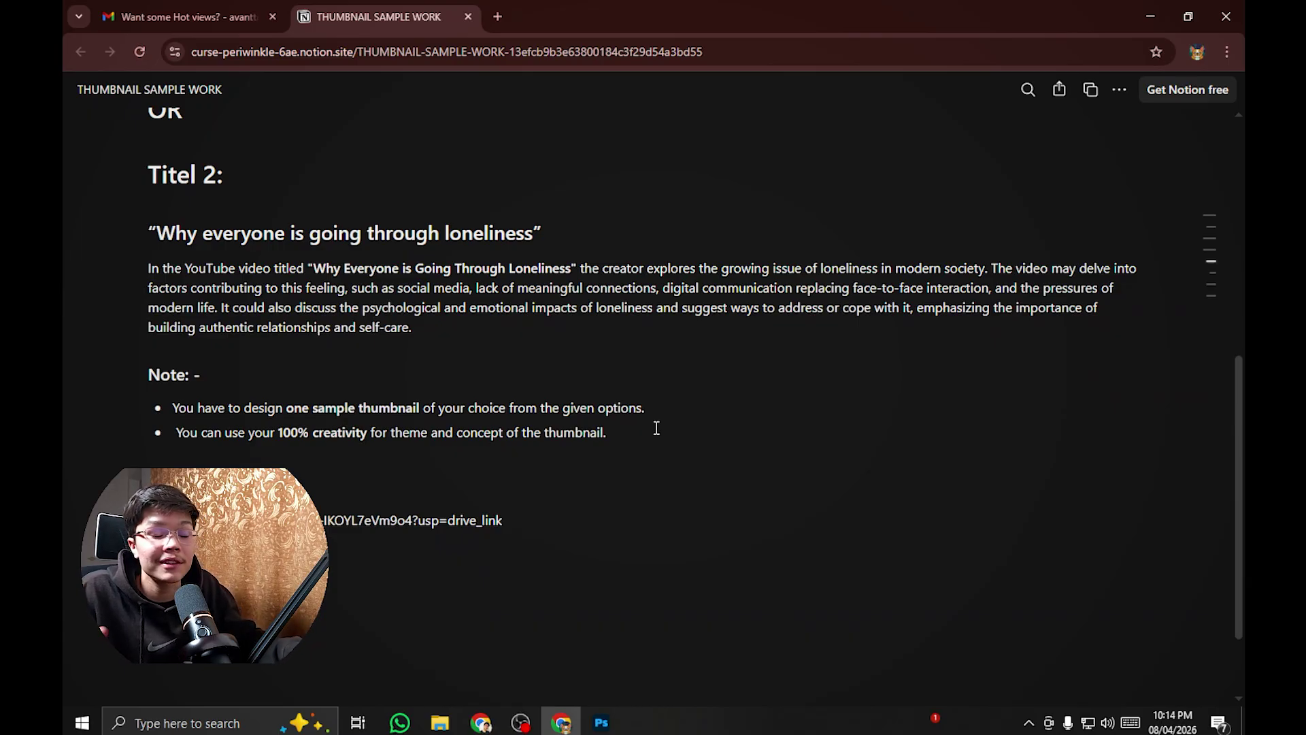
Step: Reread the description of the rich people habits title and compare it with the second title option in the brief
scroll(656, 427, up, 6)
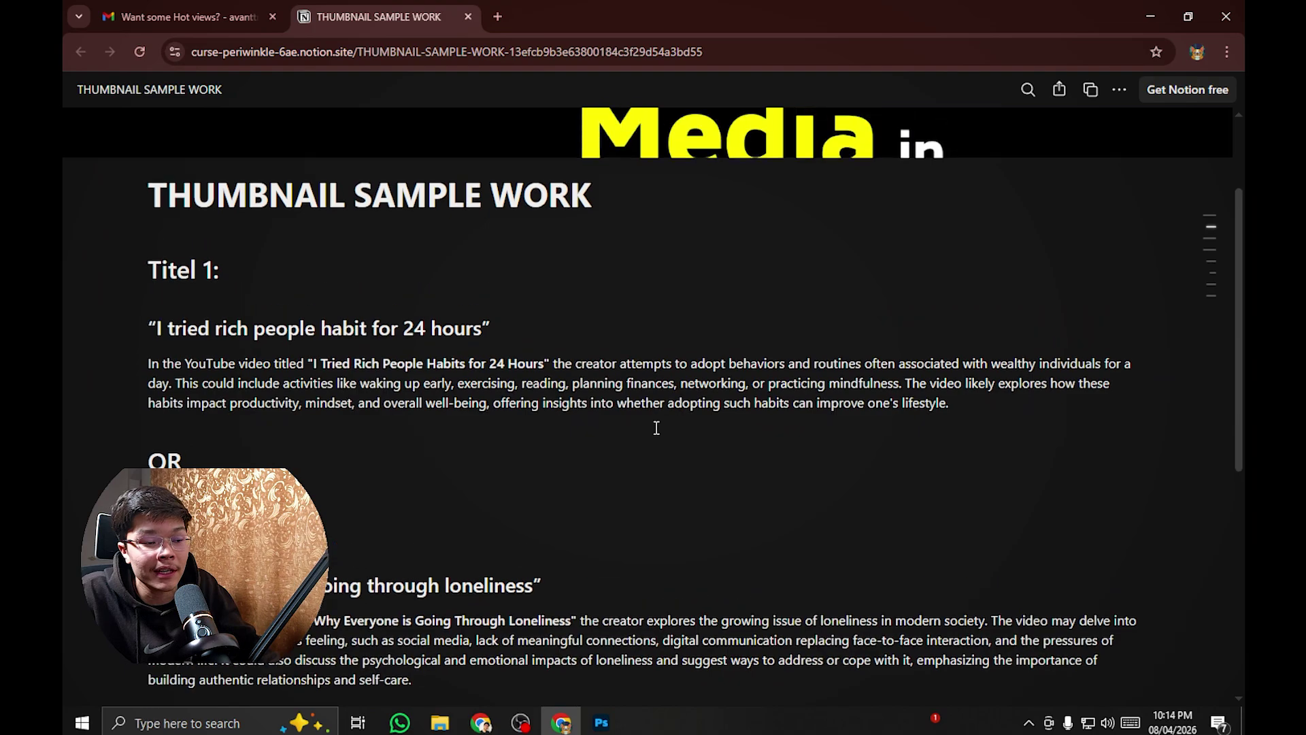
drag(966, 460, 108, 431)
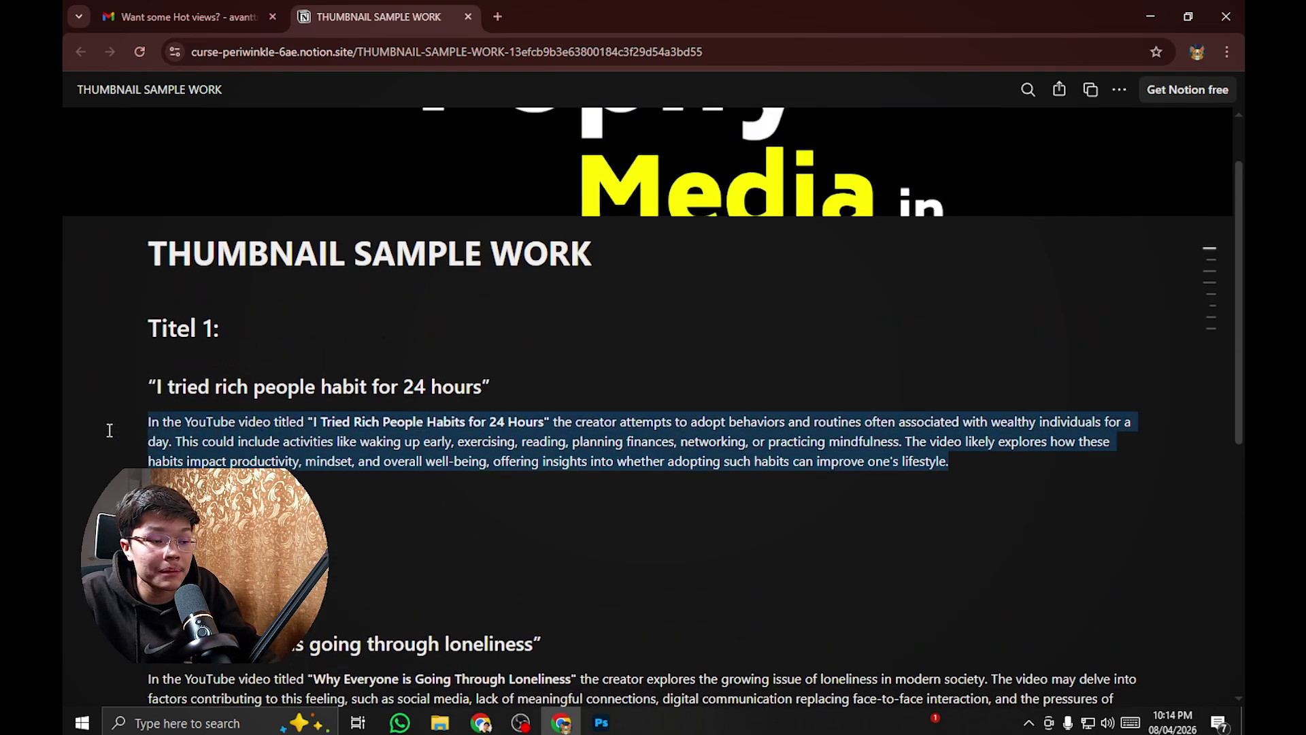
click(137, 422)
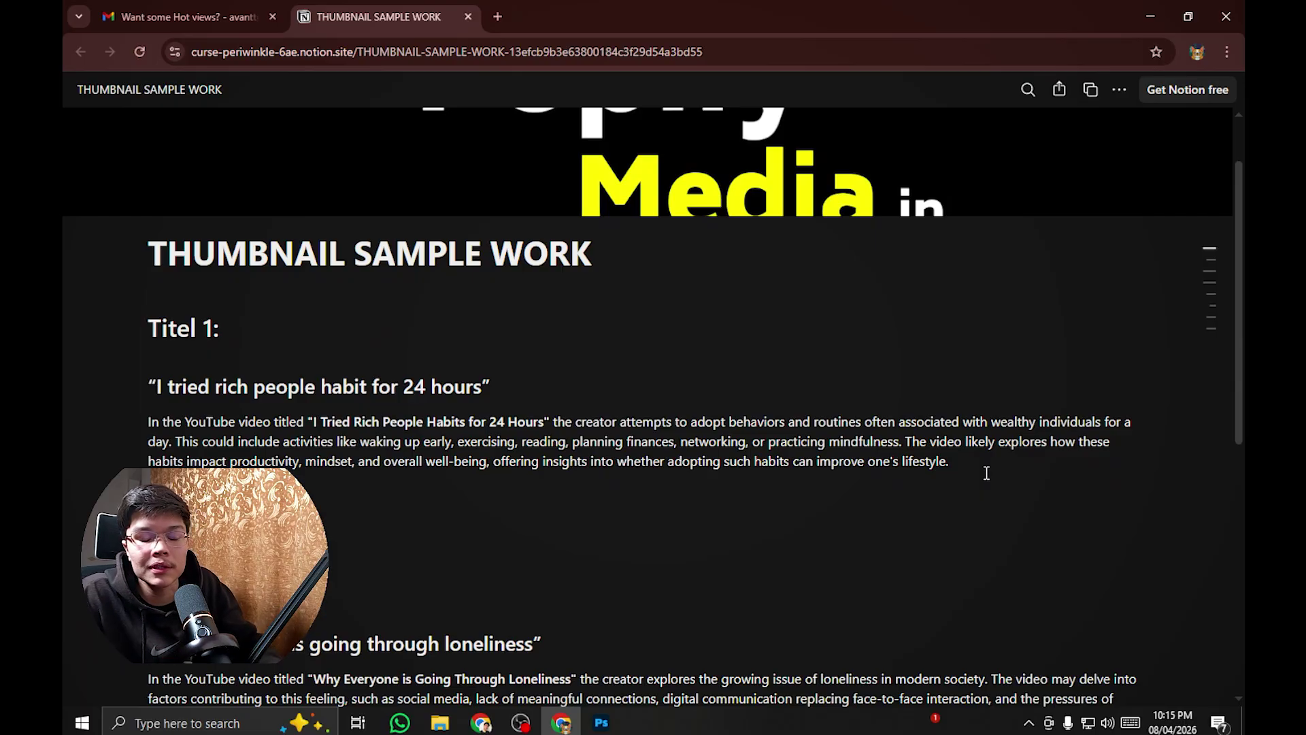
drag(986, 473, 763, 437)
click(763, 437)
scroll(749, 432, down, 5)
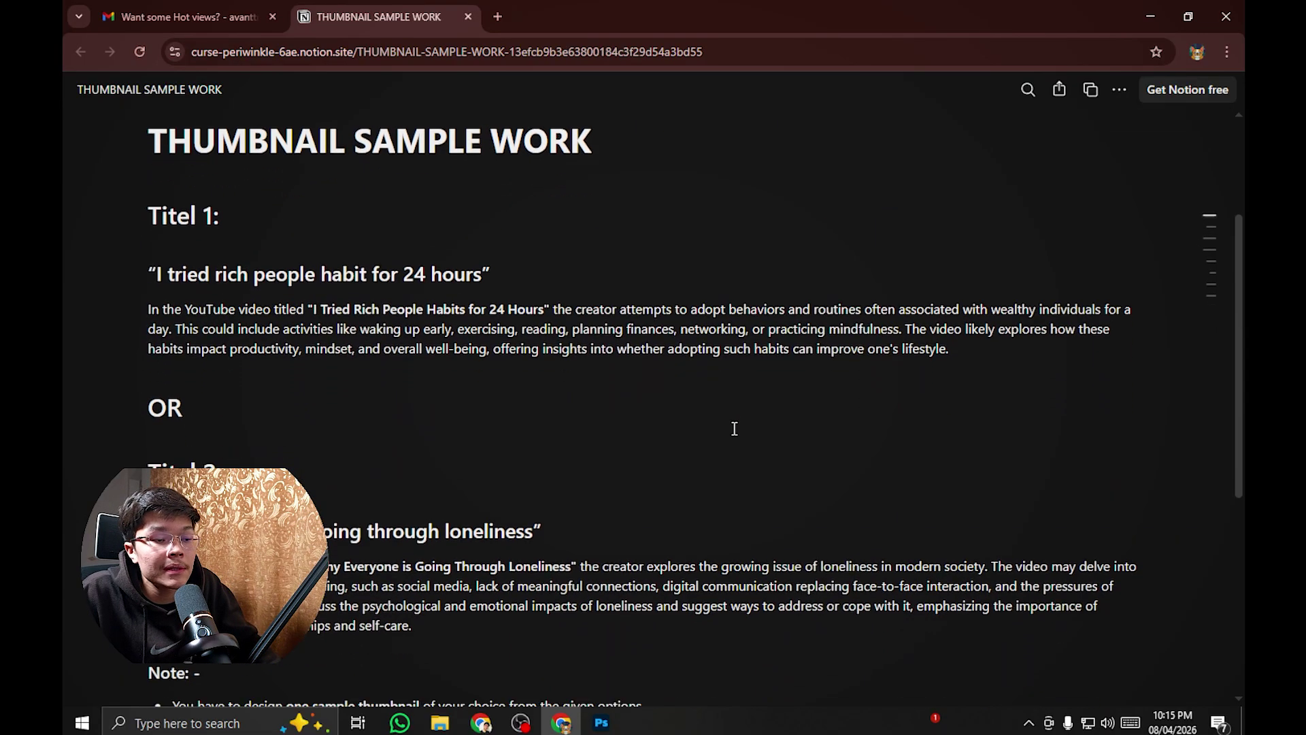
scroll(307, 422, up, 5)
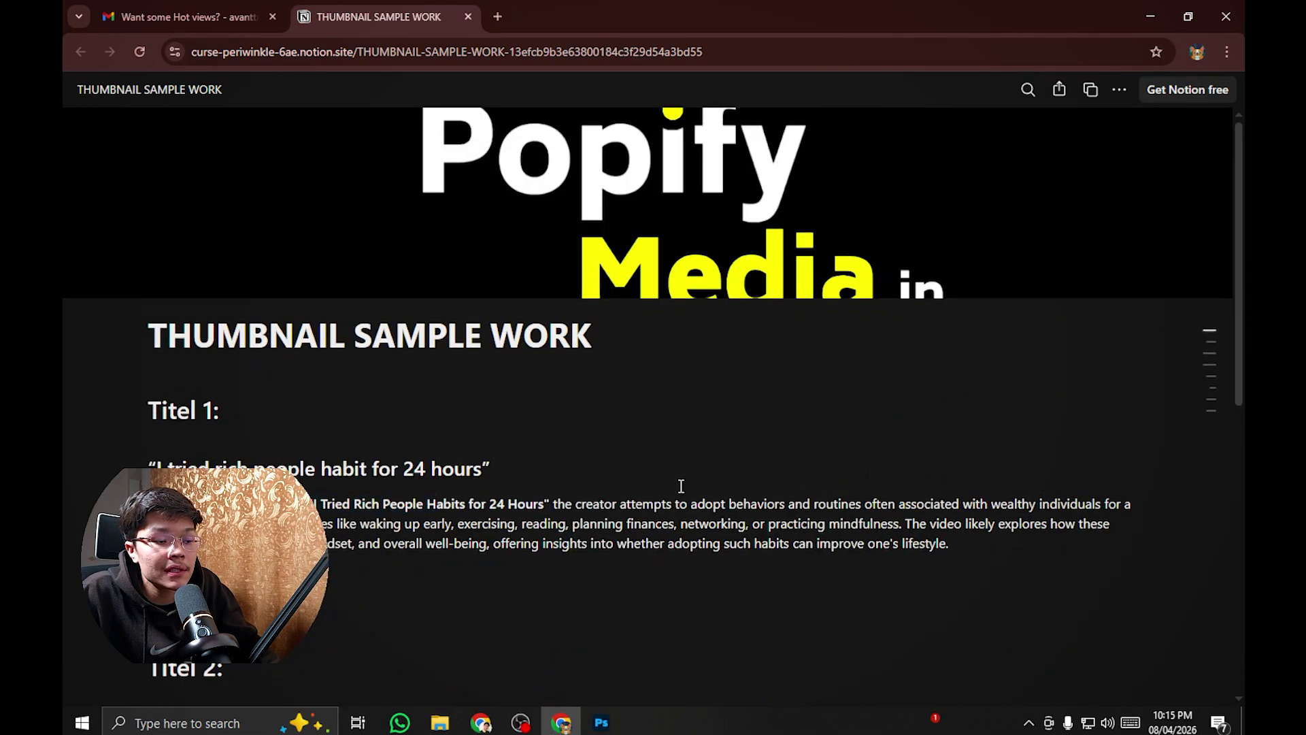
scroll(693, 479, down, 3)
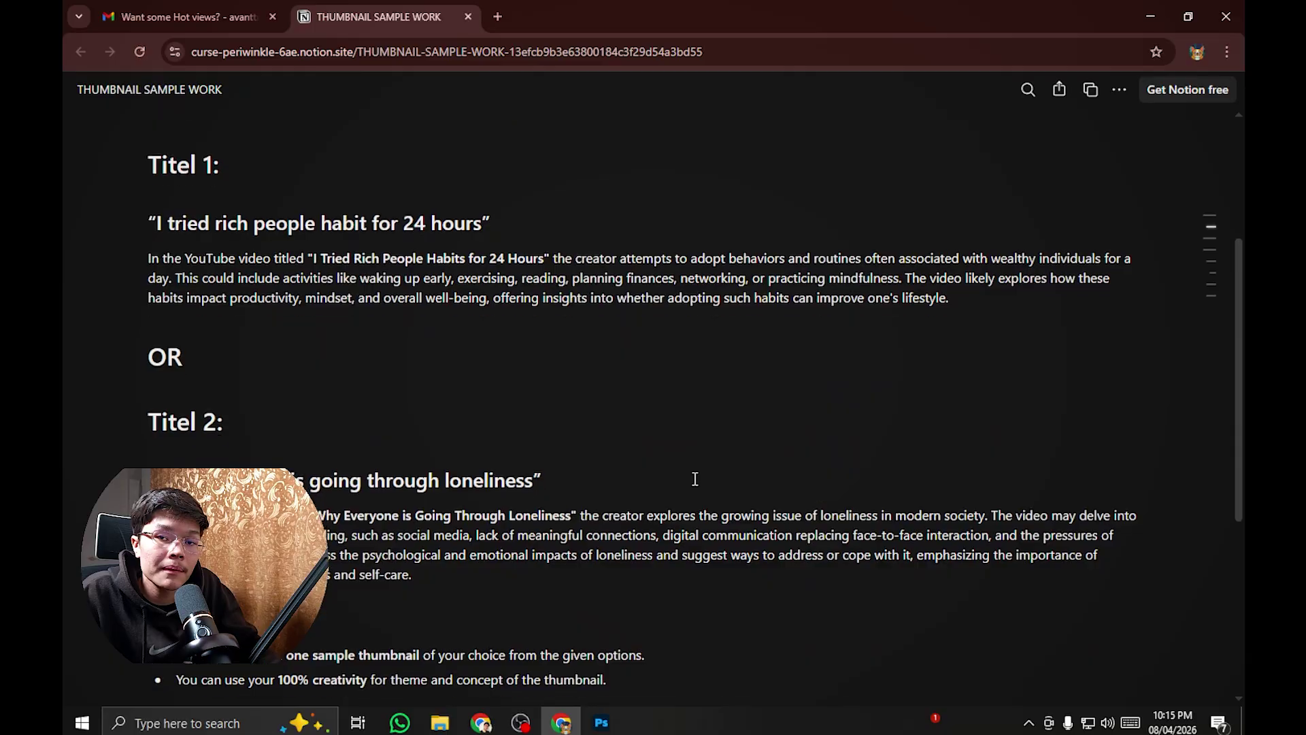
scroll(694, 479, up, 2)
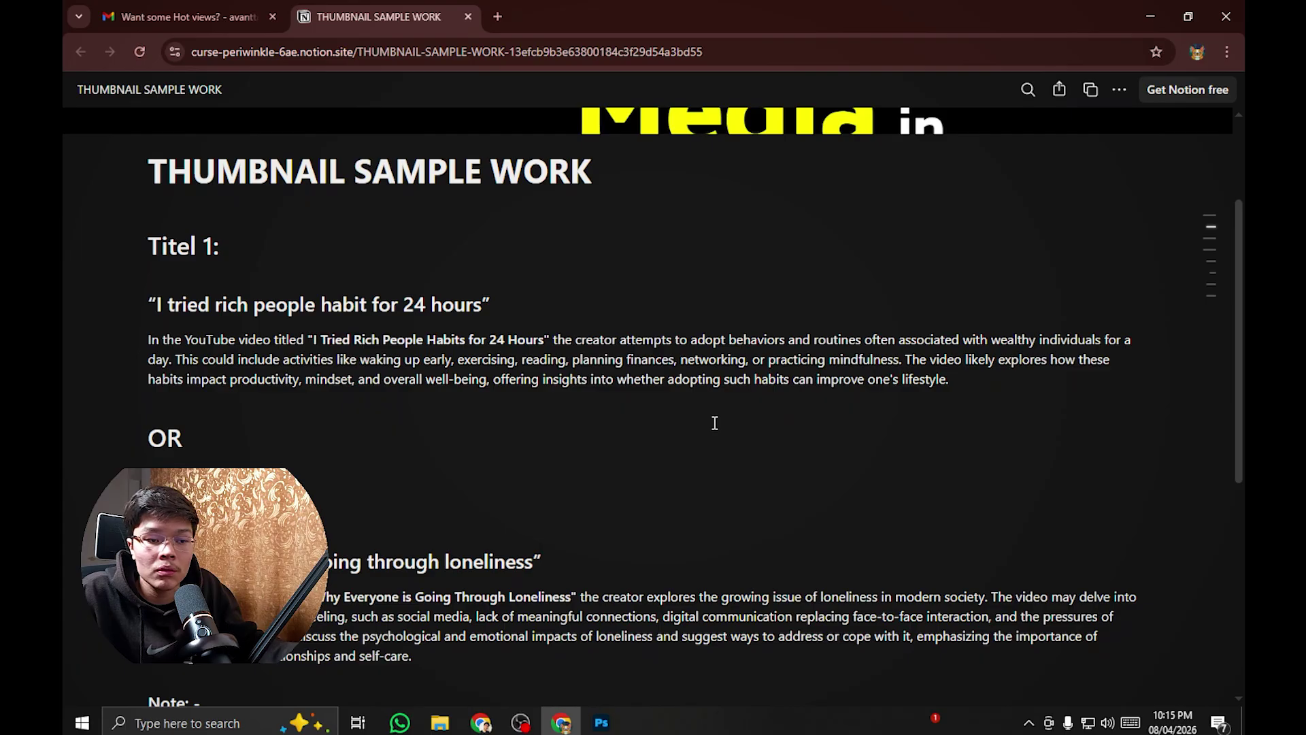
Step: Open the Drive link under Raw images in the brief and look through the supplied photos
scroll(715, 423, down, 4)
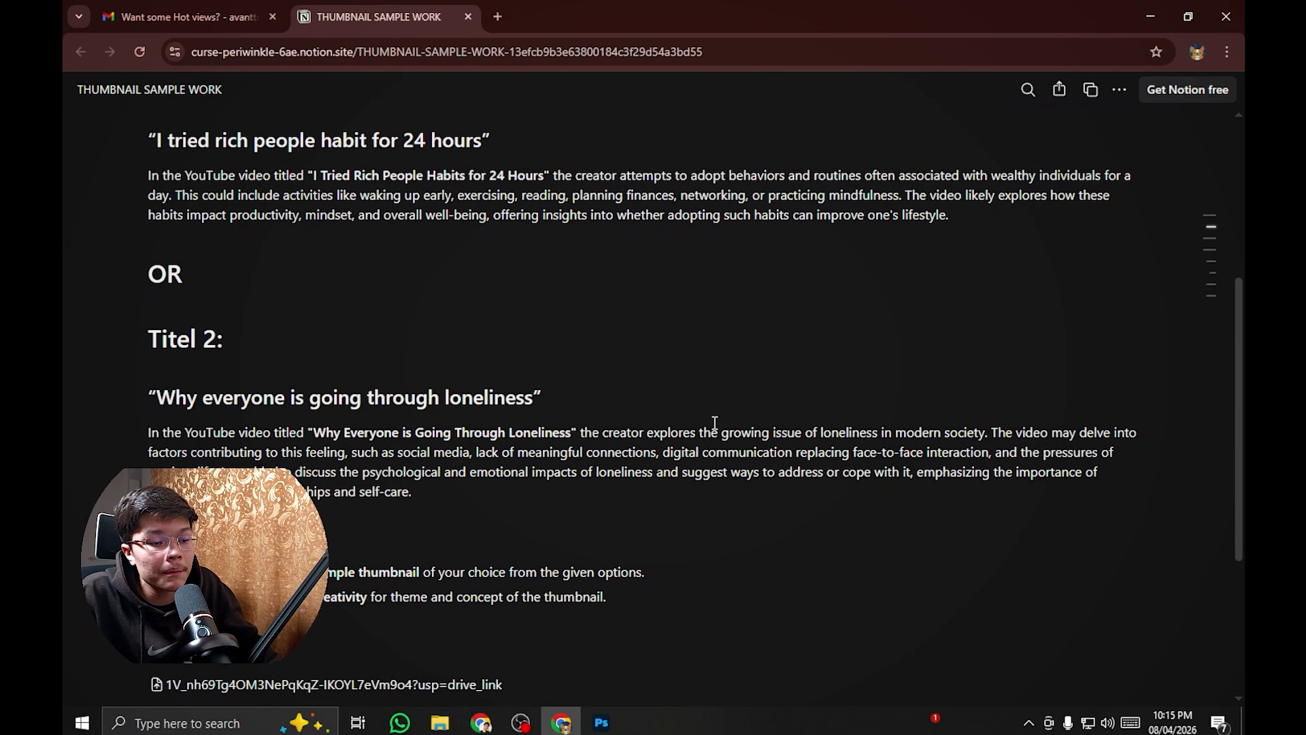
scroll(711, 422, down, 3)
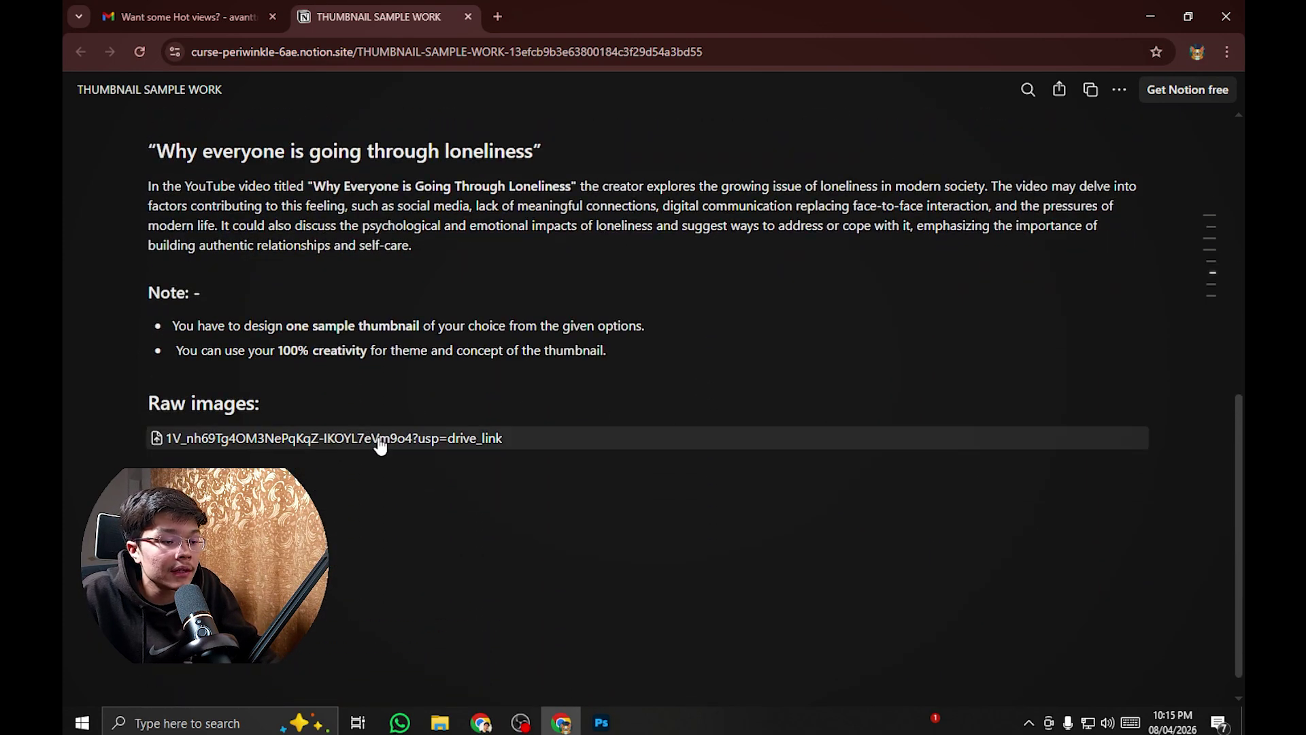
click(376, 439)
click(361, 10)
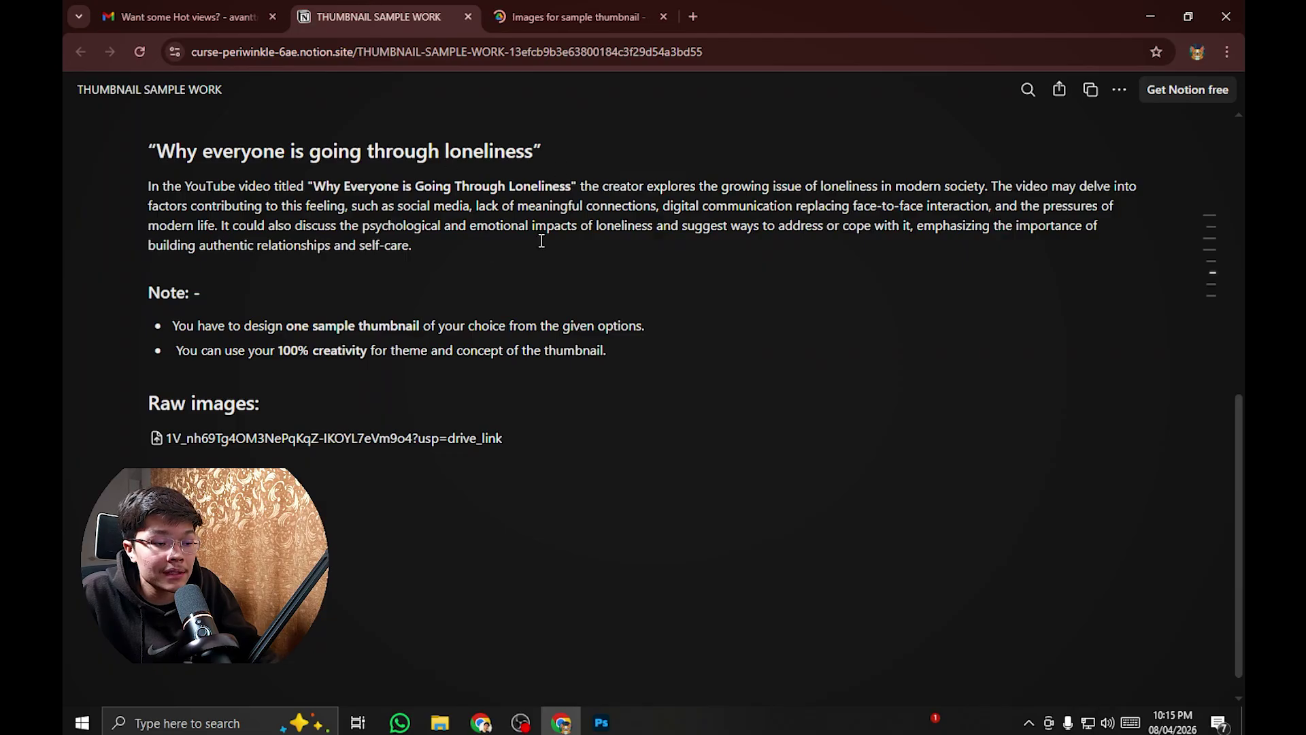
click(579, 5)
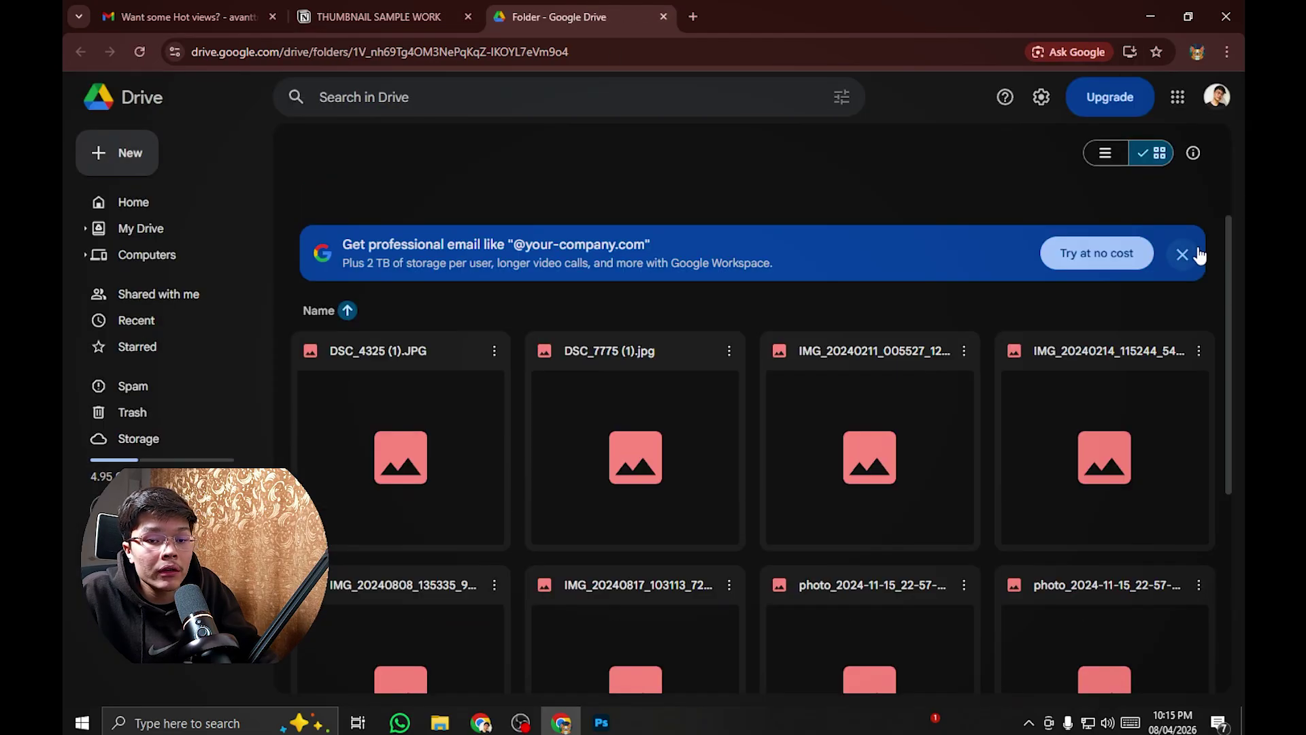
scroll(953, 272, down, 3)
scroll(903, 270, up, 3)
scroll(1104, 271, down, 3)
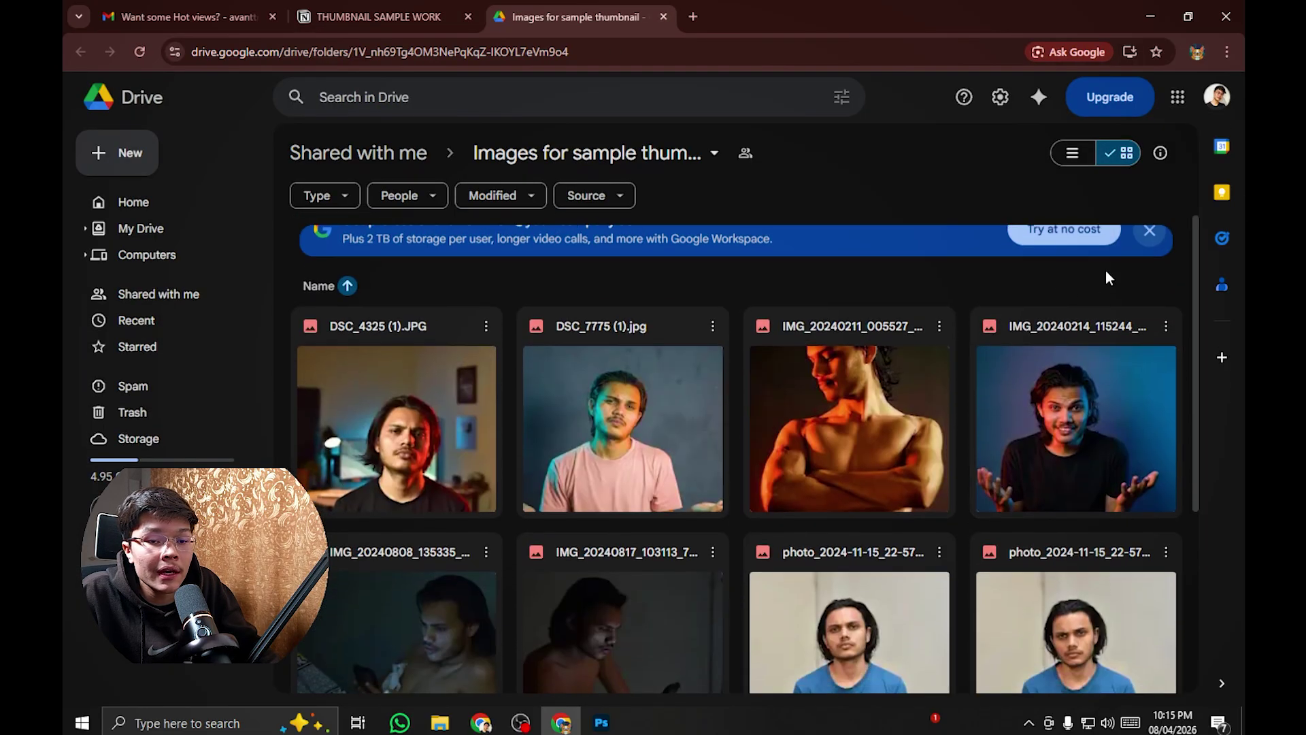
Step: Open the drive-download-20241118T154328Z-001 folder with the downloaded raw images in File Explorer
click(440, 721)
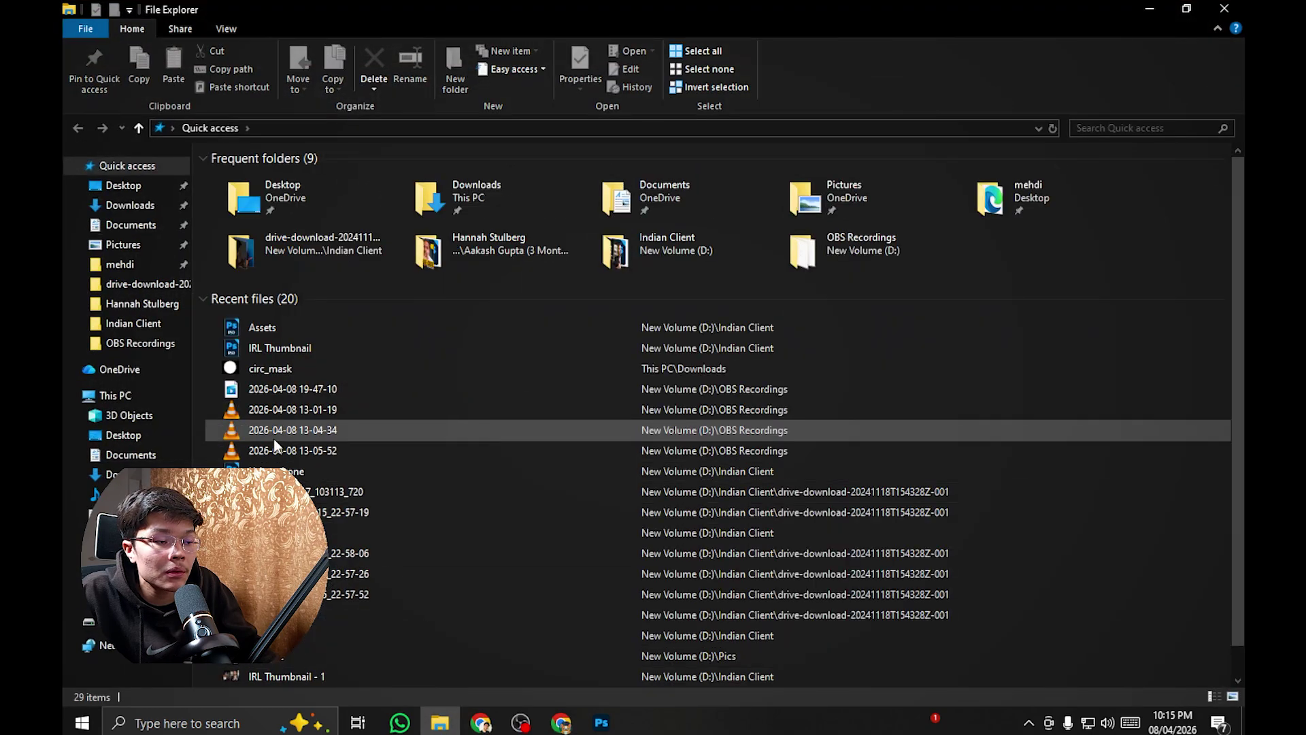
click(139, 284)
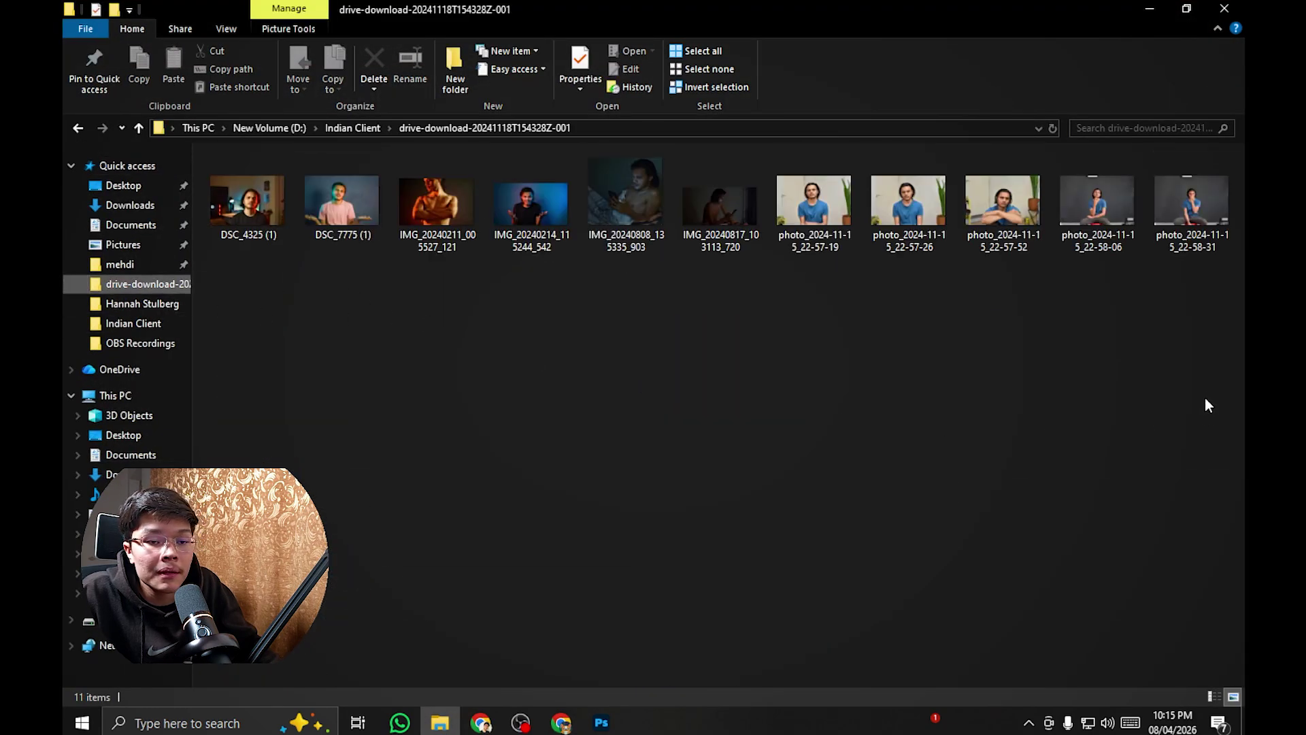
Step: Switch to the FigJam board and study the hand-drawn two-panel thumbnail sketch under the Step 2: Sketch heading
drag(1204, 403, 568, 193)
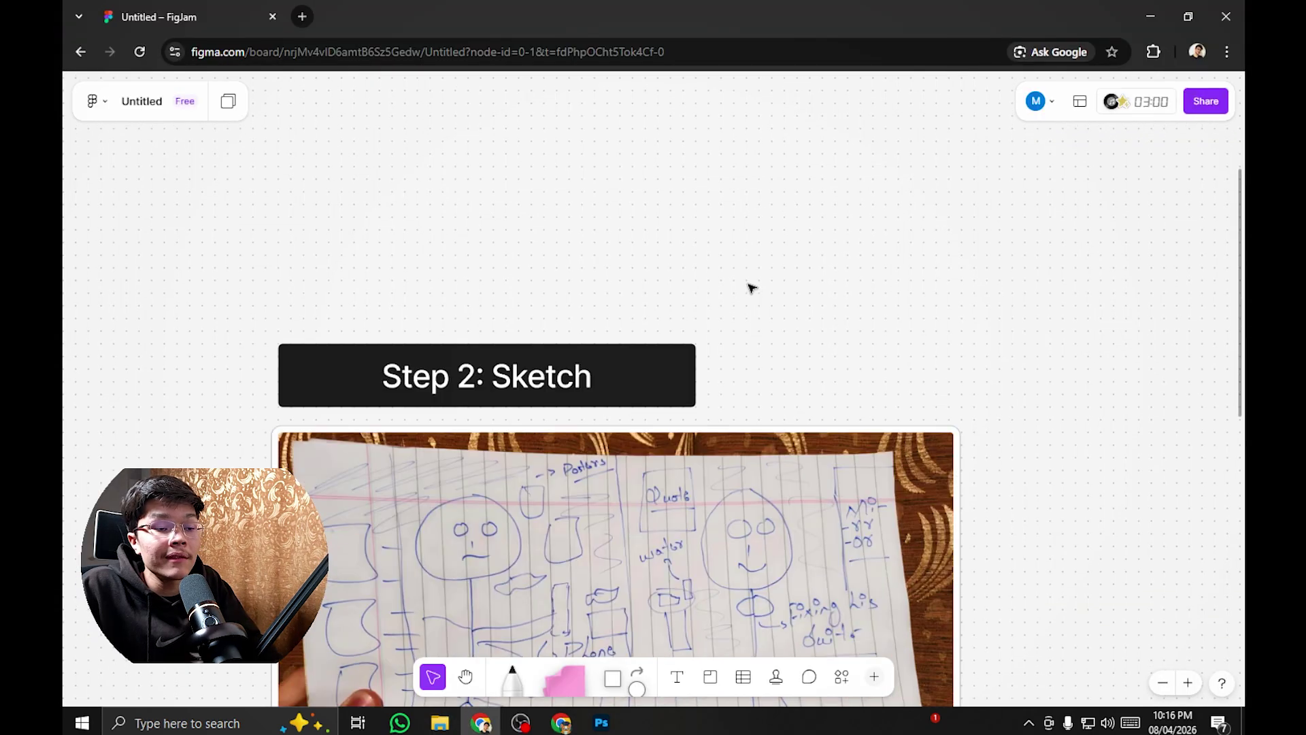
scroll(749, 286, down, 3)
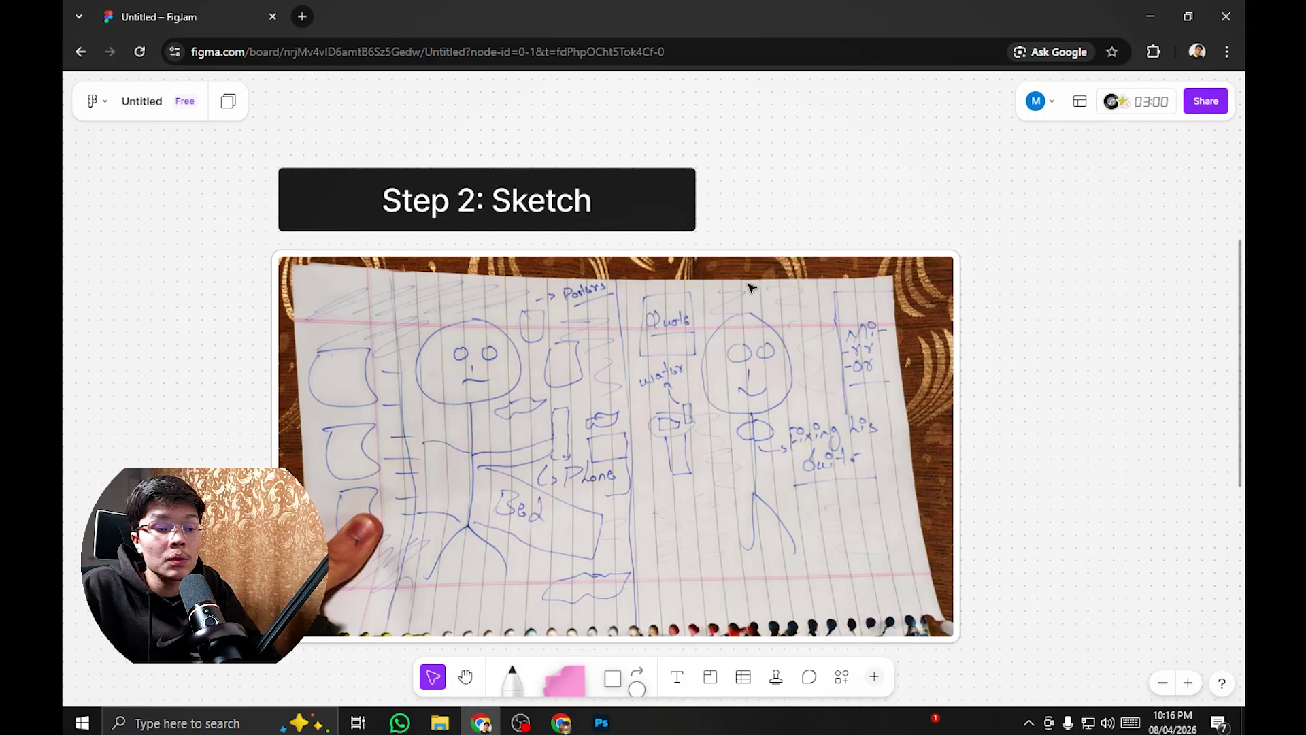
scroll(751, 288, down, 1)
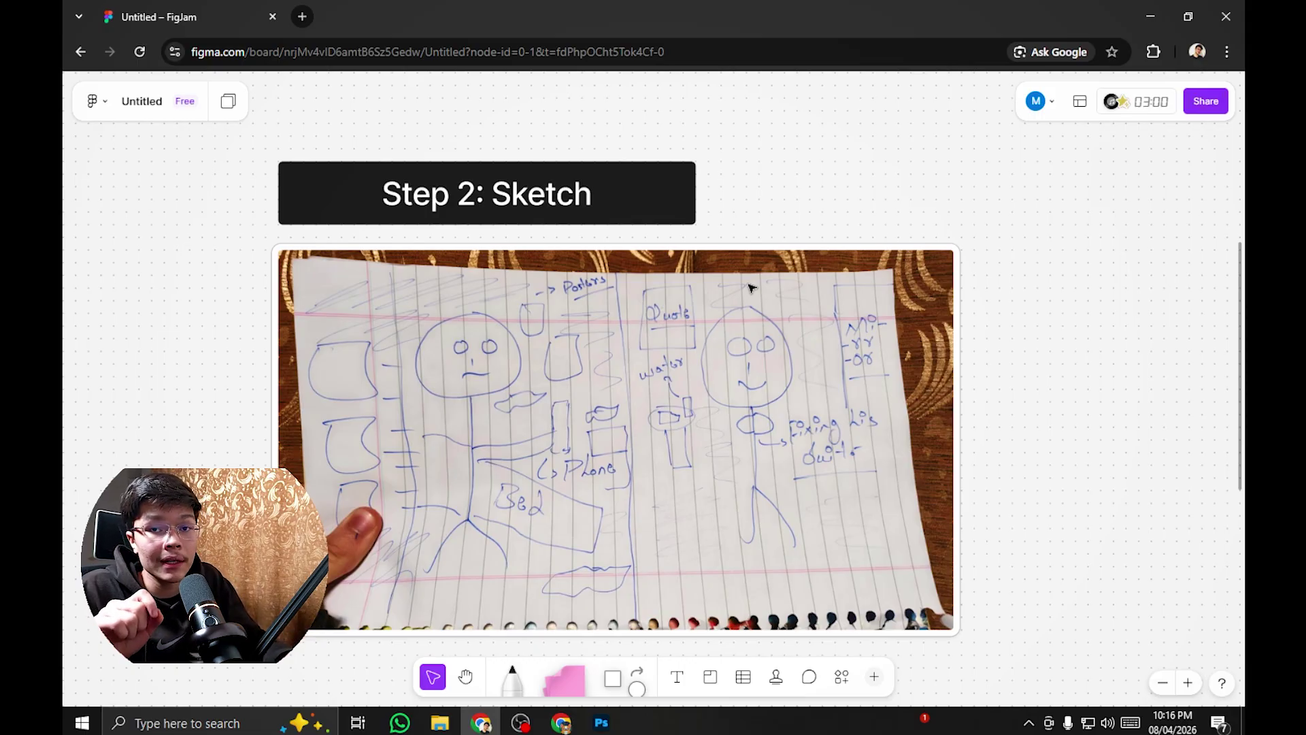
scroll(1034, 319, down, 1)
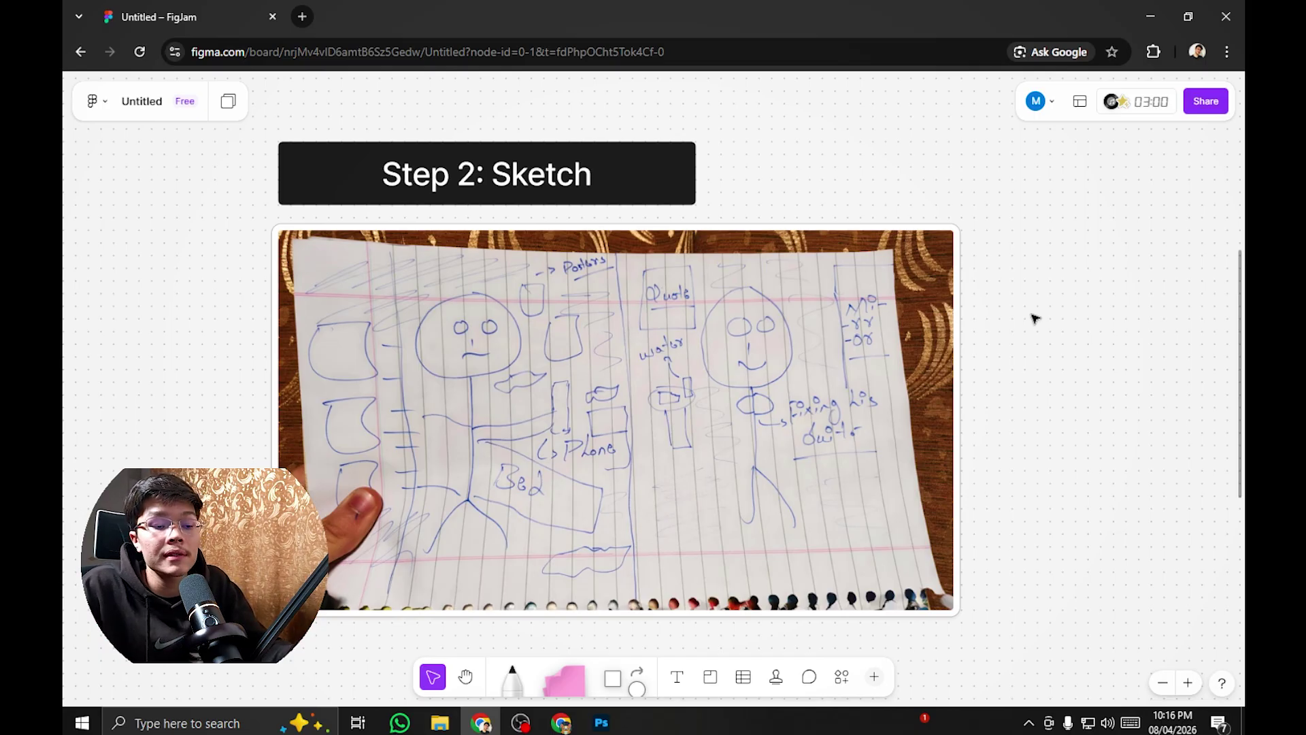
scroll(1035, 318, down, 2)
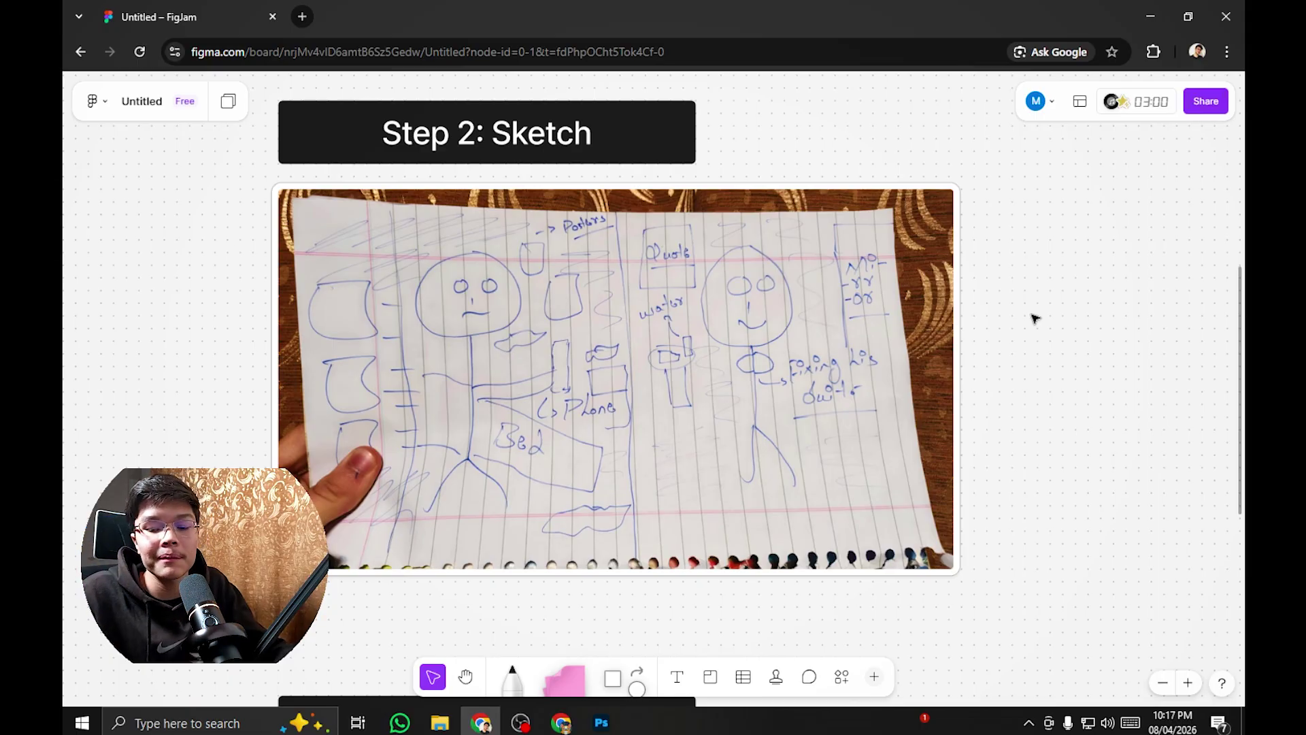
scroll(1003, 324, up, 1)
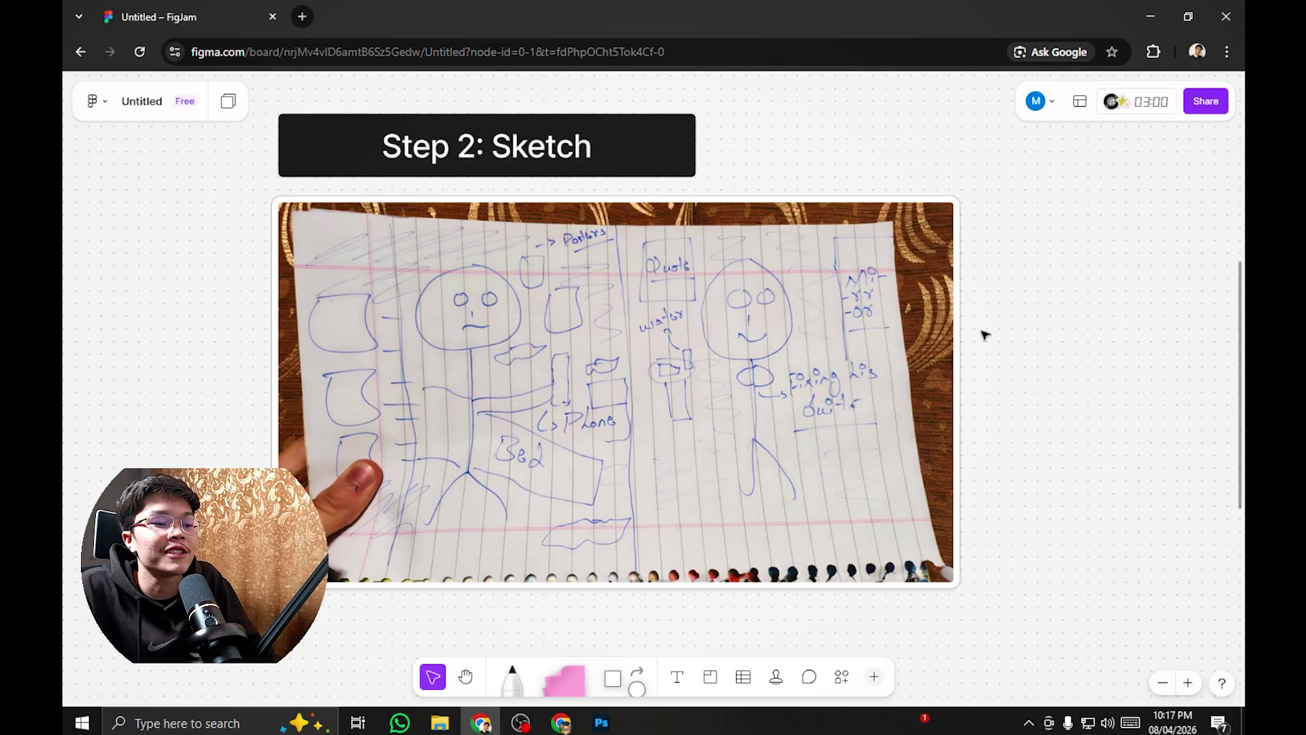
scroll(985, 333, up, 1)
scroll(984, 333, down, 1)
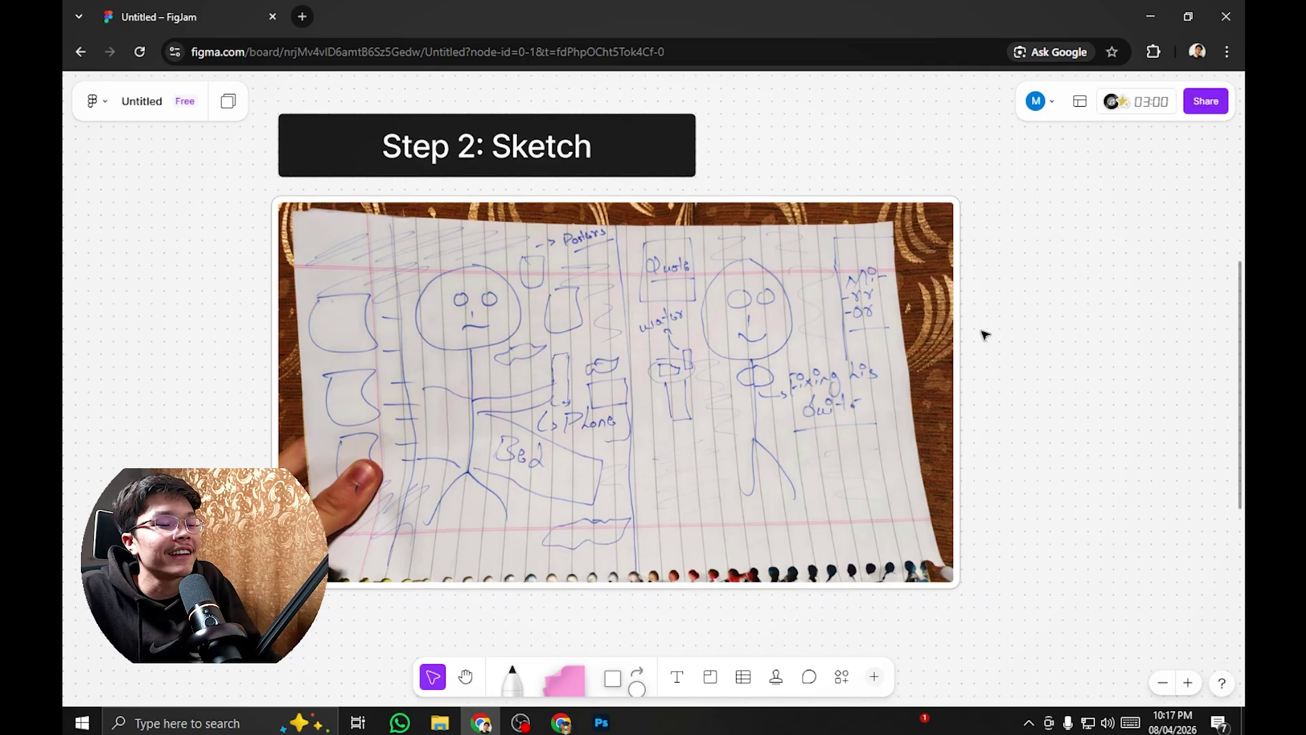
scroll(984, 333, up, 1)
scroll(985, 333, down, 1)
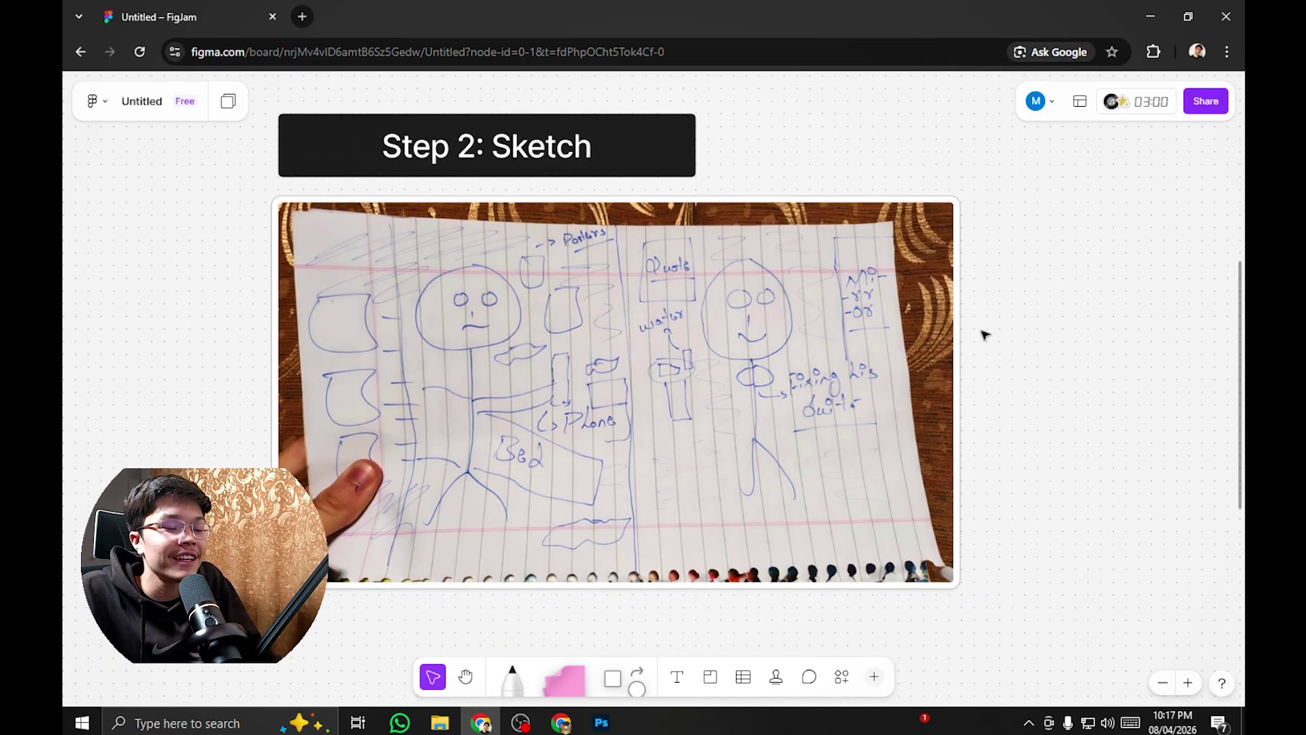
click(372, 139)
scroll(598, 169, down, 1)
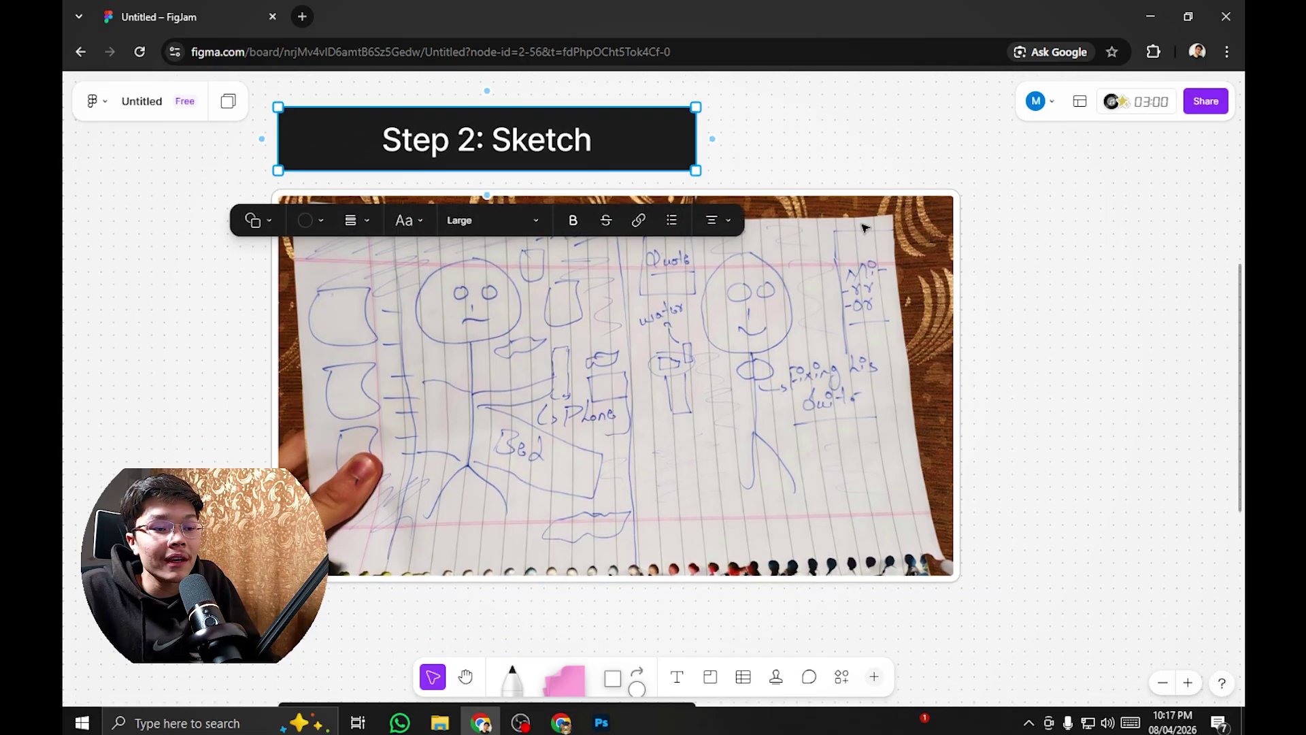
click(962, 313)
click(951, 310)
click(1134, 304)
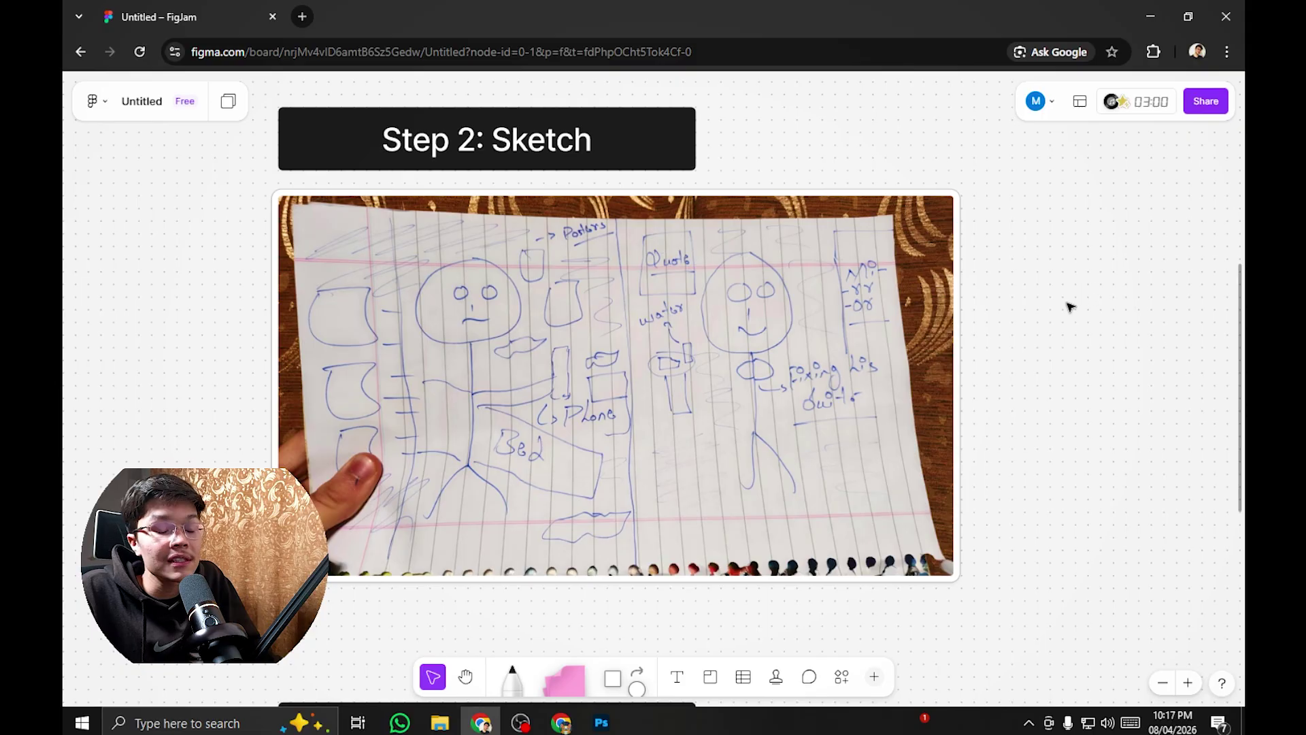
click(610, 726)
click(615, 732)
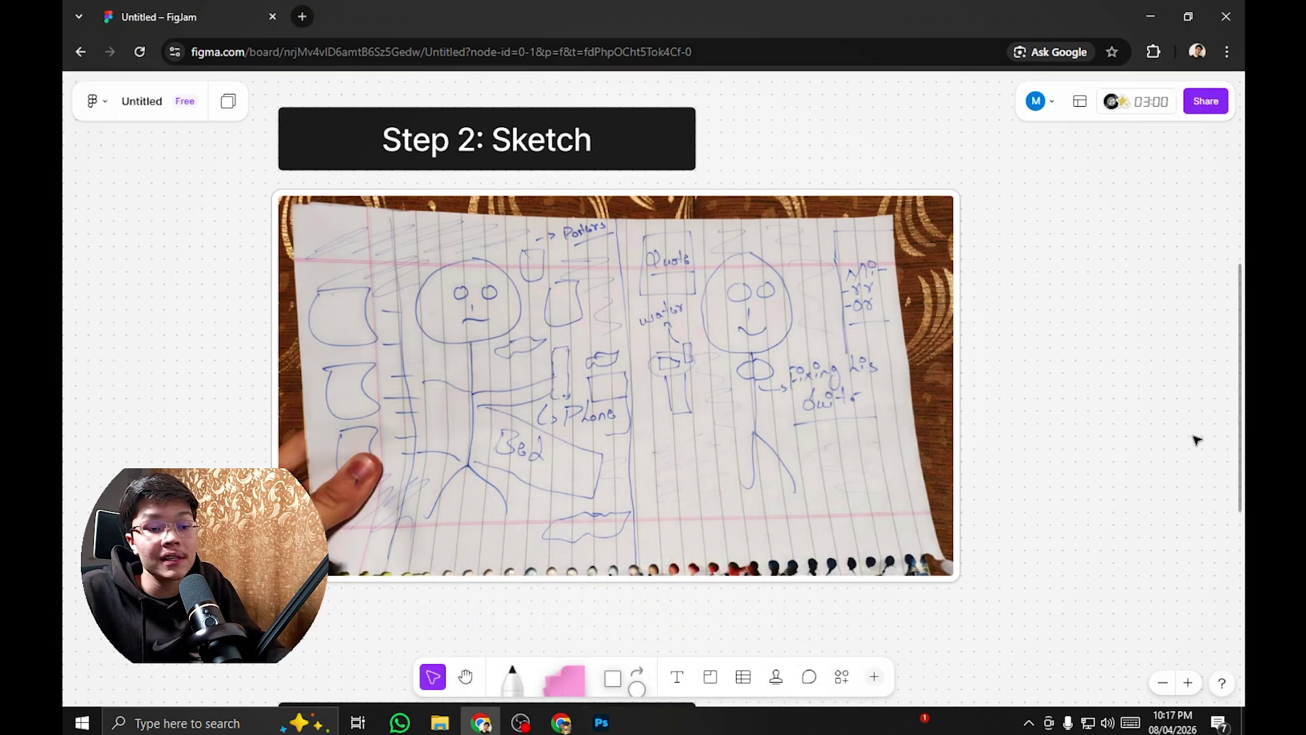
Step: Compare the hand-drawn sketch with the thumbnail image under the Step 3: Design heading on the board
scroll(1093, 399, down, 5)
scroll(1070, 388, down, 2)
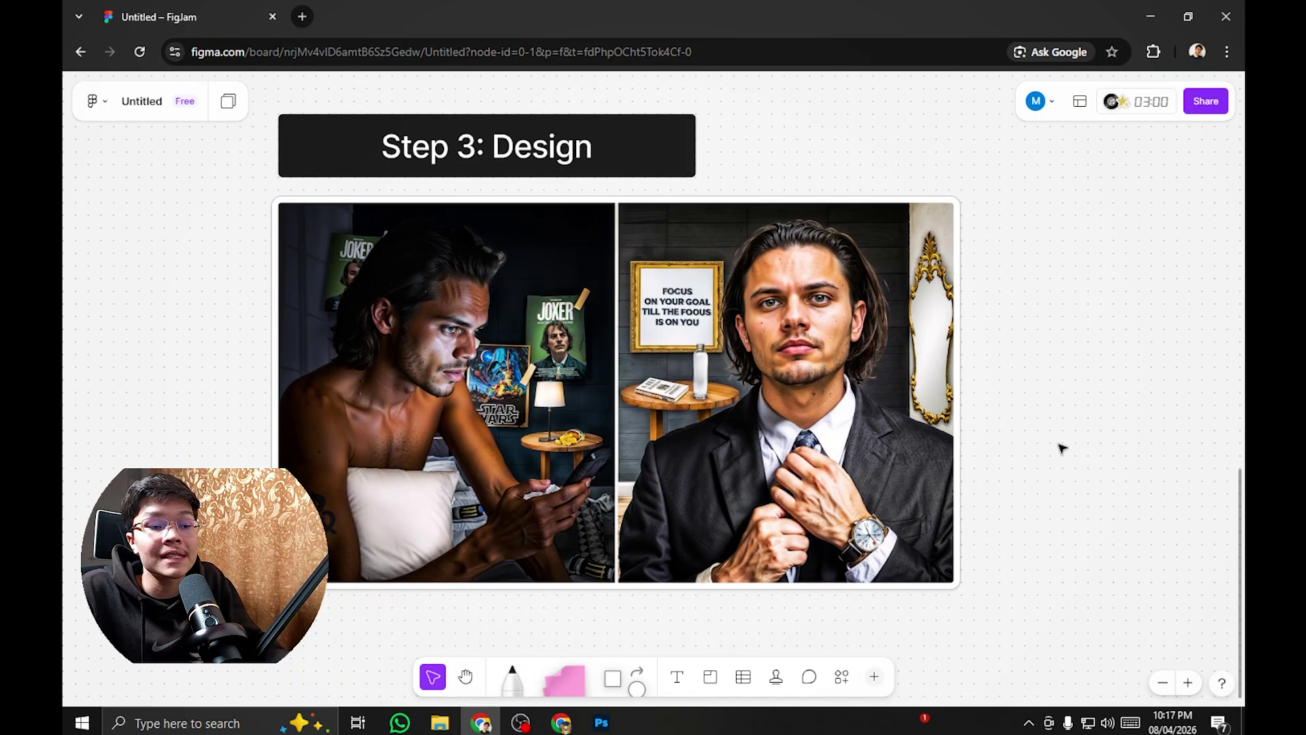
scroll(1068, 436, up, 5)
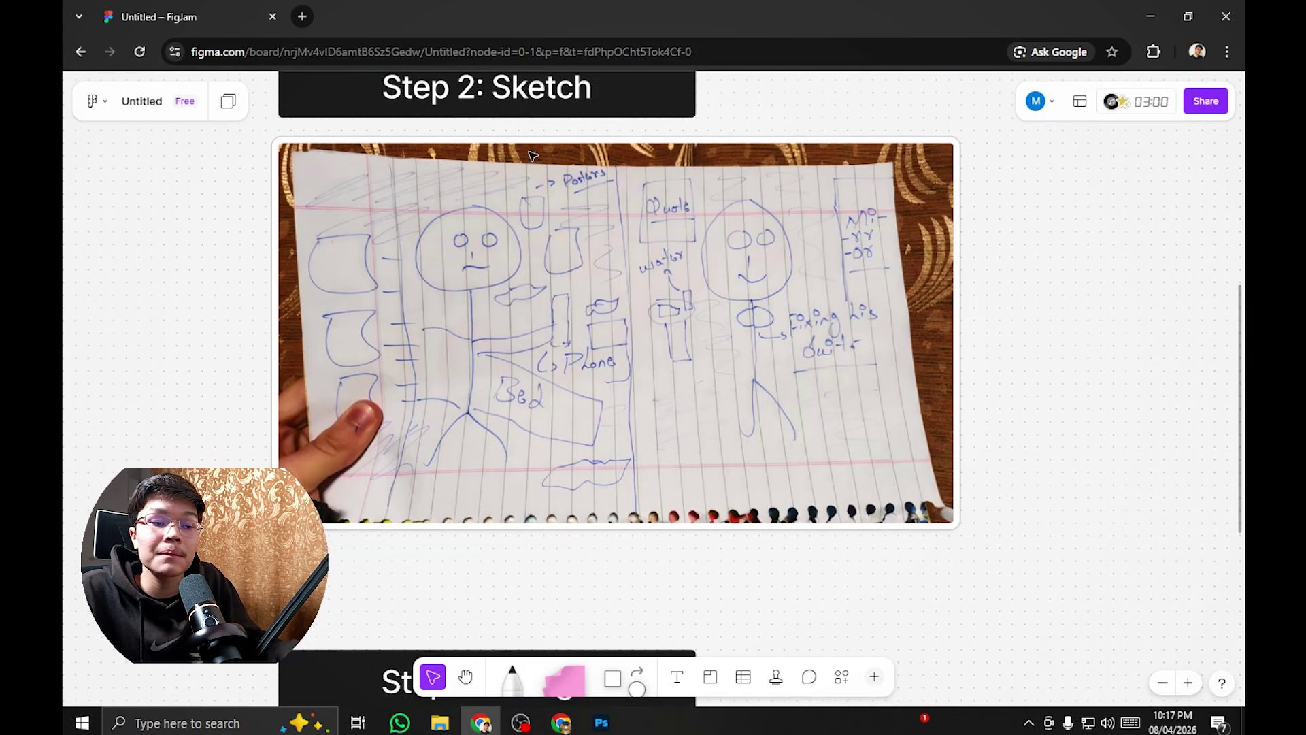
scroll(541, 279, down, 5)
scroll(485, 233, up, 8)
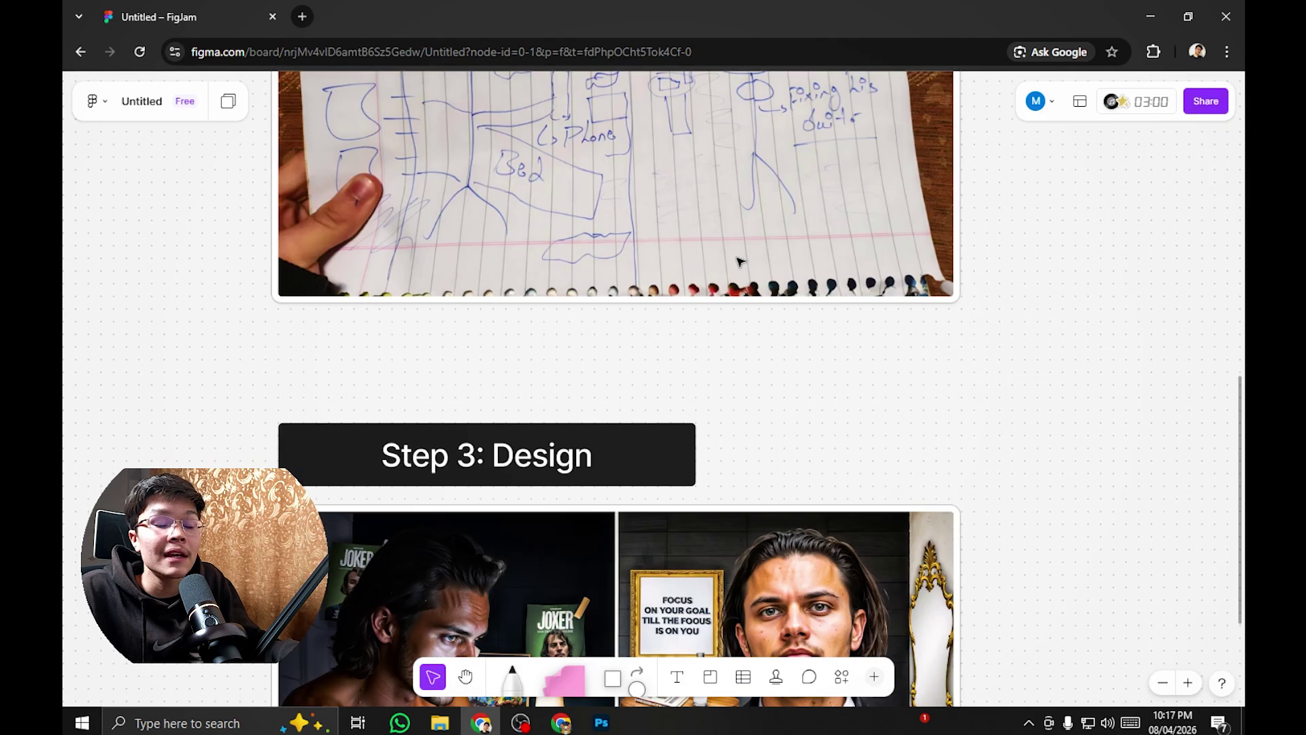
scroll(1046, 268, down, 10)
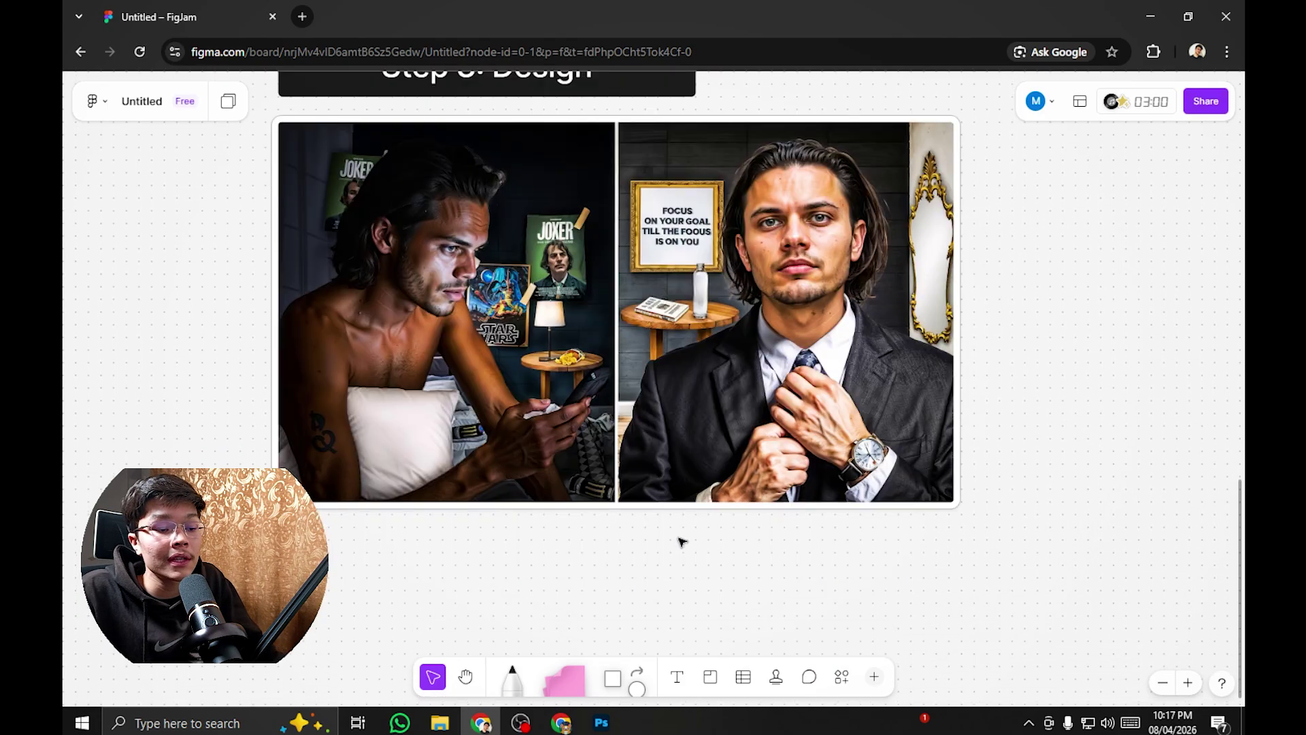
Step: Switch to Photoshop and examine the cut-out props and suit collected in Assets.psd
click(602, 723)
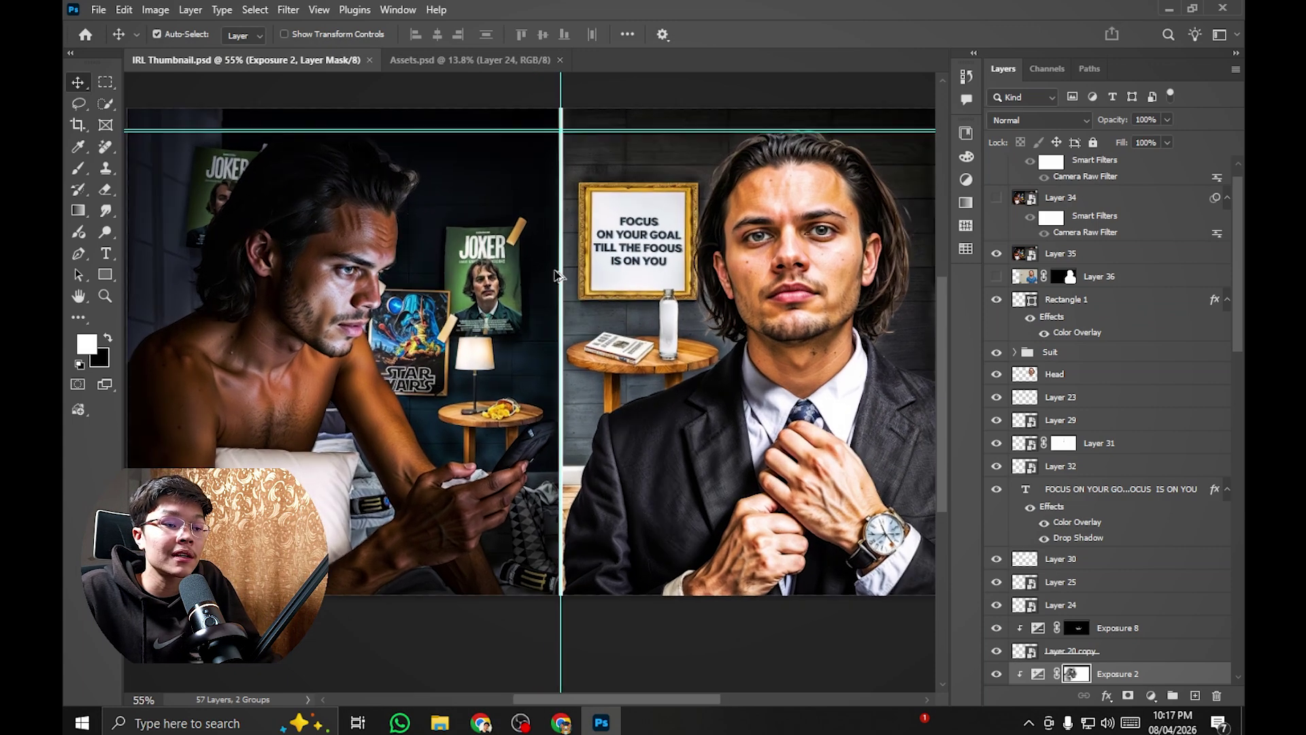
click(425, 58)
scroll(534, 133, down, 3)
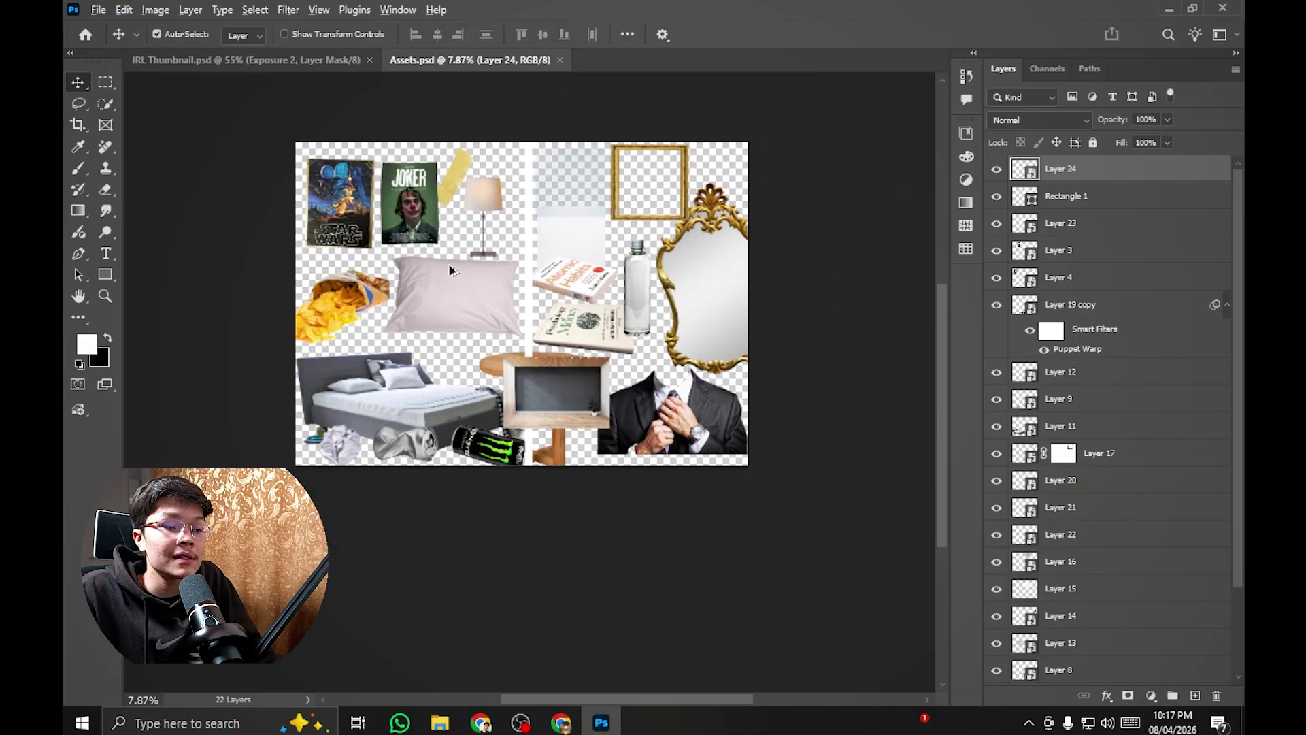
scroll(447, 263, up, 5)
scroll(643, 261, down, 4)
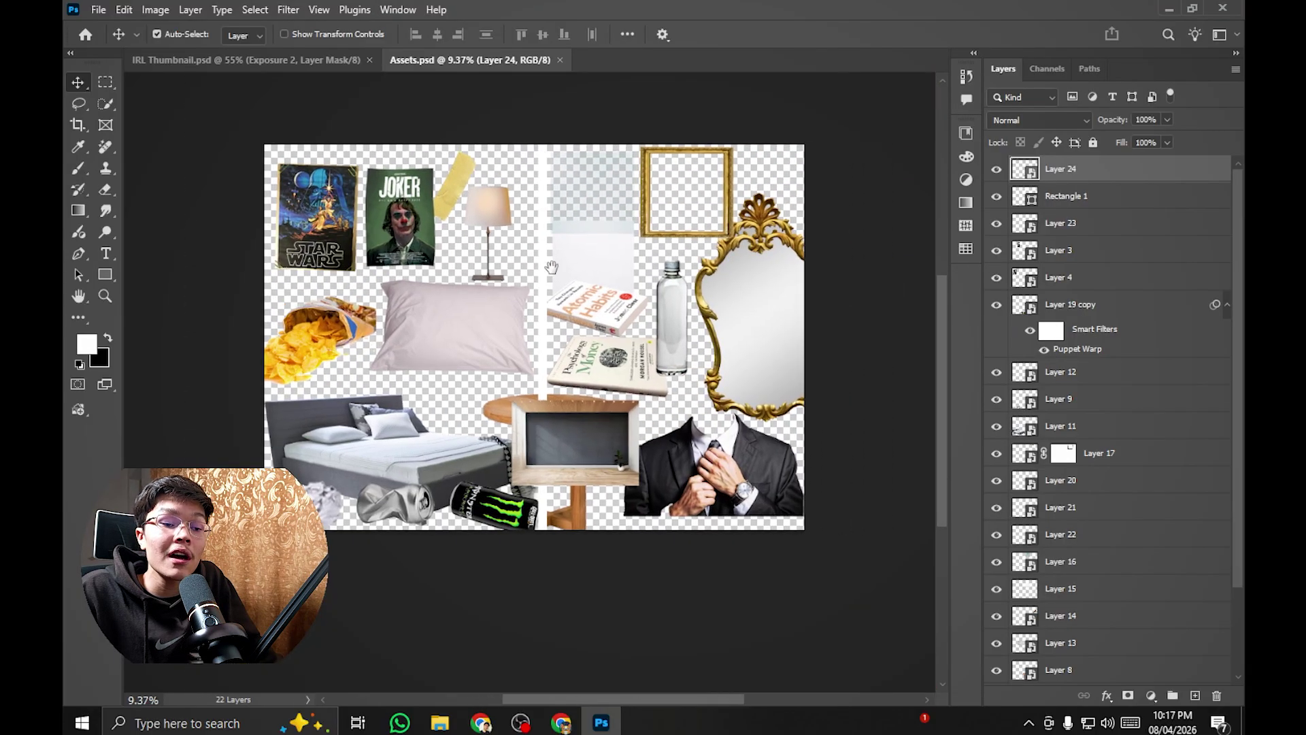
scroll(266, 177, up, 2)
scroll(686, 293, up, 1)
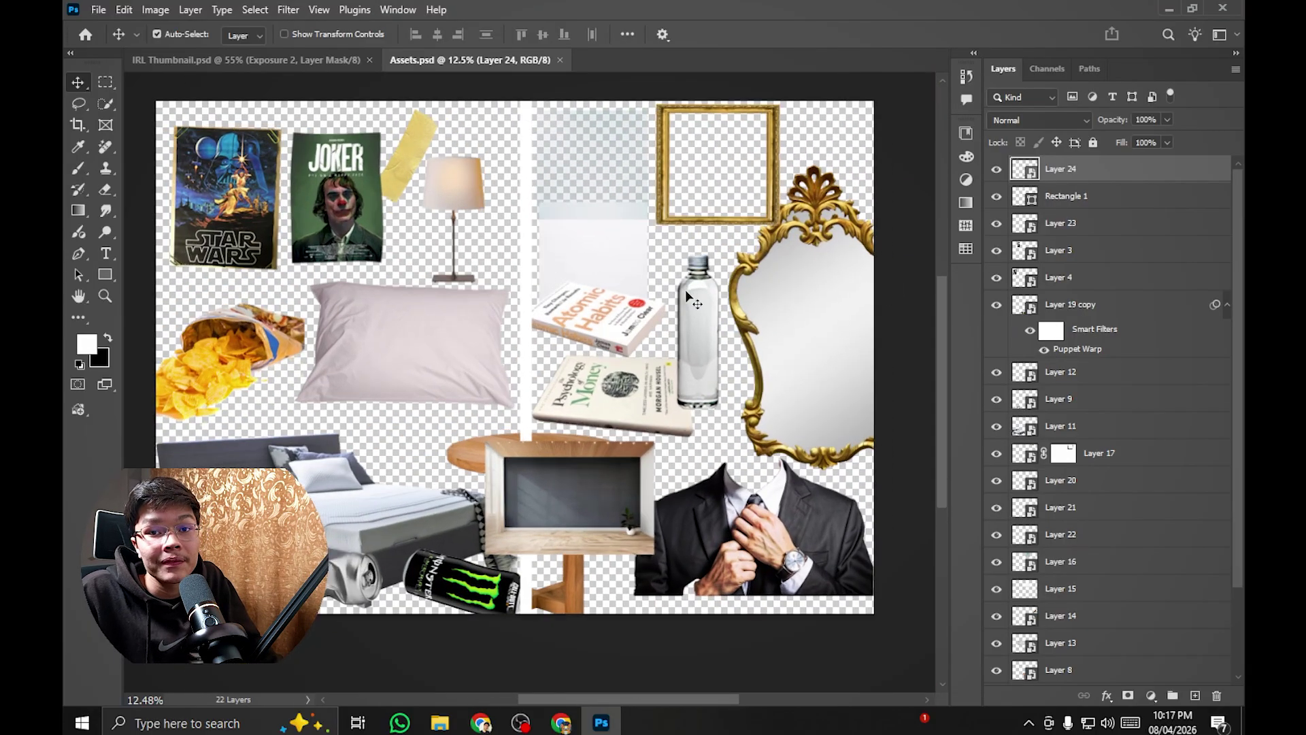
scroll(684, 288, down, 2)
scroll(707, 293, up, 1)
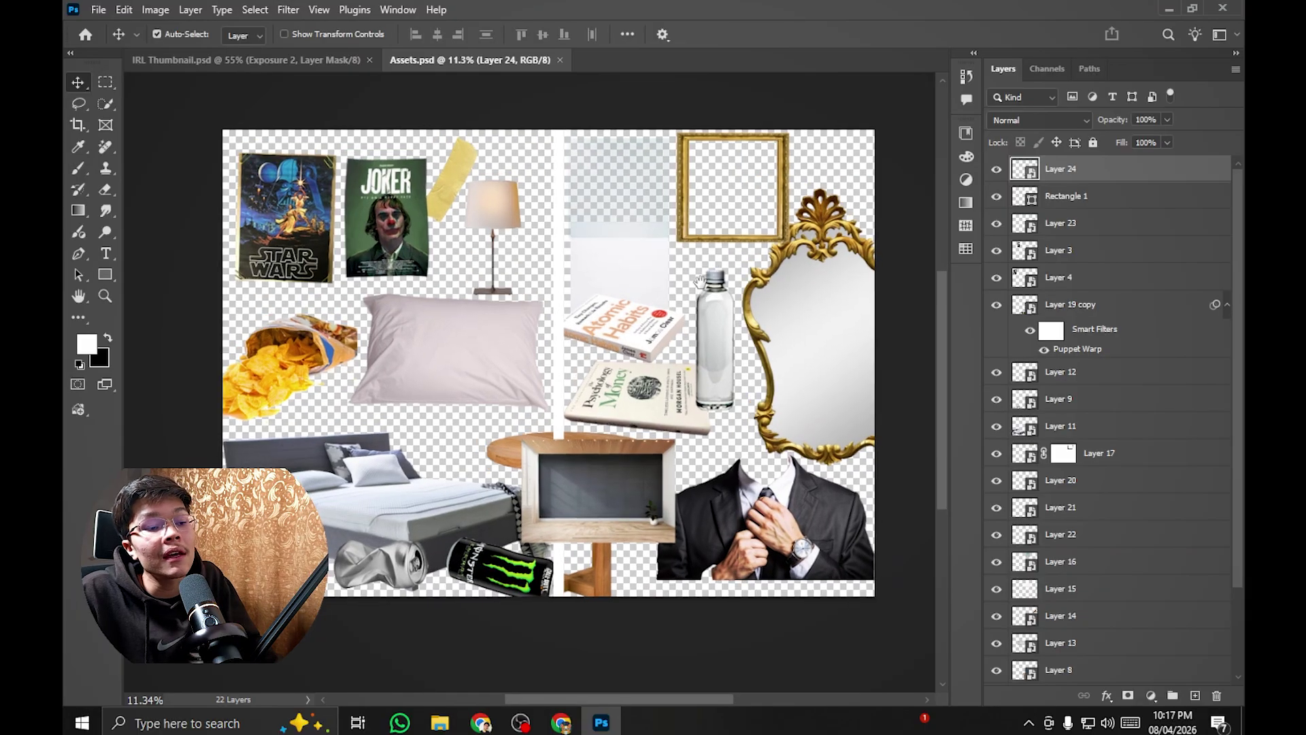
Step: Switch back to Chrome, search Google Images for "lmap" in a new tab, and close that tab
click(482, 724)
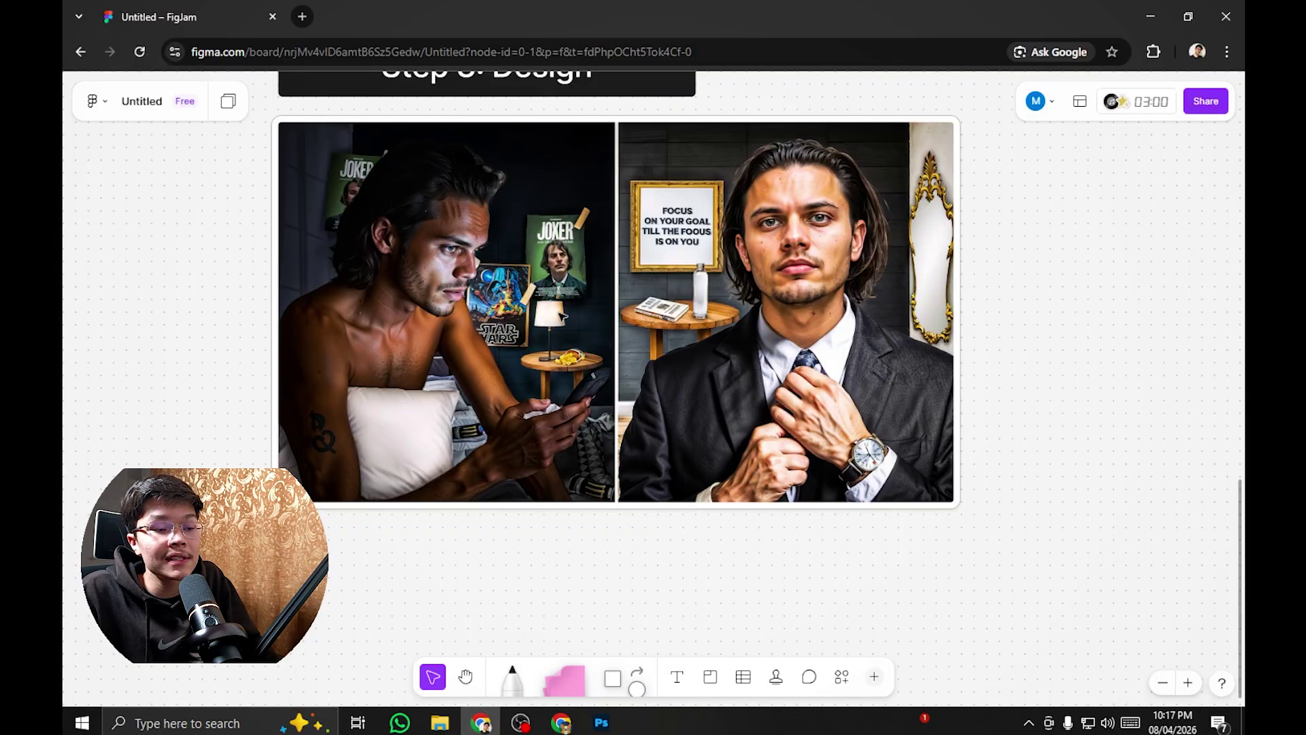
click(302, 15)
click(321, 56)
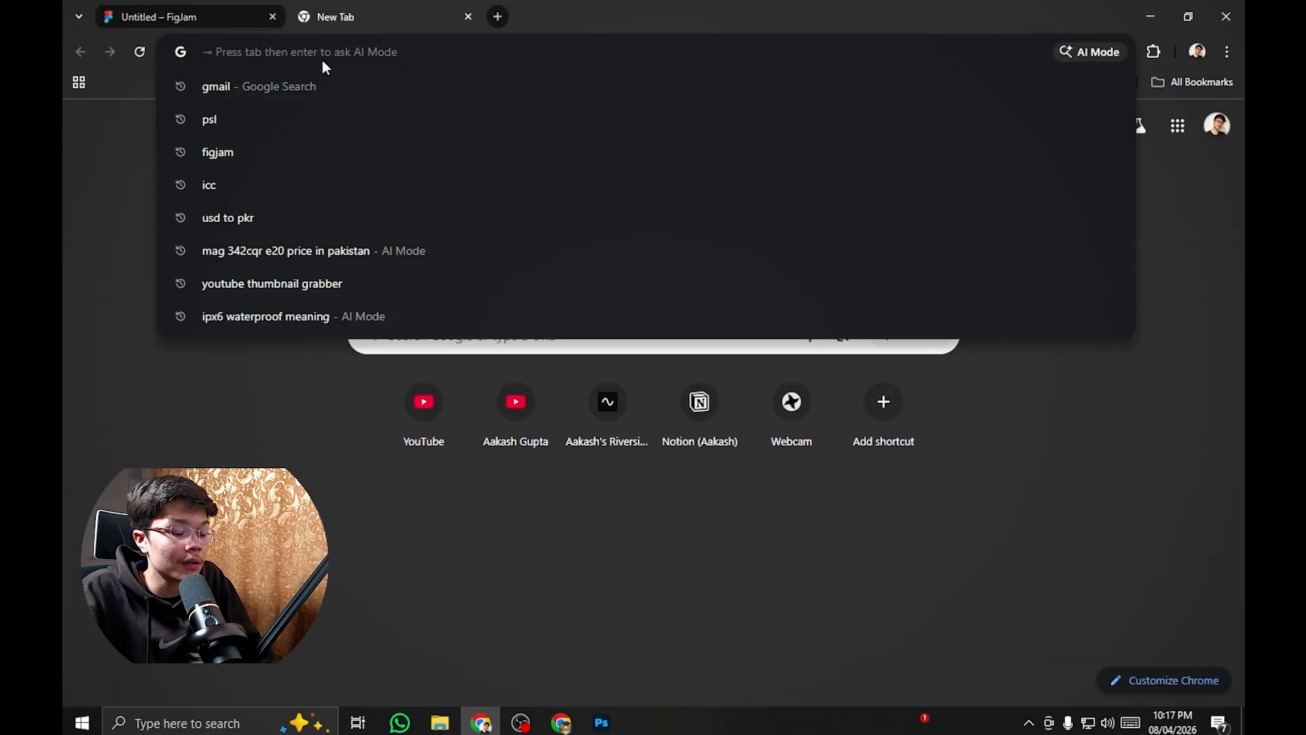
text(lmap)
key(Return)
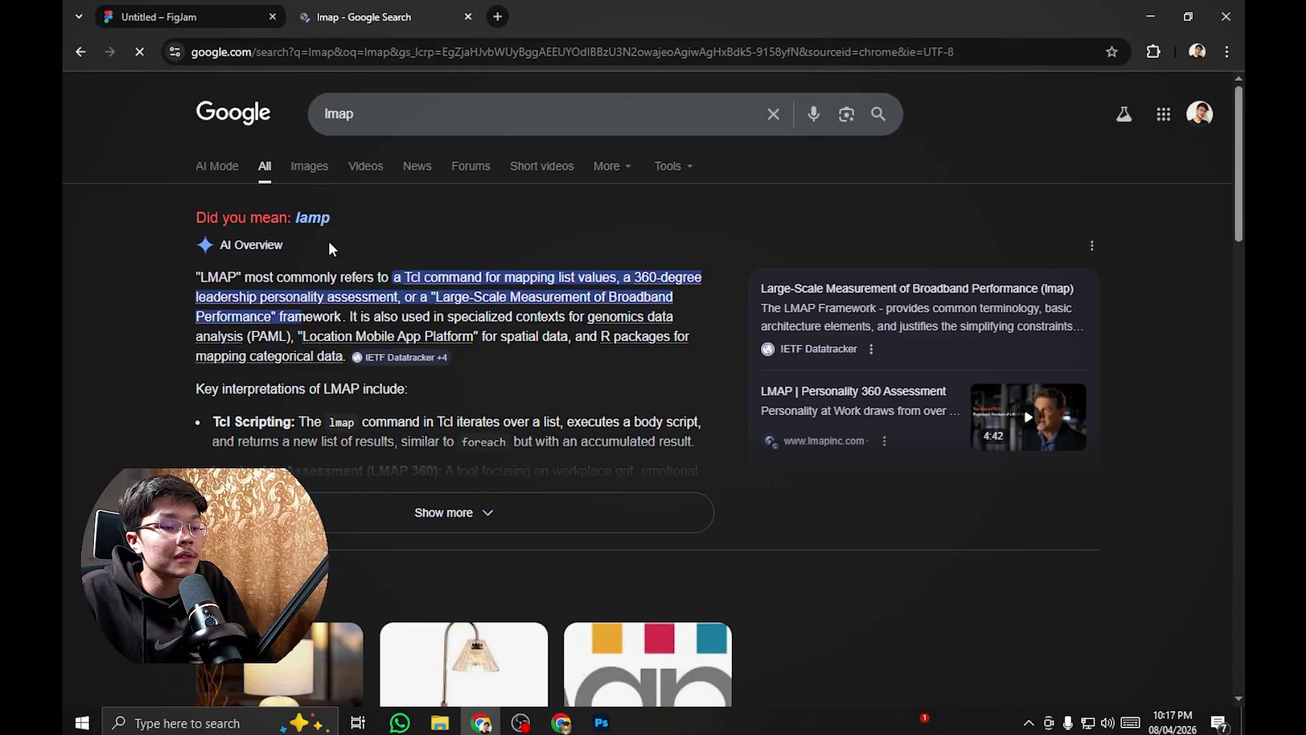
click(310, 168)
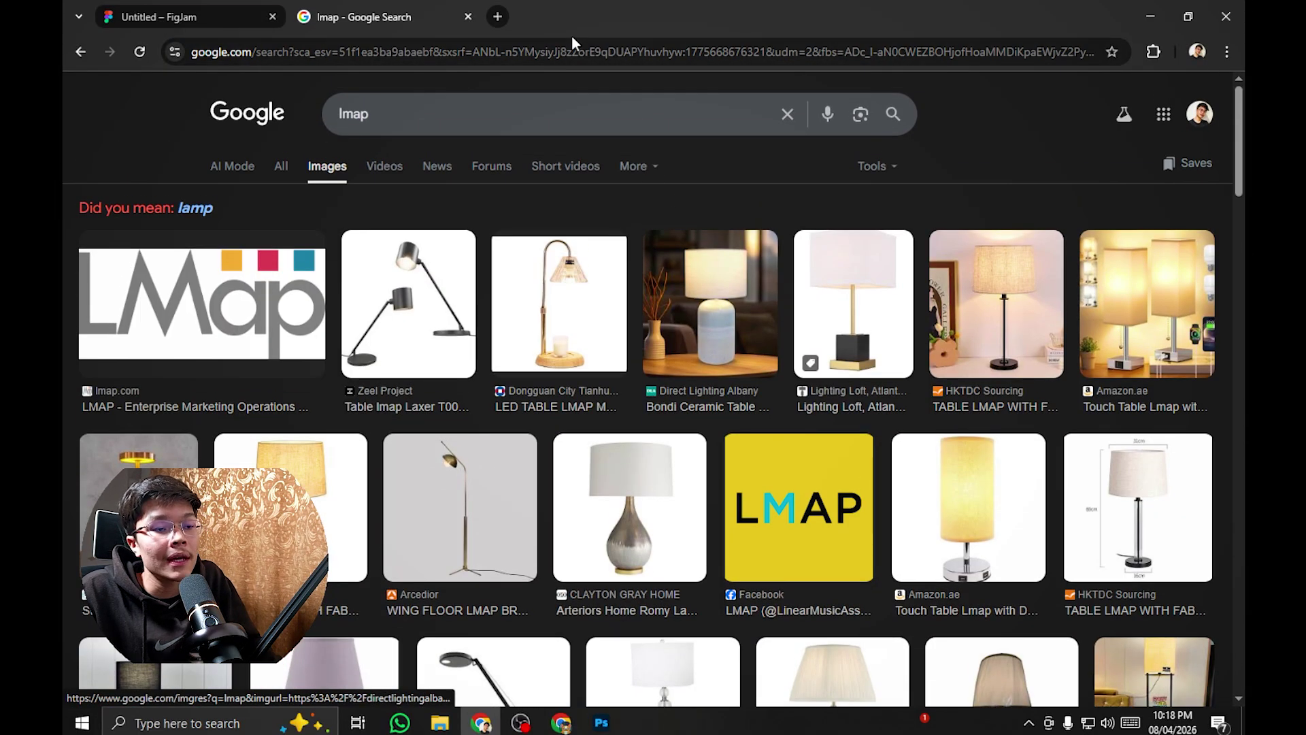
click(466, 16)
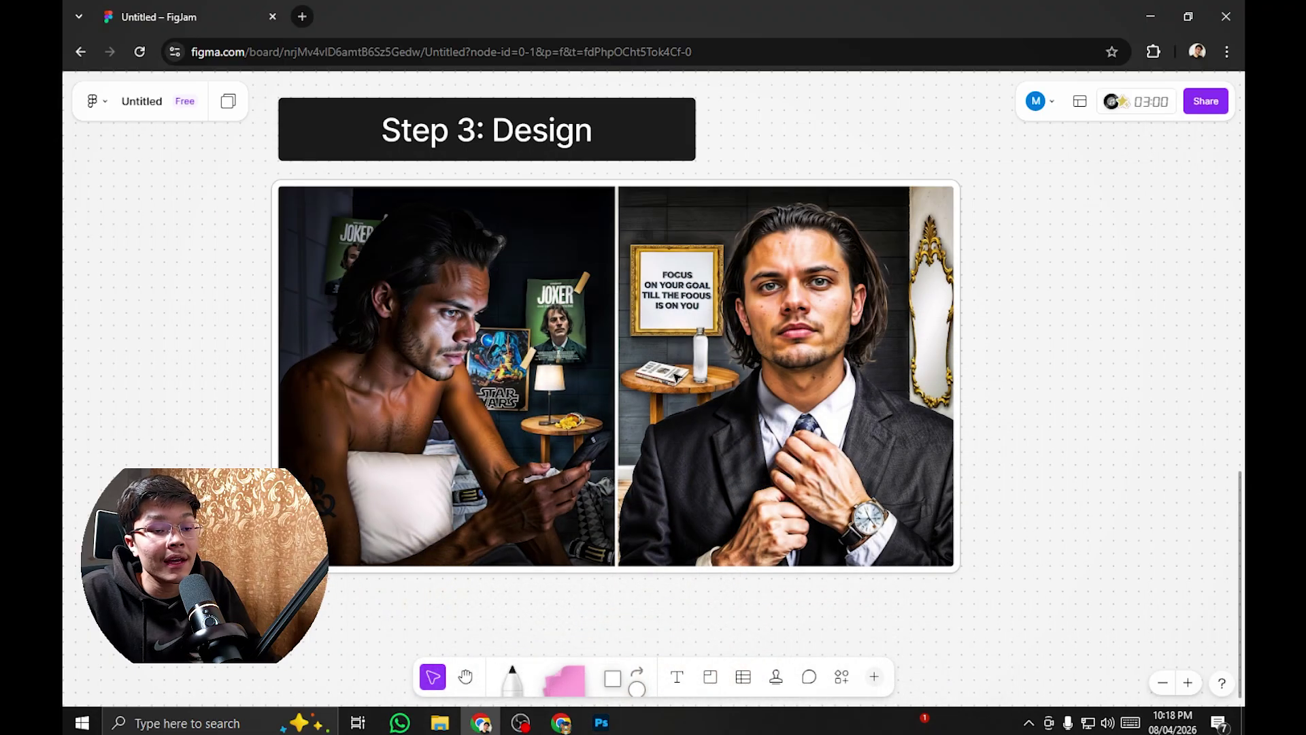
Step: Examine both halves of the thumbnail under Step 3: Design on the FigJam board
scroll(1082, 322, up, 1)
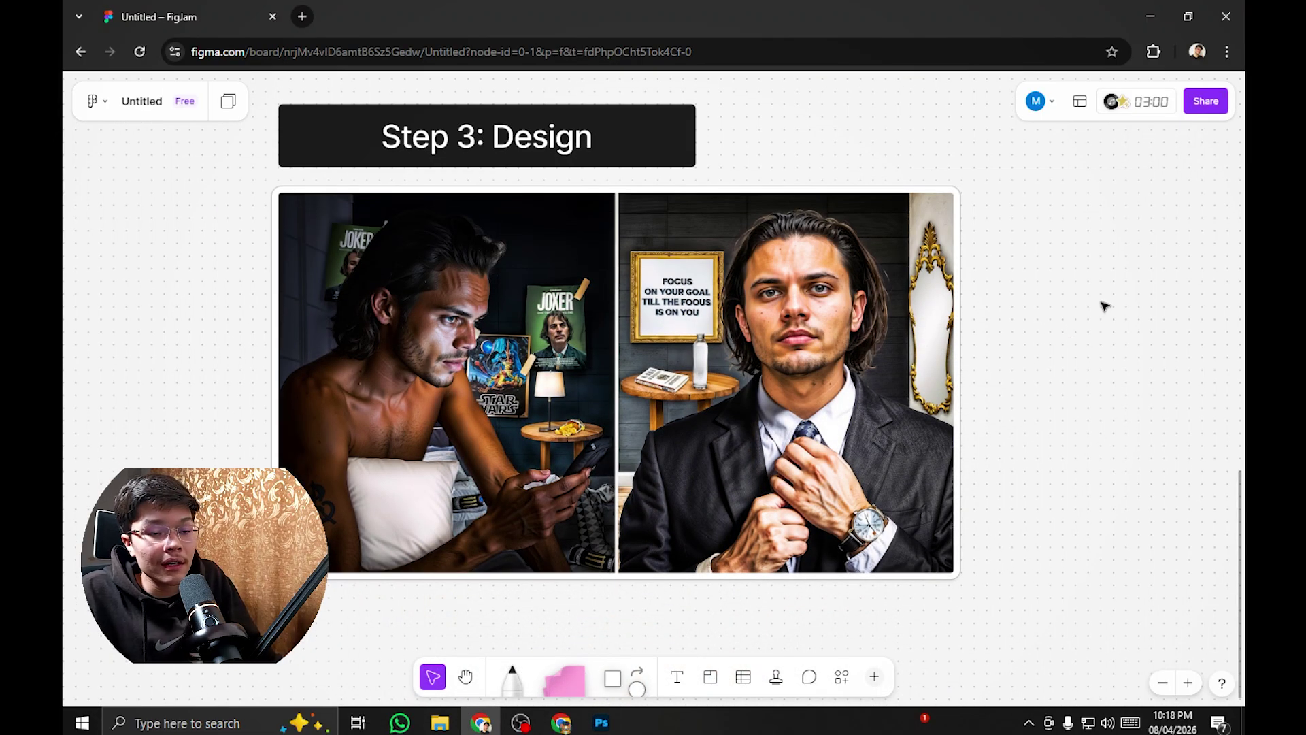
scroll(1102, 303, up, 3)
scroll(1102, 304, down, 1)
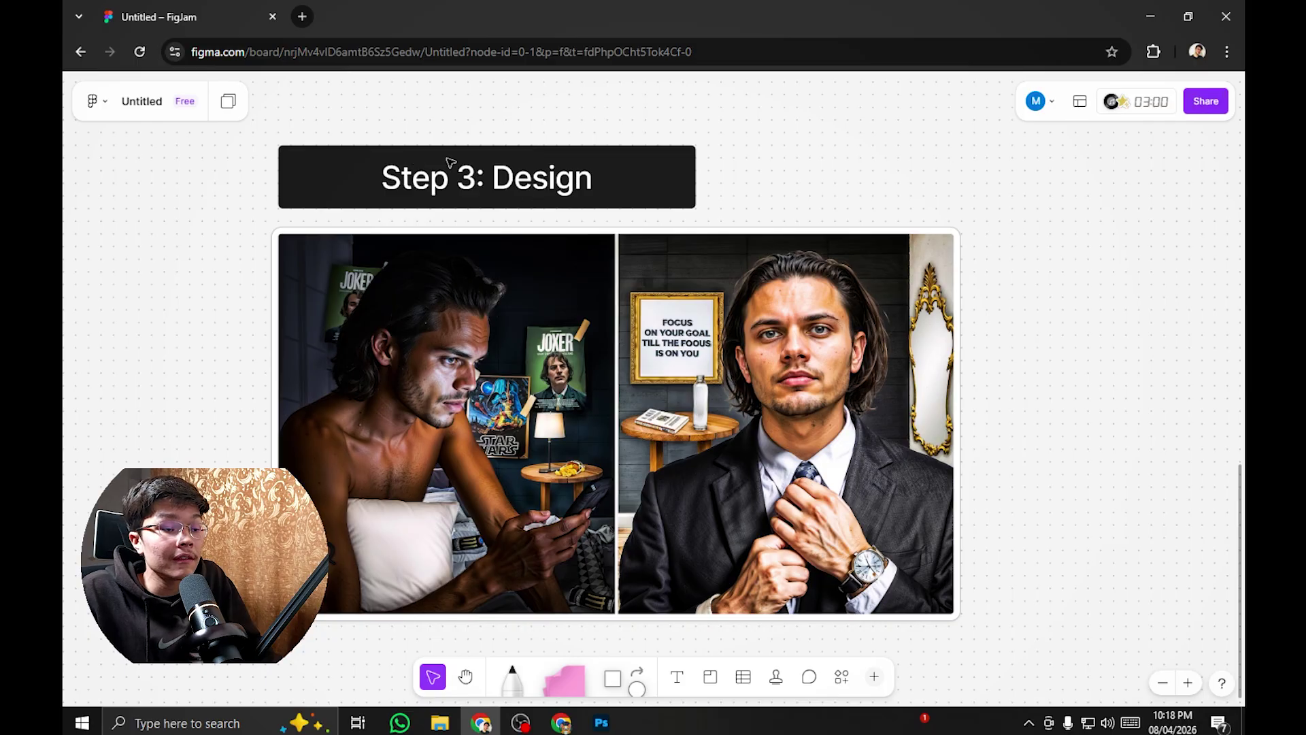
scroll(782, 252, down, 4)
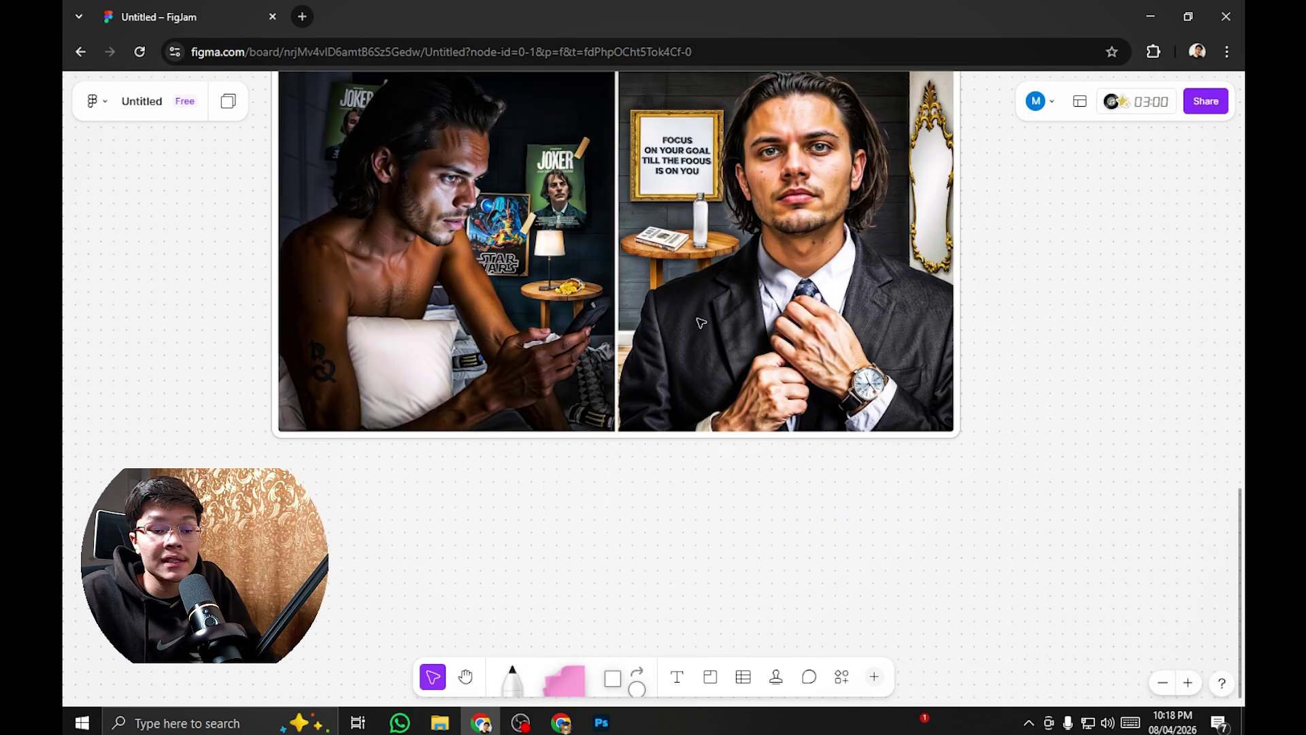
scroll(712, 258, up, 2)
scroll(888, 283, down, 1)
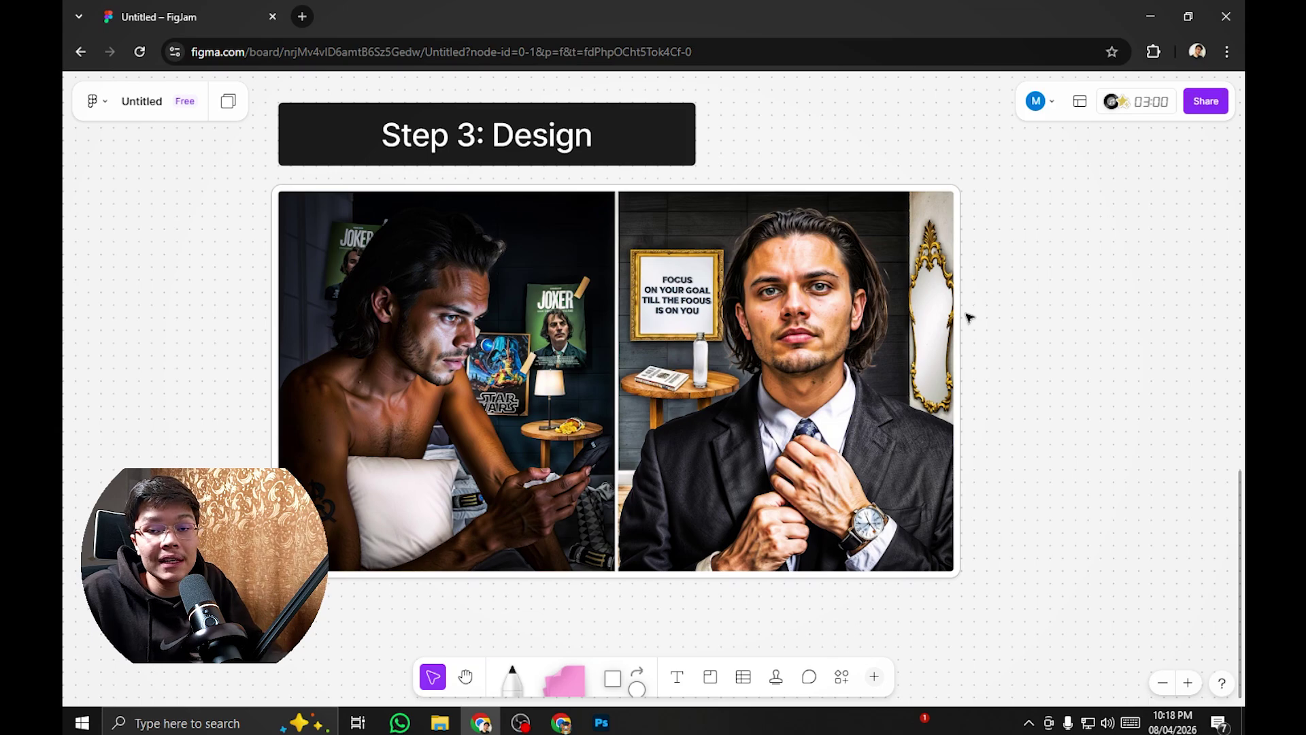
Step: Switch to Photoshop, hide the guides in IRL Thumbnail.psd, and restore Layer 35 to its position aligned with the canvas
click(601, 723)
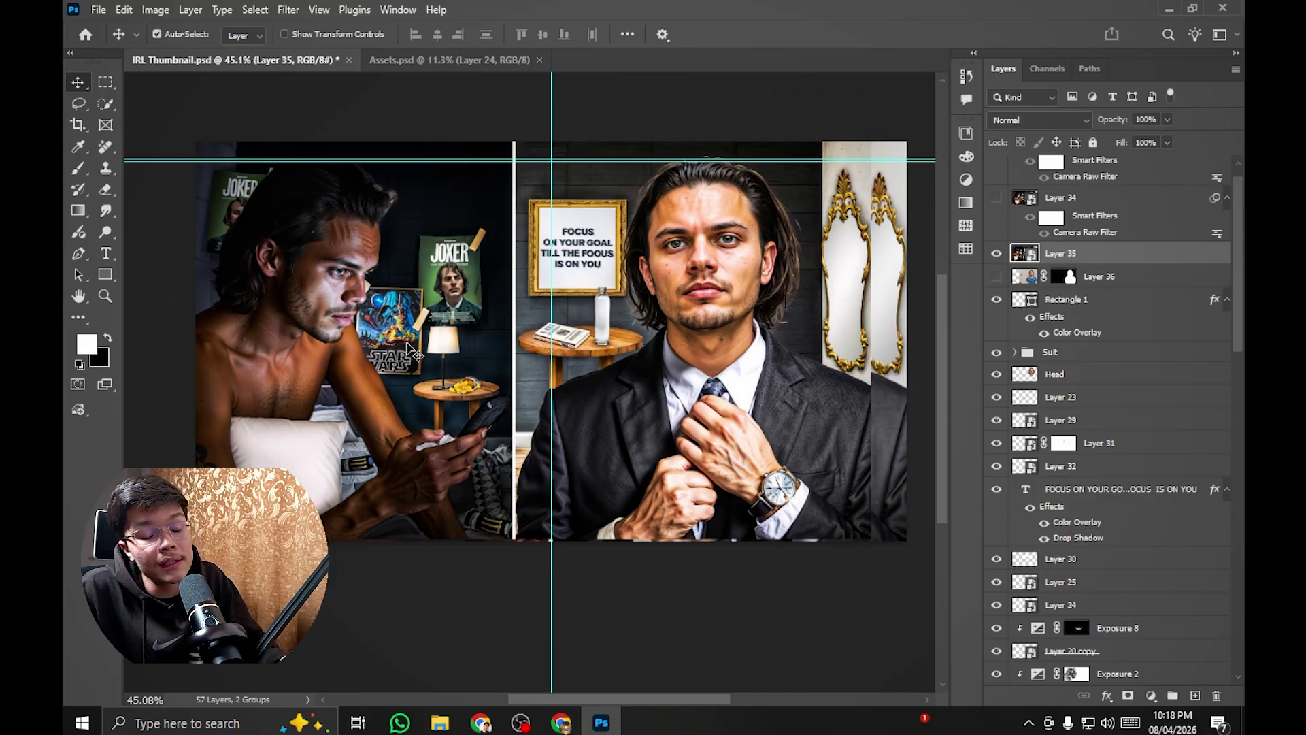
key(ctrl+semicolon)
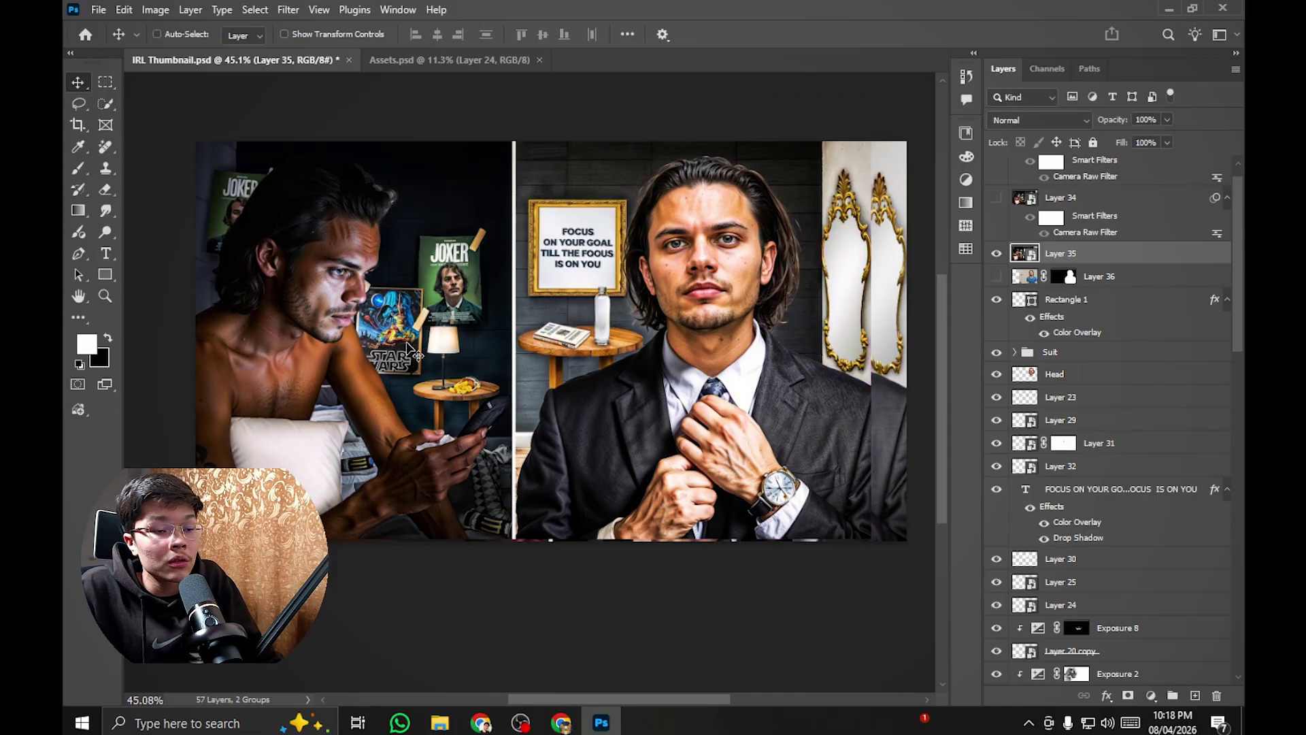
drag(491, 312, 502, 312)
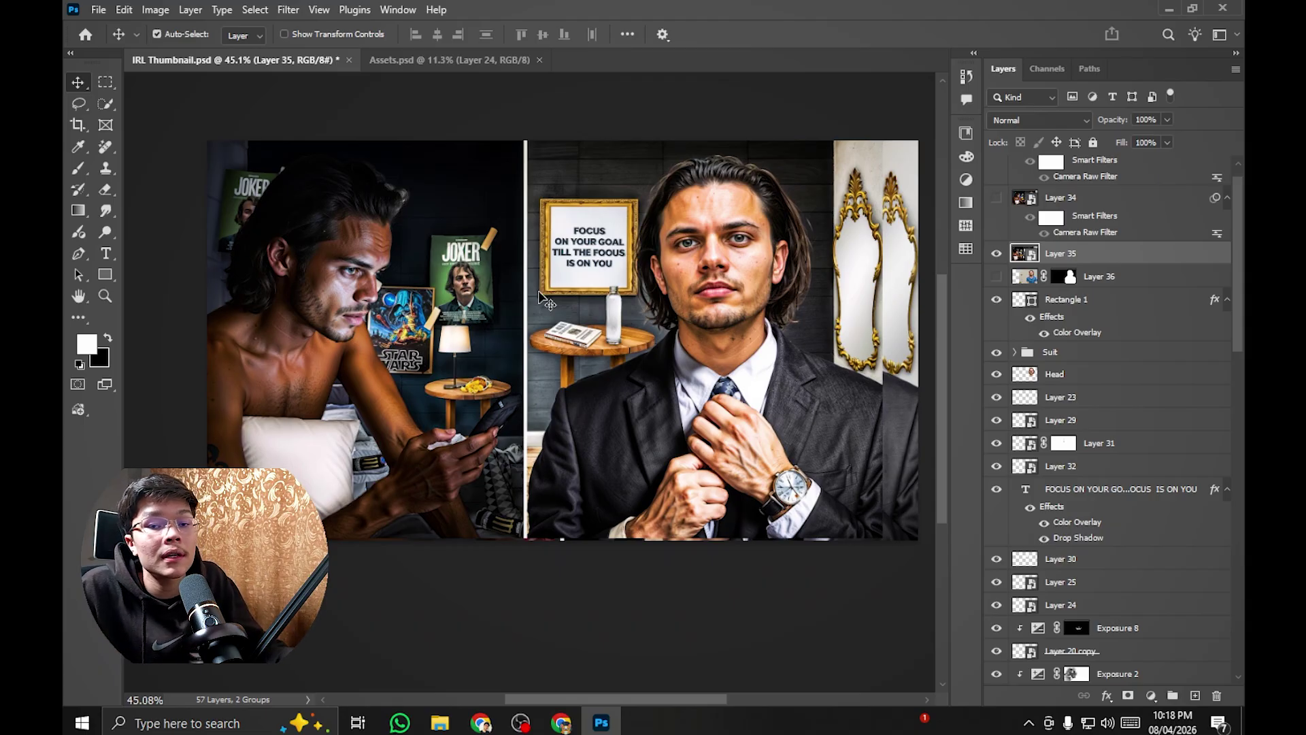
scroll(558, 296, down, 2)
scroll(589, 284, up, 3)
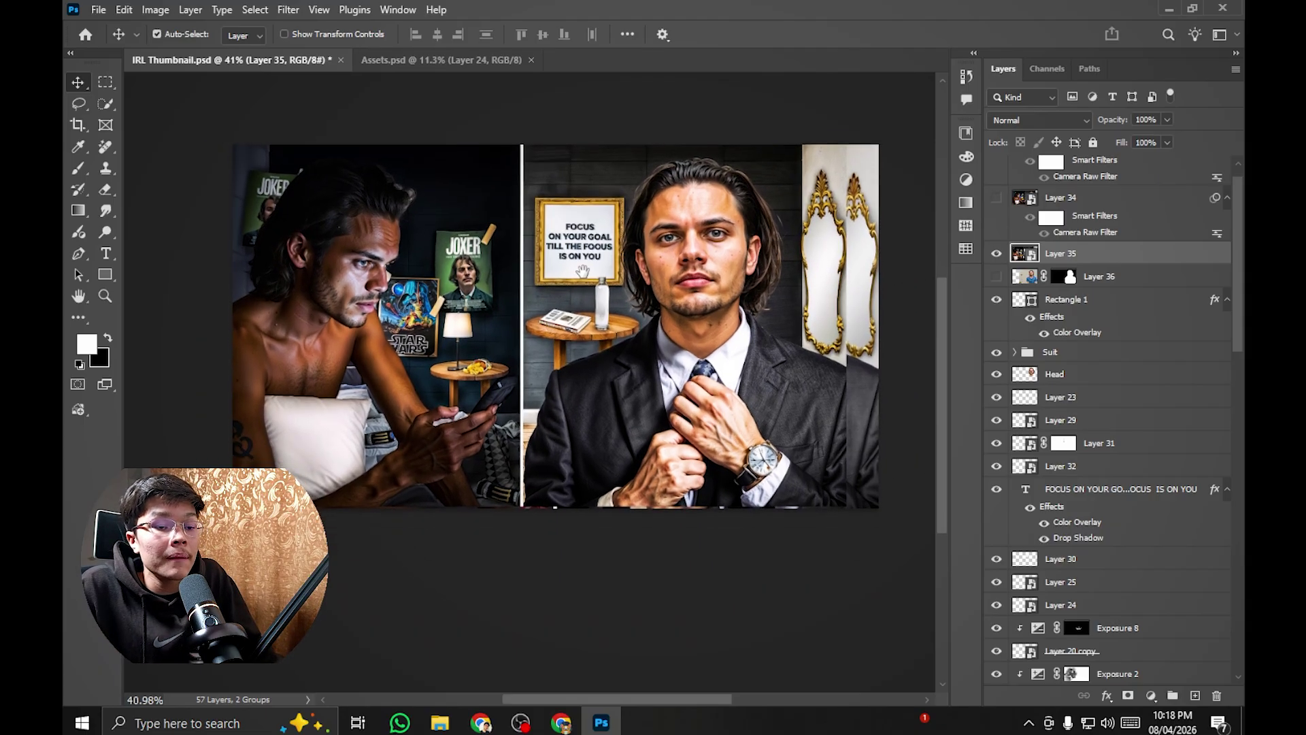
scroll(584, 281, left, 2)
scroll(584, 281, down, 1)
scroll(581, 284, up, 1)
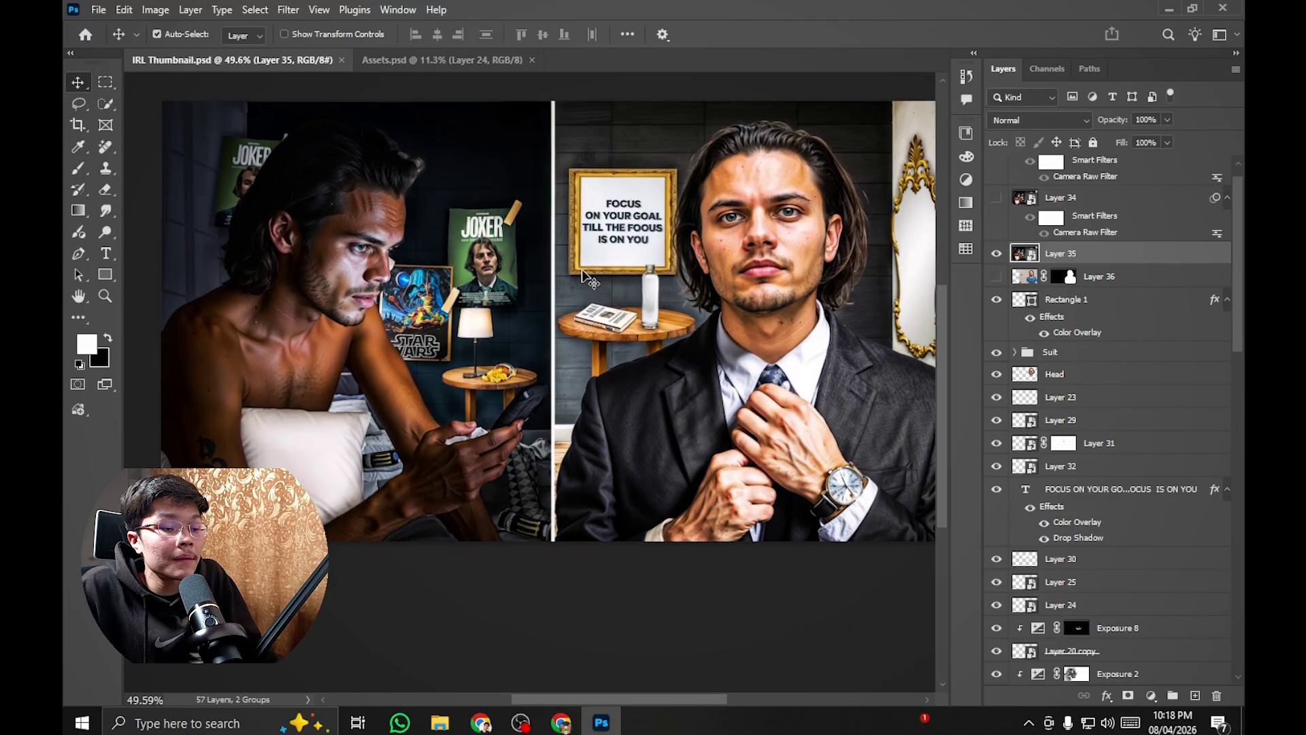
scroll(582, 285, down, 1)
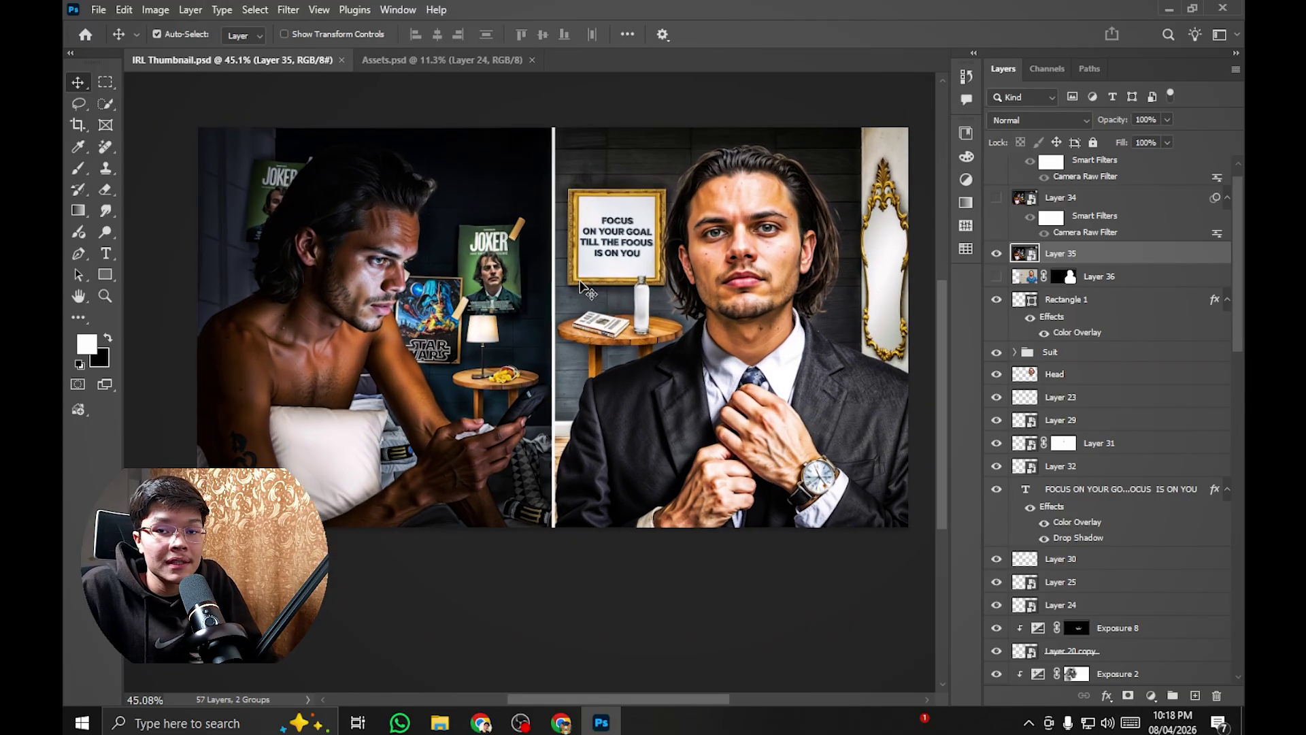
Step: Create a new 1920 x 1080 px document at 300 pixels/inch with a white background
key(ctrl+Tab)
key(ctrl+n)
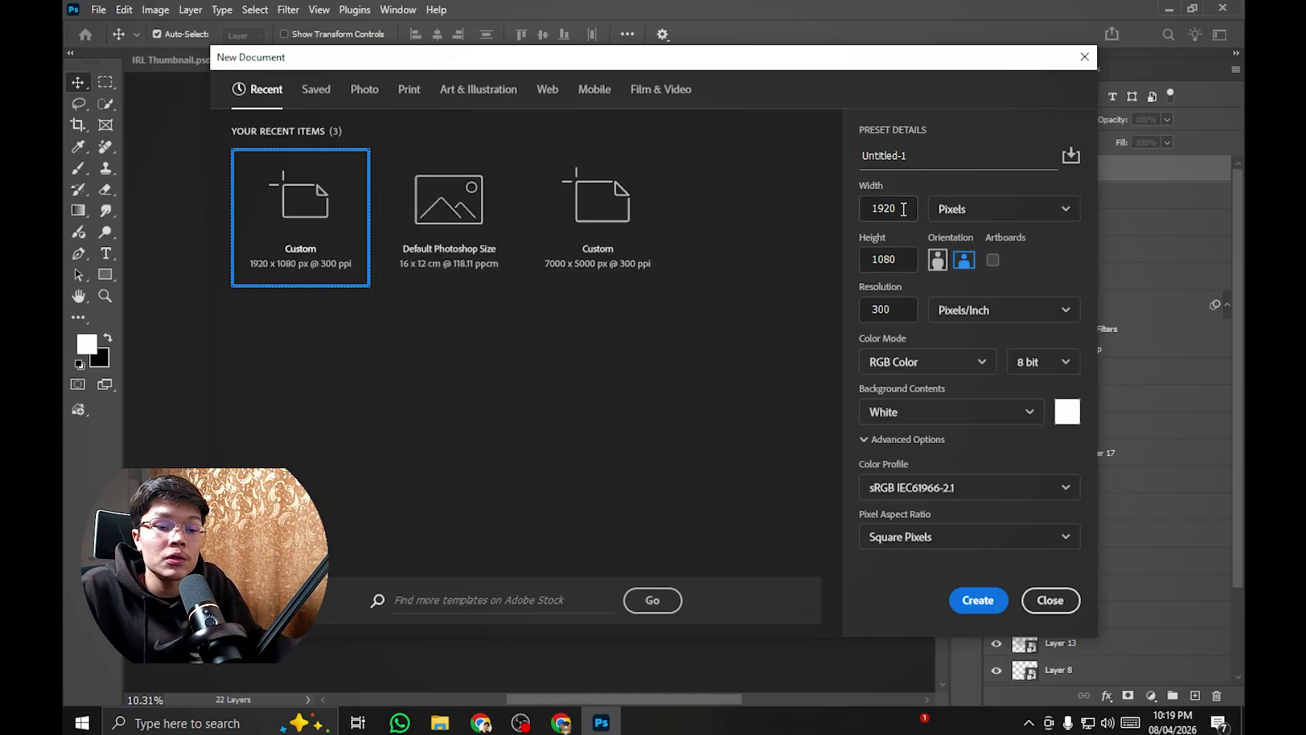
click(896, 315)
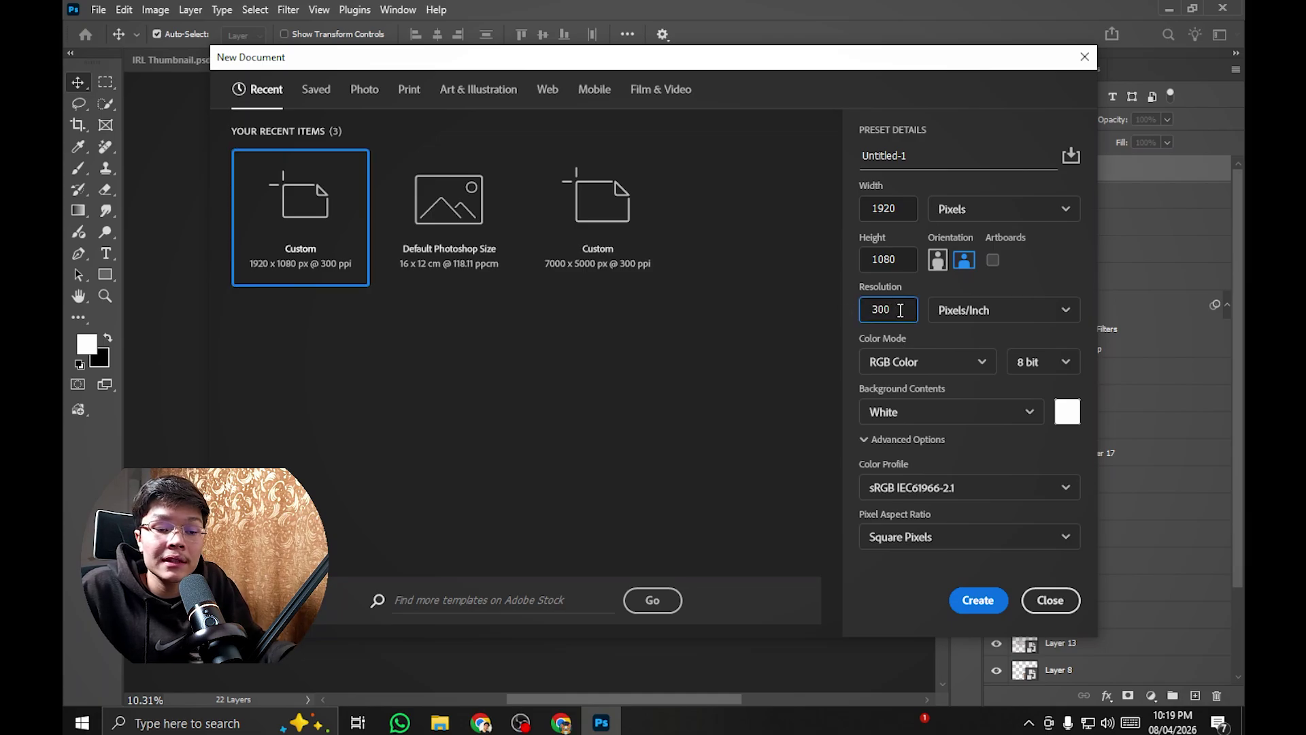
click(979, 600)
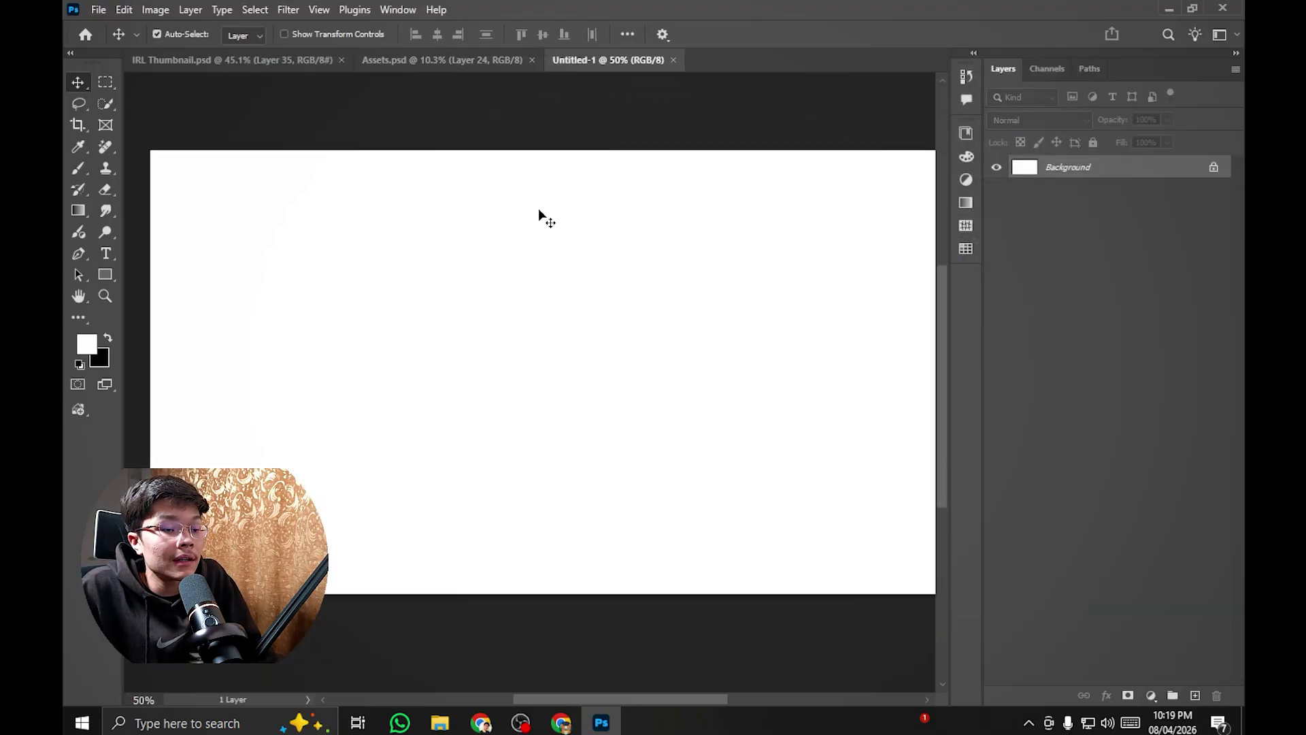
Step: Look over the finished composite in IRL Thumbnail.psd and the cut-out props in Assets.psd, undoing any accidental layer move
click(299, 60)
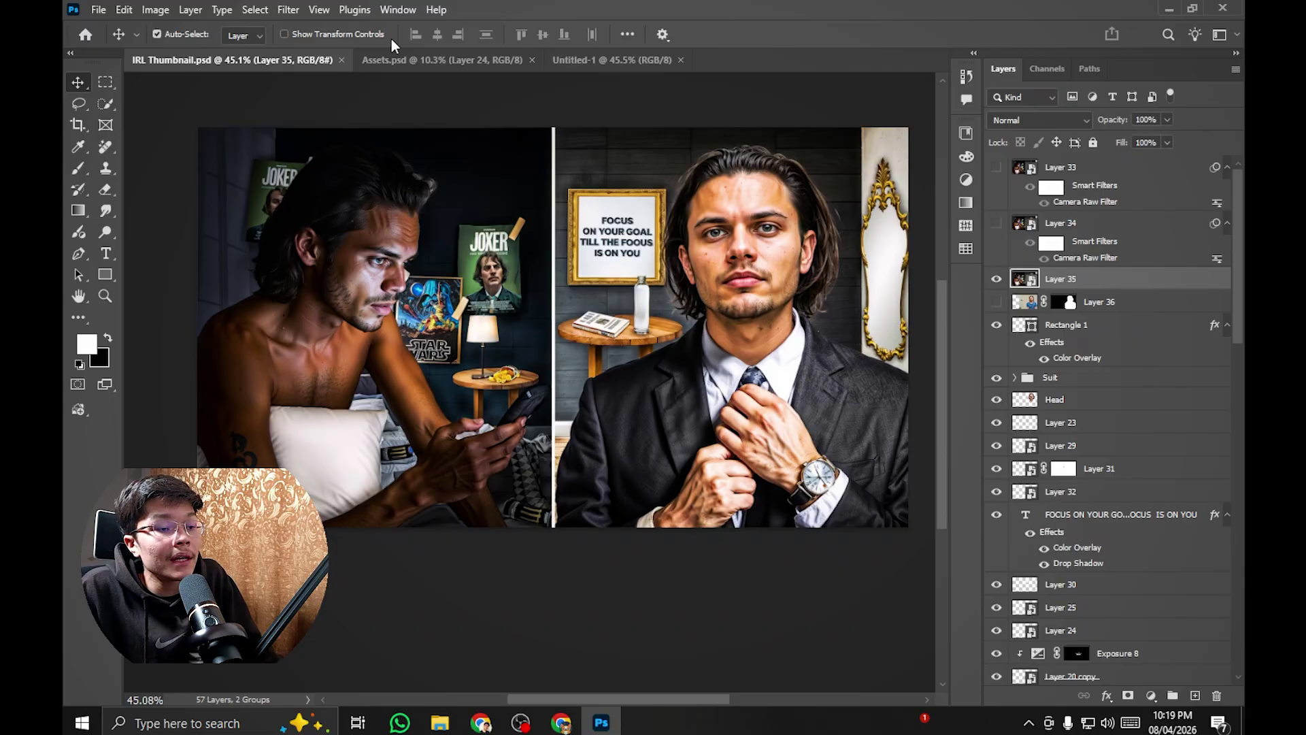
click(435, 60)
scroll(546, 368, up, 3)
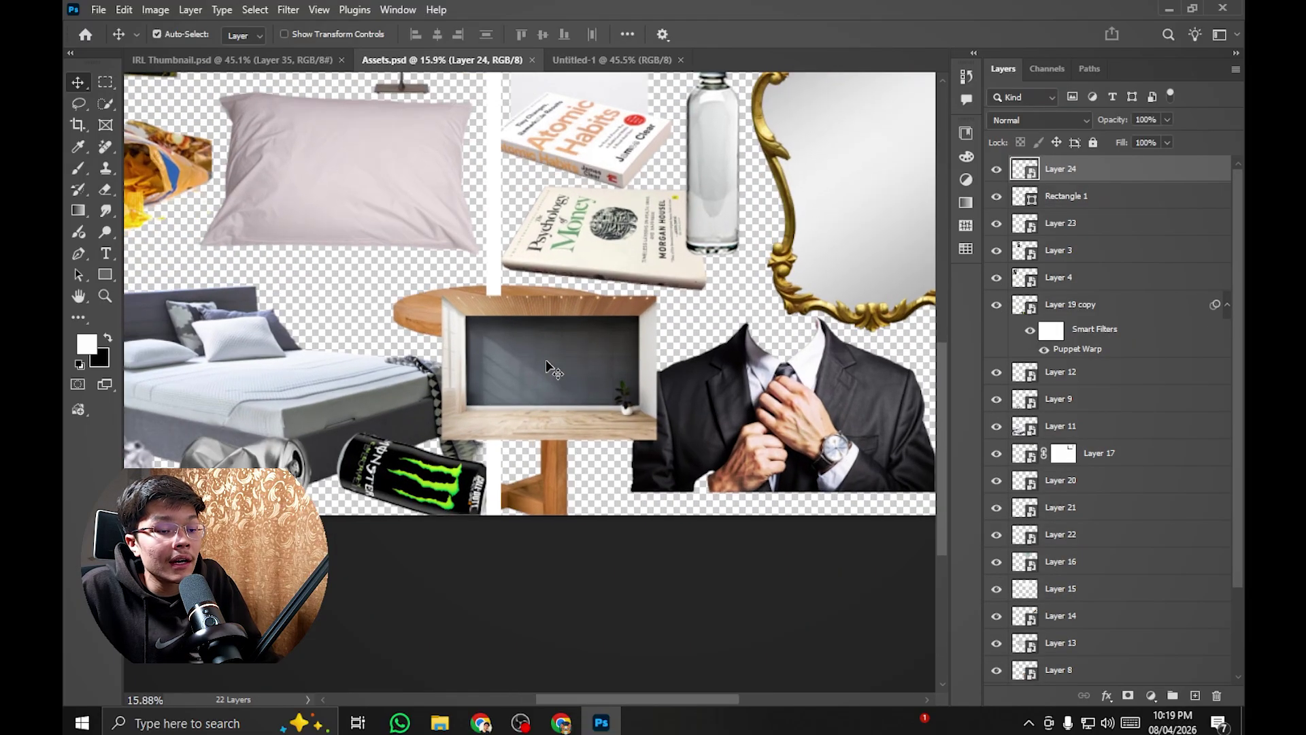
drag(548, 364, 580, 300)
scroll(548, 335, down, 3)
key(ctrl+z)
scroll(580, 300, up, 1)
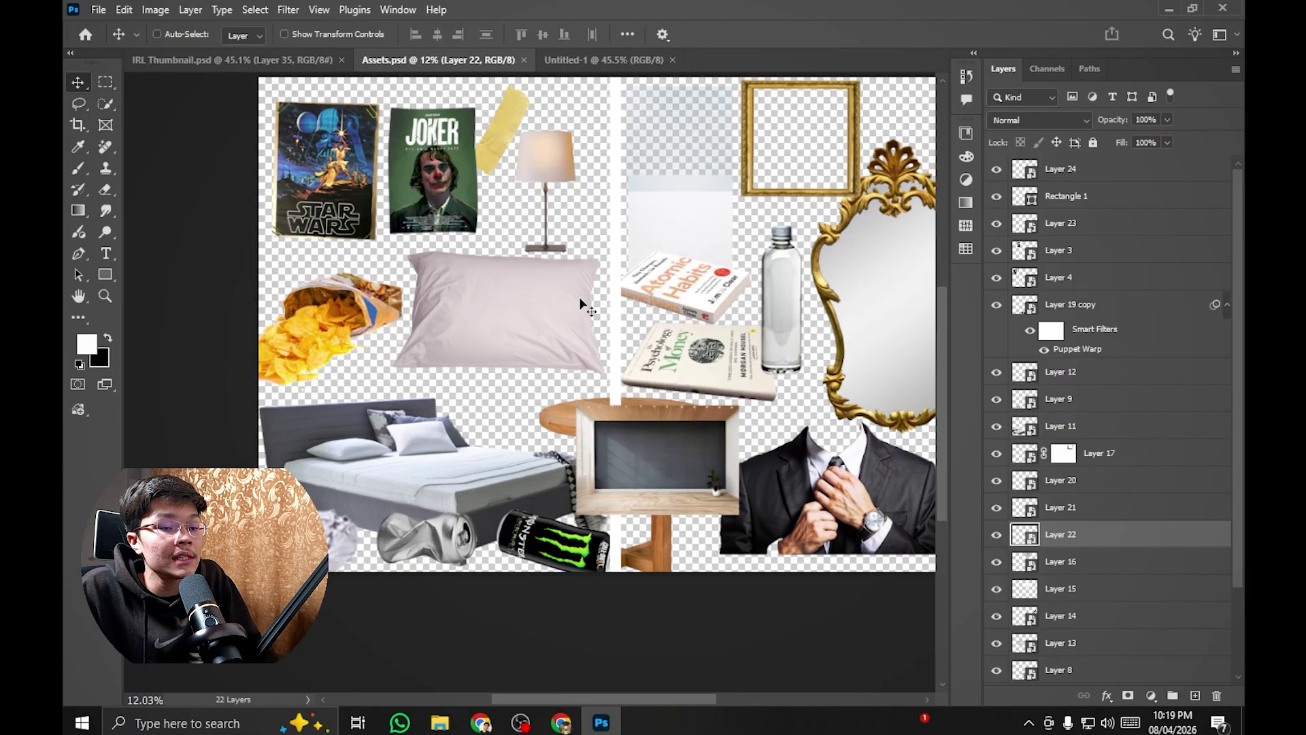
Step: Examine both halves of the finished thumbnail in IRL Thumbnail.psd as reference for the rebuild
click(235, 60)
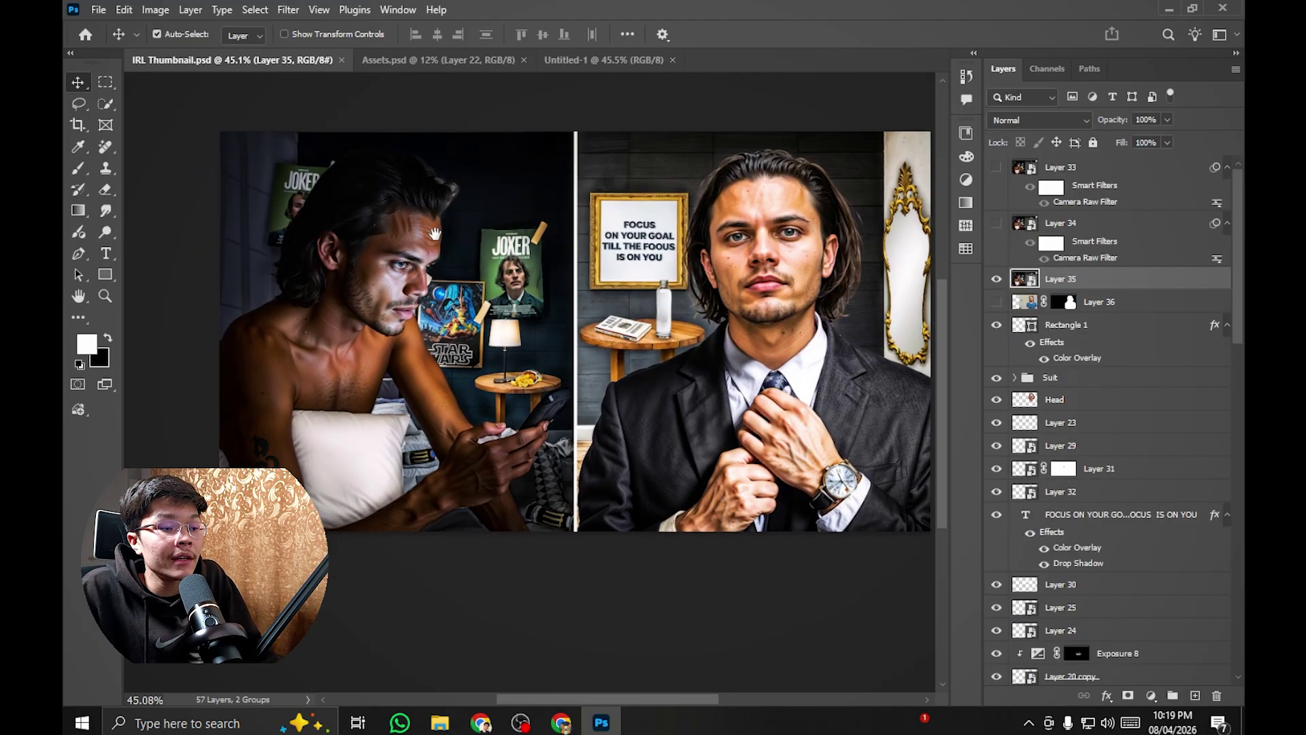
scroll(514, 236, up, 2)
scroll(515, 236, down, 3)
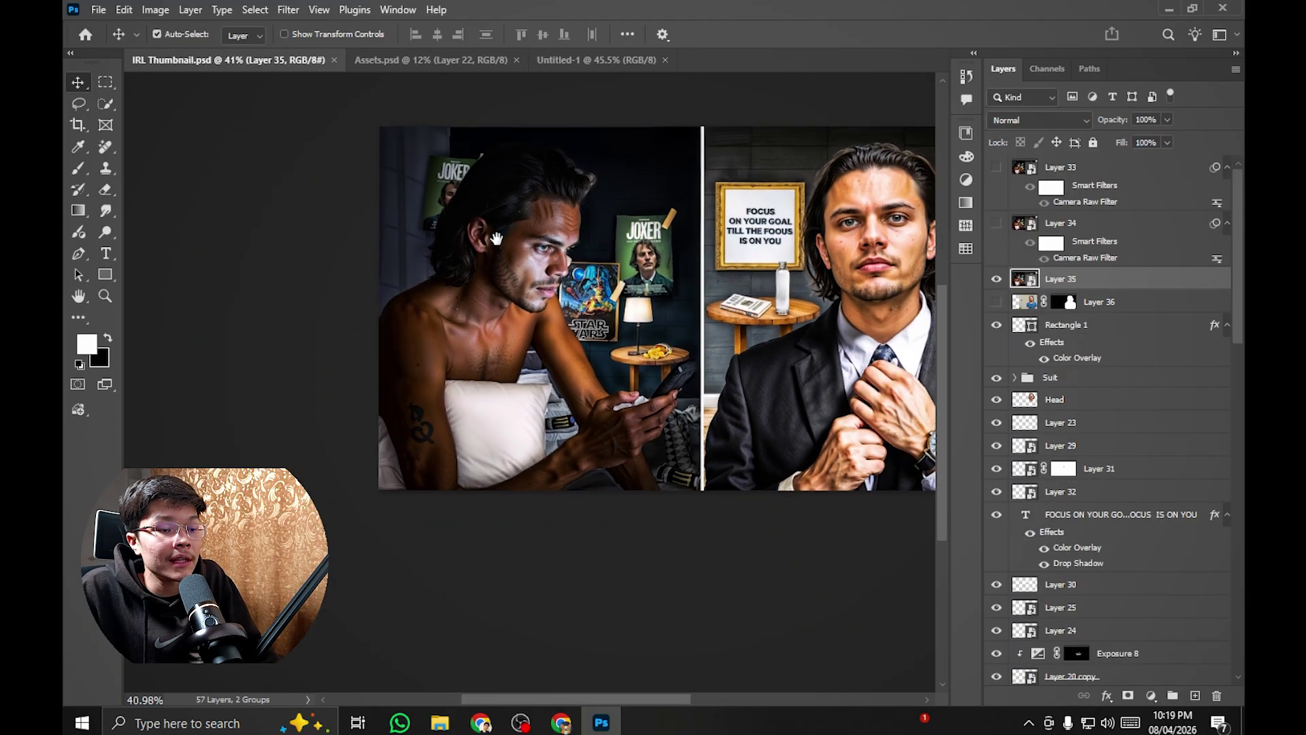
scroll(320, 251, up, 1)
drag(653, 313, 442, 306)
click(435, 60)
click(231, 60)
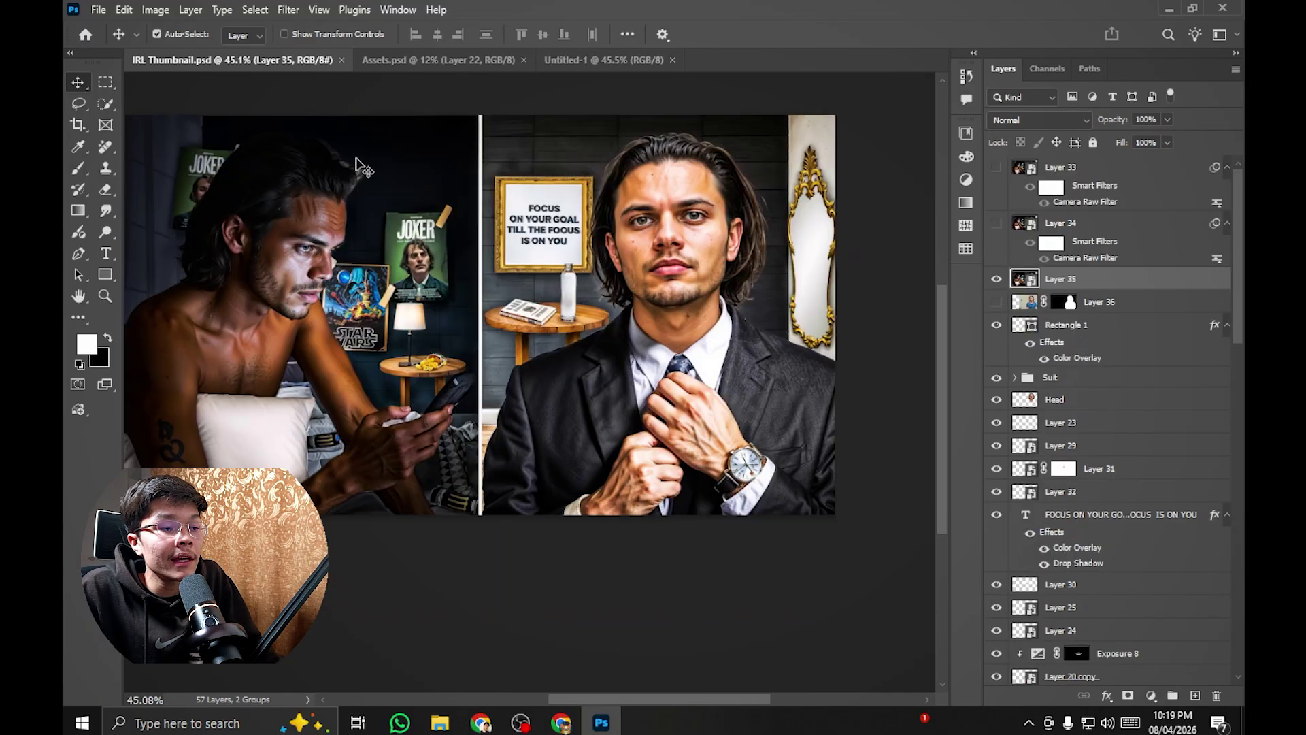
drag(355, 163, 331, 165)
scroll(497, 122, up, 2)
drag(496, 121, 541, 121)
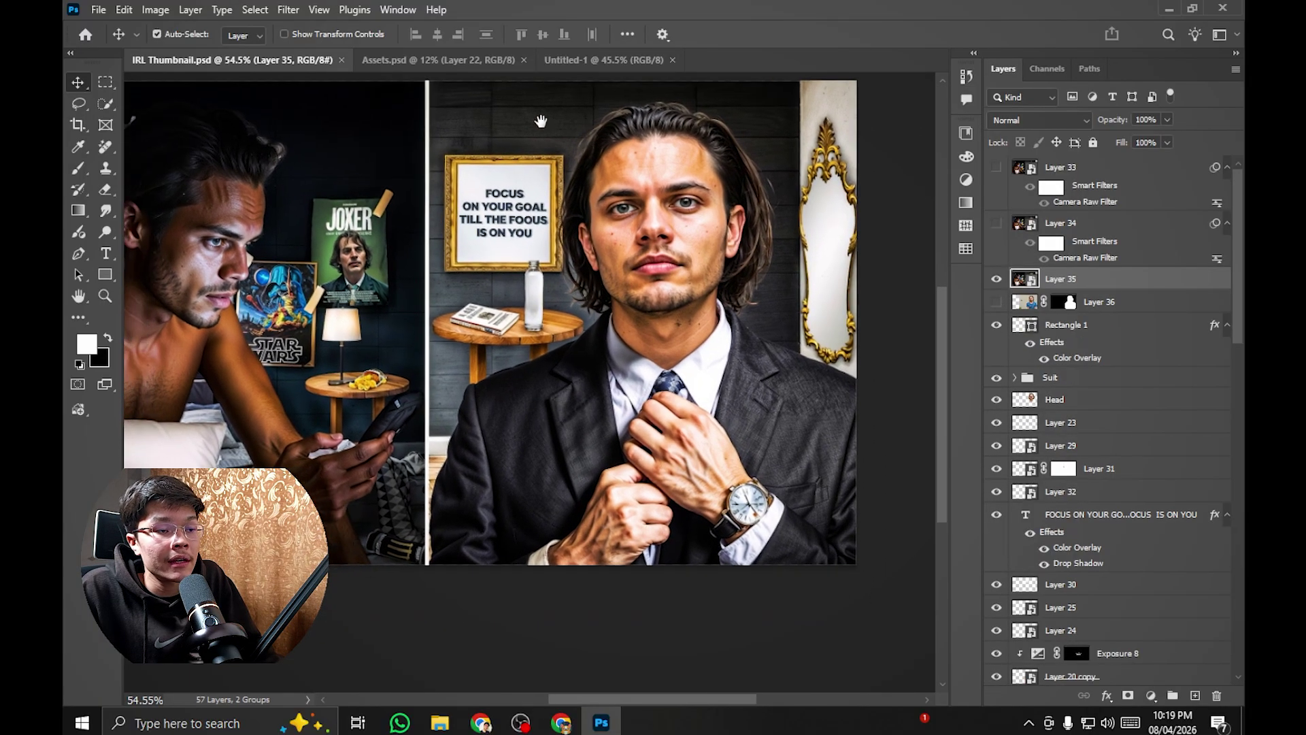
Step: Examine the empty-room background image in Assets.psd against the finished thumbnail and the blank Untitled-1 canvas
key(ctrl+Tab)
scroll(527, 320, up, 4)
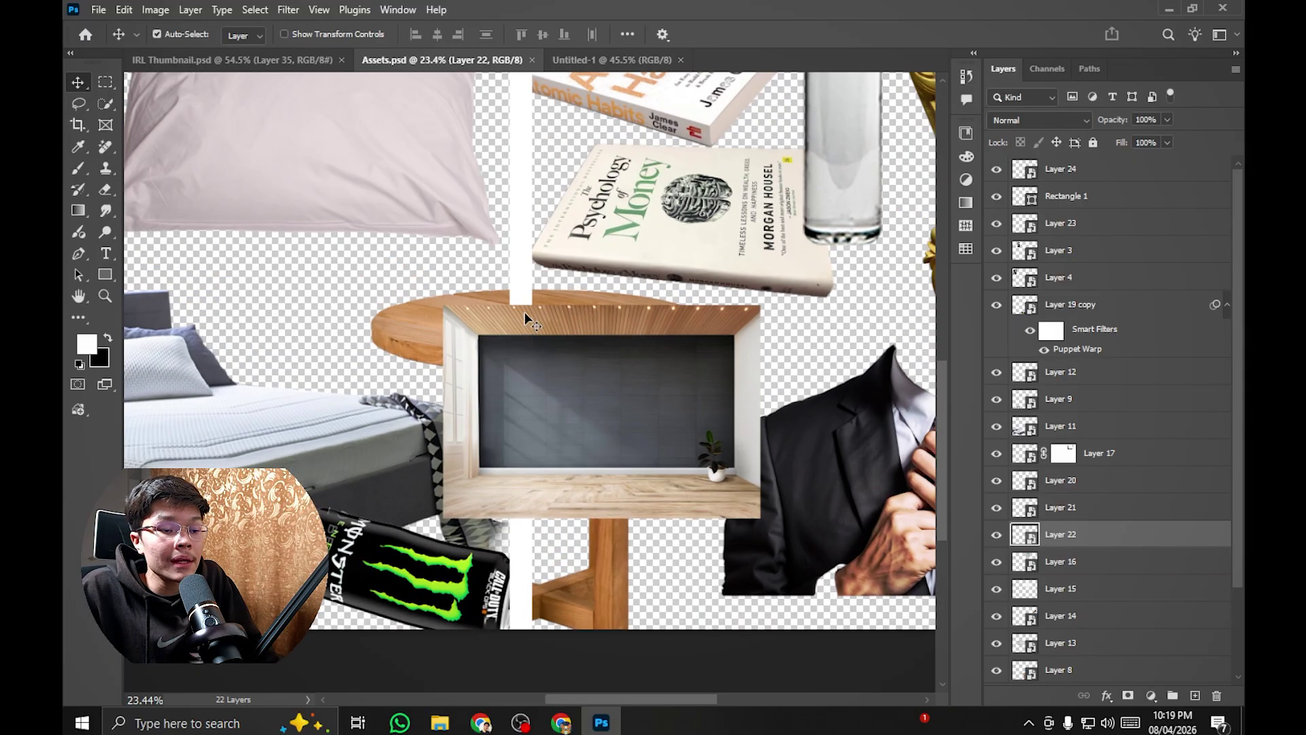
scroll(528, 359, up, 1)
scroll(647, 329, down, 4)
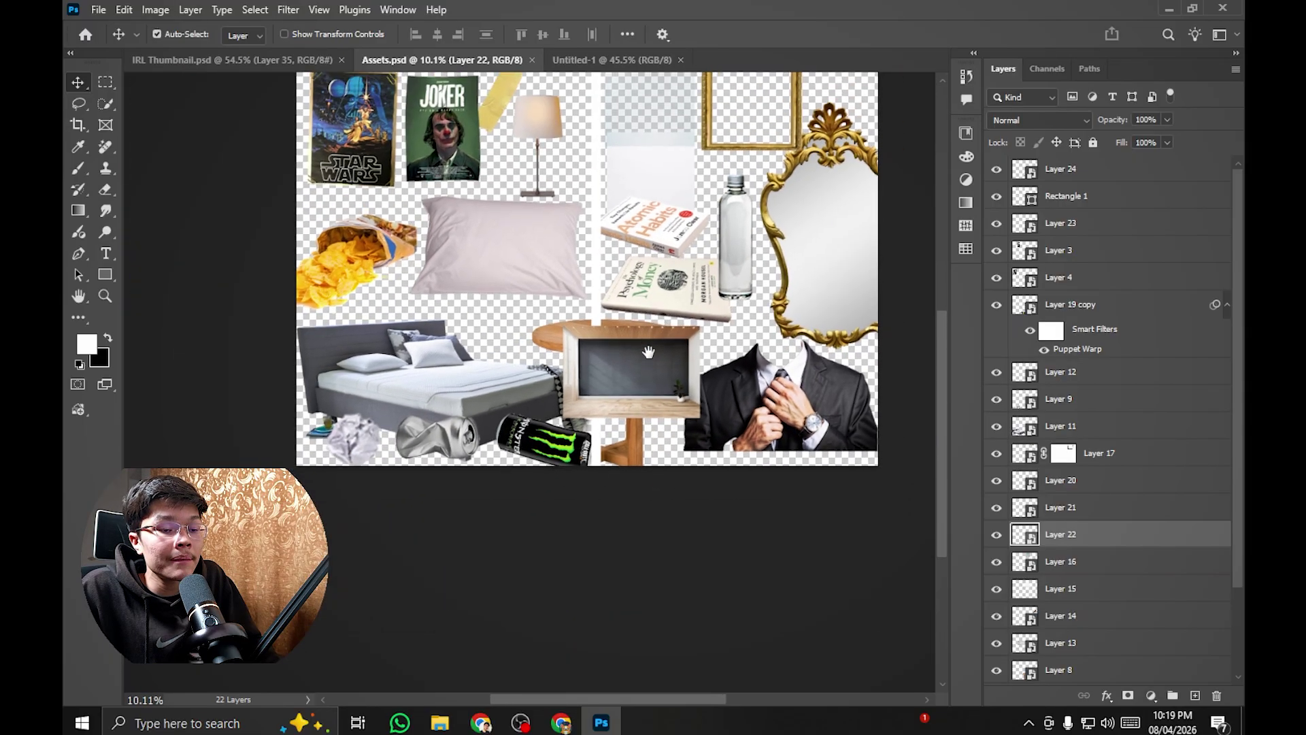
key(ctrl+shift+Tab)
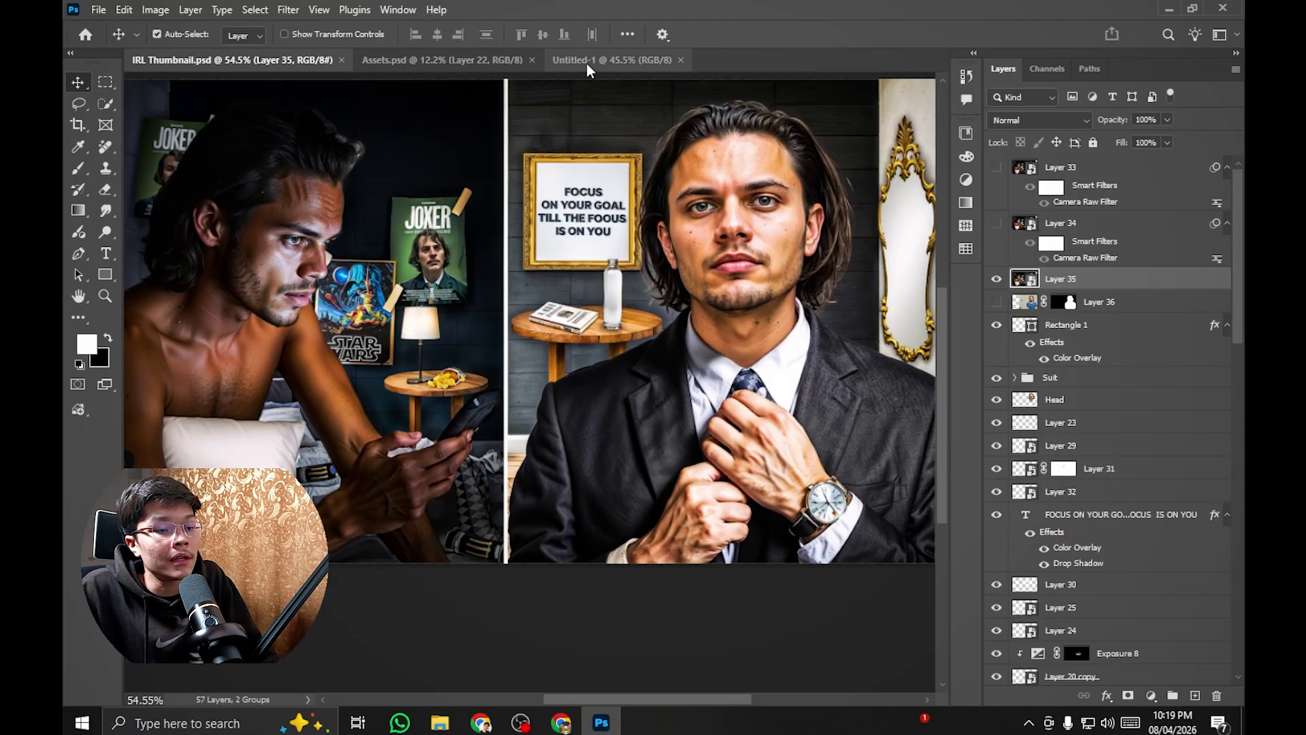
click(448, 59)
click(561, 63)
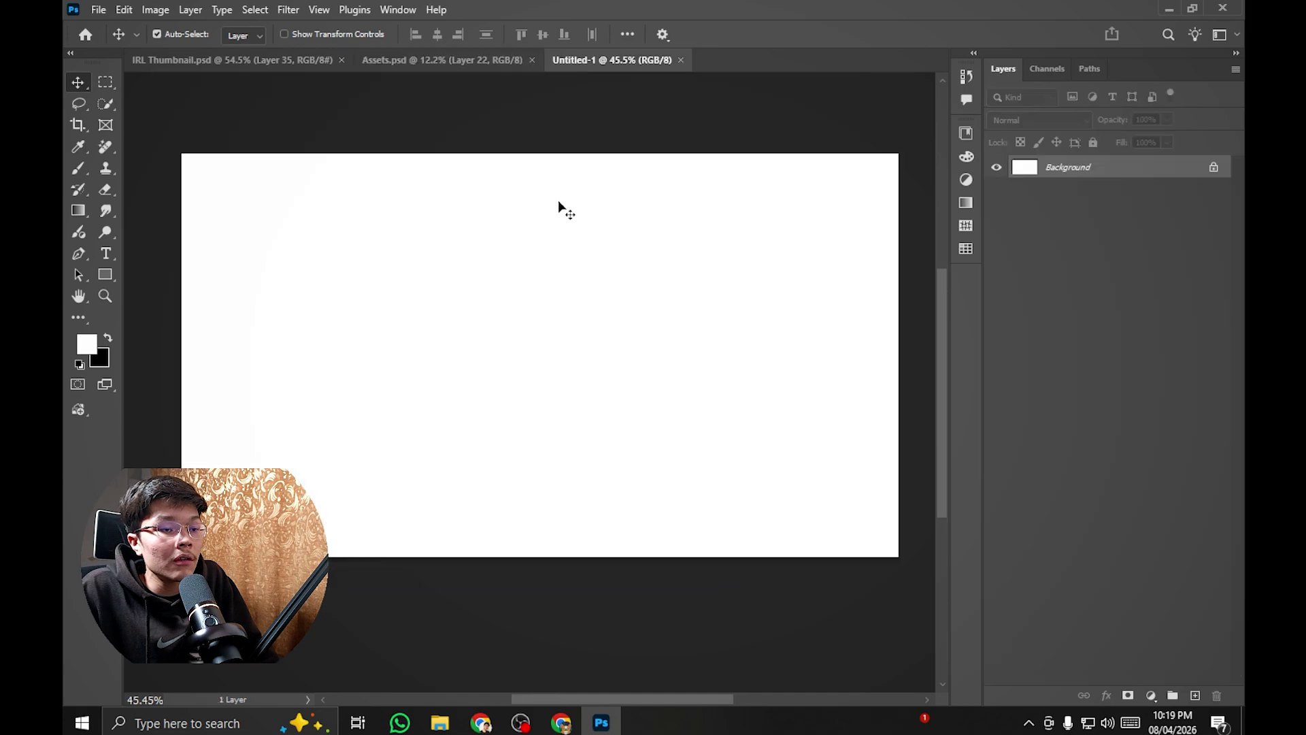
scroll(555, 218, up, 1)
Step: Copy the dark-walled room image from Assets.psd into the Untitled-1 document
click(470, 63)
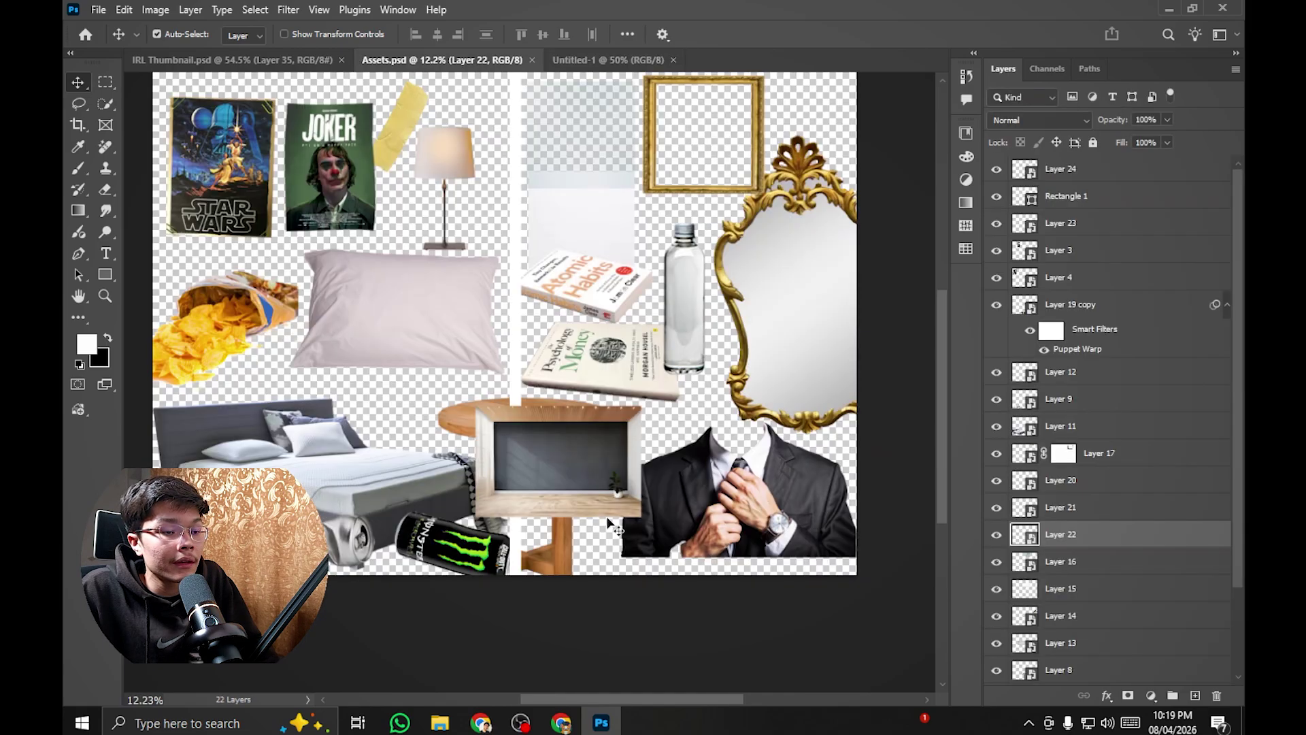
drag(593, 438, 517, 300)
scroll(516, 300, down, 4)
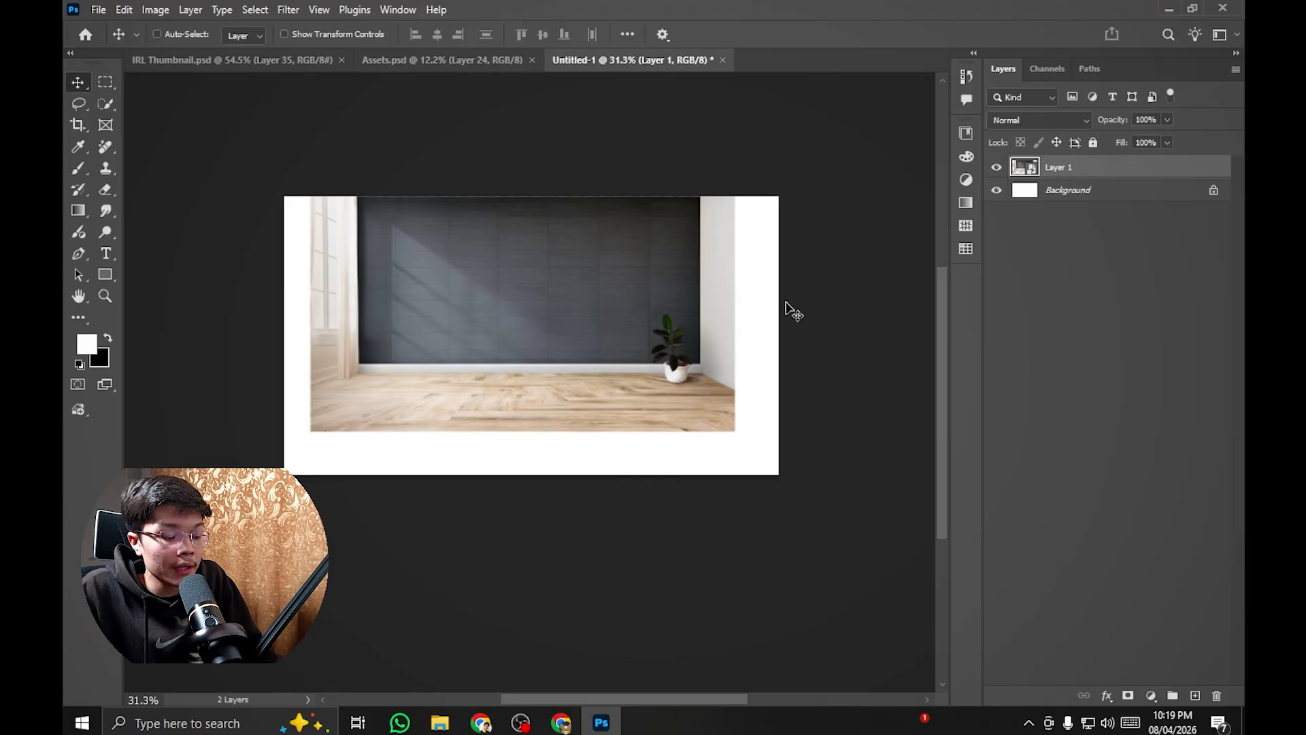
Step: Enlarge the room image and reposition it so the dark wall fills the canvas with the white side wall at its right edge
key(ctrl+t)
drag(741, 283, 851, 280)
drag(680, 327, 644, 379)
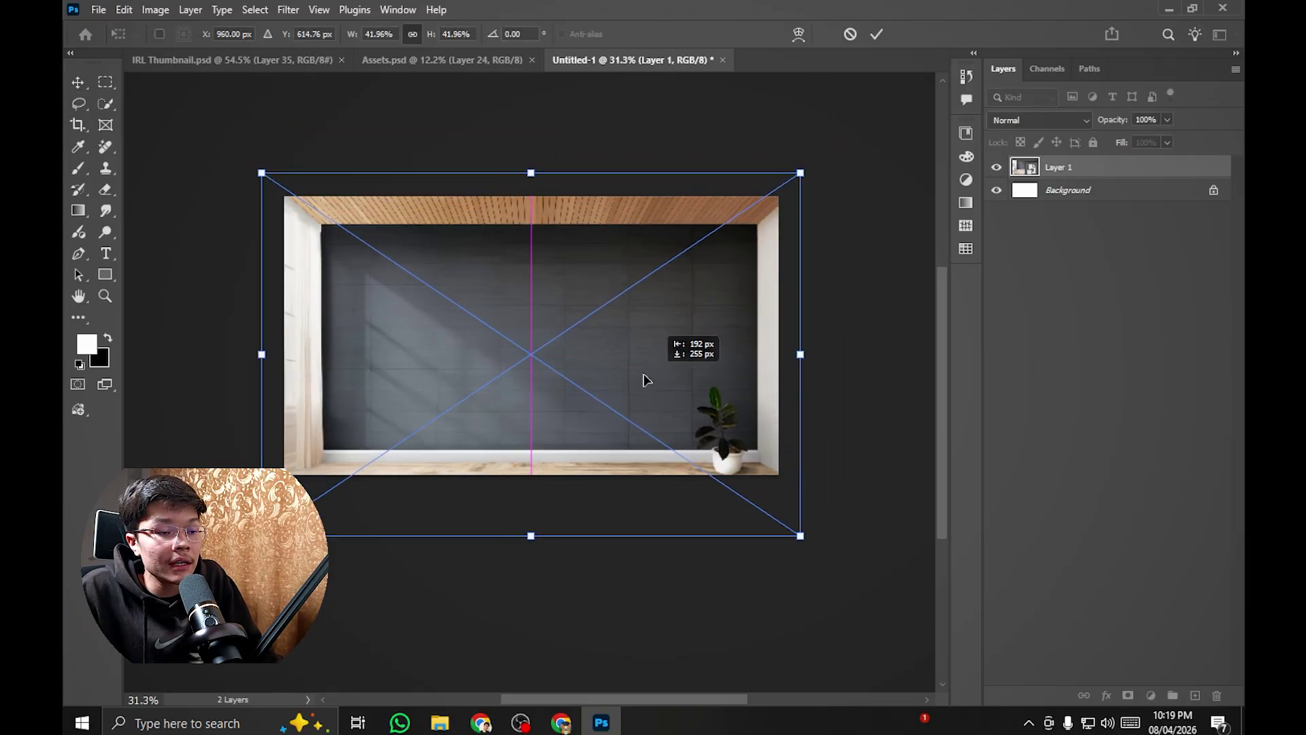
drag(794, 343, 876, 342)
drag(716, 362, 630, 359)
key(Return)
scroll(598, 320, up, 3)
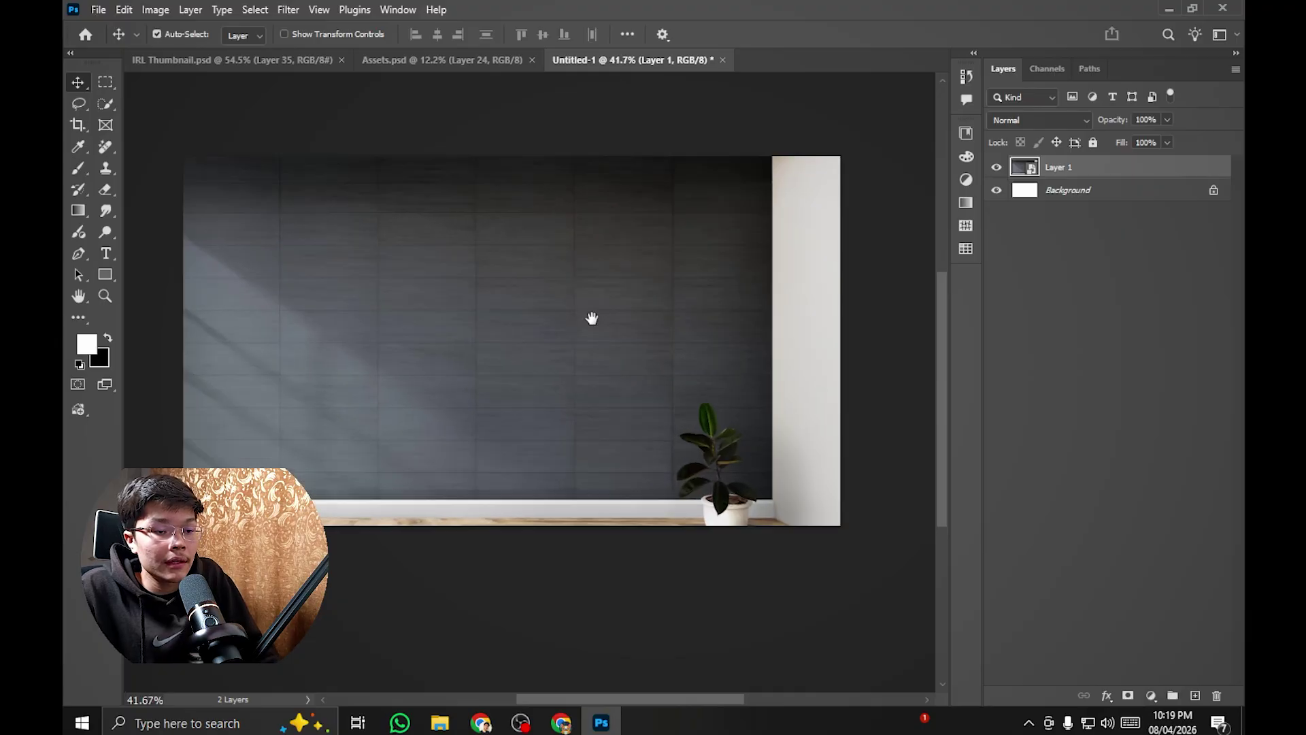
Step: Add a layer mask to the room image and hide its left half with a lasso selection filled with black
click(1128, 695)
key(l)
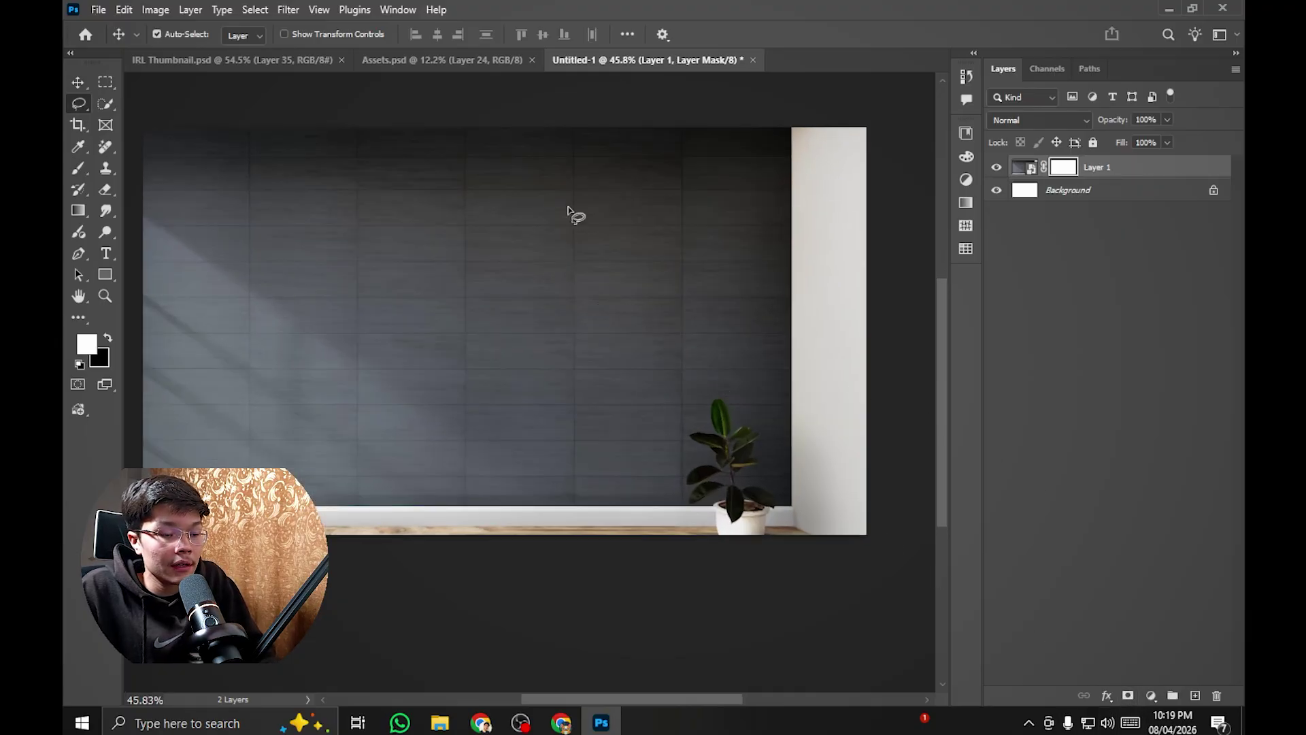
drag(462, 104, 461, 657)
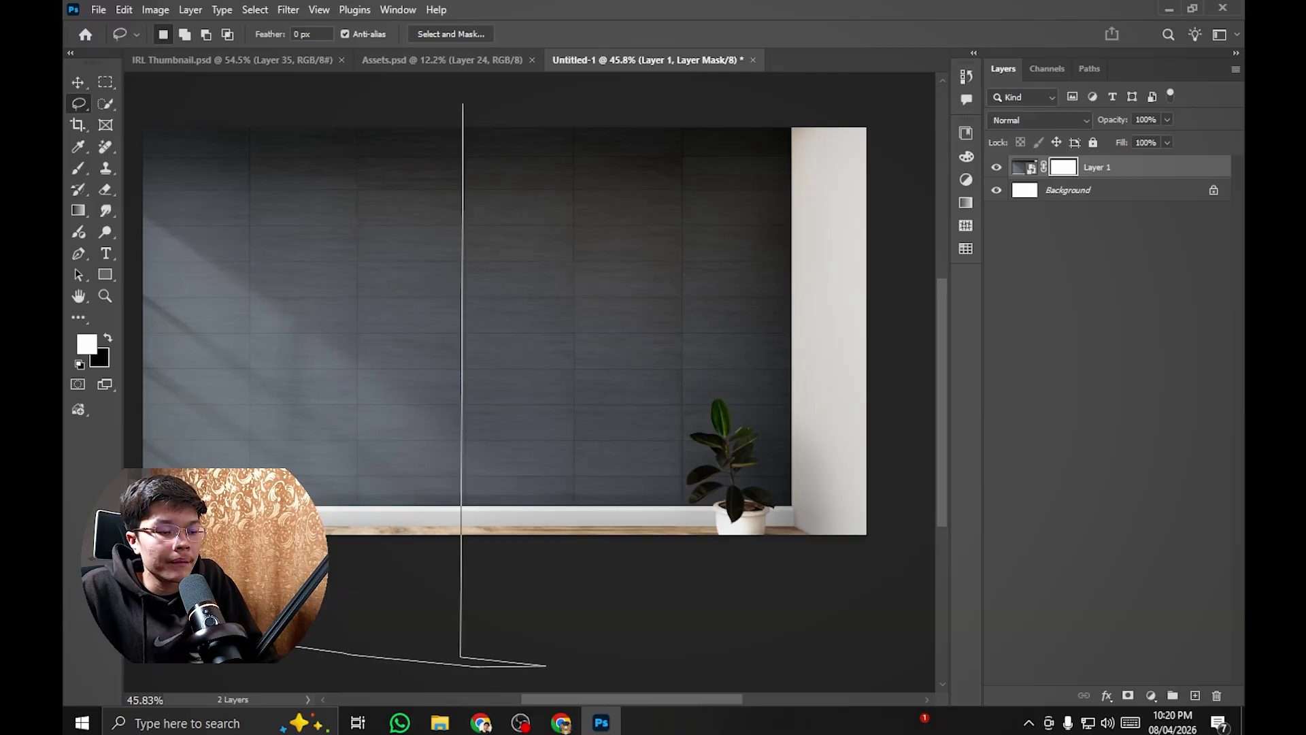
alt+click(530, 331)
alt+click(515, 155)
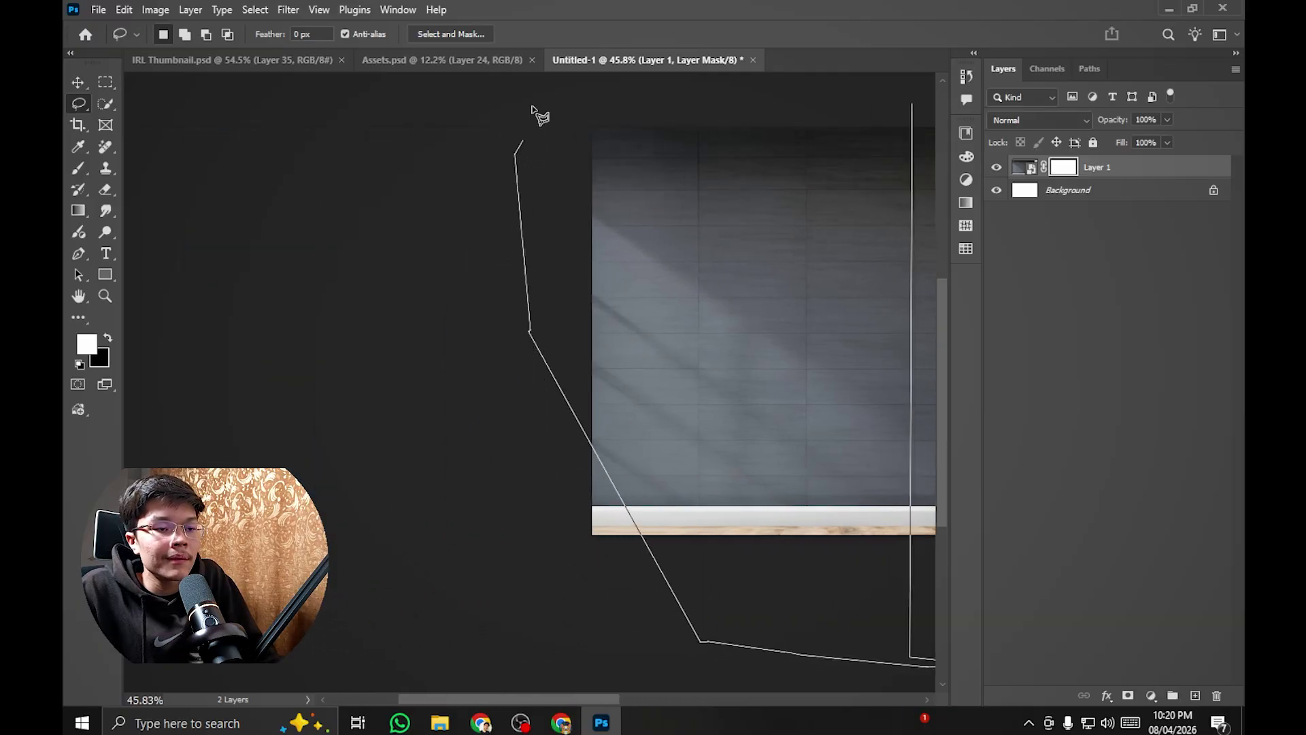
alt+click(860, 128)
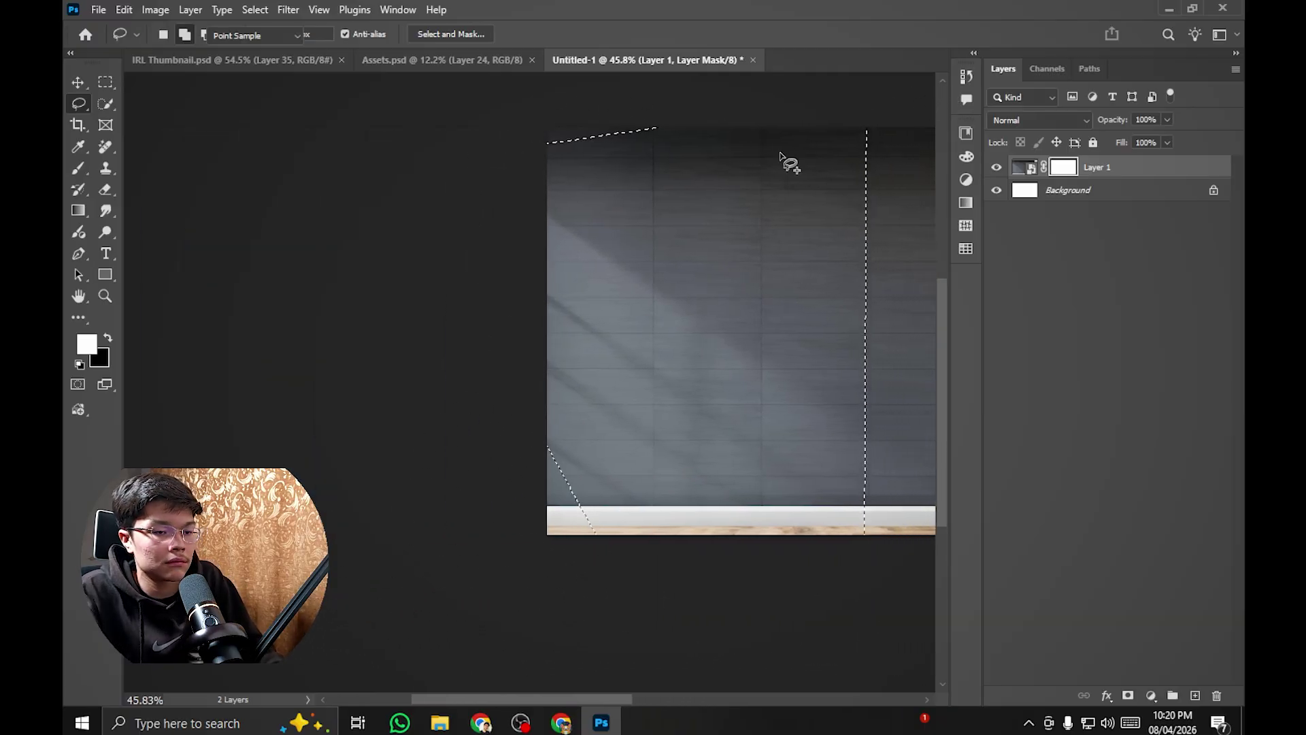
key(shift+F5)
key(Return)
key(ctrl+d)
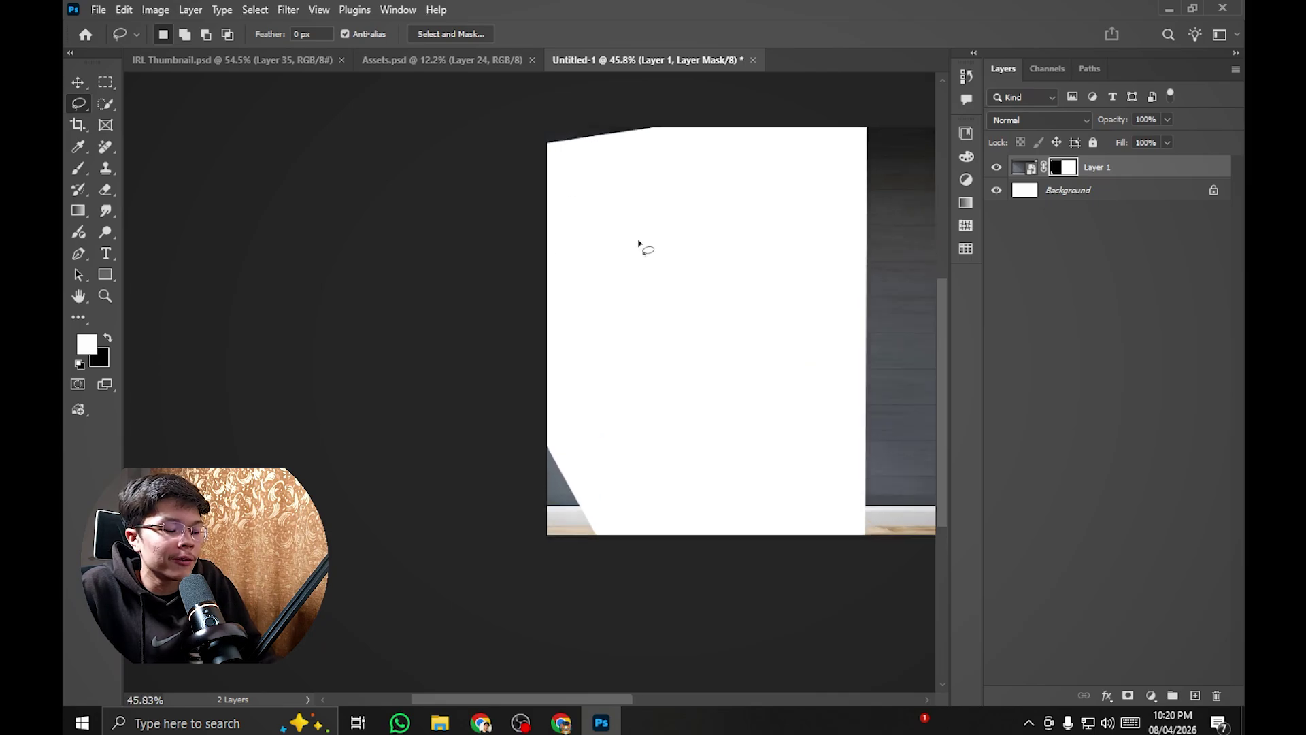
Step: Paint black on the room's layer mask to hide the leftover corners along the canvas's left edge
key(b)
drag(548, 181, 512, 182)
key(x)
mouse_move(658, 122)
mouse_down()
mouse_move(655, 158)
mouse_move(542, 104)
mouse_move(668, 189)
mouse_move(544, 415)
mouse_up()
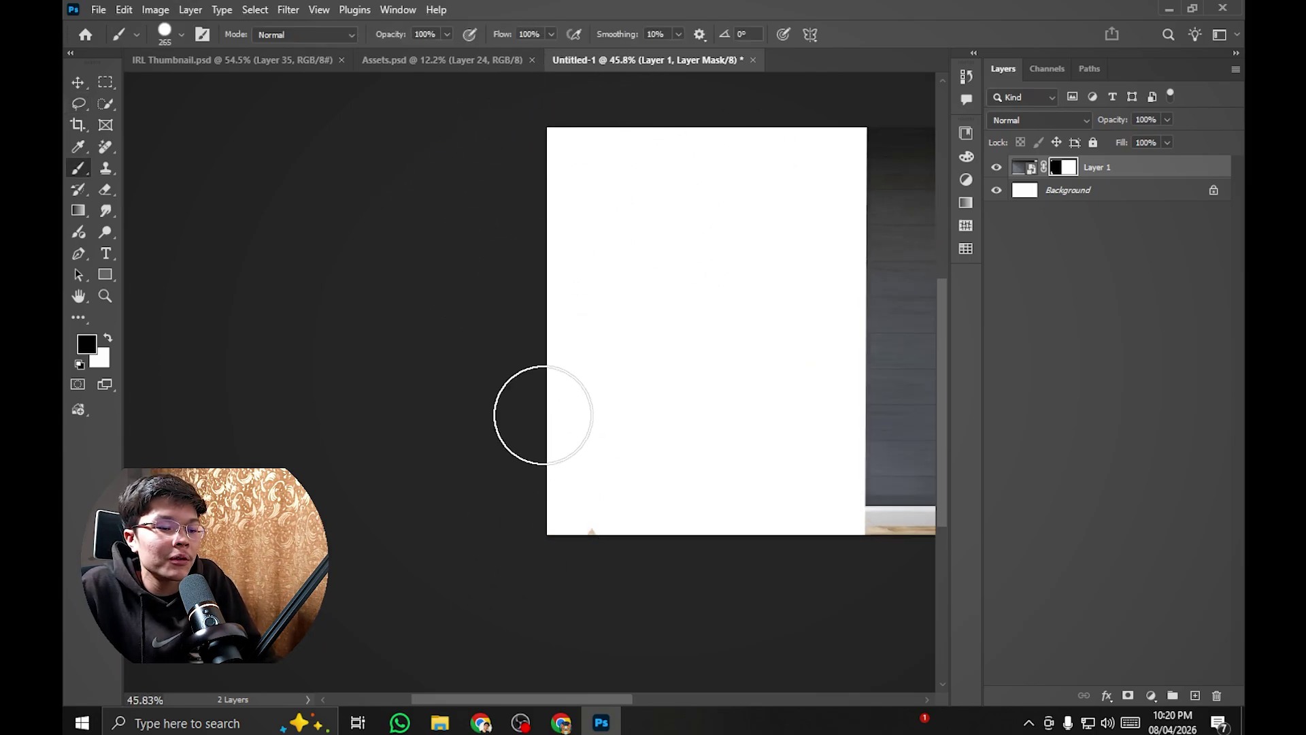
scroll(673, 338, down, 3)
scroll(642, 307, up, 2)
Step: Draw a tall, narrow rectangle about 31 px wide and 1233 px high along the masked edge of the wall
key(v)
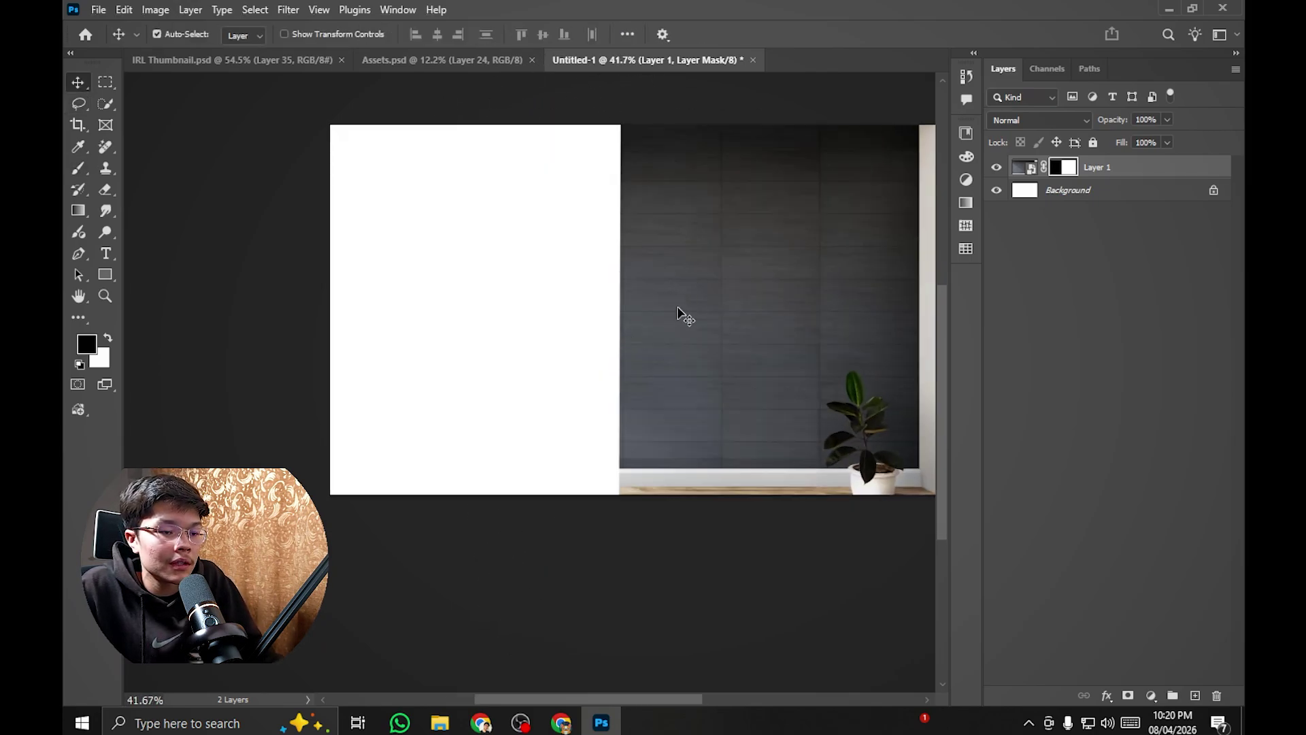
scroll(680, 314, down, 1)
scroll(646, 297, up, 3)
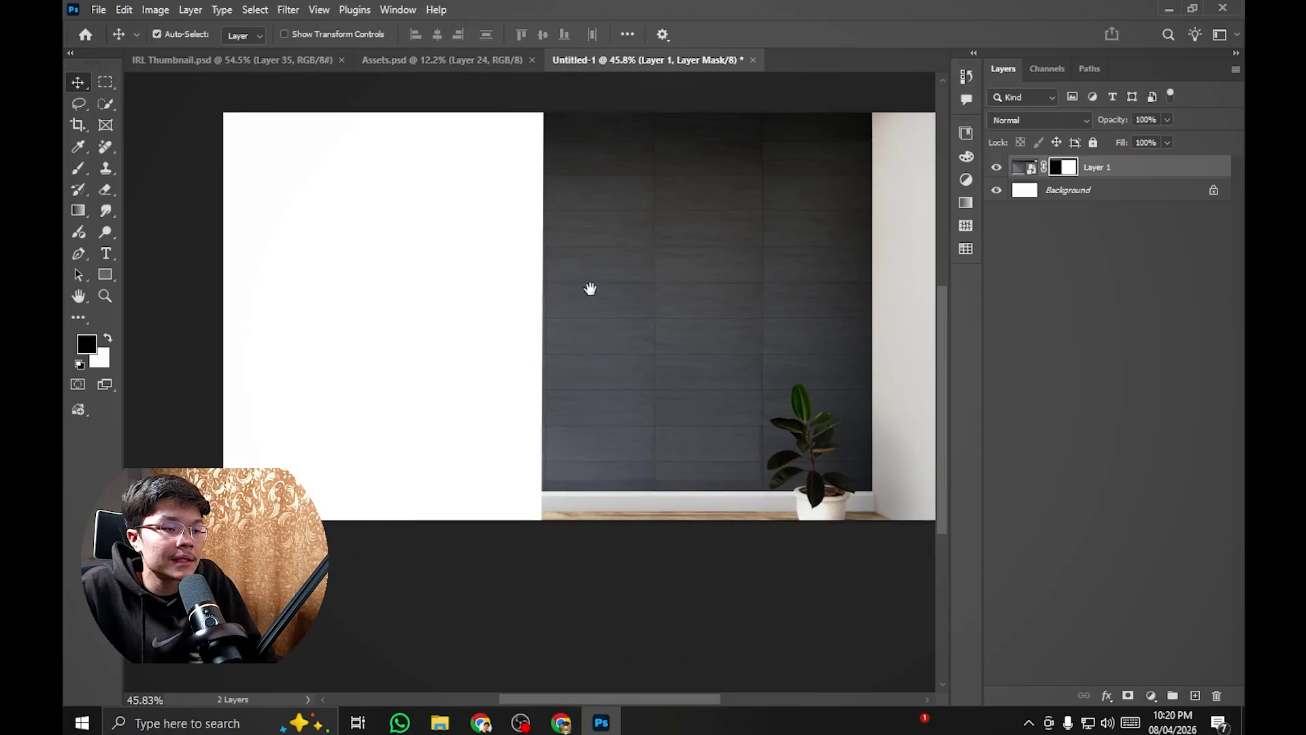
scroll(595, 282, up, 2)
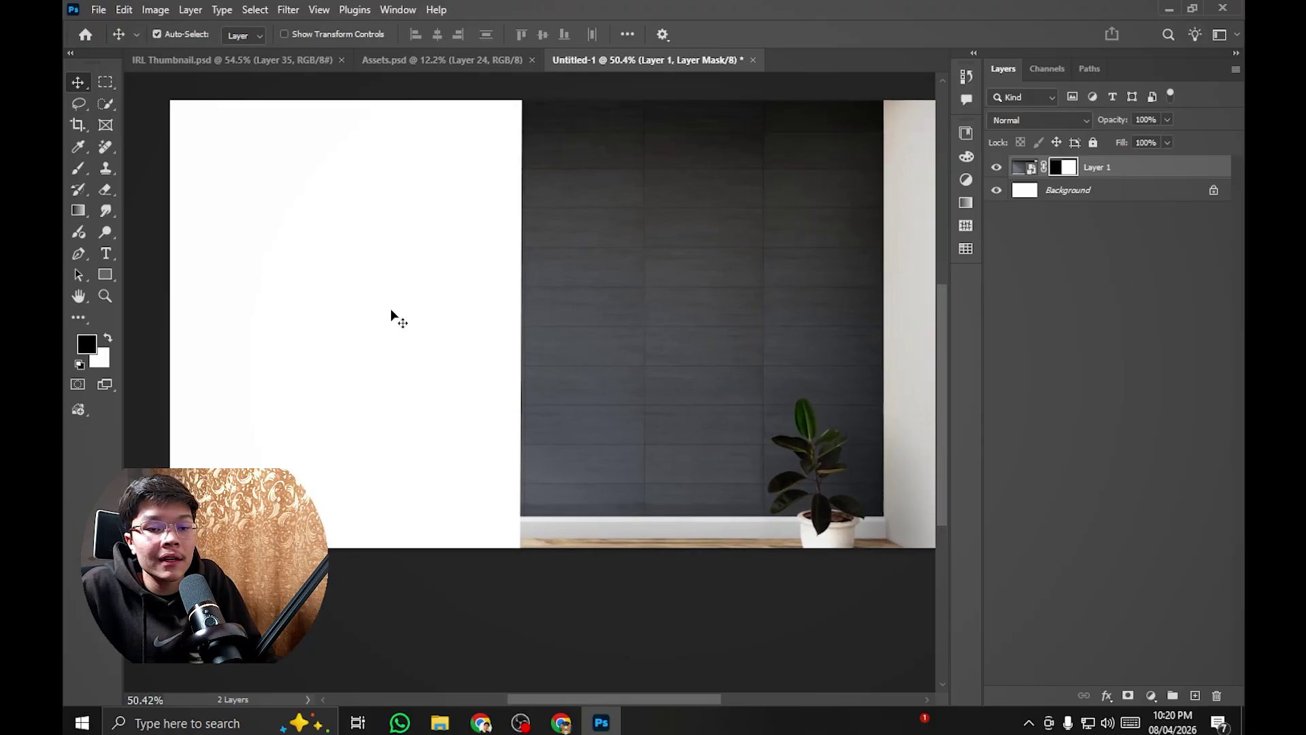
click(107, 274)
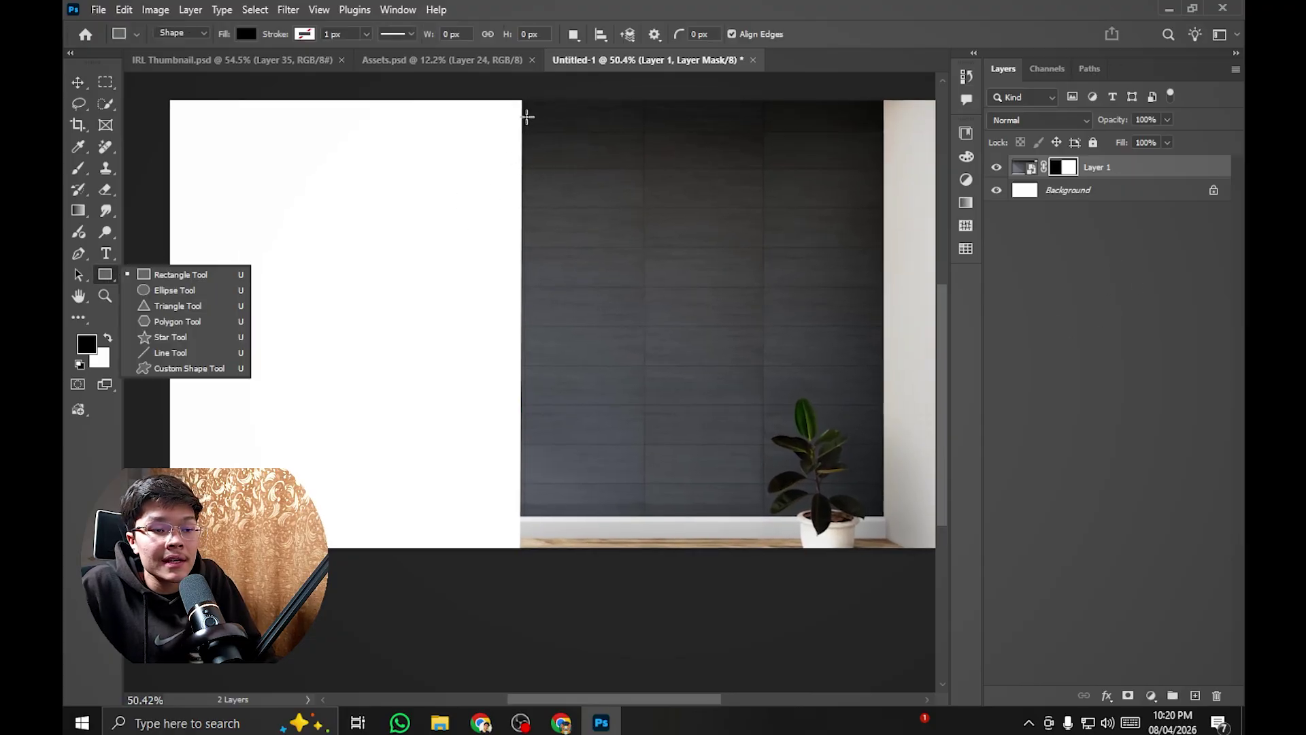
drag(518, 89, 528, 598)
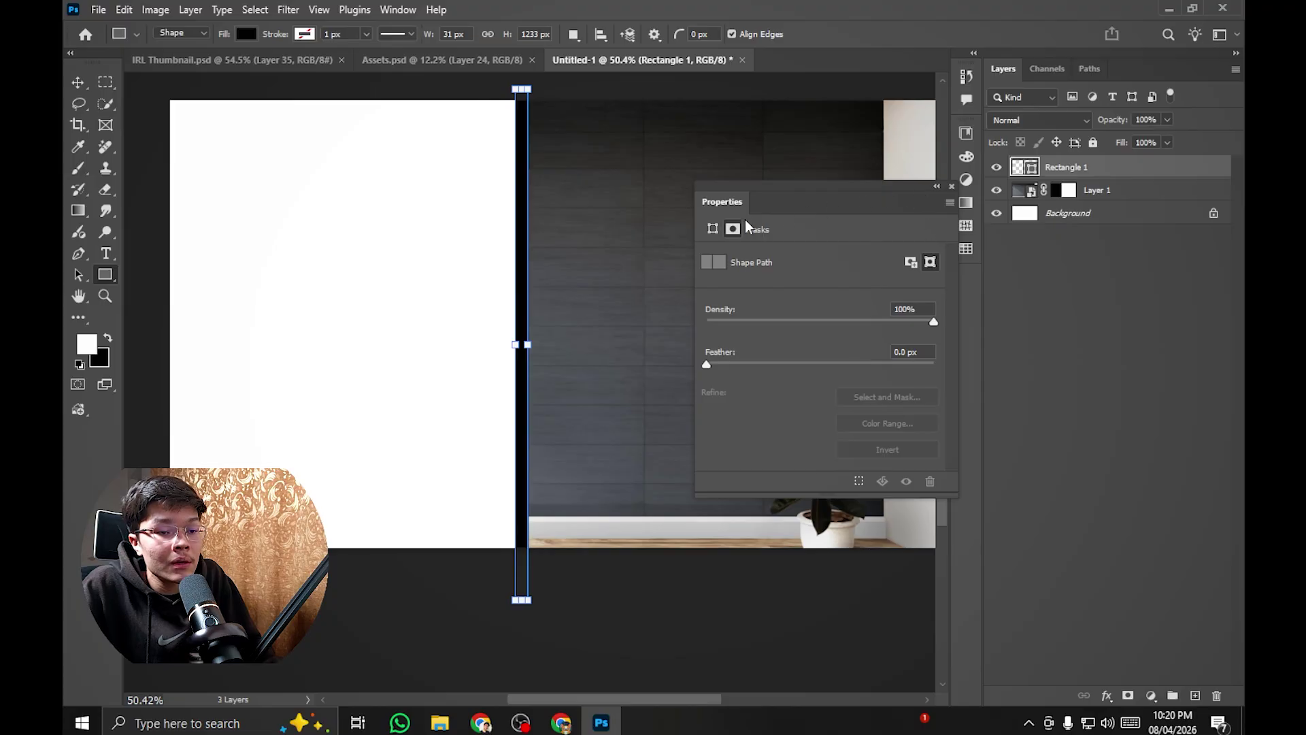
Step: Change the divider rectangle's fill to white and close its shape properties
click(713, 228)
click(767, 388)
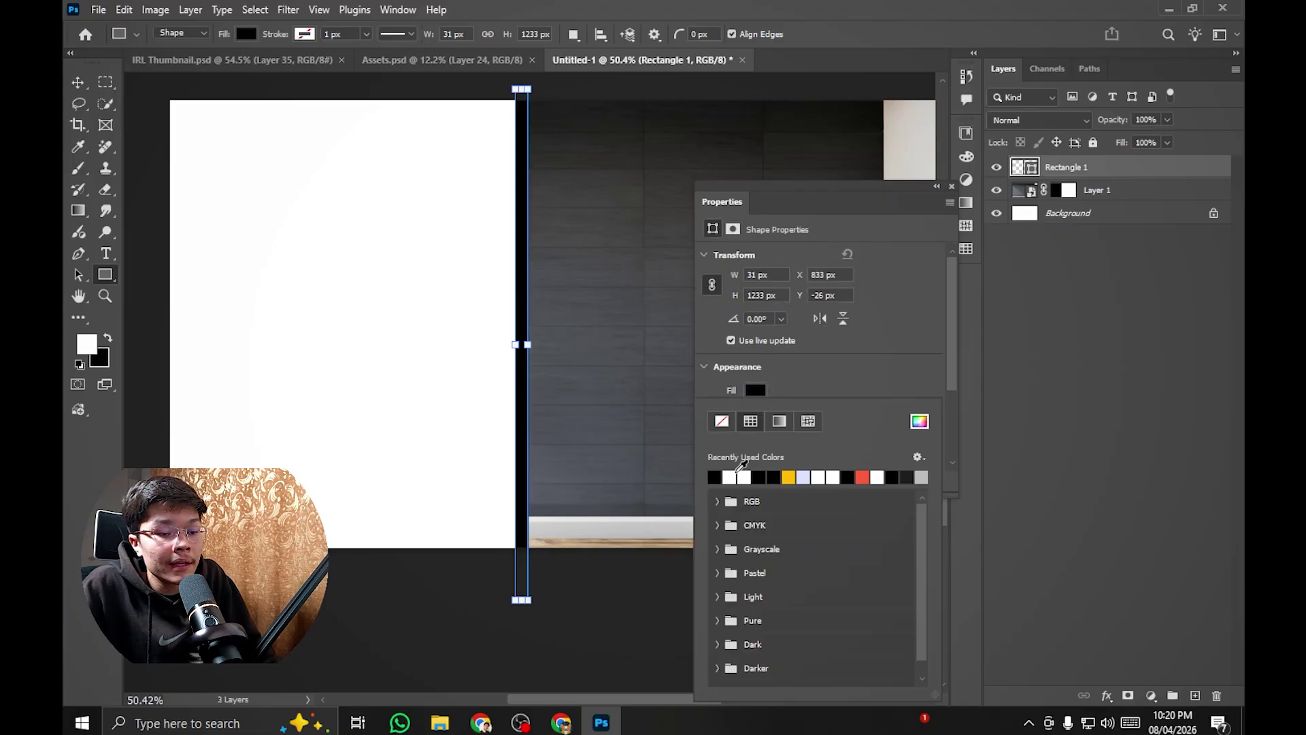
click(743, 477)
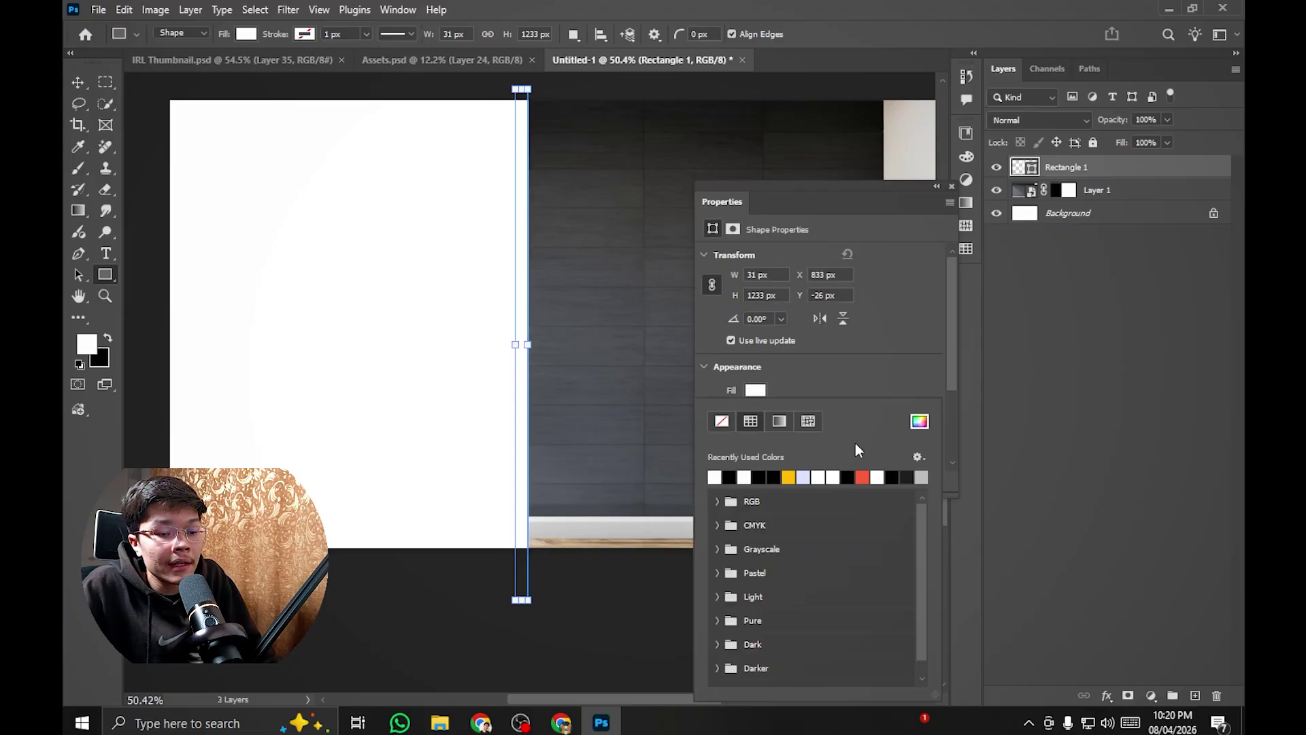
click(951, 187)
click(951, 187)
Step: Move the white divider rectangle slightly right onto the dark wall
click(77, 85)
drag(525, 319, 563, 312)
key(Return)
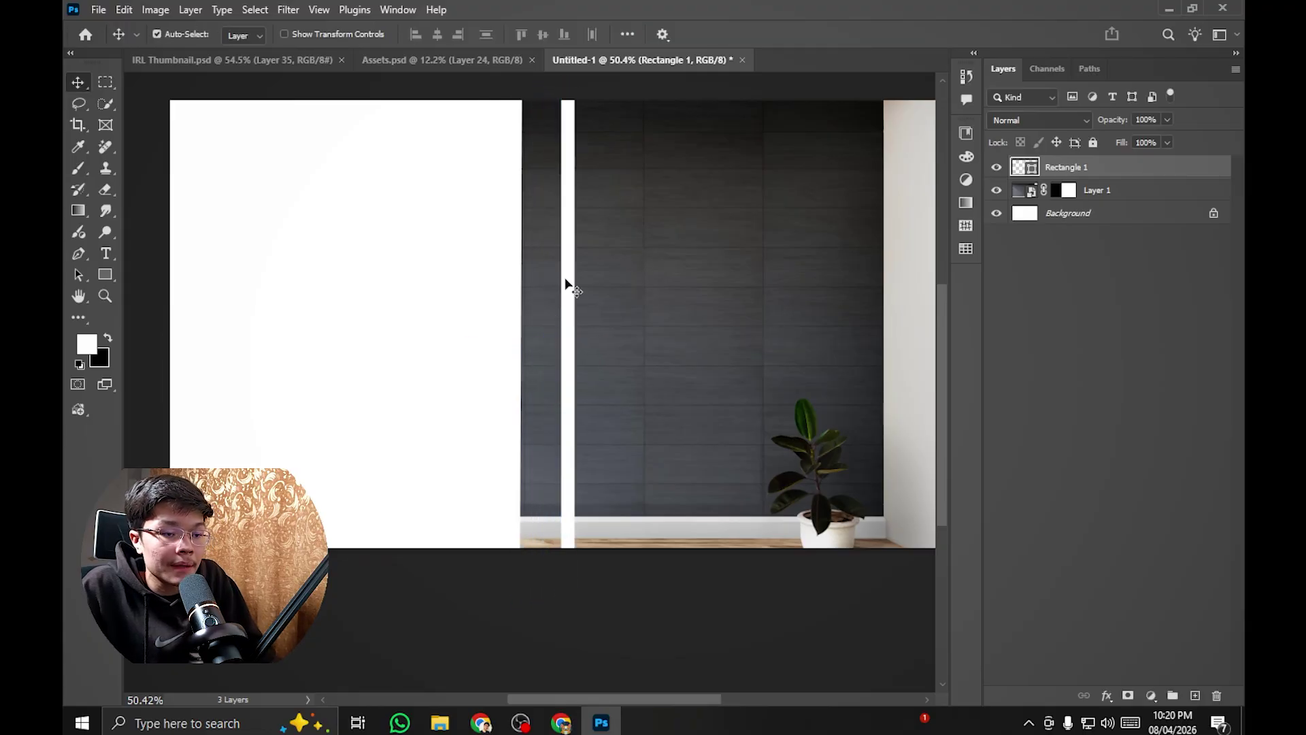
Step: Mask out the strip of room left of the white divider with a lasso selection filled with black on Layer 1's mask
scroll(557, 277, down, 2)
scroll(701, 261, up, 3)
click(1089, 195)
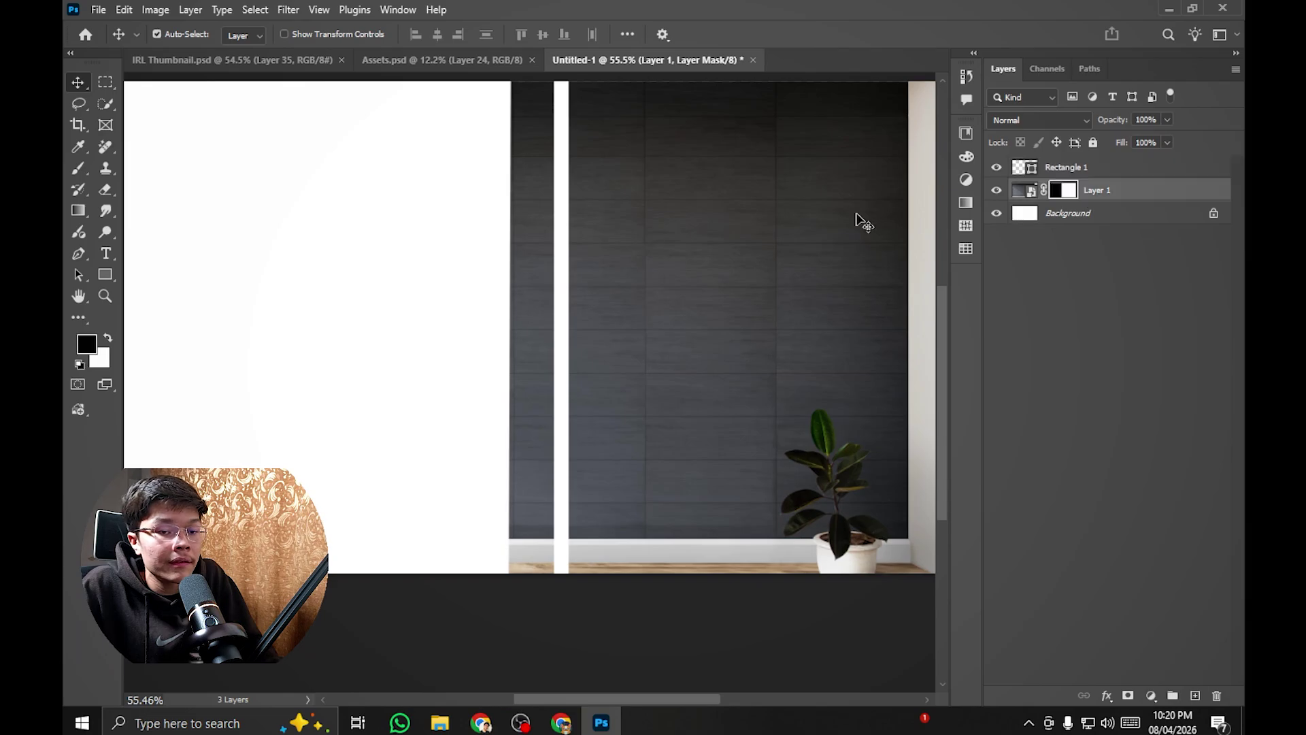
scroll(534, 277, down, 2)
key(l)
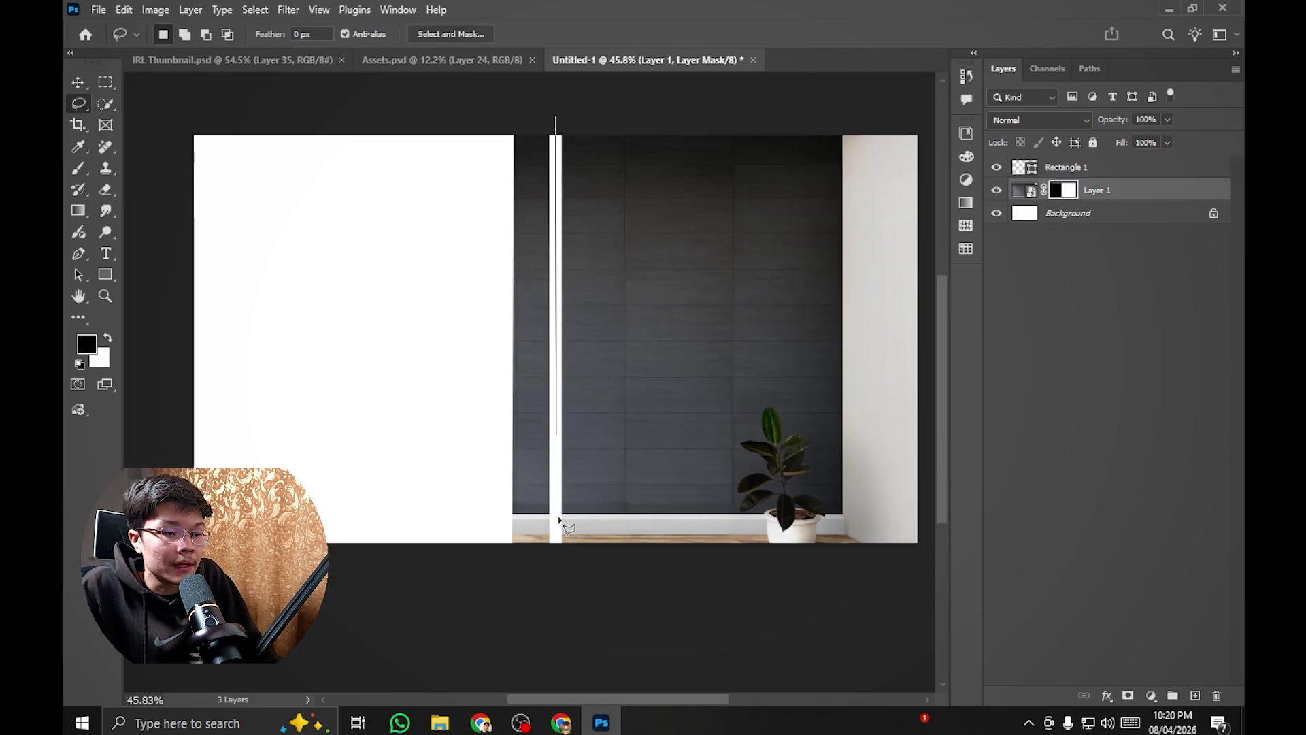
mouse_move(469, 603)
mouse_down()
mouse_move(436, 226)
mouse_move(501, 99)
mouse_move(533, 83)
mouse_move(550, 109)
mouse_up()
key(shift+BackSpace)
key(Return)
key(ctrl+d)
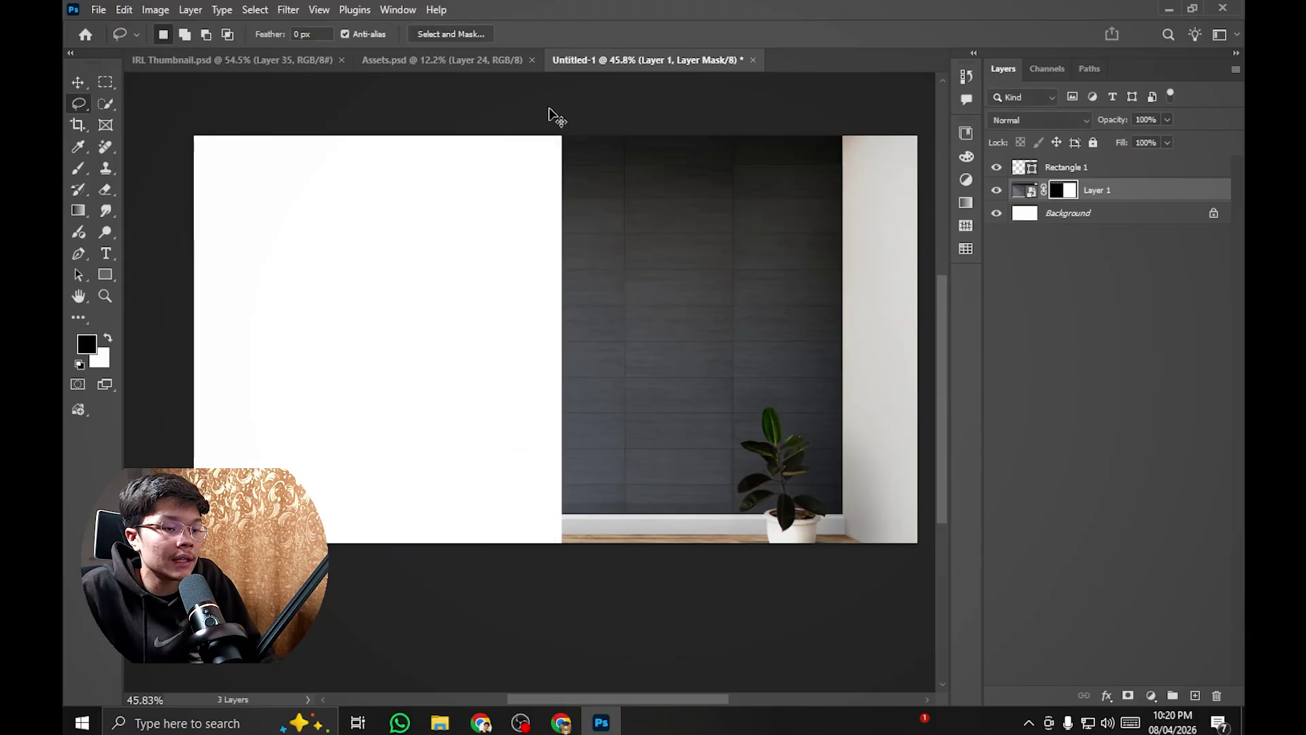
Step: Copy the full room image from Assets.psd into Untitled-1, placing it between the divider rectangle and Layer 1
scroll(615, 267, down, 3)
scroll(602, 252, up, 2)
scroll(536, 286, up, 1)
scroll(542, 292, down, 1)
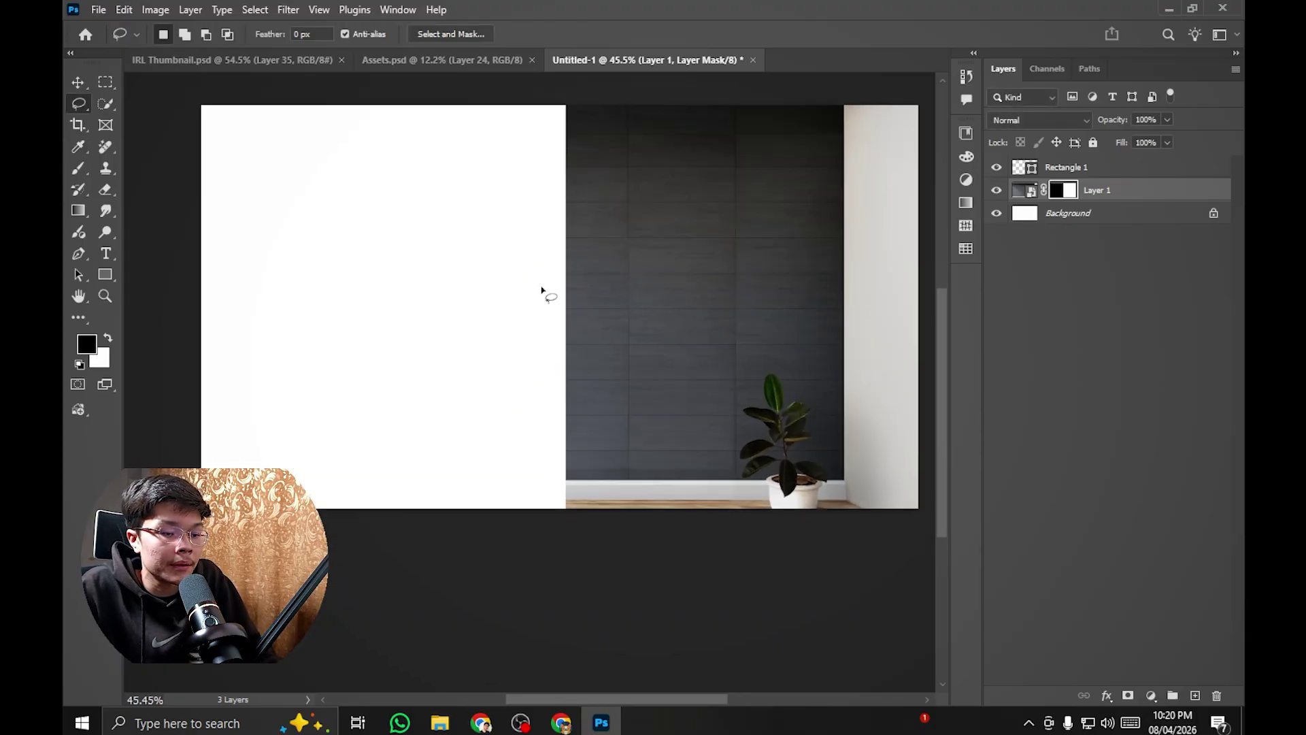
scroll(539, 295, up, 1)
click(286, 62)
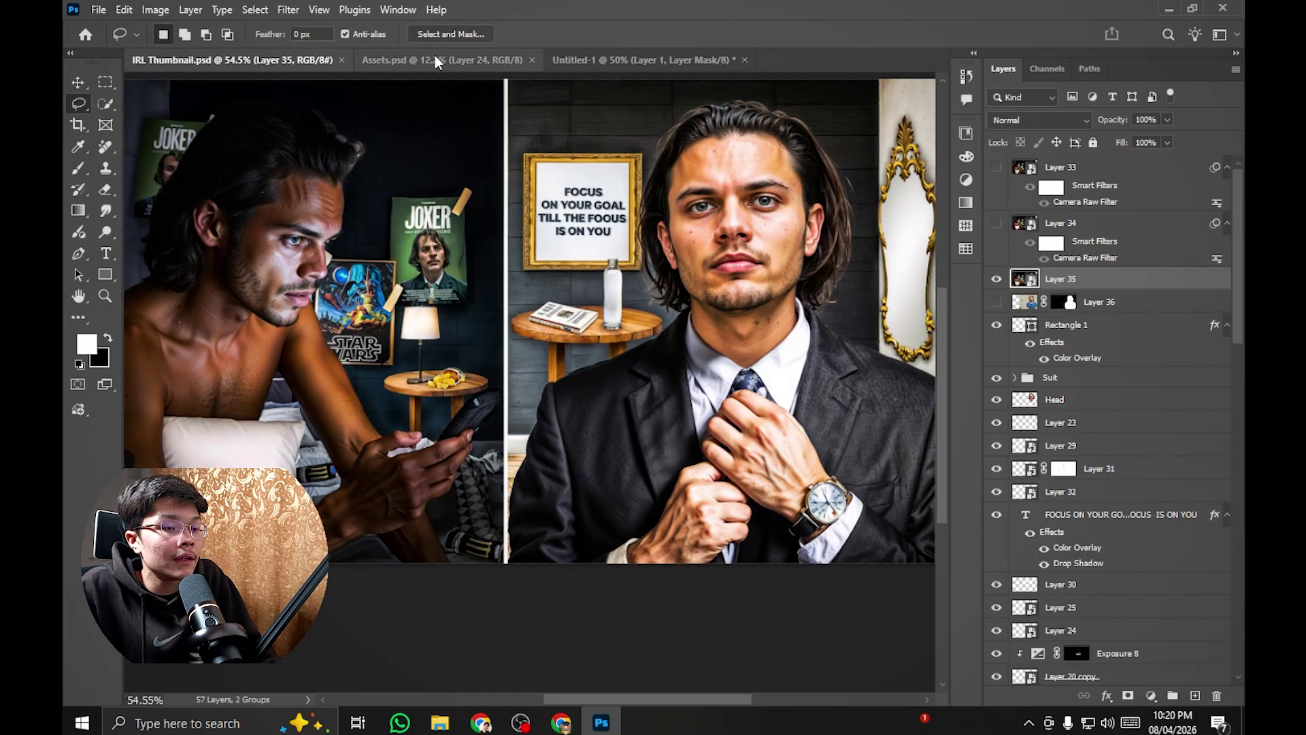
click(435, 58)
key(v)
drag(578, 457, 586, 246)
scroll(586, 246, up, 1)
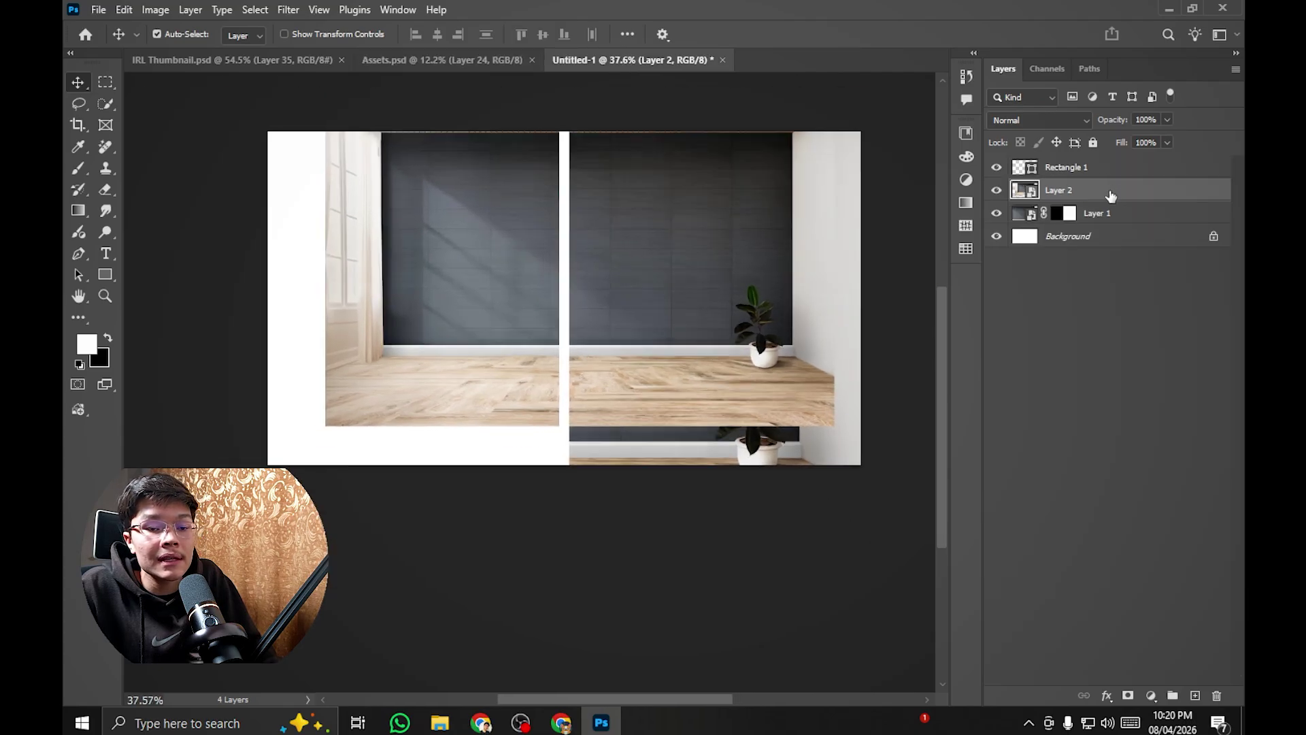
Step: Enlarge and reposition the new room image so its curtained window and dark wall fill the left half of the canvas
key(ctrl+t)
drag(711, 309, 664, 370)
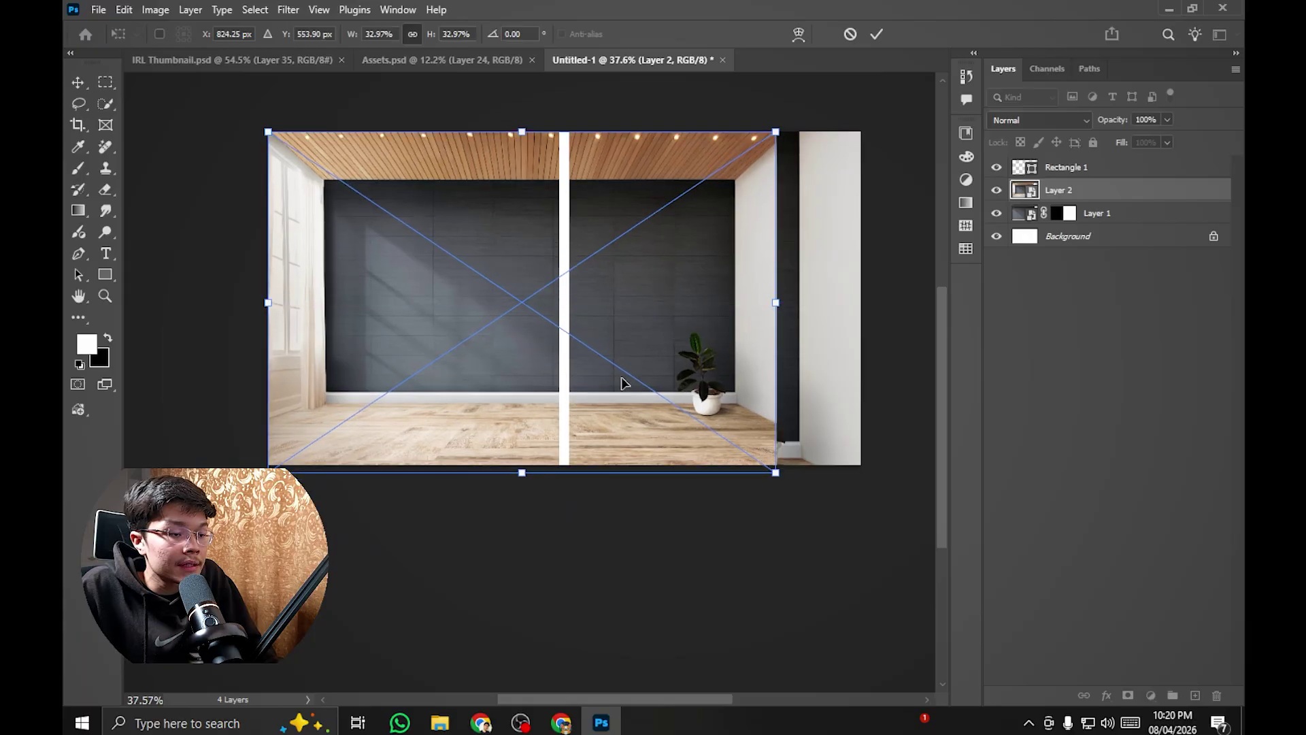
drag(521, 474, 524, 583)
drag(668, 365, 693, 316)
mouse_move(564, 310)
mouse_down()
mouse_move(571, 317)
mouse_move(570, 303)
mouse_up()
key(Return)
scroll(589, 295, up, 3)
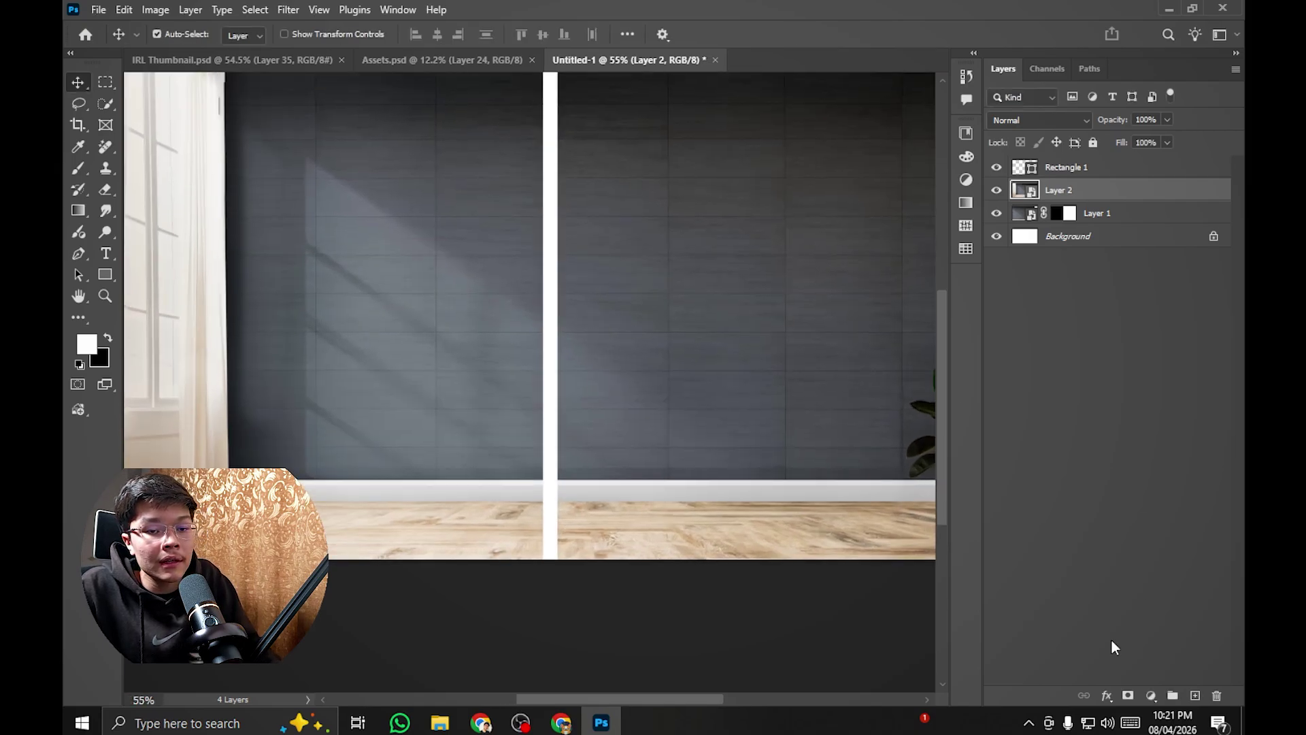
Step: Add a mask to Layer 2 and hide everything right of the divider with a lasso selection filled with black at 100% opacity
click(1127, 695)
key(l)
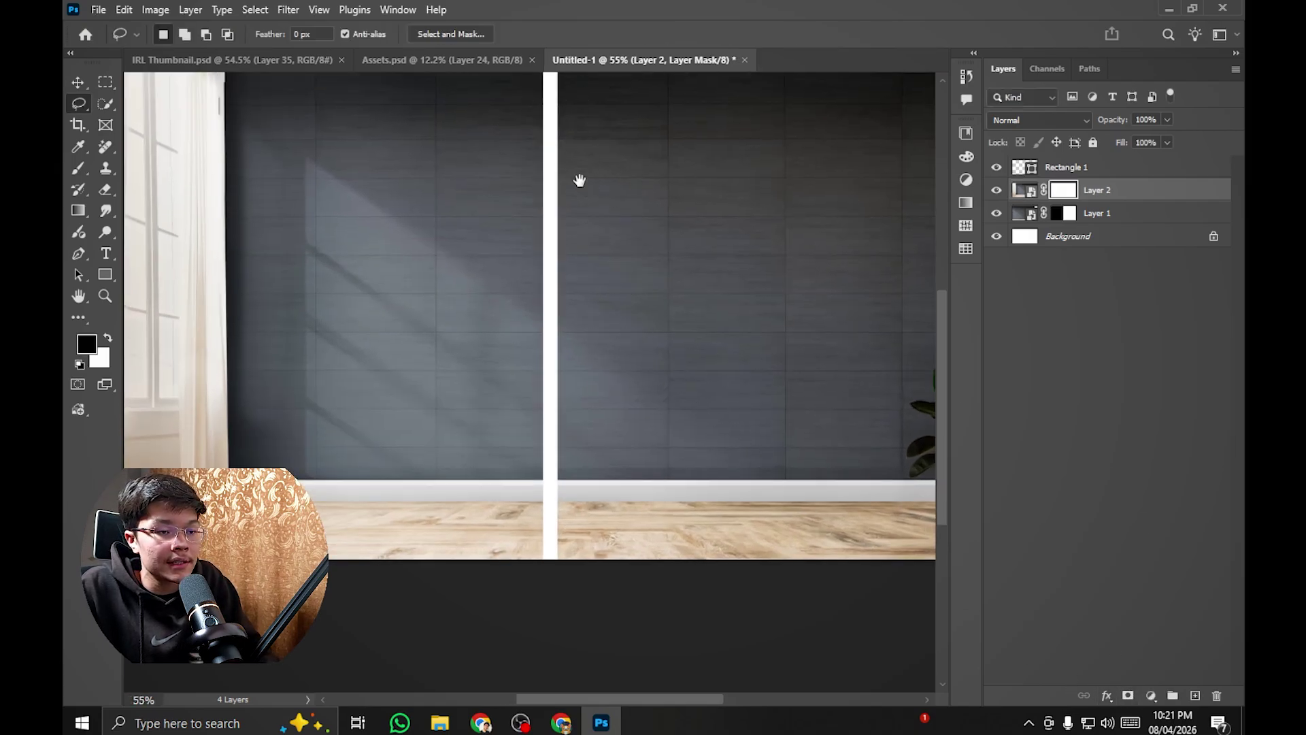
scroll(582, 197, down, 3)
drag(561, 312, 561, 535)
mouse_move(812, 581)
mouse_down()
mouse_move(916, 402)
mouse_move(900, 111)
mouse_move(825, 76)
mouse_move(570, 88)
mouse_move(544, 105)
mouse_up()
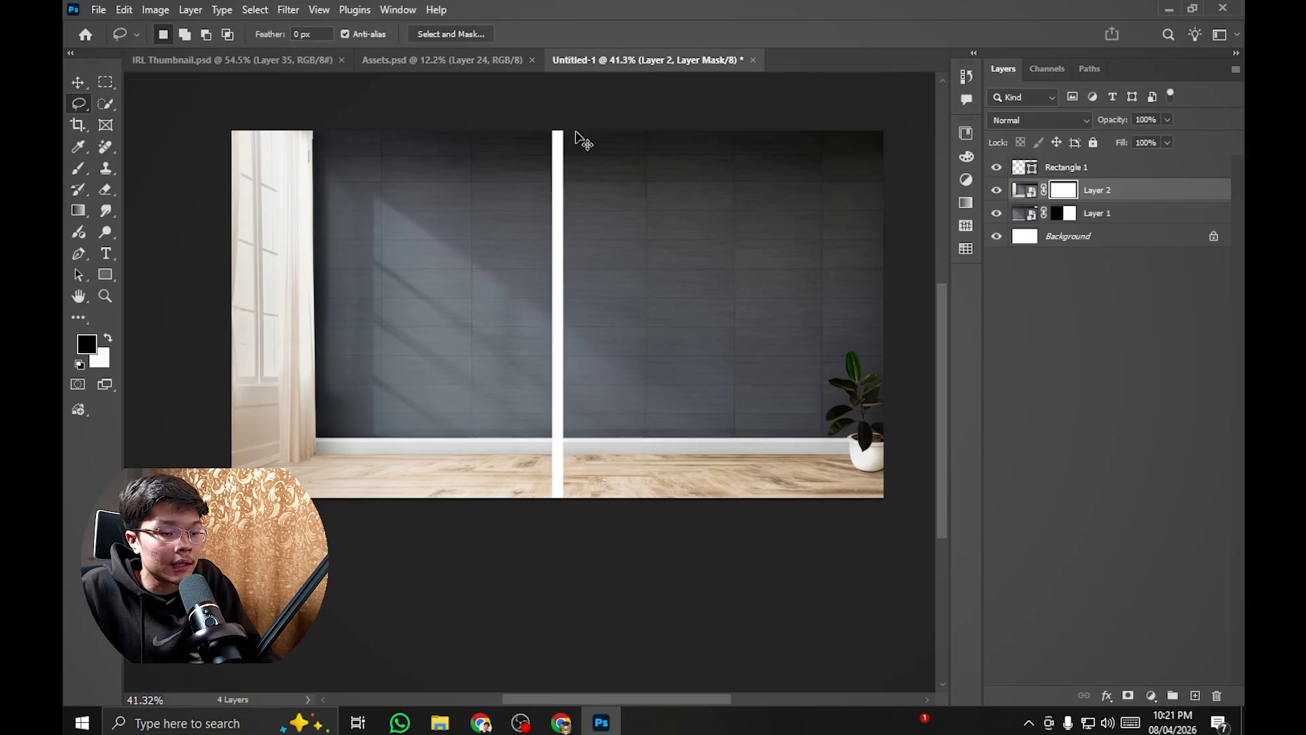
key(shift+F5)
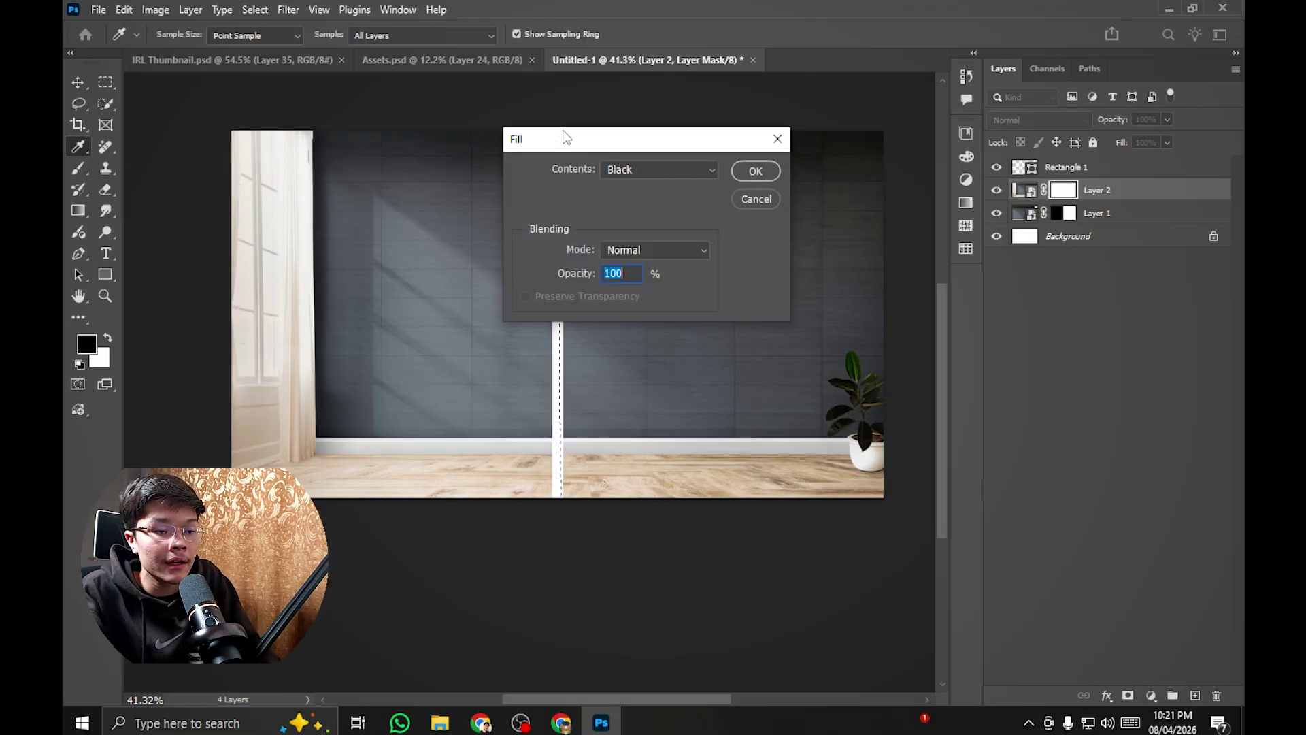
key(Return)
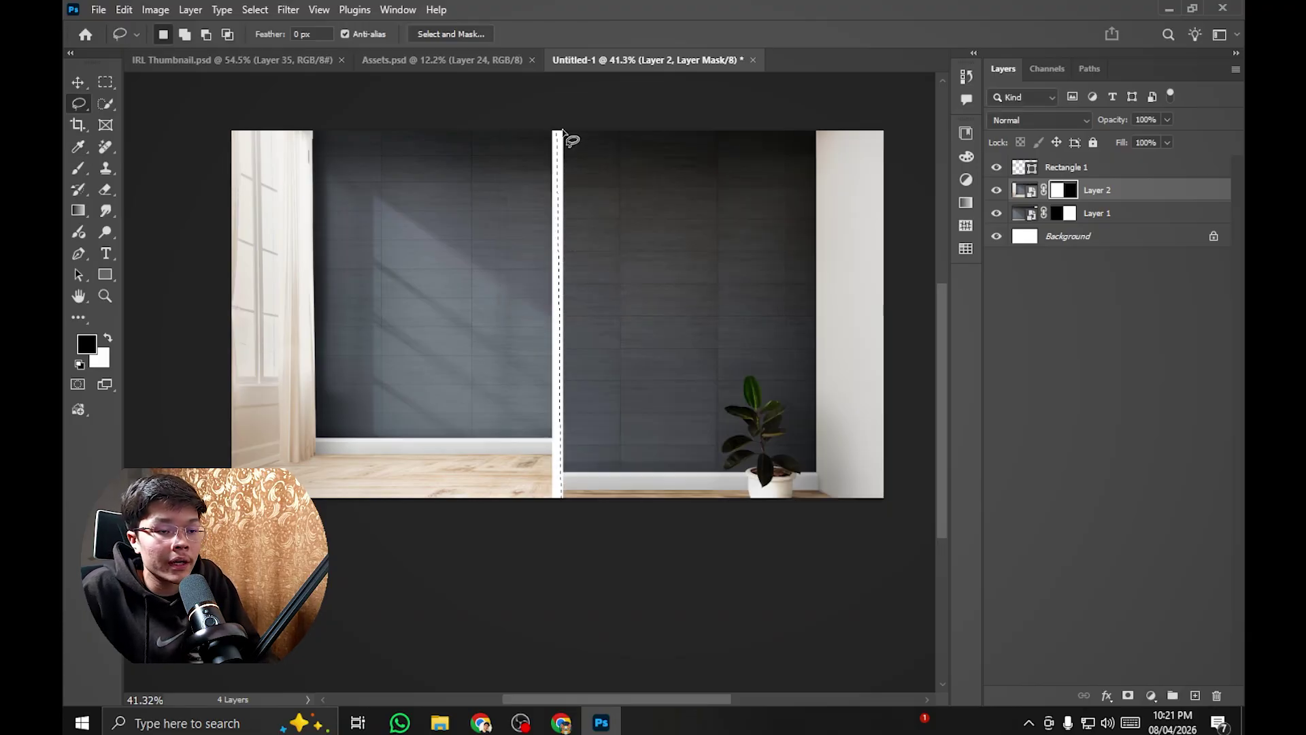
scroll(633, 340, up, 2)
key(ctrl+d)
drag(587, 324, 655, 277)
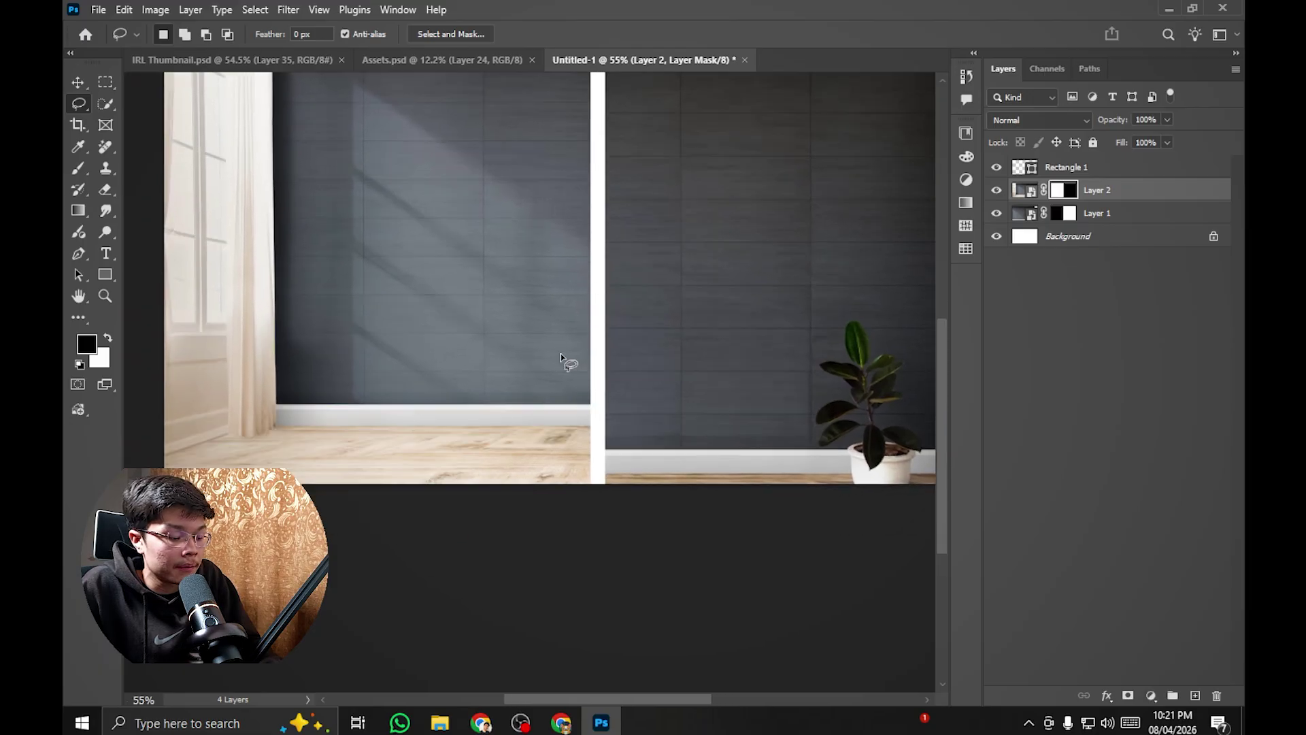
Step: Scale up and reposition the left room image to crop out the ceiling and line its baseboard up with the right room's
key(v)
drag(492, 390, 522, 297)
scroll(609, 375, up, 2)
scroll(609, 374, up, 2)
scroll(522, 300, down, 3)
key(ctrl+t)
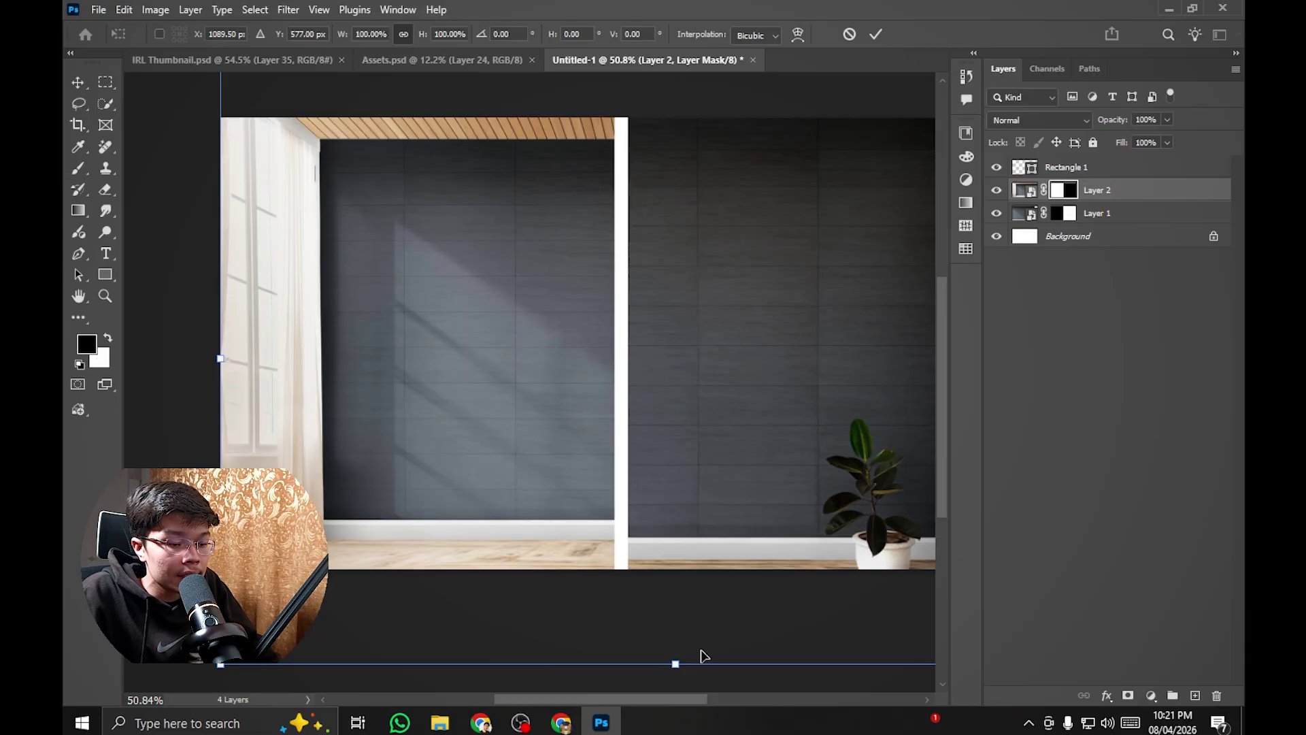
drag(679, 668, 678, 681)
scroll(643, 436, down, 1)
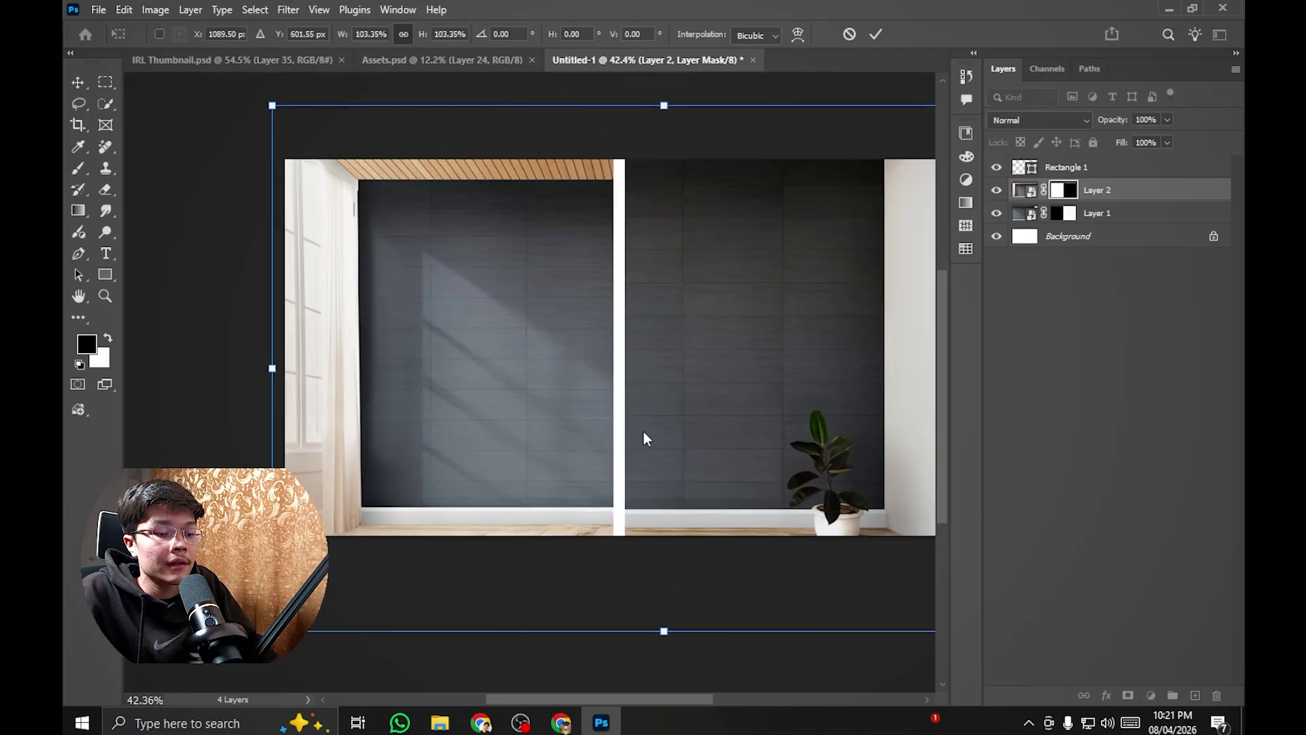
drag(532, 363, 530, 336)
drag(656, 607, 656, 635)
mouse_move(673, 558)
mouse_down()
mouse_move(679, 536)
mouse_move(679, 553)
mouse_up()
drag(657, 653, 658, 666)
drag(672, 579, 705, 578)
key(Return)
Step: Fine-tune the left room image's position against the baseboard on the other side of the divider
scroll(653, 521, up, 8)
drag(676, 519, 673, 523)
scroll(674, 506, down, 2)
scroll(673, 505, up, 6)
scroll(672, 528, down, 10)
Step: Mask out the strip of the left room image spilling past the divider with a lasso selection filled with black
key(l)
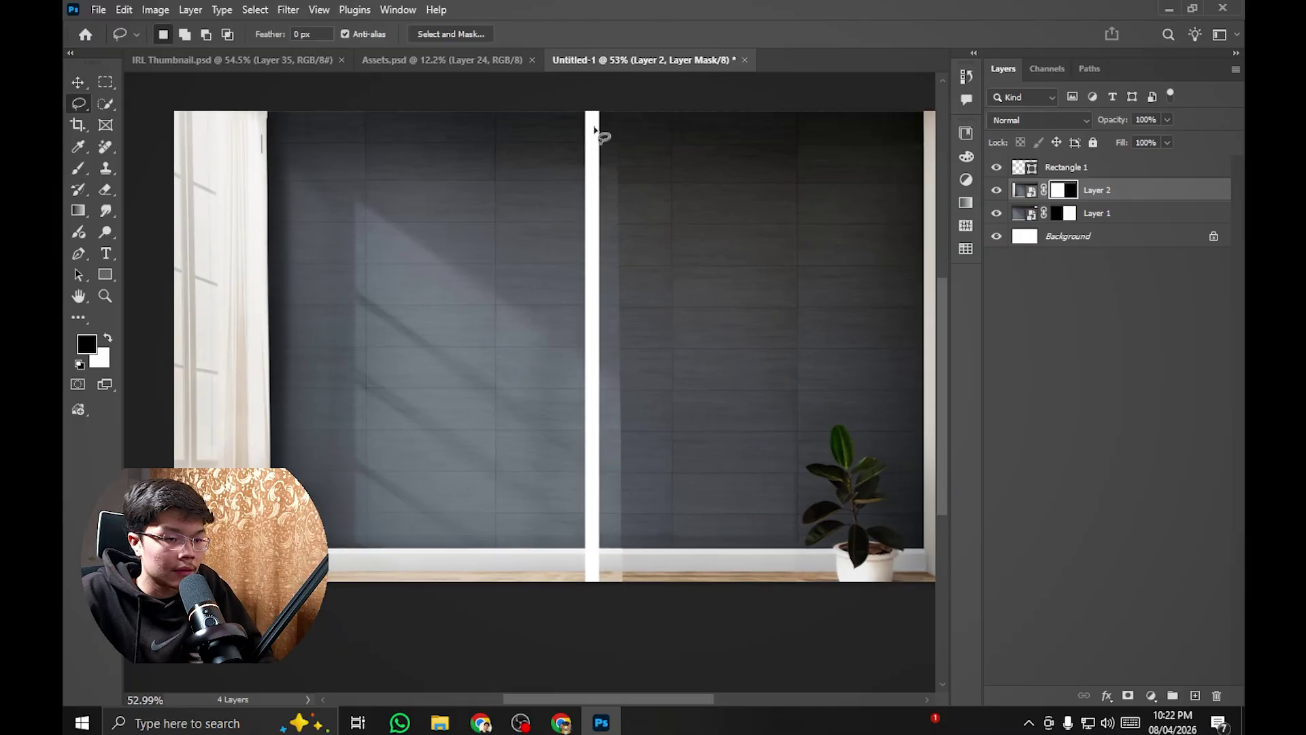
mouse_move(571, 339)
mouse_down()
mouse_move(564, 550)
mouse_move(581, 625)
mouse_up()
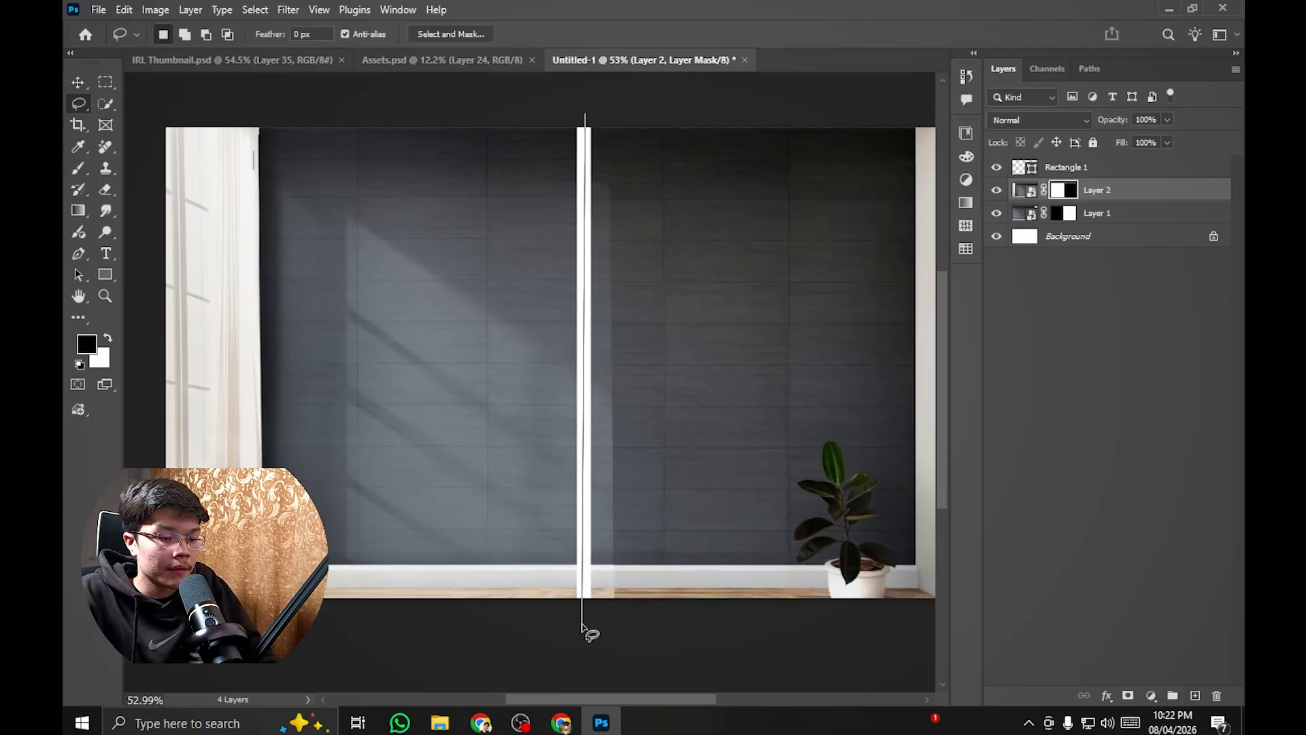
drag(593, 87, 602, 85)
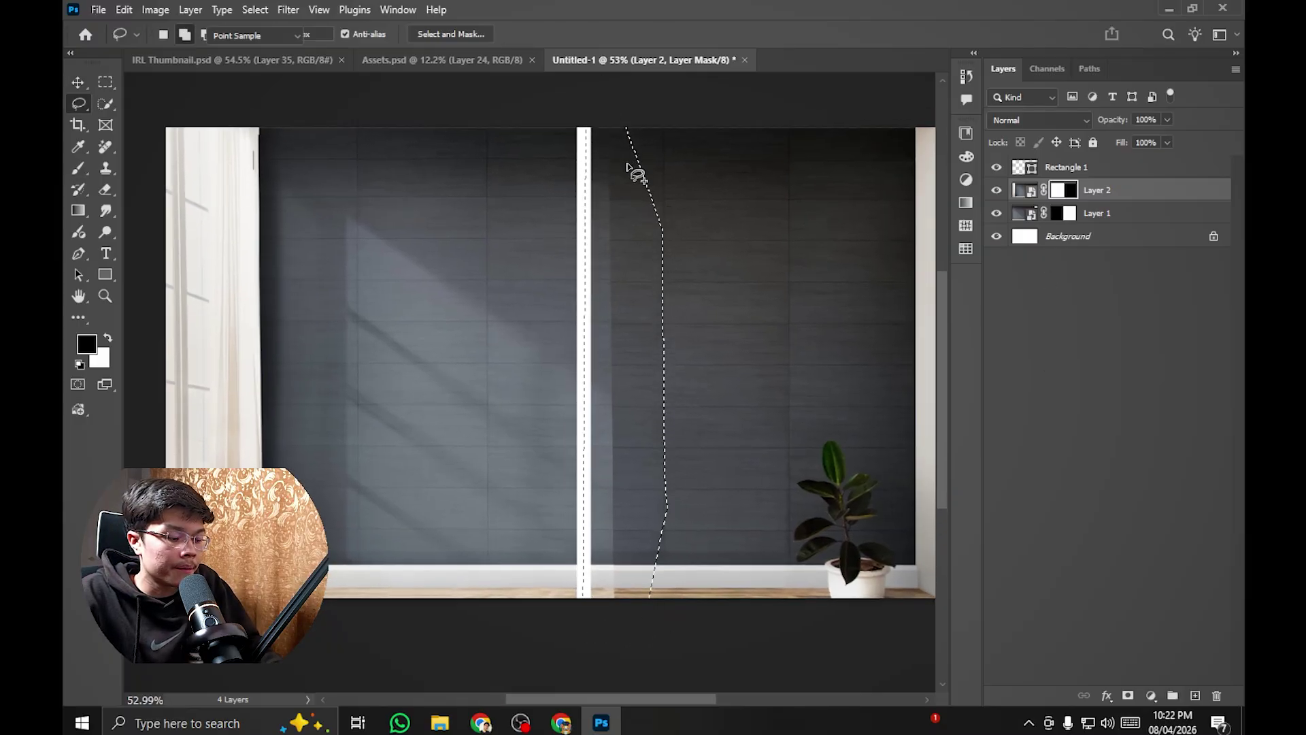
key(alt+BackSpace)
key(ctrl+d)
scroll(630, 254, up, 8)
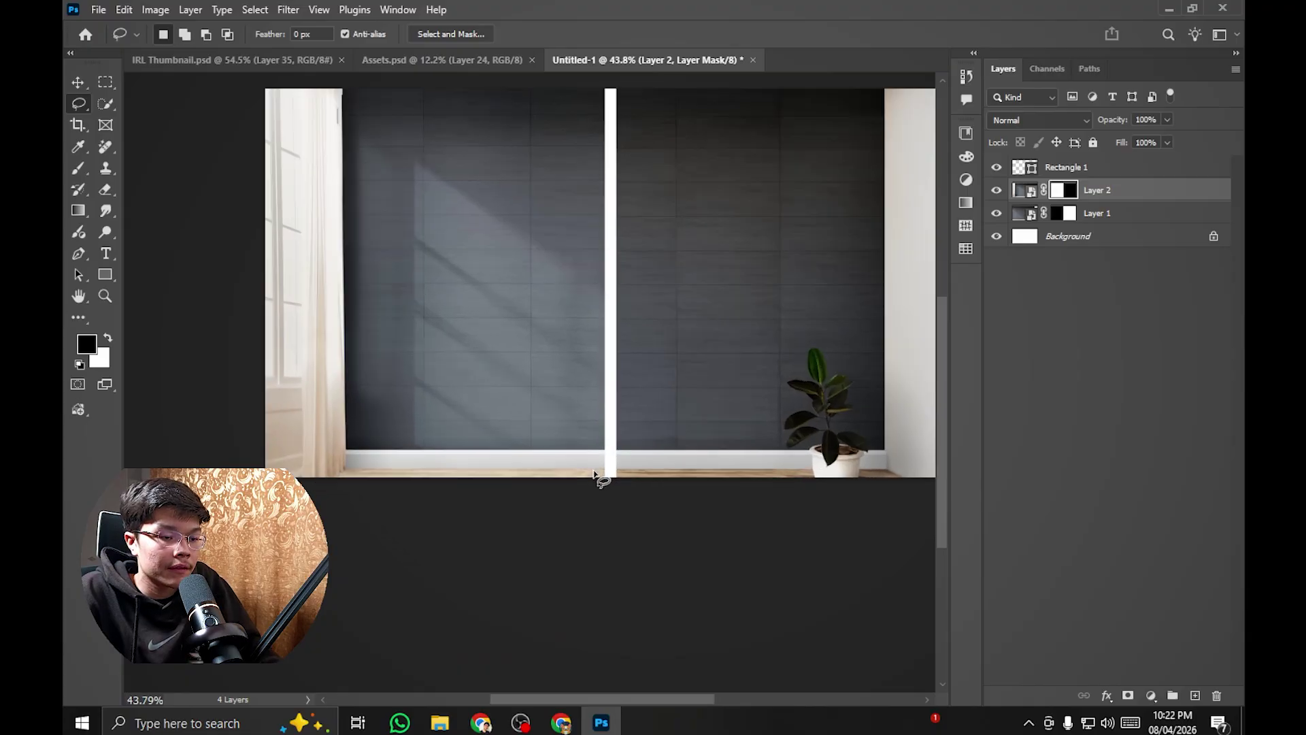
Step: Examine the baseboard alignment on both sides of the divider and the upper edge of the right wall
key(v)
scroll(592, 490, up, 4)
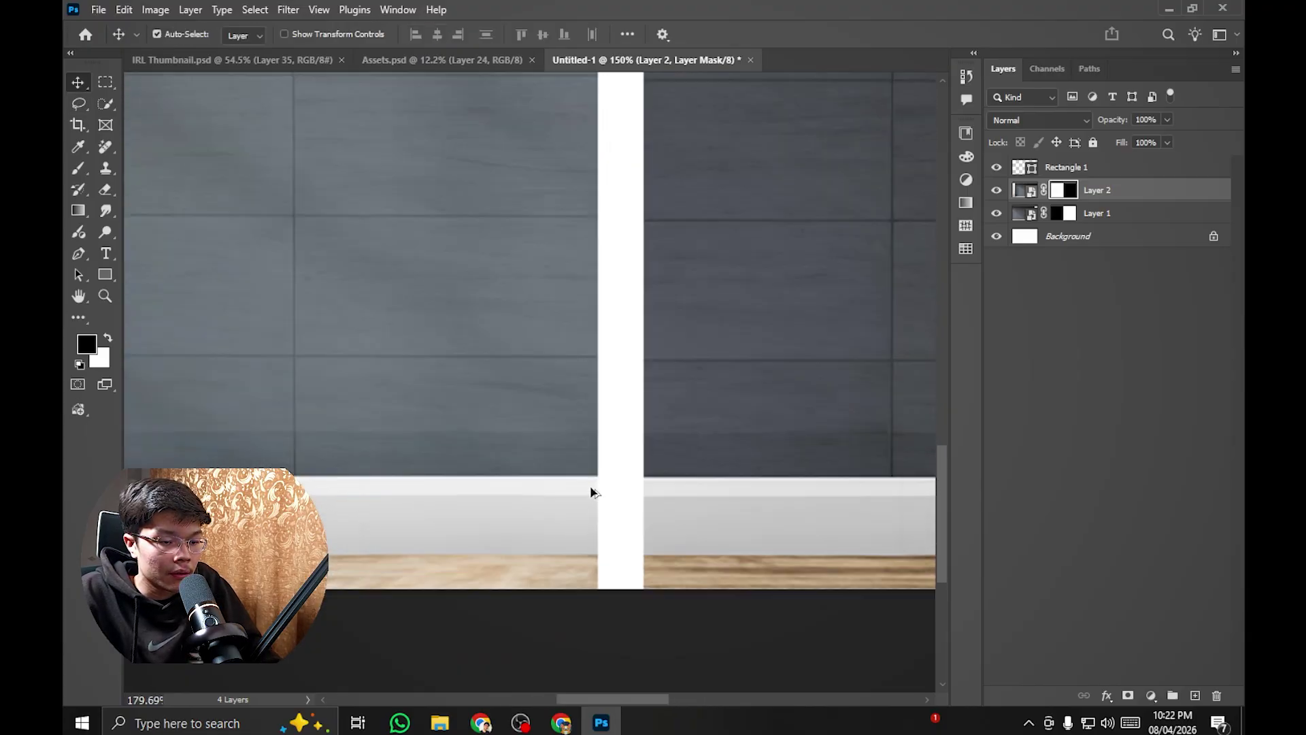
scroll(524, 443, up, 2)
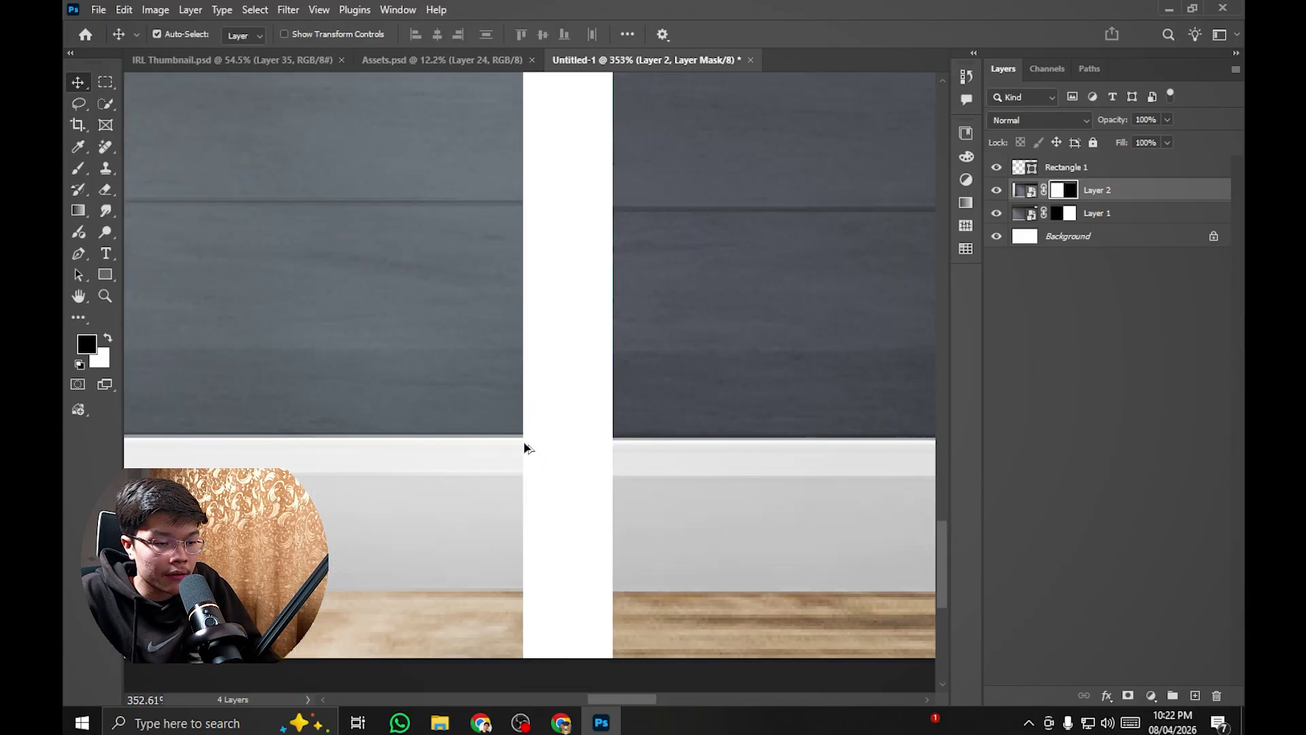
scroll(498, 450, down, 15)
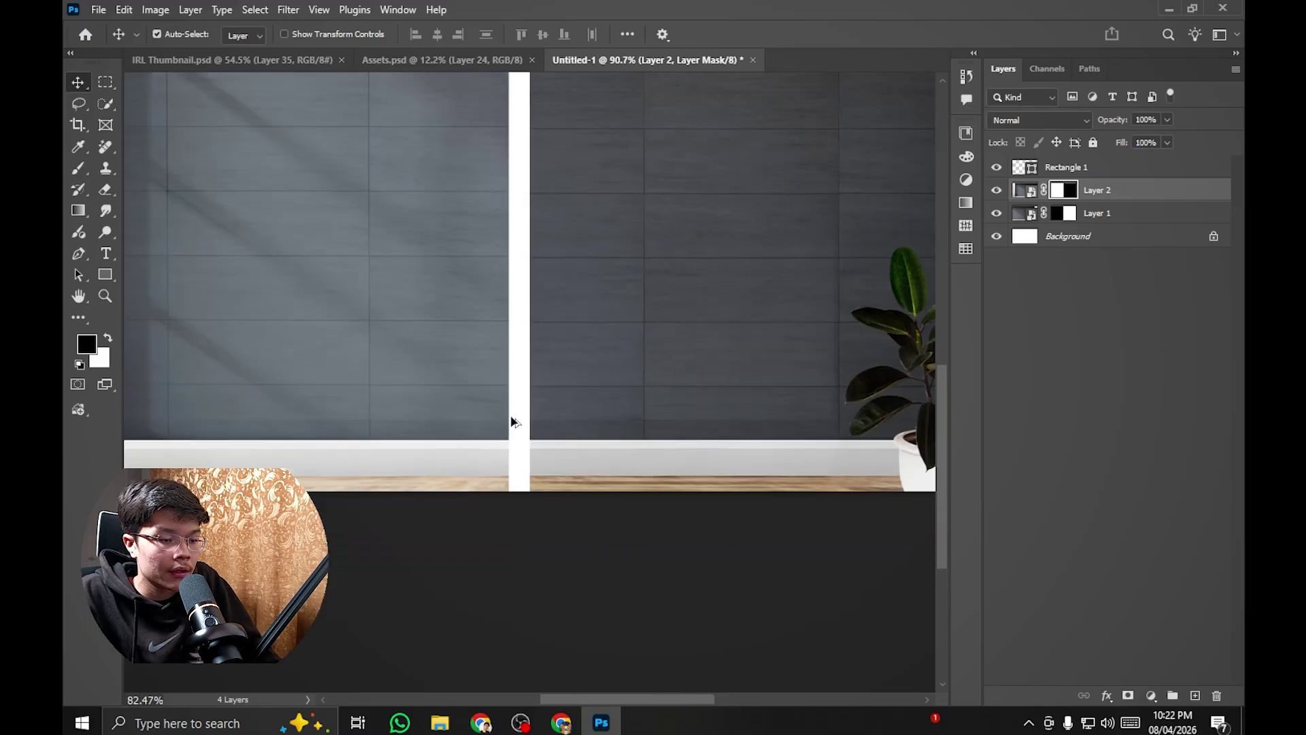
scroll(457, 216, up, 5)
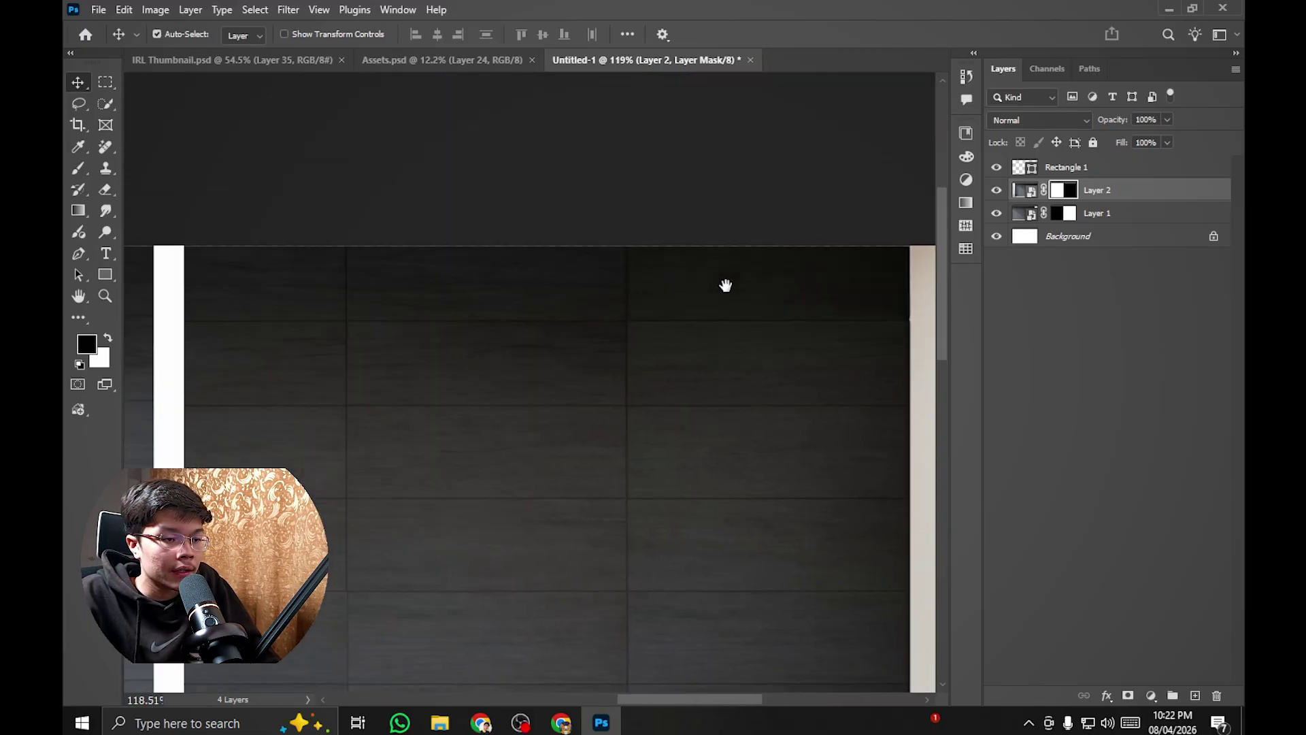
scroll(324, 300, down, 5)
scroll(597, 233, up, 2)
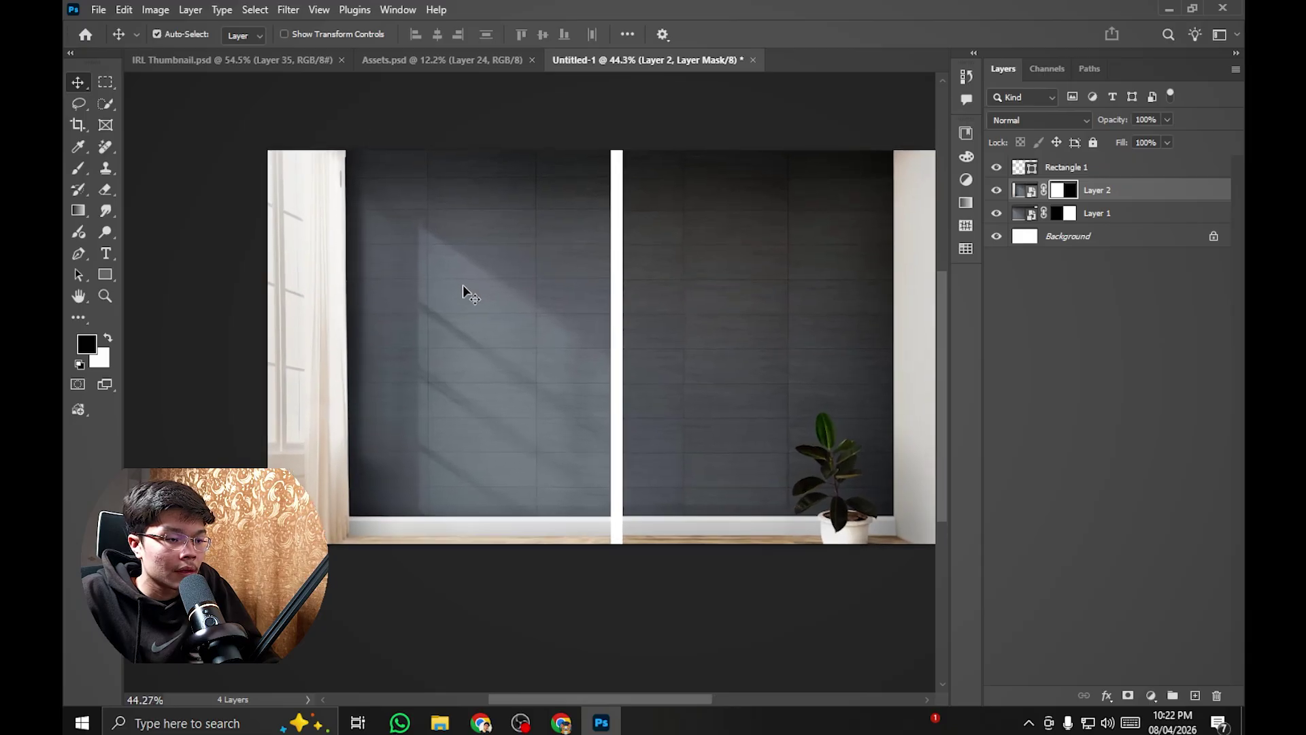
scroll(467, 292, up, 1)
Step: Shift the left room image slightly right and fill the overlap beyond the divider with black on Layer 2's mask
drag(464, 292, 484, 296)
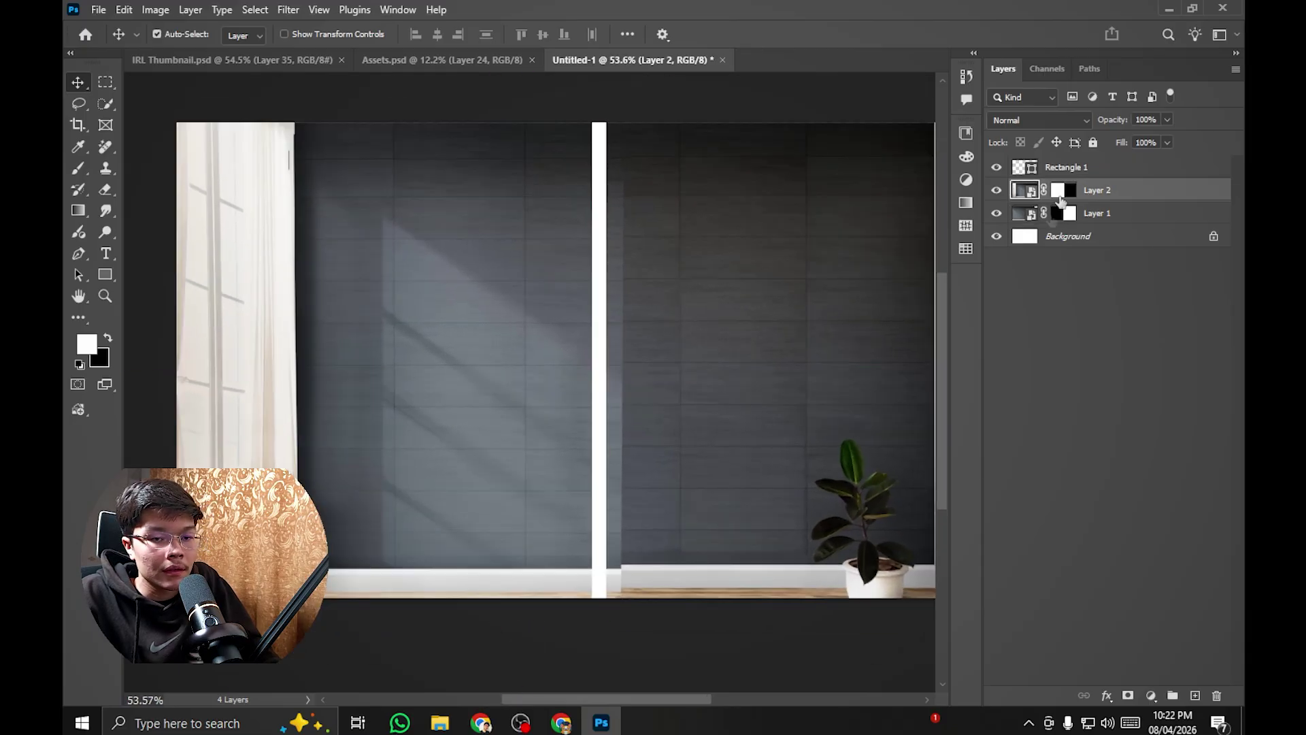
click(1060, 195)
key(x)
key(l)
mouse_move(612, 82)
mouse_down()
mouse_move(597, 640)
mouse_move(609, 87)
mouse_move(616, 116)
mouse_up()
scroll(593, 242, down, 2)
key(ctrl+d)
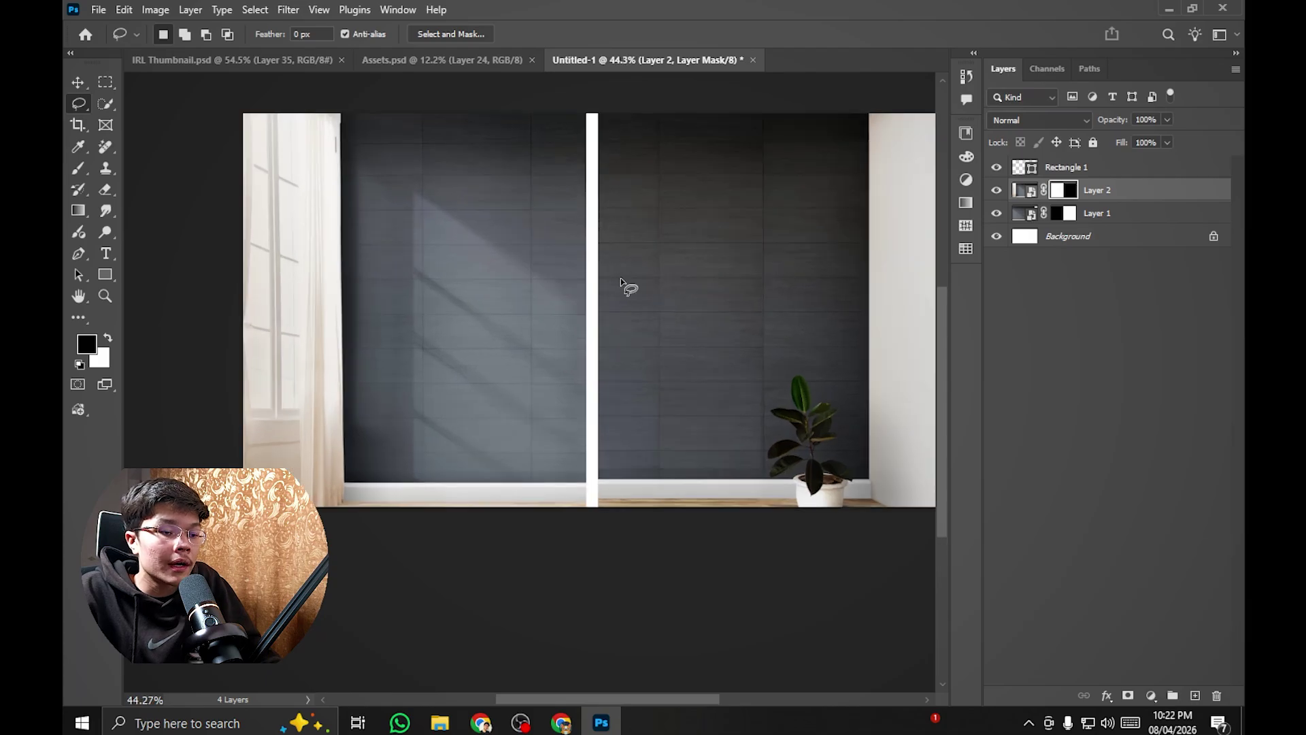
Step: Examine the dark left scene and bright right scene of the finished composite in IRL Thumbnail.psd, and return to Untitled-1
key(v)
scroll(598, 281, up, 1)
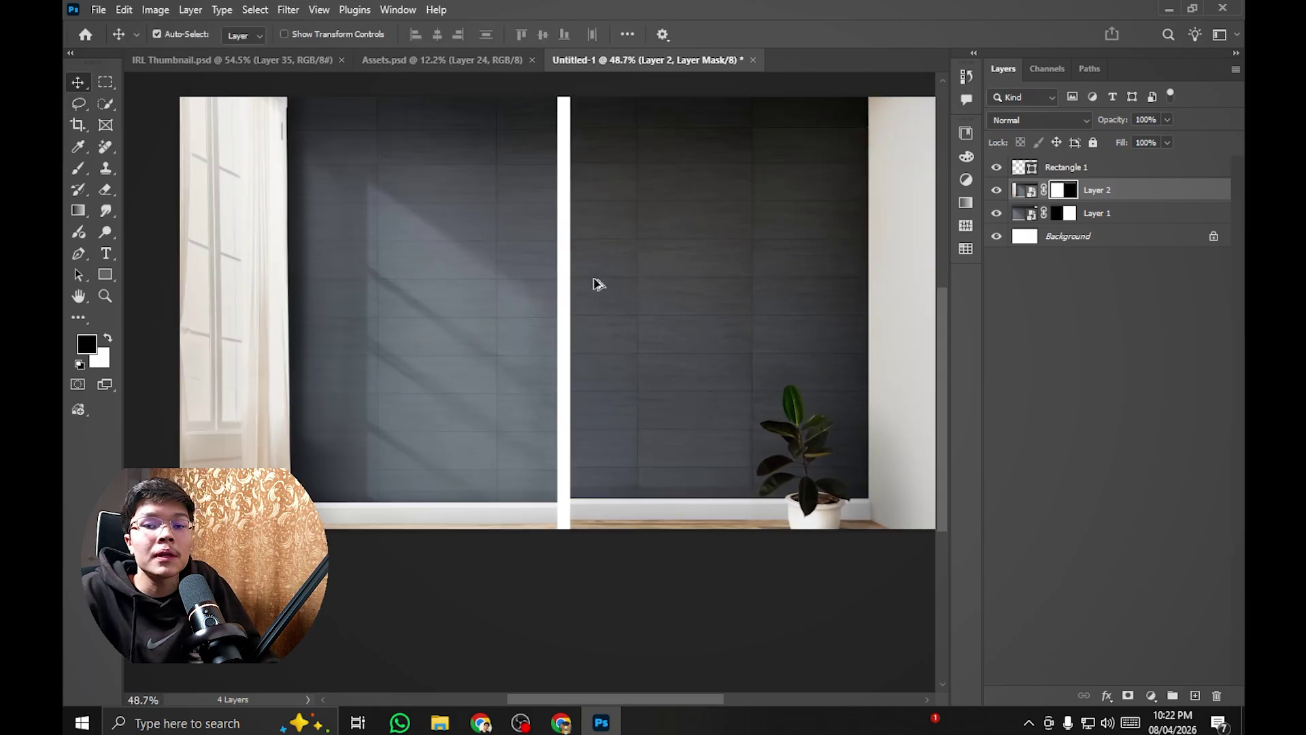
scroll(593, 282, down, 1)
scroll(598, 292, up, 2)
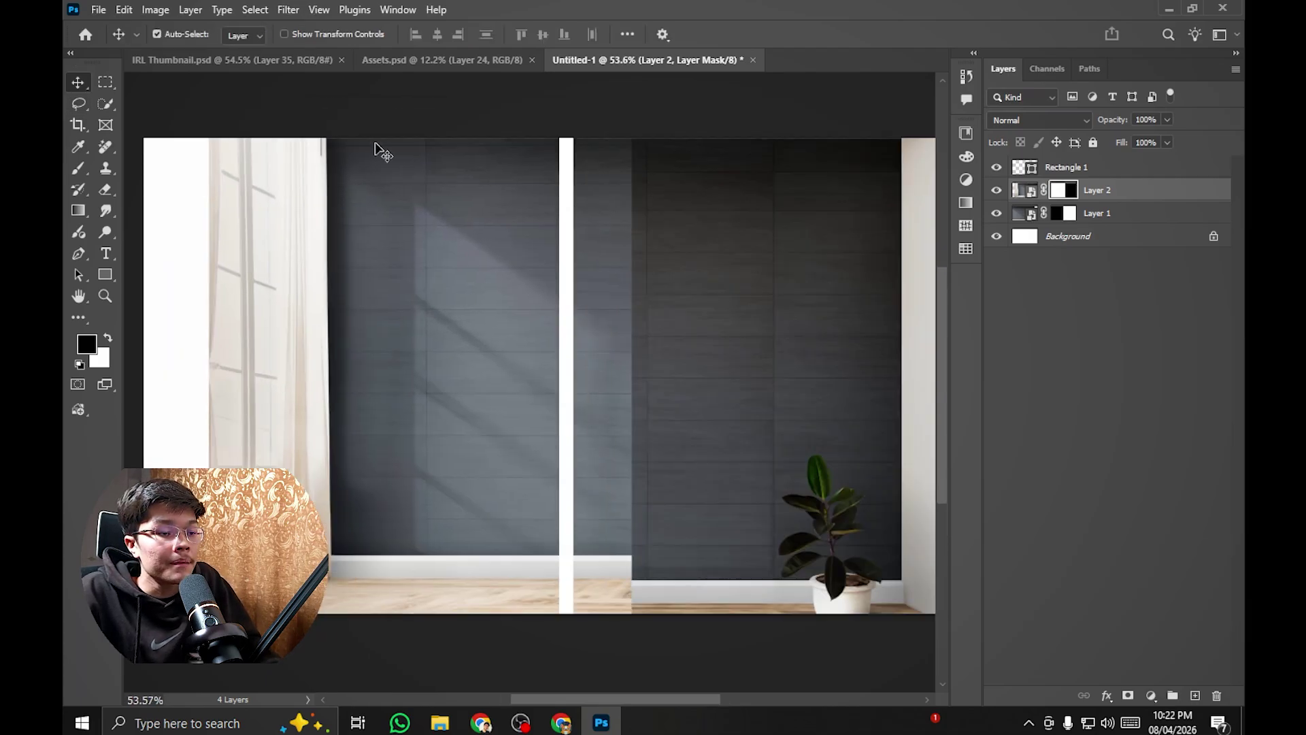
scroll(549, 194, up, 2)
click(222, 59)
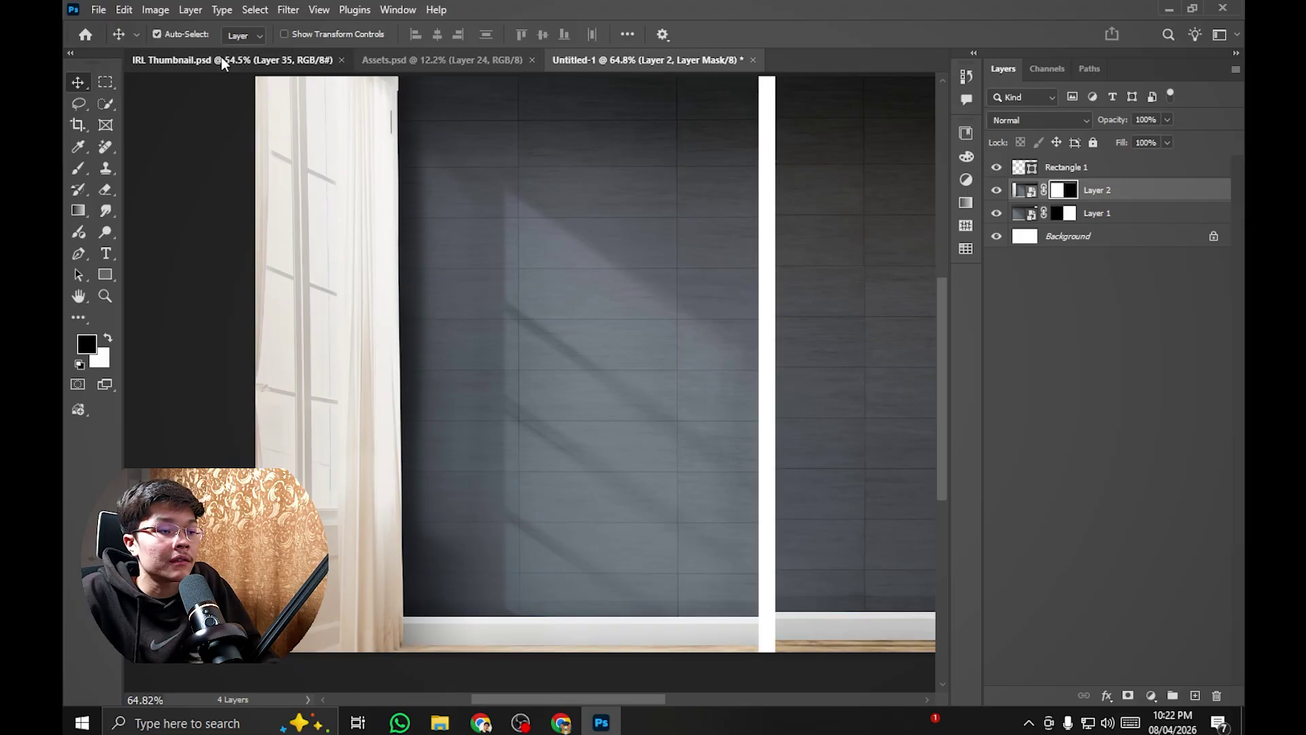
scroll(524, 231, down, 3)
scroll(523, 231, up, 2)
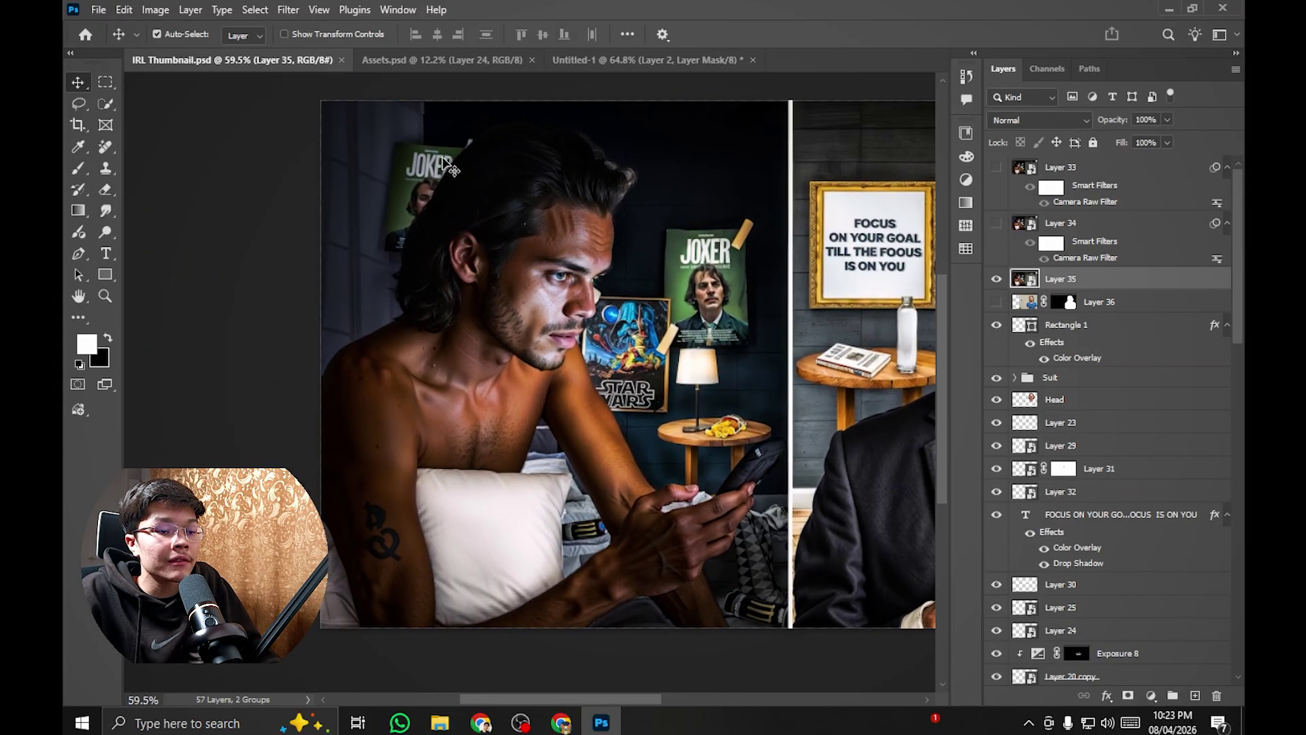
drag(679, 309, 265, 299)
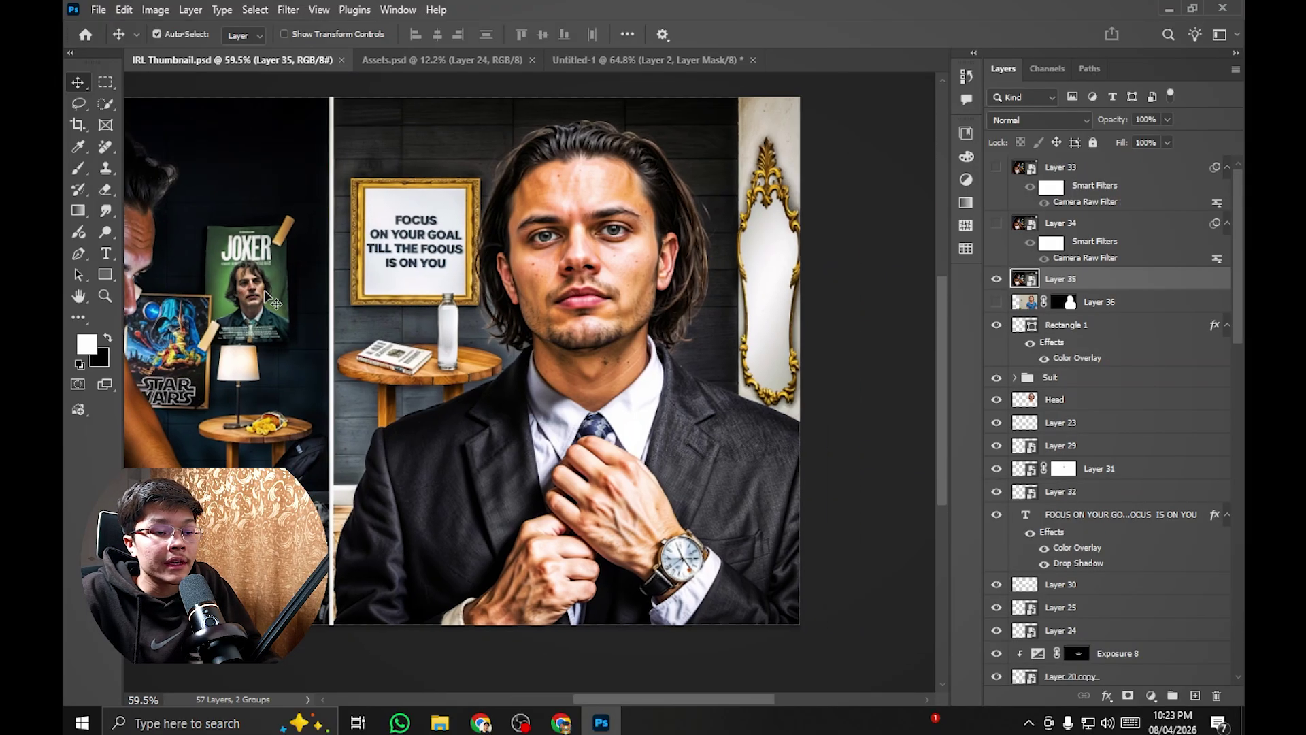
scroll(656, 300, down, 2)
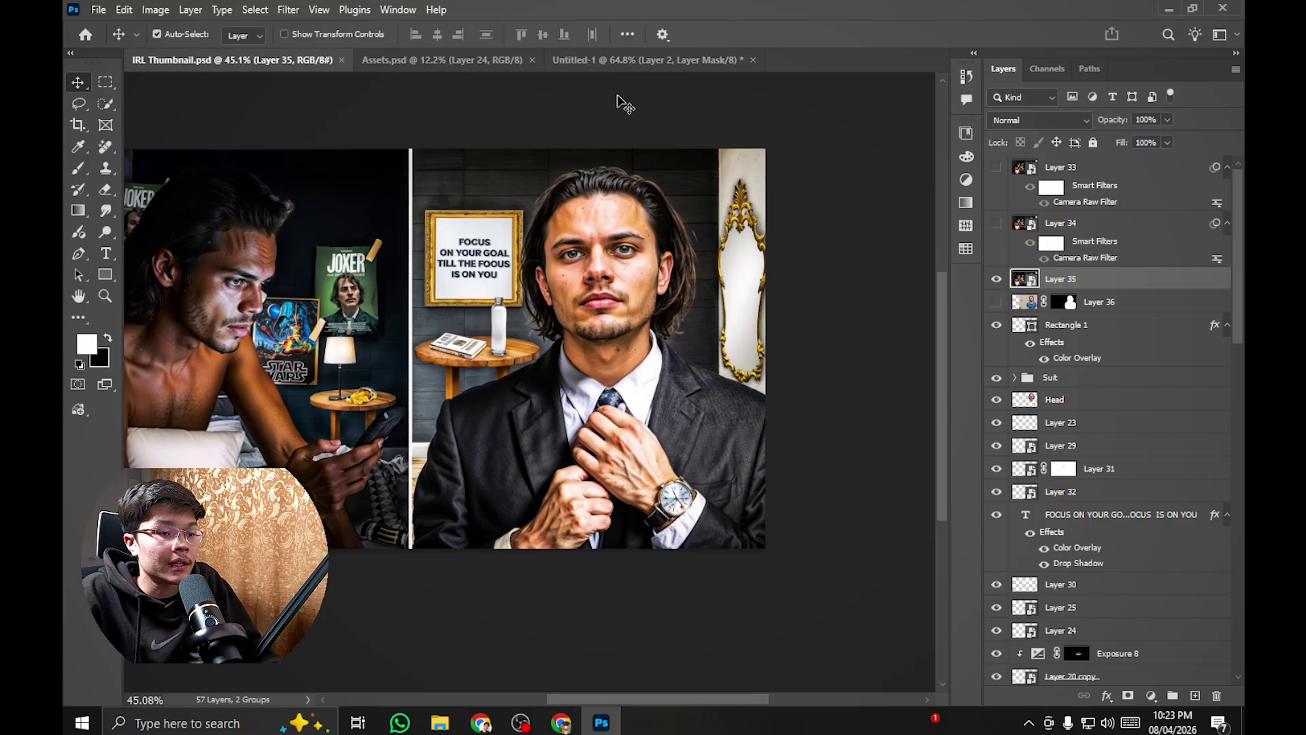
click(623, 60)
Step: Add a Curves adjustment above Layer 2 with a gentle S-curve, mapping input 168 to 175 and input 67 to 57
scroll(731, 257, down, 3)
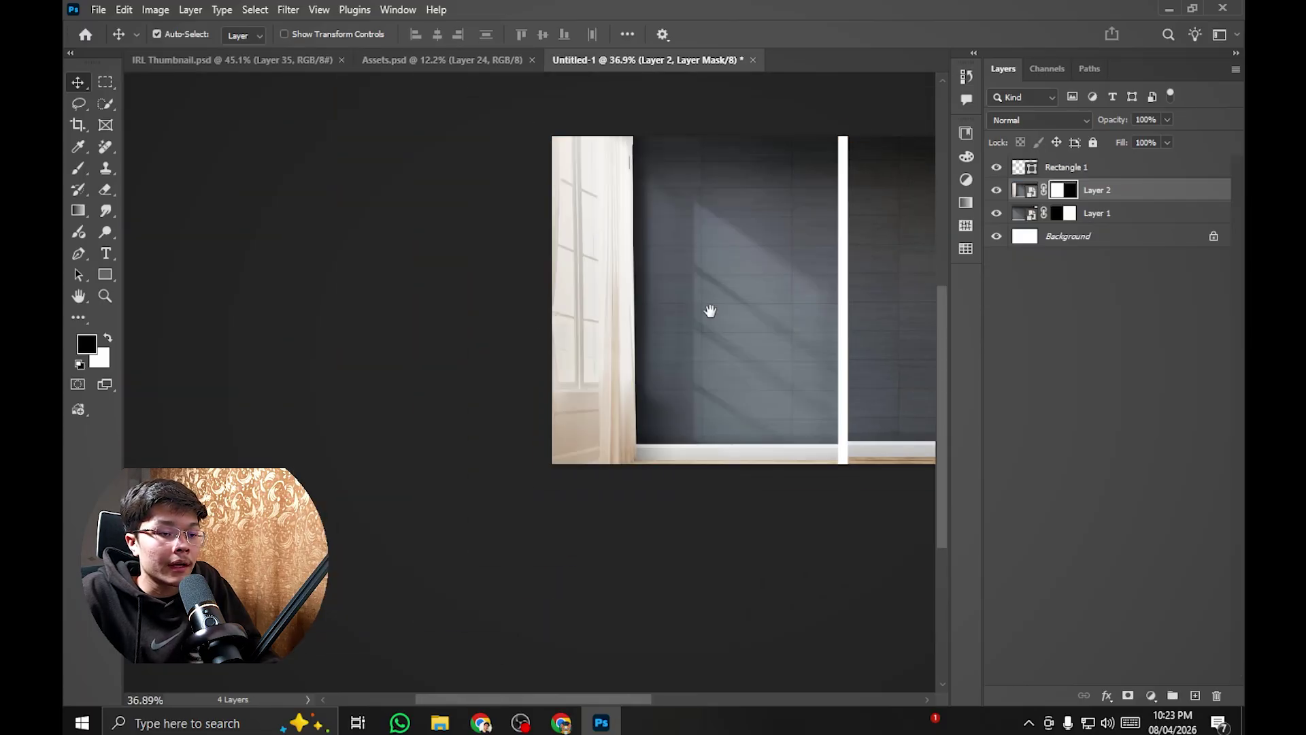
scroll(592, 307, up, 3)
drag(562, 320, 520, 371)
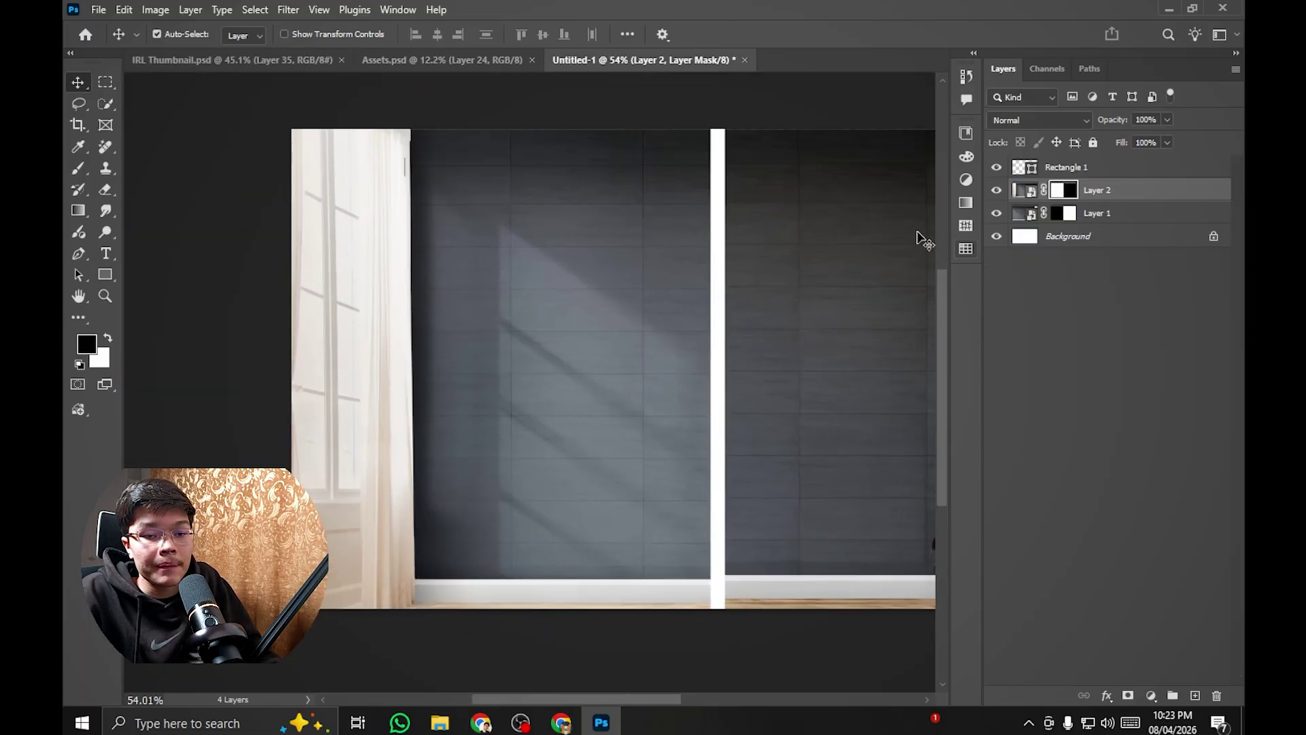
scroll(619, 256, up, 1)
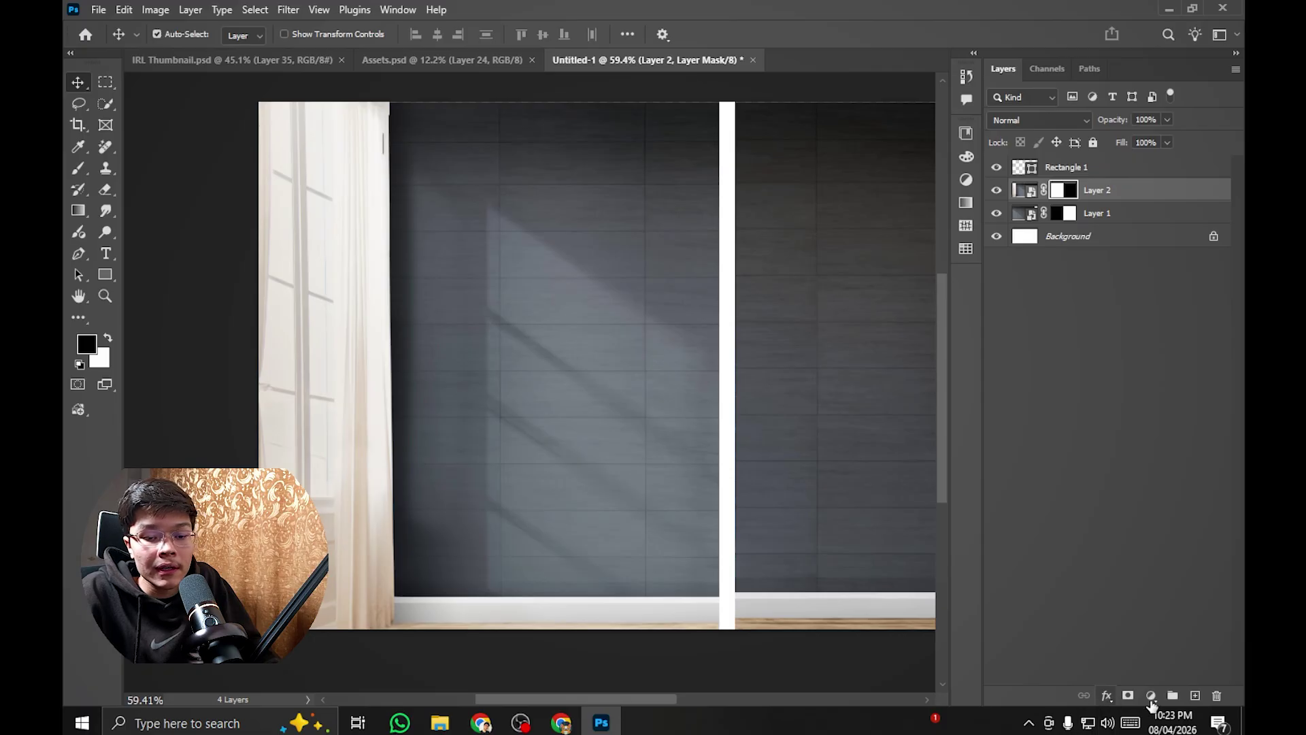
click(1150, 697)
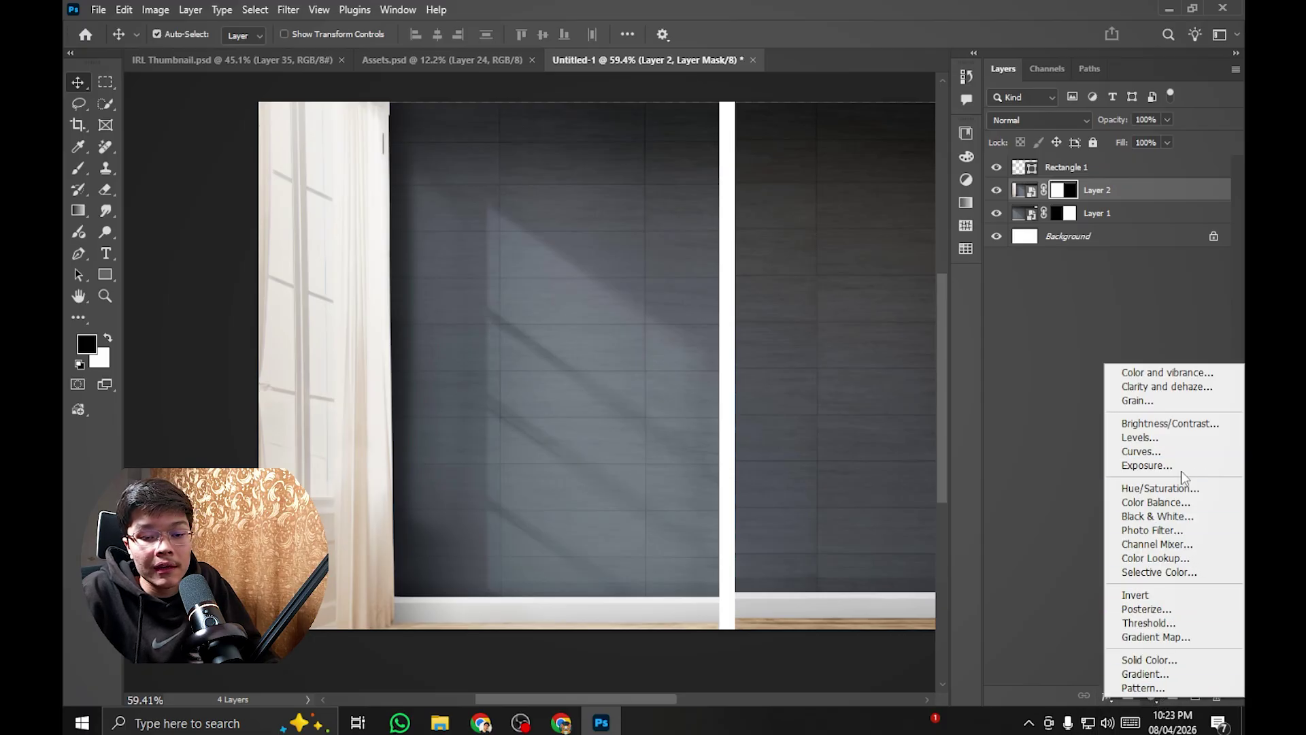
click(1168, 450)
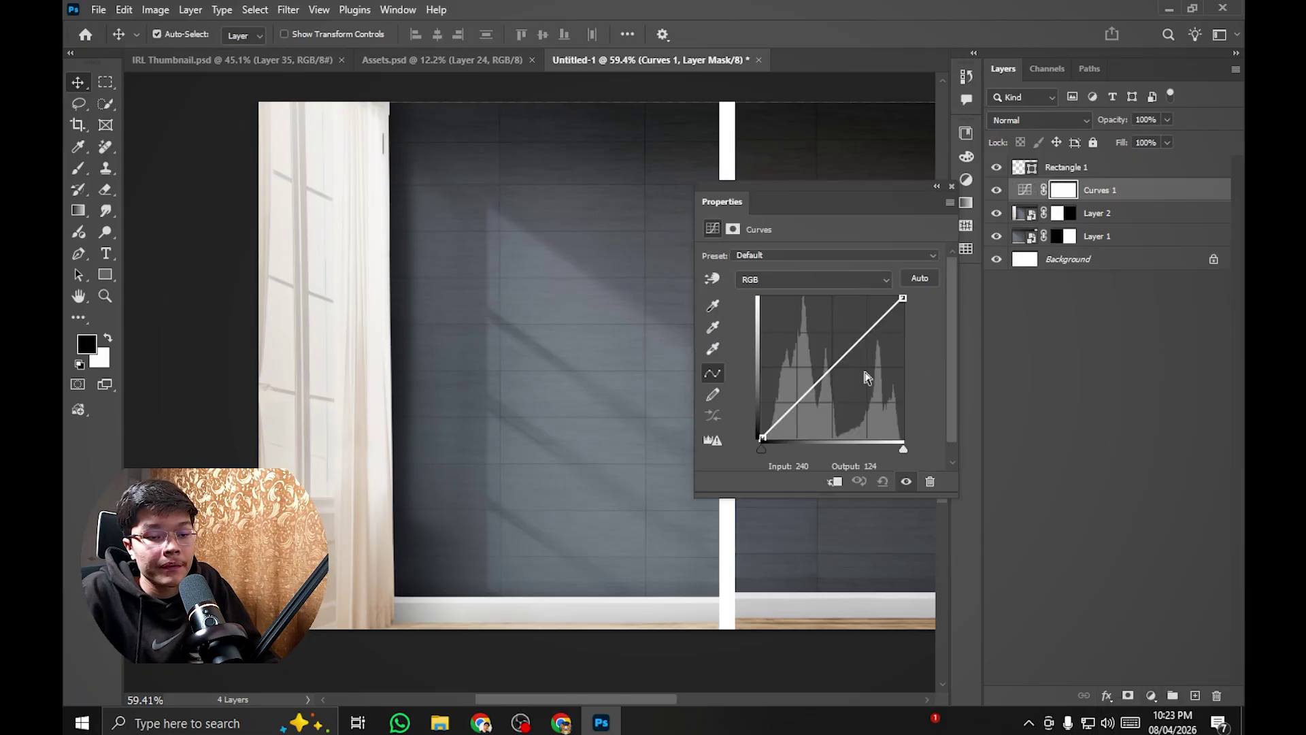
drag(859, 344, 855, 342)
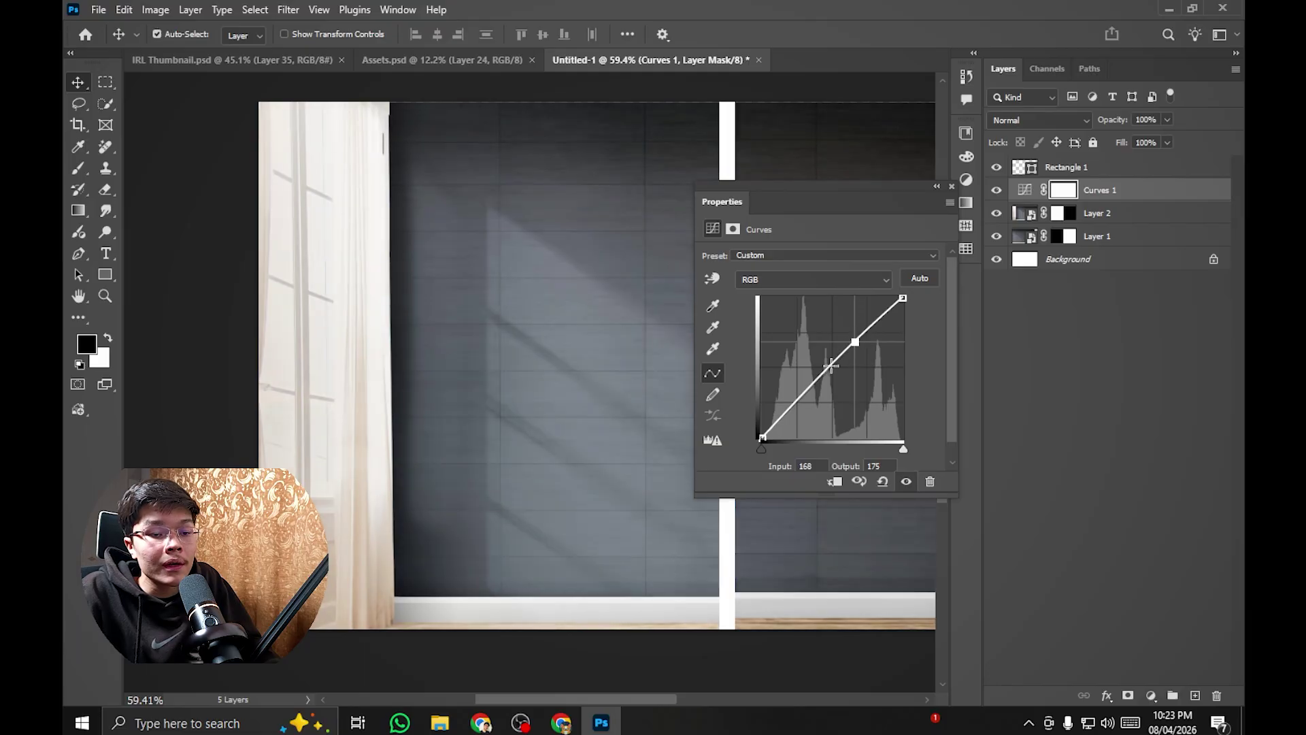
drag(800, 399, 799, 403)
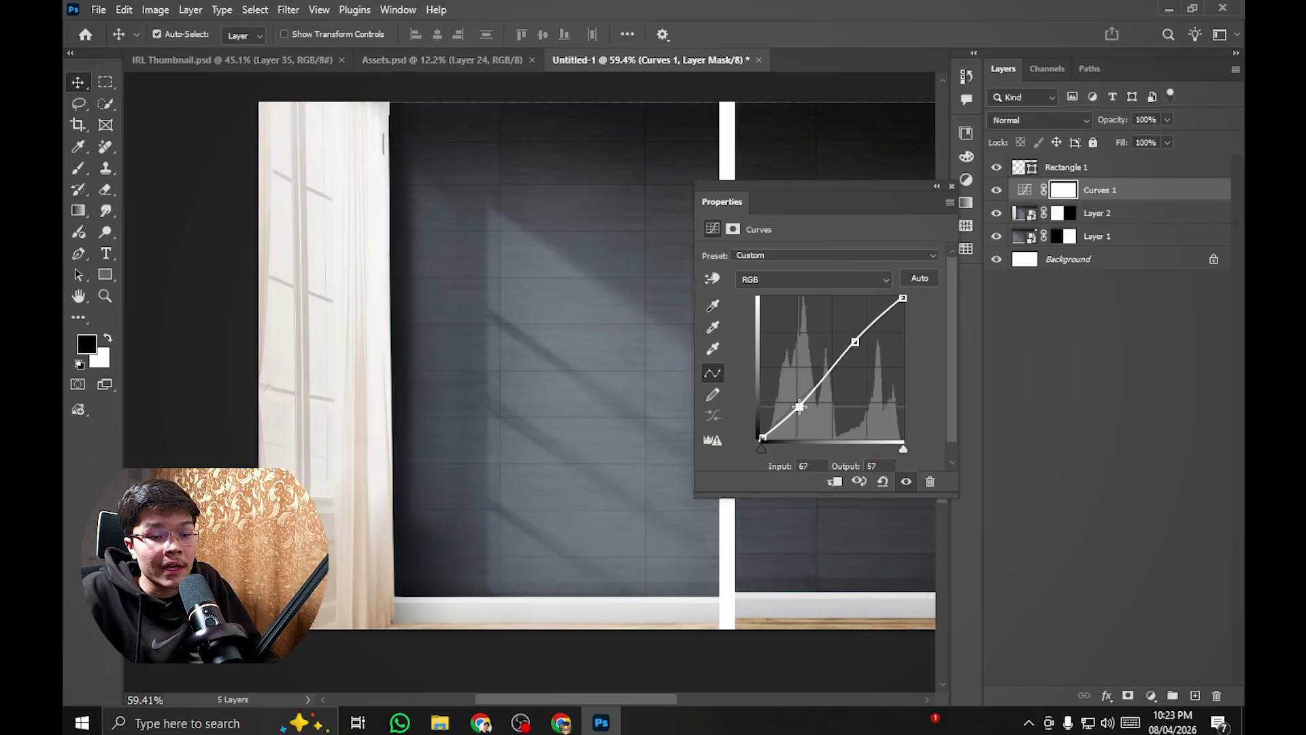
click(949, 185)
Step: Compare the image with and without the Curves adjustment, and clip it to Layer 2 so only the left room is affected
drag(423, 385, 557, 350)
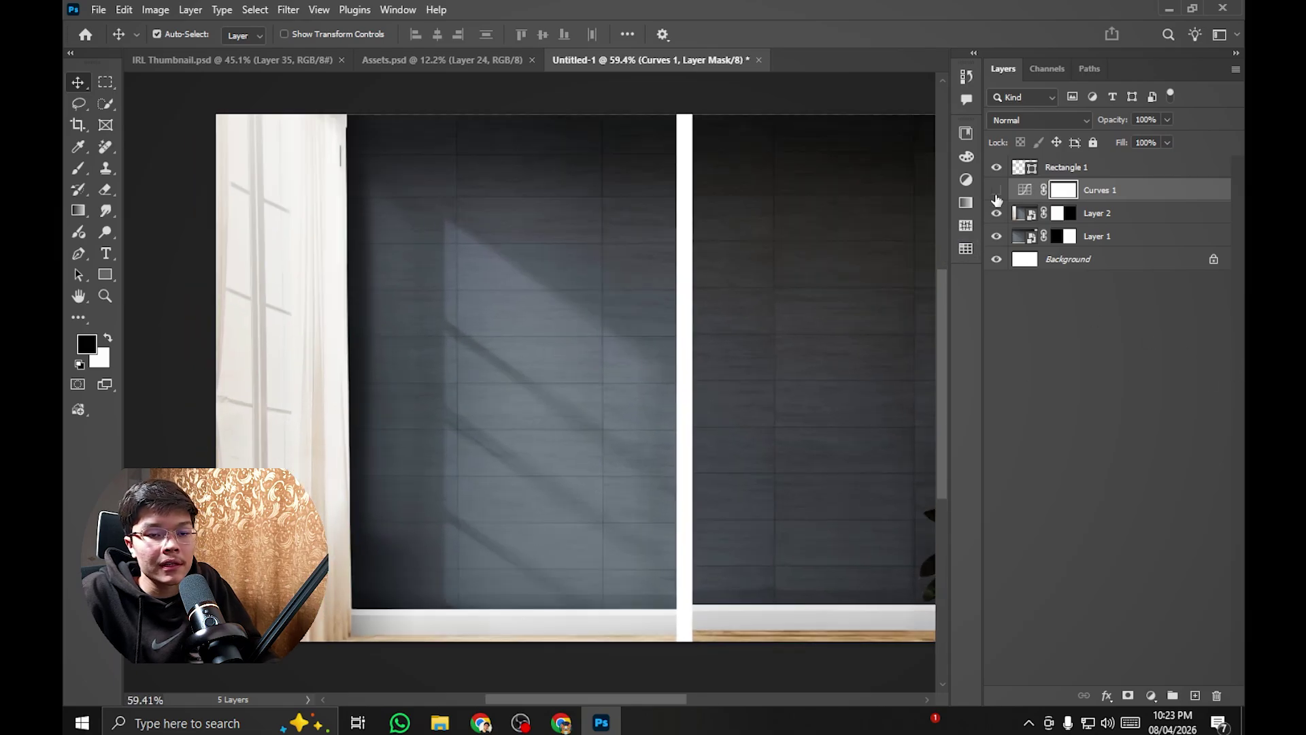
click(997, 194)
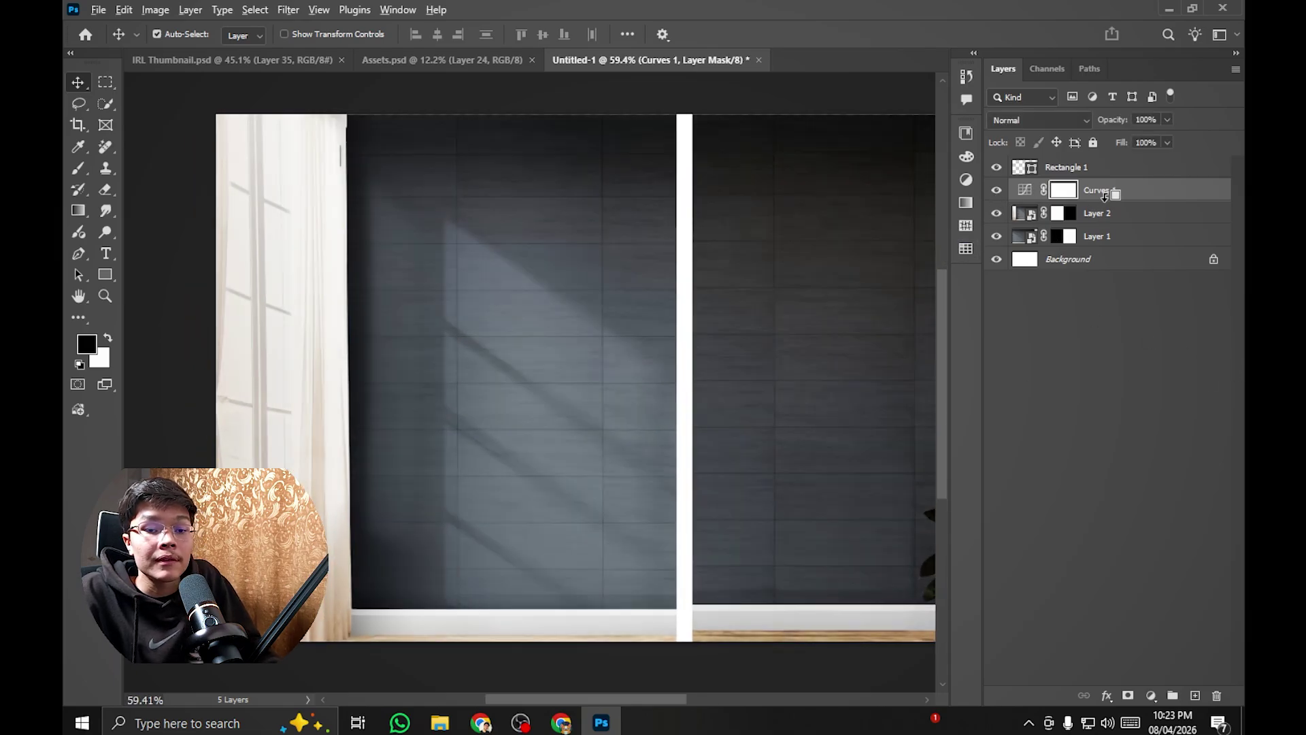
alt+click(1031, 200)
Step: Add a Color Lookup adjustment using the Moonlight.3DL LUT above the Curves, clipped to the left room image
scroll(573, 336, down, 3)
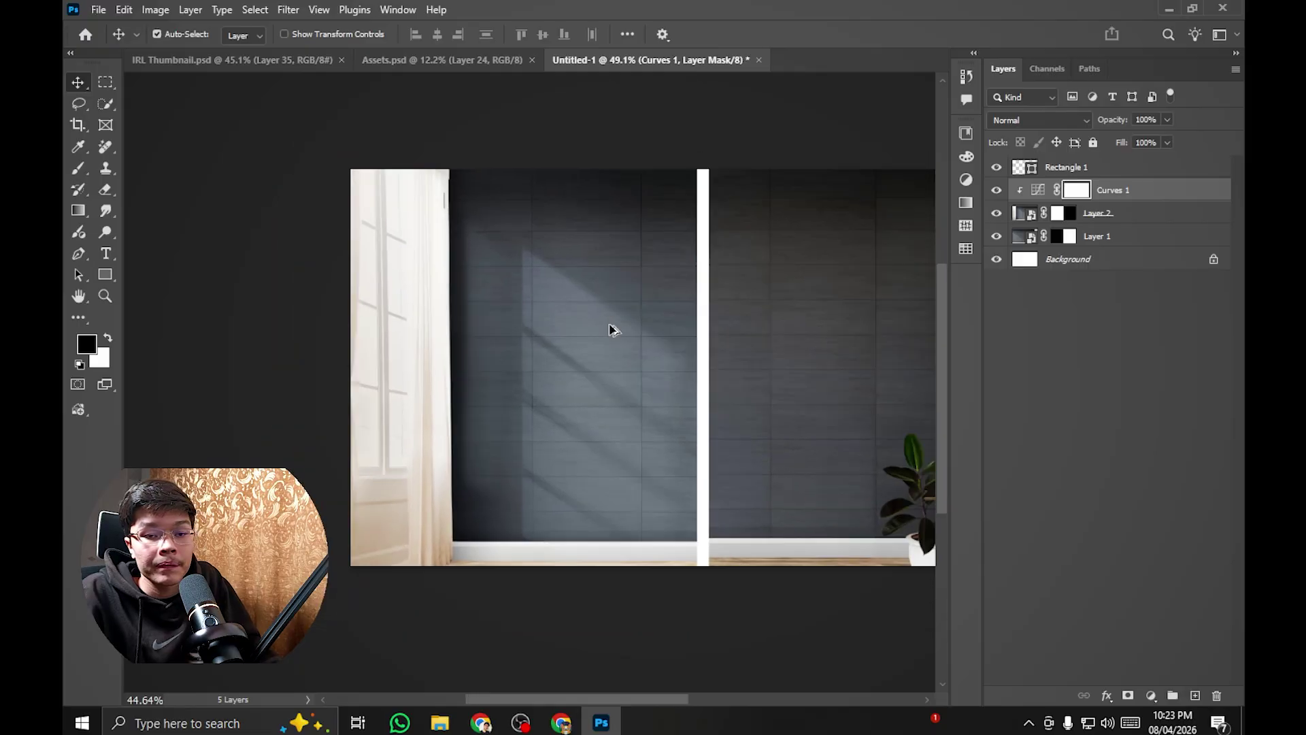
scroll(610, 330, up, 2)
click(1150, 695)
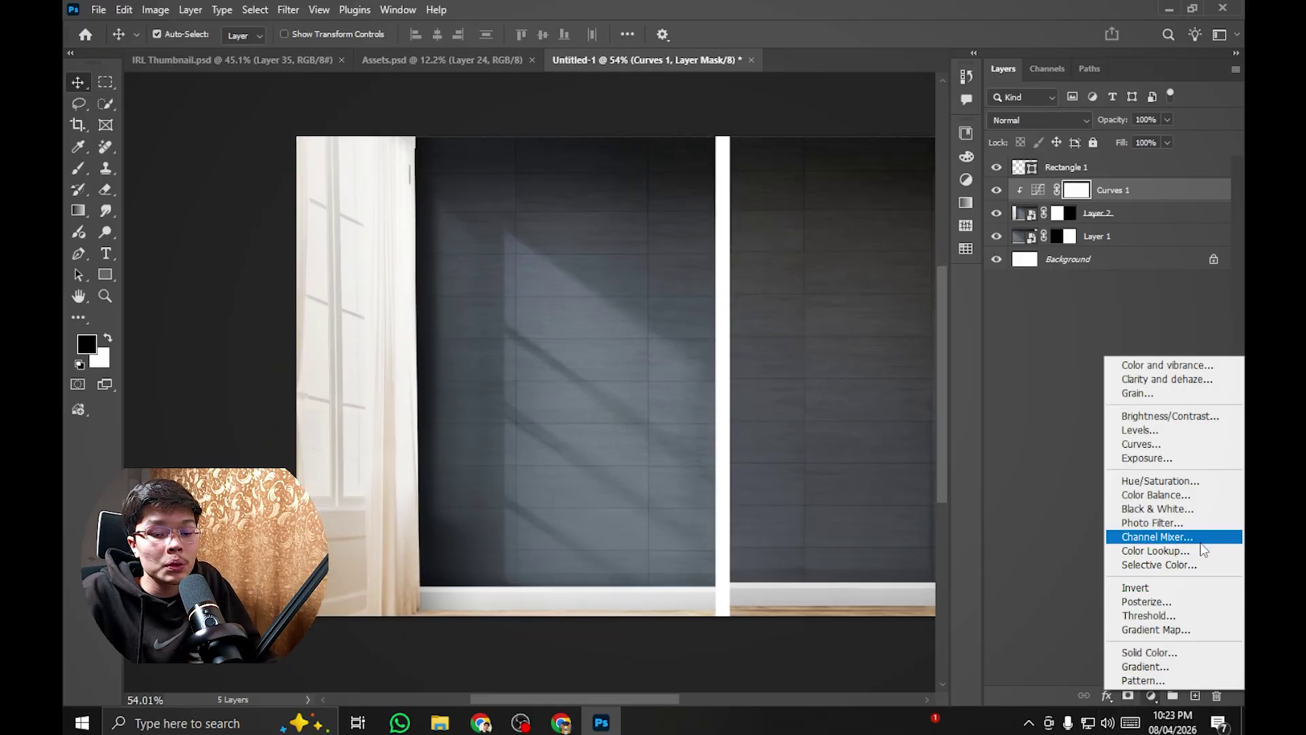
click(1201, 550)
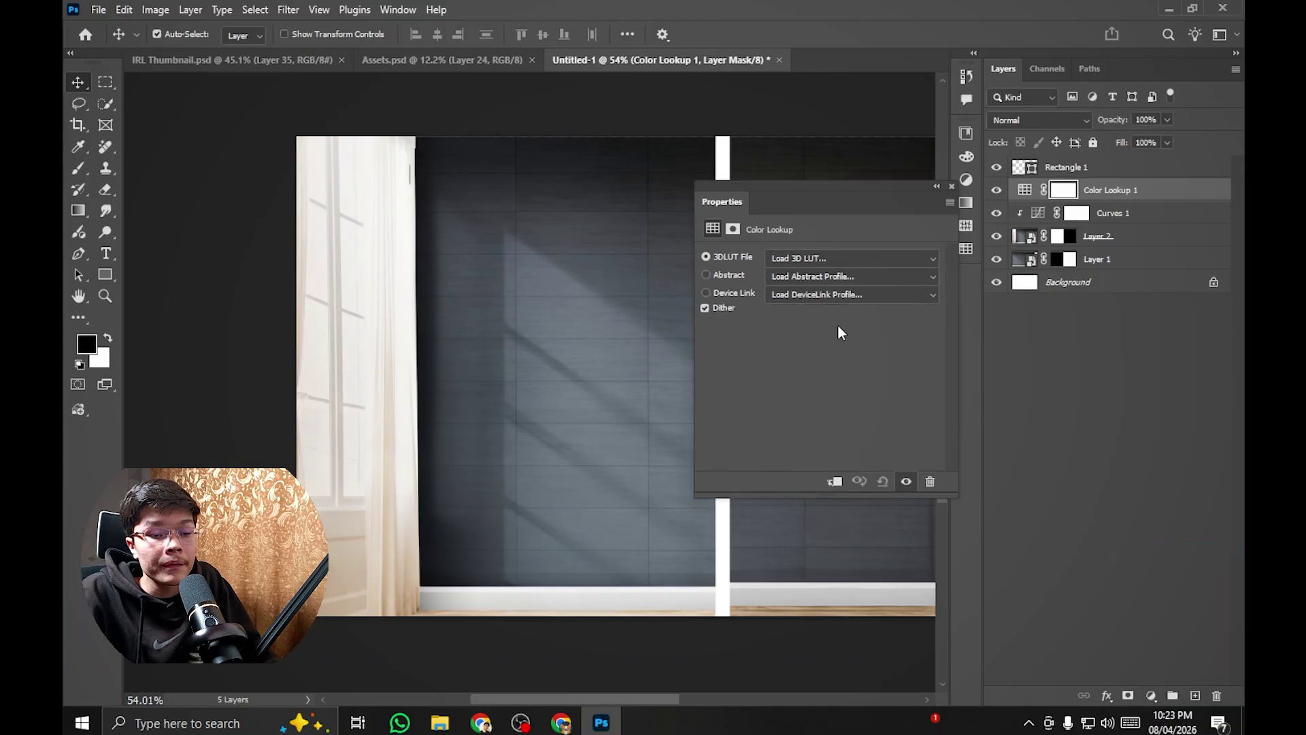
click(832, 264)
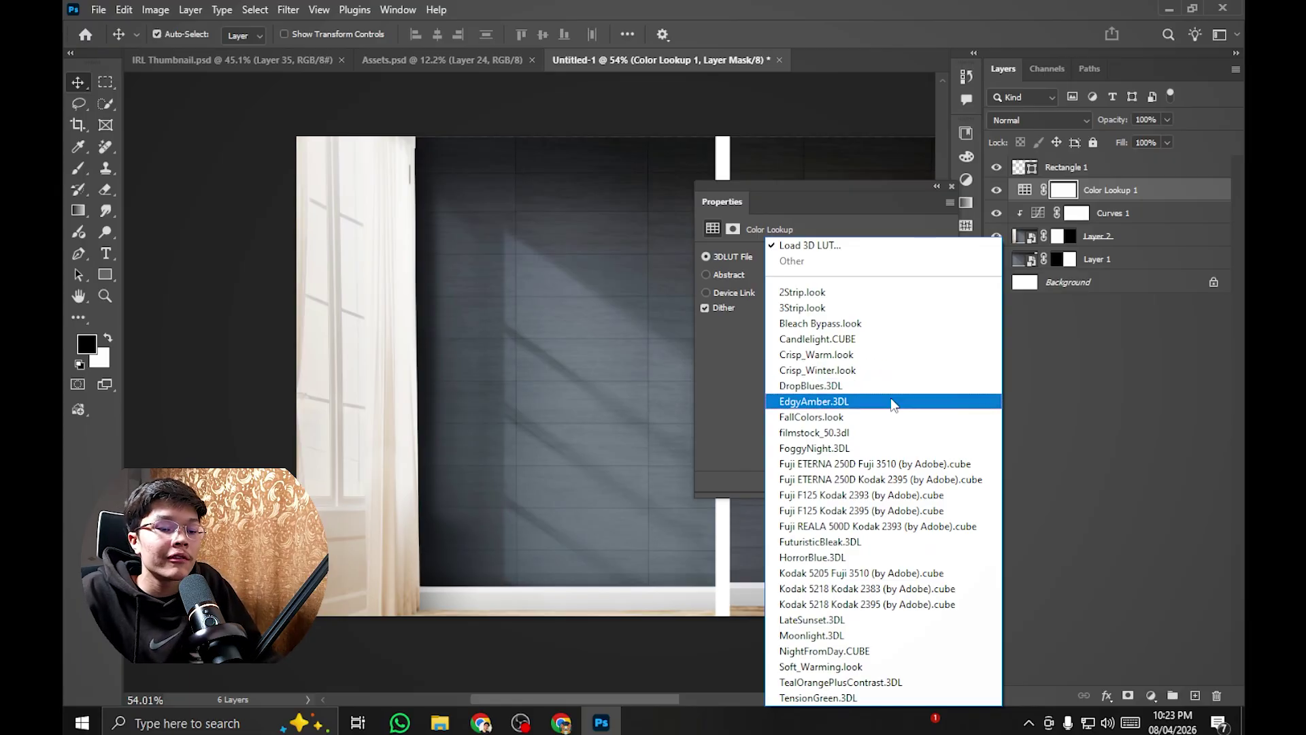
click(816, 637)
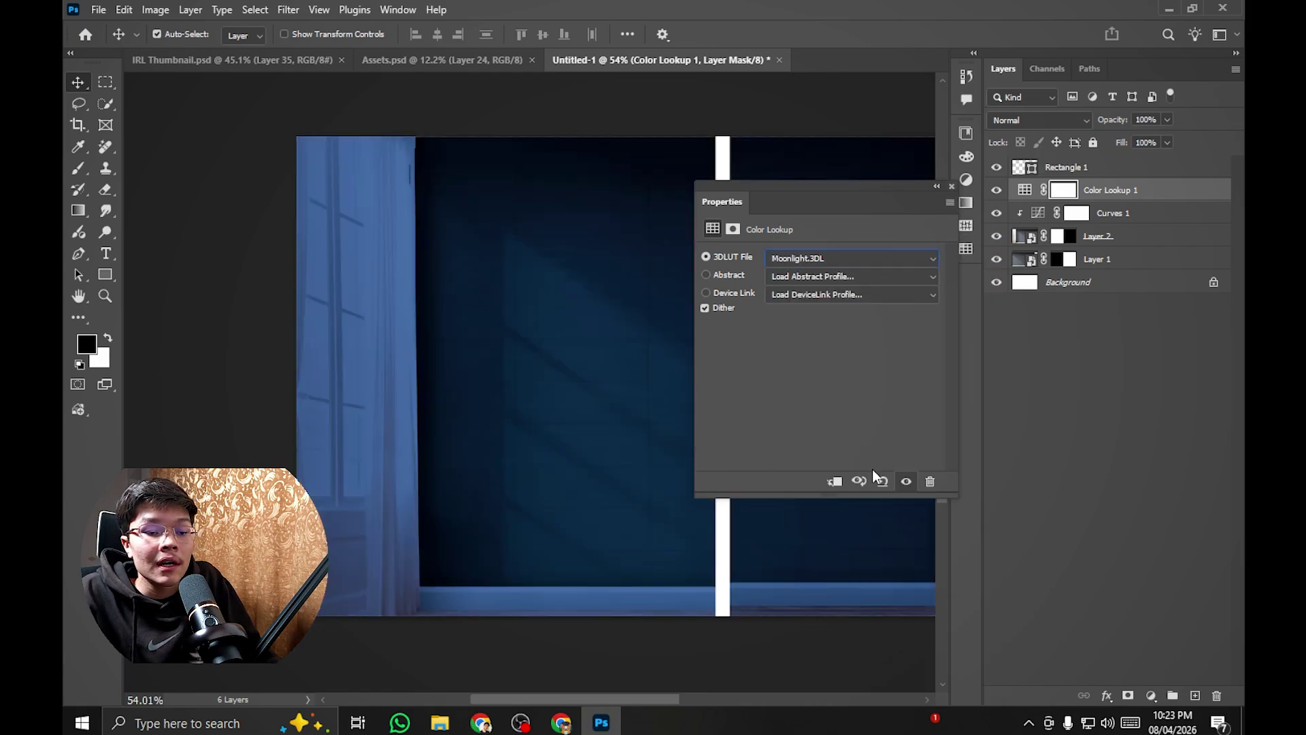
click(835, 482)
click(951, 186)
Step: Reduce the Color Lookup layer's opacity to 70%
scroll(629, 312, down, 4)
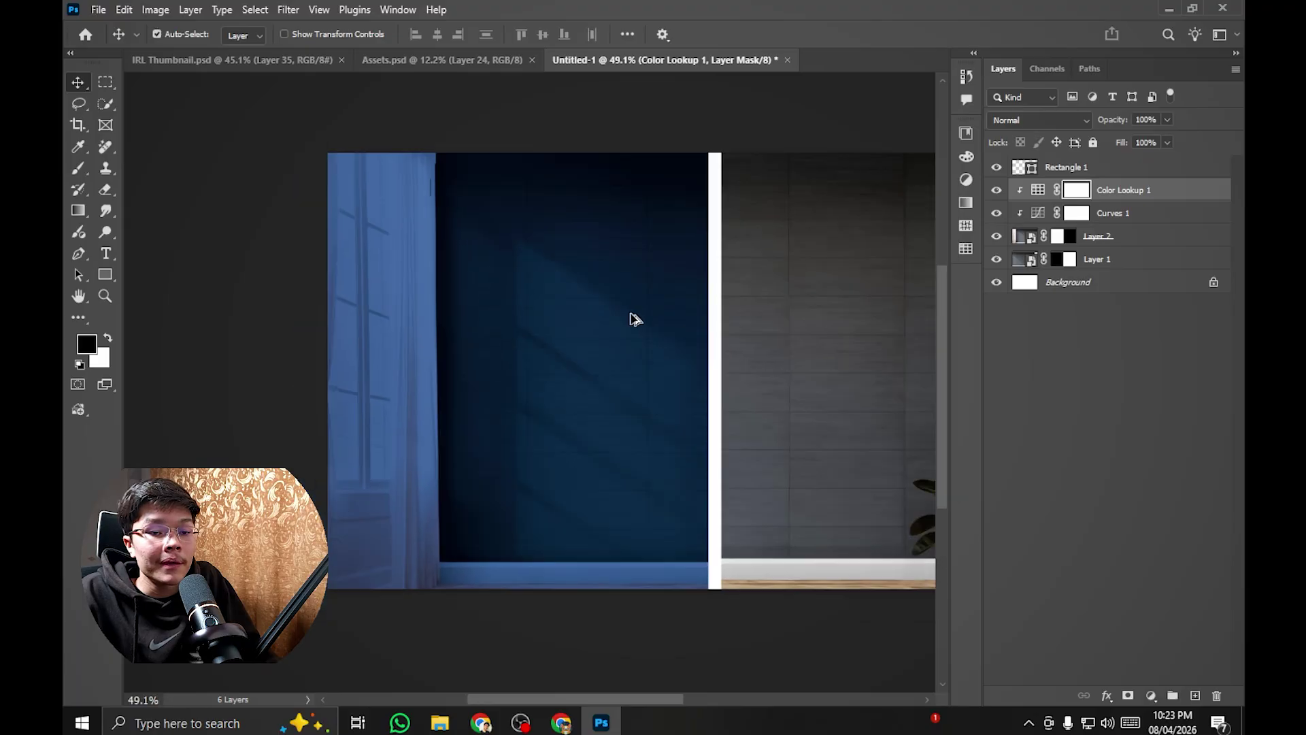
drag(583, 327, 609, 325)
scroll(602, 321, up, 3)
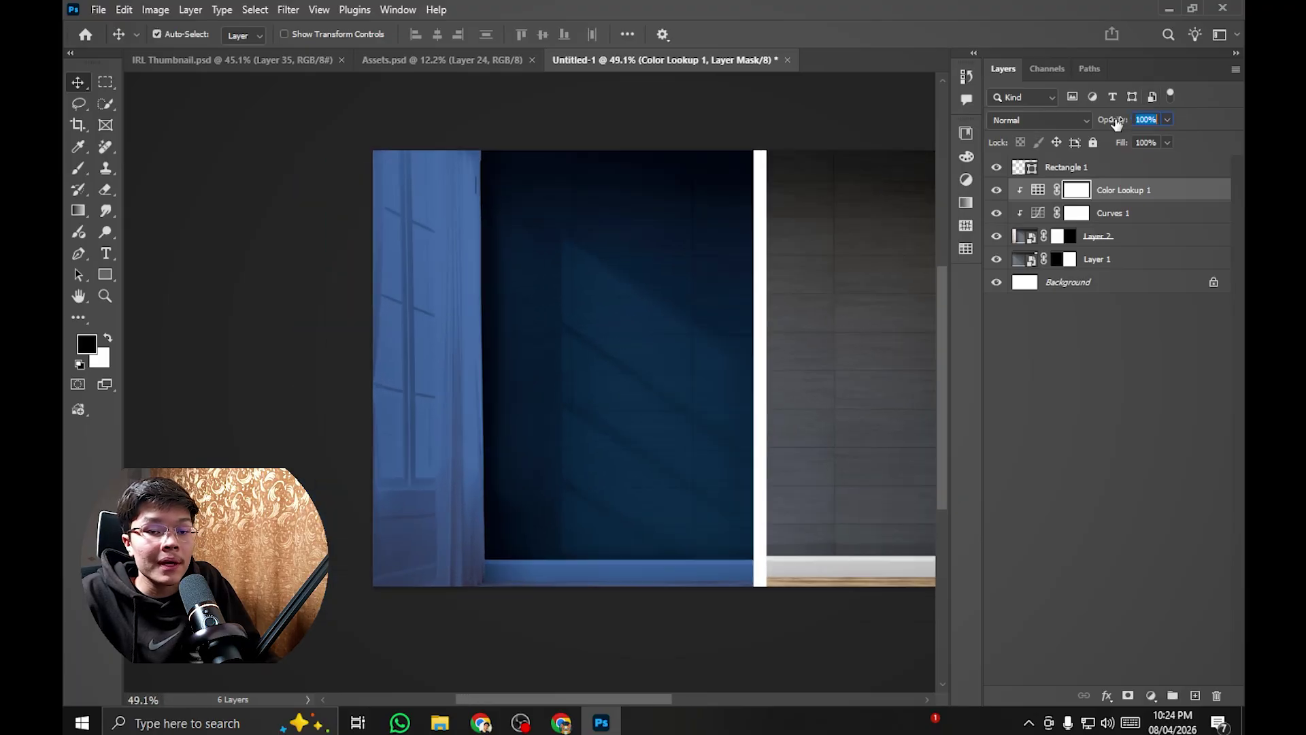
text(70)
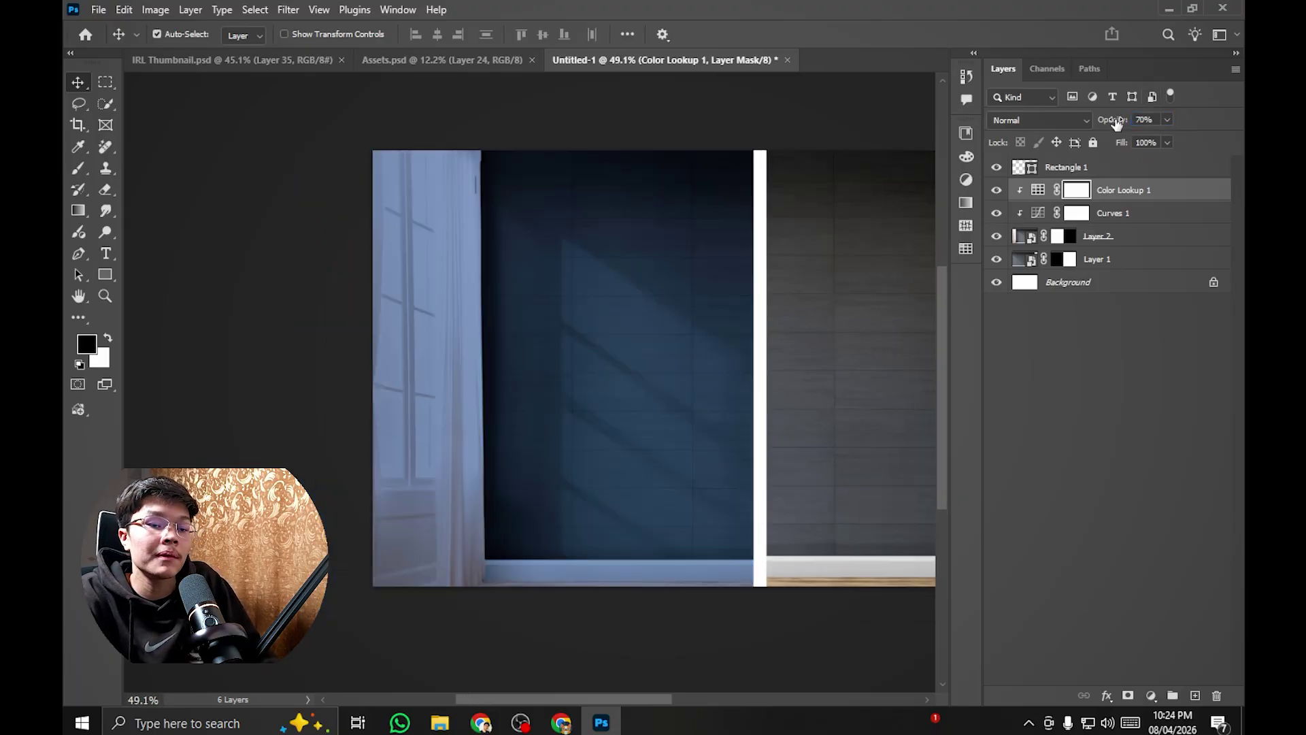
scroll(563, 333, down, 2)
scroll(645, 365, up, 4)
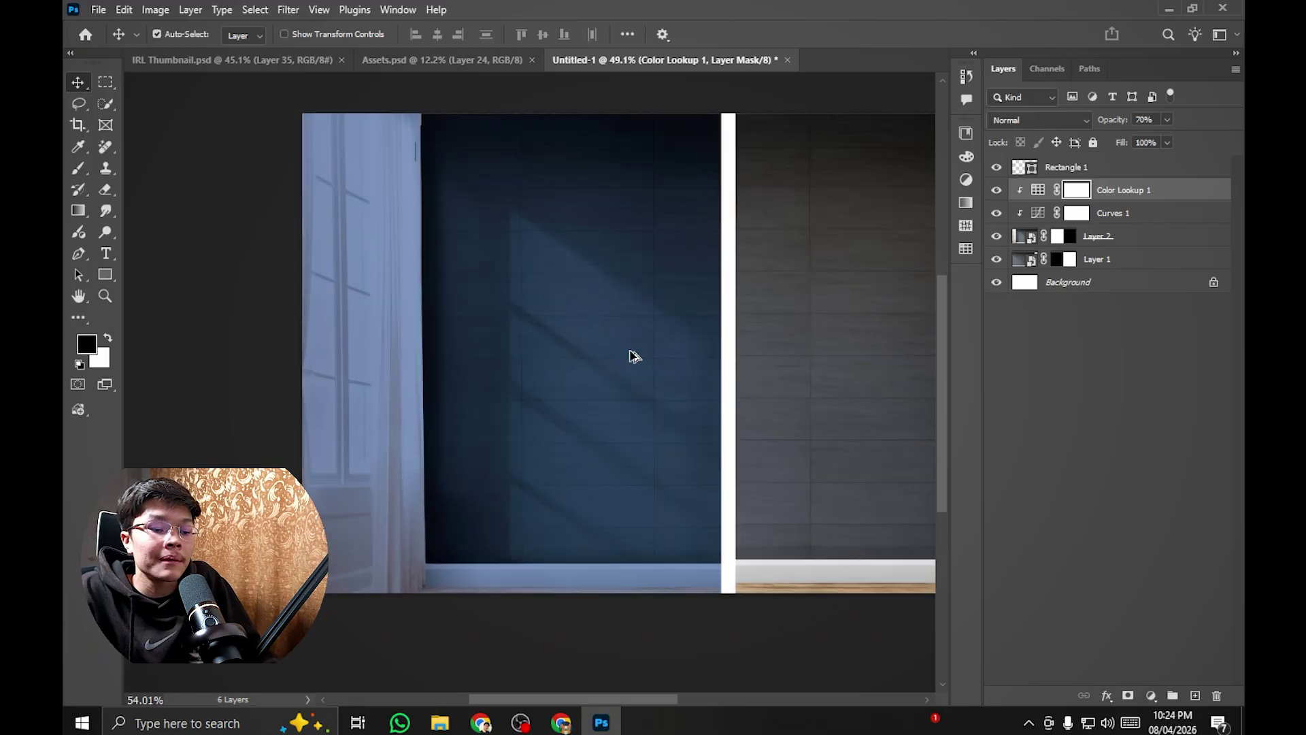
Step: Move Layer 2 and its clipped adjustments slightly up so the left baseboard lines up with the right one across the divider
scroll(683, 412, up, 10)
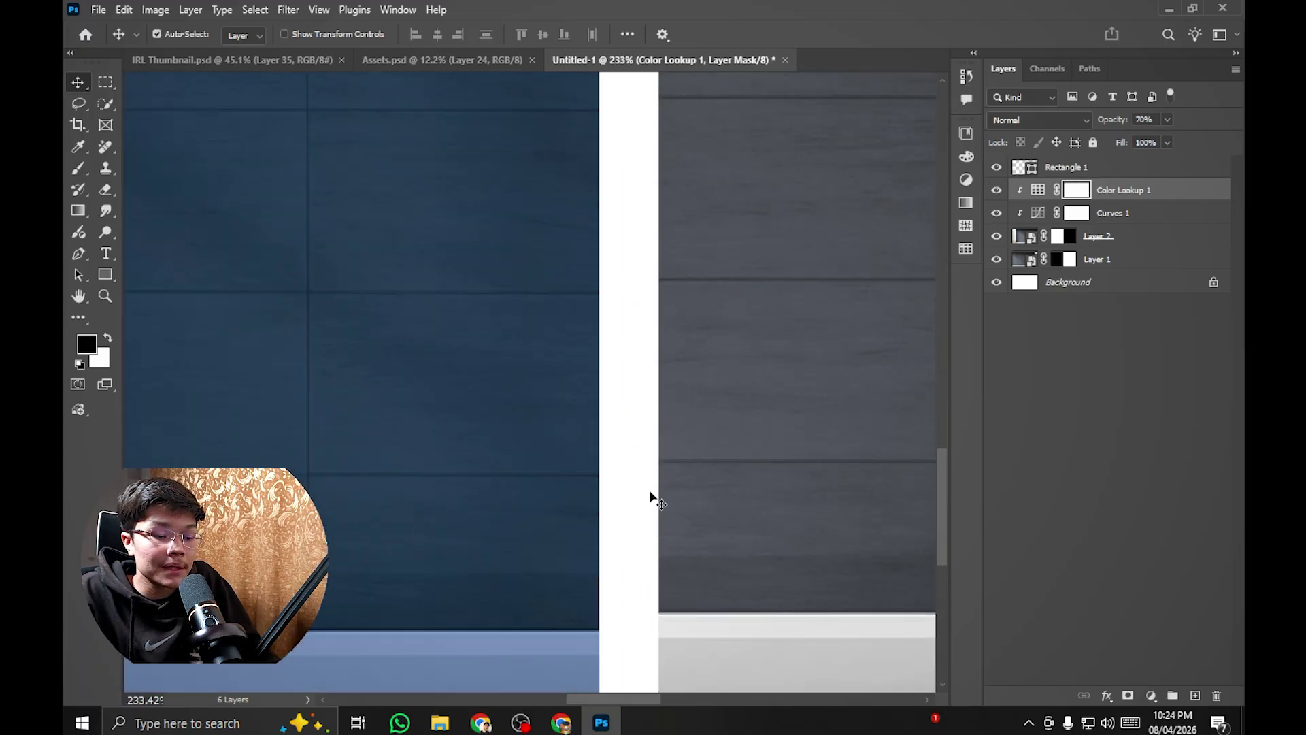
drag(653, 495, 683, 335)
scroll(683, 335, up, 6)
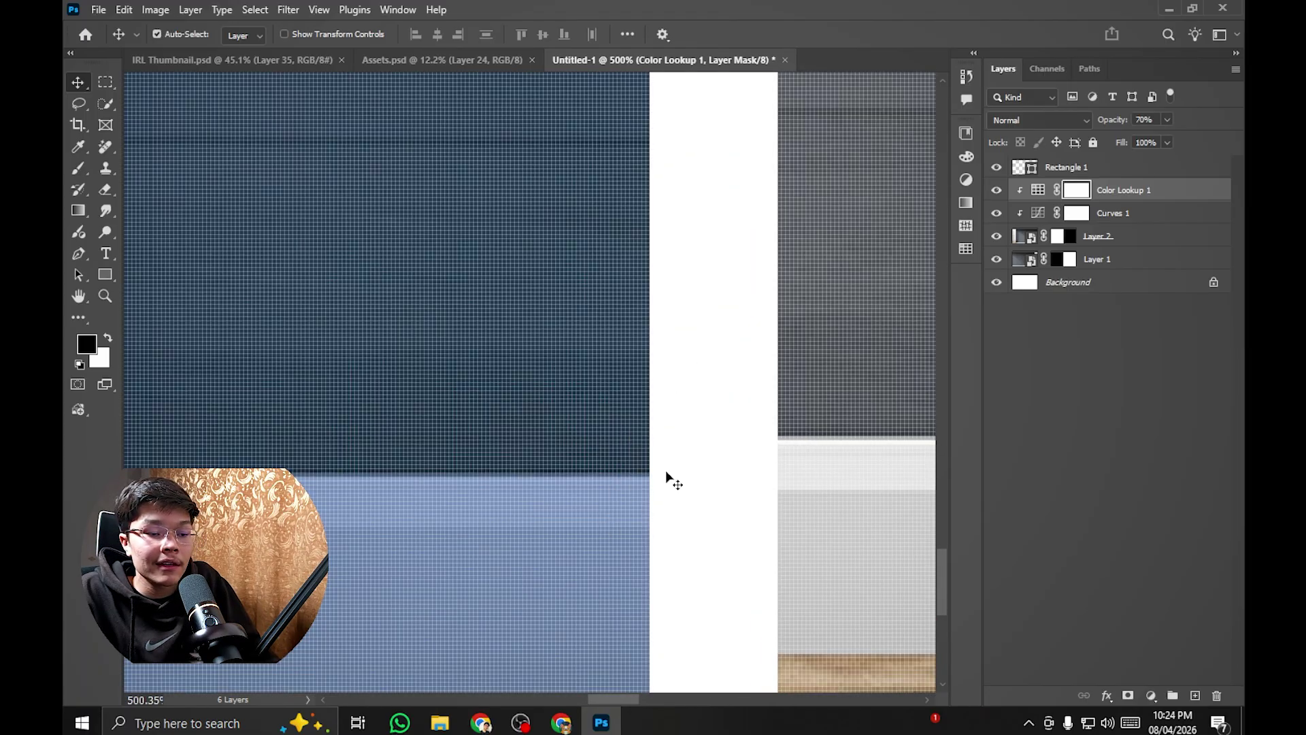
shift+click(1116, 234)
drag(581, 465, 586, 438)
scroll(586, 437, down, 3)
scroll(583, 435, down, 9)
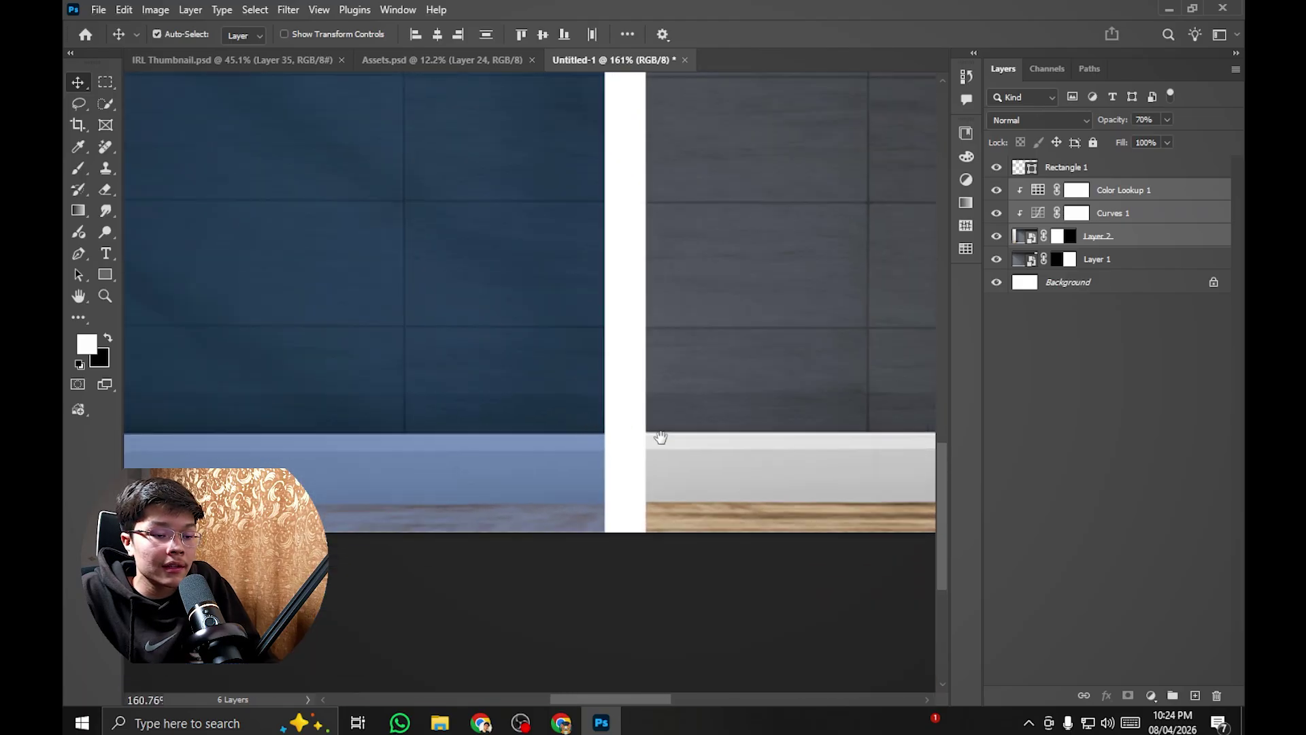
scroll(615, 411, down, 1)
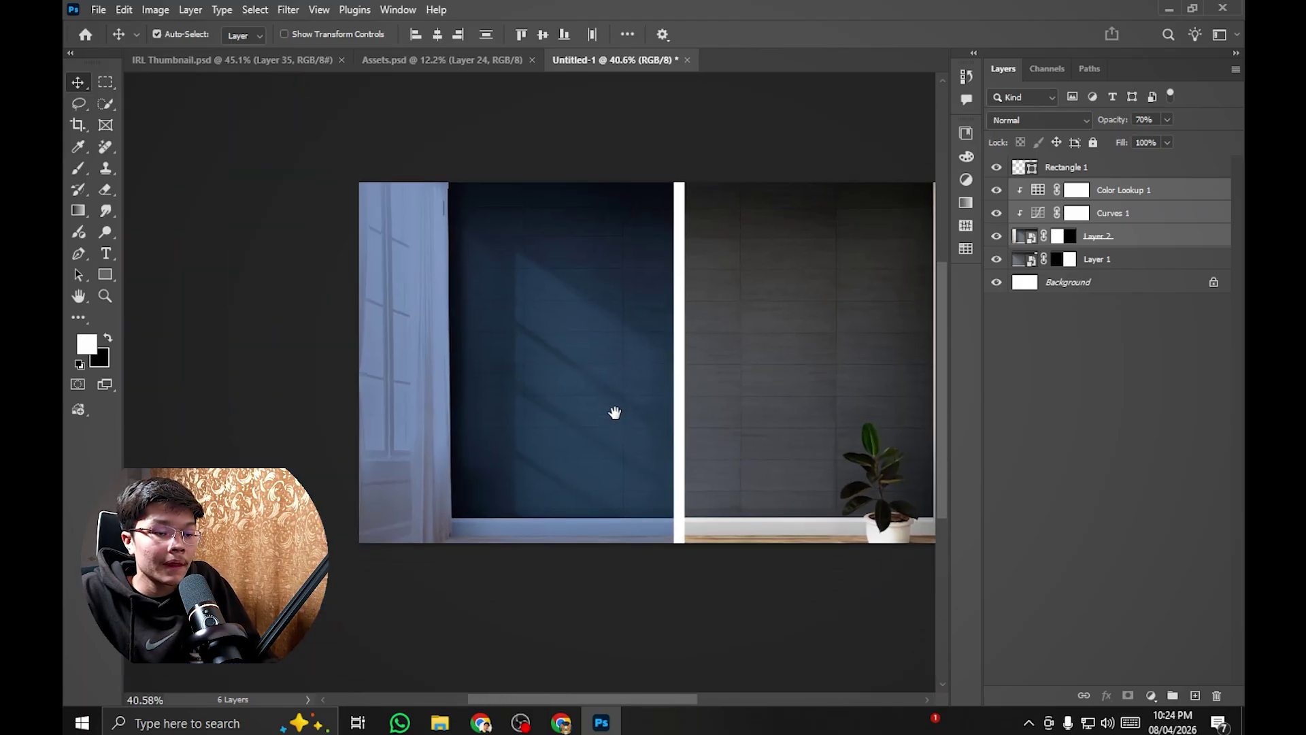
Step: Add a Brightness/Contrast adjustment above the Color Lookup layer and lower its brightness moderately
scroll(618, 422, up, 4)
scroll(627, 425, down, 2)
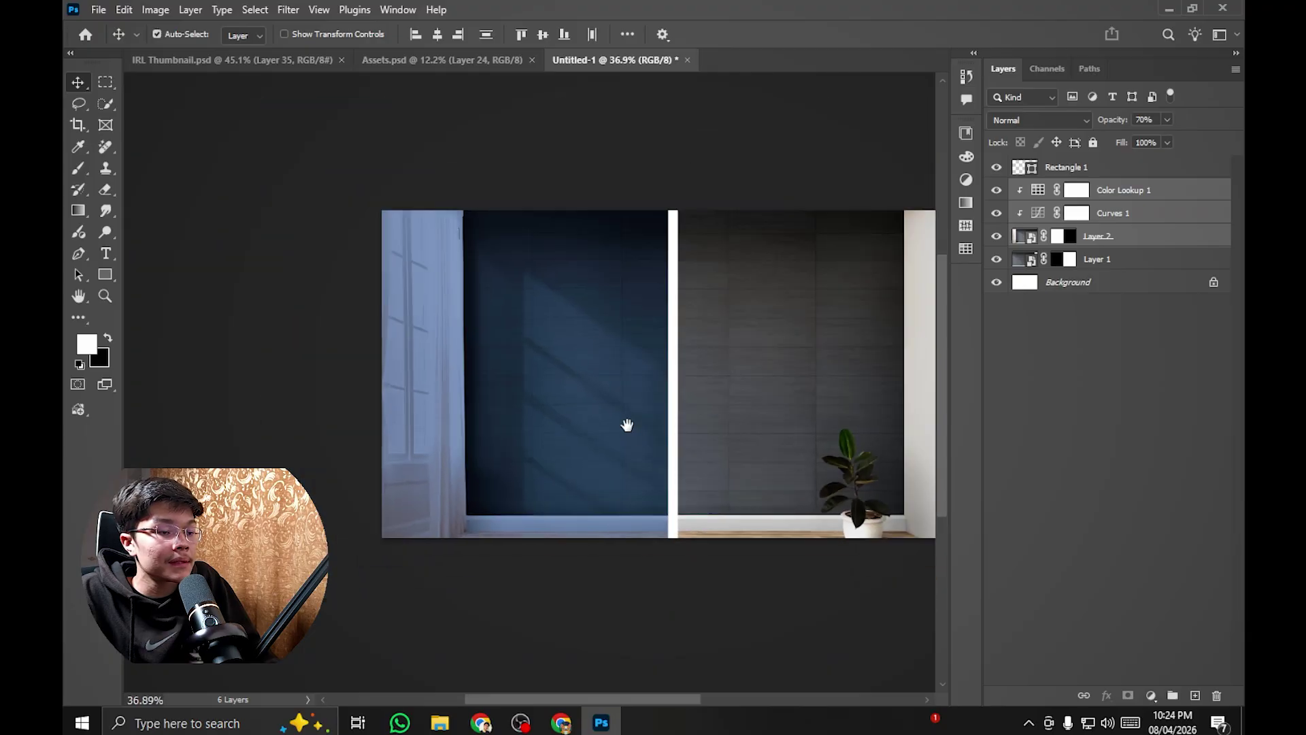
scroll(627, 426, up, 2)
click(1151, 695)
click(1160, 423)
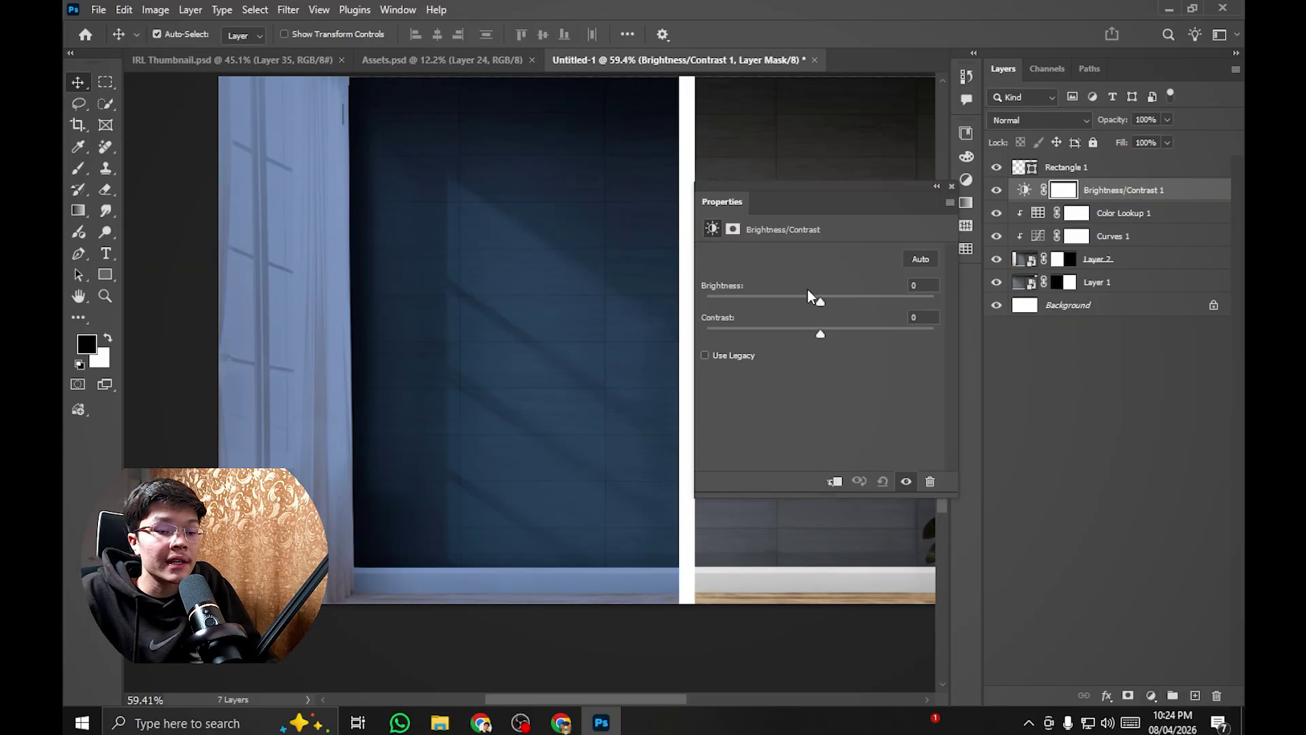
drag(820, 303, 790, 296)
click(952, 187)
Step: Check the darkening on both room halves and clip the Brightness/Contrast adjustment to the left room's layer stack
scroll(559, 315, down, 5)
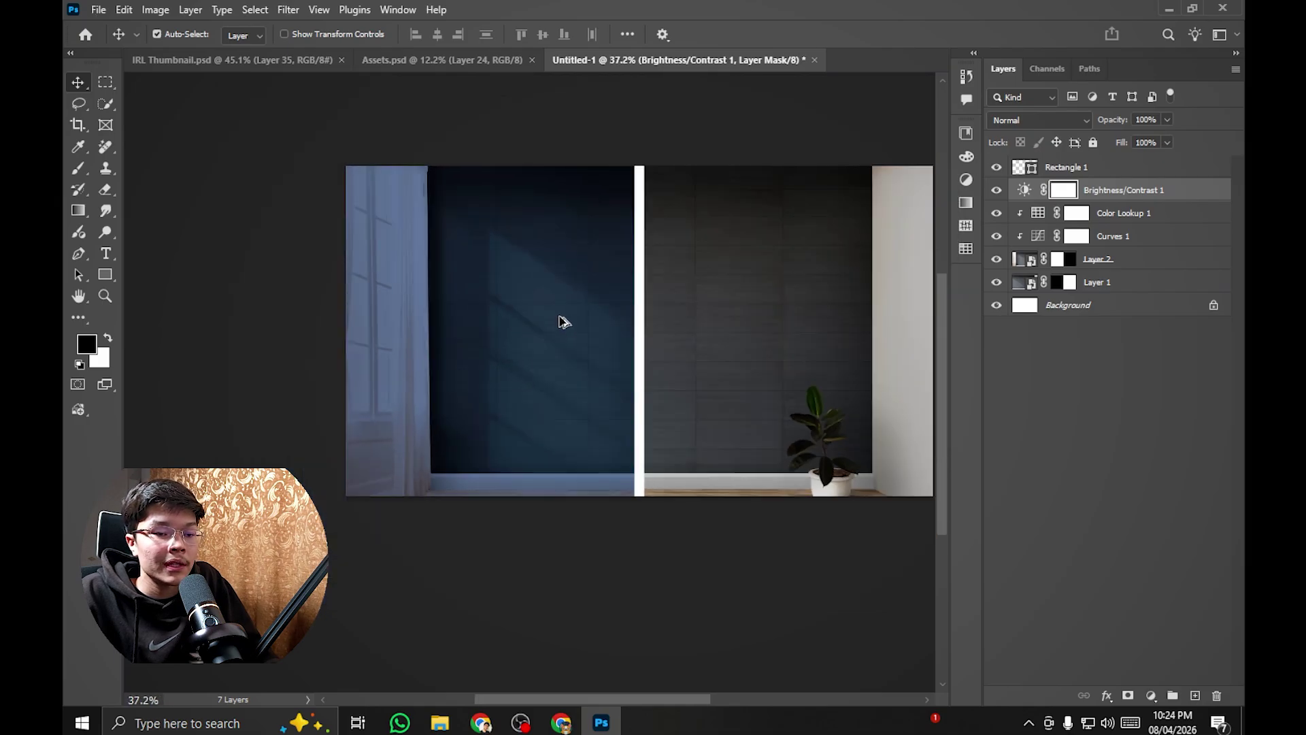
drag(559, 315, 614, 310)
scroll(573, 323, up, 4)
scroll(608, 315, down, 2)
scroll(585, 322, up, 2)
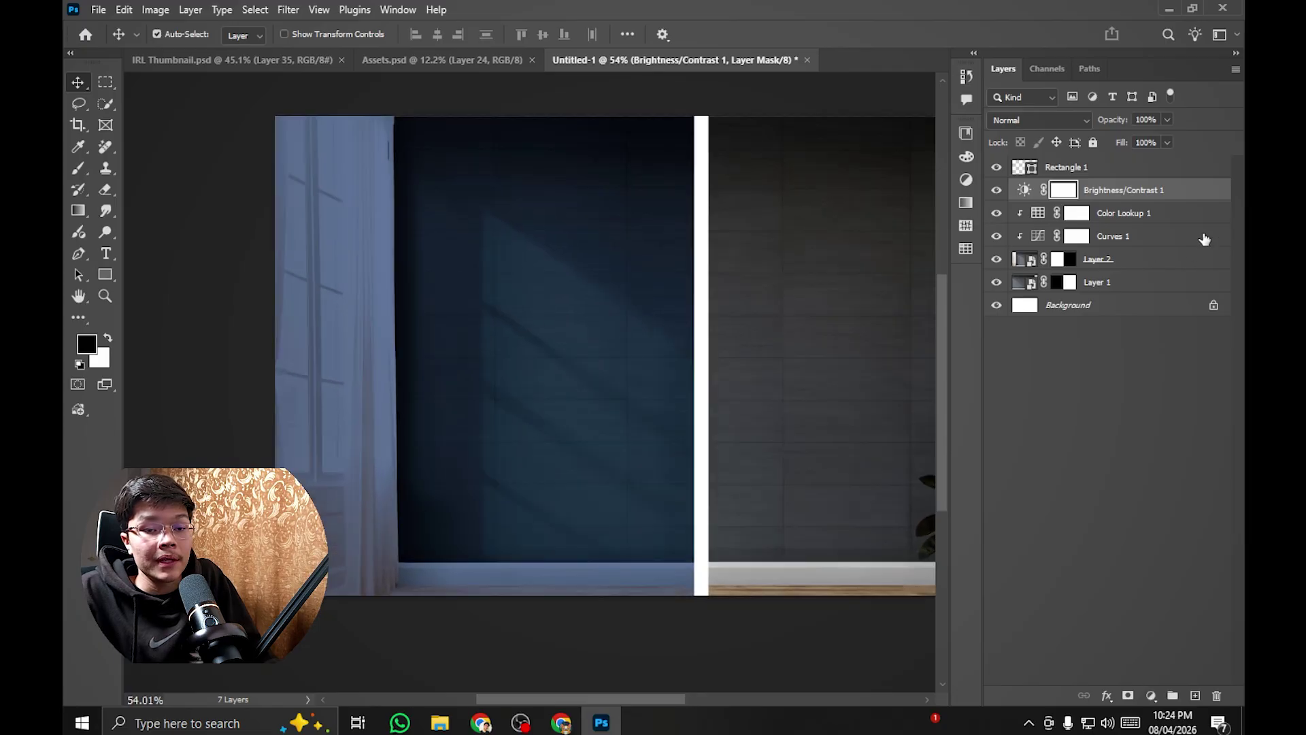
alt+click(1111, 199)
drag(668, 310, 700, 312)
scroll(700, 312, down, 3)
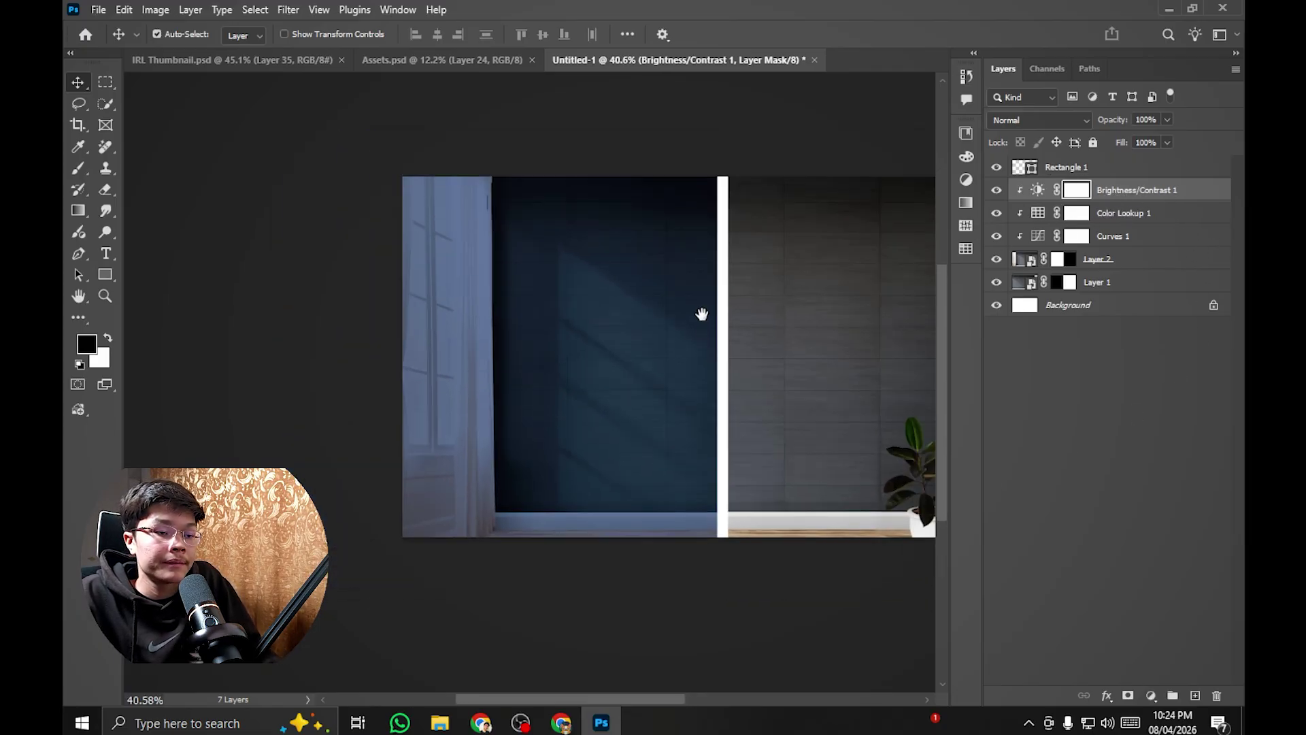
Step: Add an Exposure adjustment with exposure about -2.38, offset -0.0018 and gamma correction 0.91 above the Brightness/Contrast layer
scroll(710, 319, up, 2)
scroll(715, 320, up, 1)
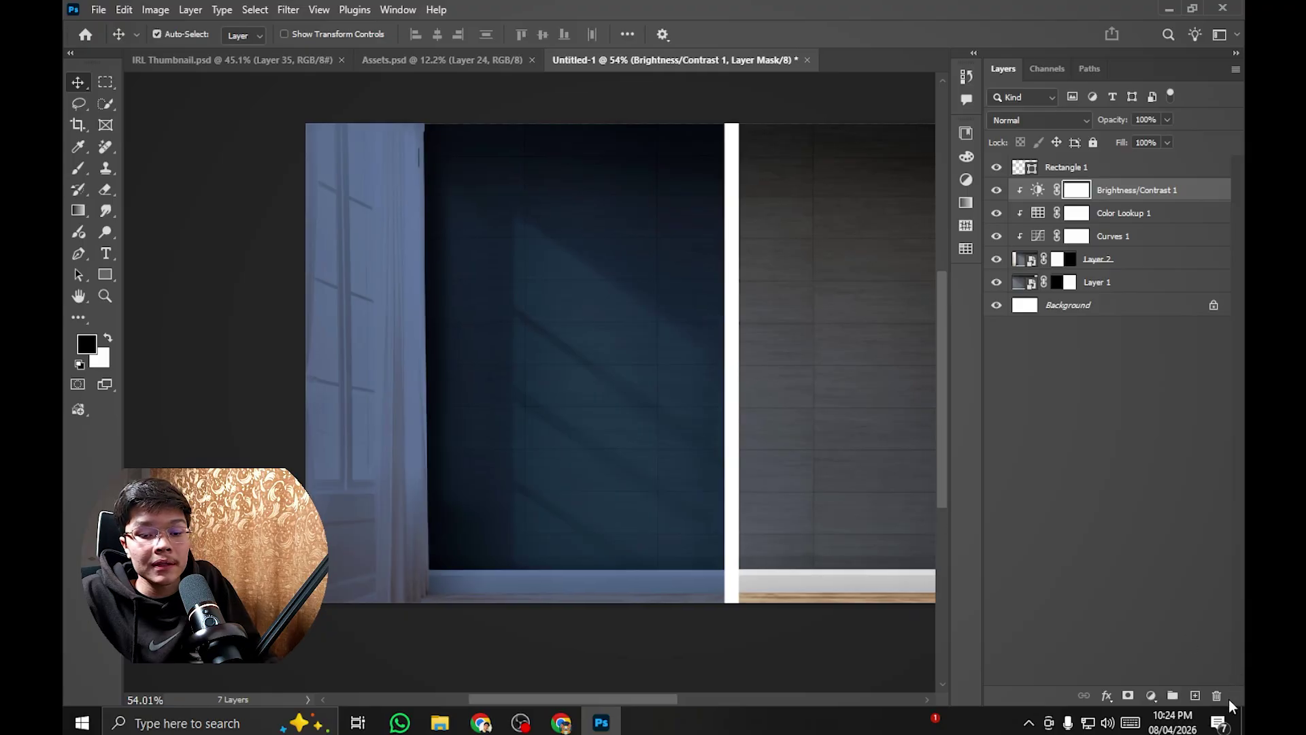
click(1152, 695)
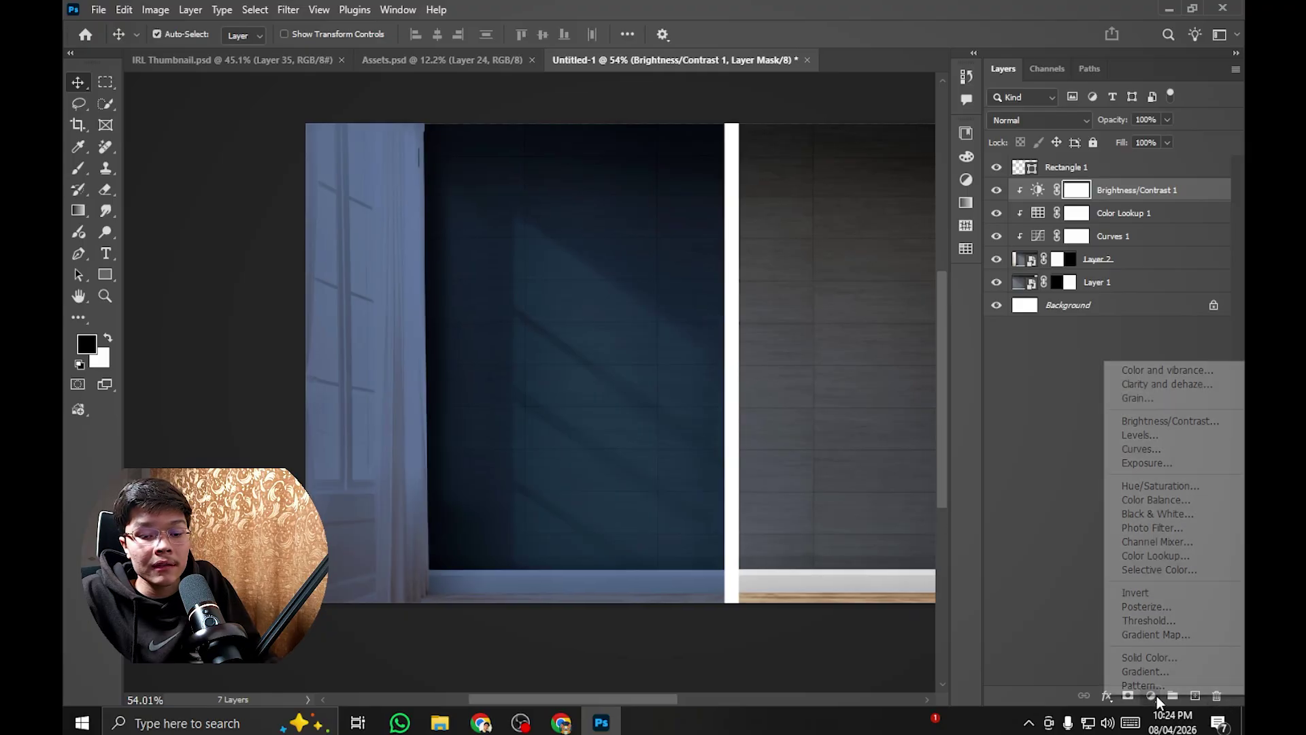
click(1167, 465)
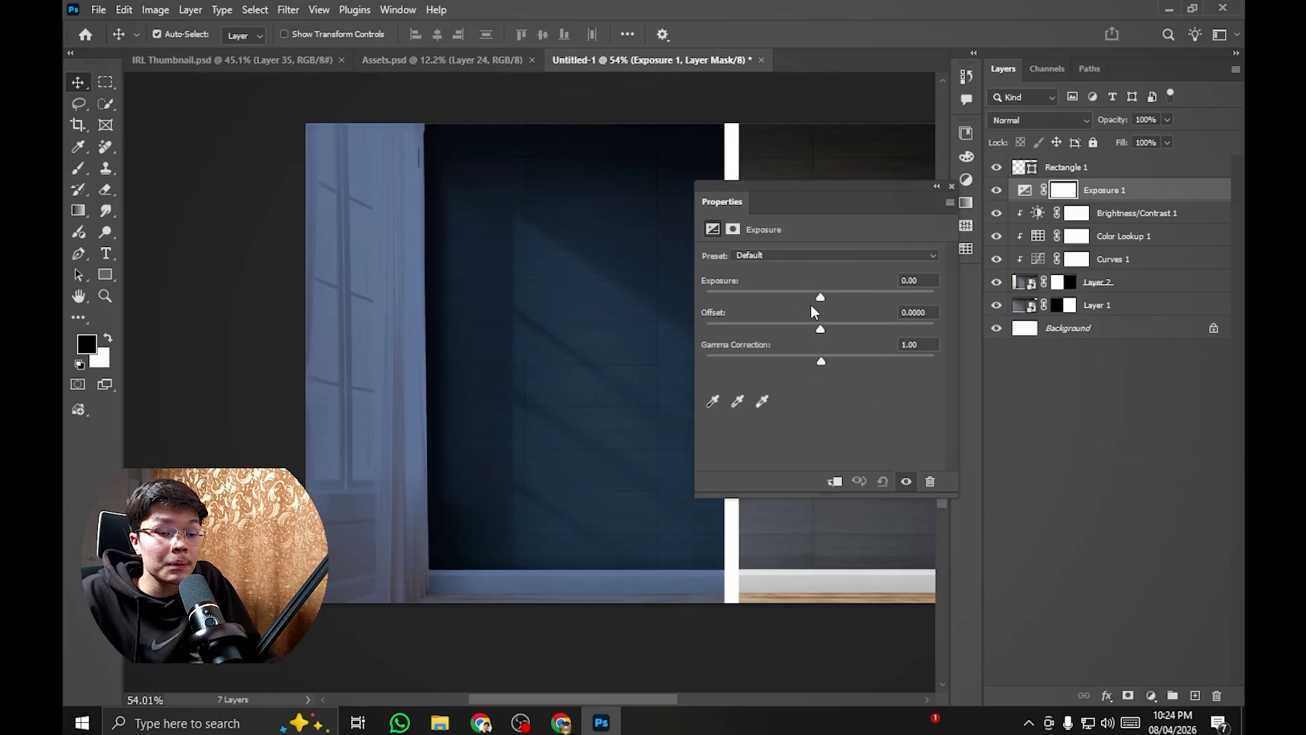
drag(820, 296, 820, 330)
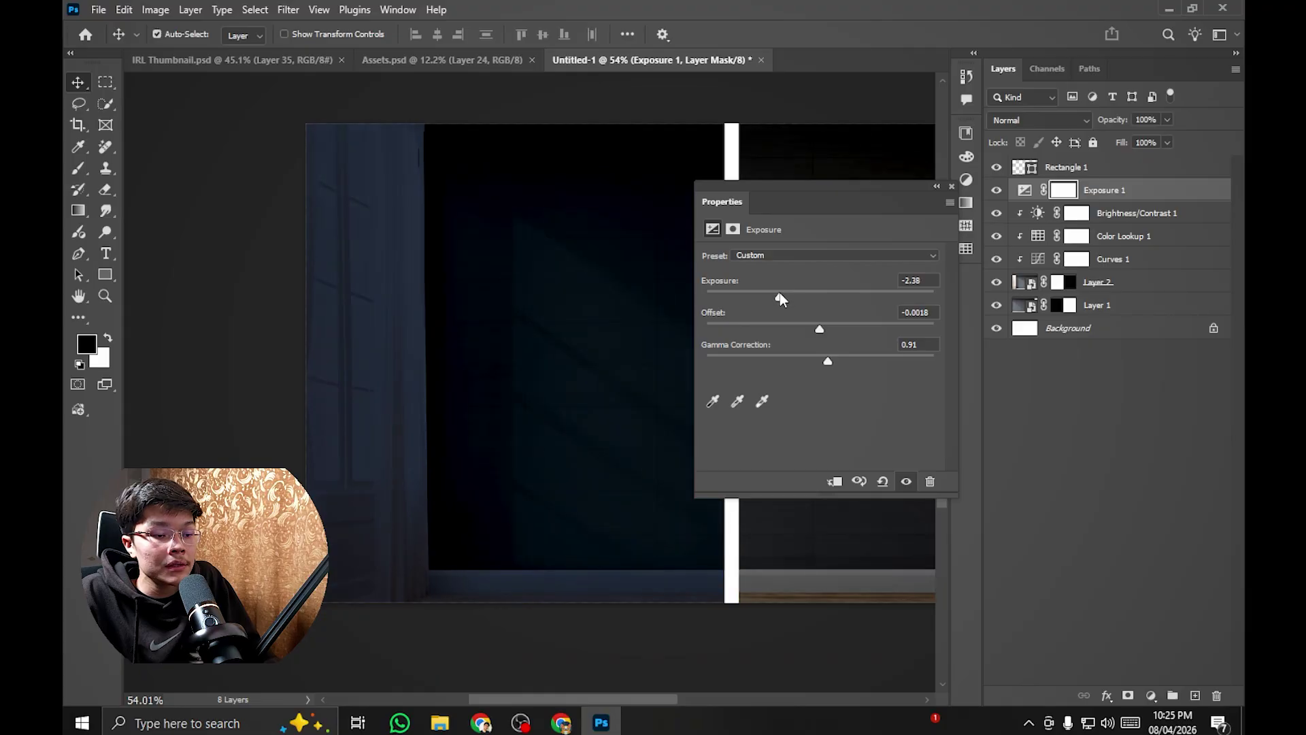
click(951, 186)
Step: Invert the Exposure adjustment's mask to black and clip the adjustment to the left room's layer stack
drag(673, 298, 625, 312)
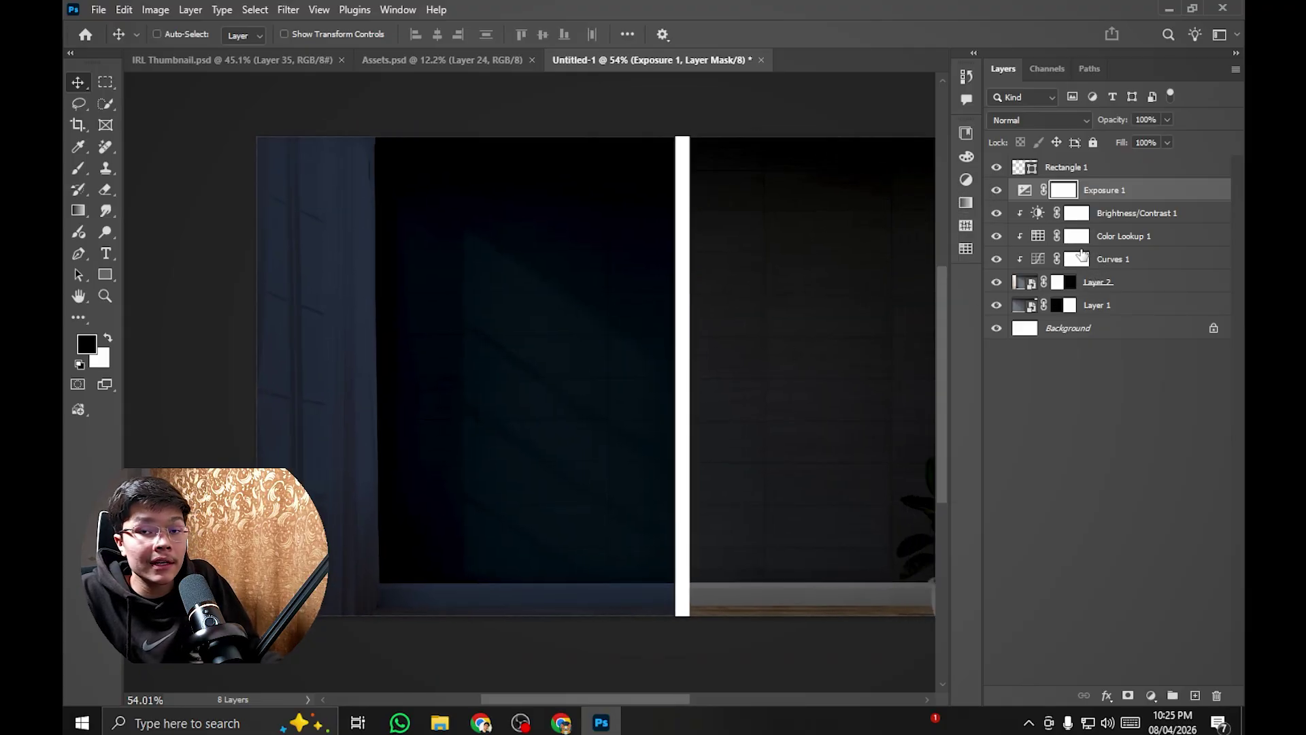
key(ctrl+i)
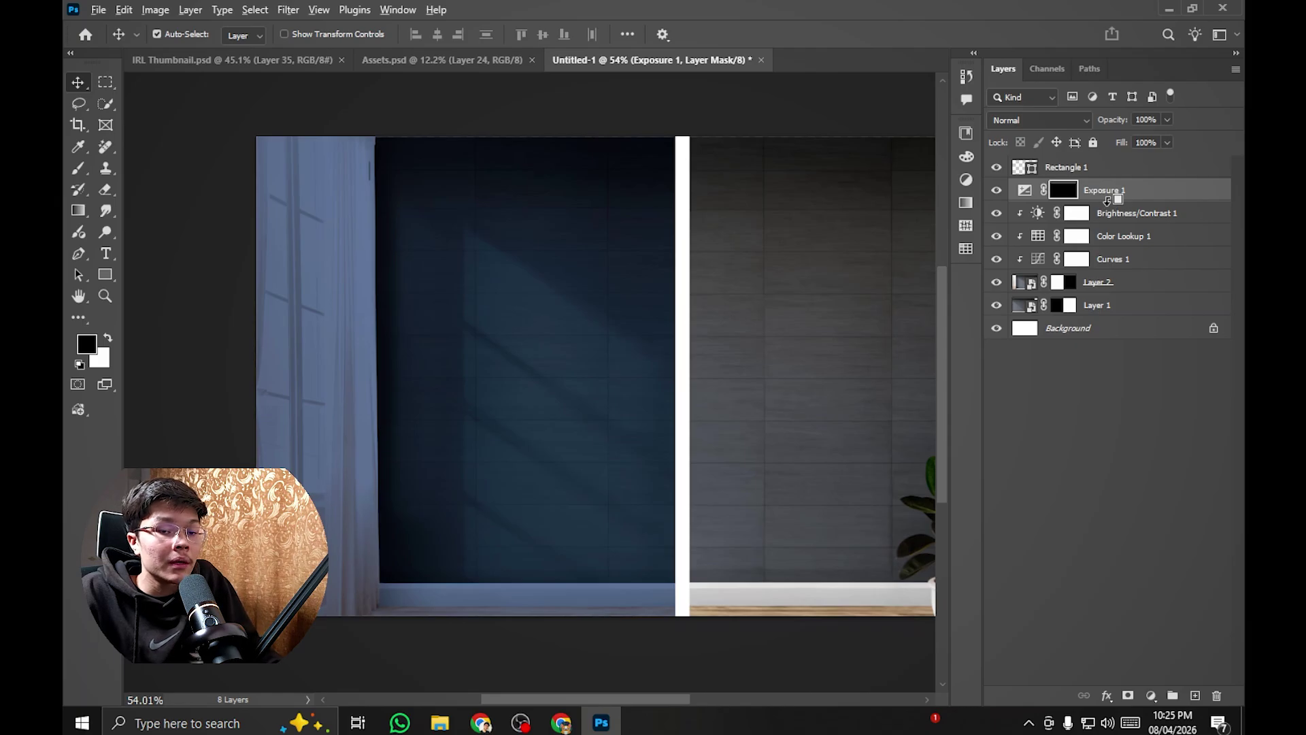
alt+click(1107, 200)
scroll(638, 292, down, 3)
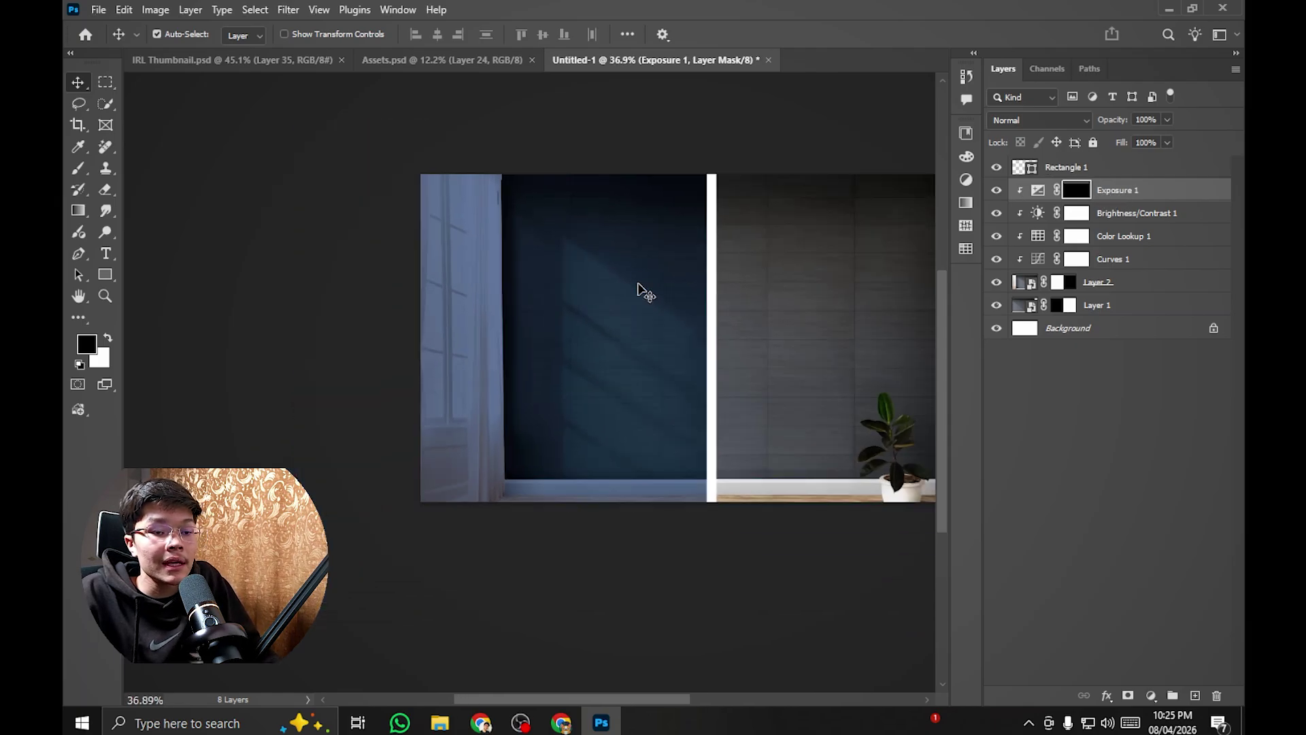
drag(638, 294, 647, 305)
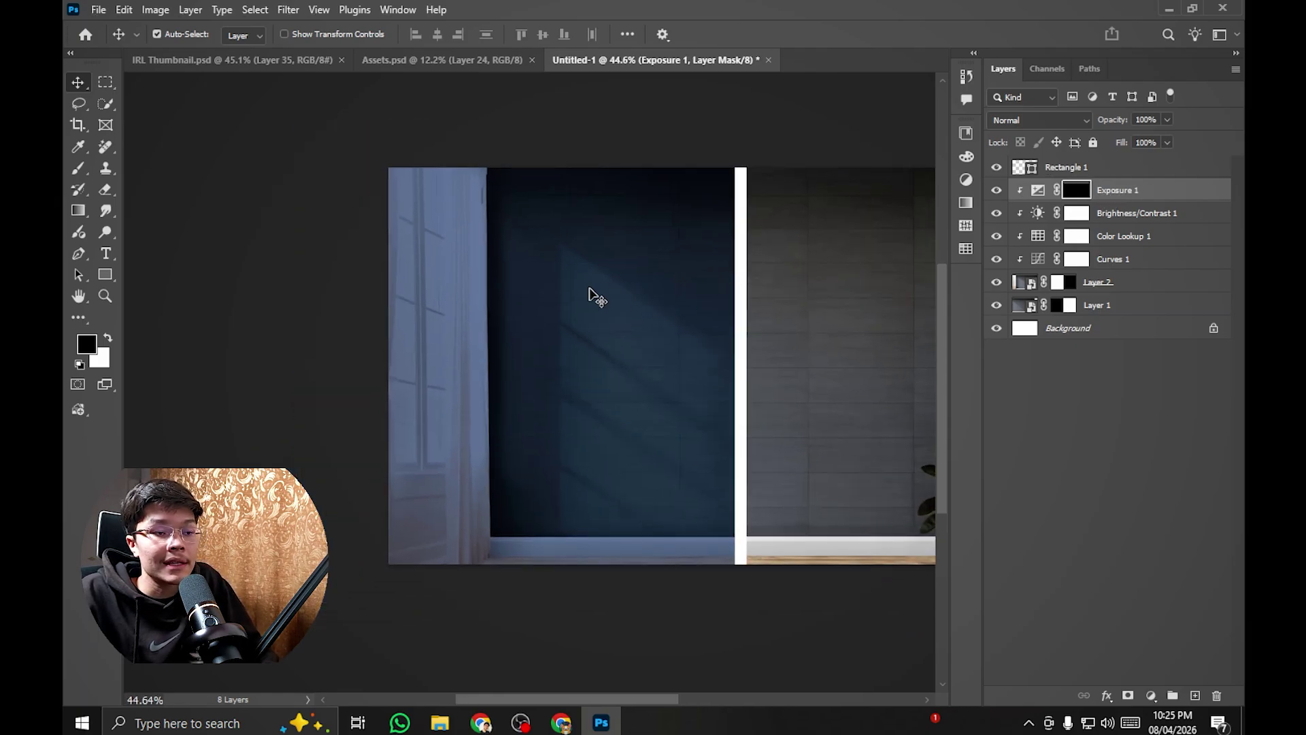
Step: Make the white divider layer at the top of the stack the active layer
scroll(570, 301, up, 1)
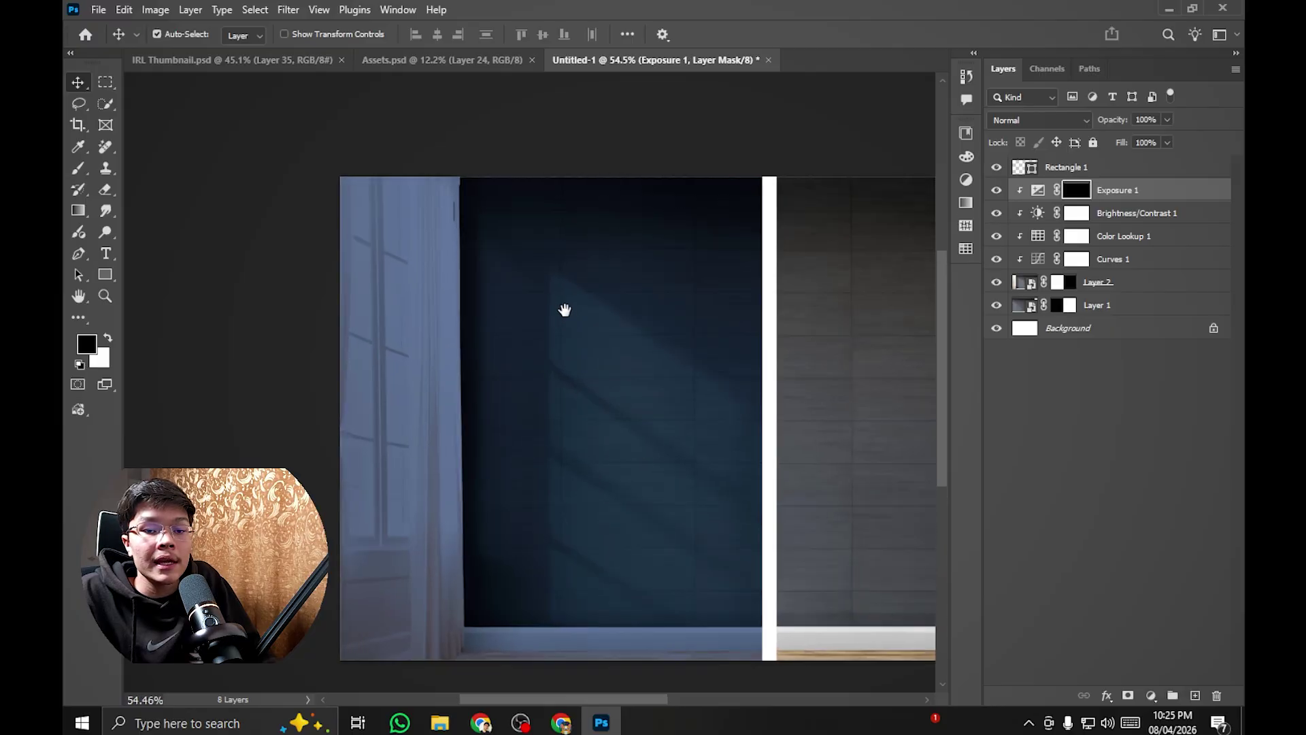
scroll(564, 308, down, 1)
scroll(564, 303, up, 1)
click(1128, 175)
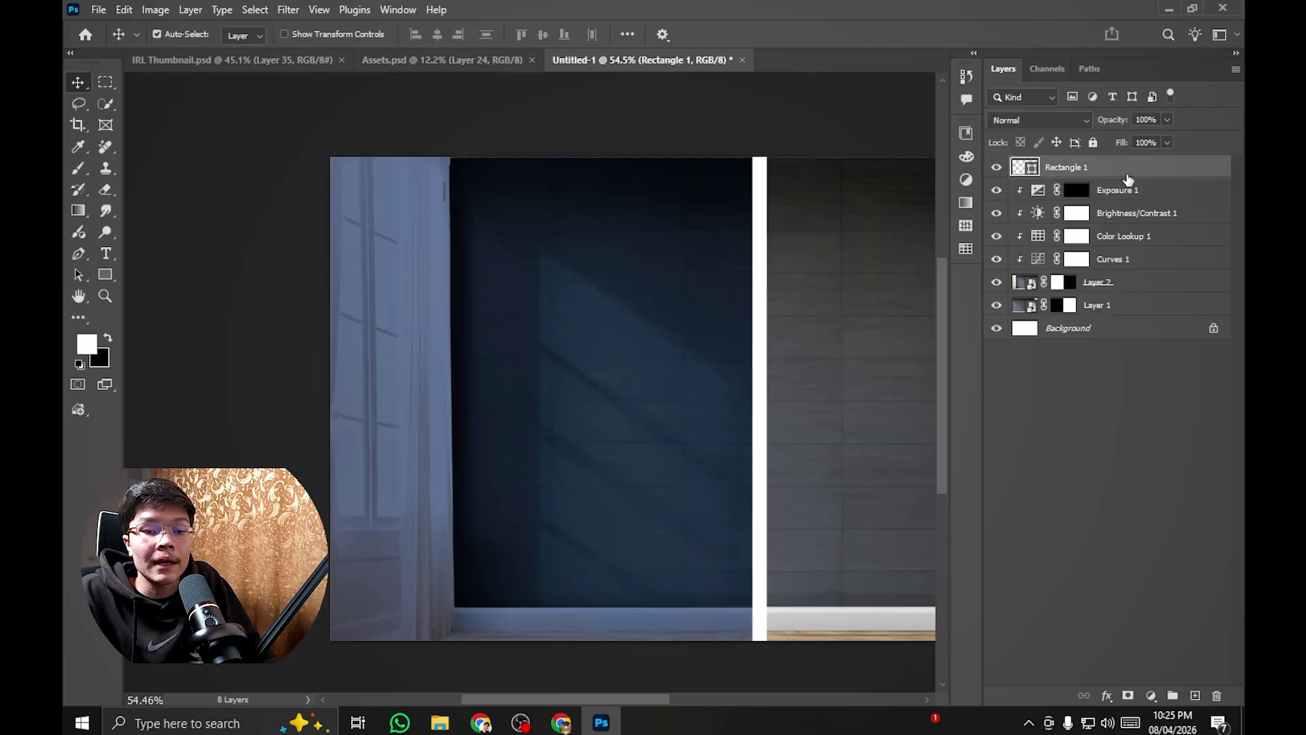
Step: Examine how the bed, side table, lamp and posters are arranged in the IRL Thumbnail.psd reference
click(313, 61)
scroll(489, 275, up, 4)
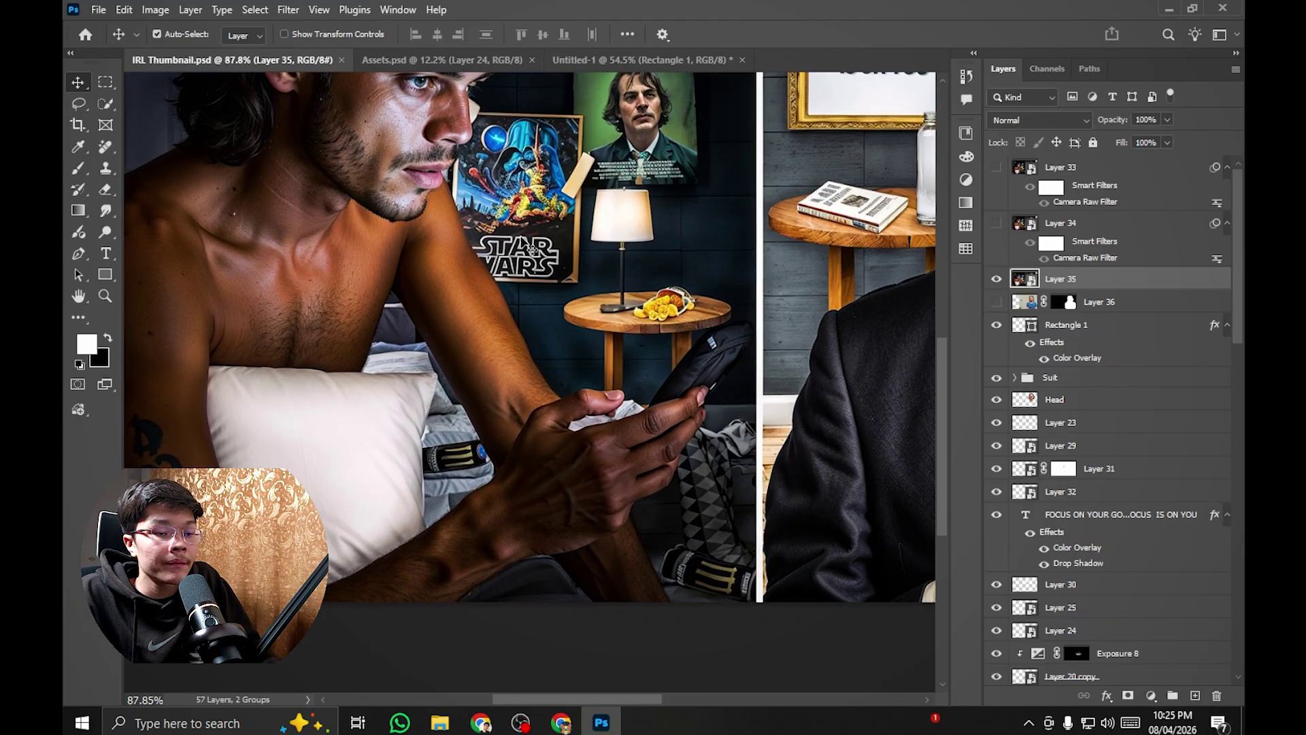
drag(595, 207, 586, 324)
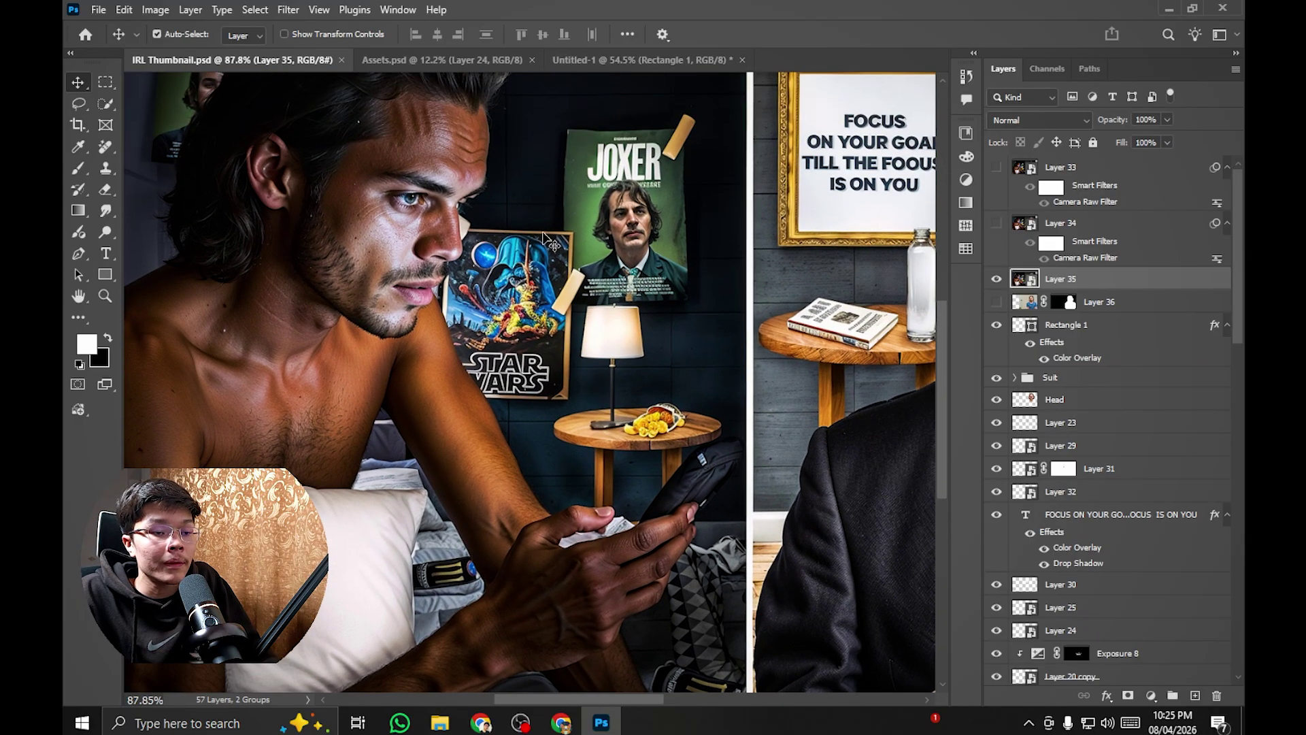
scroll(548, 239, down, 2)
scroll(590, 285, up, 3)
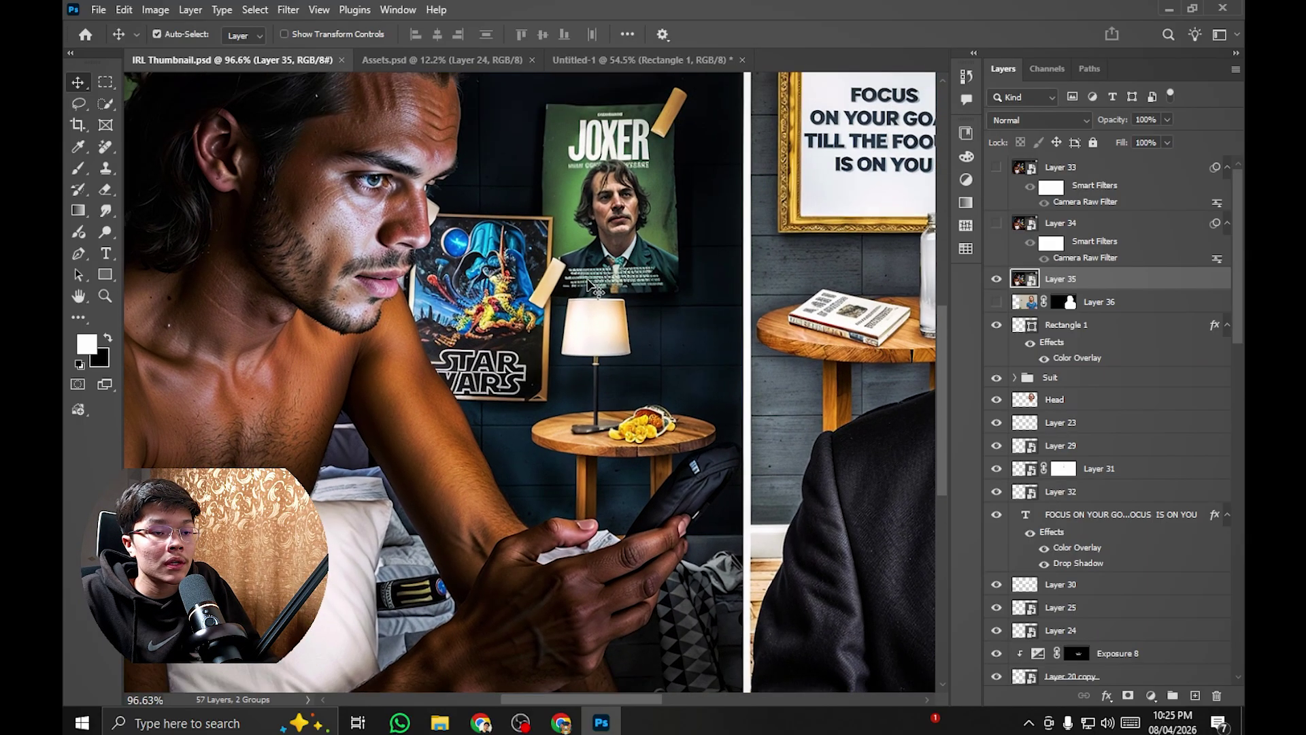
scroll(476, 352, down, 3)
scroll(544, 313, up, 2)
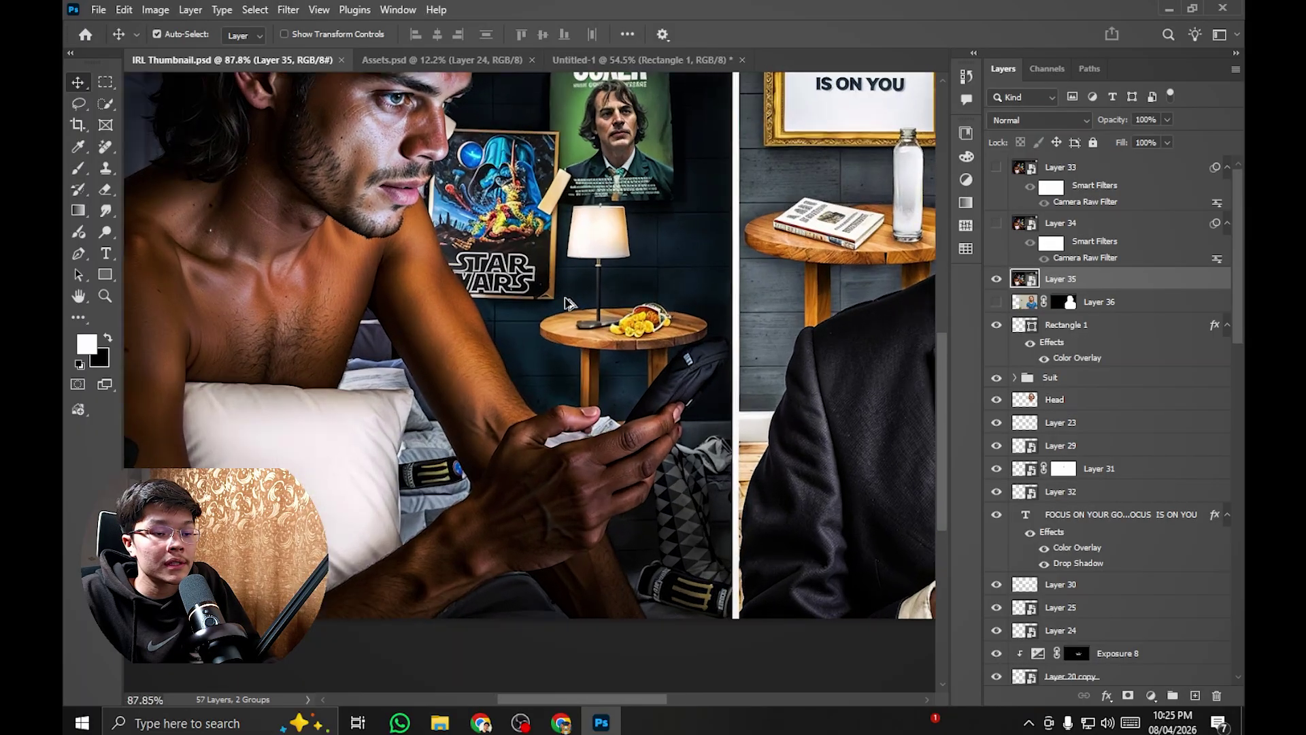
scroll(567, 293, down, 2)
drag(568, 294, 566, 371)
scroll(604, 362, up, 1)
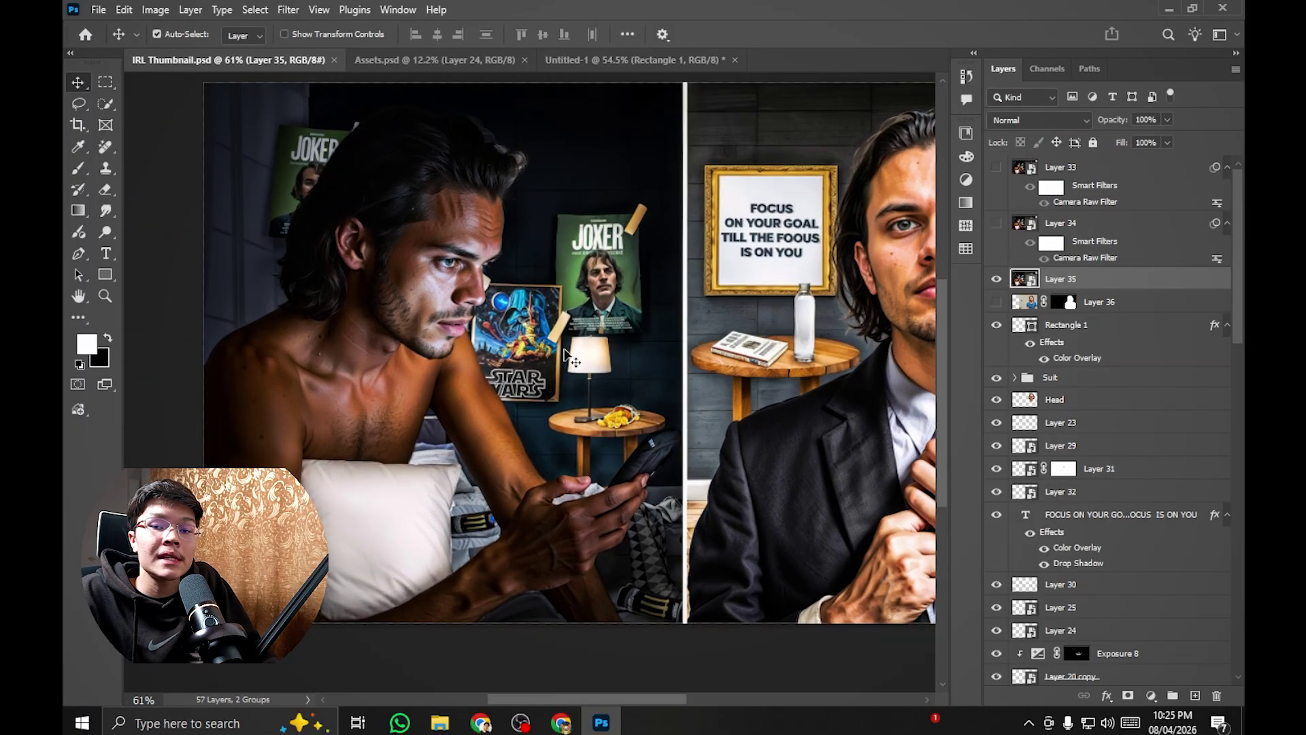
scroll(603, 361, down, 2)
scroll(592, 347, up, 1)
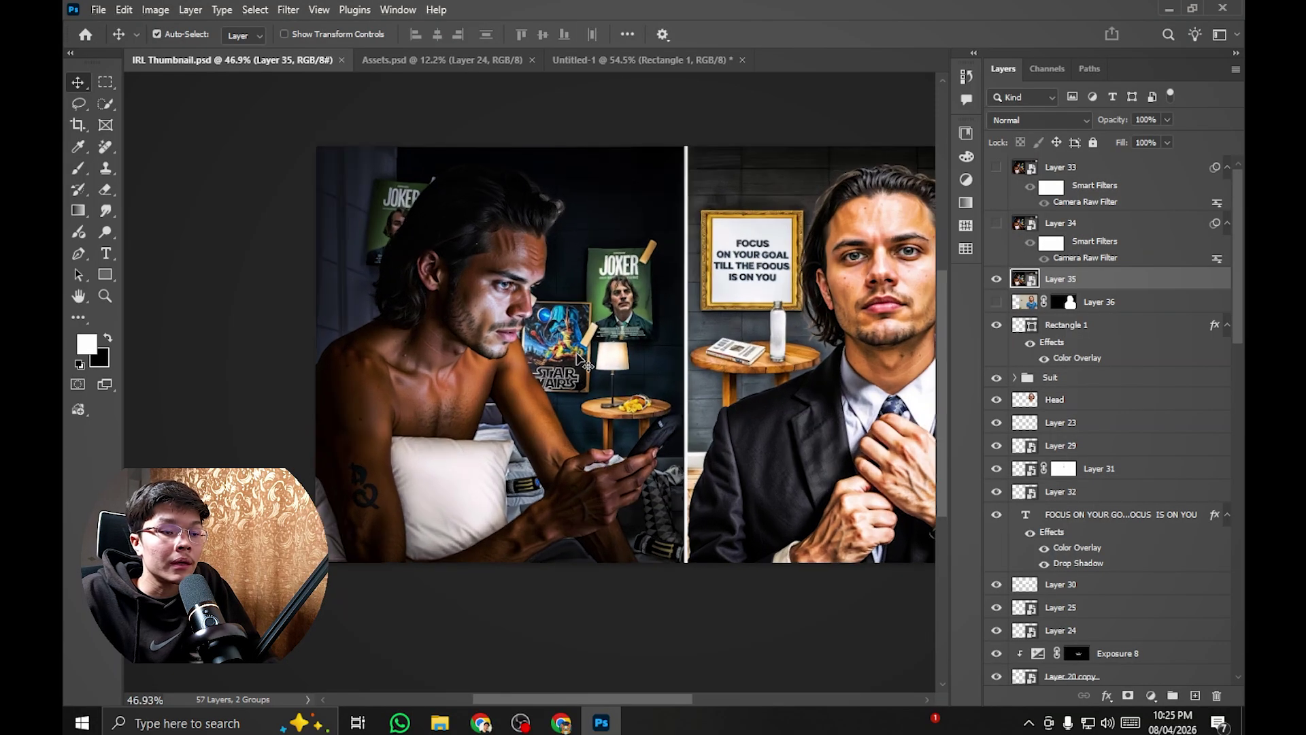
scroll(593, 370, down, 2)
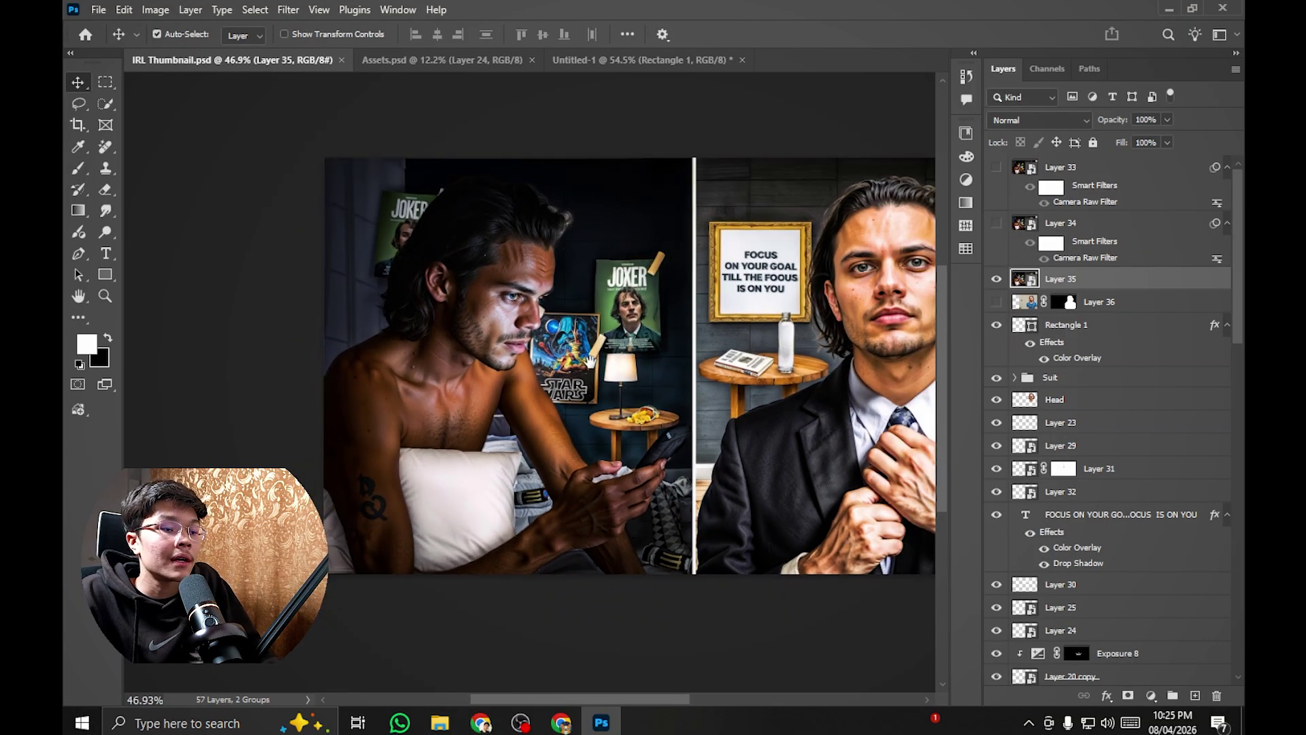
scroll(629, 331, up, 5)
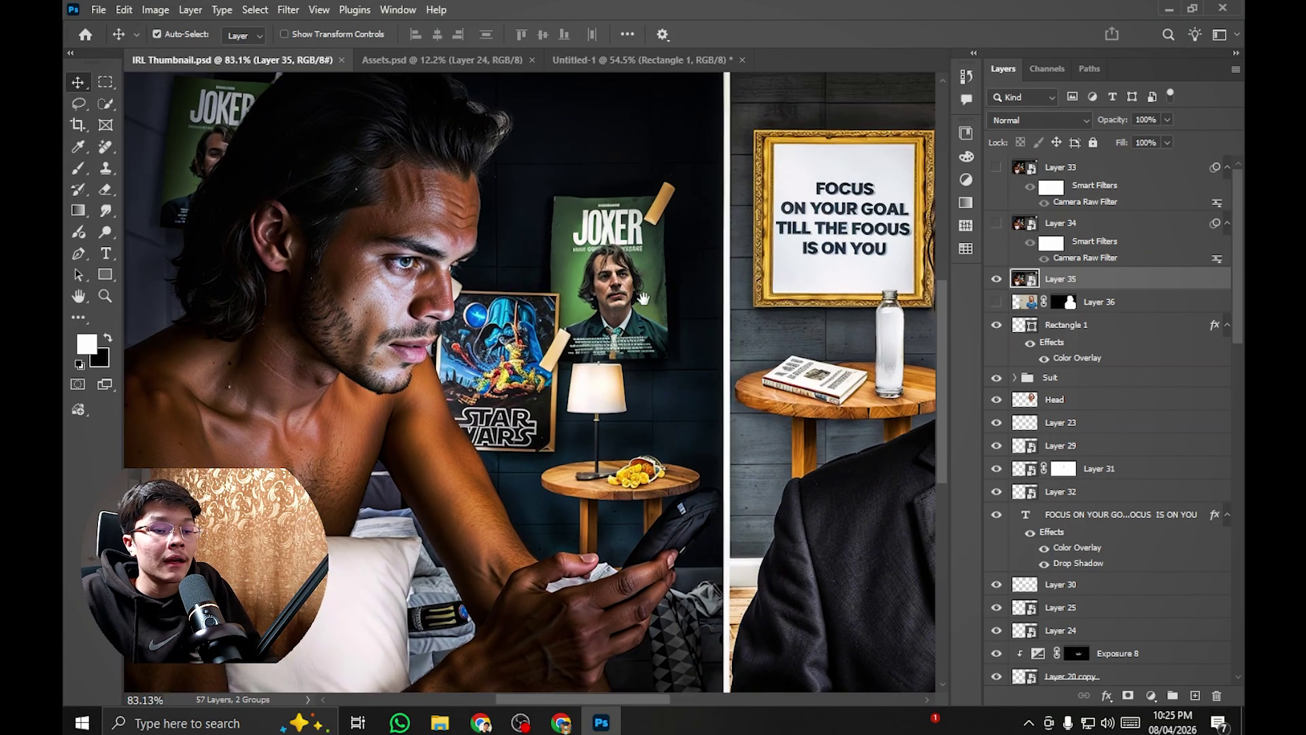
scroll(640, 205, right, 1)
Step: Copy the bed cutout from Assets.psd into the Untitled-1 thumbnail document, above the white divider
click(627, 63)
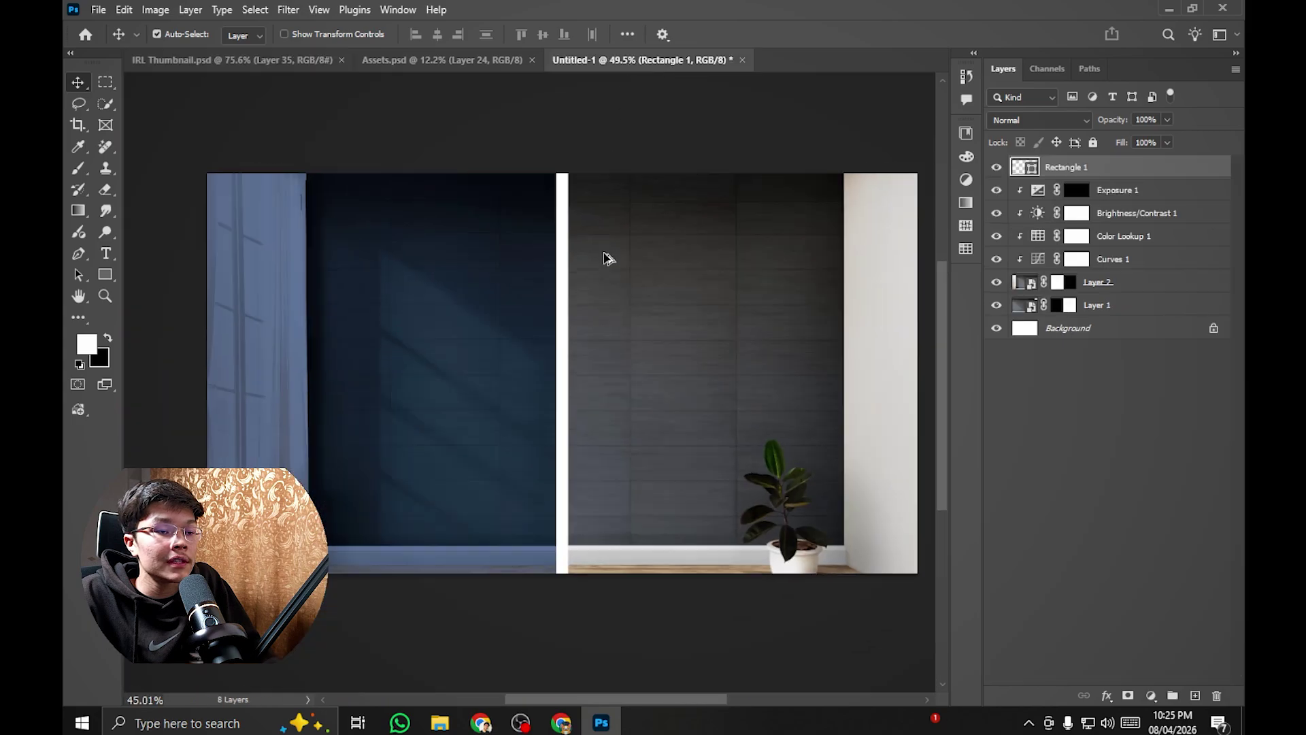
scroll(607, 257, down, 2)
click(439, 64)
scroll(487, 387, up, 1)
scroll(486, 388, up, 2)
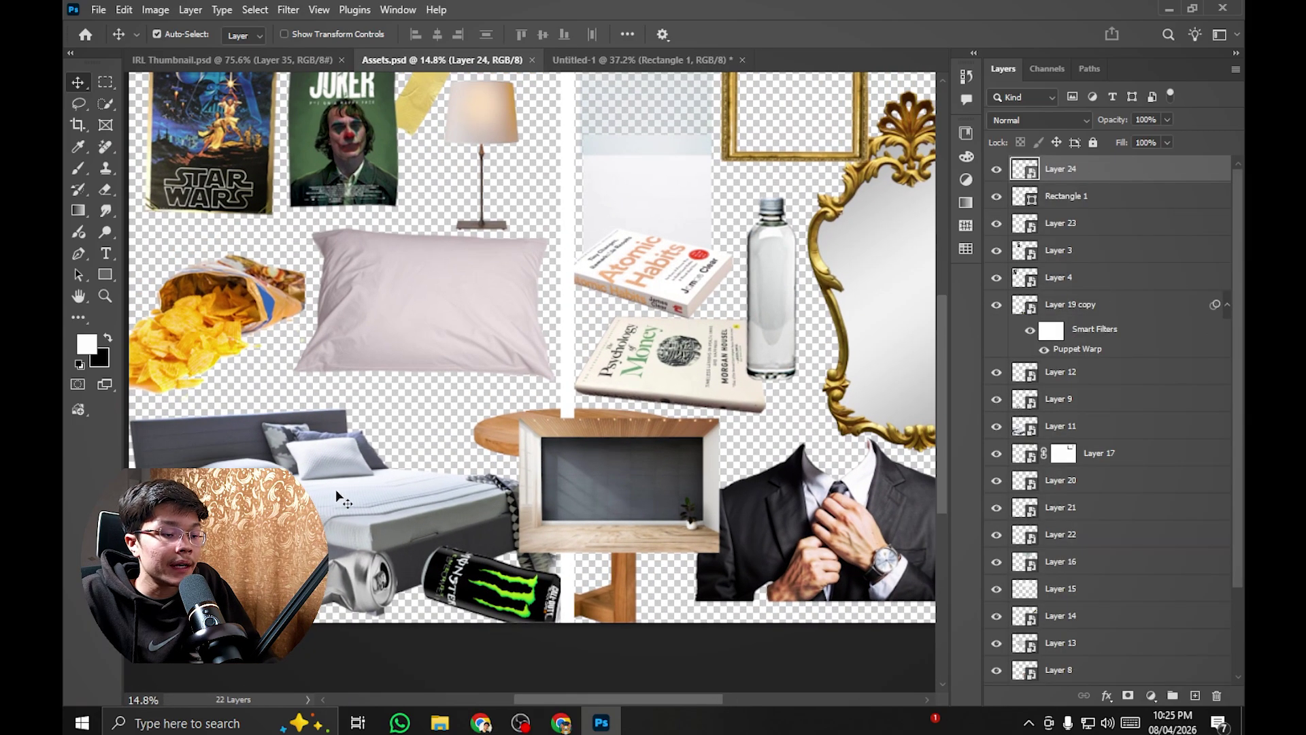
drag(336, 488, 592, 309)
Step: Scale the bed down to the width of the left room and place it along the lower edge
key(ctrl+t)
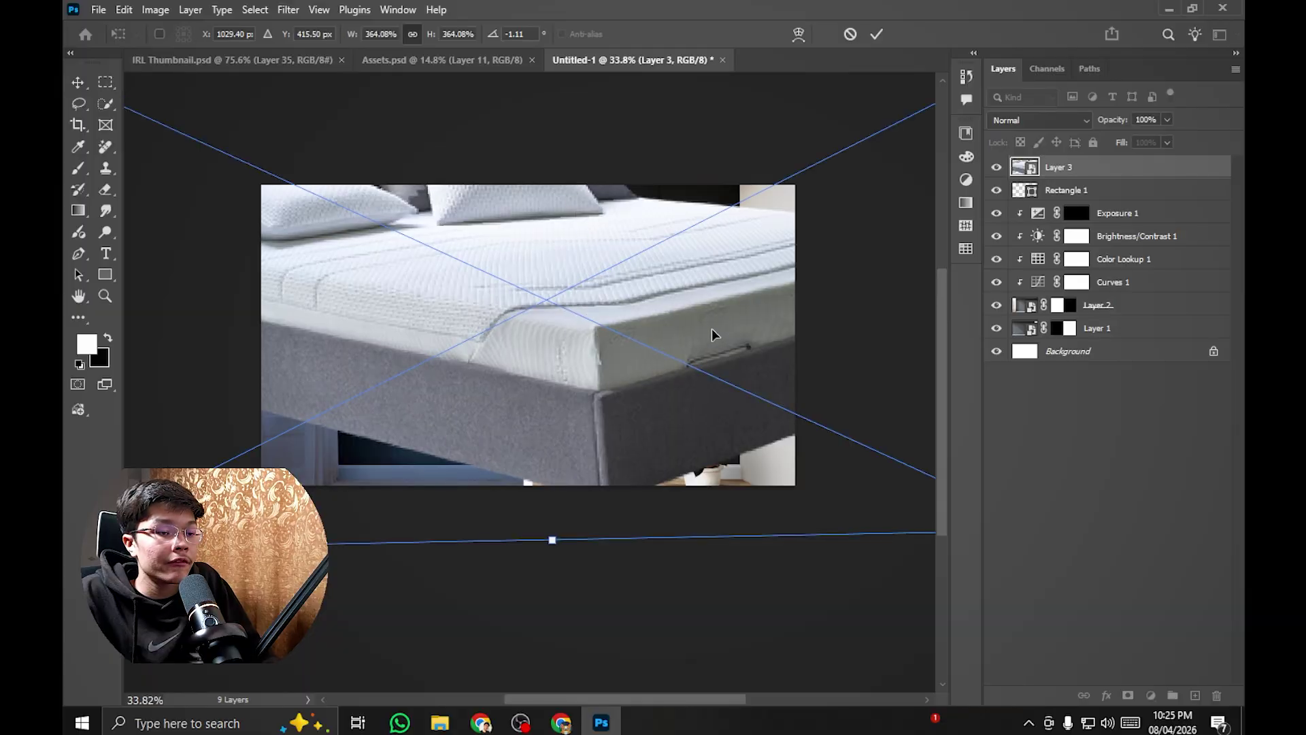
drag(552, 539, 391, 512)
alt+scroll(551, 390, up, 1)
scroll(551, 391, left, 2)
alt+scroll(453, 487, up, 1)
drag(412, 434, 419, 458)
key(Return)
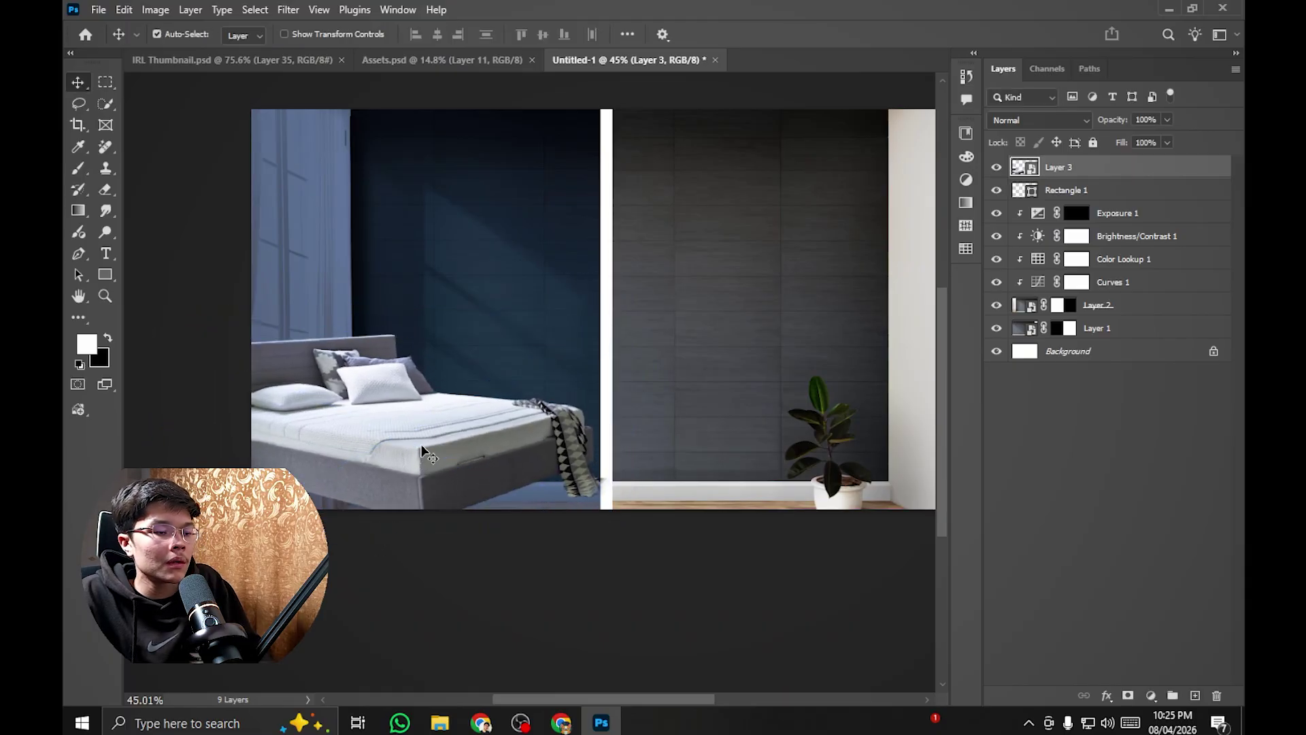
Step: Reposition the bed higher in the left room so its front leg is inside the canvas
scroll(431, 438, up, 3)
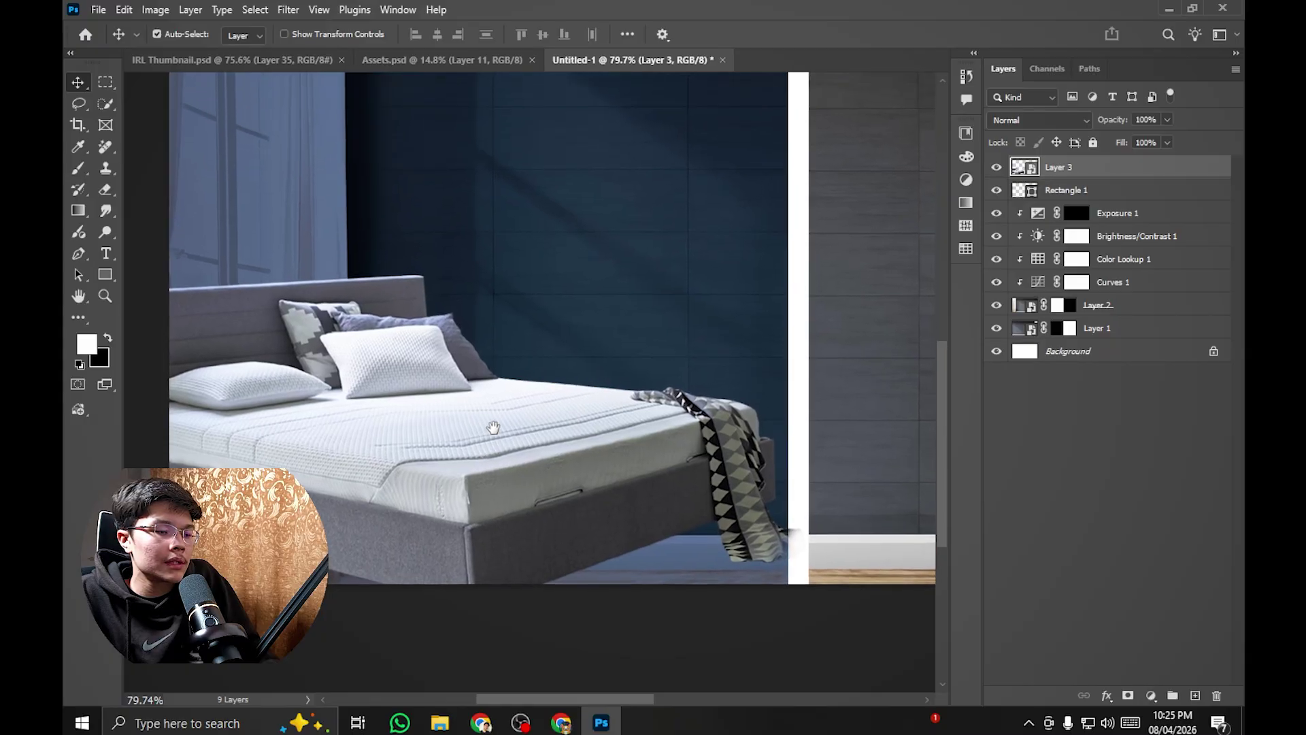
drag(493, 427, 501, 451)
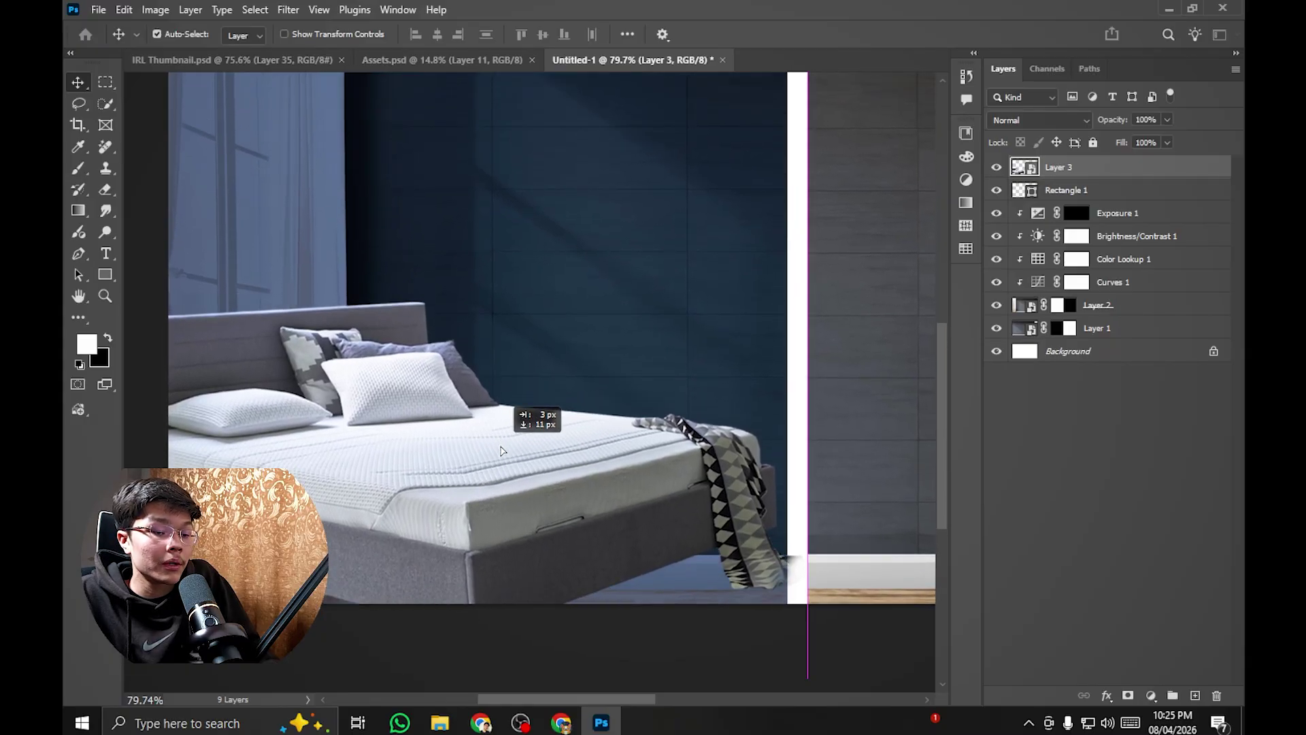
scroll(502, 444, down, 3)
scroll(544, 348, up, 1)
scroll(545, 349, down, 1)
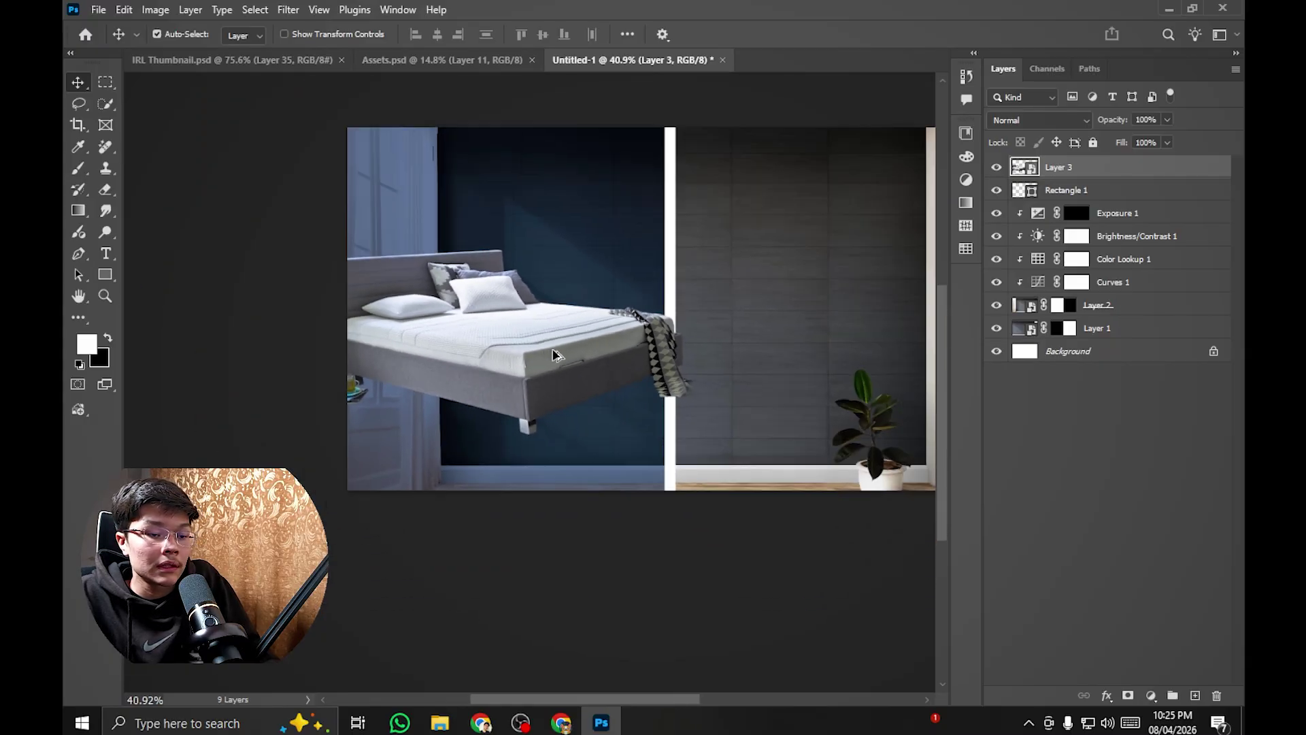
Step: Shift the left room photo upward together with its clipped adjustments to bring its floor into frame, and raise the bed
scroll(552, 353, up, 2)
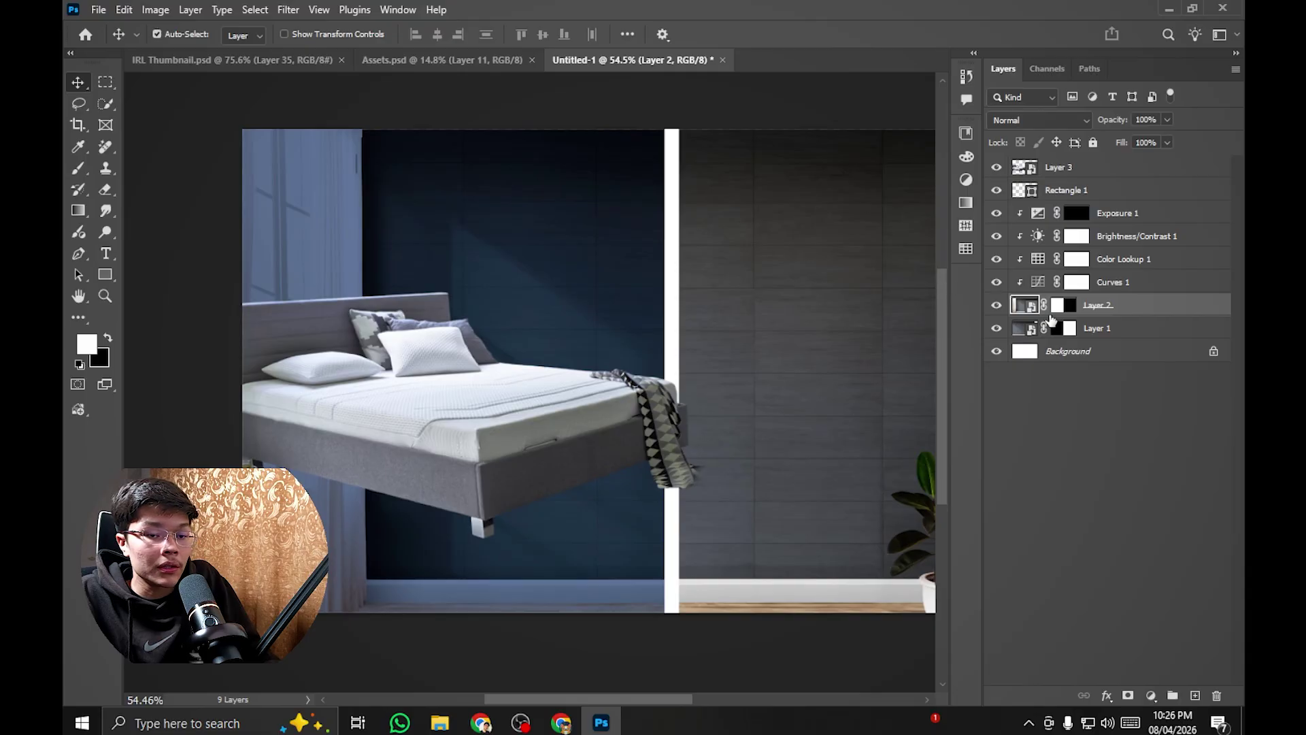
shift+click(1136, 219)
drag(552, 228, 552, 191)
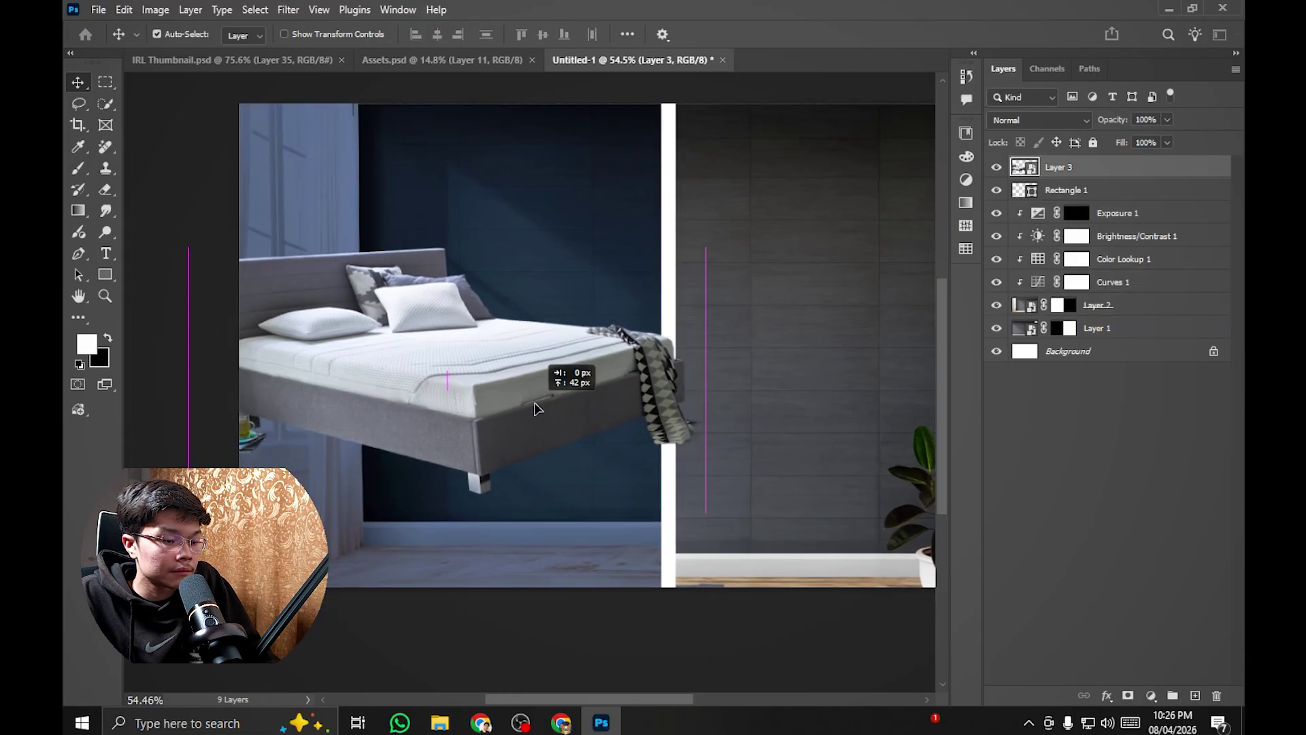
drag(548, 183, 548, 178)
Step: Select the left room photo with all its adjustment layers and move them up another 52 px
click(1116, 213)
key(x)
shift+click(1112, 307)
key(x)
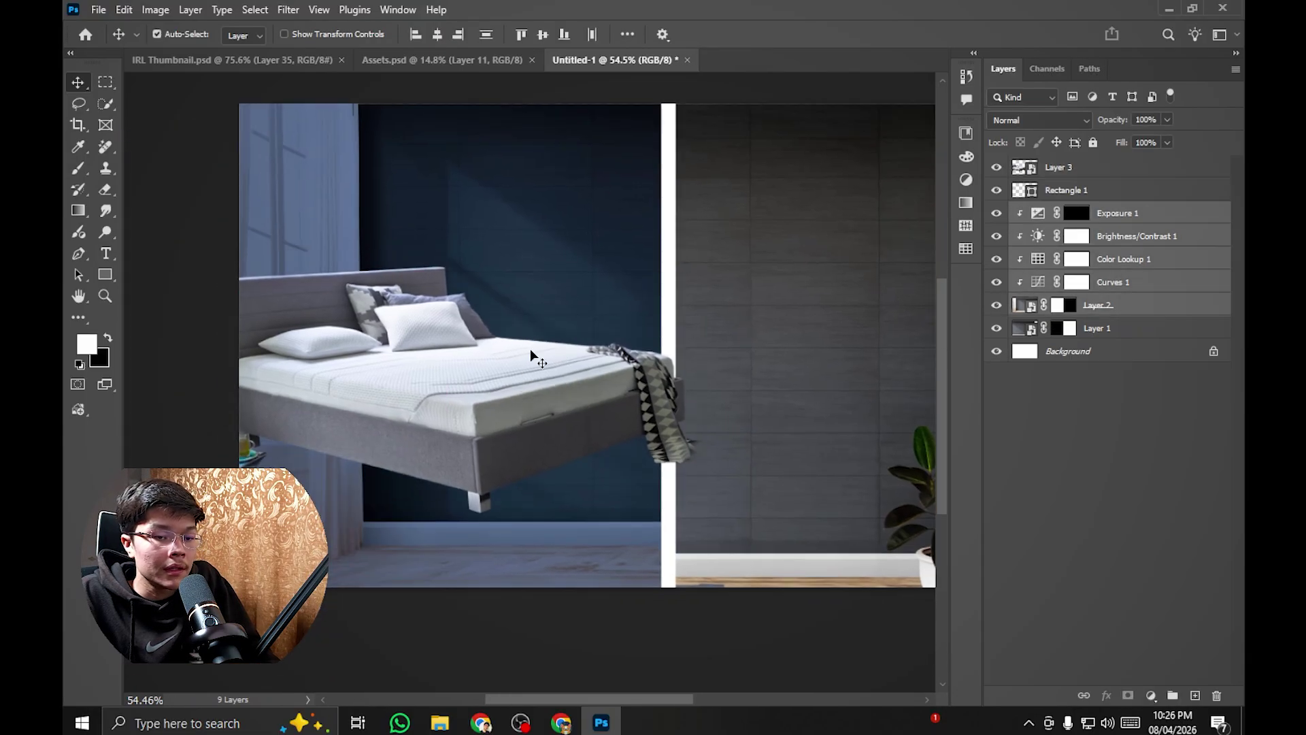
drag(546, 259, 547, 240)
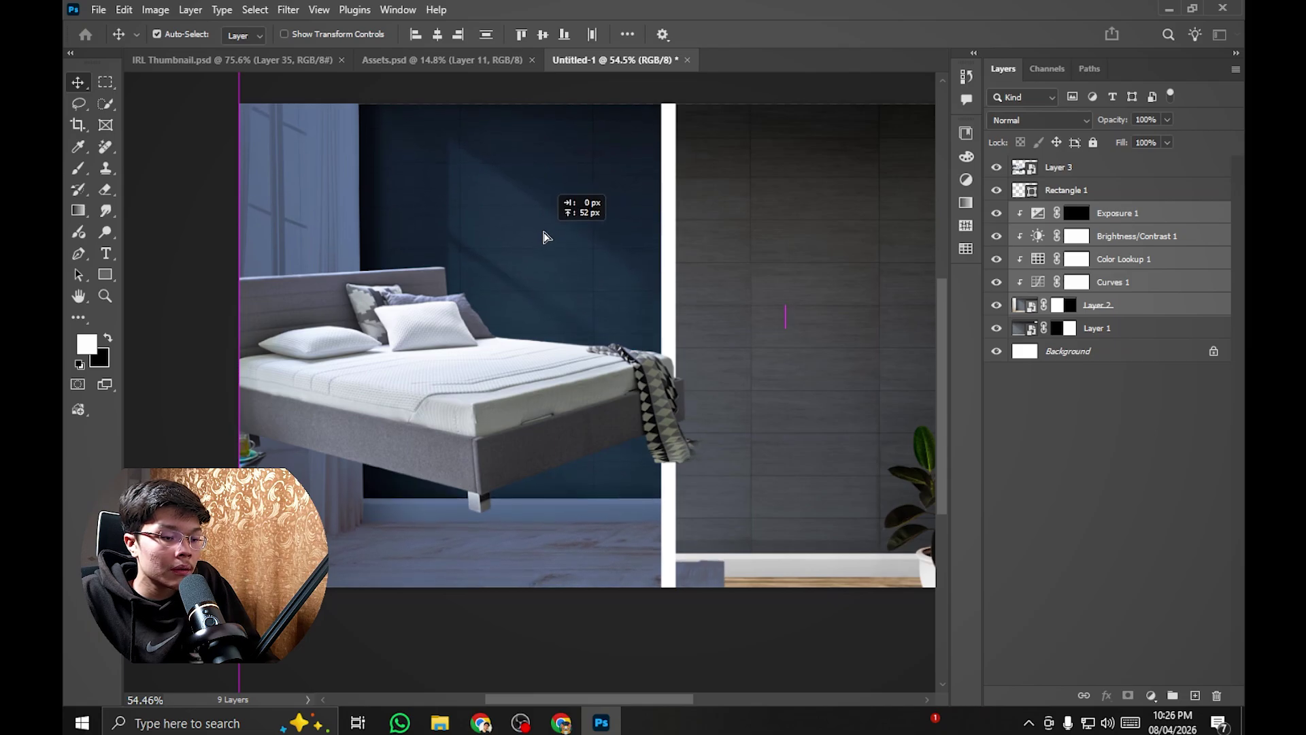
Step: Move the right room photo up until its baseboard lines up with the left room's baseboard
scroll(664, 320, up, 2)
click(687, 349)
scroll(484, 517, up, 5)
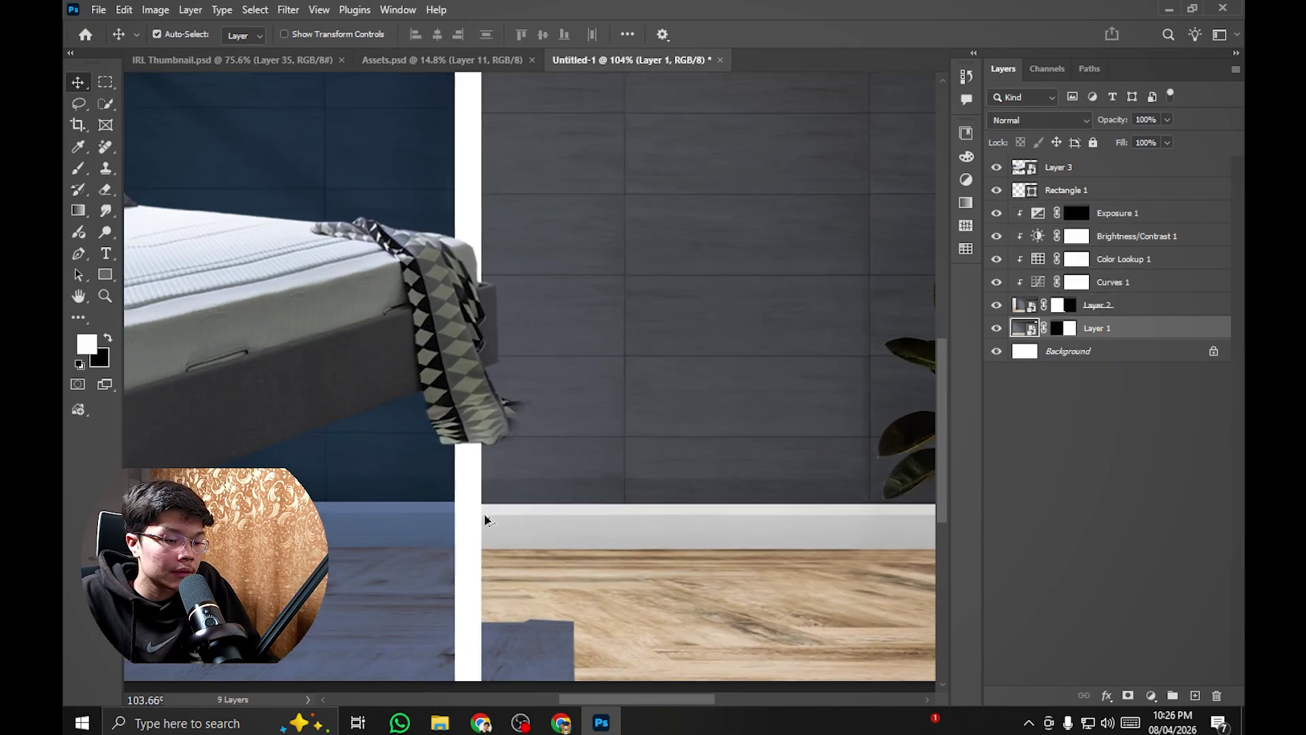
scroll(637, 458, down, 8)
scroll(483, 428, up, 3)
Step: Lower the bed about 147 px and scale it down to fit inside the left room
click(483, 429)
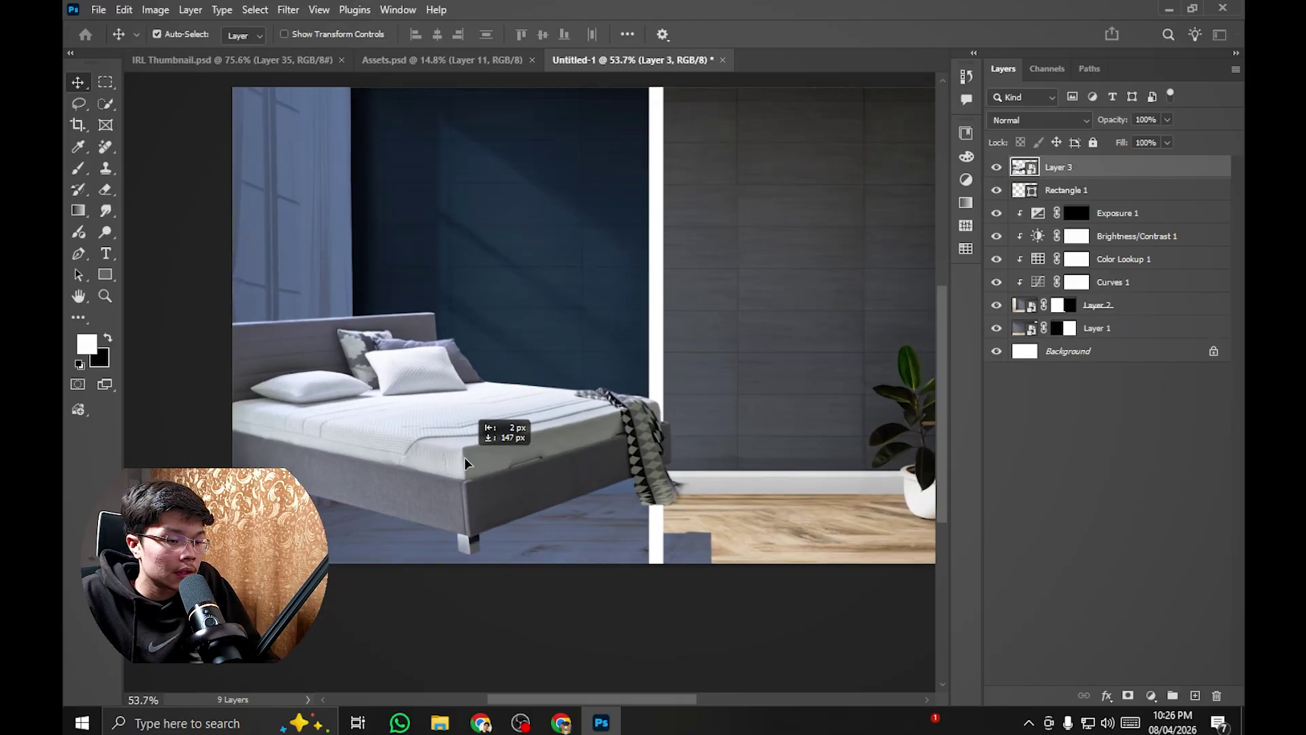
scroll(465, 478, up, 1)
key(ctrl+t)
drag(449, 305, 419, 319)
drag(453, 424, 489, 433)
key(Return)
Step: Fine-tune the bed's position on the left room's floor, checking its headboard, leg and the stray teacup up close
scroll(479, 422, down, 2)
scroll(479, 423, up, 2)
scroll(490, 426, down, 5)
scroll(489, 420, up, 5)
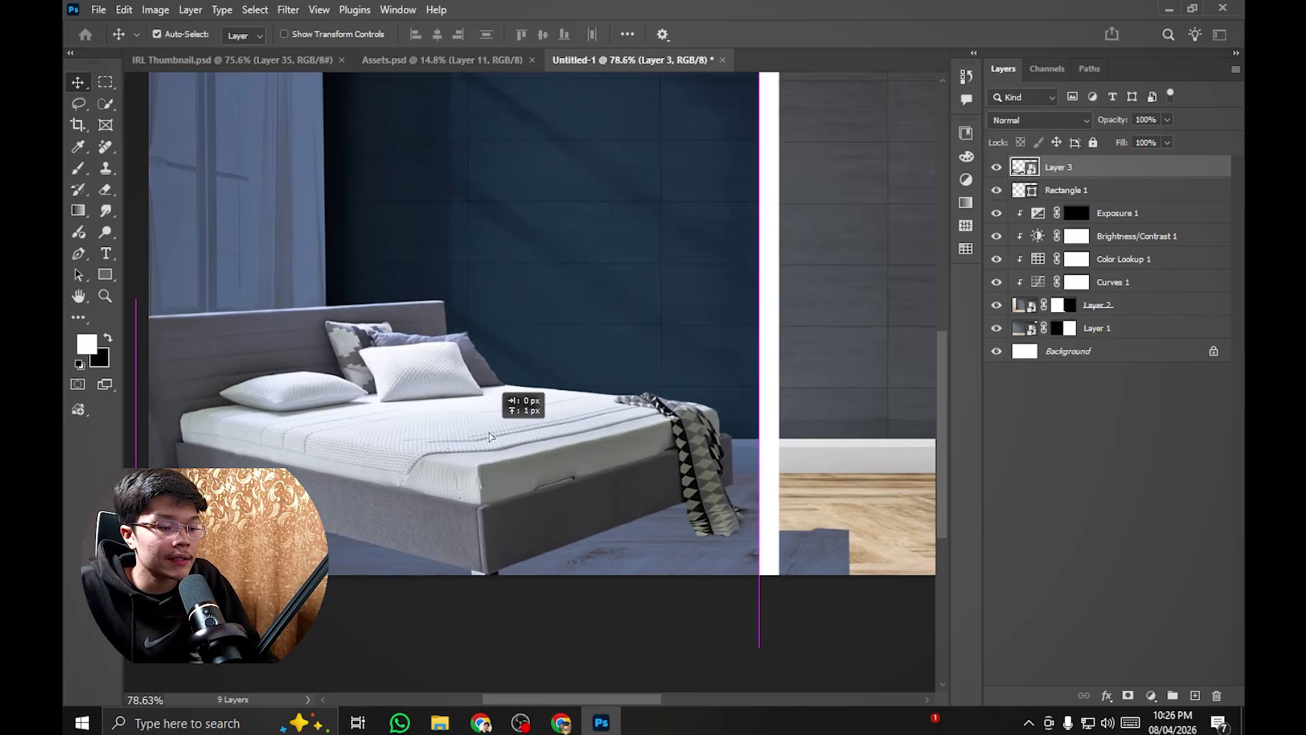
scroll(354, 462, up, 5)
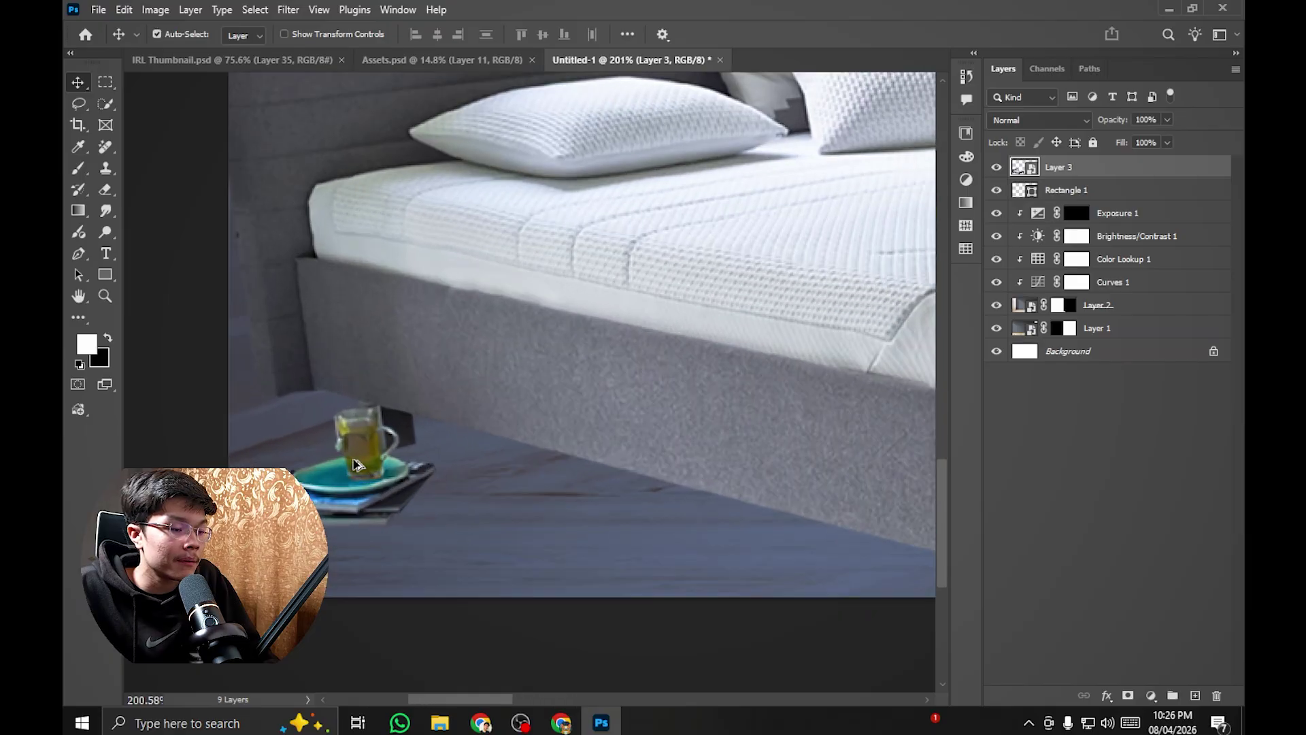
scroll(533, 408, down, 5)
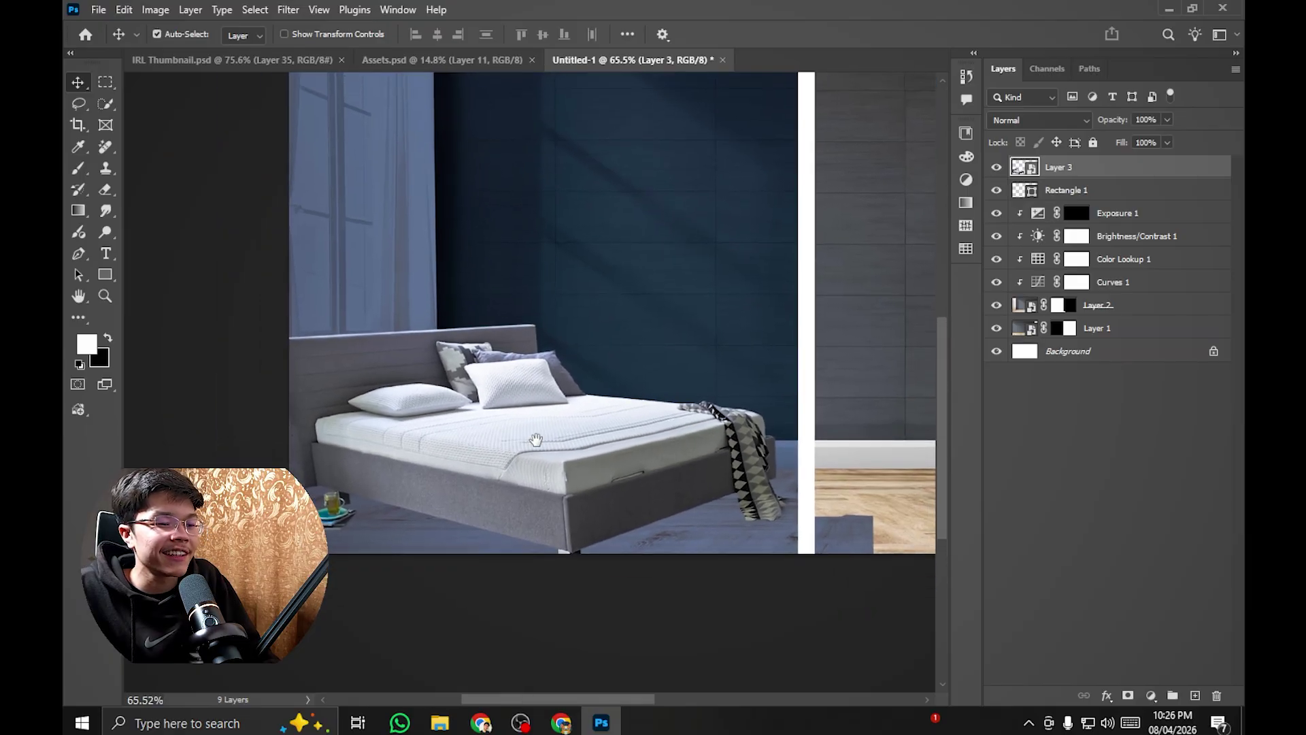
scroll(514, 347, up, 2)
drag(560, 379, 554, 408)
scroll(562, 384, down, 2)
scroll(558, 401, down, 3)
scroll(571, 381, up, 2)
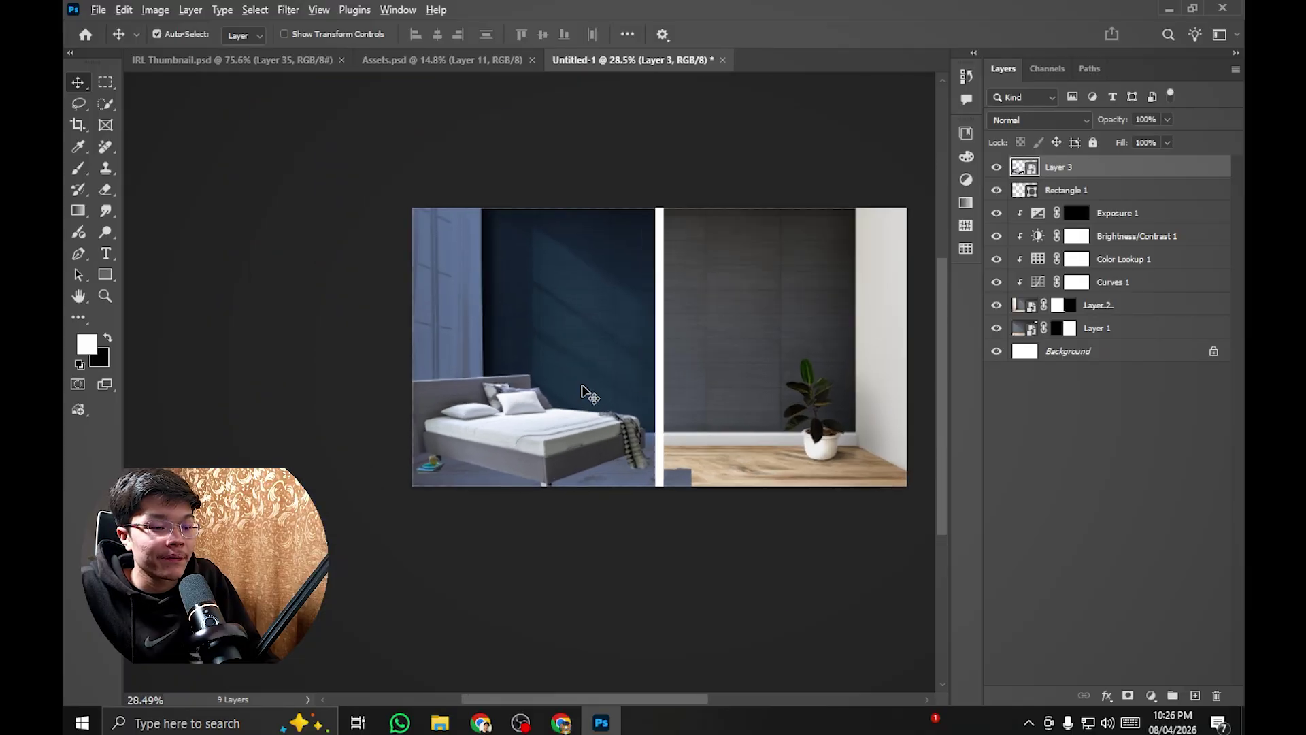
scroll(575, 388, up, 2)
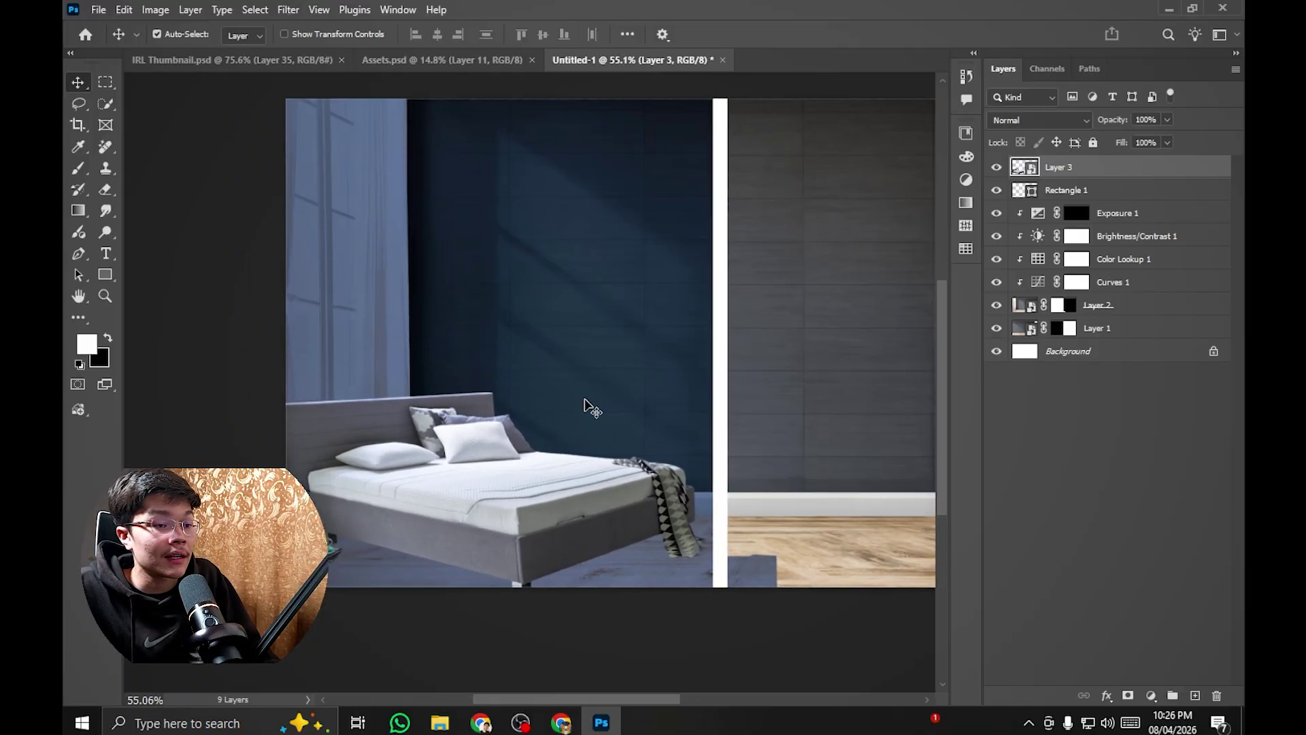
Step: Copy the round wooden table from Assets.psd into the Untitled-1 thumbnail document
click(448, 60)
scroll(546, 269, down, 1)
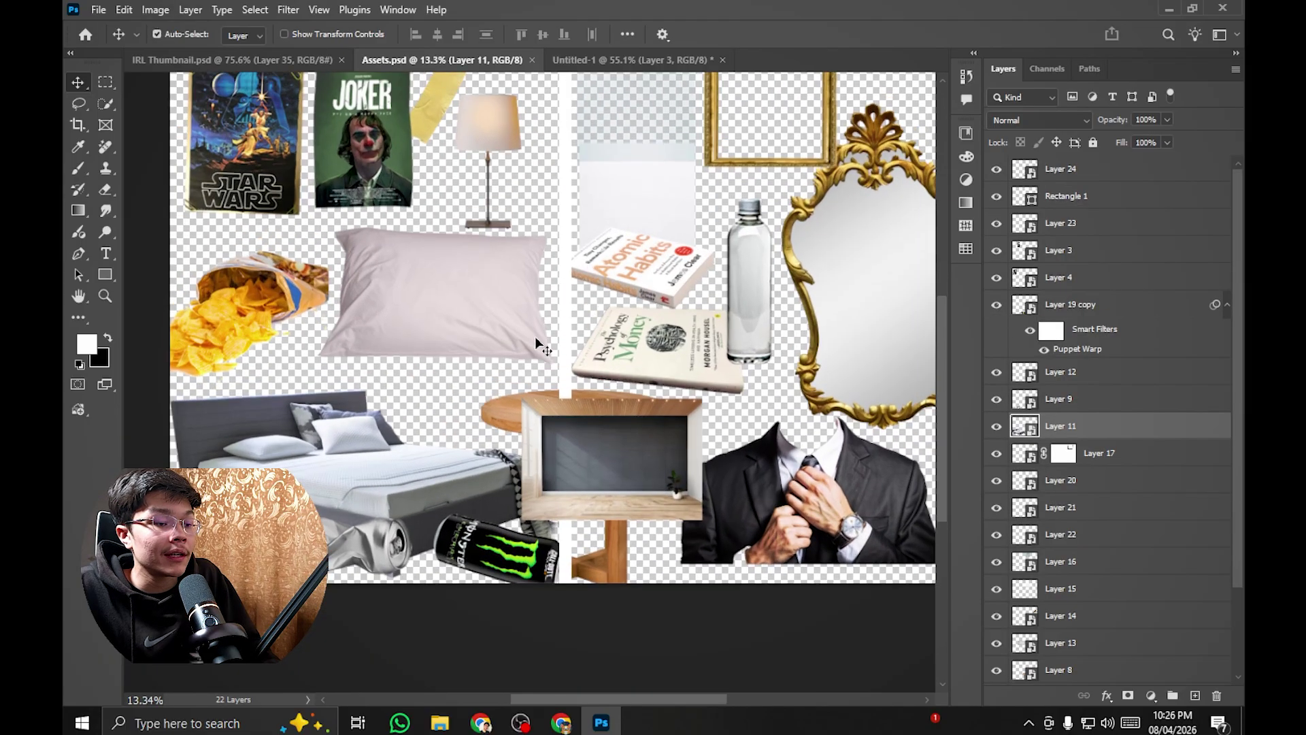
drag(509, 405, 554, 336)
scroll(554, 335, down, 2)
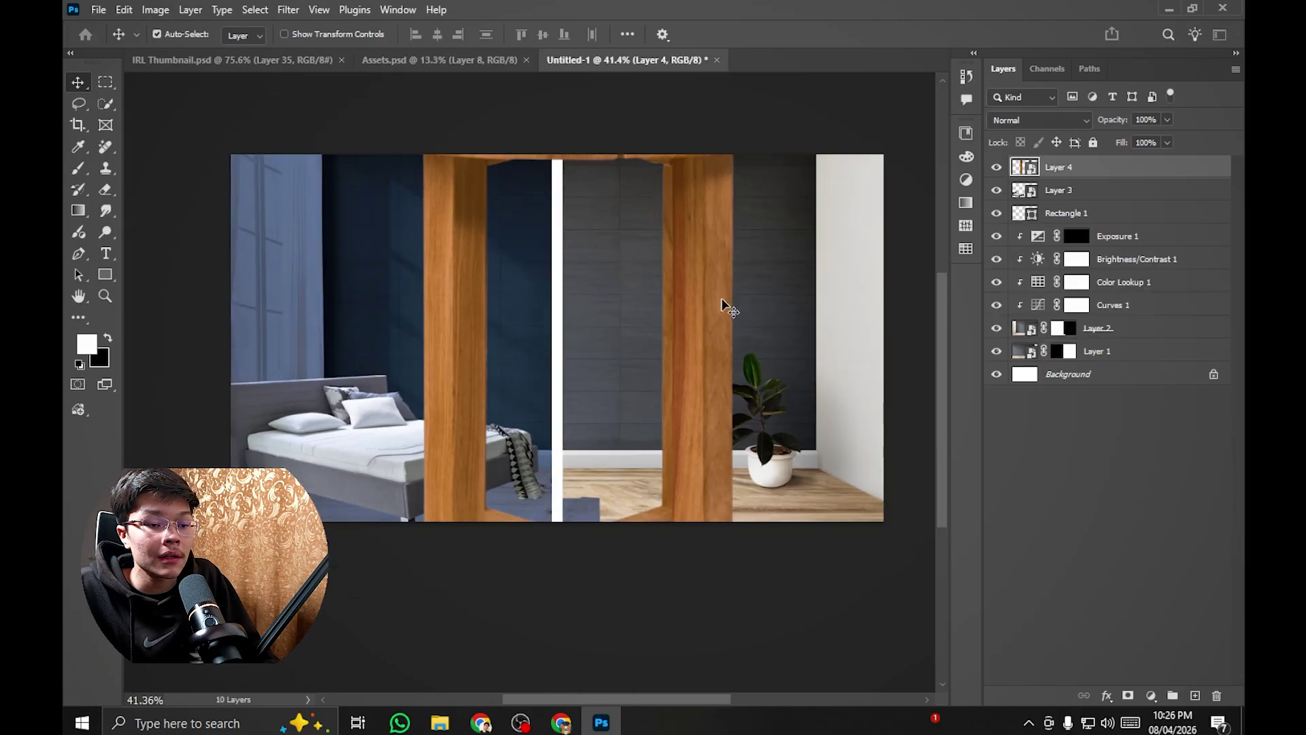
Step: Scale the wooden table to about 25.10% and position it above the foot of the bed
drag(876, 316, 645, 324)
scroll(606, 334, up, 3)
scroll(532, 345, up, 3)
drag(685, 268, 578, 213)
drag(587, 117, 595, 154)
drag(610, 252, 607, 270)
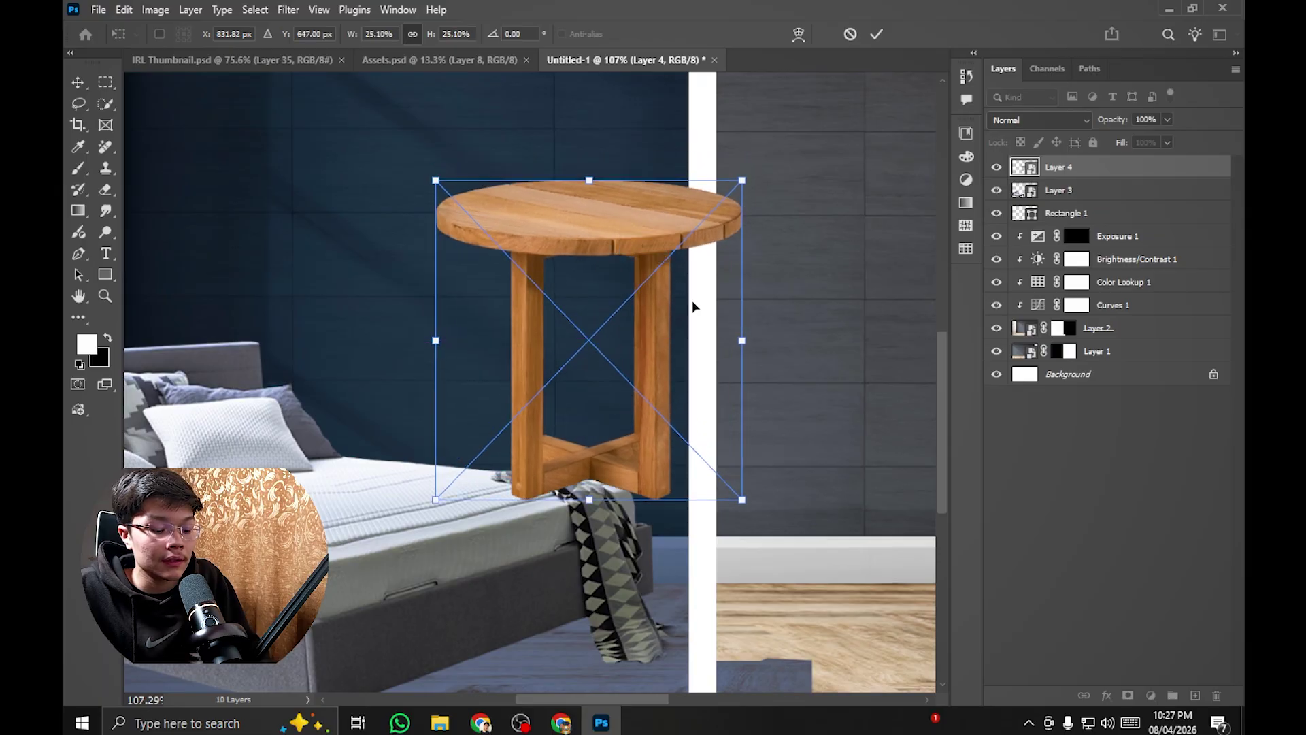
Step: Send the table layer behind the bed and move the table down beside the divider
scroll(569, 315, up, 1)
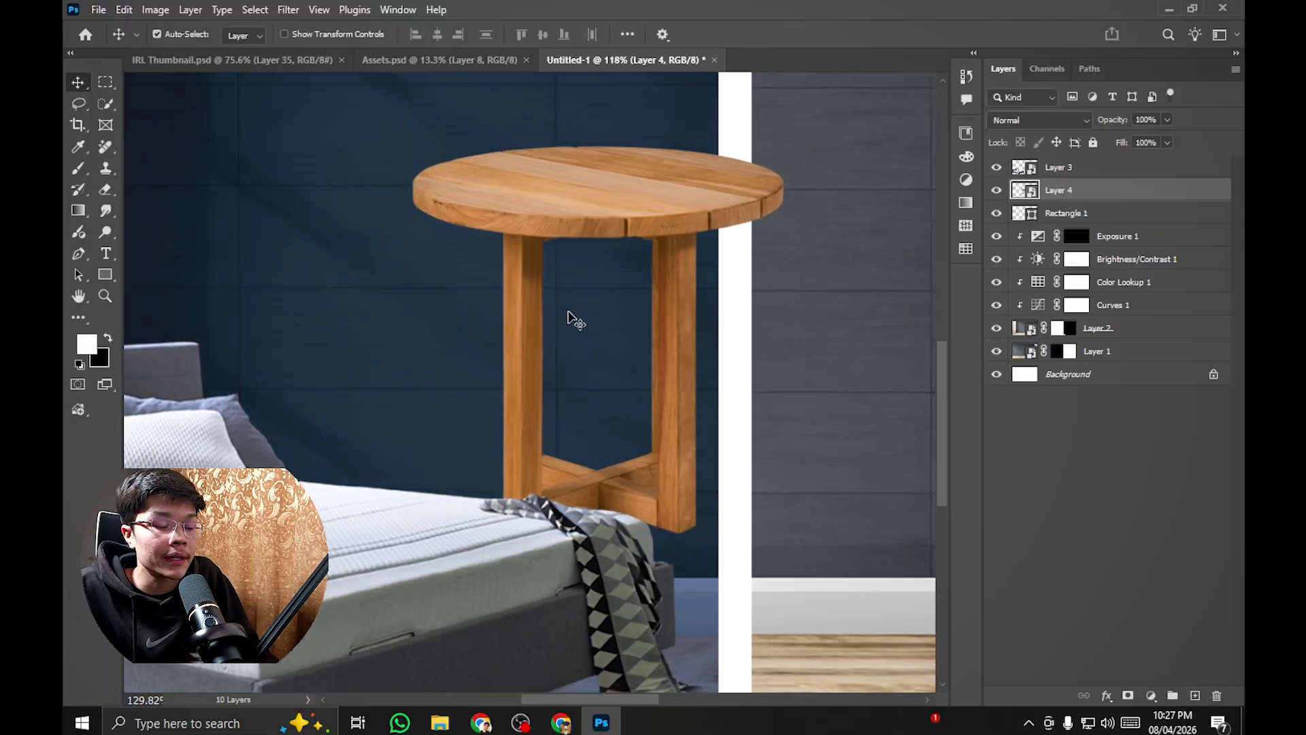
drag(580, 231, 589, 256)
scroll(549, 332, down, 3)
scroll(620, 307, up, 2)
Step: Scale the table down to 21.60% and shift it about 32 px toward the divider and 13 px up
key(ctrl+t)
mouse_move(619, 303)
mouse_down()
mouse_move(650, 298)
mouse_move(630, 295)
mouse_up()
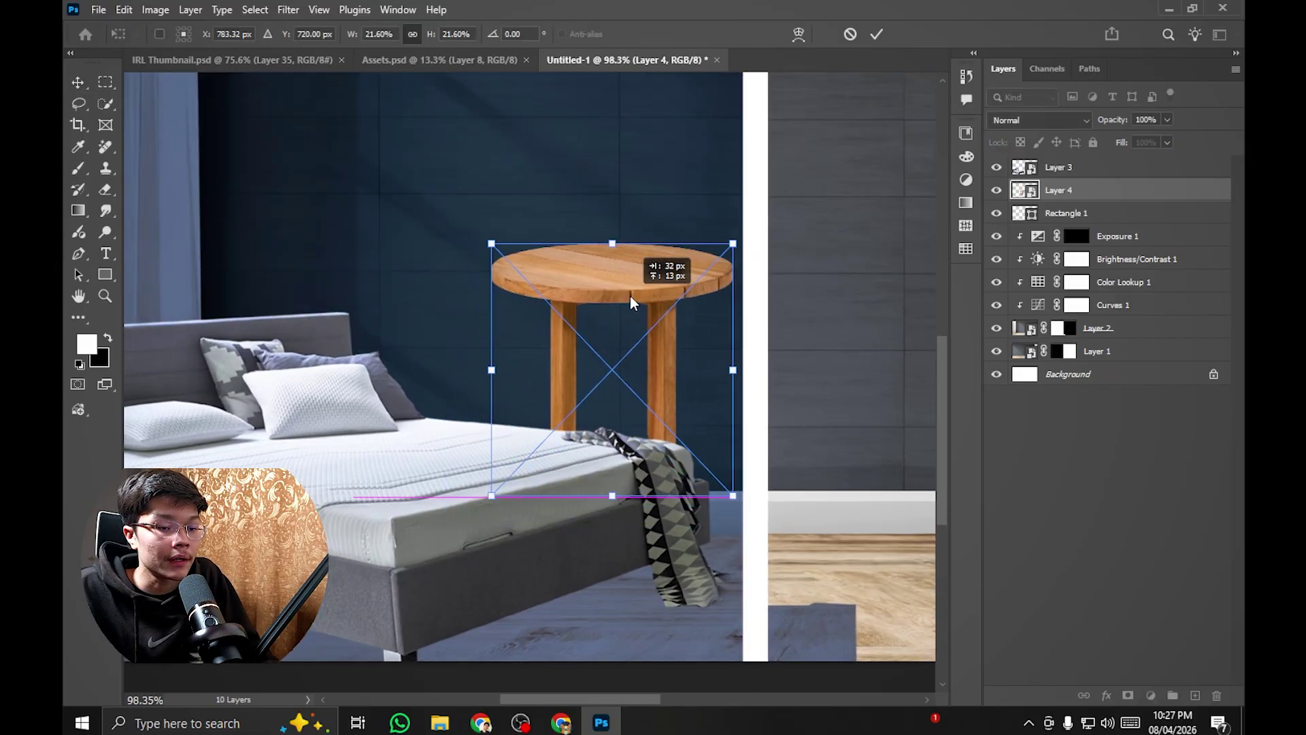
key(Return)
alt+scroll(630, 319, down, 4)
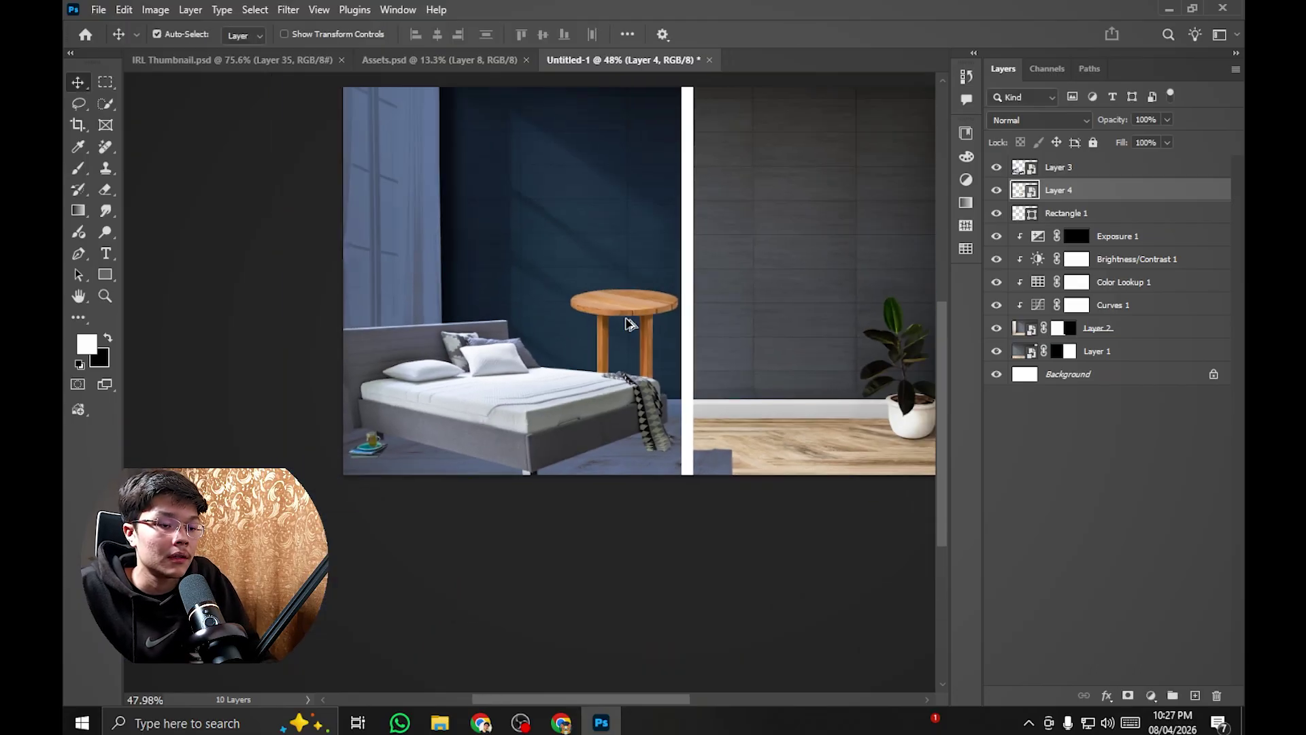
alt+scroll(630, 322, up, 3)
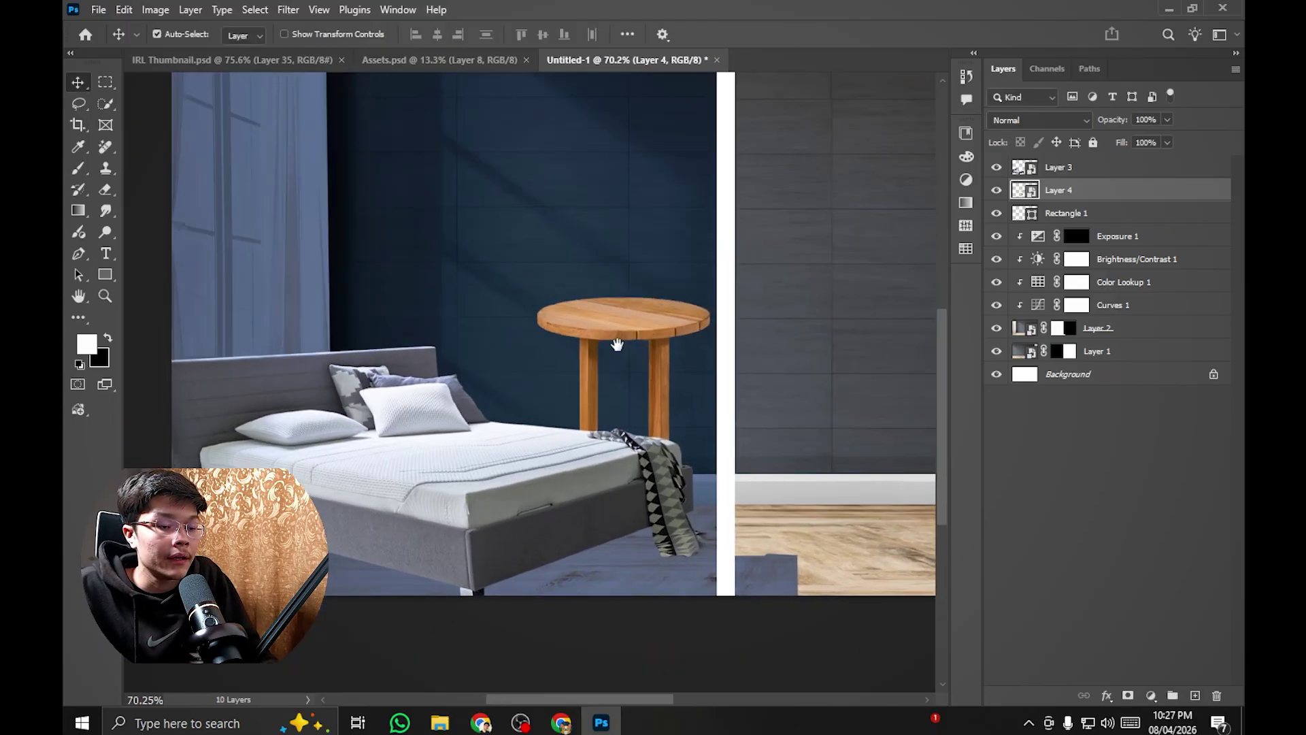
Step: Copy the table lamp from Assets.psd into the Untitled-1 thumbnail document
alt+scroll(617, 344, down, 2)
alt+scroll(614, 384, up, 1)
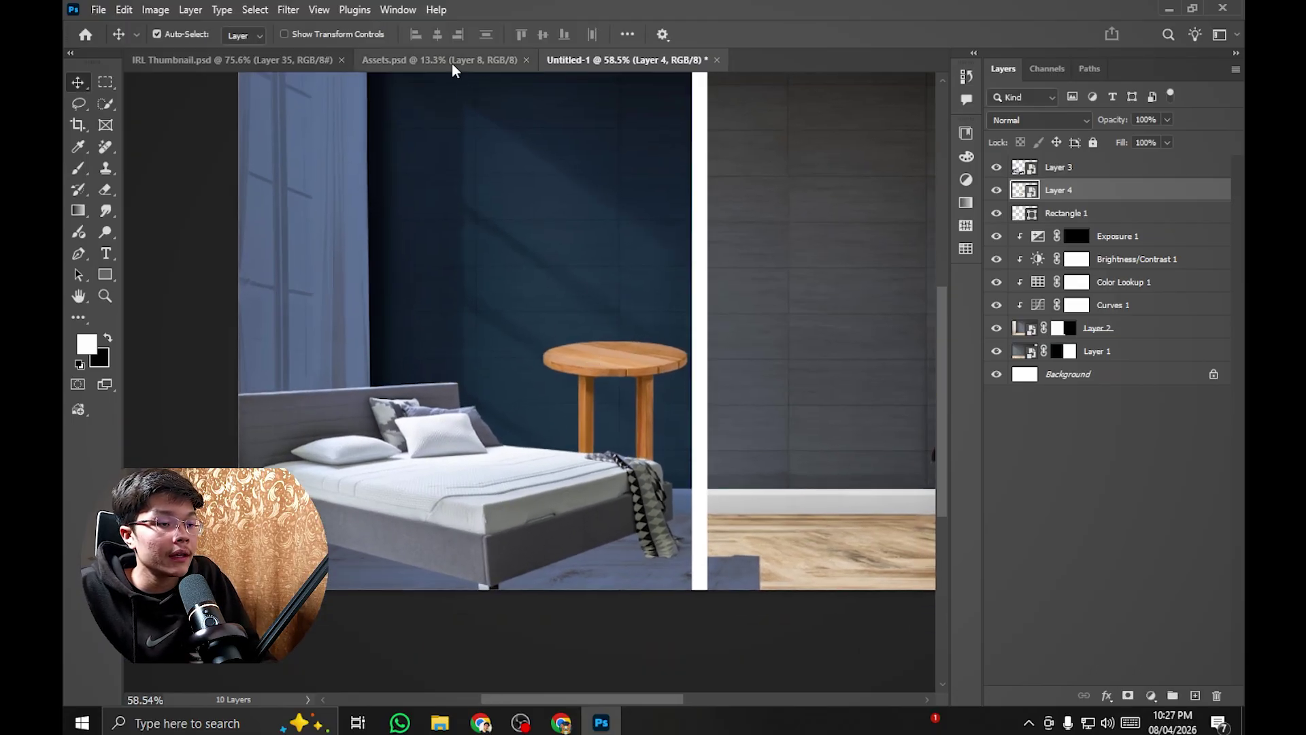
click(451, 62)
alt+scroll(528, 204, up, 1)
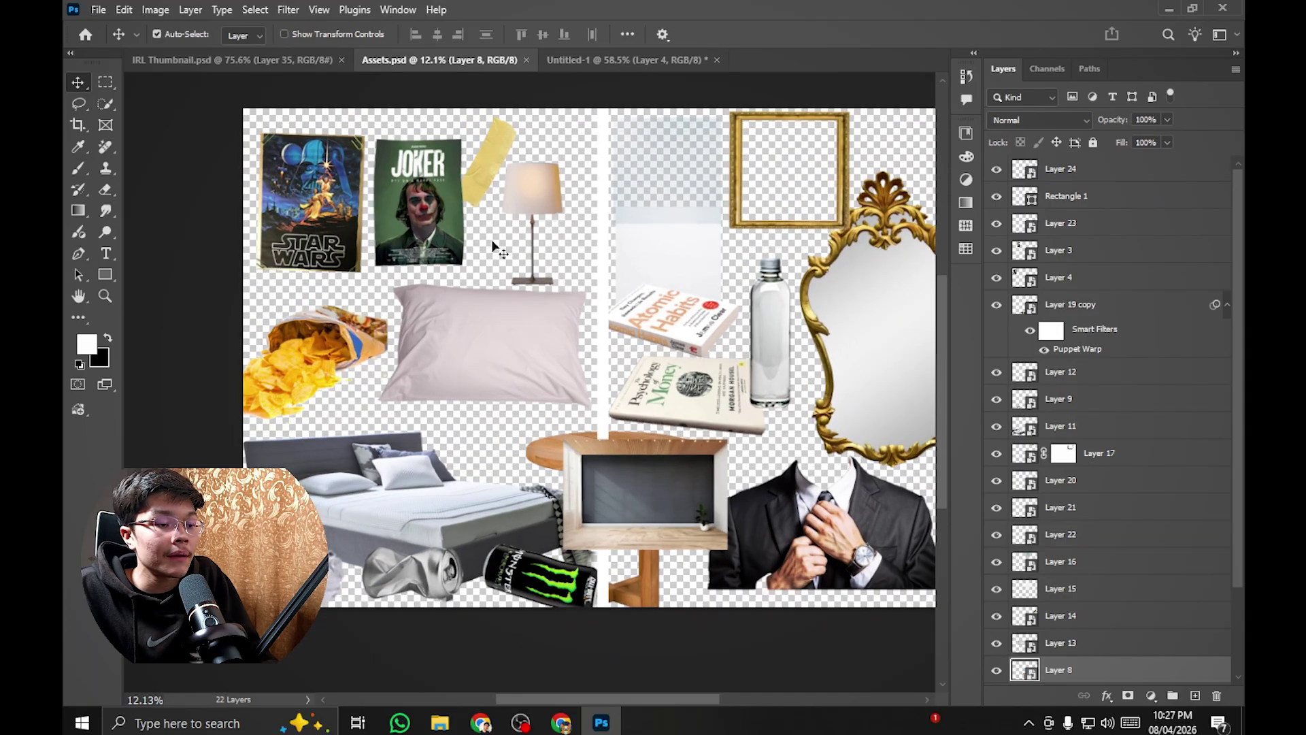
drag(528, 224, 626, 214)
Step: Scale the lamp down to about 16.82%, with its base resting on the round wooden table
alt+scroll(627, 214, up, 2)
key(ctrl+t)
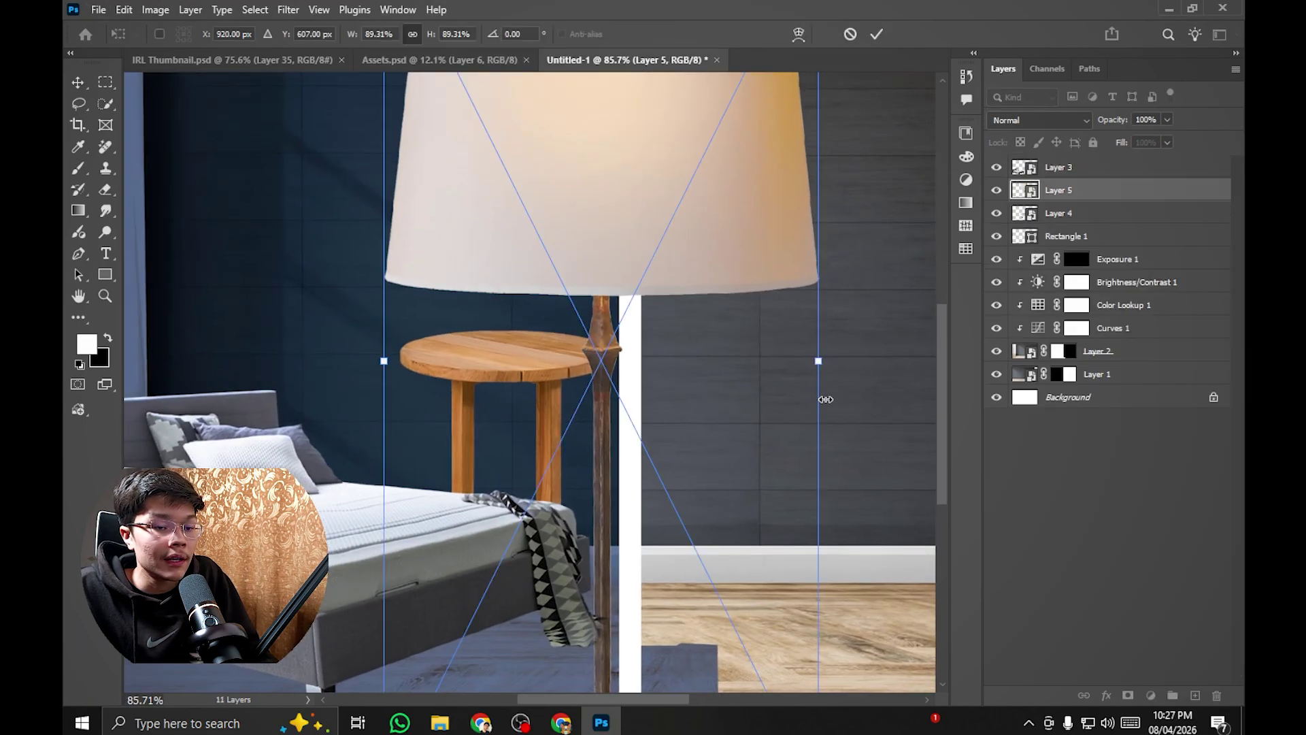
drag(825, 359, 742, 381)
alt+scroll(708, 381, up, 1)
key(Return)
drag(718, 338, 514, 221)
alt+scroll(479, 314, up, 1)
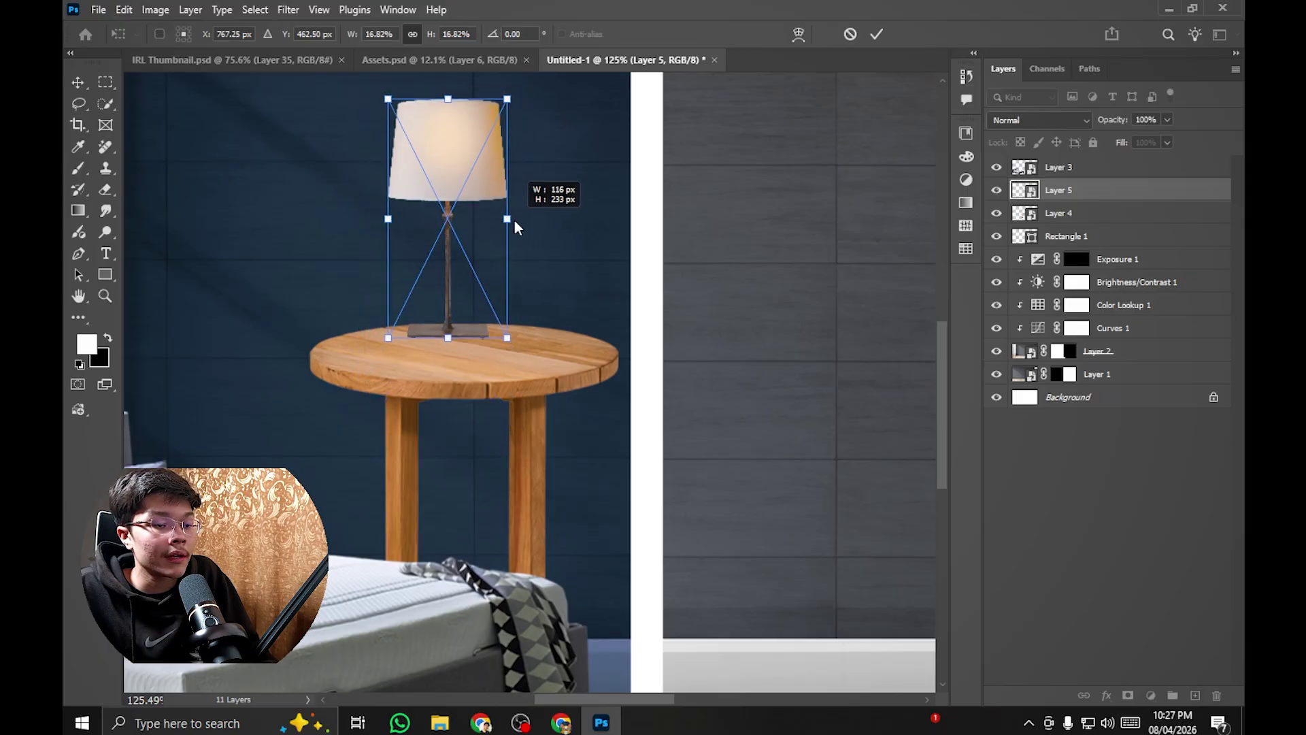
Step: Position the lamp slightly left of center on the round tabletop
drag(447, 254, 507, 253)
key(Return)
alt+scroll(484, 292, up, 2)
alt+scroll(522, 191, up, 1)
drag(542, 185, 530, 192)
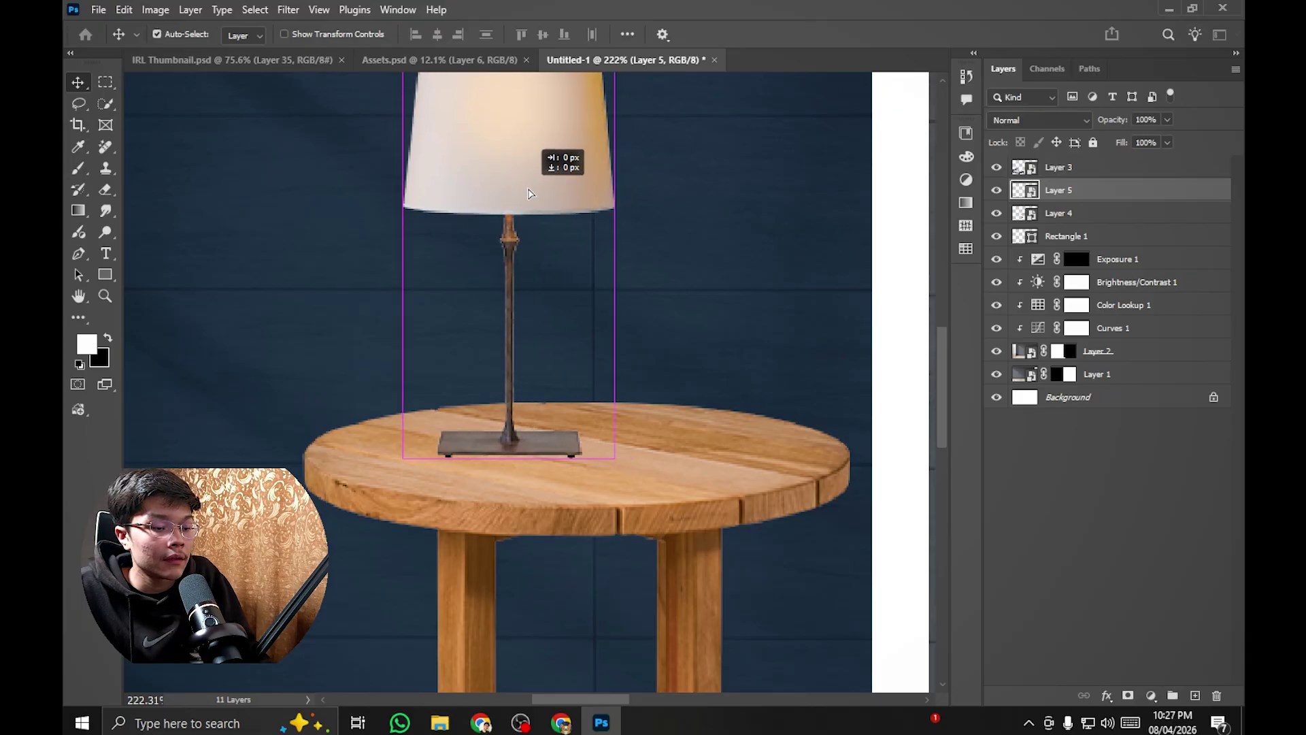
alt+scroll(551, 272, down, 5)
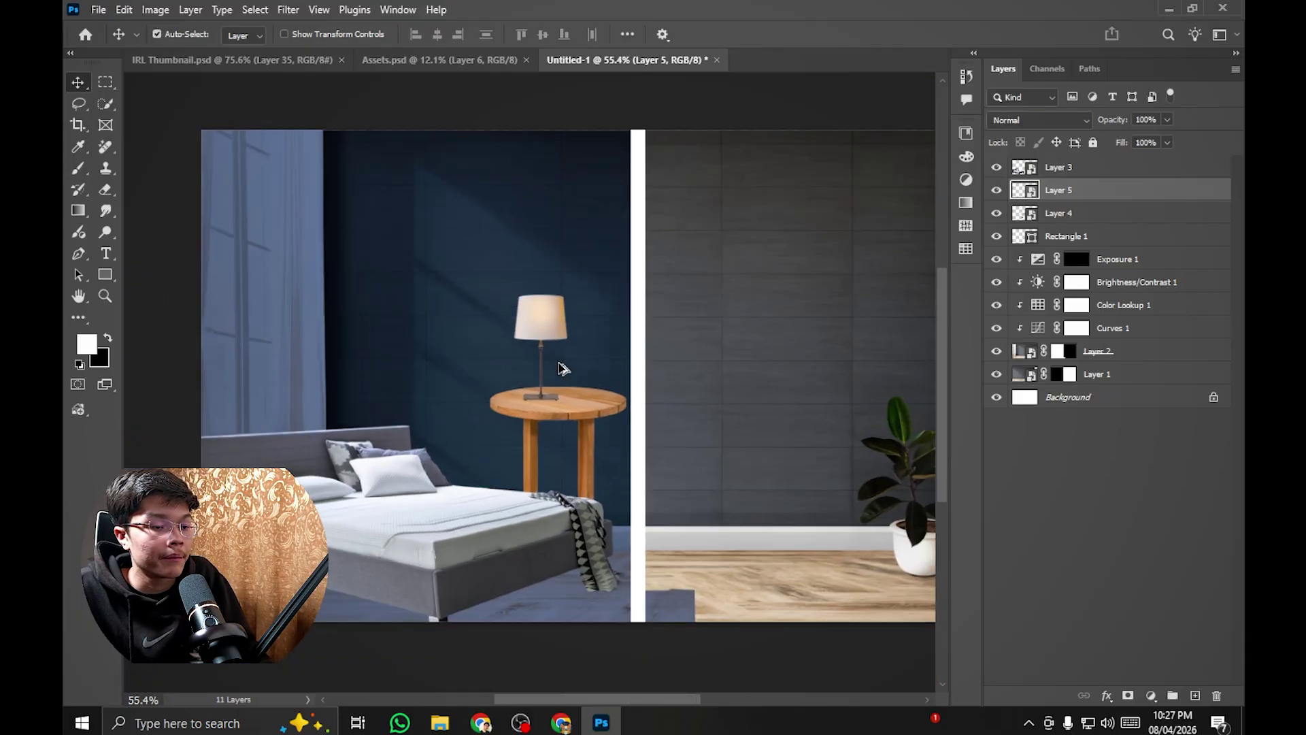
Step: Copy the spilled bag of chips from Assets.psd into the Untitled-1 thumbnail document
alt+scroll(554, 353, up, 3)
click(465, 60)
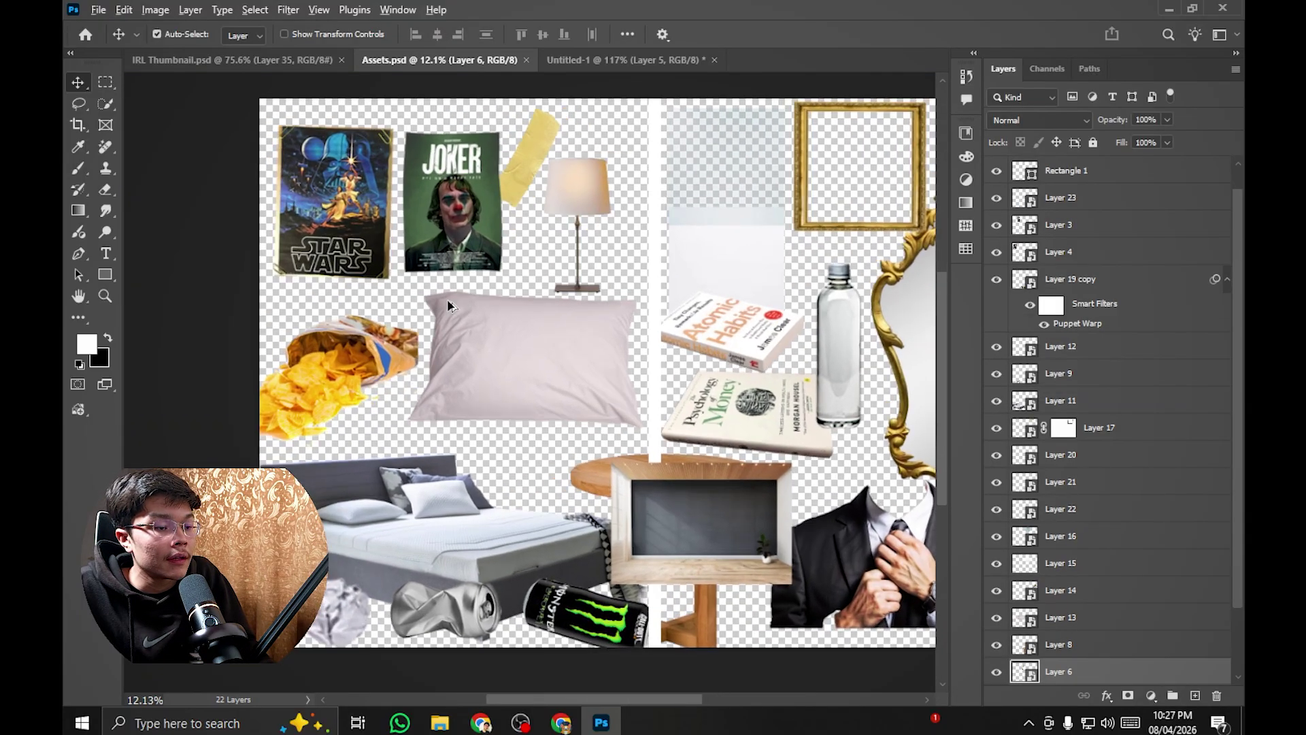
drag(381, 367, 573, 306)
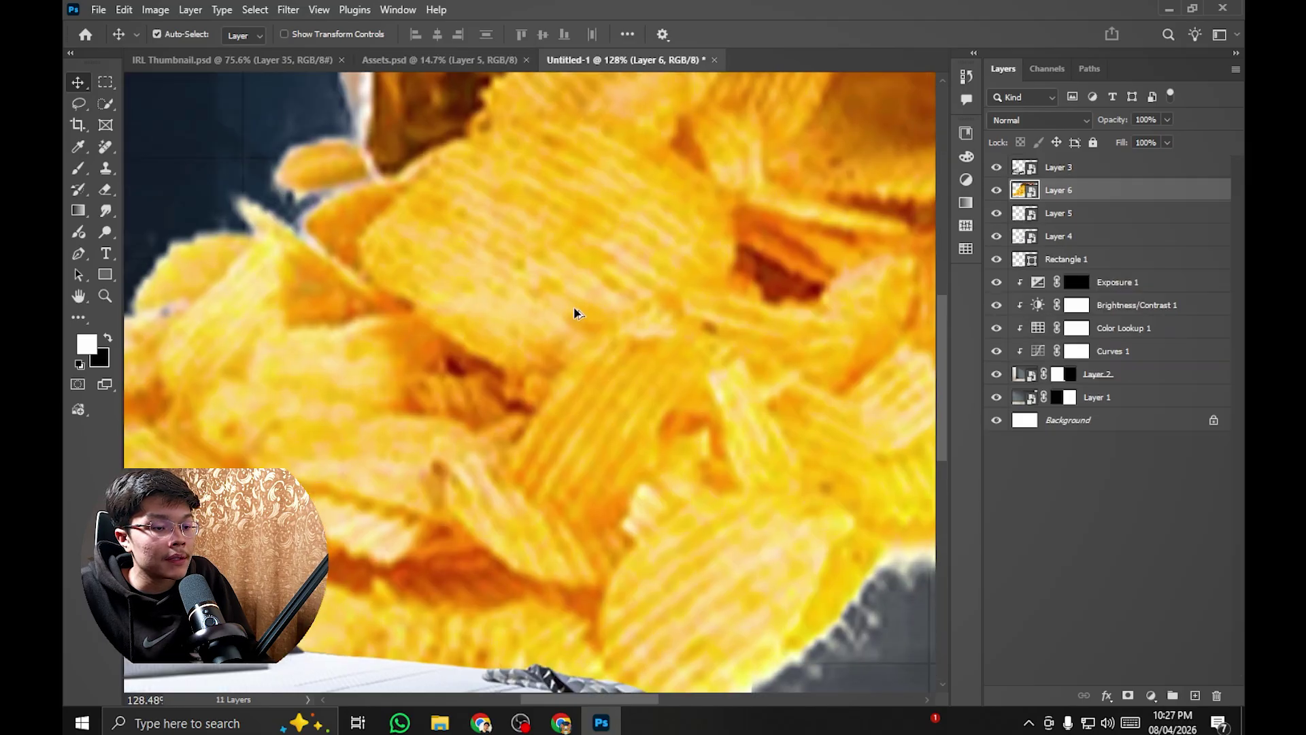
alt+scroll(573, 313, down, 4)
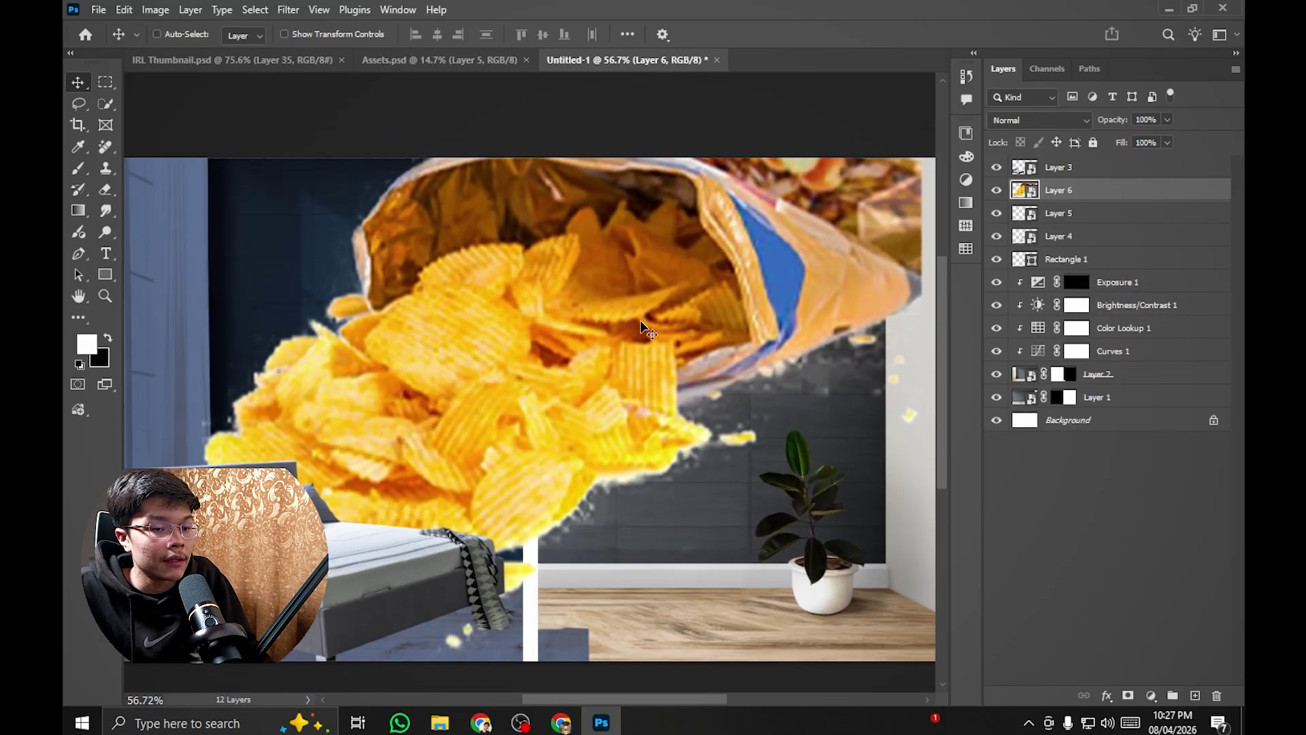
Step: Scale the bag of chips down to about 44.01% and place it on the tabletop beside the lamp base
key(ctrl+t)
alt+scroll(496, 428, down, 3)
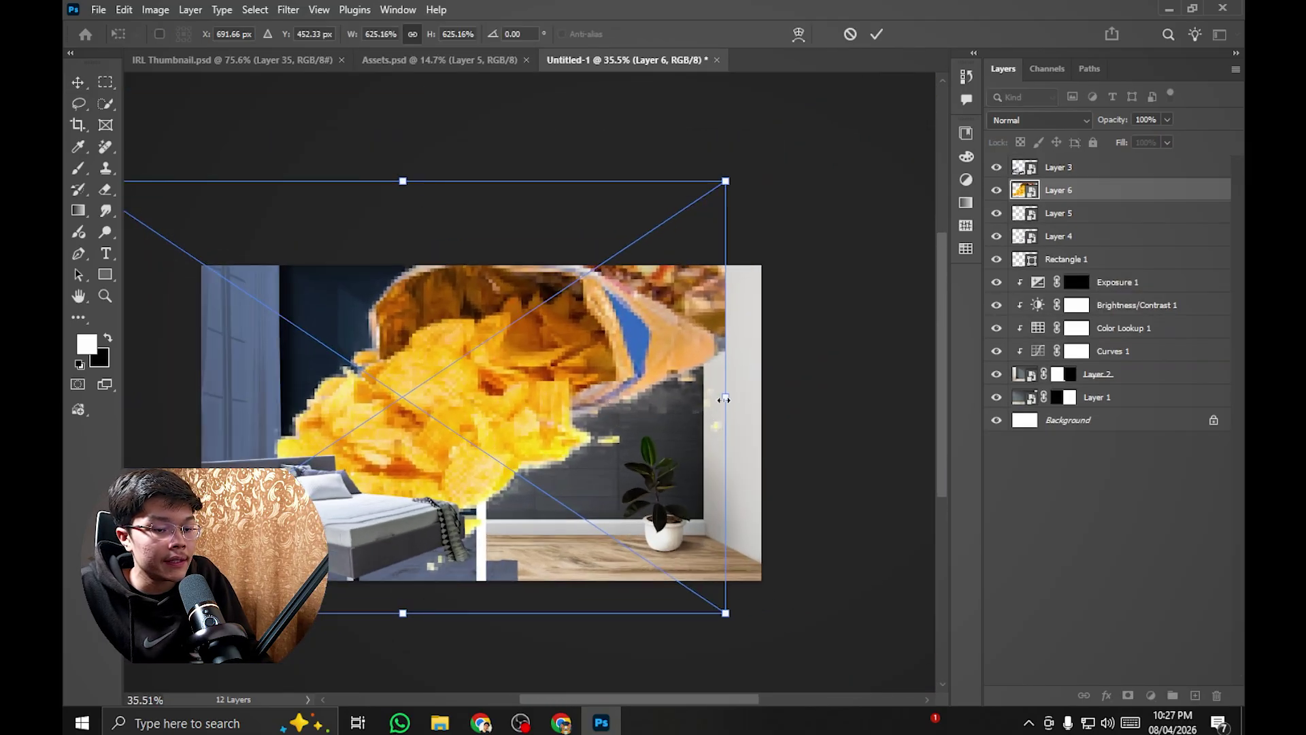
drag(723, 399, 612, 365)
alt+scroll(467, 393, up, 3)
alt+scroll(568, 318, up, 2)
alt+scroll(585, 368, up, 3)
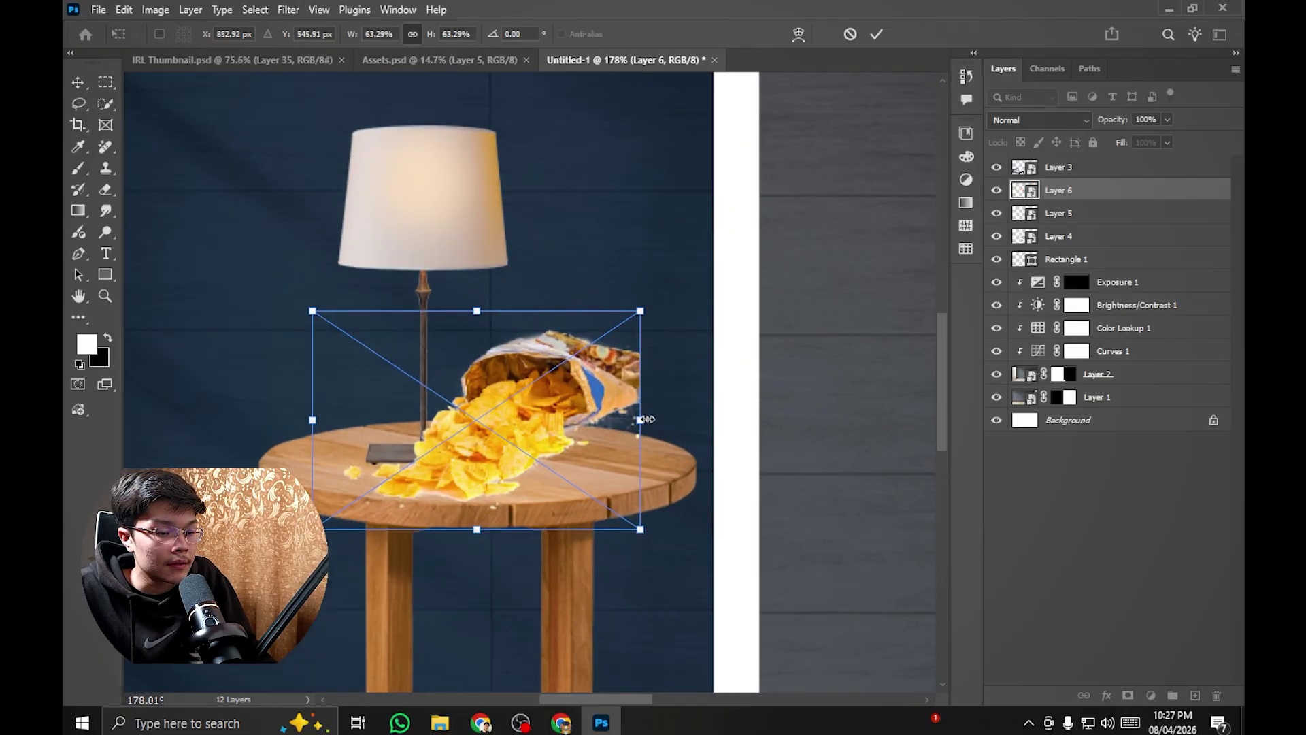
drag(644, 419, 544, 419)
drag(488, 431, 640, 437)
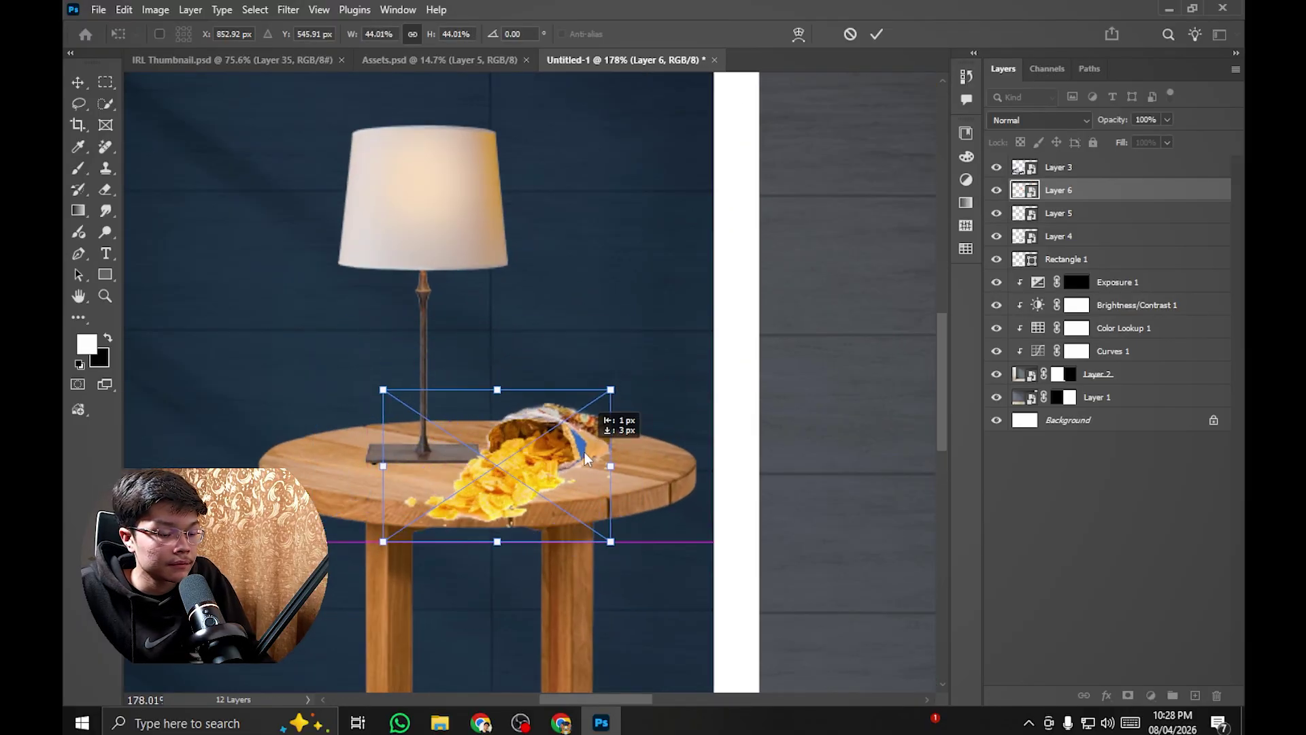
key(Return)
Step: Puppet Warp the chips layer with three pins, pulling the spilled chips up so they lie flatter on the tabletop
alt+scroll(655, 430, up, 4)
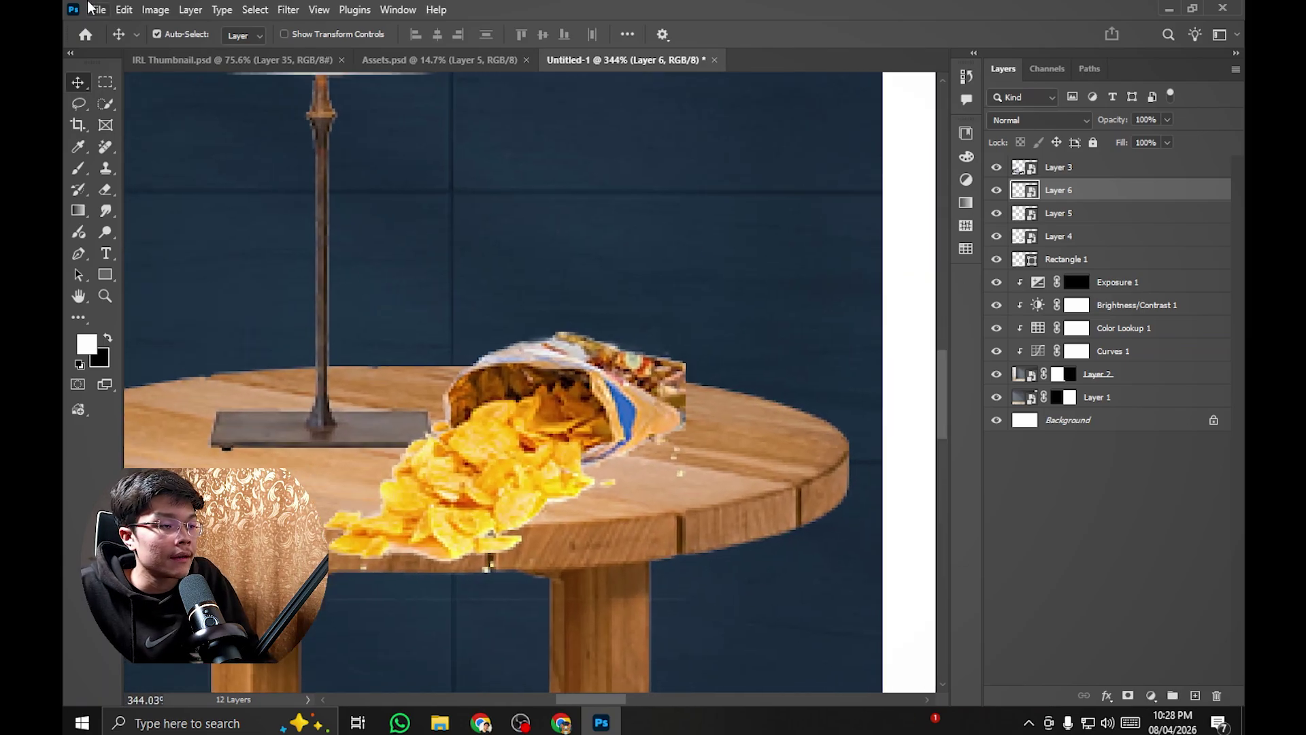
alt+scroll(468, 502, up, 2)
alt+scroll(378, 497, down, 2)
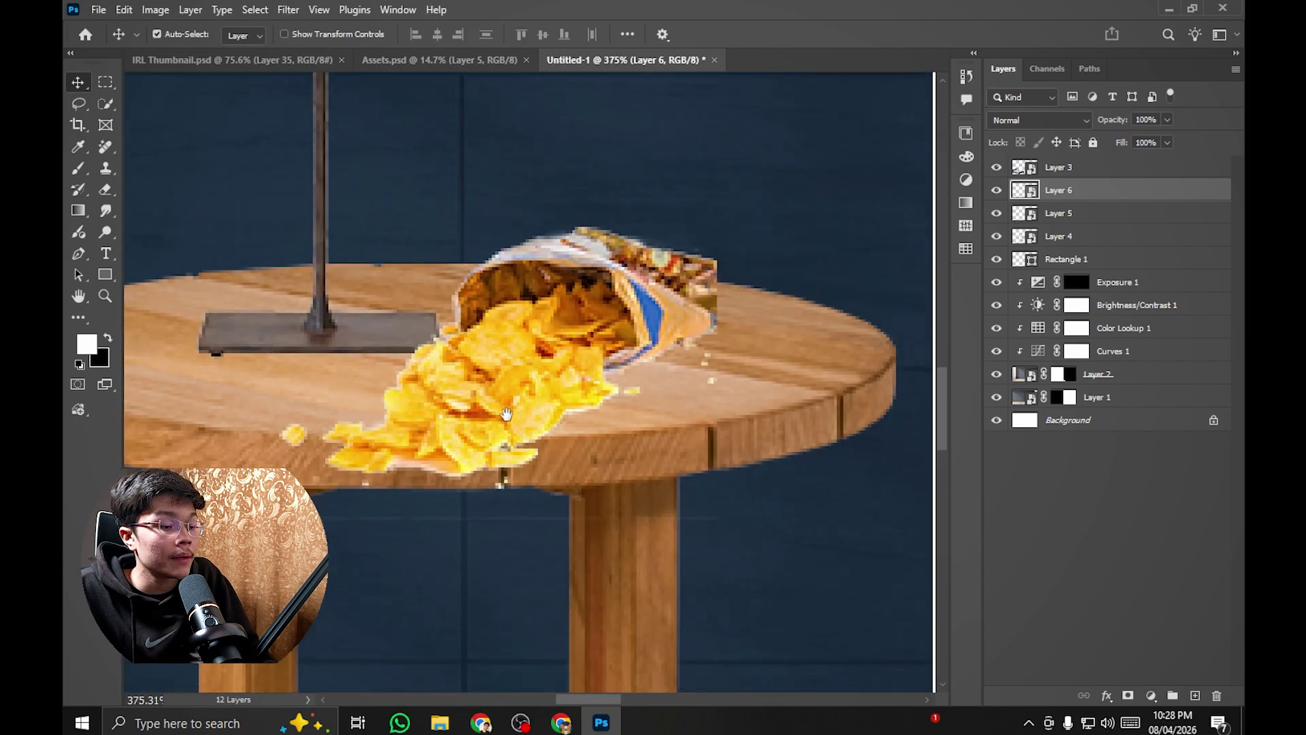
click(125, 10)
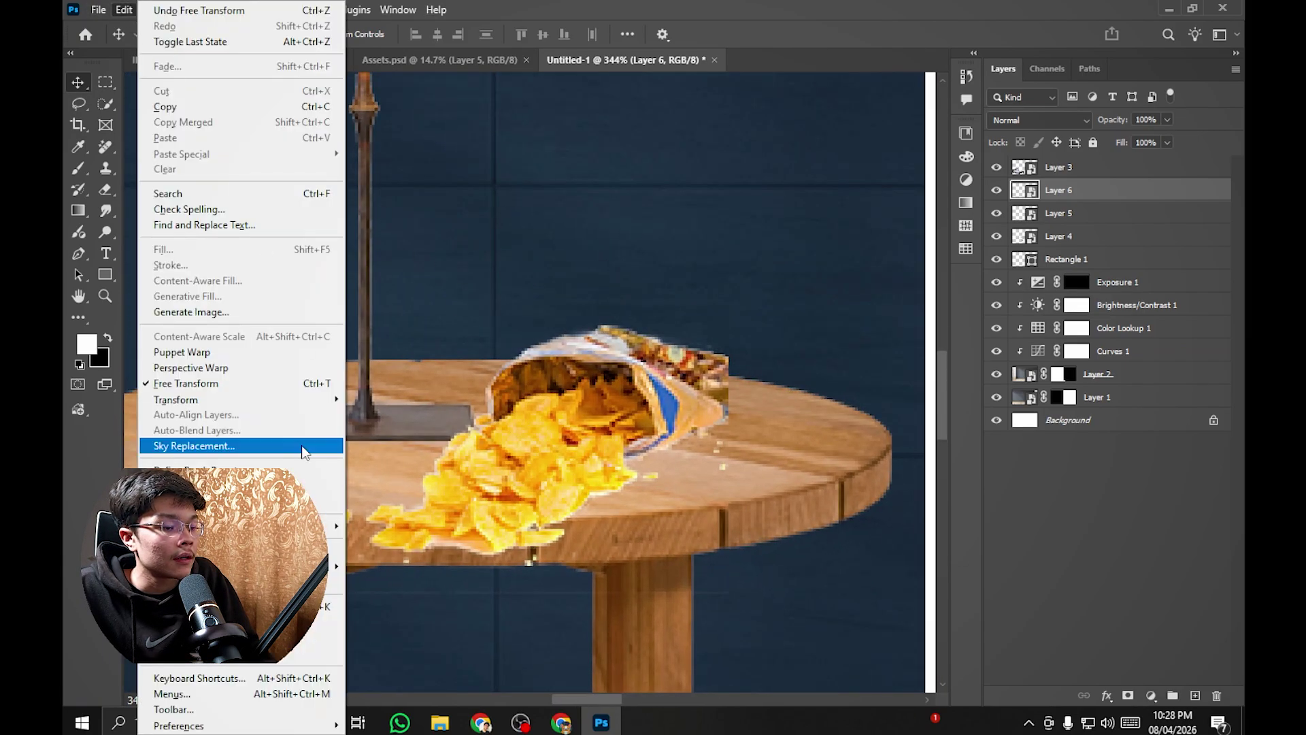
click(279, 351)
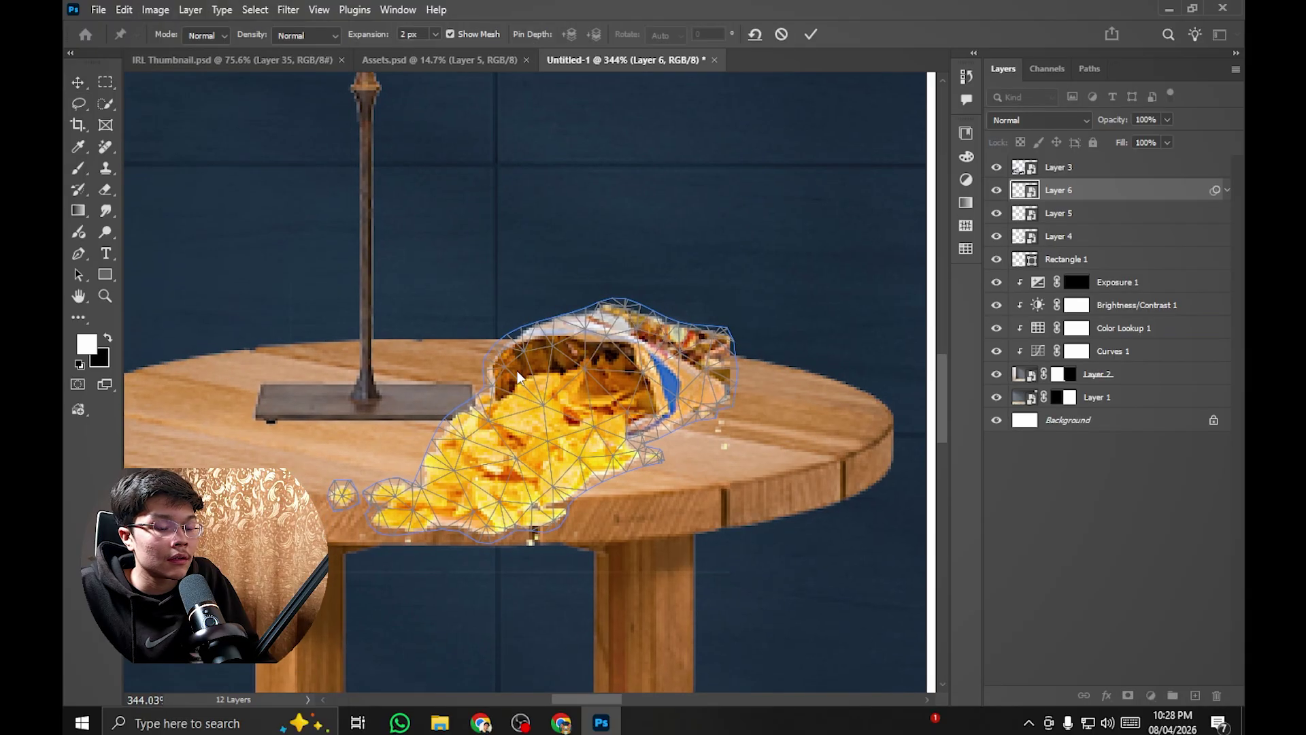
alt+scroll(596, 354, up, 1)
scroll(576, 381, down, 1)
scroll(576, 380, left, 1)
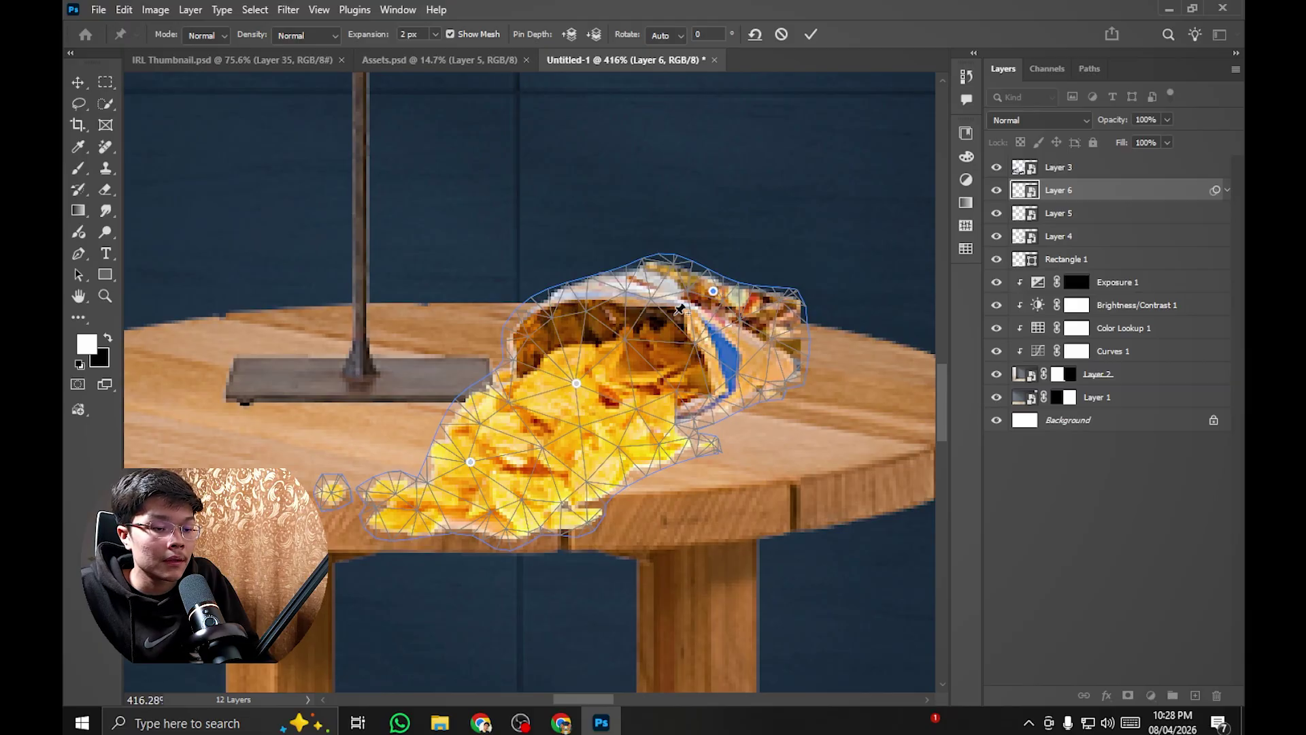
drag(470, 462, 463, 433)
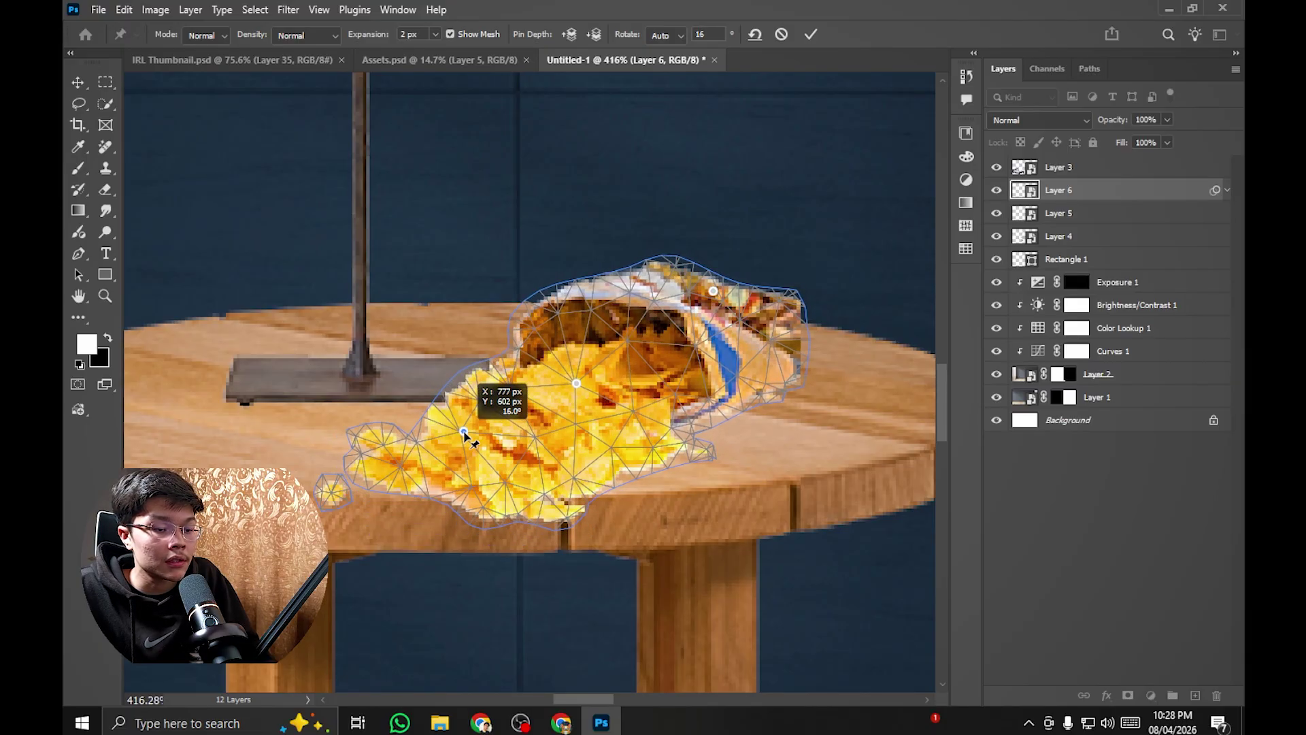
drag(713, 292, 720, 295)
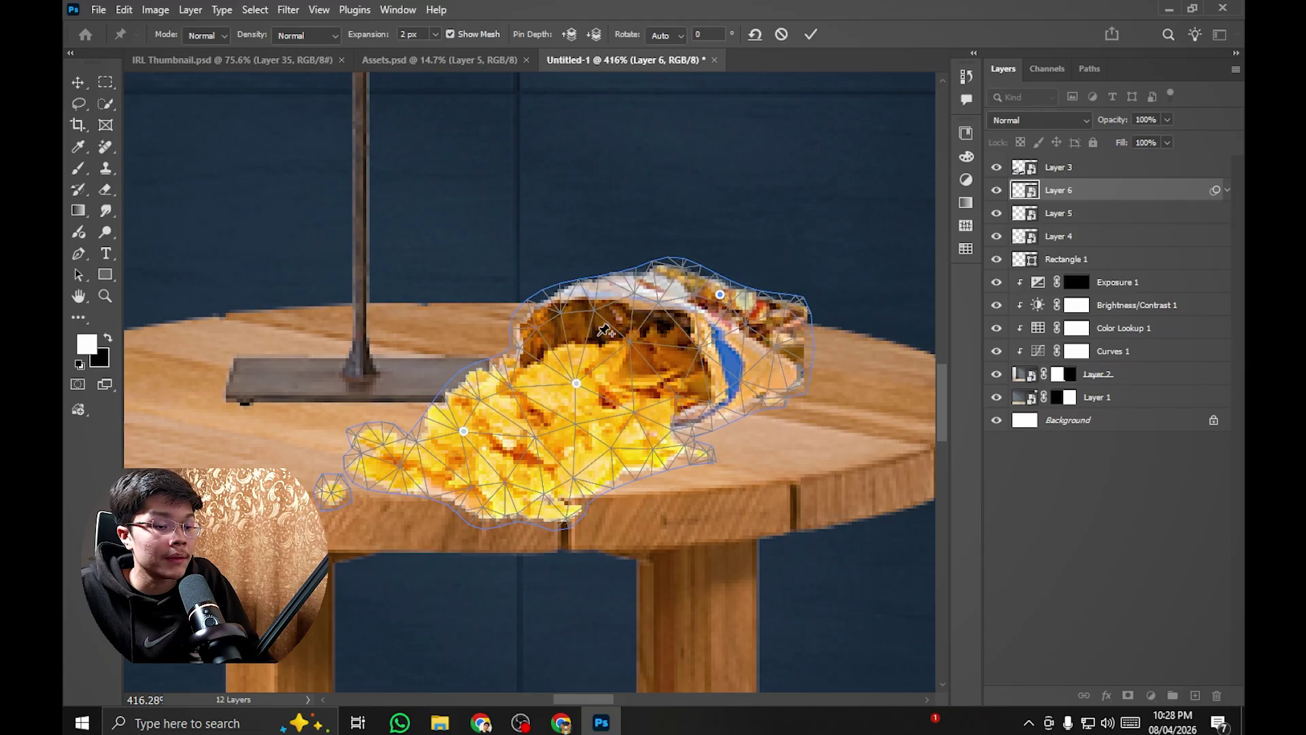
drag(576, 385, 585, 398)
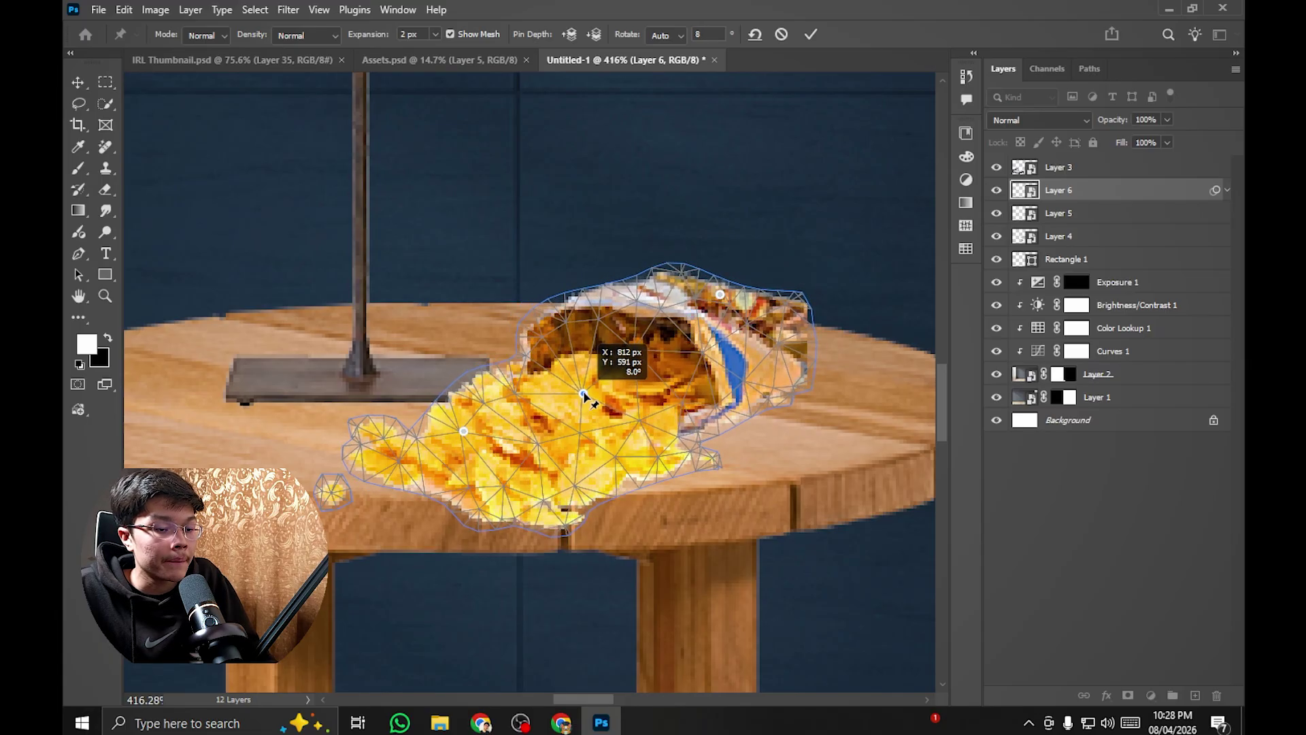
key(Return)
Step: Scale the warped bag of chips down to about 41.28%
drag(565, 457, 551, 414)
scroll(552, 414, down, 1)
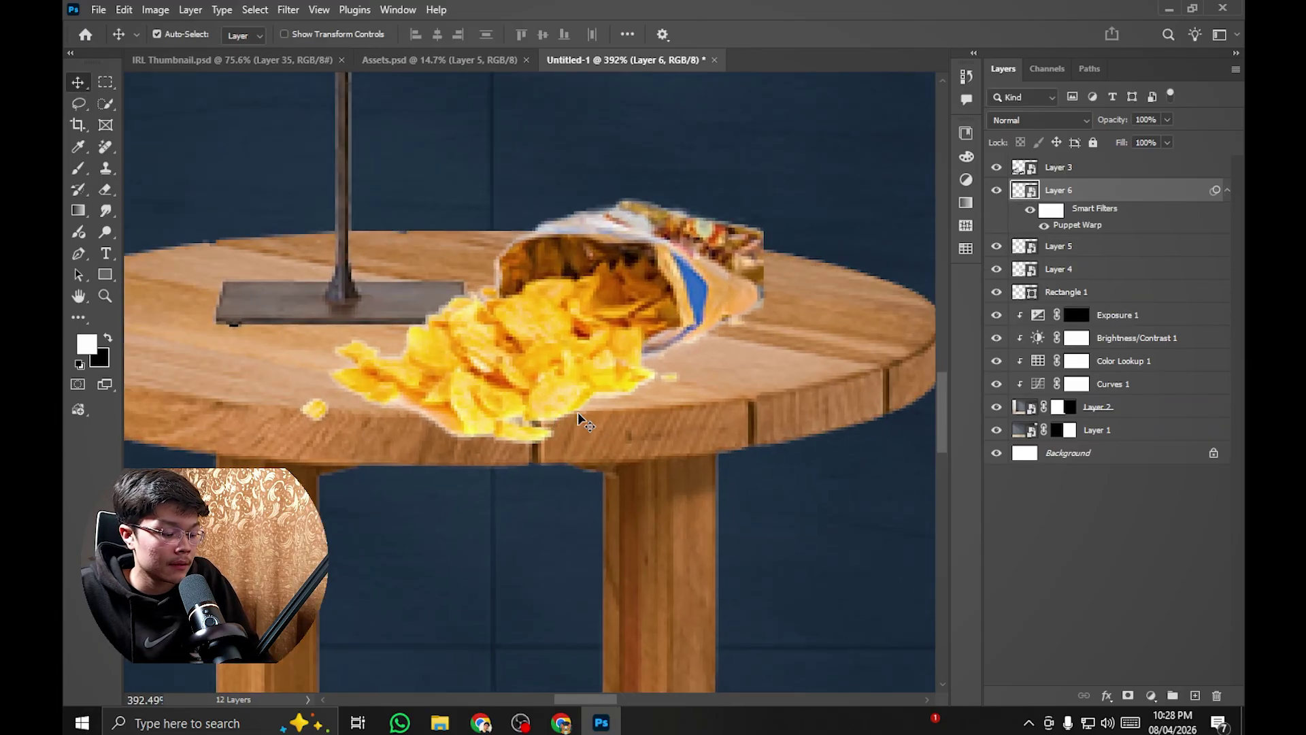
drag(583, 361, 586, 415)
scroll(584, 414, up, 2)
key(ctrl+t)
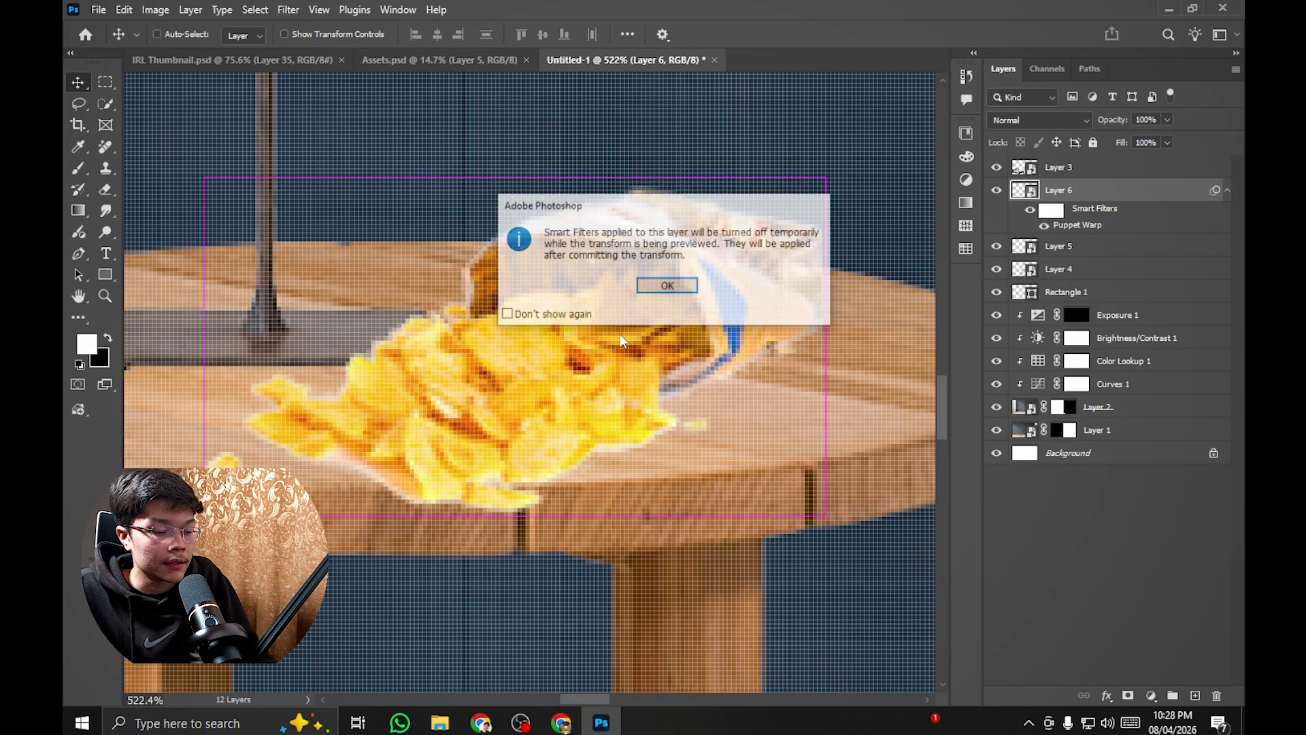
click(658, 291)
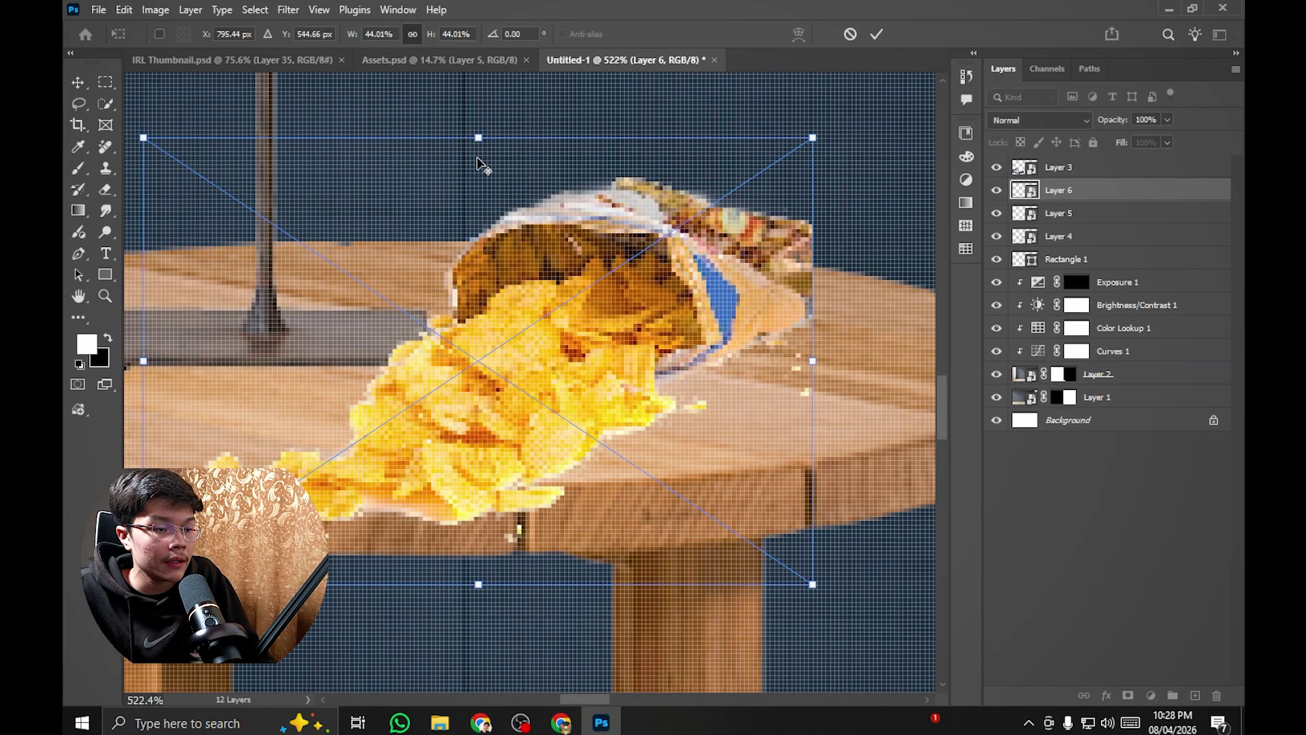
drag(477, 158, 485, 151)
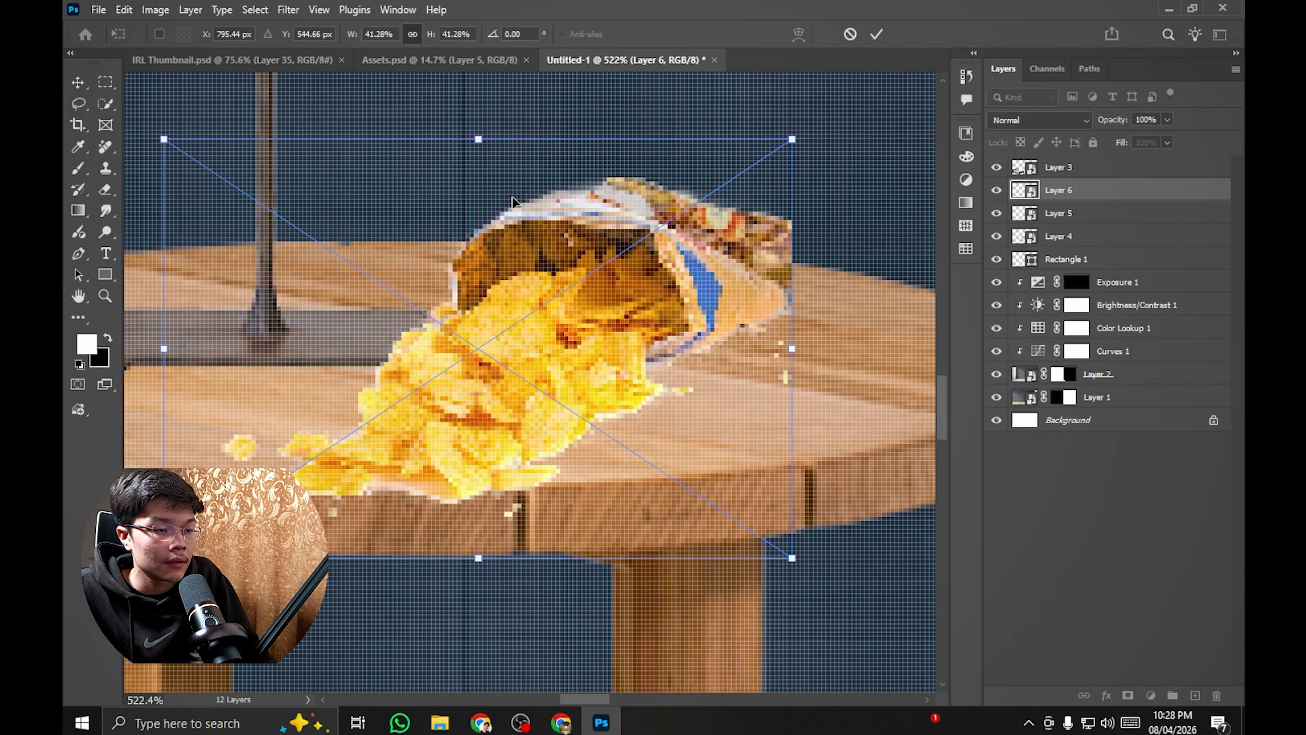
key(Return)
Step: Scale the bag of chips down to about 36.27% and nudge it slightly up within the tabletop
key(ctrl+t)
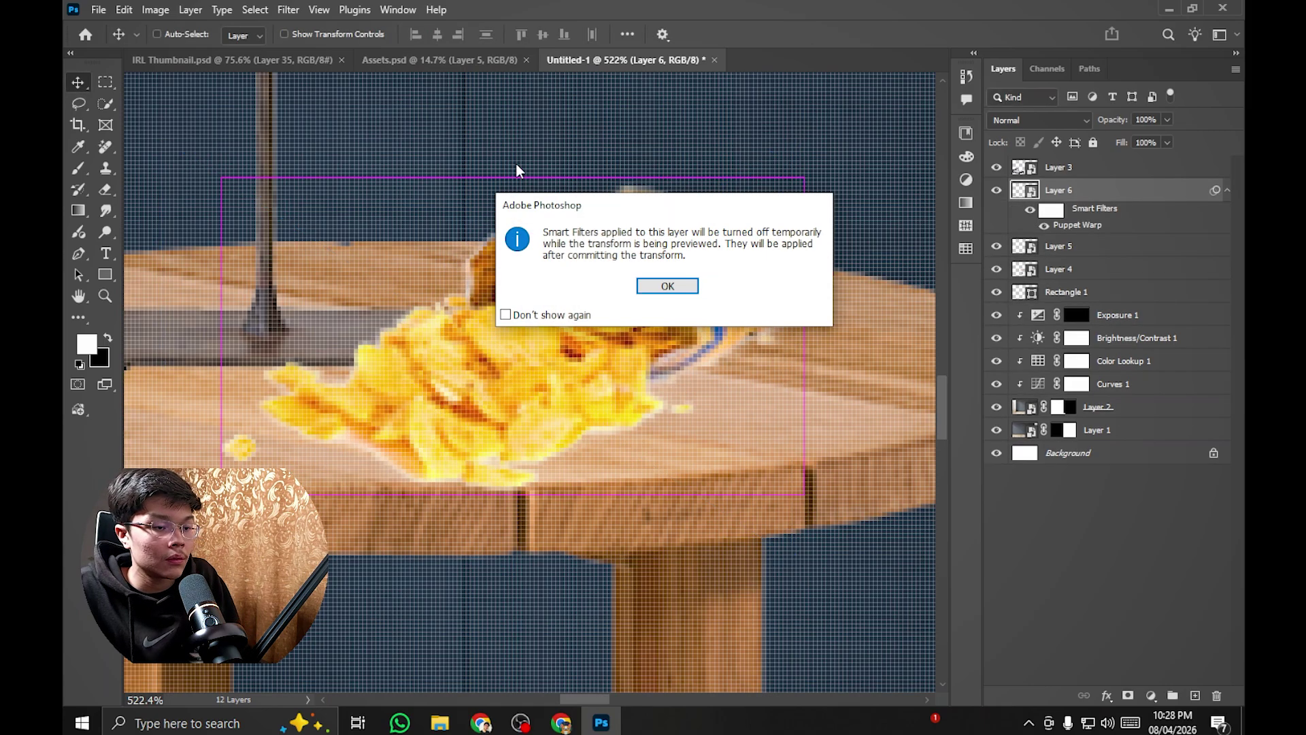
click(660, 294)
drag(478, 137, 478, 170)
drag(630, 334, 635, 325)
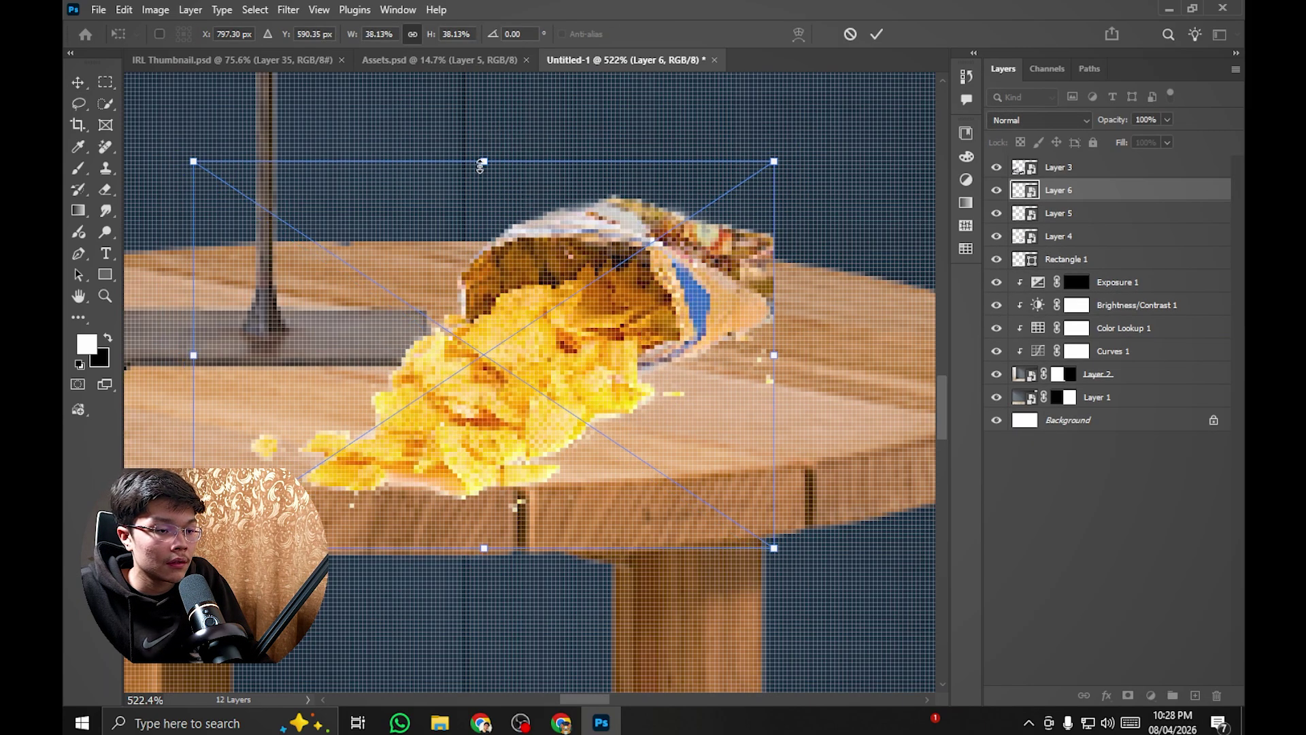
drag(481, 166, 485, 192)
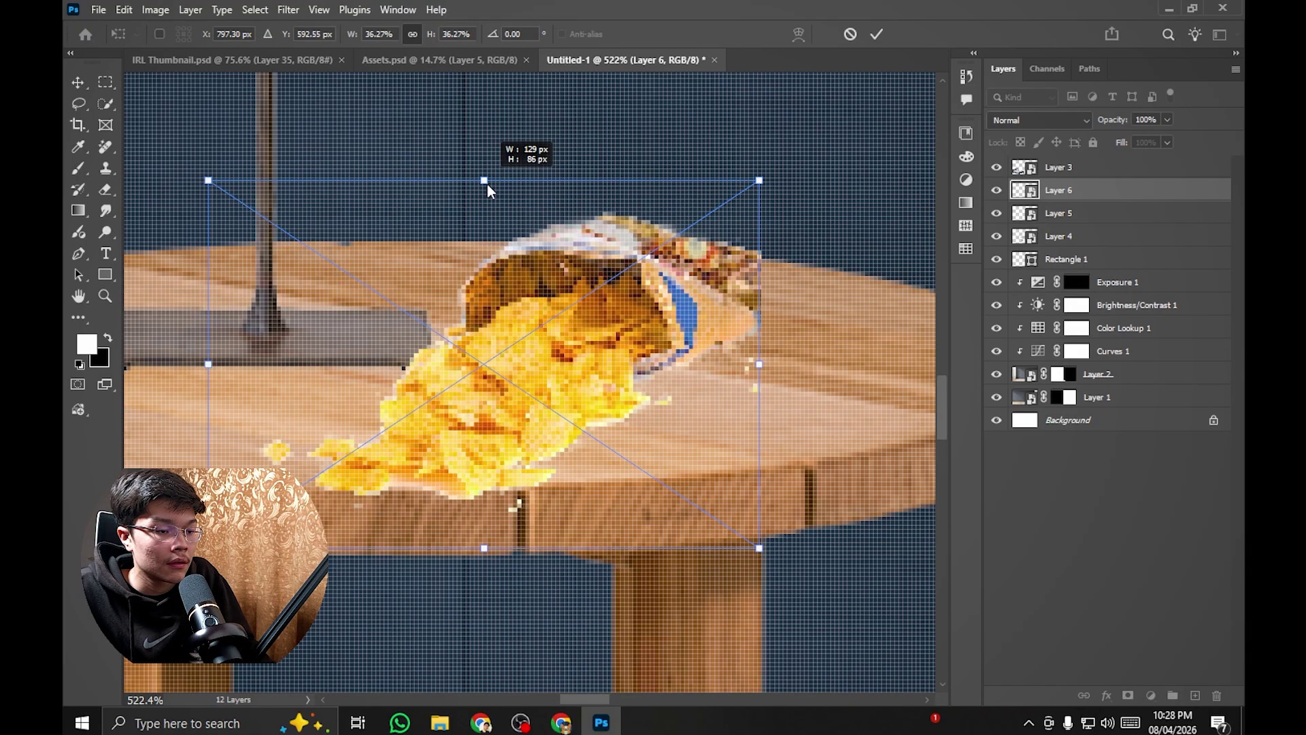
drag(572, 318, 567, 304)
key(Return)
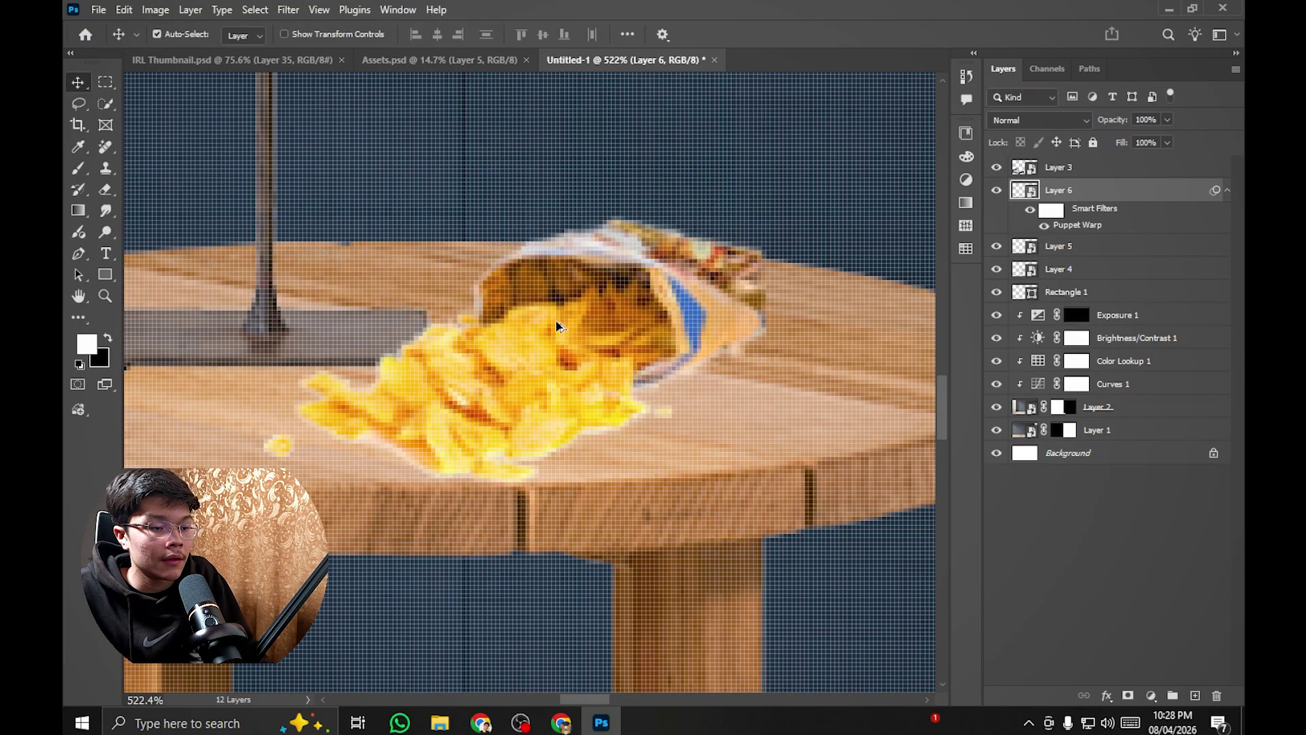
Step: Enlarge the bag of chips slightly to about 37.24%
scroll(555, 320, down, 5)
scroll(567, 321, down, 8)
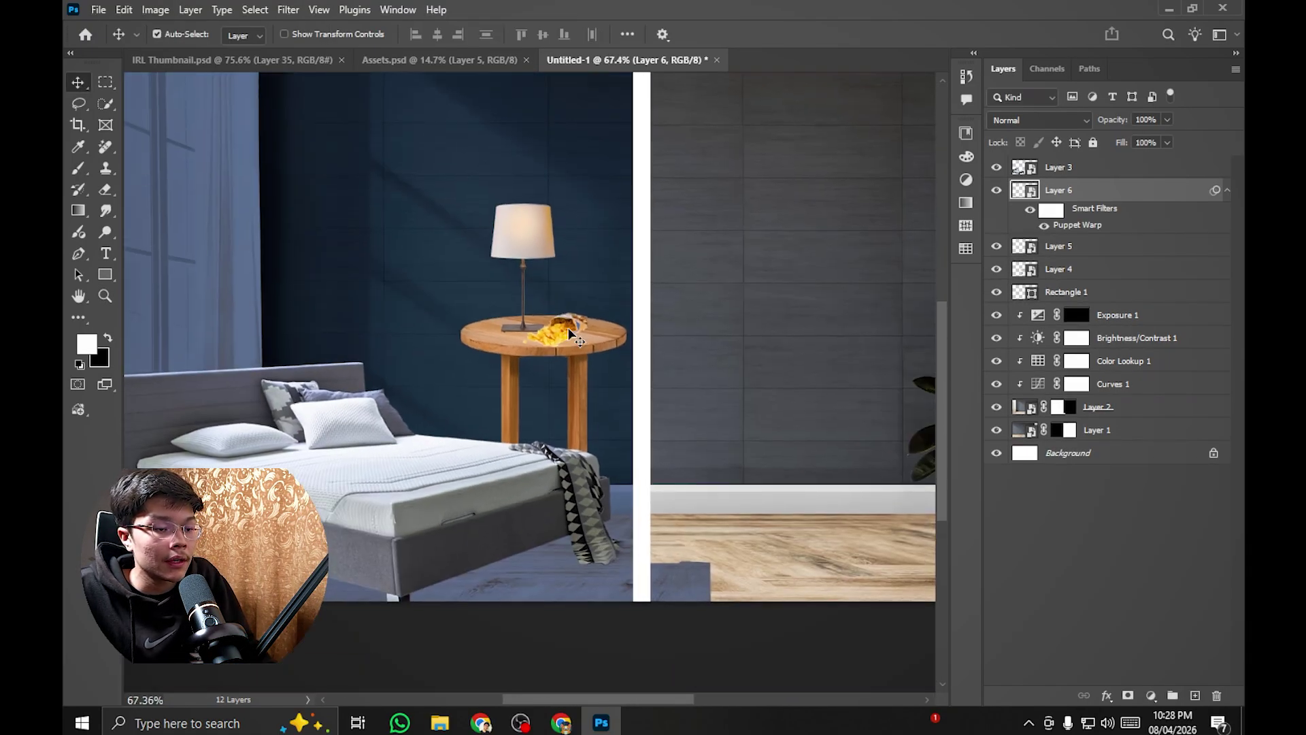
scroll(567, 327, up, 3)
scroll(566, 327, up, 7)
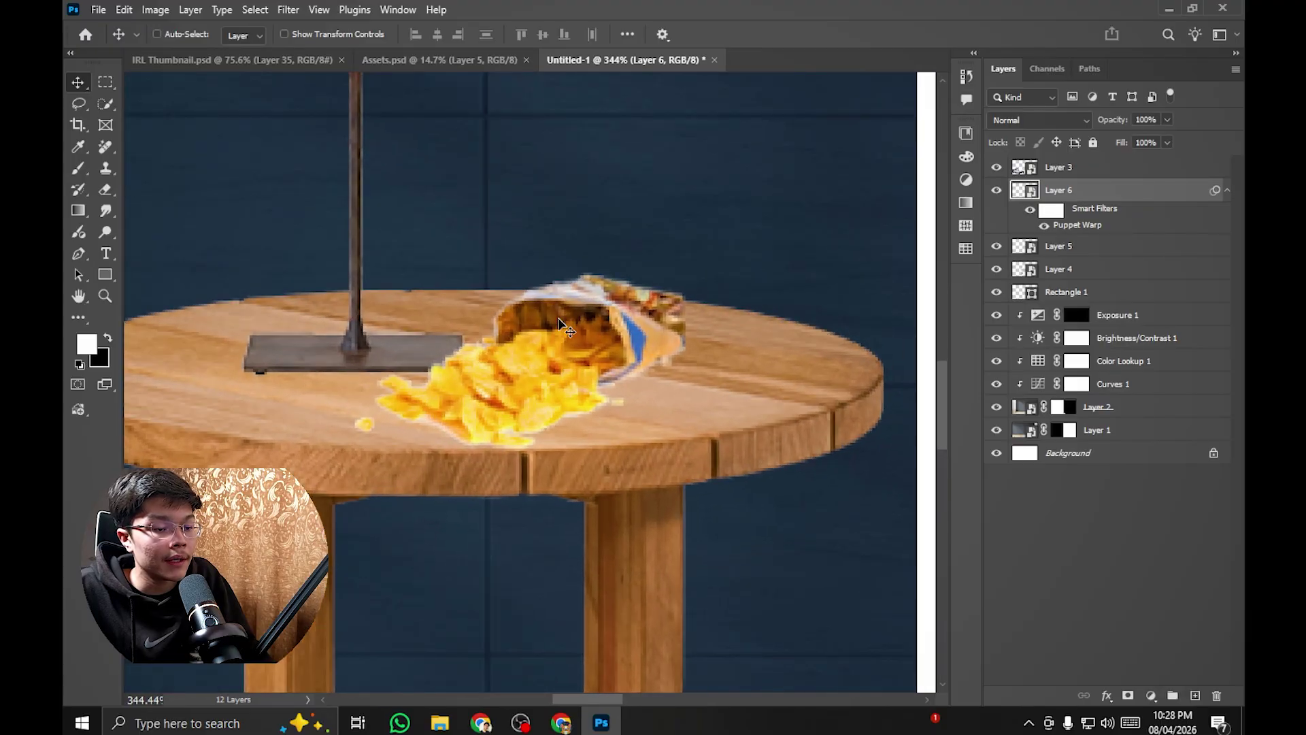
key(ctrl+t)
click(681, 290)
drag(679, 243, 694, 239)
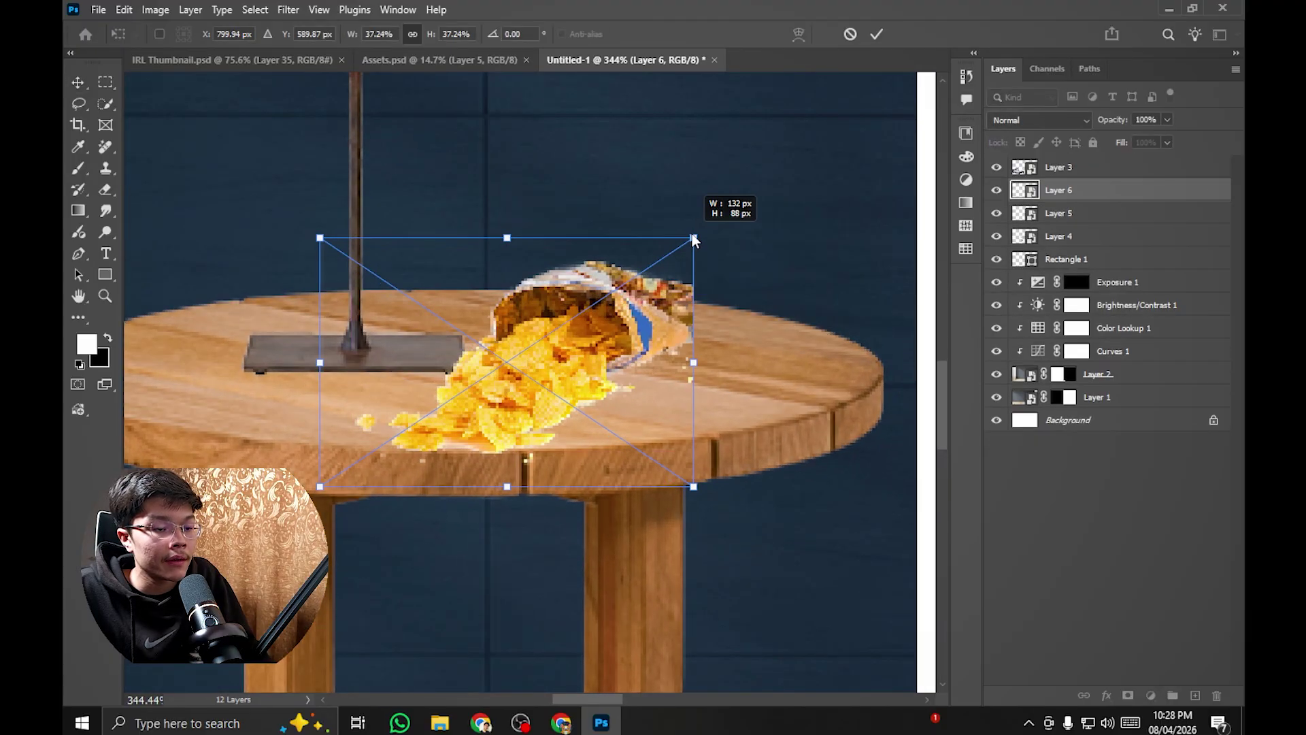
key(Return)
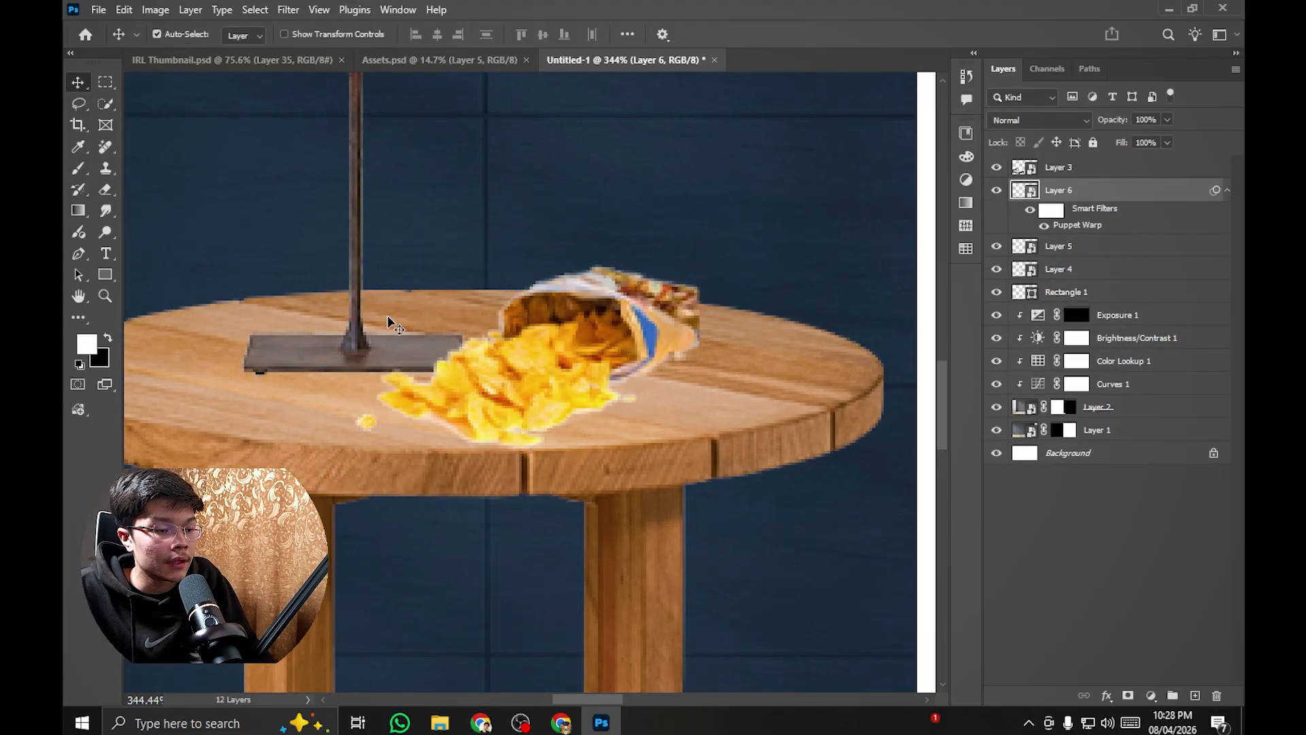
Step: Nudge the lamp slightly up on the tabletop behind the spilled chips
drag(388, 364, 393, 353)
scroll(394, 353, down, 7)
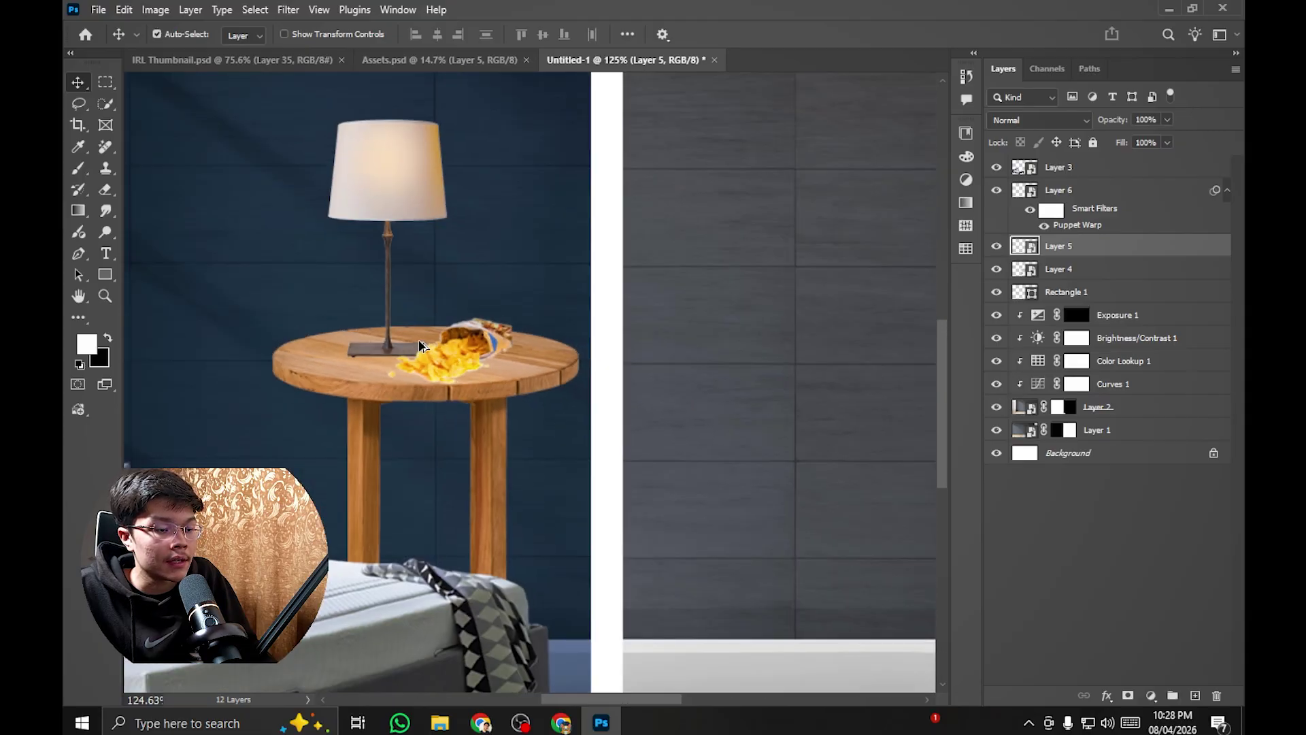
drag(578, 332, 612, 332)
scroll(661, 324, down, 3)
scroll(662, 324, up, 3)
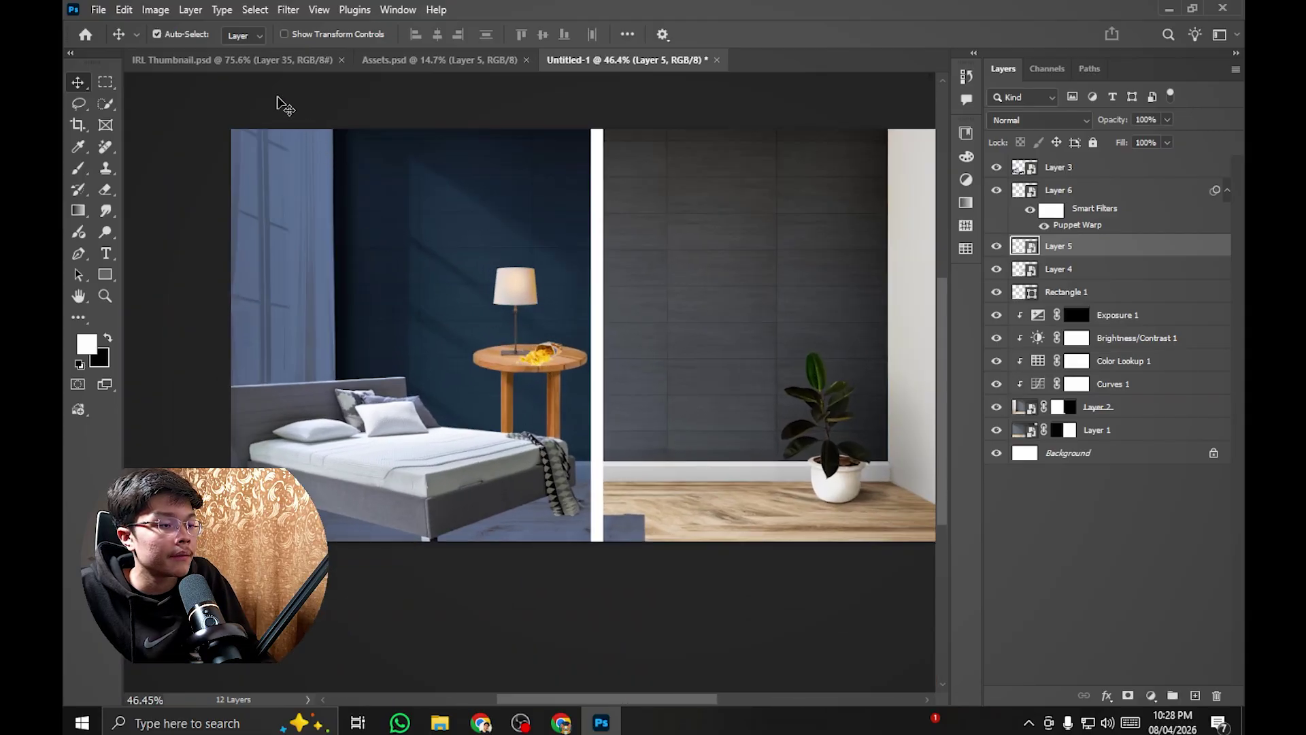
Step: Compare the furnished left room with the left scene of the reference thumbnail in IRL Thumbnail.psd
click(231, 60)
scroll(348, 217, down, 3)
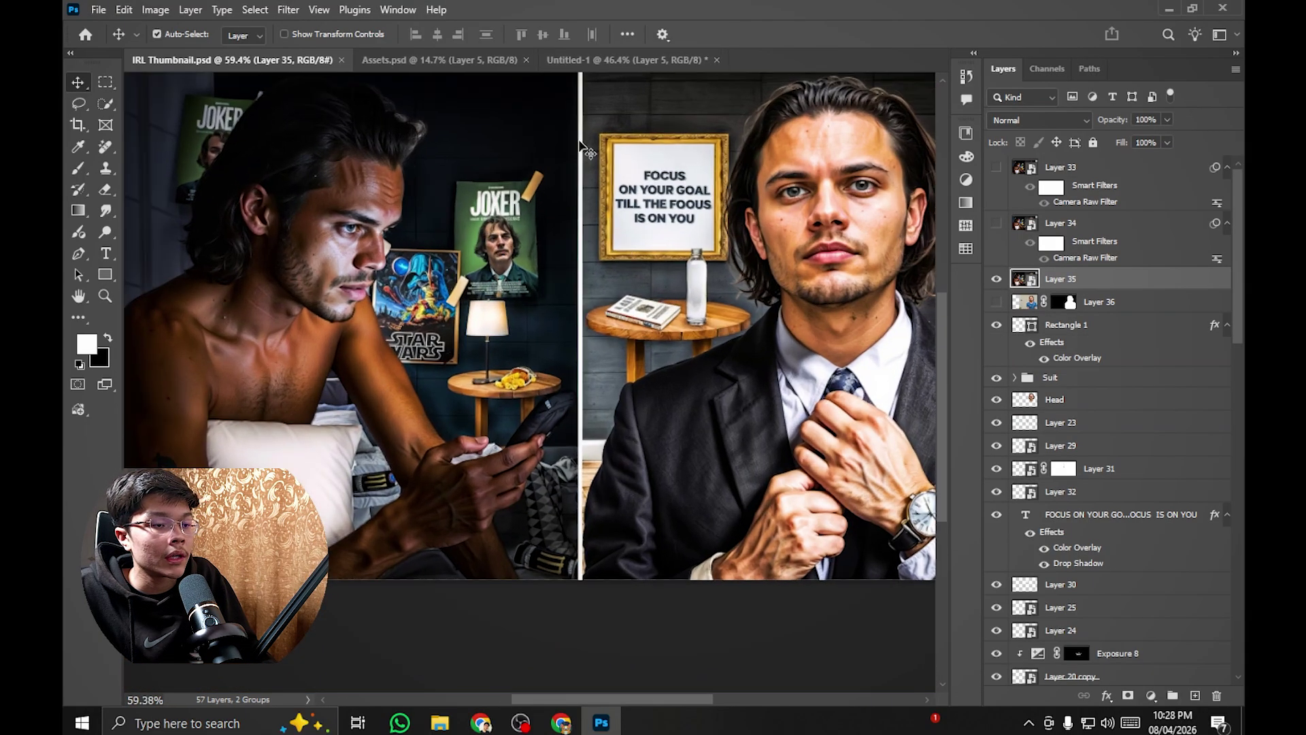
click(599, 60)
scroll(596, 92, up, 2)
scroll(592, 228, down, 3)
scroll(578, 272, up, 4)
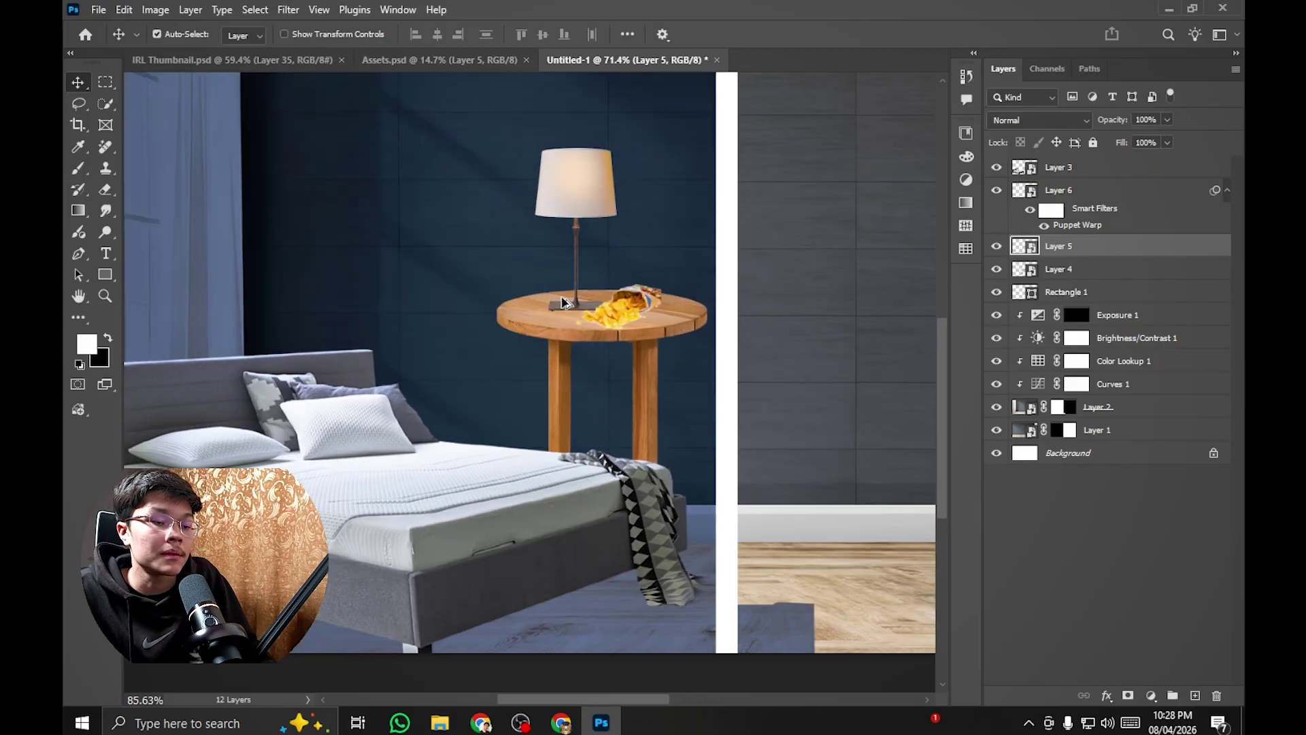
scroll(563, 319, down, 3)
scroll(564, 323, down, 2)
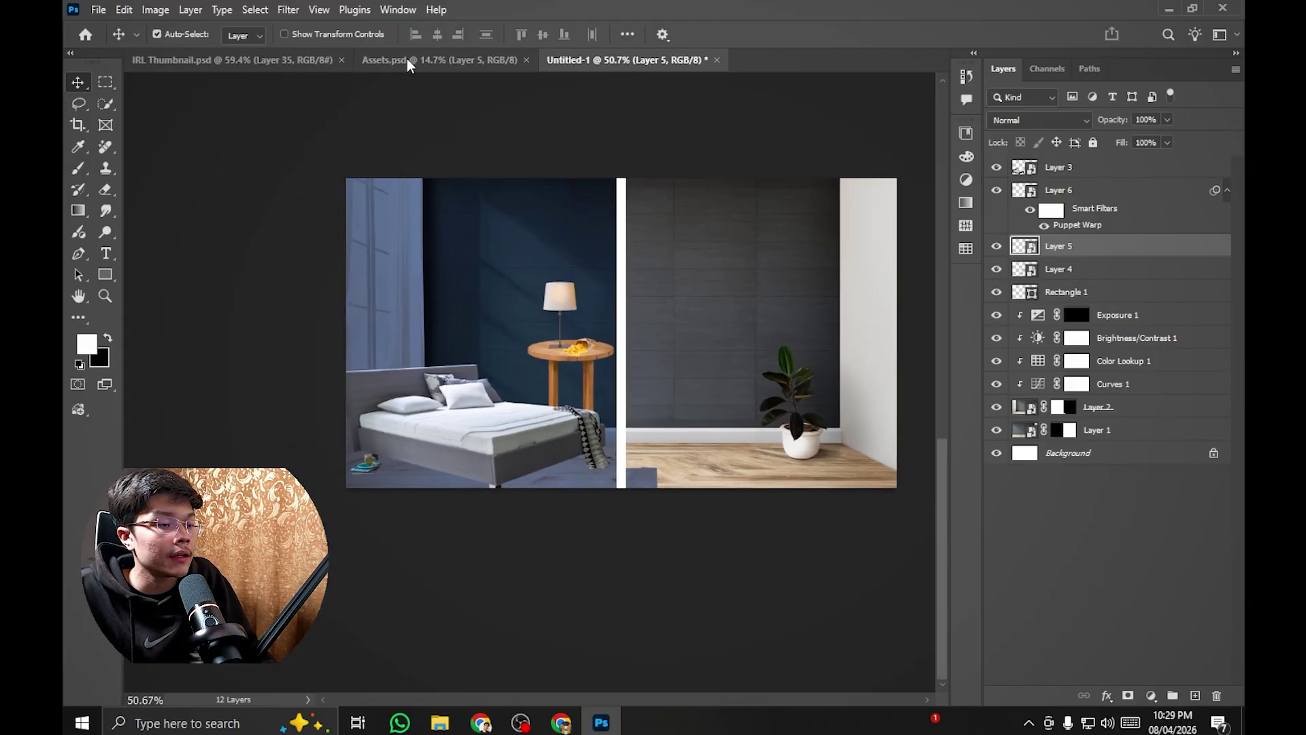
Step: Copy the Joker poster from Assets.psd onto the left room's dark wall and scale it to about 160.64%
click(407, 60)
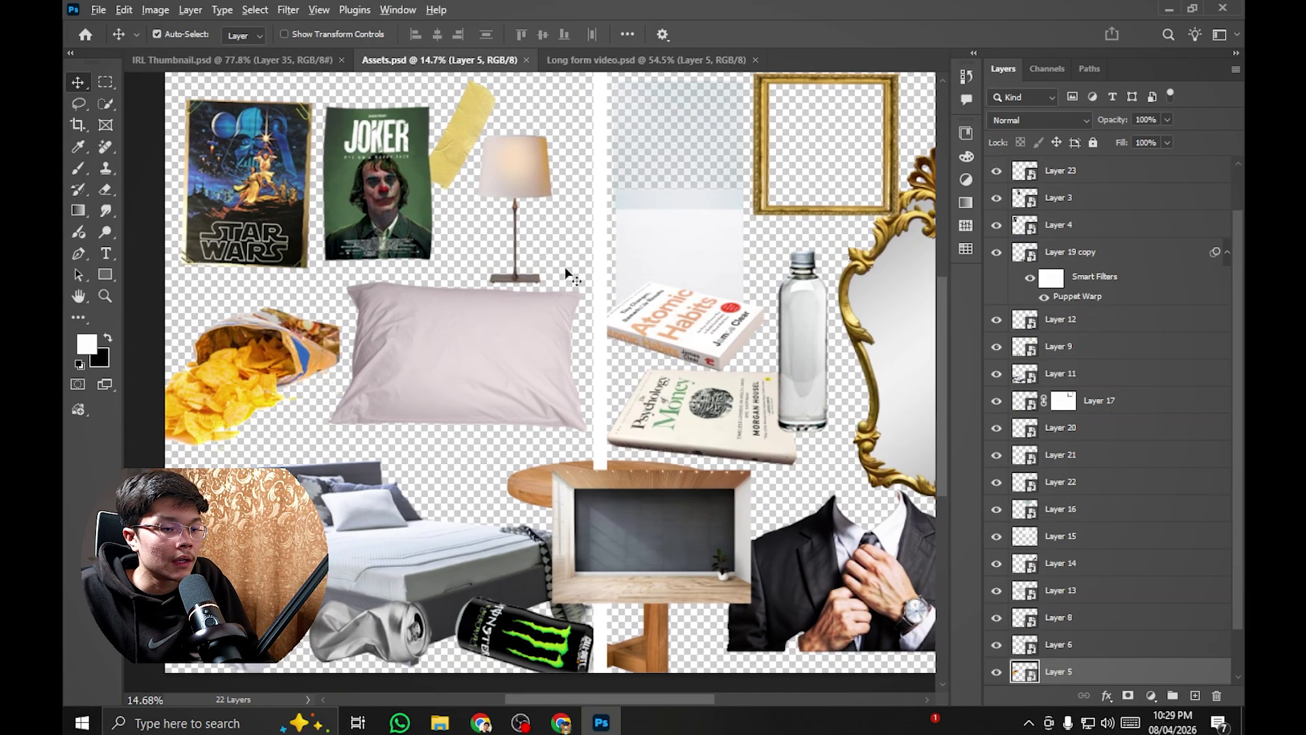
scroll(565, 272, down, 2)
scroll(483, 299, up, 1)
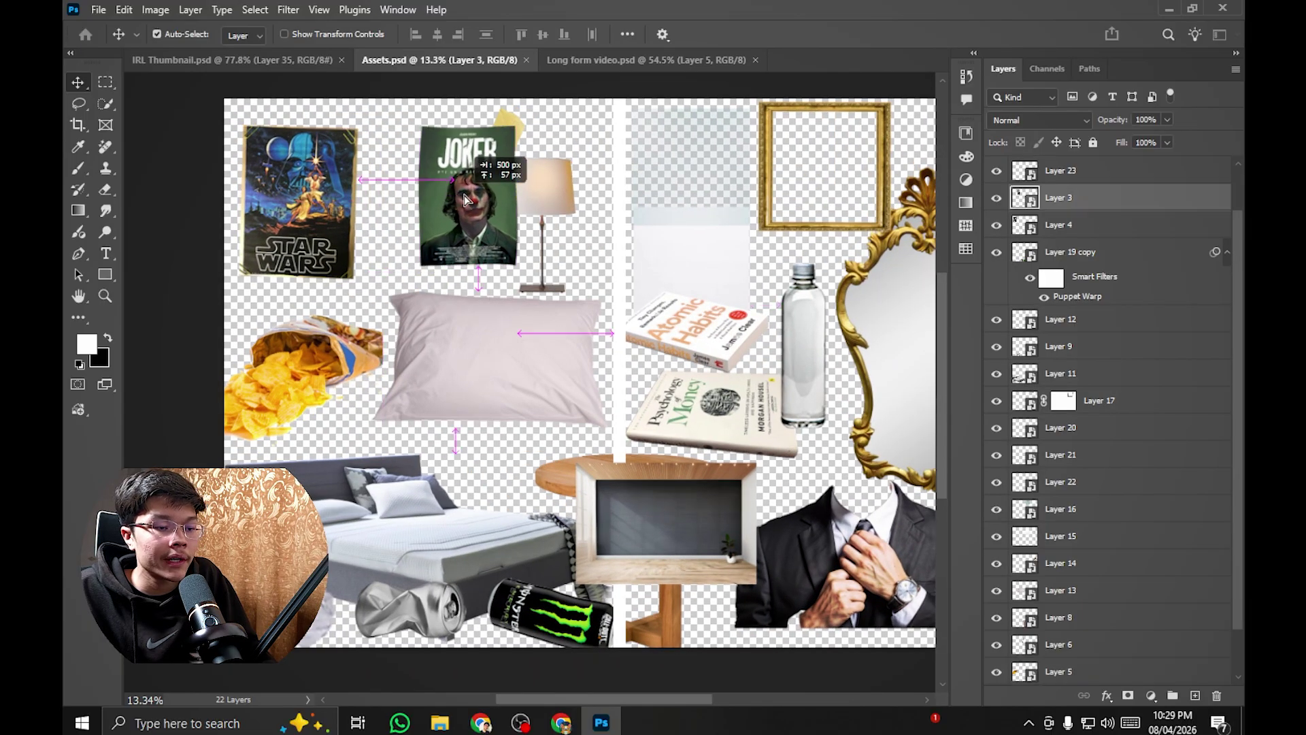
drag(466, 198, 515, 215)
key(ctrl+t)
drag(810, 227, 584, 295)
Step: Scale the Joker poster down to about 124.60% and place its layer behind the lamp
scroll(612, 204, up, 3)
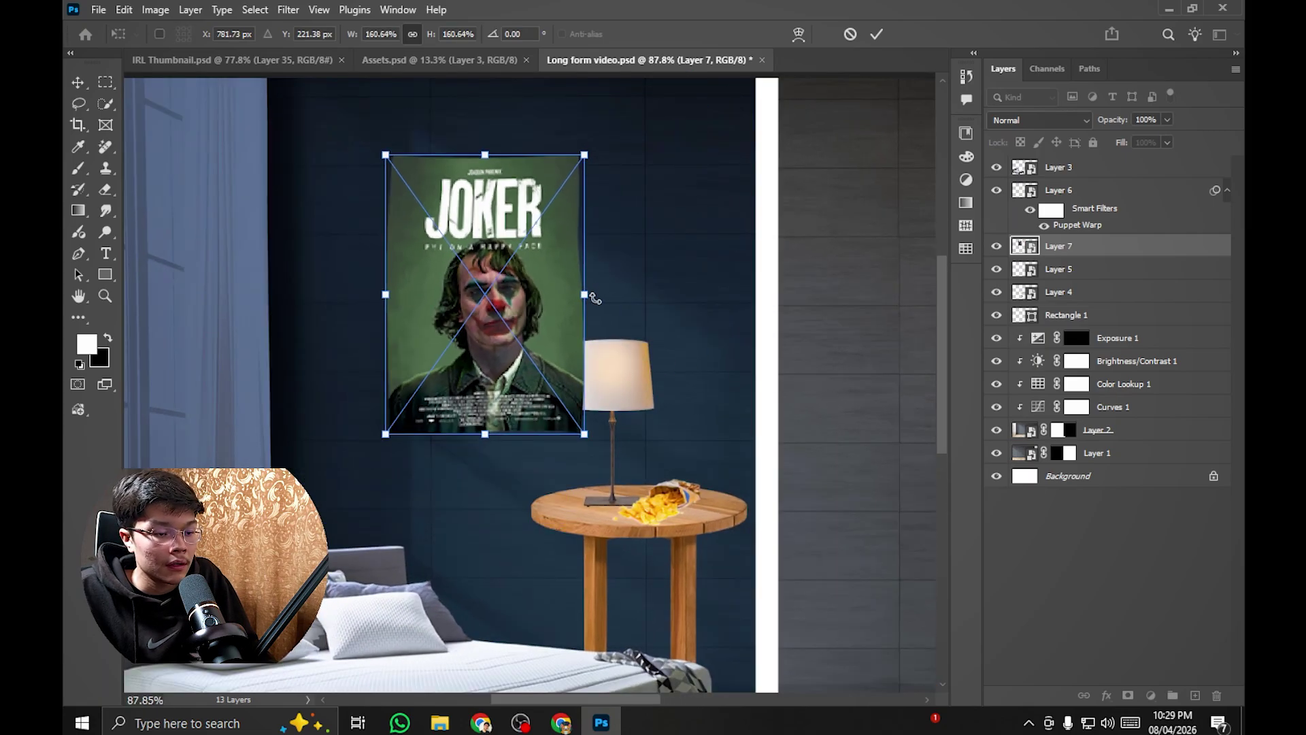
key(ctrl+t)
drag(607, 297, 591, 297)
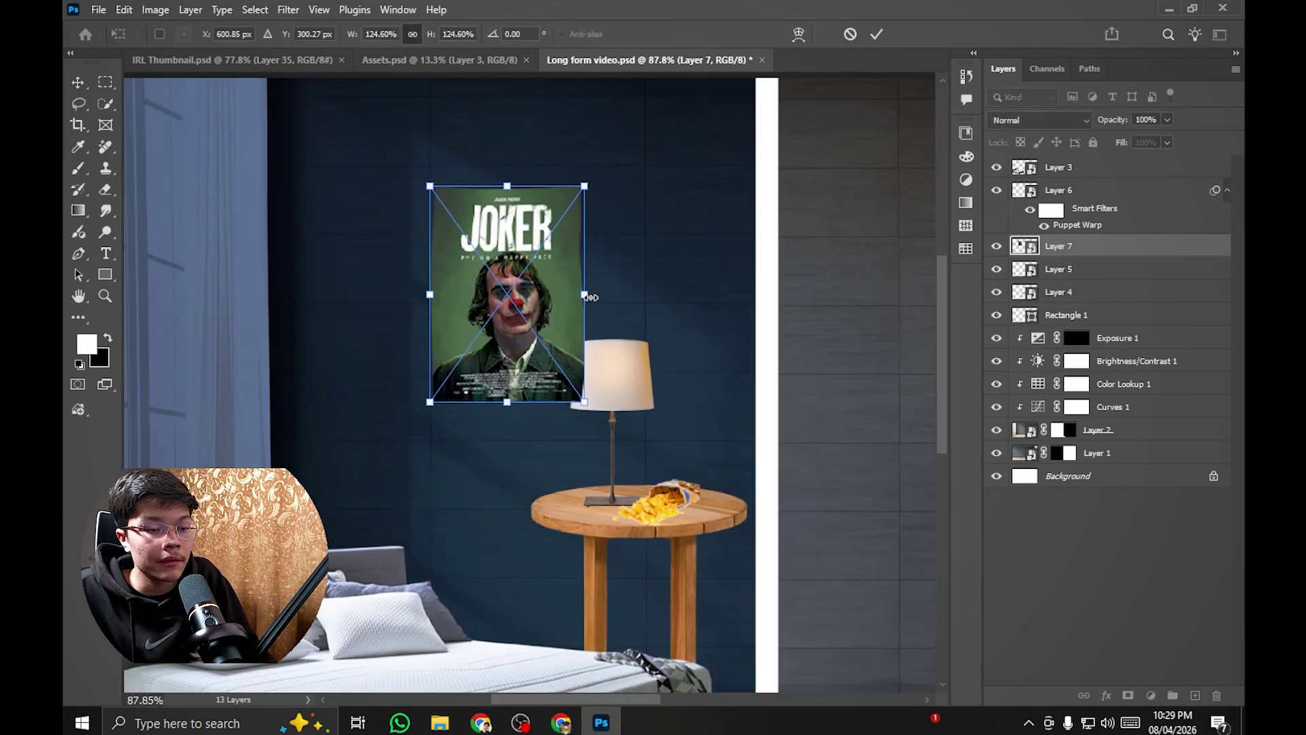
key(Return)
scroll(585, 296, up, 2)
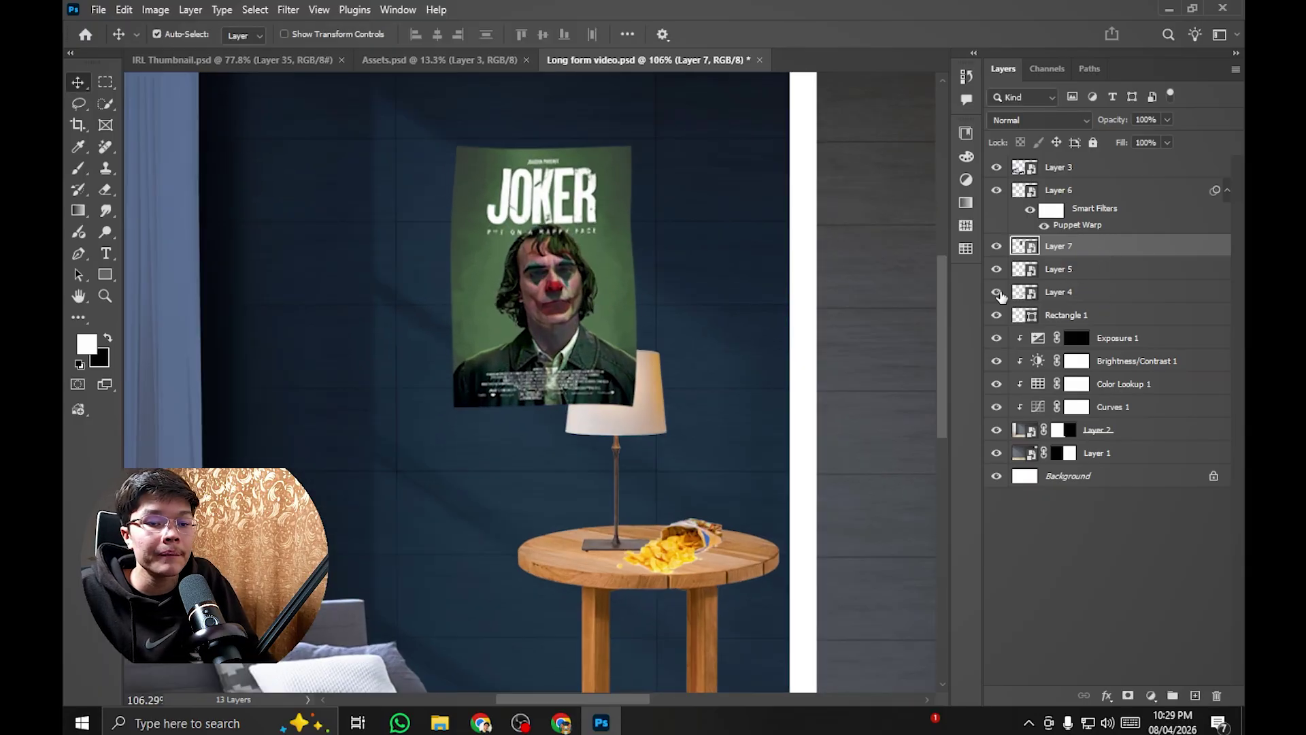
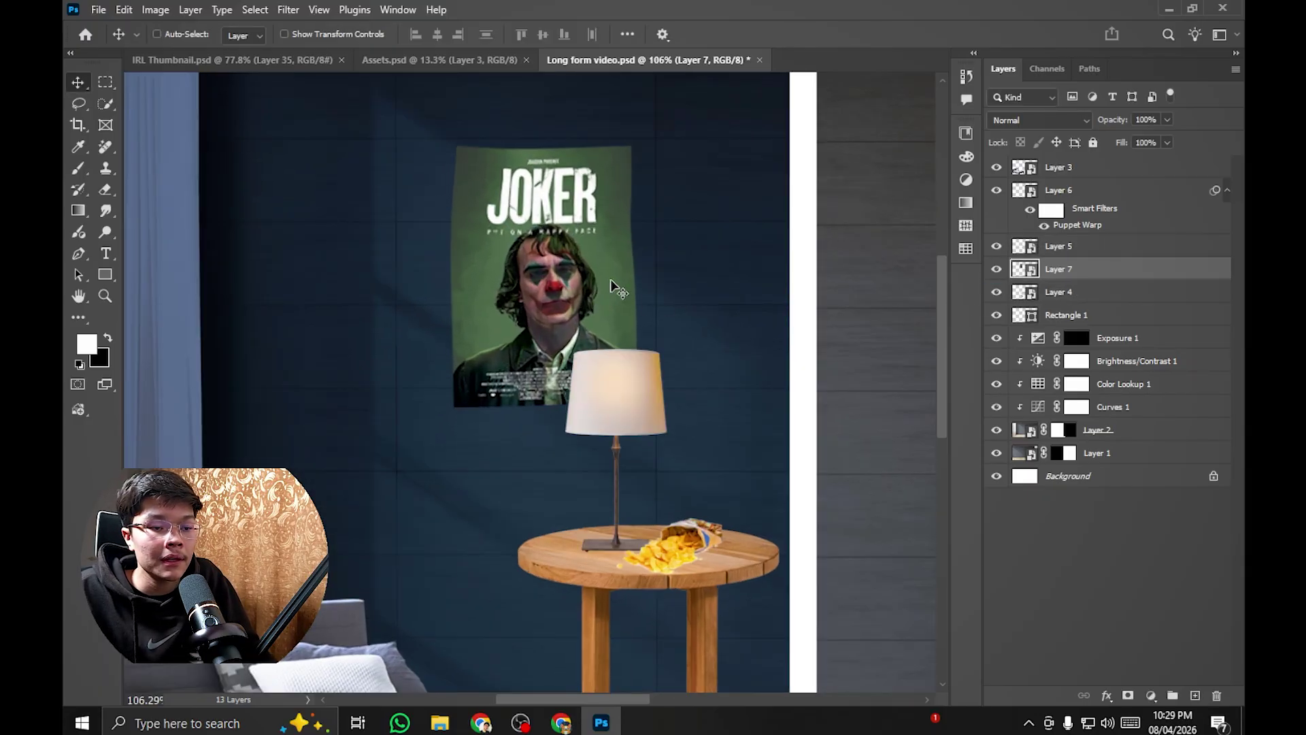
Step: Move the Joker poster slightly up the wall above the lamp
key(ctrl+t)
scroll(609, 282, up, 2)
drag(610, 282, 616, 255)
key(Return)
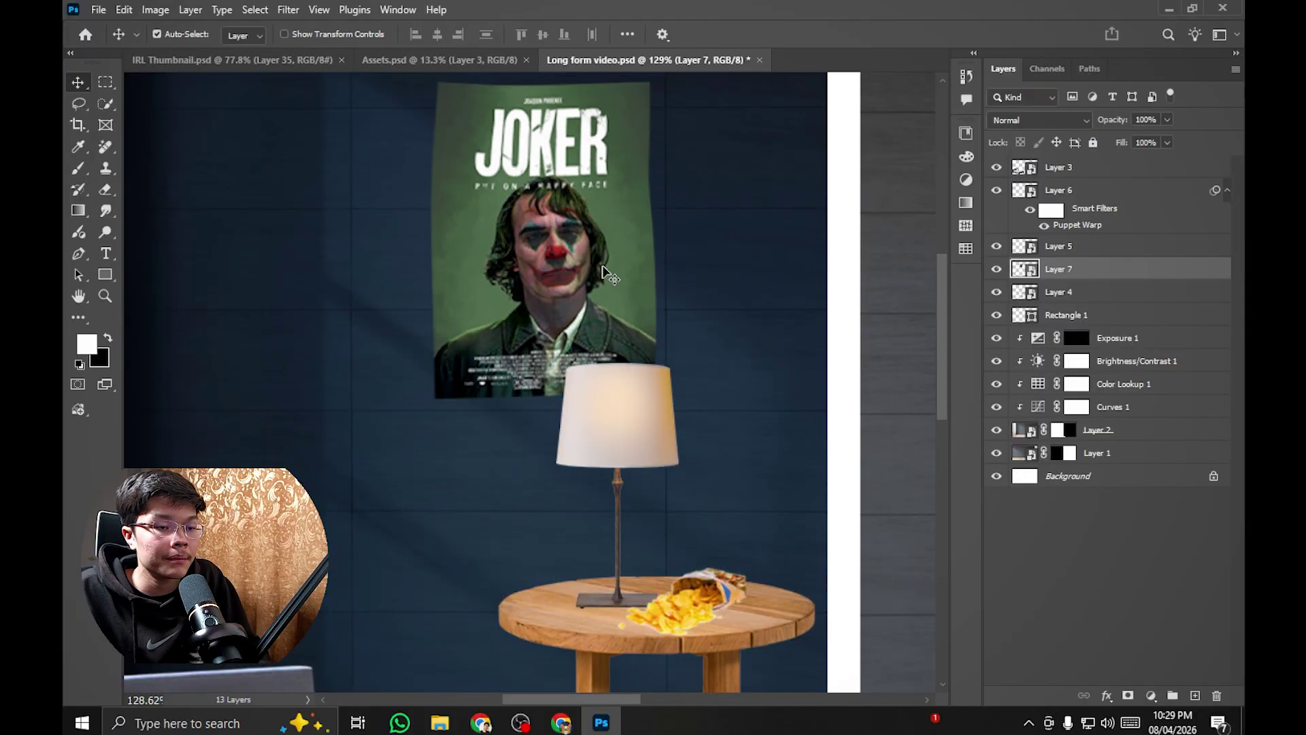
Step: Shrink the Joker poster further, keeping its lower edge tucked just behind the lampshade
scroll(602, 266, down, 4)
scroll(633, 259, up, 4)
key(ctrl+t)
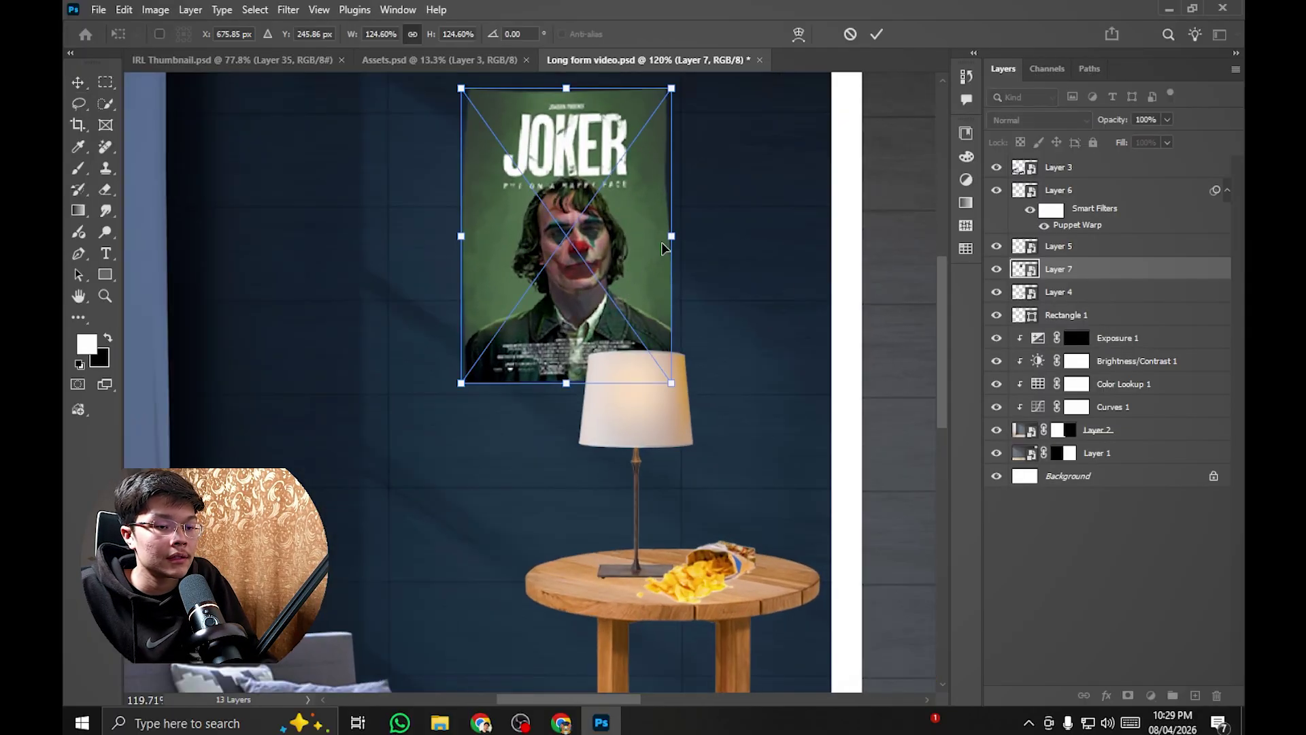
drag(672, 236, 623, 256)
scroll(623, 256, down, 3)
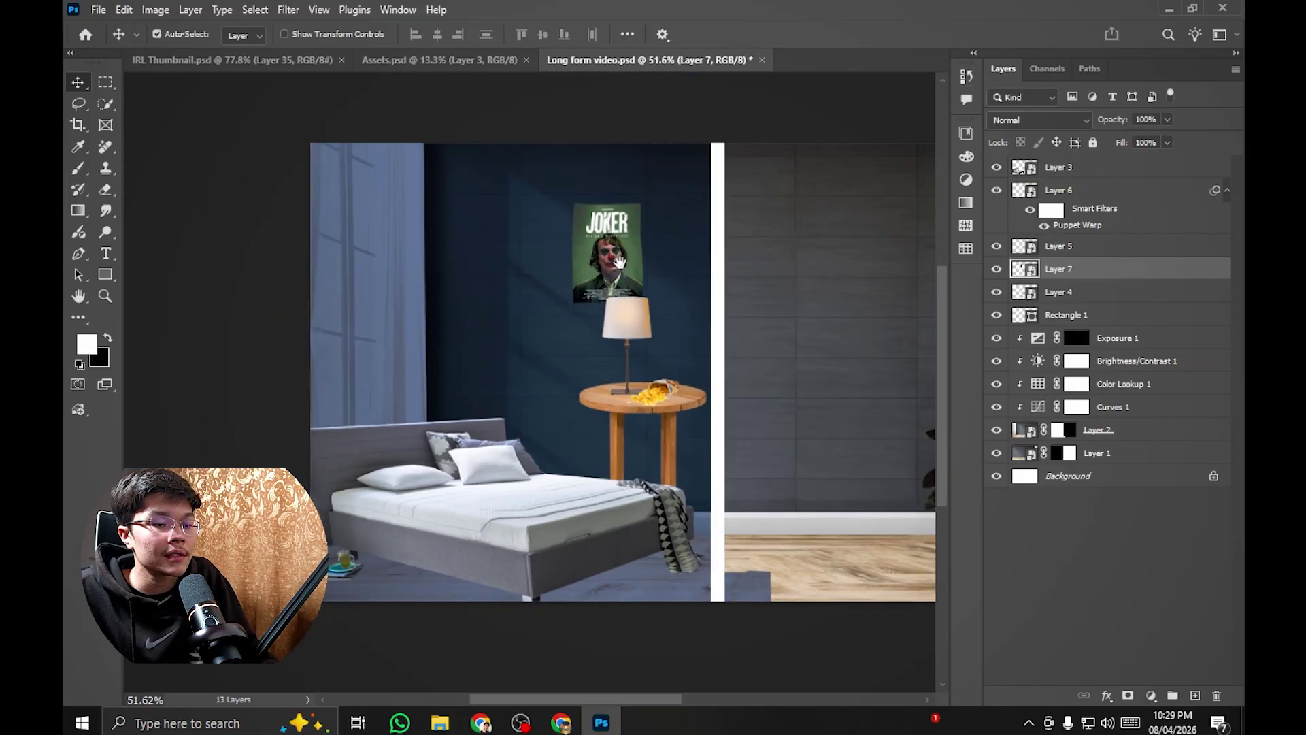
scroll(623, 259, up, 3)
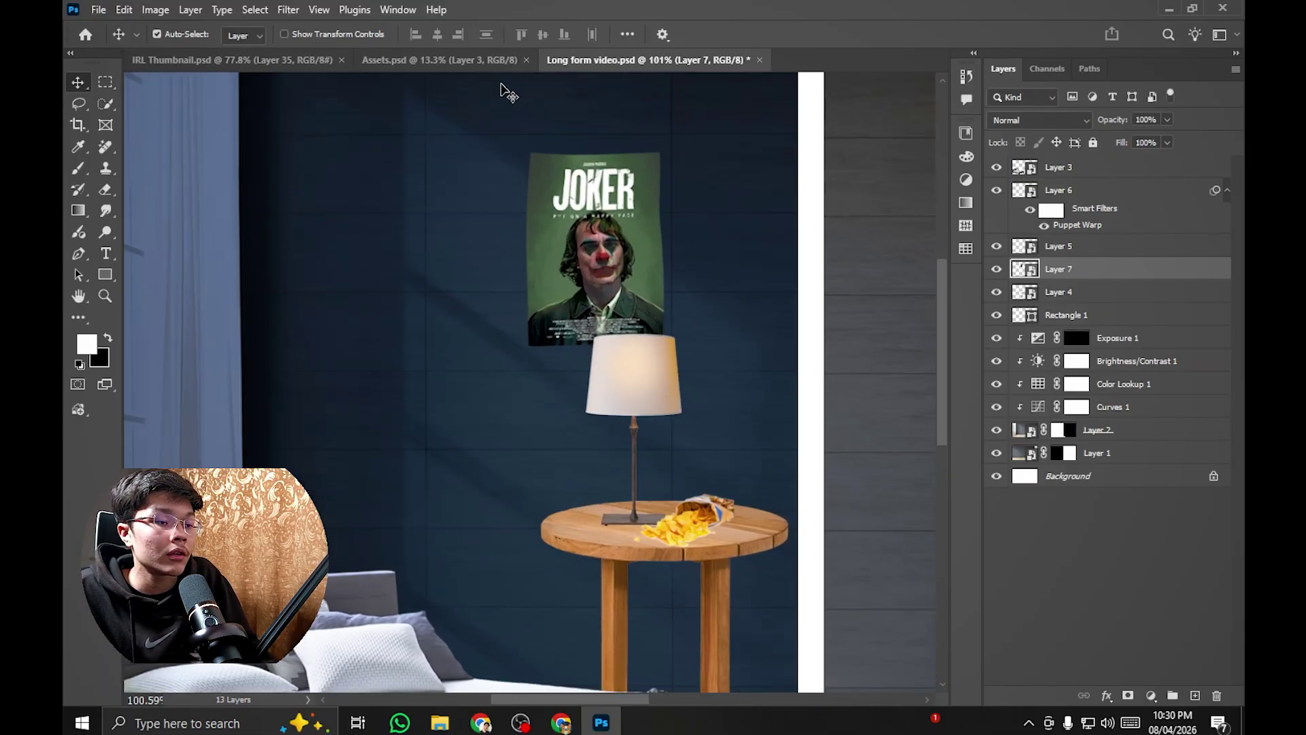
Step: Copy the Star Wars poster from Assets.psd into Long form video.psd, with its layer below the lamp
click(469, 60)
scroll(367, 204, up, 2)
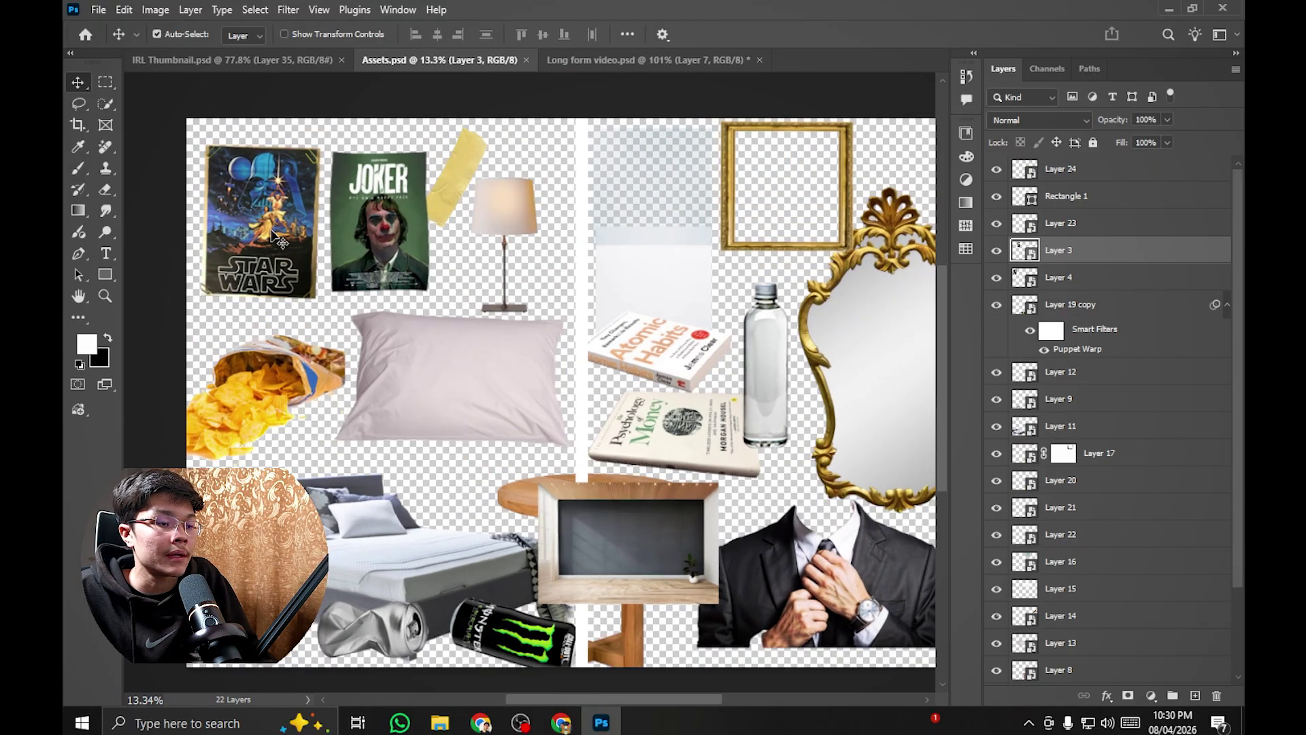
drag(308, 212, 449, 306)
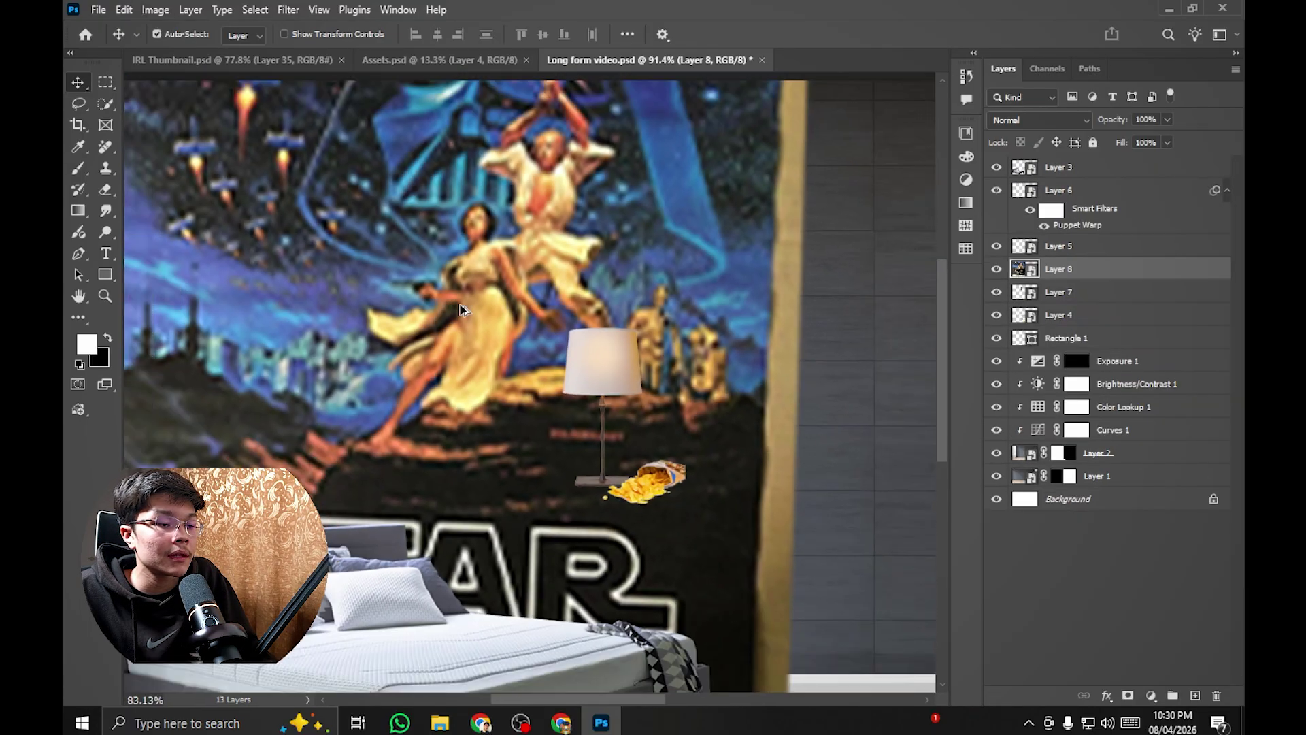
scroll(476, 306, down, 3)
scroll(717, 313, up, 2)
Step: Scale the Star Wars poster to about 87.33% and place it on the wall beside the Joker poster
key(ctrl+t)
drag(741, 320, 513, 311)
scroll(509, 306, up, 2)
scroll(505, 301, up, 2)
drag(204, 300, 344, 302)
key(Return)
scroll(428, 299, up, 1)
Step: Enlarge the Star Wars poster slightly and set it lower, against the Joker poster's lower-left edge
key(ctrl+t)
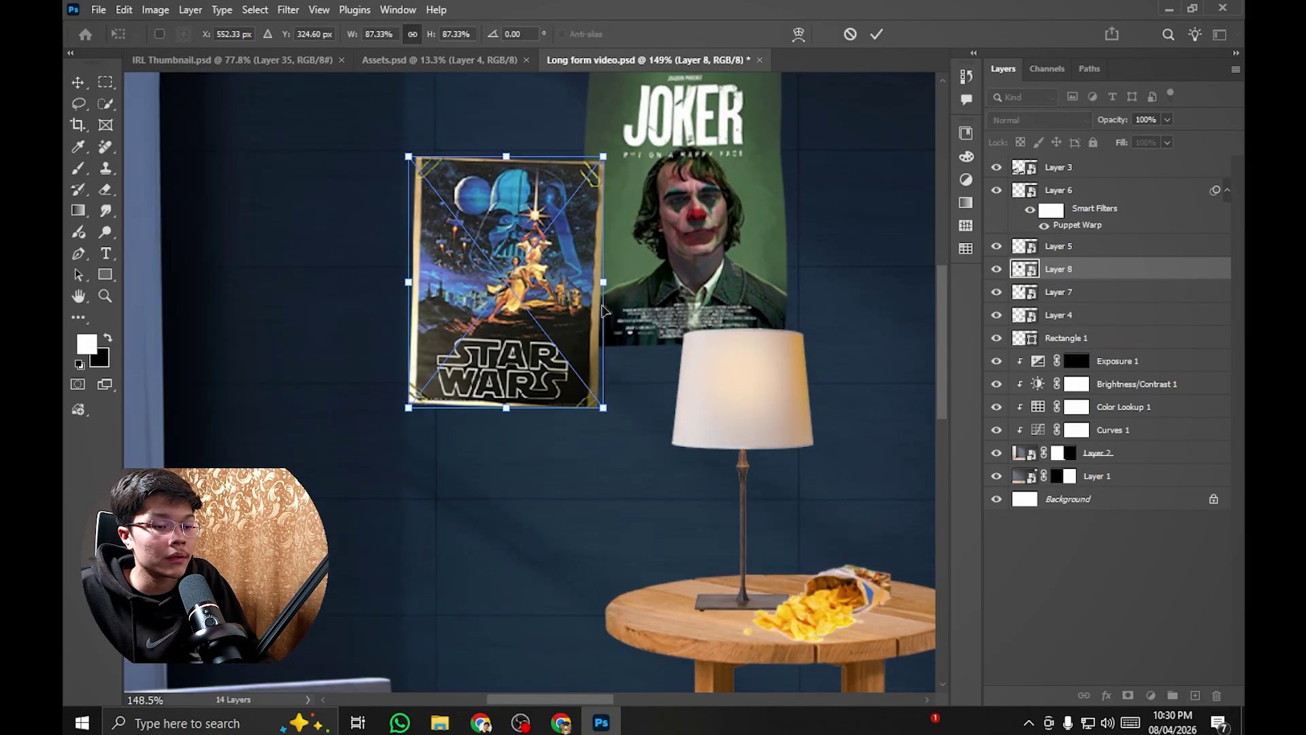
drag(606, 282, 553, 340)
key(Return)
scroll(554, 333, down, 8)
scroll(556, 329, up, 2)
scroll(558, 323, down, 4)
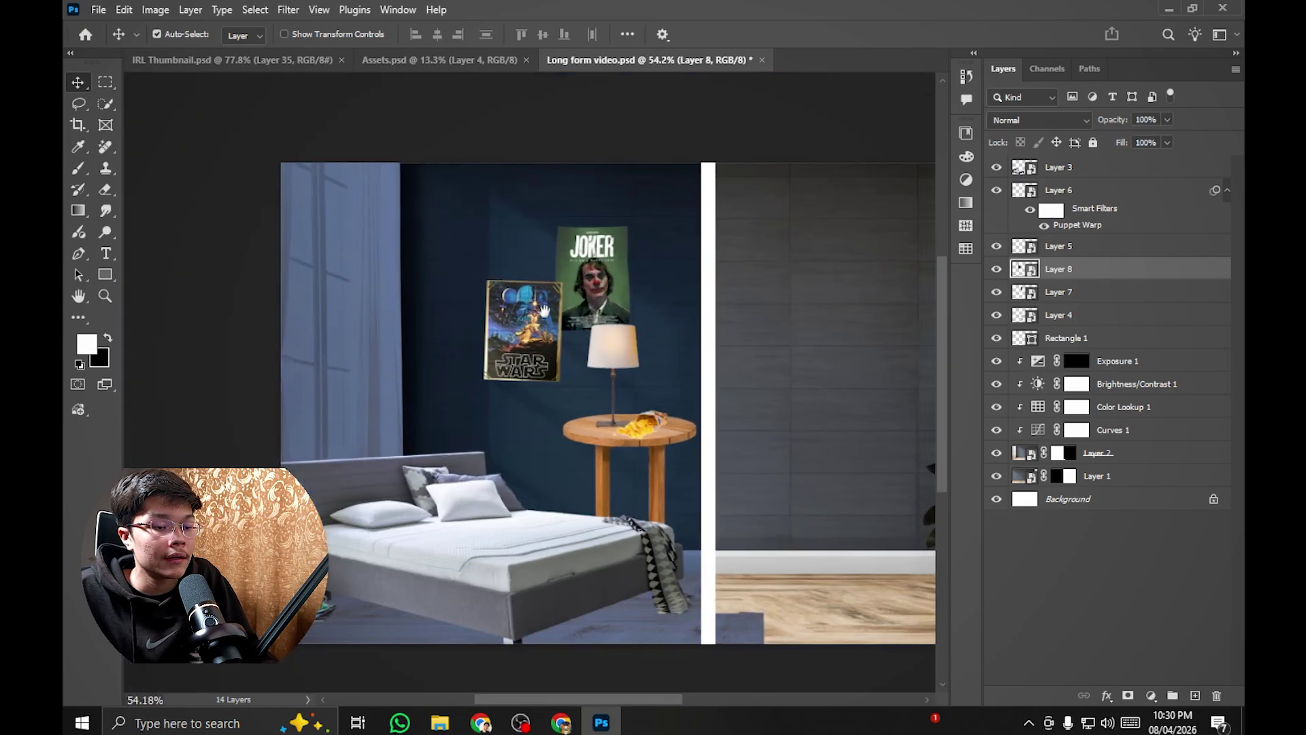
scroll(564, 313, up, 3)
scroll(568, 306, up, 4)
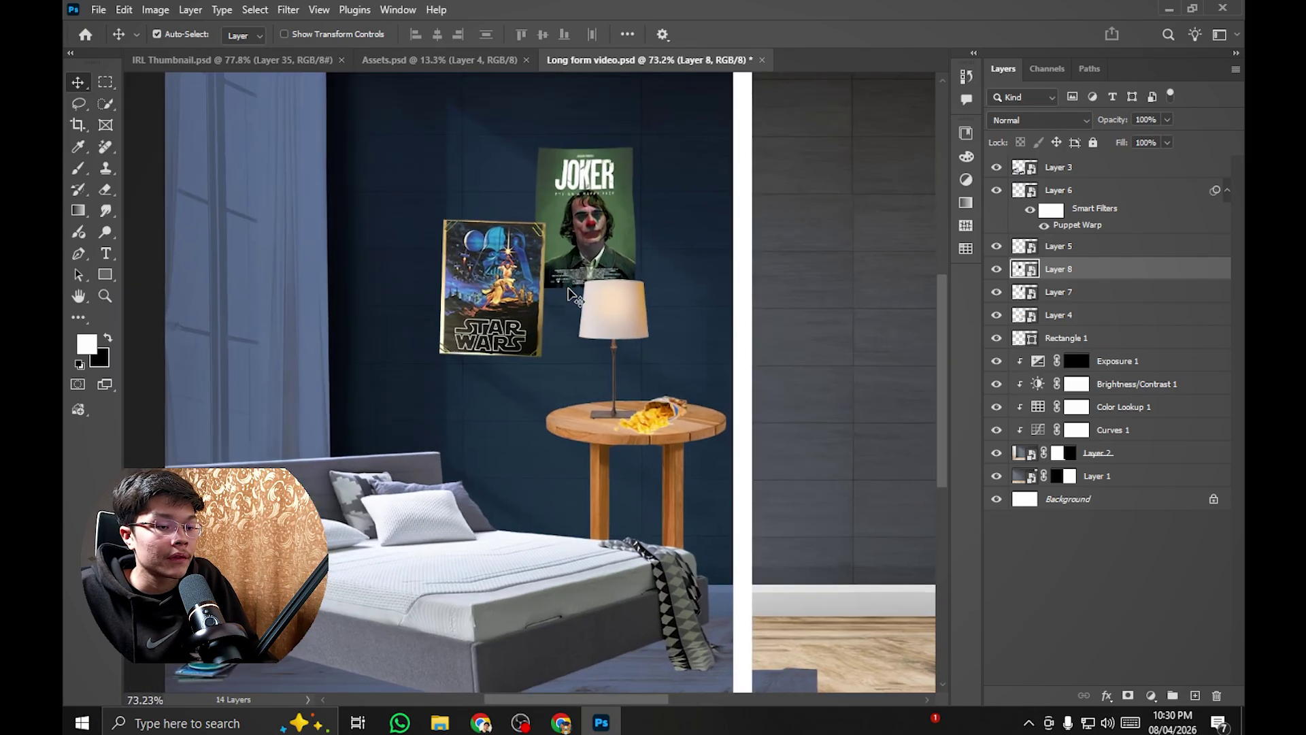
Step: Copy the yellow tape strip from Assets.psd to the Joker poster's upper-right corner and scale it to about 10.49%
click(438, 60)
scroll(477, 191, up, 4)
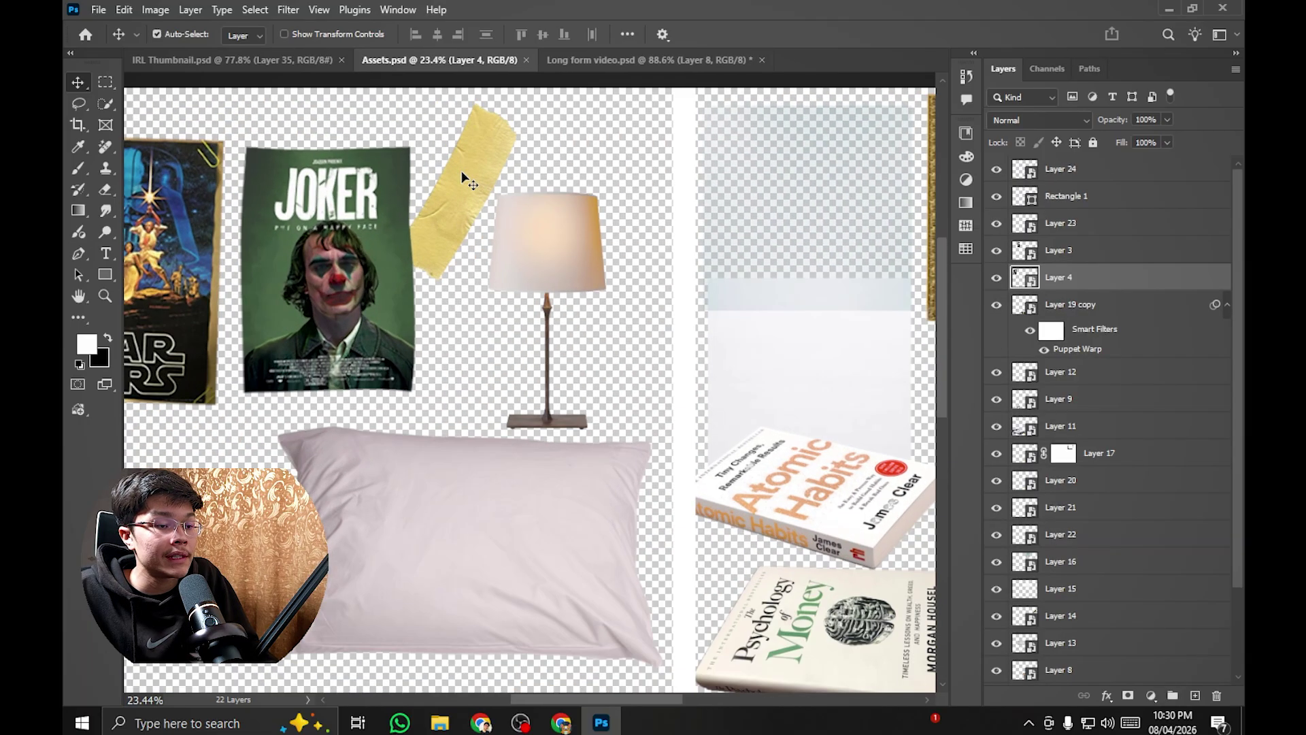
drag(491, 219, 558, 265)
scroll(561, 286, down, 2)
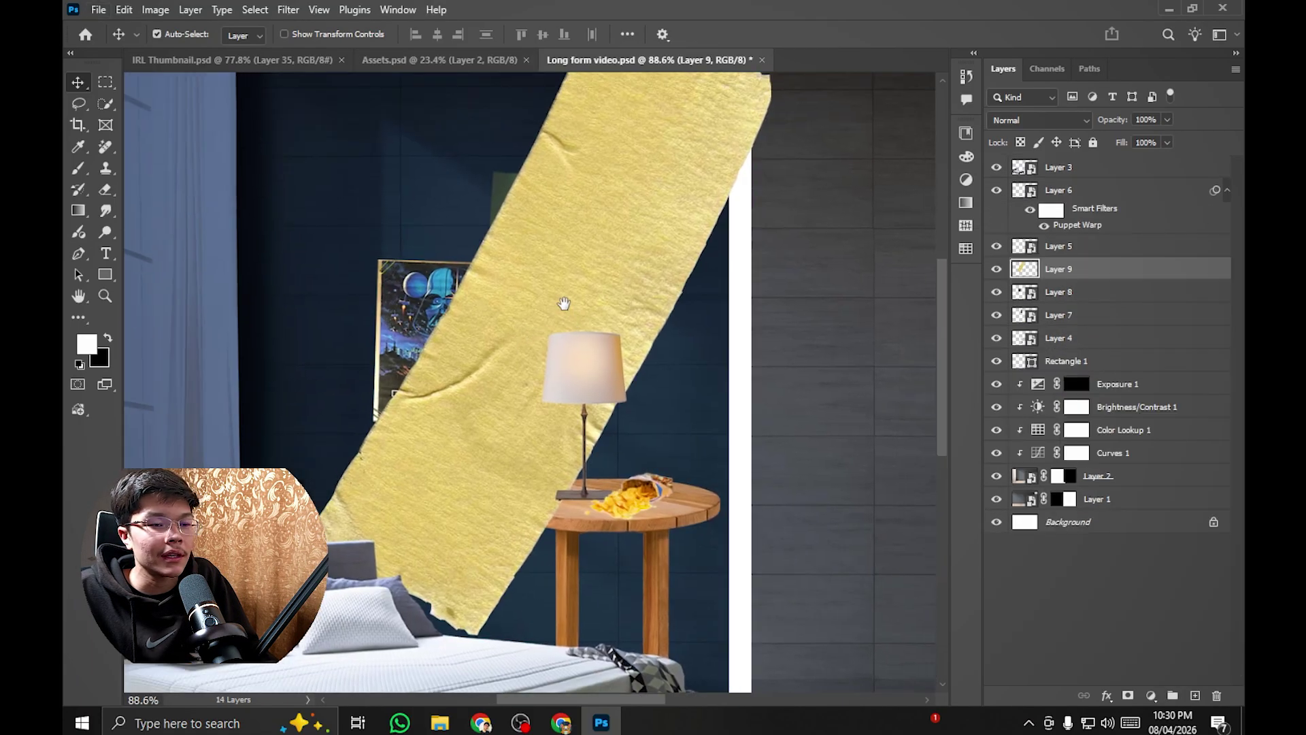
drag(731, 315, 551, 313)
scroll(552, 313, up, 3)
mouse_move(630, 166)
mouse_down()
mouse_move(590, 262)
mouse_move(626, 182)
mouse_up()
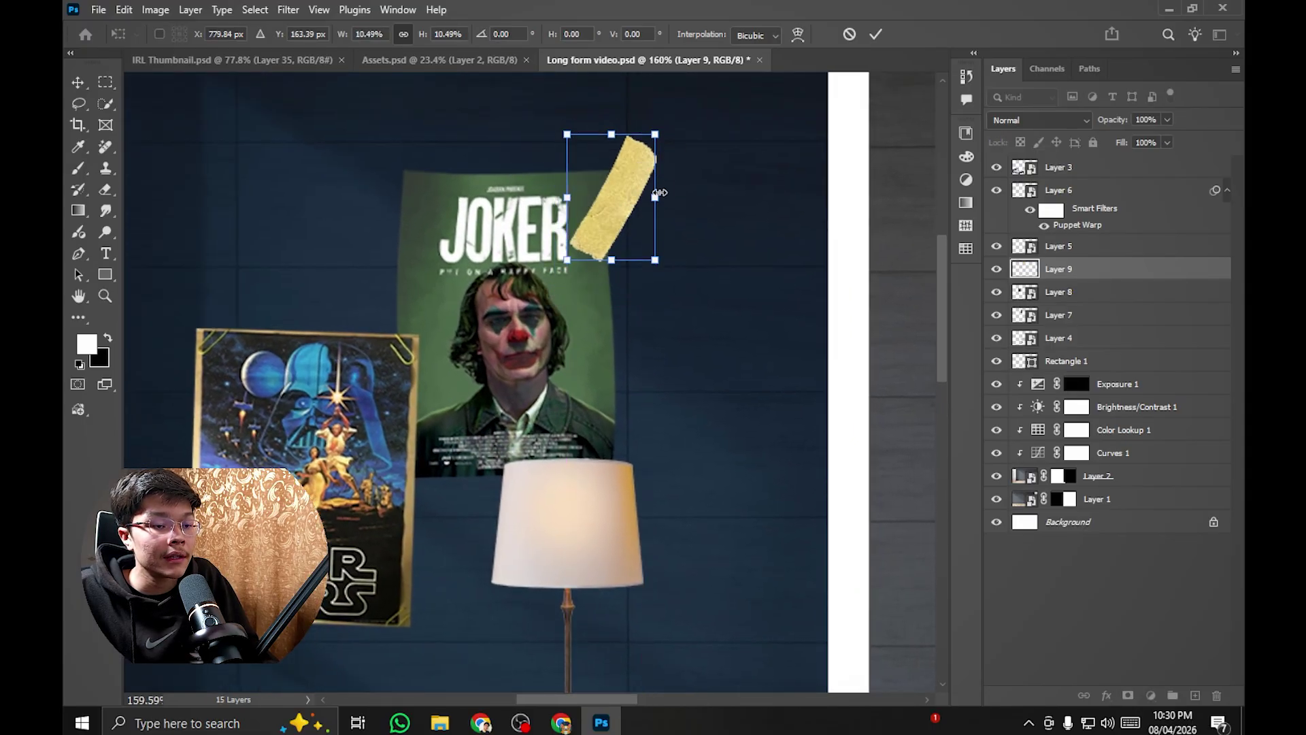
Step: Scale the tape strip down to about 7.97% and rotate it about -2.31° on the Joker poster's corner
scroll(632, 209, up, 2)
drag(591, 137, 650, 141)
drag(610, 212, 605, 210)
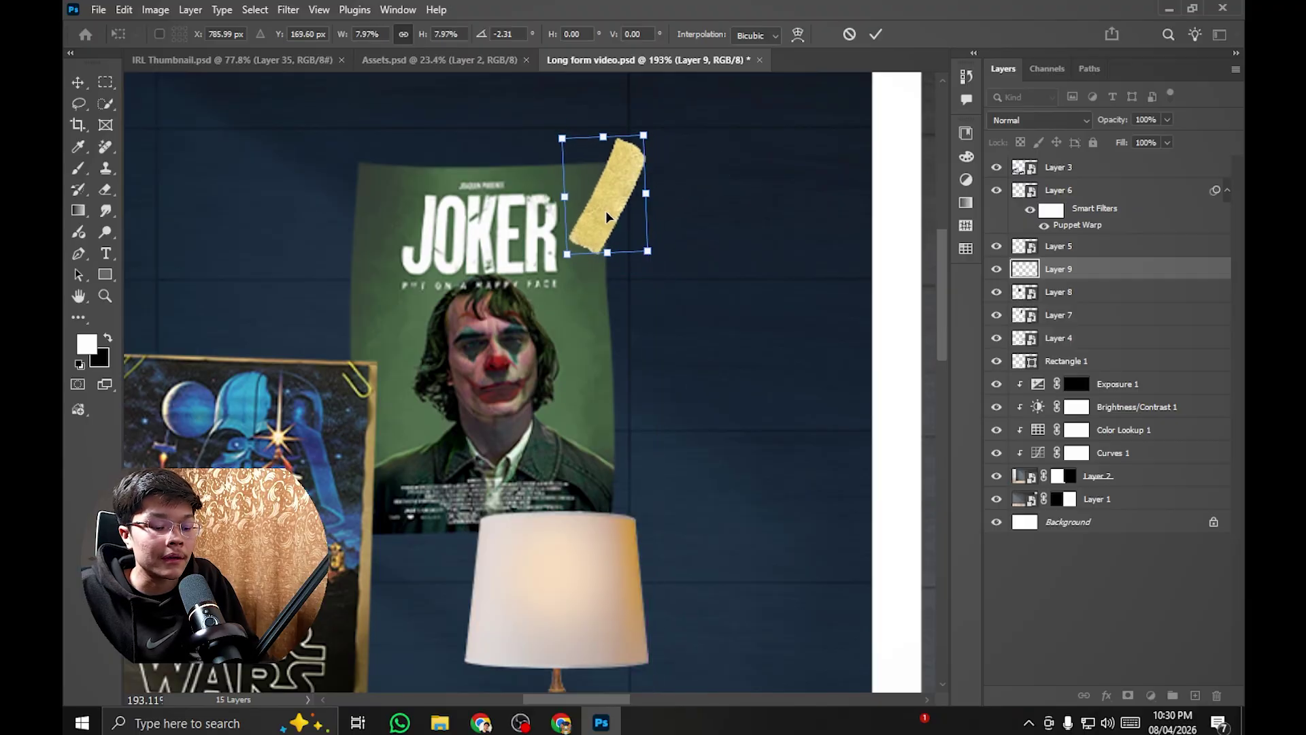
key(Return)
scroll(605, 212, down, 3)
scroll(631, 213, up, 4)
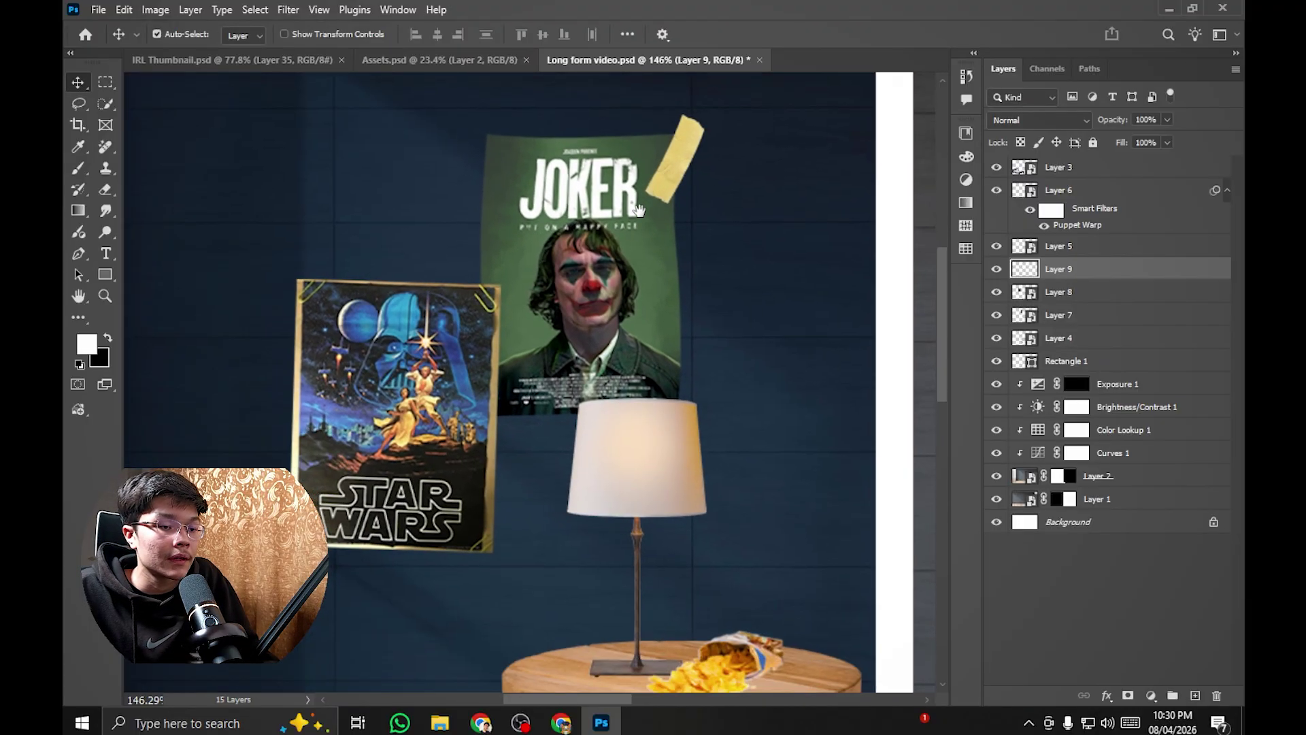
Step: Fine-tune the tape strip's position over the Joker poster's upper-right corner
click(692, 171)
key(ctrl+z)
click(689, 175)
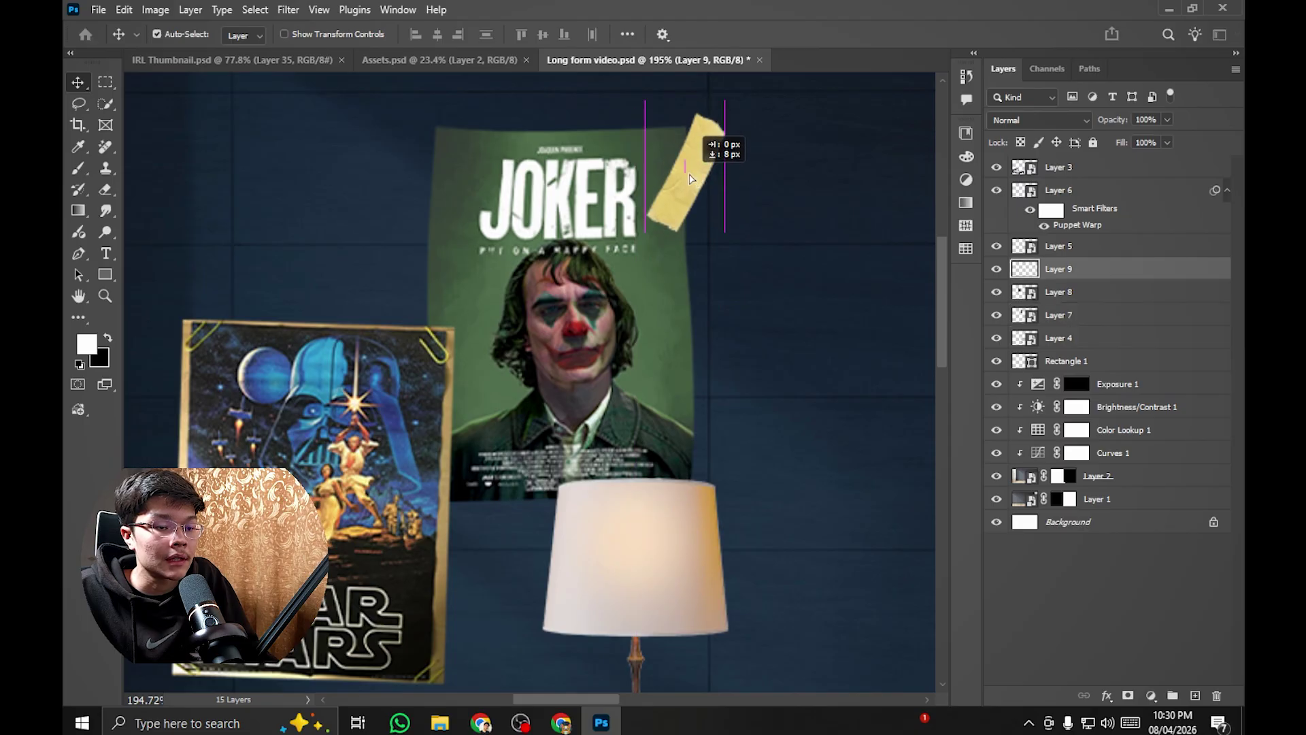
scroll(693, 182, down, 3)
mouse_move(689, 183)
mouse_down()
mouse_move(682, 174)
mouse_move(692, 190)
mouse_up()
scroll(692, 182, up, 5)
scroll(681, 183, down, 3)
scroll(683, 203, up, 1)
scroll(682, 202, up, 1)
scroll(692, 190, down, 3)
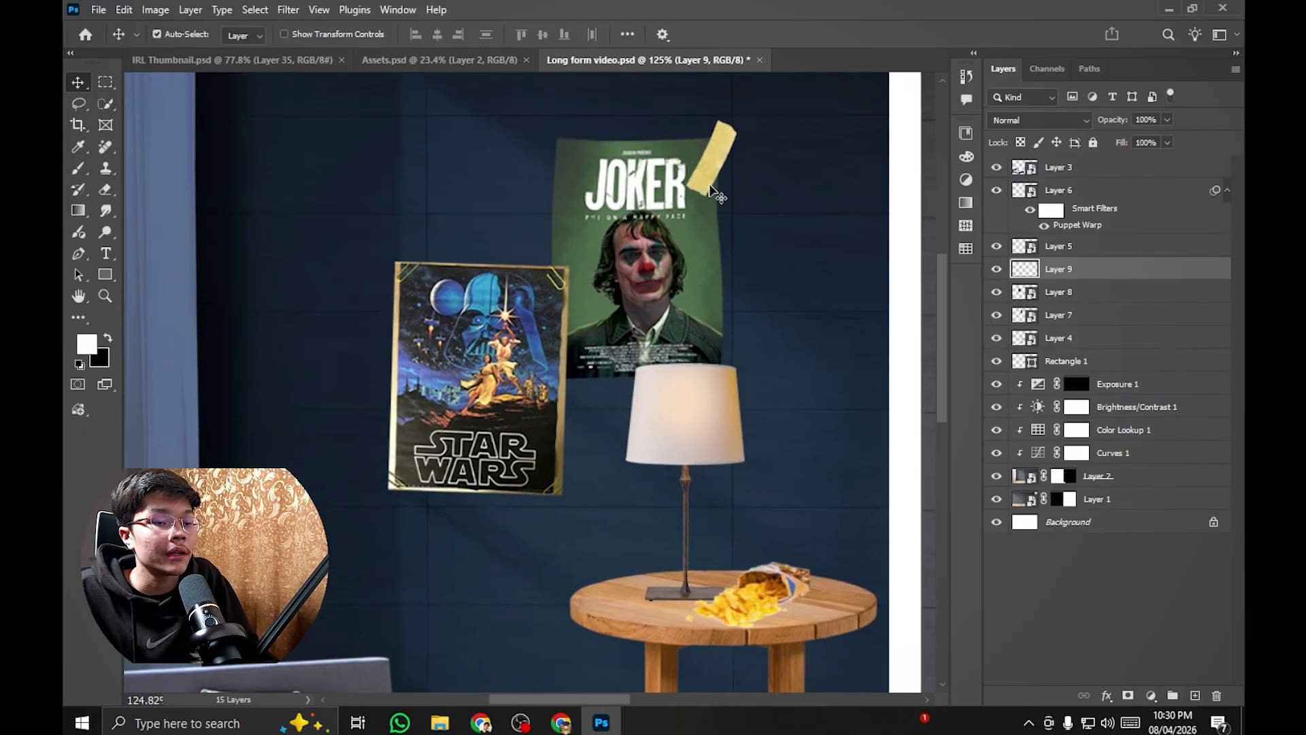
Step: Duplicate the tape strip and place the copy on the Star Wars poster's upper-right corner
scroll(769, 136, up, 3)
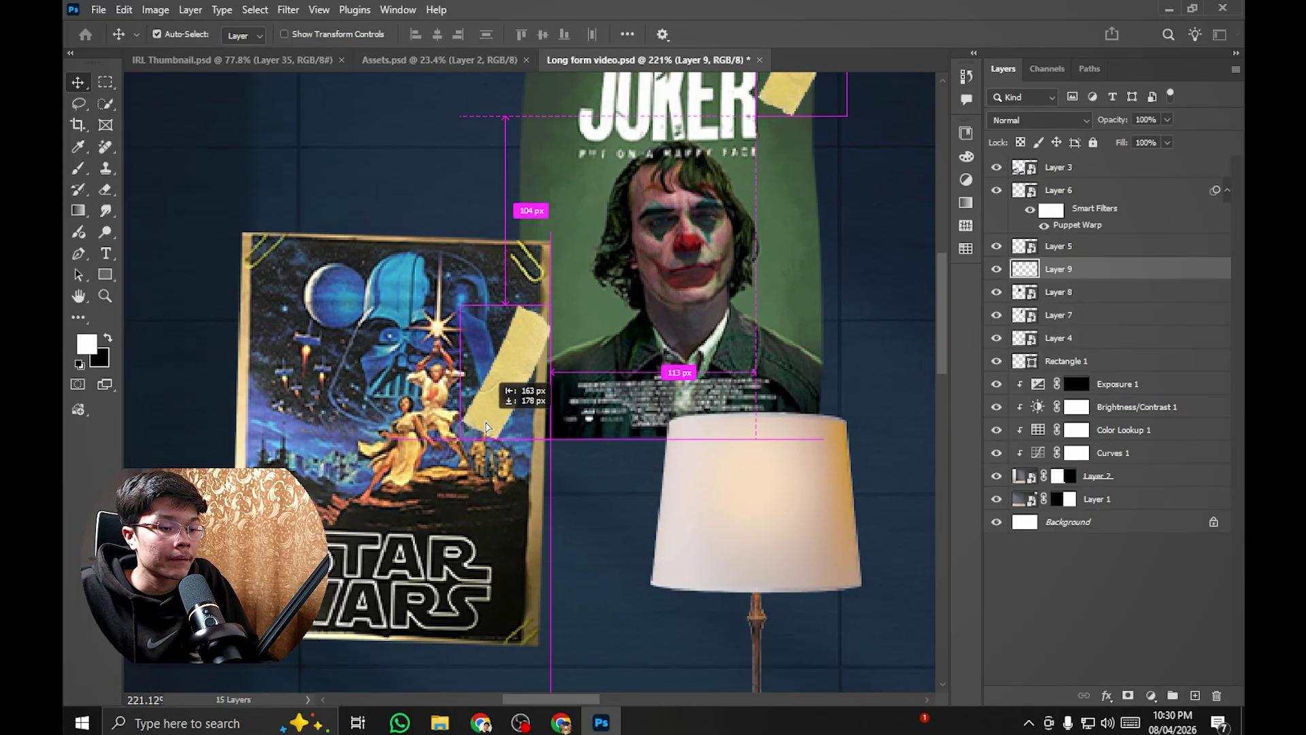
drag(486, 427, 607, 203)
scroll(549, 261, up, 2)
scroll(613, 215, down, 2)
scroll(612, 214, down, 8)
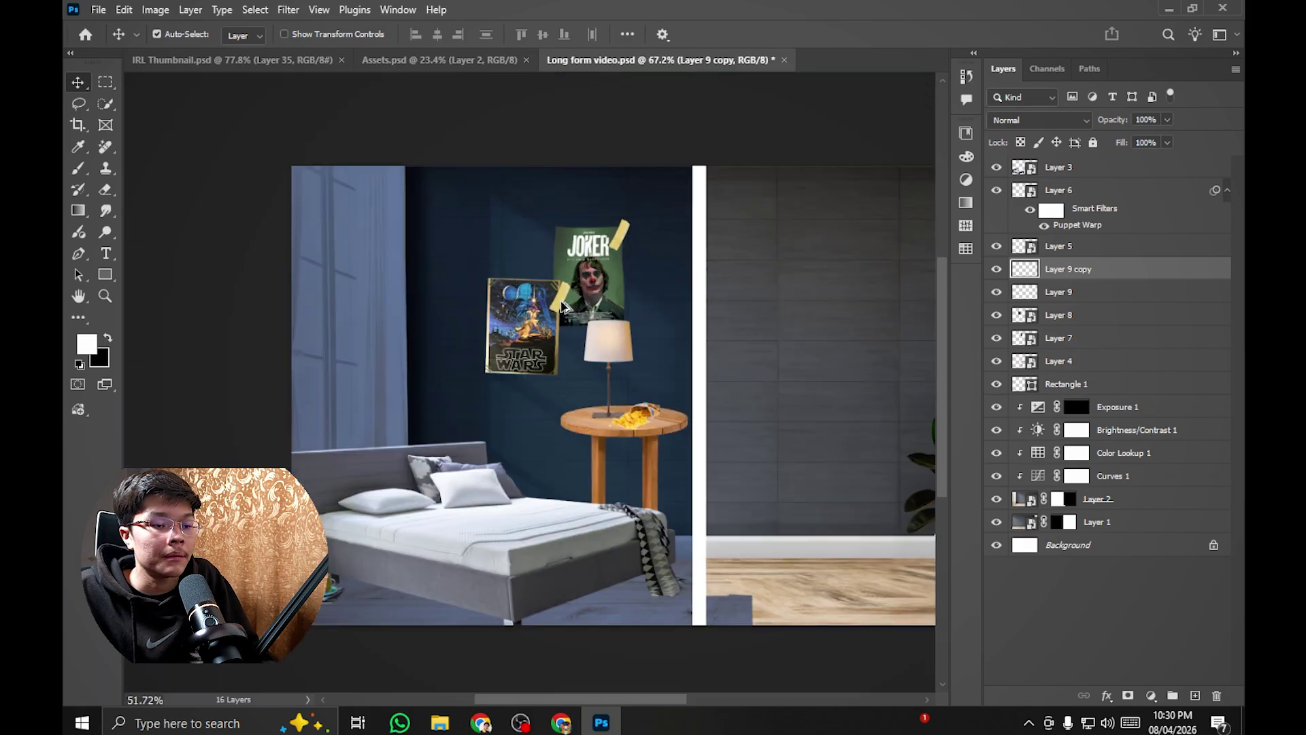
scroll(545, 199, up, 3)
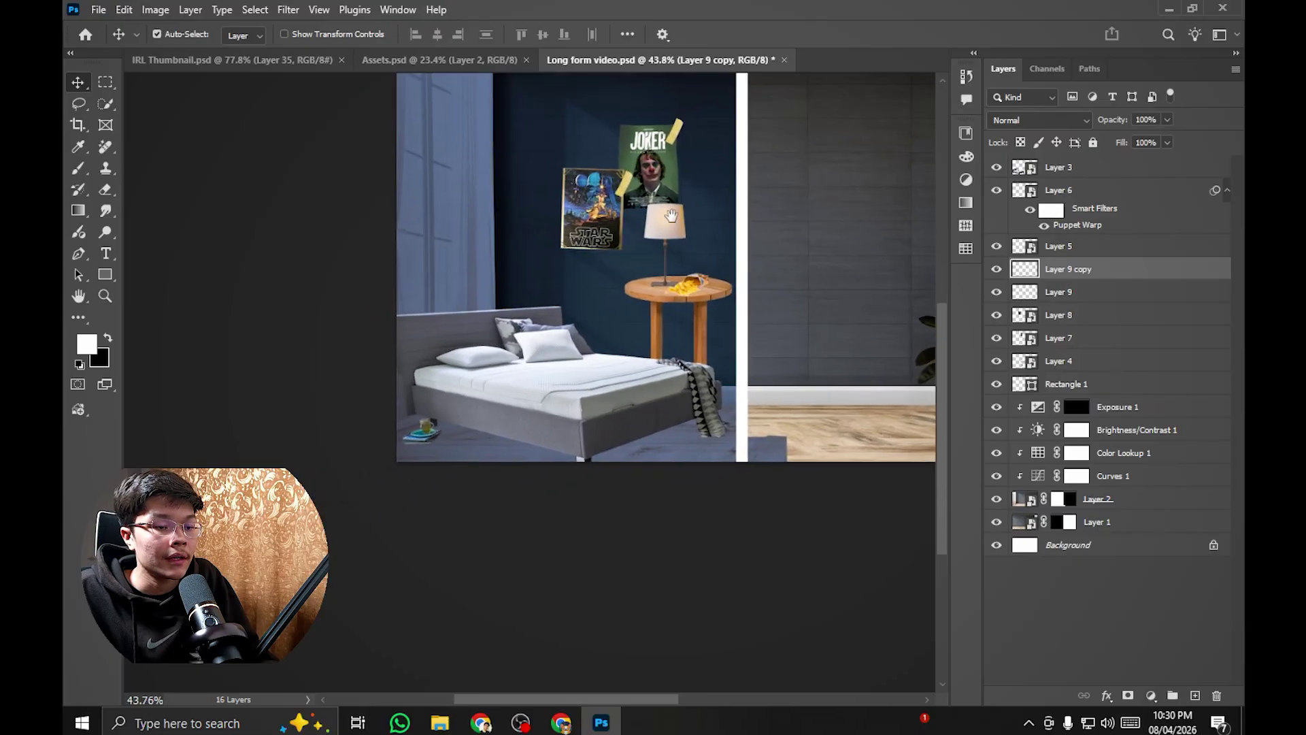
Step: Check the remaining props in Assets.psd against the current arrangement of the left room
click(398, 60)
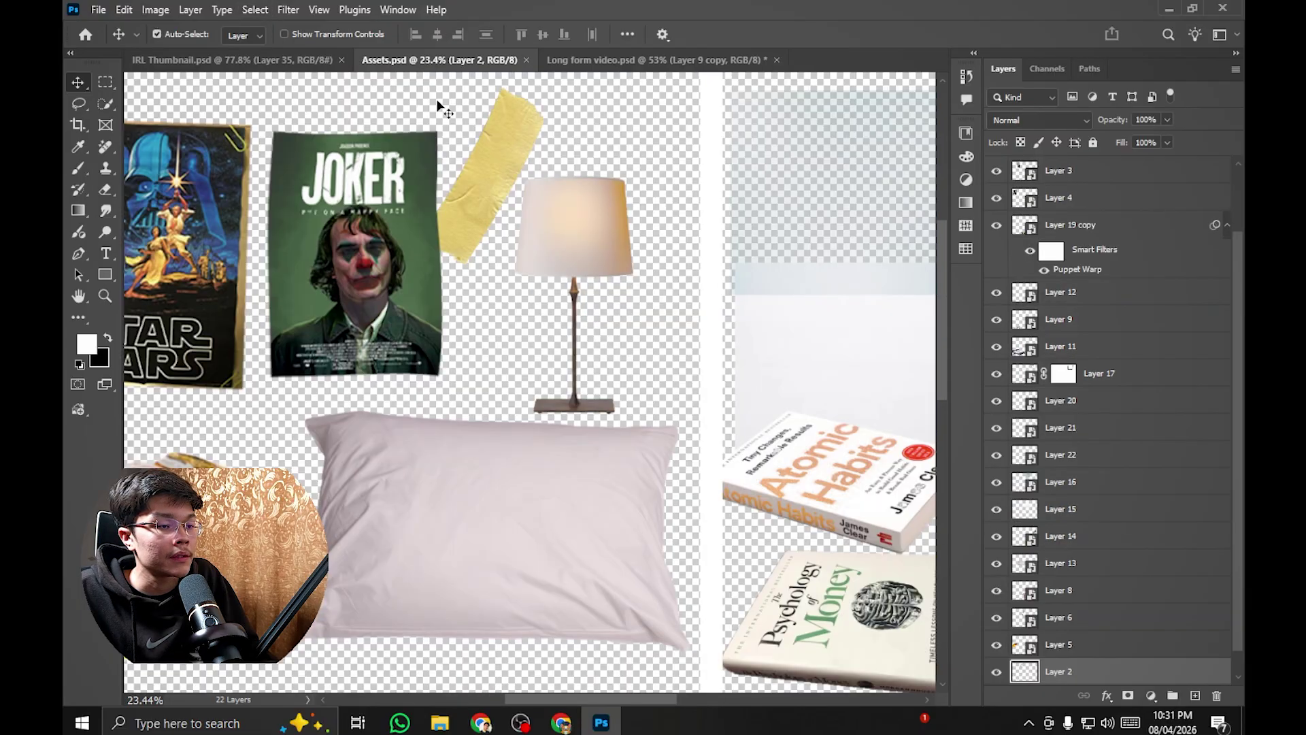
scroll(591, 158, up, 2)
scroll(563, 207, down, 3)
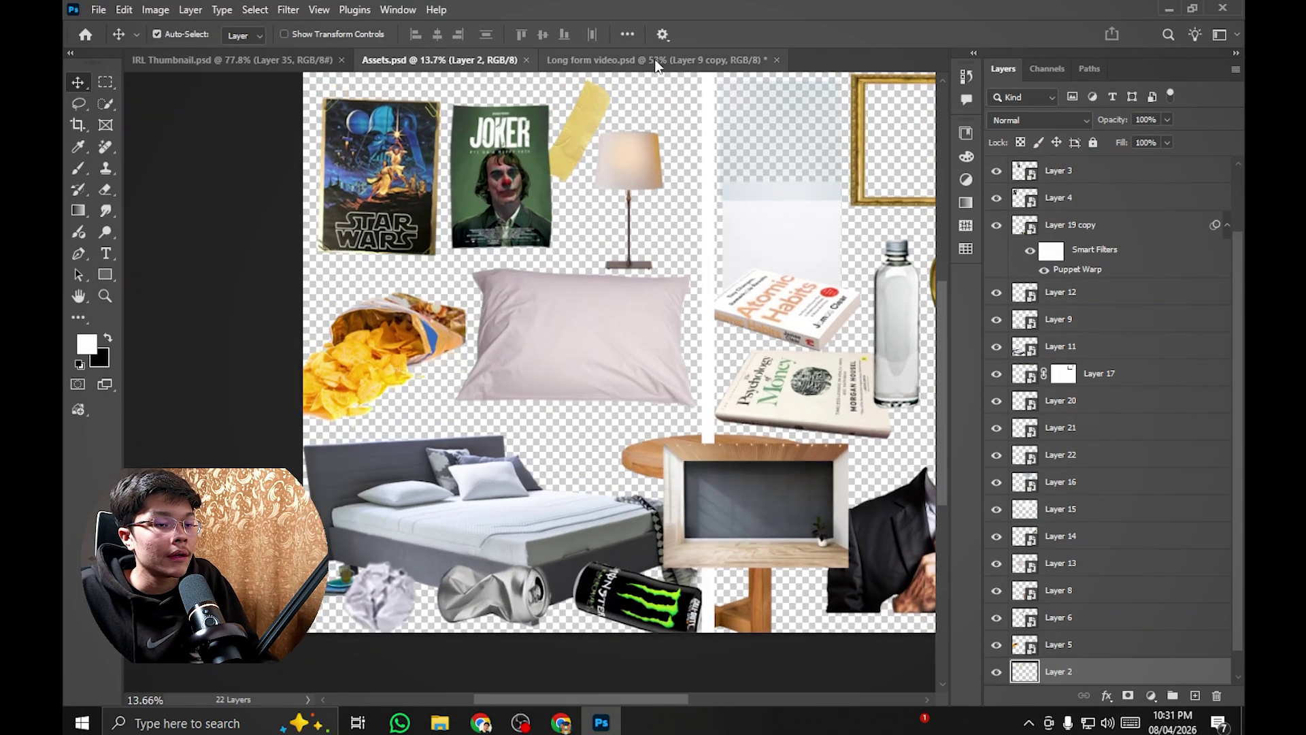
key(ctrl+Tab)
drag(532, 290, 544, 223)
scroll(544, 223, up, 2)
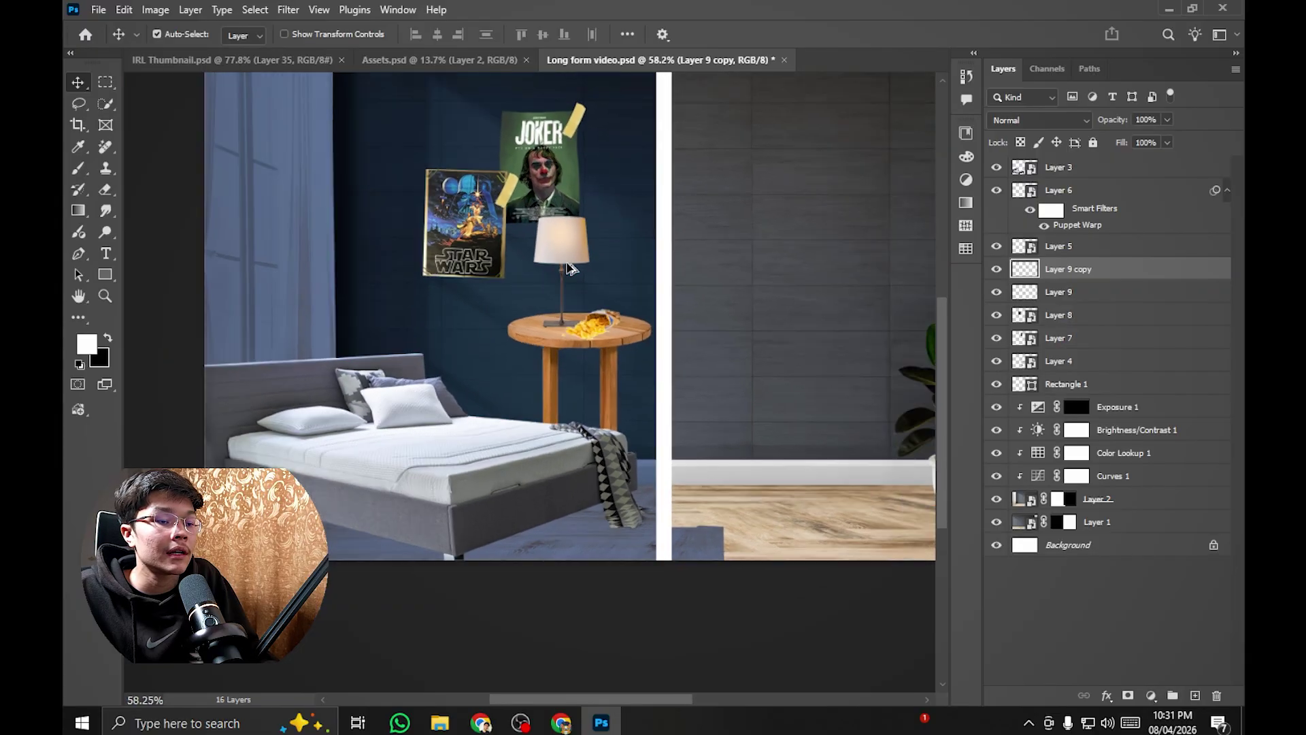
scroll(578, 271, down, 2)
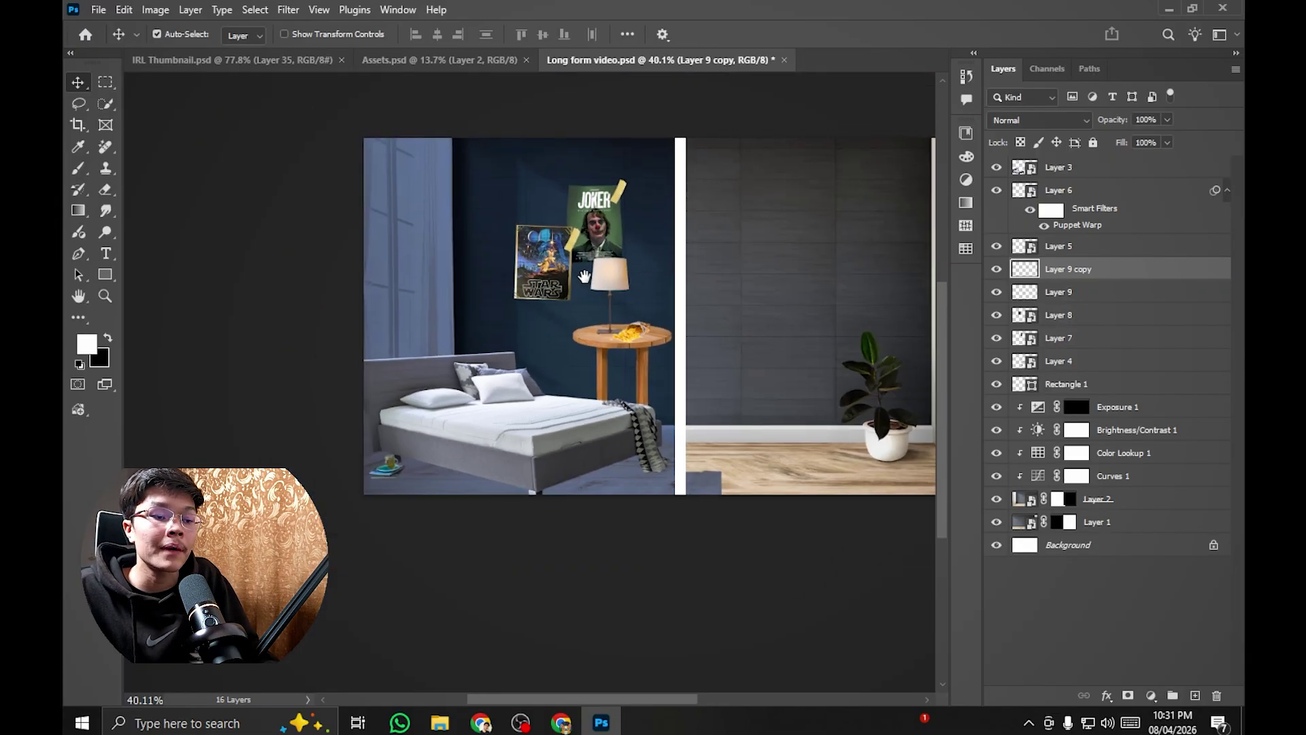
scroll(585, 272, up, 1)
scroll(592, 274, down, 2)
scroll(592, 275, up, 3)
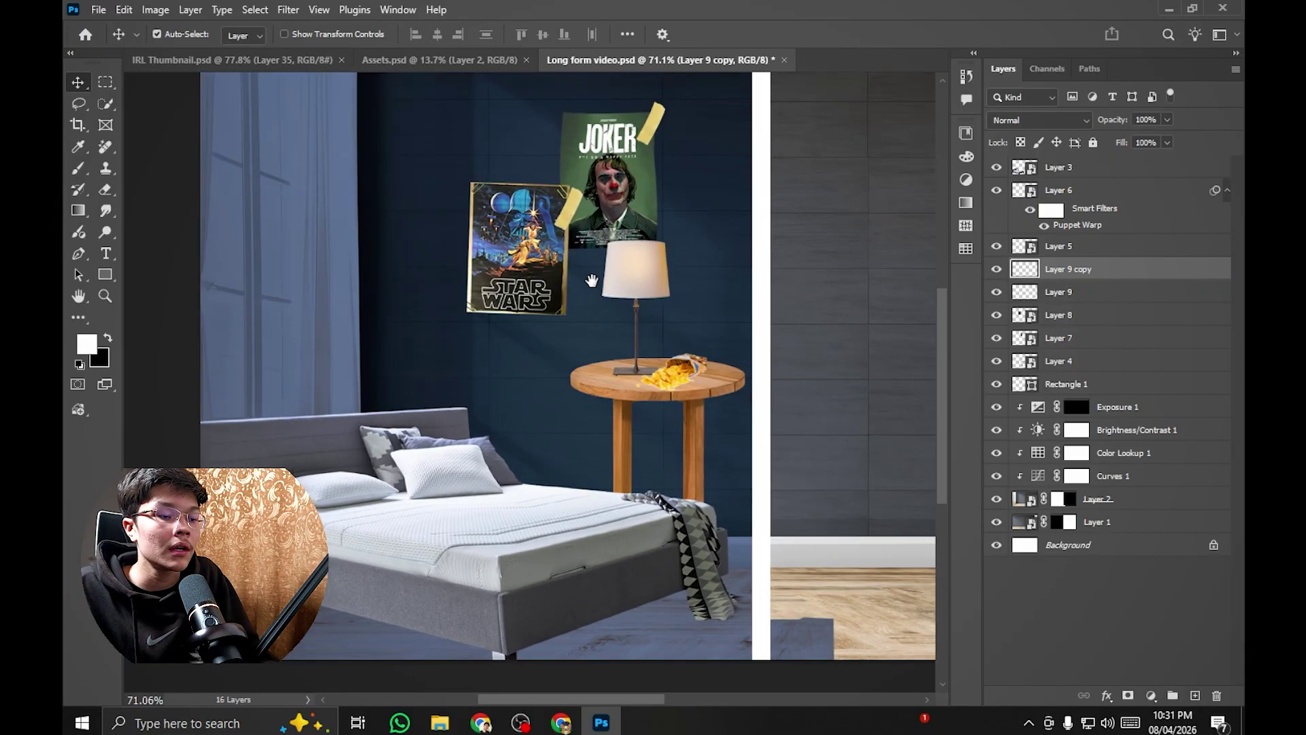
scroll(593, 276, down, 1)
scroll(595, 279, up, 1)
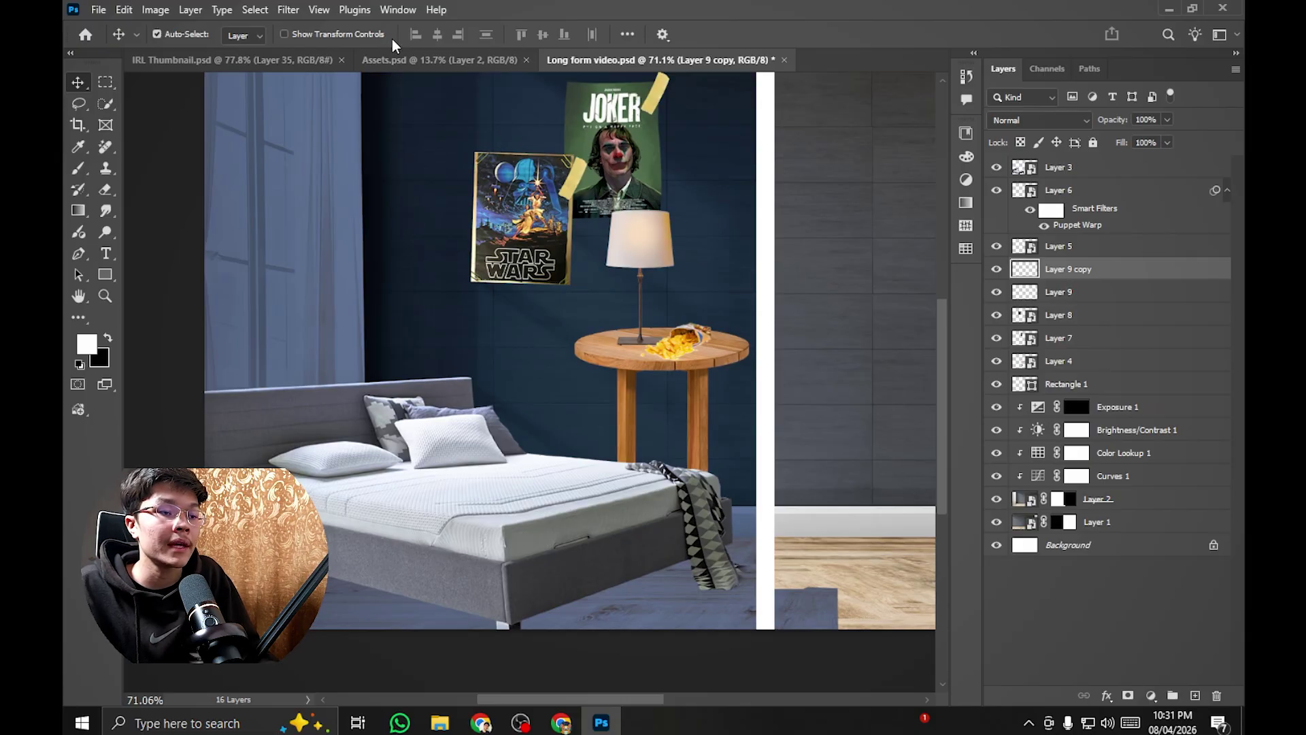
Step: Bring a copy of the Monster can from Assets.psd into Long form video.psd
click(440, 59)
scroll(571, 272, down, 2)
scroll(581, 280, up, 2)
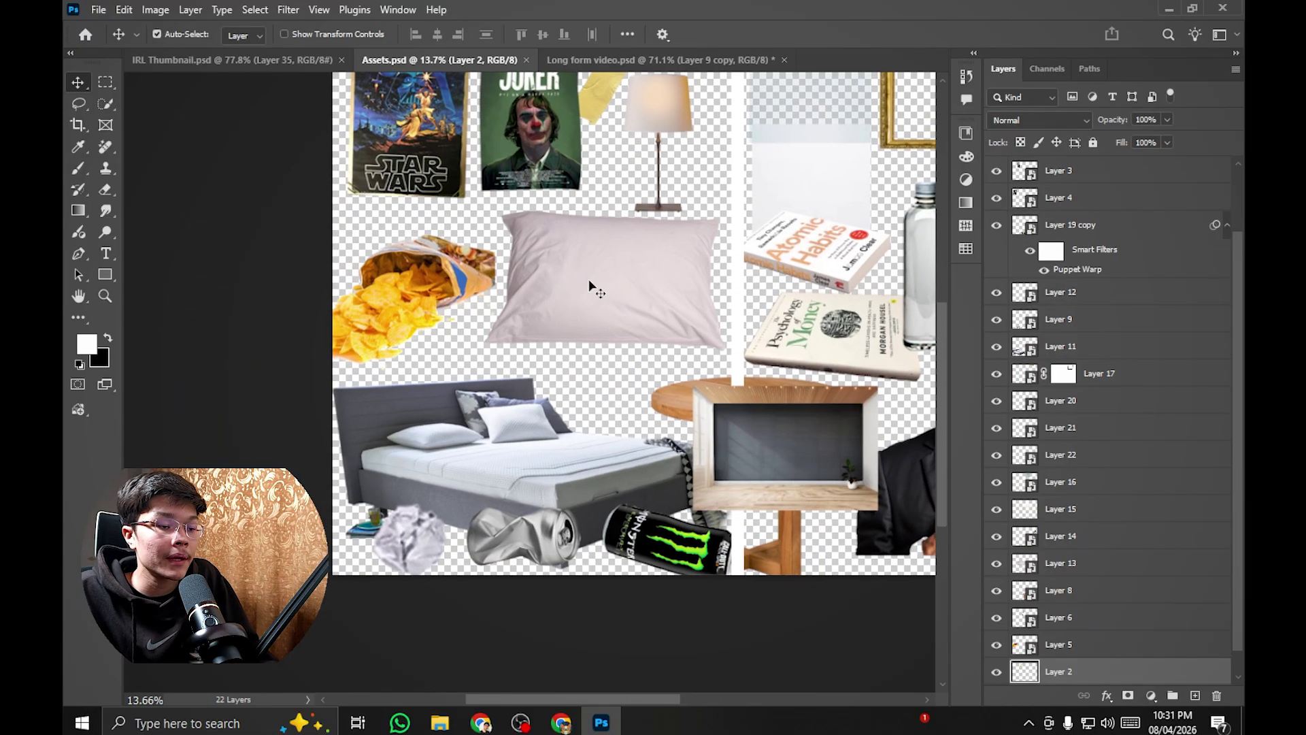
scroll(586, 274, down, 1)
scroll(593, 277, up, 2)
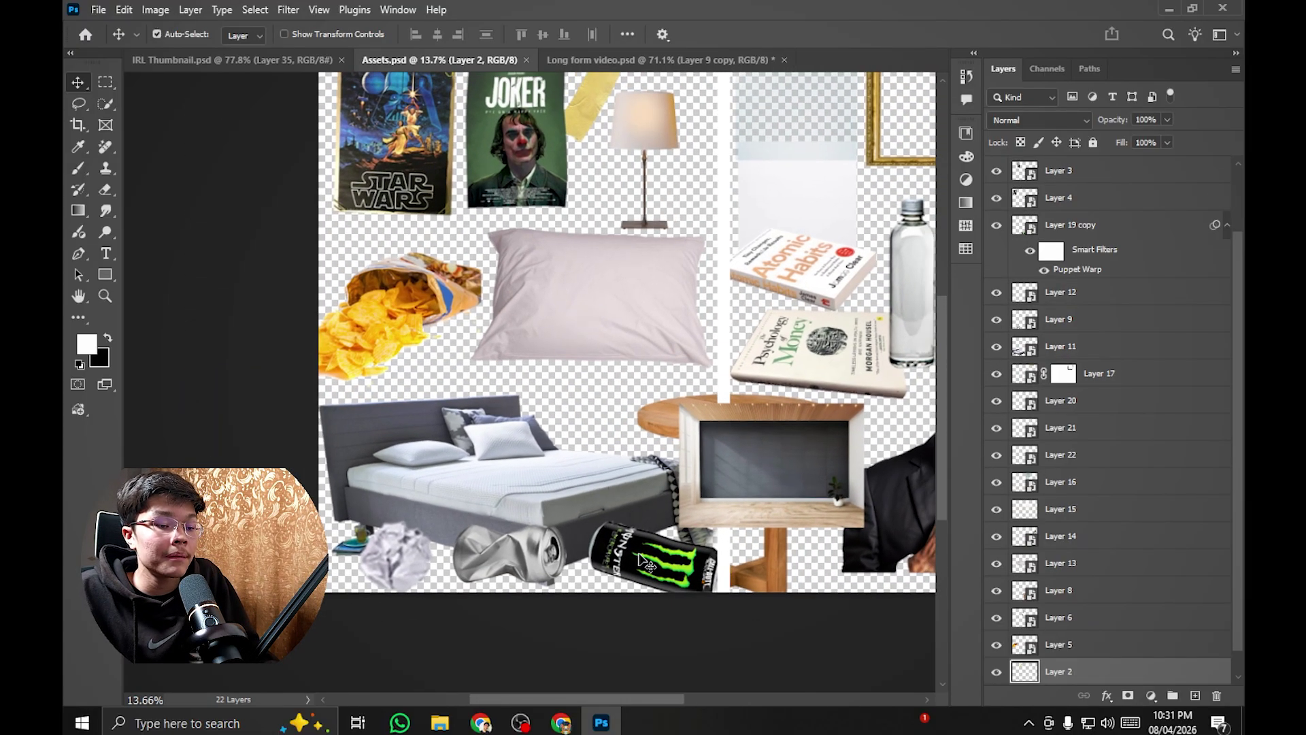
drag(646, 563, 570, 299)
Step: Scale the Monster can to 3.42% and place it on the mattress in front of the white pillow
key(ctrl+t)
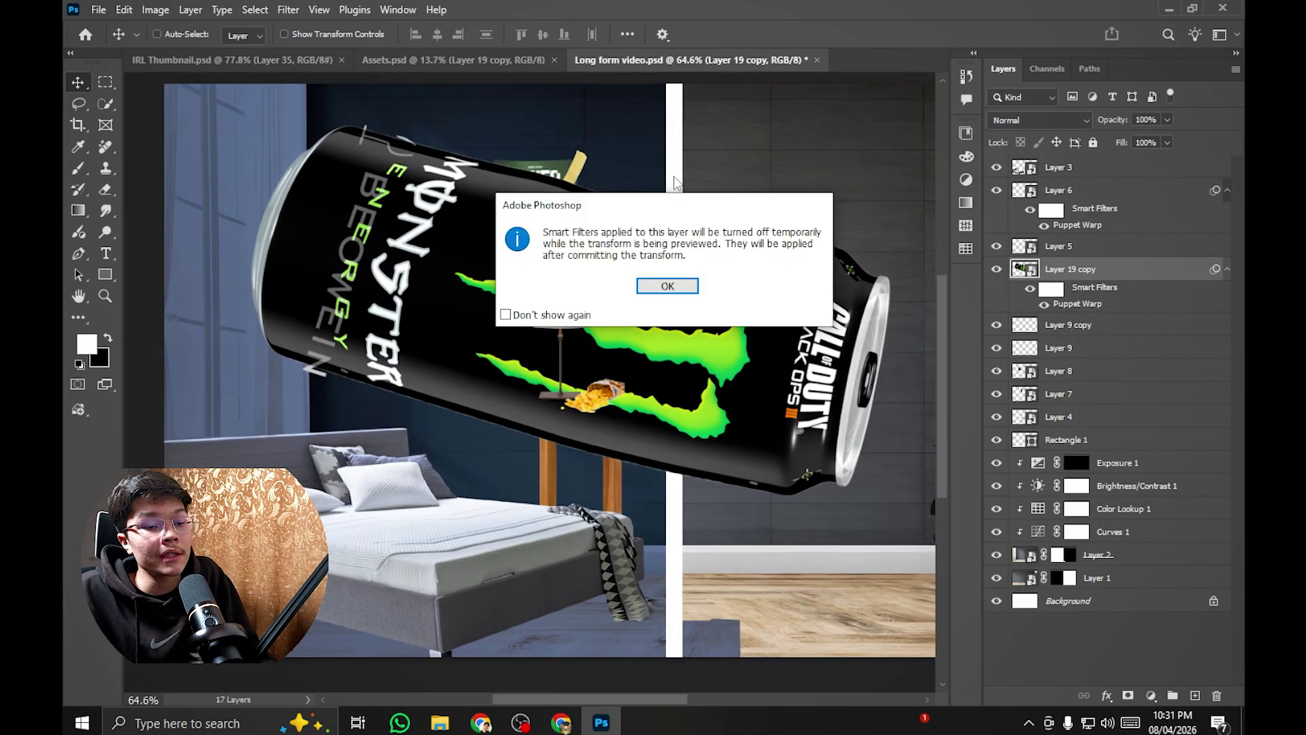
click(666, 286)
drag(607, 190, 578, 290)
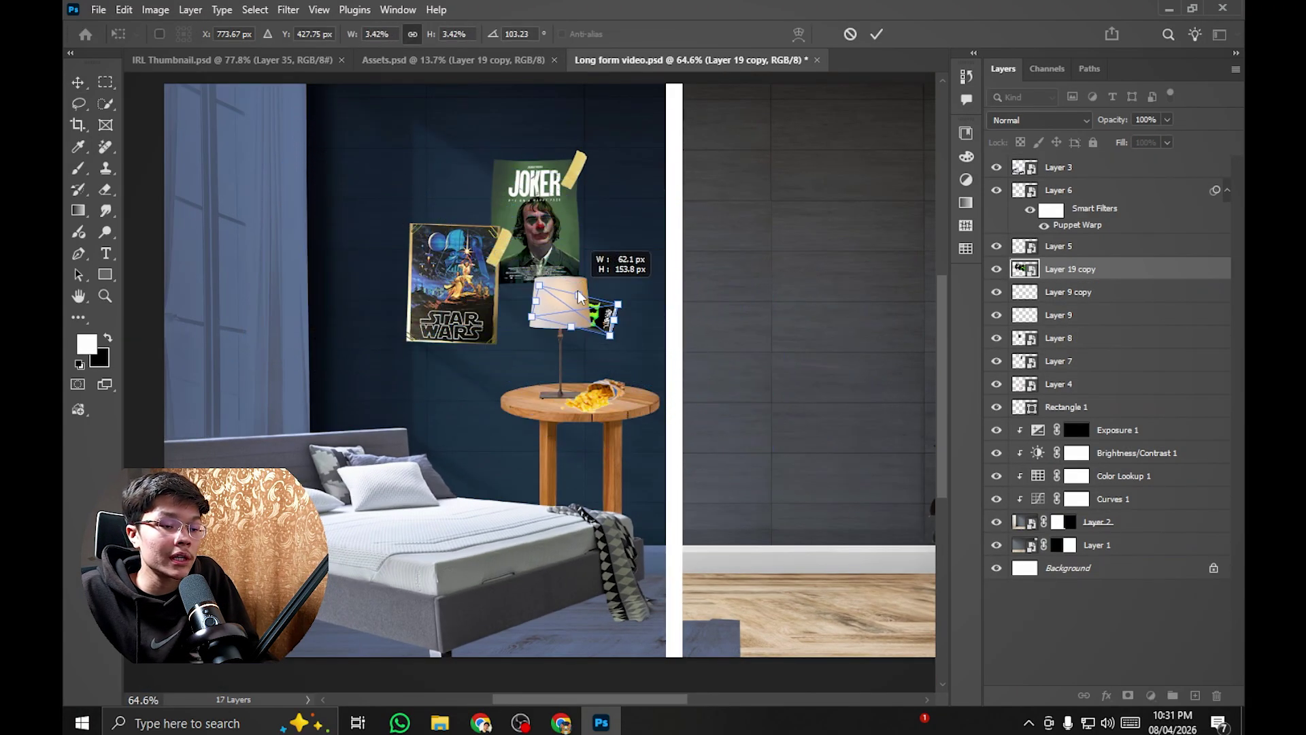
scroll(578, 290, up, 2)
scroll(661, 308, up, 3)
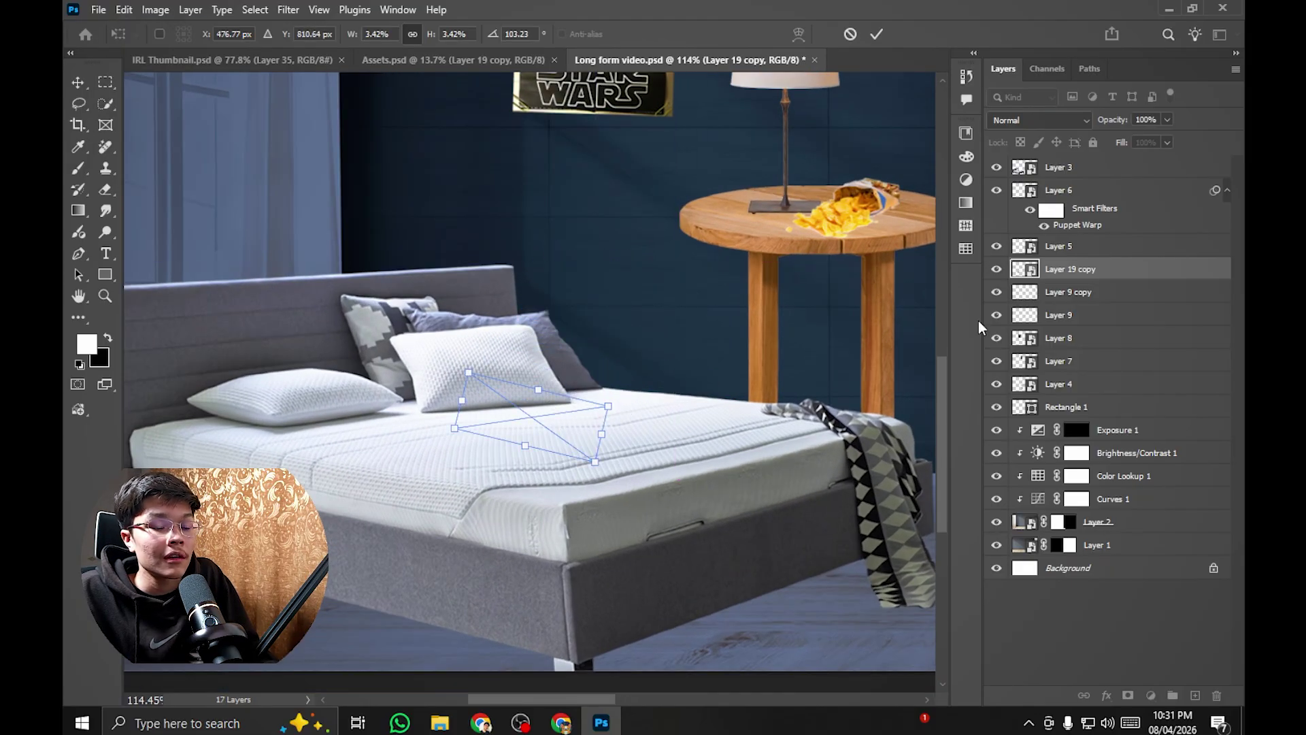
key(Return)
Step: Bring the can's layer to the top of the stack, then scale it to 2.60% and rotate it to 84.28° on the mattress
double_click(1125, 269)
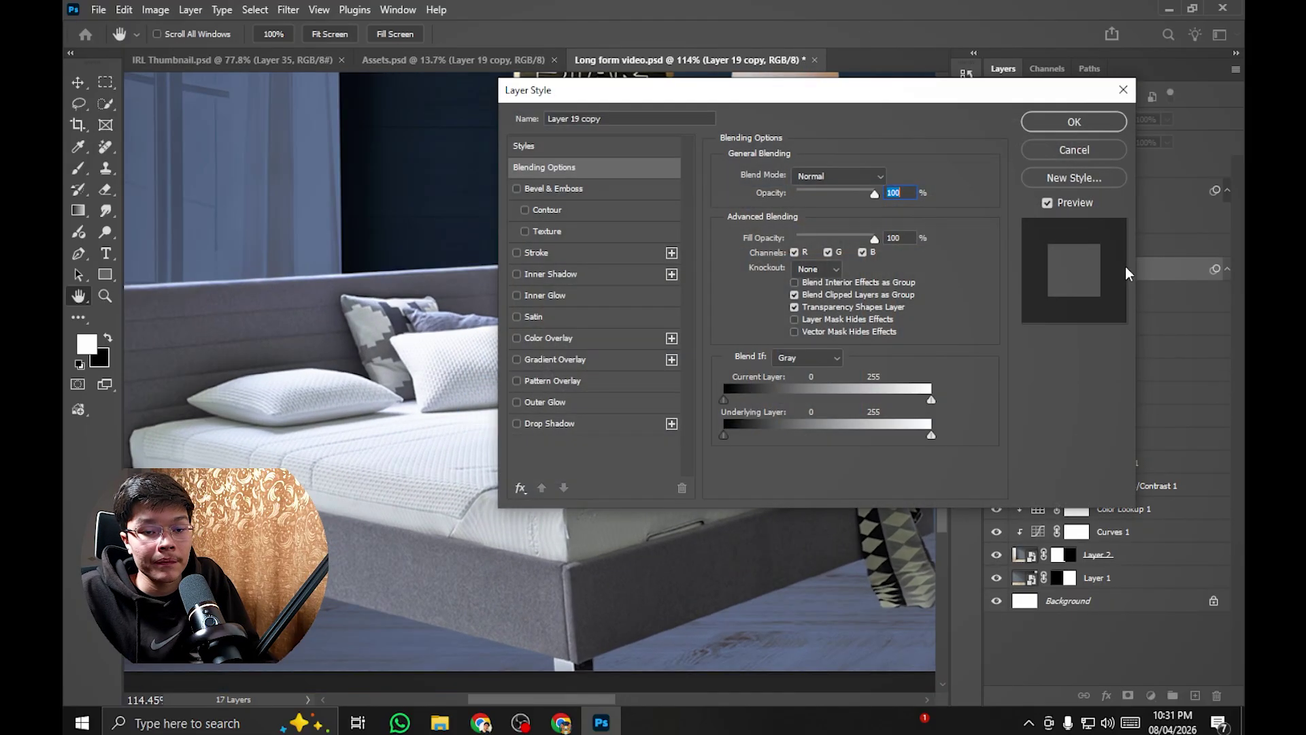
key(Escape)
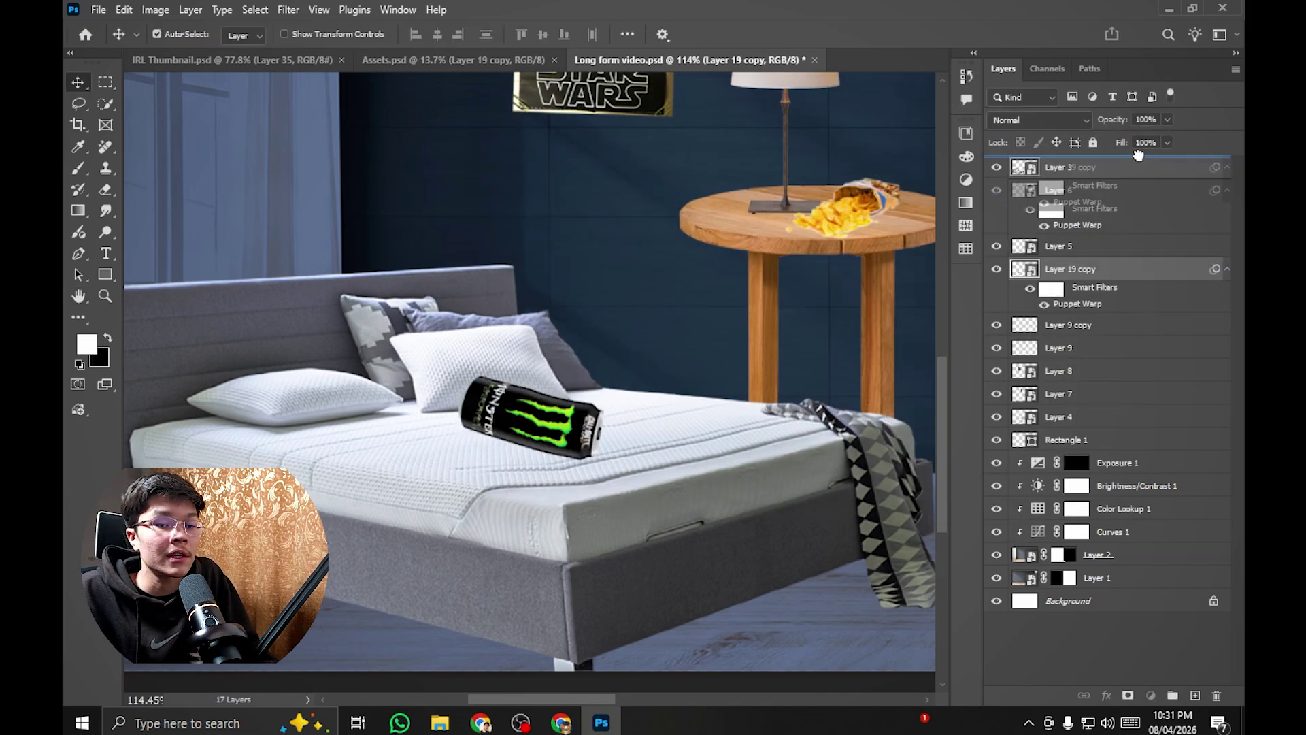
click(579, 412)
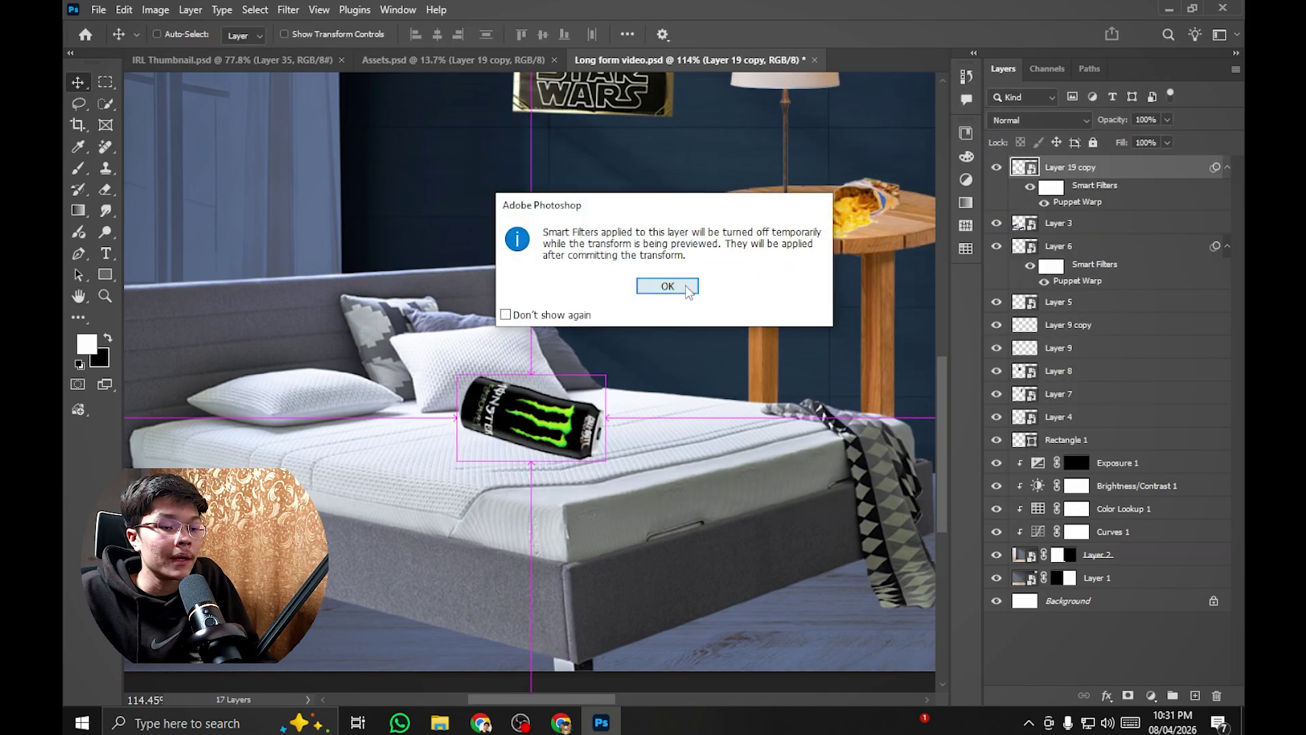
click(666, 286)
scroll(593, 416, up, 2)
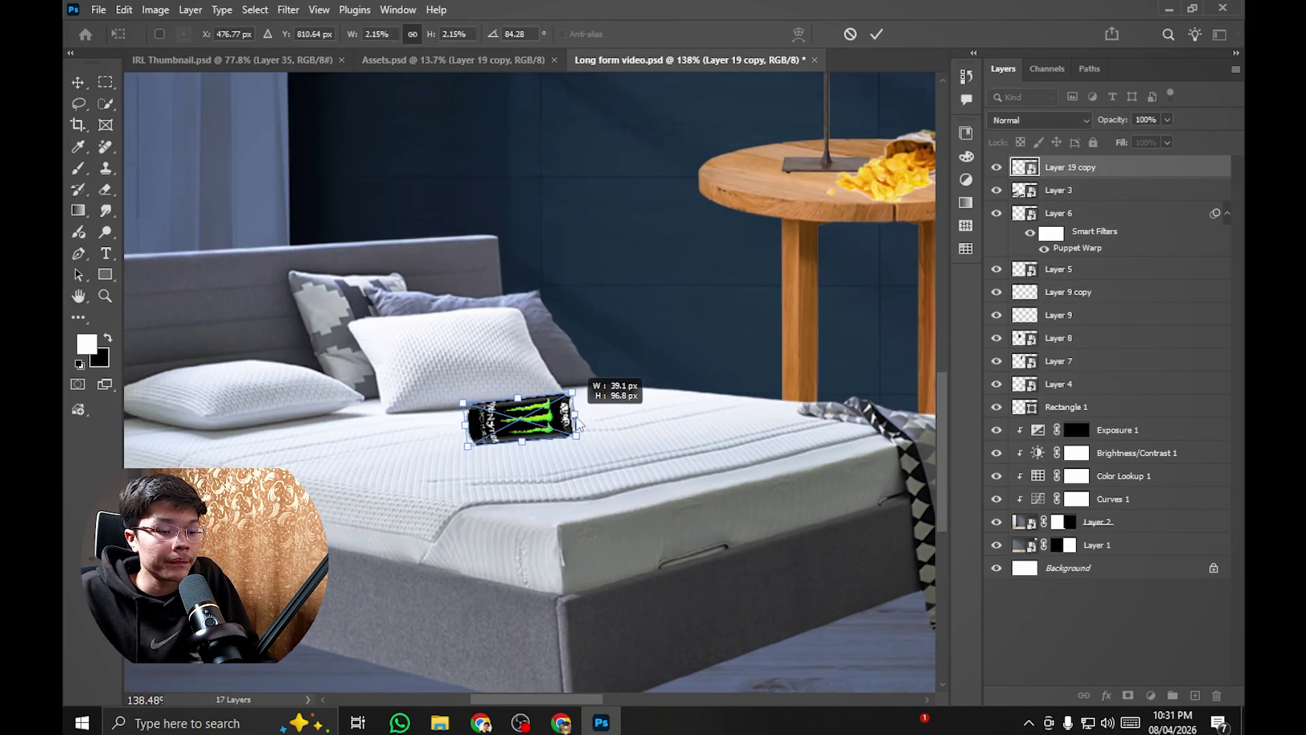
scroll(581, 418, up, 1)
drag(577, 423, 581, 443)
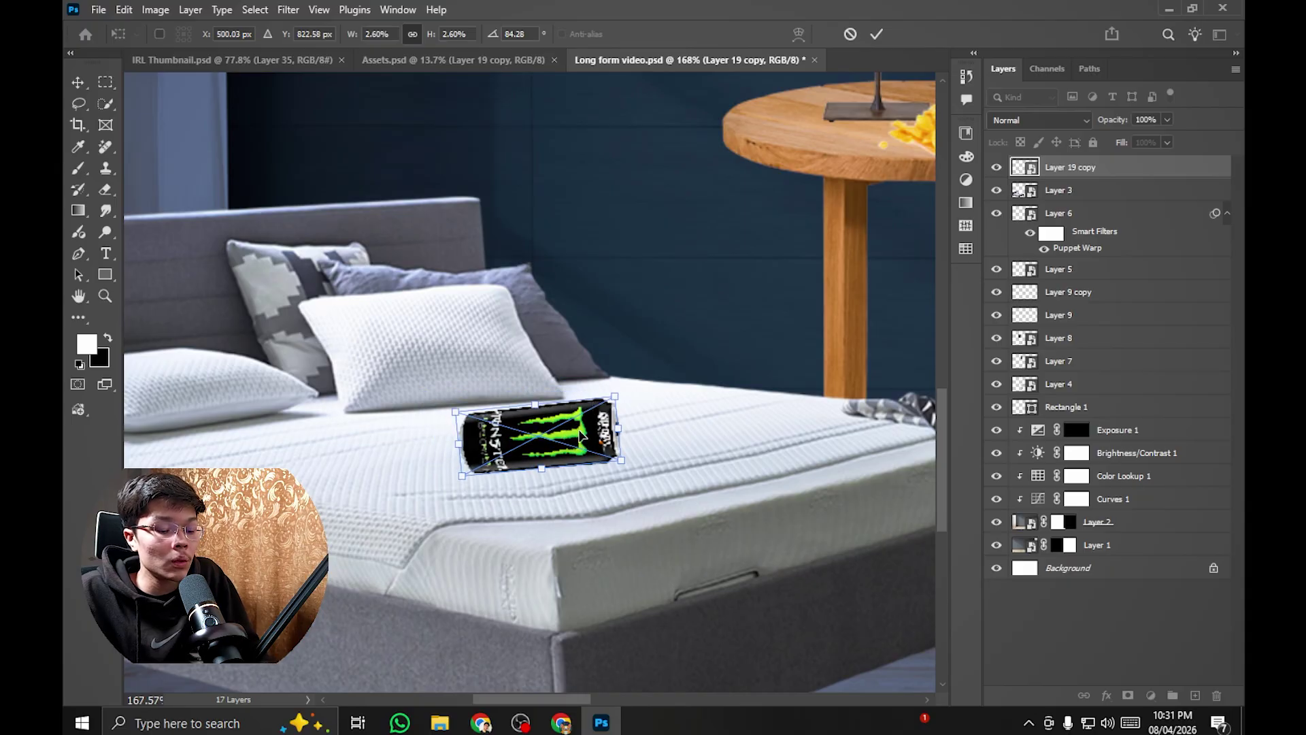
key(Return)
Step: Shrink the Monster can slightly on the mattress to suit the bed's proportions
scroll(558, 436, down, 5)
scroll(548, 435, up, 6)
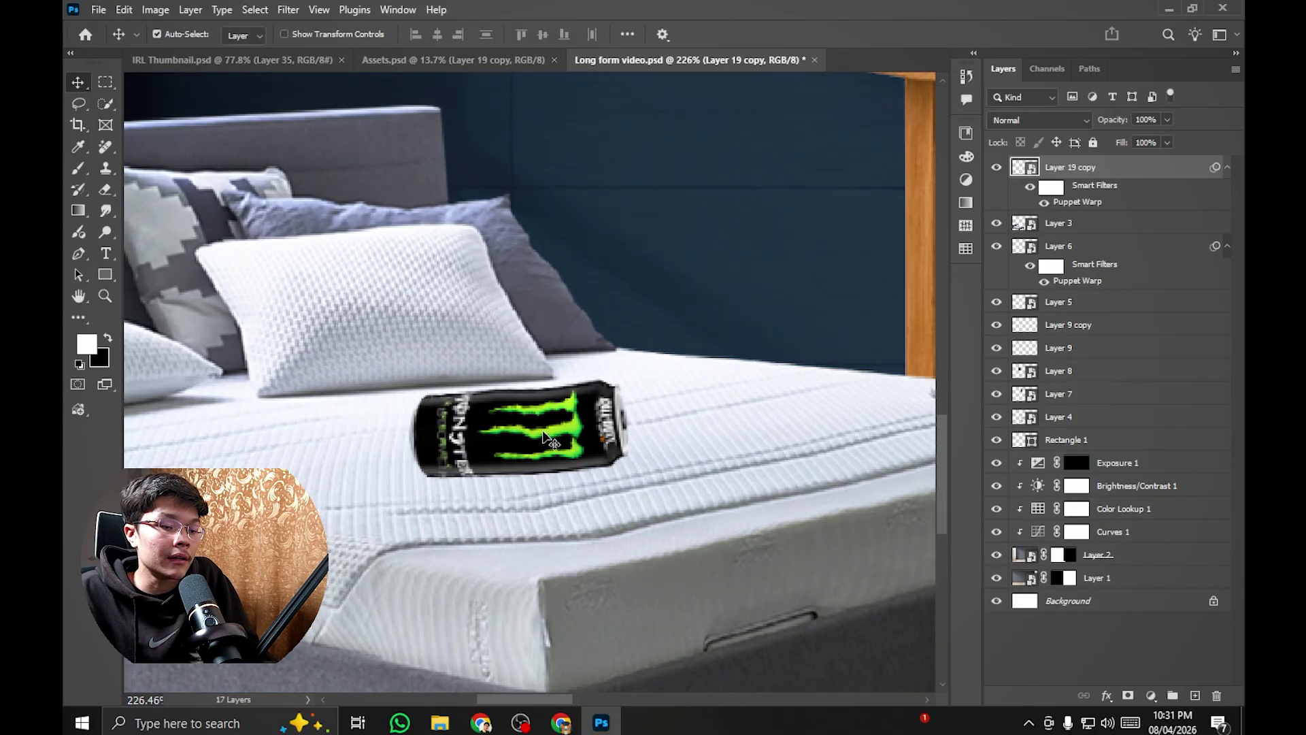
key(ctrl+t)
click(643, 289)
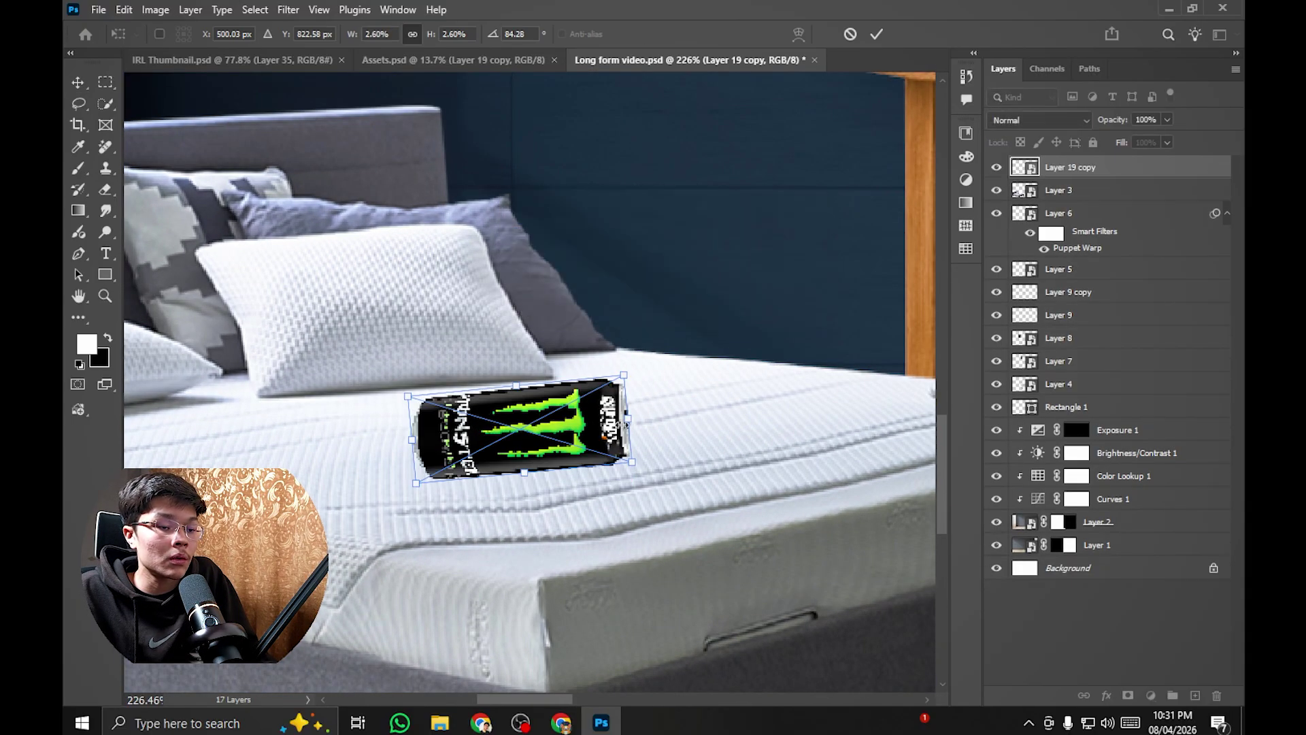
drag(628, 423, 548, 422)
key(Return)
scroll(571, 425, down, 3)
scroll(558, 425, up, 3)
scroll(541, 424, down, 5)
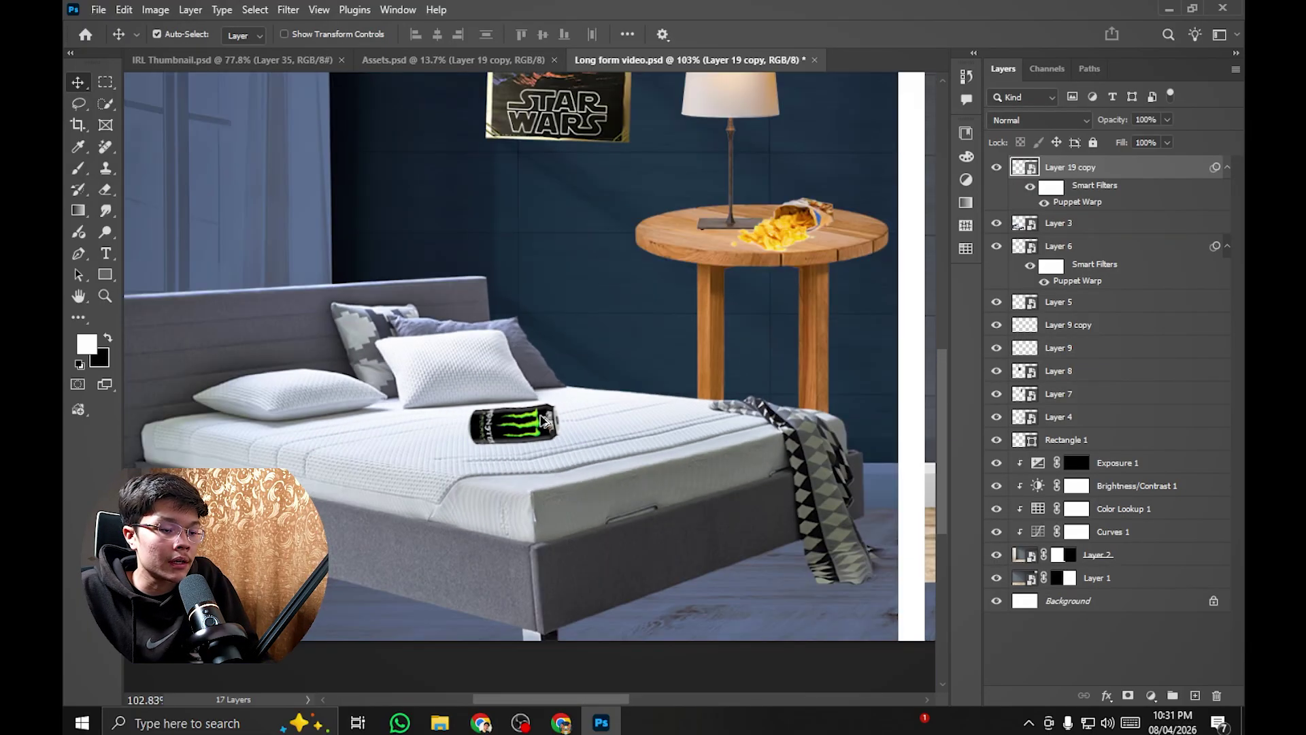
Step: Inspect the Puppet Warp mesh on the mattress can's smart filter
scroll(534, 449, up, 5)
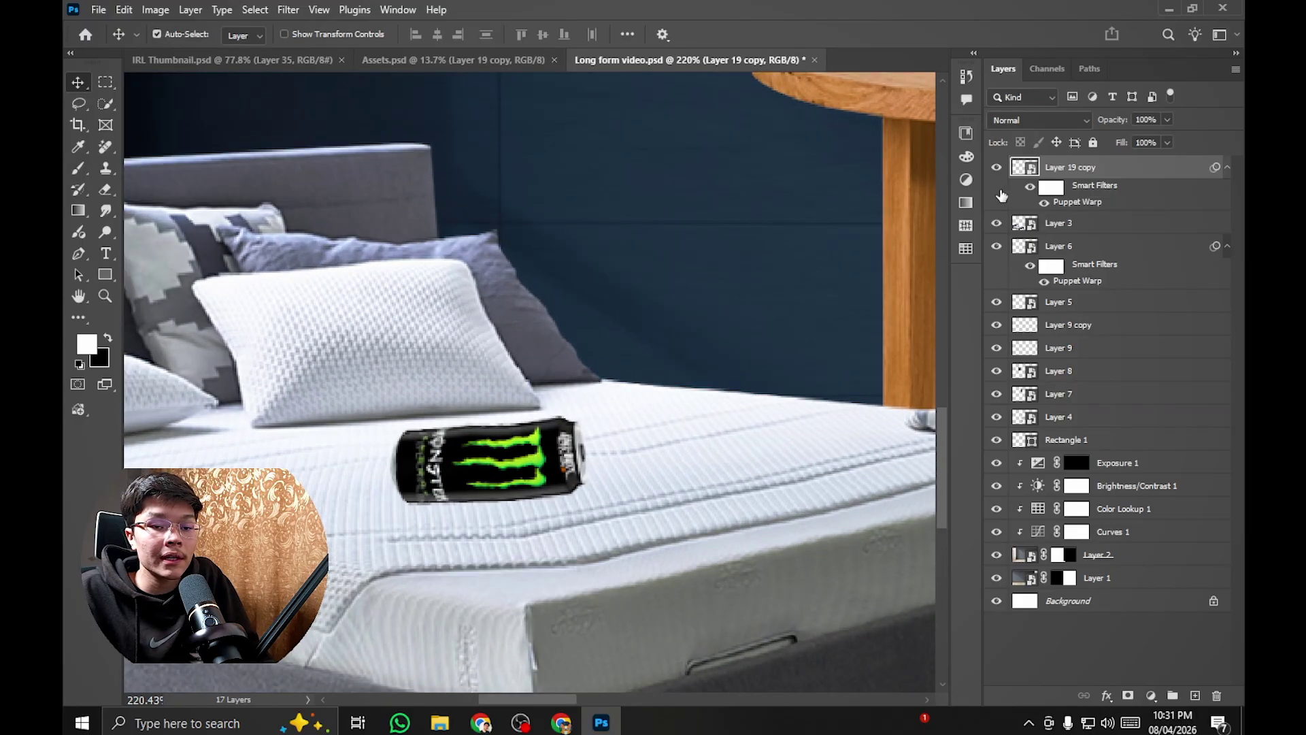
double_click(1072, 202)
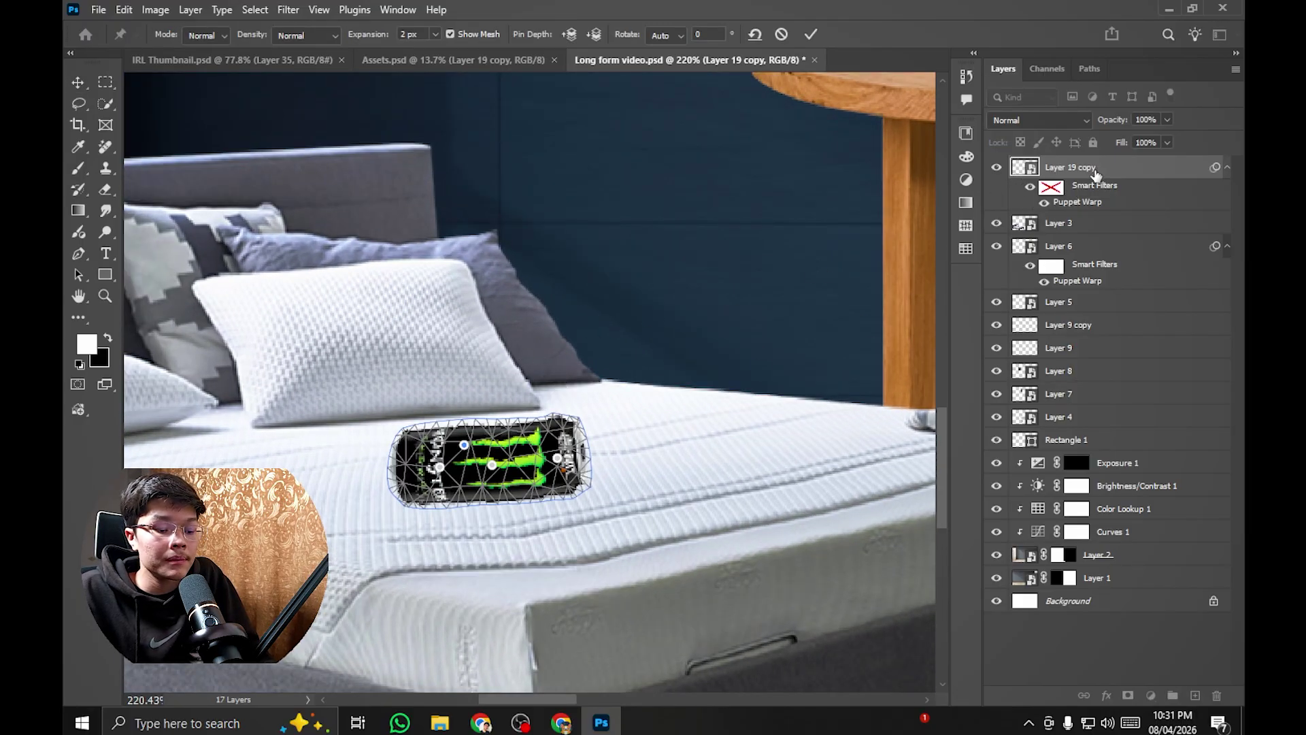
key(Return)
Step: Examine the can's size and placement on the bed against the pillows, table and blanket
scroll(540, 340, down, 4)
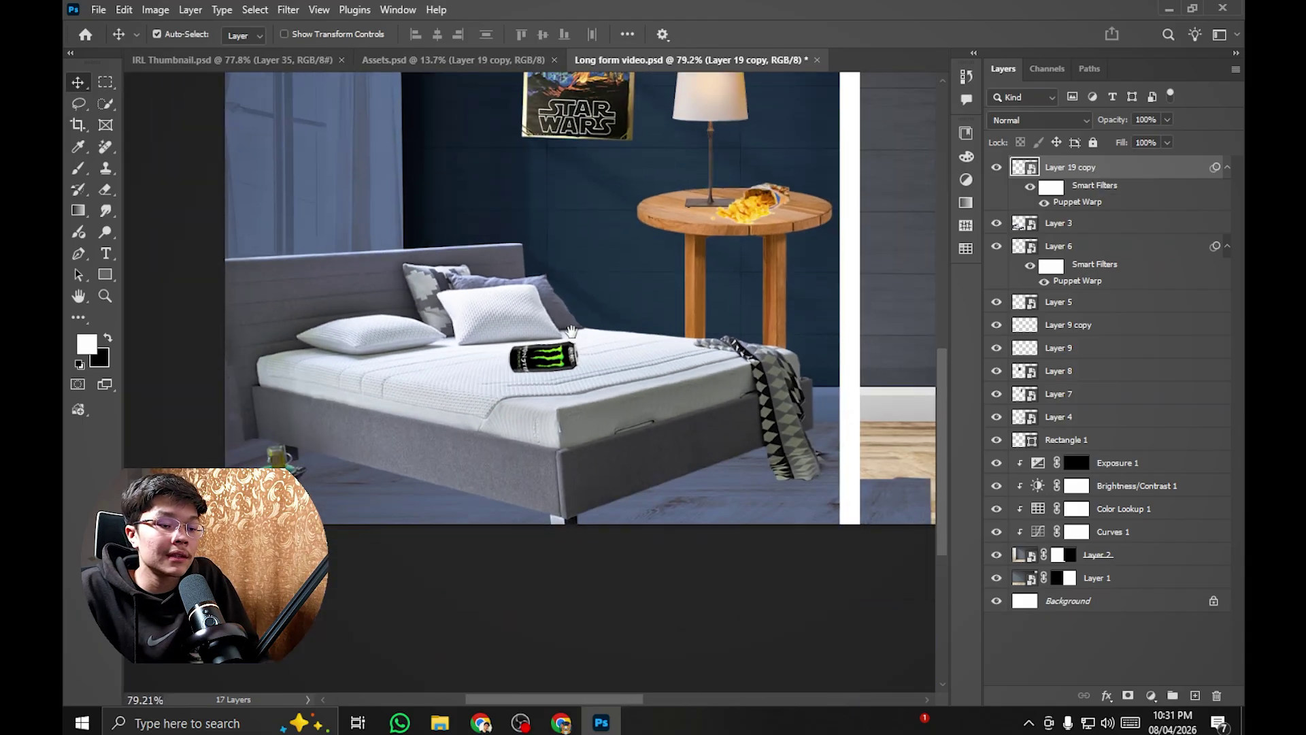
scroll(540, 340, up, 1)
scroll(542, 348, up, 1)
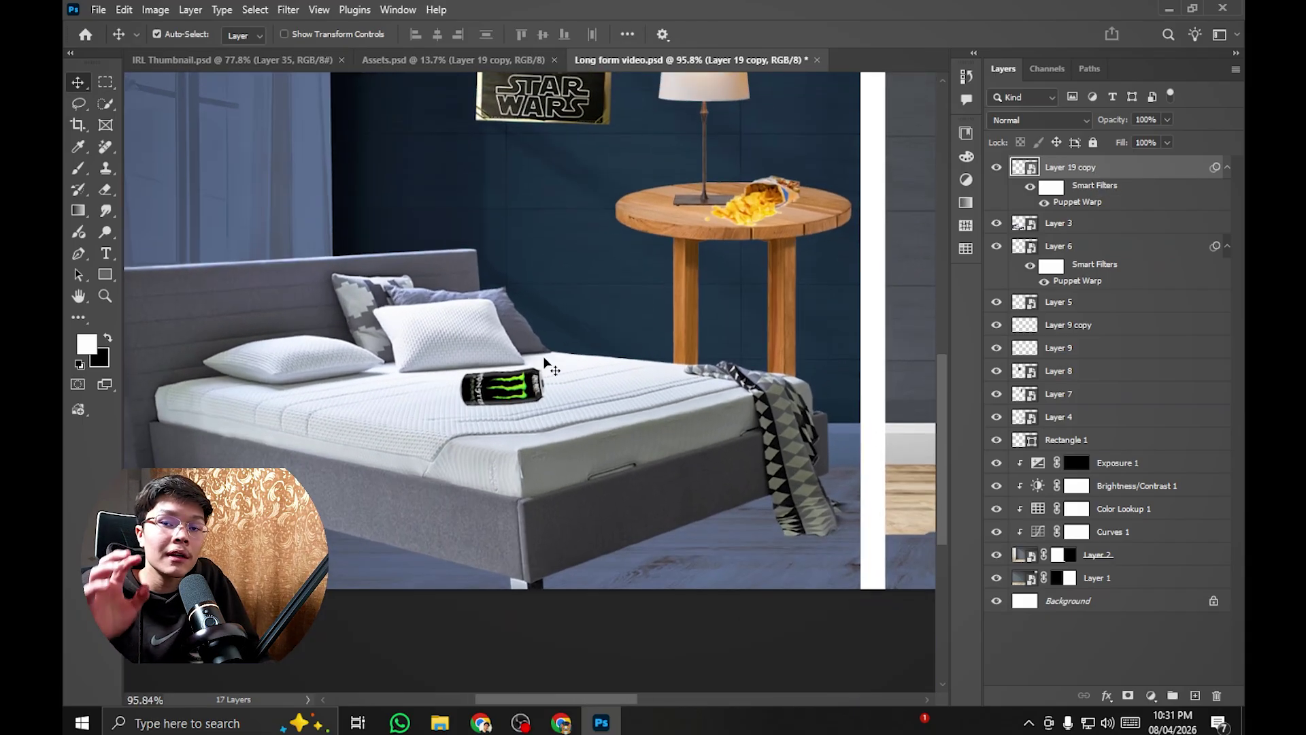
drag(543, 356, 498, 353)
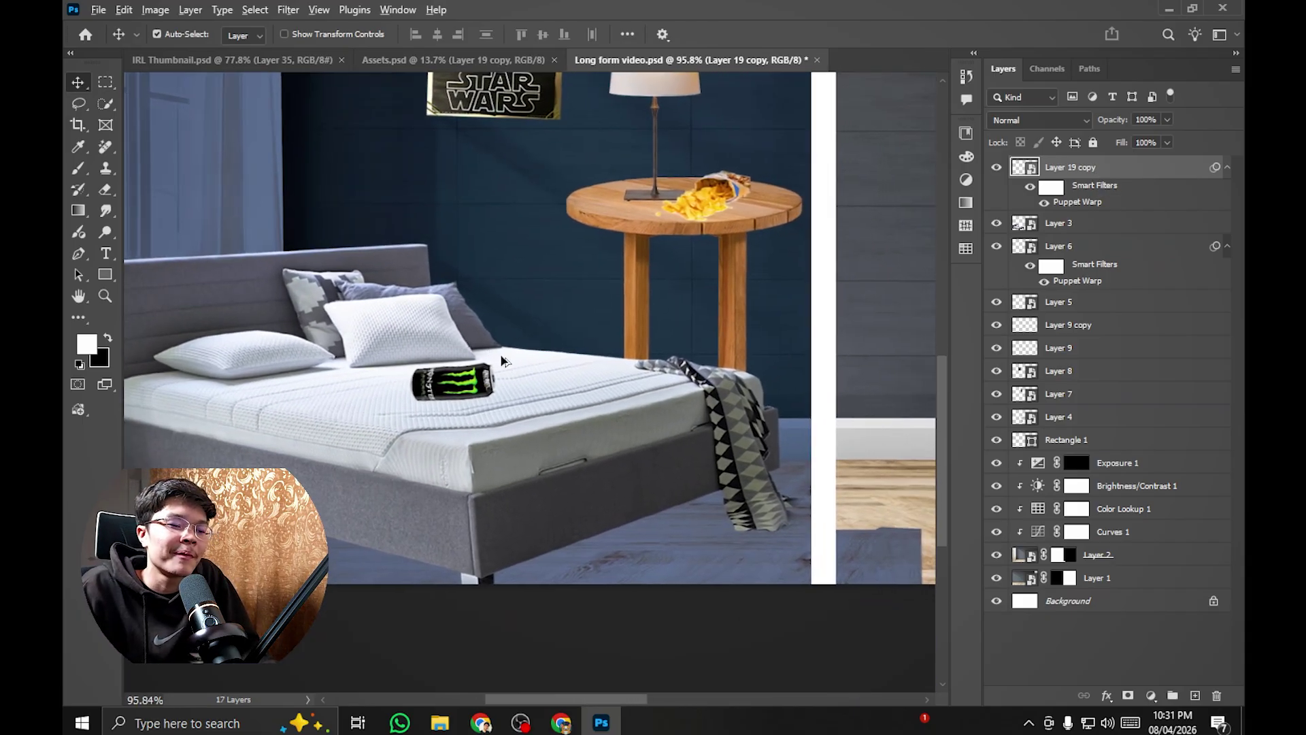
scroll(498, 355, down, 3)
scroll(570, 375, up, 3)
drag(570, 377, 557, 375)
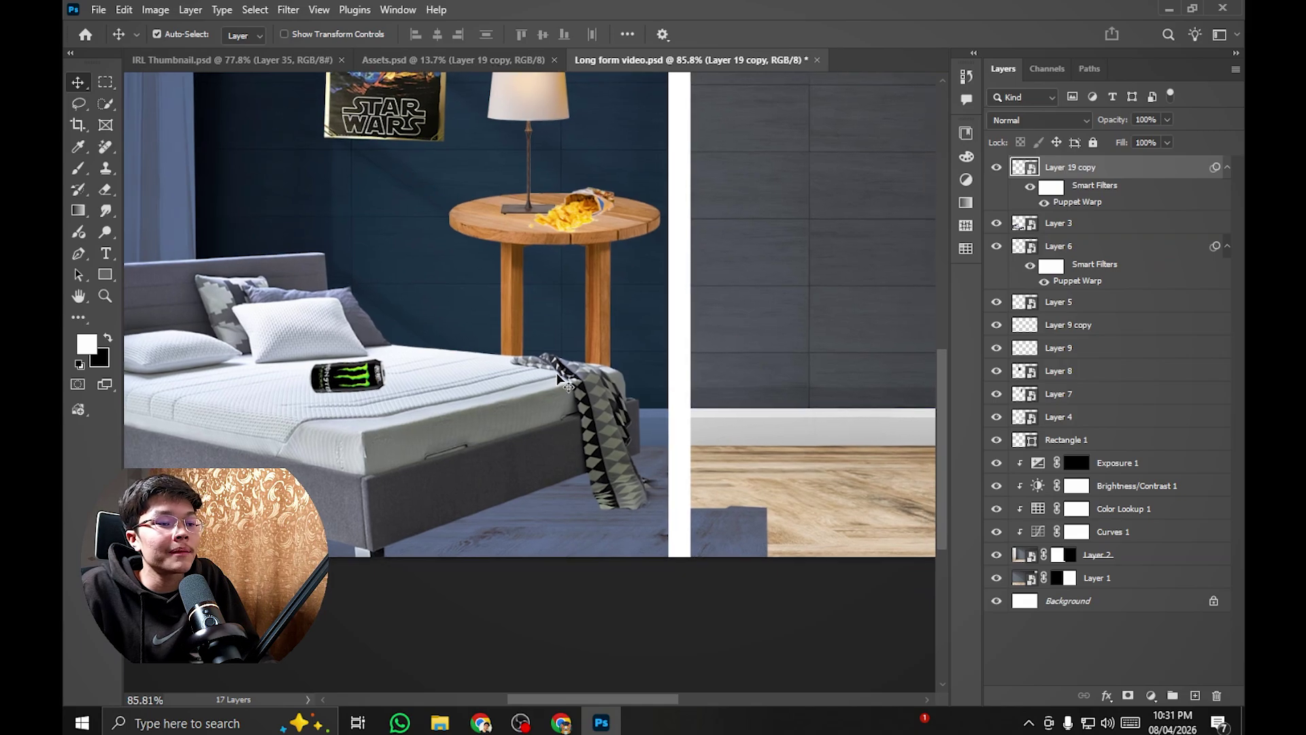
drag(560, 232, 564, 238)
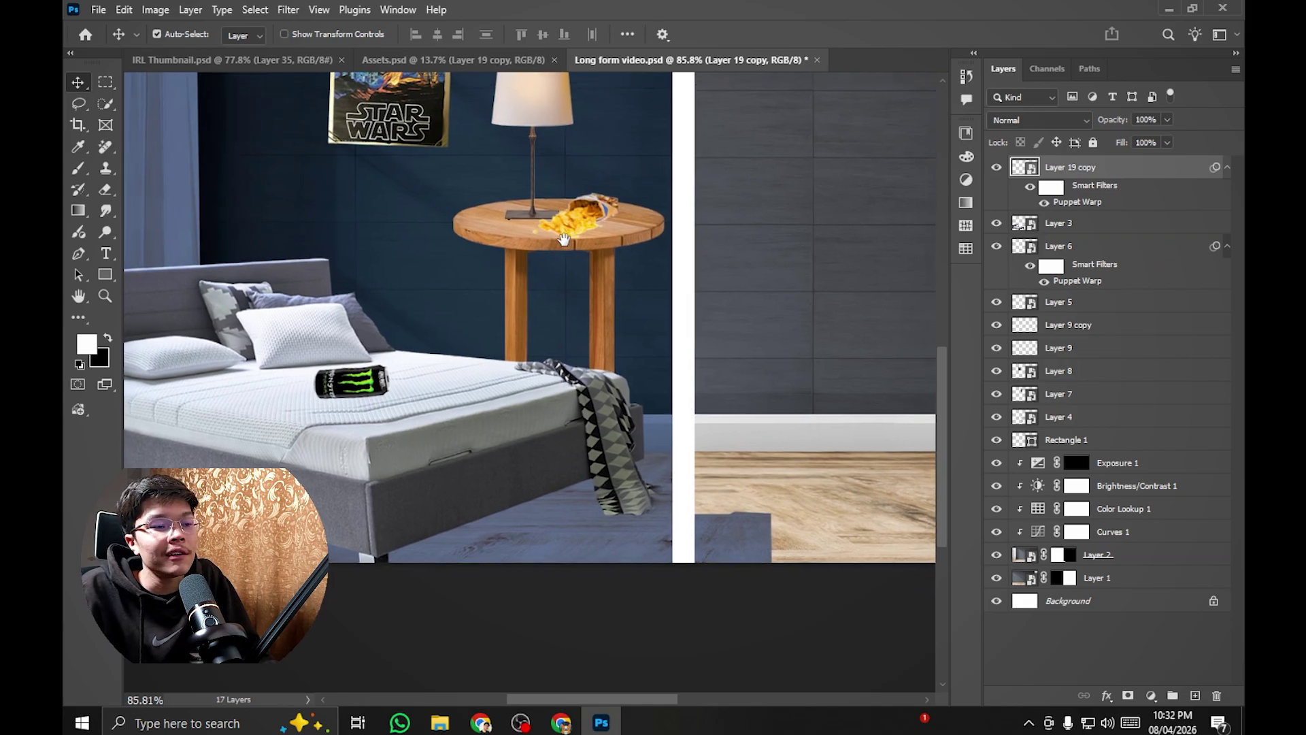
Step: Bring a second copy of the Monster can from Assets.psd into Long form video.psd
click(451, 61)
drag(495, 317, 483, 288)
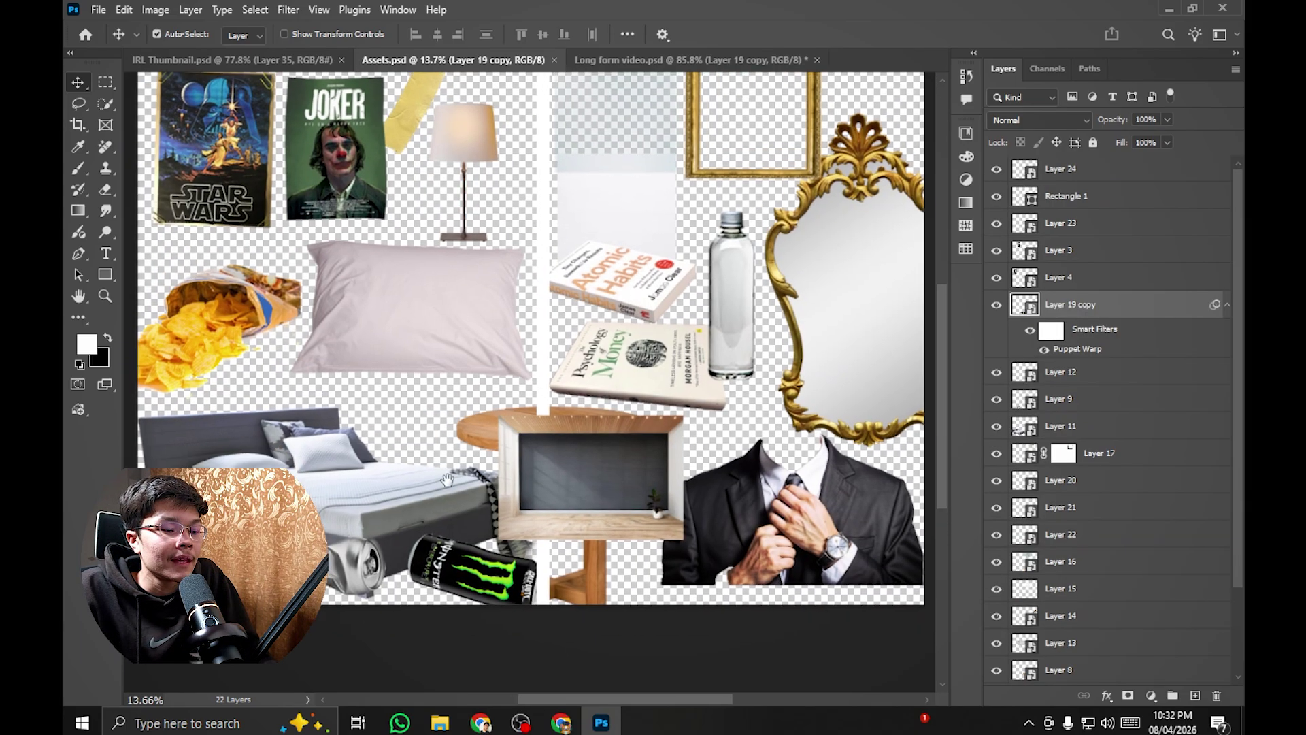
scroll(483, 288, up, 2)
drag(527, 588, 627, 58)
drag(549, 516, 549, 516)
scroll(550, 408, down, 3)
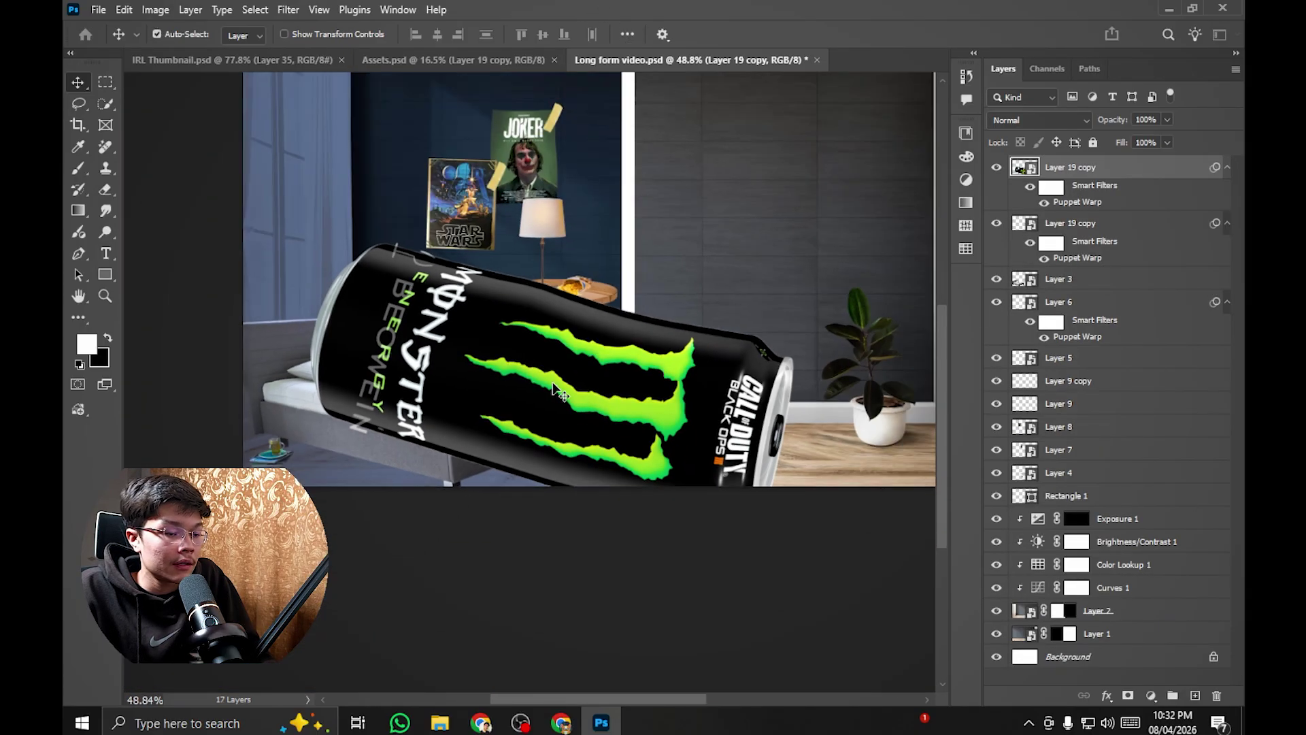
Step: Scale the second Monster can to 6.50% and place it over the bed's foot end beside the table
key(ctrl+t)
click(648, 291)
drag(577, 288, 559, 360)
scroll(562, 368, up, 3)
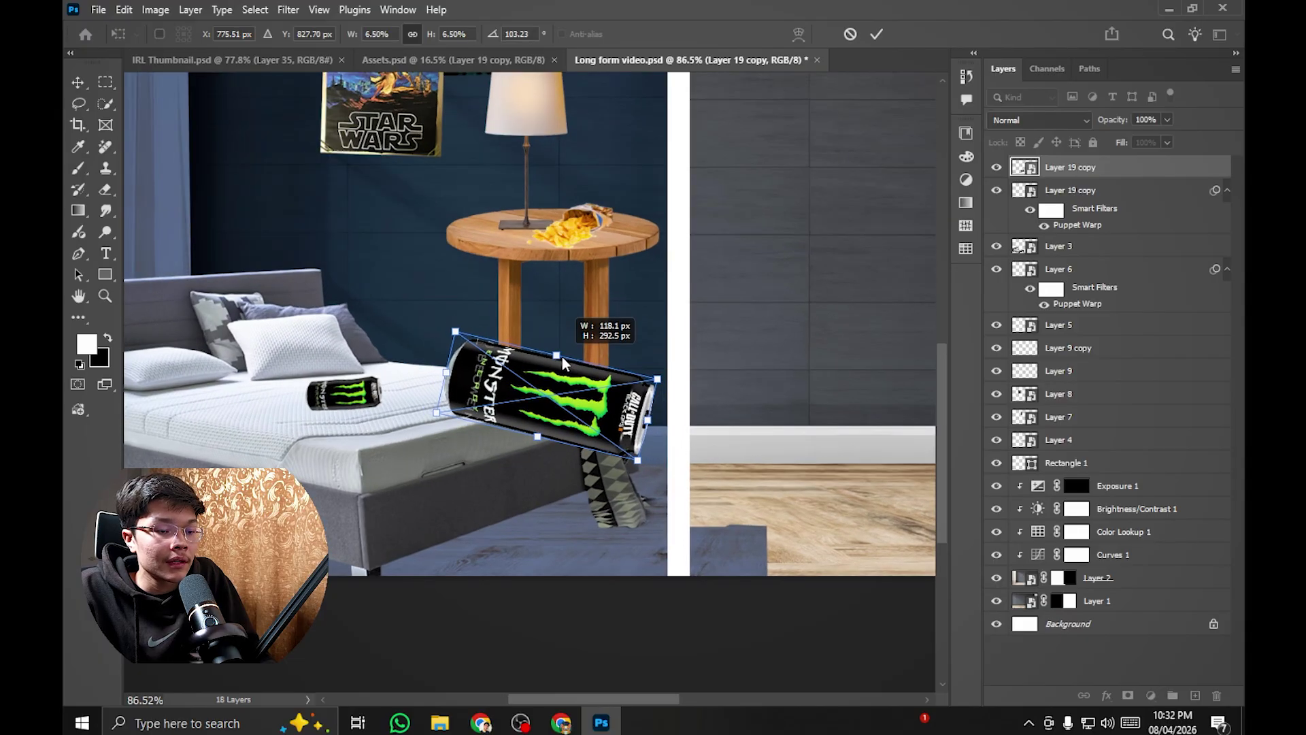
key(Return)
Step: Scale the second can to 3.30%, rotate it to 82.50° and place it on the floor below the hanging blanket
scroll(552, 330, up, 2)
key(ctrl+t)
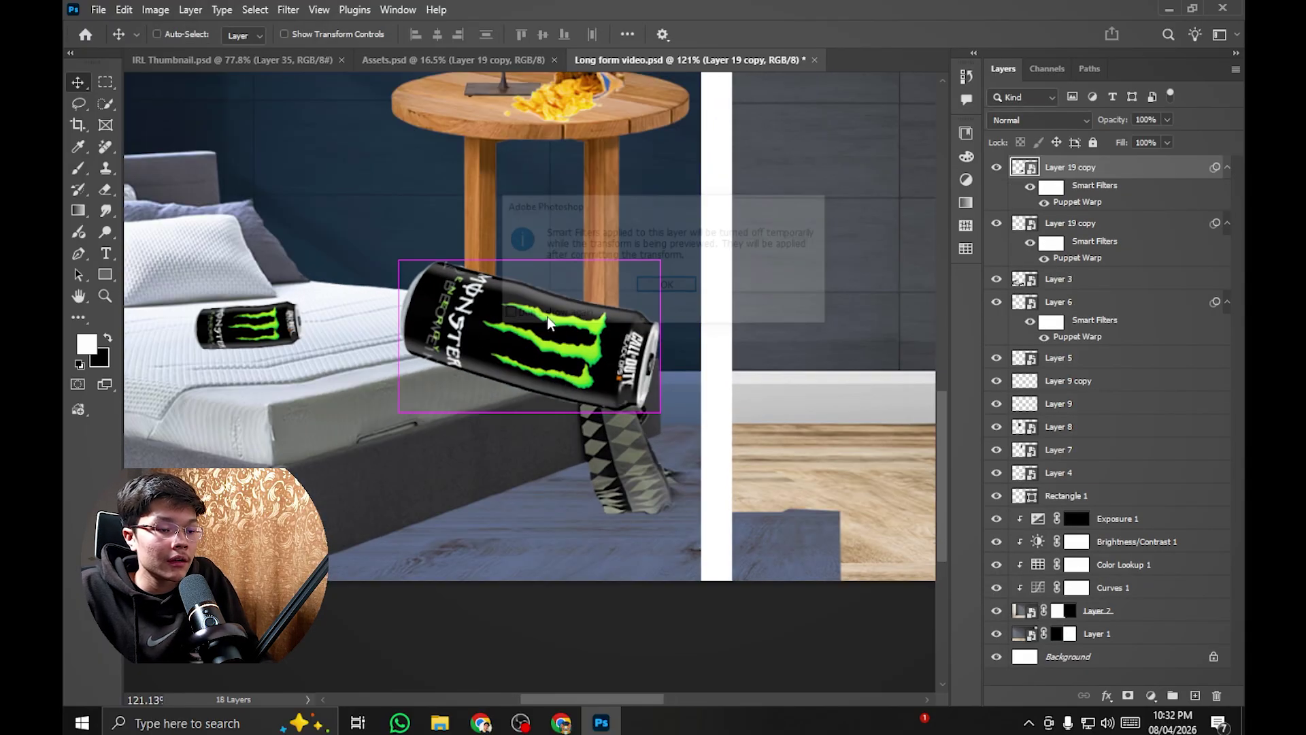
click(667, 283)
drag(544, 289, 582, 504)
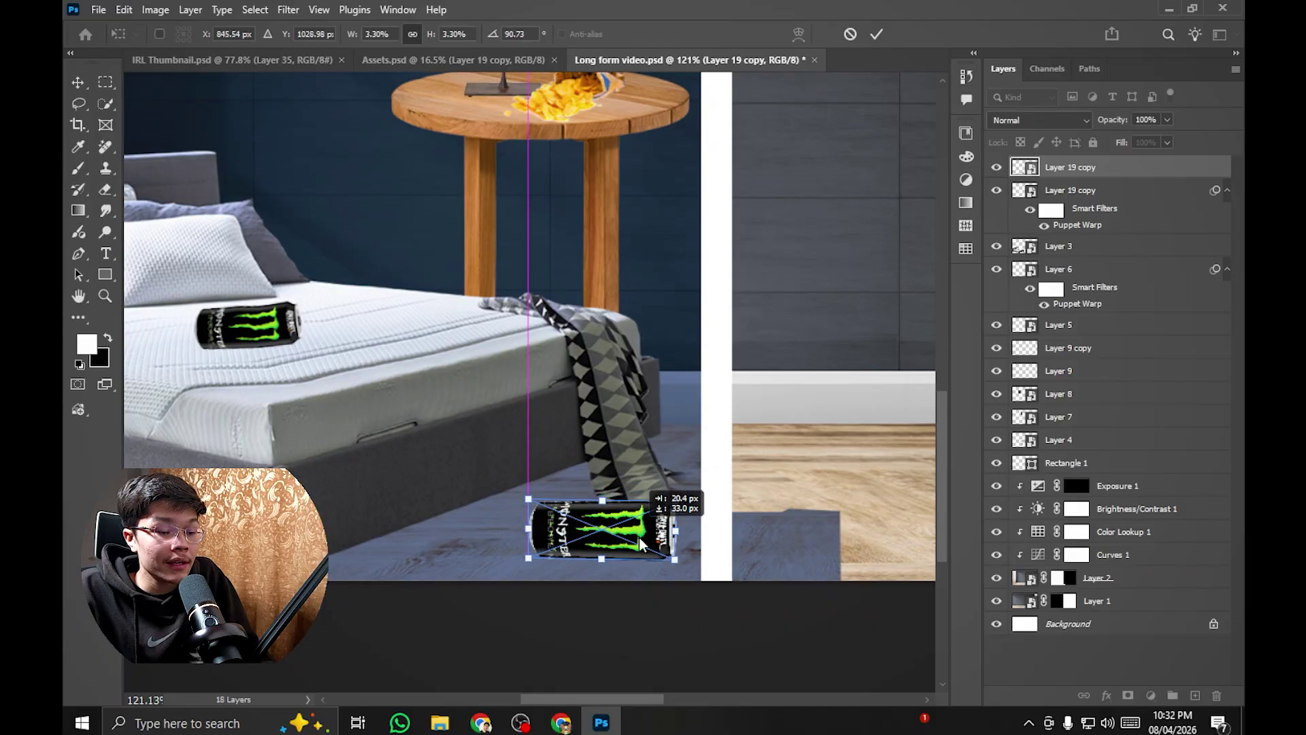
drag(639, 536, 663, 549)
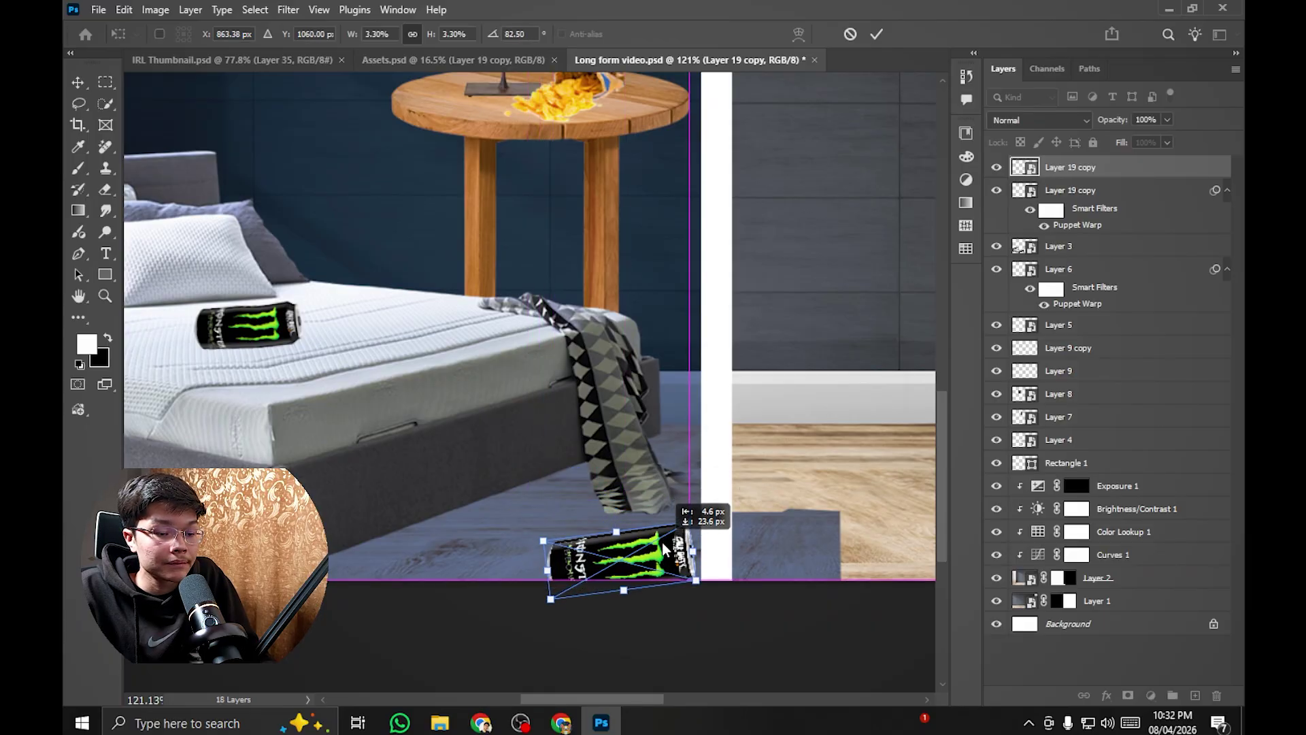
key(Return)
scroll(575, 411, down, 5)
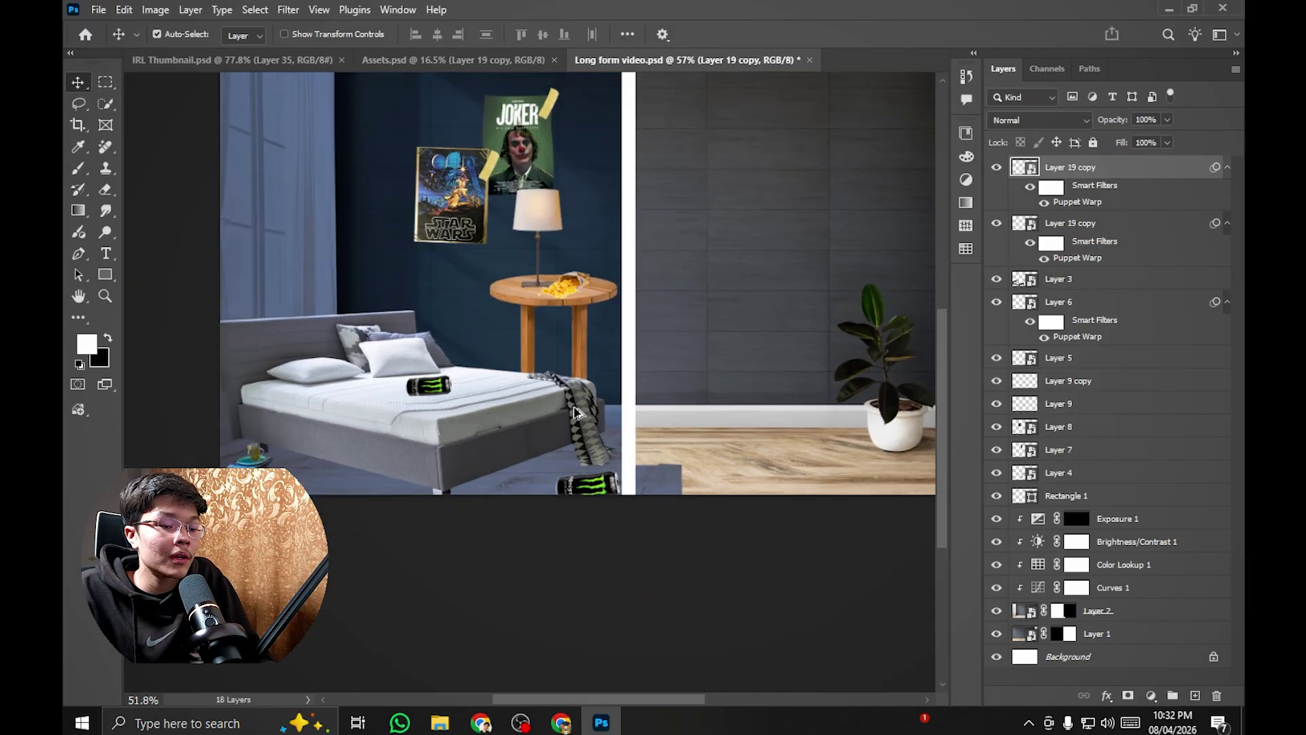
scroll(575, 412, up, 2)
Step: Nudge the crushed silver can slightly toward the crumpled paper in Assets.psd
click(442, 59)
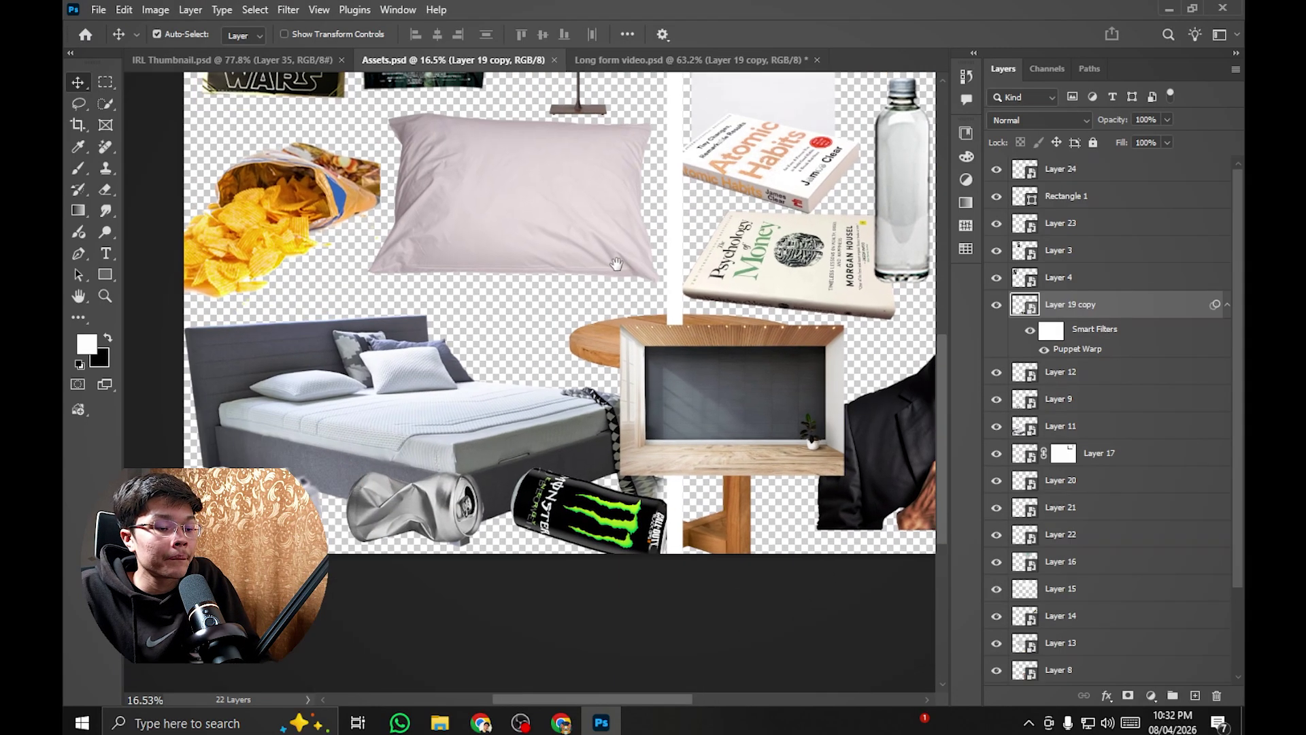
scroll(489, 508, up, 3)
drag(435, 507, 573, 472)
mouse_move(532, 475)
mouse_down()
mouse_move(478, 470)
mouse_move(510, 470)
mouse_up()
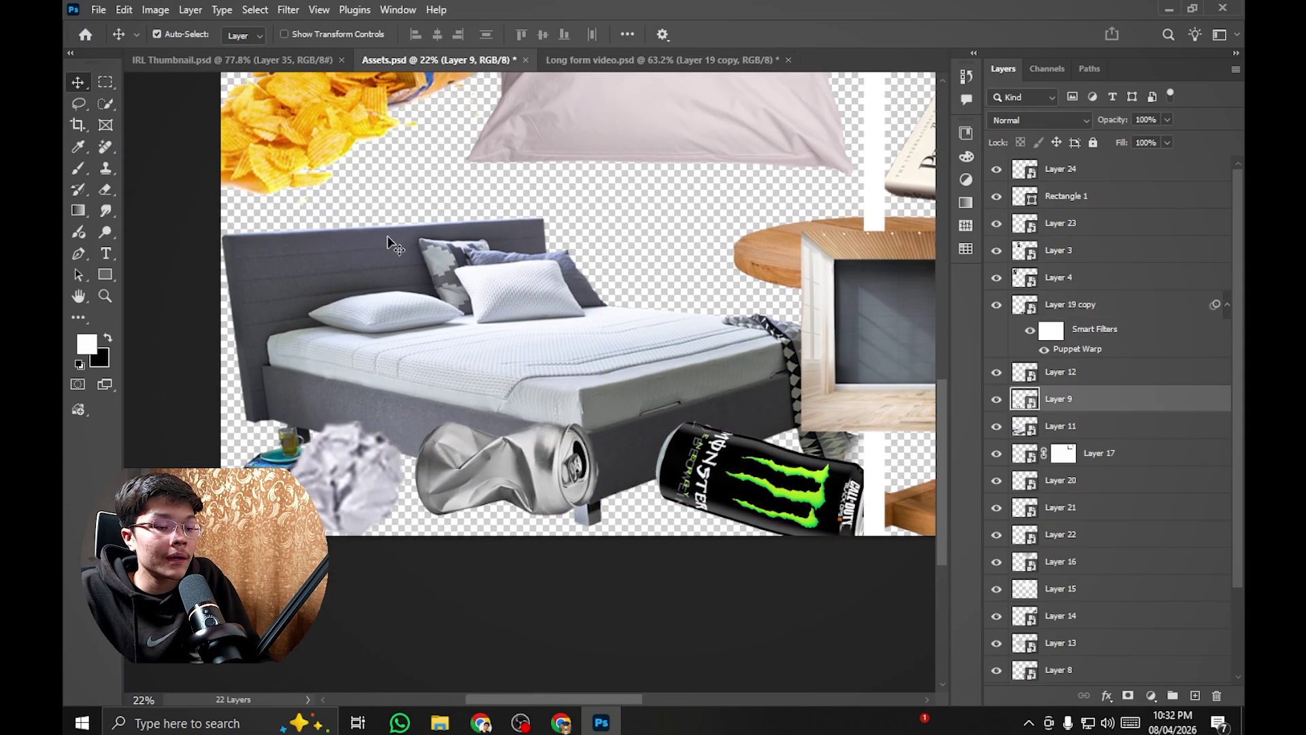
Step: Examine the cans, blanket and other props around the man's hands in the finished IRL Thumbnail.psd
click(284, 58)
scroll(583, 469, up, 4)
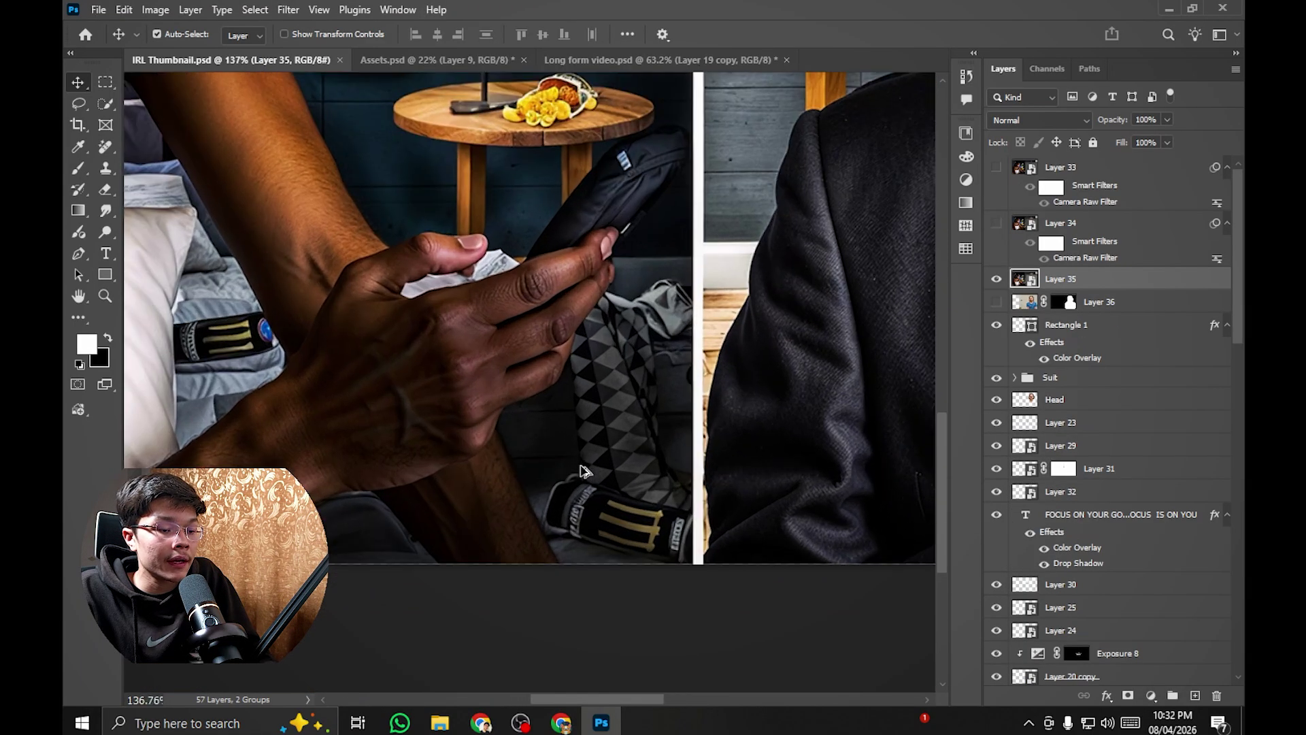
scroll(583, 470, up, 2)
scroll(599, 409, down, 5)
scroll(544, 374, up, 4)
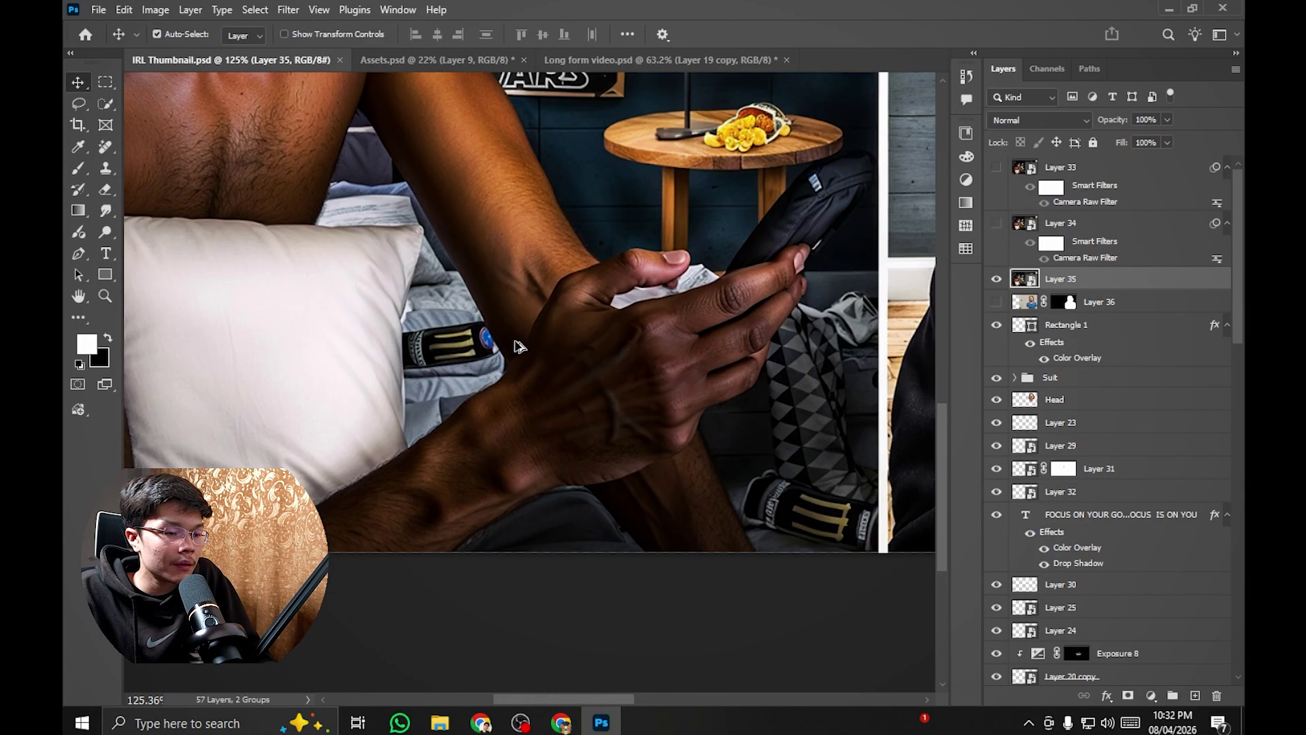
scroll(519, 344, up, 2)
scroll(533, 350, down, 4)
scroll(636, 350, up, 1)
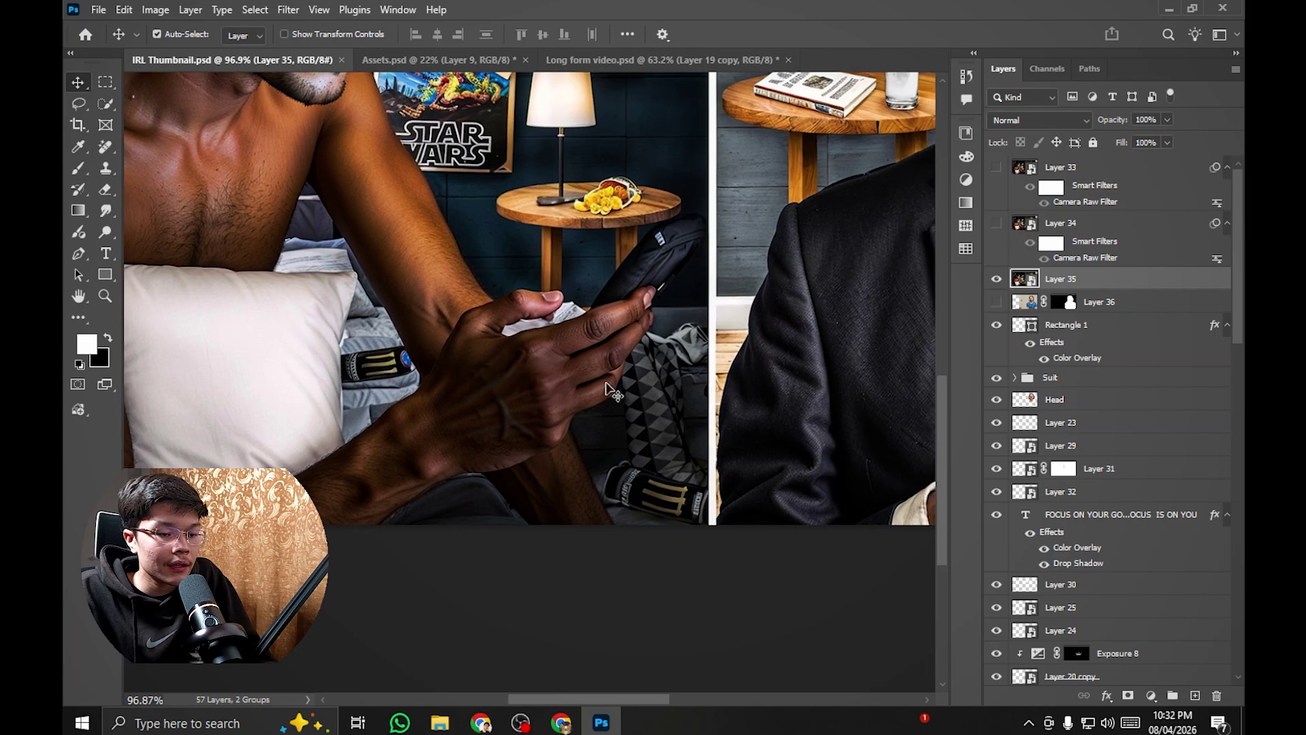
scroll(646, 507, up, 3)
scroll(646, 504, down, 5)
scroll(646, 503, up, 1)
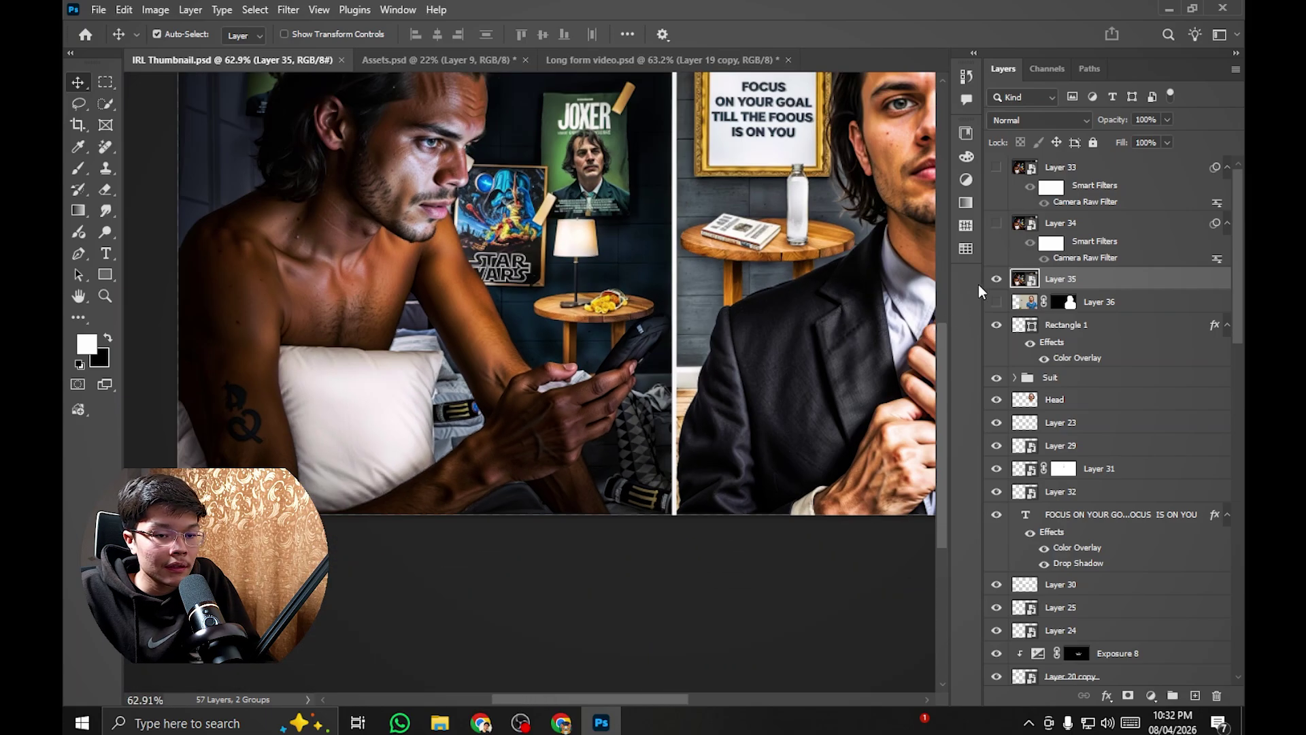
Step: Hide Layer 35 in IRL Thumbnail.psd and examine the floor can and the props beneath it
click(997, 279)
scroll(630, 443, up, 6)
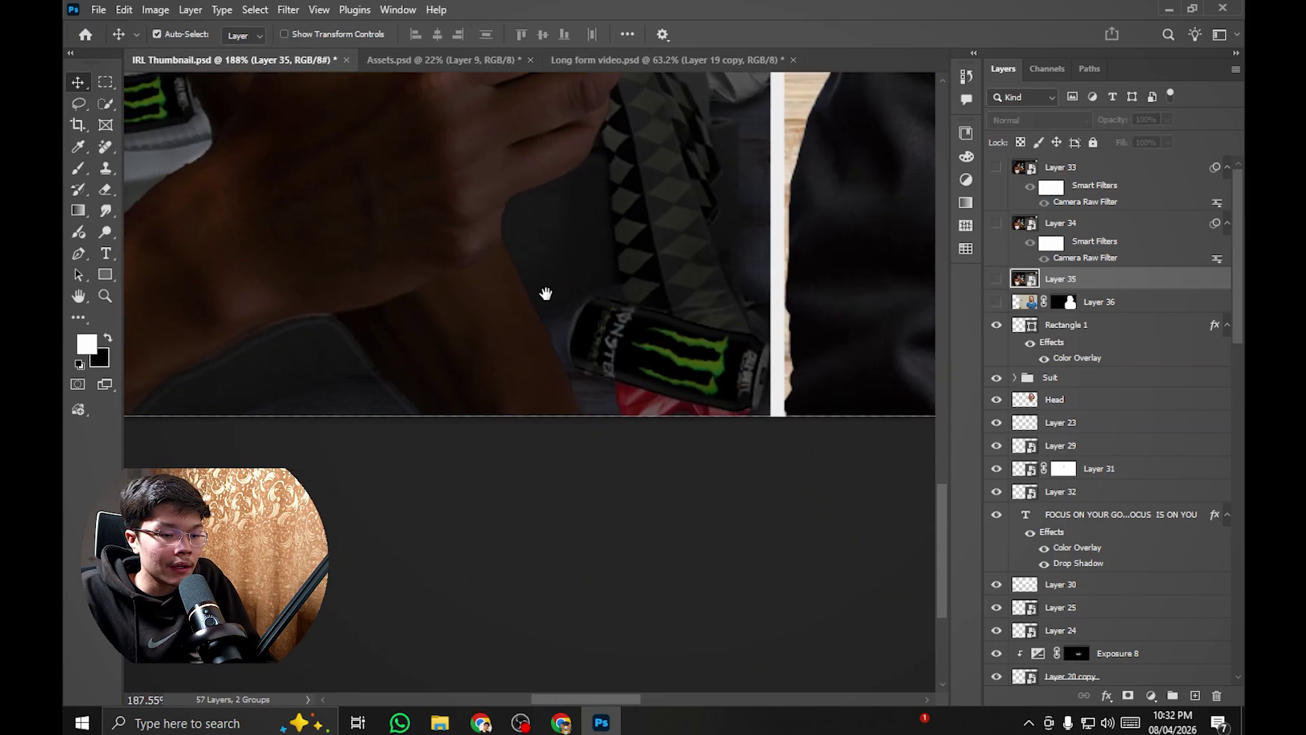
scroll(546, 293, down, 3)
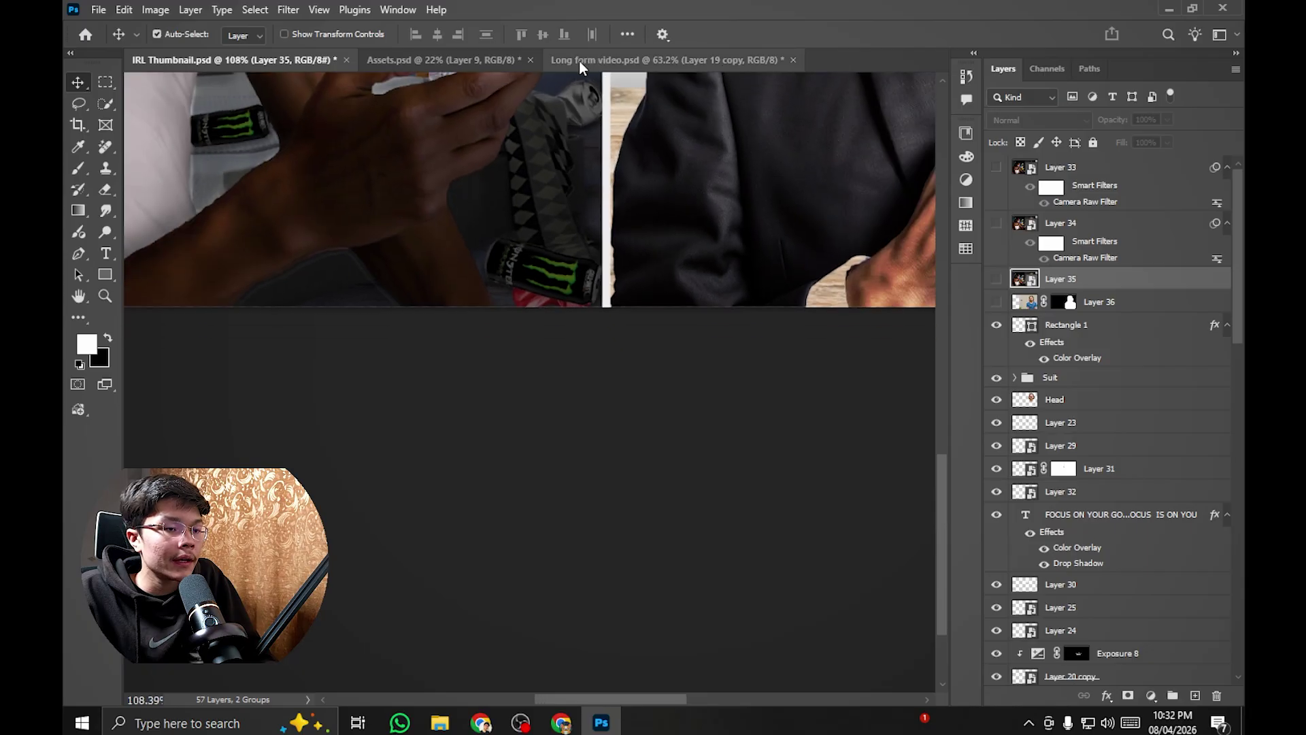
Step: Bring the crushed silver can from Assets.psd into Long form video.psd and scale it down to 5.85%
key(ctrl+Tab)
scroll(554, 204, down, 3)
scroll(554, 204, up, 3)
drag(489, 430, 579, 330)
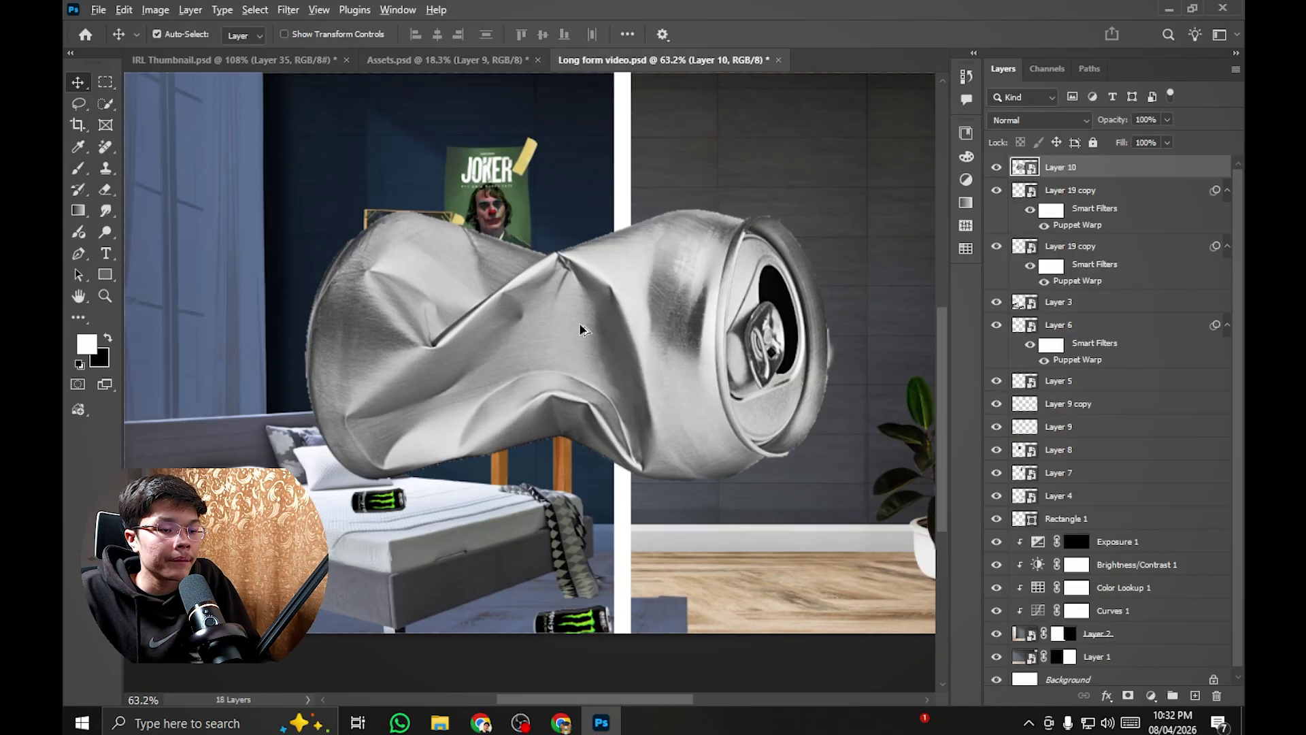
key(ctrl+t)
drag(568, 206, 564, 331)
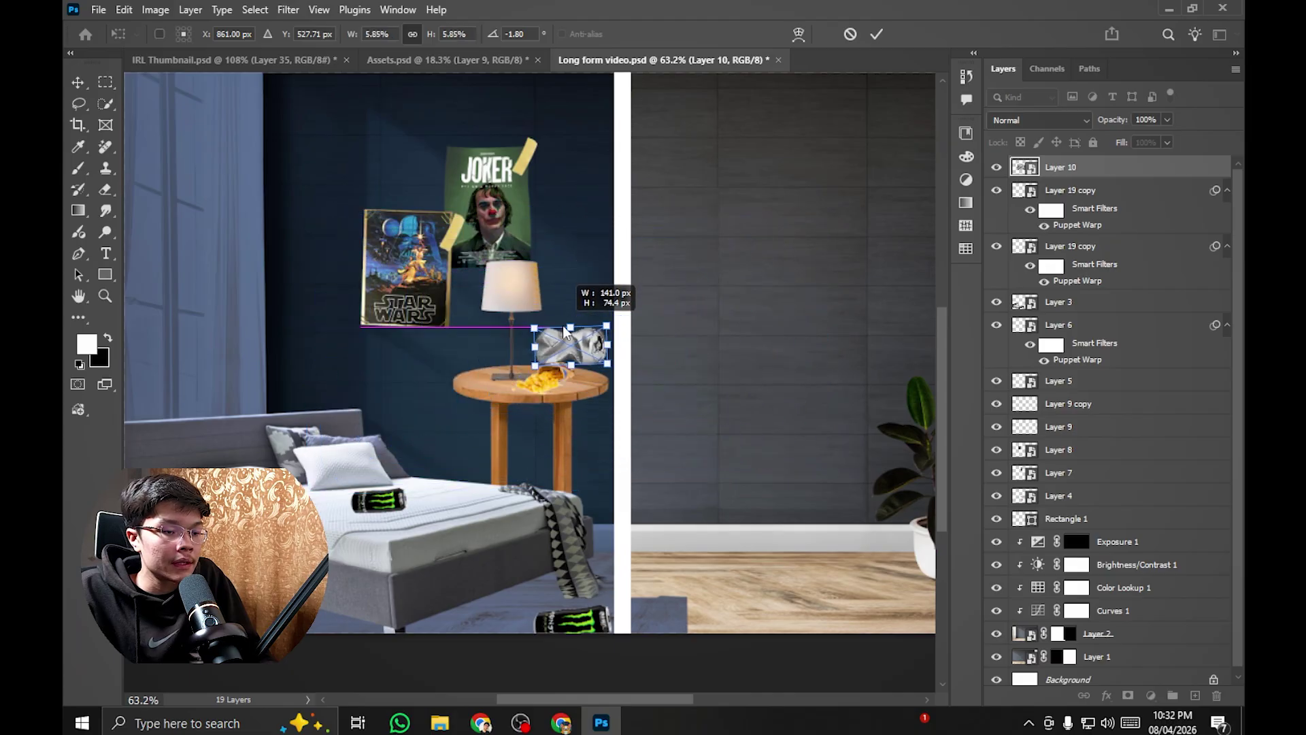
Step: Scale the crushed can to 4.53%, rotate it to 4.69° and place it on the floor overlapping the energy drink can
scroll(565, 367, up, 5)
scroll(618, 251, down, 6)
scroll(660, 172, up, 2)
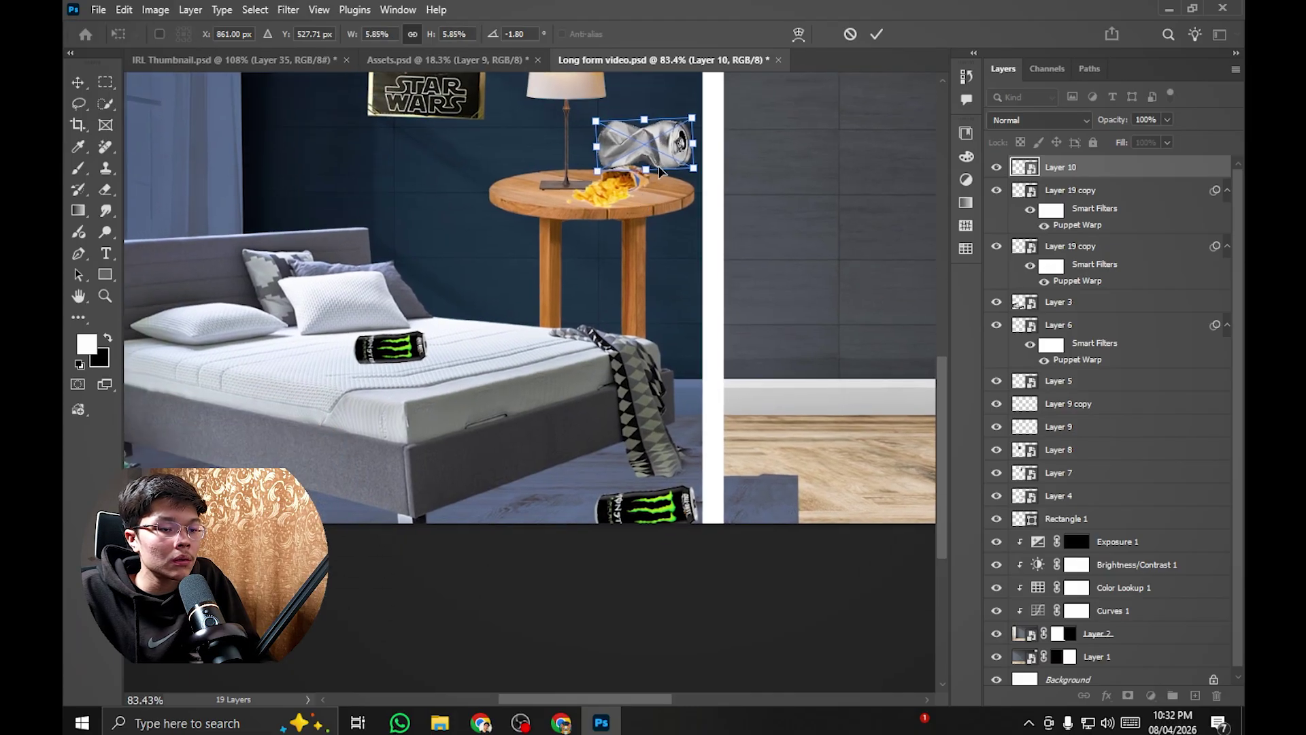
scroll(572, 501, up, 2)
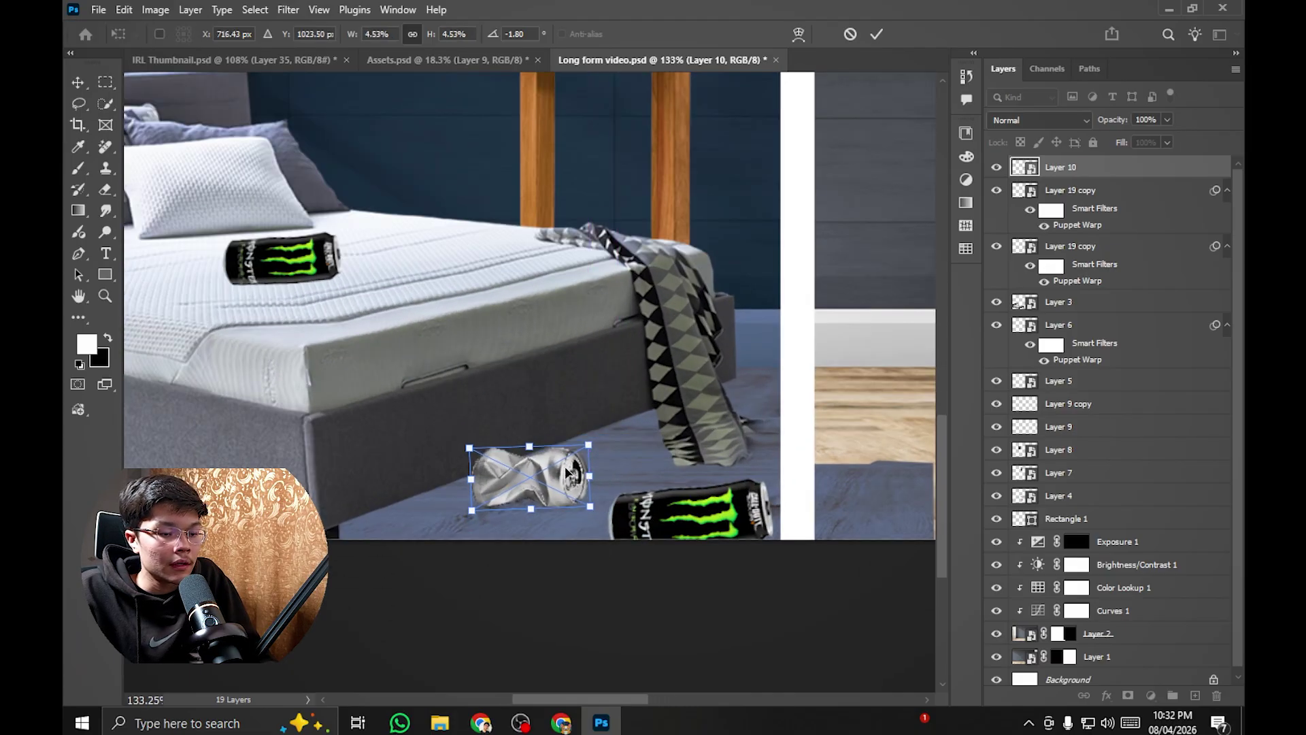
drag(569, 471, 621, 512)
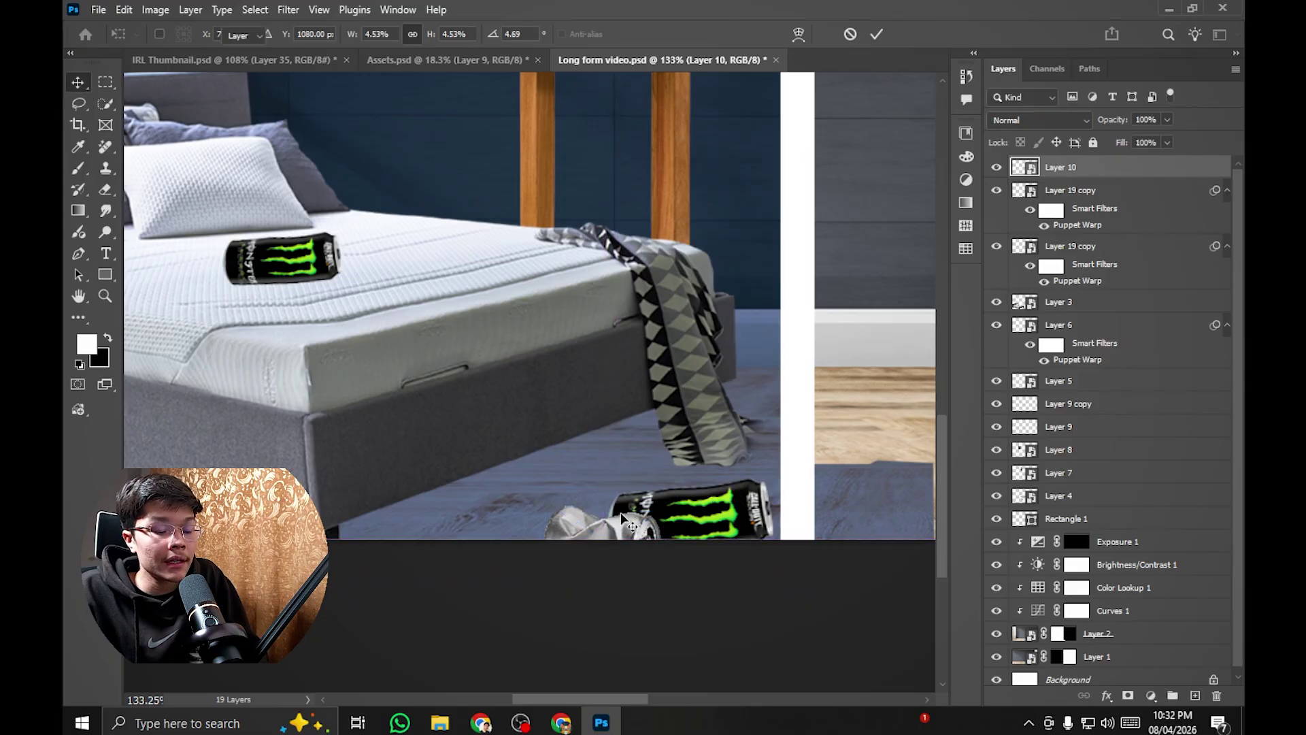
key(Return)
scroll(620, 513, down, 4)
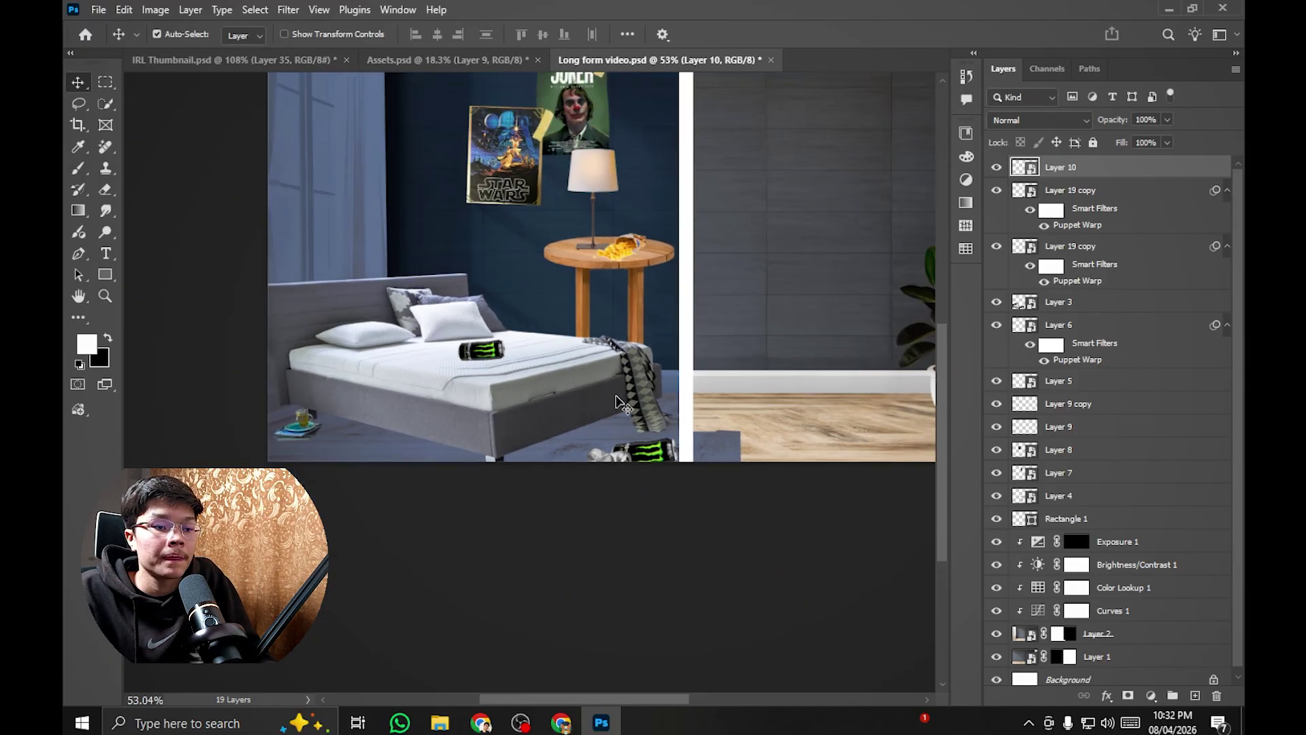
scroll(619, 401, down, 1)
Step: Add a Hue/Saturation adjustment clipped to the crushed can and enable Colorize with the hue at 0
scroll(568, 246, up, 5)
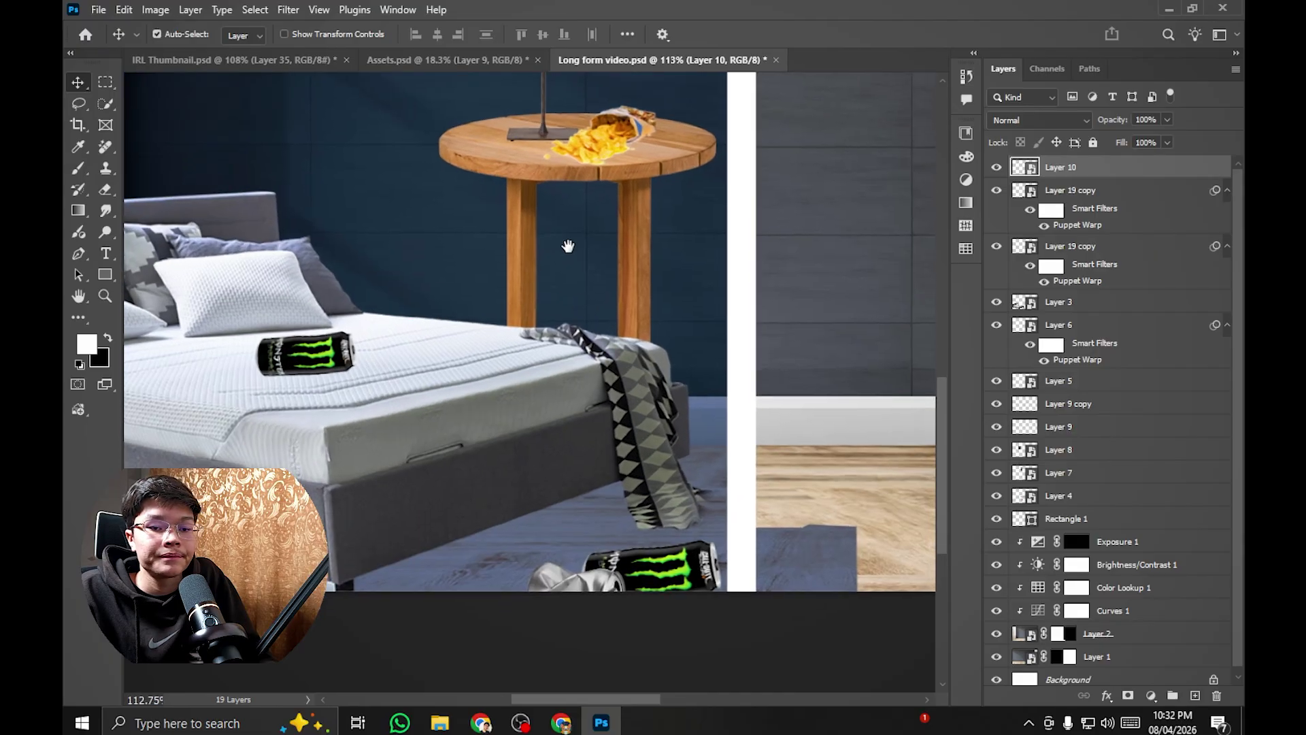
drag(568, 246, 568, 130)
scroll(670, 388, up, 3)
scroll(905, 509, down, 2)
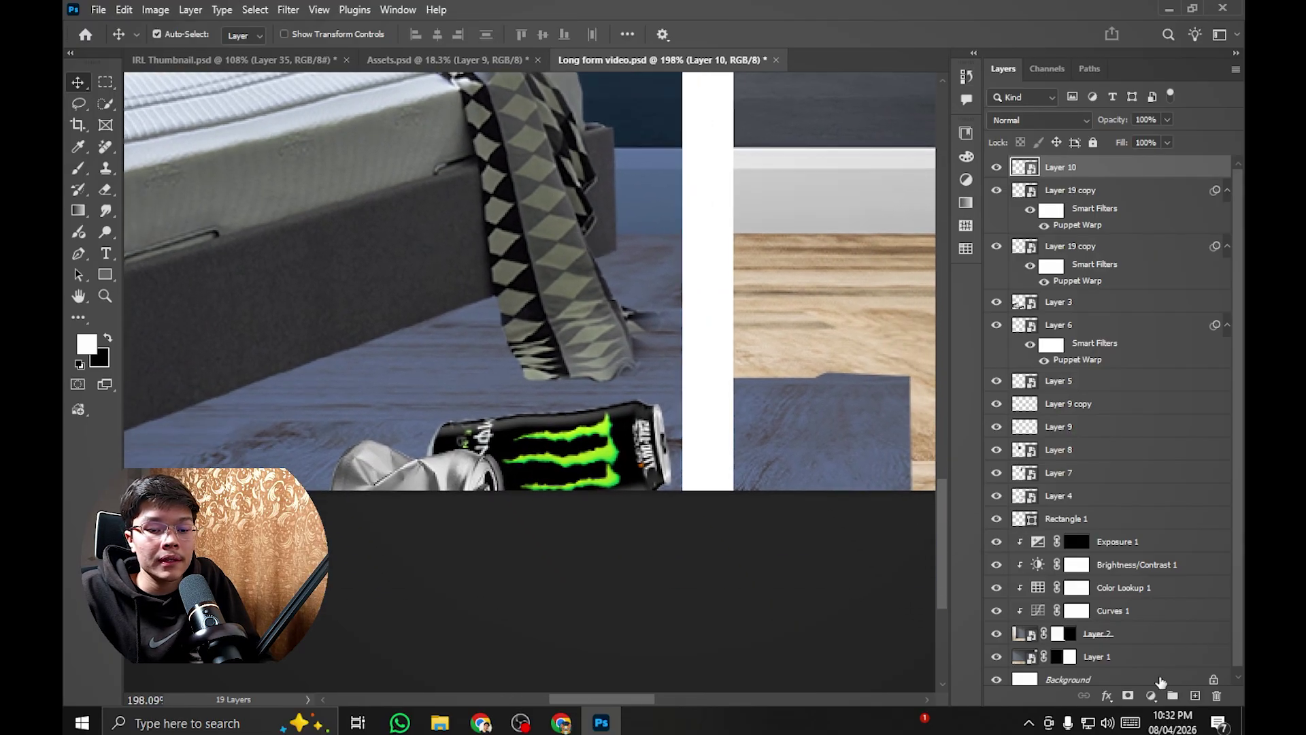
click(1151, 694)
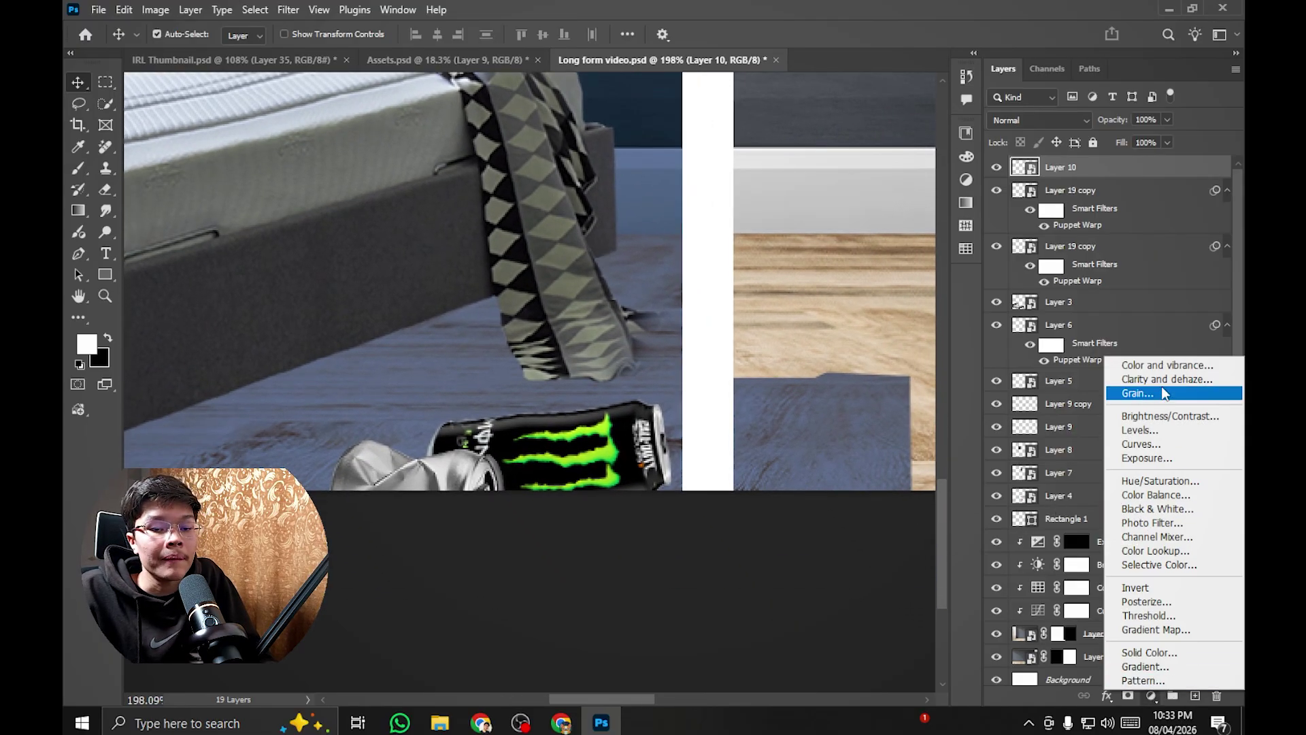
click(1188, 481)
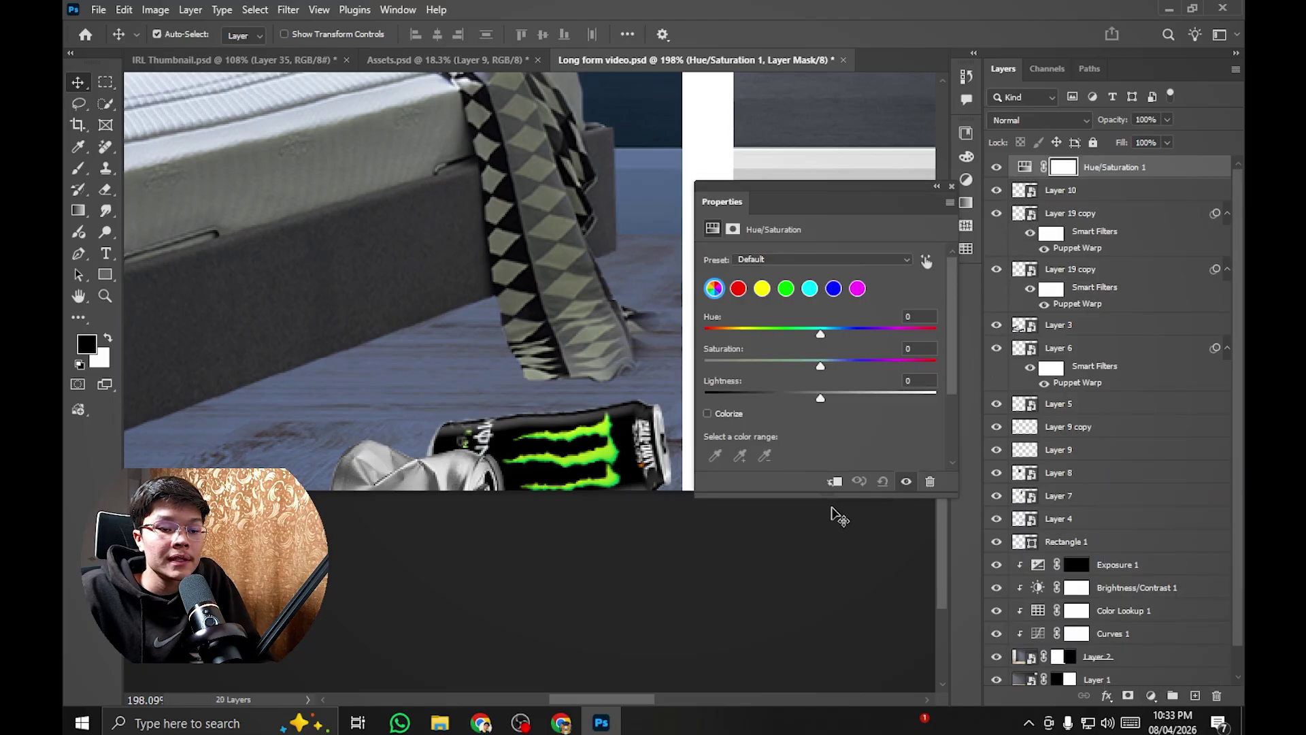
click(789, 259)
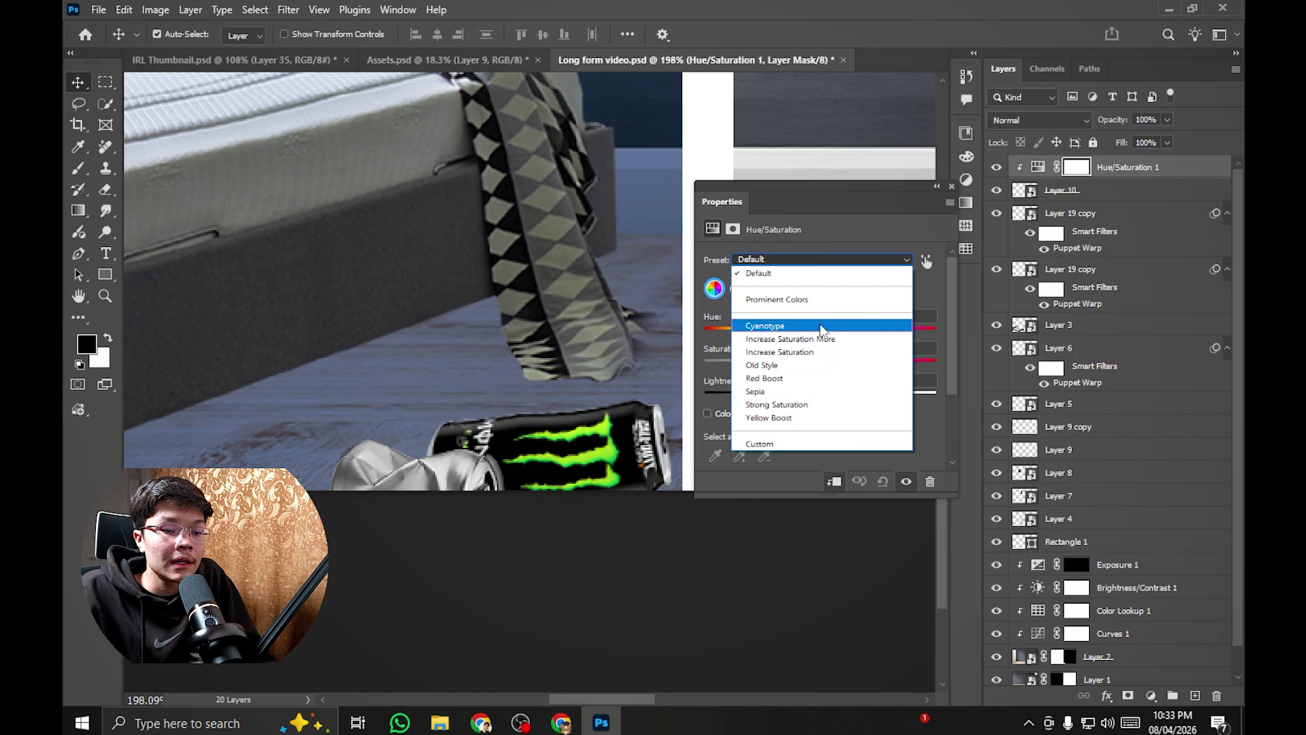
click(821, 327)
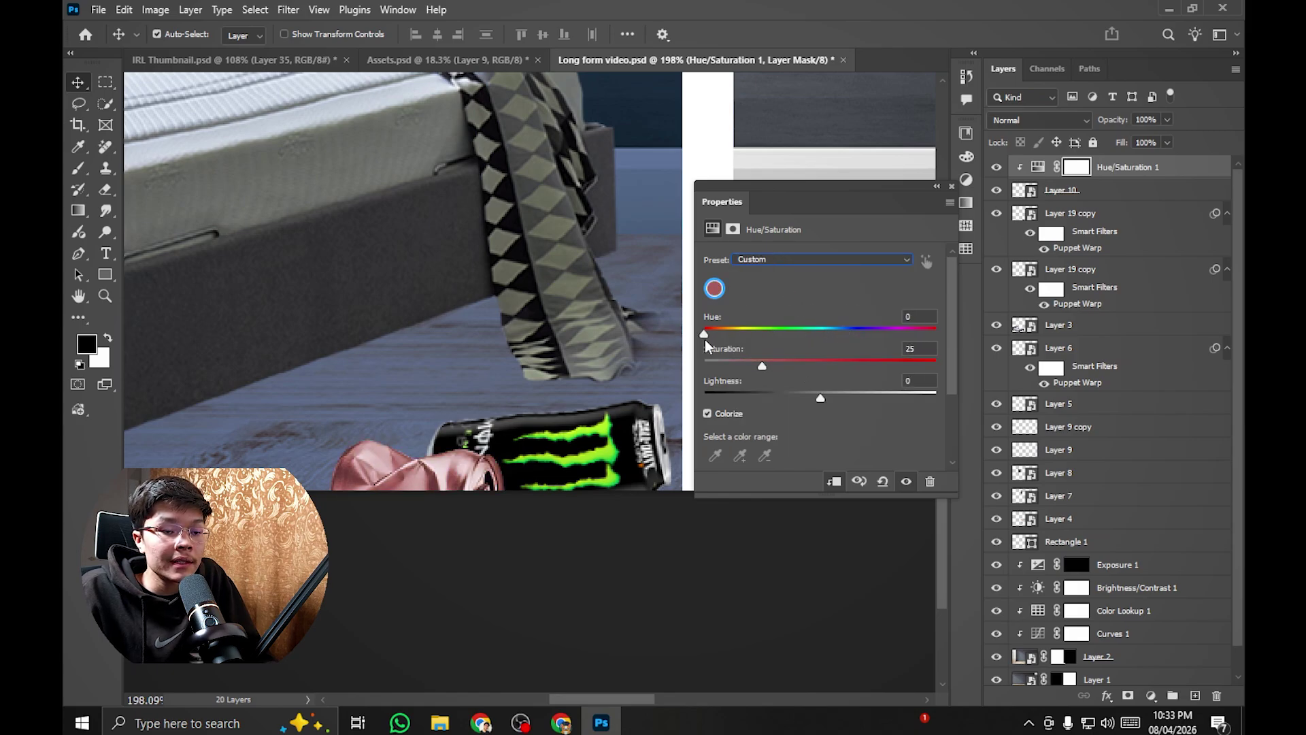
Step: Color the crushed can deep red with Saturation 58 and Lightness -16
drag(764, 365, 799, 401)
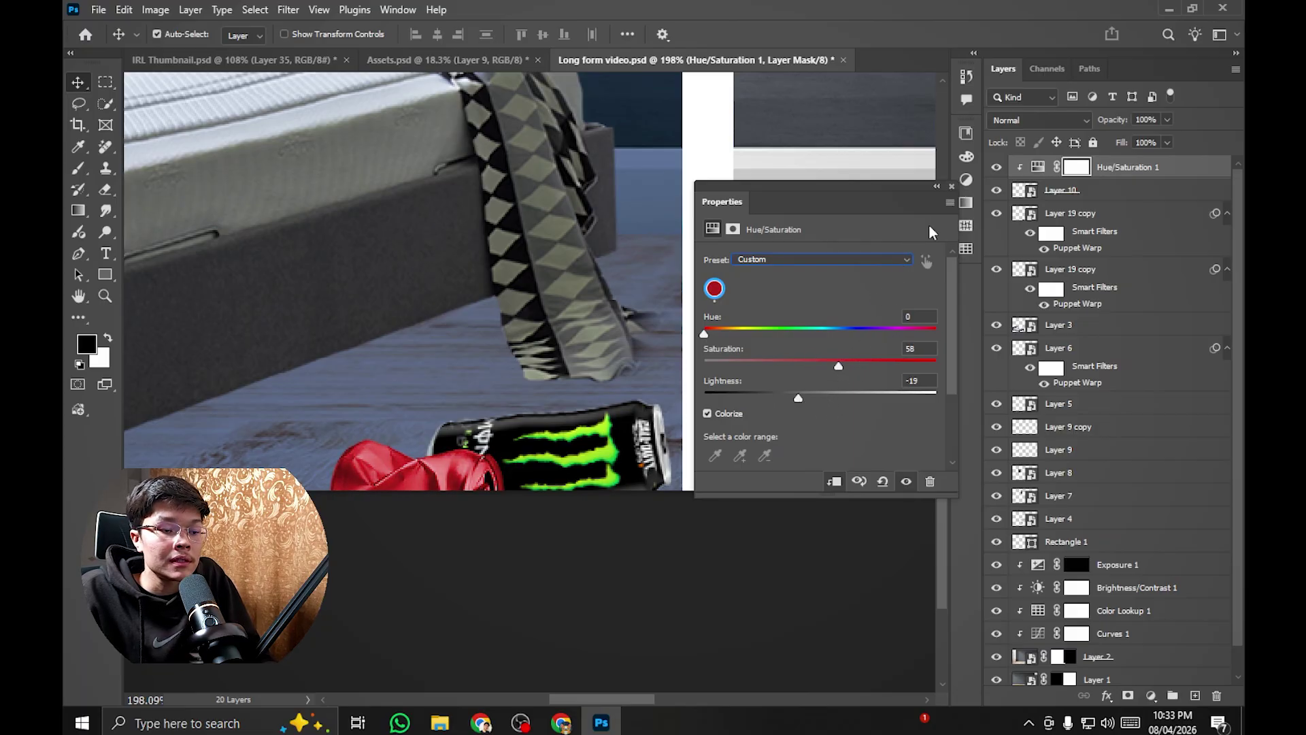
drag(819, 393, 801, 396)
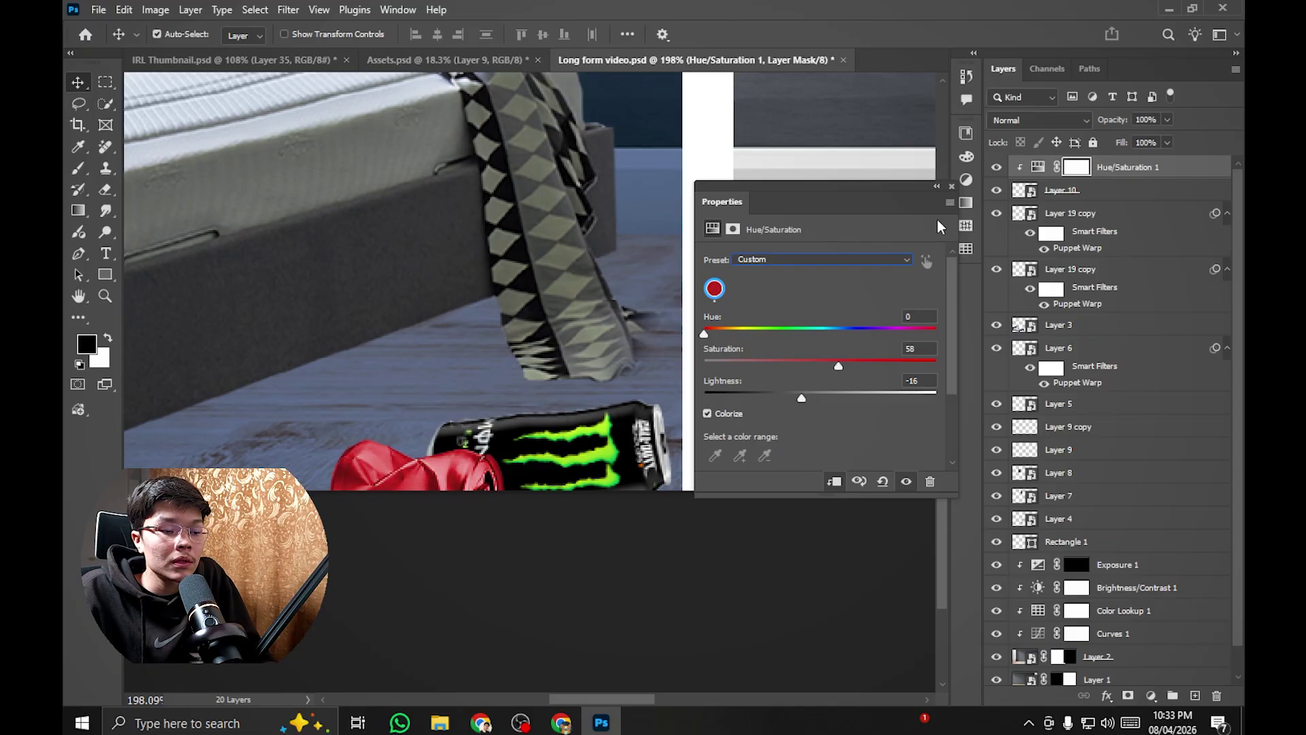
click(937, 186)
scroll(689, 259, down, 5)
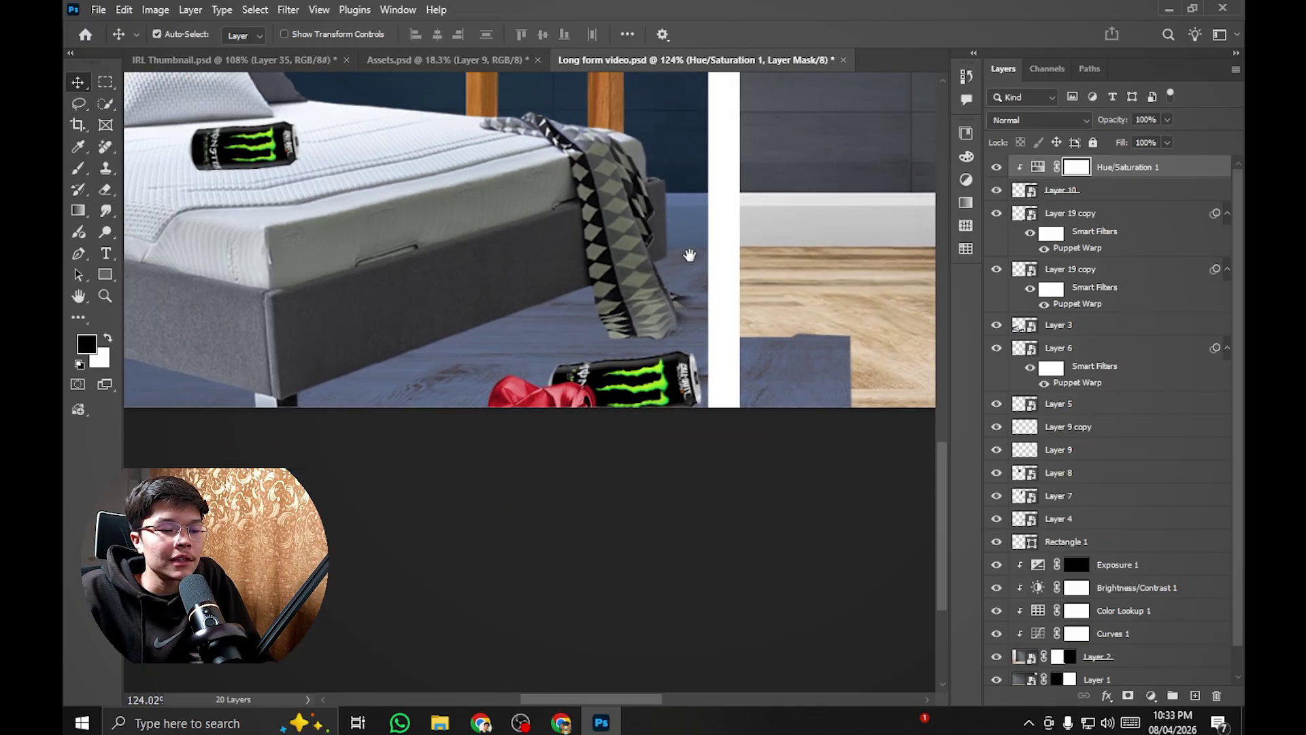
Step: Bring the crumpled paper ball from Assets.psd into Long form video.psd, scale it to 156.73% and place it beside the hanging blanket
scroll(689, 255, down, 5)
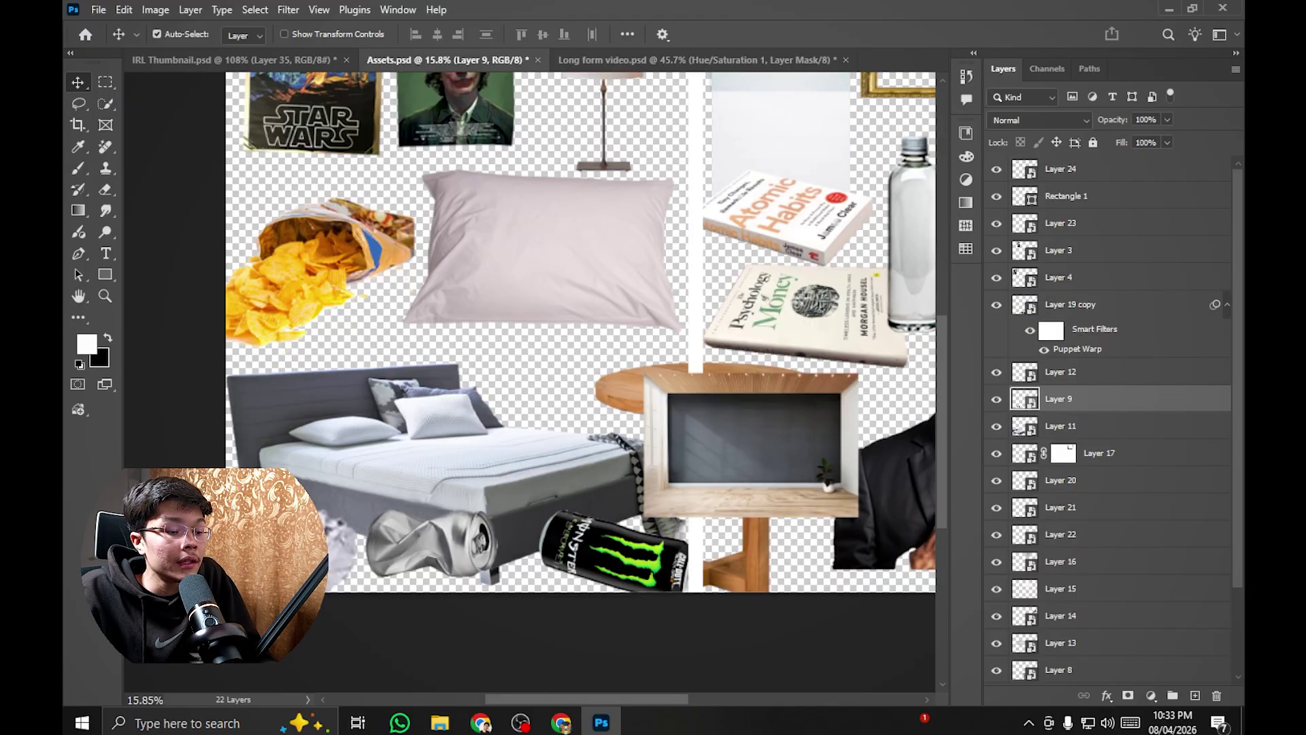
drag(523, 170, 550, 272)
key(ctrl+t)
drag(700, 309, 581, 302)
scroll(581, 302, up, 5)
drag(589, 422, 610, 521)
scroll(610, 520, up, 2)
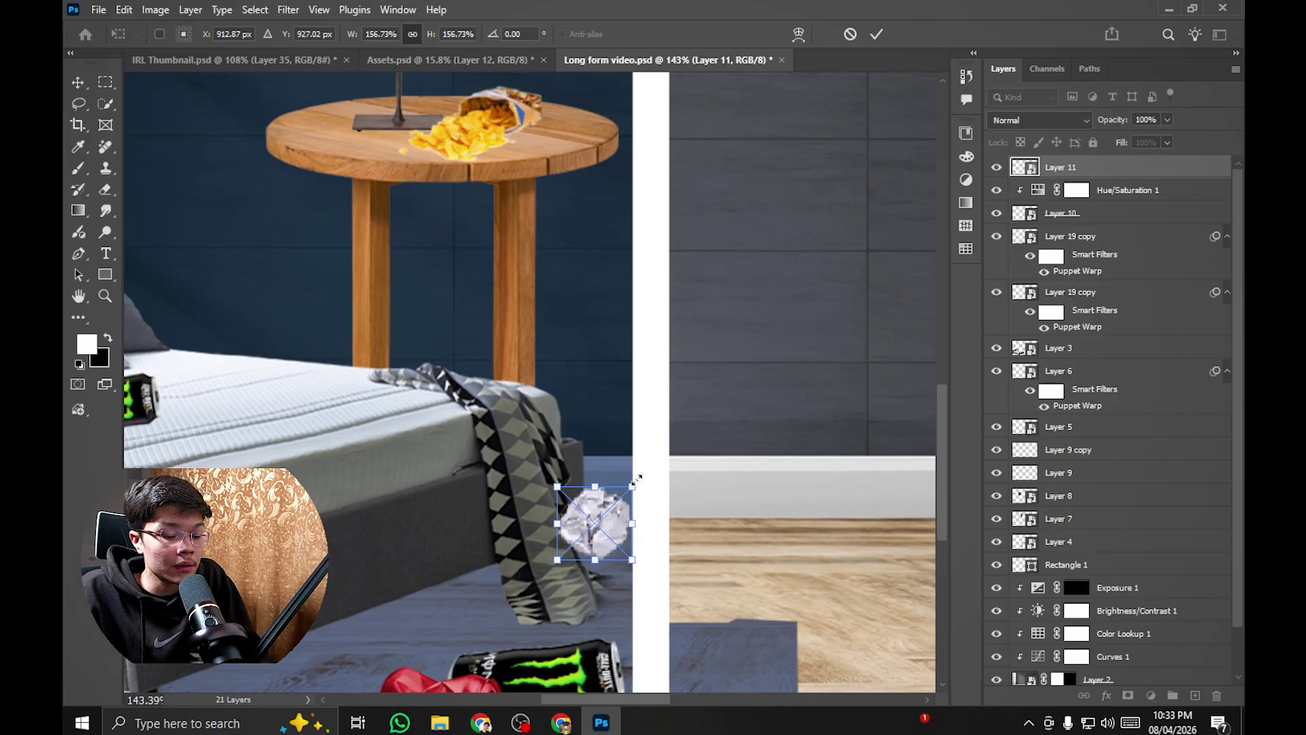
key(Return)
scroll(636, 480, down, 3)
scroll(710, 417, up, 4)
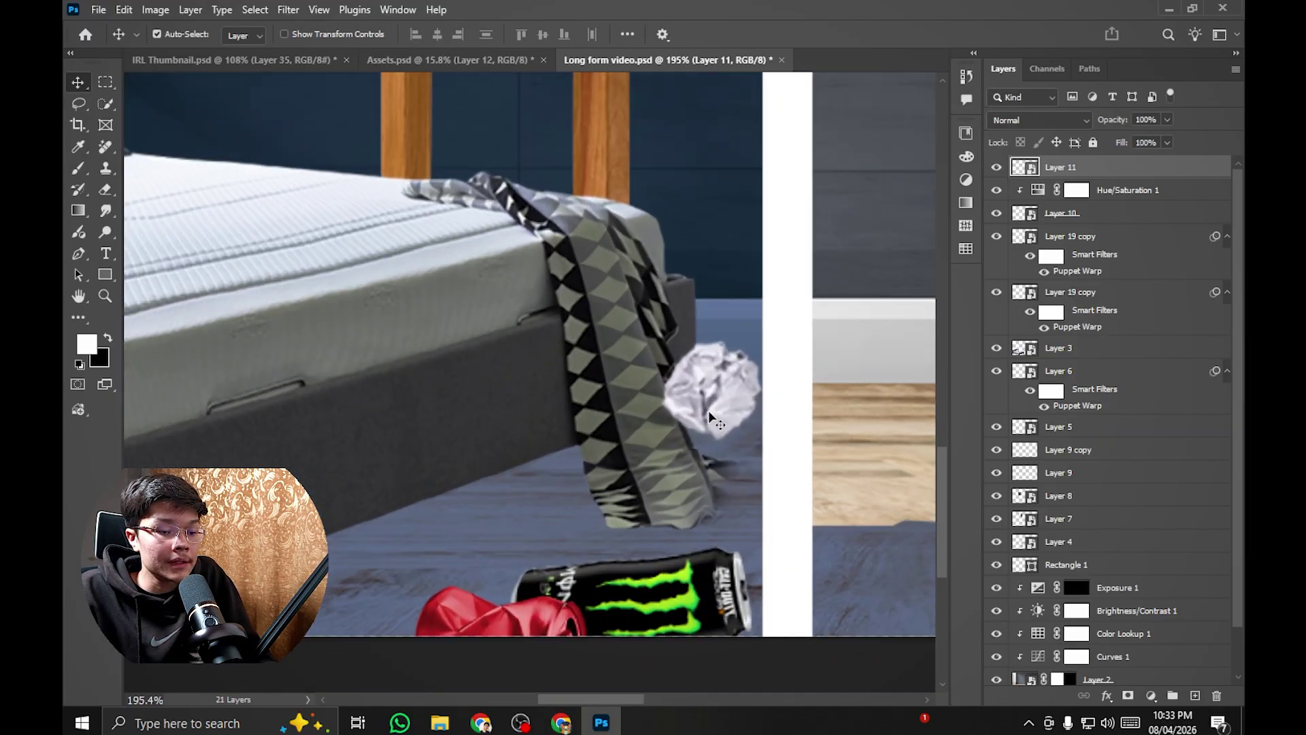
Step: Compare the bed and surrounding props in Long form video.psd with the finished IRL Thumbnail.psd
scroll(710, 416, down, 6)
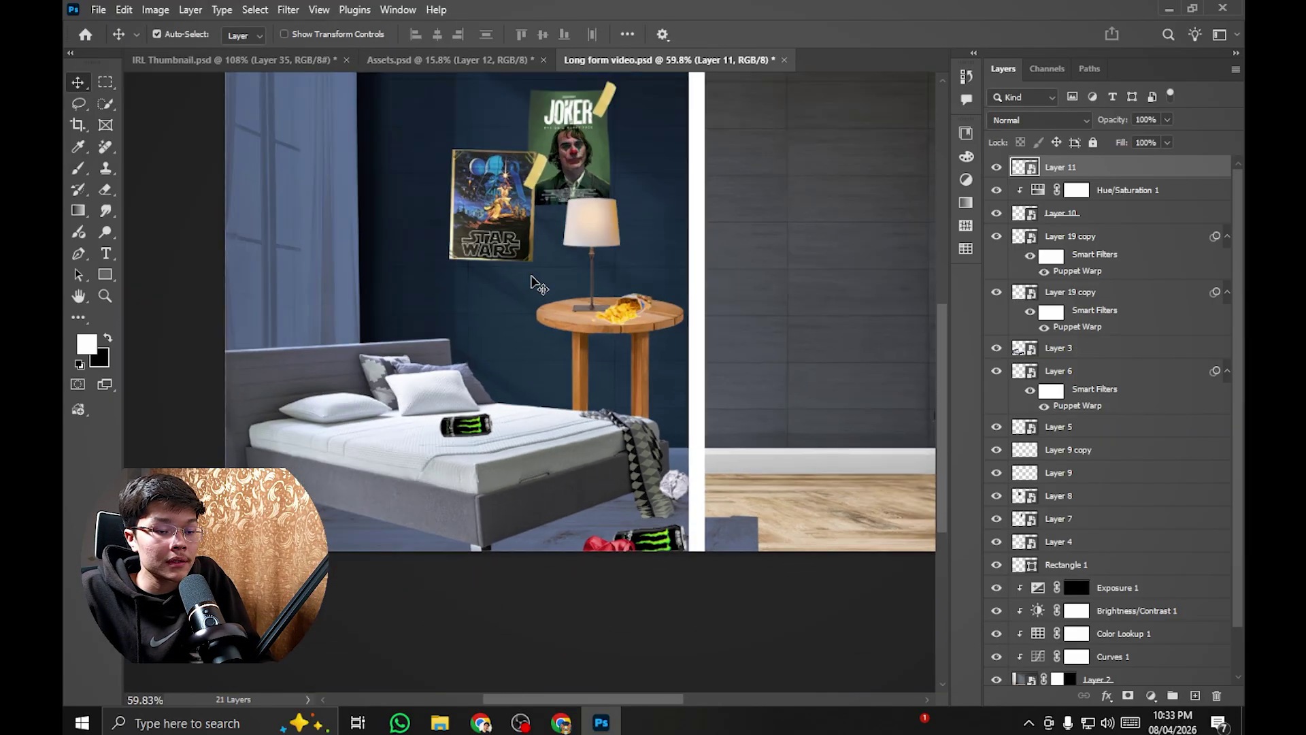
click(249, 60)
scroll(504, 370, down, 5)
drag(504, 371, 606, 366)
click(667, 59)
drag(719, 296, 624, 350)
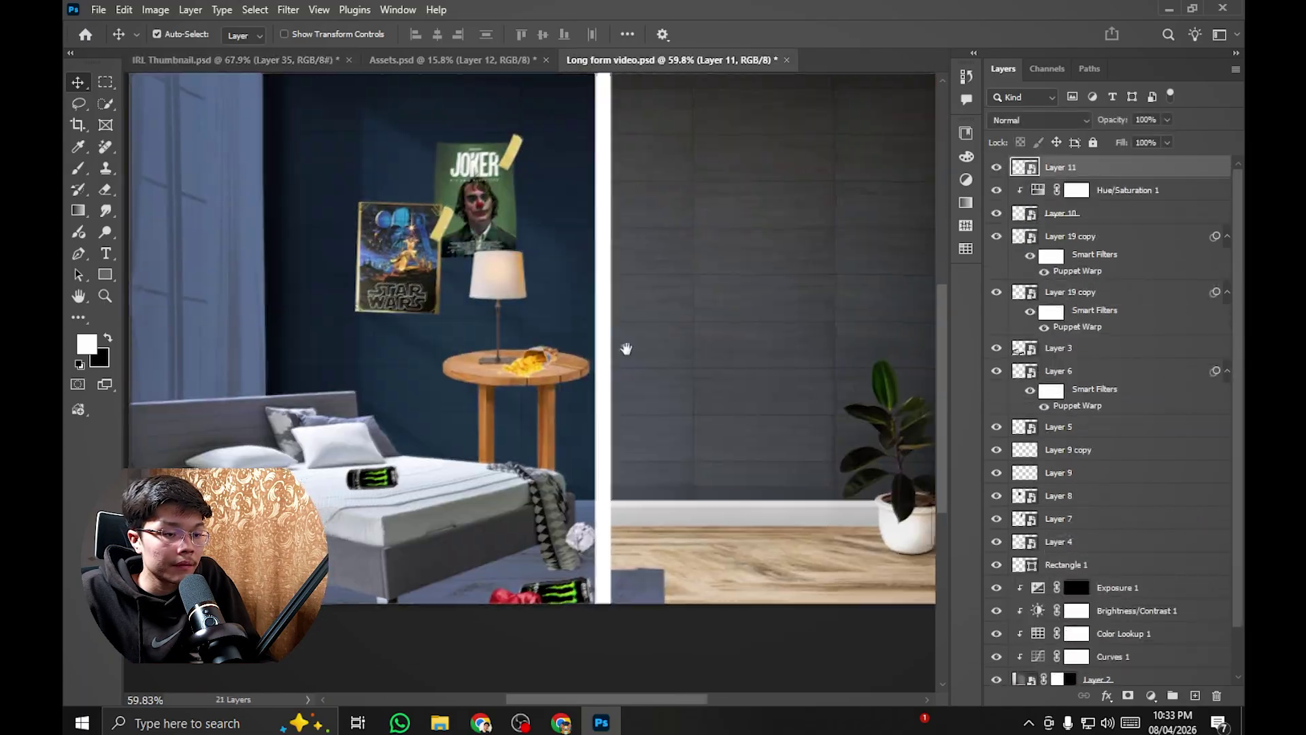
scroll(489, 446, up, 3)
drag(488, 446, 598, 344)
scroll(529, 412, up, 2)
drag(529, 412, 662, 396)
Step: Start a Perspective transform on the bed, skewing its upper edge toward the table and tapering the blanket side
click(641, 408)
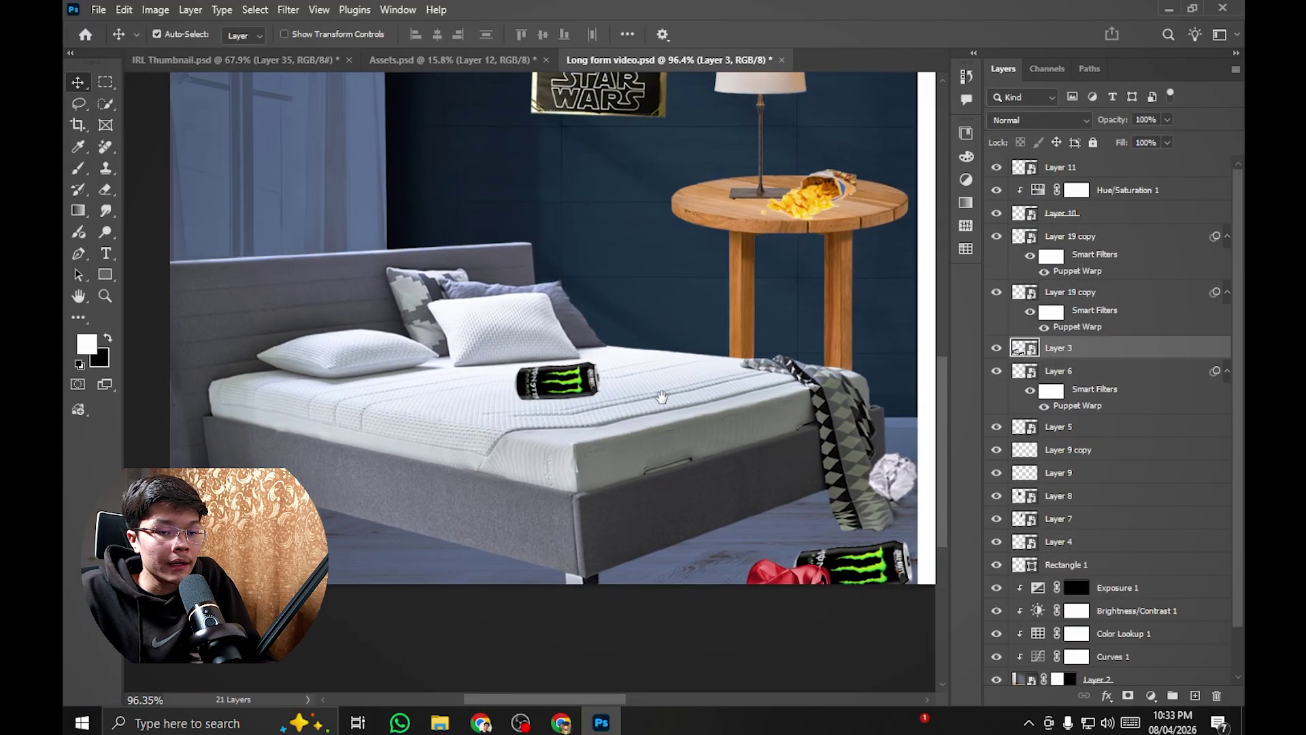
drag(537, 369, 500, 342)
key(ctrl+t)
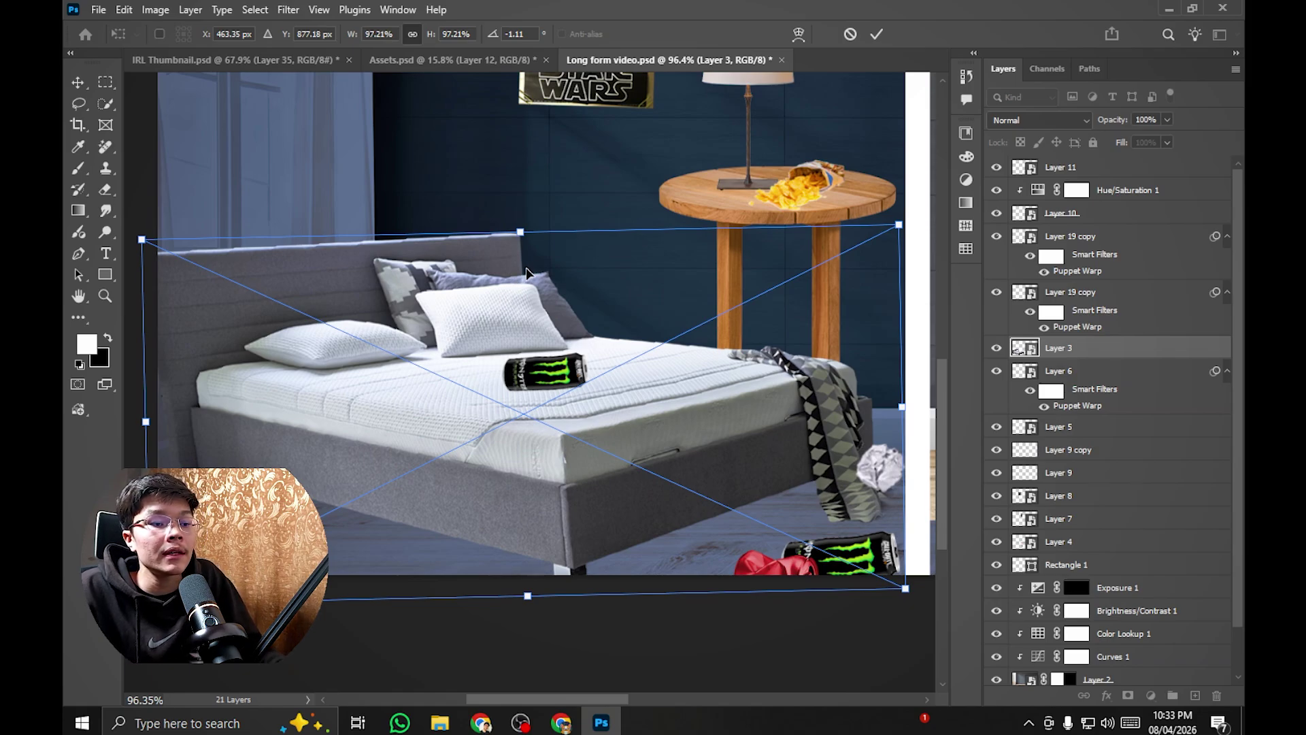
right_click(498, 331)
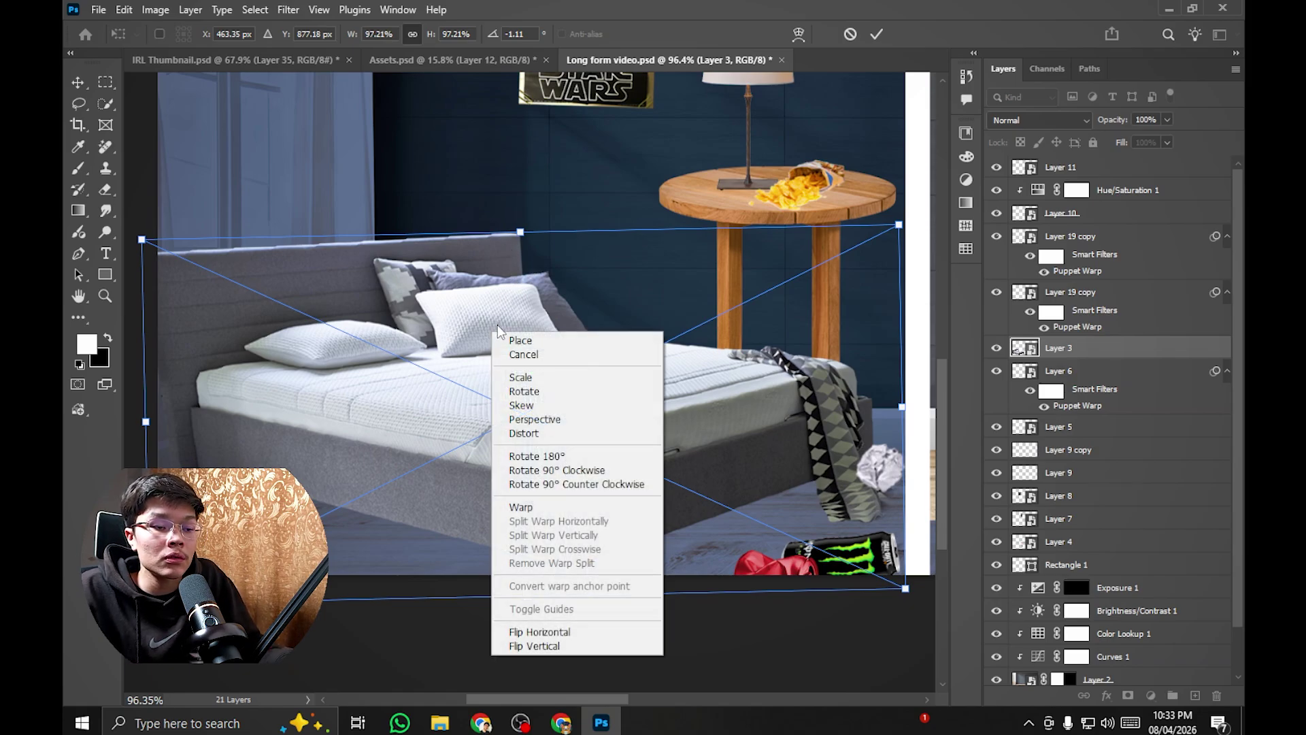
click(535, 419)
scroll(552, 306, down, 2)
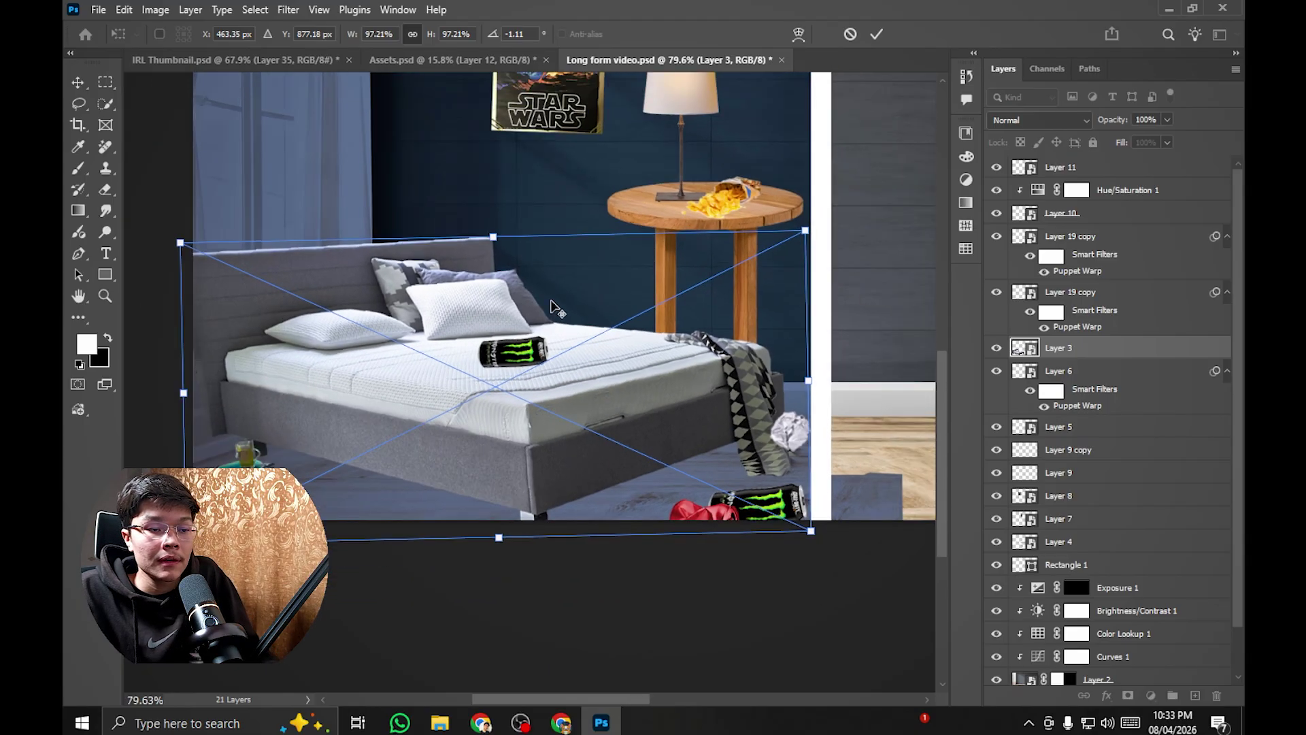
drag(494, 239, 504, 237)
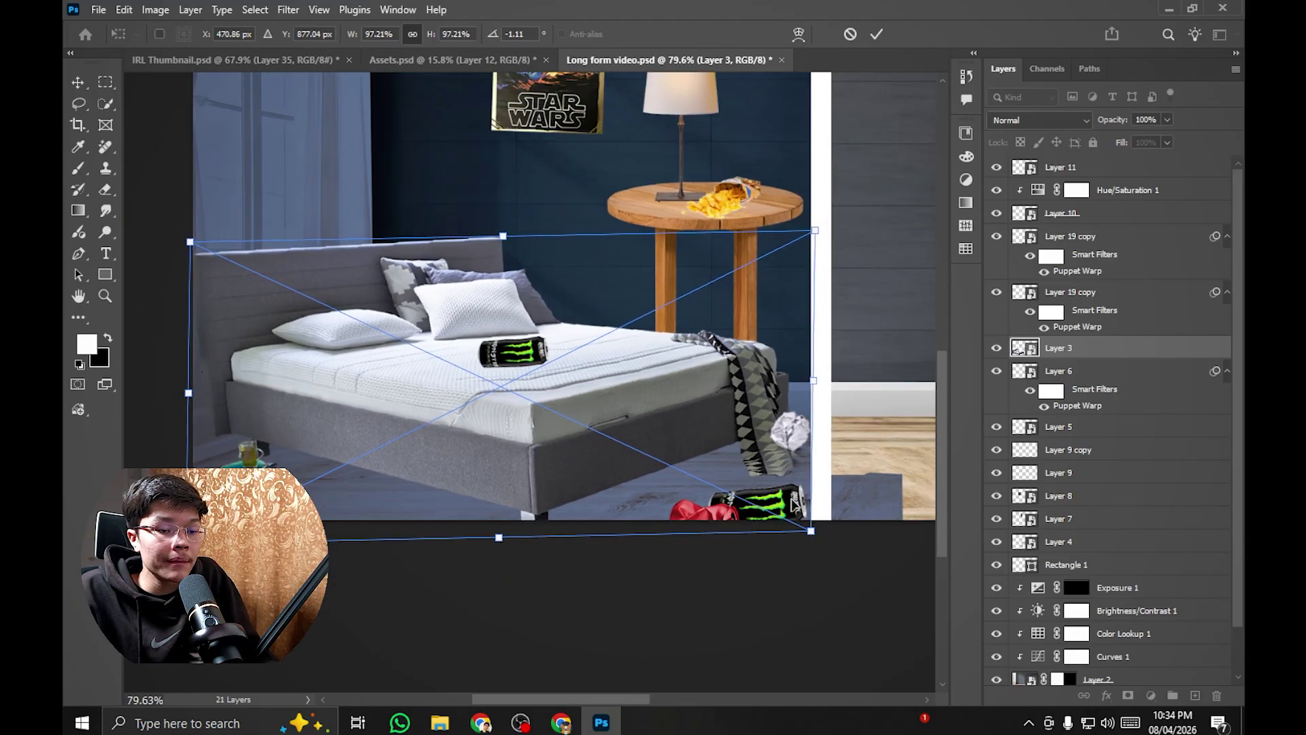
mouse_move(809, 537)
mouse_down()
mouse_move(796, 538)
mouse_move(820, 529)
mouse_move(813, 542)
mouse_up()
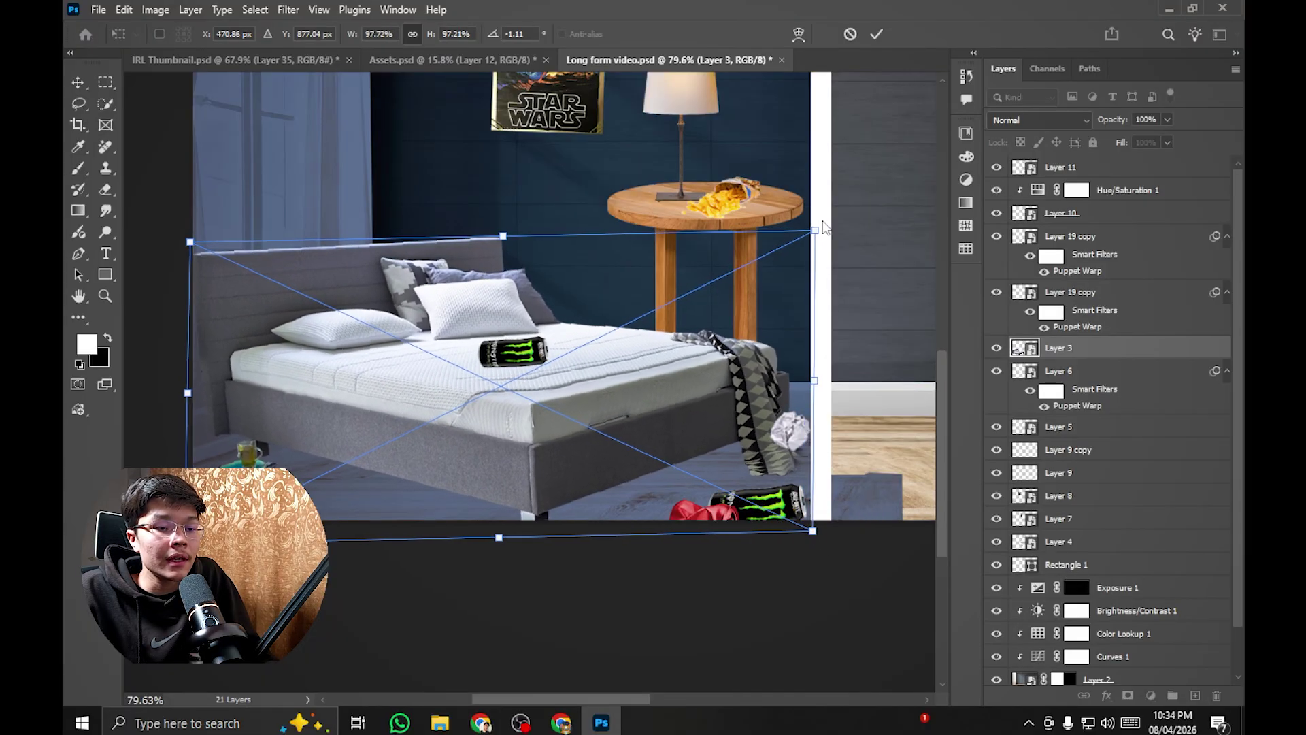
drag(817, 231, 815, 238)
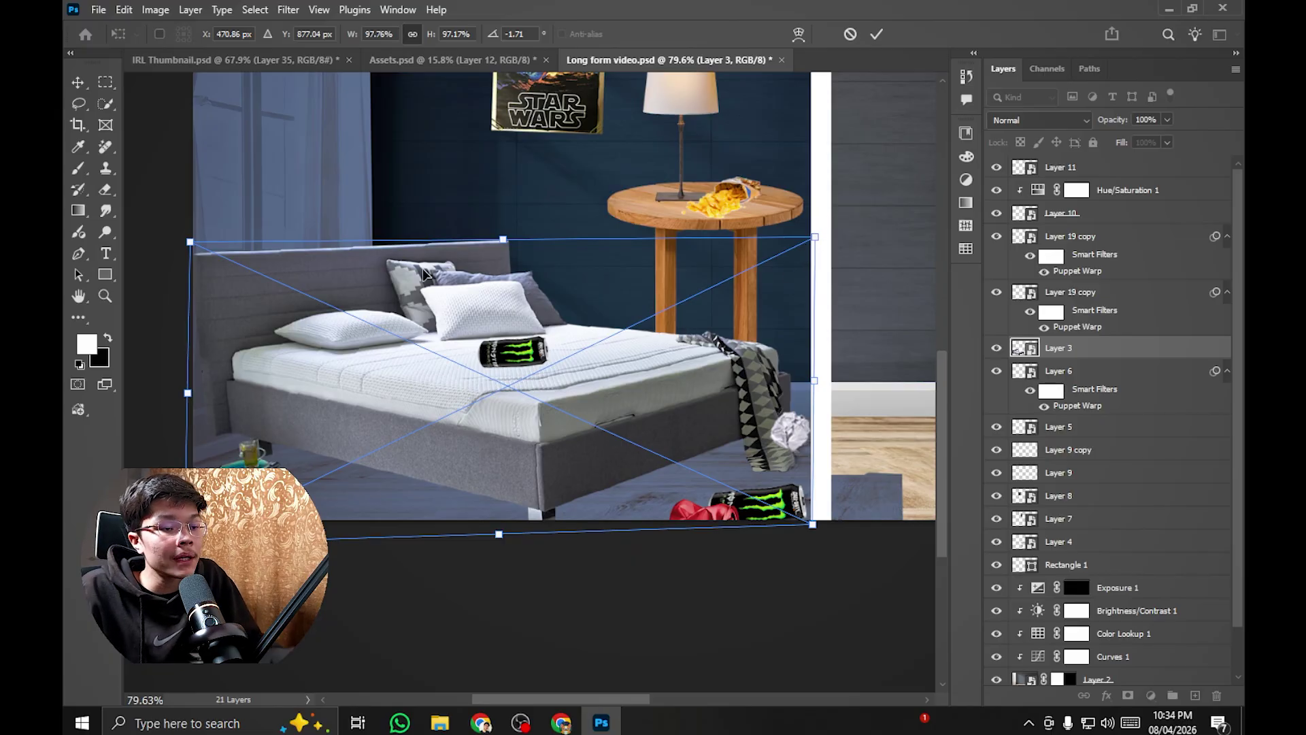
Step: Skew the bed's upper and lower edges toward the curtain, taper its headboard side to about 97.7% width and 94.6% height, and apply the transform
drag(506, 236, 496, 243)
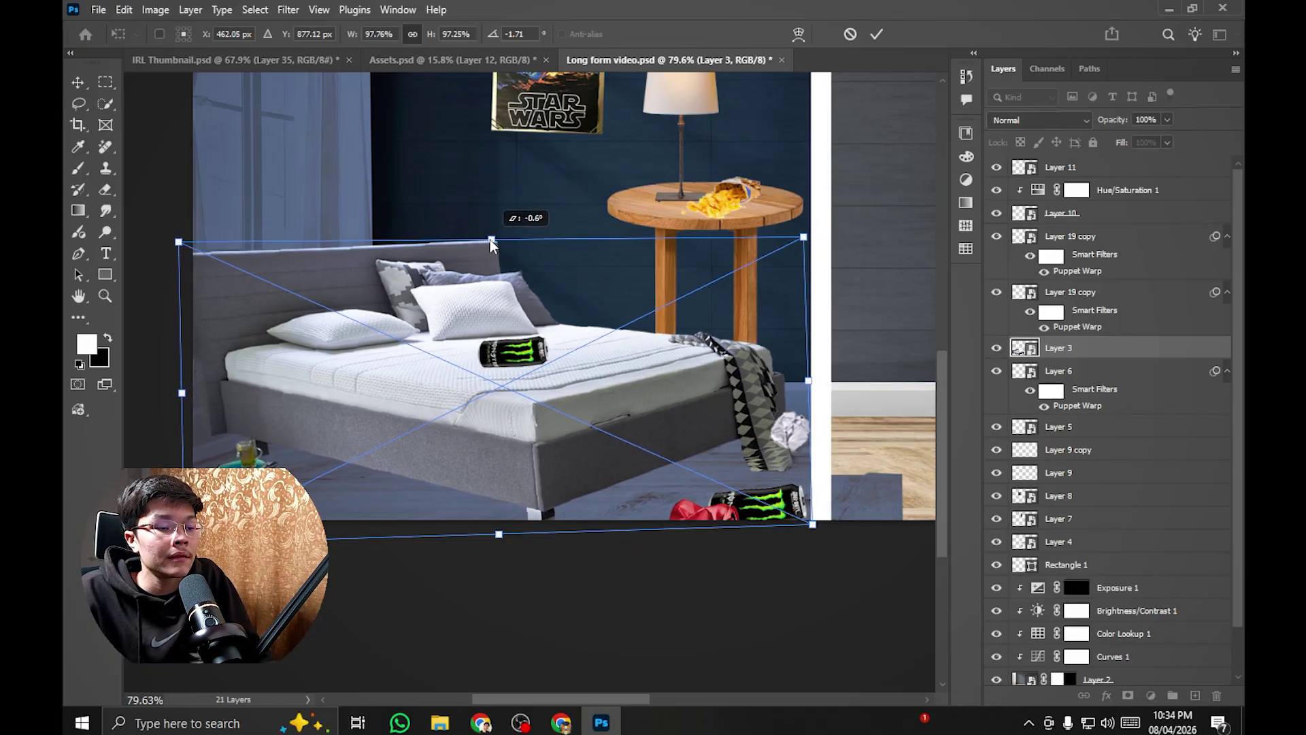
drag(499, 542, 496, 542)
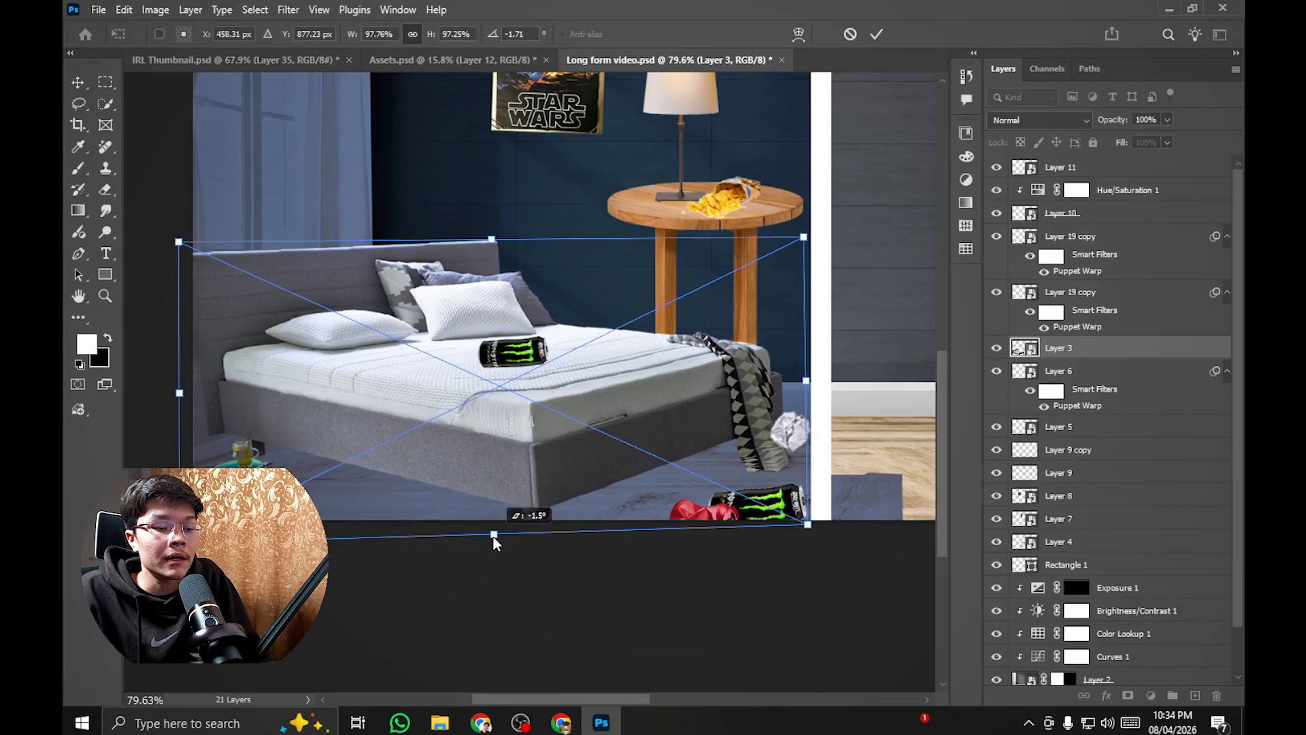
drag(179, 241, 179, 248)
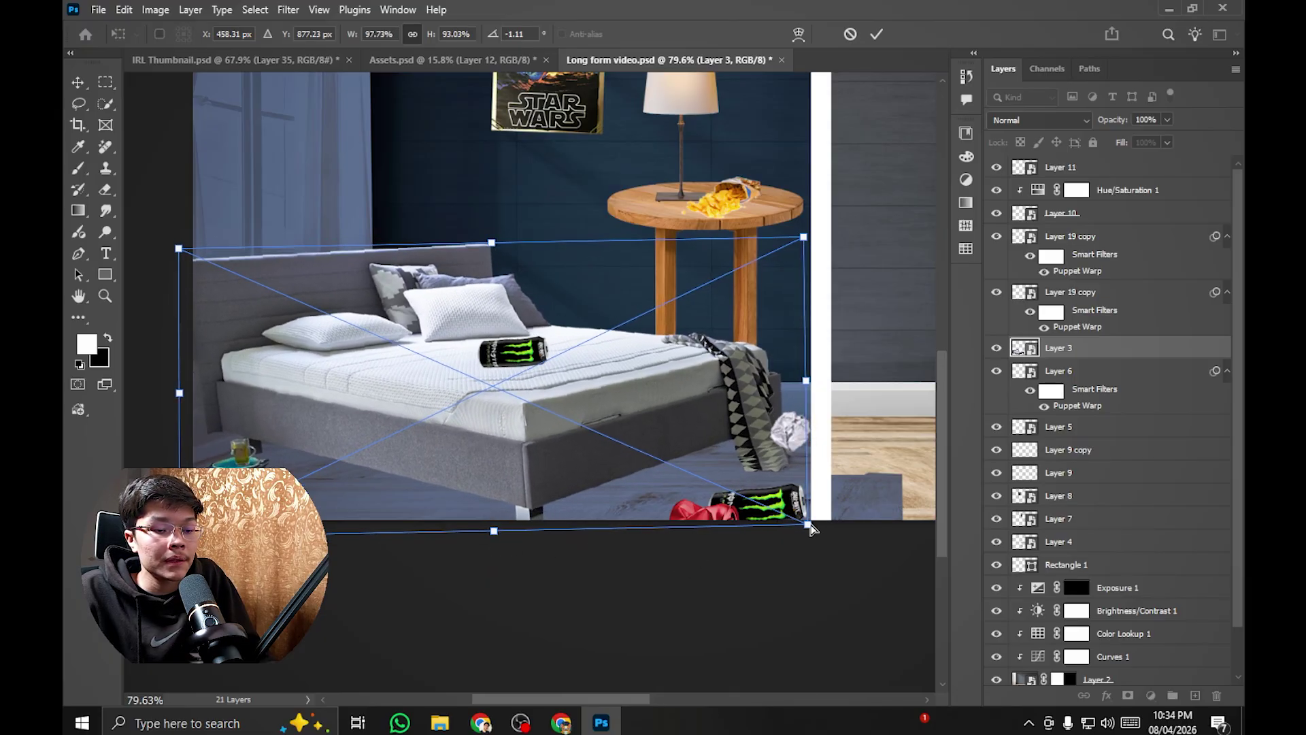
mouse_move(809, 525)
mouse_down()
mouse_move(801, 537)
mouse_move(810, 529)
mouse_up()
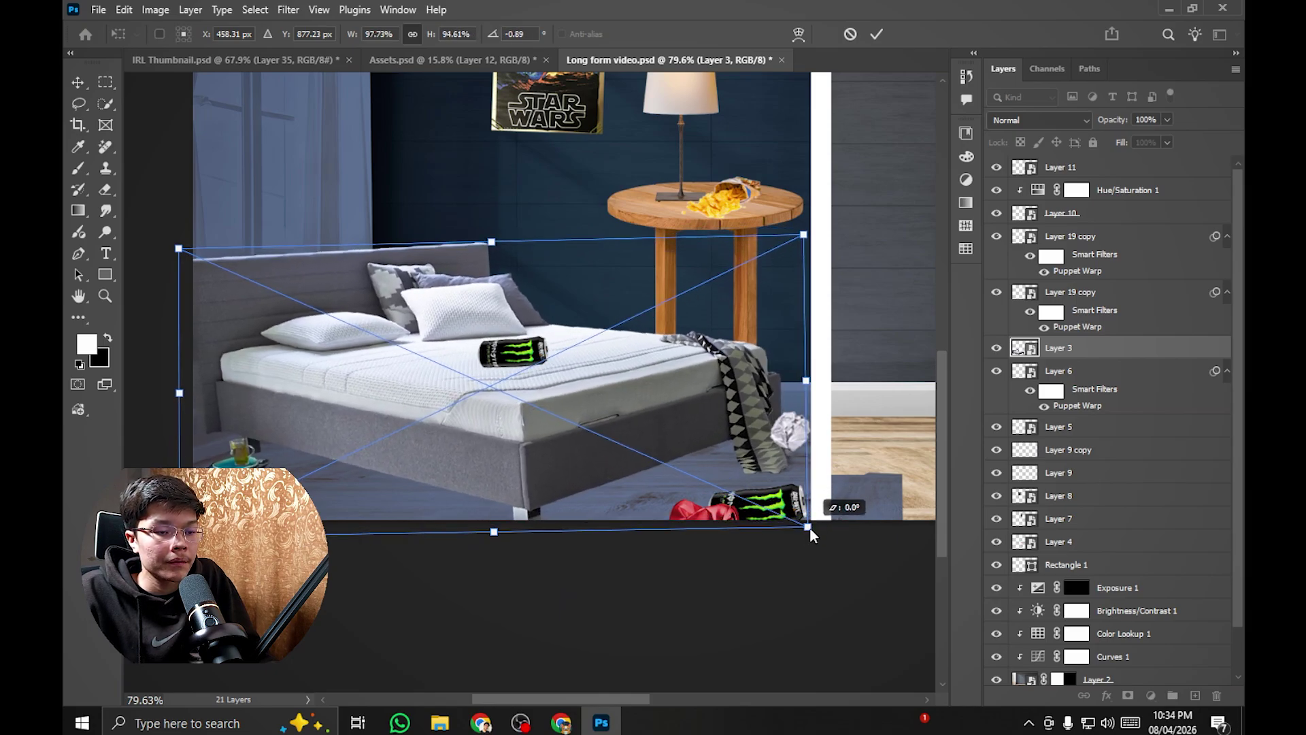
key(Return)
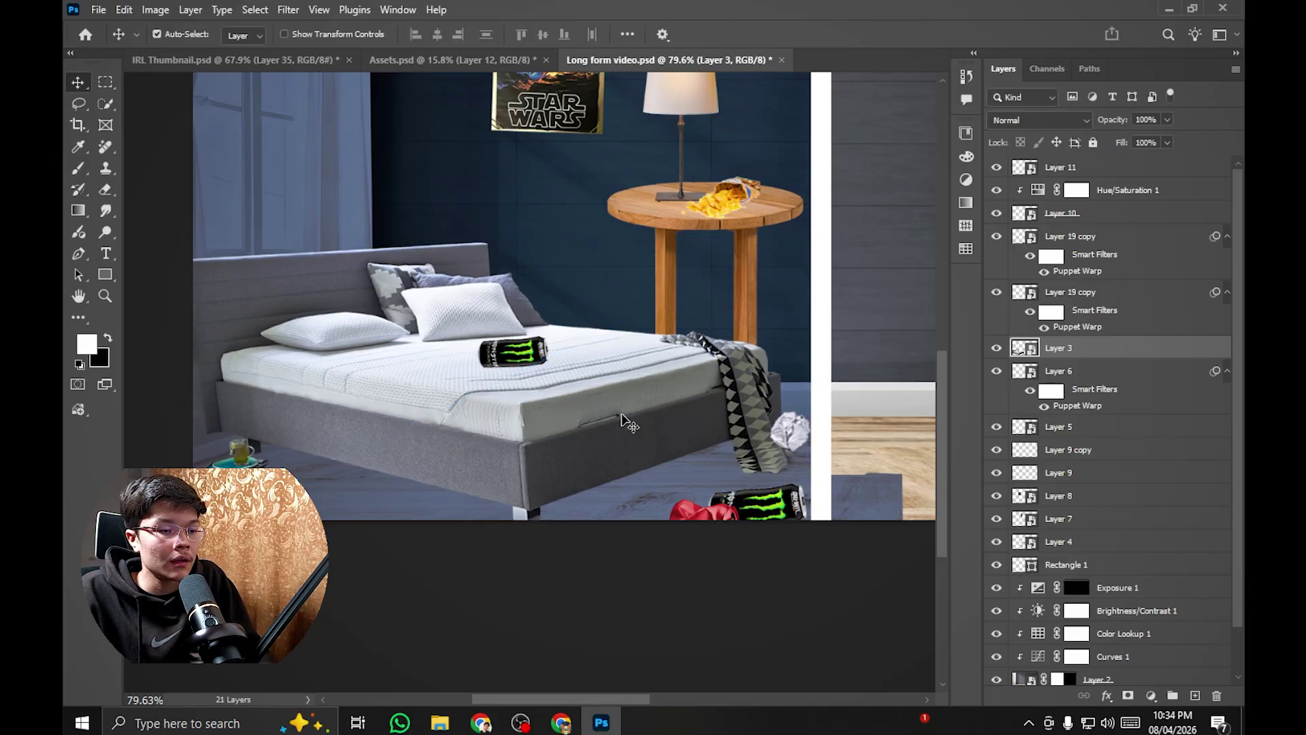
drag(627, 422, 651, 420)
scroll(667, 421, down, 4)
scroll(688, 427, up, 5)
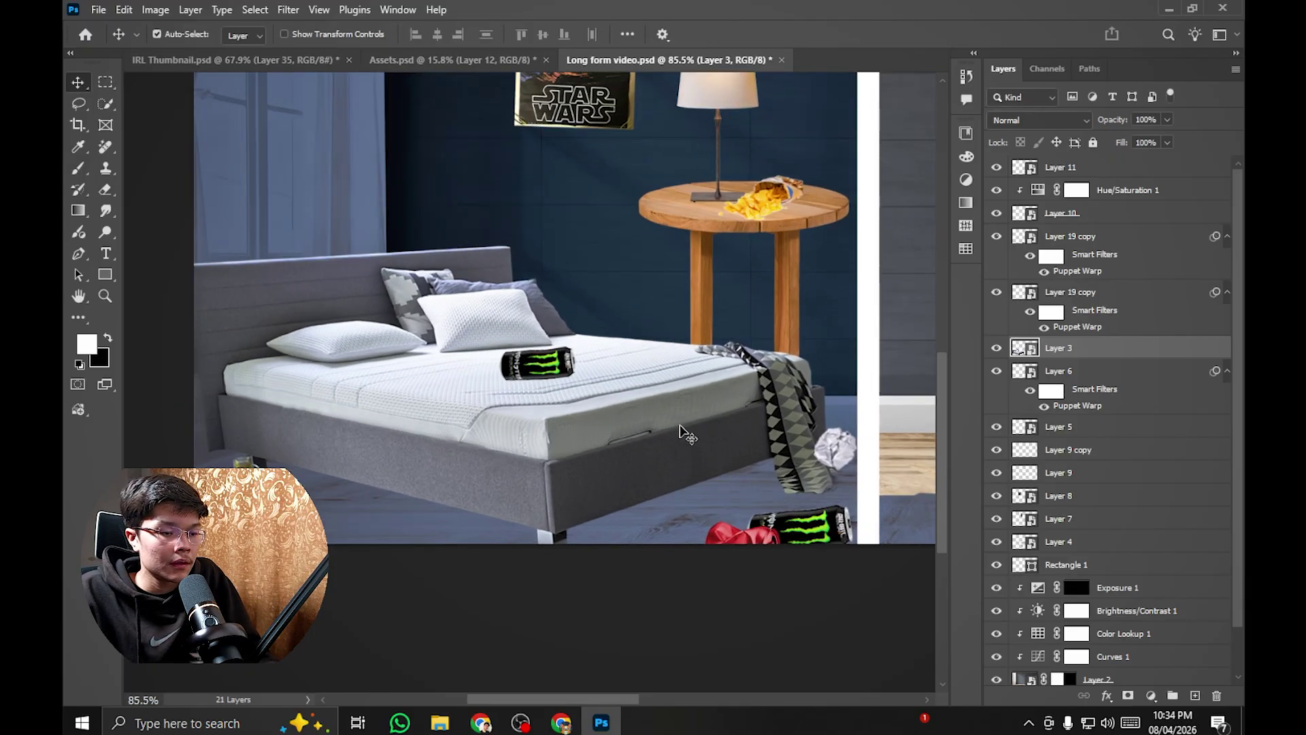
Step: Adjust the crumpled paper ball's placement on the floor beside the hanging blanket with Free Transform
scroll(680, 436, up, 4)
click(721, 468)
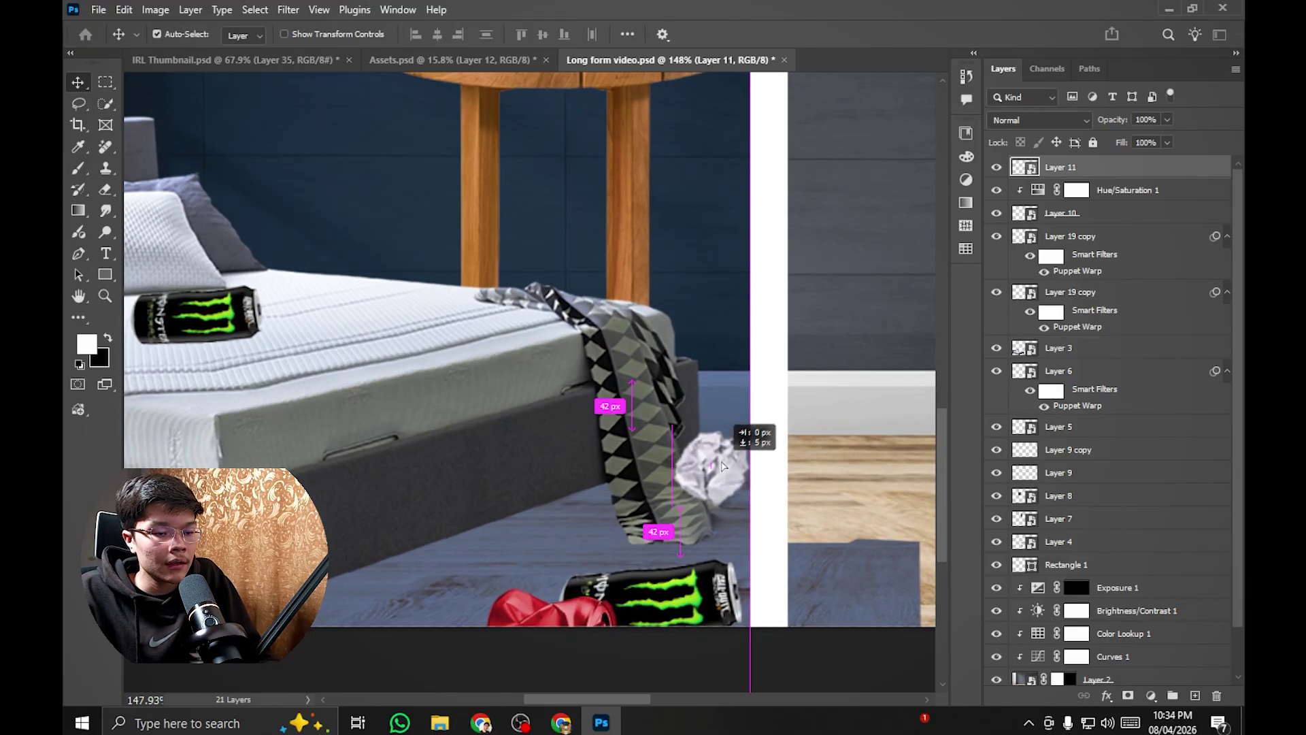
key(ctrl+t)
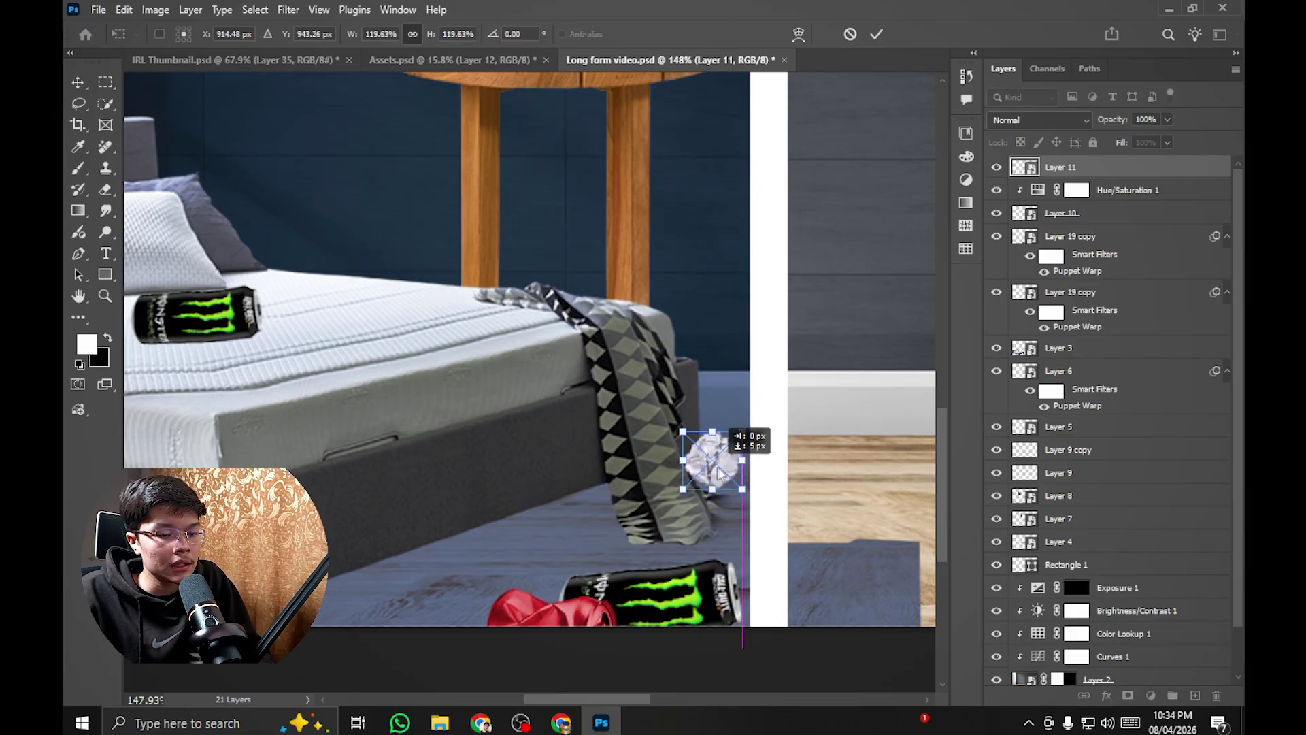
drag(719, 473, 719, 474)
key(Return)
scroll(680, 443, down, 8)
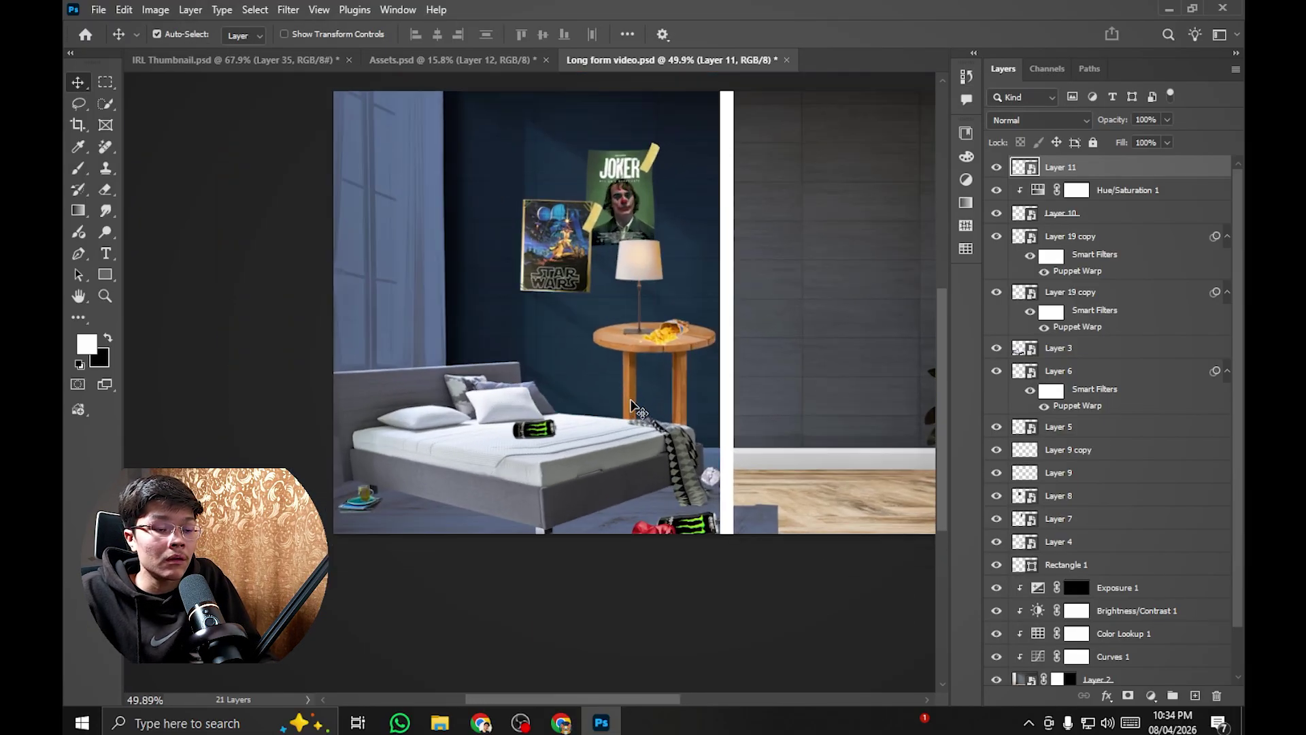
Step: Duplicate the Joker poster and transform the copy so it hangs on the wall at the curtain's edge
scroll(680, 306, up, 6)
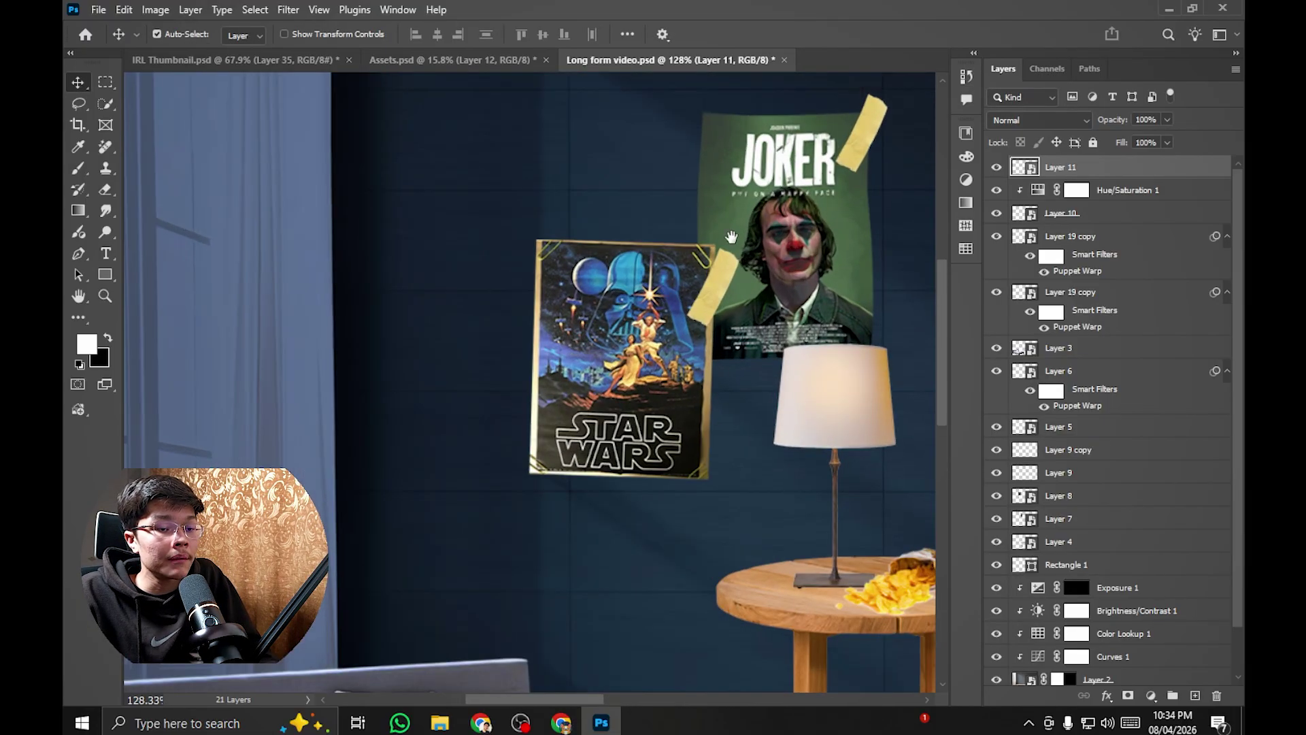
scroll(845, 383, down, 1)
drag(731, 237, 829, 388)
drag(880, 338, 442, 273)
key(ctrl+t)
drag(554, 277, 560, 299)
drag(383, 308, 436, 321)
mouse_move(584, 350)
mouse_down()
mouse_move(556, 346)
mouse_move(587, 341)
mouse_up()
drag(527, 351, 530, 347)
key(Return)
drag(534, 342, 429, 344)
Step: Duplicate the tape strip and place the copy on the upper right corner of the second Joker poster
scroll(817, 365, up, 3)
drag(675, 459, 452, 241)
drag(420, 228, 570, 259)
scroll(639, 259, up, 2)
scroll(570, 259, down, 6)
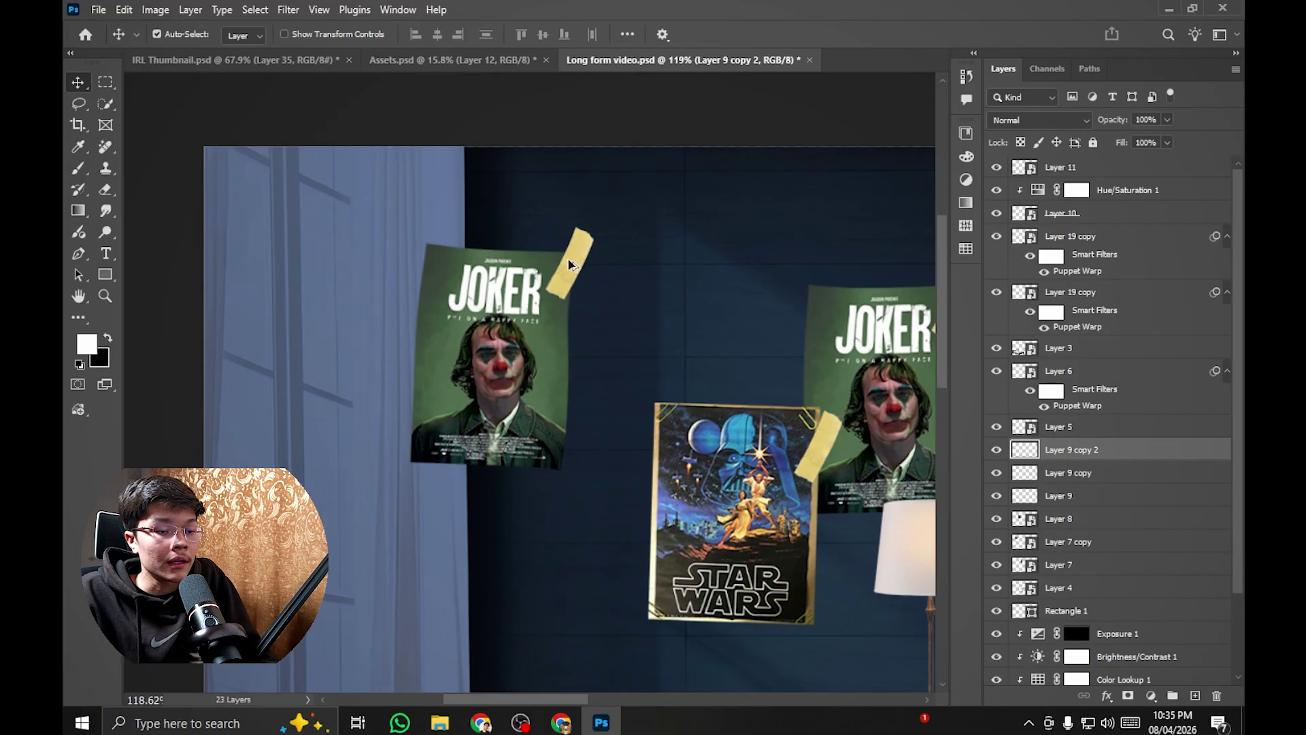
Step: Select the bed and the Monster can on it, enlarge both slightly, and shift them about 5 px to the right
scroll(572, 483, up, 5)
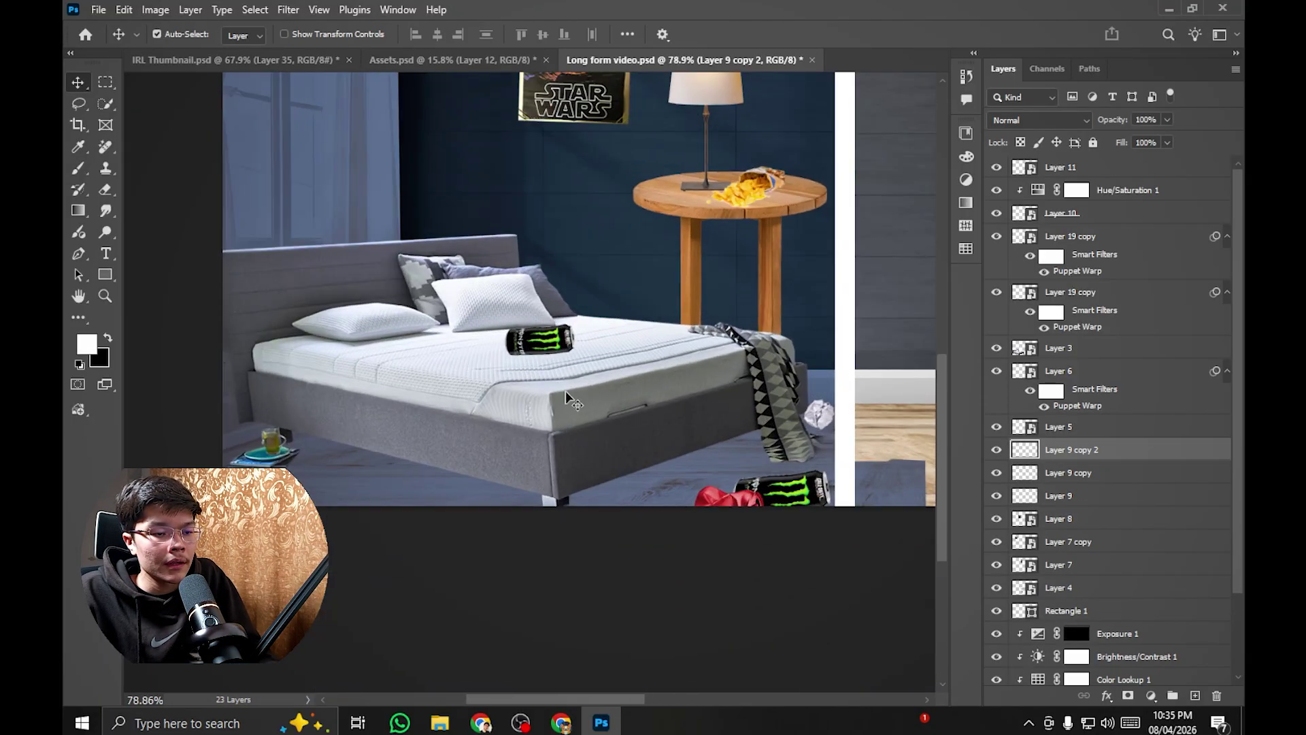
click(561, 343)
shift+click(568, 352)
key(ctrl+t)
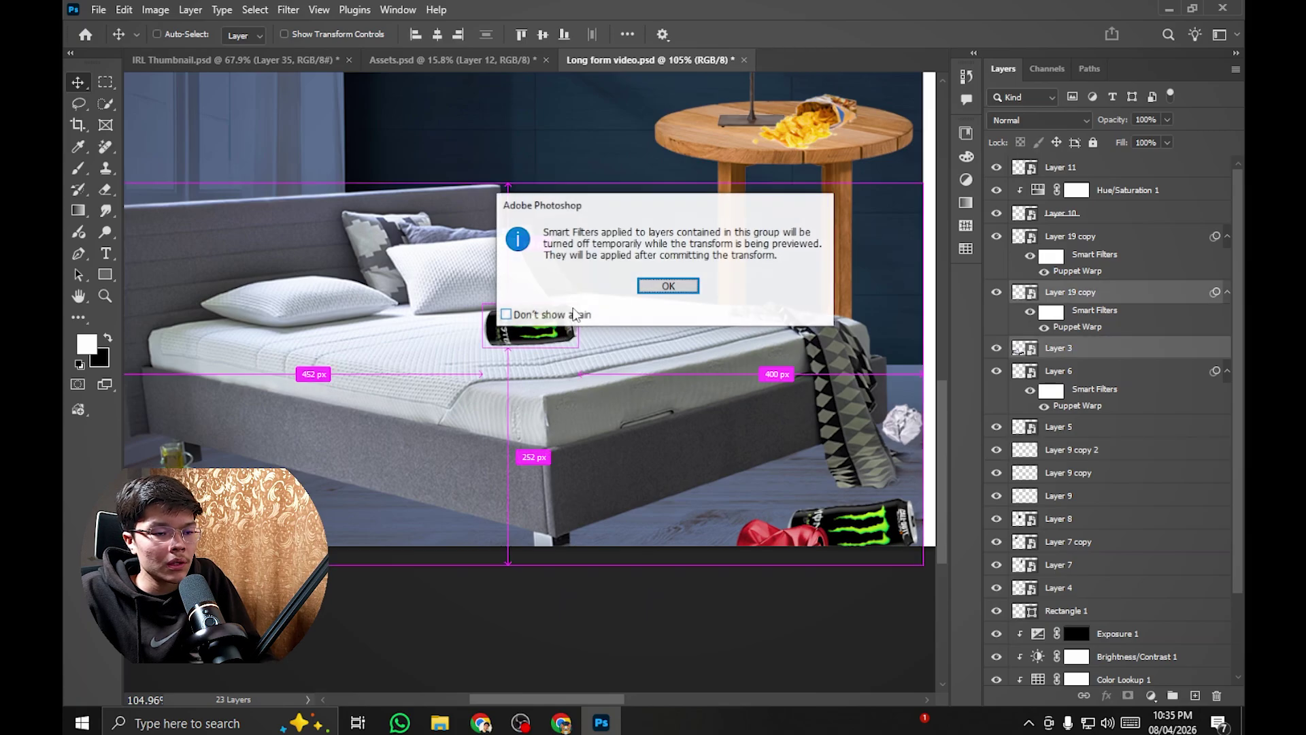
click(670, 285)
scroll(614, 281, down, 2)
scroll(554, 217, up, 1)
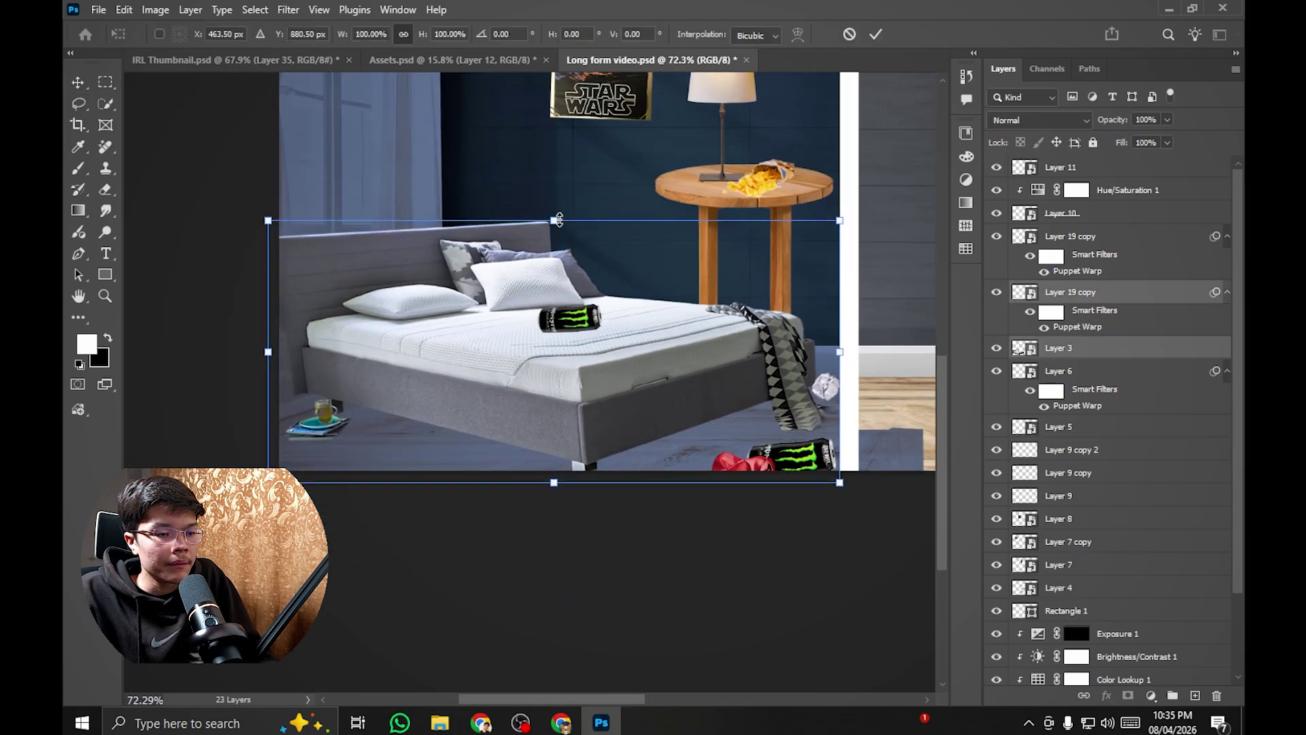
drag(555, 217, 556, 214)
key(Return)
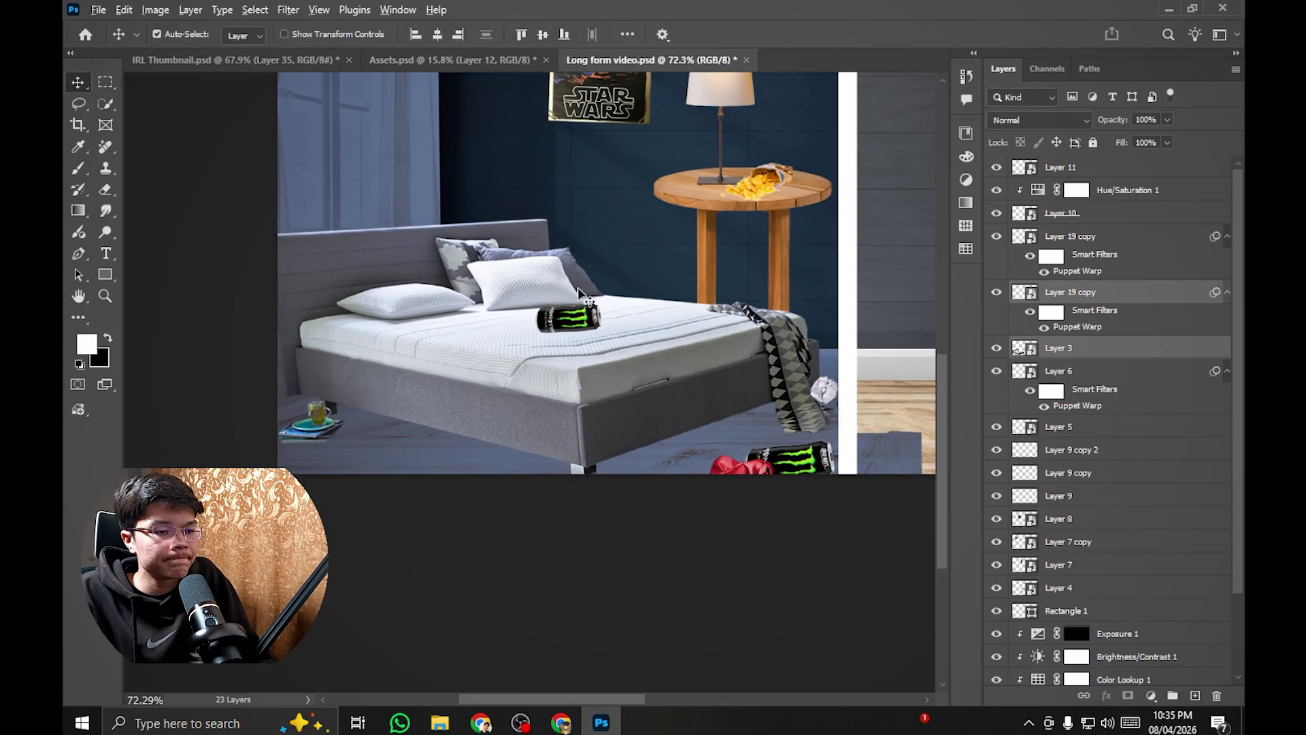
scroll(580, 283, up, 3)
drag(563, 327, 586, 334)
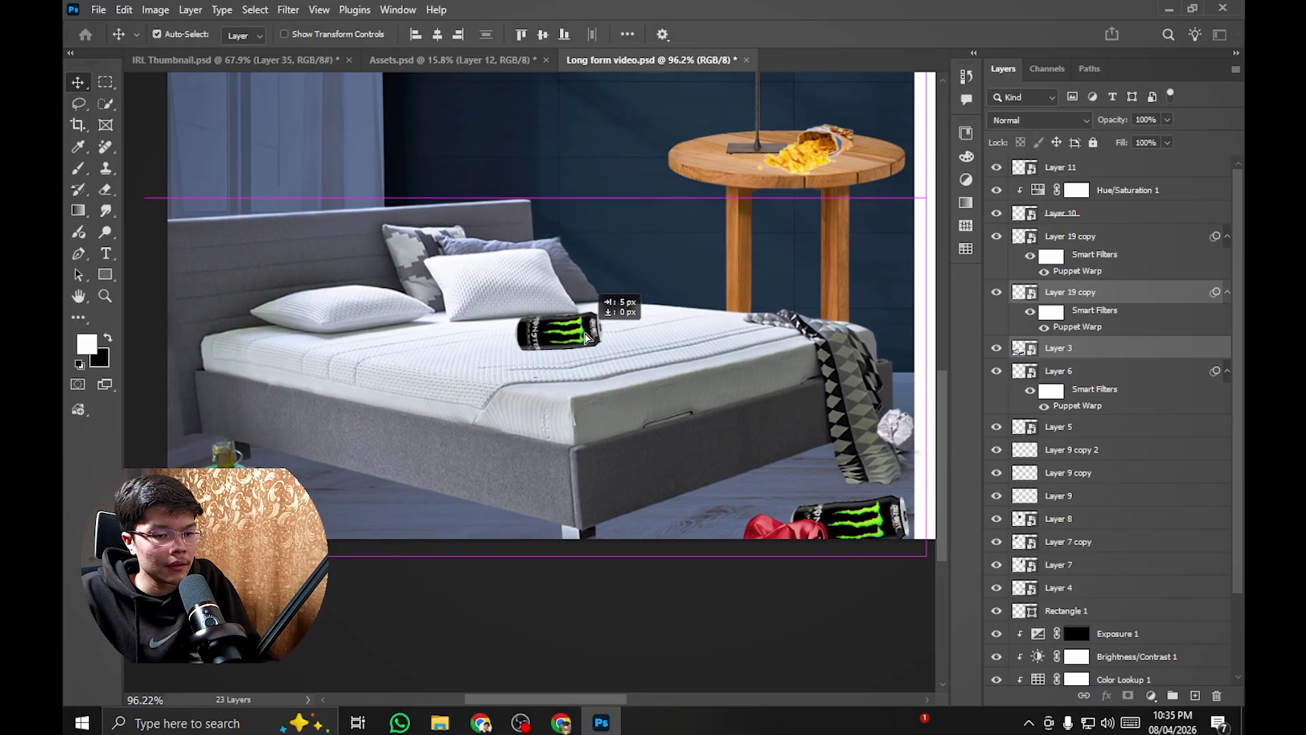
Step: Examine the whole messy bedroom composition at several zoom levels and bring up the Assets.psd document
scroll(579, 357, down, 8)
drag(571, 382, 563, 345)
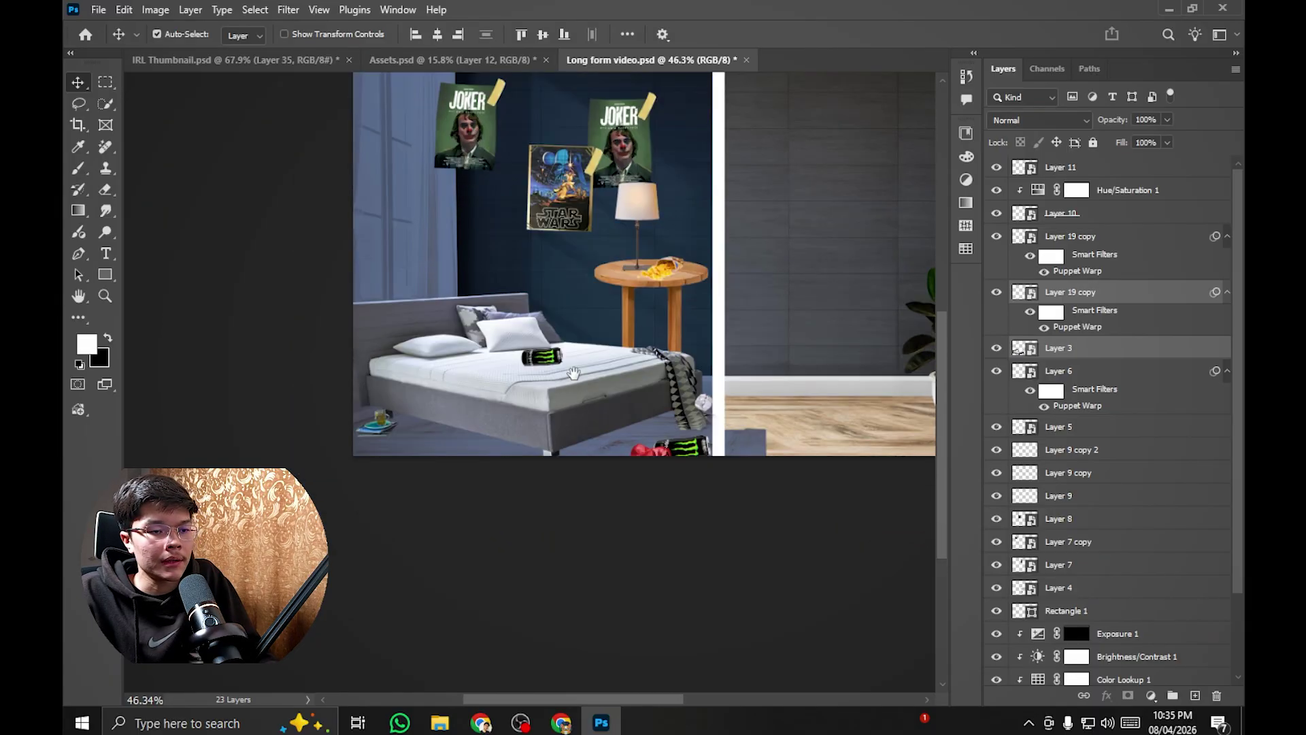
scroll(591, 361, down, 6)
scroll(608, 359, up, 5)
scroll(623, 359, down, 1)
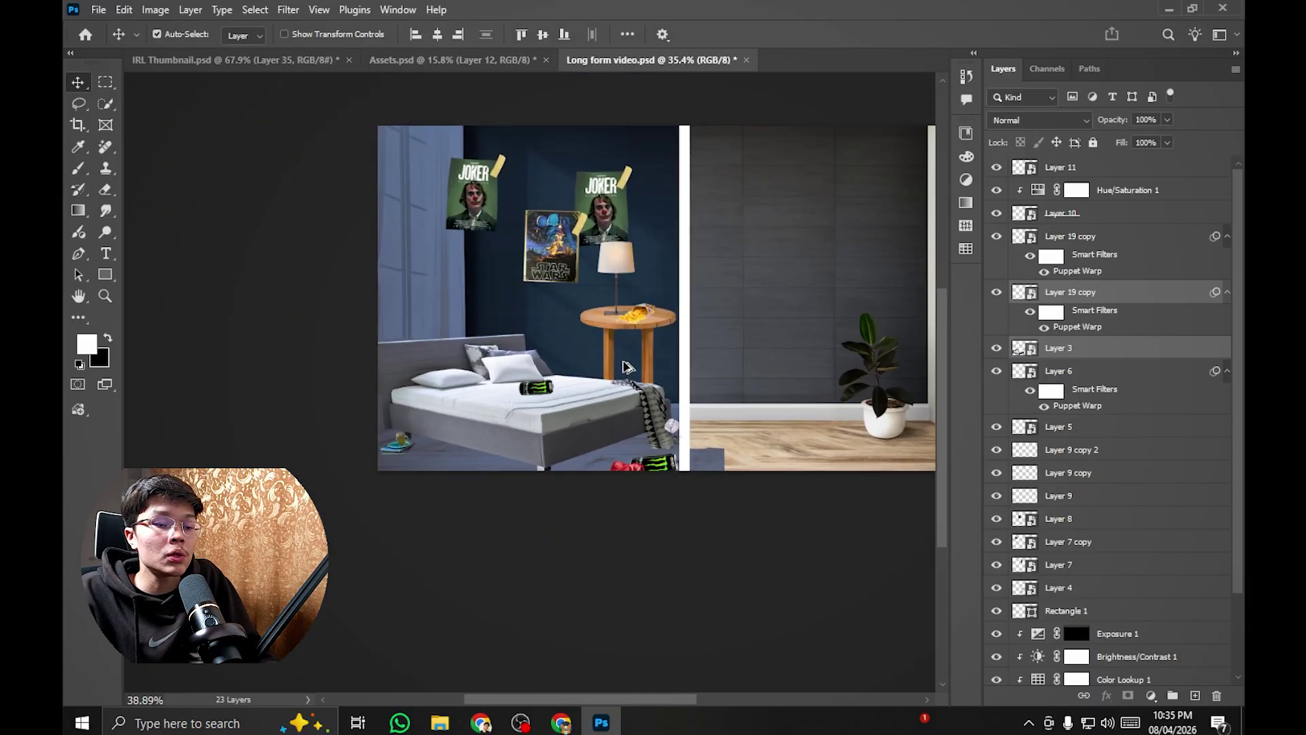
scroll(624, 367, up, 4)
scroll(623, 376, down, 3)
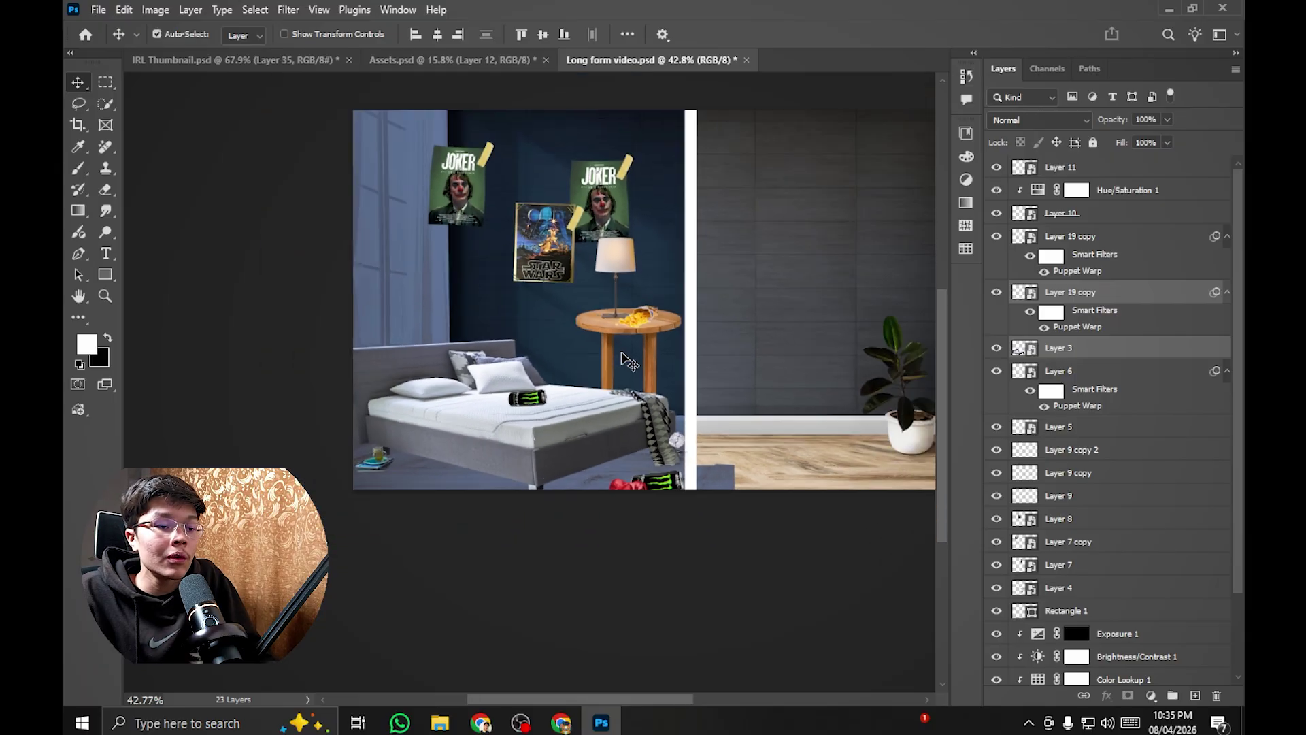
scroll(640, 372, up, 3)
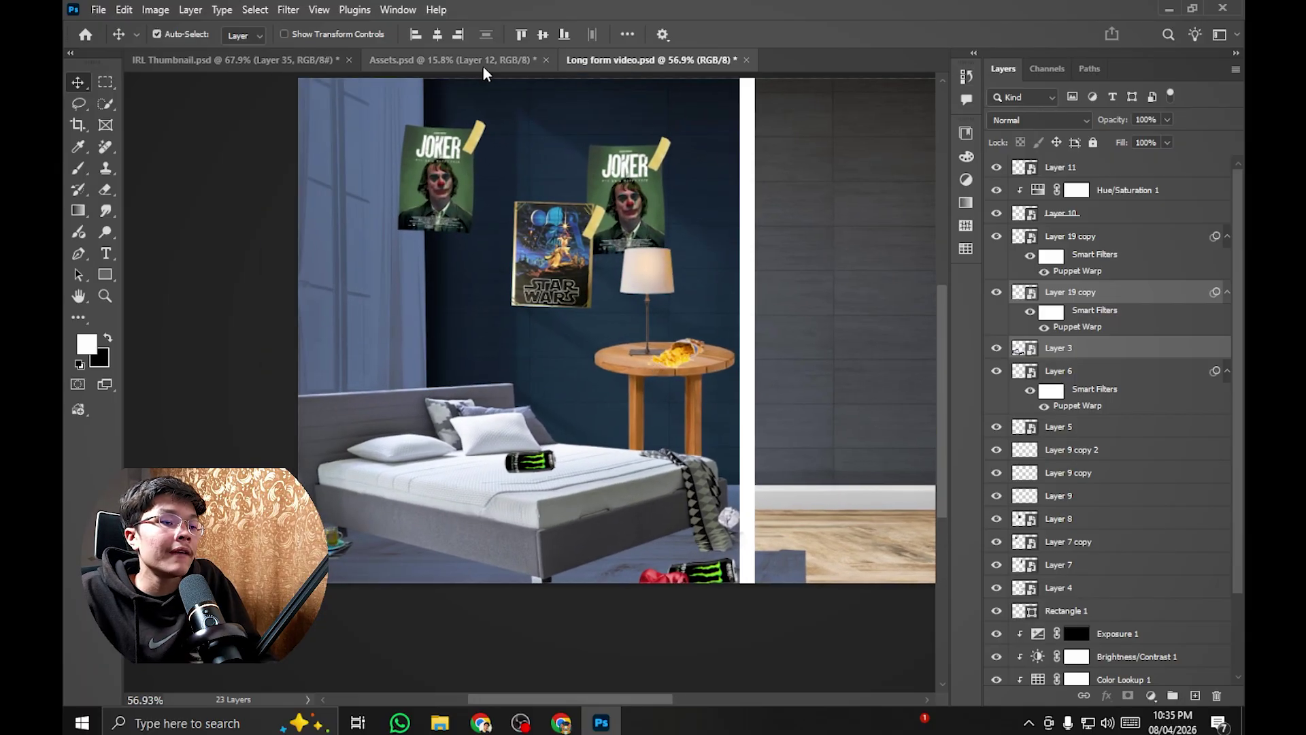
click(449, 59)
scroll(582, 268, down, 1)
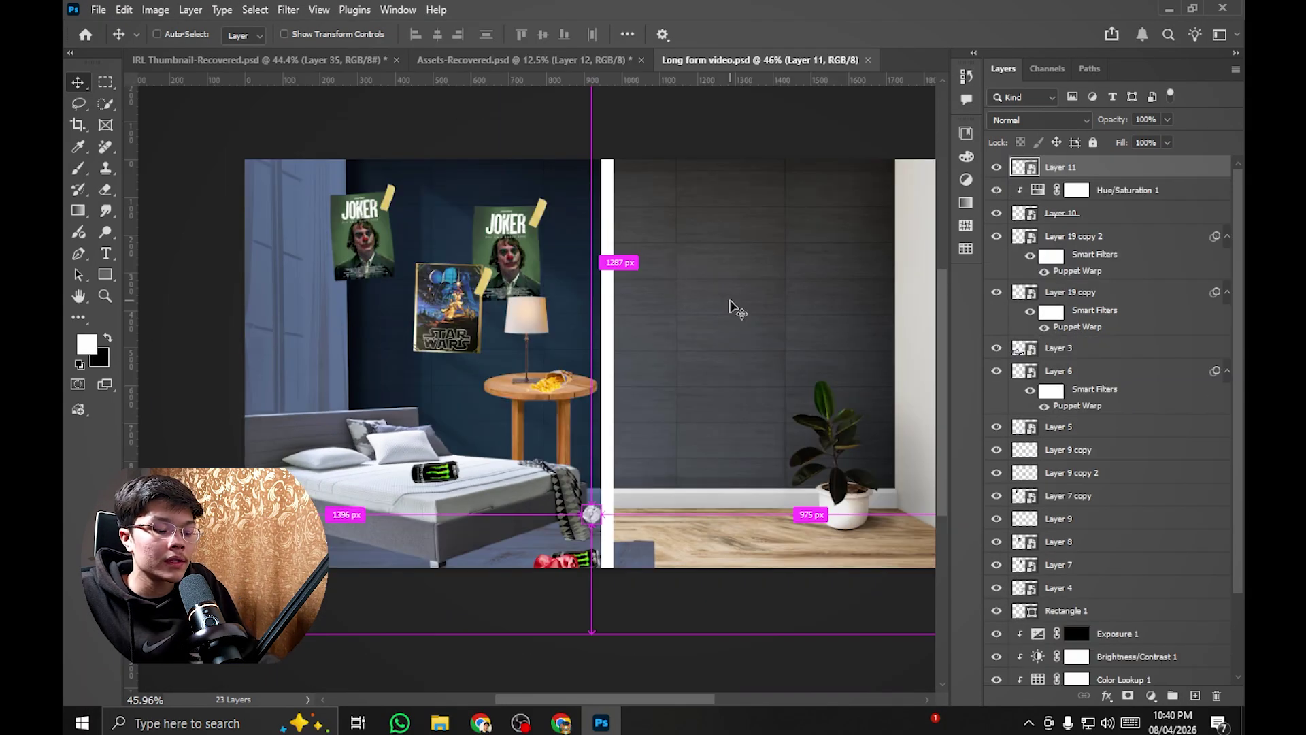
Step: Open the photo IMG_20240817_103113_720 from the drive-download-20241118T154328Z-001 folder
key(ctrl+o)
double_click(378, 126)
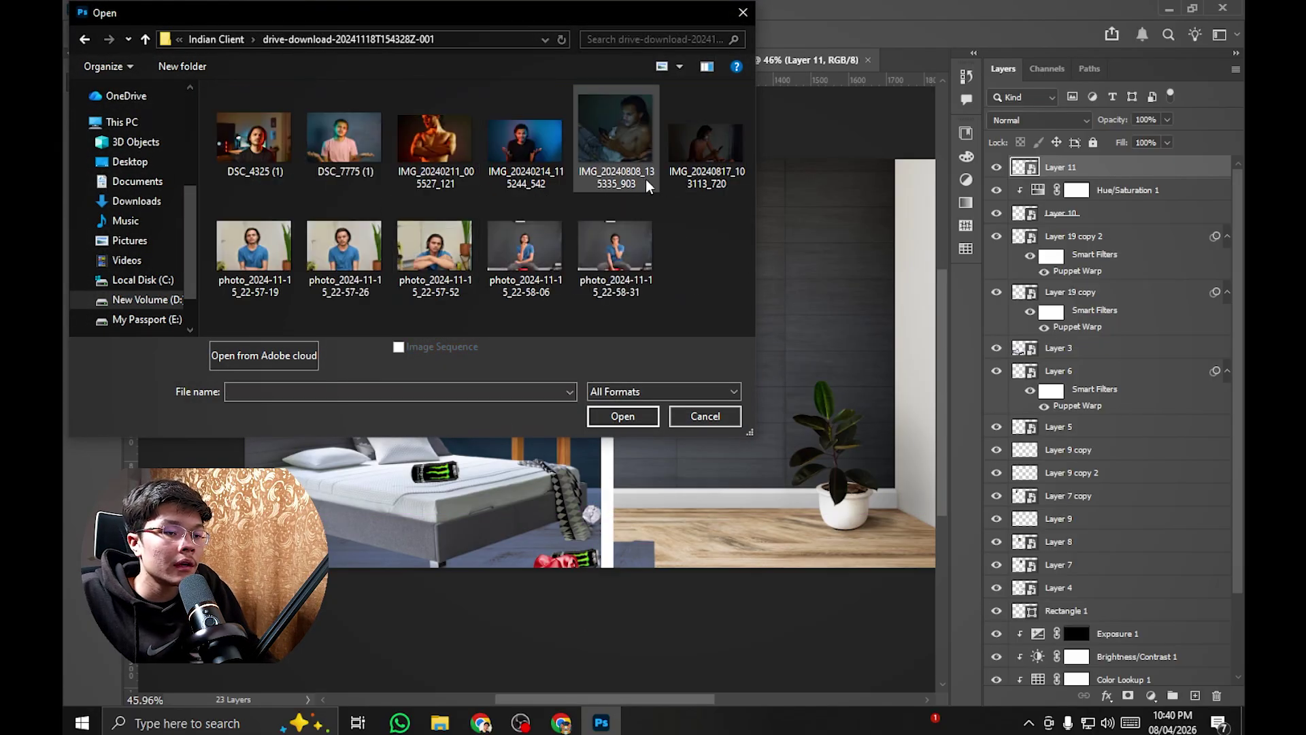
double_click(721, 149)
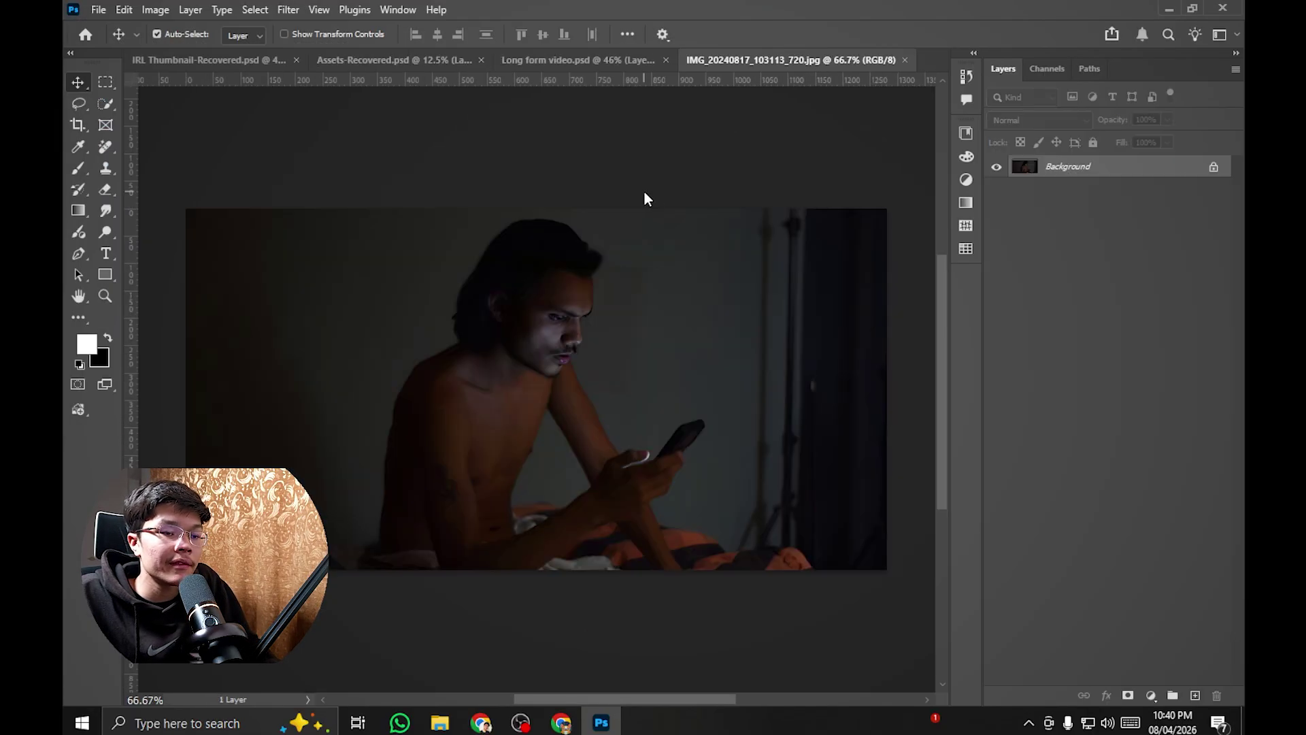
Step: Select the man together with his phone in the opened photo using the Quick Selection tool
scroll(648, 196, down, 2)
drag(640, 243, 662, 167)
scroll(645, 255, up, 5)
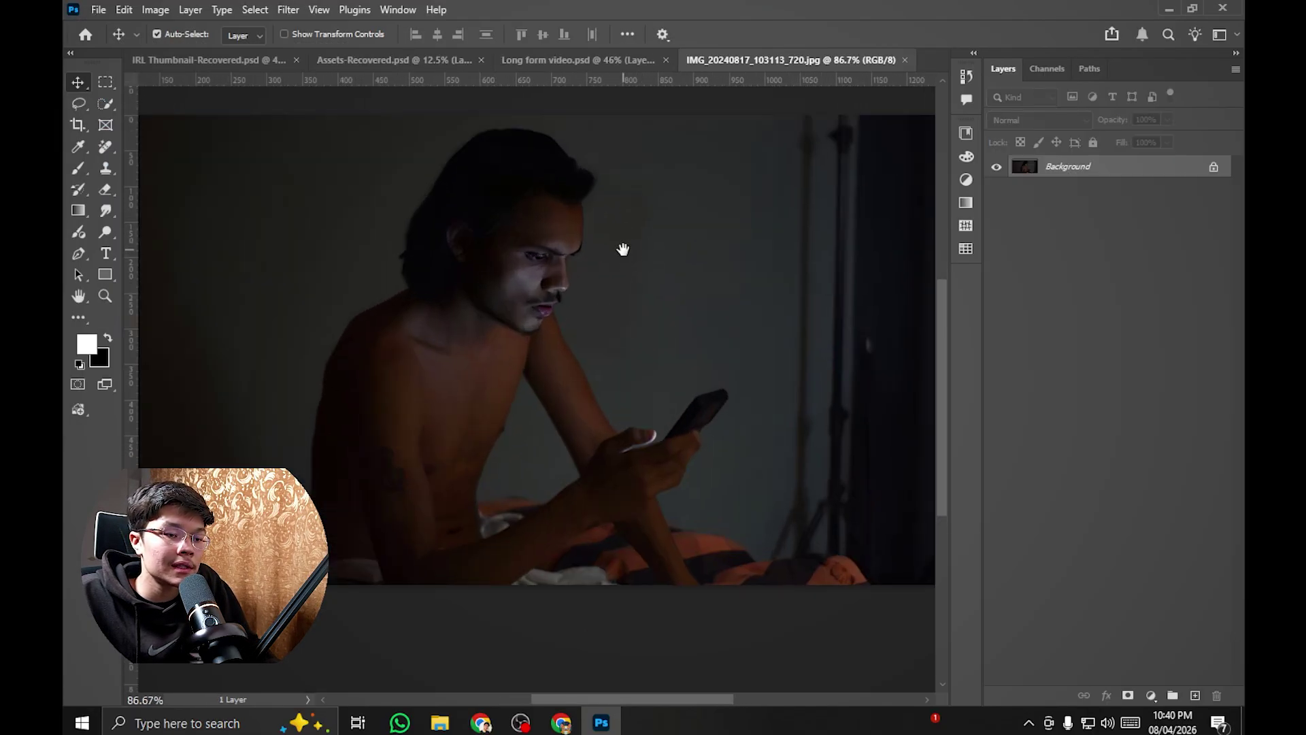
drag(587, 254, 624, 247)
scroll(650, 244, down, 2)
scroll(640, 240, up, 1)
scroll(625, 247, up, 1)
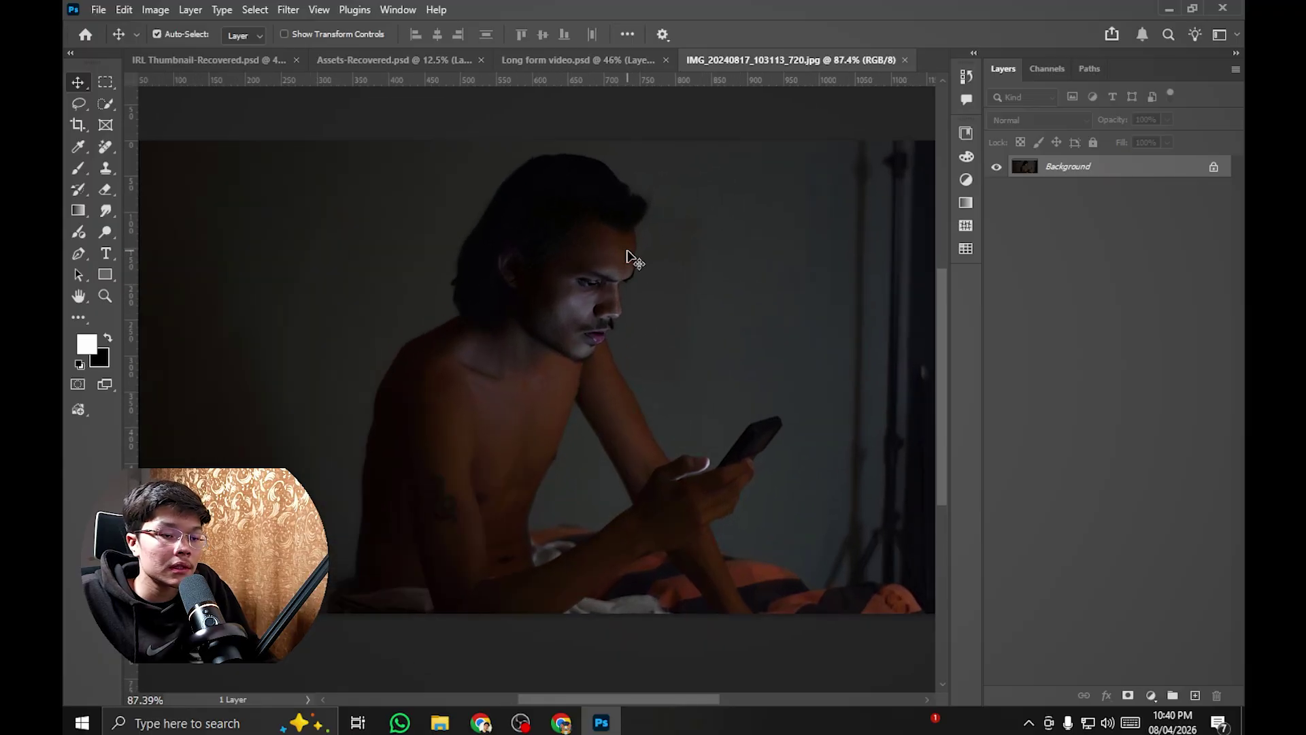
click(104, 106)
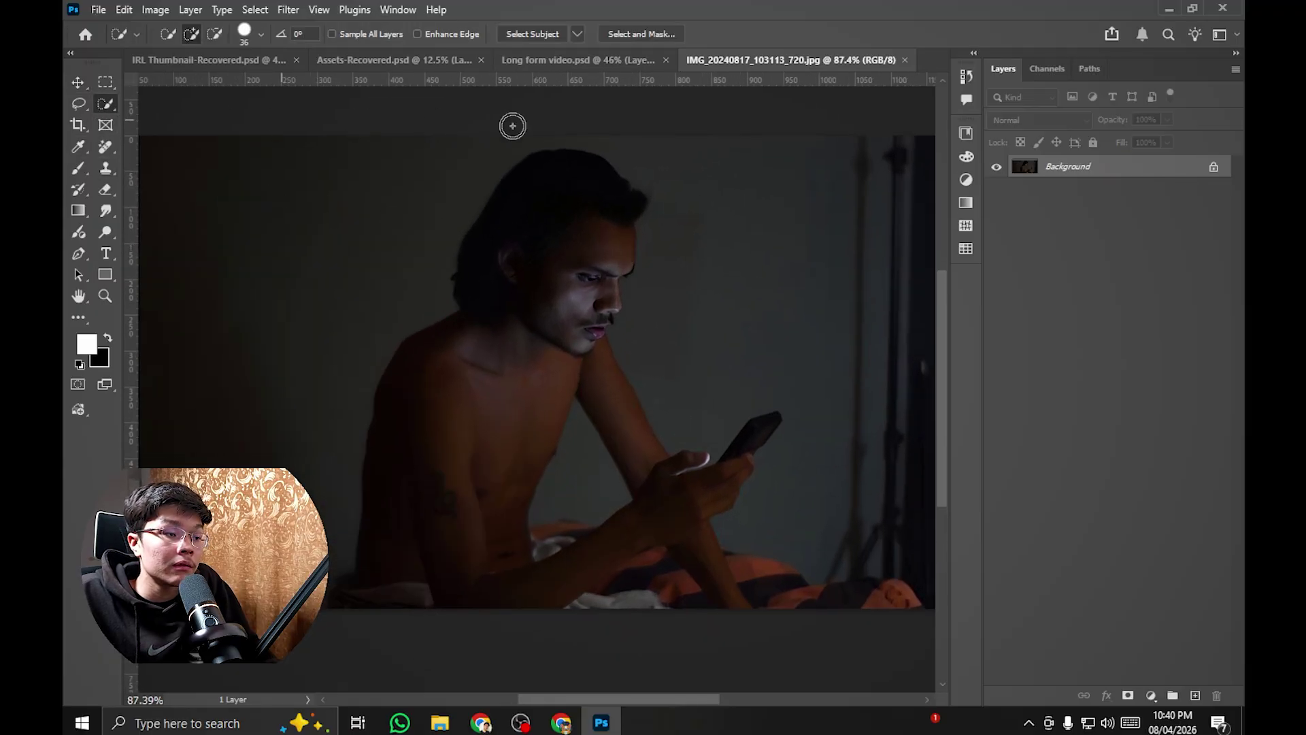
click(554, 61)
click(793, 58)
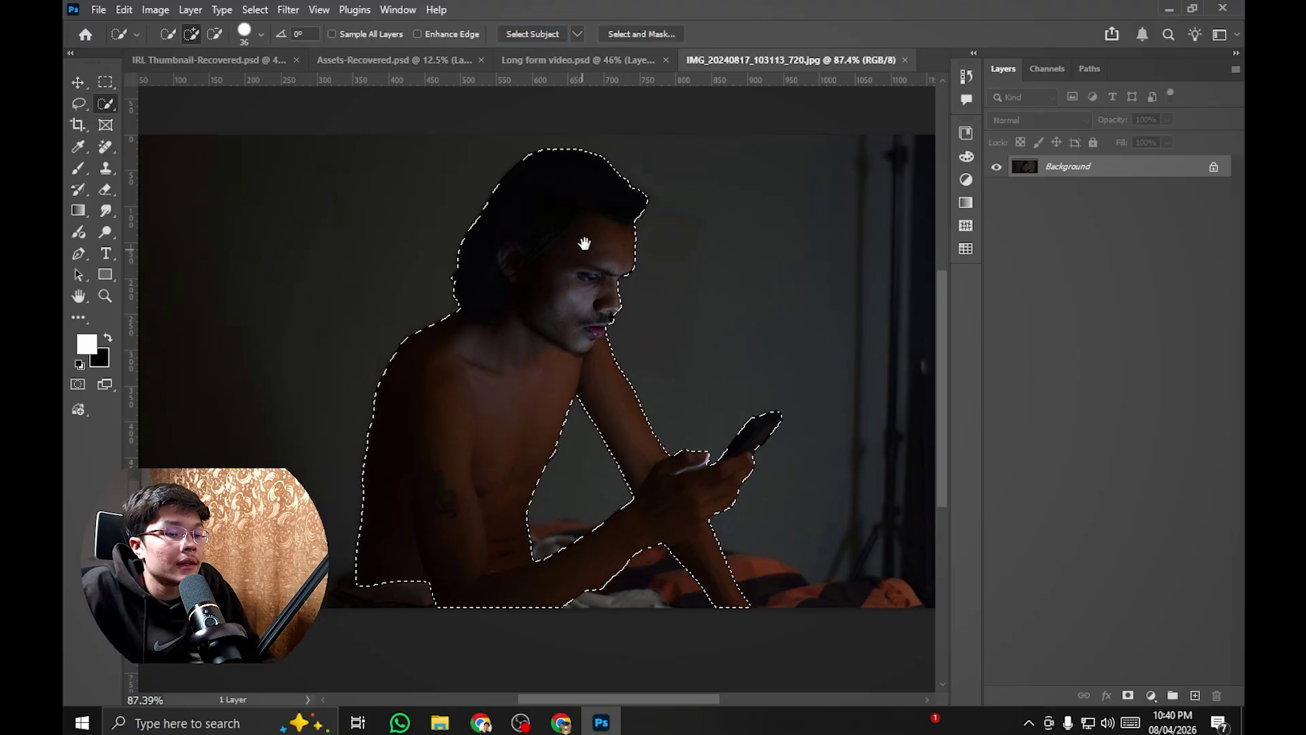
Step: Subtract the narrow gap between the man's thumb and fingers from the selection with the Lasso tool
scroll(585, 231, up, 3)
scroll(709, 374, up, 10)
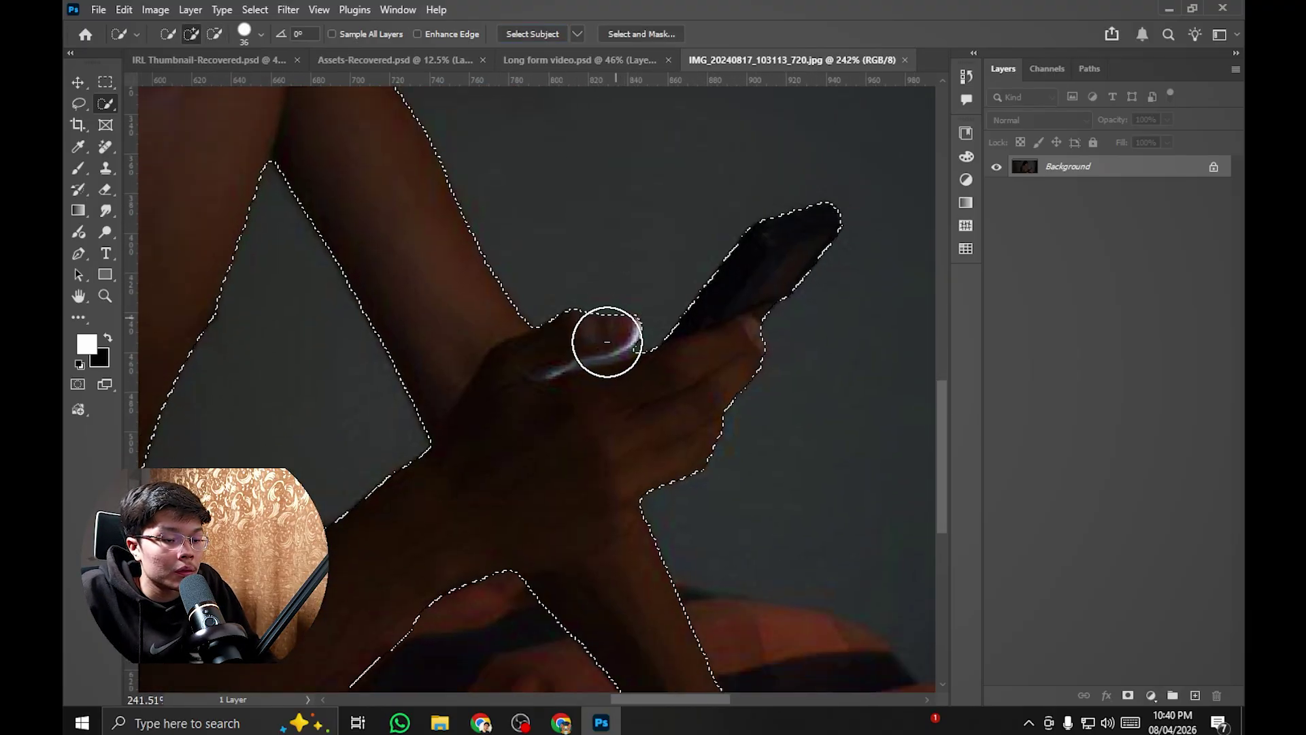
scroll(666, 302, up, 2)
key(l)
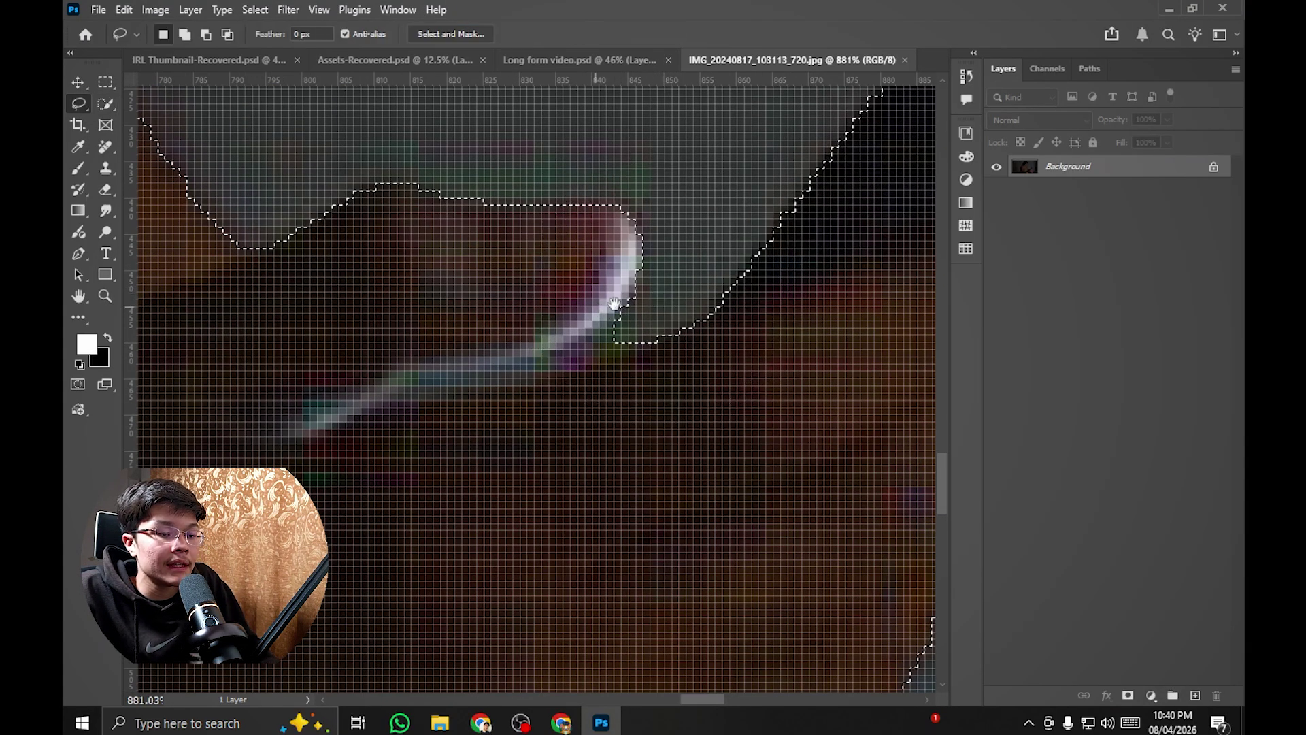
scroll(687, 300, up, 3)
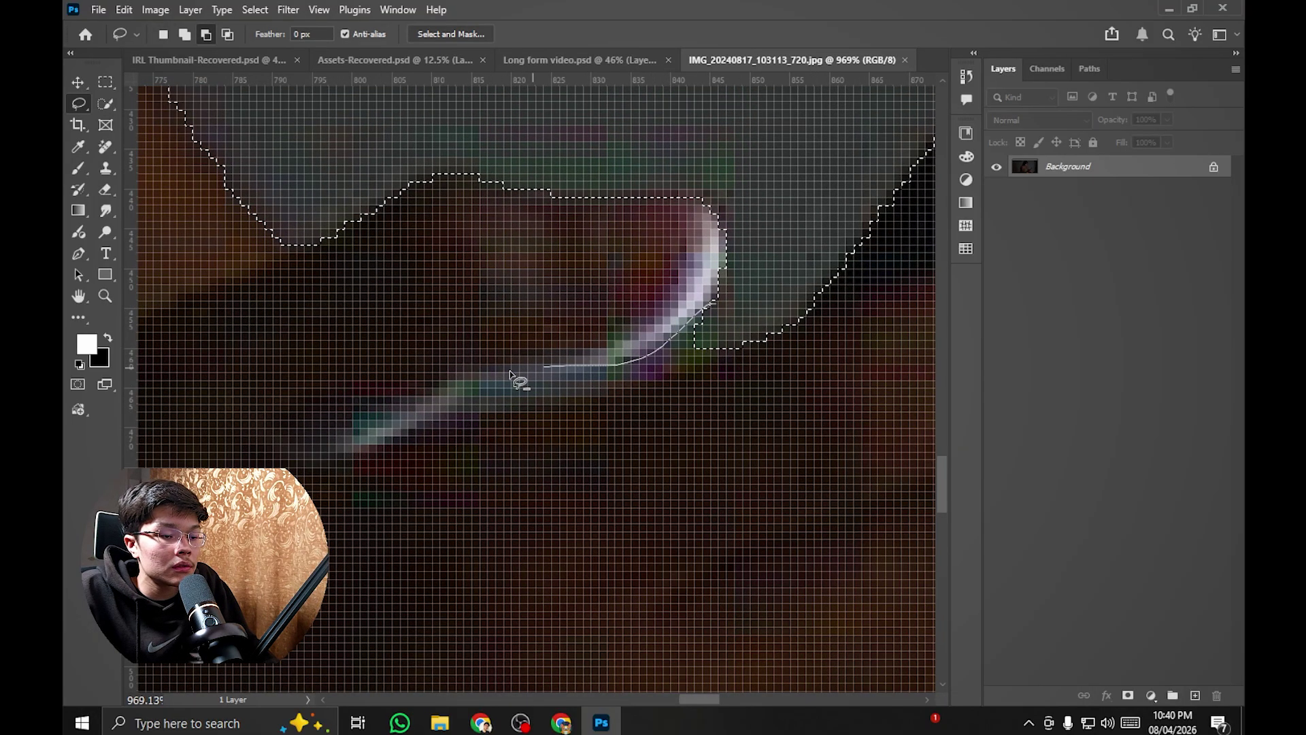
drag(643, 395, 511, 422)
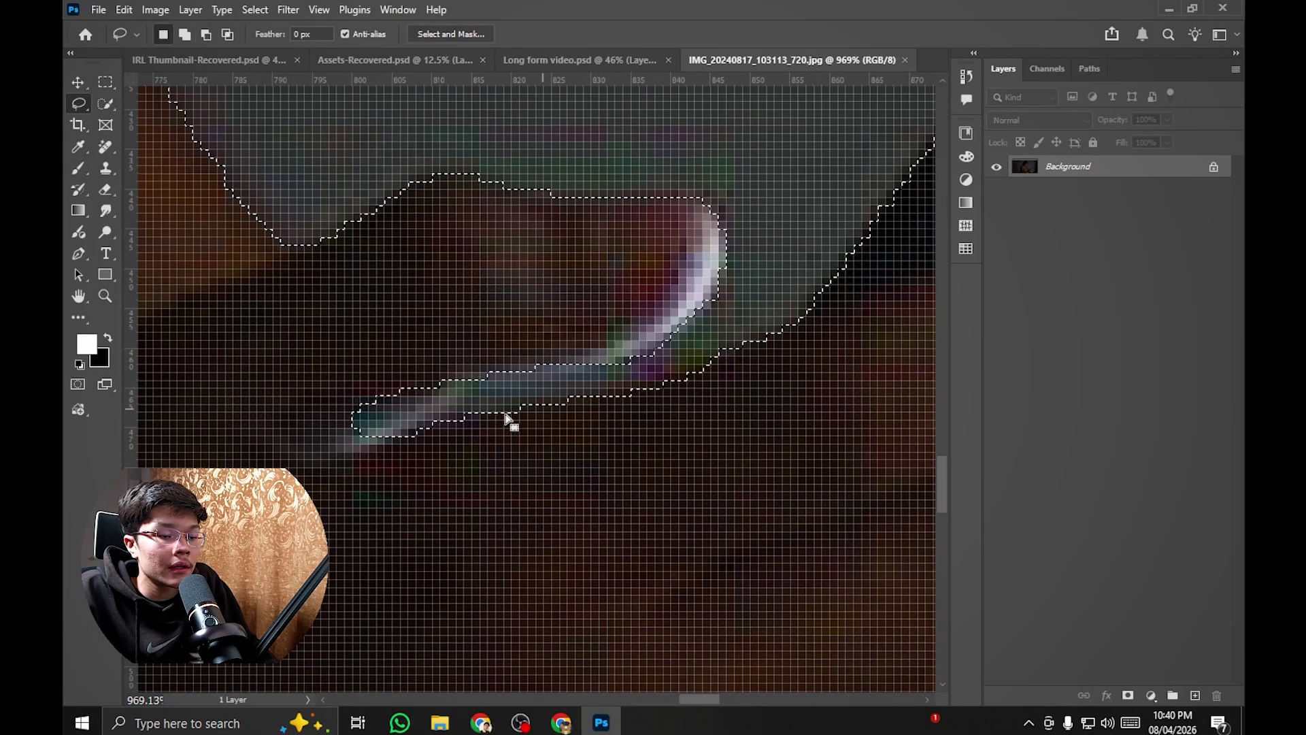
scroll(443, 401, up, 2)
scroll(544, 340, down, 6)
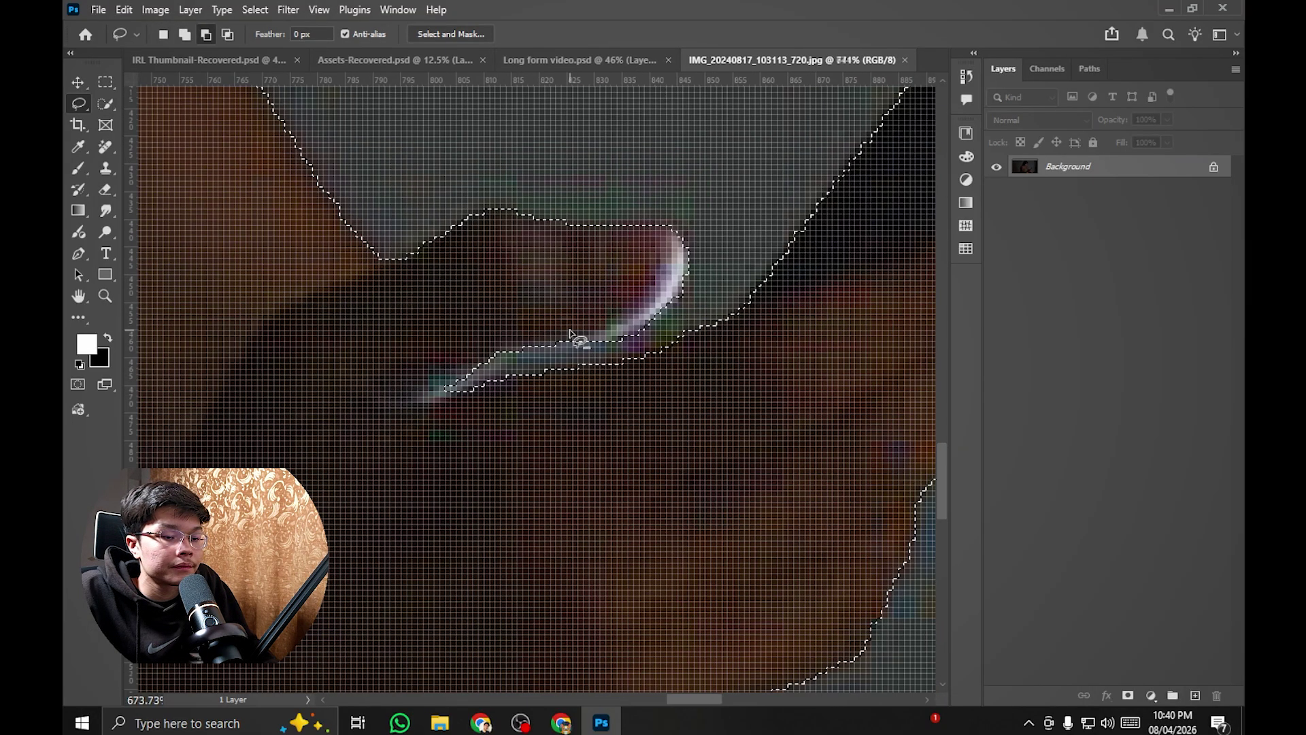
scroll(438, 198, up, 4)
scroll(545, 411, down, 4)
Step: Trim the selection along the forearm's lower edge above the bedding with the Lasso tool
drag(491, 342, 361, 259)
scroll(360, 258, down, 5)
drag(408, 205, 659, 324)
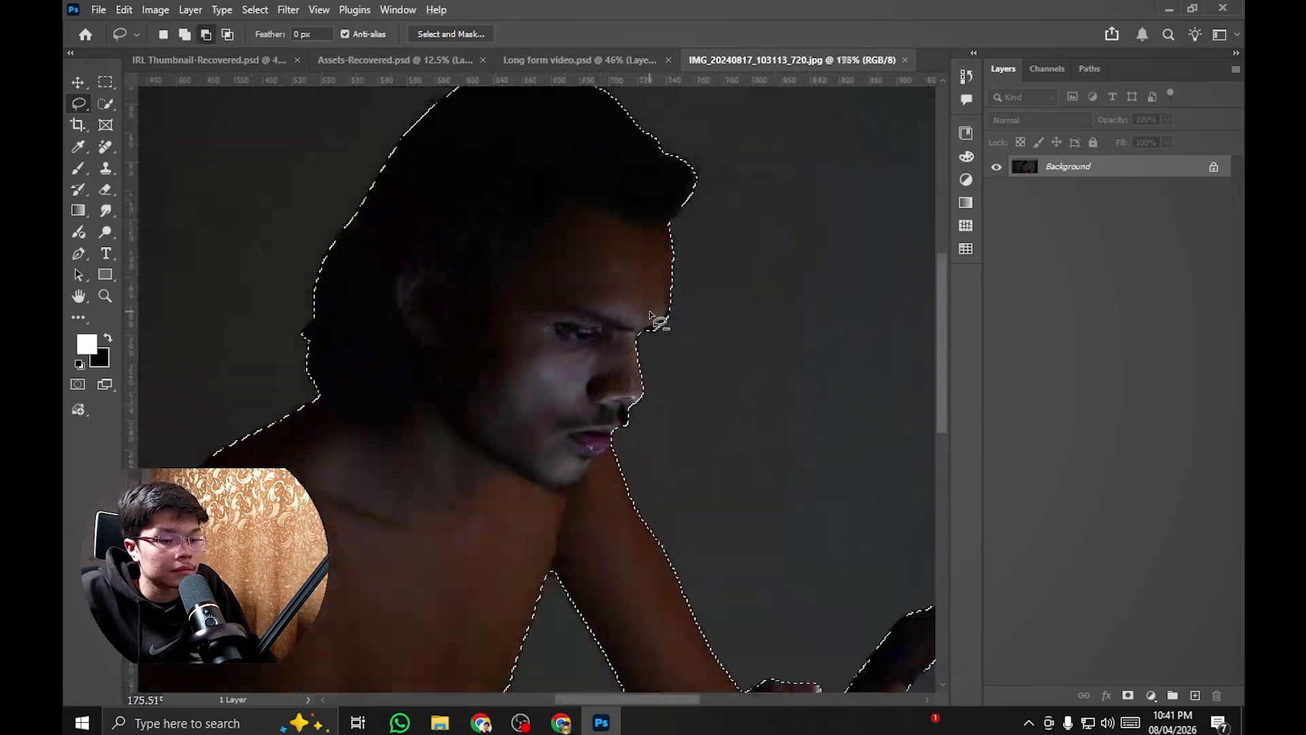
scroll(650, 340, up, 4)
scroll(642, 355, down, 5)
drag(517, 598, 215, 353)
scroll(435, 218, up, 7)
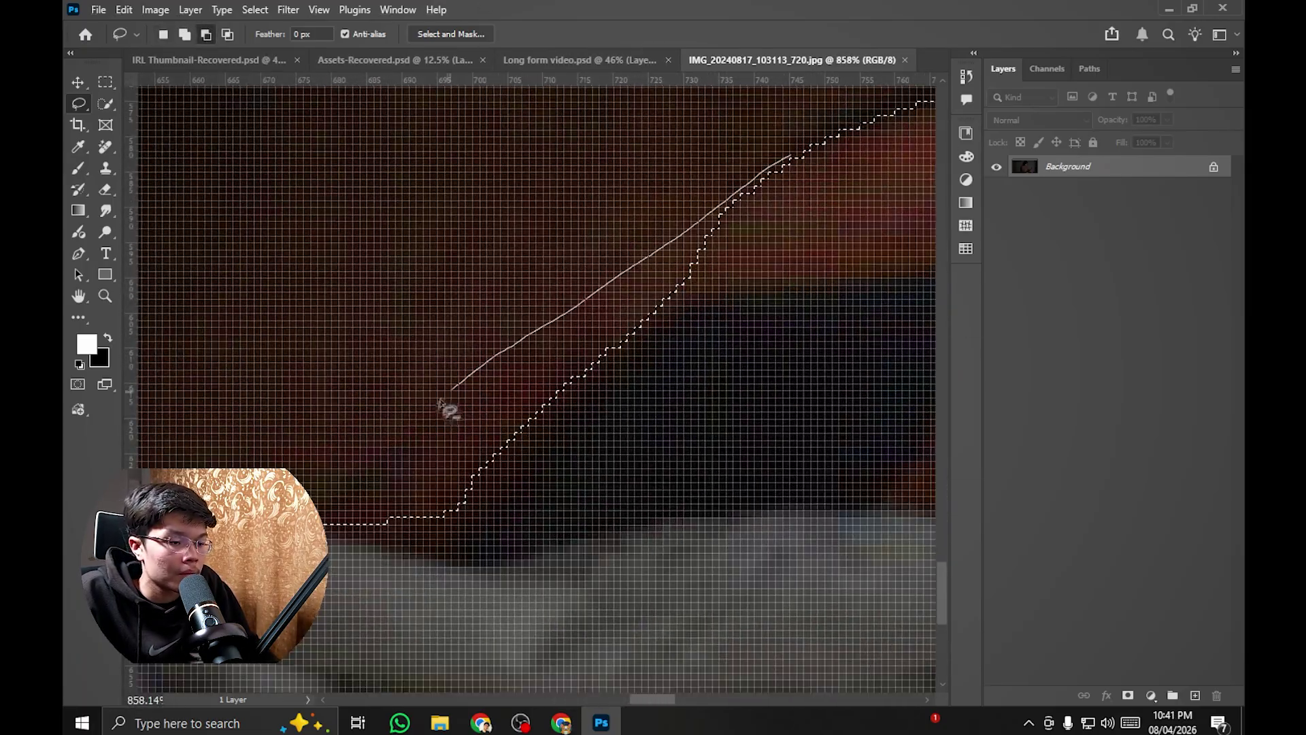
scroll(449, 408, down, 8)
Step: Refine the man's edges in Select and Mask with a larger edge detection radius and output a layer mask
key(alt+ctrl+r)
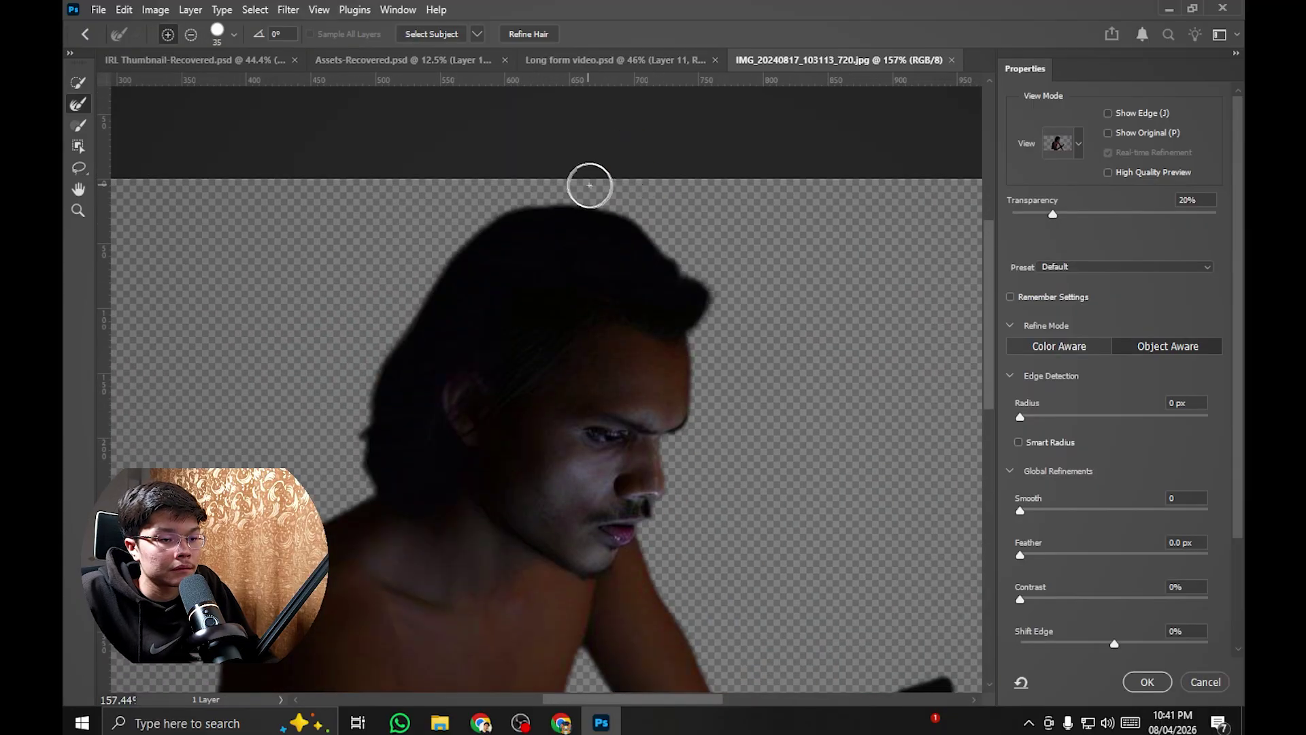
click(1086, 416)
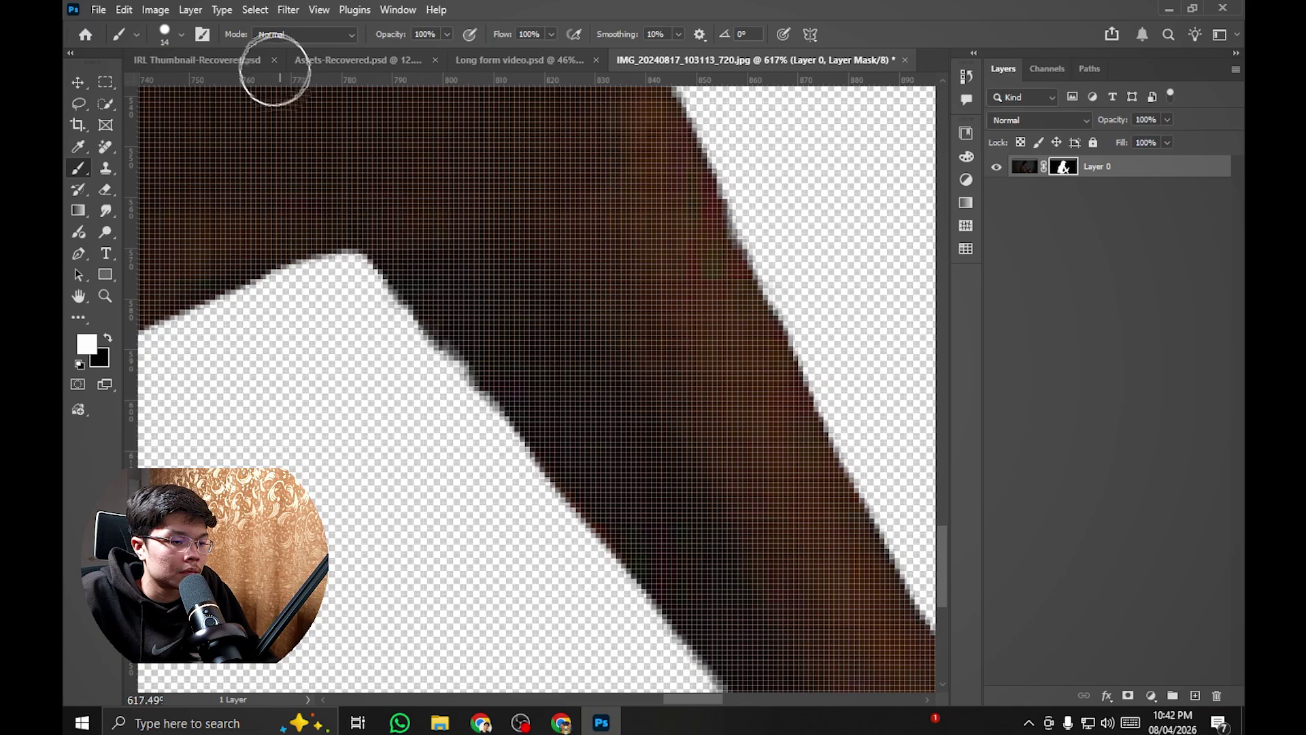
key(ctrl+0)
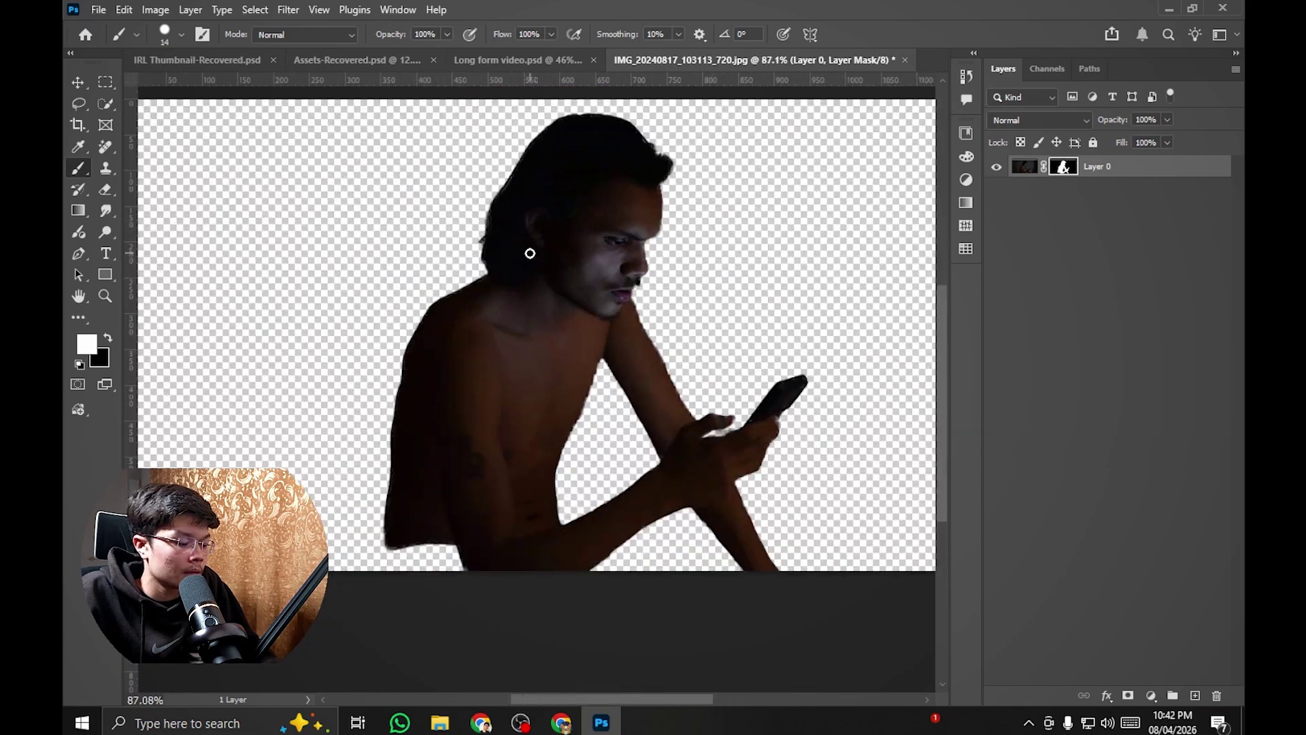
Step: Bring the masked man into Long form video.psd and convert his layer to a smart object
key(v)
drag(530, 254, 531, 208)
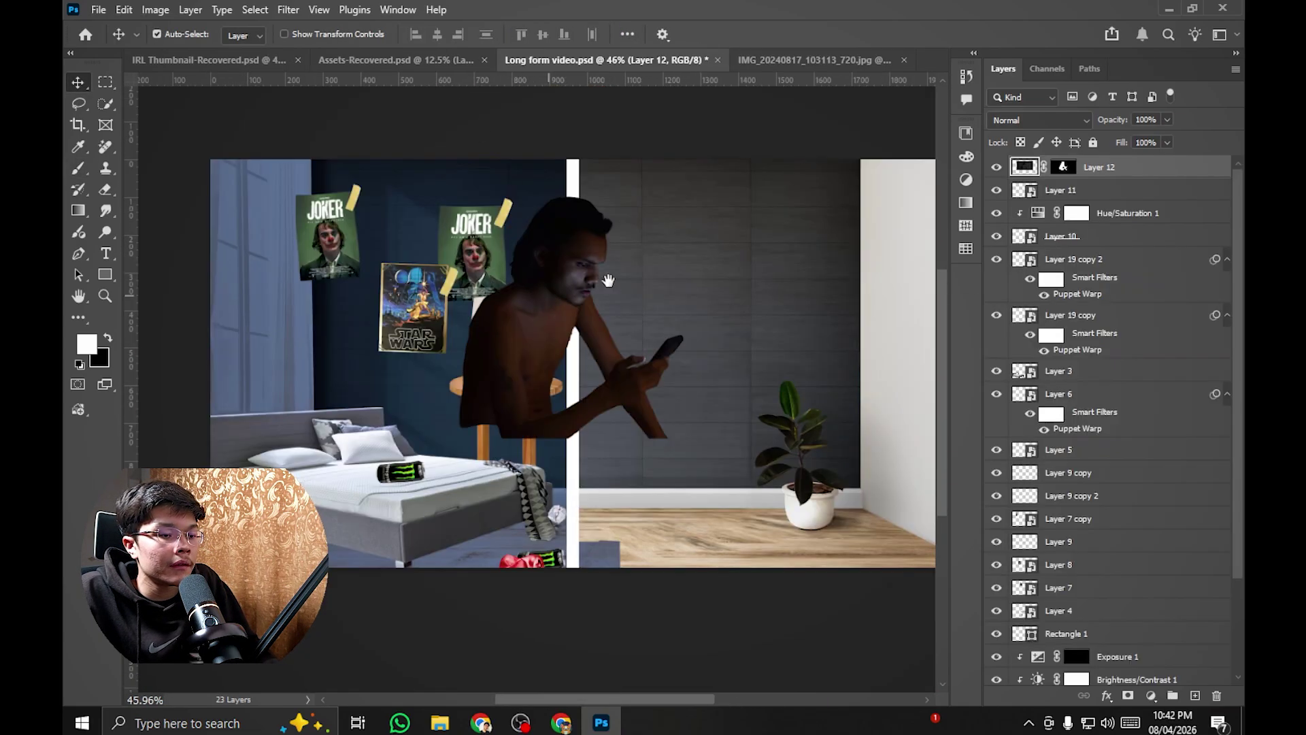
scroll(544, 306, up, 1)
right_click(1148, 171)
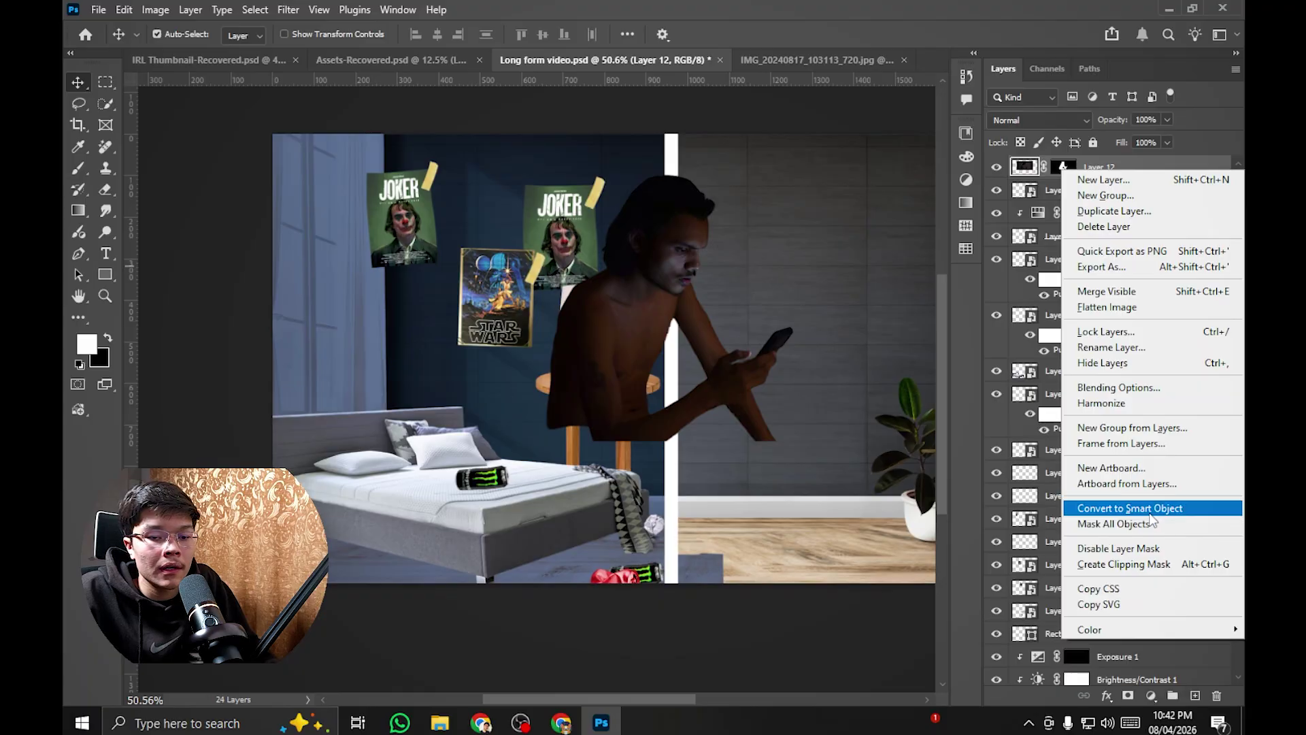
click(1115, 508)
Step: Scale the man up to about 182% and place him across the bedroom half, up to the white divider
key(ctrl+t)
drag(782, 307, 800, 284)
drag(640, 279, 556, 368)
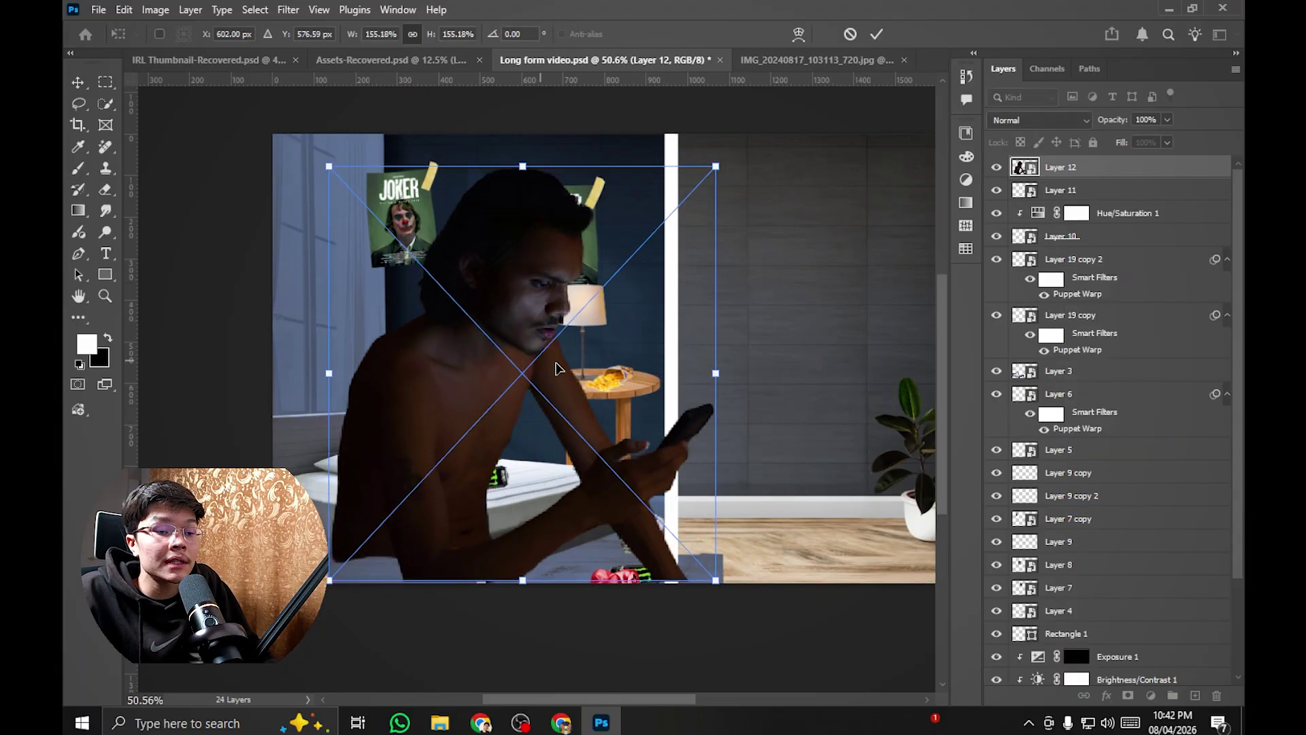
drag(714, 372, 573, 386)
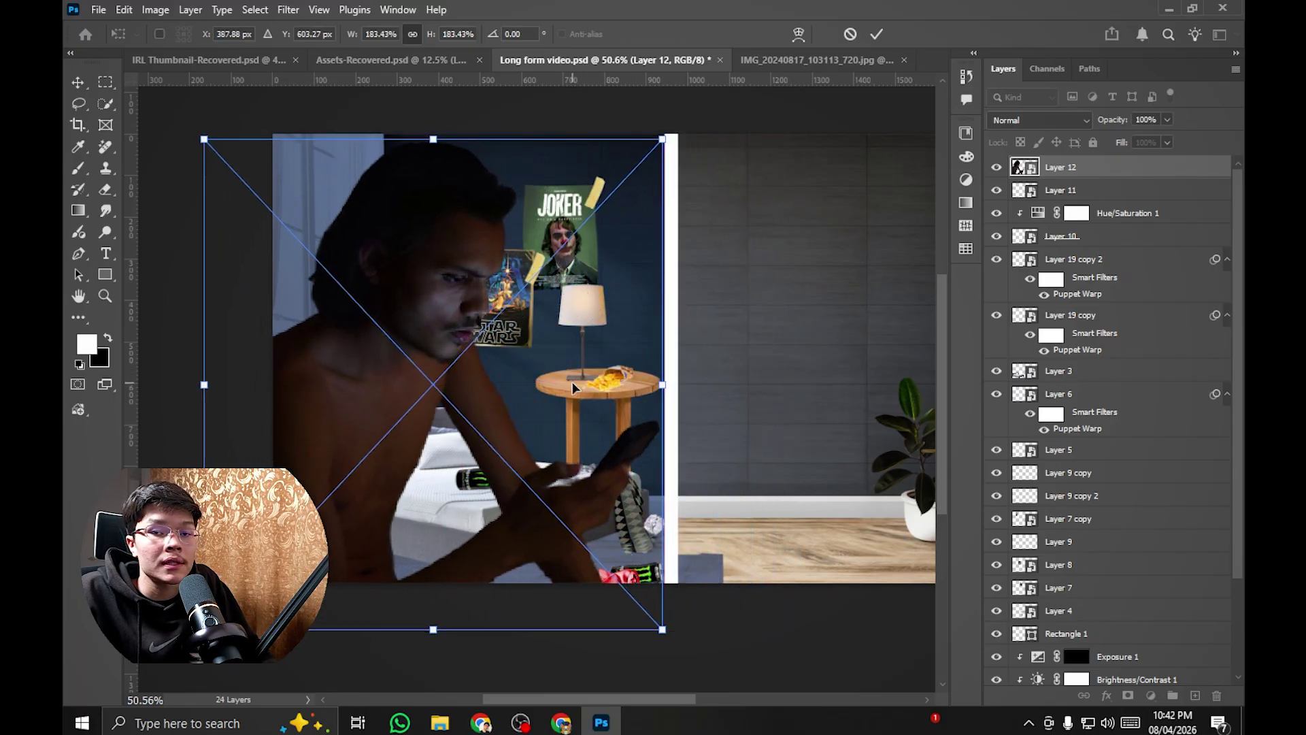
drag(651, 384, 604, 370)
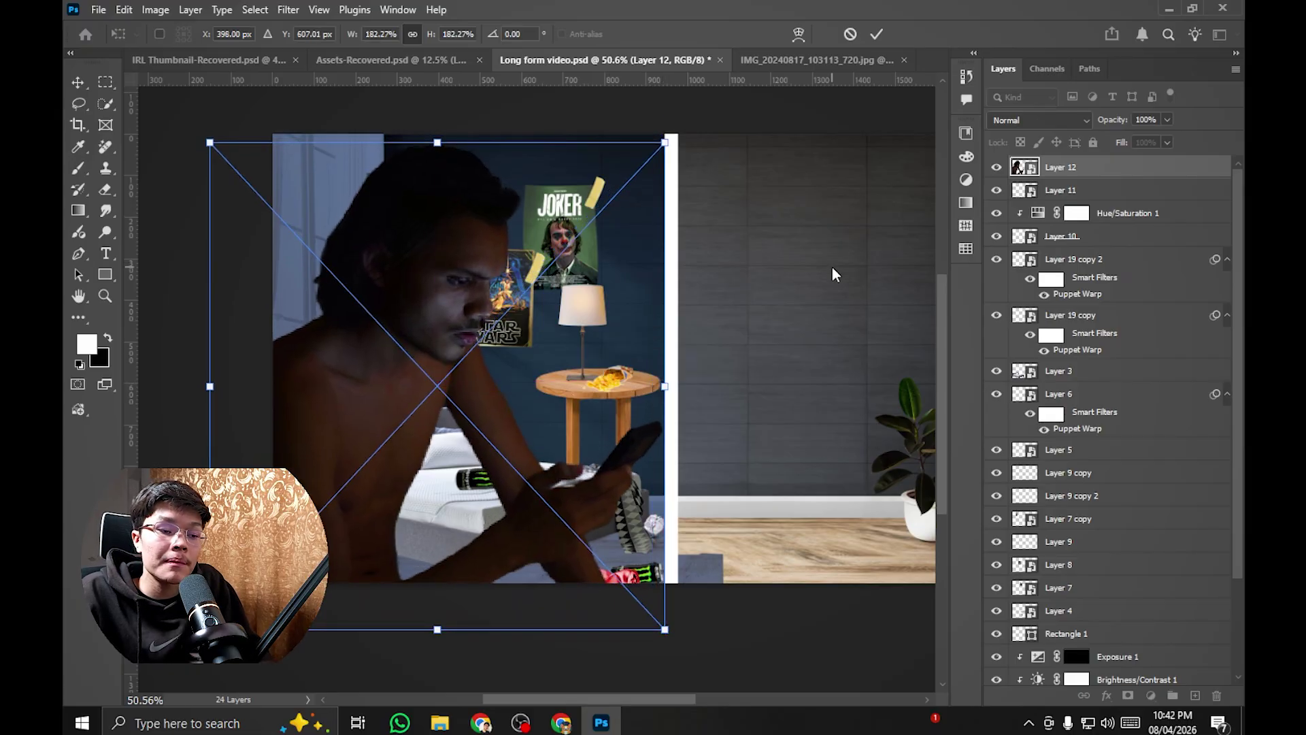
key(Return)
scroll(836, 275, left, 1)
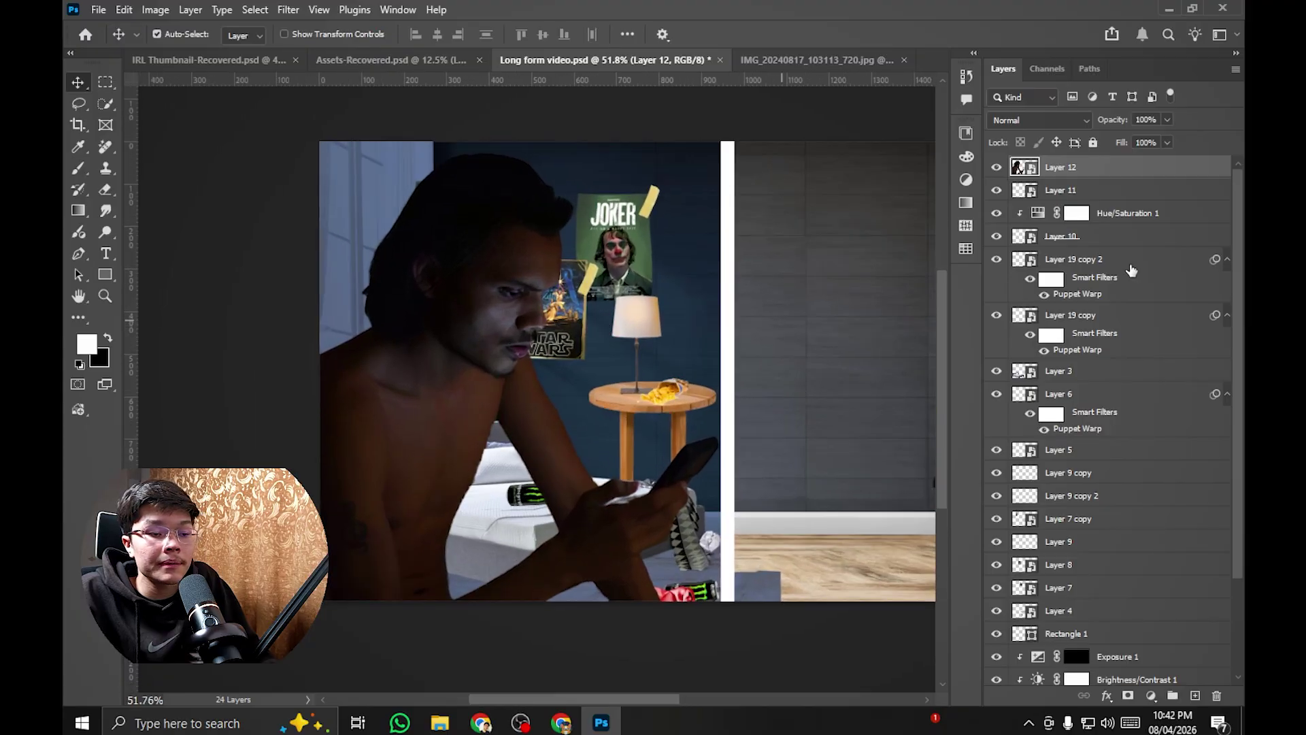
Step: Open the man's smart object contents and paint white over his head with a 250 px brush
double_click(1026, 167)
scroll(633, 272, down, 2)
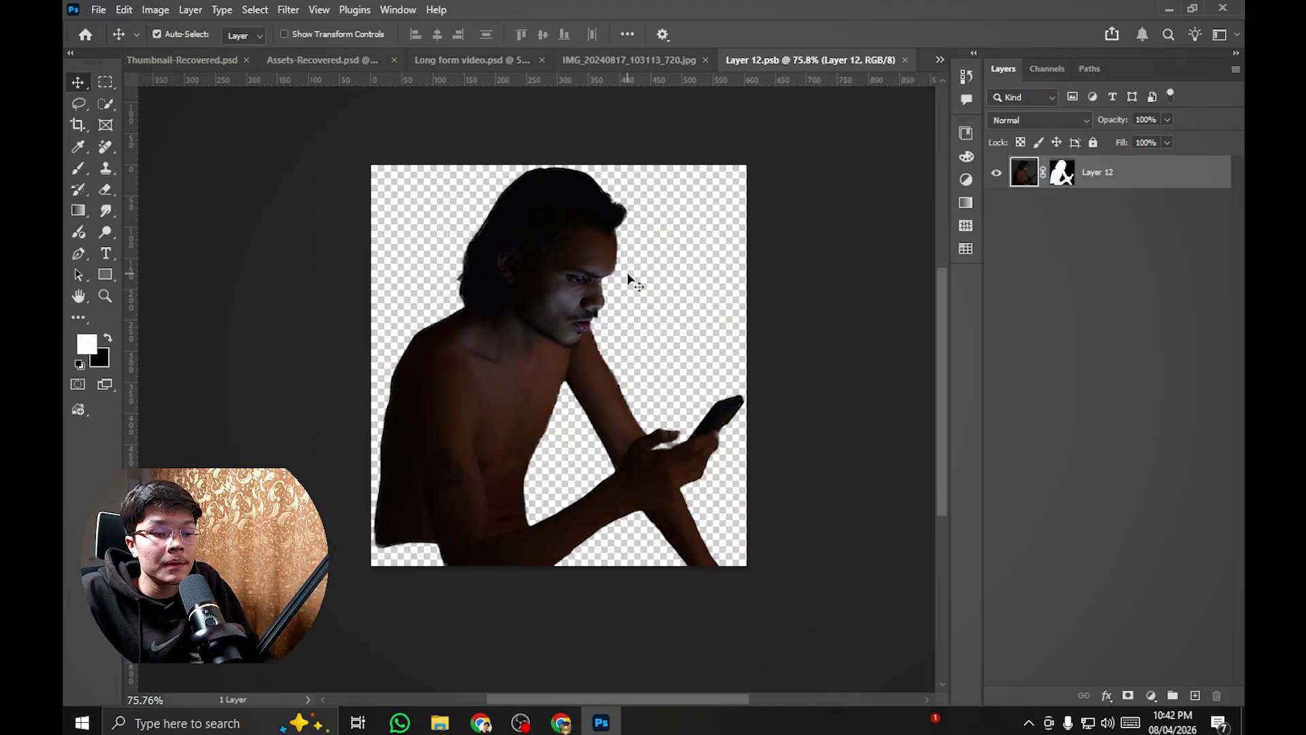
scroll(640, 258, up, 3)
key(b)
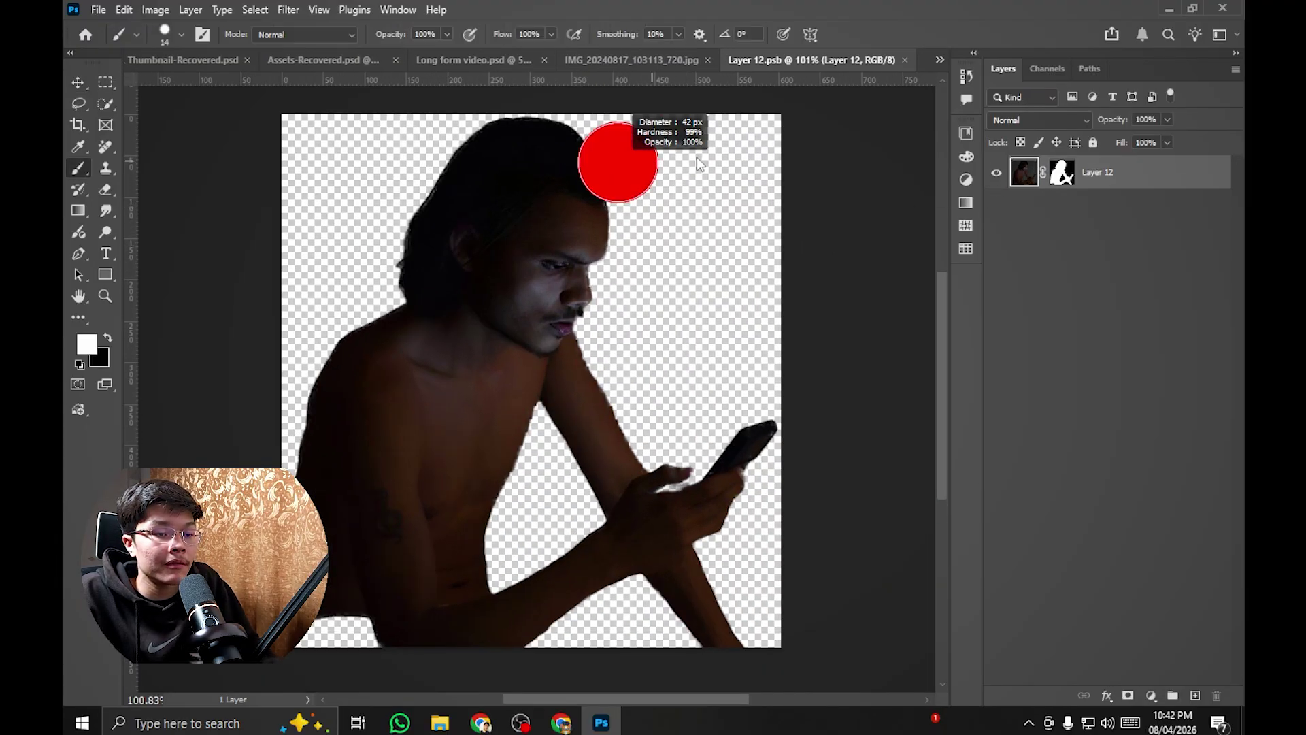
drag(530, 217, 470, 265)
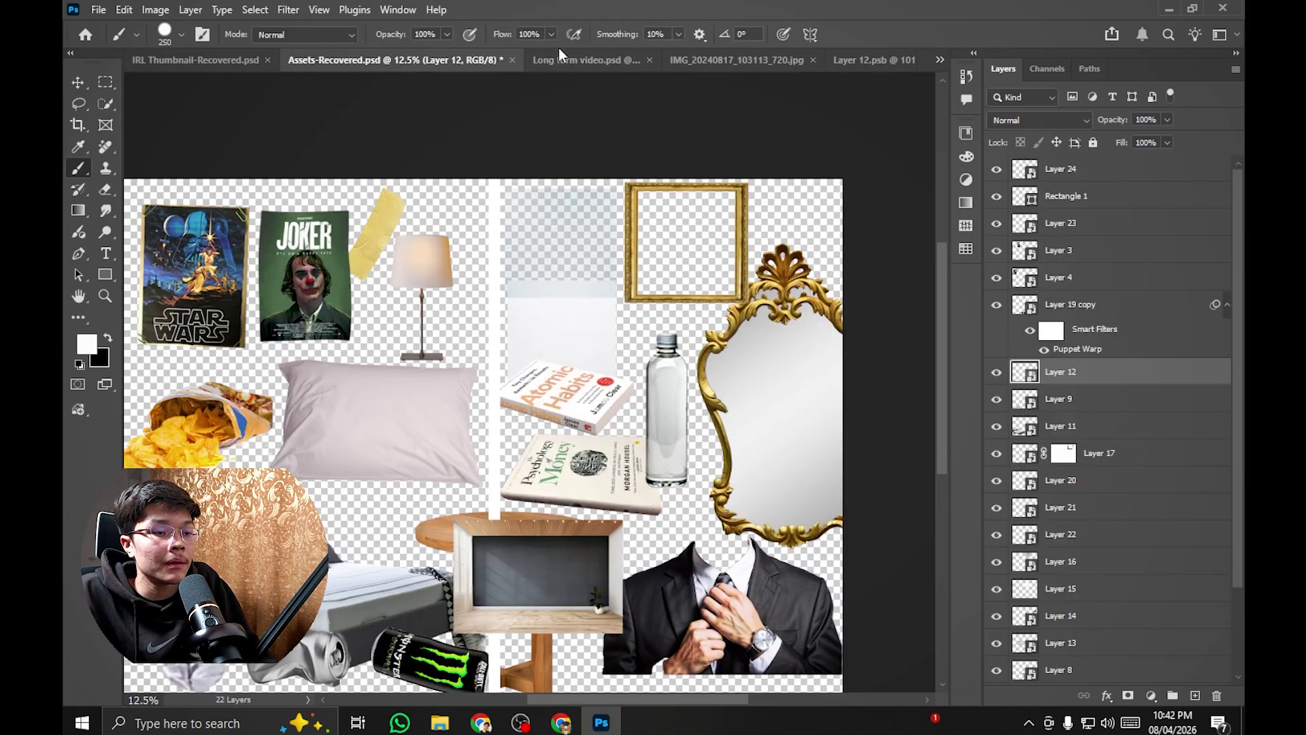
Step: Save the edited smart object contents and check the update in Long form video.psd
click(559, 60)
click(869, 60)
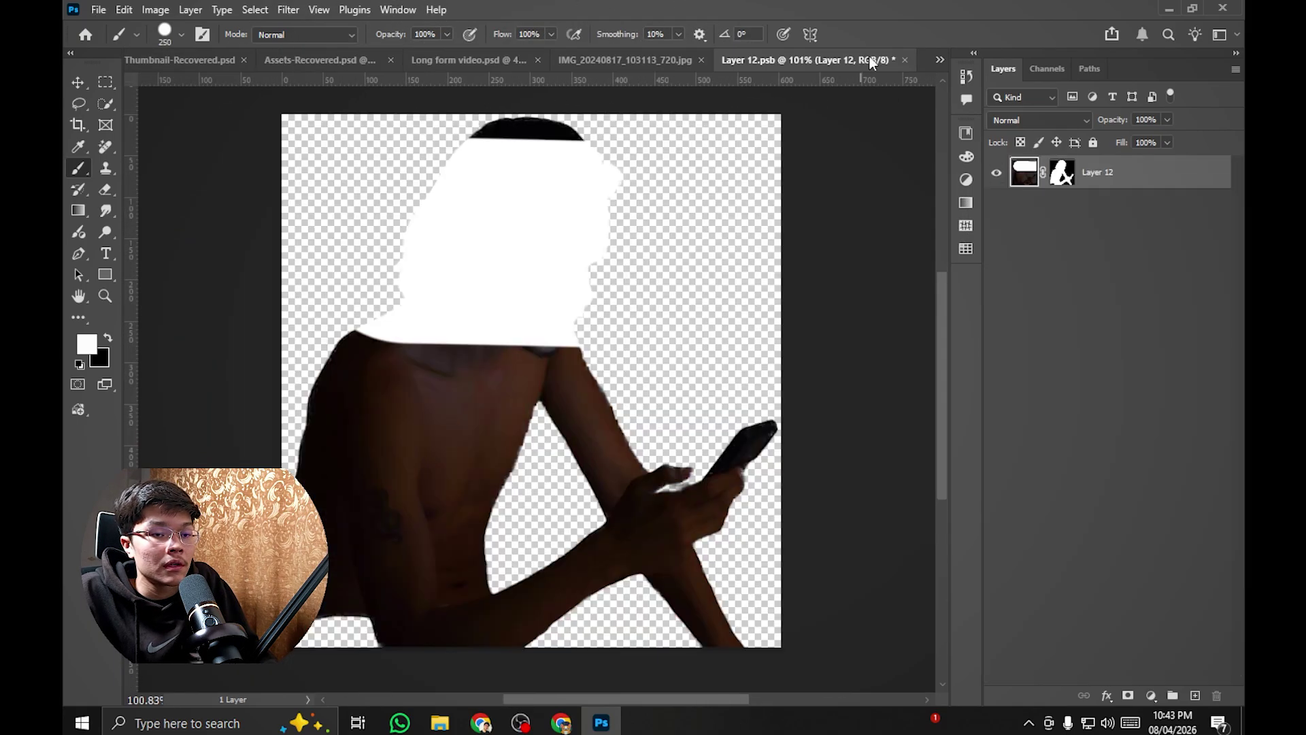
key(ctrl+s)
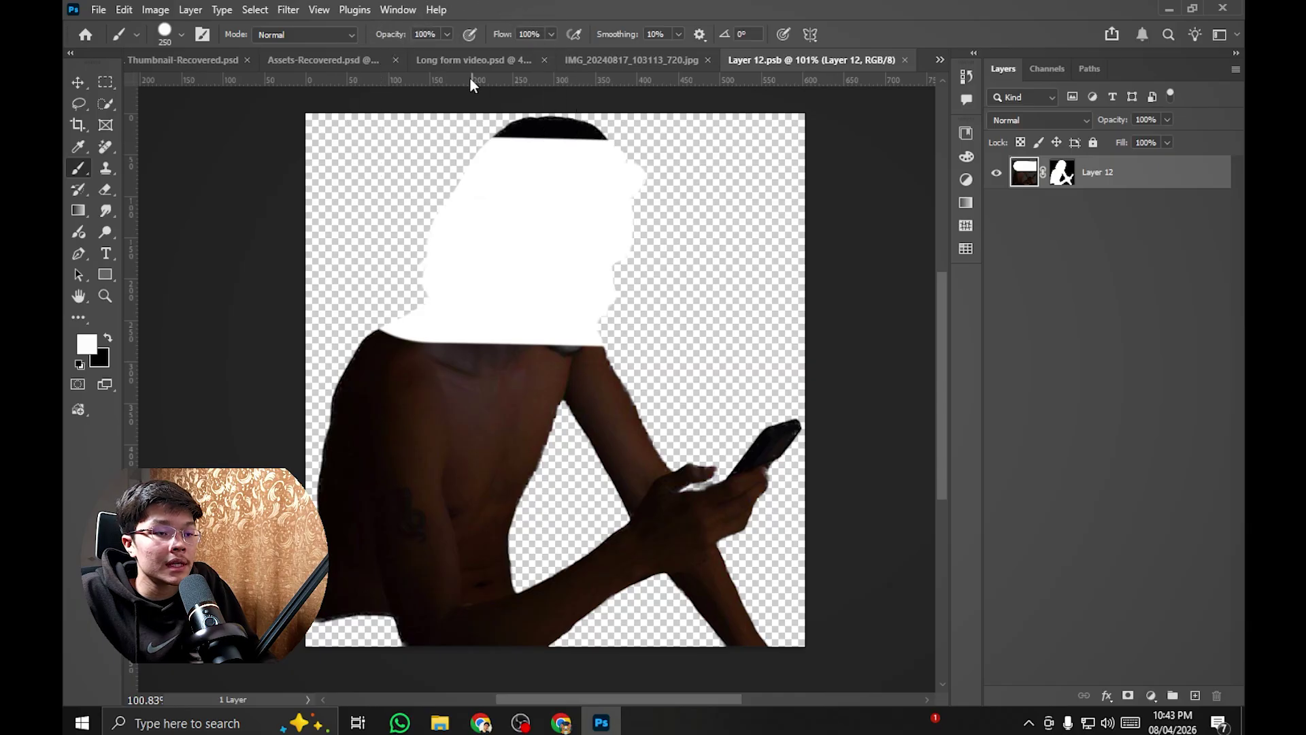
click(474, 60)
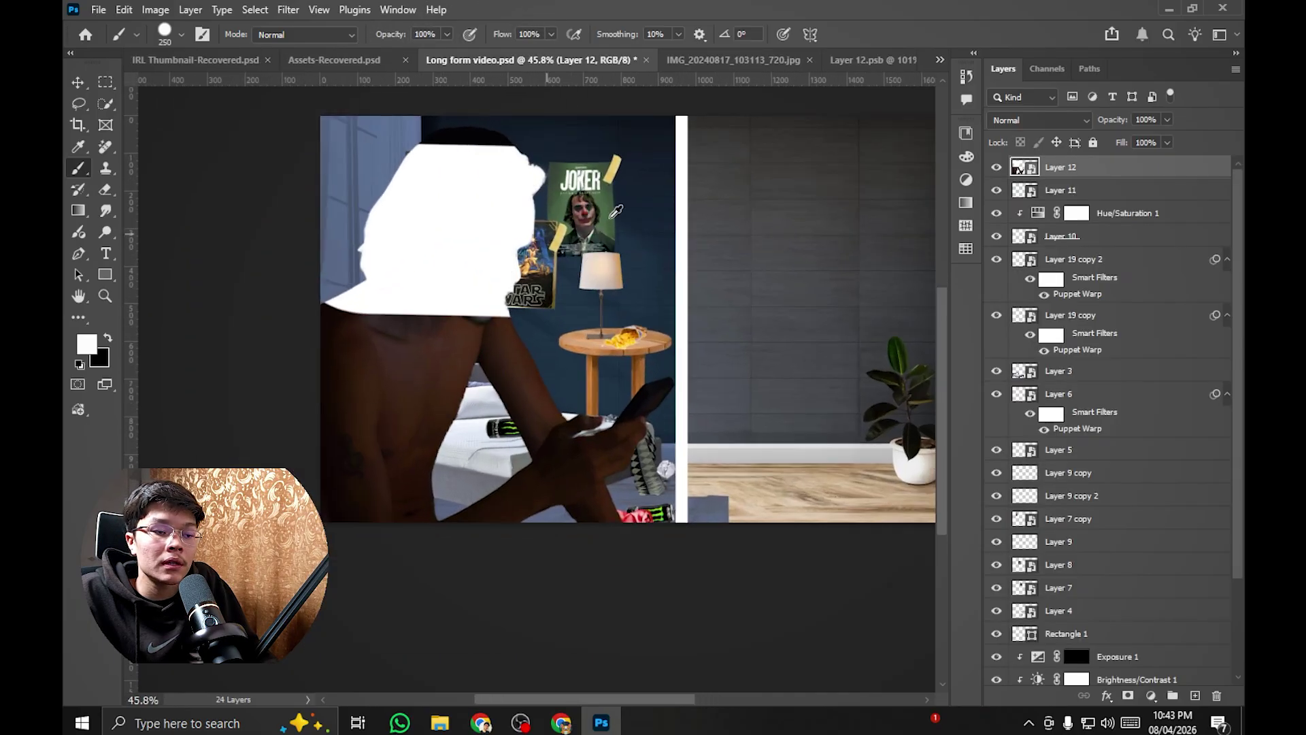
click(863, 61)
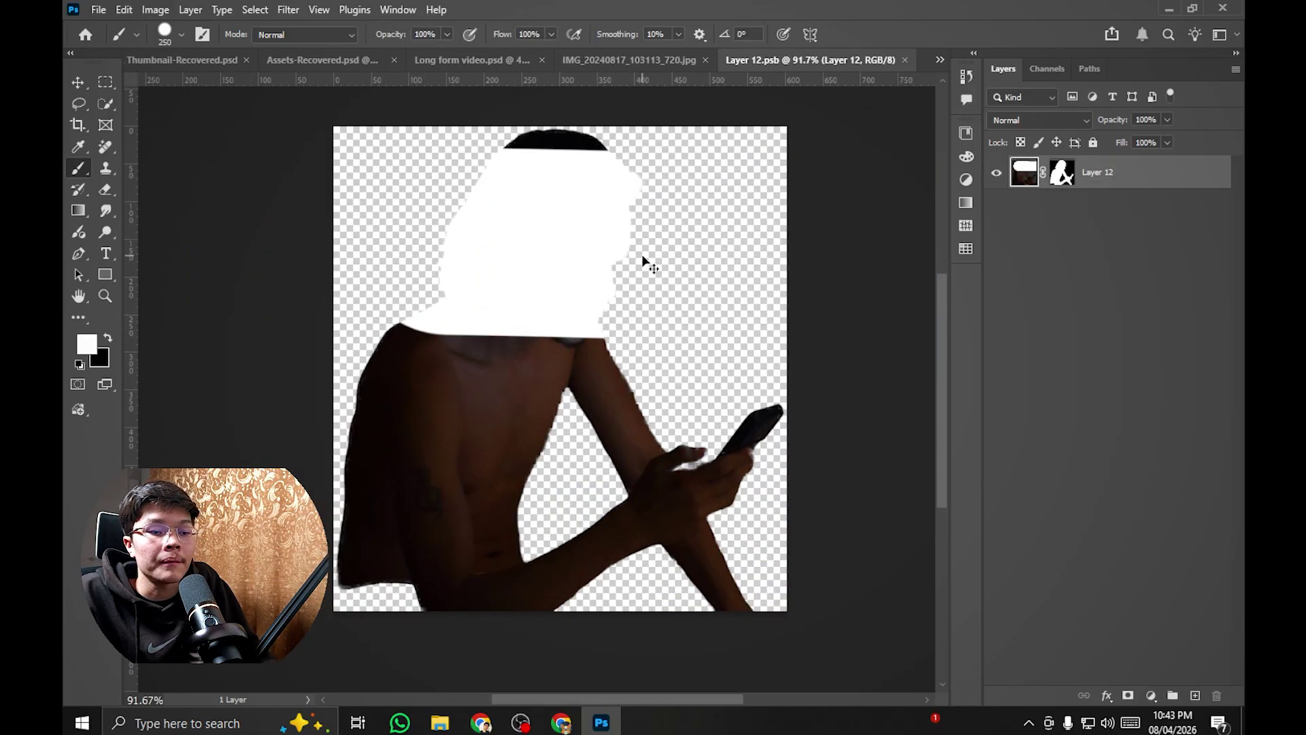
Step: Undo the white paint over the man's head and close the smart object contents
key(ctrl+z)
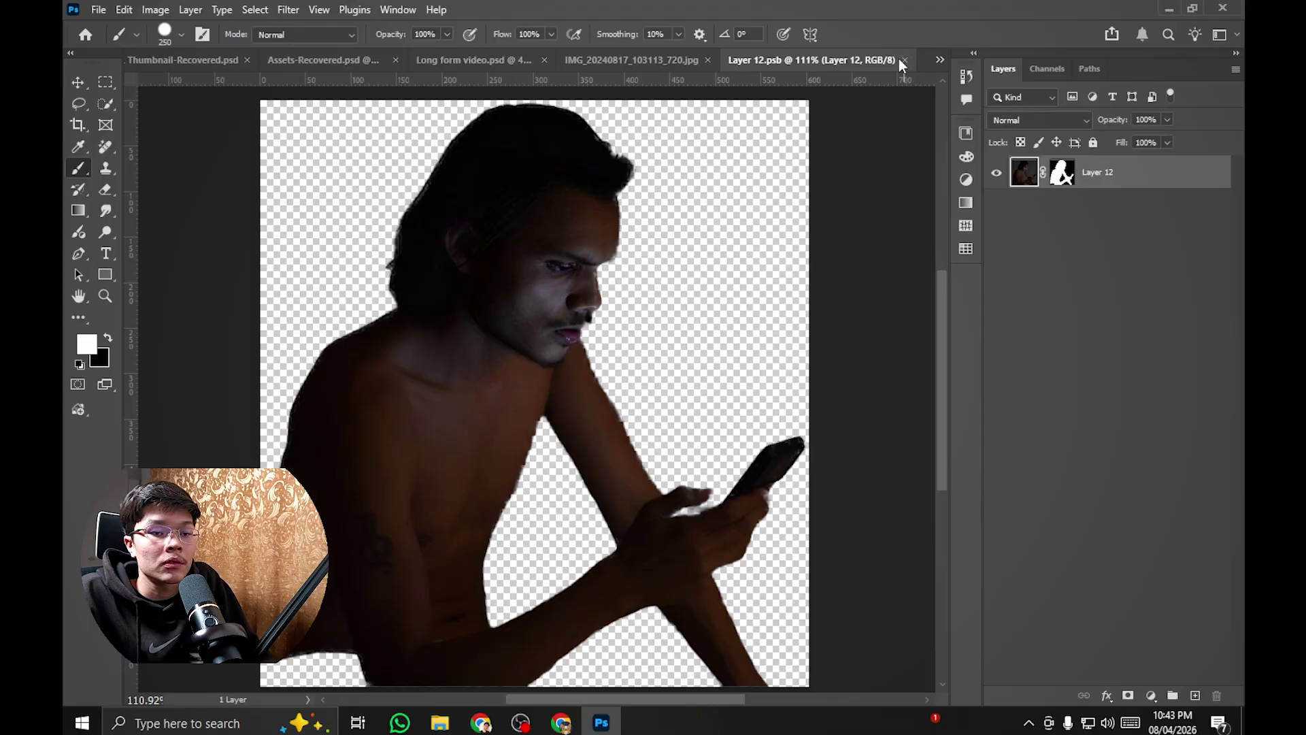
click(905, 59)
scroll(665, 125, down, 3)
drag(668, 198, 722, 208)
scroll(556, 270, up, 4)
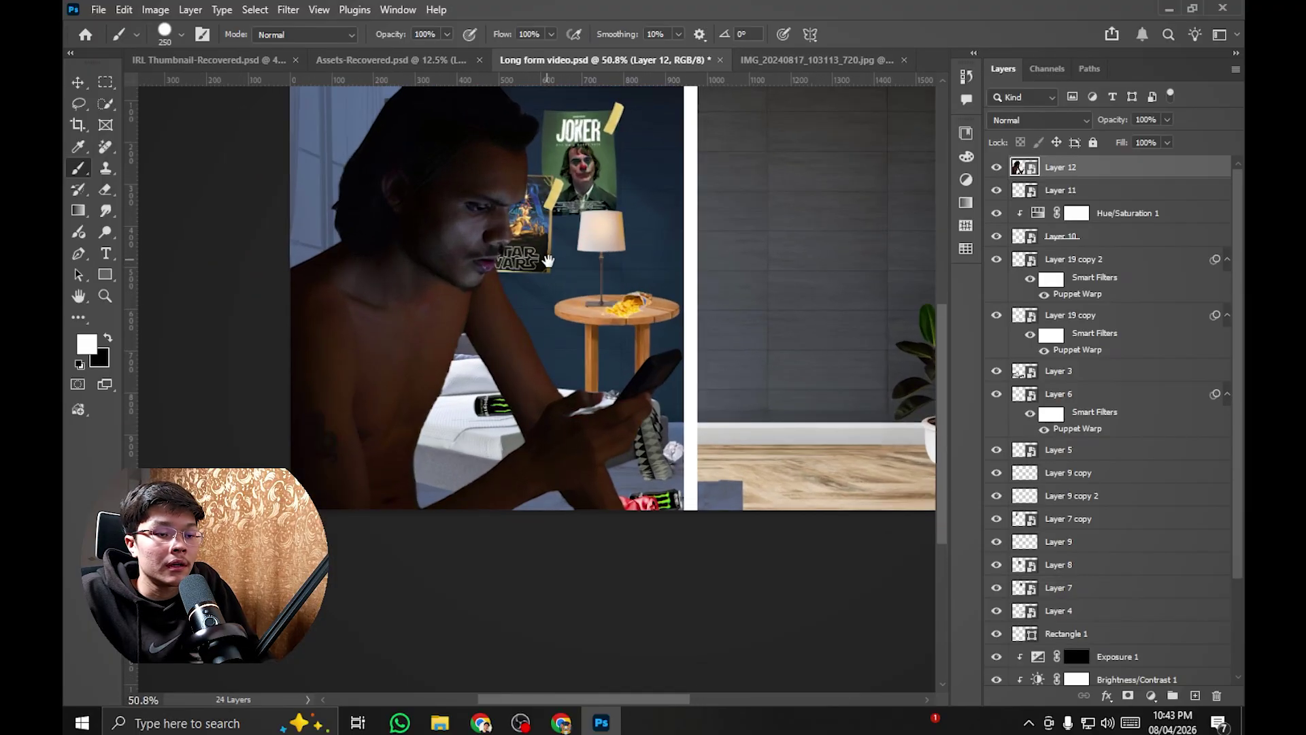
drag(520, 253, 565, 308)
Step: Close the source photo IMG_20240817_103113_720.jpg and return to Long form video.psd
click(888, 59)
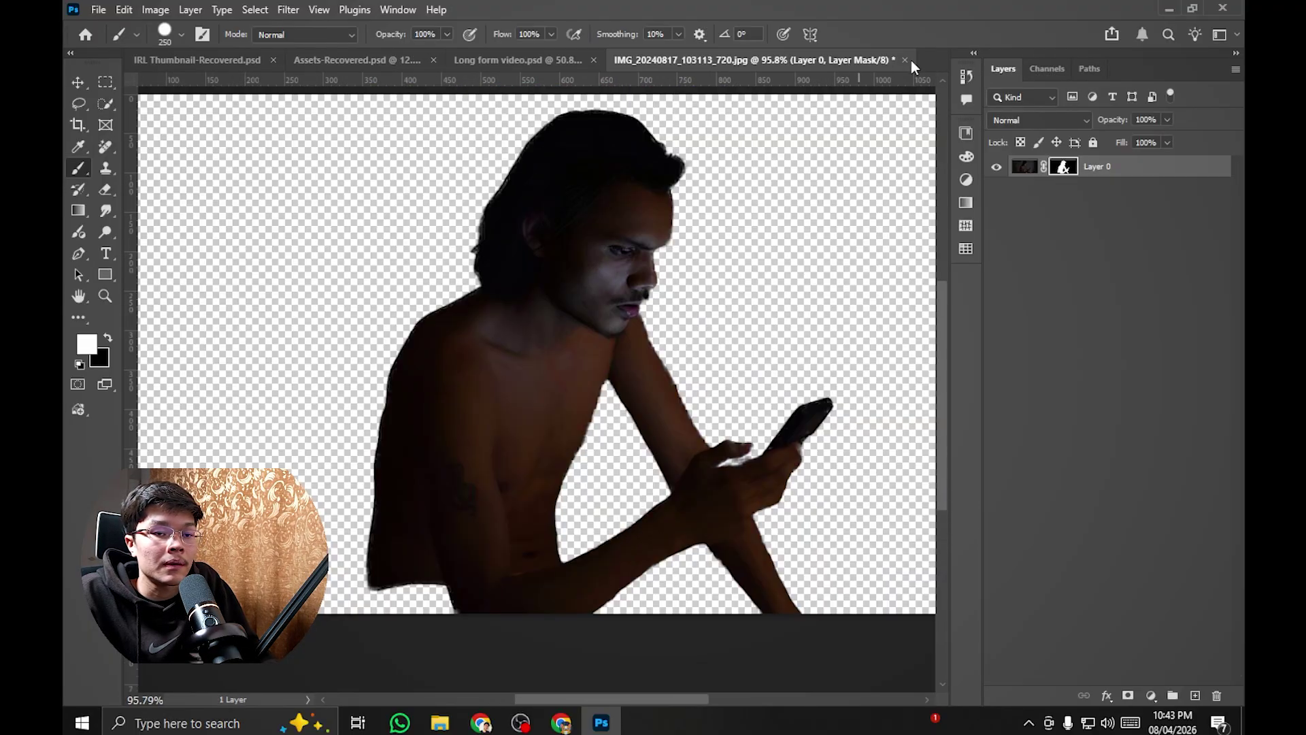
click(906, 59)
click(645, 274)
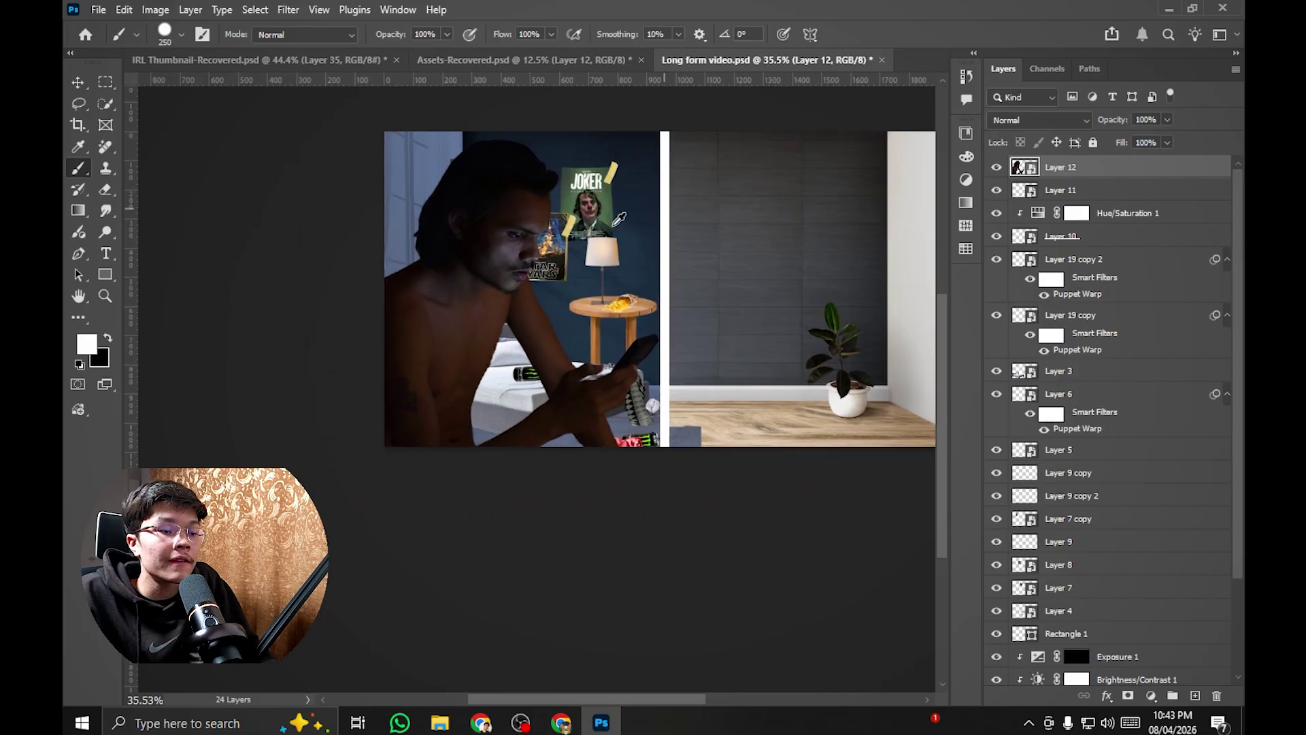
scroll(588, 253, up, 2)
Step: Scale the man down slightly to about 181% with Free Transform
key(v)
scroll(589, 253, up, 2)
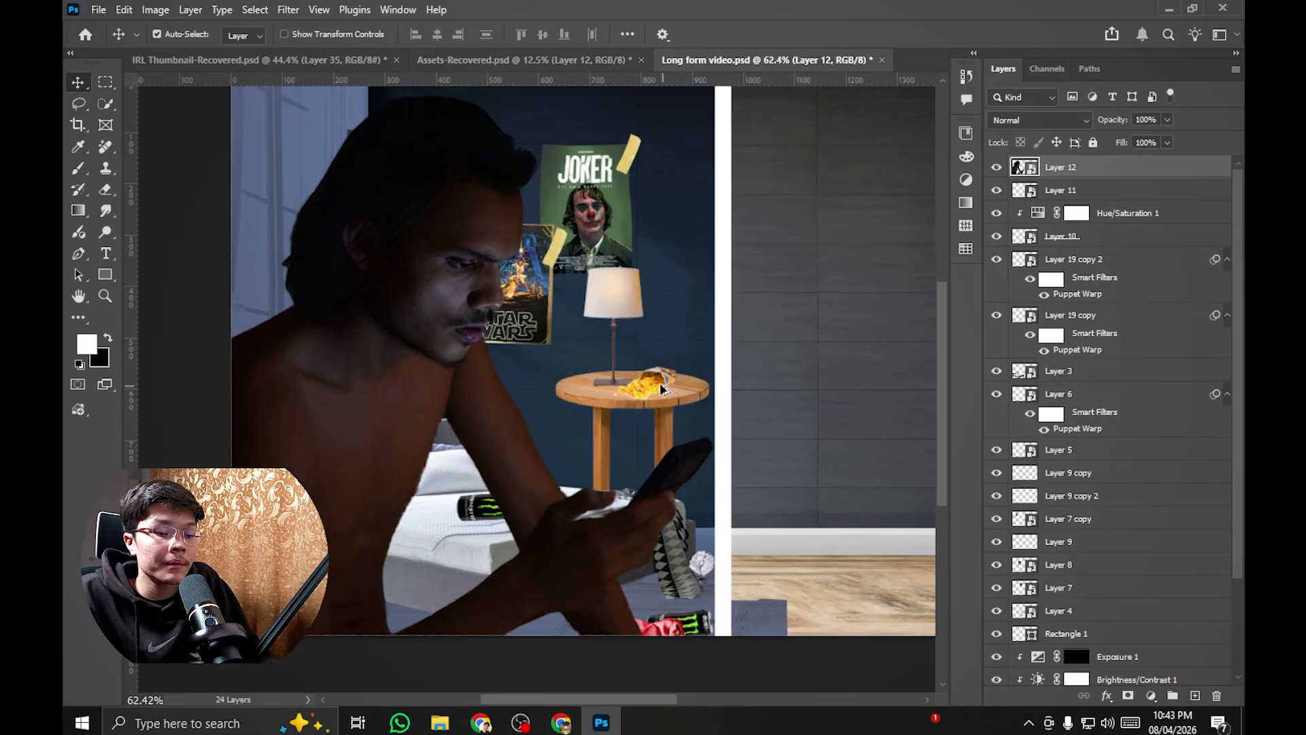
key(ctrl+t)
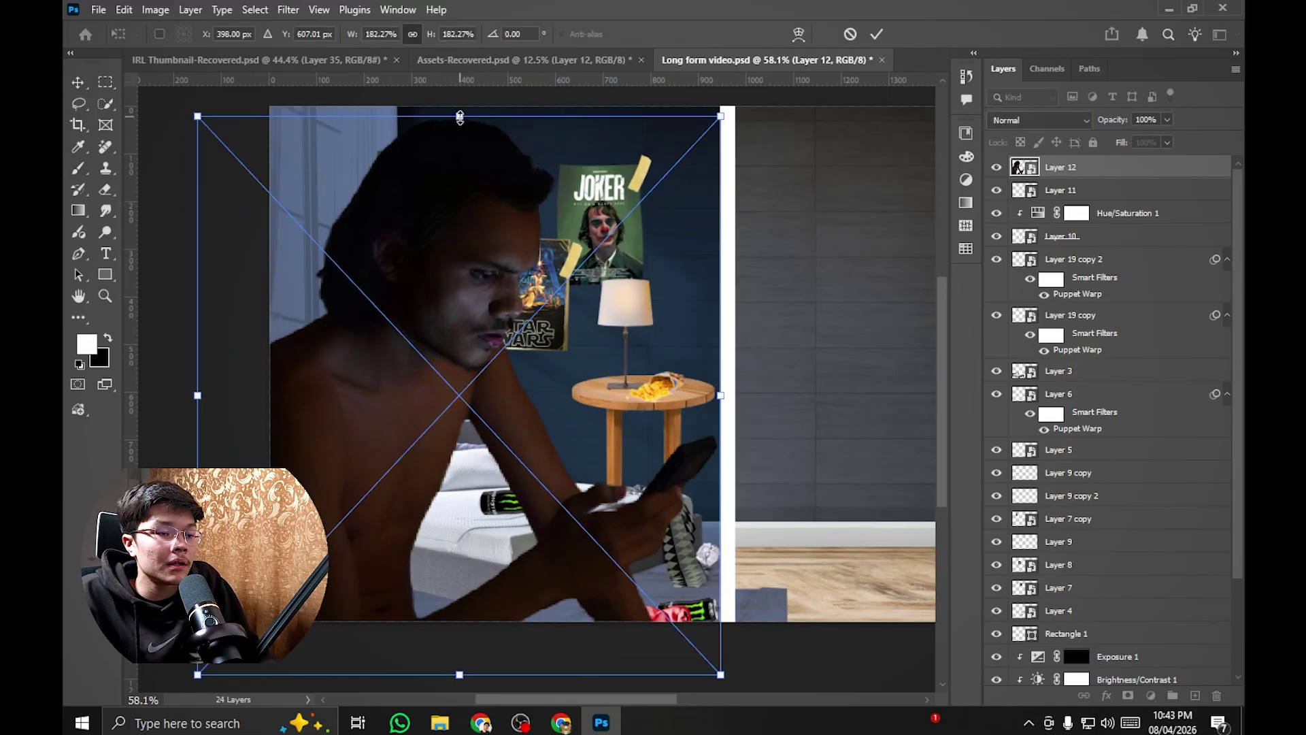
key(Return)
scroll(560, 375, down, 2)
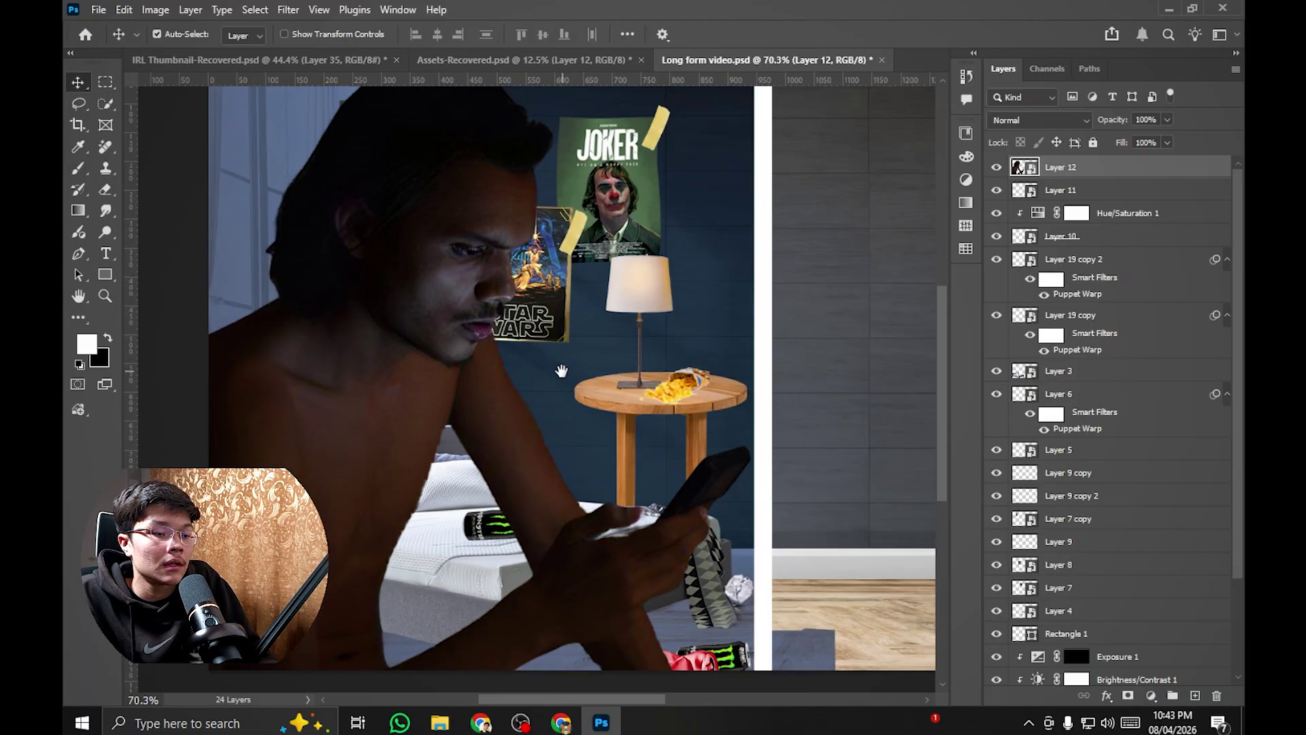
key(ctrl+t)
drag(478, 182, 479, 185)
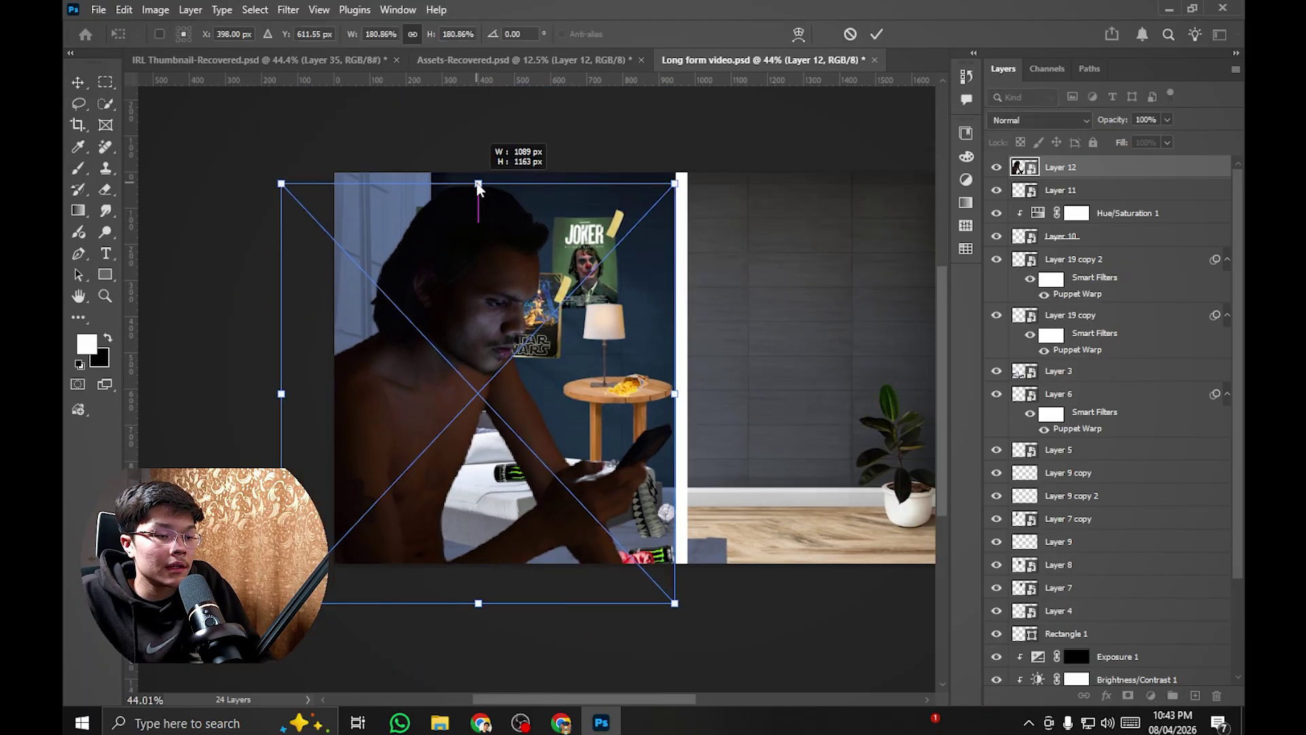
key(Return)
scroll(595, 438, up, 2)
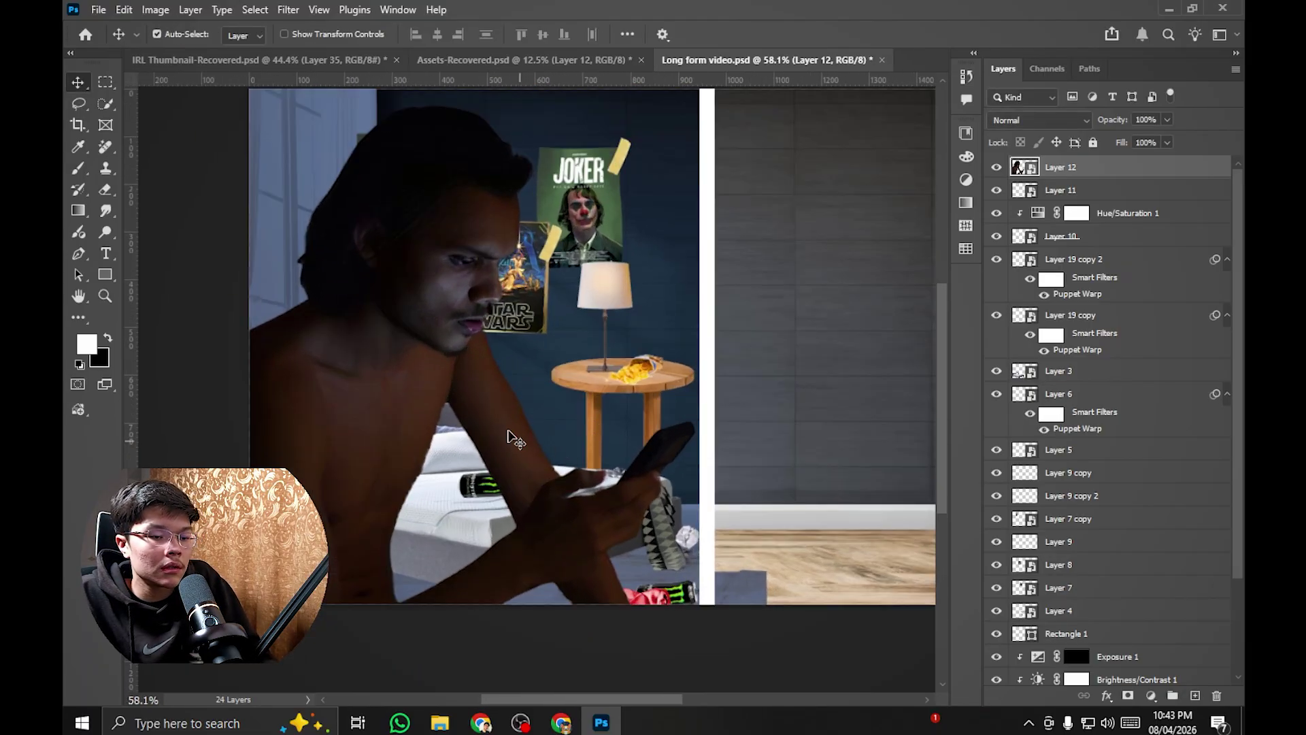
Step: Open the man's smart object in the Camera Raw Filter, with his face and torso framed in the preview
scroll(464, 286, down, 3)
scroll(472, 299, up, 2)
drag(477, 298, 477, 303)
scroll(475, 301, up, 1)
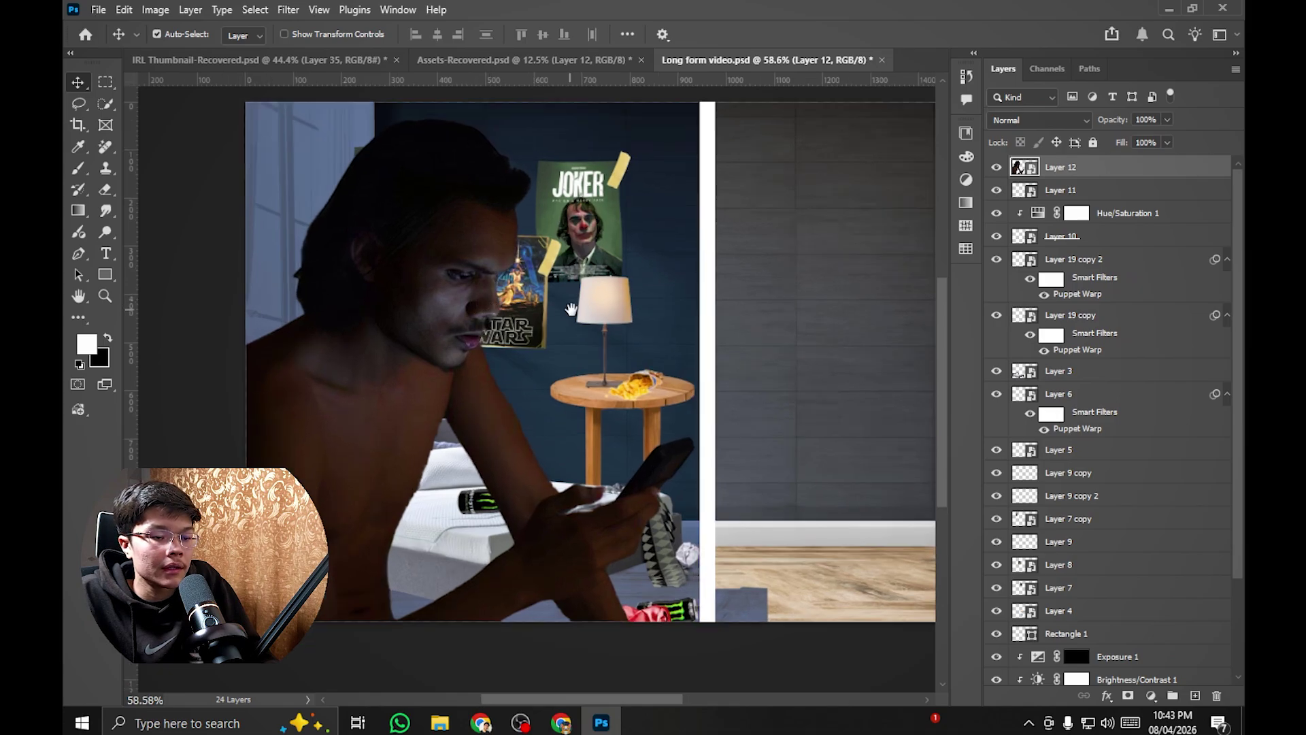
click(288, 10)
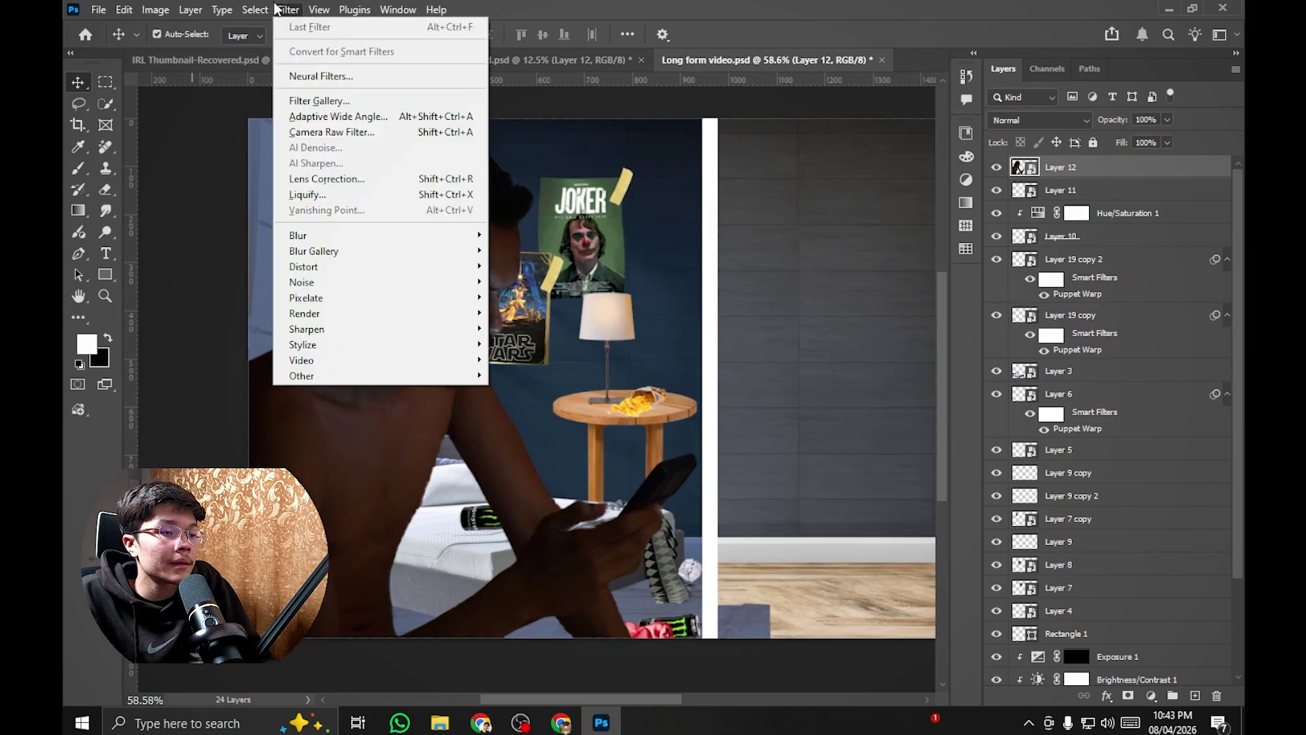
click(381, 131)
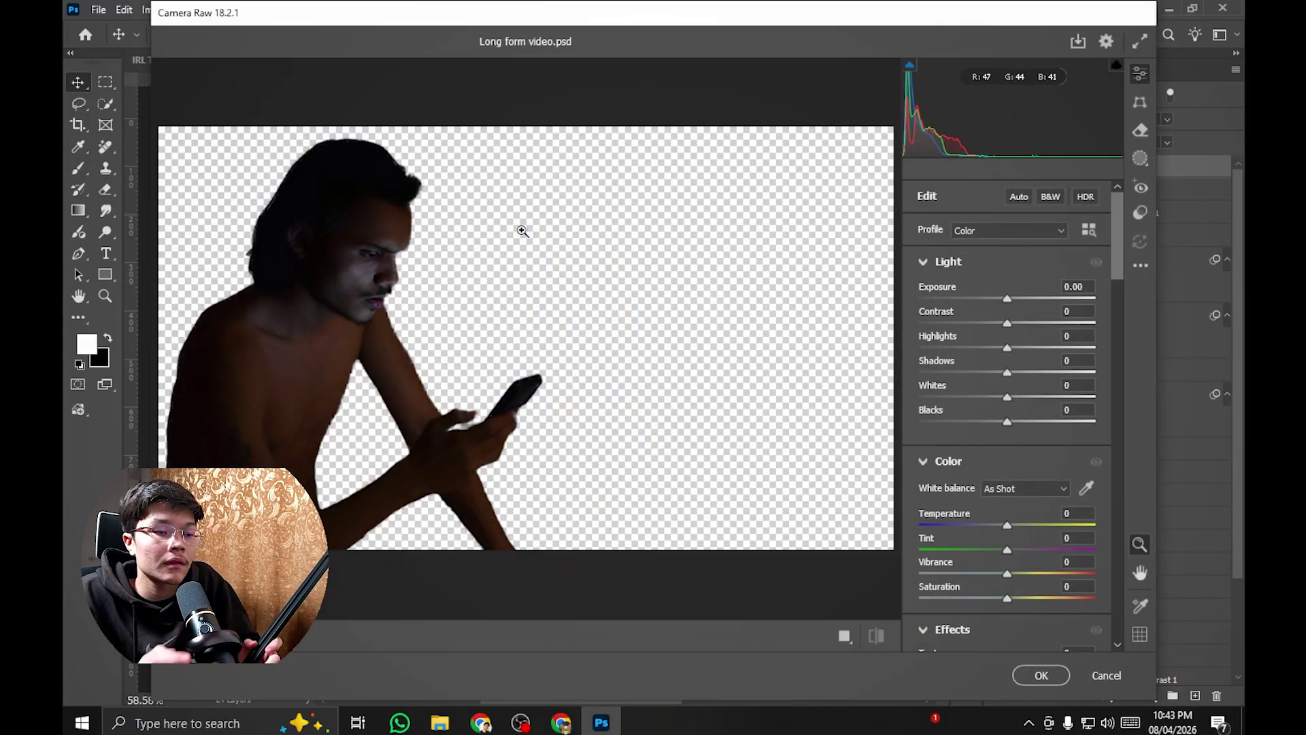
drag(452, 279, 568, 259)
scroll(545, 230, up, 4)
scroll(541, 235, down, 2)
drag(483, 255, 615, 262)
scroll(680, 284, down, 1)
scroll(857, 381, up, 1)
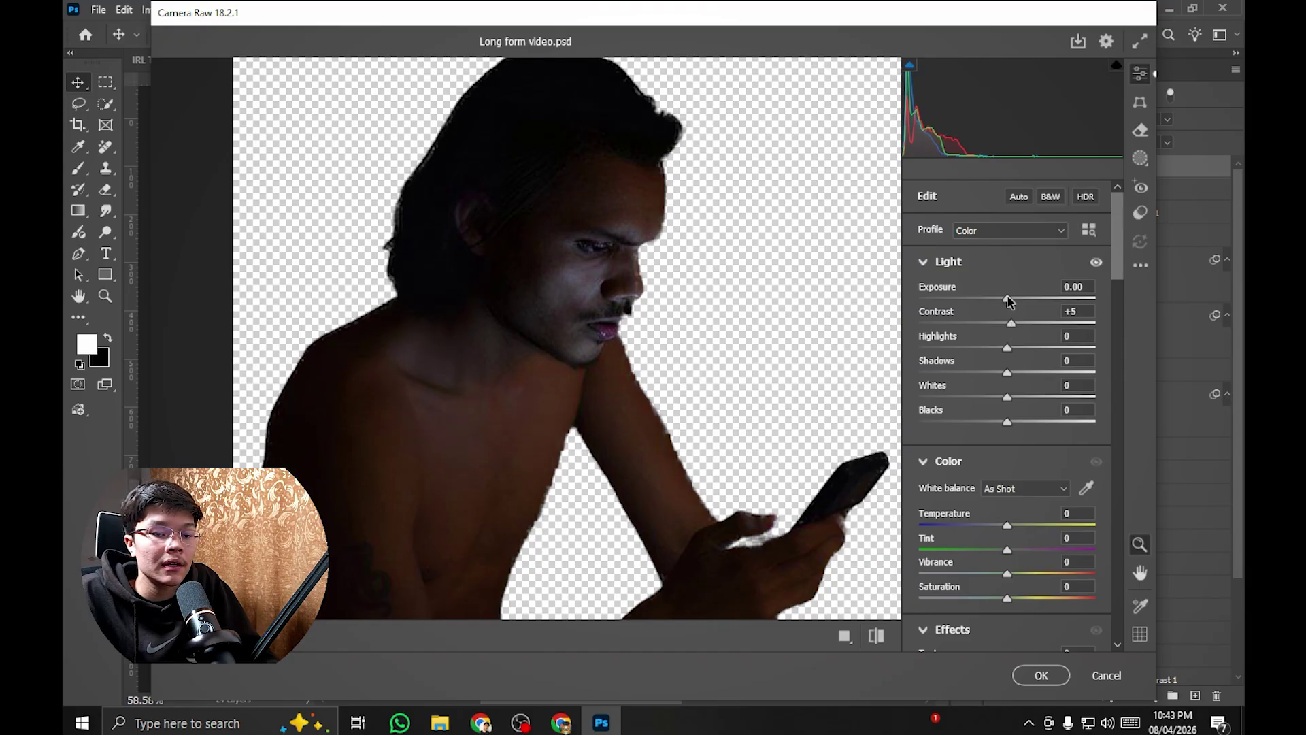
Step: Set the man's Contrast to +5 and Exposure to +0.05 in the Camera Raw Filter
double_click(1012, 298)
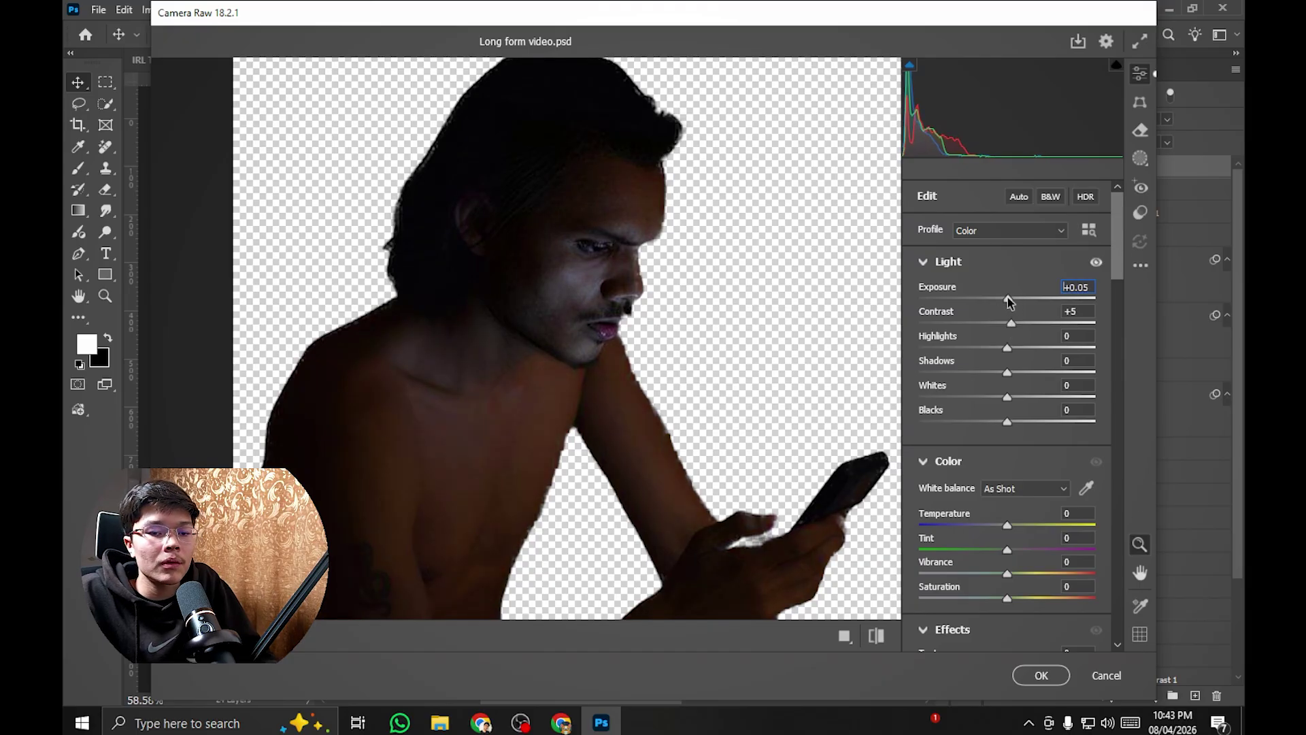
scroll(533, 264, up, 2)
scroll(517, 268, down, 2)
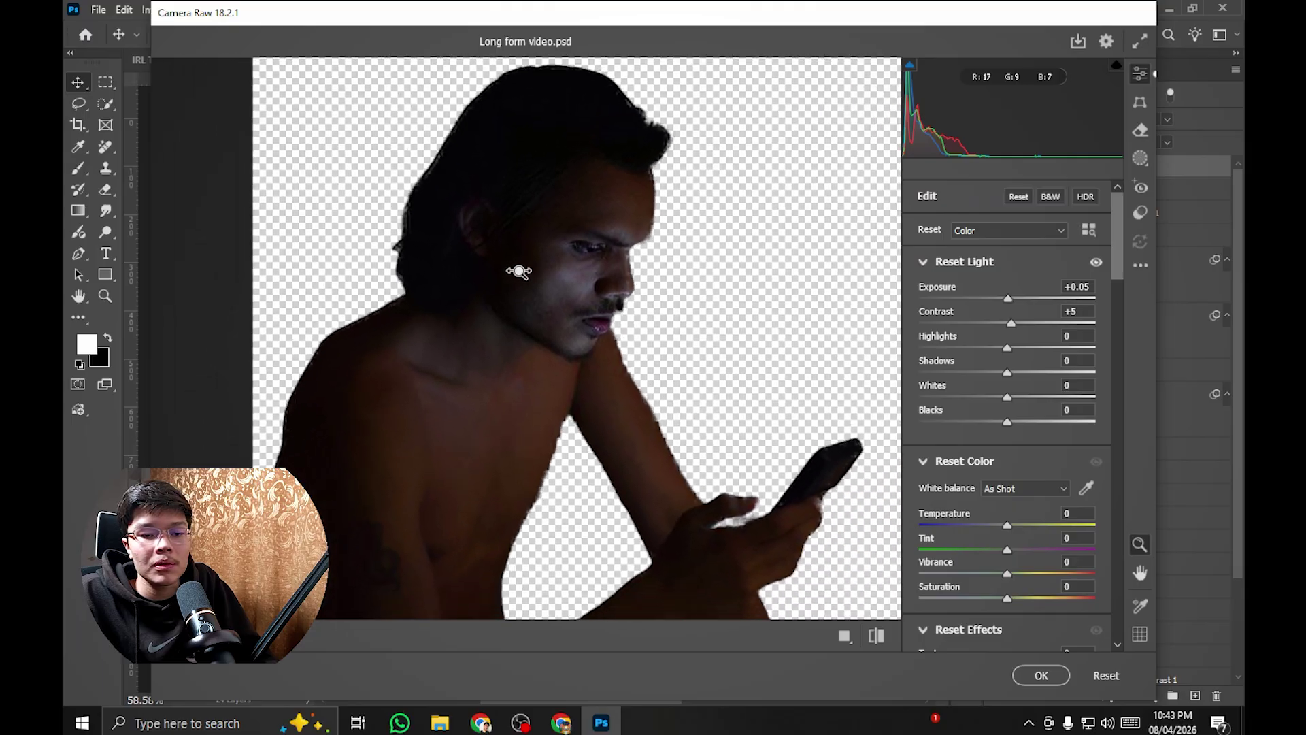
scroll(534, 271, down, 2)
scroll(534, 270, up, 2)
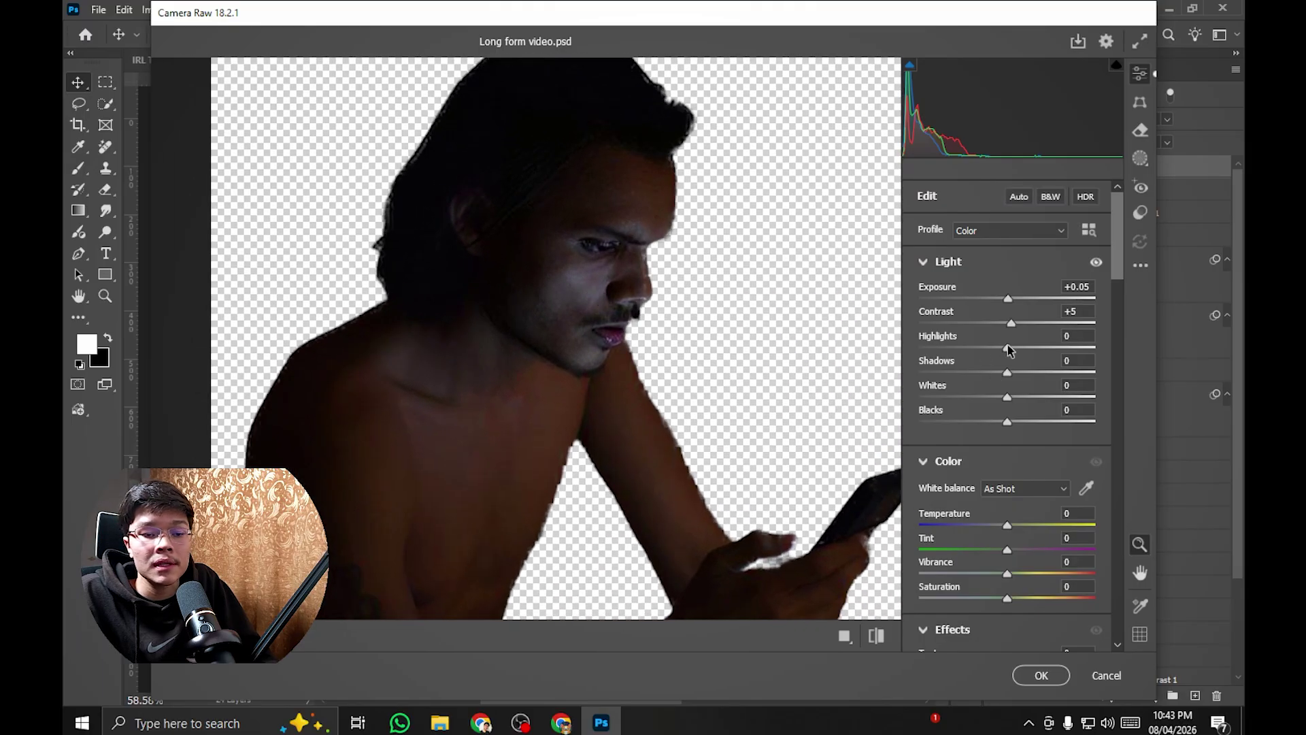
Step: Raise the man's Highlights to +46 in the Camera Raw Filter
drag(1018, 349, 1049, 347)
scroll(519, 356, down, 2)
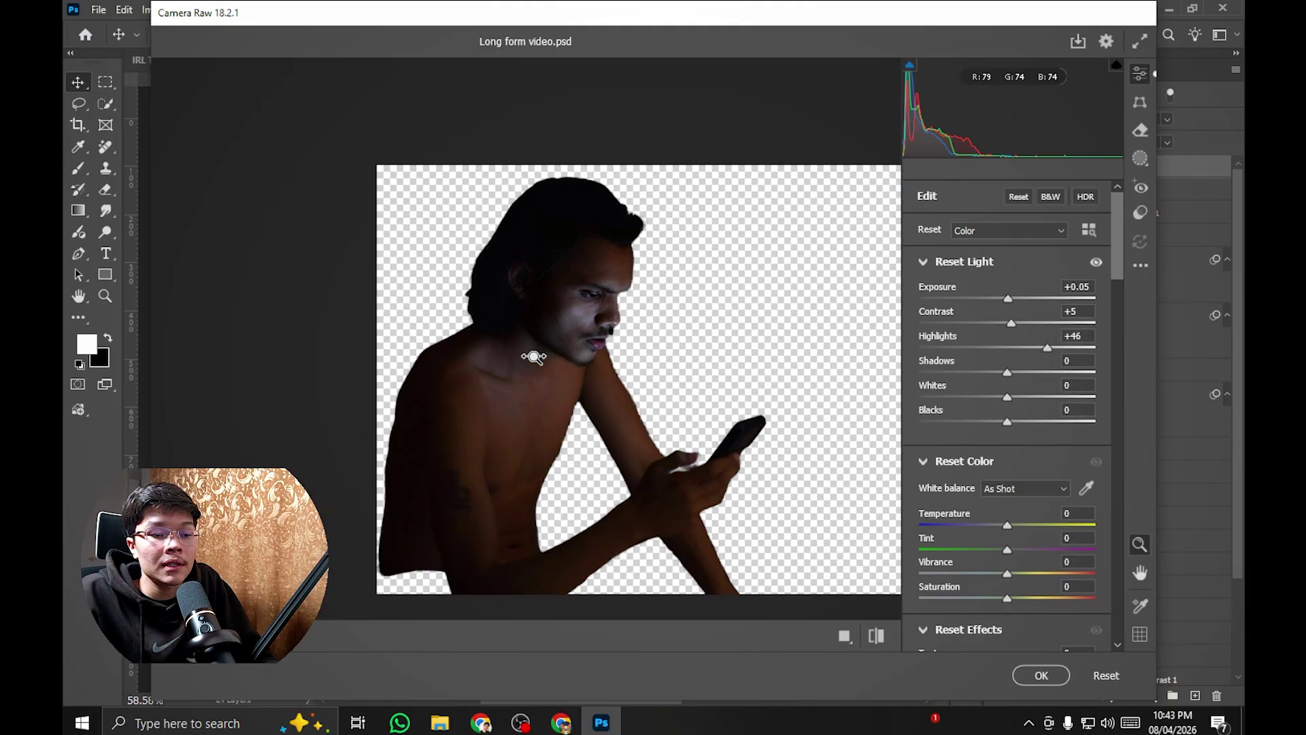
scroll(609, 251, up, 3)
scroll(609, 251, down, 3)
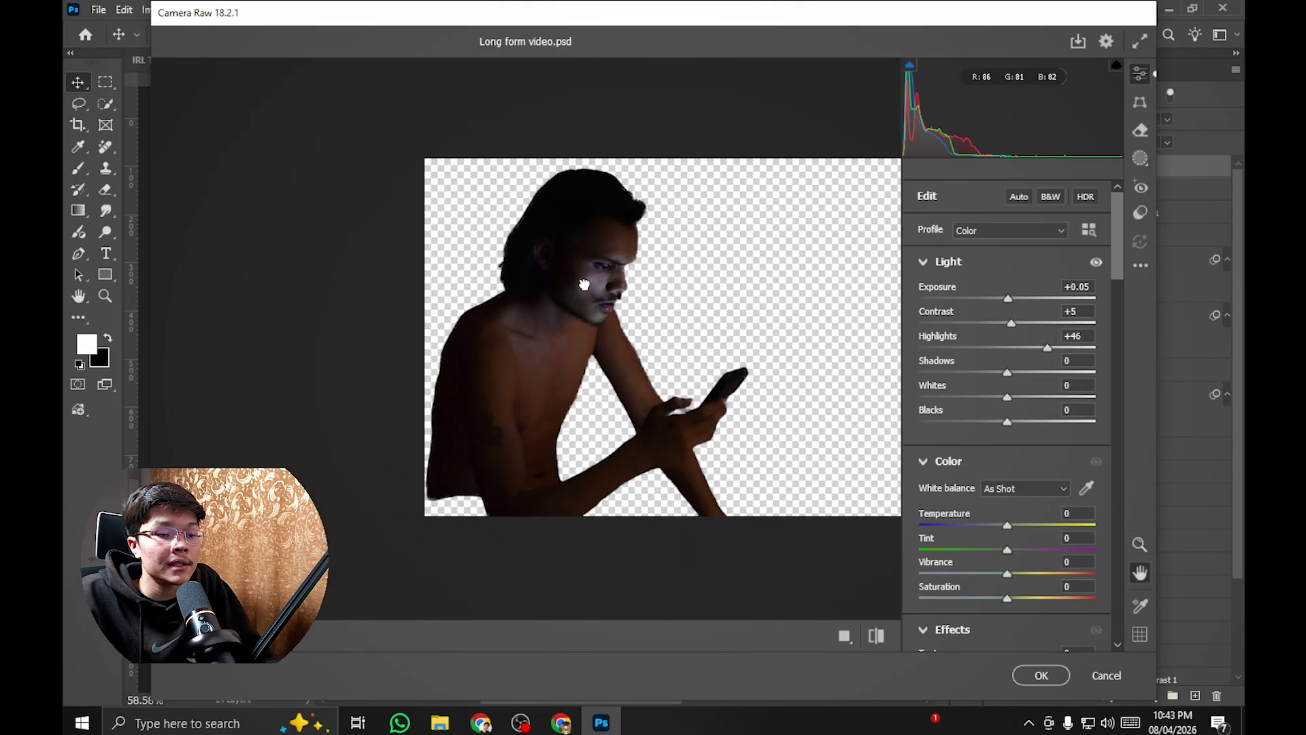
Step: Examine the brightened highlights on the man's face and body at different zoom levels
scroll(640, 282, up, 4)
scroll(639, 282, down, 3)
scroll(634, 294, up, 2)
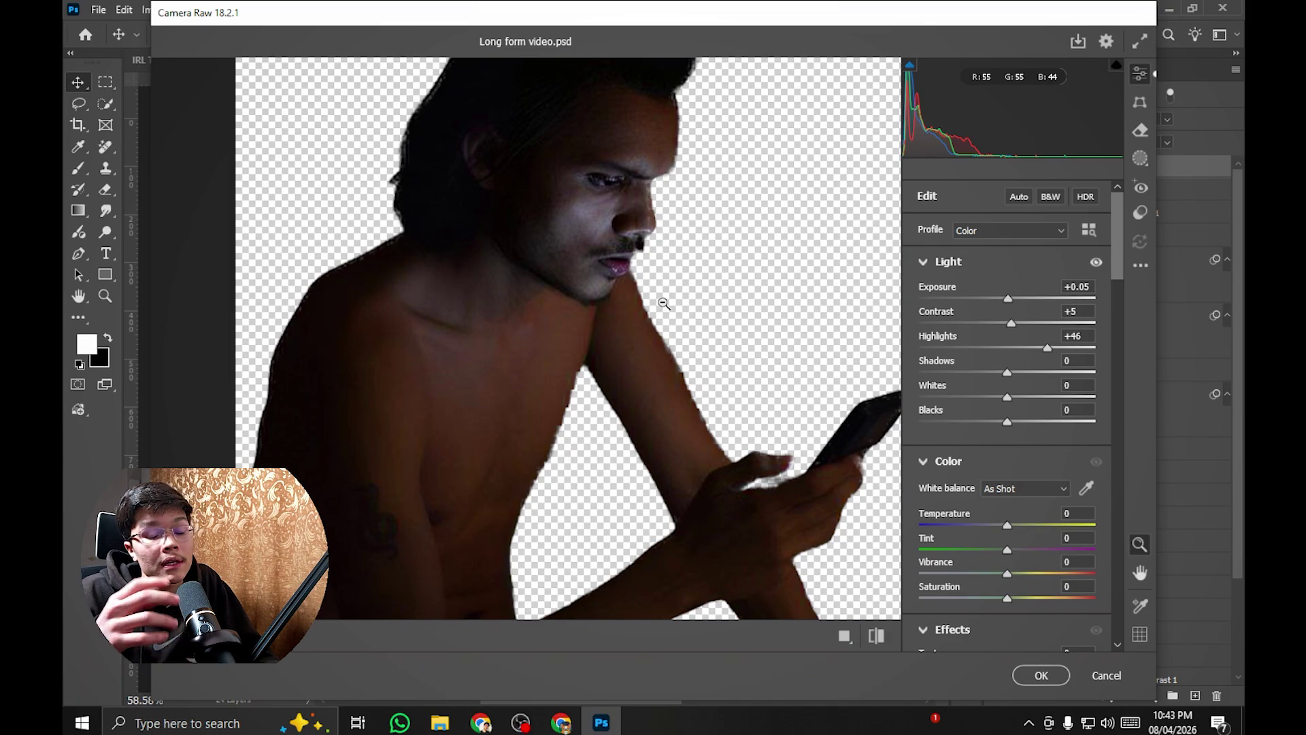
scroll(663, 303, down, 3)
scroll(577, 171, up, 3)
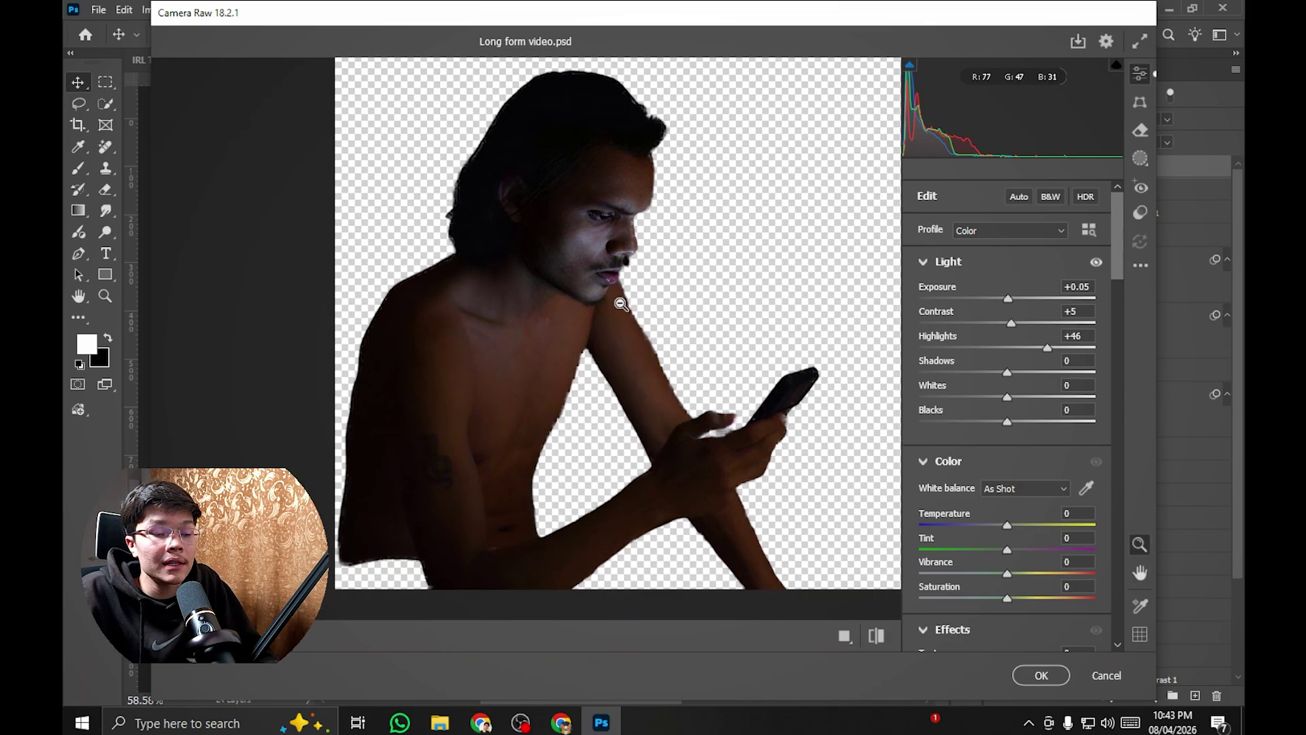
scroll(585, 338, down, 2)
scroll(665, 306, up, 3)
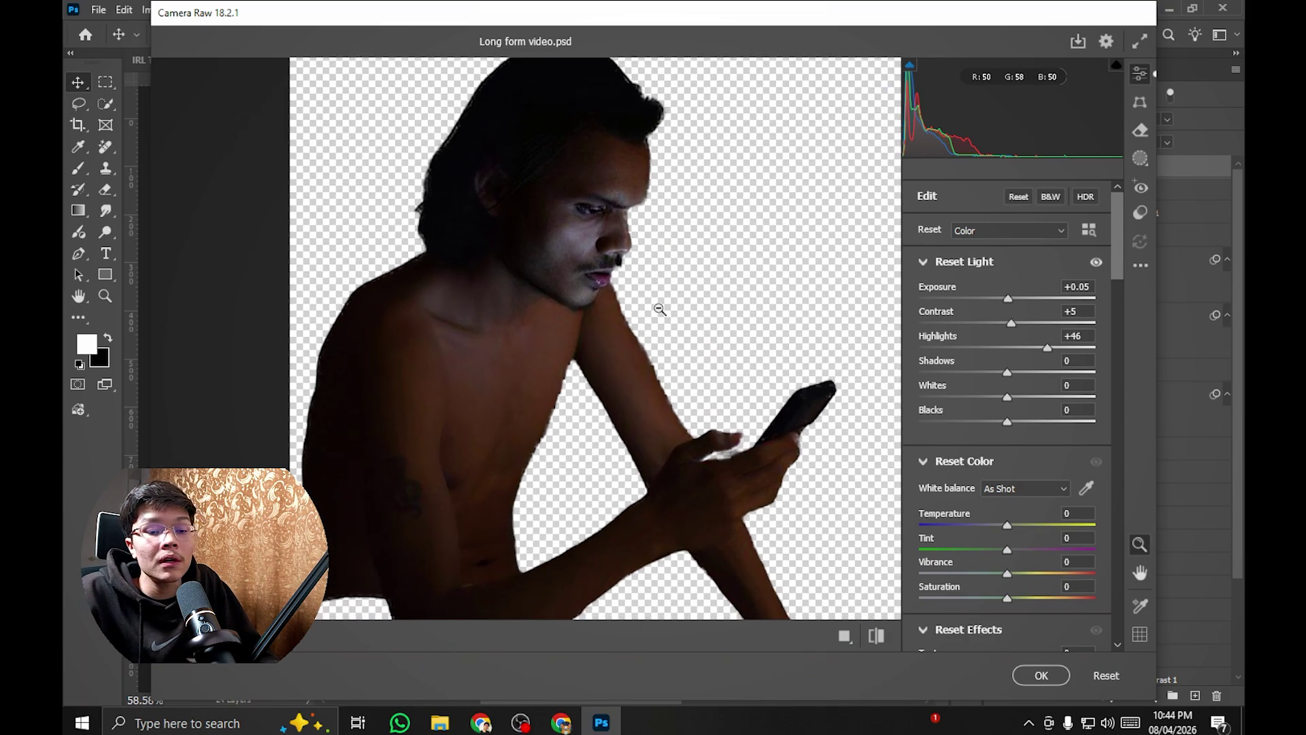
Step: Set the man's Highlights to +65 and Shadows to +18 in the Camera Raw Filter
scroll(997, 333, down, 2)
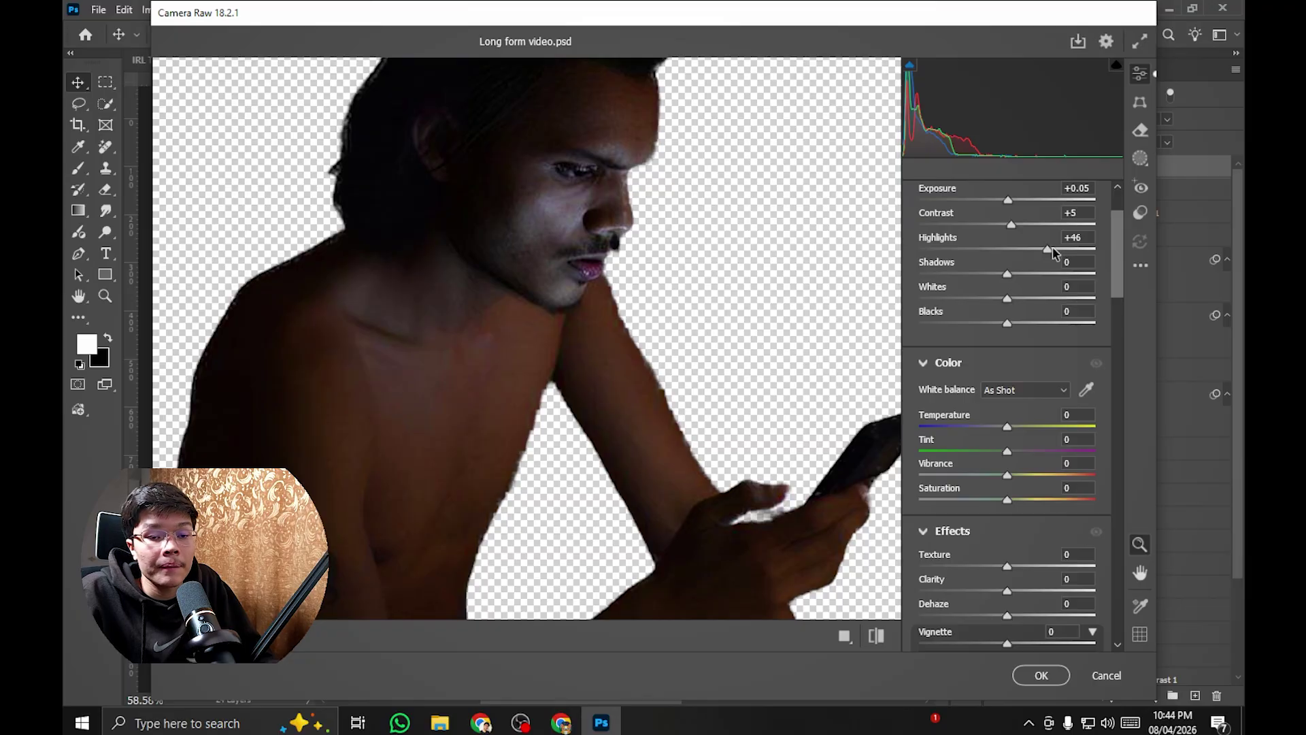
drag(1053, 251, 1021, 275)
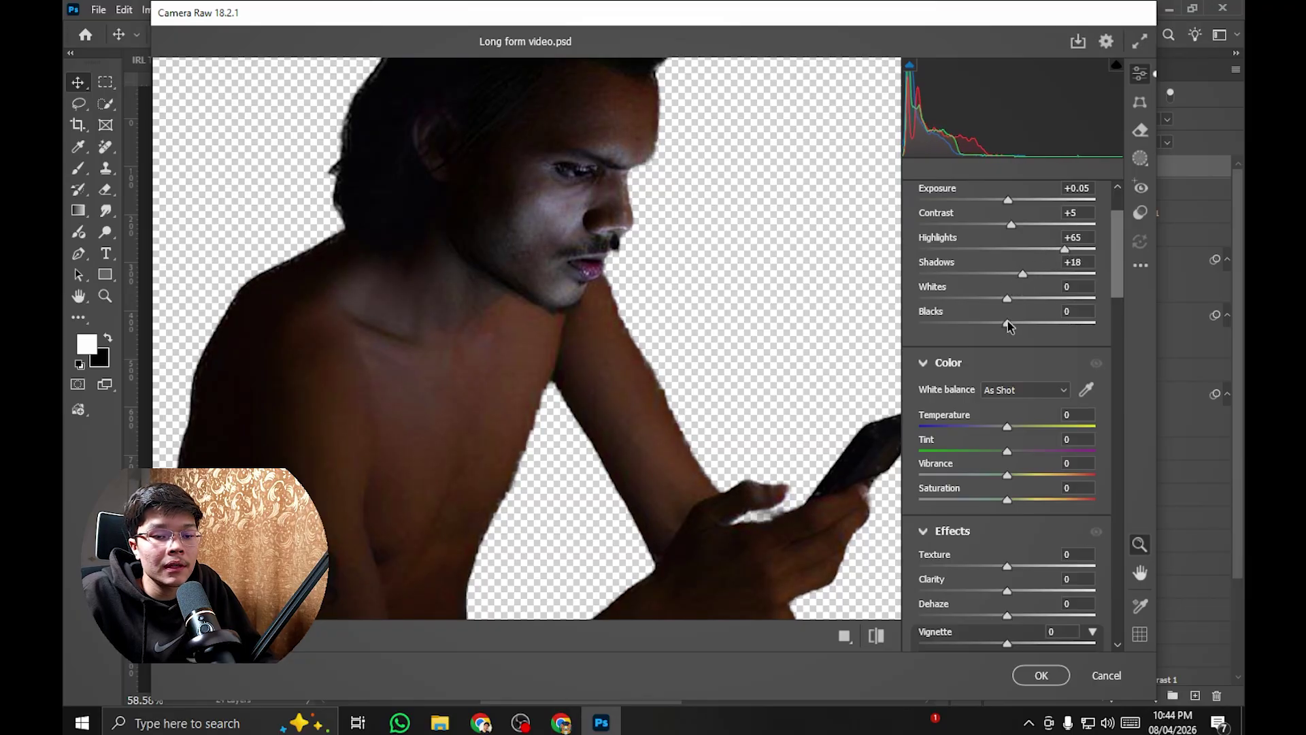
scroll(740, 277, down, 1)
scroll(741, 277, up, 1)
scroll(991, 381, down, 4)
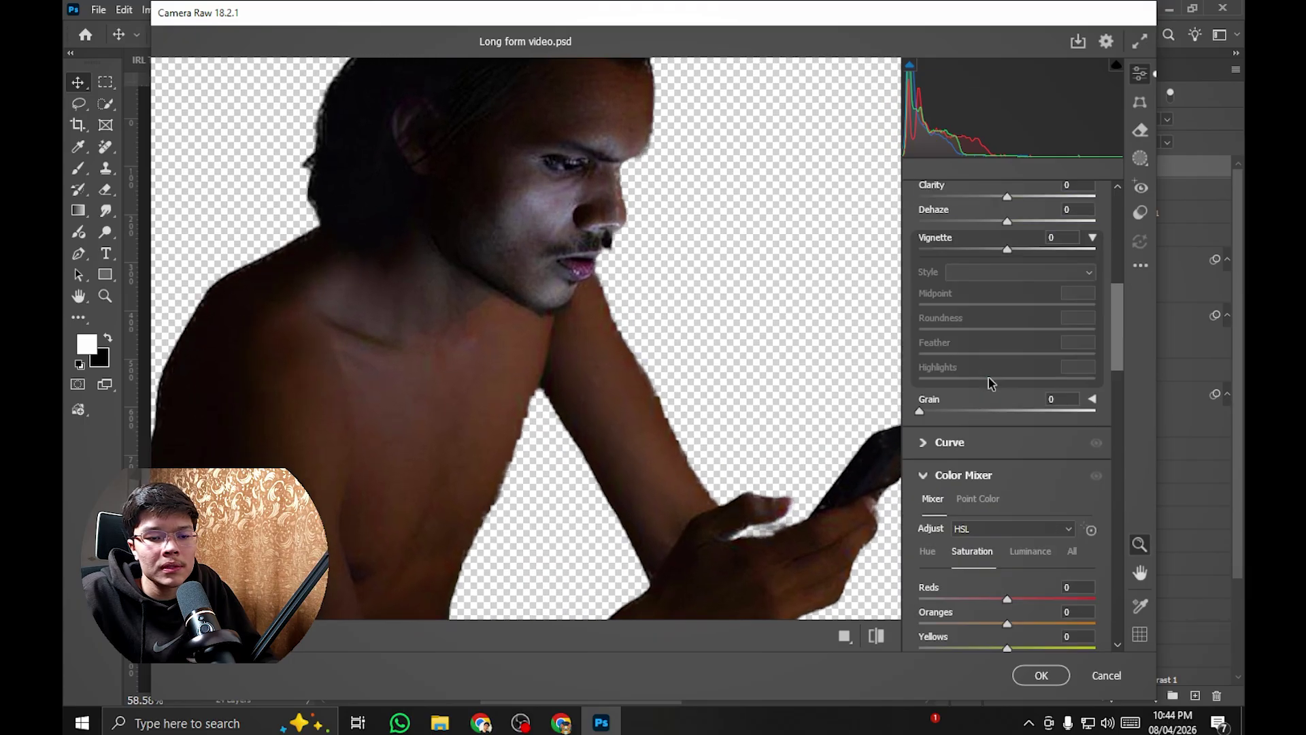
Step: Try raising the man's Shadows to +100 in the Camera Raw Filter
scroll(991, 382, up, 2)
scroll(532, 287, down, 2)
scroll(532, 288, up, 1)
scroll(1013, 361, up, 4)
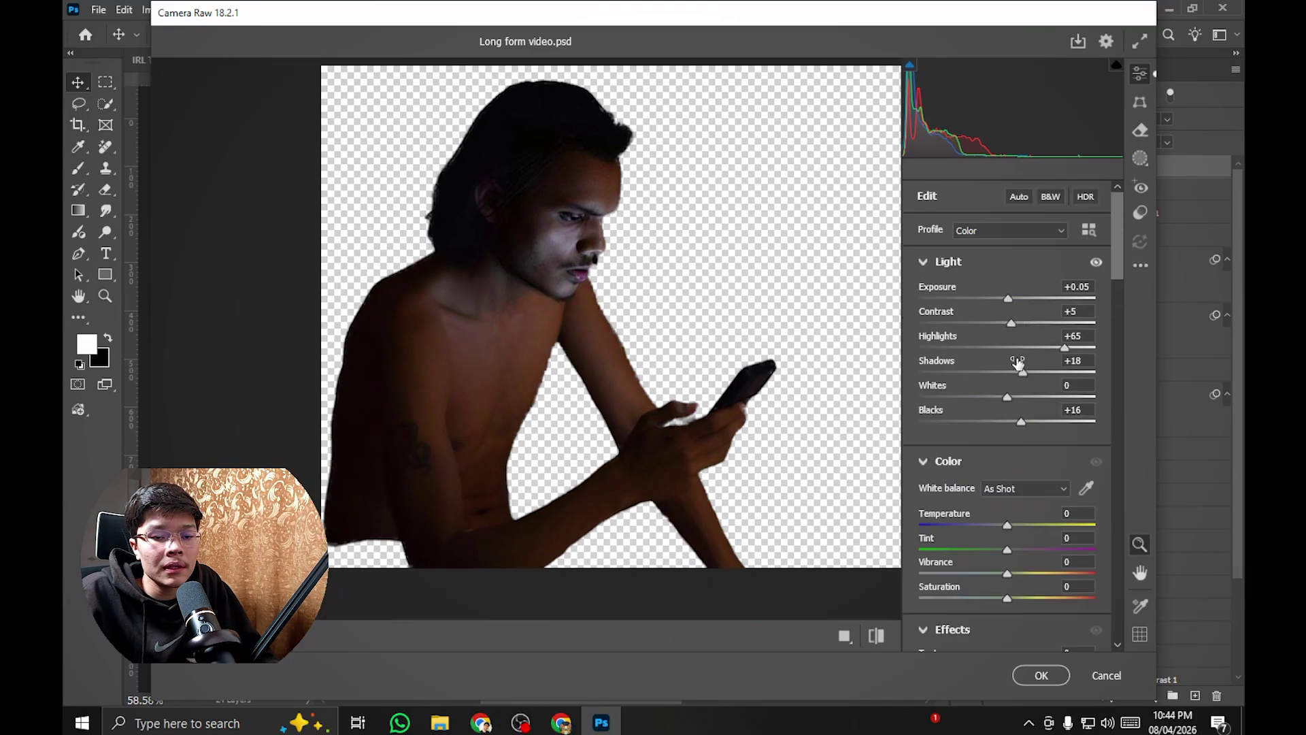
drag(1024, 373, 1096, 373)
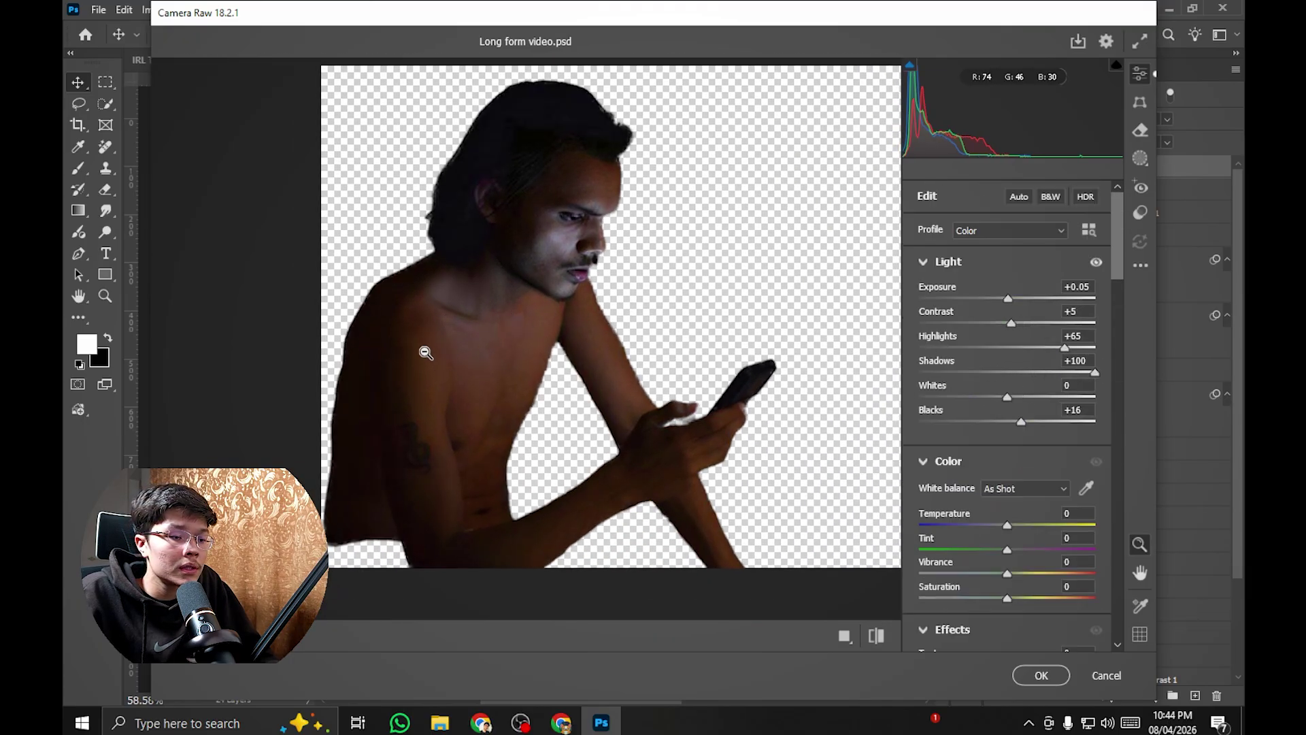
scroll(426, 353, up, 5)
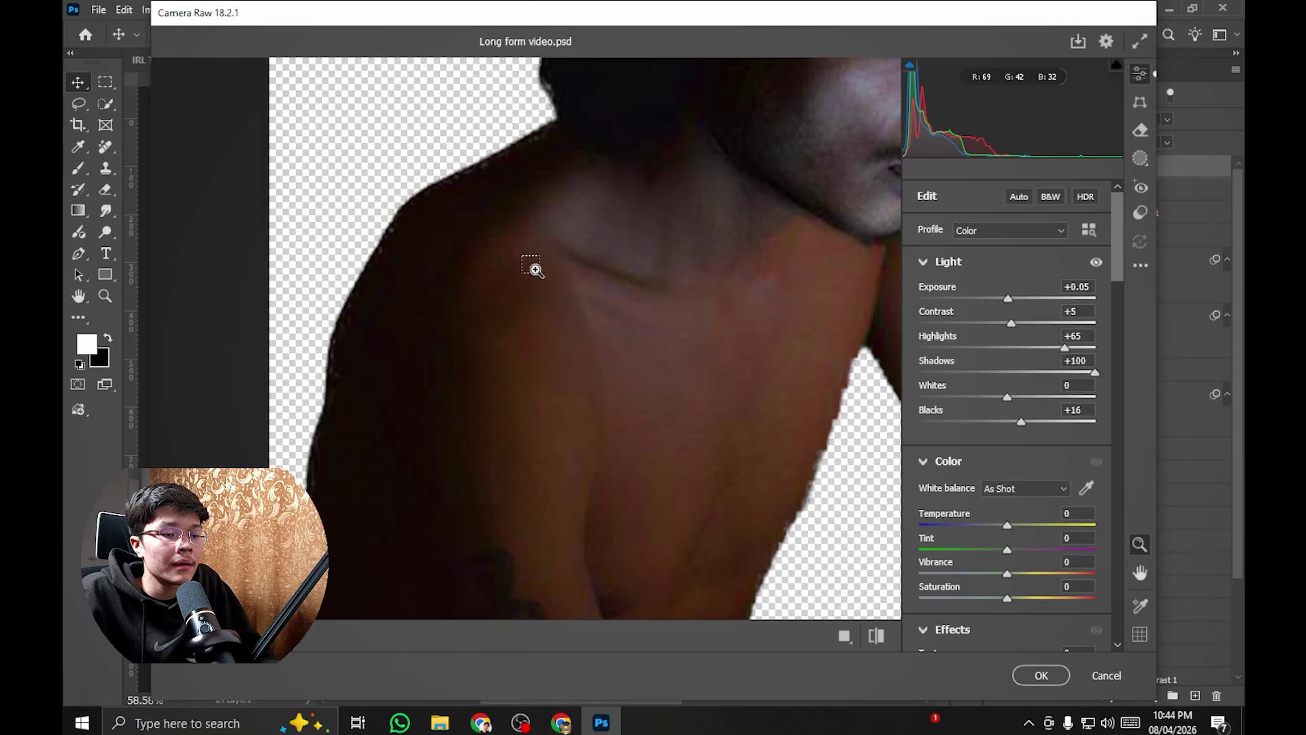
scroll(532, 267, down, 6)
key(ctrl+z)
key(h)
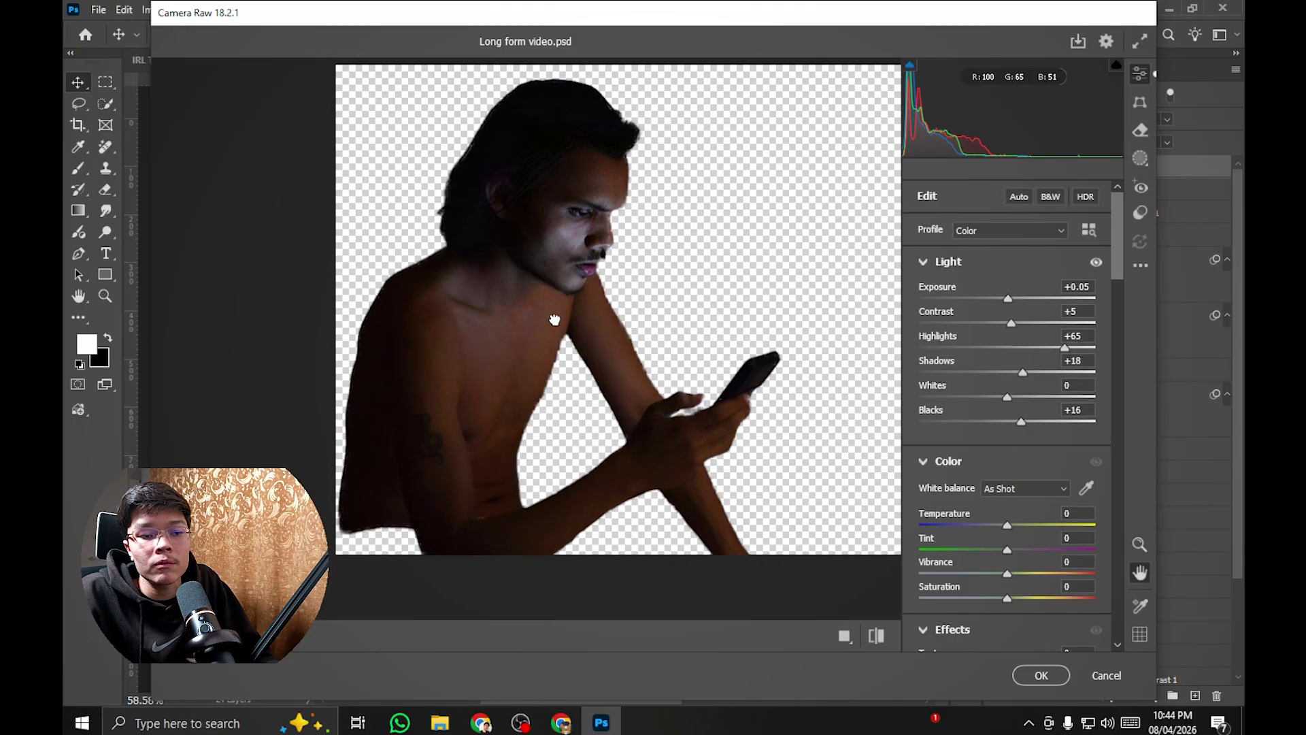
Step: Set the man's Texture to +9 and Clarity to +9 in the Camera Raw Filter
scroll(554, 320, up, 2)
scroll(1012, 385, down, 4)
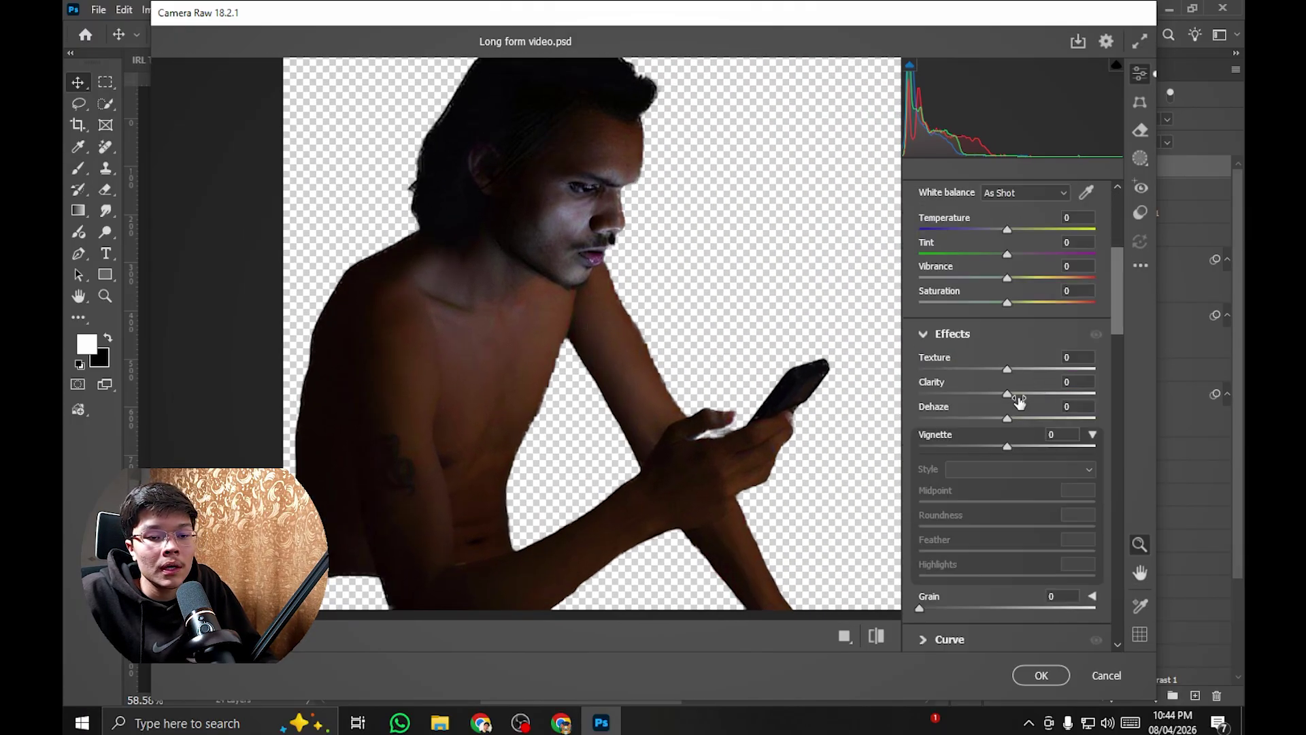
drag(1007, 369, 1018, 371)
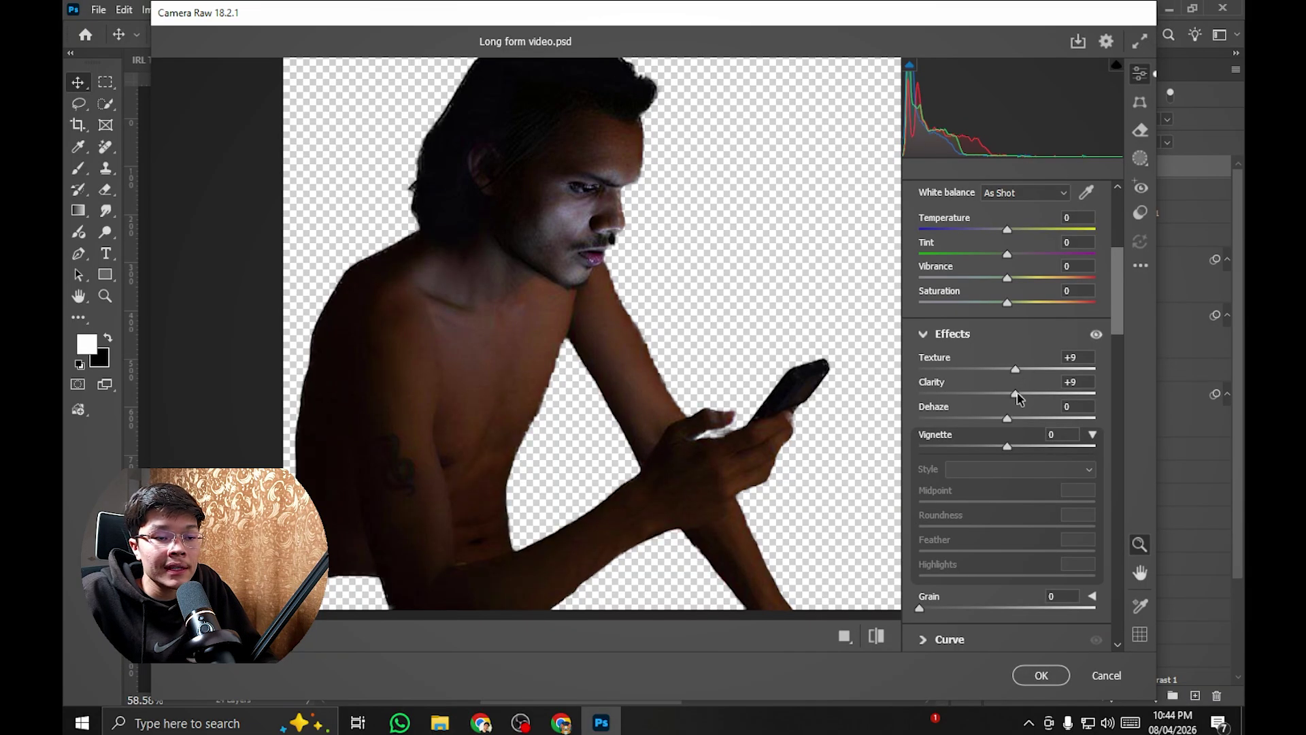
Step: Raise the Saturation of the Oranges to +7 and slightly raise the Reds in the Color Mixer
scroll(1010, 388, down, 5)
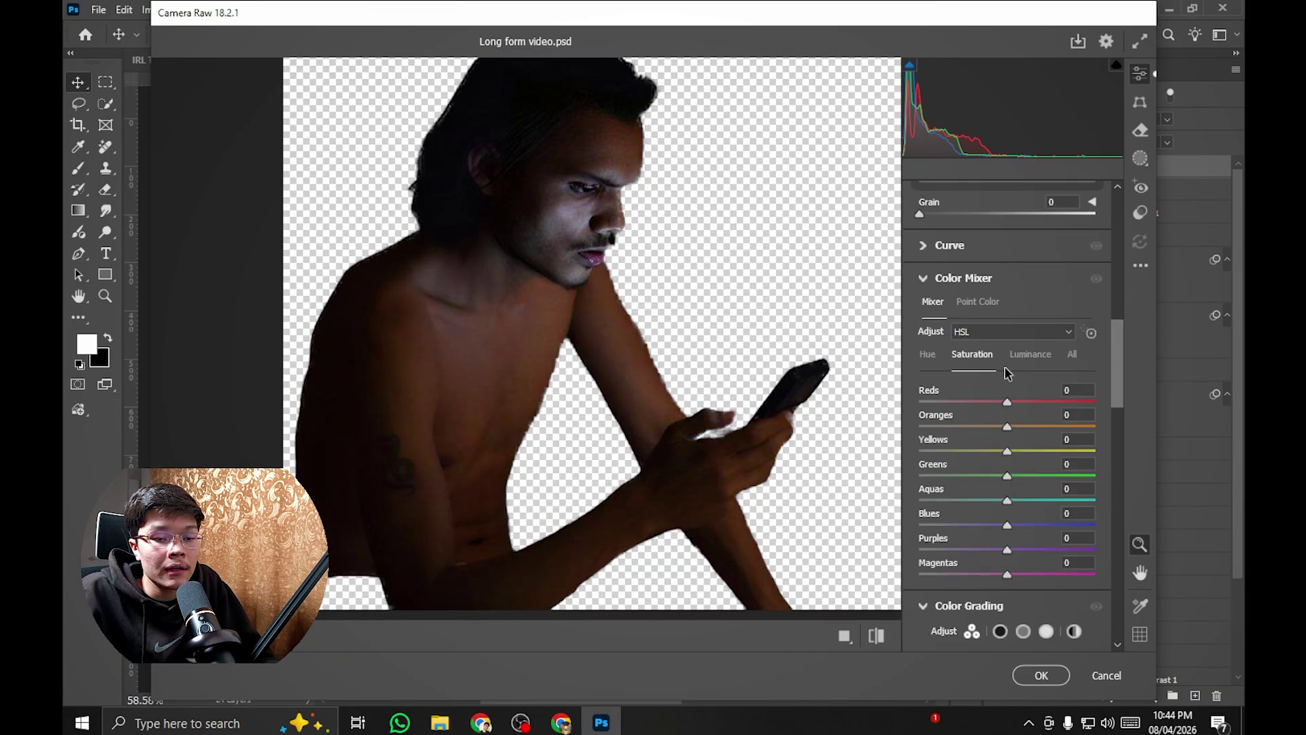
scroll(1009, 333, down, 3)
drag(1006, 231, 1012, 232)
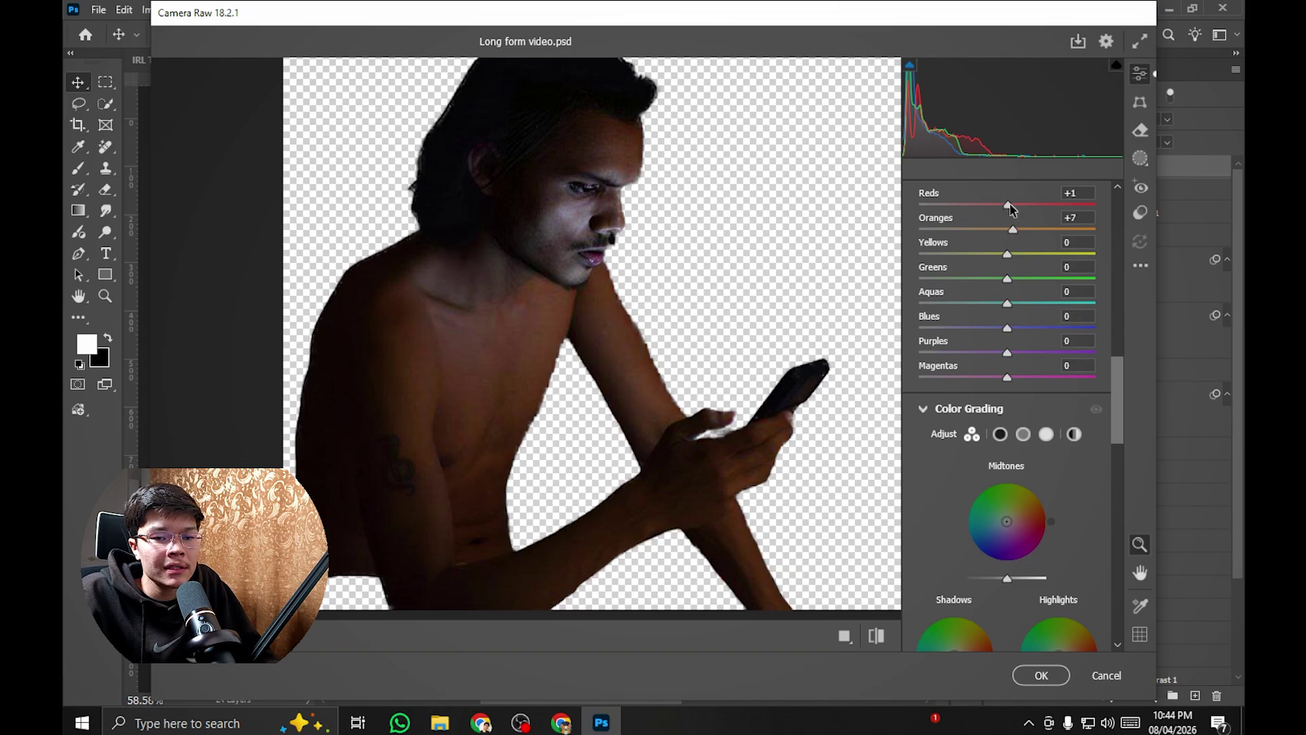
Step: Set Sharpening to 74 and both Noise Reduction and Color Noise Reduction to 20, and apply the Camera Raw Filter to the man
scroll(978, 255, down, 2)
scroll(978, 262, down, 6)
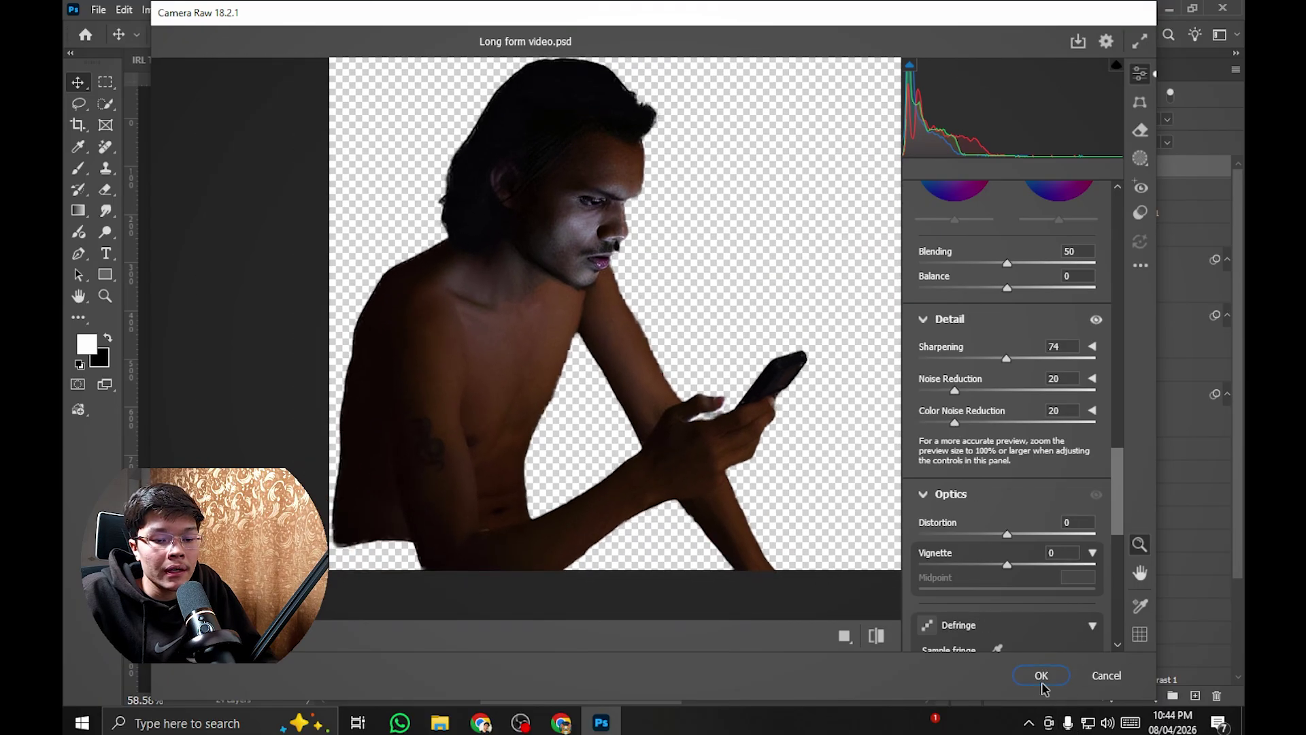
click(1041, 675)
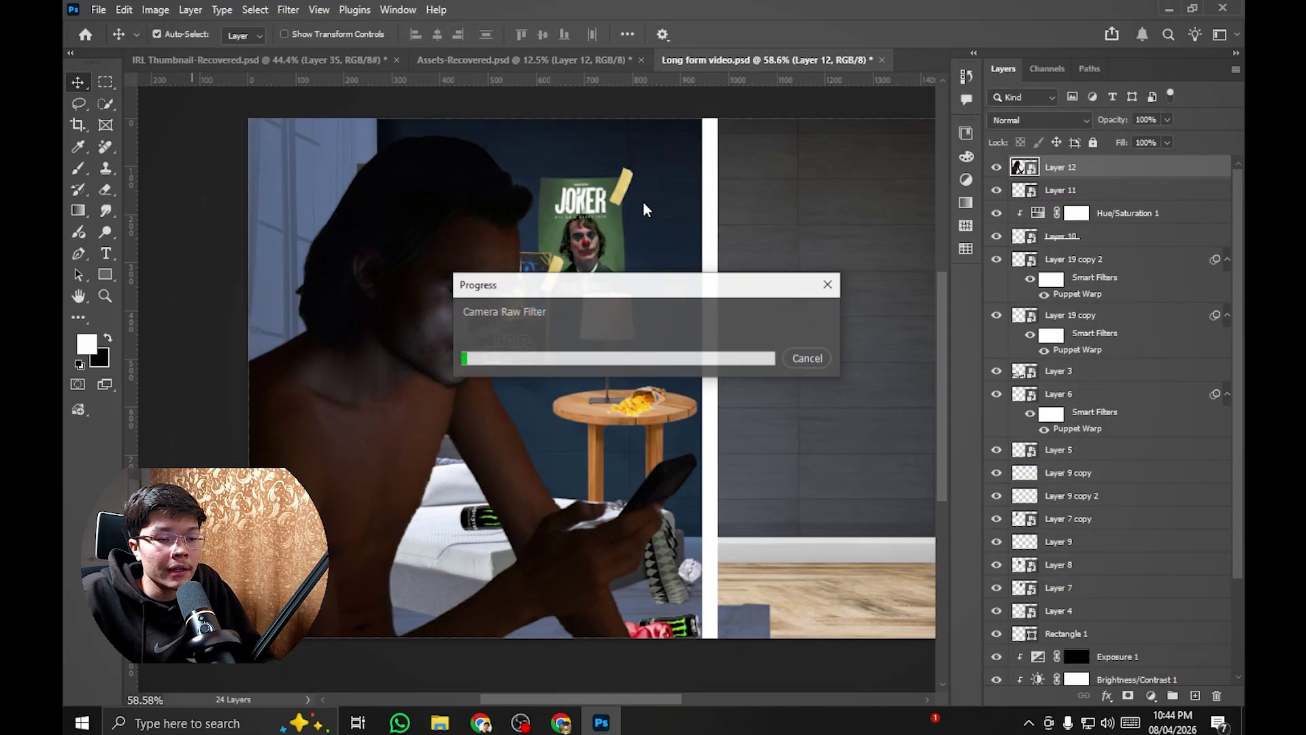
Step: Compare the graded man with the finished thumbnail in IRL Thumbnail-Recovered.psd, looking closely at his arms and the pillow he holds
scroll(643, 202, down, 3)
scroll(641, 186, up, 2)
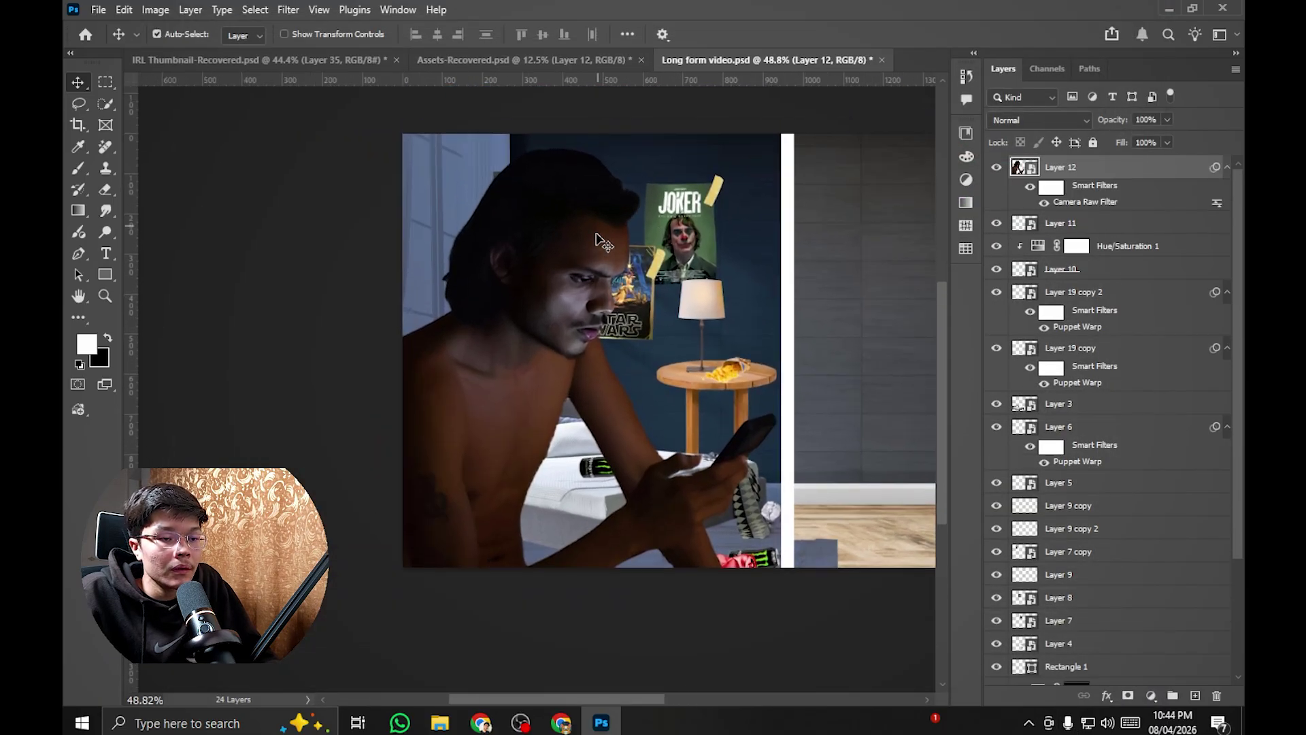
drag(612, 251, 604, 263)
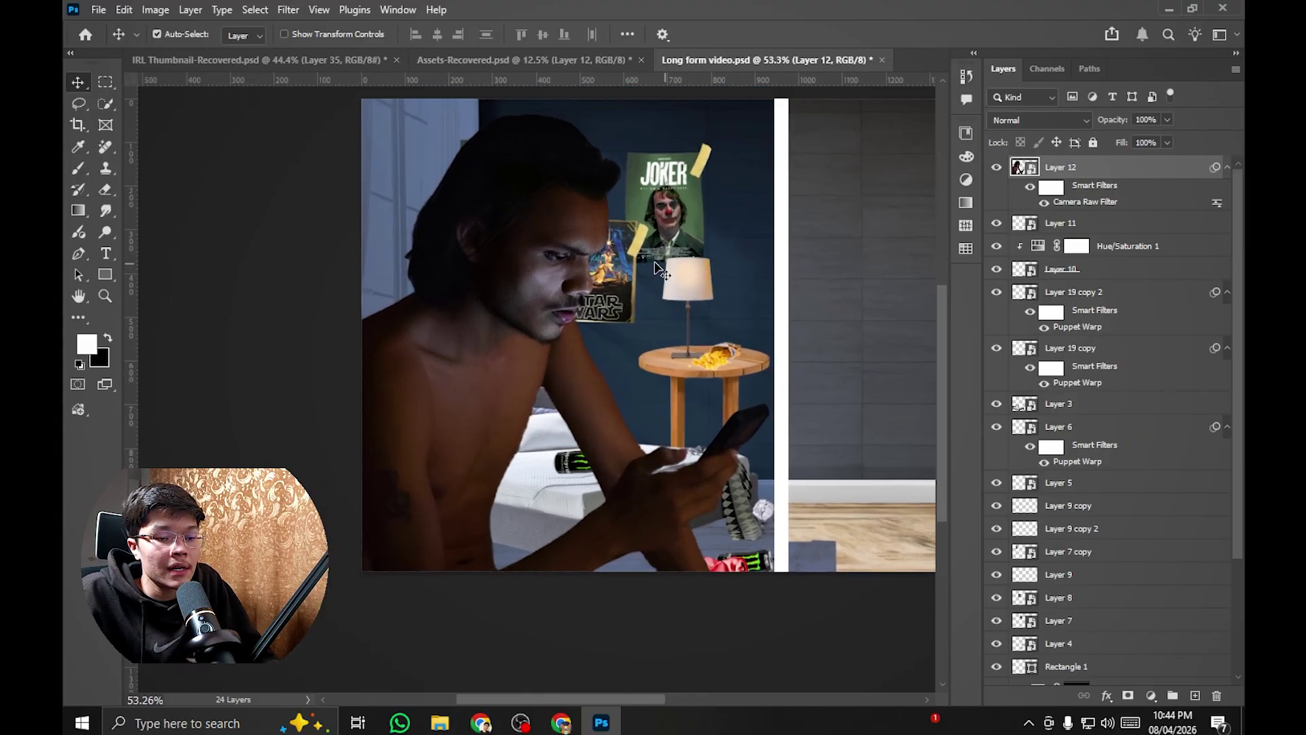
scroll(560, 252, down, 1)
scroll(552, 256, up, 2)
scroll(562, 252, down, 2)
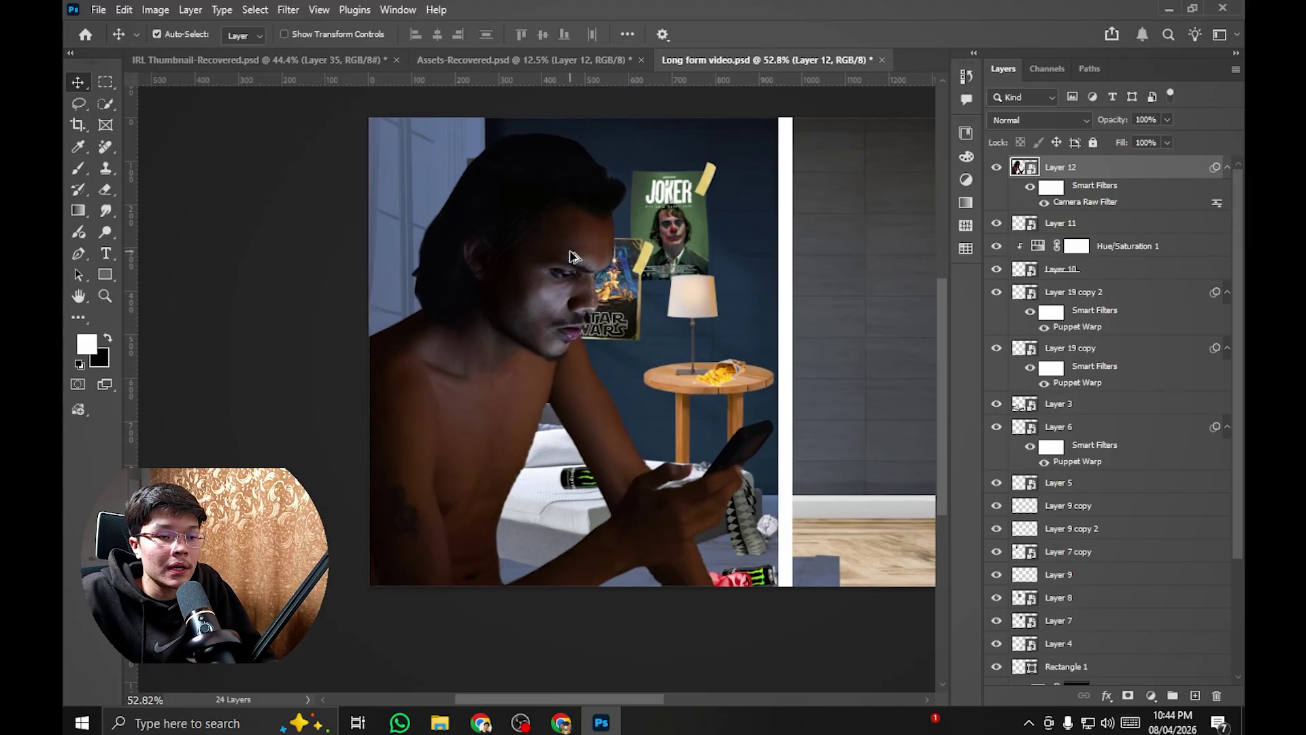
click(521, 61)
click(315, 60)
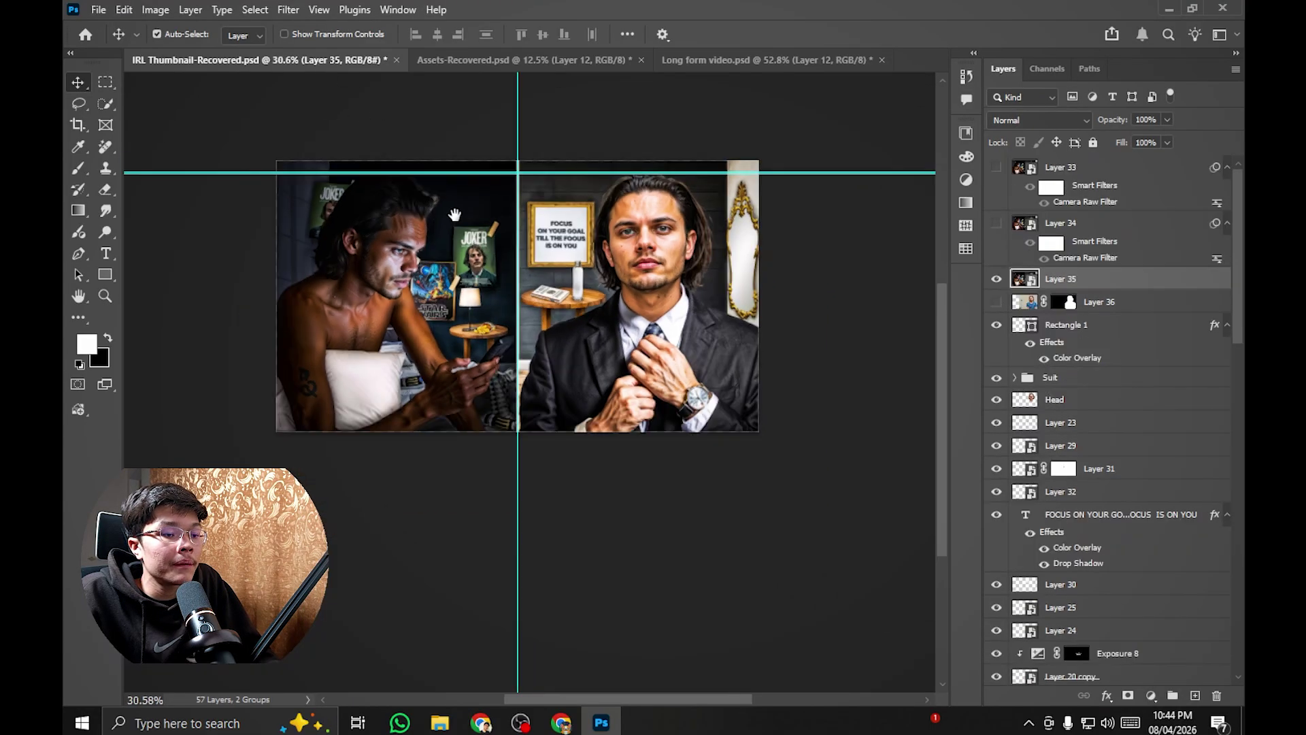
scroll(525, 302, up, 3)
scroll(526, 303, down, 1)
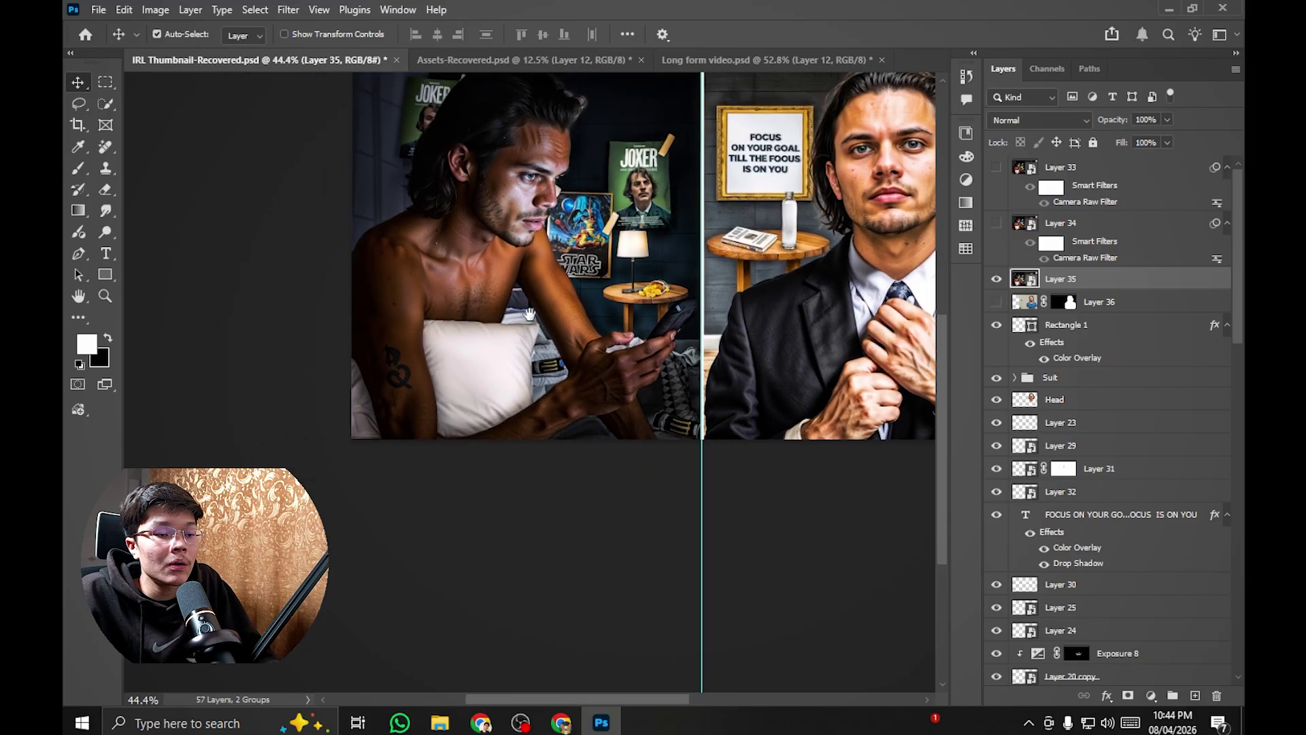
scroll(612, 279, up, 3)
scroll(612, 275, up, 2)
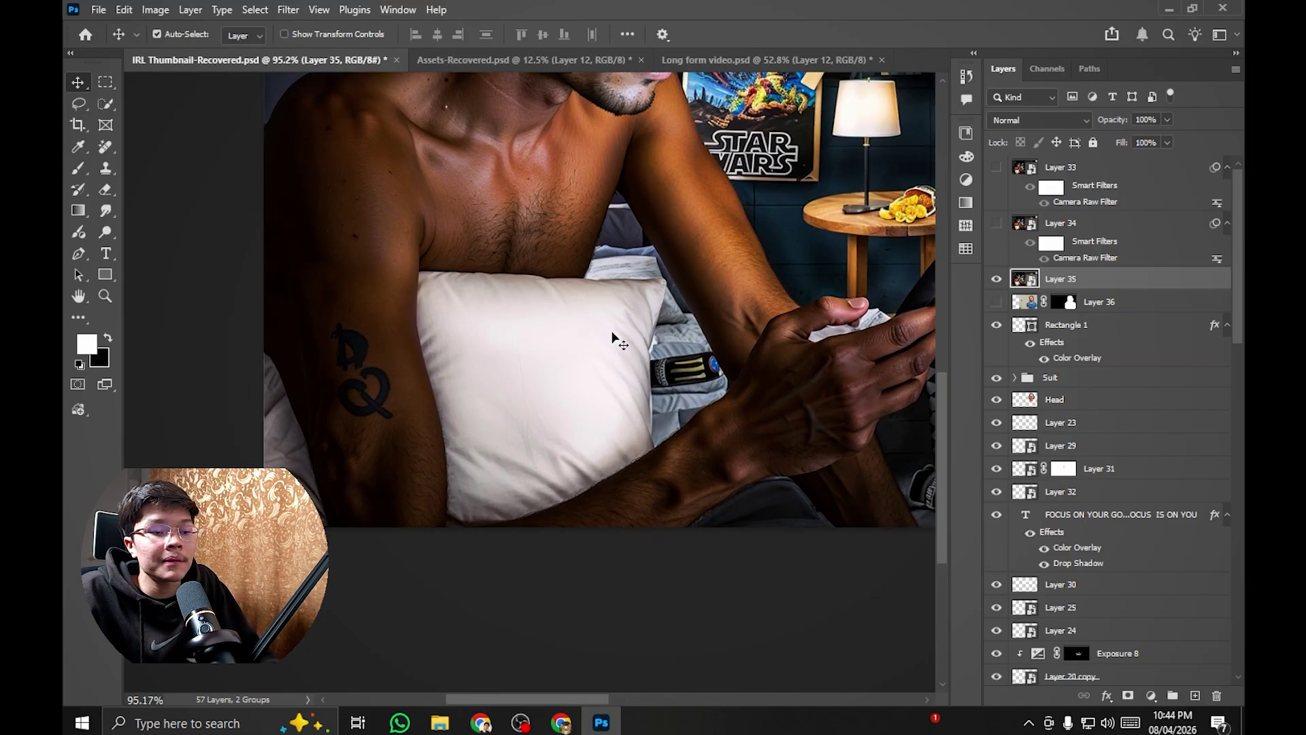
scroll(553, 295, up, 1)
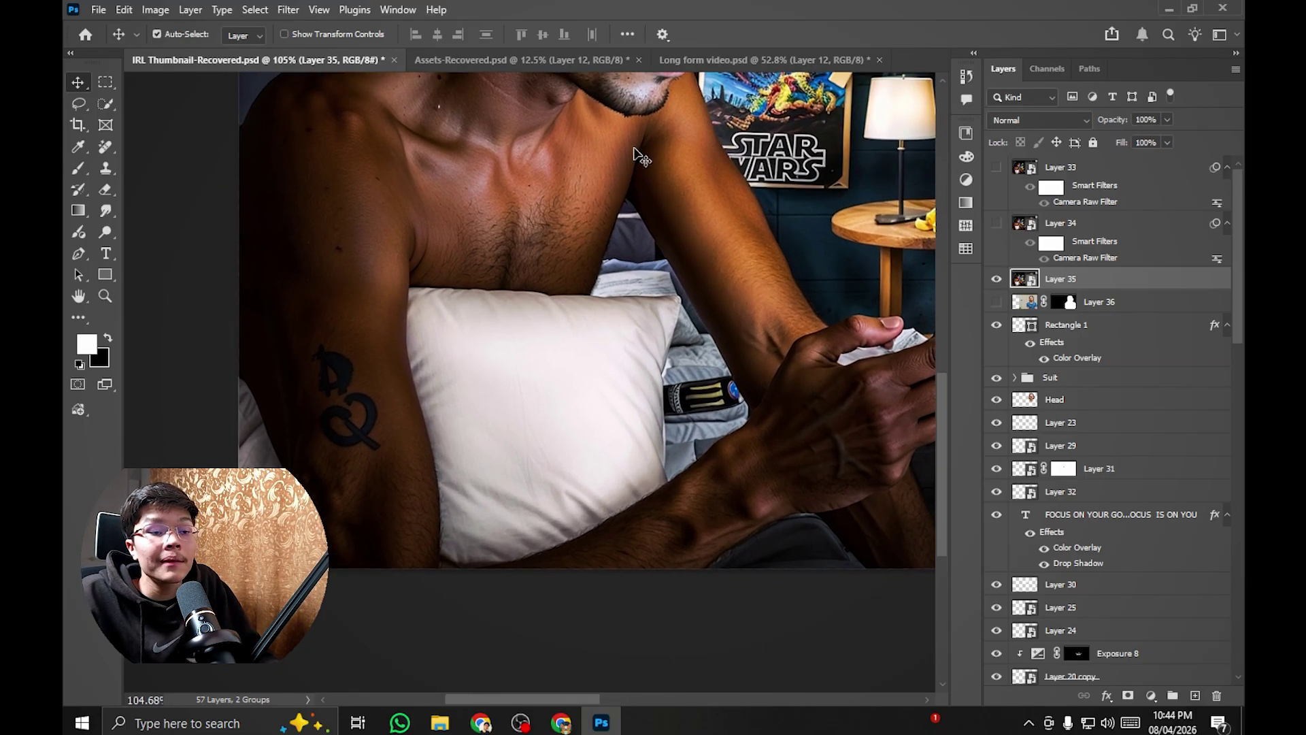
Step: Bring the pillow from Assets-Recovered.psd into Long form video.psd and scale it down over the man's lower torso
click(544, 60)
drag(381, 408, 521, 256)
key(ctrl+t)
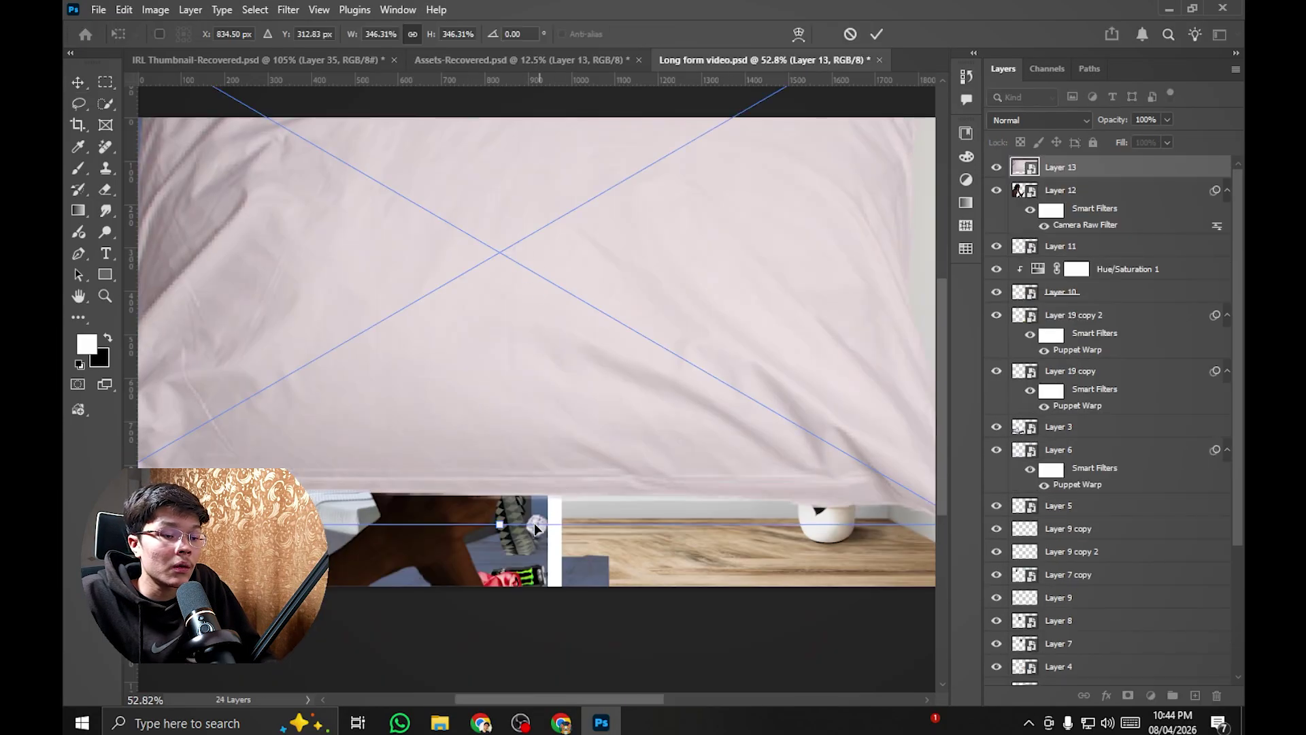
drag(533, 522, 448, 428)
key(Return)
Step: Try stacking the pillow layer beneath the man's layer, and return it above him
drag(1138, 174, 1134, 233)
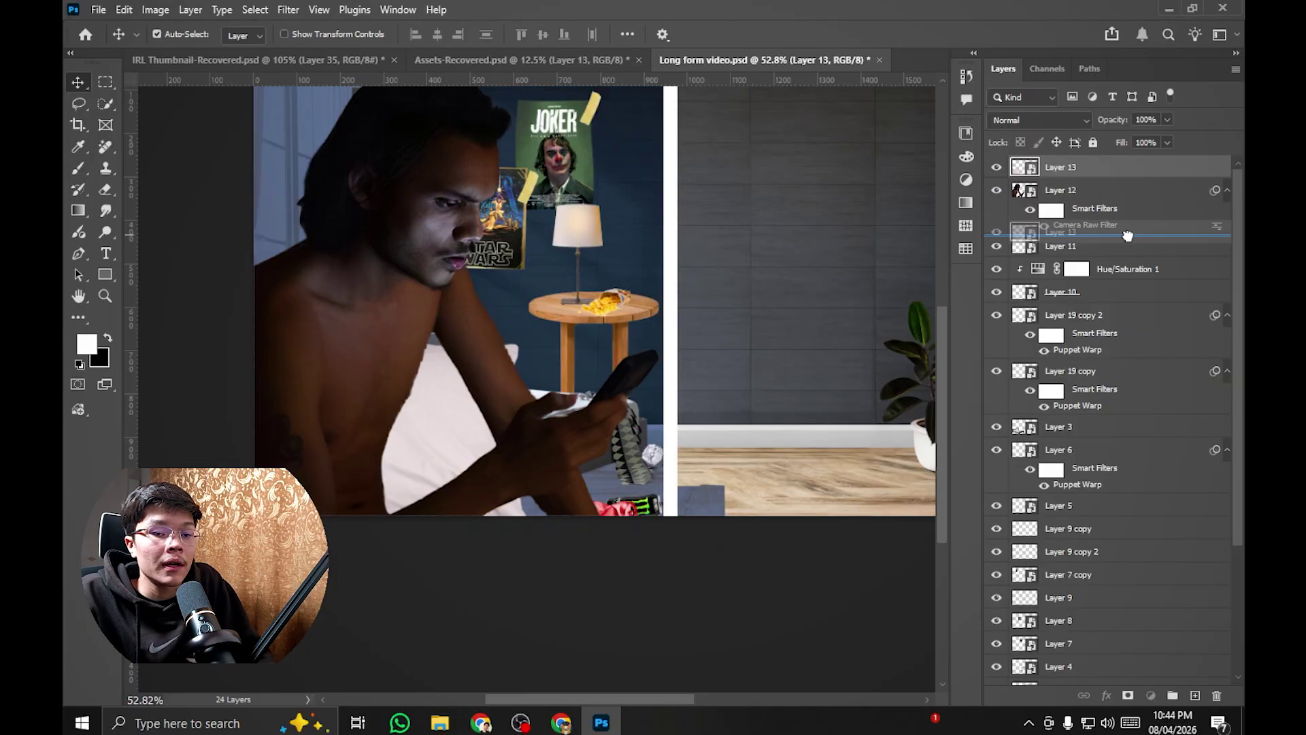
scroll(549, 334, down, 2)
scroll(549, 335, up, 2)
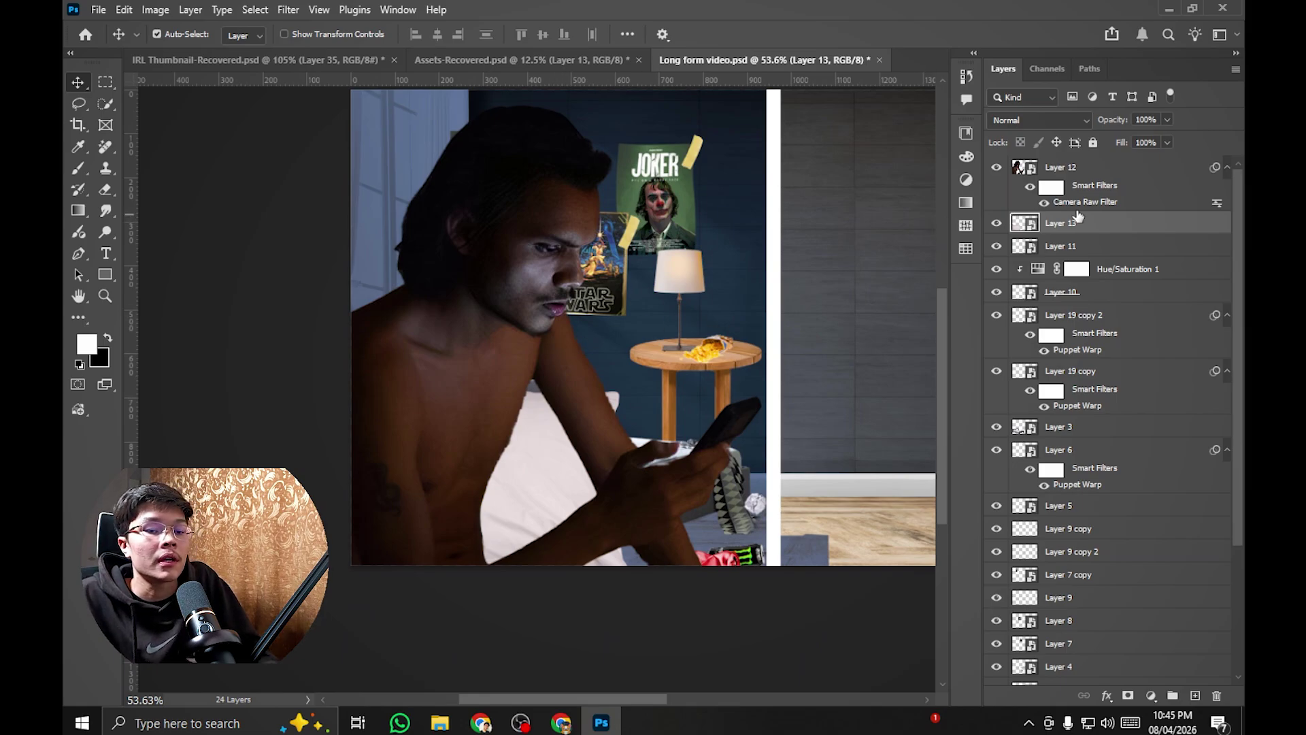
drag(1095, 217, 1098, 165)
Step: Hide the pillow layer and duplicate the man's layer
click(1088, 194)
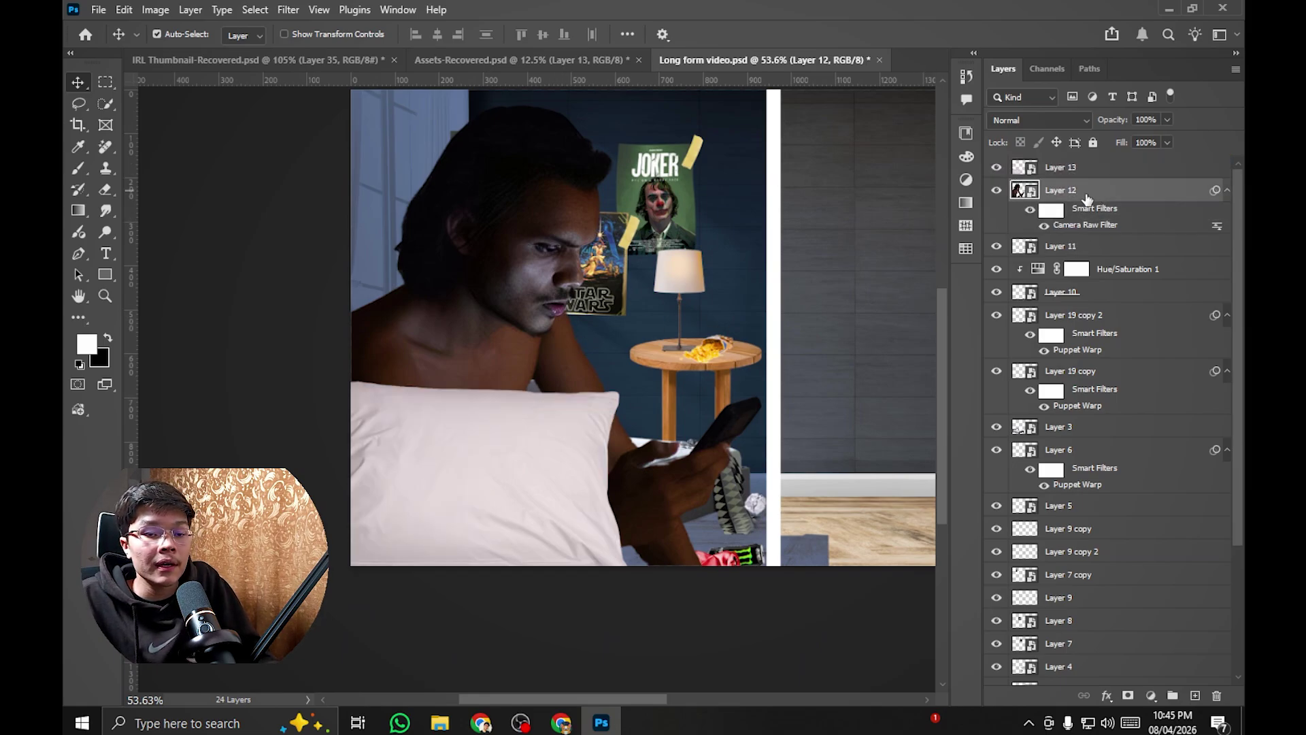
click(997, 167)
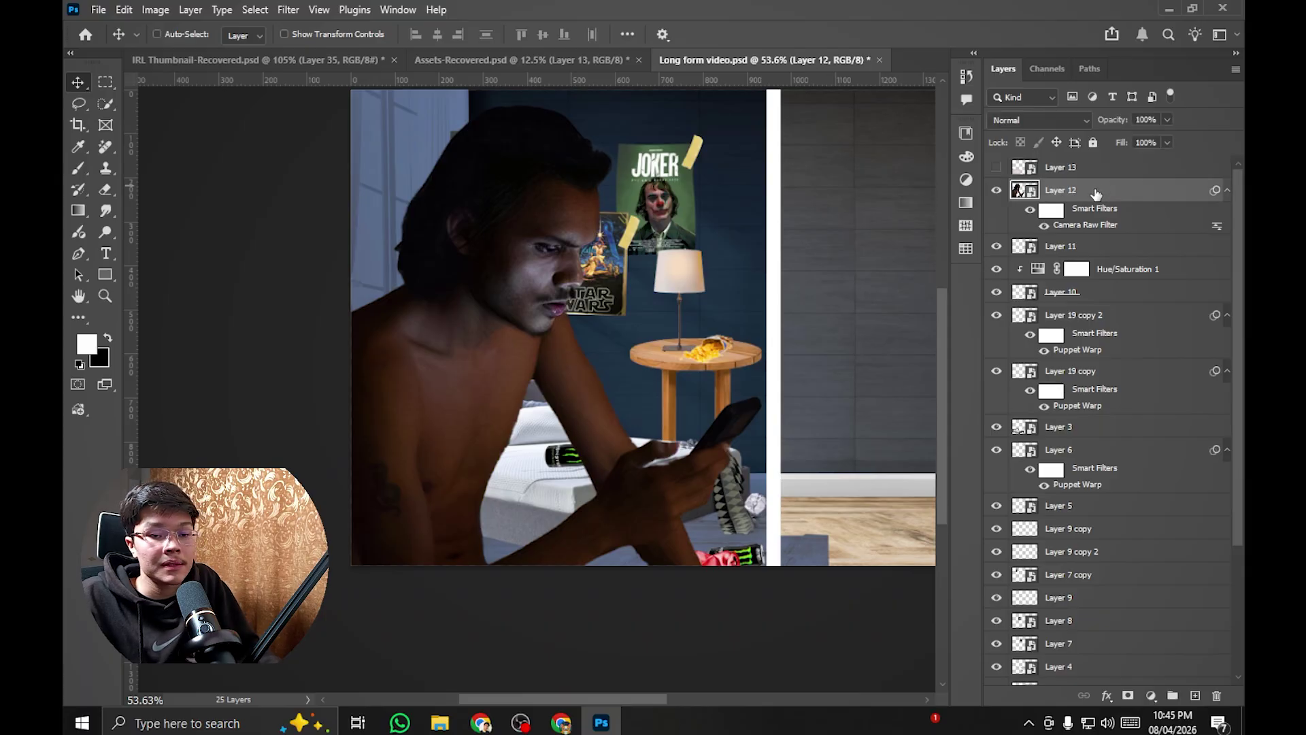
key(ctrl+j)
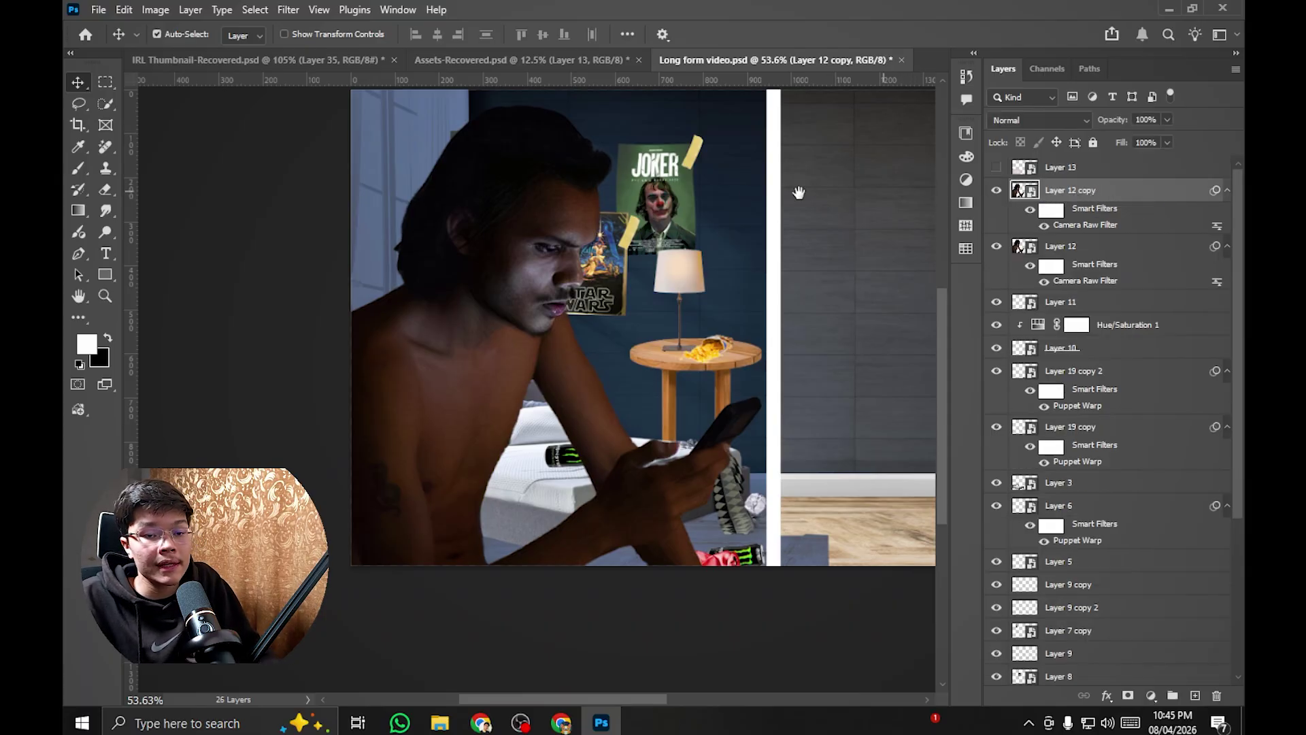
Step: Examine the man's shoulder, arms and hands to judge which parts belong in front of the pillow
scroll(540, 211, down, 2)
scroll(539, 210, up, 3)
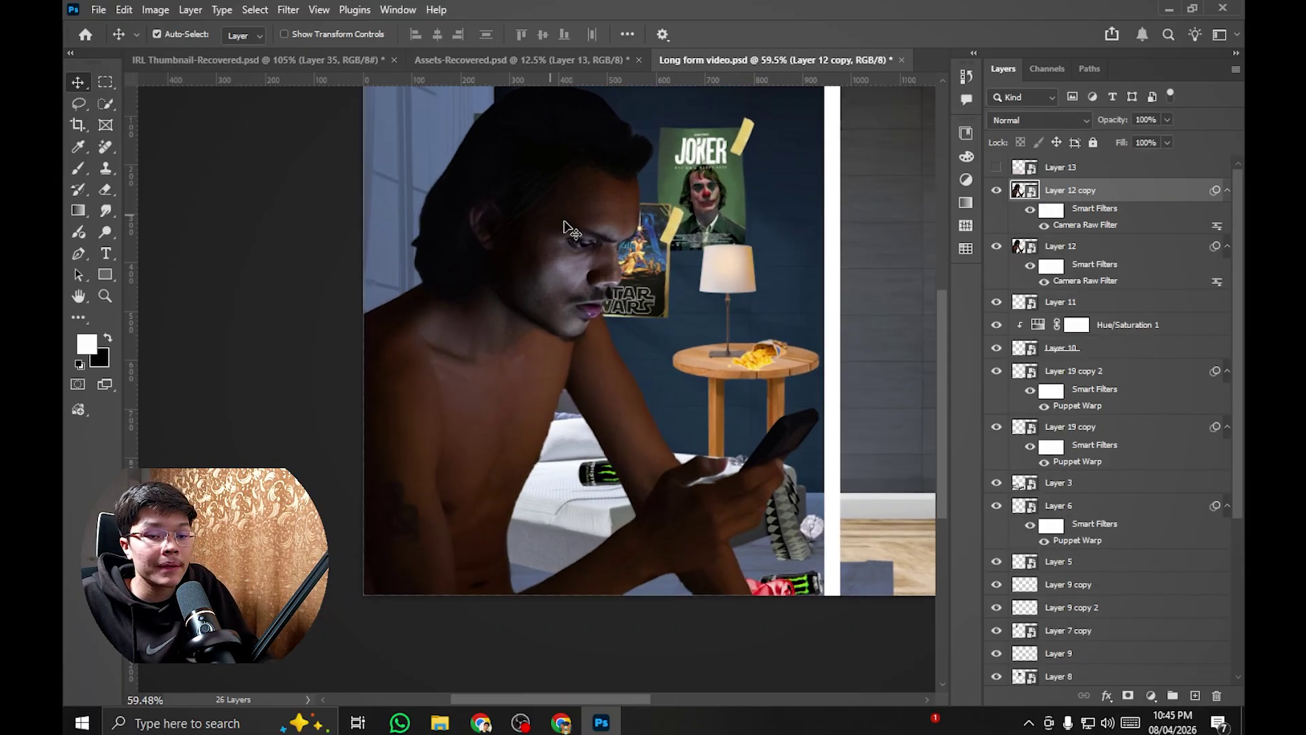
scroll(598, 245, up, 3)
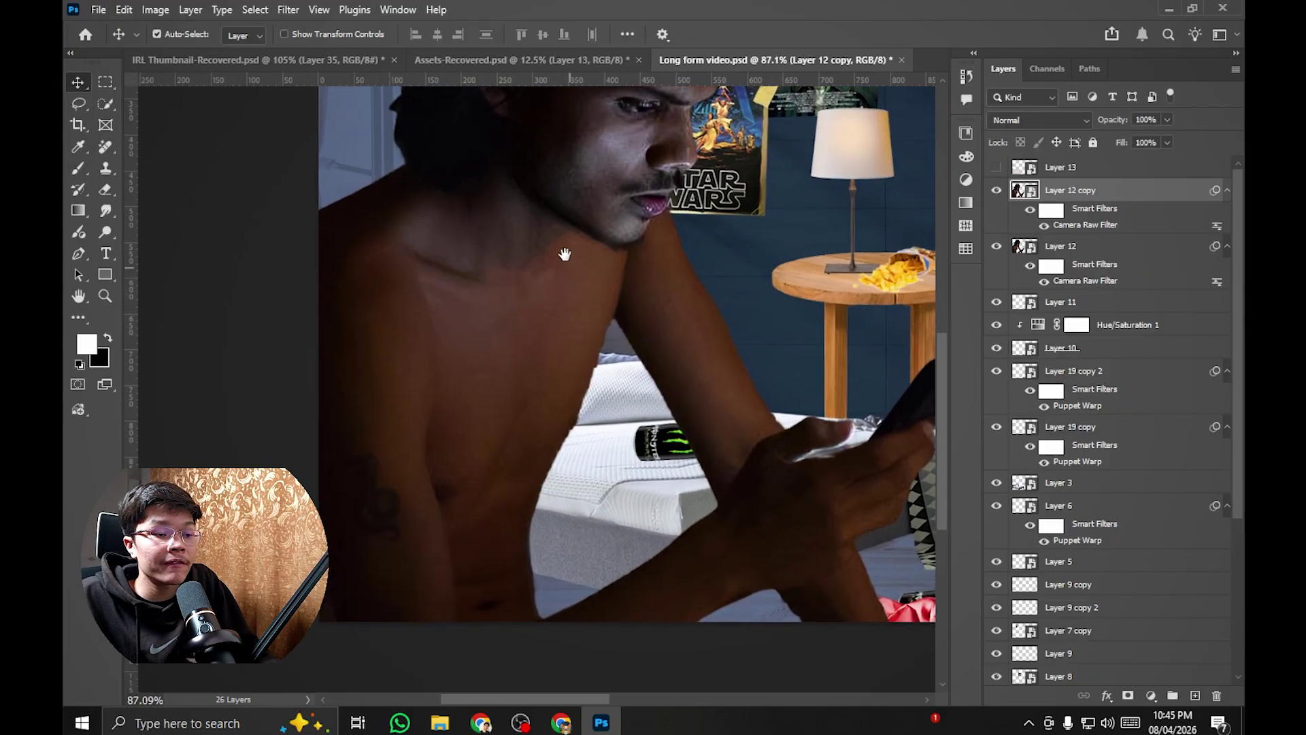
scroll(569, 253, up, 1)
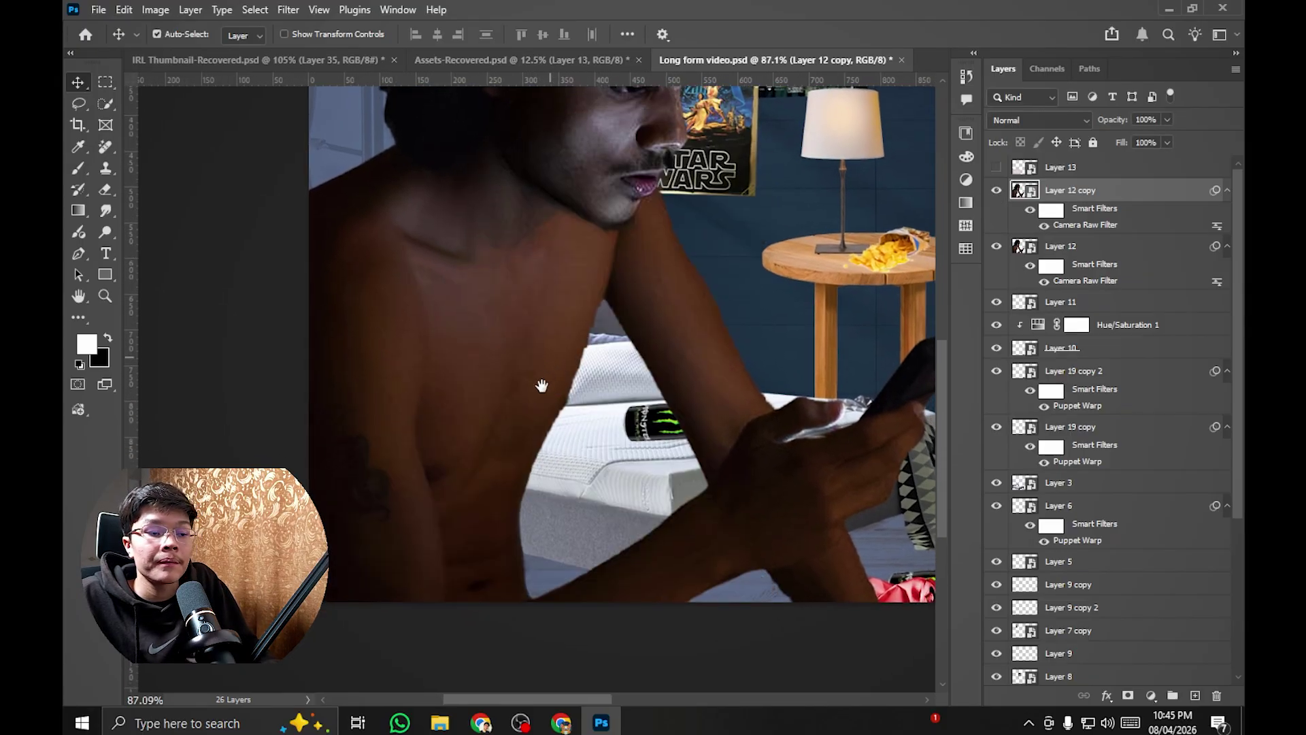
scroll(539, 382, down, 2)
scroll(538, 384, down, 3)
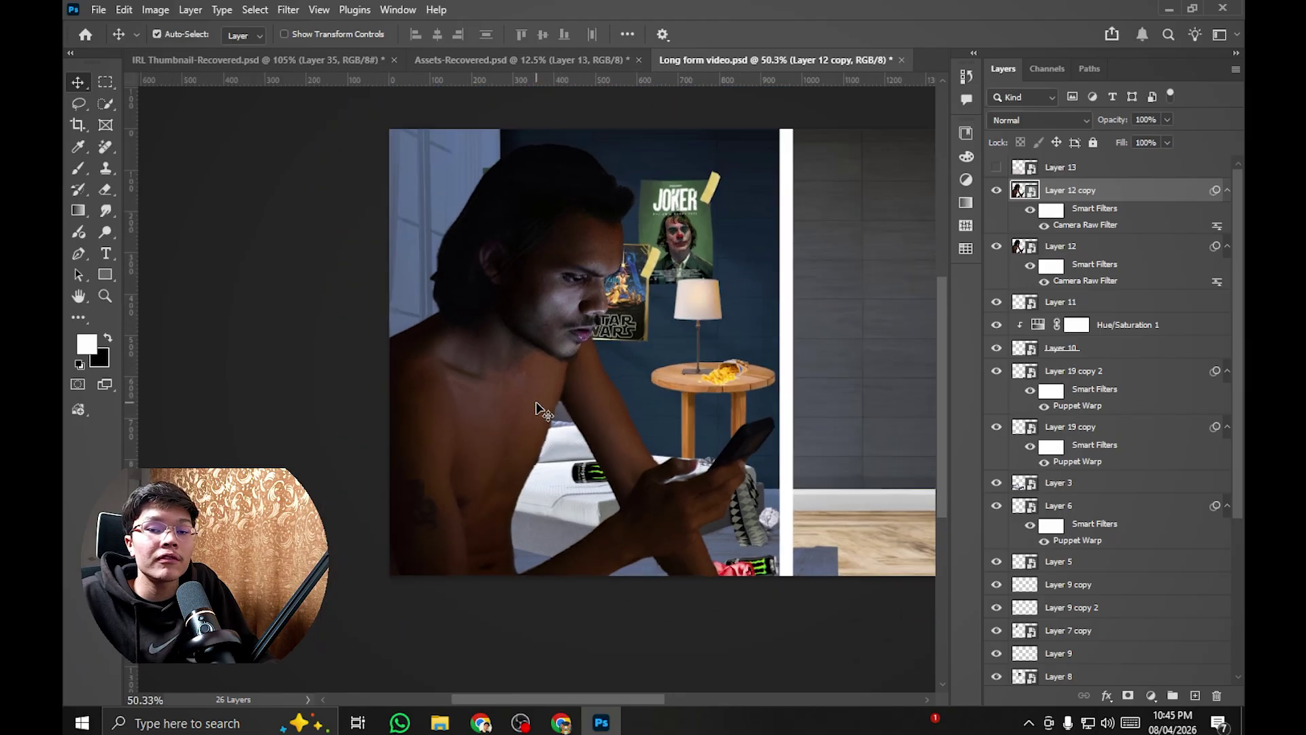
scroll(534, 402, up, 1)
scroll(534, 398, up, 1)
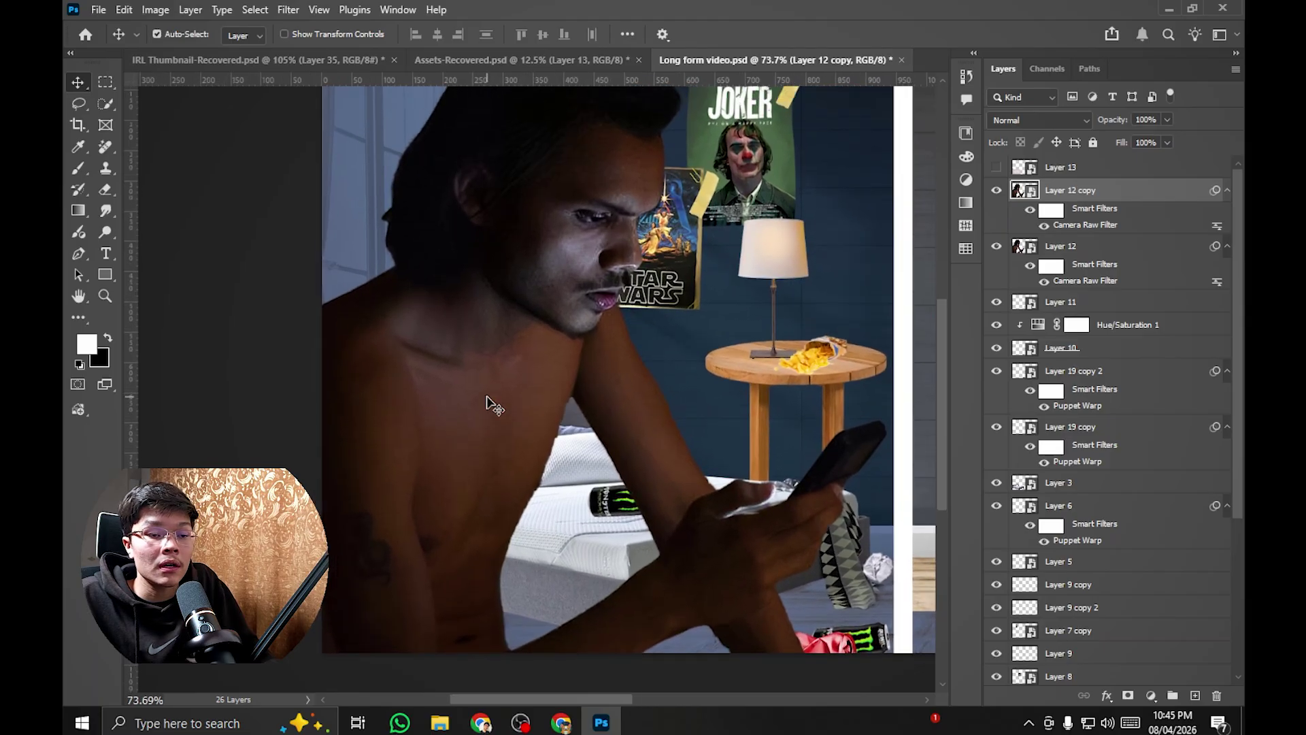
scroll(632, 349, up, 1)
scroll(578, 314, up, 2)
scroll(583, 327, down, 3)
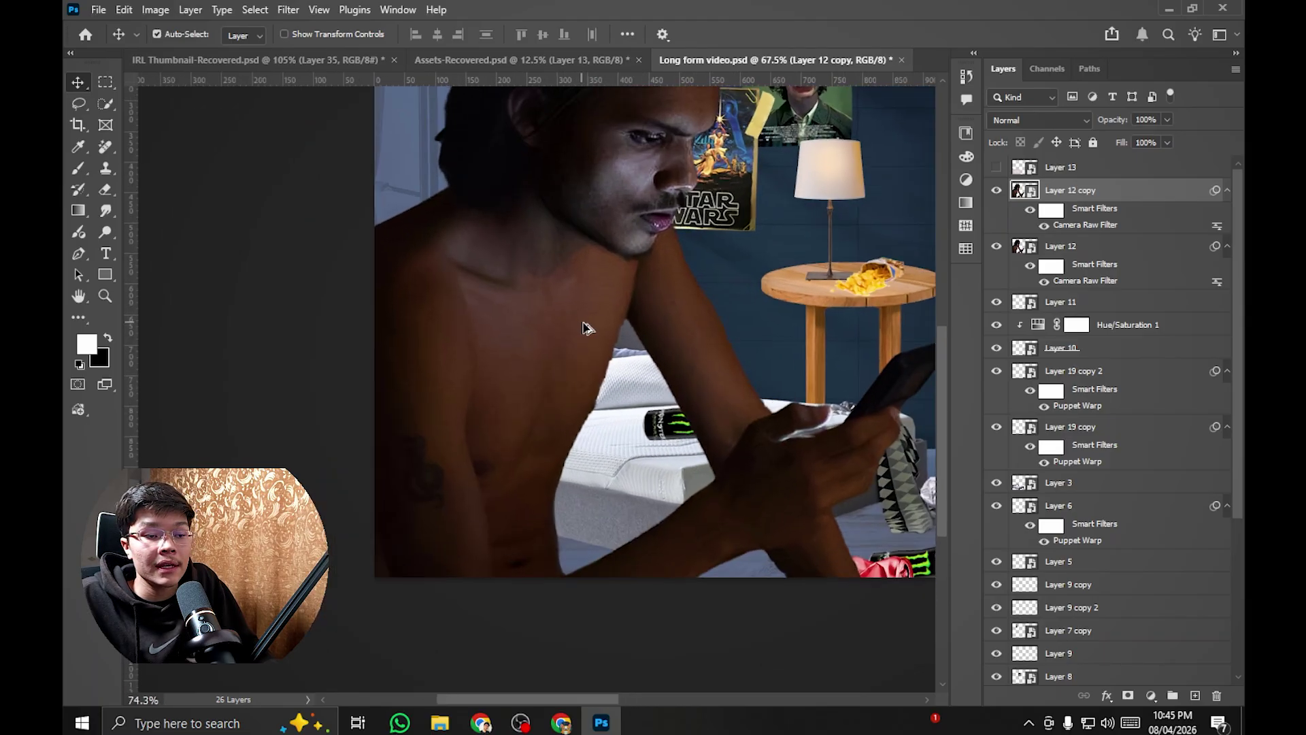
Step: Select the man's near shoulder and upper arm on the duplicate layer with the Lasso and Quick Selection tools
scroll(580, 334, up, 2)
key(l)
scroll(381, 217, up, 1)
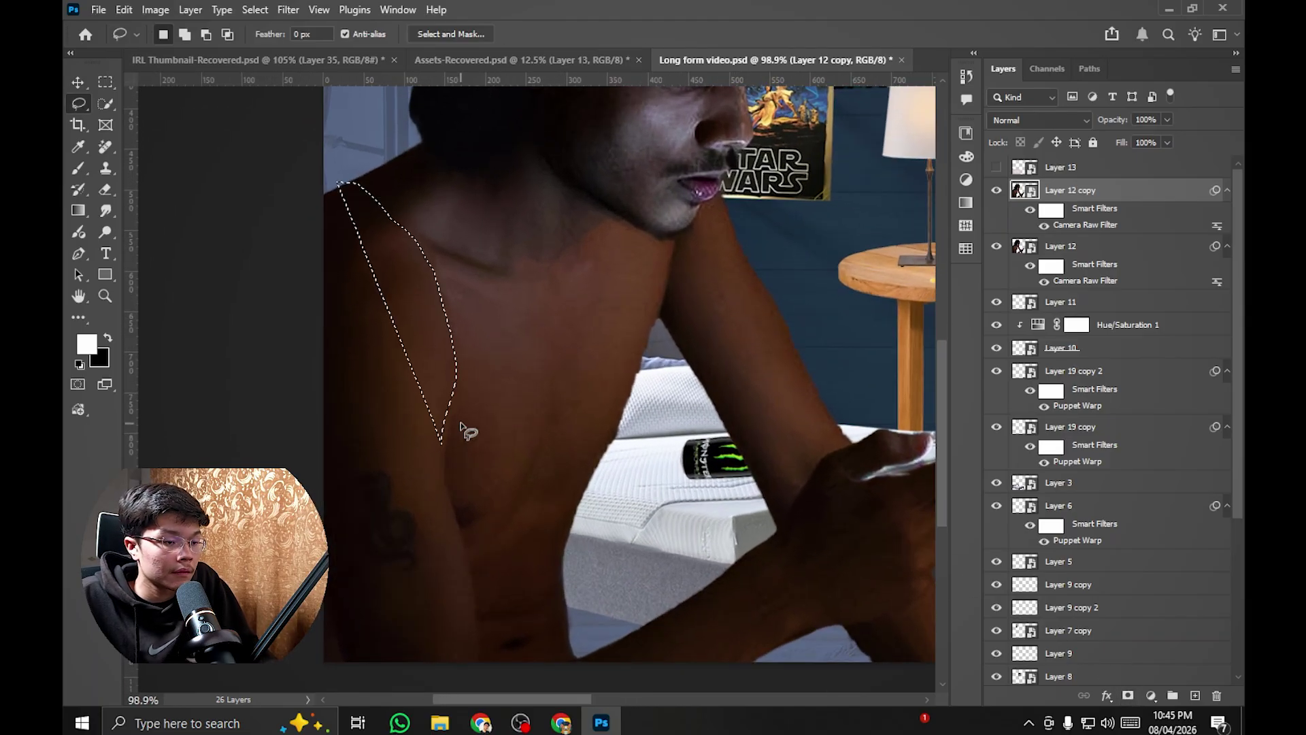
key(w)
scroll(422, 340, down, 1)
click(382, 239)
drag(434, 162, 534, 583)
scroll(574, 498, up, 3)
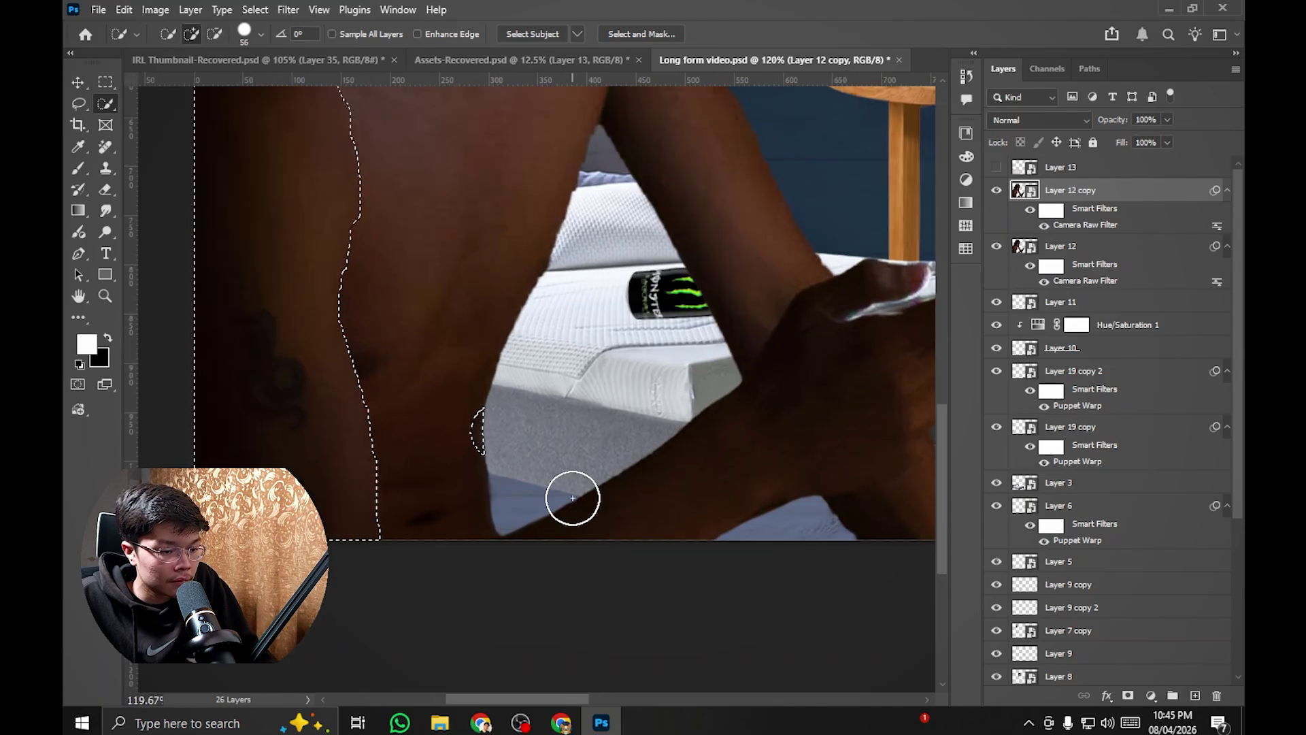
Step: Extend the selection over the forearm, hand and phone with the Quick Selection tool, using a smaller brush around the thumb
mouse_move(574, 499)
mouse_down()
mouse_move(806, 441)
mouse_move(875, 333)
mouse_up()
key(bracketleft)
key(bracketleft)
key(bracketleft)
key(bracketleft)
scroll(778, 339, up, 5)
scroll(746, 246, up, 4)
scroll(803, 253, up, 9)
drag(867, 272, 708, 410)
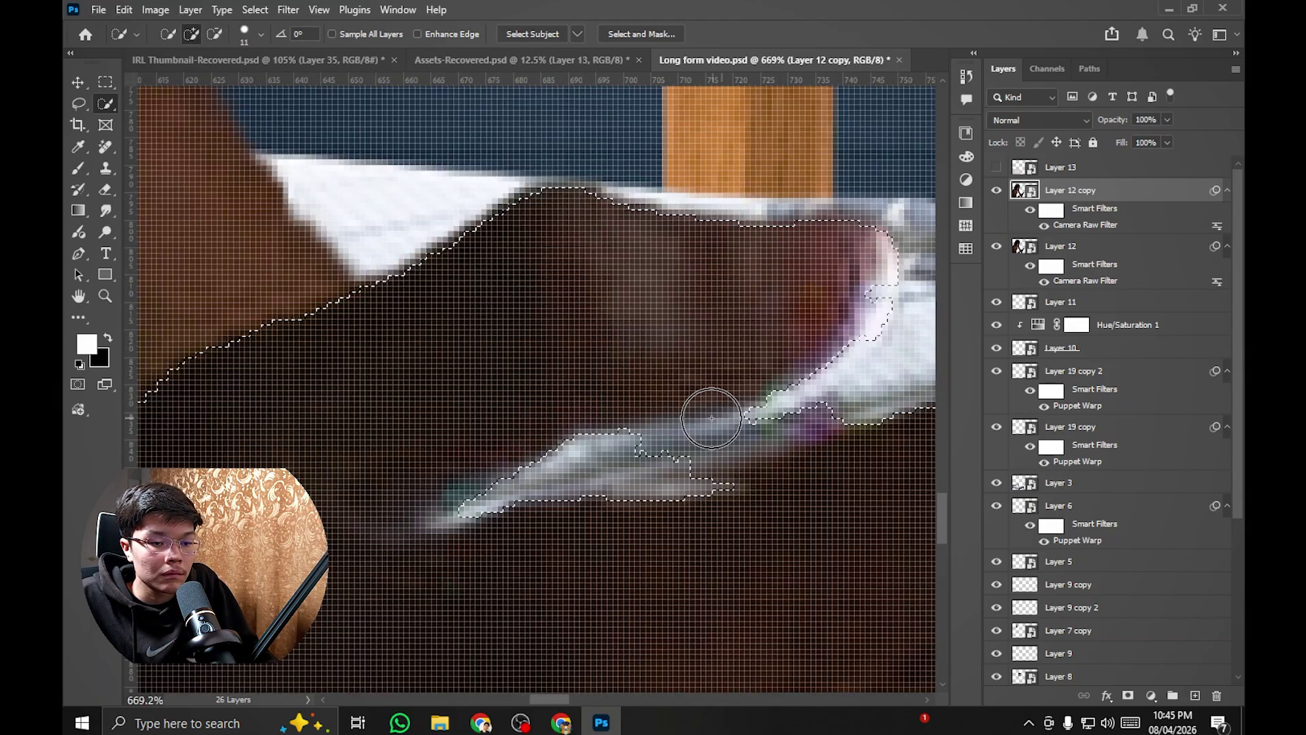
Step: Clean up the selection around the gap between the man's thumb and palm with the Lasso tool
scroll(708, 410, up, 1)
key(l)
drag(823, 324, 626, 383)
drag(912, 367, 877, 371)
scroll(688, 350, down, 20)
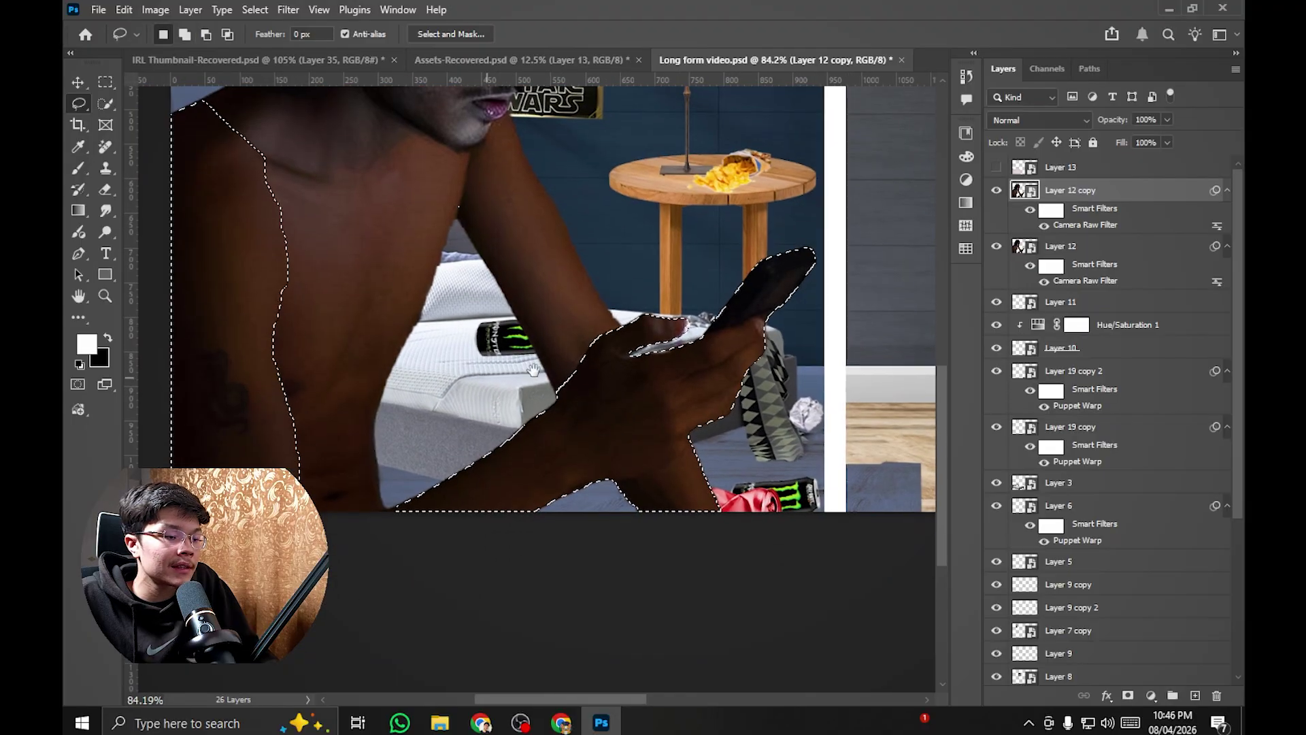
Step: Examine the selection outline around the man's near shoulder, forearm, hand and phone at different magnifications
drag(532, 369, 707, 371)
scroll(517, 361, down, 3)
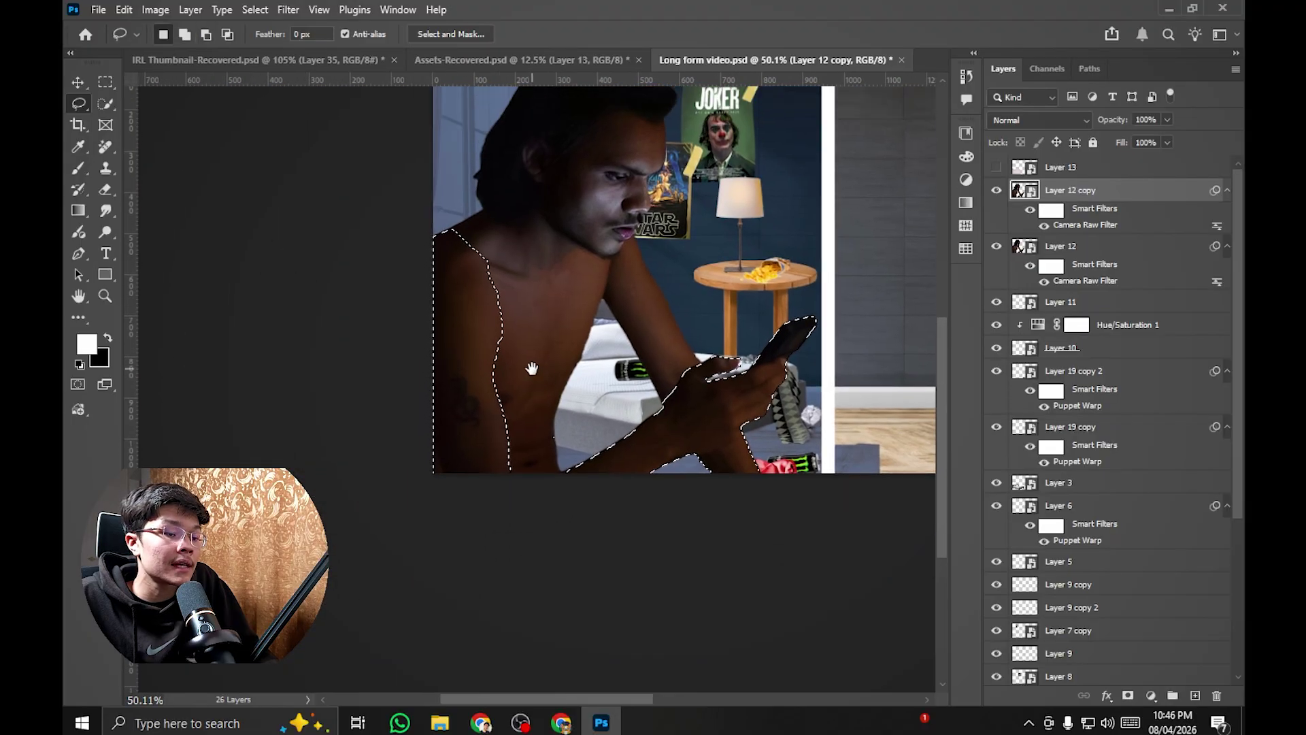
scroll(505, 361, up, 3)
scroll(469, 299, up, 3)
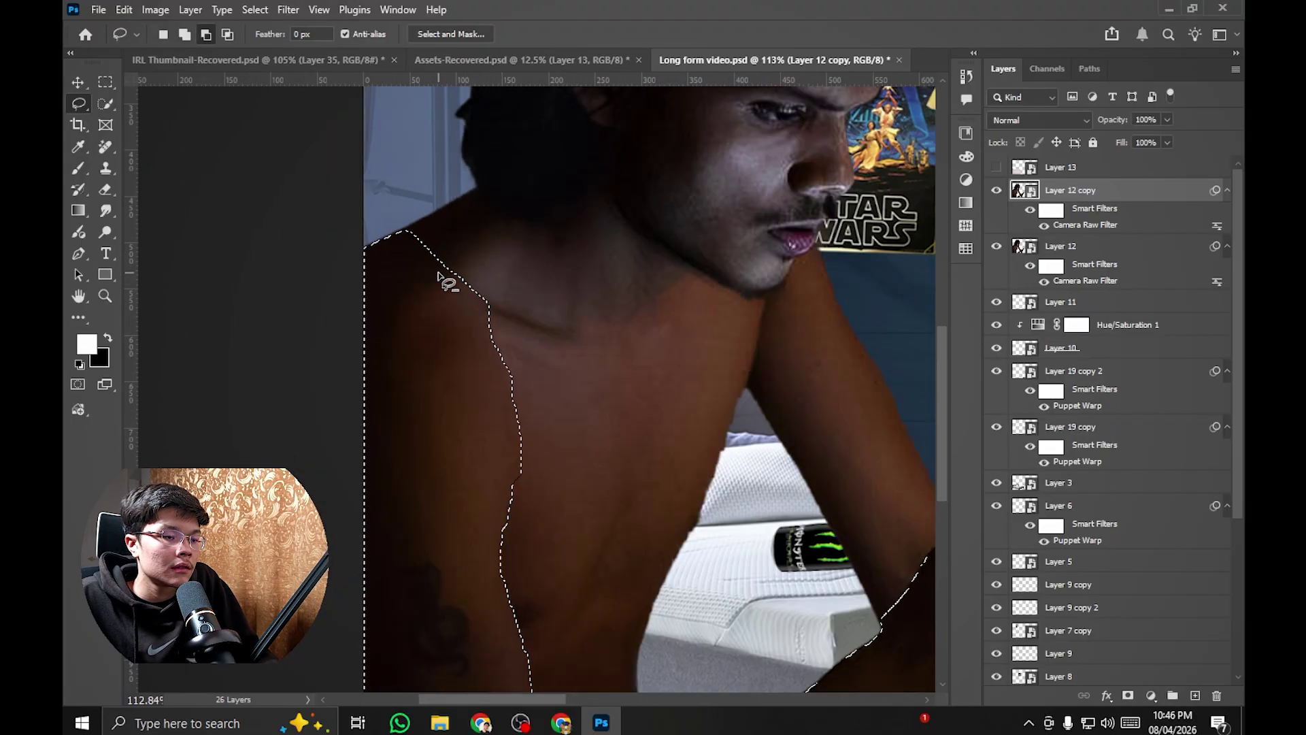
scroll(446, 283, down, 4)
scroll(463, 303, up, 1)
scroll(476, 299, down, 2)
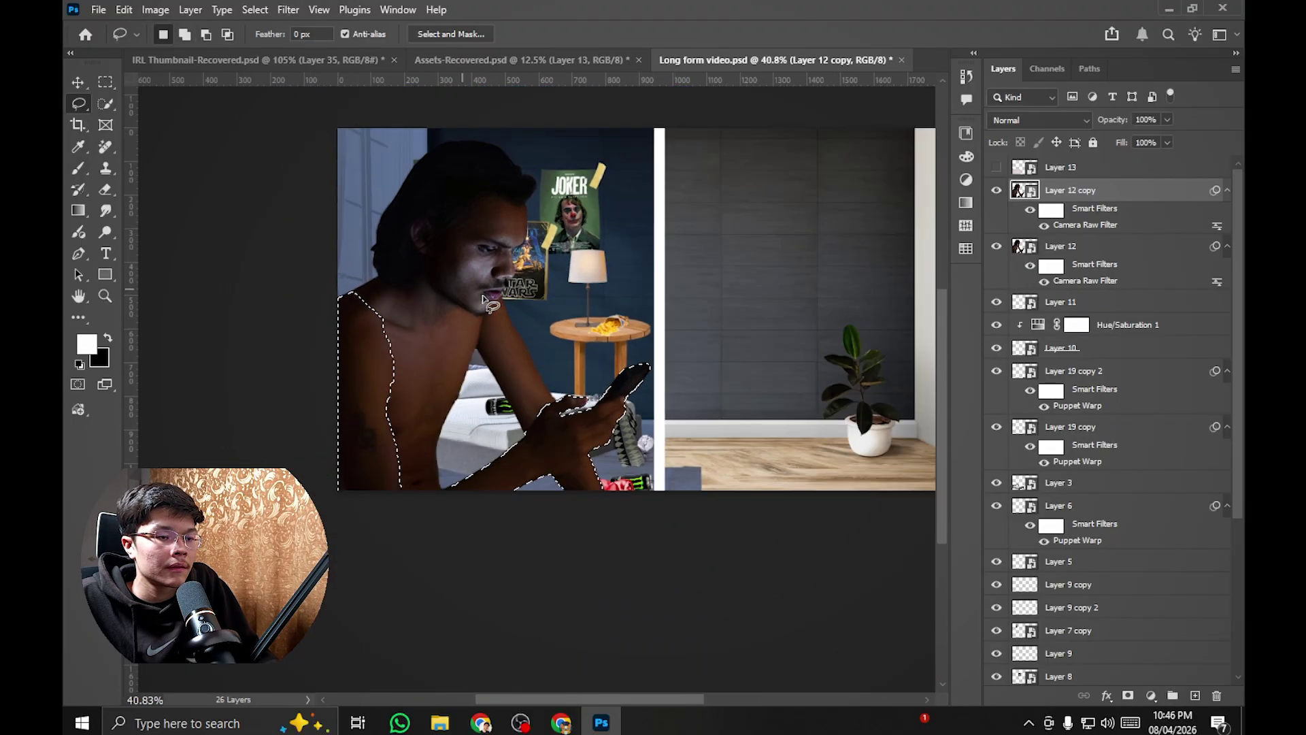
scroll(550, 338, up, 2)
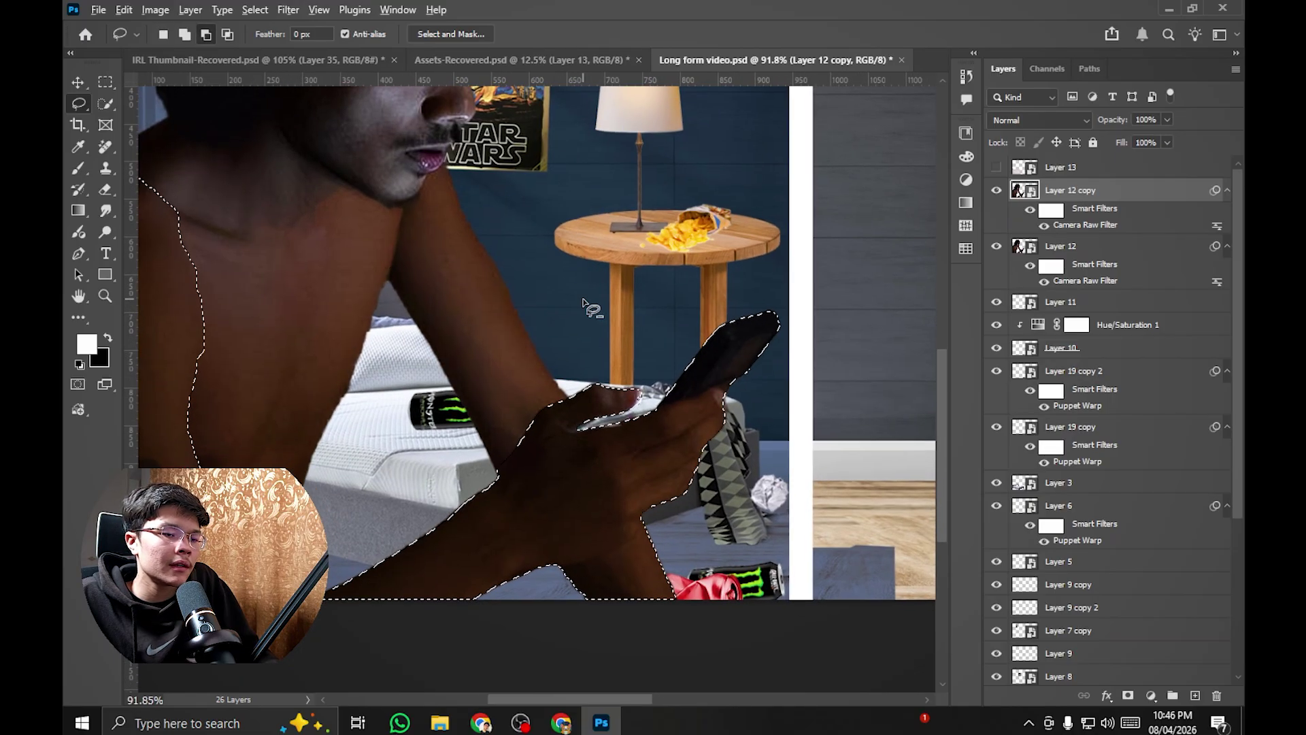
scroll(591, 301, down, 3)
scroll(602, 309, up, 1)
scroll(615, 317, down, 1)
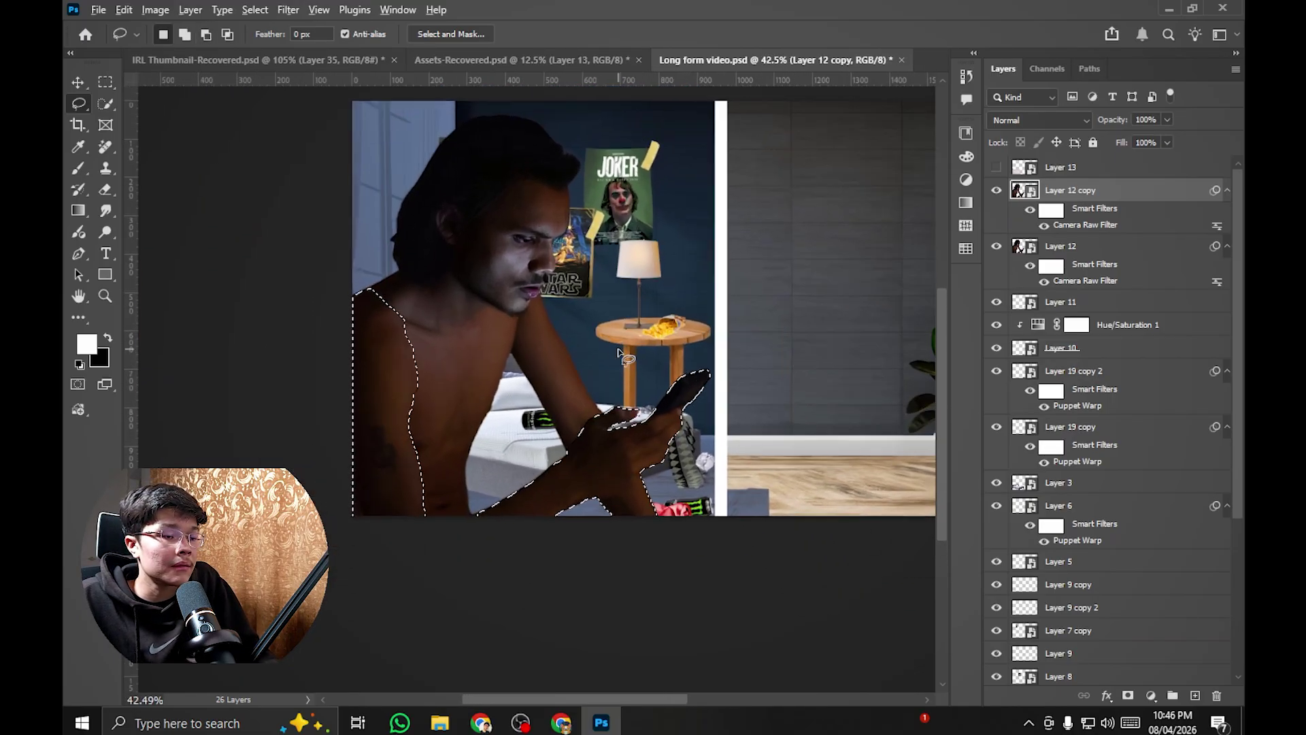
Step: Add a layer mask to the duplicate man layer from the selection, keeping only the near arm, forearms, hand and phone
scroll(621, 350, up, 1)
scroll(639, 328, down, 1)
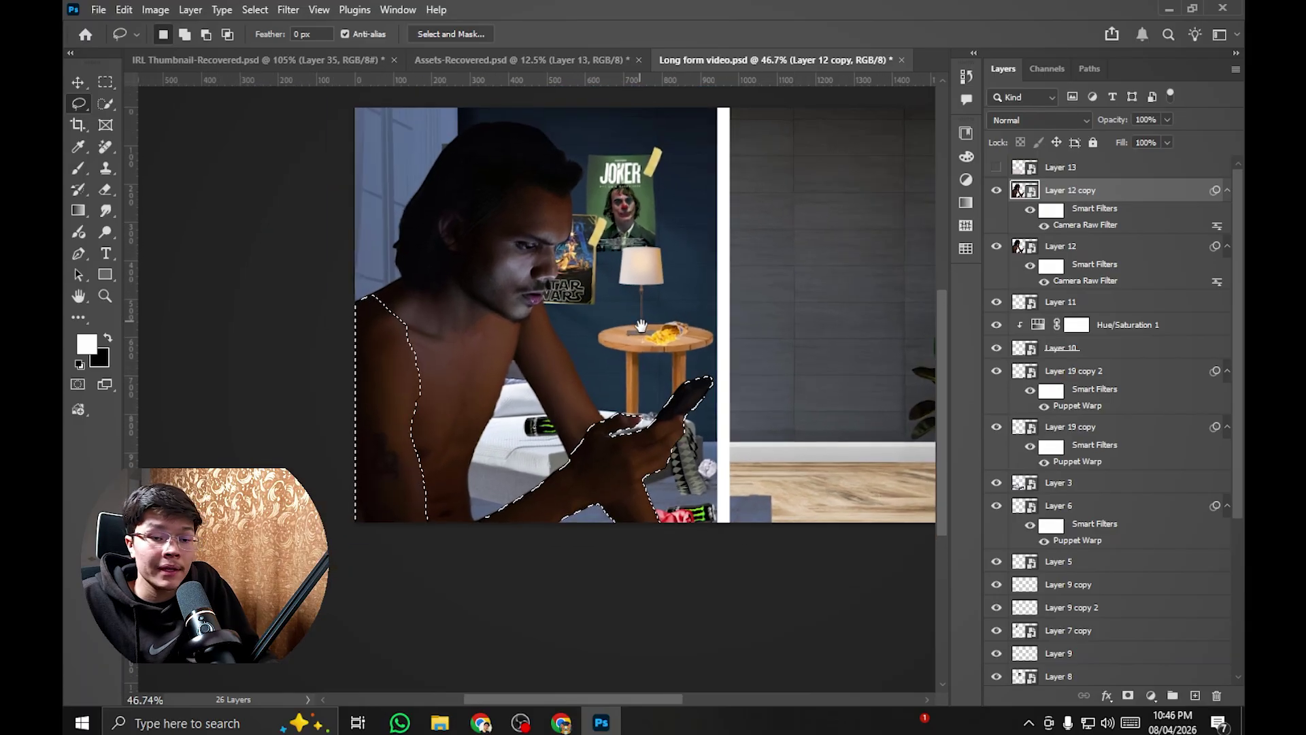
scroll(641, 326, up, 1)
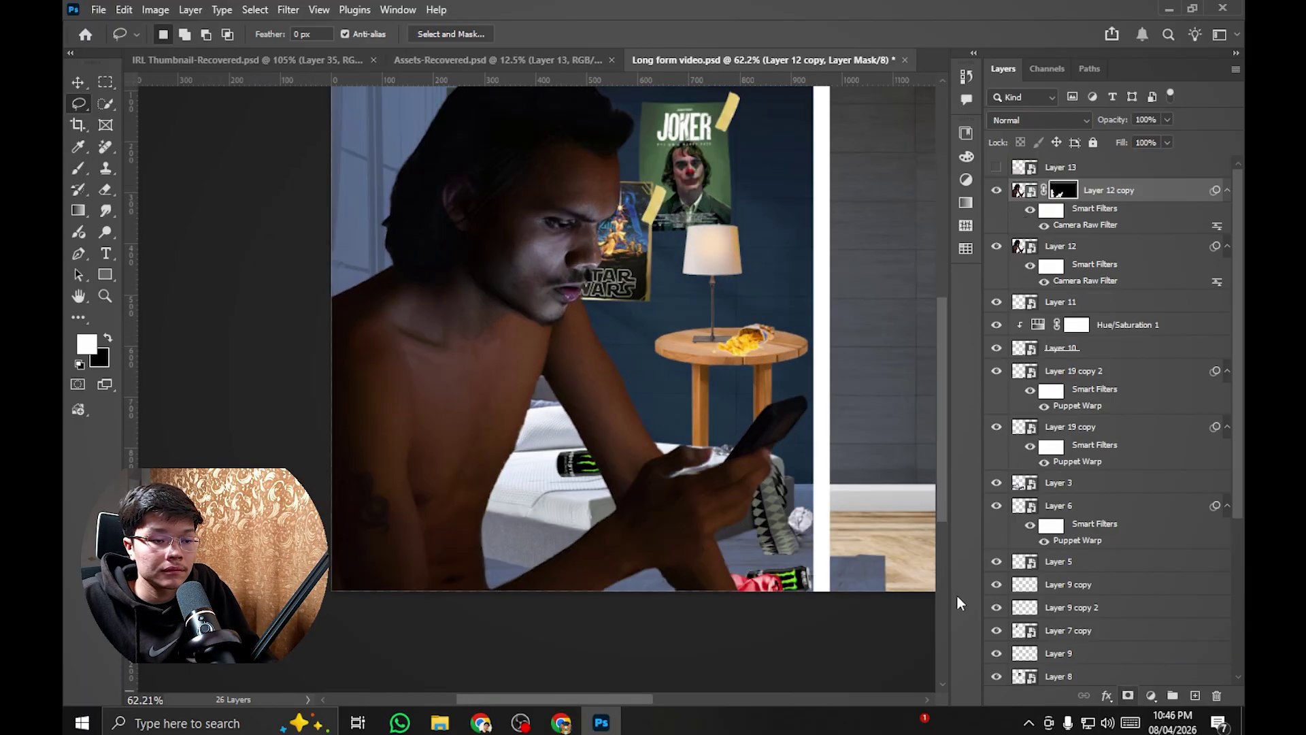
scroll(548, 365, down, 1)
scroll(554, 365, up, 1)
scroll(564, 349, down, 2)
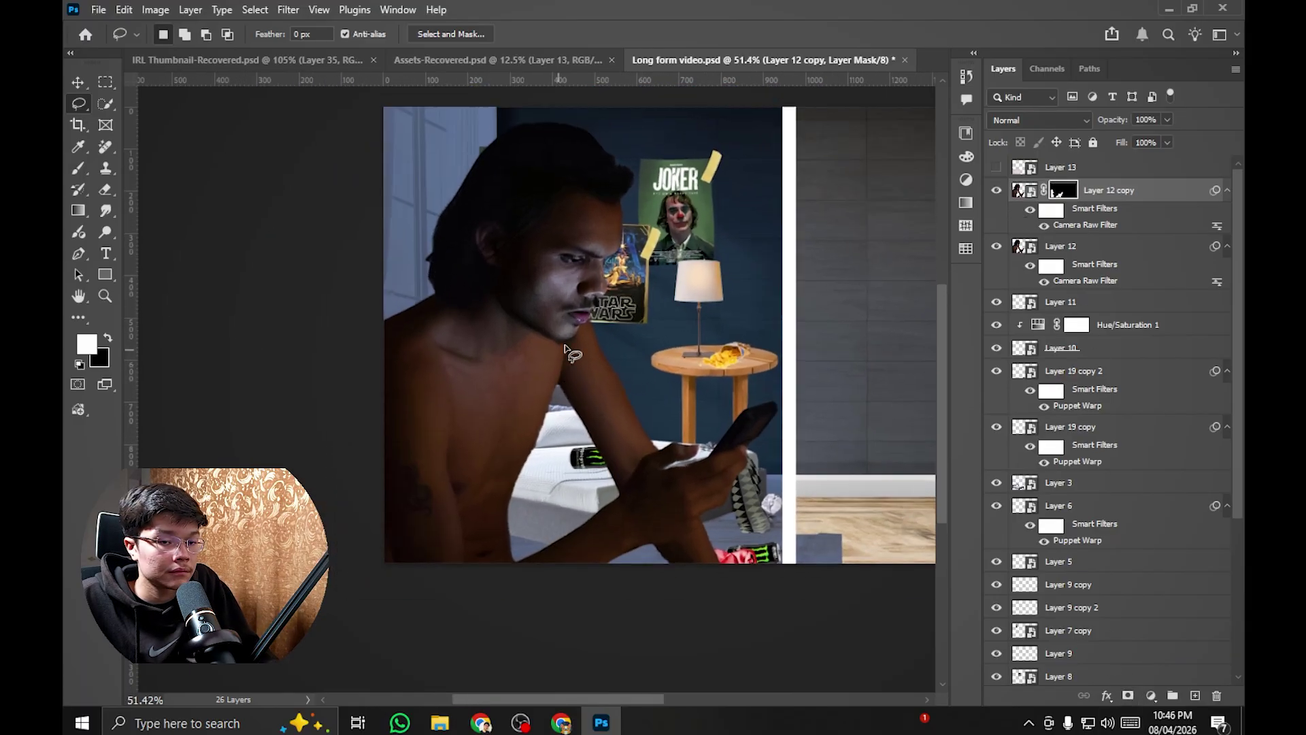
Step: Try moving the masked arm and phone cut-out away from the man to inspect what the mask keeps
key(v)
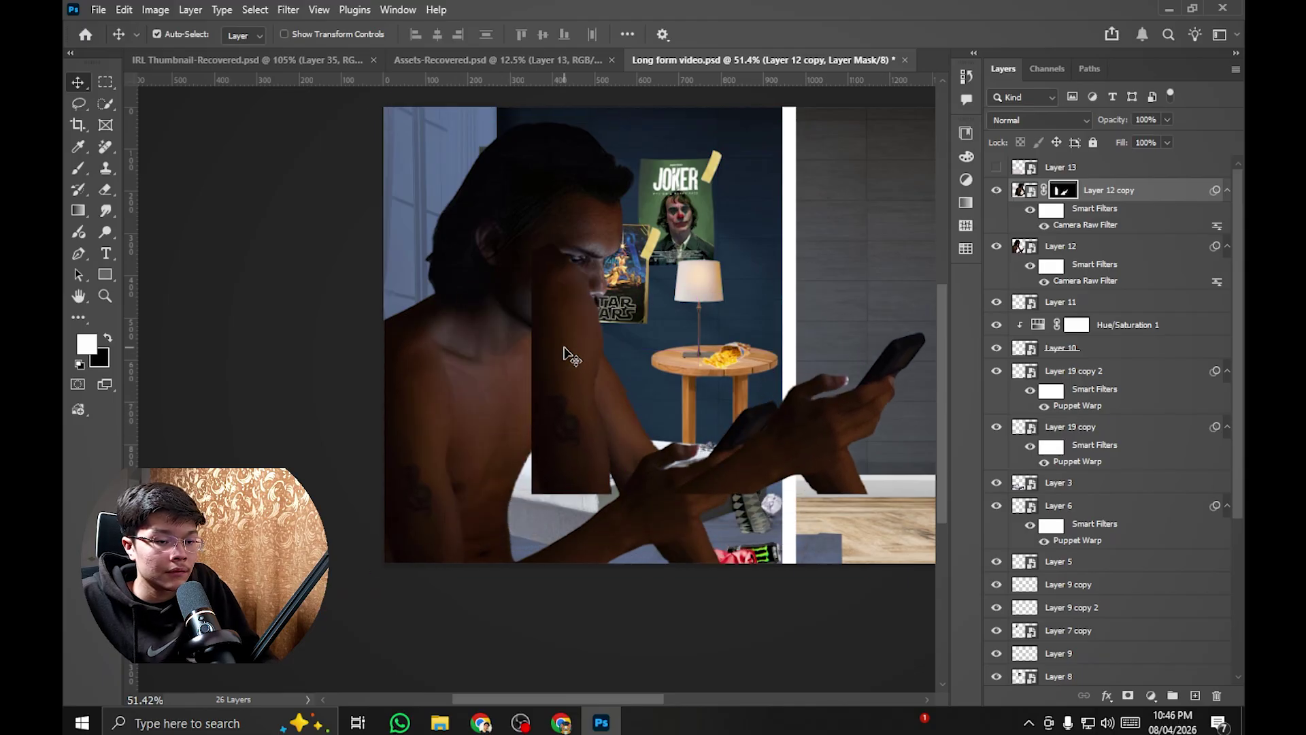
drag(734, 265, 612, 243)
scroll(614, 242, up, 2)
scroll(574, 283, up, 4)
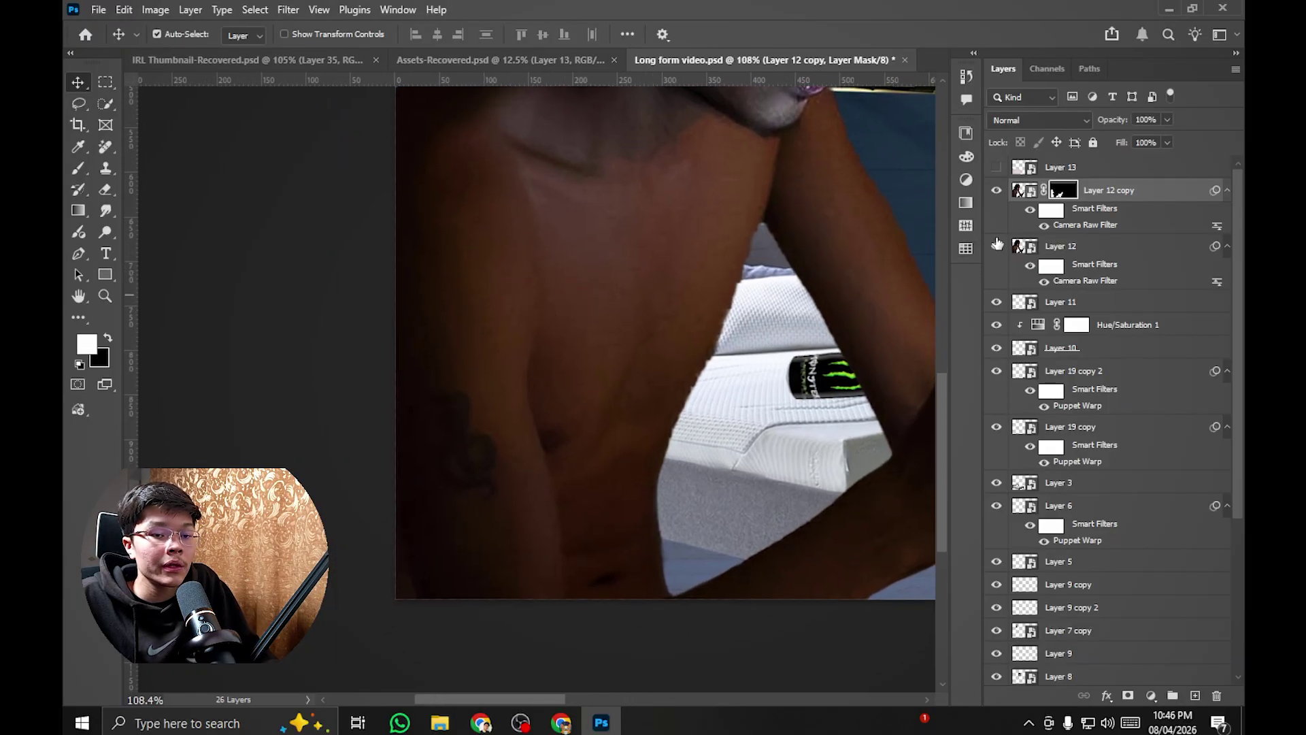
Step: Toggle the visibility of the original man layer, Layer 12, to compare it with the masked cut-out
click(997, 245)
click(996, 245)
click(997, 245)
click(997, 246)
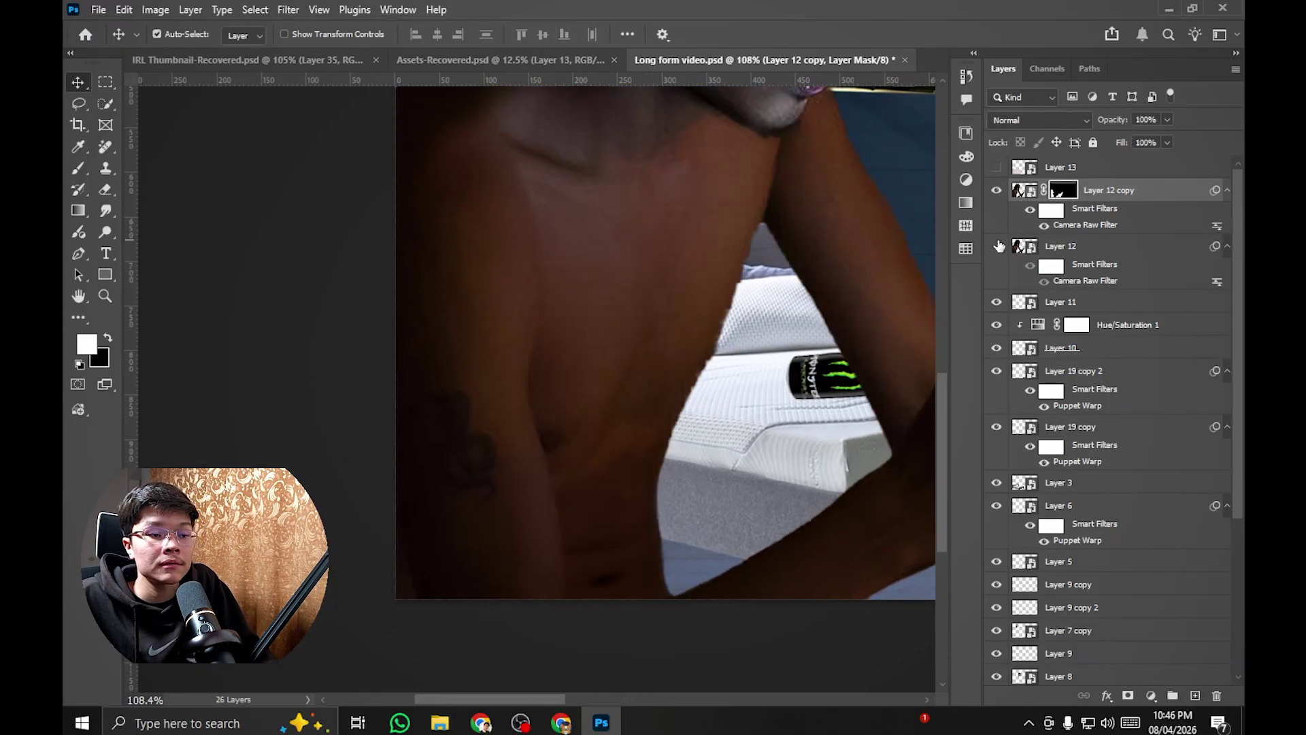
Step: Show the pillow layer, Layer 13, and stack it between the masked arm cut-out and the original man layer
click(1051, 167)
click(996, 168)
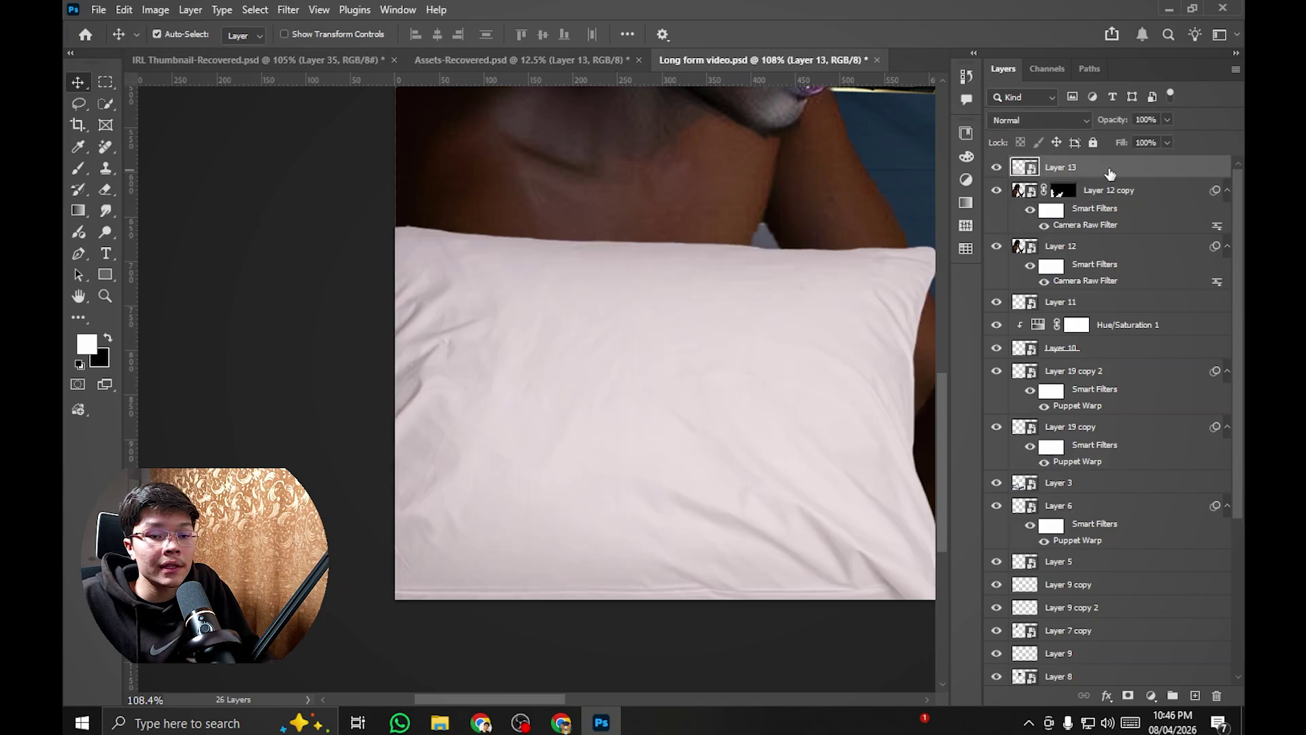
drag(1111, 174, 1110, 234)
scroll(575, 328, down, 5)
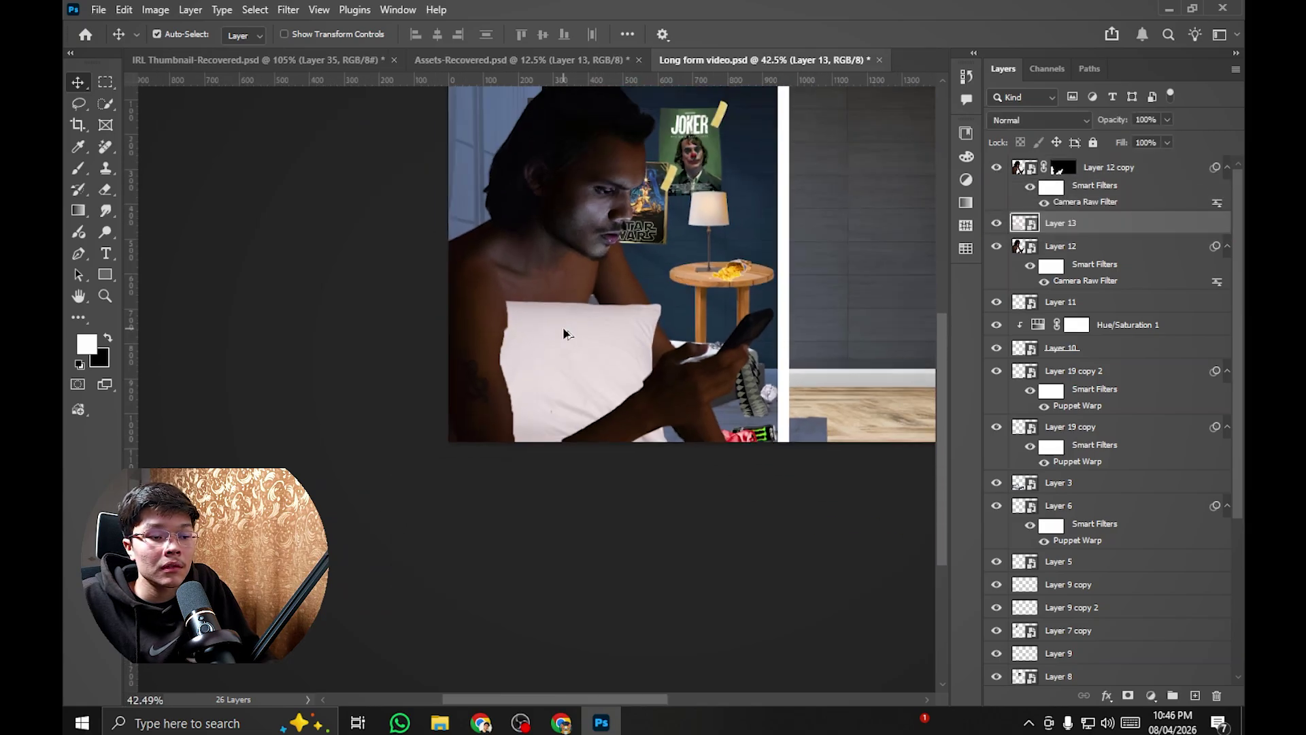
scroll(565, 330, up, 3)
scroll(575, 295, down, 2)
scroll(499, 320, up, 5)
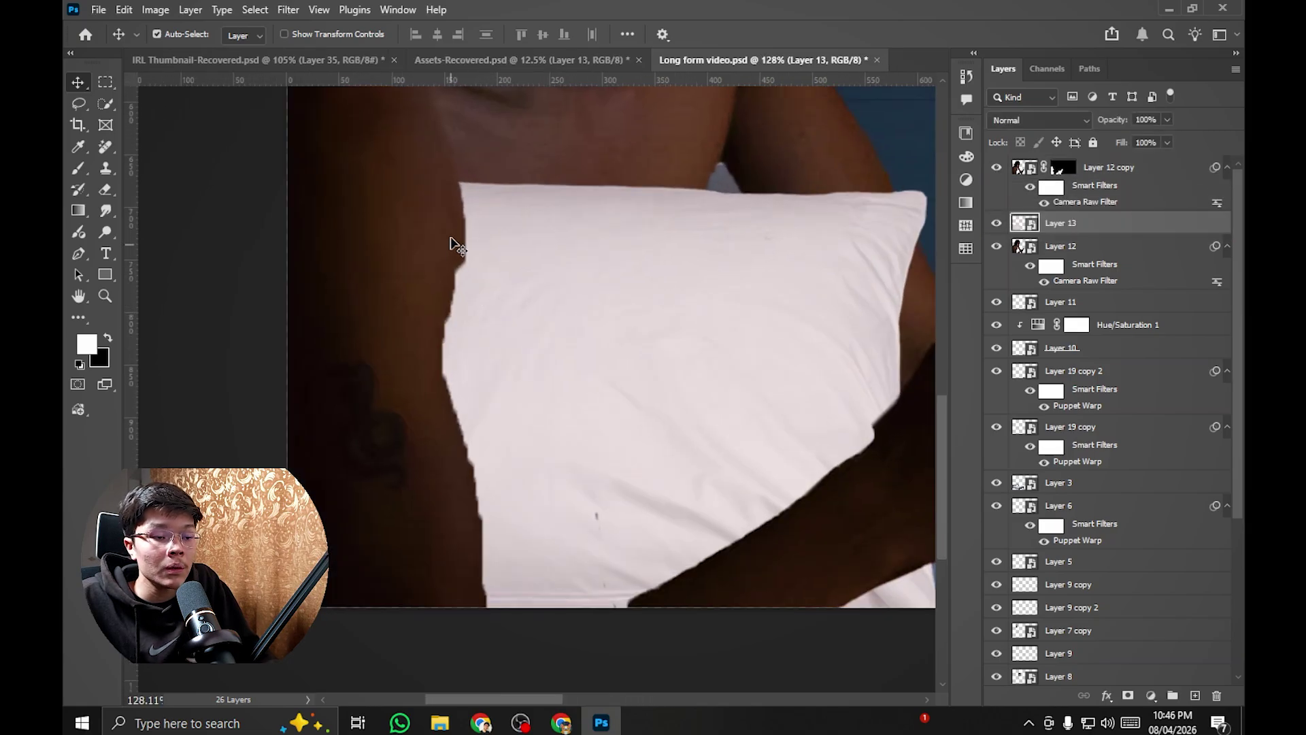
Step: Move the pillow slightly up and right so it sits between the man's torso and his arms
scroll(460, 254, down, 5)
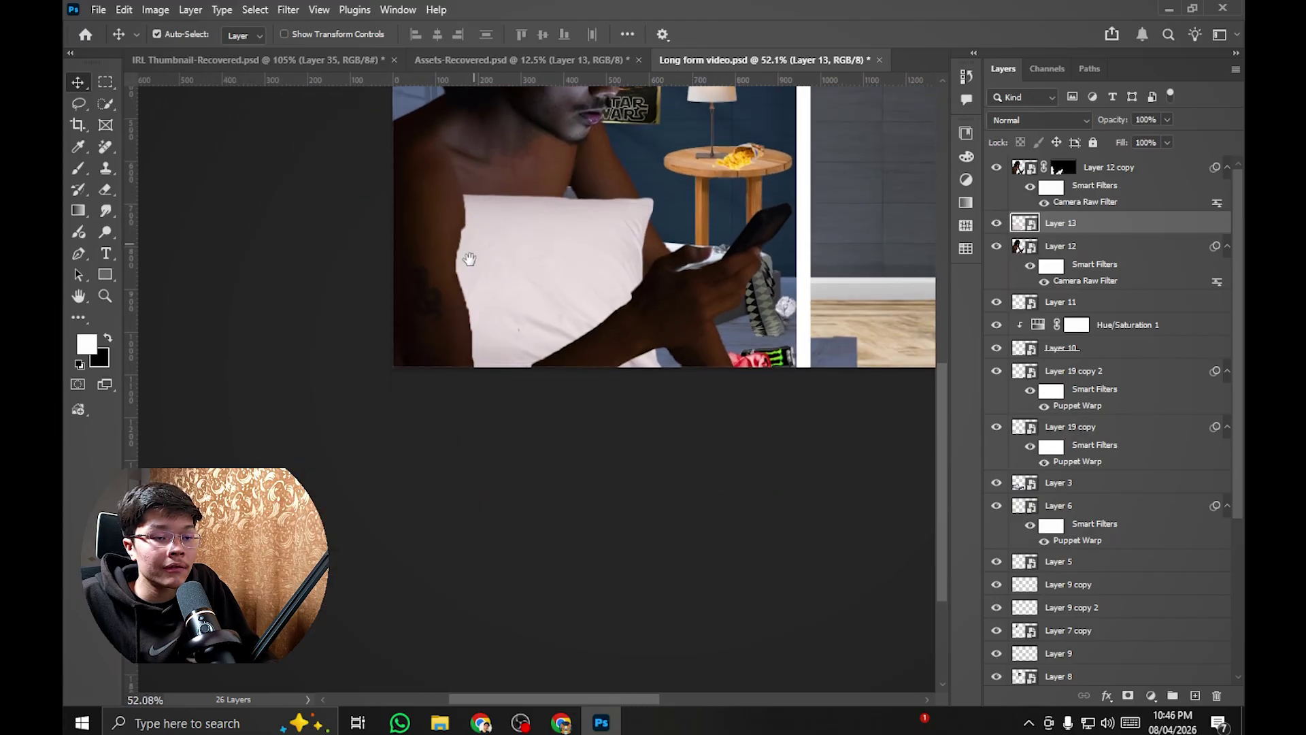
scroll(461, 340, up, 3)
scroll(572, 303, down, 3)
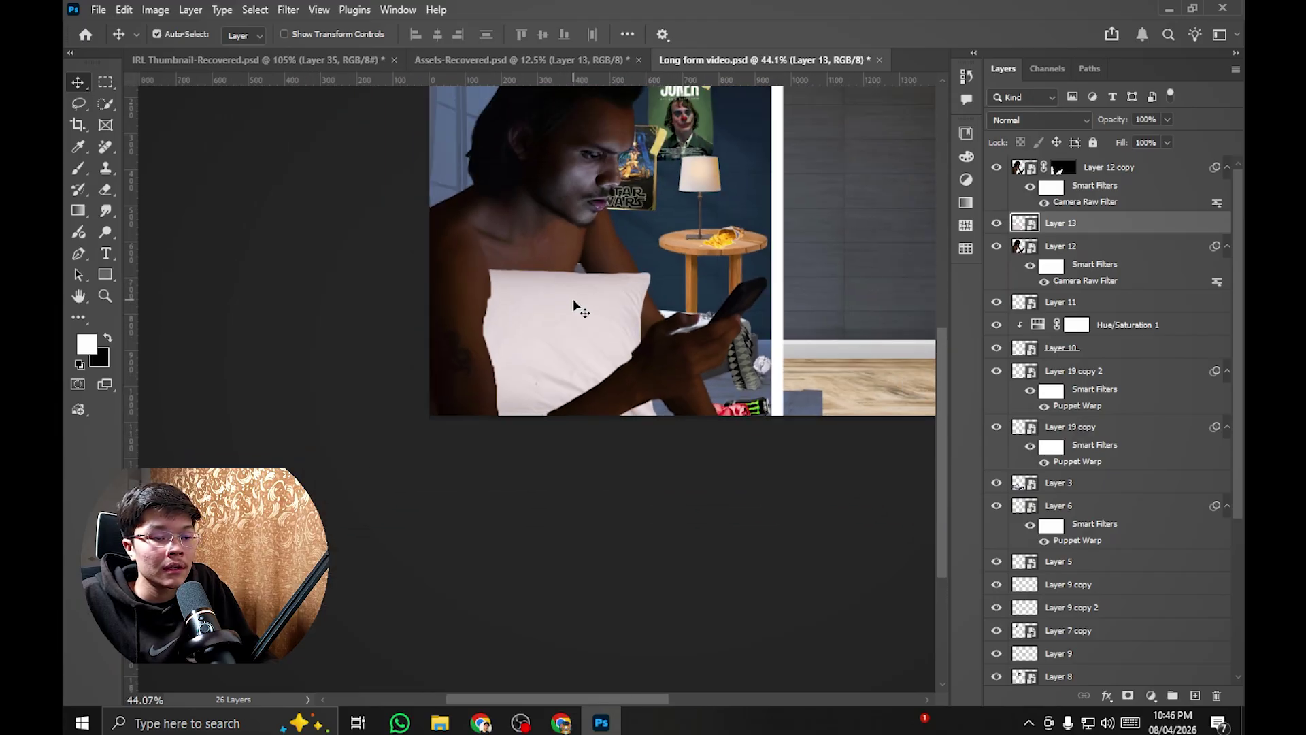
scroll(574, 356, up, 3)
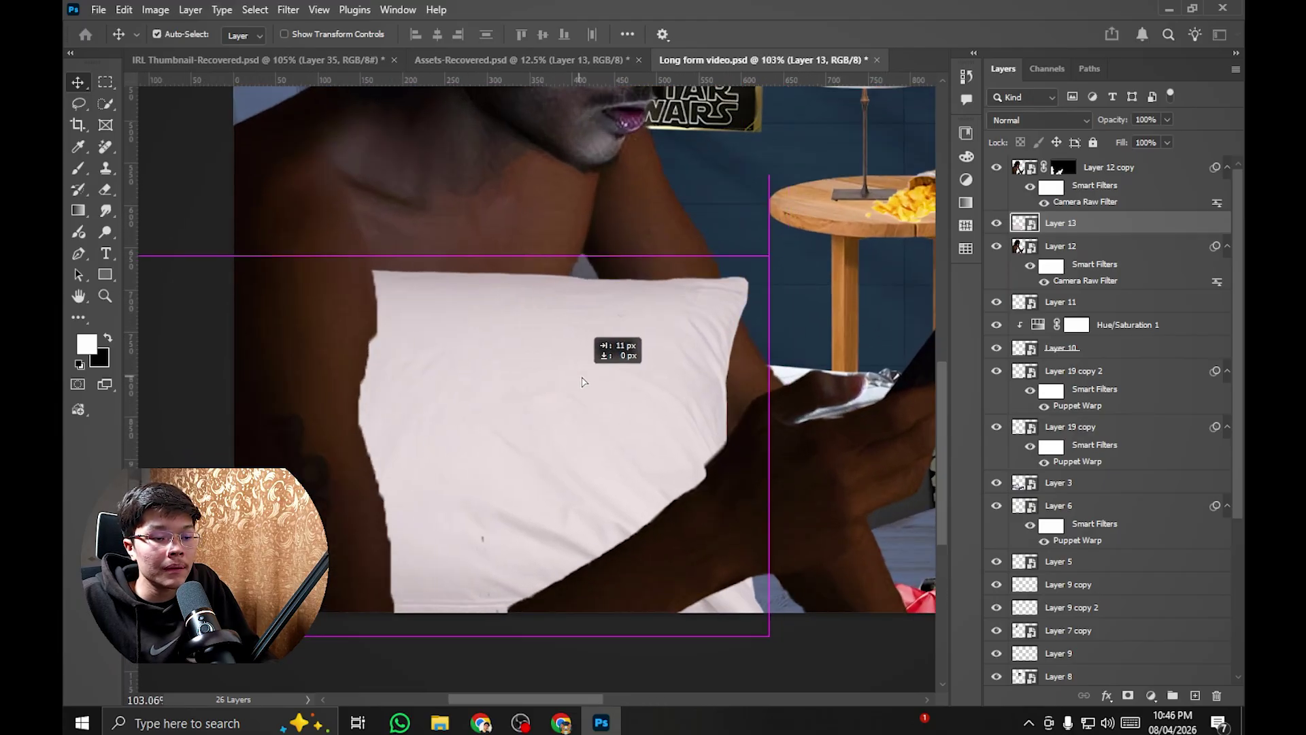
drag(582, 381, 627, 349)
scroll(570, 362, down, 4)
scroll(590, 390, up, 4)
scroll(626, 353, up, 2)
scroll(626, 350, down, 5)
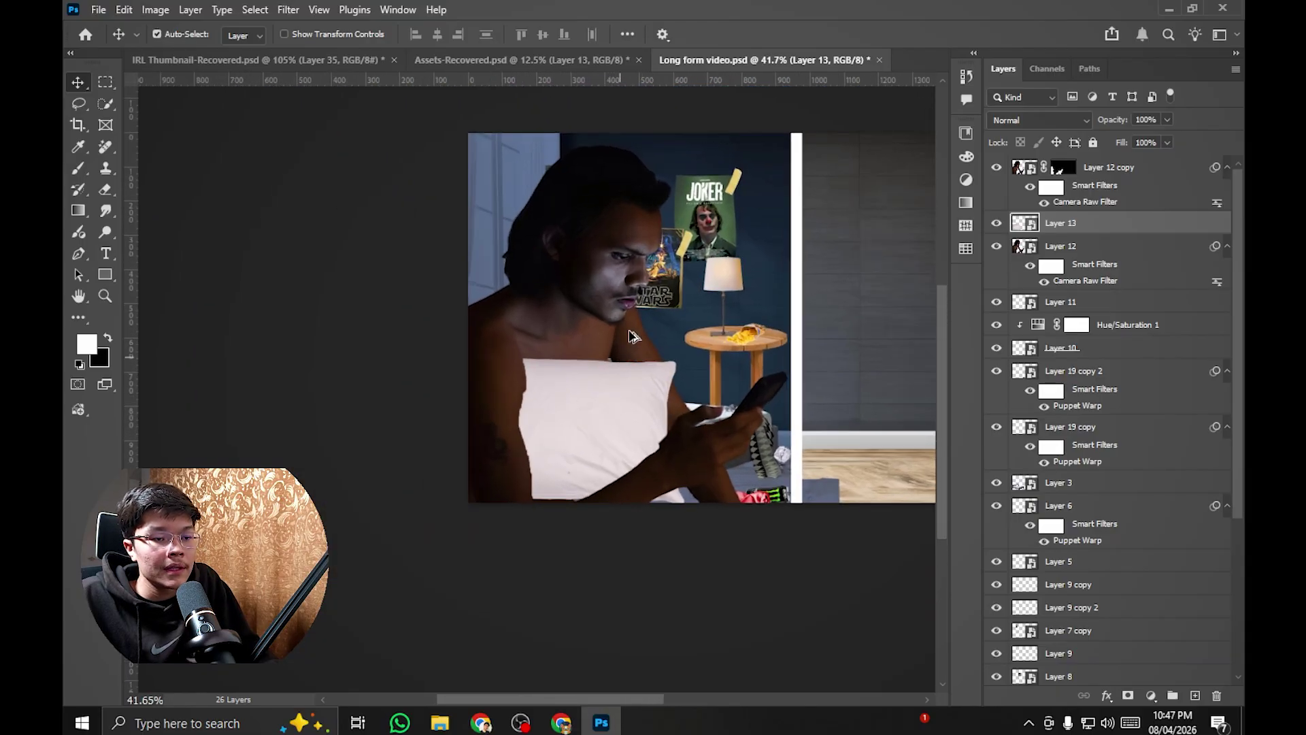
scroll(629, 340, up, 3)
scroll(612, 300, down, 3)
scroll(608, 289, up, 1)
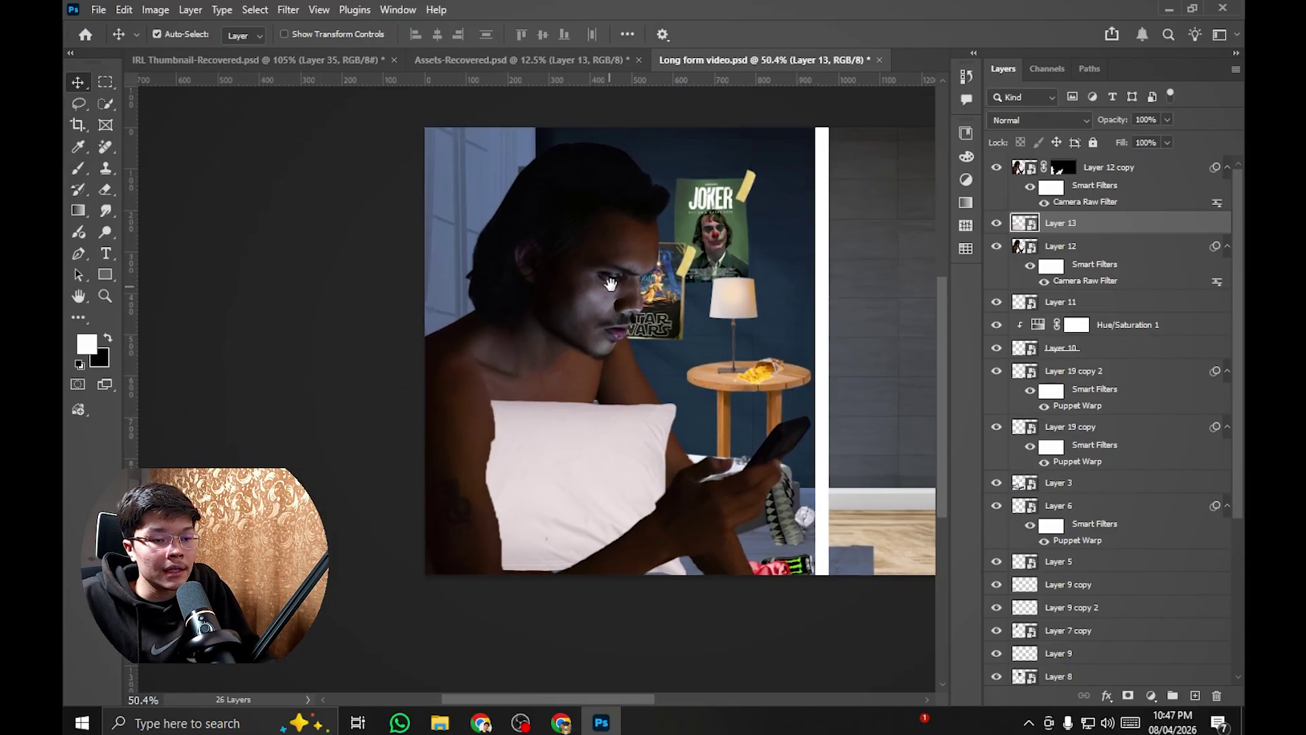
Step: Activate the layer mask of Layer 12 copy and choose the Soft Round brush for refining the near arm's edge
scroll(610, 285, up, 4)
click(1069, 175)
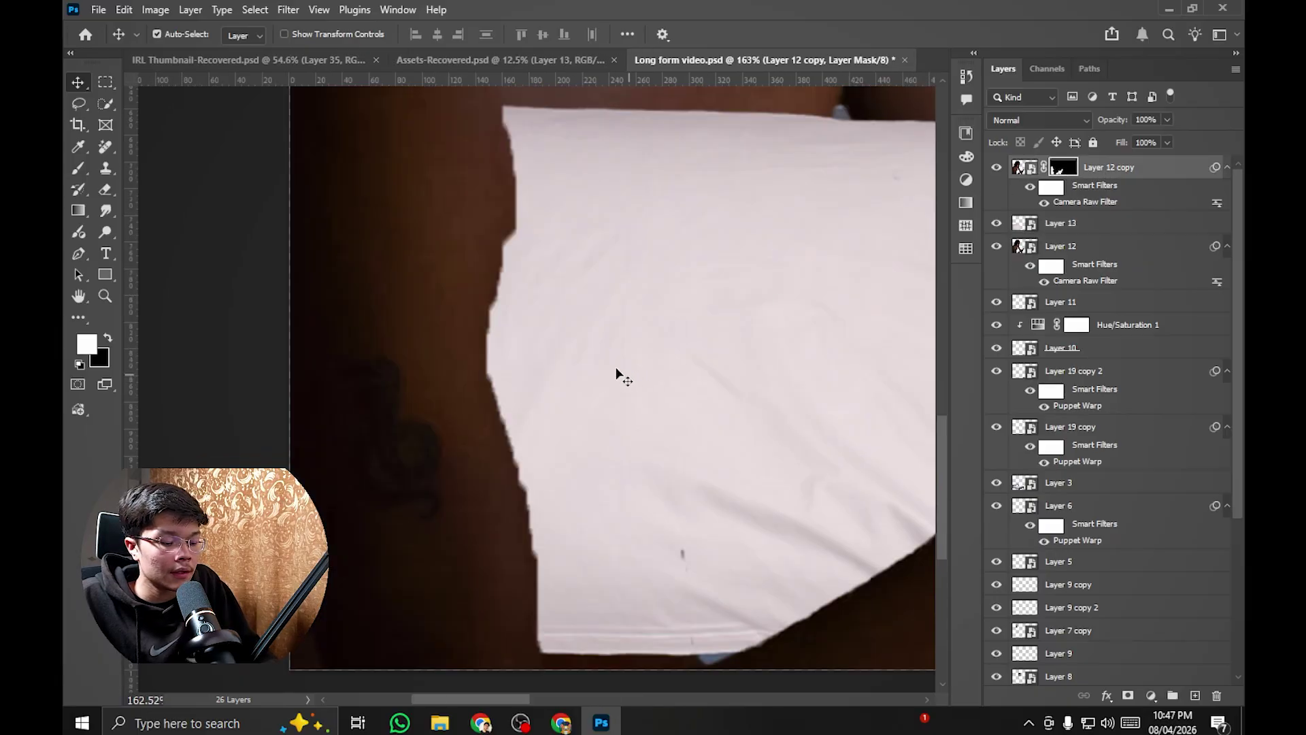
key(b)
scroll(392, 239, up, 1)
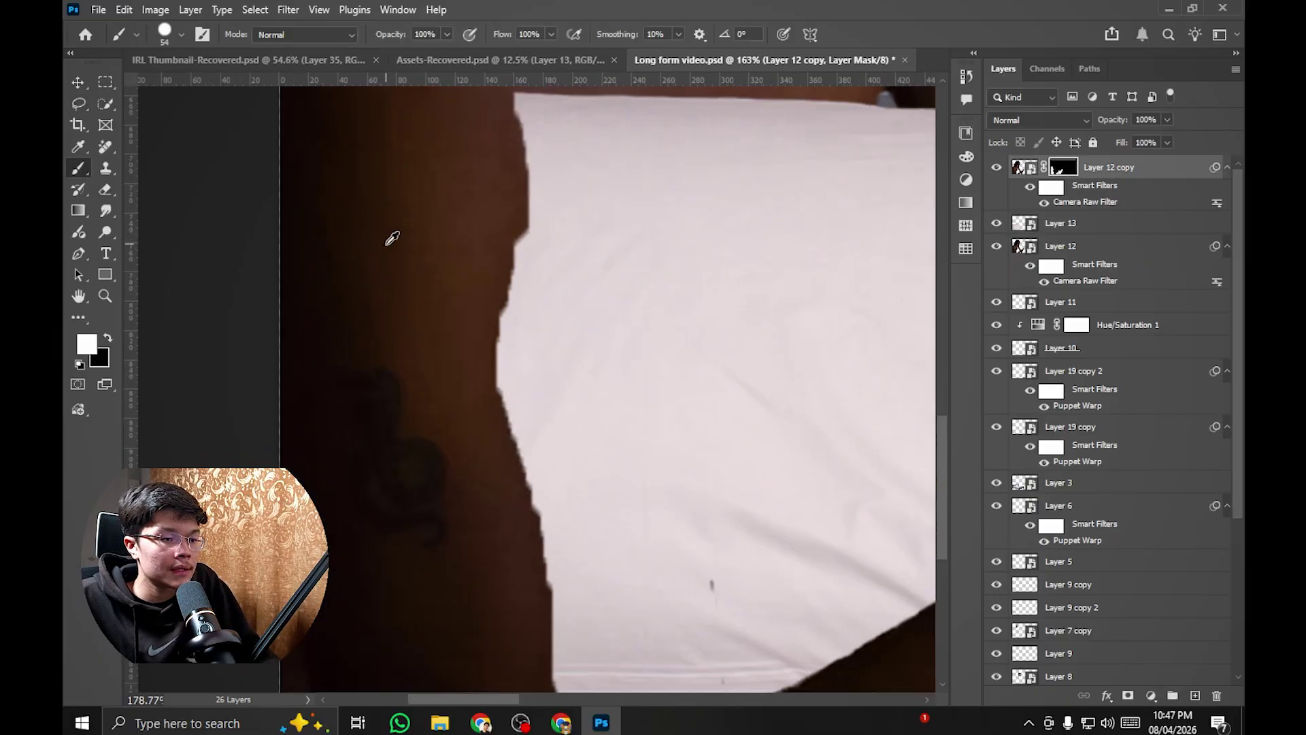
scroll(449, 242, up, 2)
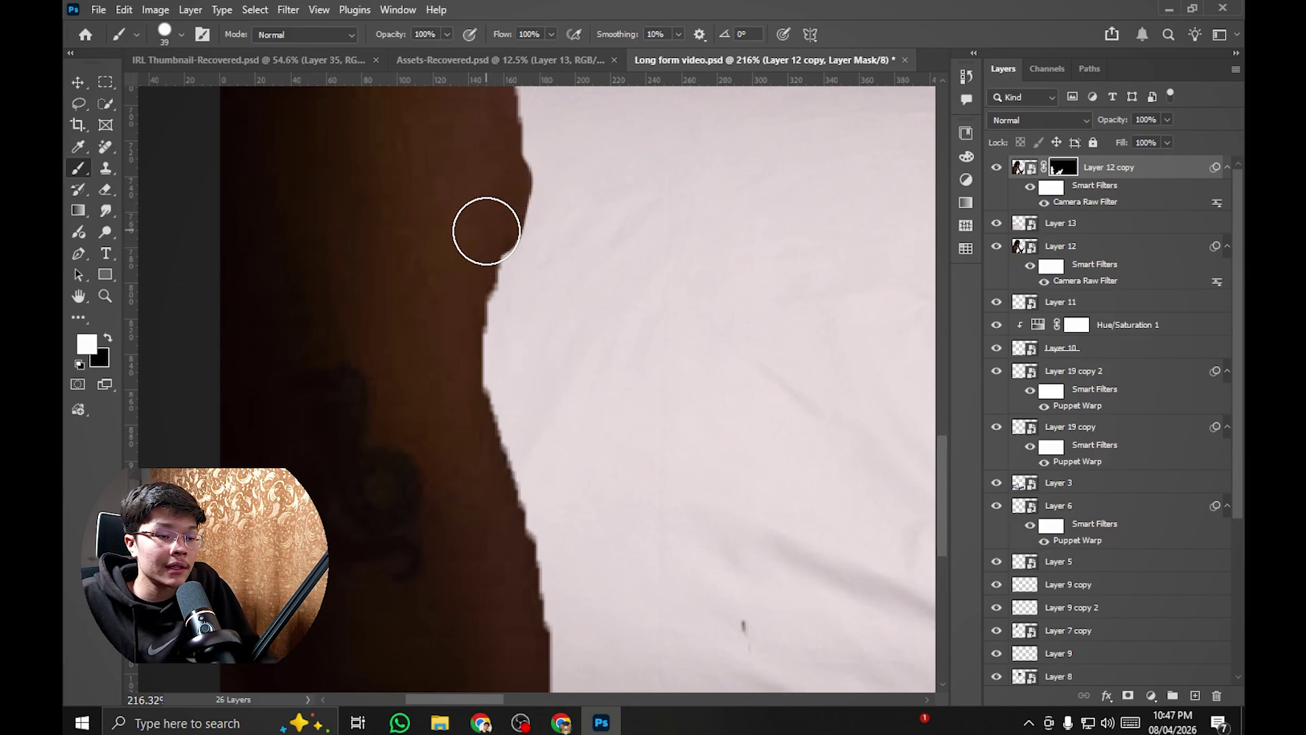
right_click(480, 259)
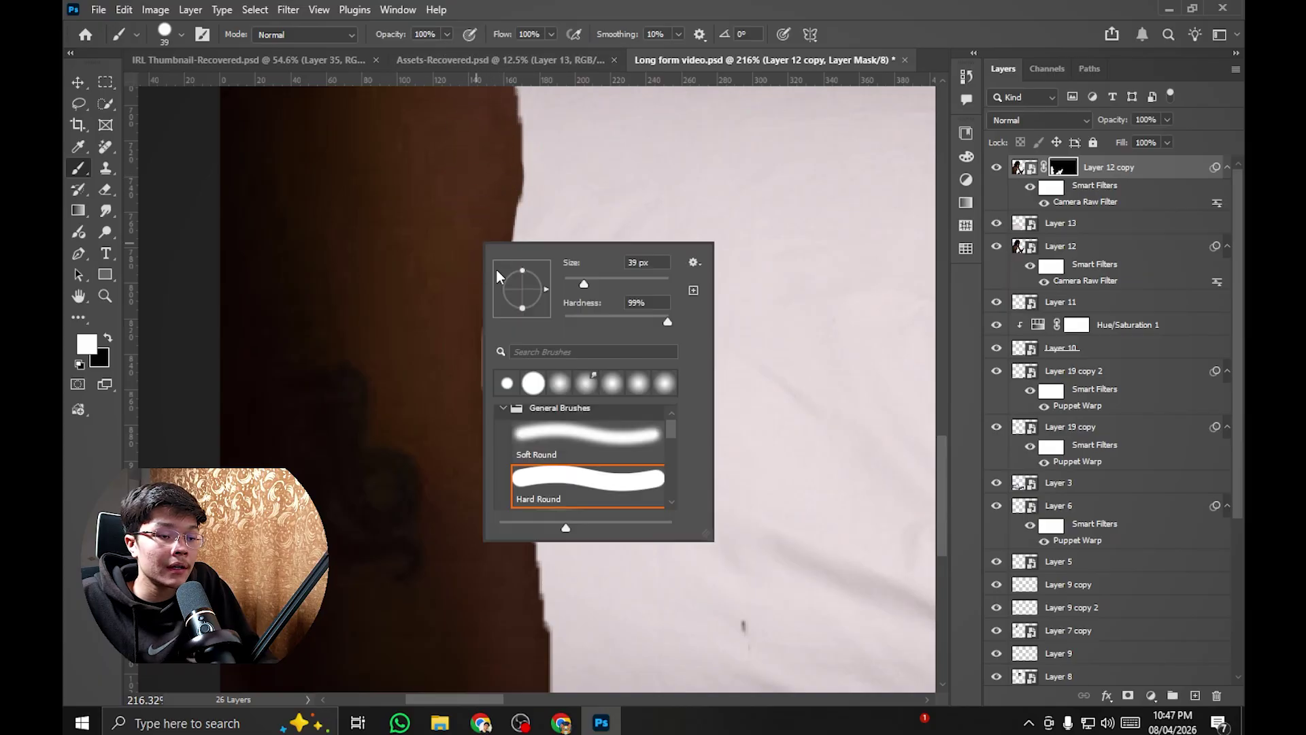
click(483, 175)
right_click(479, 228)
double_click(583, 407)
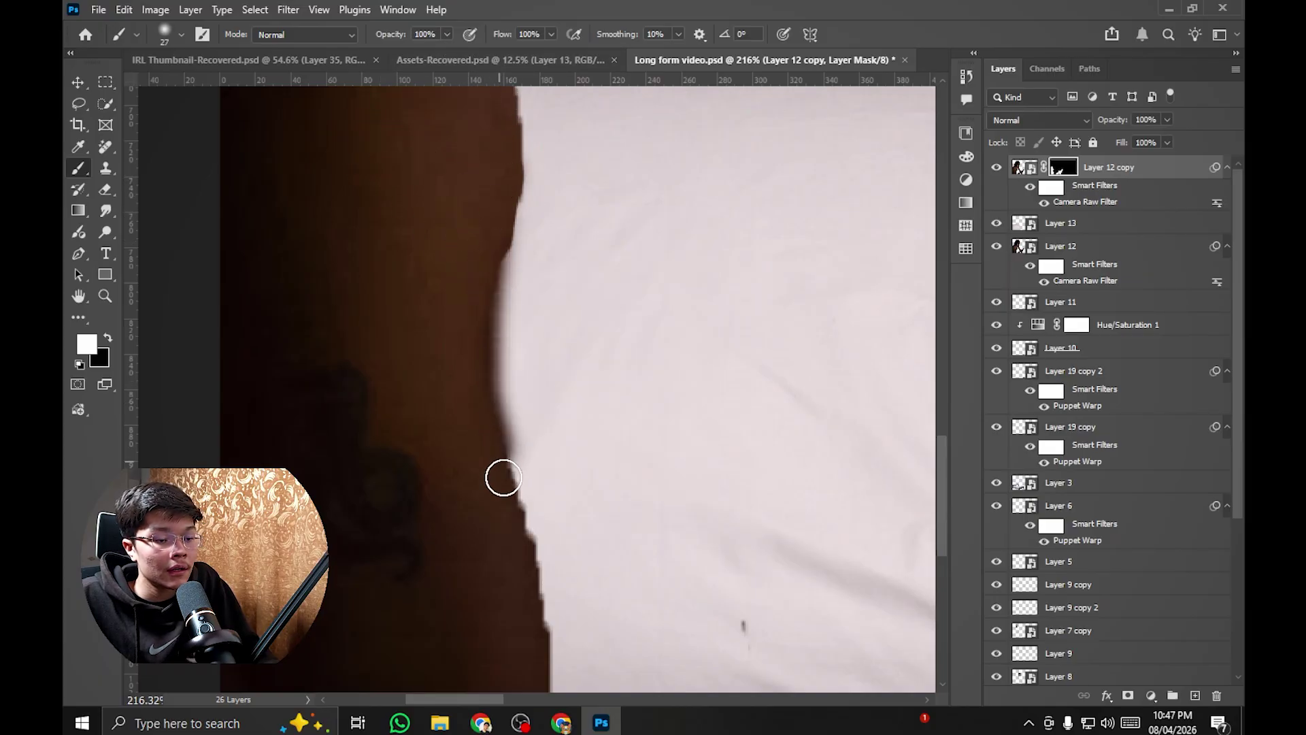
Step: Paint white on the mask down the near upper arm's inner edge to smooth its border against the pillow
scroll(517, 476, down, 3)
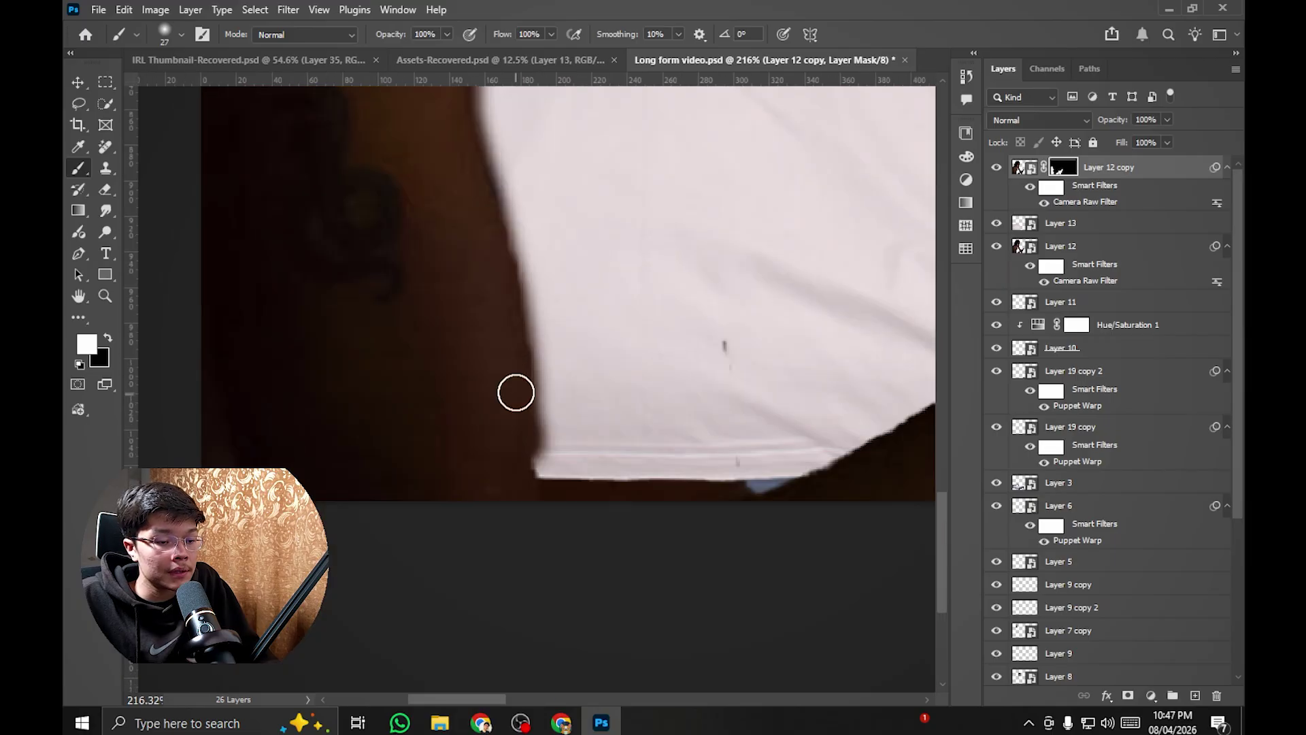
scroll(554, 359, left, 2)
scroll(510, 272, up, 2)
drag(462, 300, 469, 545)
drag(510, 170, 438, 592)
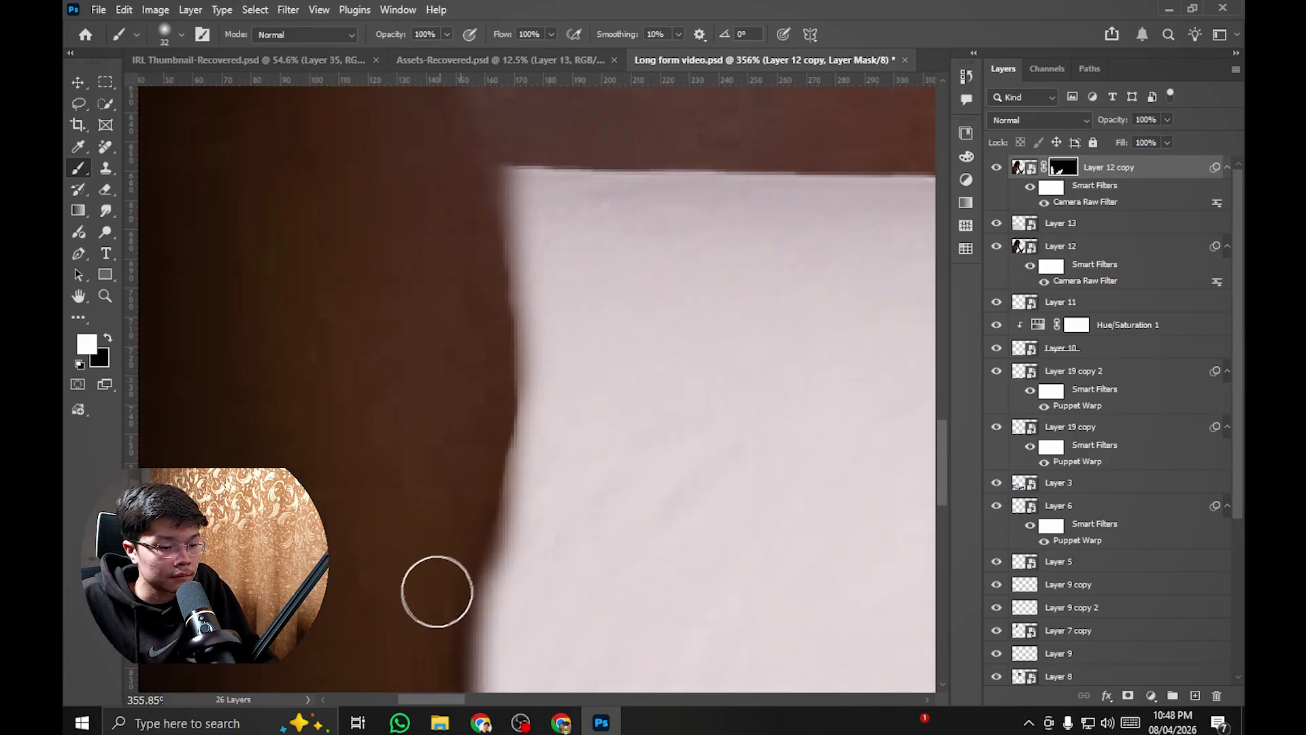
Step: Trim the near arm's edge beside the pillow's upper corner by painting black on the mask with a small soft brush
scroll(503, 272, up, 3)
key(x)
drag(510, 312, 490, 544)
scroll(479, 447, down, 4)
scroll(530, 408, down, 5)
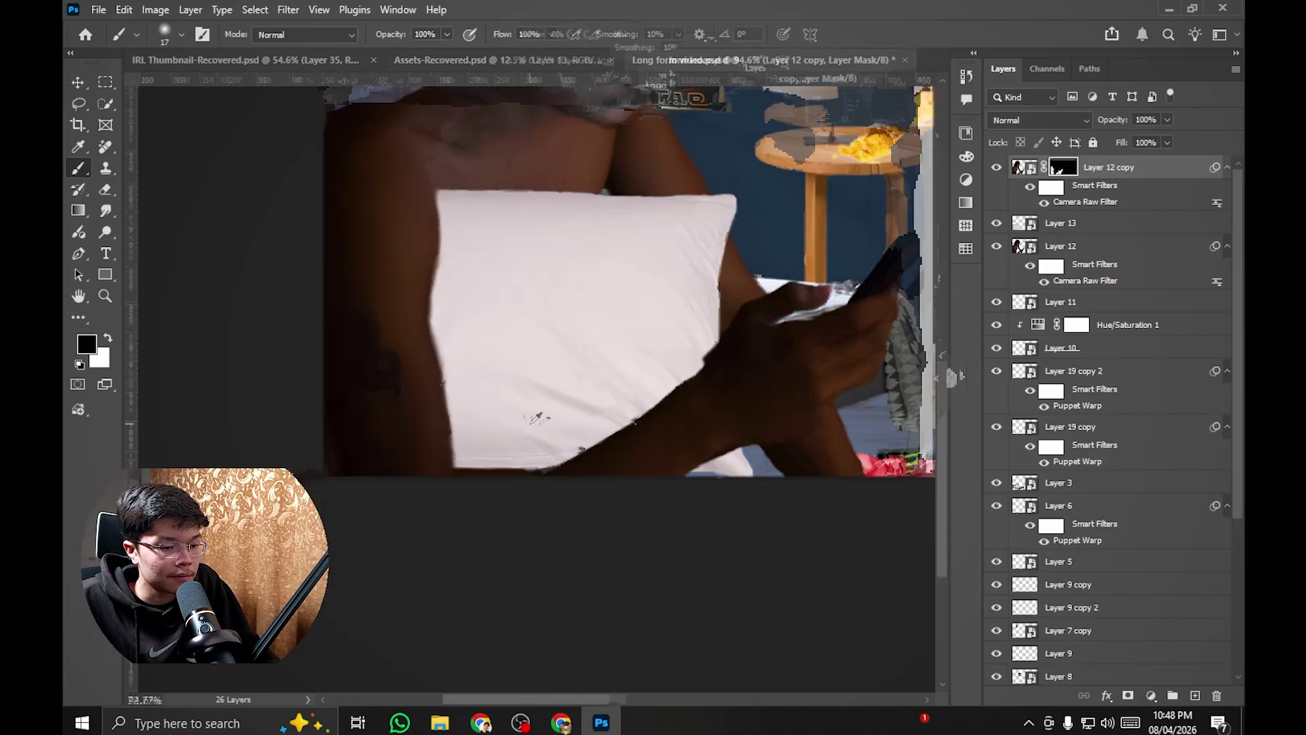
Step: Nudge the pillow down so its lower edge reaches the bottom of the canvas
scroll(539, 408, up, 3)
key(v)
click(541, 343)
scroll(534, 381, down, 4)
scroll(538, 320, up, 4)
Step: Return to Layer 12 copy's mask and brush along the forearm edge where it crosses the pillow
scroll(667, 476, up, 6)
mouse_move(667, 476)
mouse_down()
mouse_move(593, 251)
mouse_move(773, 219)
mouse_up()
click(858, 261)
key(b)
drag(872, 245, 793, 113)
key(x)
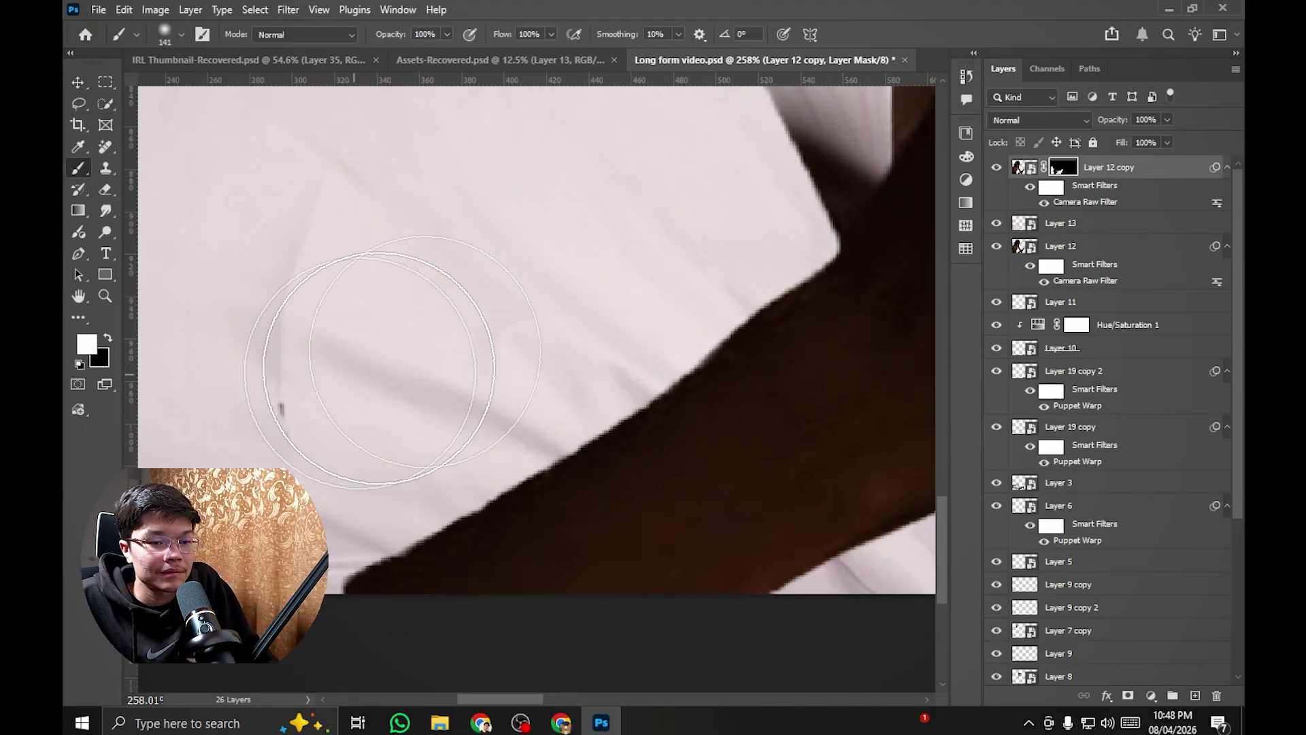
Step: Undo the last mask stroke and repaint the forearm edge at the pillow's side with a smaller soft brush
scroll(717, 283, down, 4)
scroll(670, 323, up, 7)
key(ctrl+z)
mouse_move(638, 315)
mouse_down()
mouse_move(396, 330)
mouse_move(552, 333)
mouse_up()
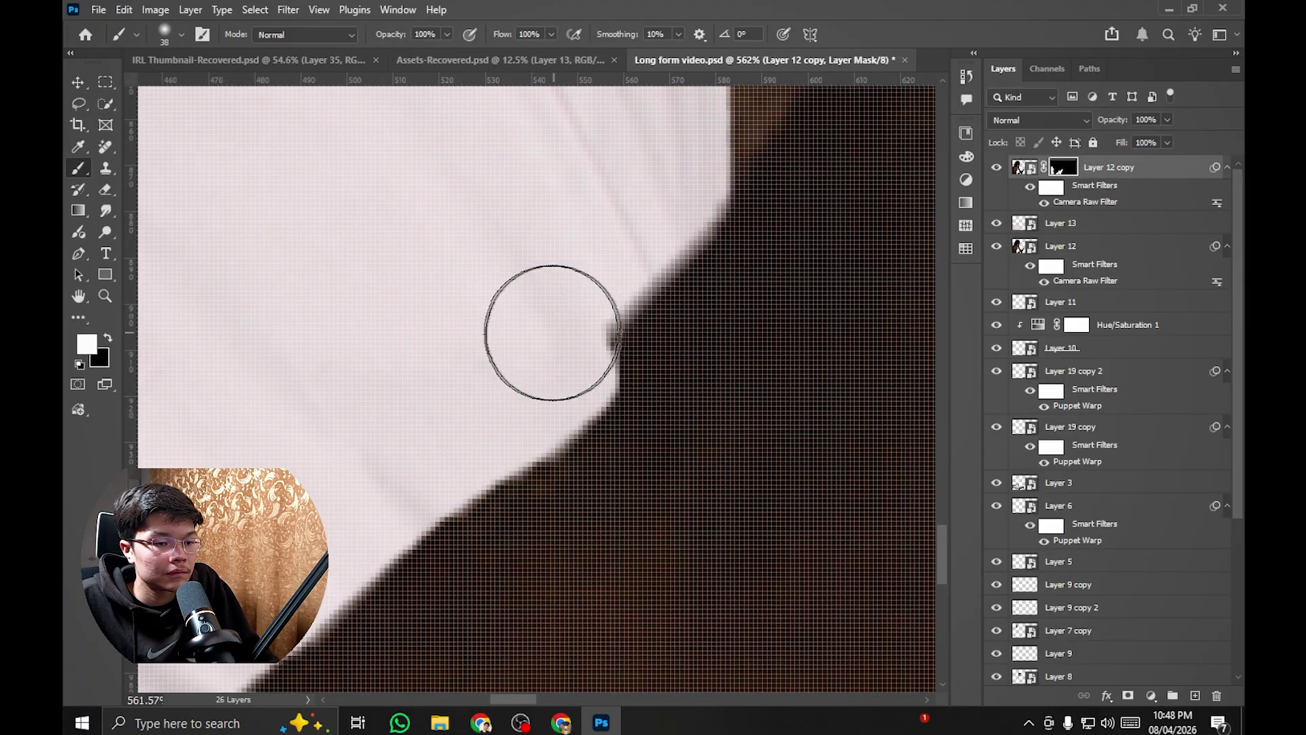
scroll(606, 334, down, 10)
scroll(646, 342, up, 3)
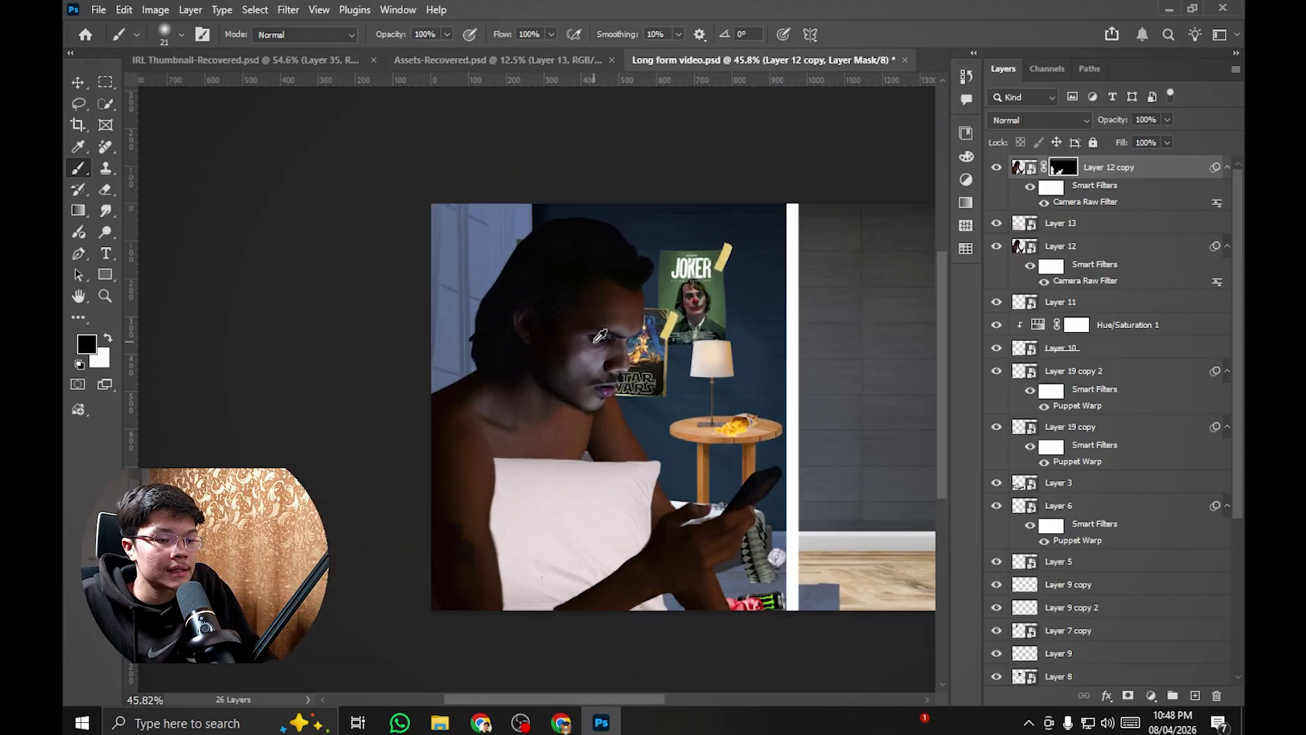
scroll(646, 341, up, 2)
scroll(612, 320, down, 2)
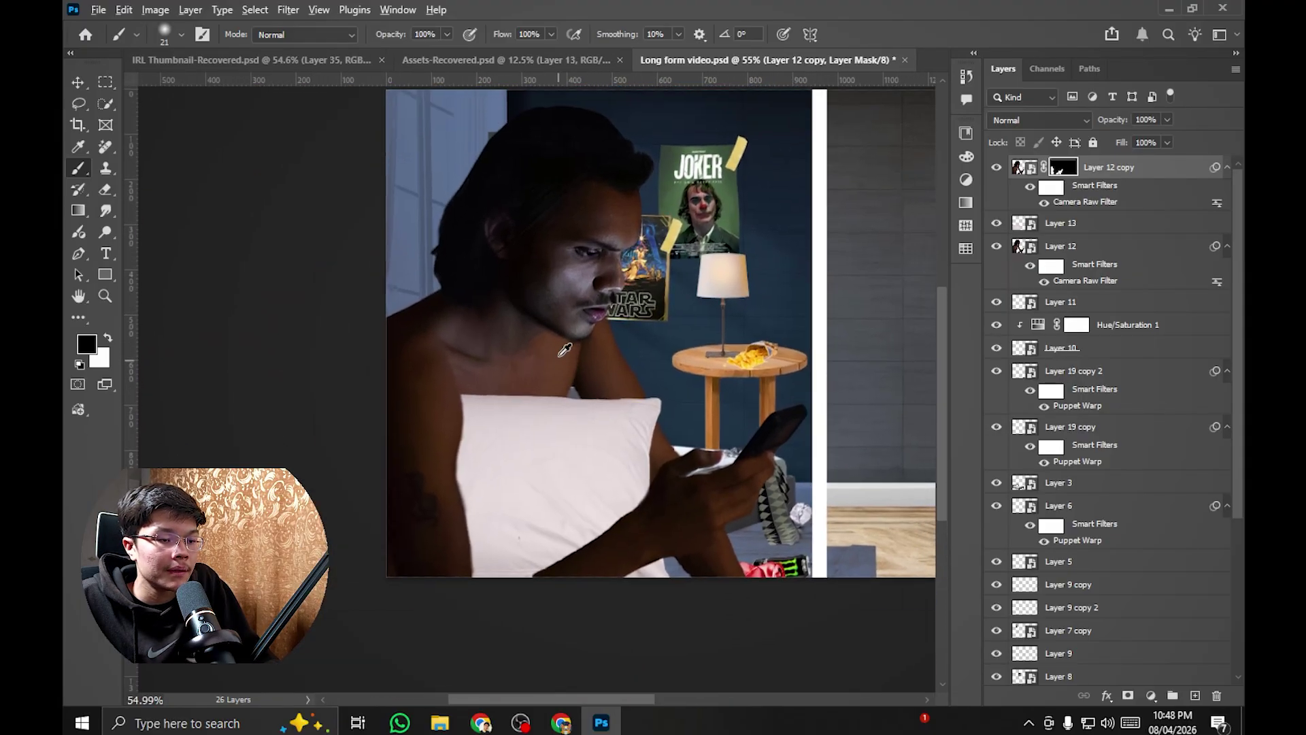
scroll(582, 291, up, 1)
scroll(583, 291, up, 2)
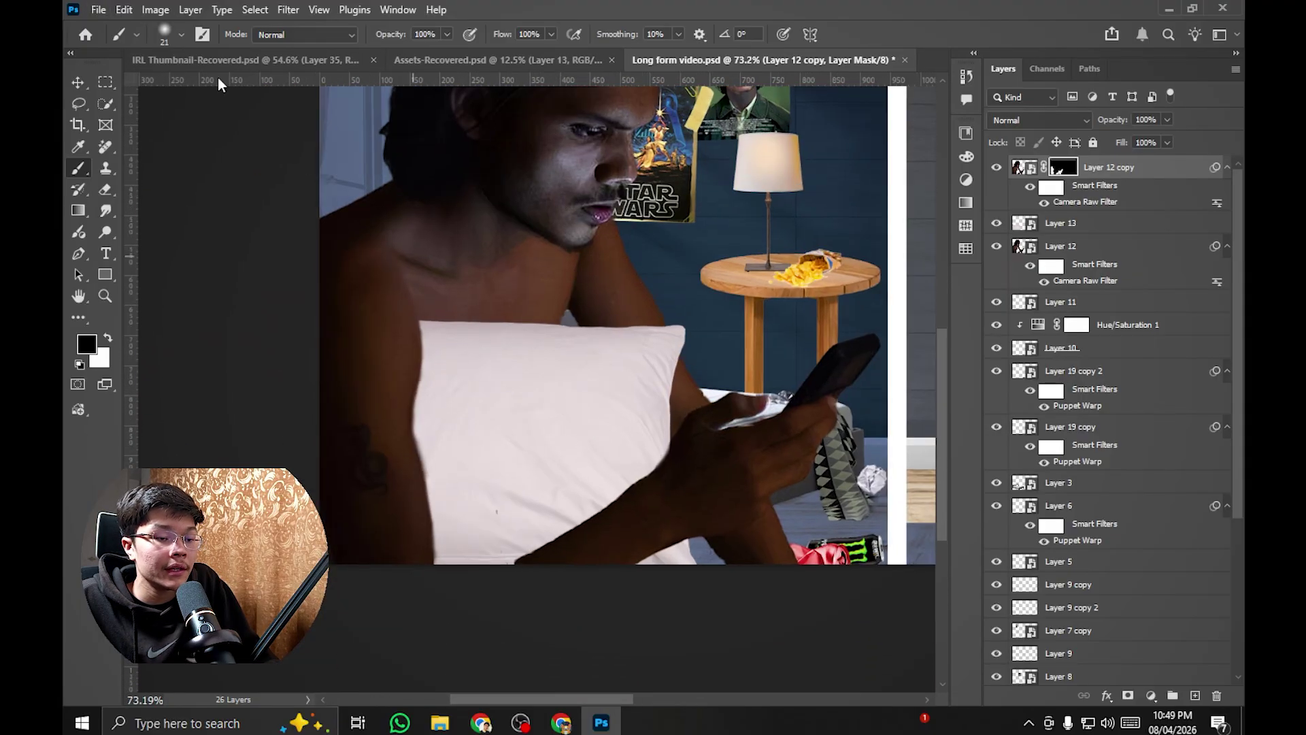
Step: Switch to IRL Thumbnail-Recovered.psd and examine the reference pillow's shading between the man's torso and arms, with Layer 35 hidden
click(224, 60)
scroll(408, 238, down, 2)
scroll(487, 329, up, 6)
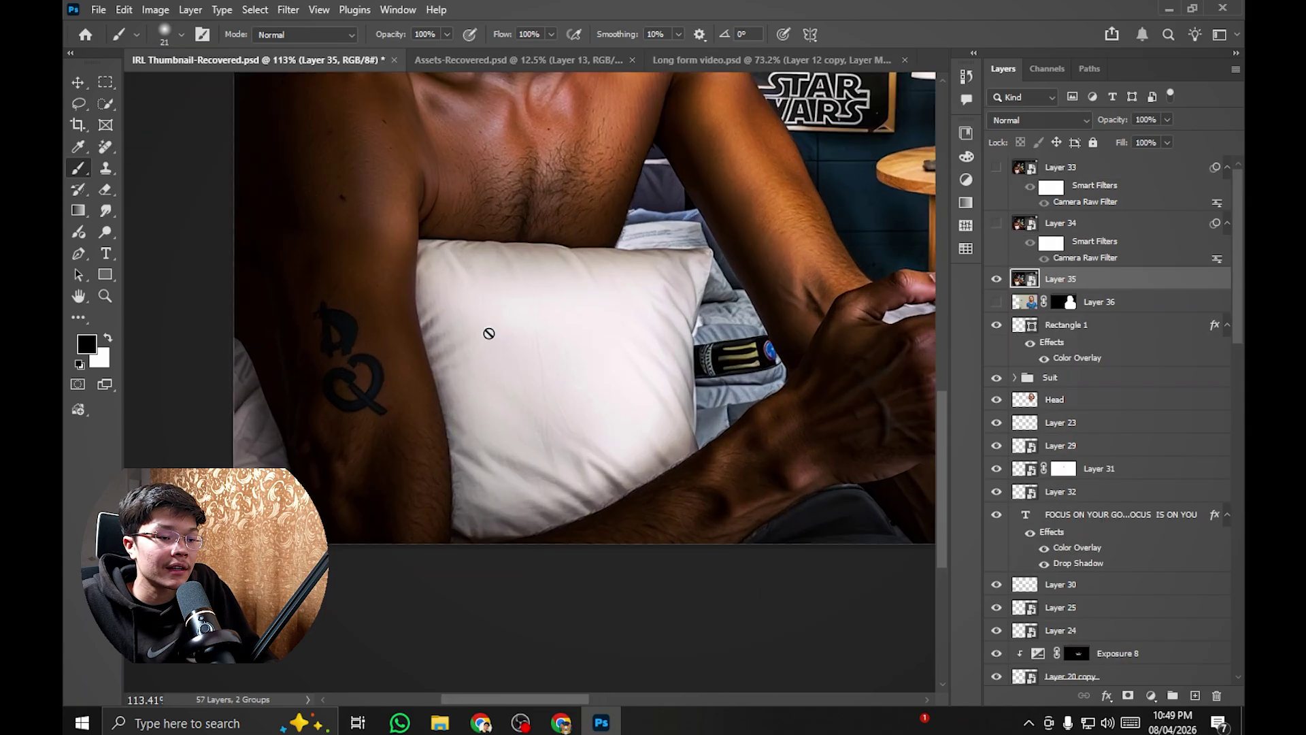
scroll(578, 285, up, 1)
scroll(606, 294, up, 4)
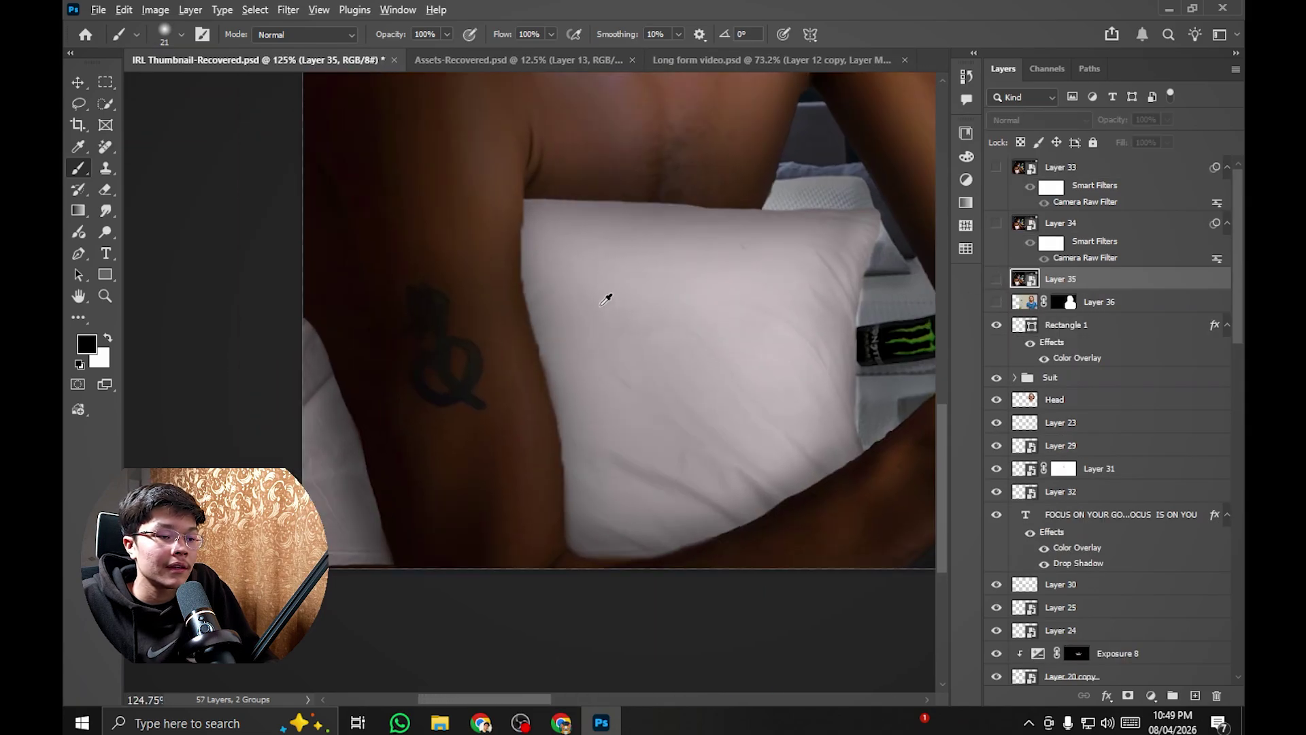
scroll(537, 327, down, 5)
scroll(578, 316, up, 3)
scroll(591, 319, down, 3)
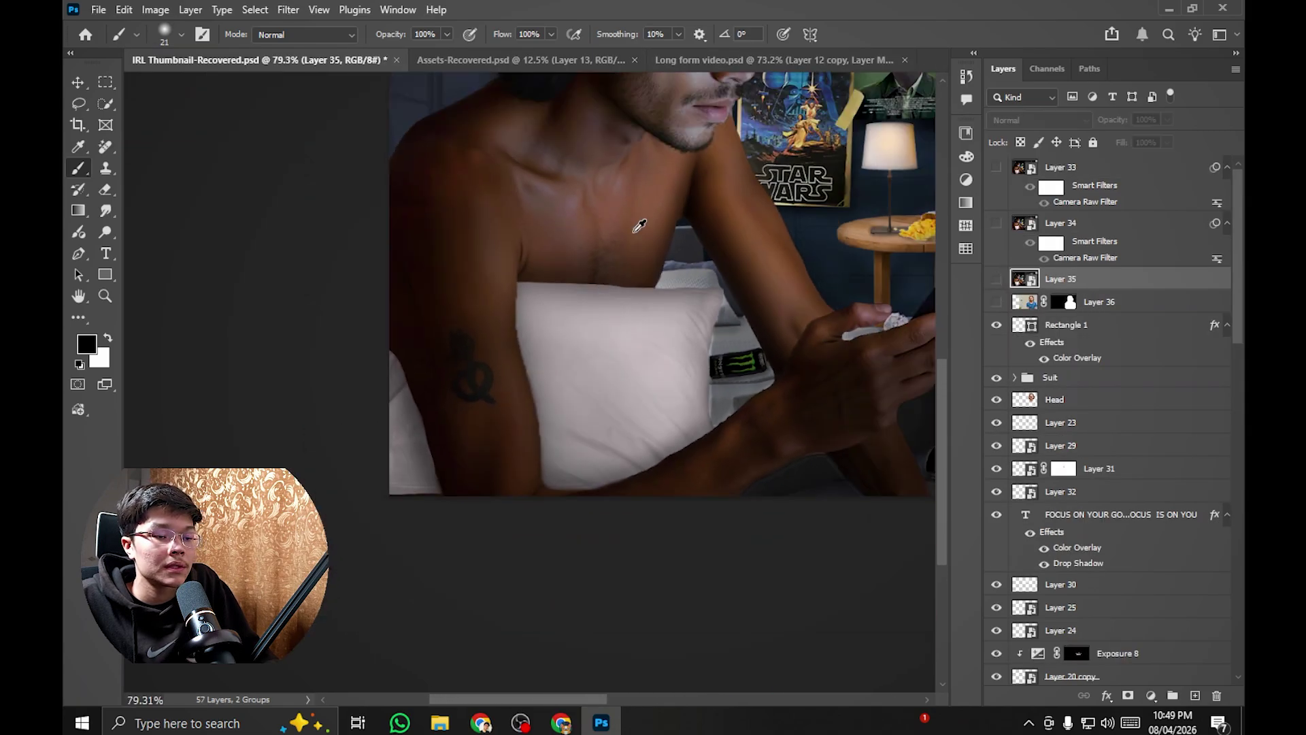
Step: Return to Long form video.psd and examine how the pillow sits between the man's torso and arms in the dark room
click(717, 68)
scroll(583, 289, down, 3)
scroll(583, 289, up, 2)
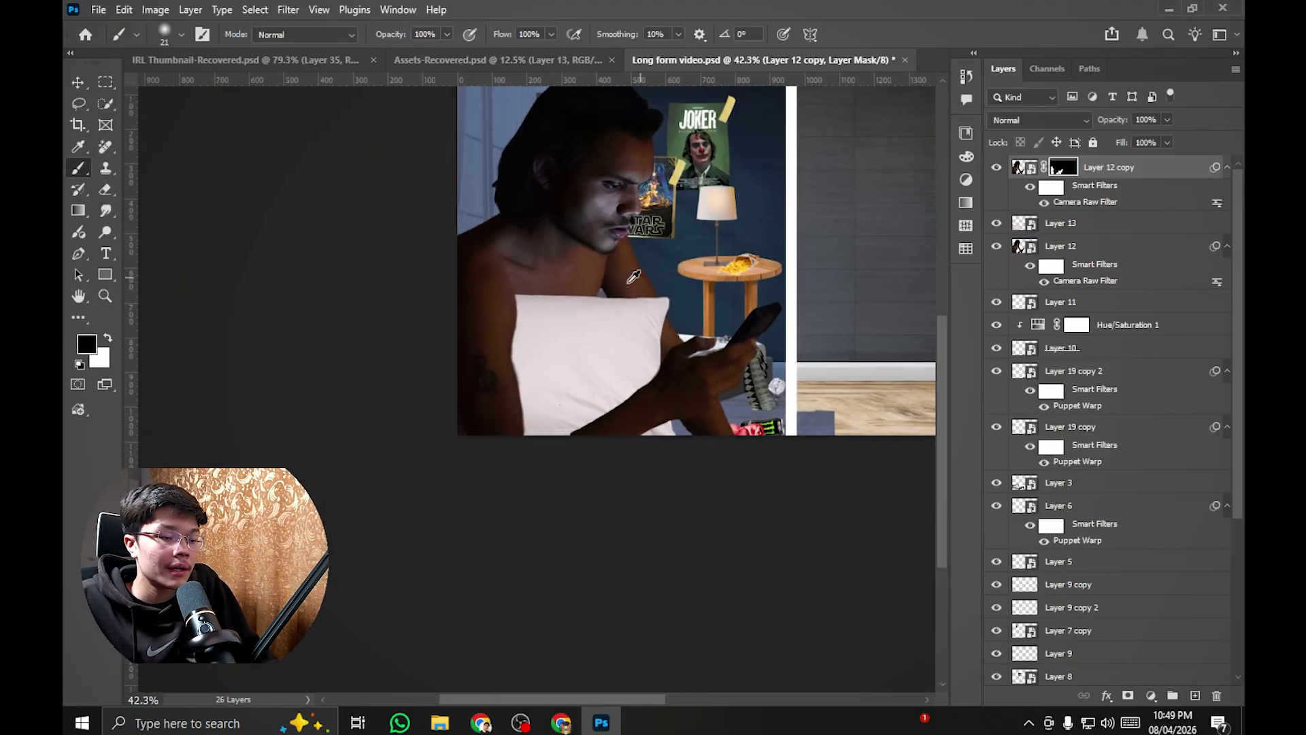
drag(583, 289, 562, 245)
scroll(502, 327, down, 3)
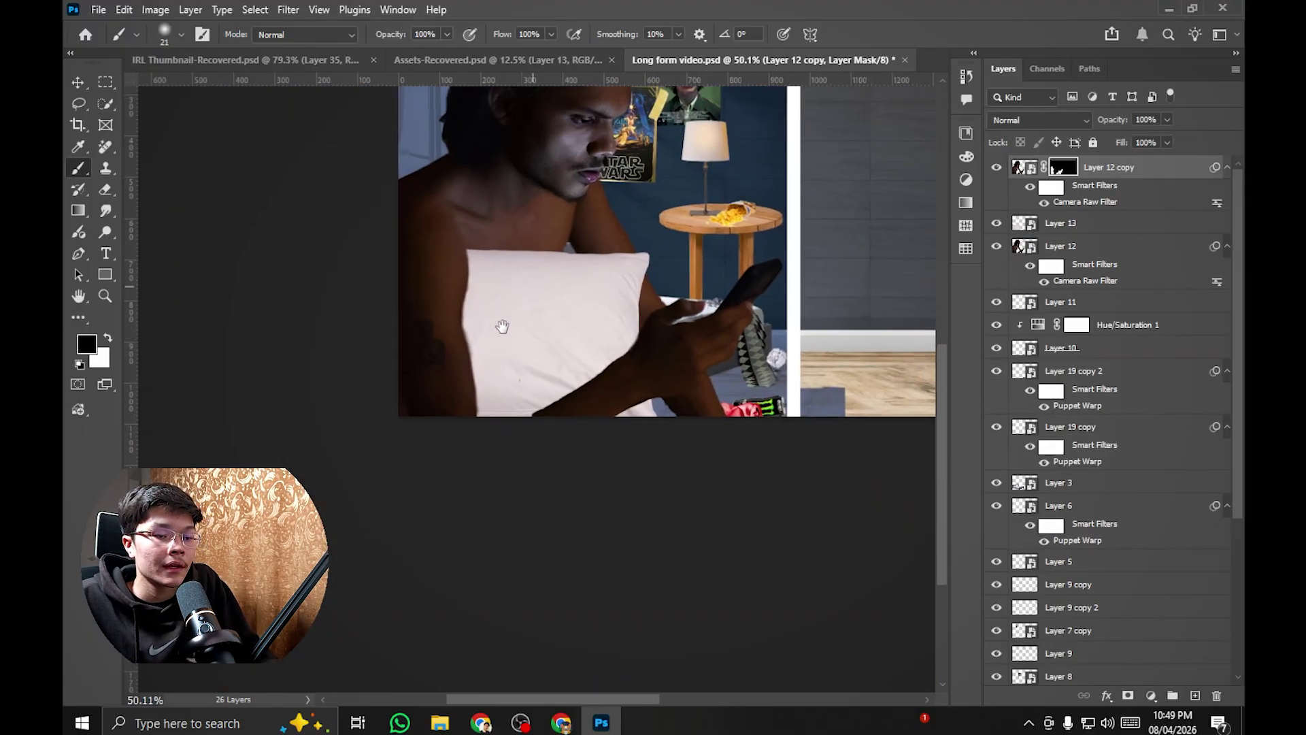
drag(552, 306, 517, 334)
scroll(517, 334, up, 1)
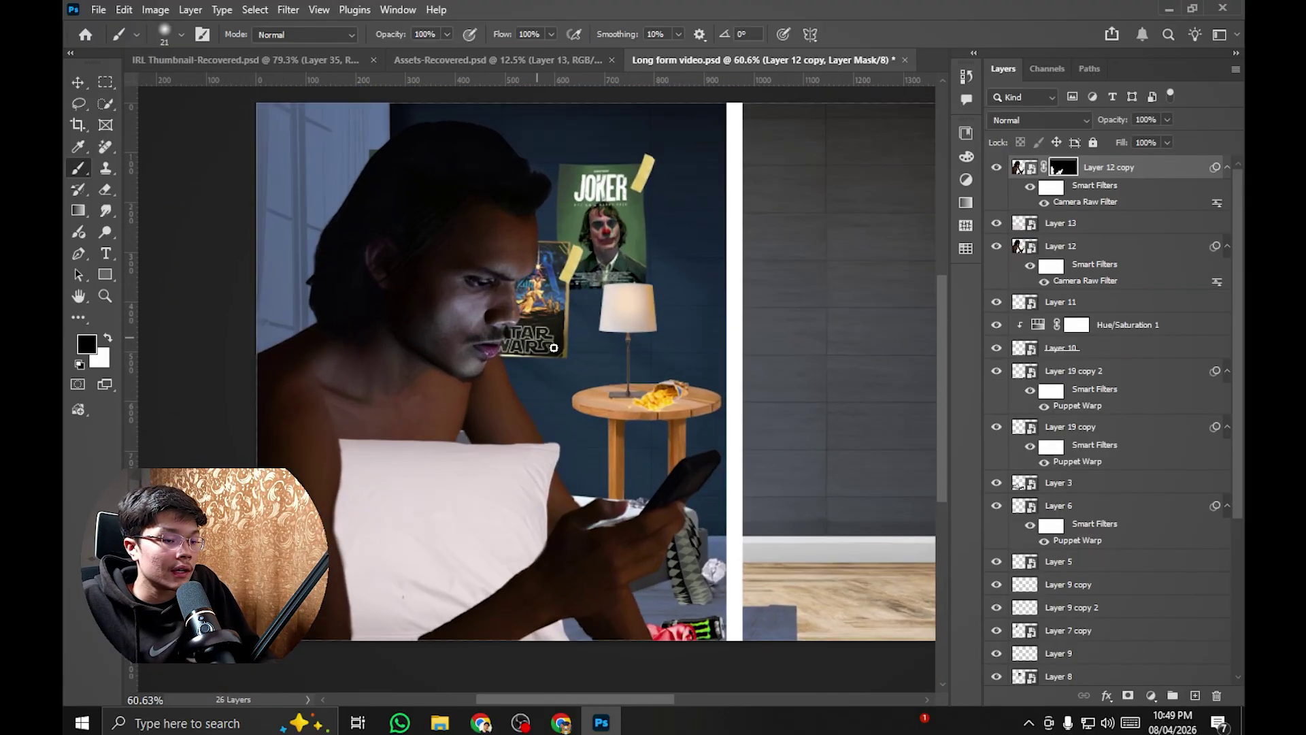
drag(501, 277, 563, 324)
scroll(563, 323, up, 3)
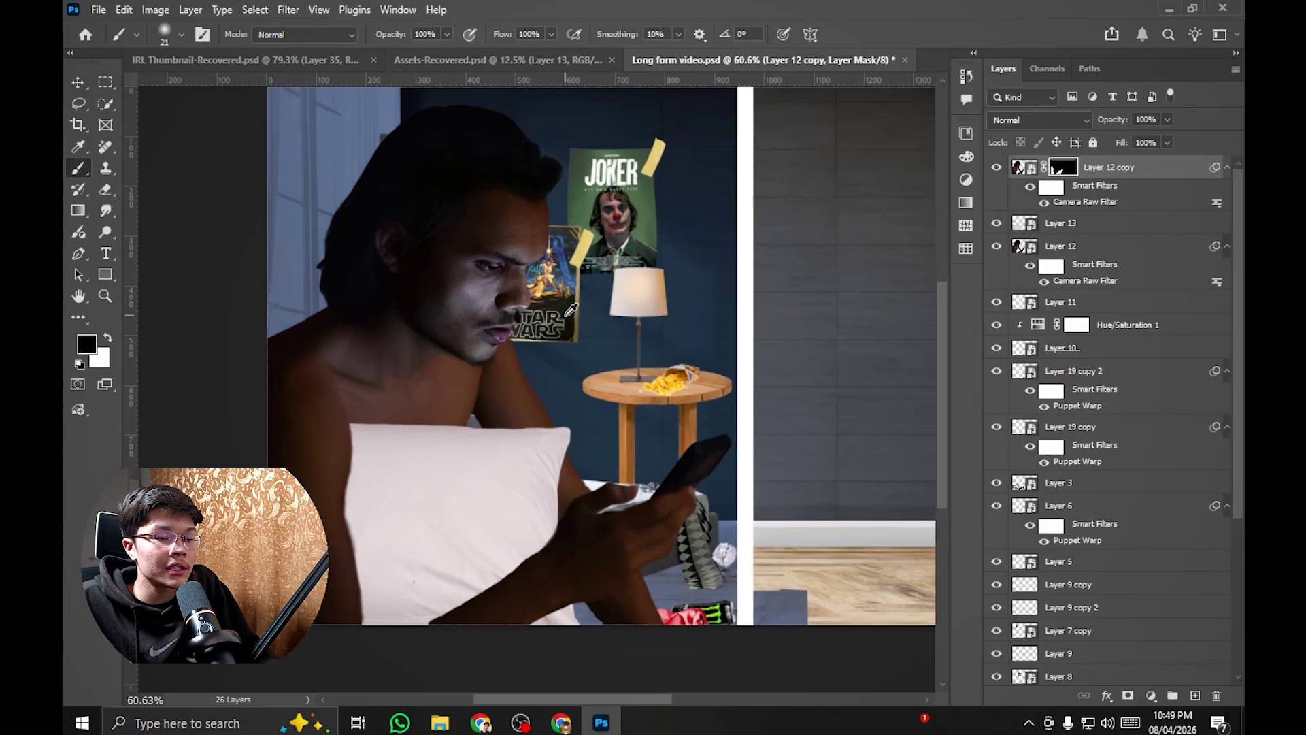
scroll(586, 423, down, 4)
scroll(585, 423, up, 2)
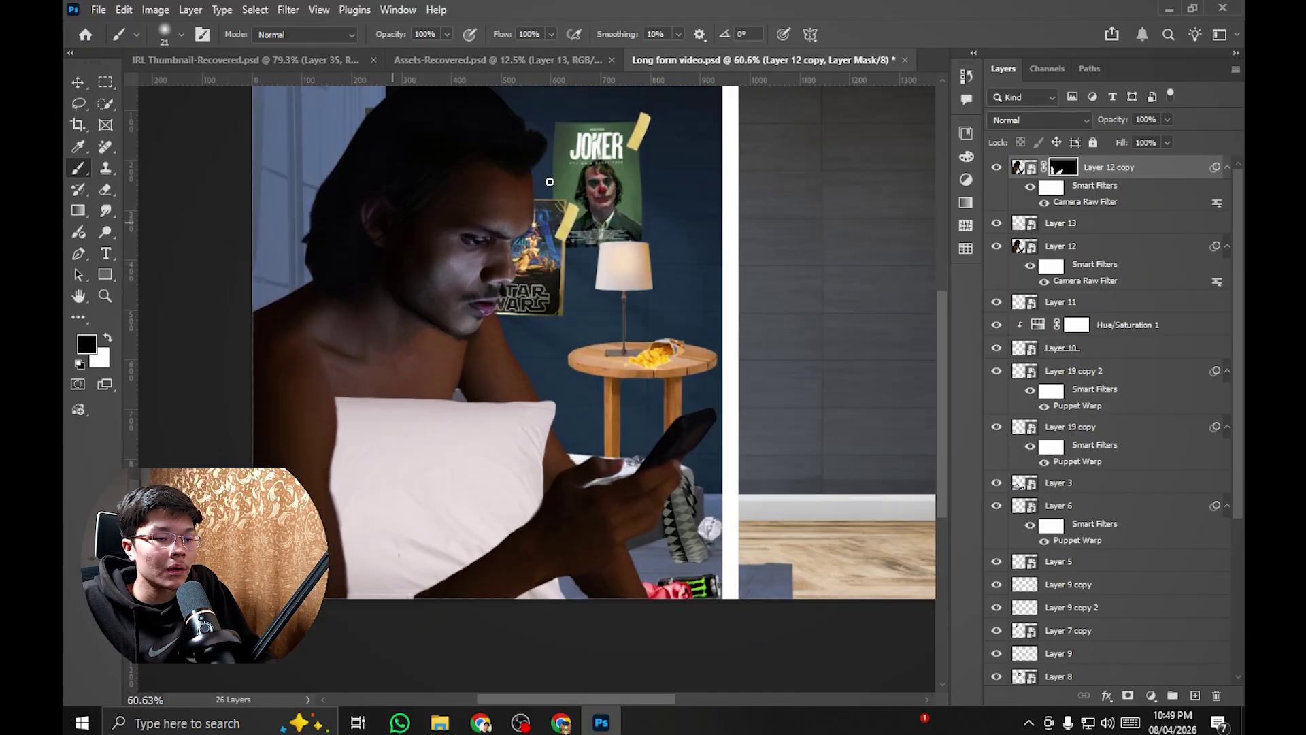
scroll(622, 278, down, 2)
drag(624, 277, 609, 278)
scroll(623, 278, up, 2)
scroll(622, 278, down, 2)
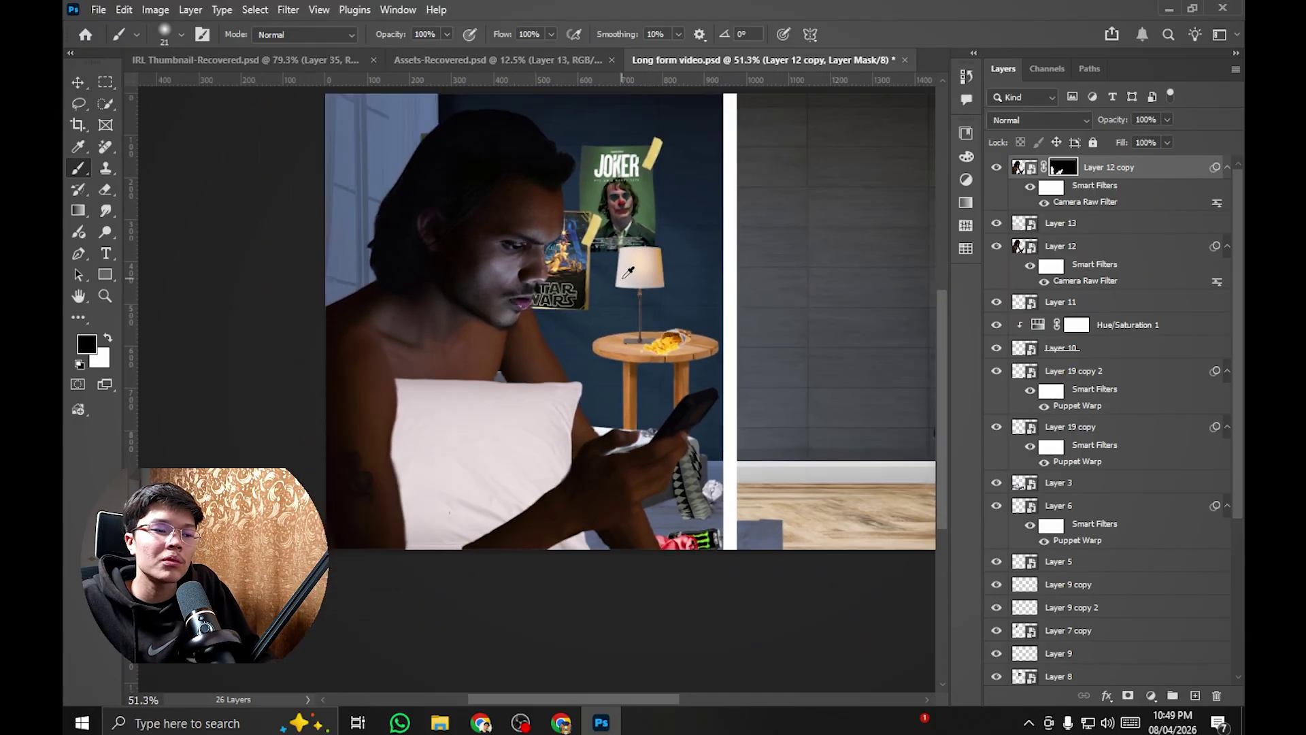
scroll(610, 266, down, 2)
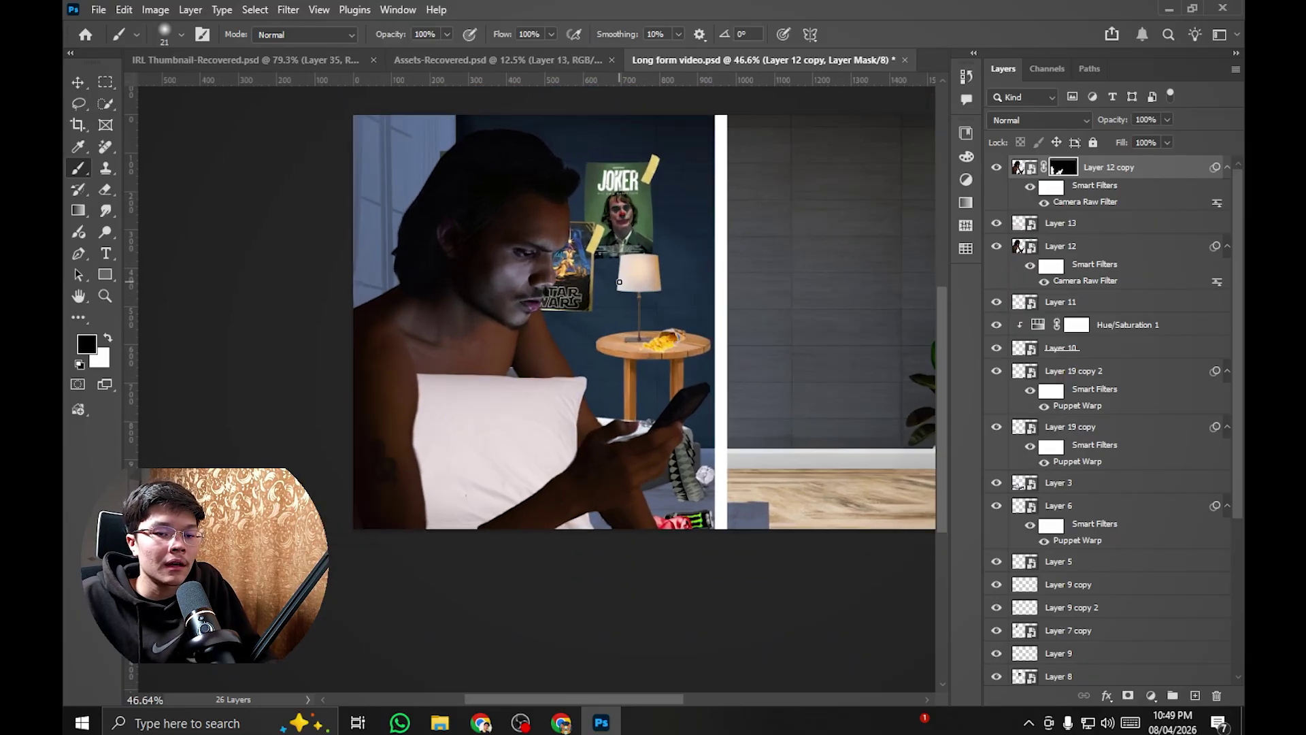
scroll(619, 281, up, 1)
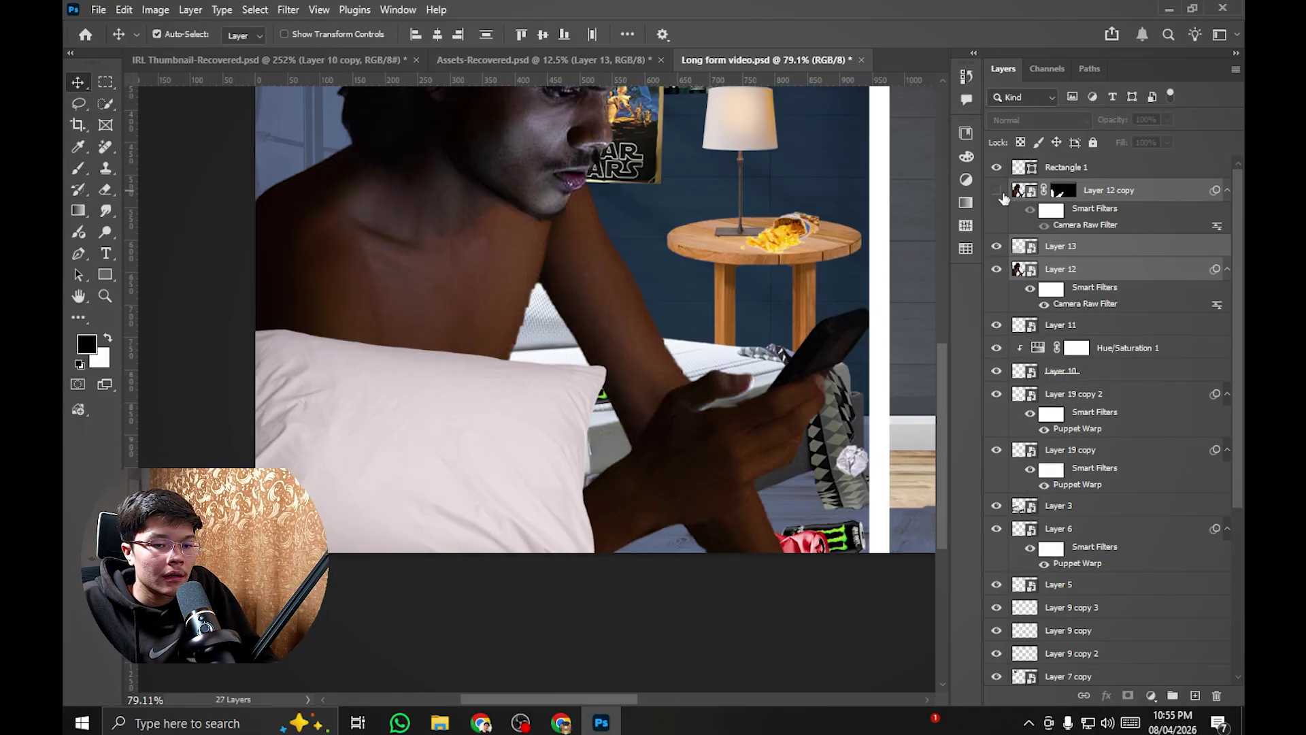
Step: Show Layer 12 copy so the man's arms overlap the pillow again
click(996, 247)
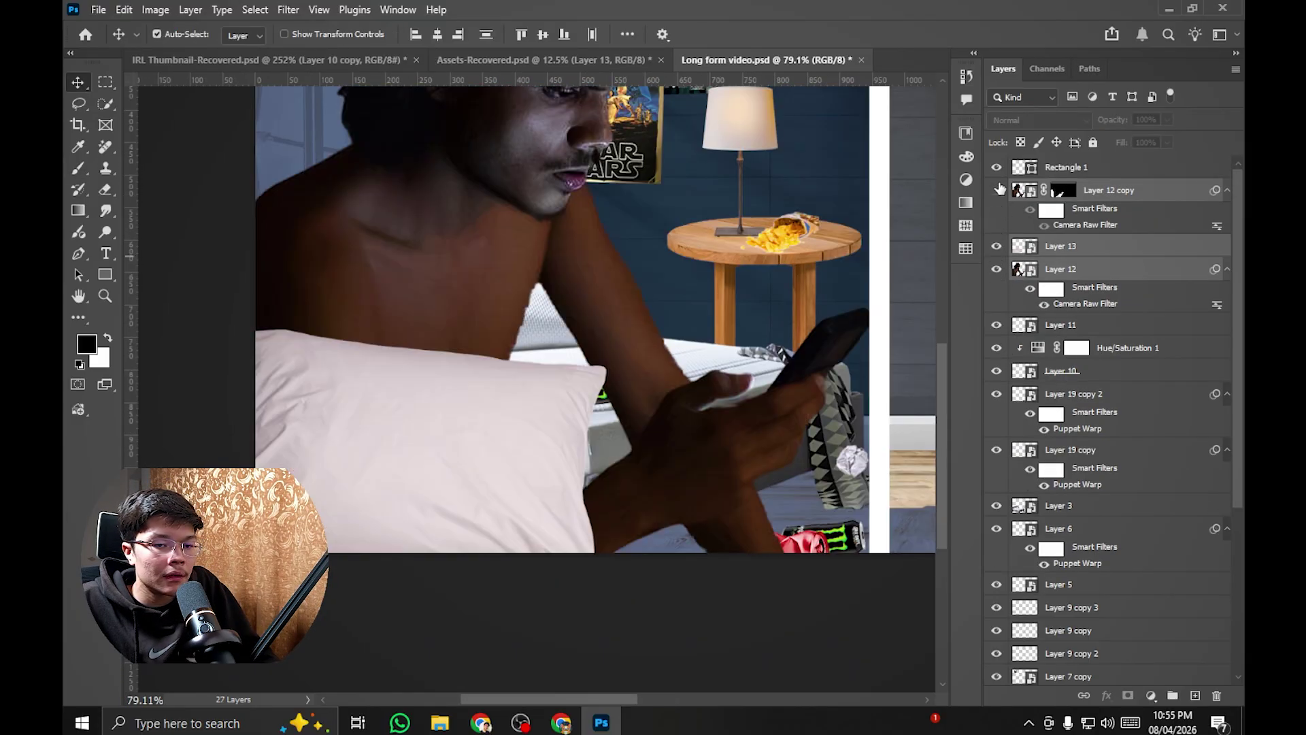
click(996, 189)
scroll(611, 286, down, 3)
scroll(604, 318, up, 3)
scroll(599, 333, down, 3)
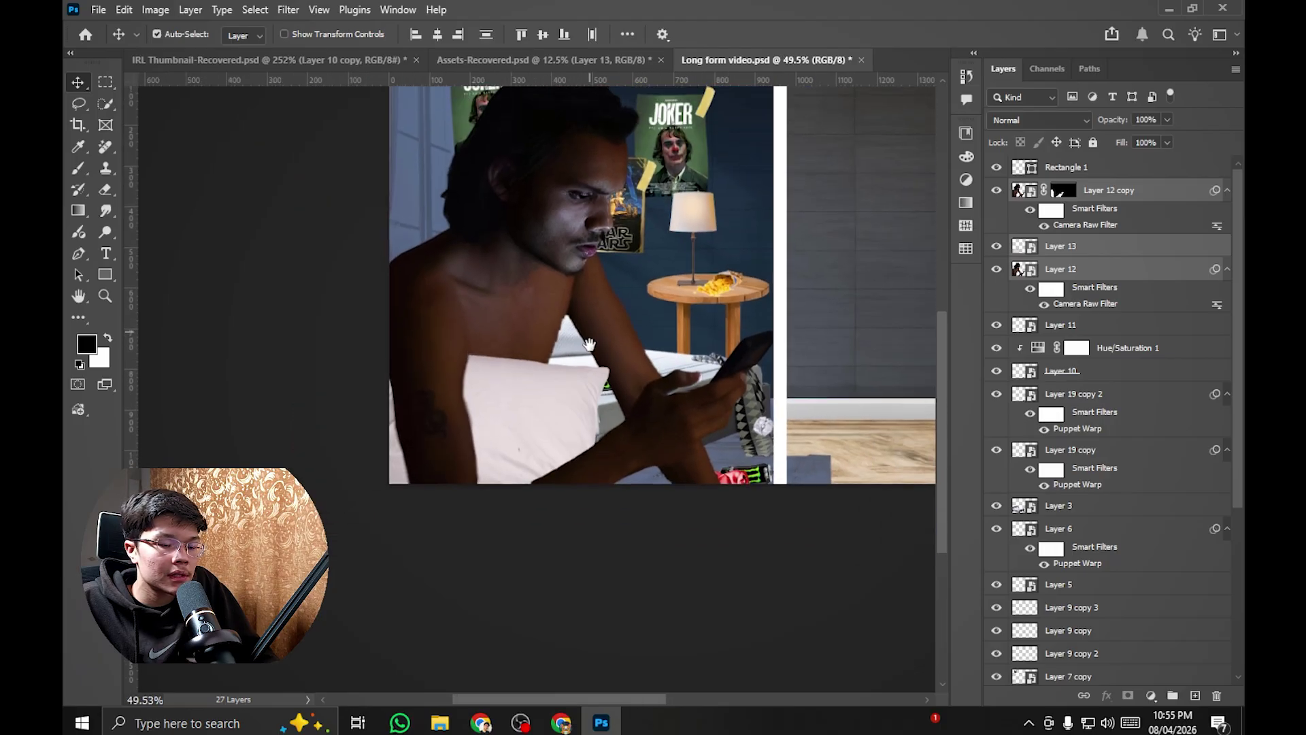
Step: Examine the dark room's composition, checking the man, pillow, duplicated posters, bed and bedside table at different scales
scroll(592, 350, up, 4)
scroll(591, 353, down, 4)
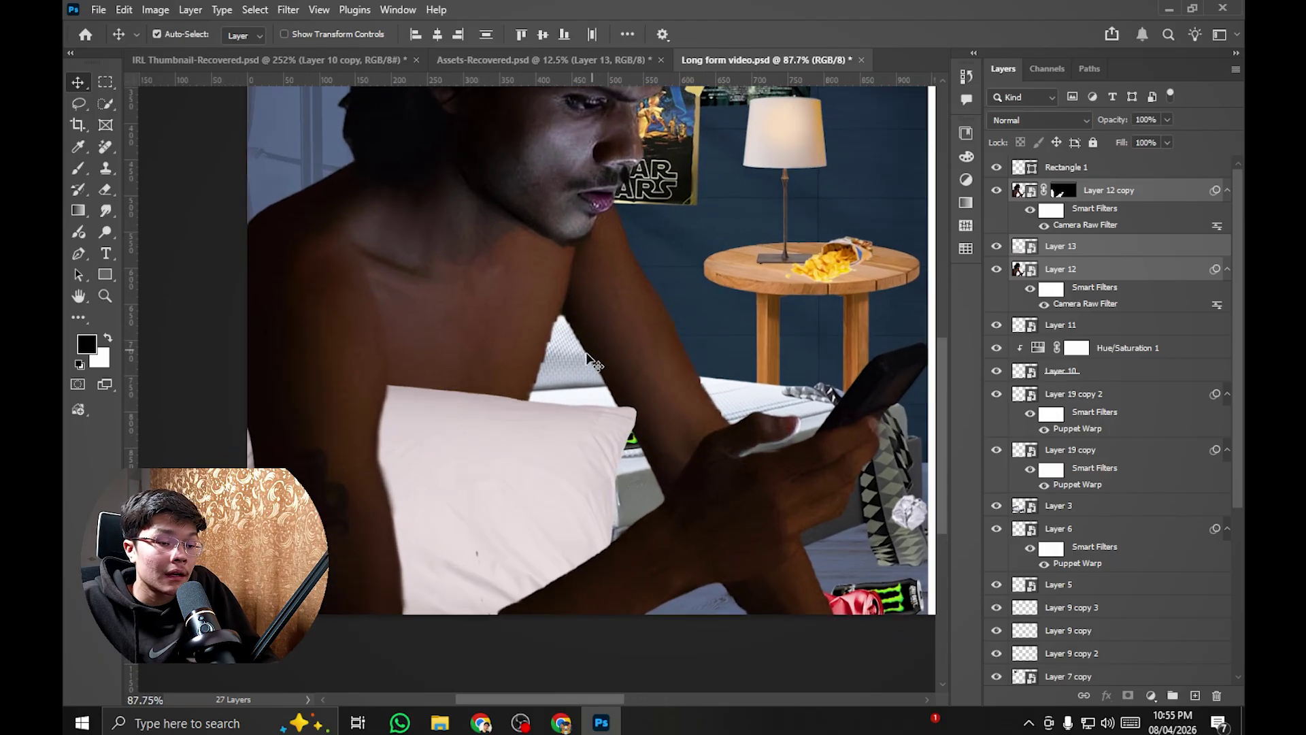
scroll(568, 348, down, 2)
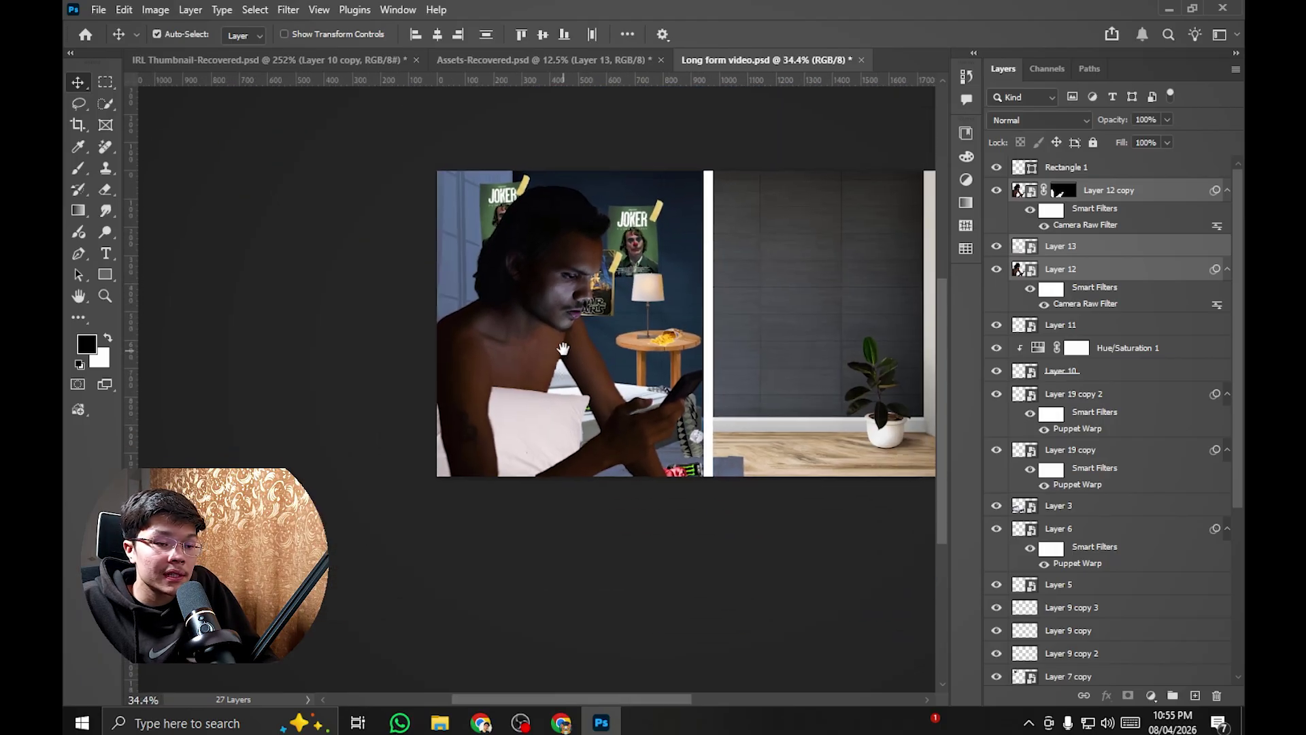
scroll(552, 320, up, 3)
scroll(568, 299, up, 2)
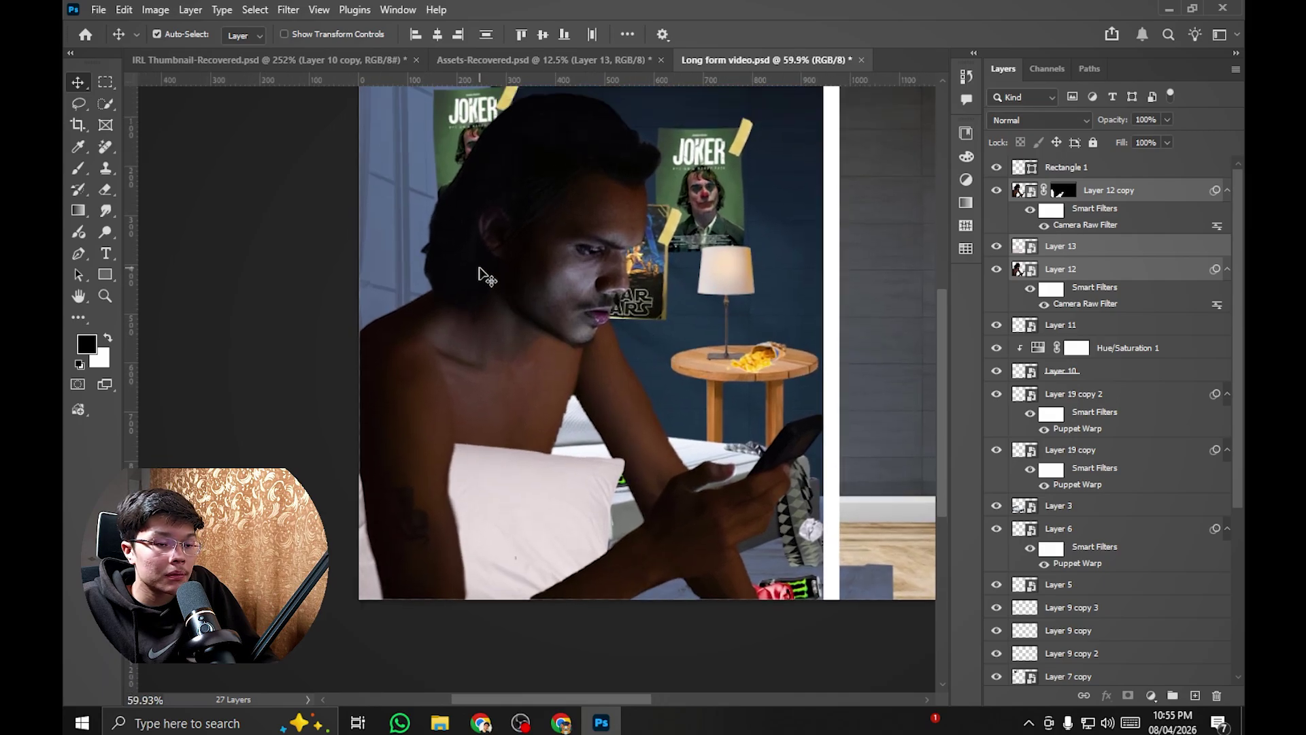
scroll(623, 308, up, 2)
scroll(475, 187, down, 2)
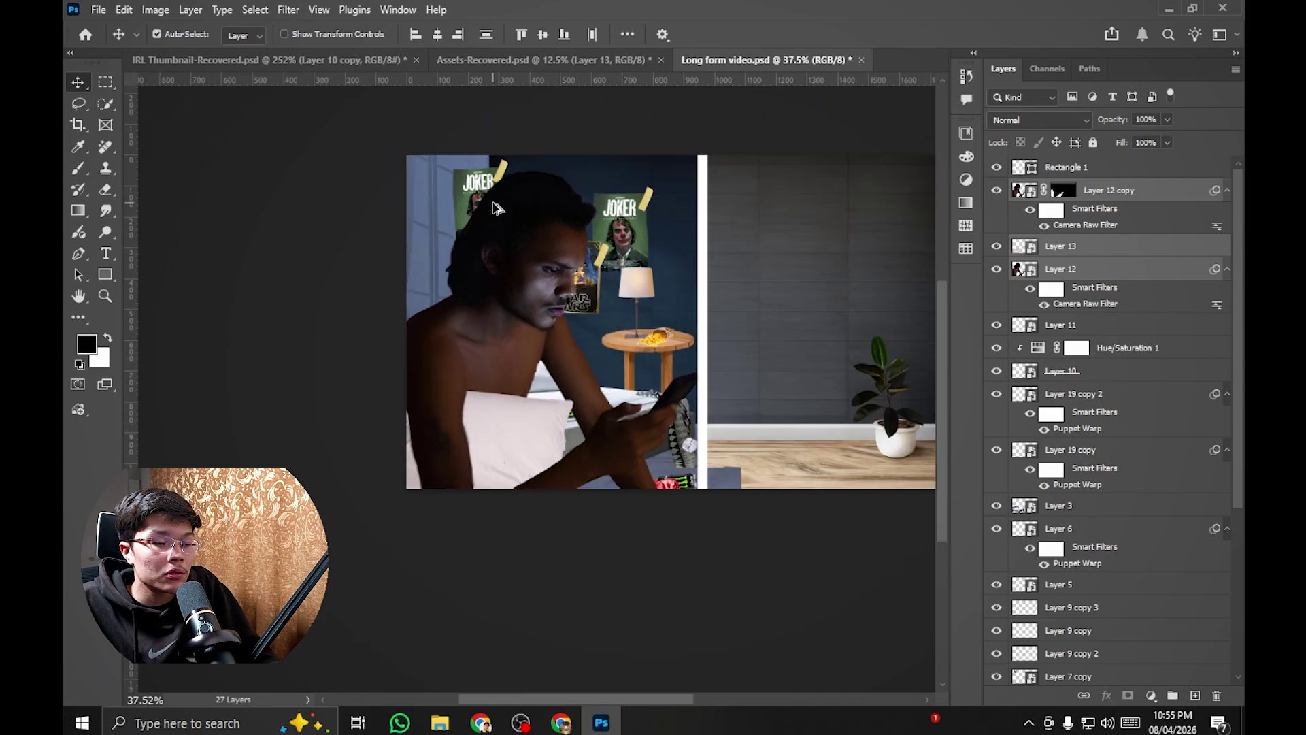
scroll(463, 190, up, 2)
scroll(525, 245, down, 1)
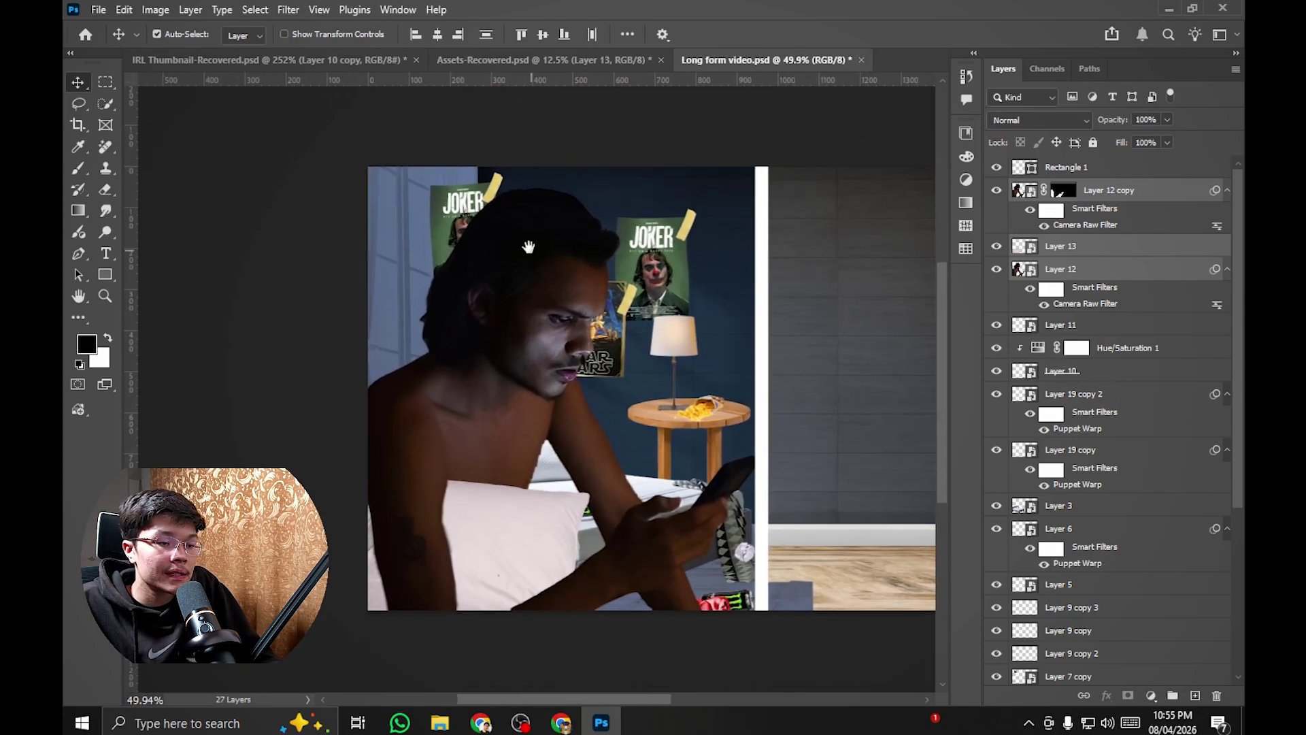
scroll(540, 280, up, 2)
scroll(538, 275, down, 3)
scroll(537, 276, up, 2)
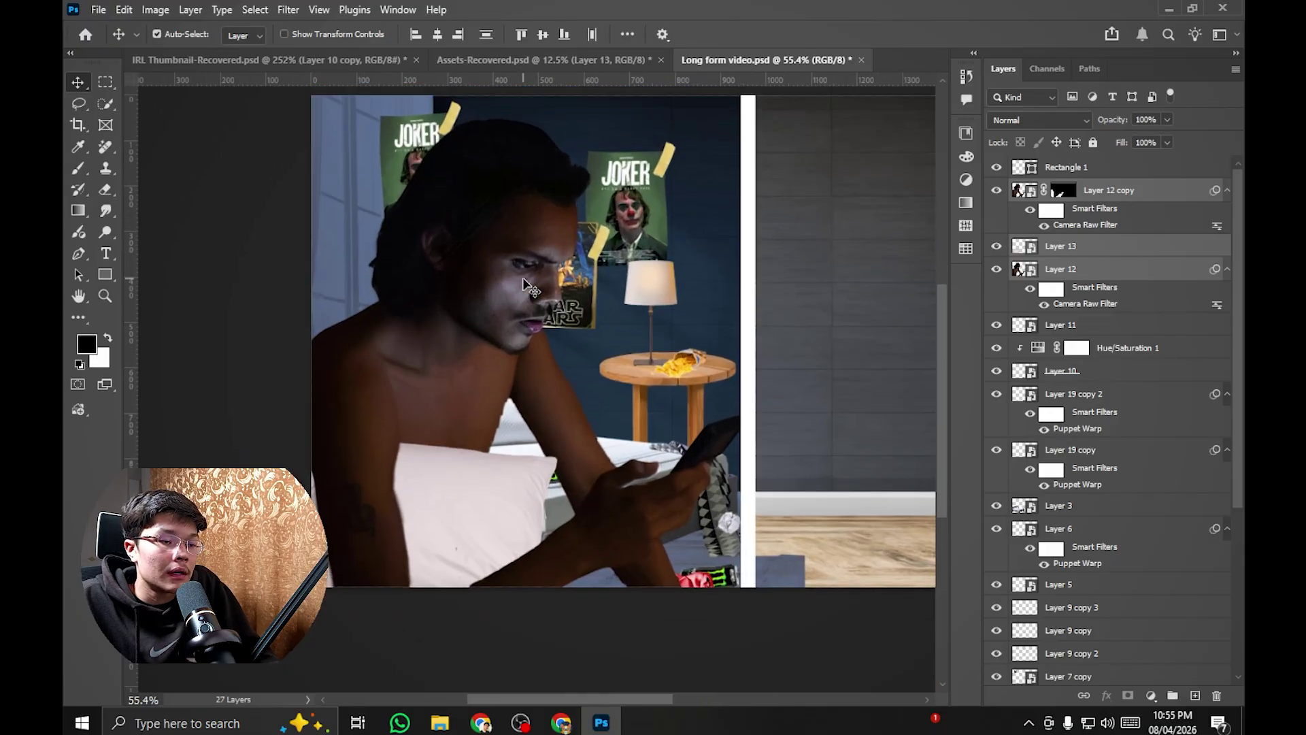
scroll(531, 276, down, 1)
scroll(523, 277, up, 1)
drag(520, 278, 508, 315)
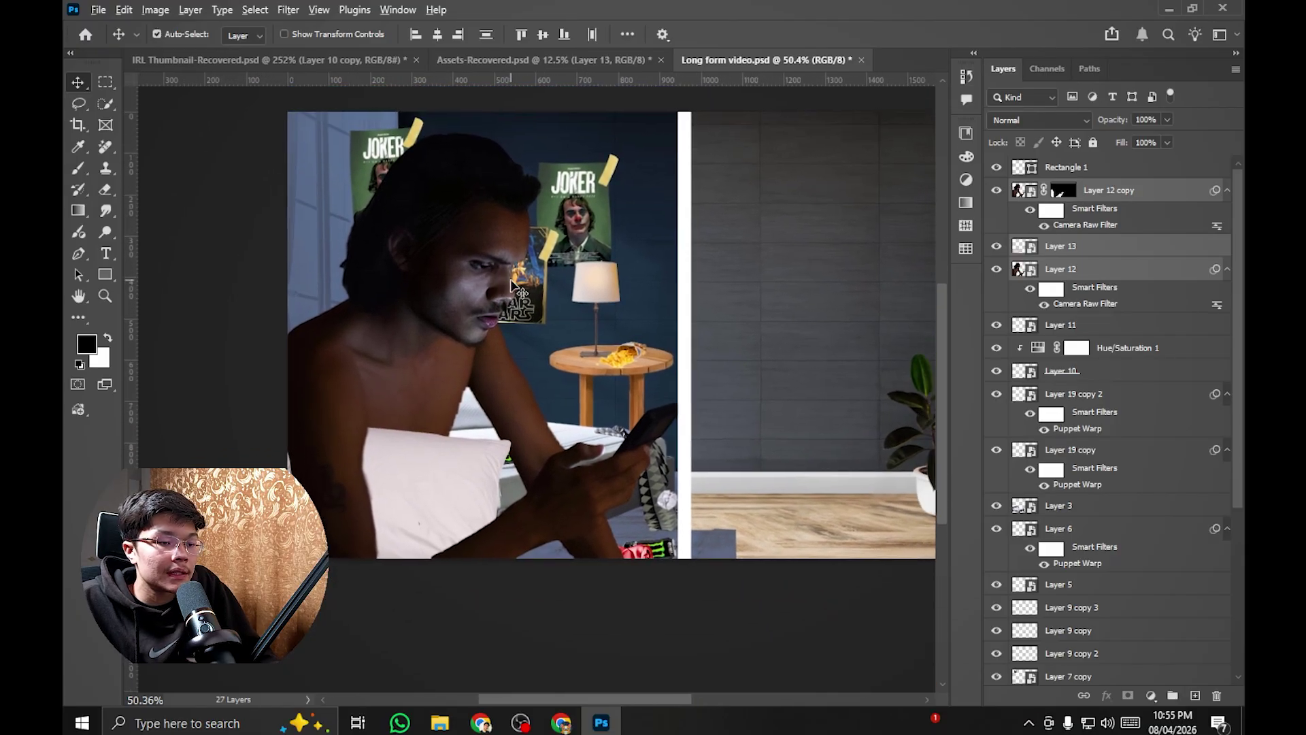
scroll(511, 279, down, 2)
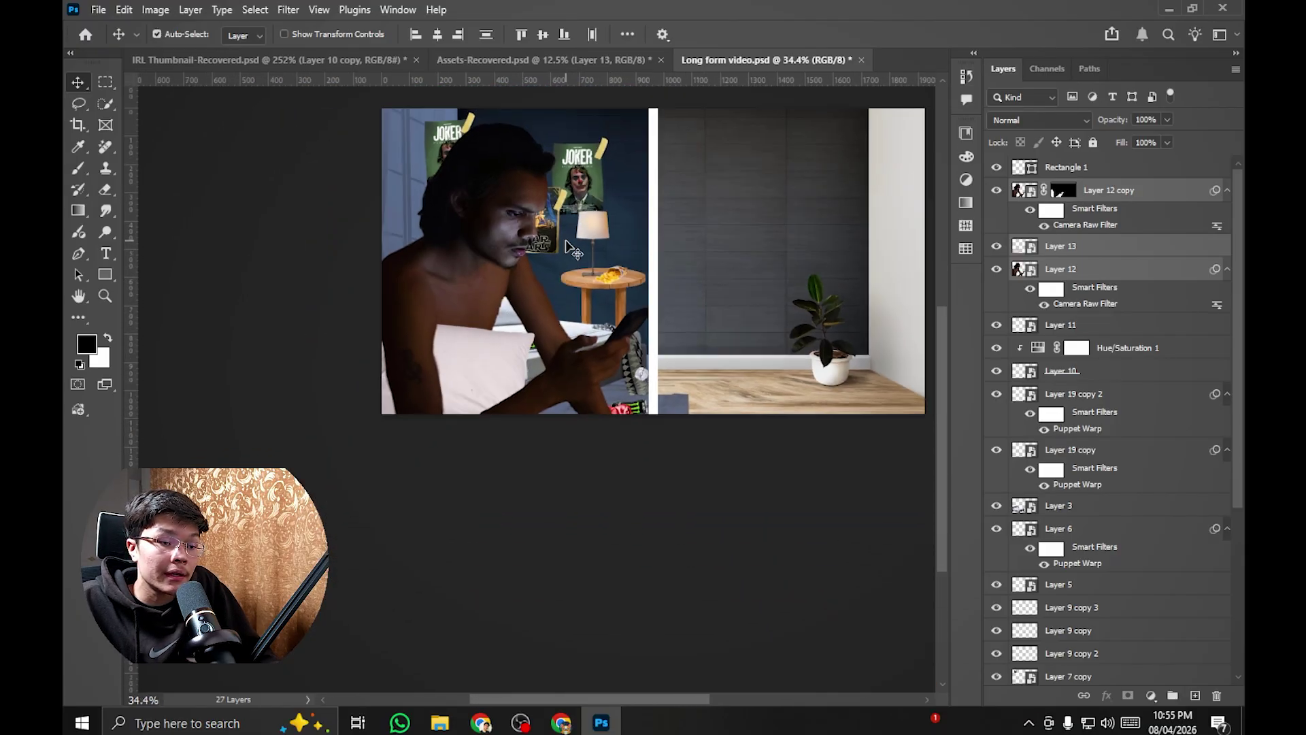
scroll(585, 345, up, 3)
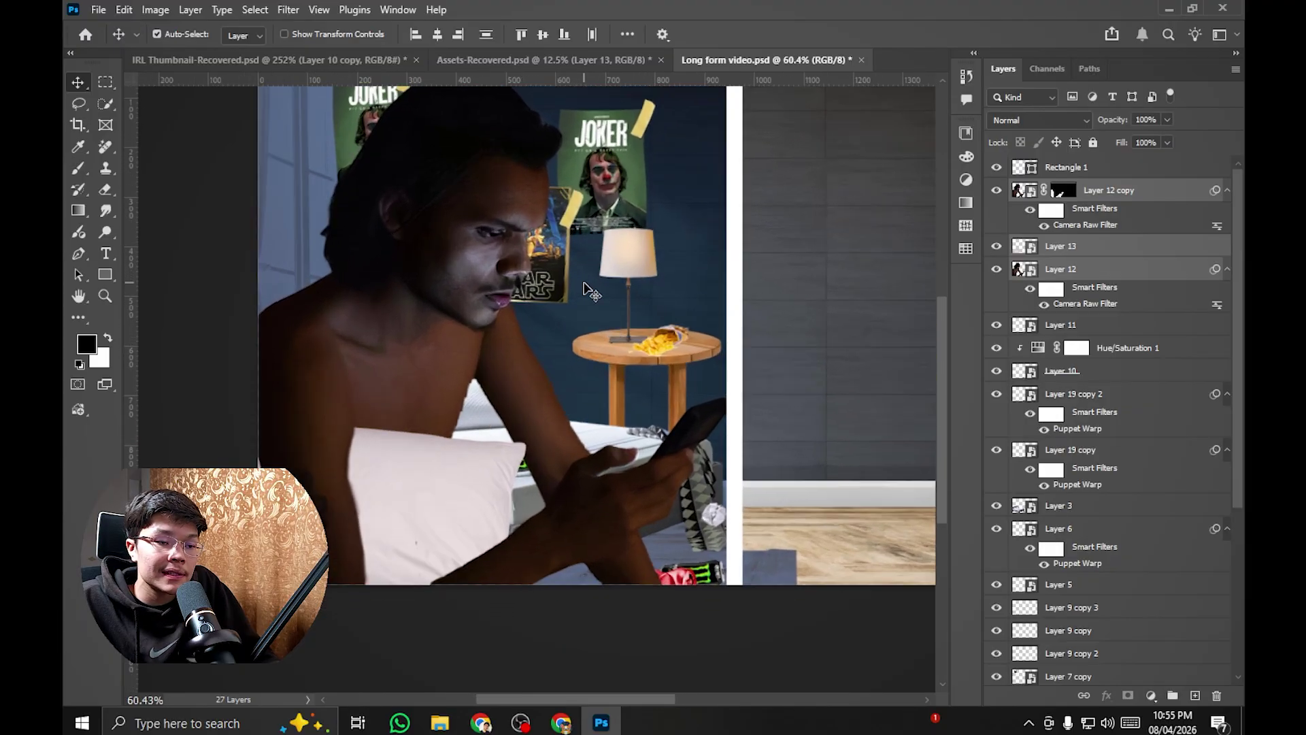
scroll(589, 308, down, 1)
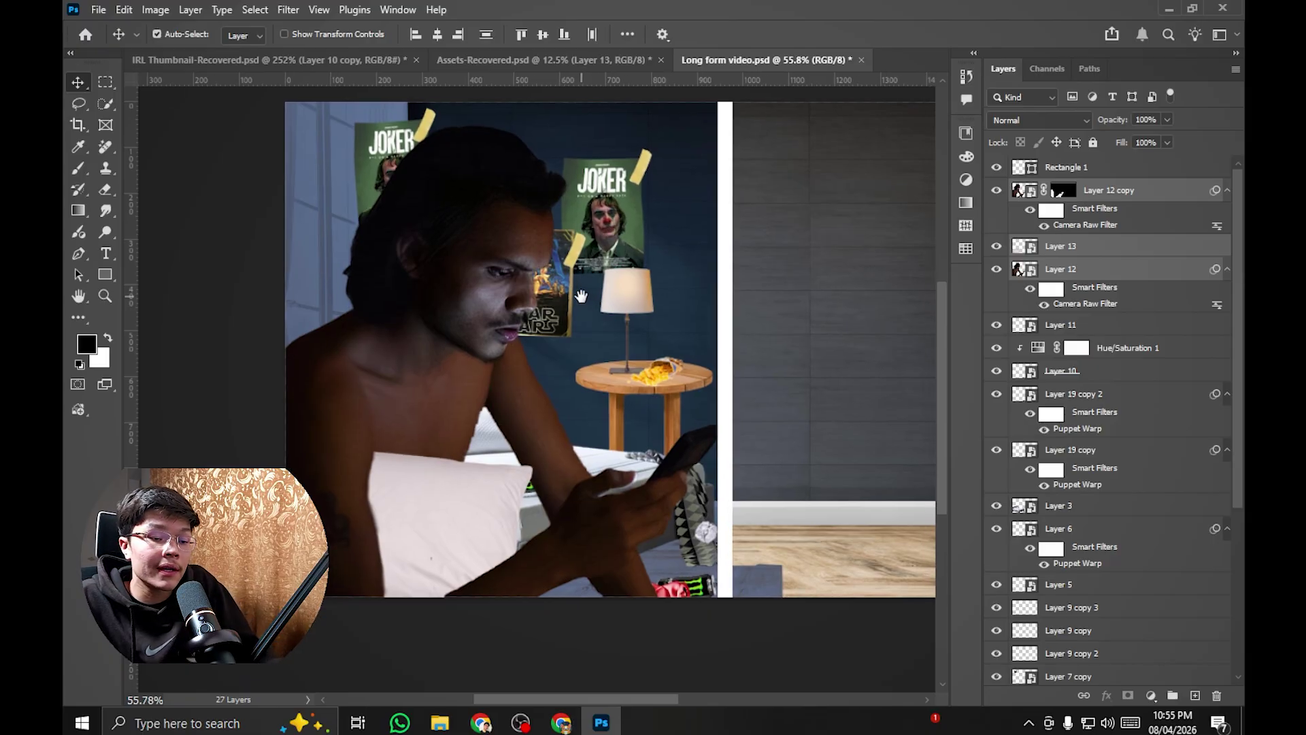
scroll(595, 311, down, 1)
scroll(619, 323, up, 1)
scroll(620, 325, down, 1)
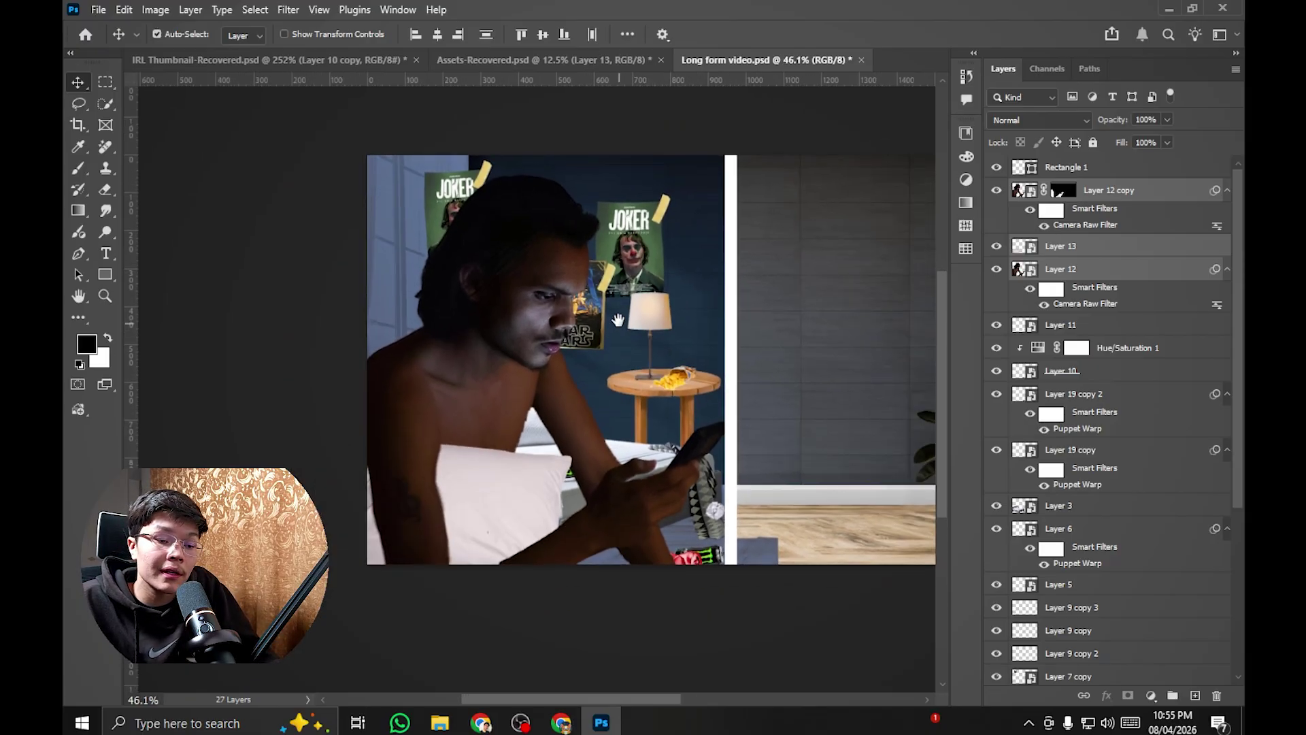
scroll(613, 327, up, 4)
scroll(577, 330, down, 2)
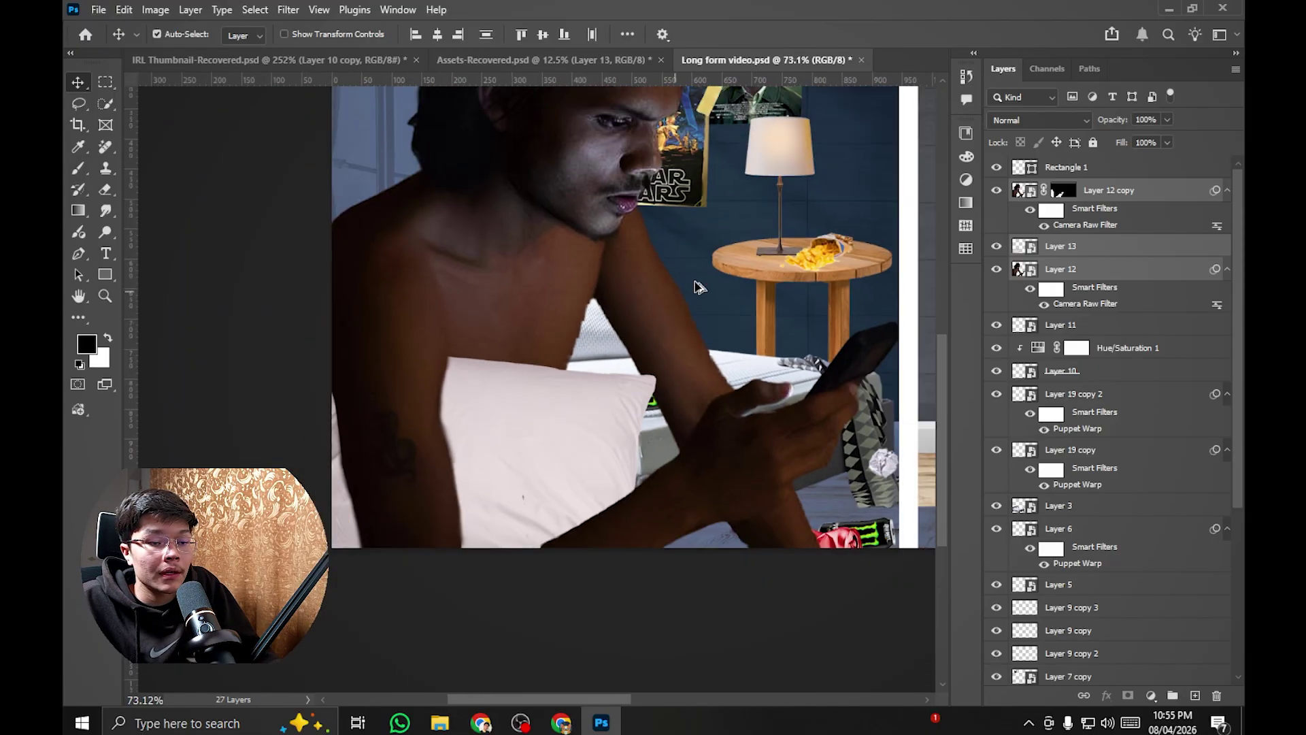
scroll(681, 299, up, 2)
scroll(542, 330, up, 1)
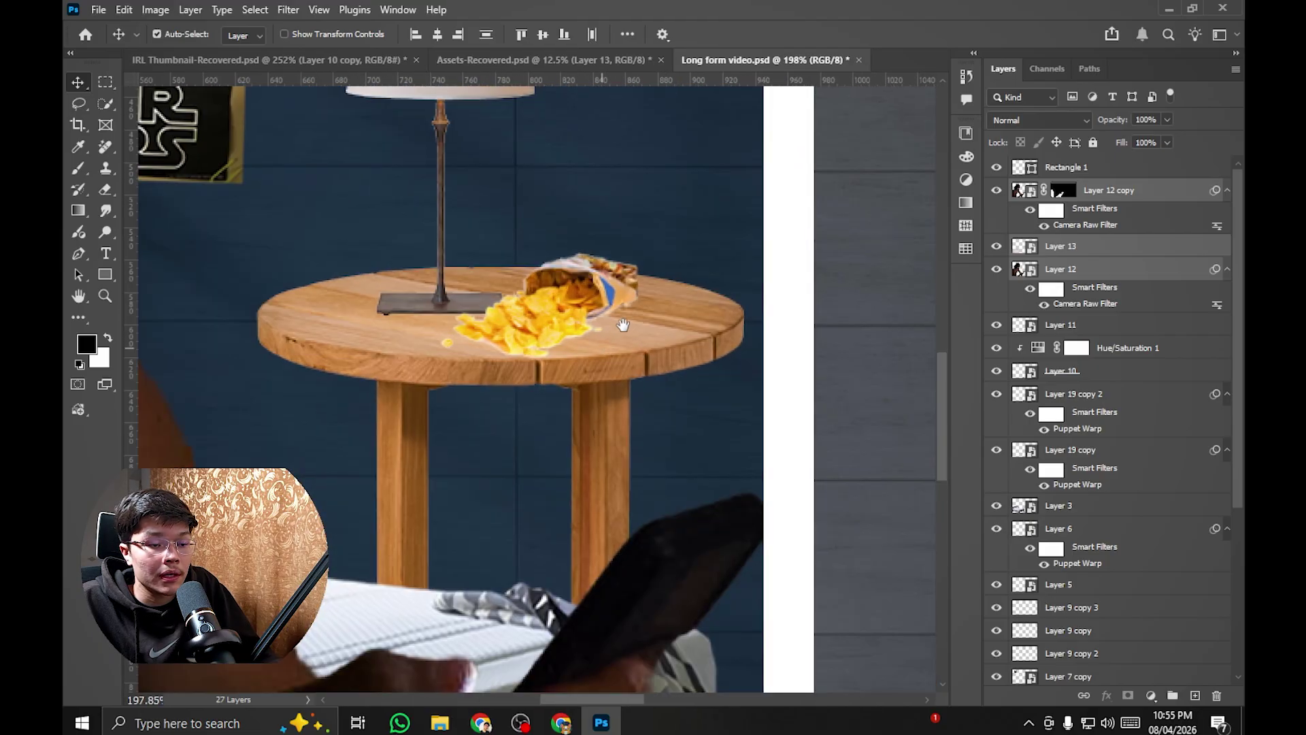
Step: Target the Exposure 1 layer mask and set up a soft white brush at 40% opacity and 30% flow
scroll(599, 323, down, 4)
scroll(651, 318, up, 2)
scroll(1087, 422, down, 4)
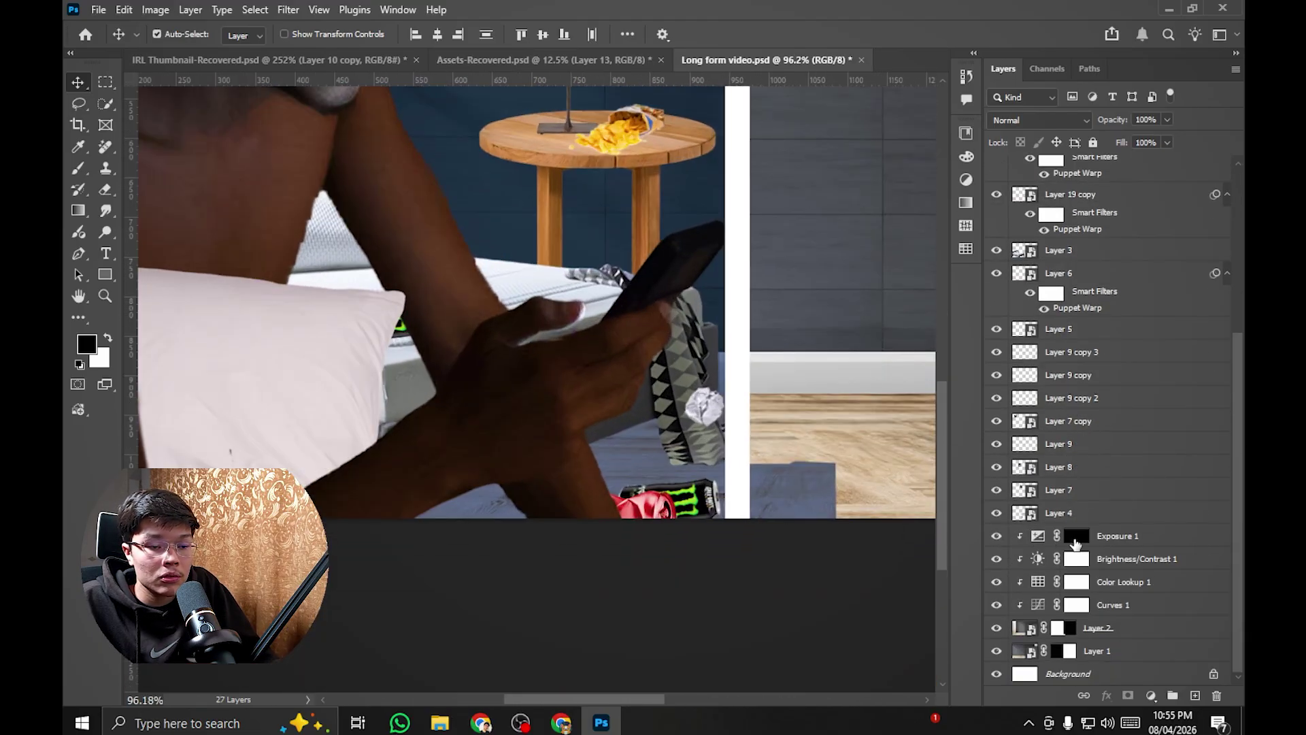
click(1075, 542)
scroll(470, 350, up, 2)
key(b)
key(x)
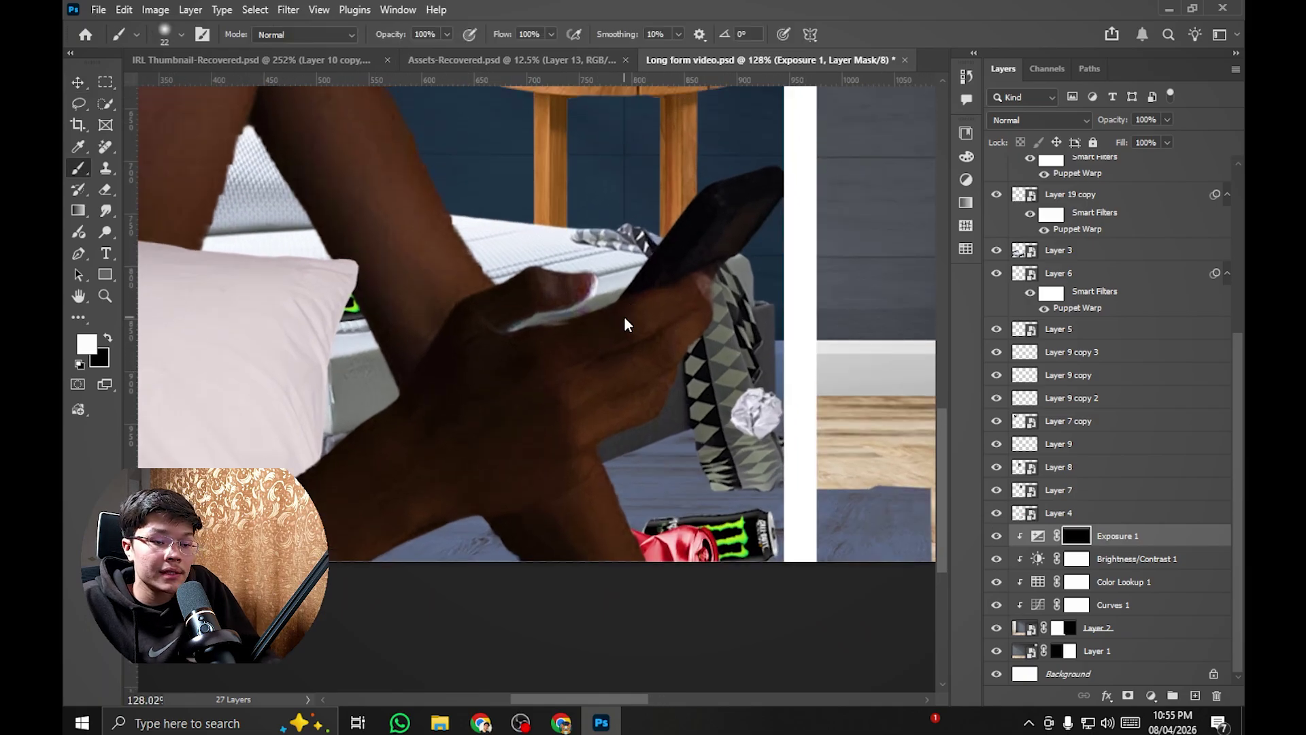
scroll(616, 321, up, 2)
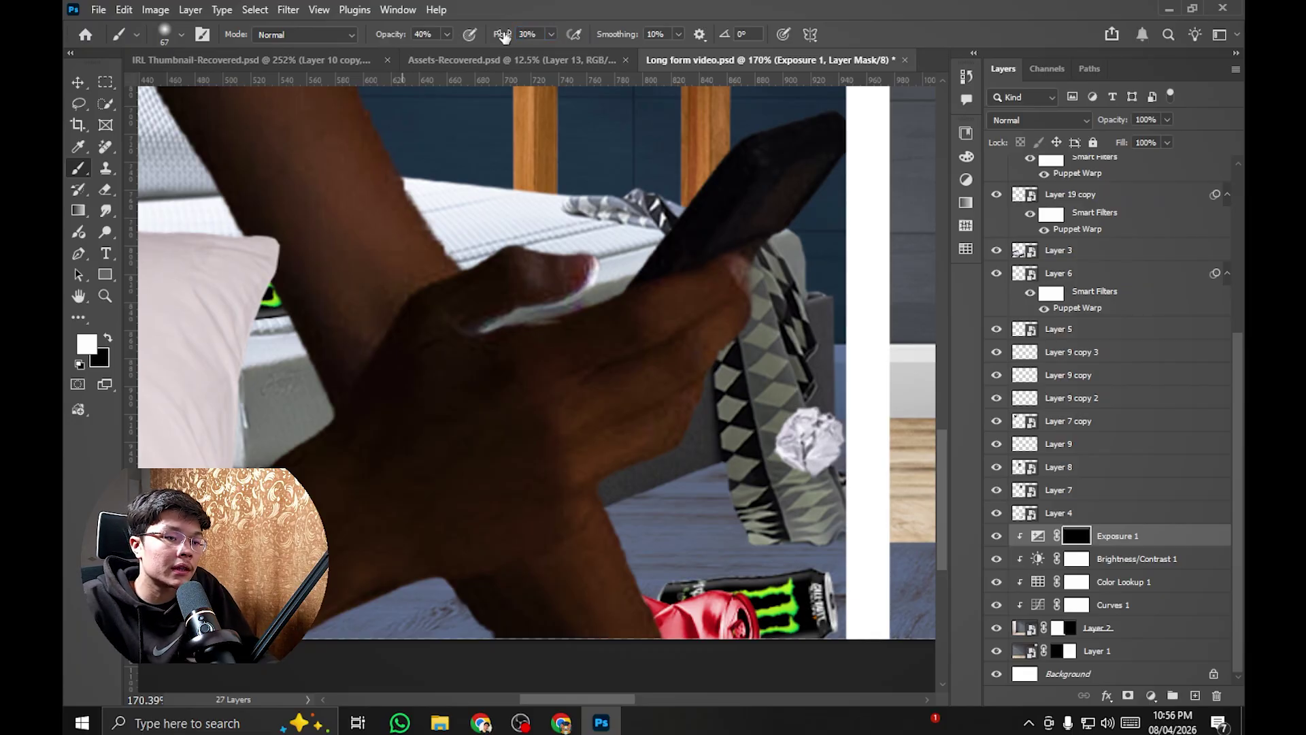
Step: Paint a soft contact shadow around the crushed red can and the Monster can on the Exposure 1 mask with a 27 px brush
drag(691, 430, 680, 190)
scroll(782, 382, up, 6)
scroll(612, 320, down, 2)
drag(544, 291, 554, 381)
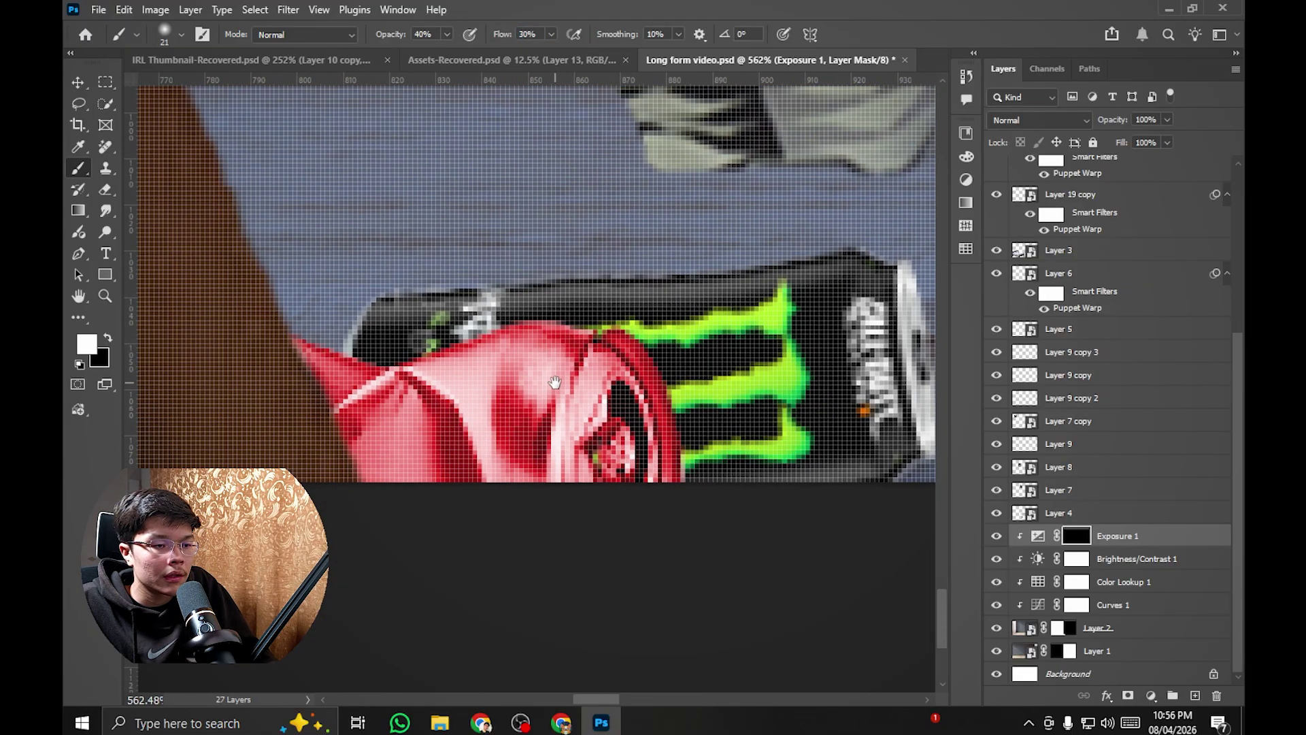
scroll(555, 360, up, 1)
scroll(389, 291, up, 1)
drag(312, 256, 321, 257)
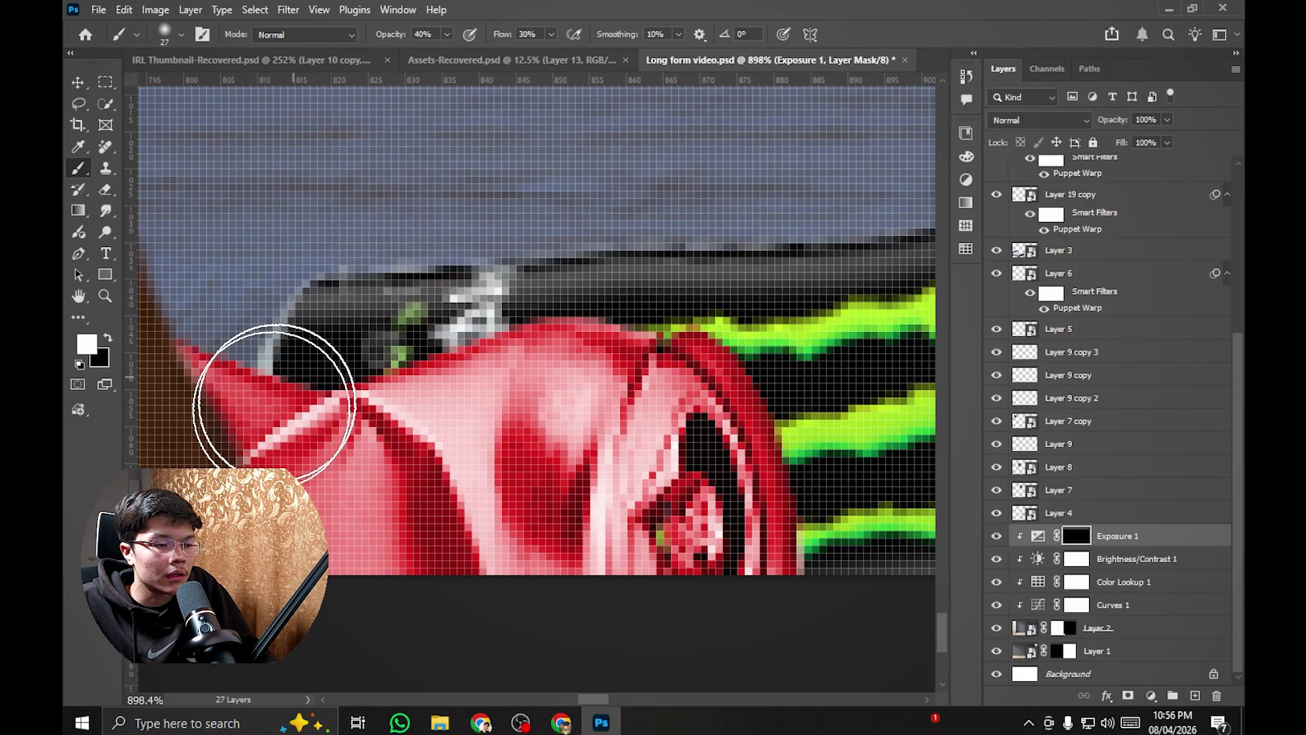
mouse_move(258, 370)
mouse_down()
mouse_move(276, 362)
mouse_move(264, 372)
mouse_up()
scroll(495, 267, down, 6)
Step: Brush shading along the lower edge of the crumpled paper ball on the Exposure 1 mask with a 21 px brush
drag(552, 221, 436, 485)
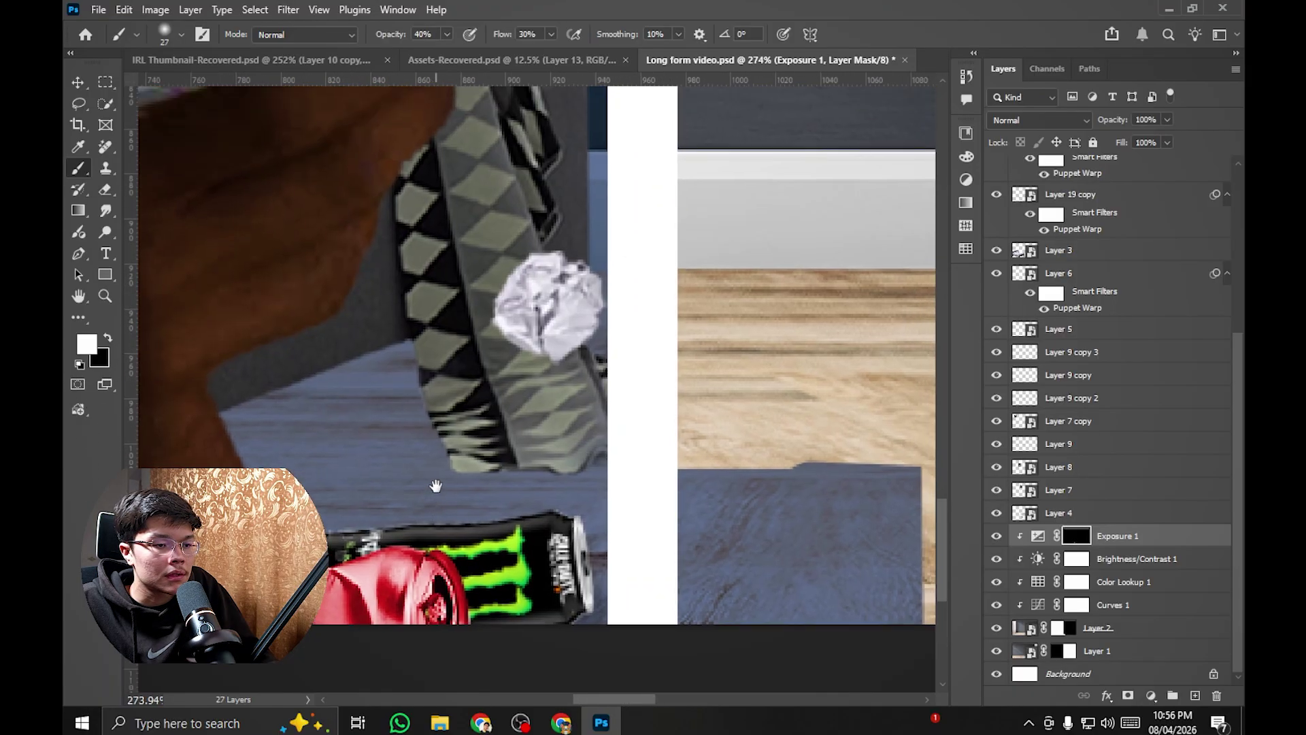
scroll(602, 293, up, 5)
drag(568, 364, 561, 364)
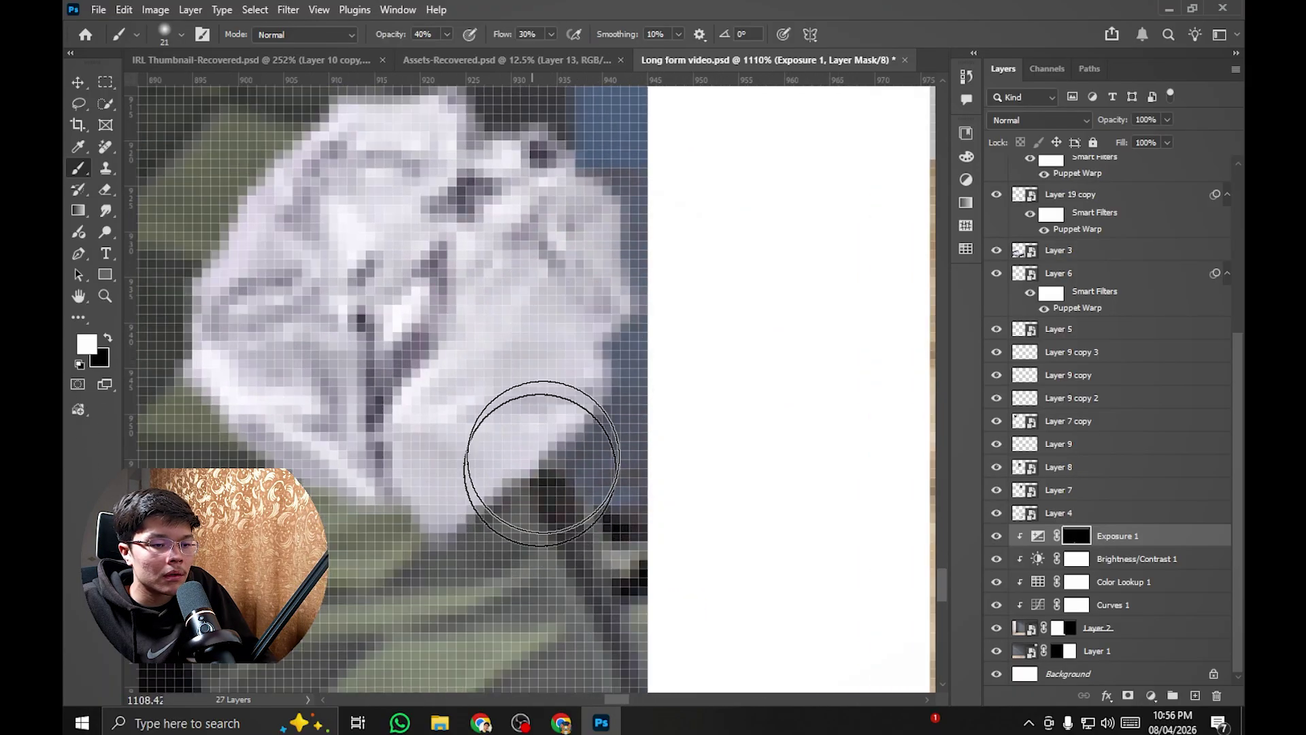
drag(520, 463, 602, 370)
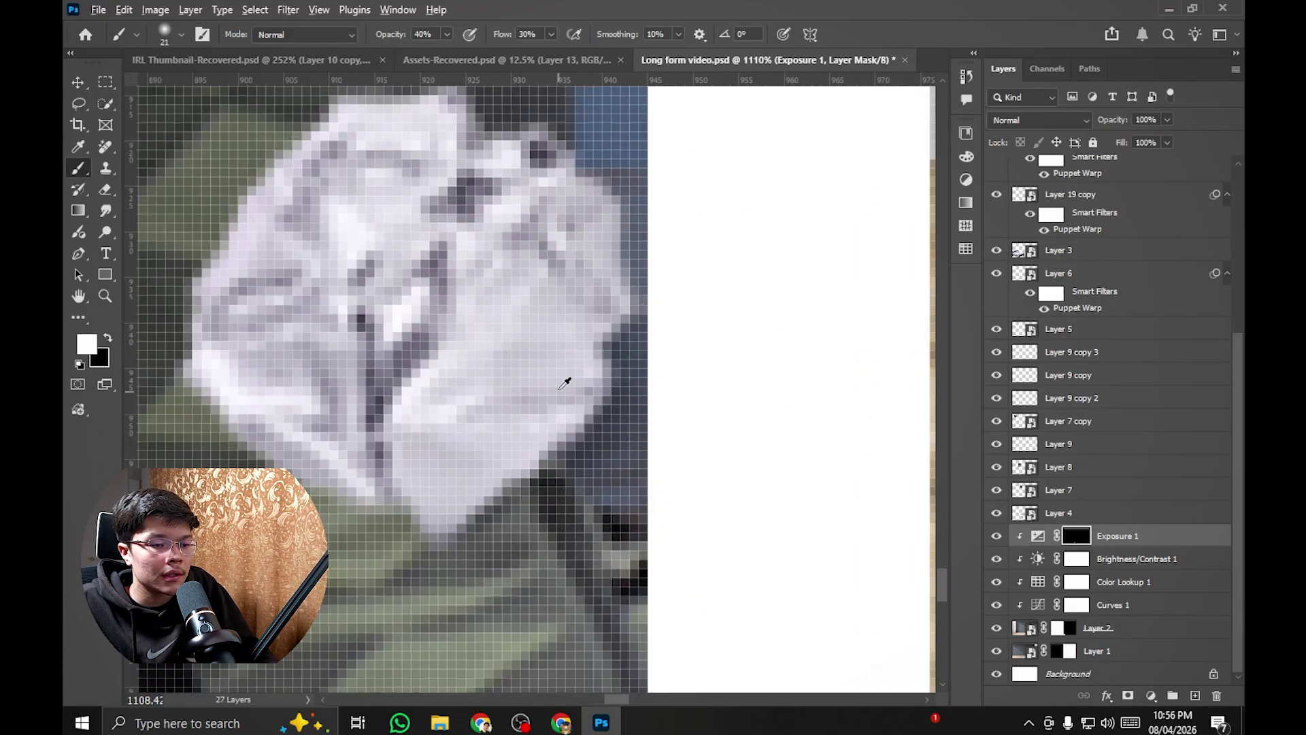
scroll(565, 383, down, 10)
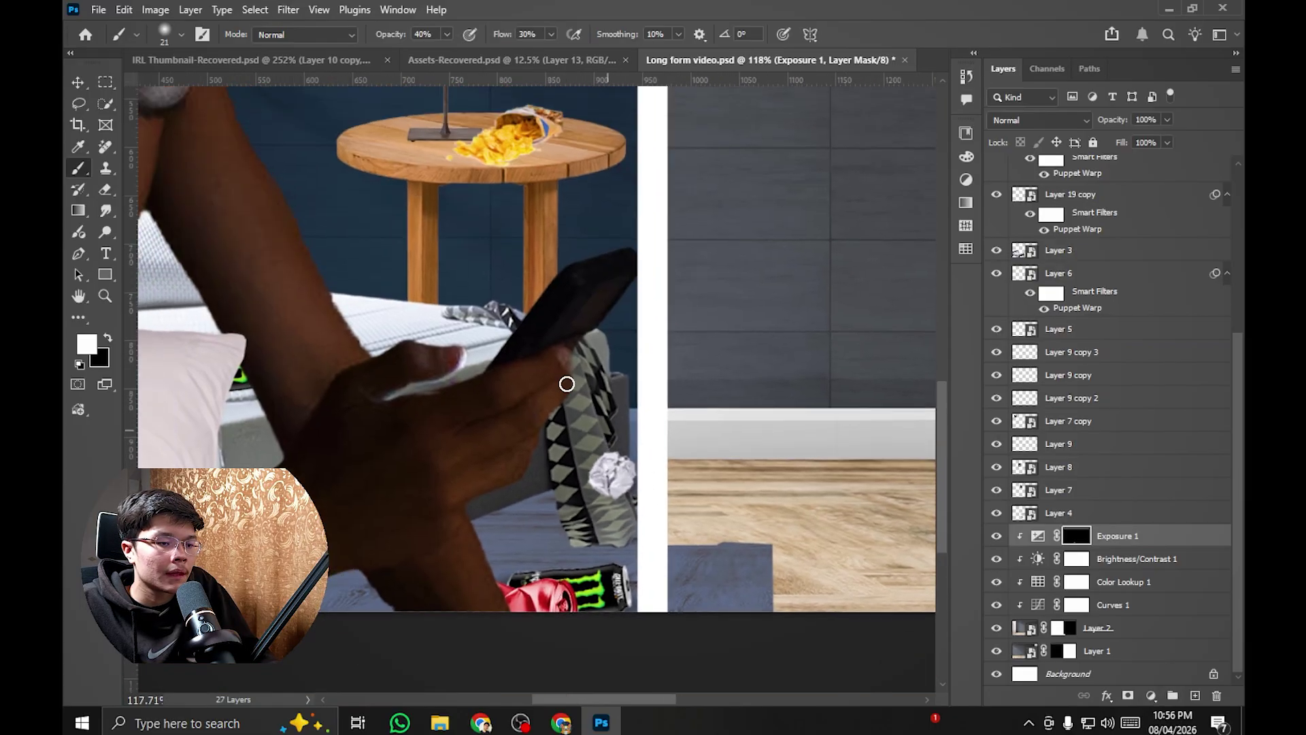
Step: Paint a broad soft shadow over the floor beside the bed on the Exposure 1 mask with a 138 px brush
scroll(567, 384, down, 3)
scroll(639, 341, up, 8)
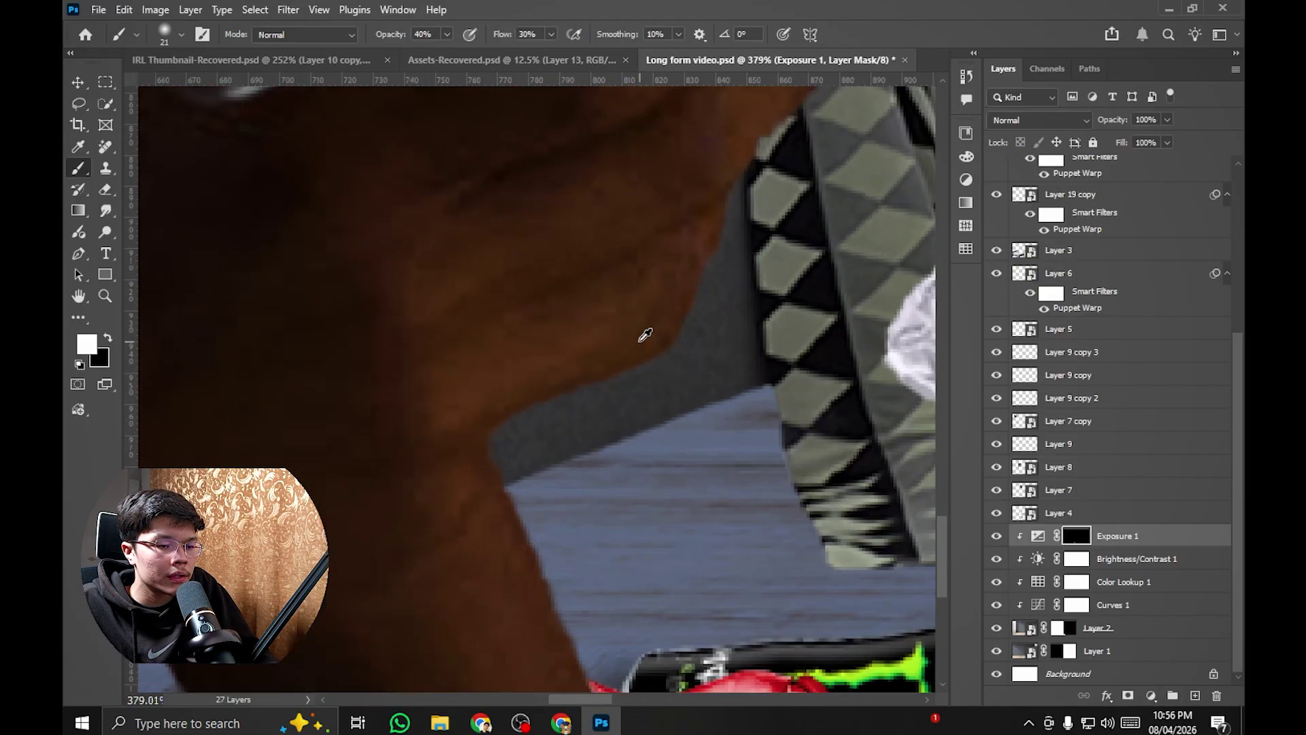
scroll(644, 335, up, 2)
right_click(639, 341)
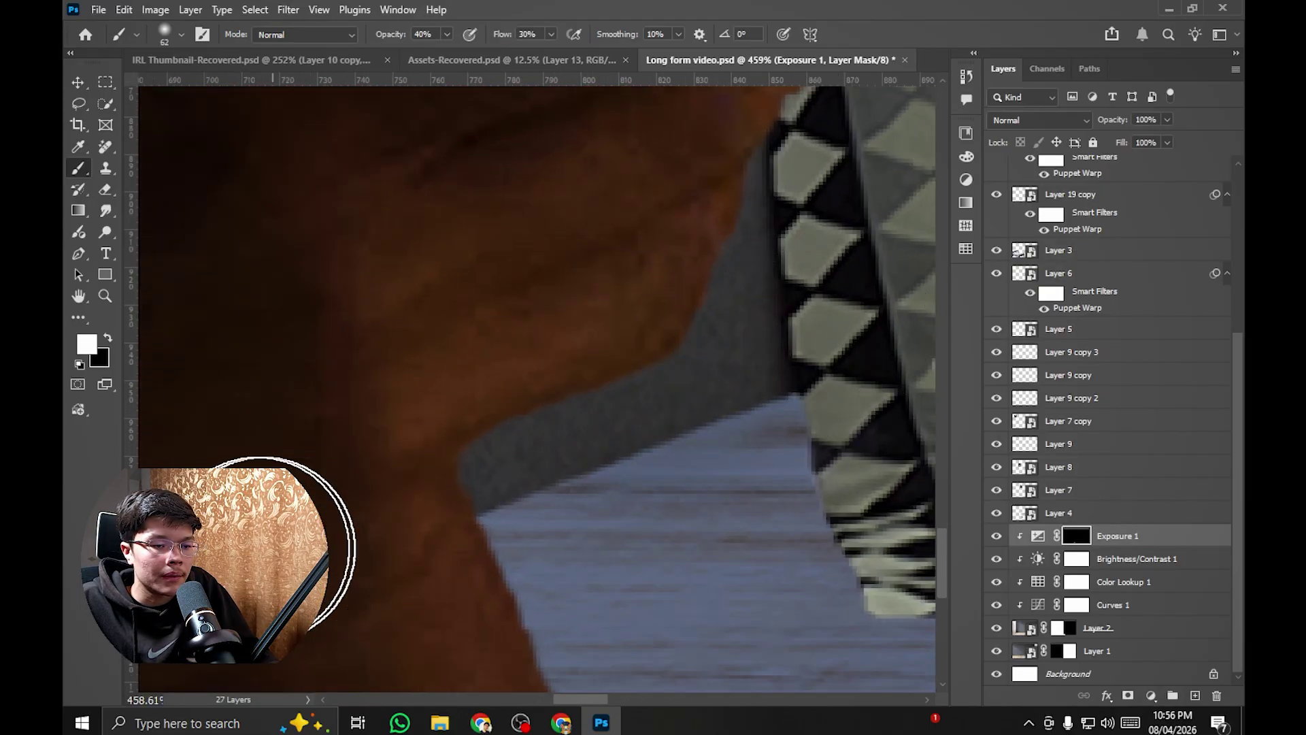
scroll(734, 350, down, 4)
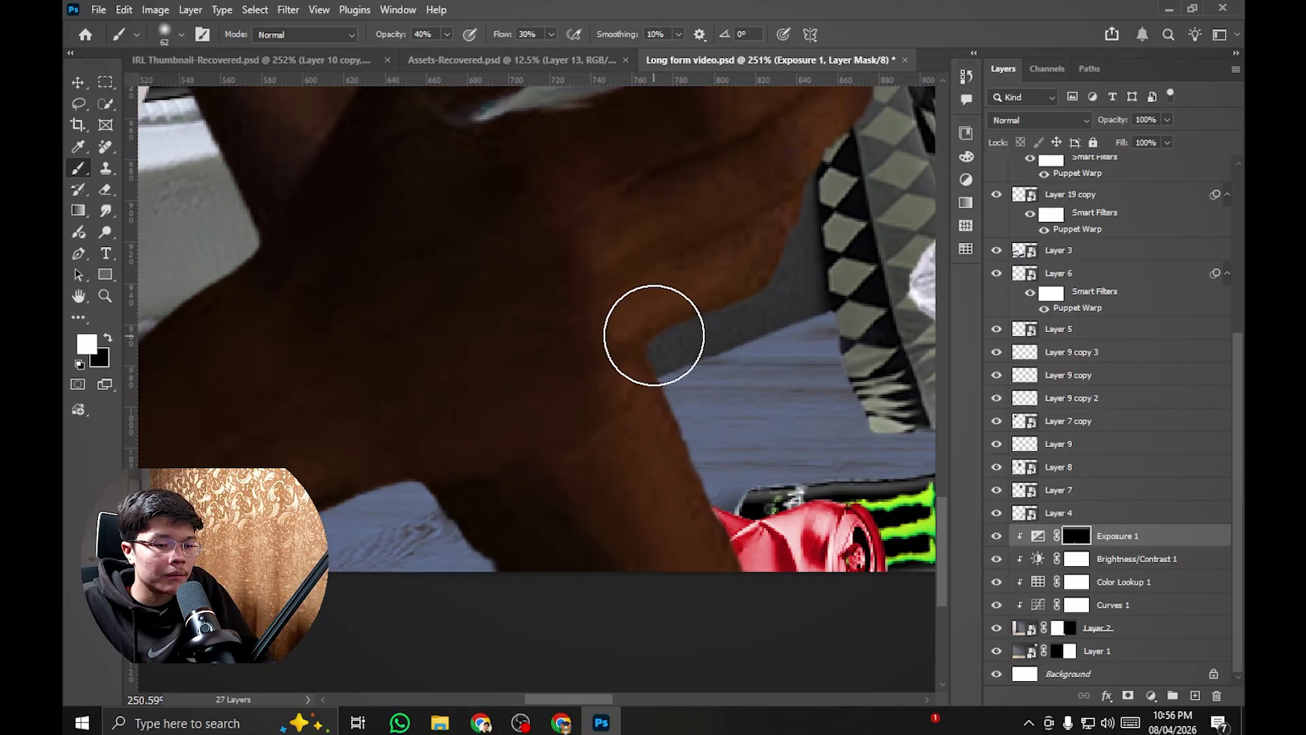
alt+right_click(639, 327)
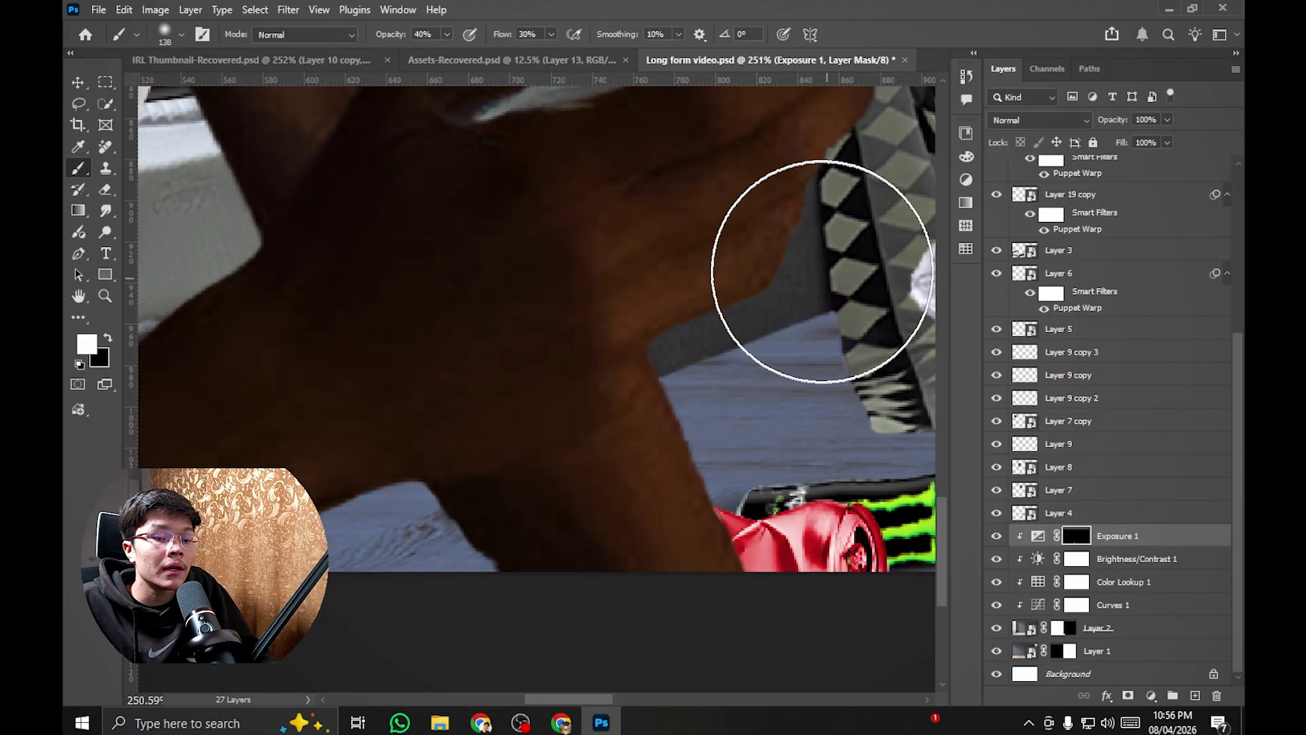
scroll(544, 426, down, 1)
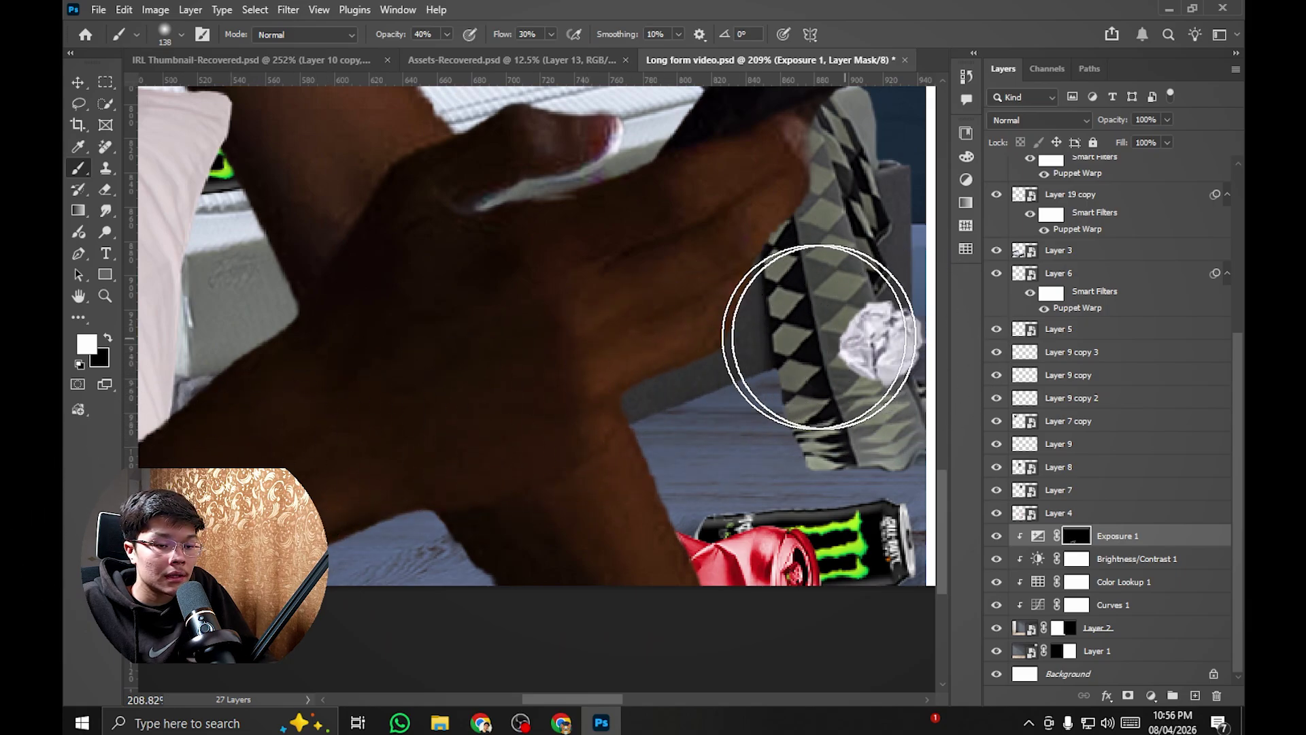
Step: Paint a tighter contact shadow along the bed's lower edge on the Exposure 1 mask with a brush of about 19 to 23 px
scroll(748, 367, up, 3)
alt+right_click(779, 379)
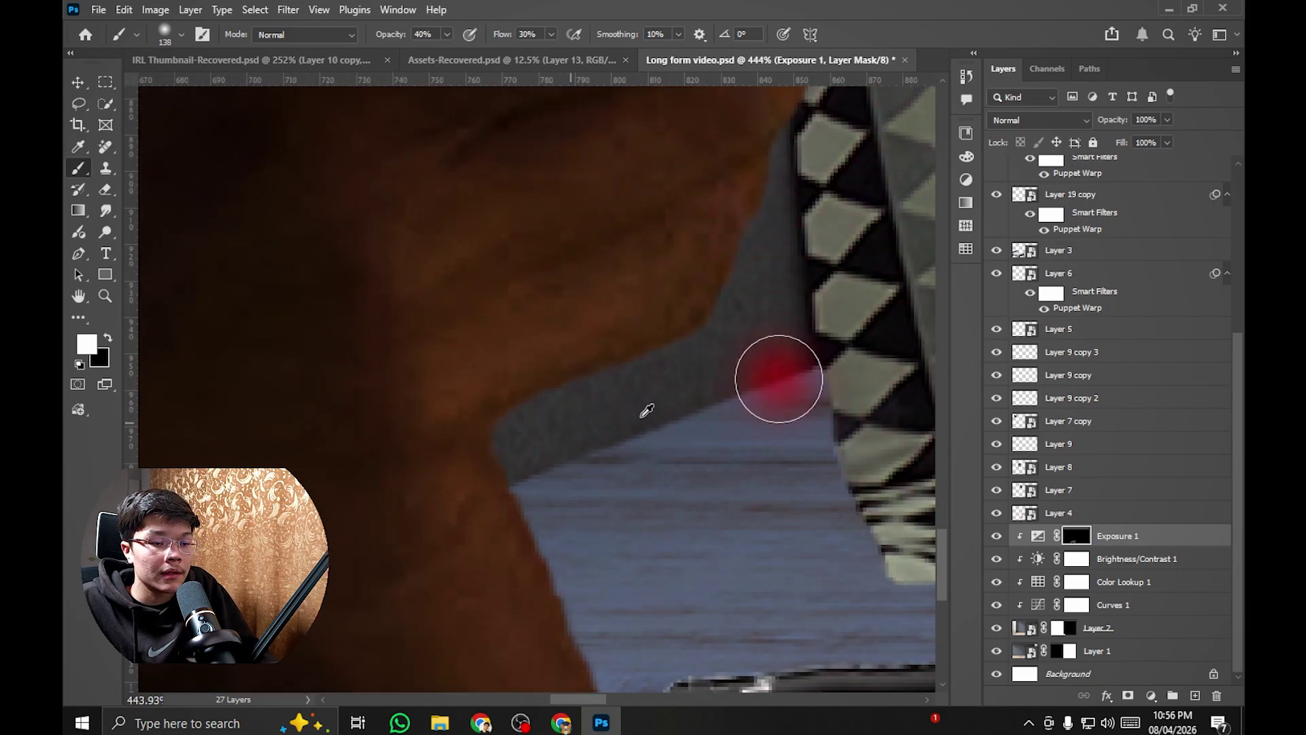
scroll(841, 384, up, 1)
alt+right_click(841, 389)
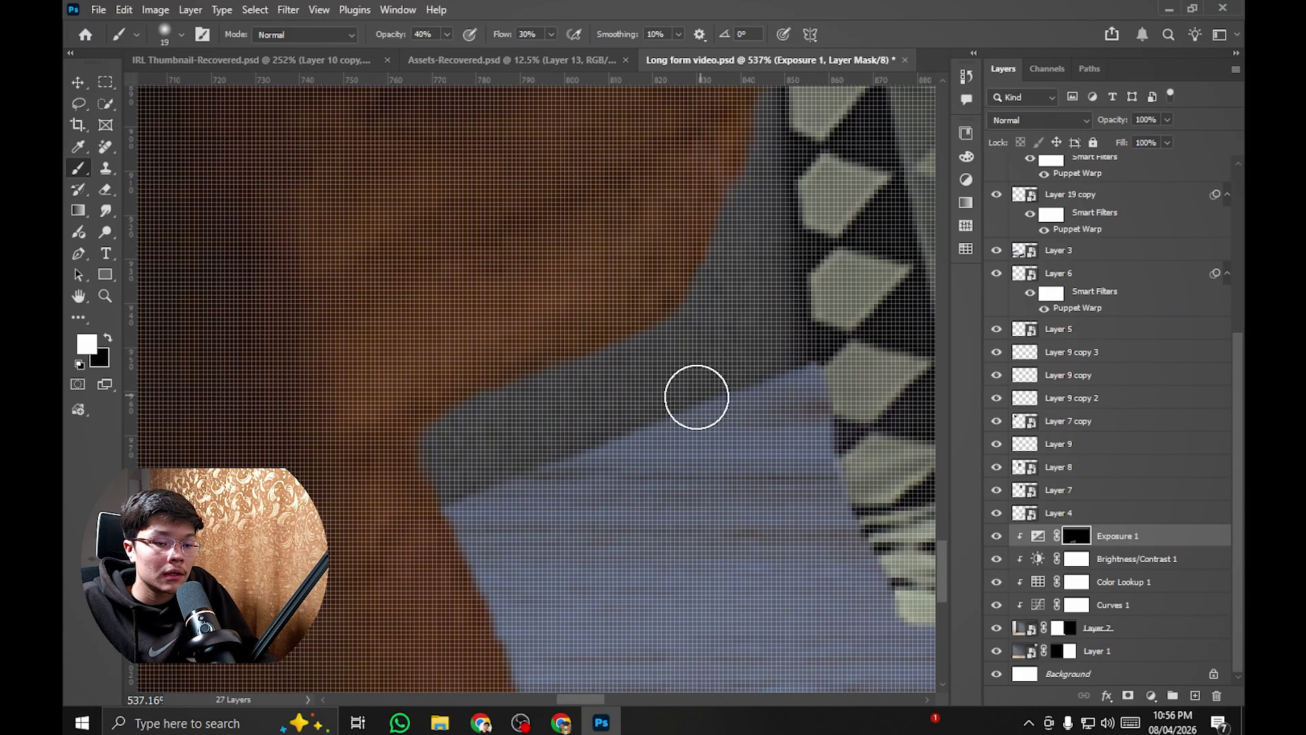
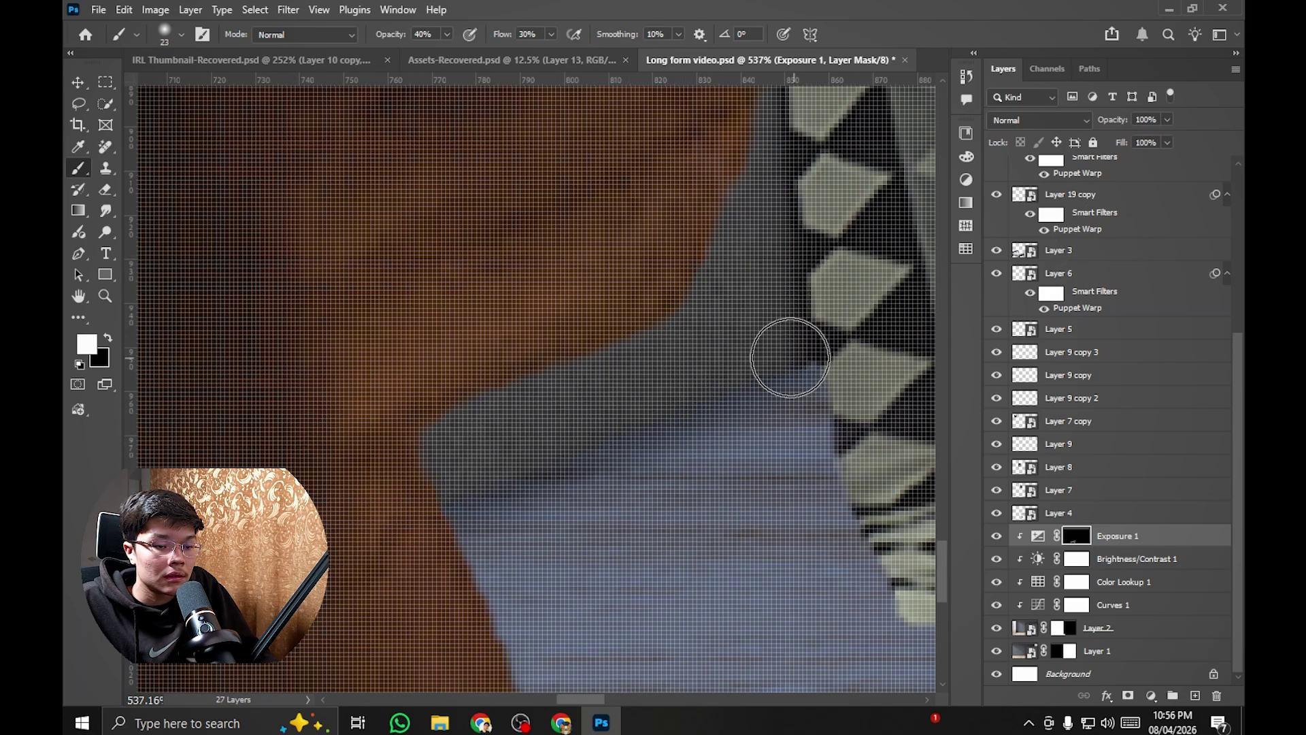
key(bracketright)
key(bracketright)
key(bracketright)
scroll(472, 397, down, 5)
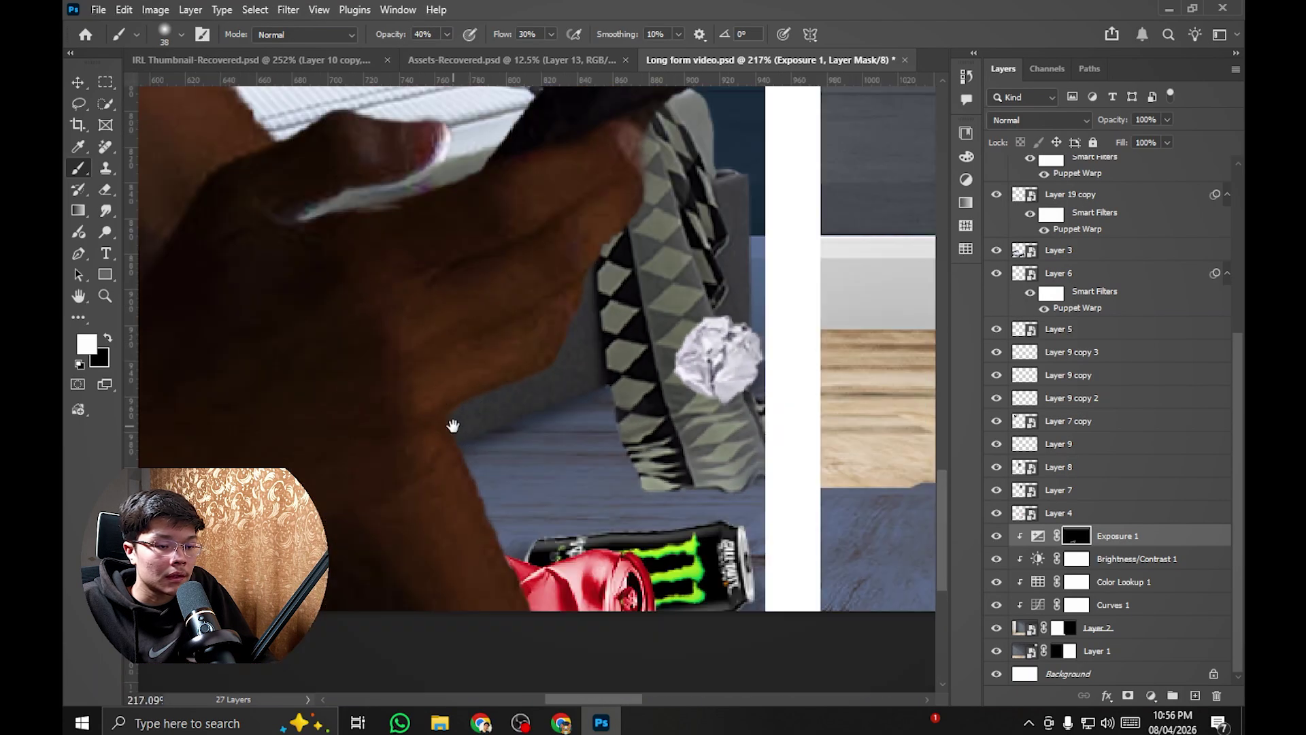
Step: Examine the new floor shadows under the bed and the props on the bedside table, both close up and in full view
drag(452, 426, 720, 327)
scroll(536, 392, up, 4)
scroll(506, 411, down, 6)
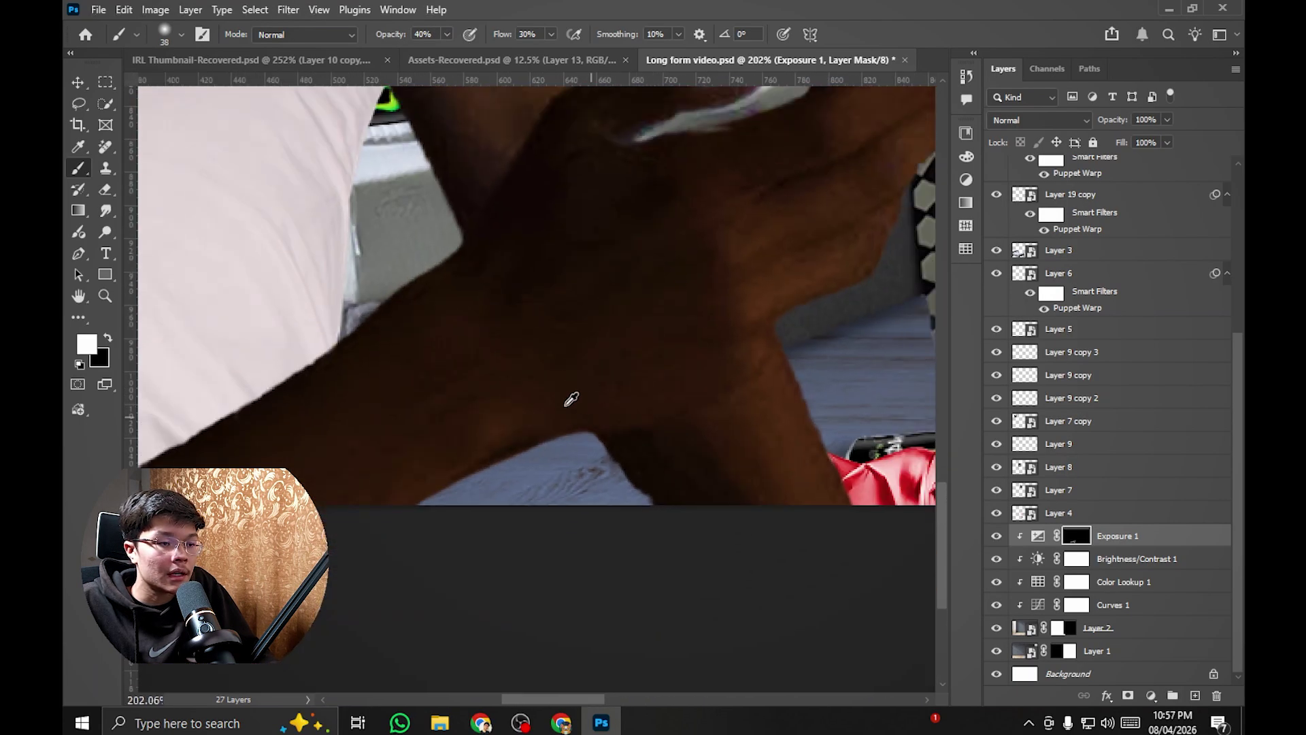
scroll(568, 399, up, 3)
scroll(502, 376, down, 4)
scroll(668, 368, down, 3)
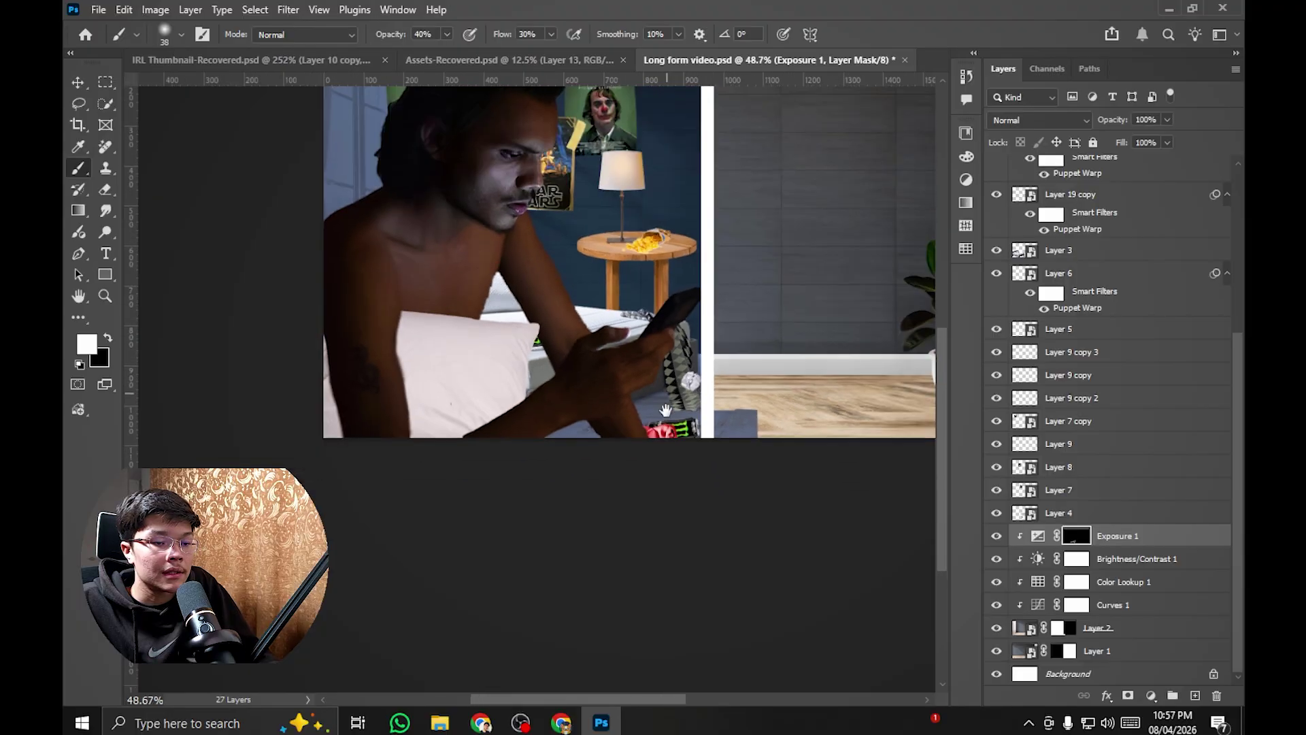
scroll(661, 415, up, 5)
scroll(662, 425, down, 3)
scroll(660, 435, up, 2)
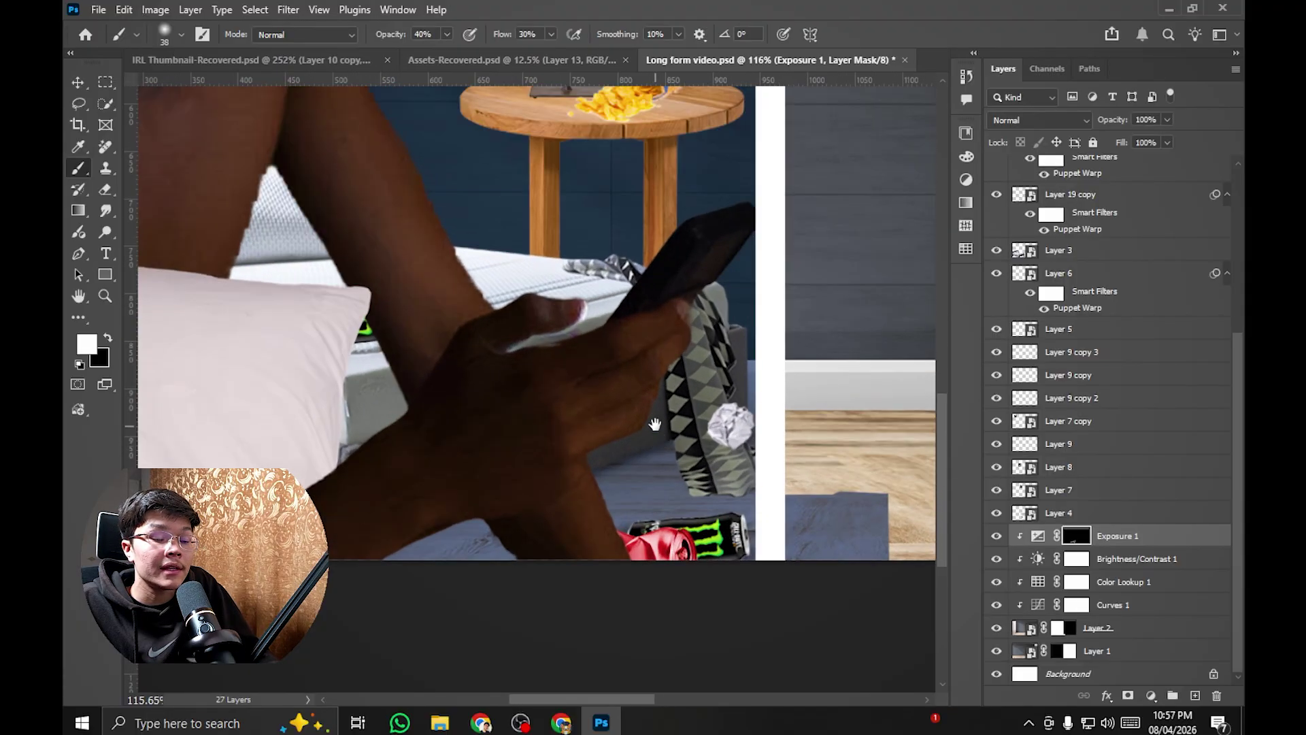
scroll(659, 449, down, 4)
scroll(659, 457, up, 3)
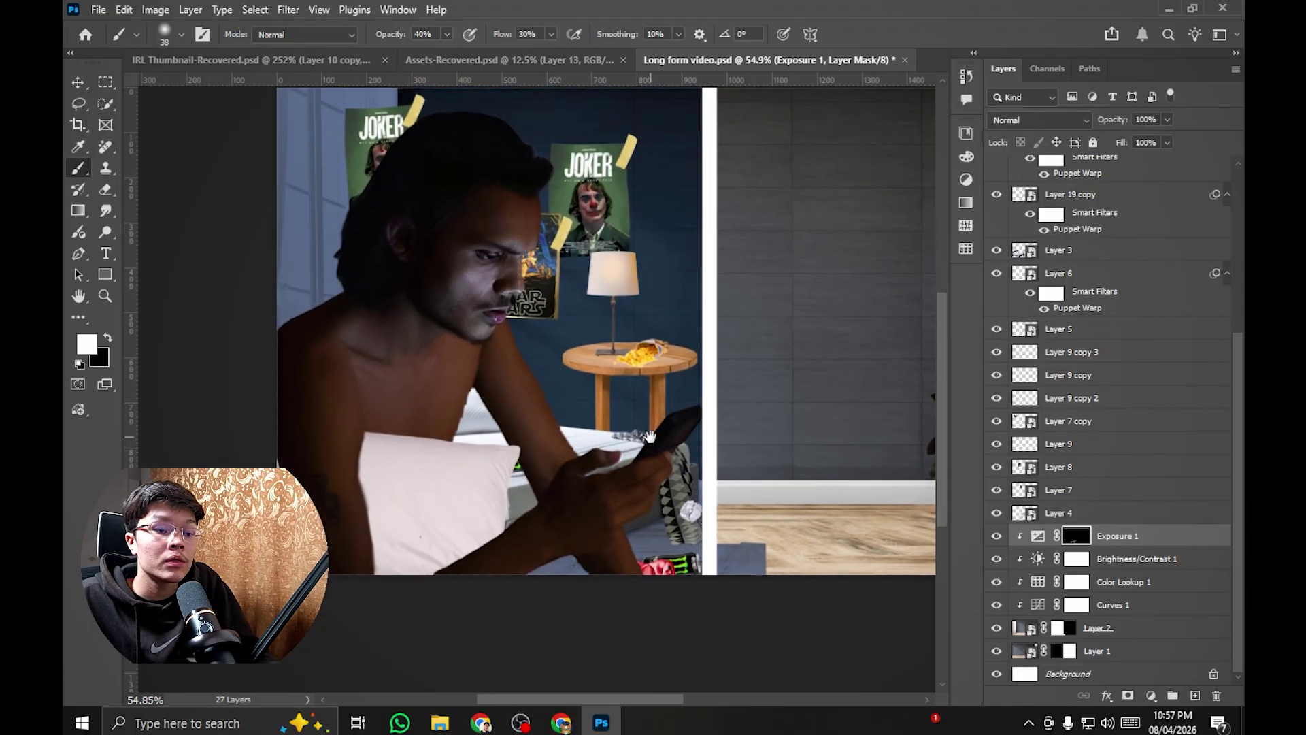
scroll(650, 437, up, 3)
scroll(646, 436, down, 3)
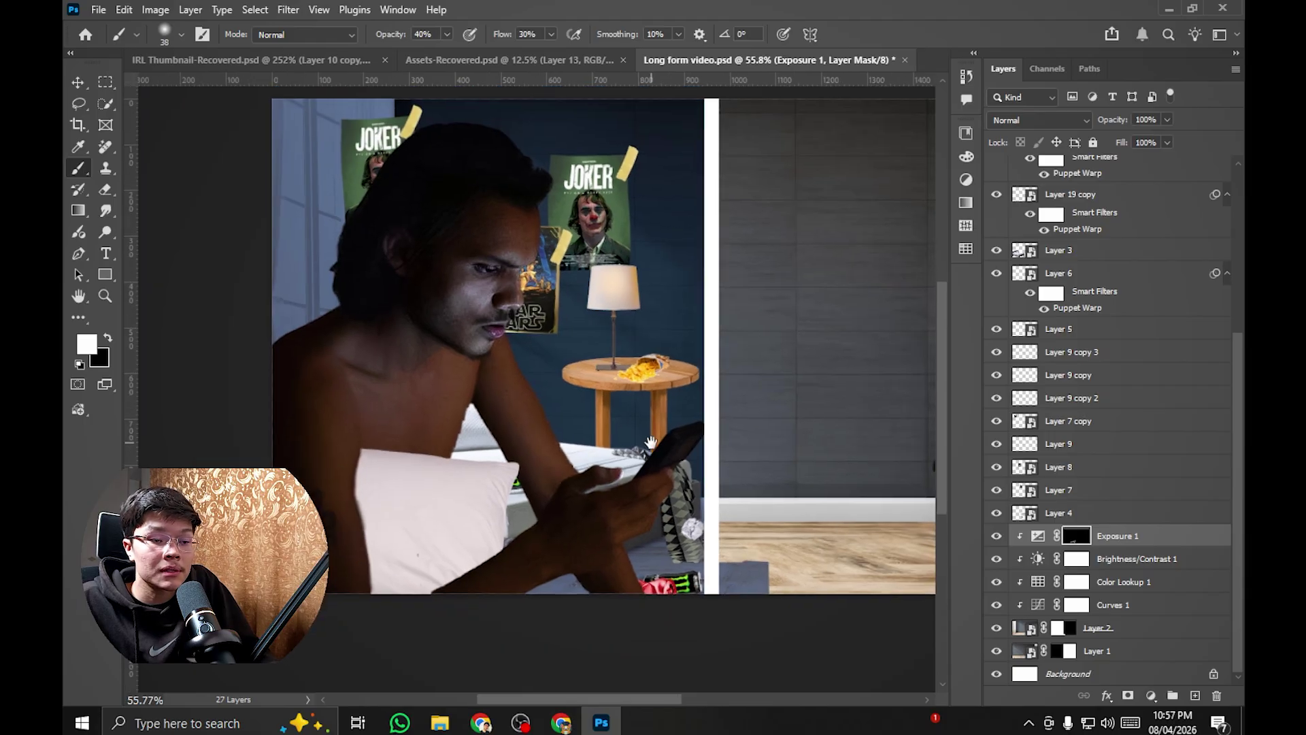
scroll(640, 430, up, 3)
scroll(642, 340, up, 5)
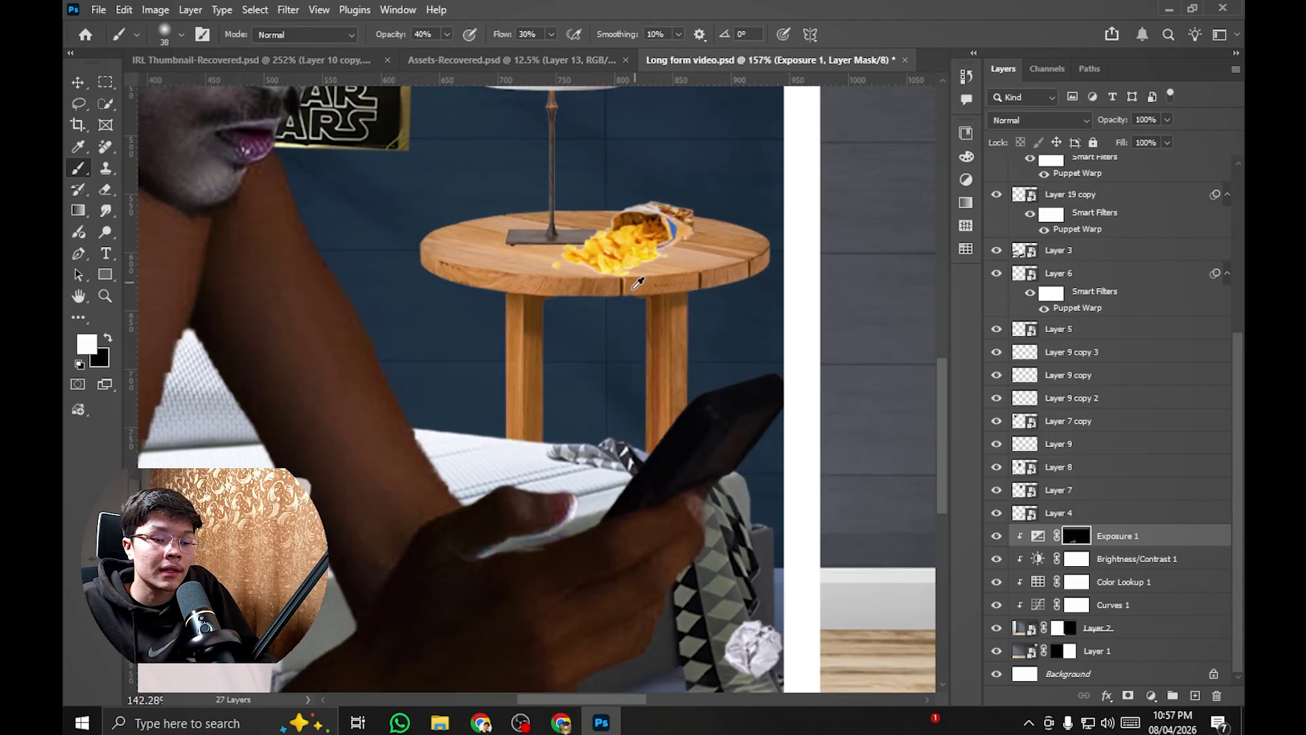
scroll(718, 497, down, 6)
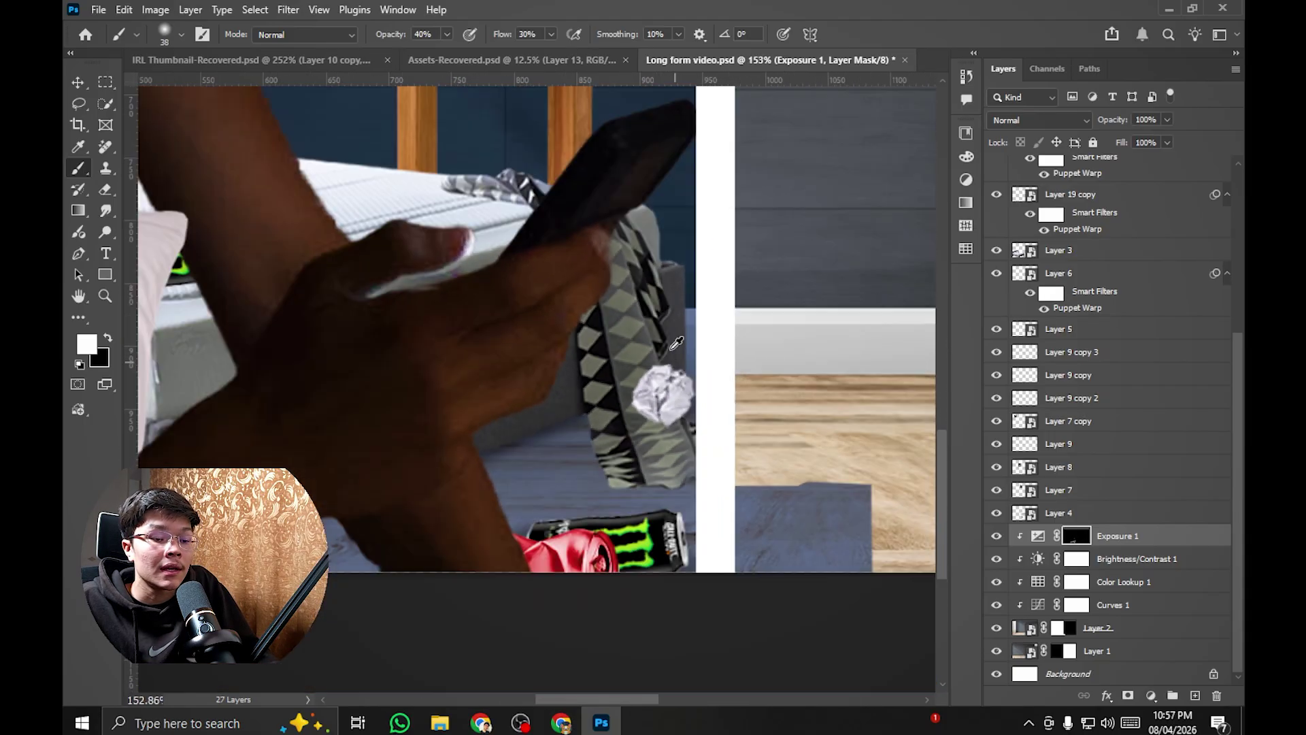
scroll(633, 340, down, 5)
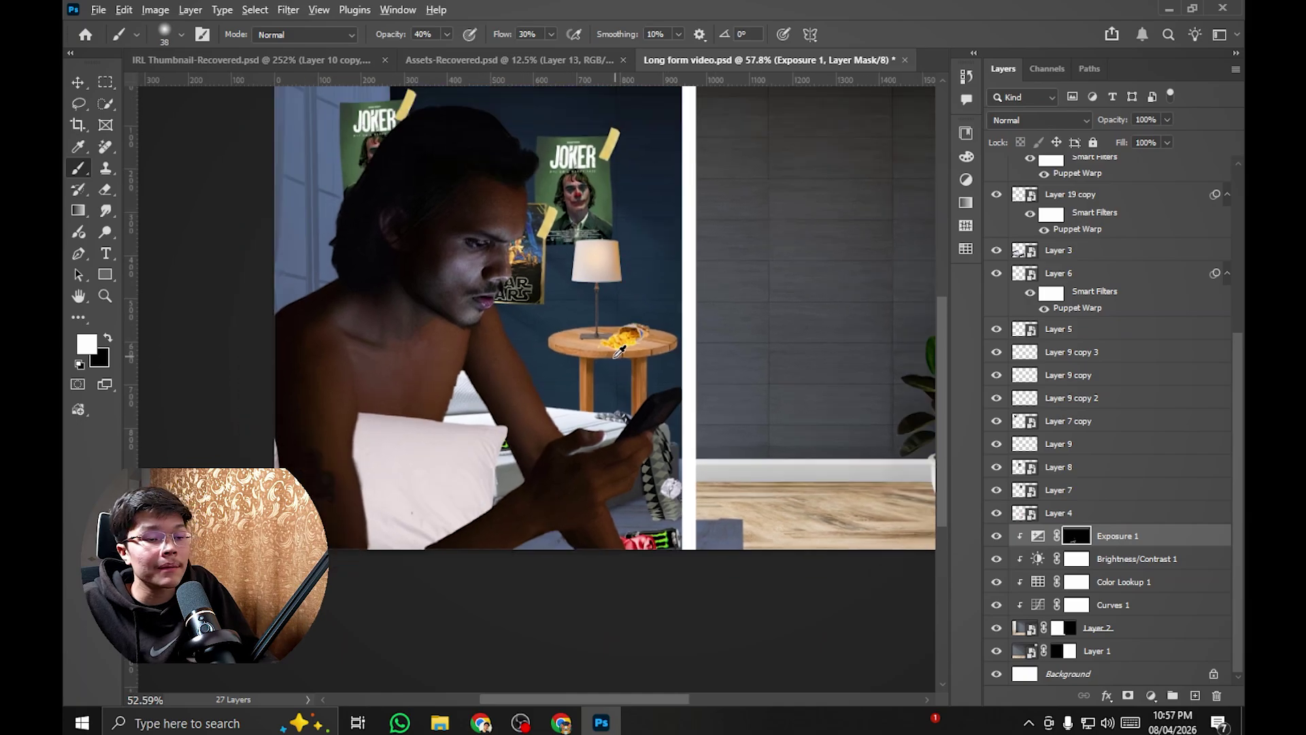
scroll(618, 370, up, 8)
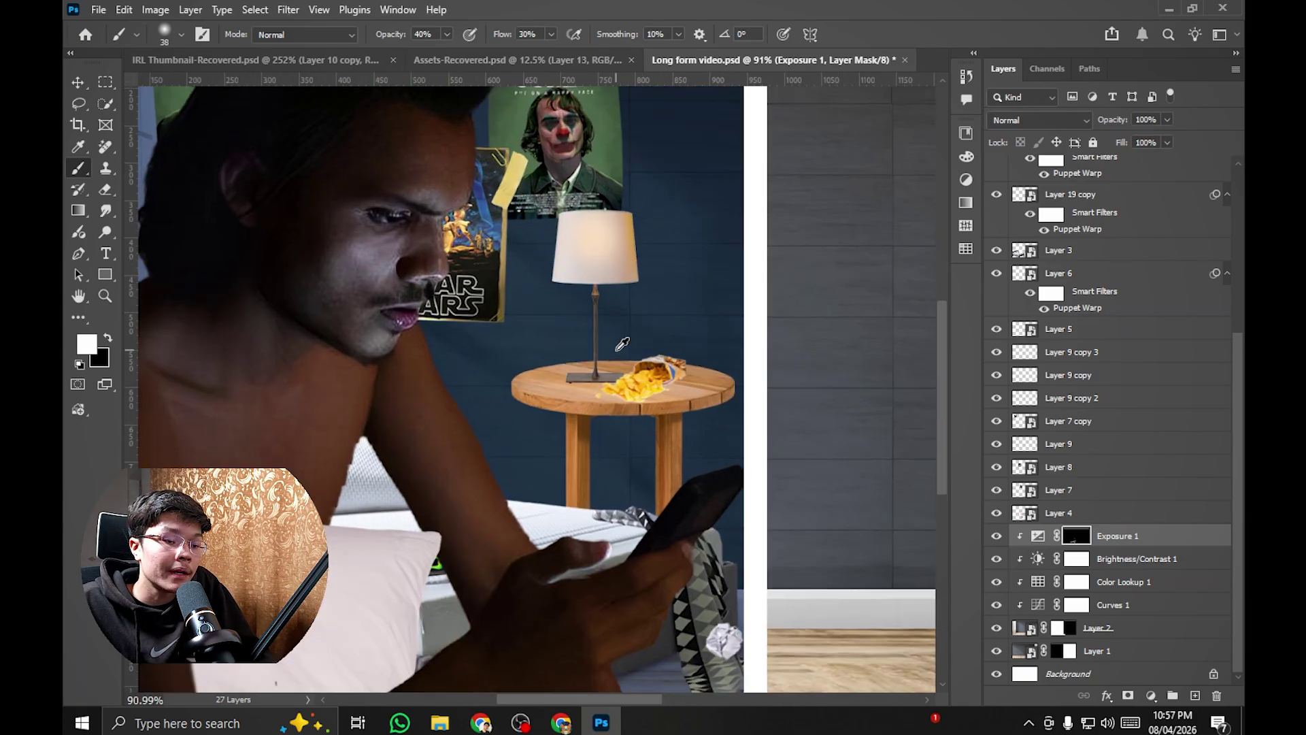
Step: Select the bedside table layer (Layer 4) and add a Curves adjustment above it
key(v)
scroll(715, 390, up, 3)
key(x)
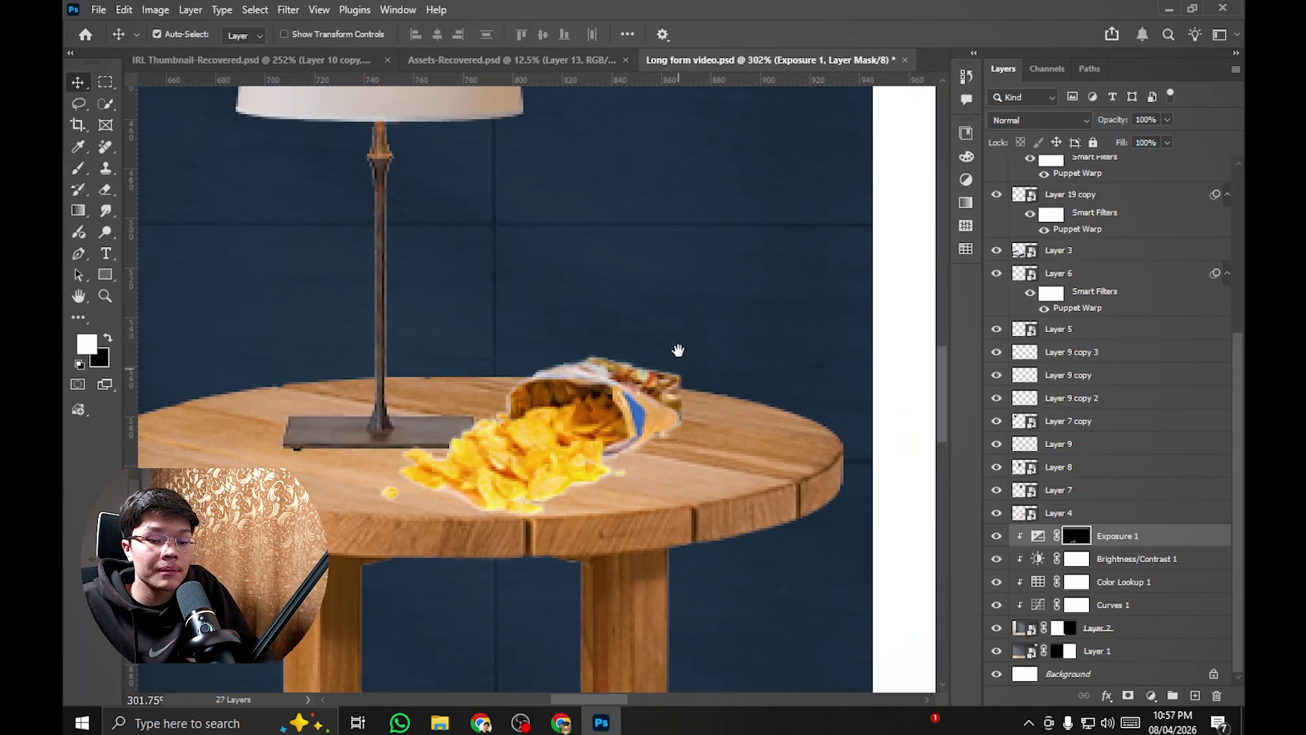
click(699, 402)
drag(699, 402, 720, 358)
scroll(880, 411, up, 2)
click(881, 412)
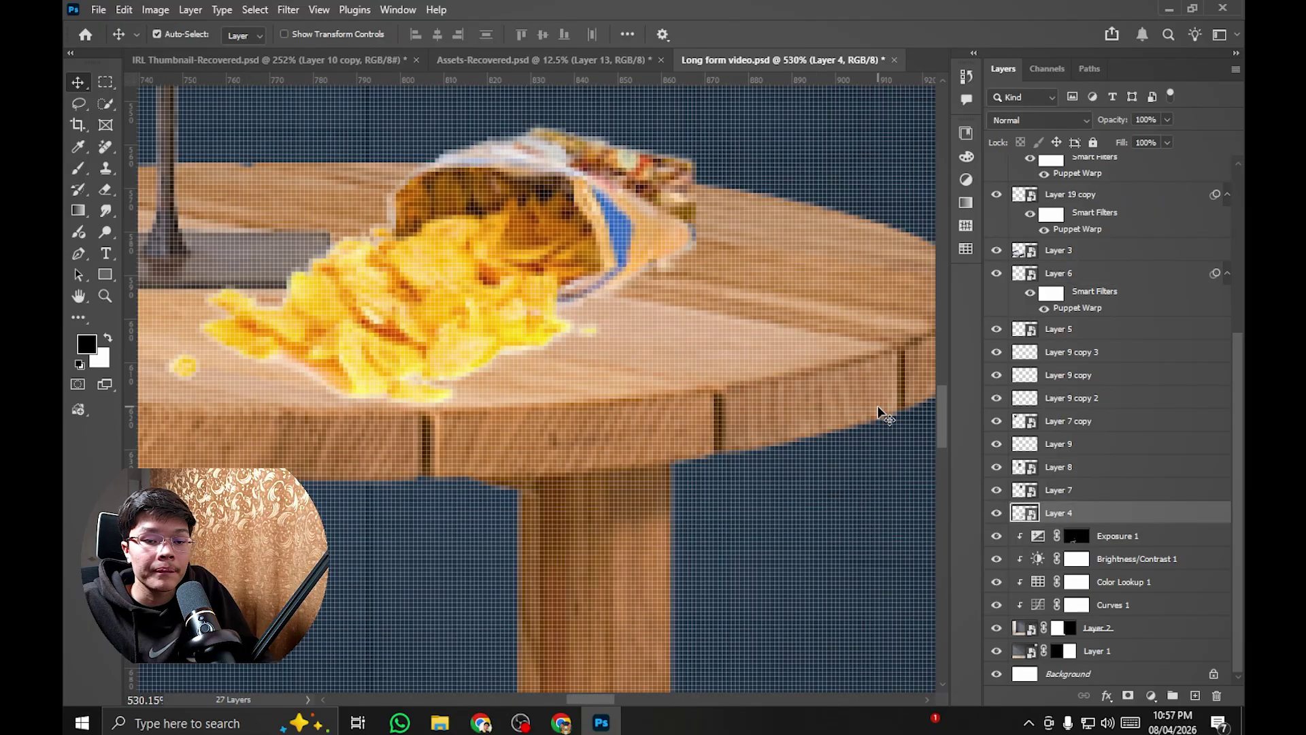
click(1147, 694)
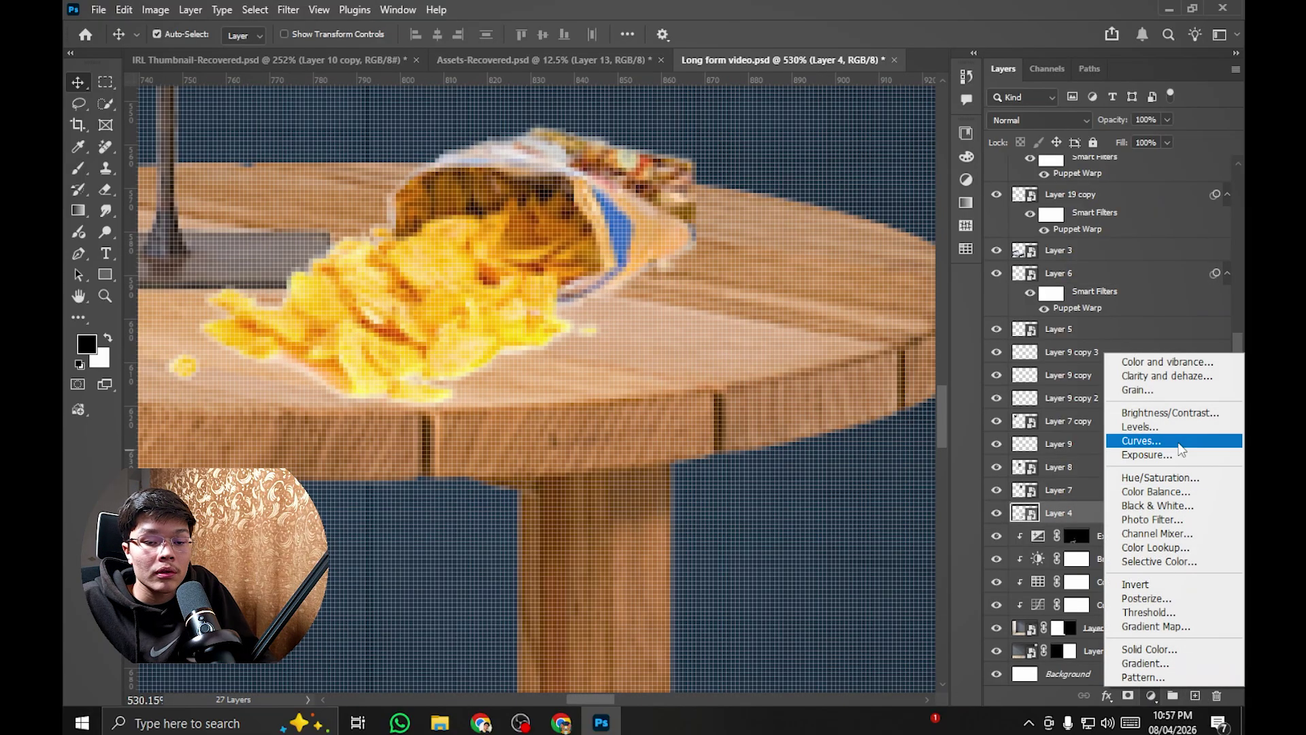
click(1180, 442)
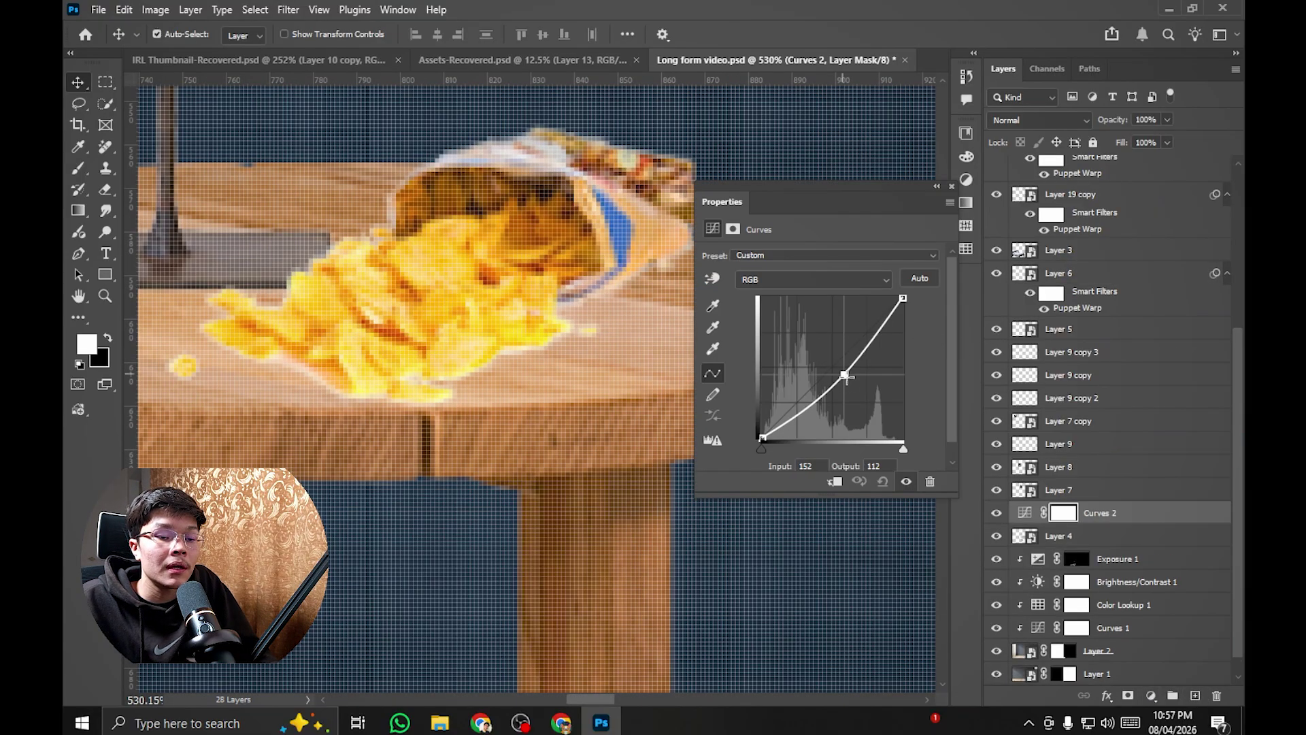
Step: Darken the new curve to output 47 at input 237 and clip the adjustment to the bedside table layer
drag(846, 375, 883, 406)
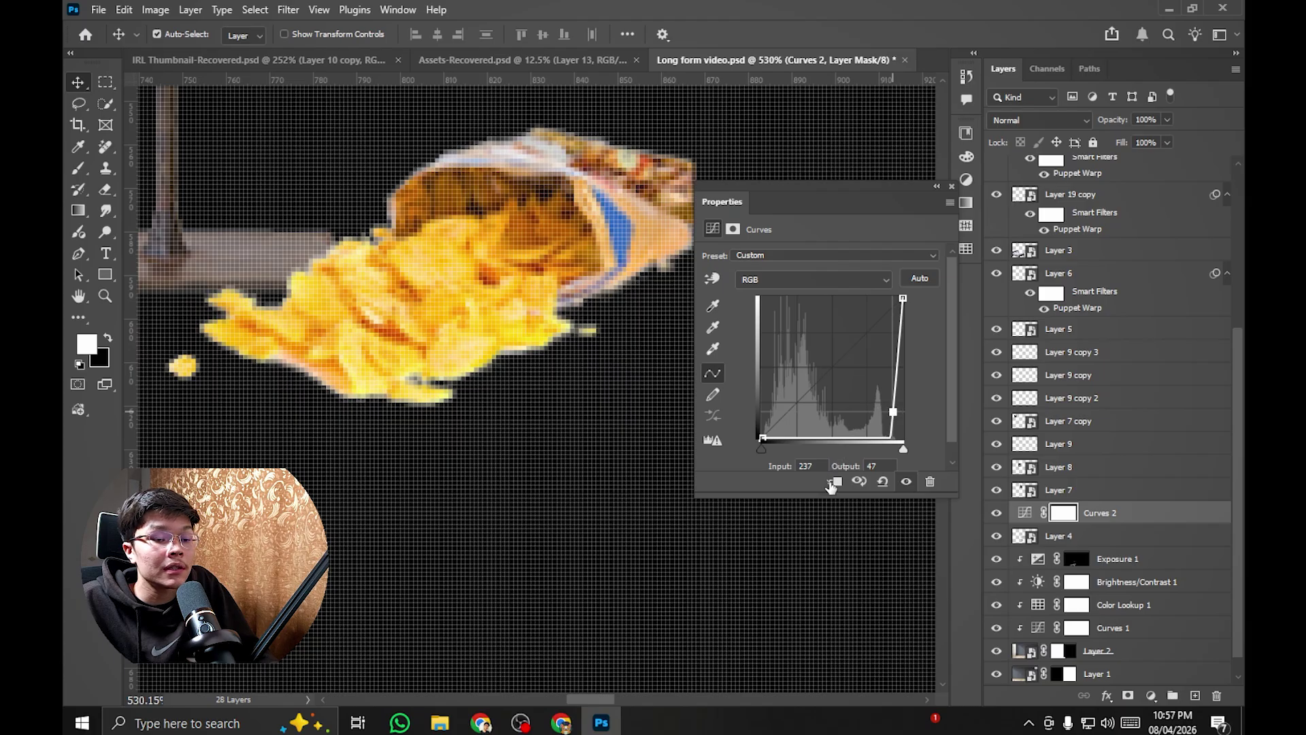
click(834, 482)
click(952, 187)
scroll(644, 304, down, 3)
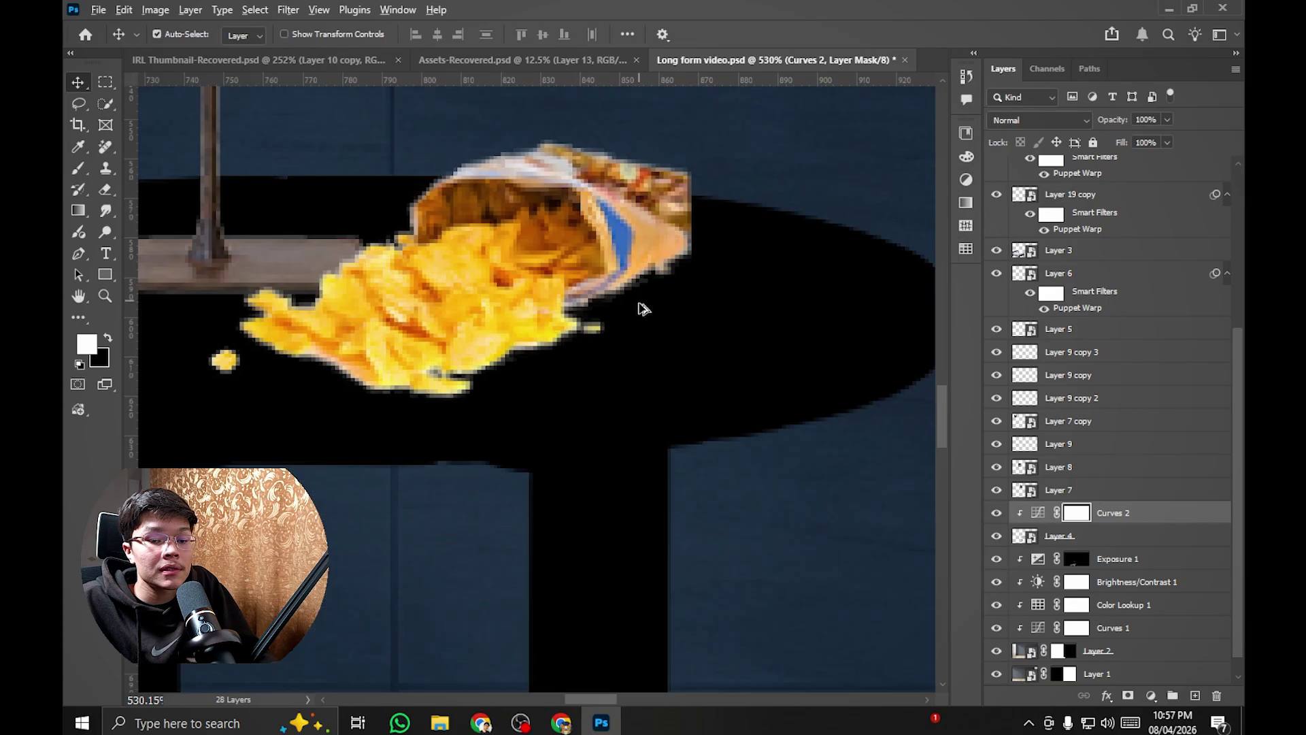
Step: Invert the Curves 2 mask and paint a soft contact shadow along the chip bag's lower edge with a 17 px white brush
key(ctrl+i)
key(b)
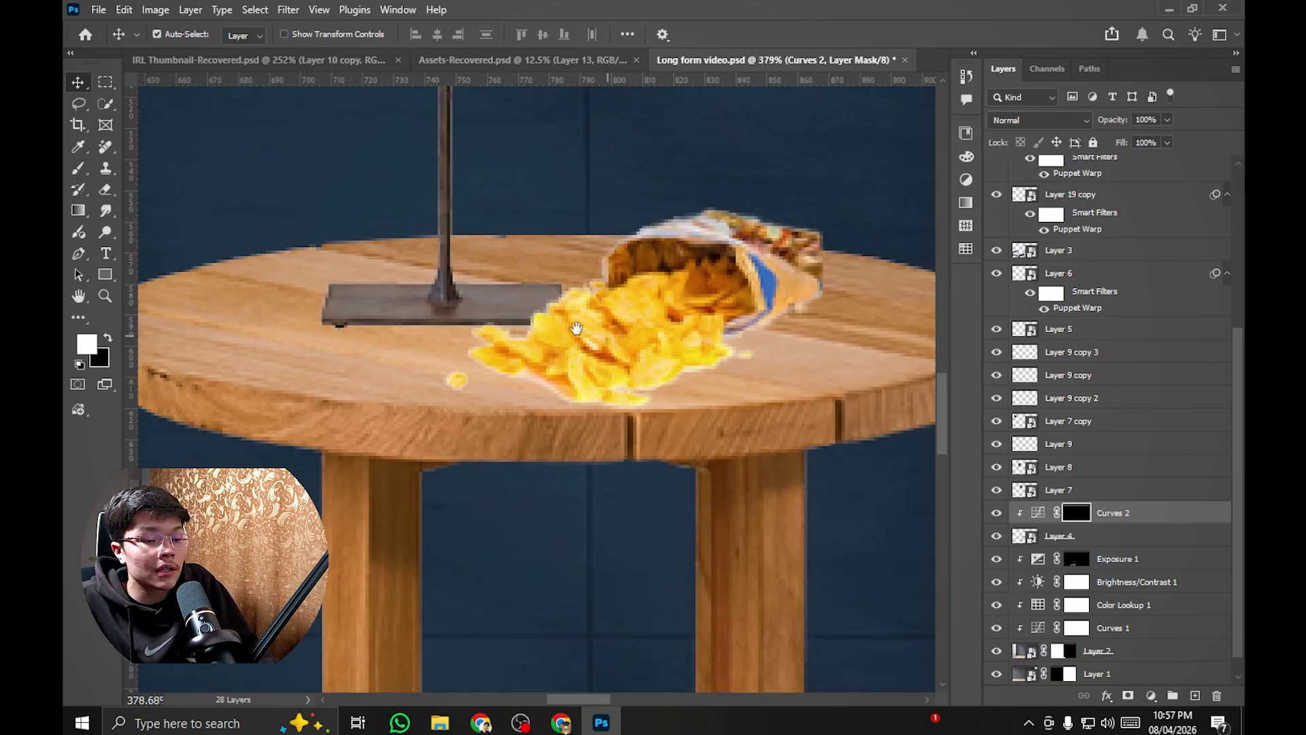
scroll(633, 320, up, 3)
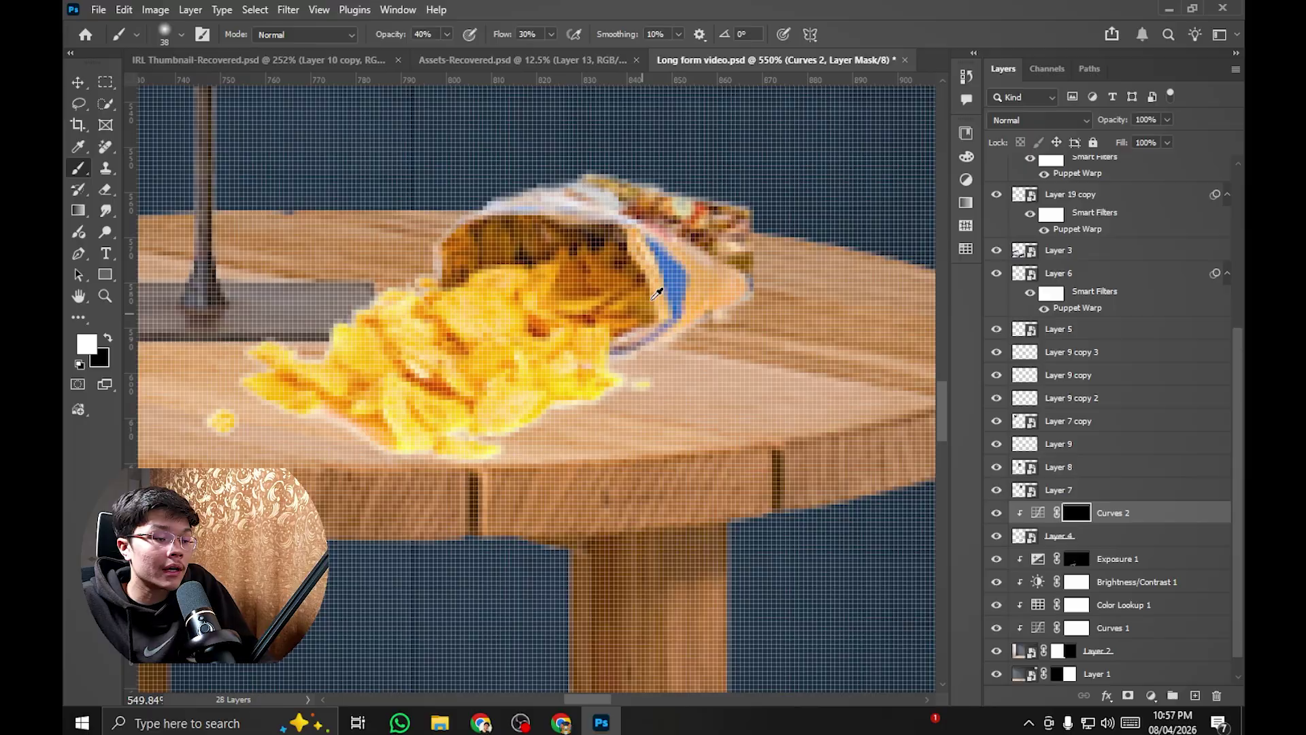
mouse_move(657, 292)
mouse_down()
mouse_move(685, 271)
mouse_move(630, 268)
mouse_move(689, 277)
mouse_move(736, 326)
mouse_up()
scroll(700, 272, up, 4)
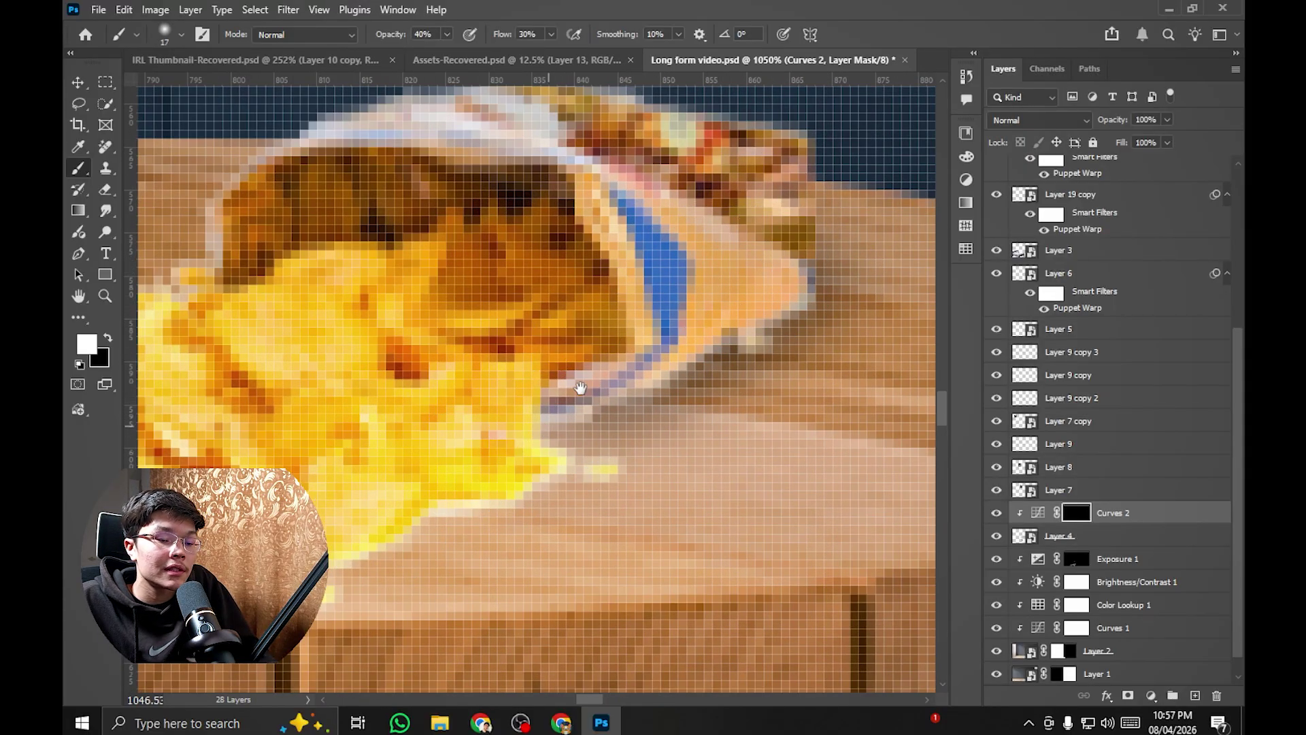
drag(555, 422, 606, 367)
scroll(674, 393, down, 4)
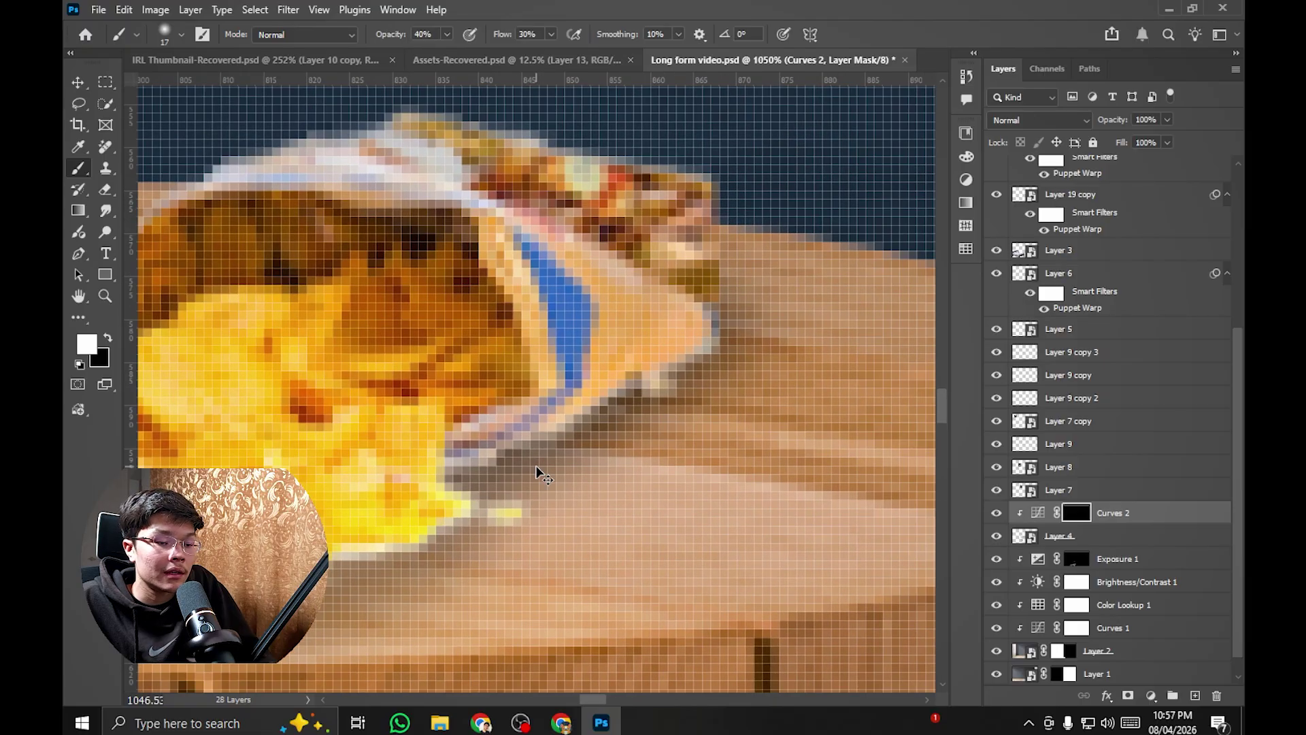
scroll(534, 465, up, 4)
drag(599, 306, 617, 301)
scroll(610, 277, down, 5)
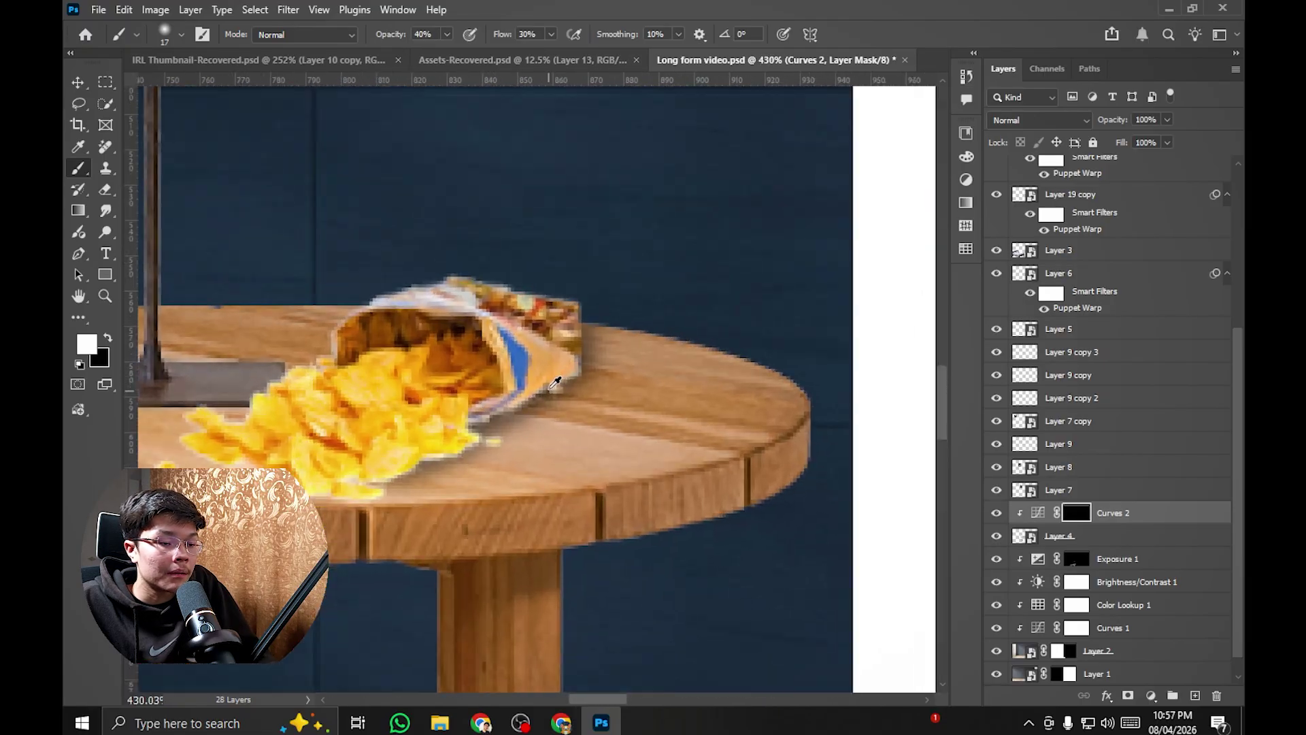
Step: Soften the chip bag's shadow with a large black brush and shade around the spilled chips with a 19 px white brush
scroll(524, 375, up, 4)
scroll(469, 395, down, 3)
scroll(517, 409, up, 2)
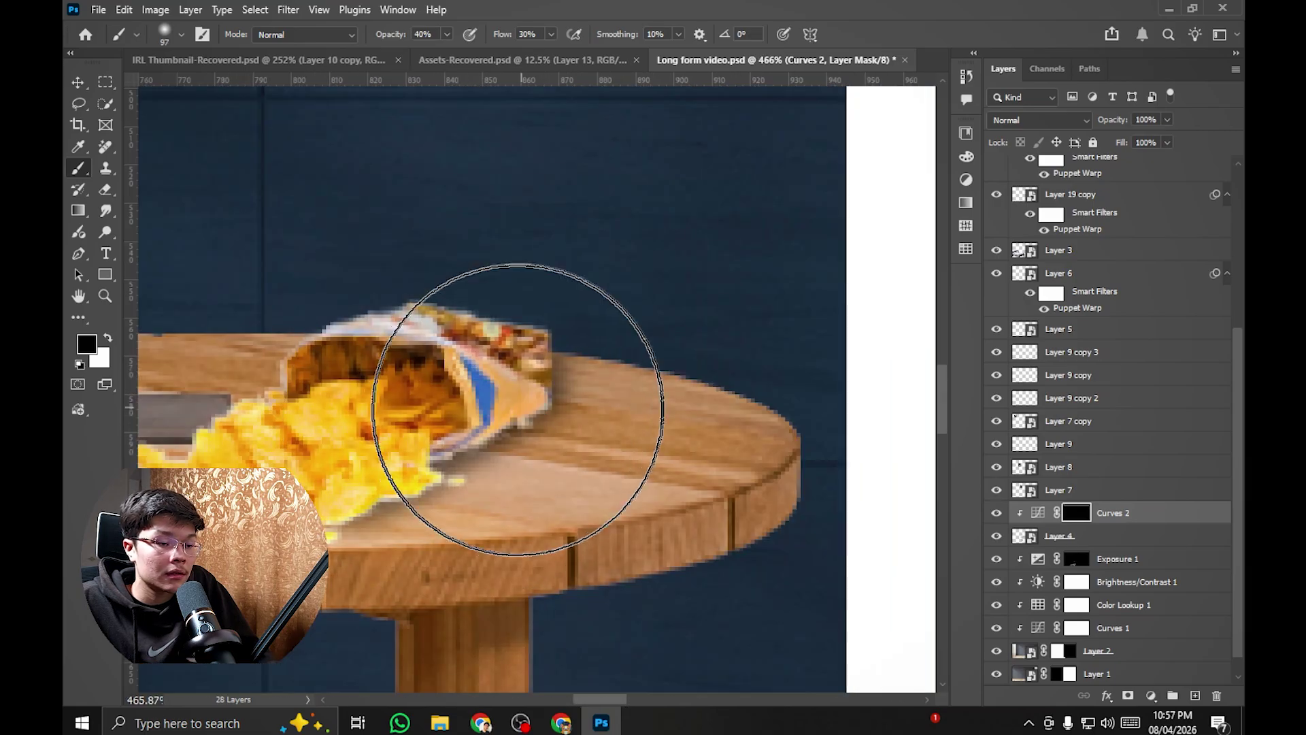
scroll(489, 414, down, 3)
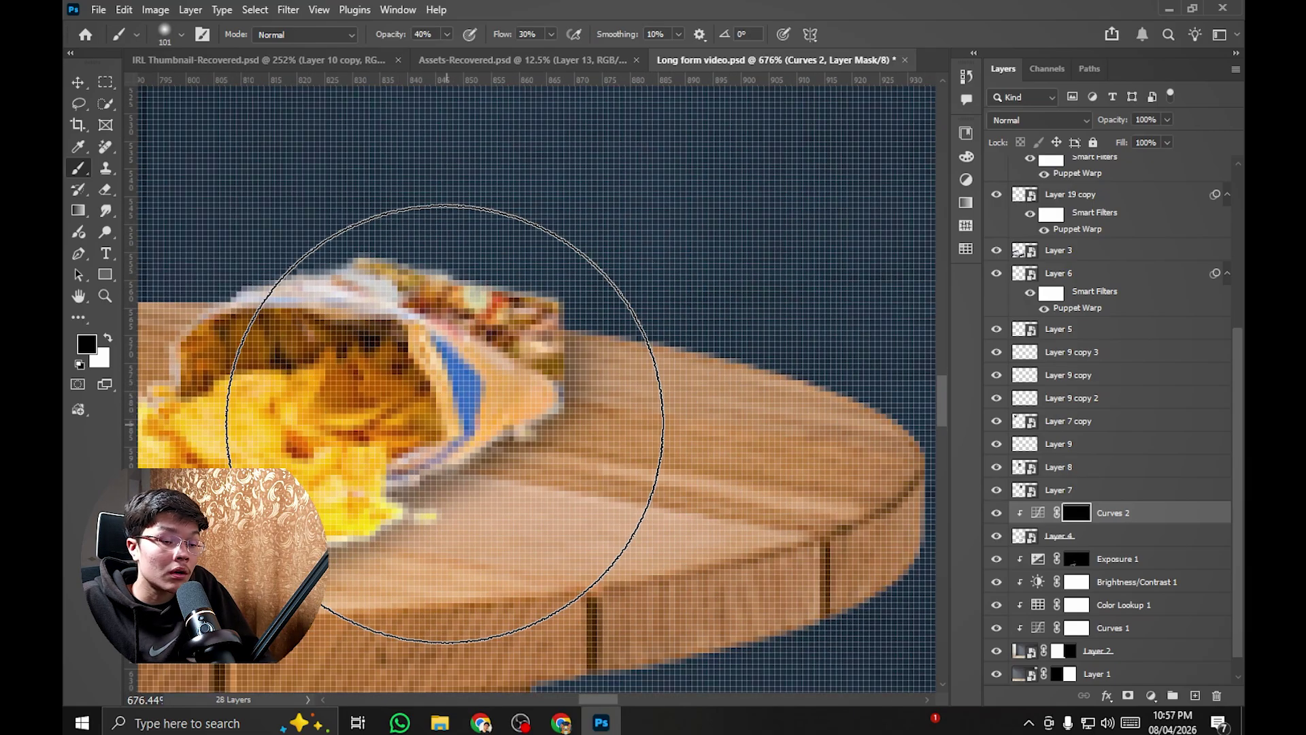
scroll(438, 422, up, 3)
scroll(449, 423, down, 3)
scroll(569, 408, up, 5)
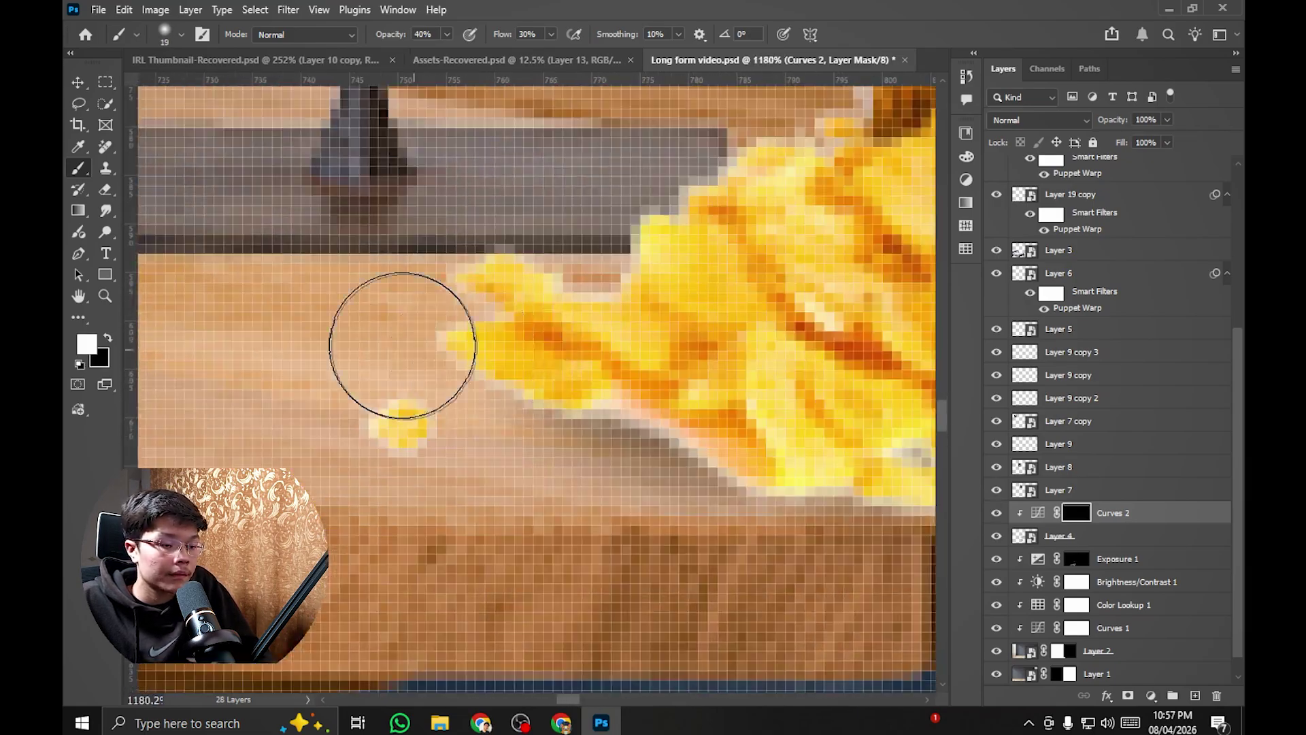
scroll(627, 383, down, 3)
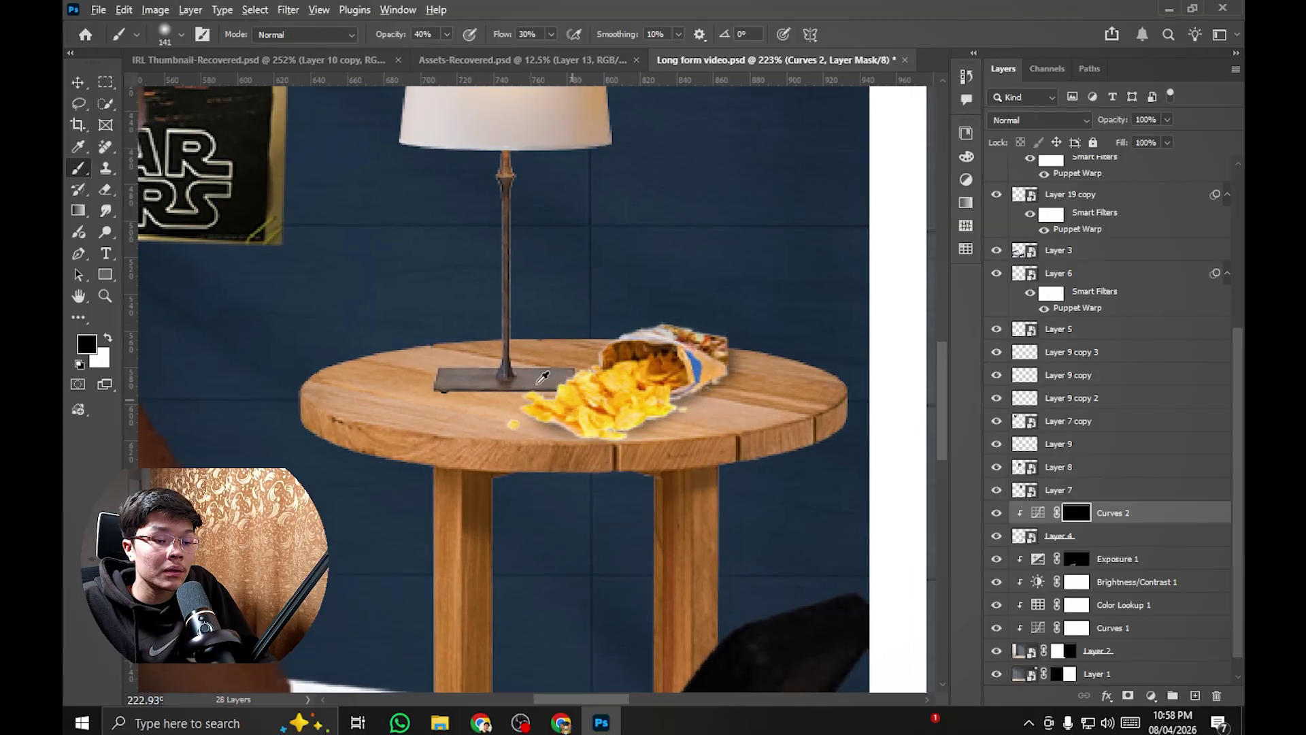
Step: Paint a contact shadow around the lamp base's left end and along its front edge with a 14 px white brush
scroll(501, 373, up, 4)
scroll(392, 380, up, 6)
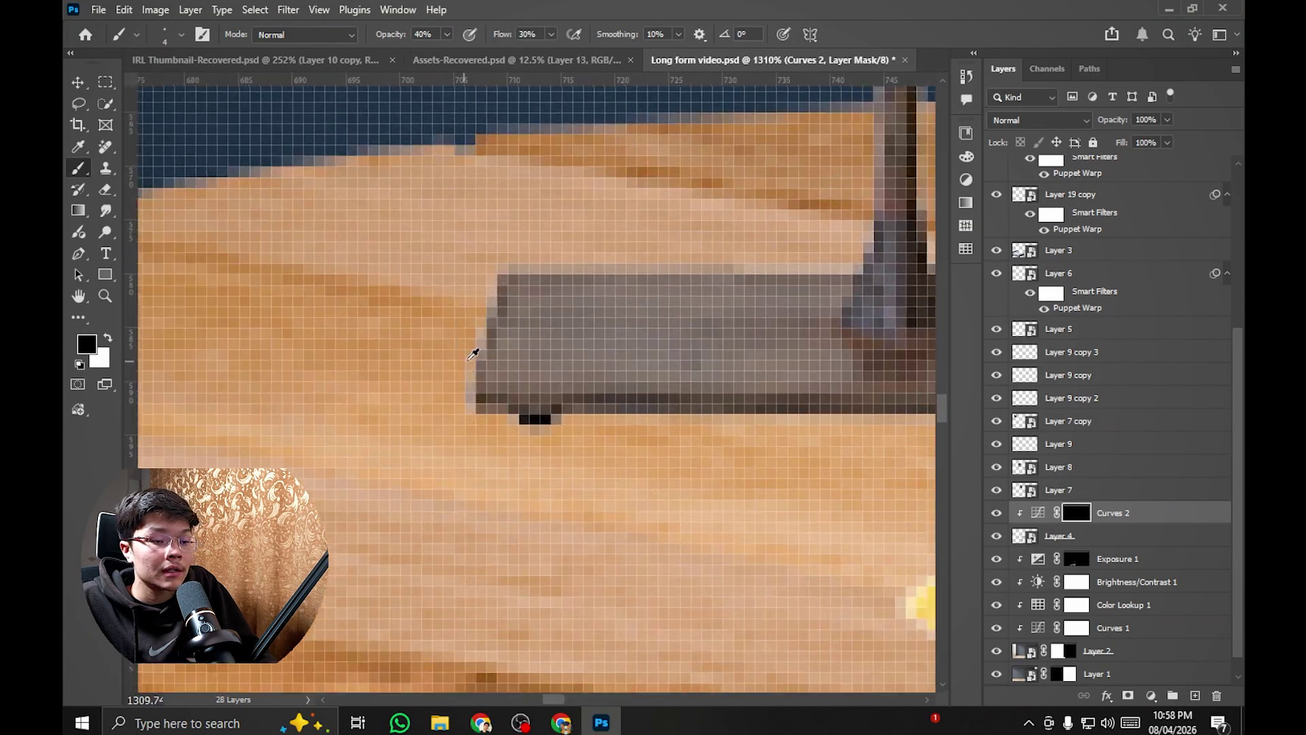
alt+right_click(577, 366)
drag(577, 366, 626, 347)
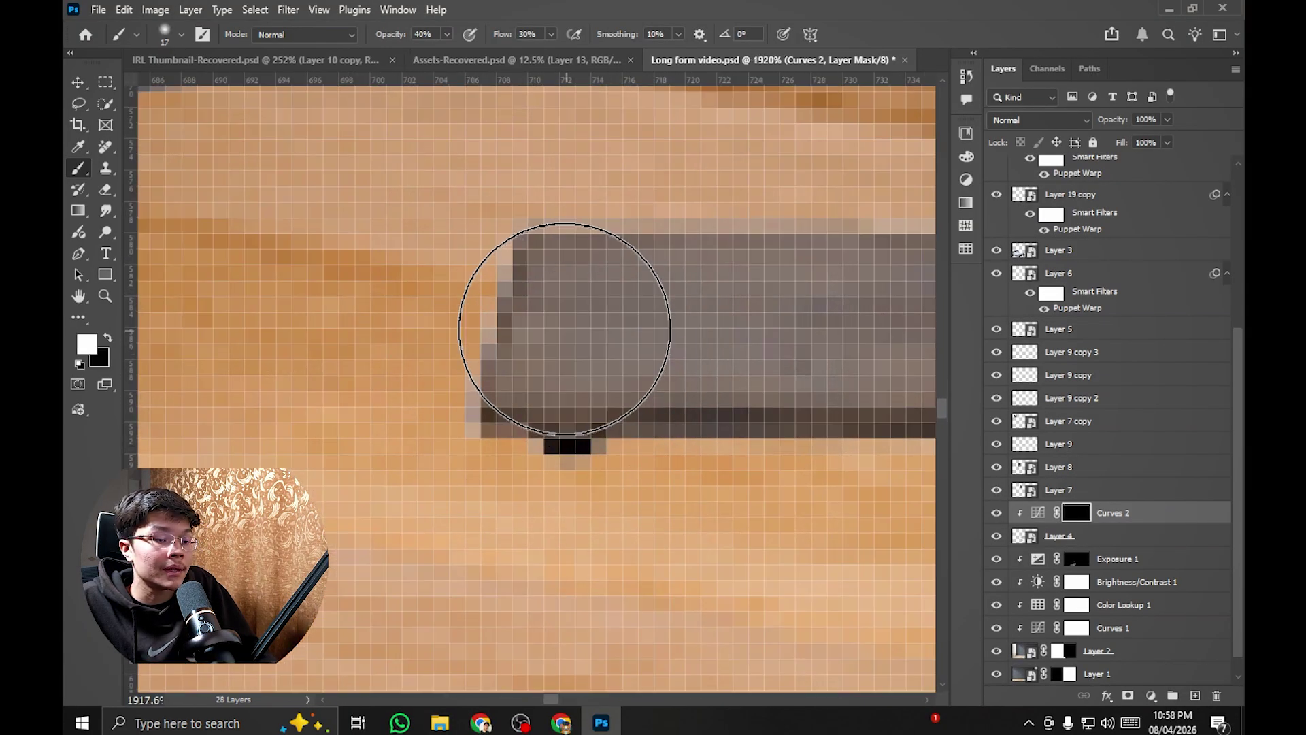
scroll(555, 402, down, 3)
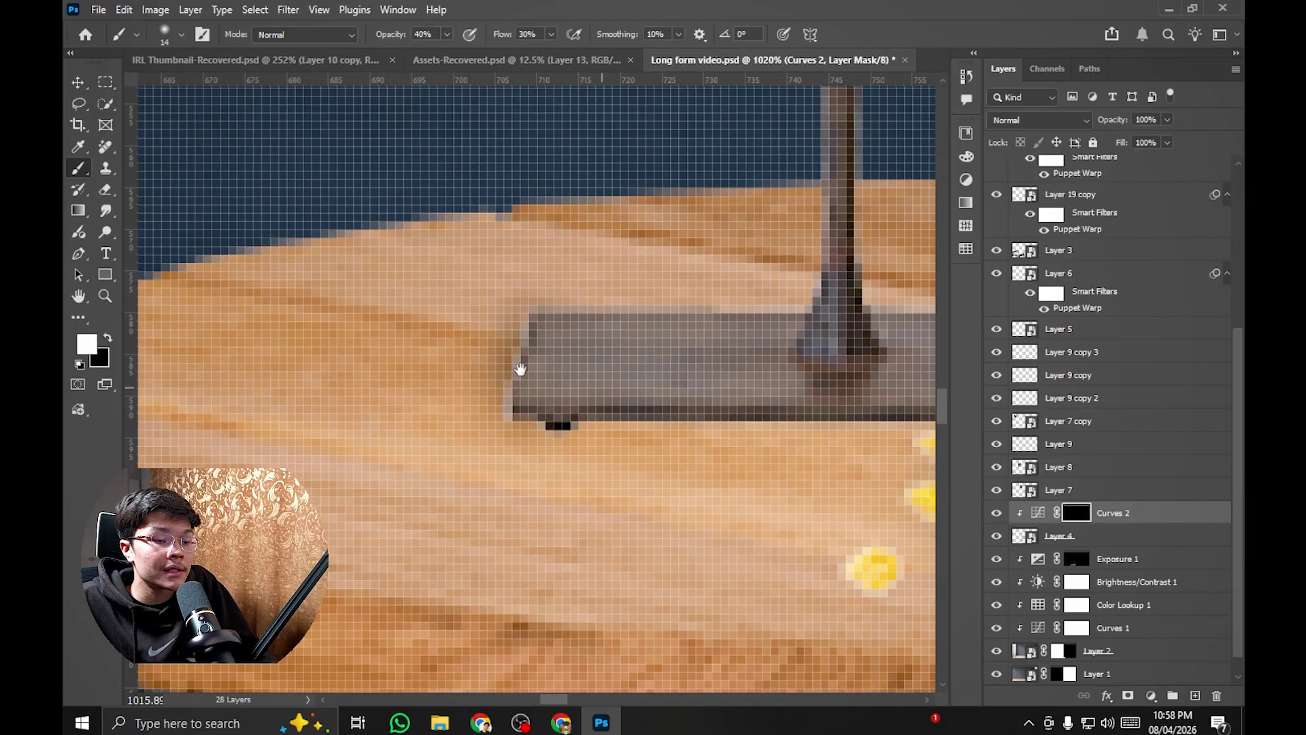
drag(641, 376, 514, 355)
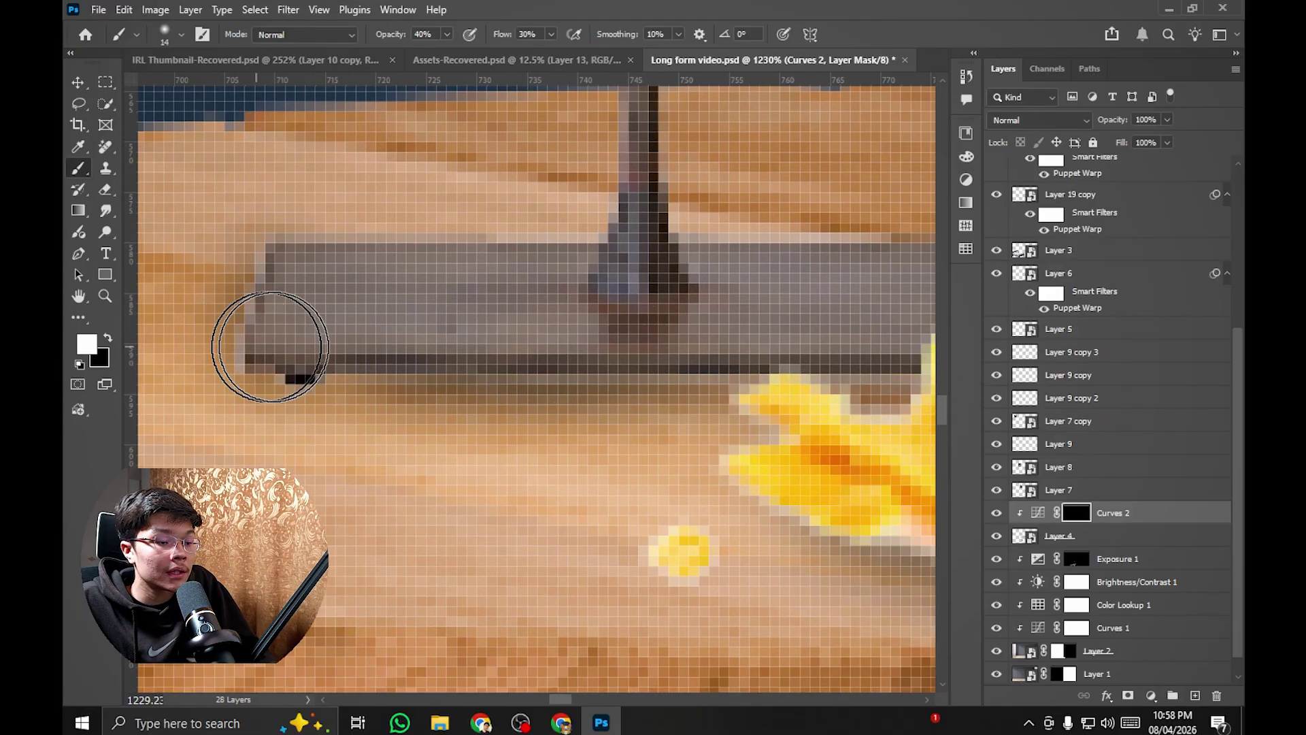
drag(255, 348, 460, 415)
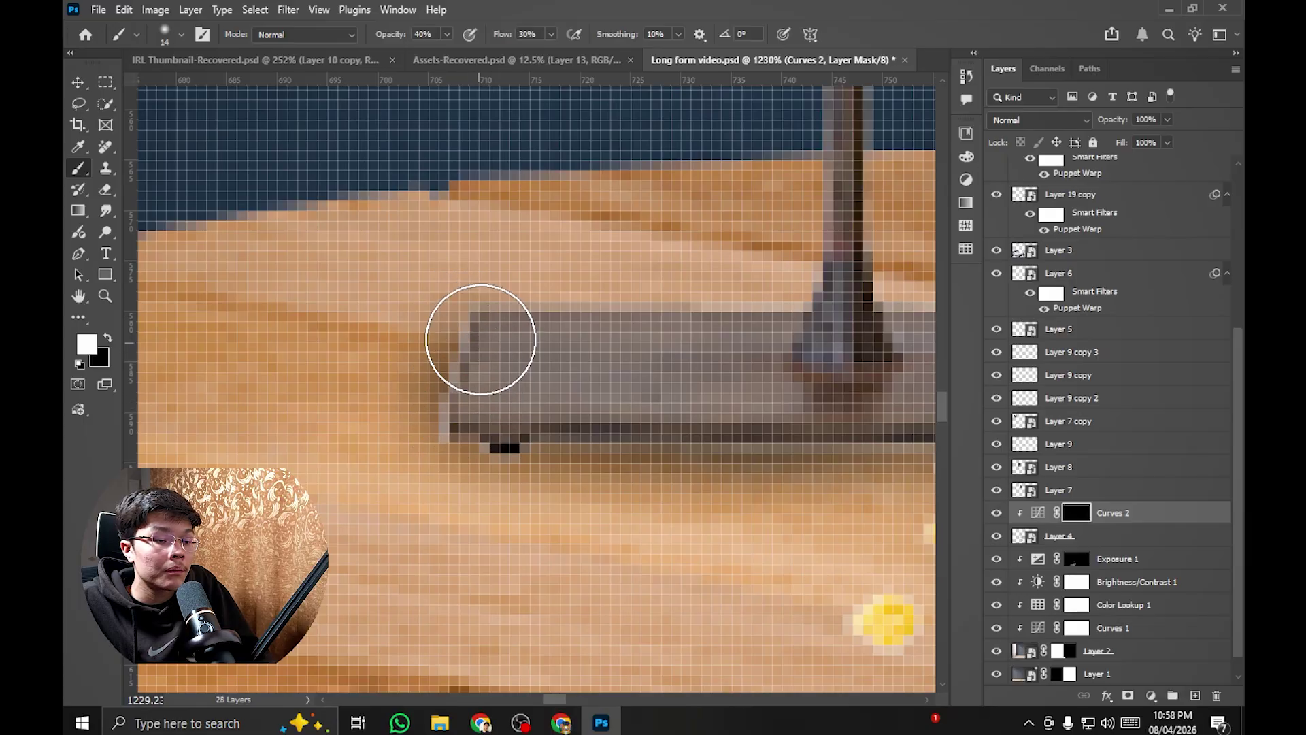
Step: Extend the lamp base's contact shadow along its front edge up to the spilled chips with the 14 px white brush
scroll(732, 344, right, 5)
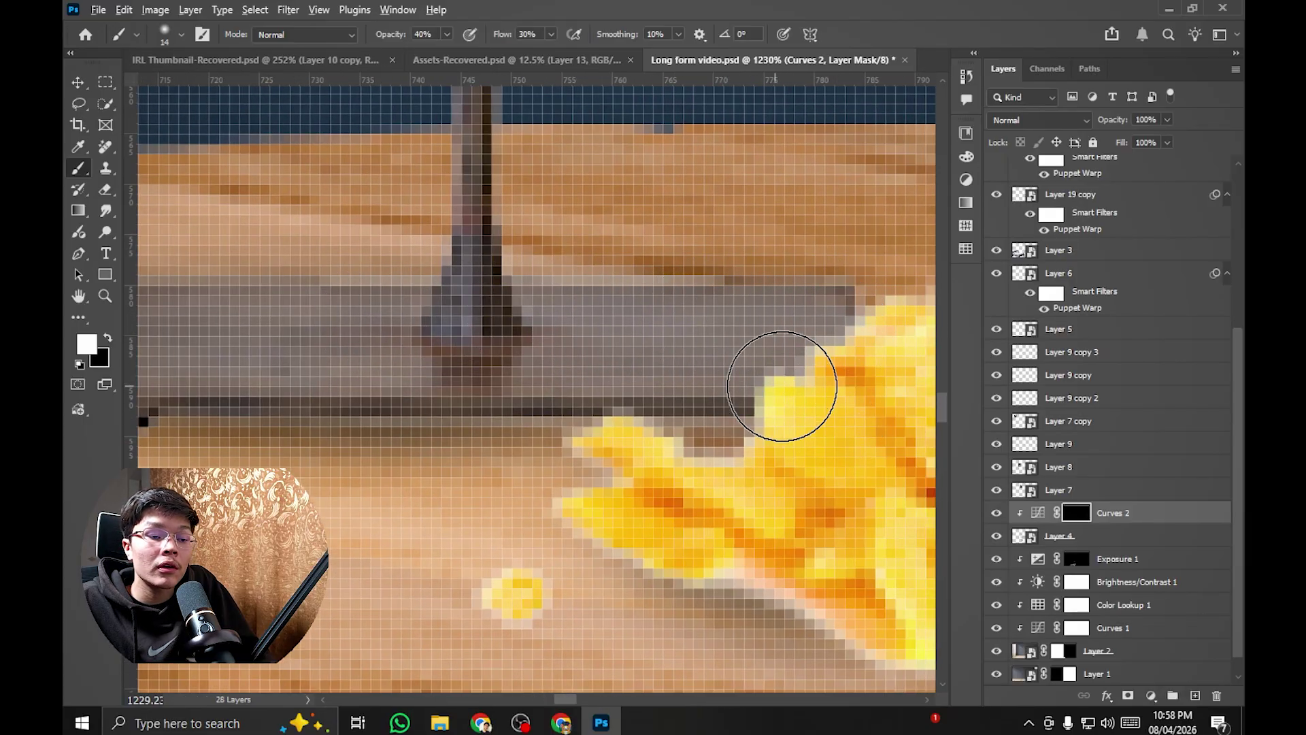
scroll(782, 386, down, 5)
scroll(700, 408, up, 4)
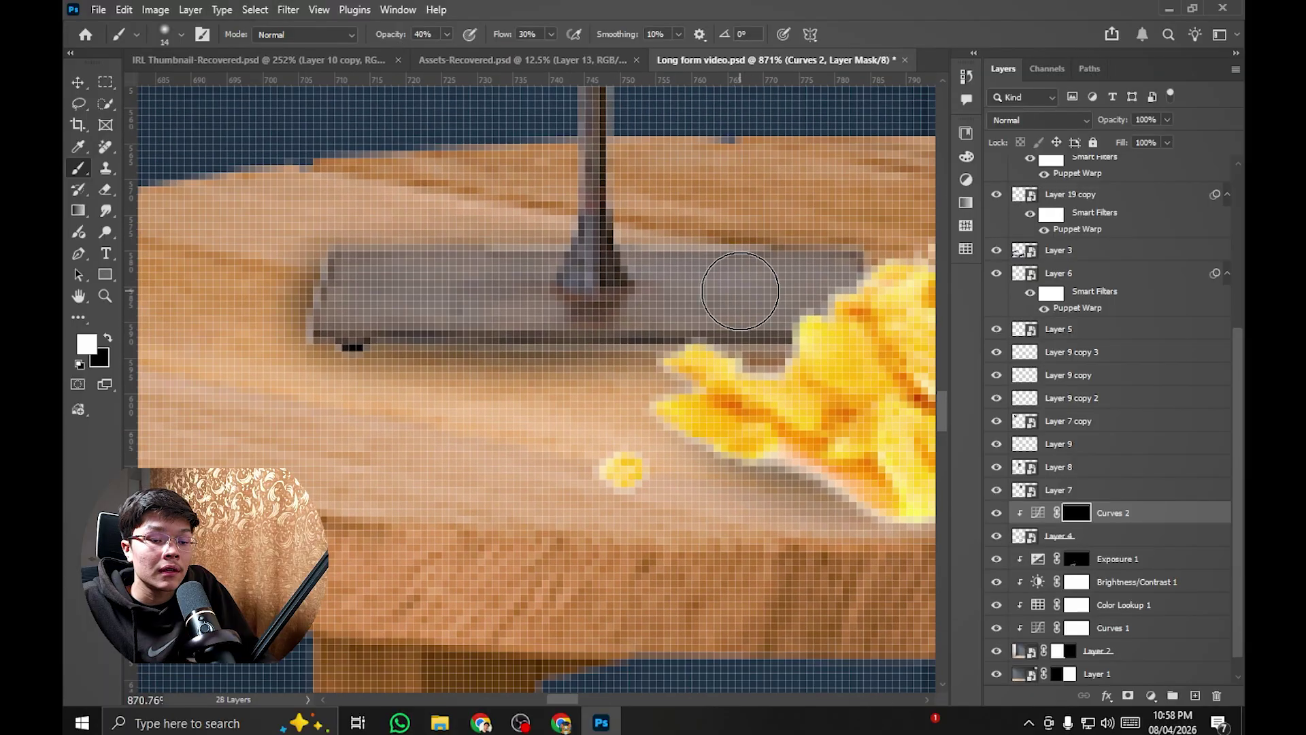
scroll(742, 293, up, 2)
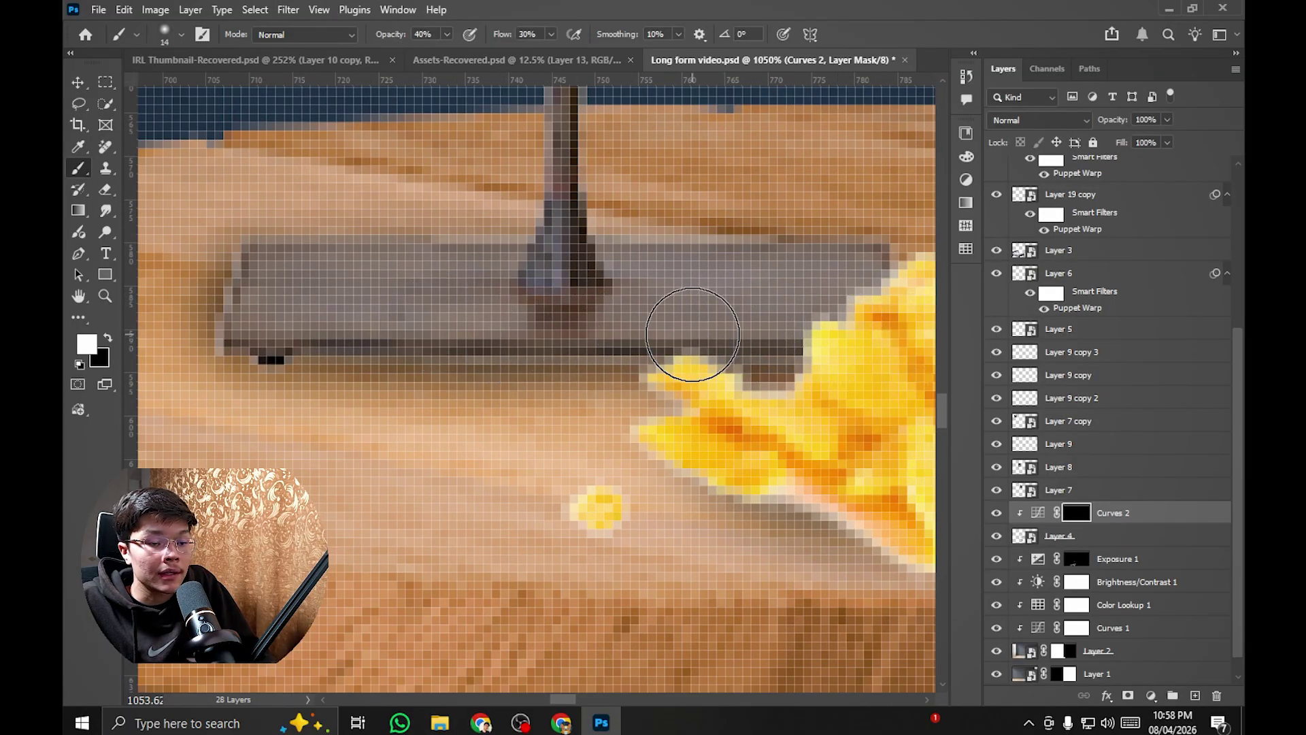
scroll(693, 334, down, 5)
scroll(615, 335, up, 6)
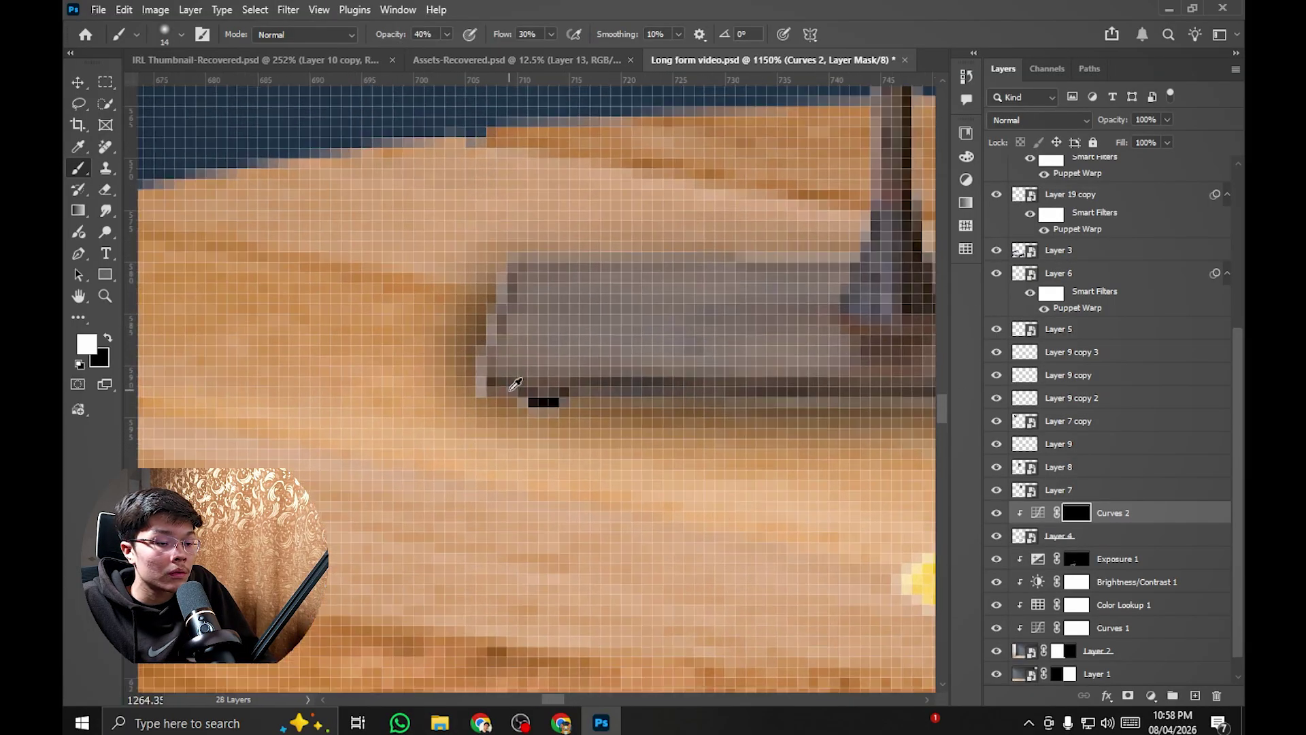
scroll(515, 385, up, 2)
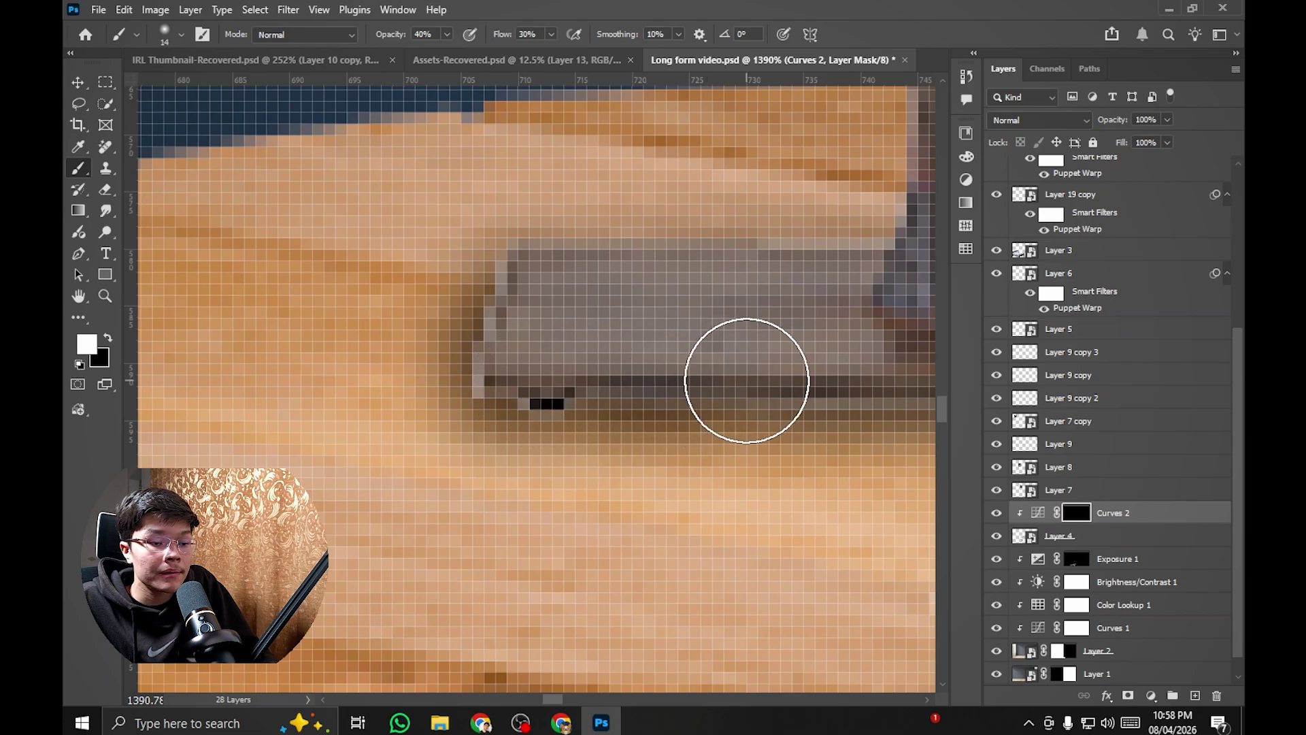
Step: Shade the tabletop along the lamp base's rear edge with the 14 px white brush
scroll(680, 374, down, 3)
scroll(816, 354, down, 2)
scroll(531, 343, up, 6)
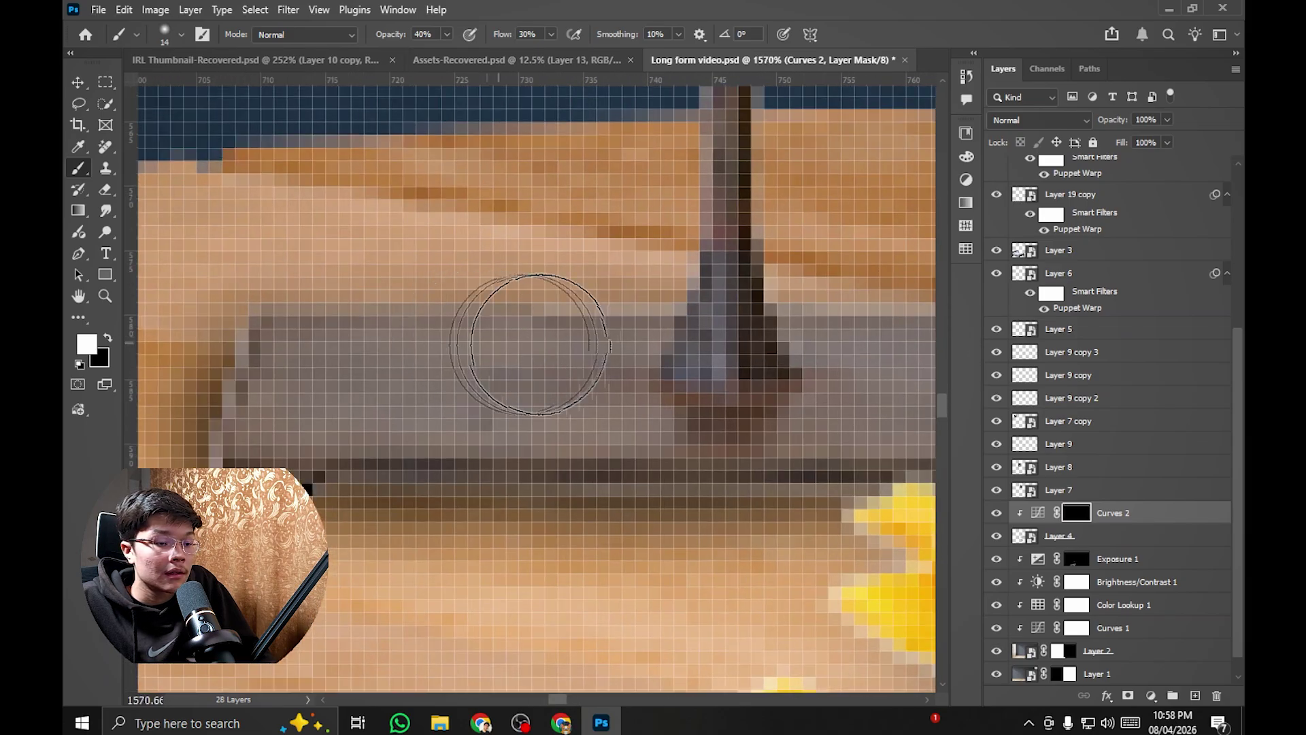
scroll(643, 370, right, 5)
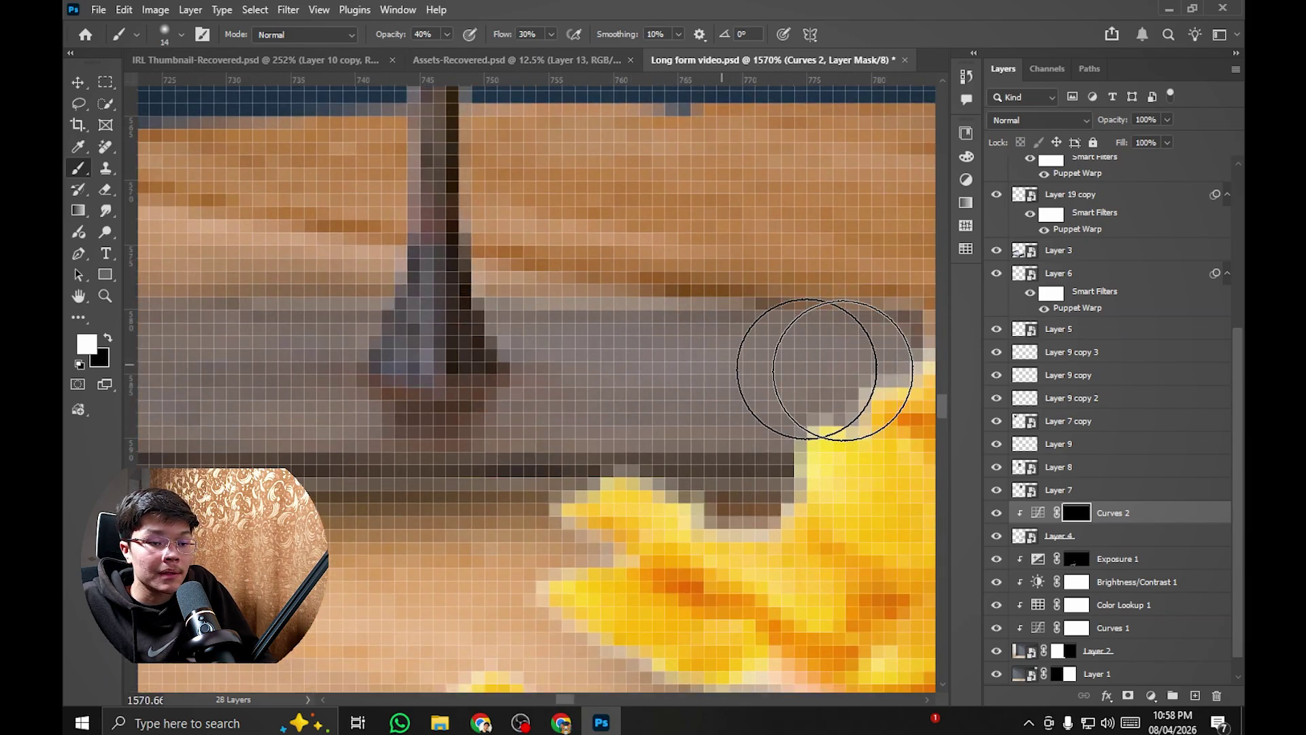
scroll(825, 369, down, 5)
scroll(769, 385, up, 5)
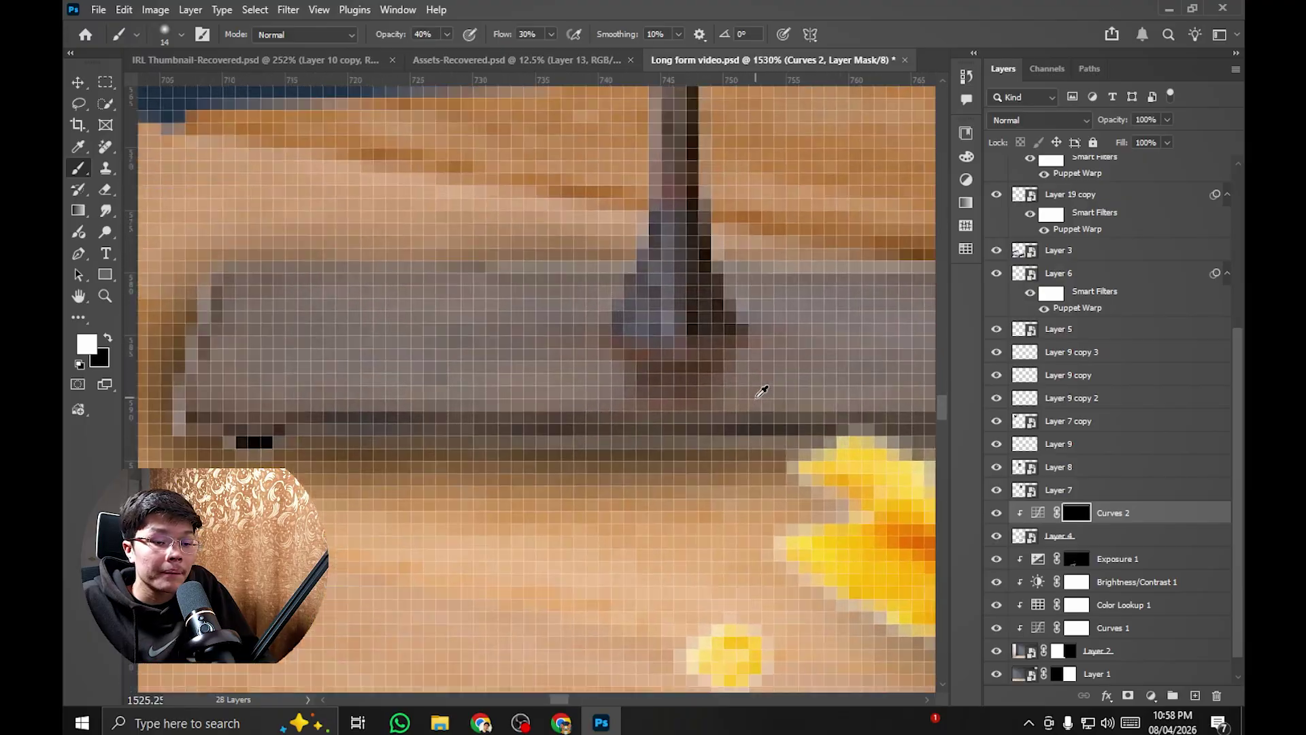
Step: Deepen the shadow beneath the lamp base's front edge with a 12 px white brush
scroll(762, 392, up, 1)
scroll(530, 425, left, 4)
key(bracketleft)
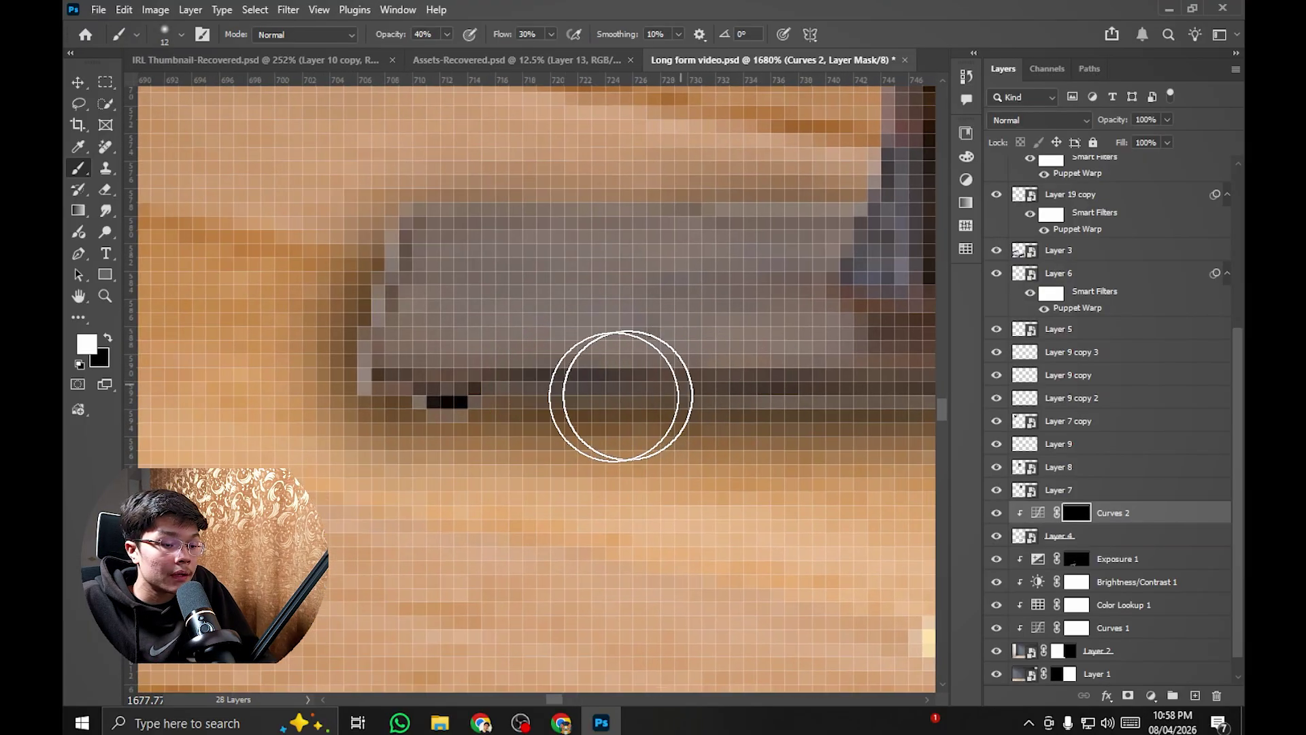
Step: Spread a softer, wider shadow around the lamp base with large soft white brushes between 39 and 70 px
alt+right_click(522, 403)
scroll(564, 443, down, 2)
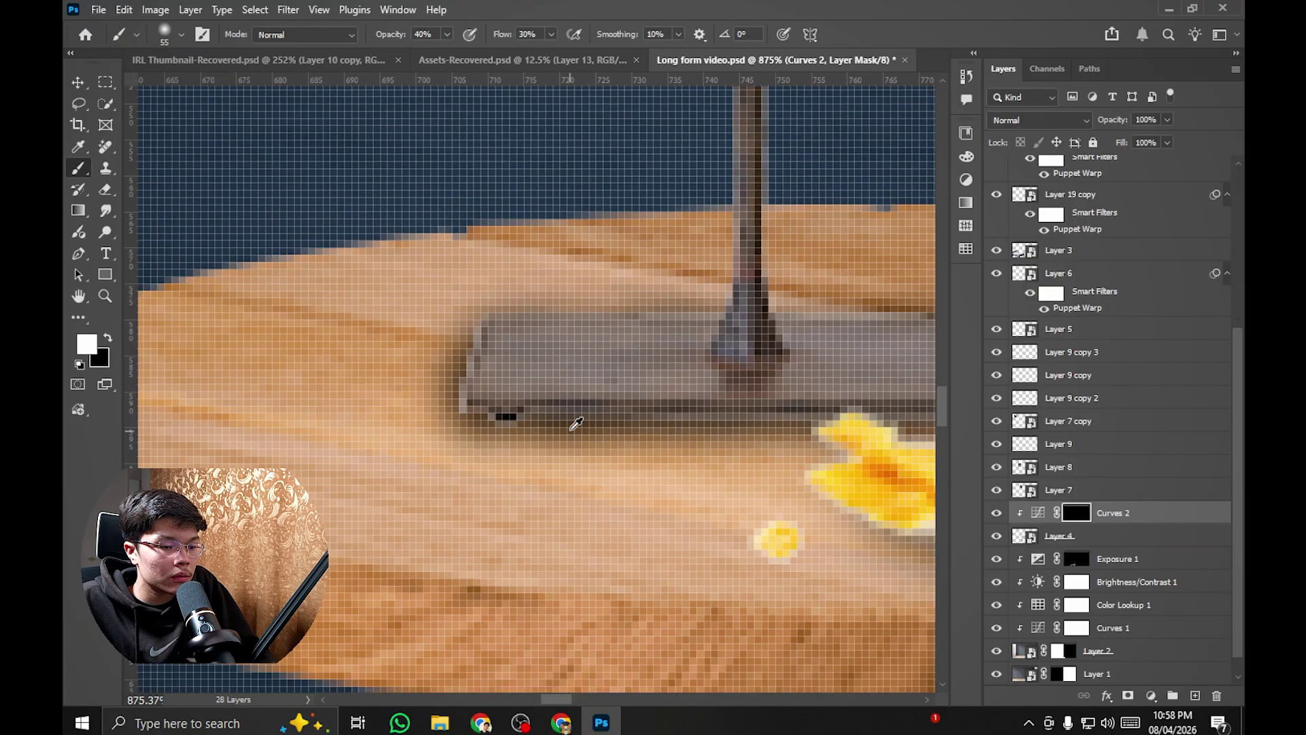
scroll(522, 428, up, 2)
scroll(530, 428, down, 2)
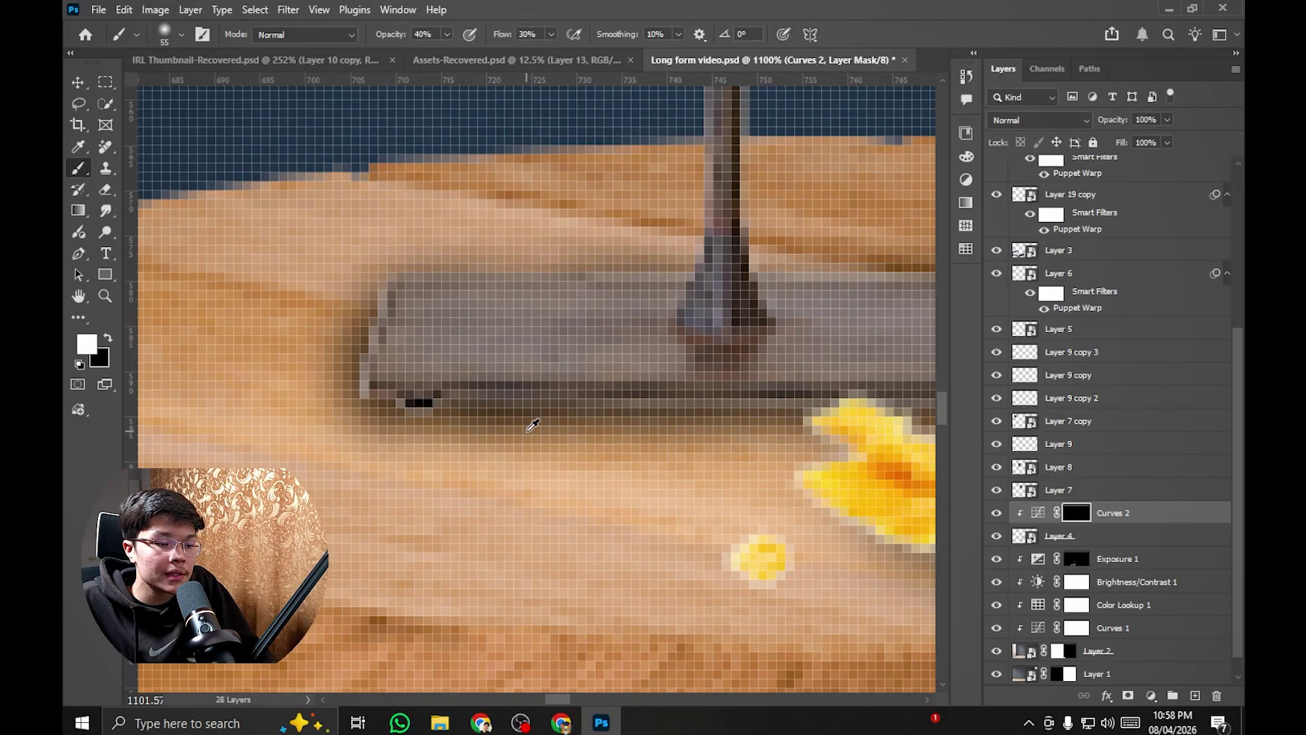
scroll(523, 431, down, 1)
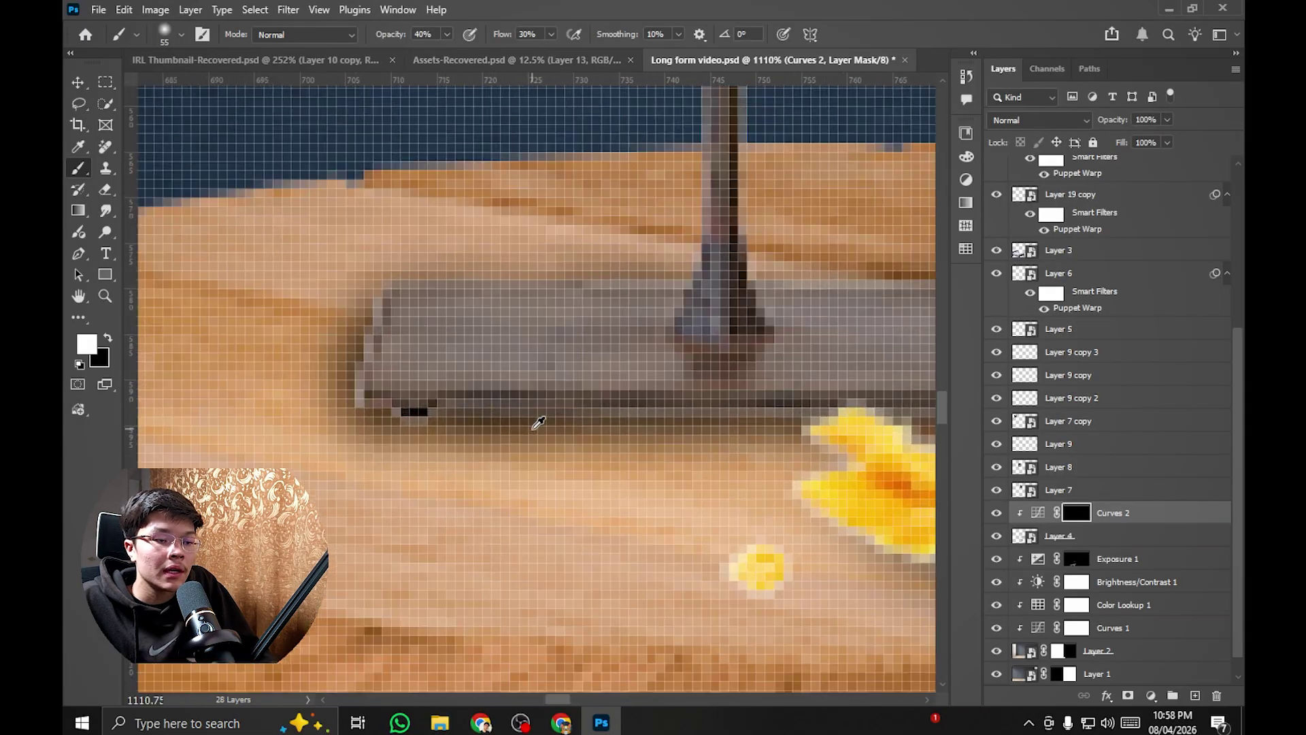
key(bracketright)
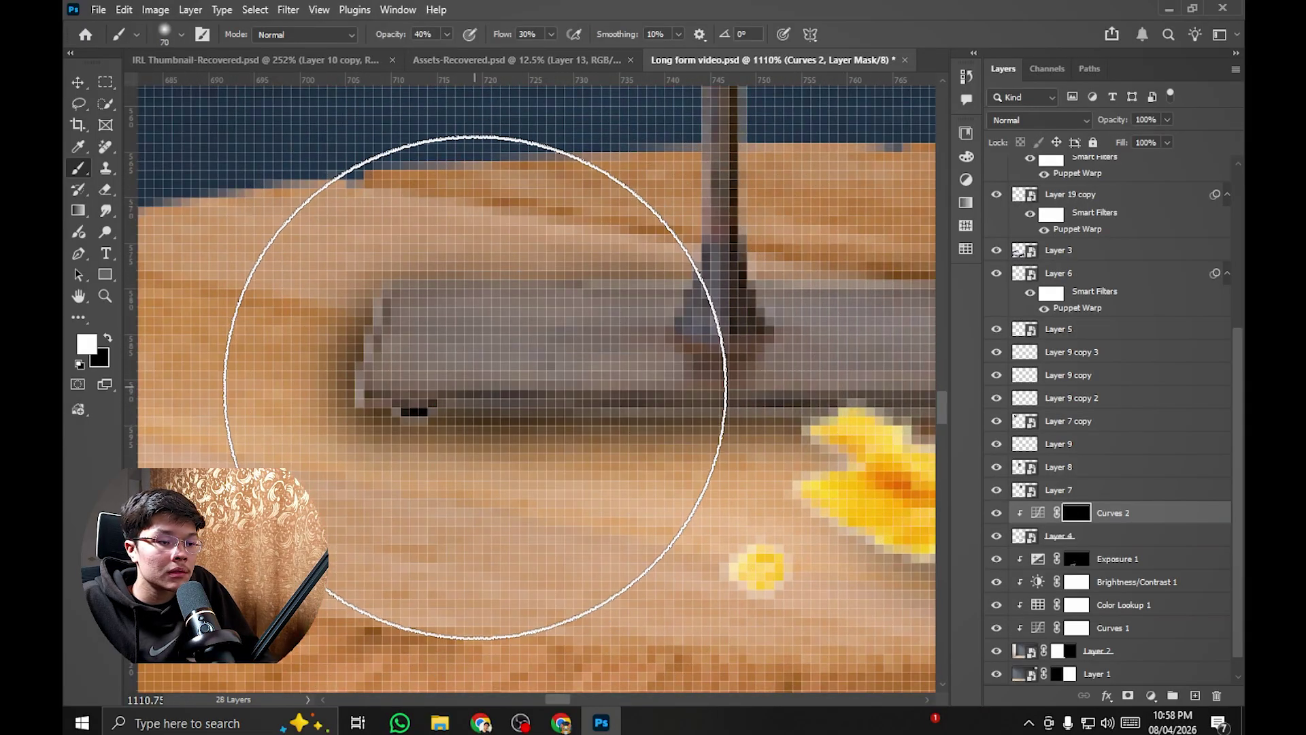
drag(470, 390, 477, 398)
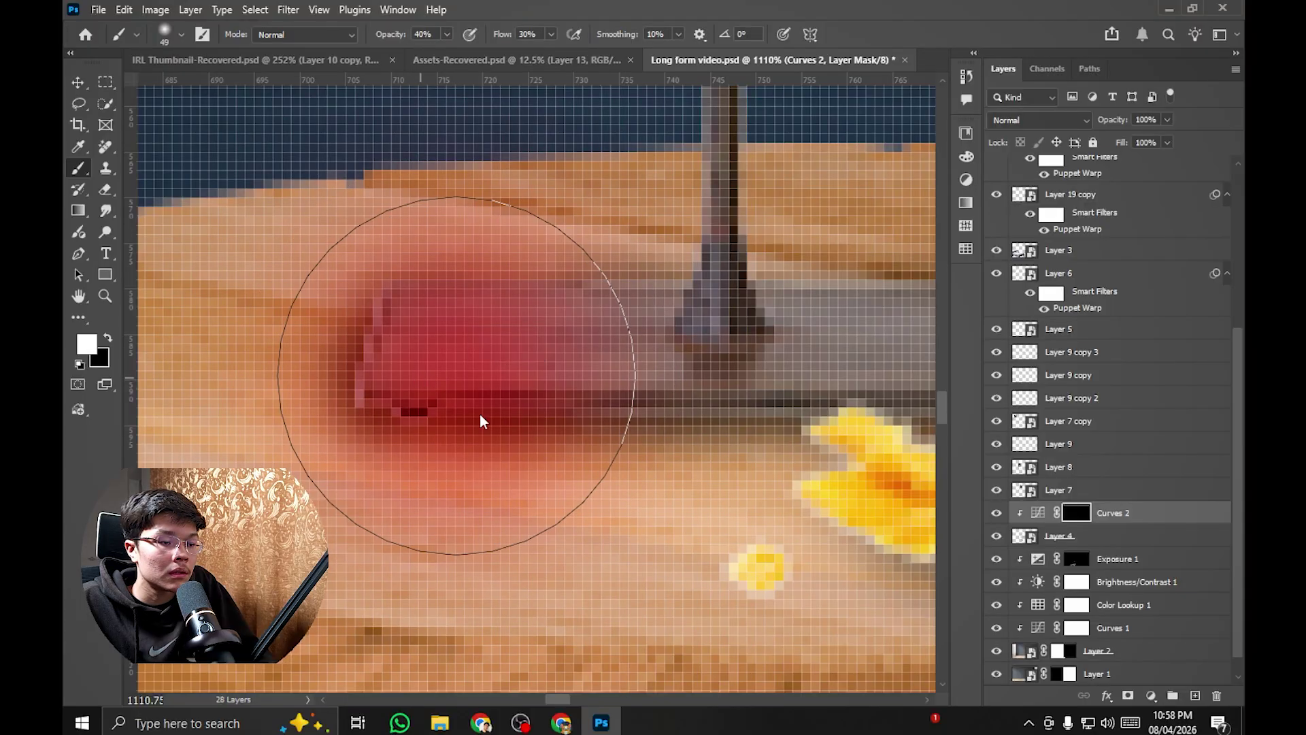
drag(767, 442, 597, 423)
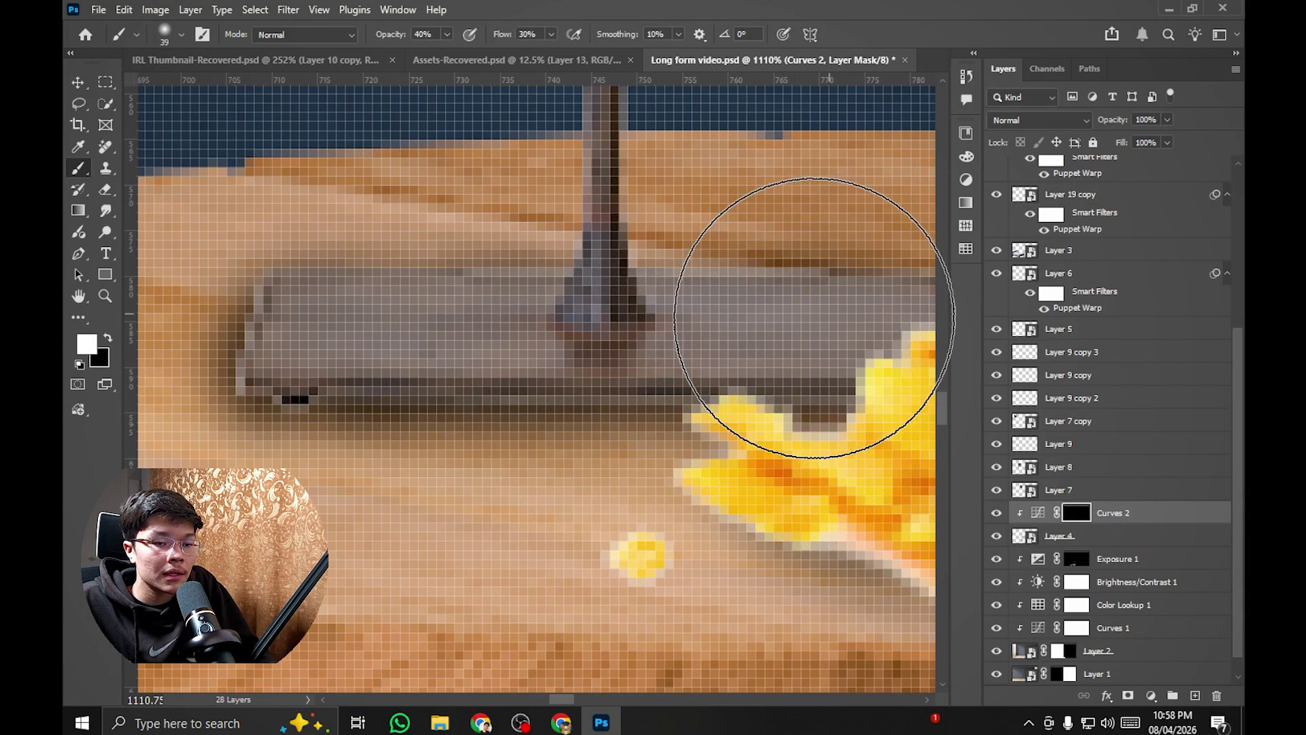
Step: Try to shade the bedside tabletop's left edge with a 42 px soft white brush
scroll(474, 320, down, 10)
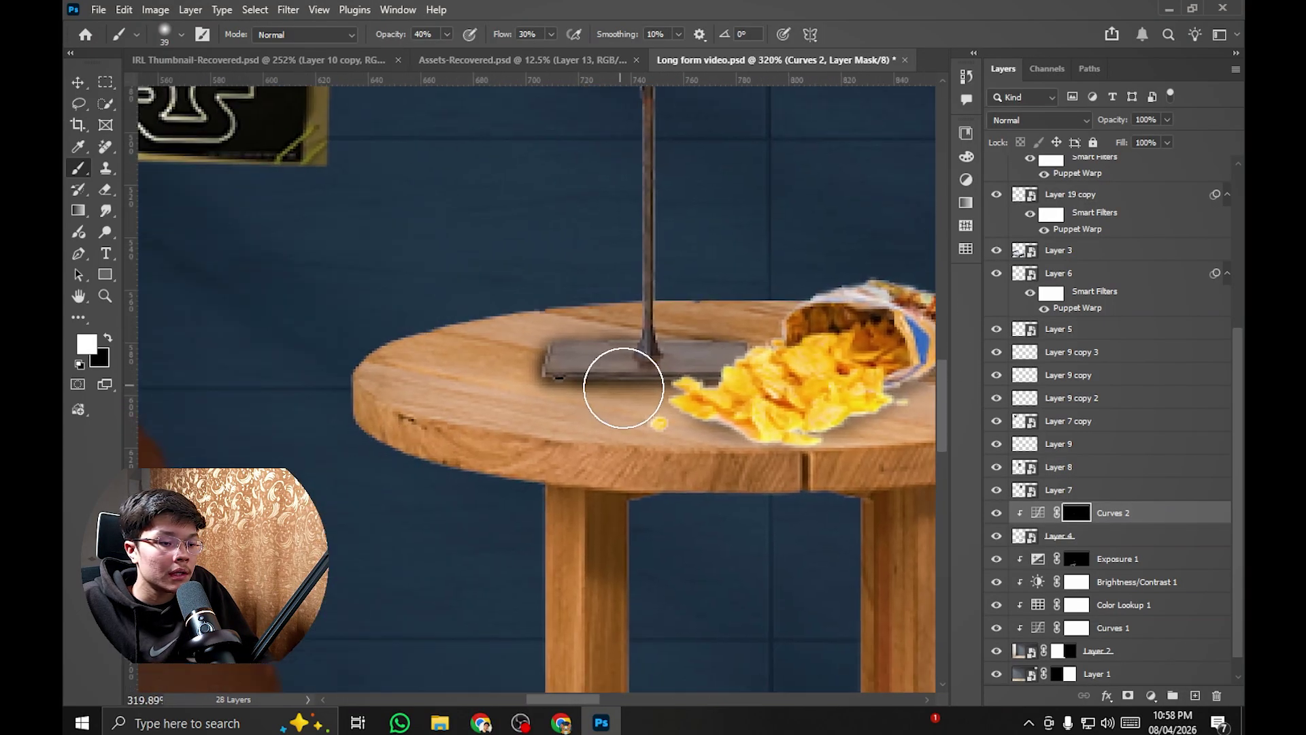
scroll(637, 387, down, 2)
scroll(638, 387, up, 6)
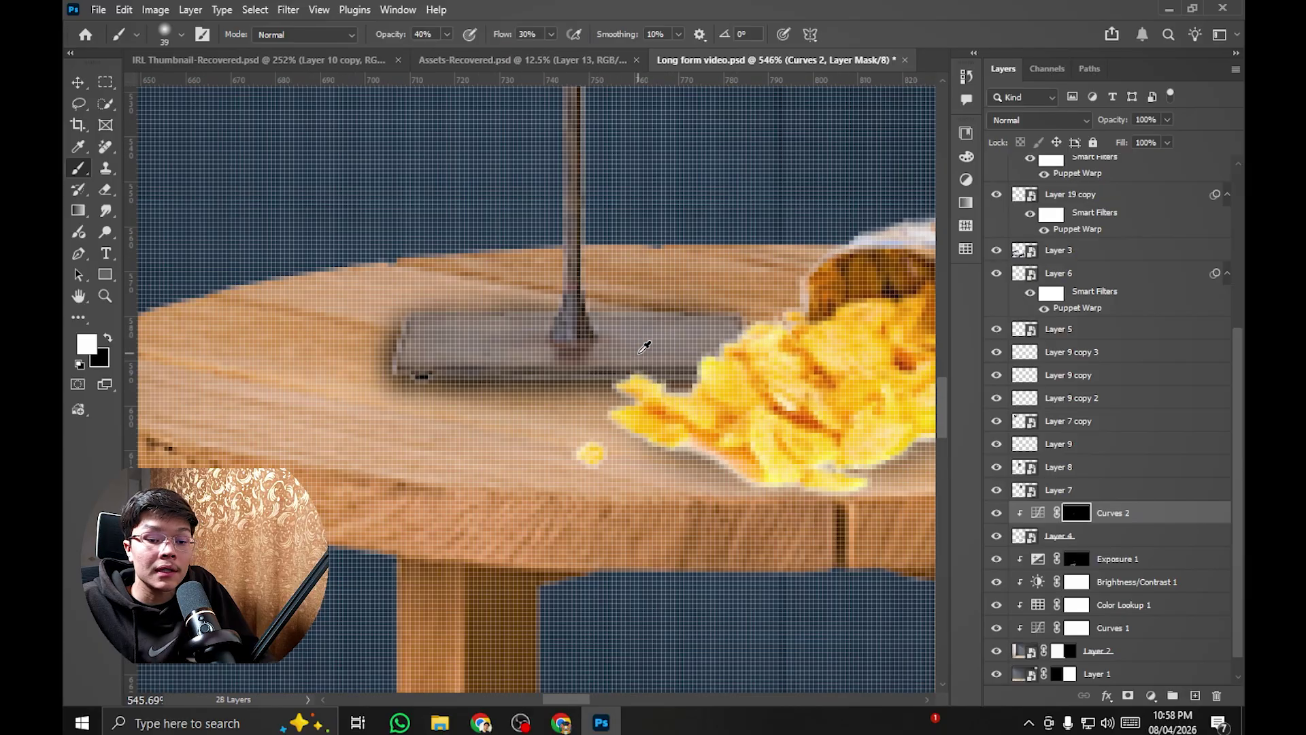
scroll(686, 327, down, 8)
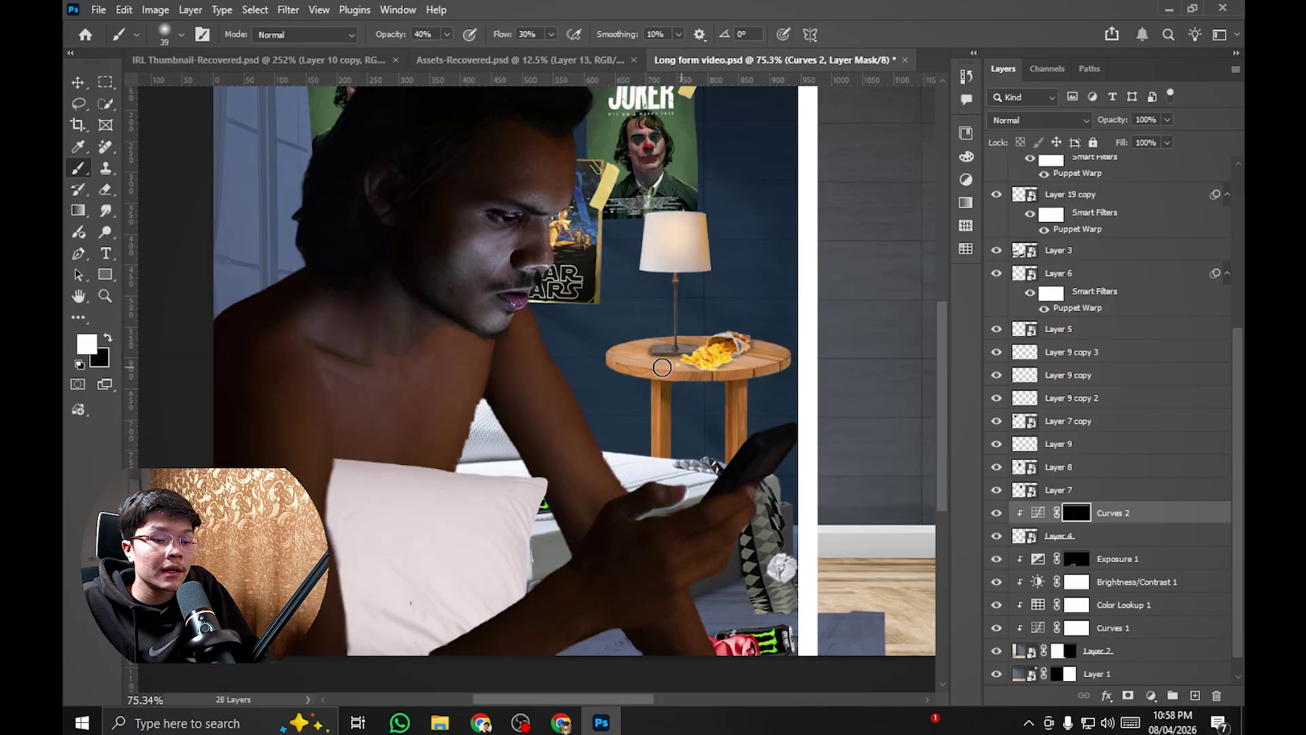
scroll(693, 399, up, 7)
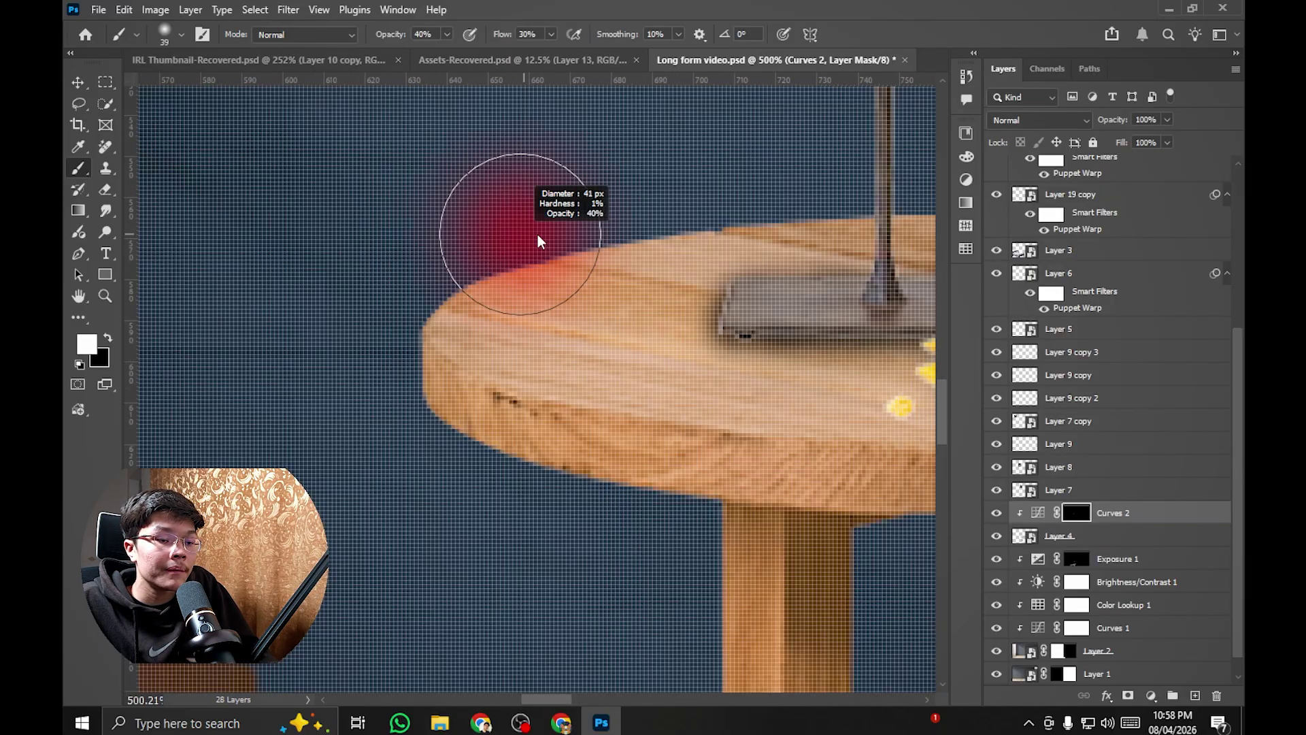
mouse_move(573, 214)
mouse_down()
mouse_move(388, 327)
mouse_move(323, 408)
mouse_up()
key(ctrl+z)
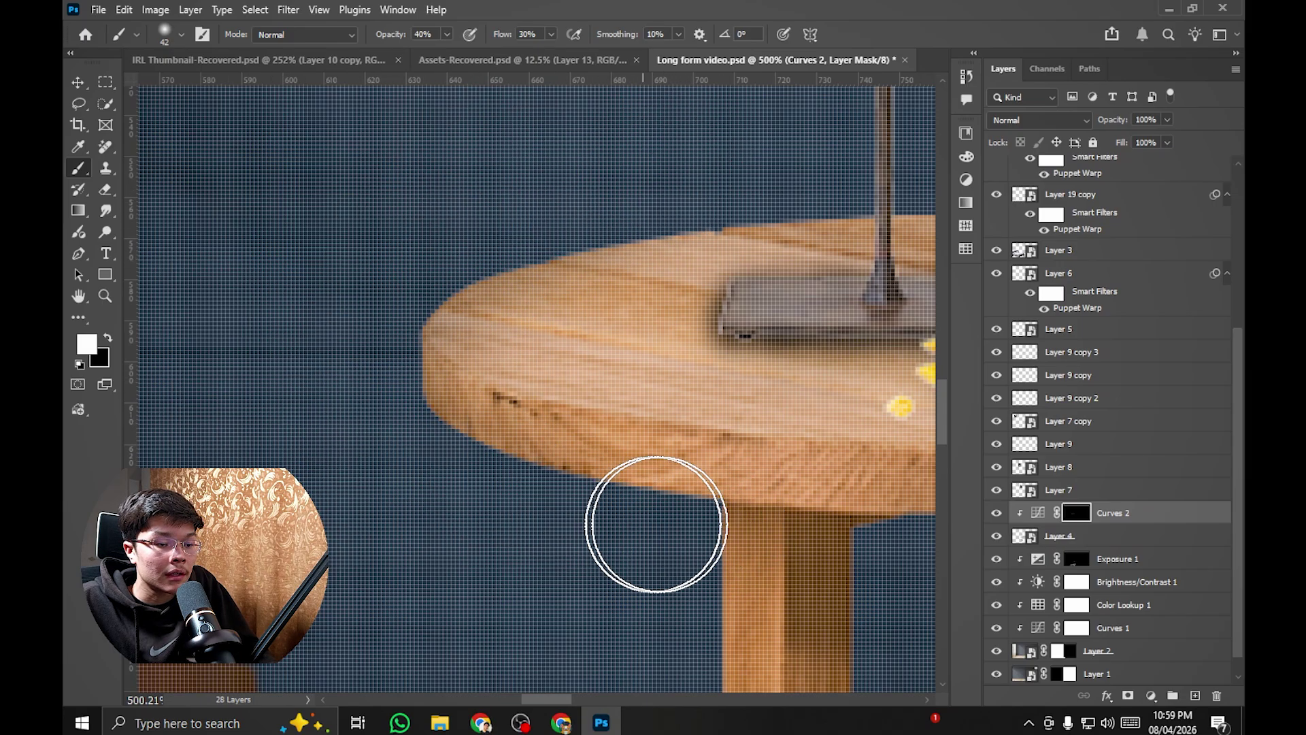
Step: Shade the bedside tabletop around the lamp and chips with a large soft white brush on the Curves 2 mask
scroll(655, 524, down, 4)
scroll(656, 524, right, 8)
scroll(585, 330, down, 5)
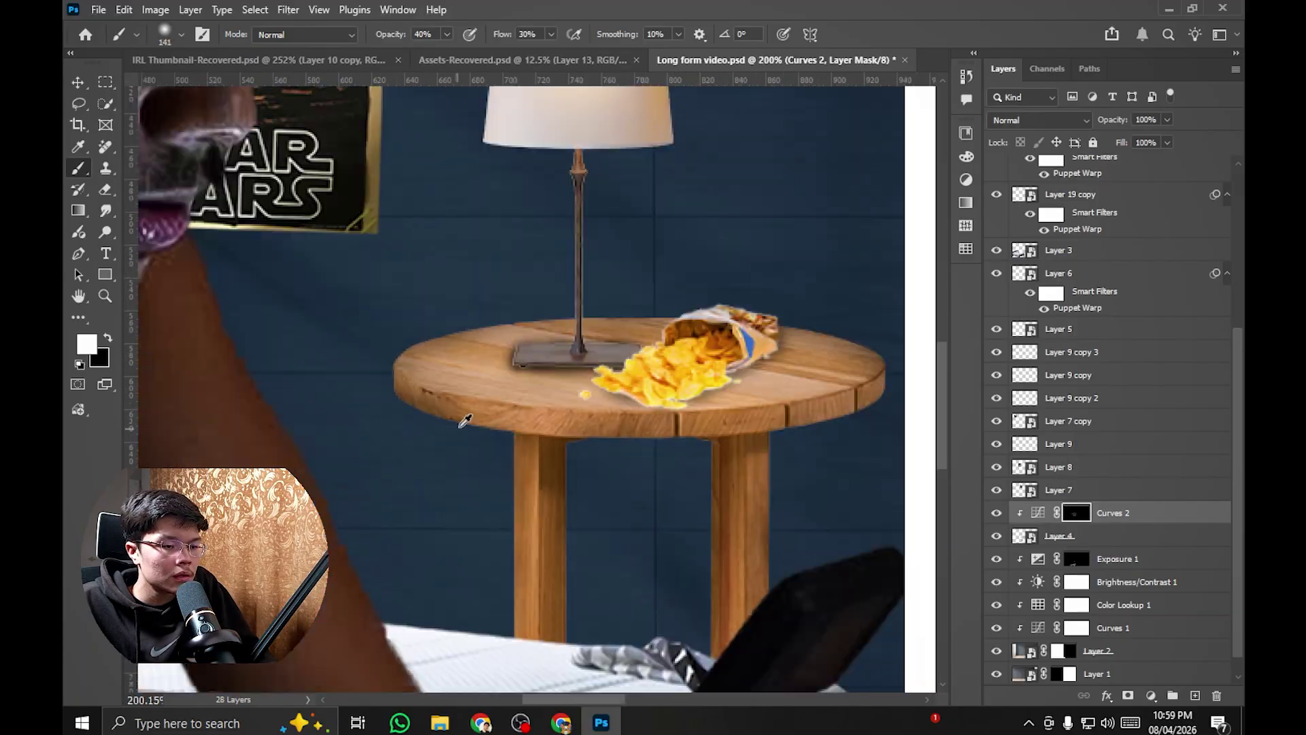
scroll(653, 469, up, 4)
drag(589, 362, 537, 377)
scroll(655, 425, down, 10)
scroll(656, 408, up, 12)
Step: Blend Curves 2 into the table by splitting its Underlying Layer Blend If sliders to 0/73 for shadows and 186/255 for highlights
click(1175, 521)
double_click(1175, 519)
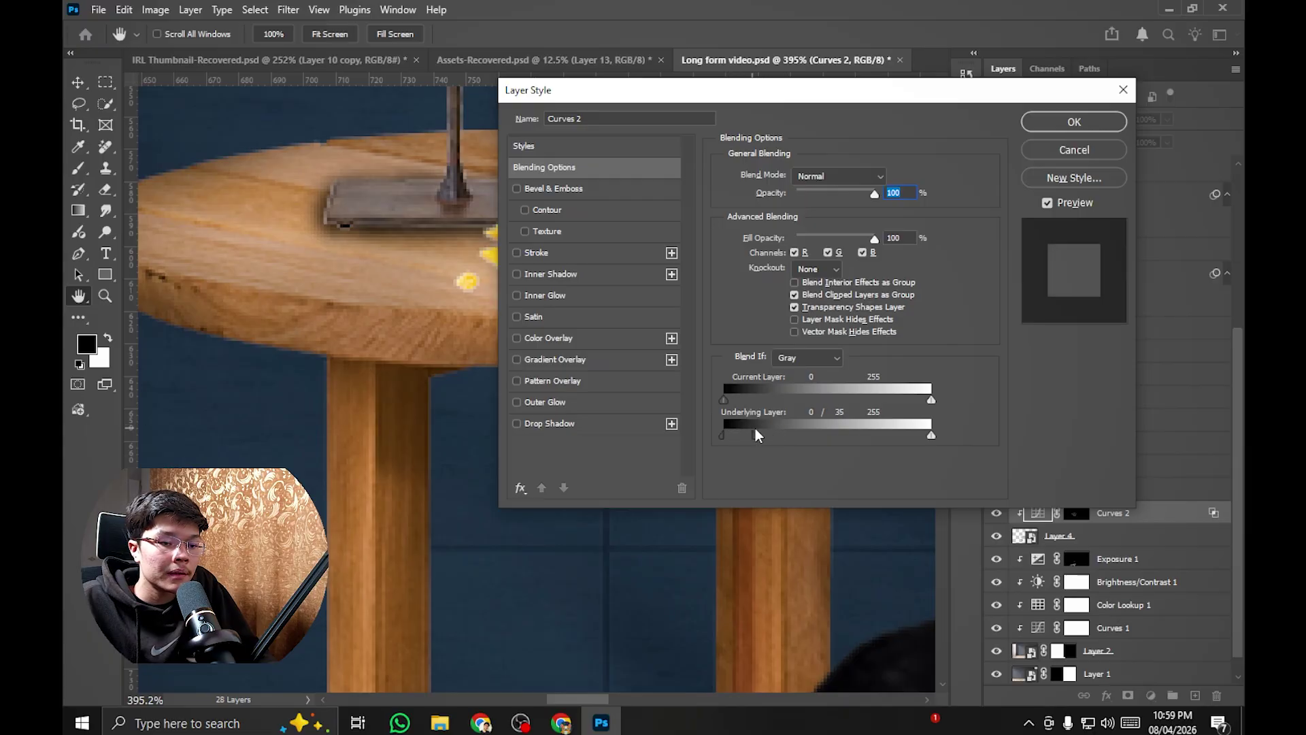
mouse_move(761, 427)
mouse_down()
mouse_move(736, 435)
mouse_move(753, 435)
mouse_up()
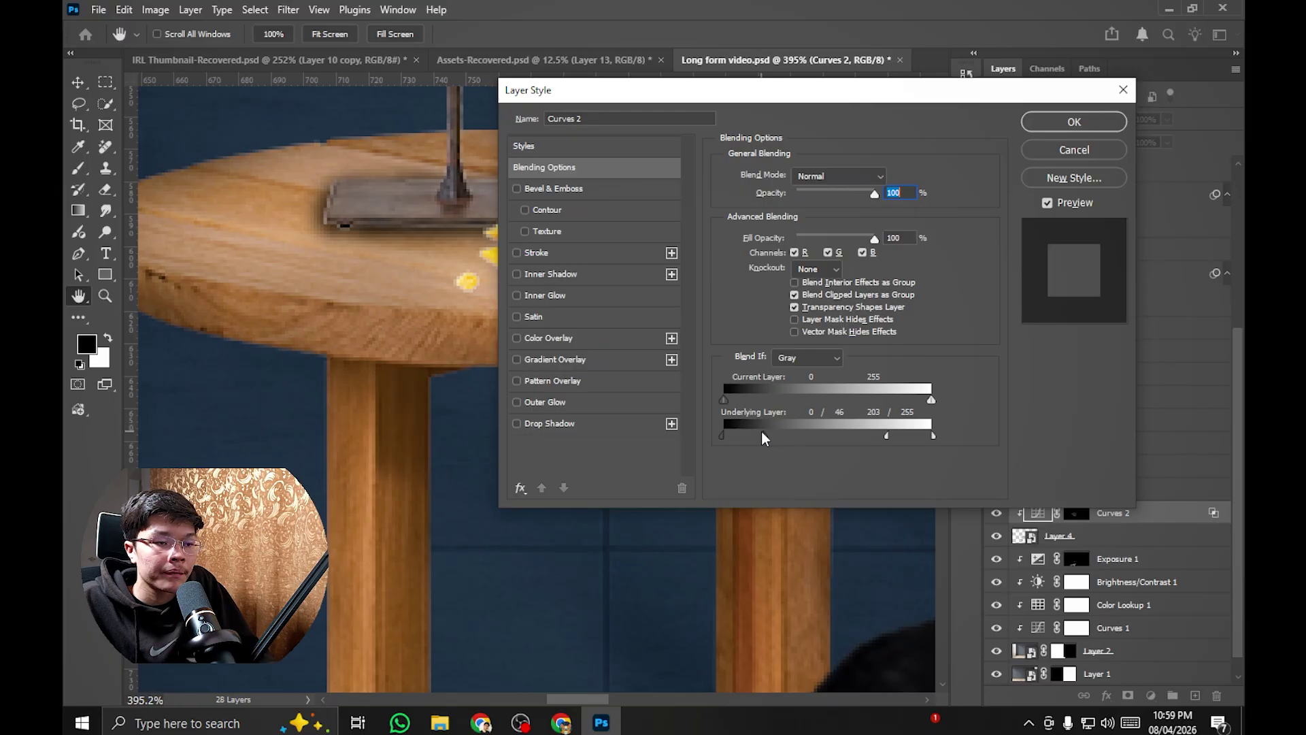
drag(769, 440, 784, 435)
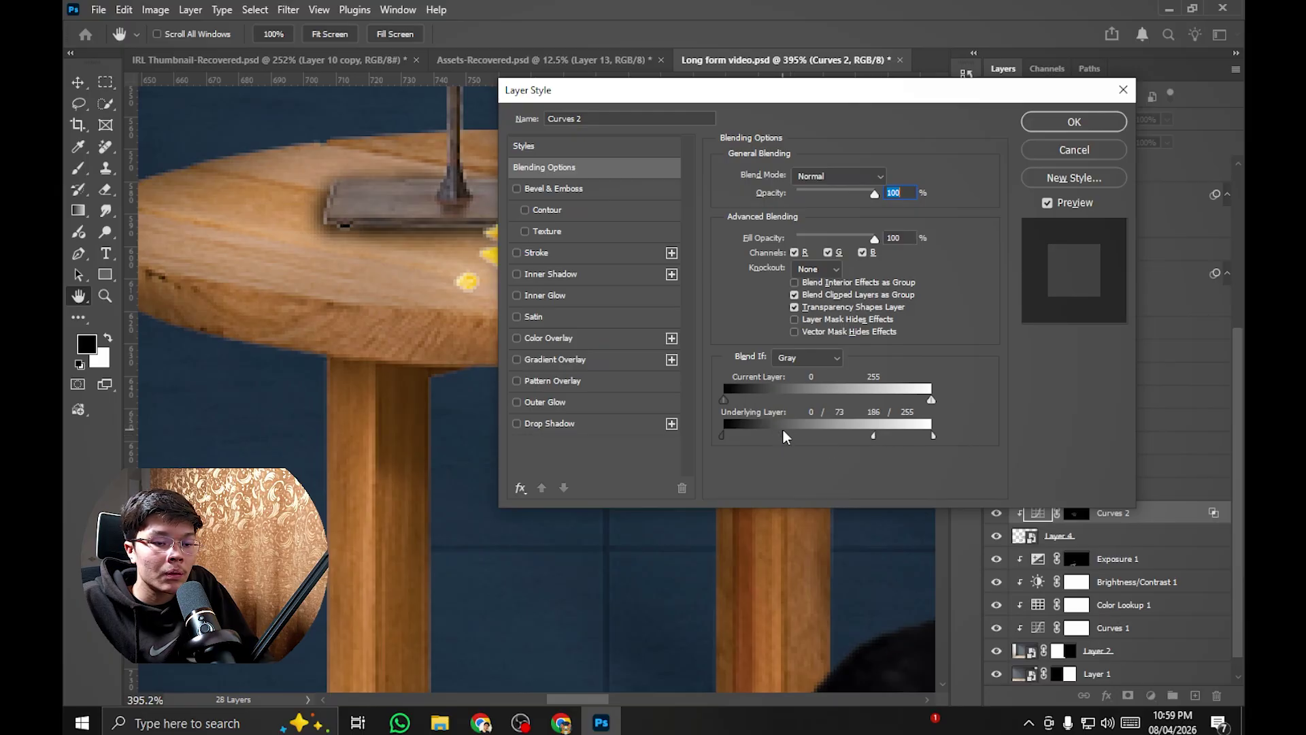
click(1074, 121)
Step: Paint a soft shadow along the right and lower edges of the Joker poster behind the lamp, using a 43 px white brush on the Exposure 1 mask
key(b)
alt+scroll(605, 273, down, 6)
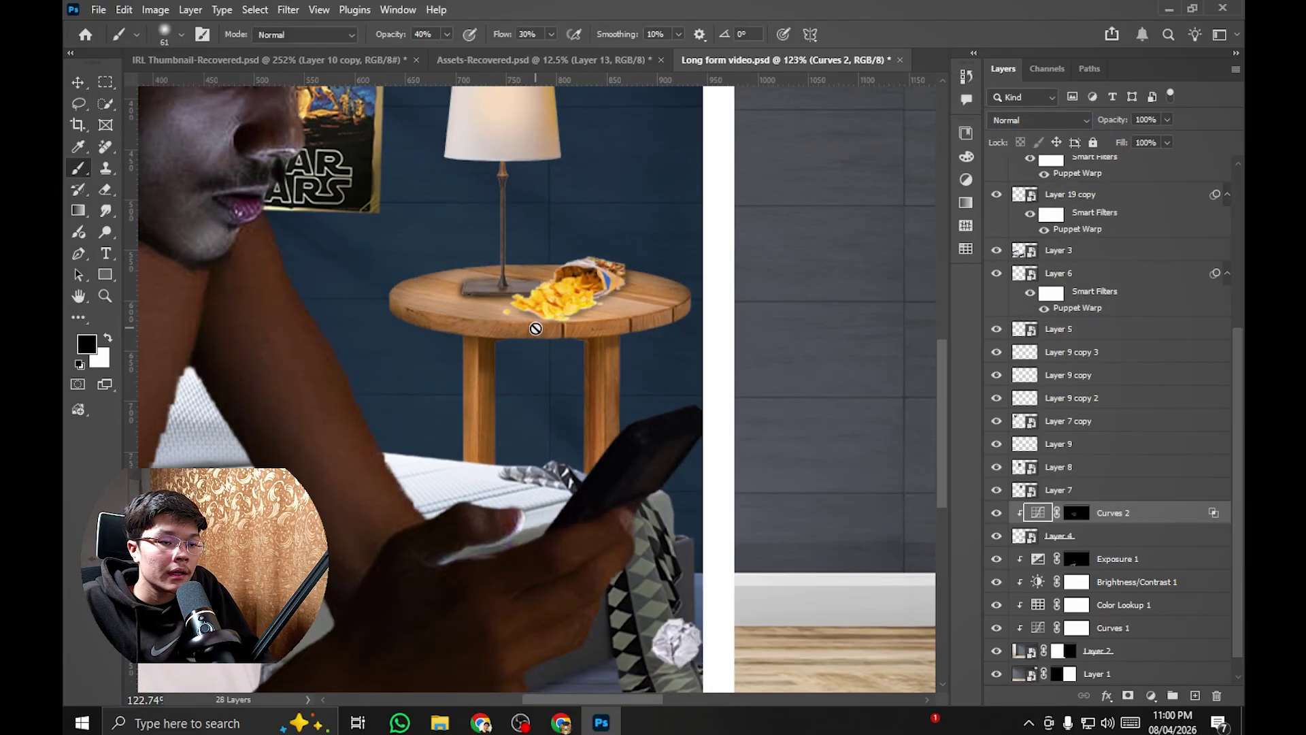
alt+scroll(605, 272, down, 4)
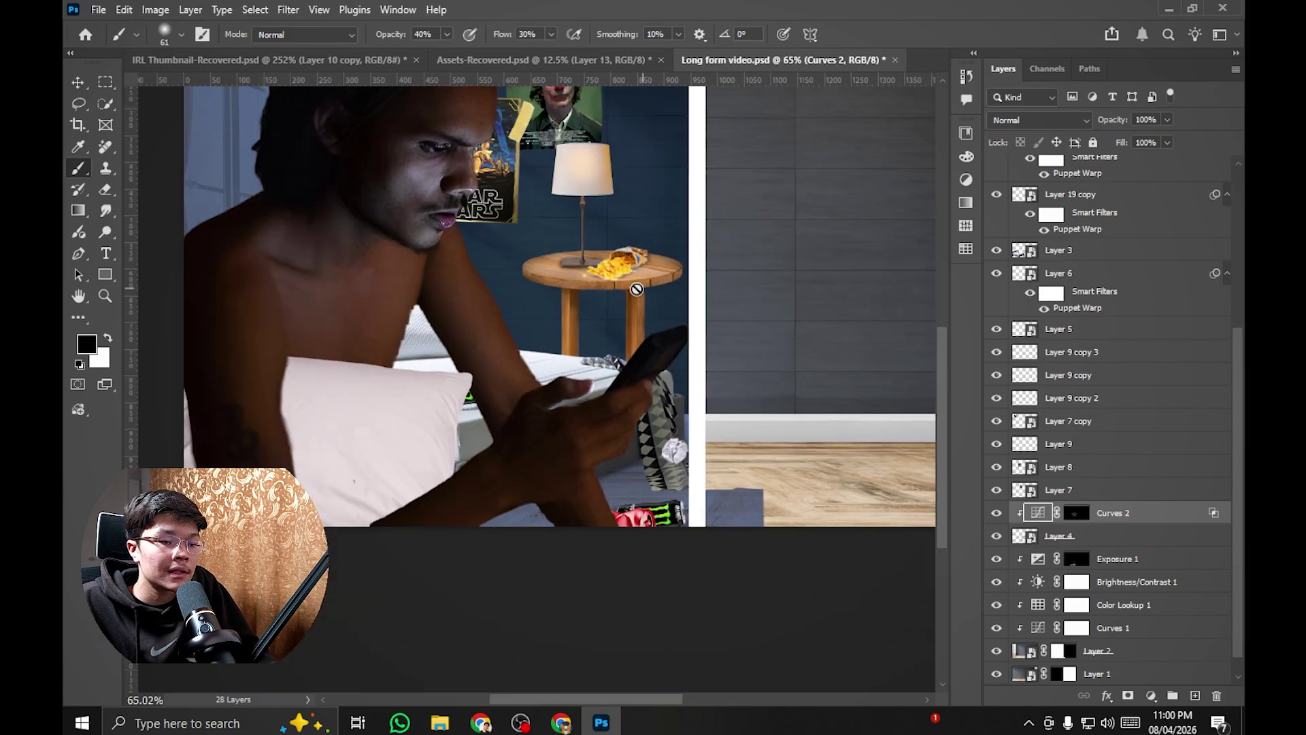
alt+scroll(615, 364, up, 5)
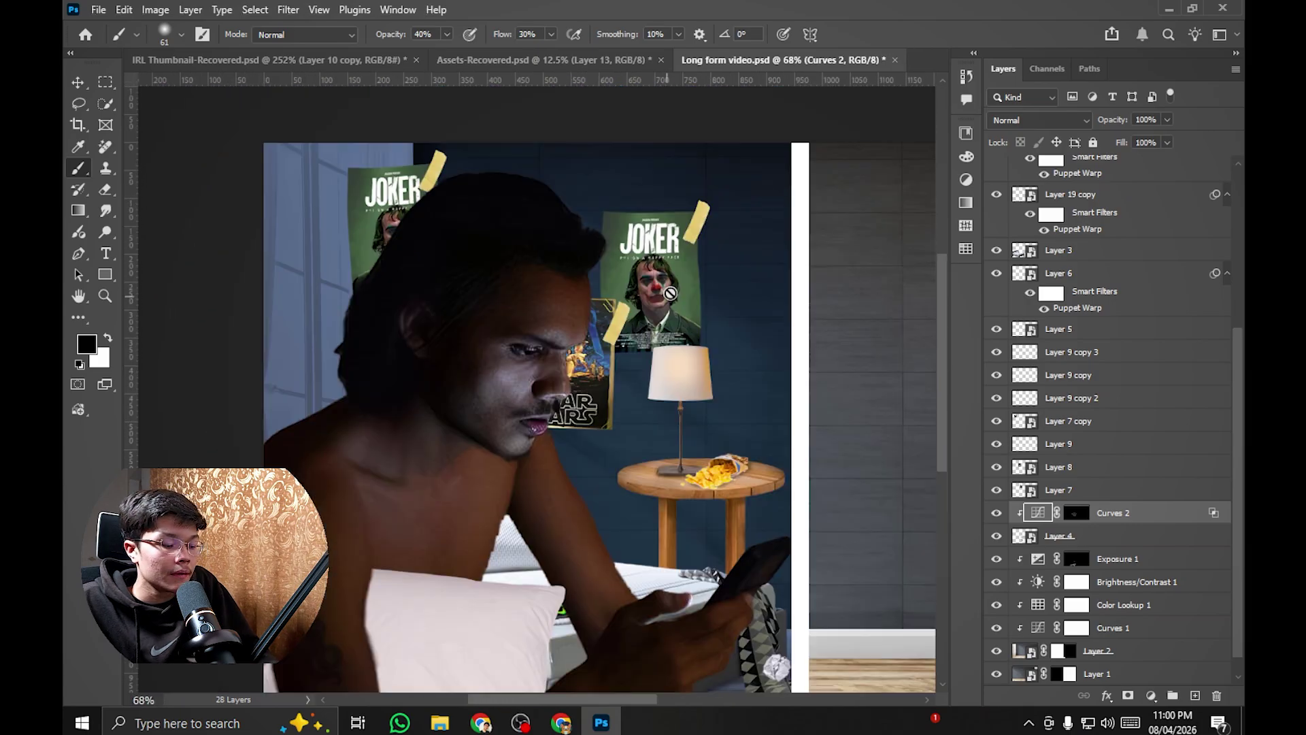
alt+scroll(643, 313, up, 5)
scroll(1043, 456, down, 1)
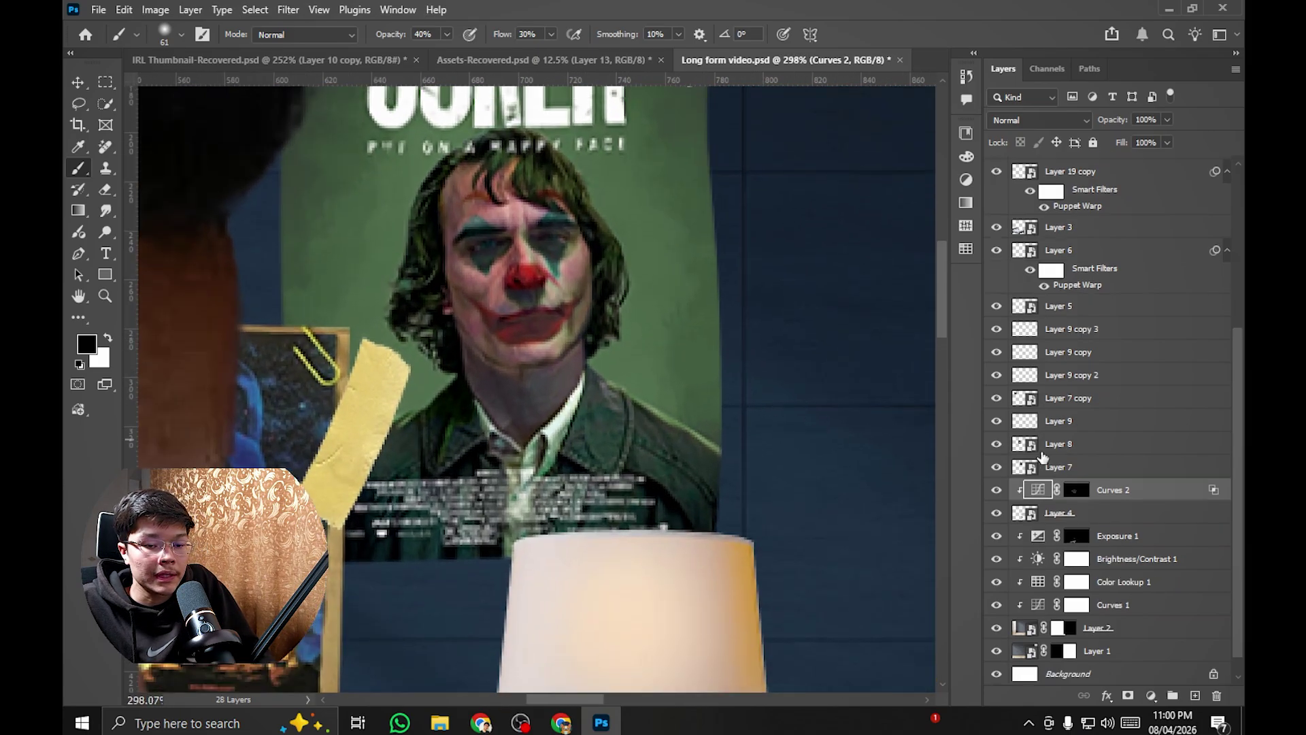
click(1076, 536)
alt+scroll(545, 417, up, 1)
key(x)
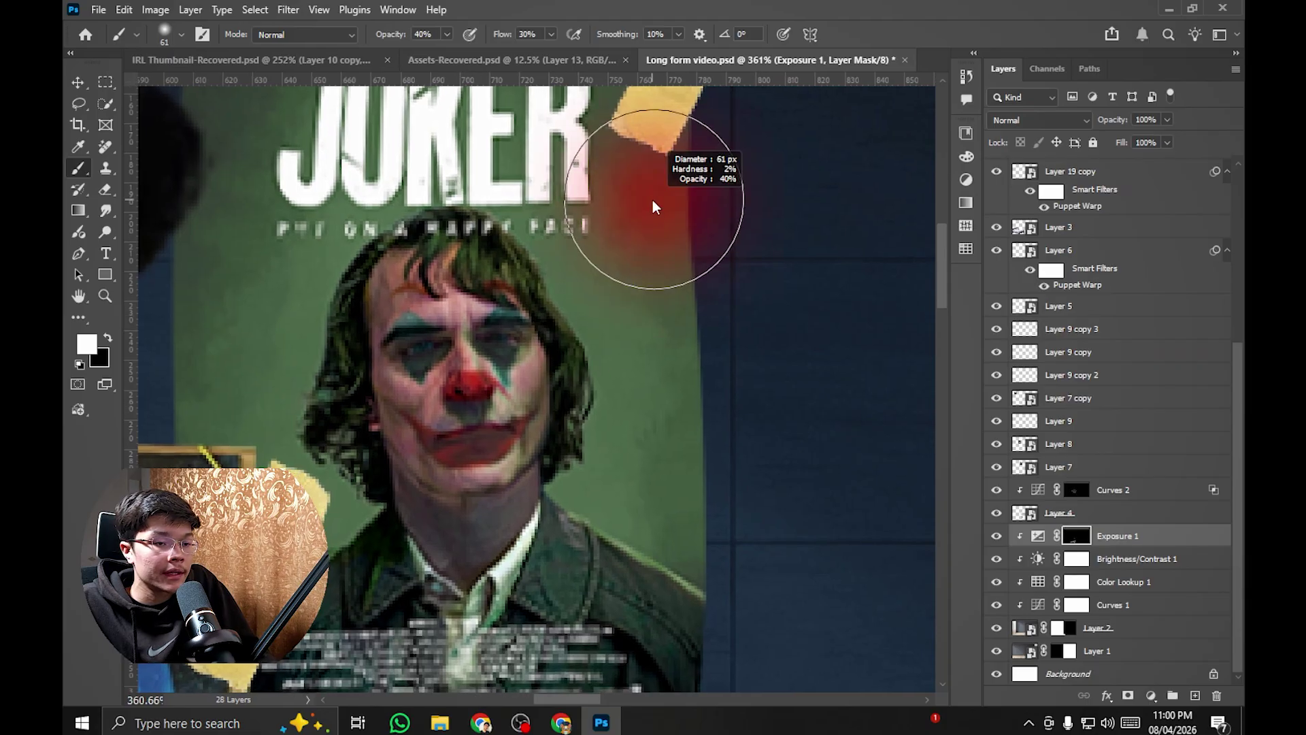
scroll(663, 435, down, 5)
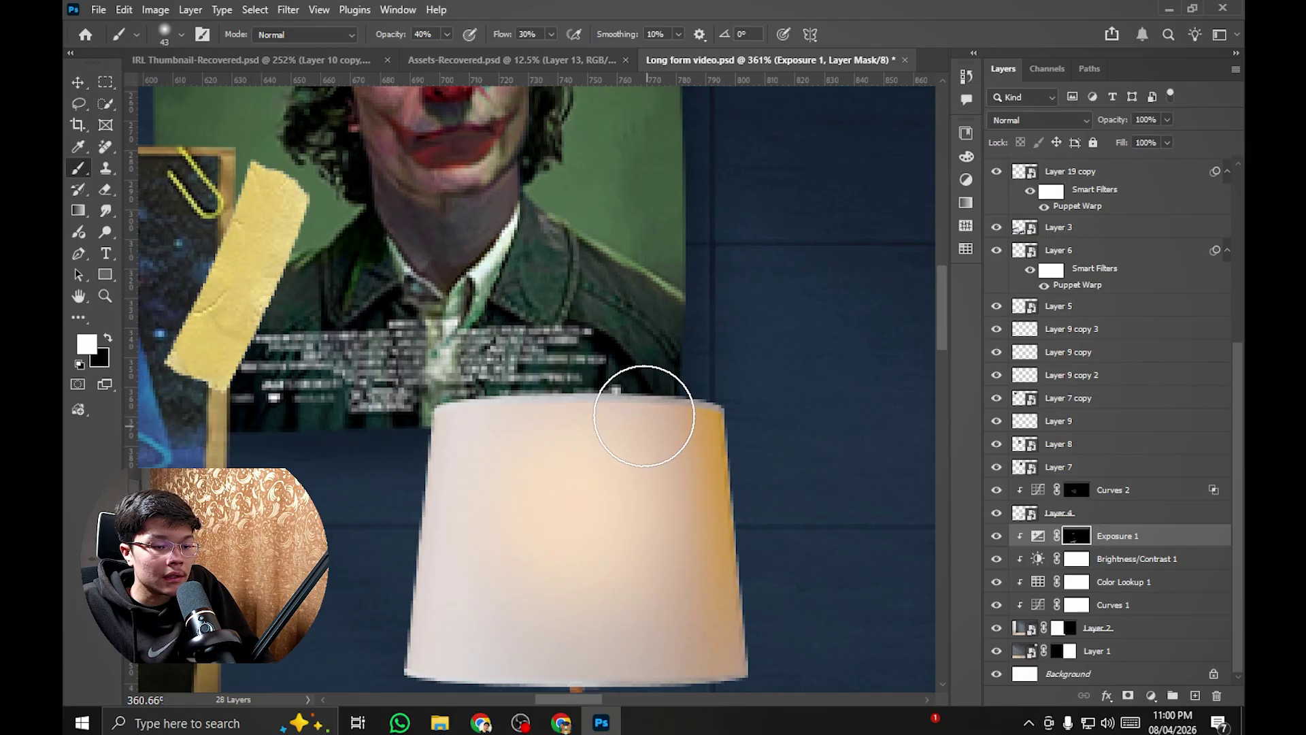
drag(653, 393, 635, 469)
drag(636, 249, 641, 475)
Step: Shade the wall around the upper edge and tape of the same Joker poster with a 25 px soft white brush
alt+scroll(642, 435, up, 3)
drag(639, 176, 586, 438)
alt+scroll(586, 437, down, 2)
drag(340, 435, 570, 349)
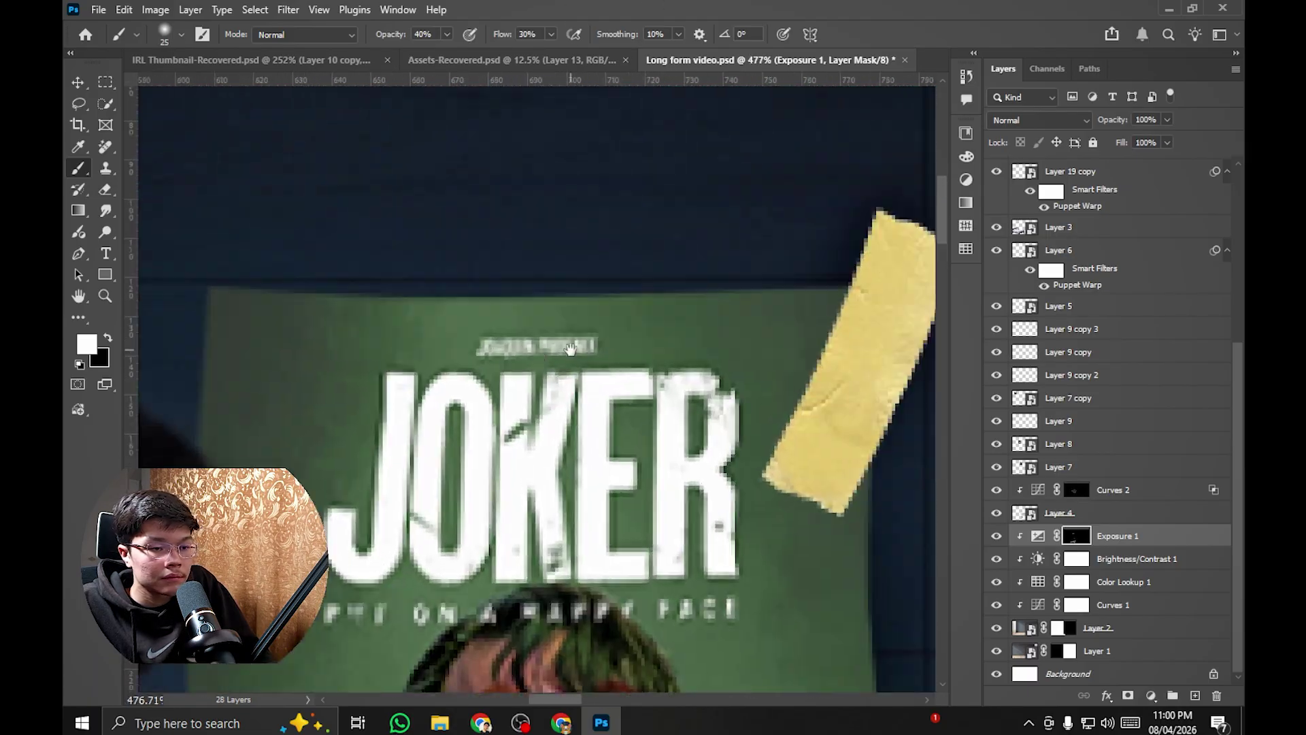
drag(272, 578, 507, 326)
Step: Paint a wide soft shadow on the wall beside and below the Star Wars poster with white brushes between 53 and 72 px
alt+scroll(516, 272, down, 5)
alt+scroll(558, 510, up, 4)
drag(592, 306, 734, 163)
key(bracketright)
key(bracketright)
key(bracketright)
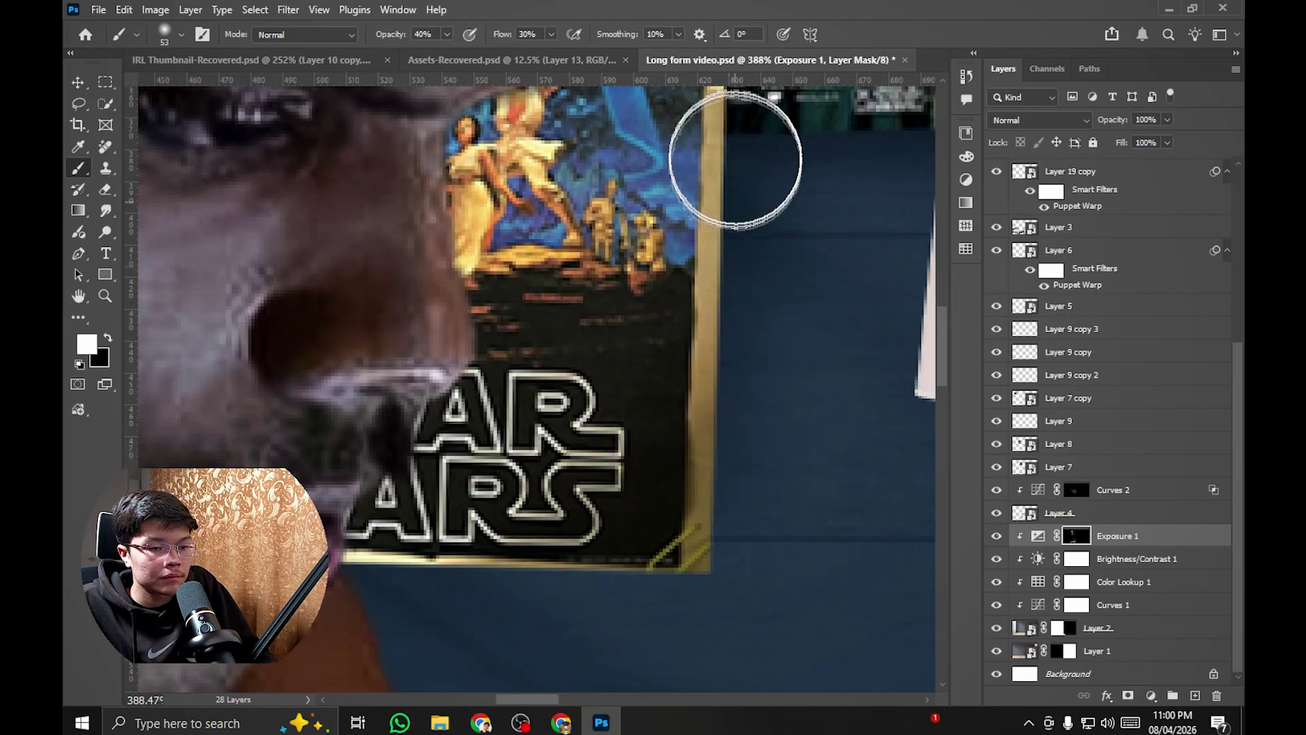
drag(682, 606, 793, 425)
key(bracketright)
drag(687, 204, 670, 544)
key(bracketright)
key(bracketright)
Step: Shade the wall around the Joker poster behind the man's head with a soft white brush of 72 px and larger
drag(341, 272, 646, 436)
scroll(612, 219, up, 2)
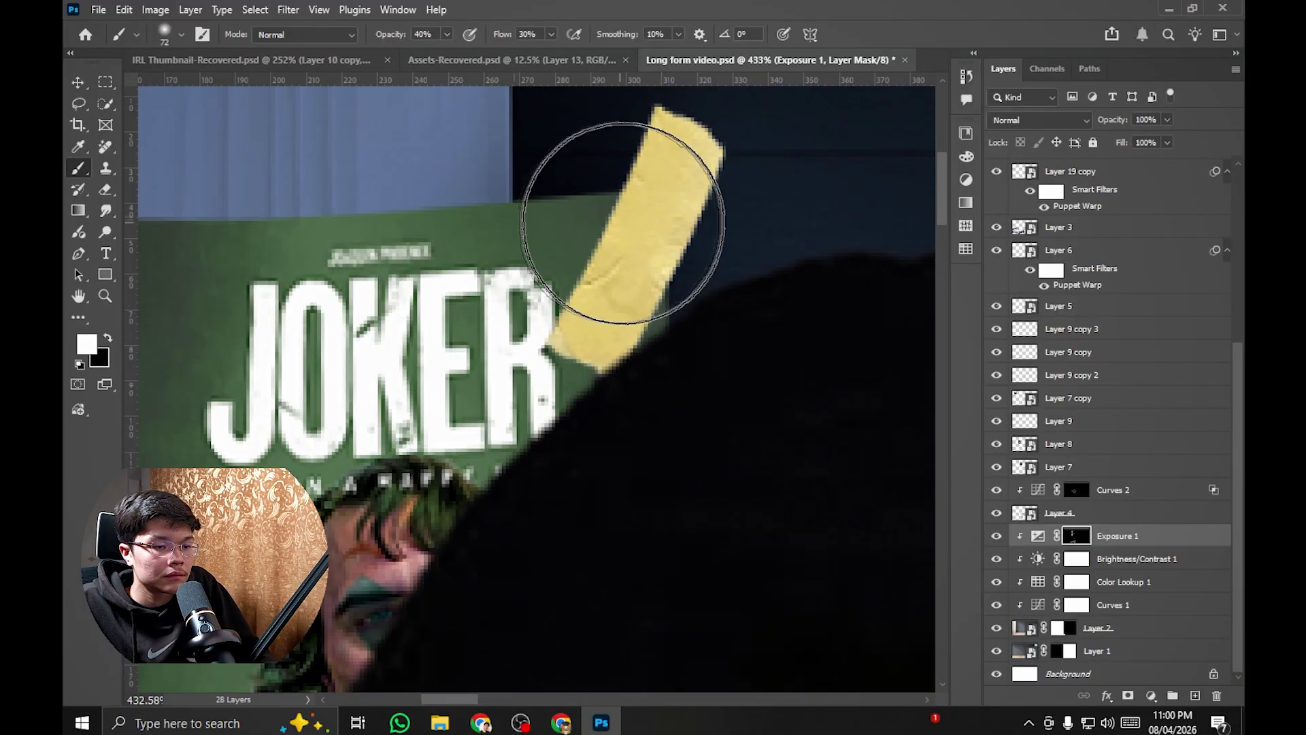
scroll(500, 338, down, 4)
key(bracketright)
key(bracketright)
key(bracketright)
key(bracketright)
key(bracketright)
key(bracketright)
key(bracketright)
scroll(413, 346, down, 3)
mouse_move(646, 544)
mouse_down()
mouse_move(599, 272)
mouse_move(598, 476)
mouse_up()
Step: Deepen the shadow close to the Star Wars poster's right and lower edges with a 28 px soft white brush, and save the document
scroll(615, 318, up, 5)
mouse_move(639, 483)
mouse_down()
mouse_move(598, 481)
mouse_move(600, 344)
mouse_up()
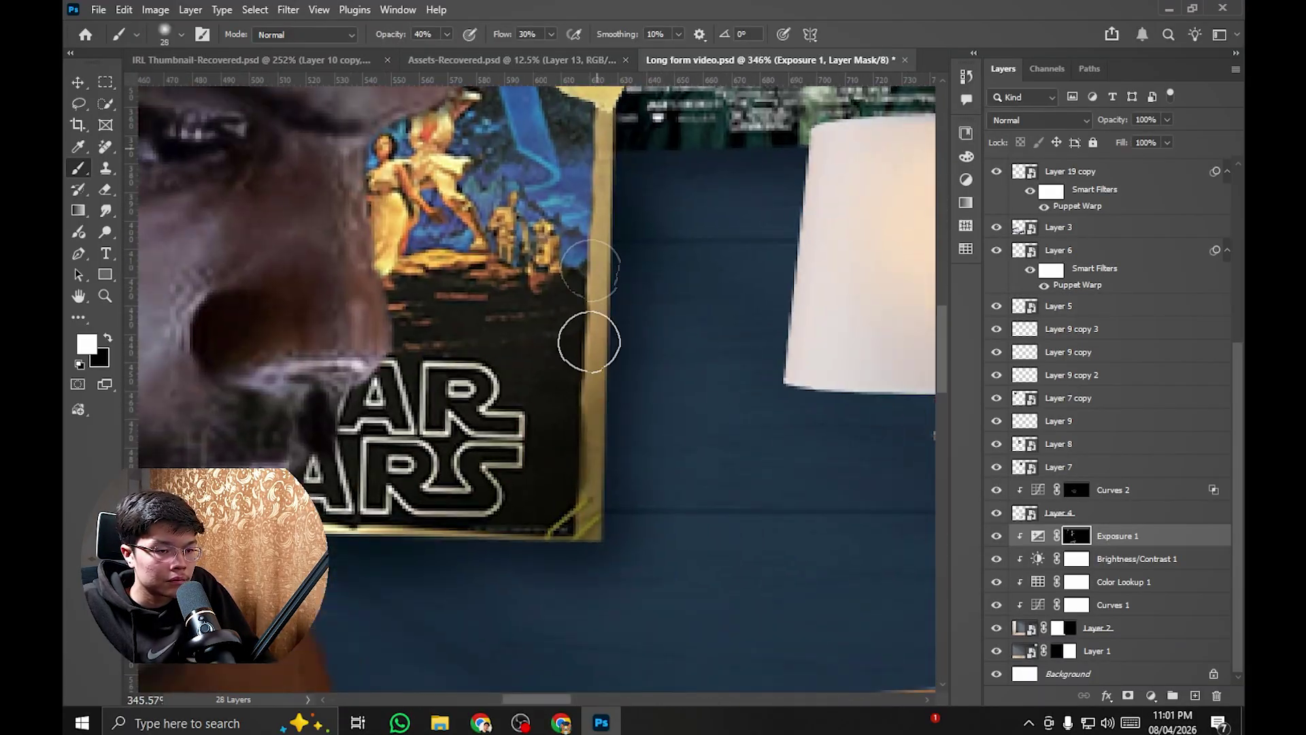
drag(578, 258, 340, 511)
drag(409, 150, 238, 653)
scroll(646, 235, down, 9)
scroll(592, 327, up, 6)
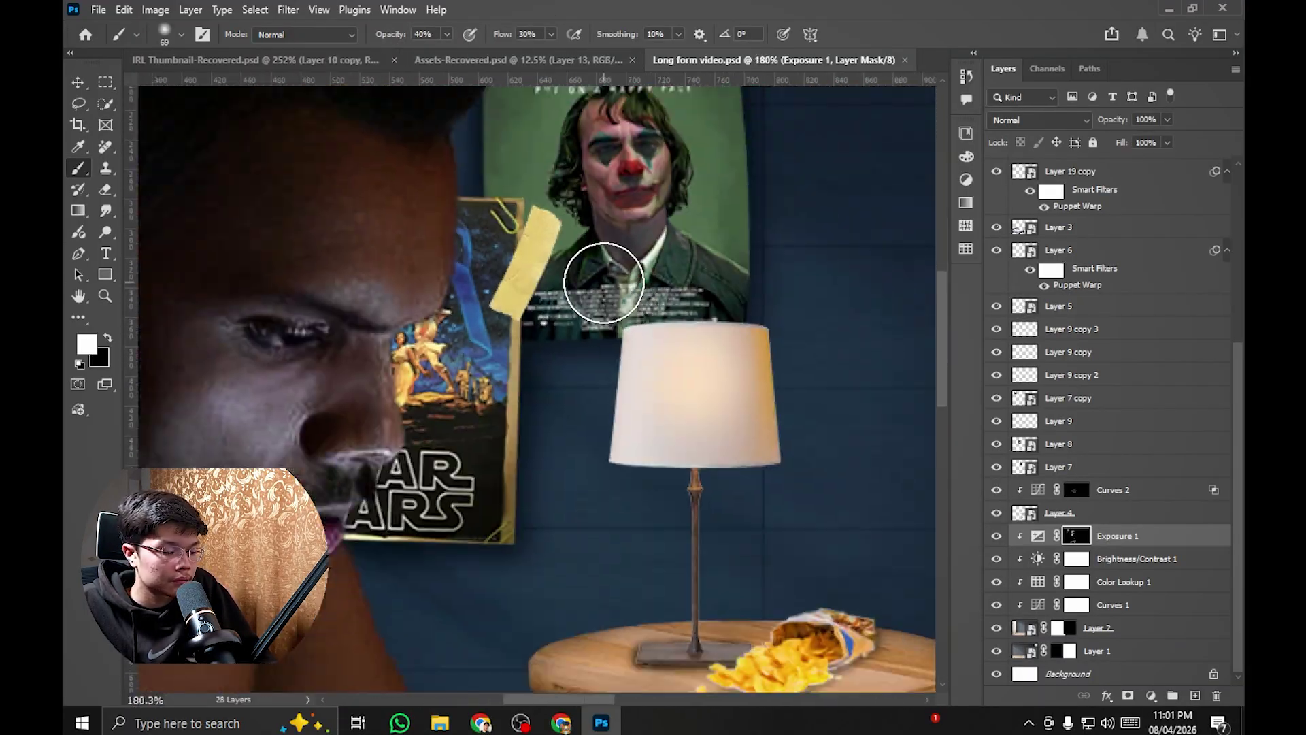
scroll(603, 283, up, 2)
drag(680, 204, 545, 517)
key(ctrl+s)
key(v)
scroll(666, 197, down, 3)
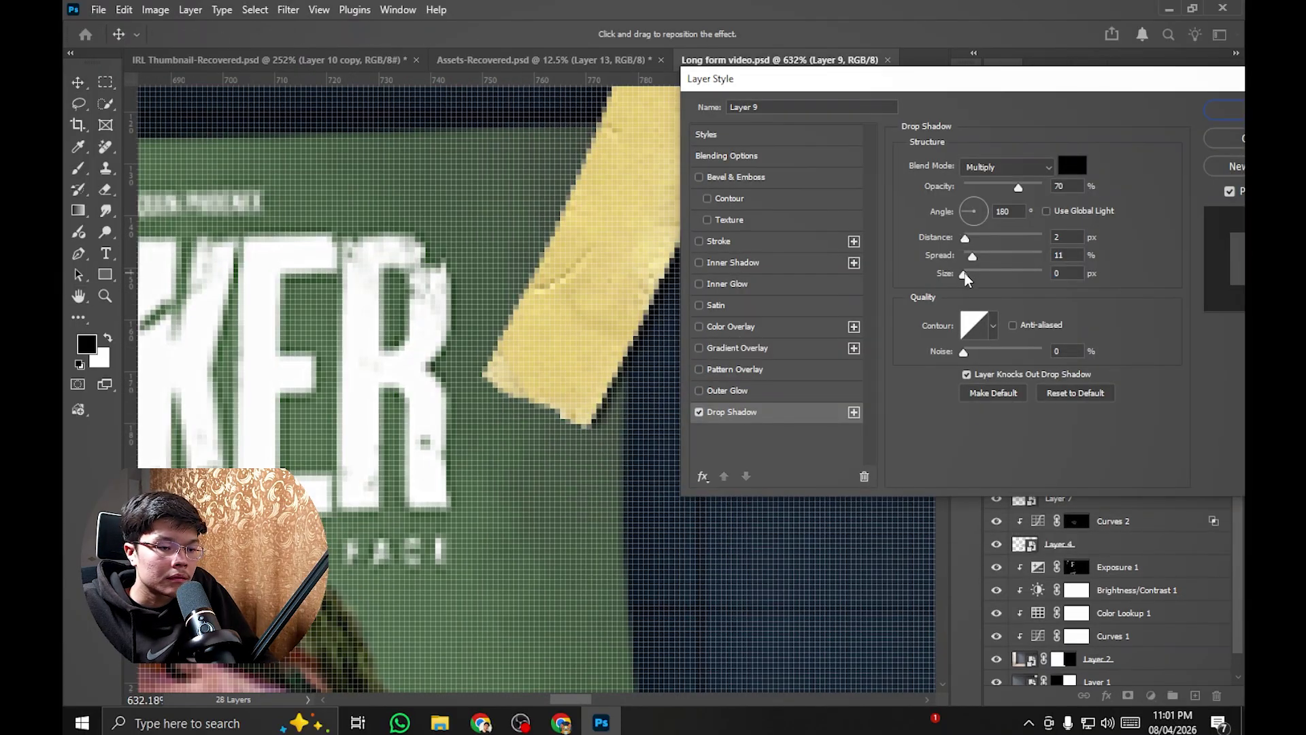
key(Return)
scroll(801, 351, right, 2)
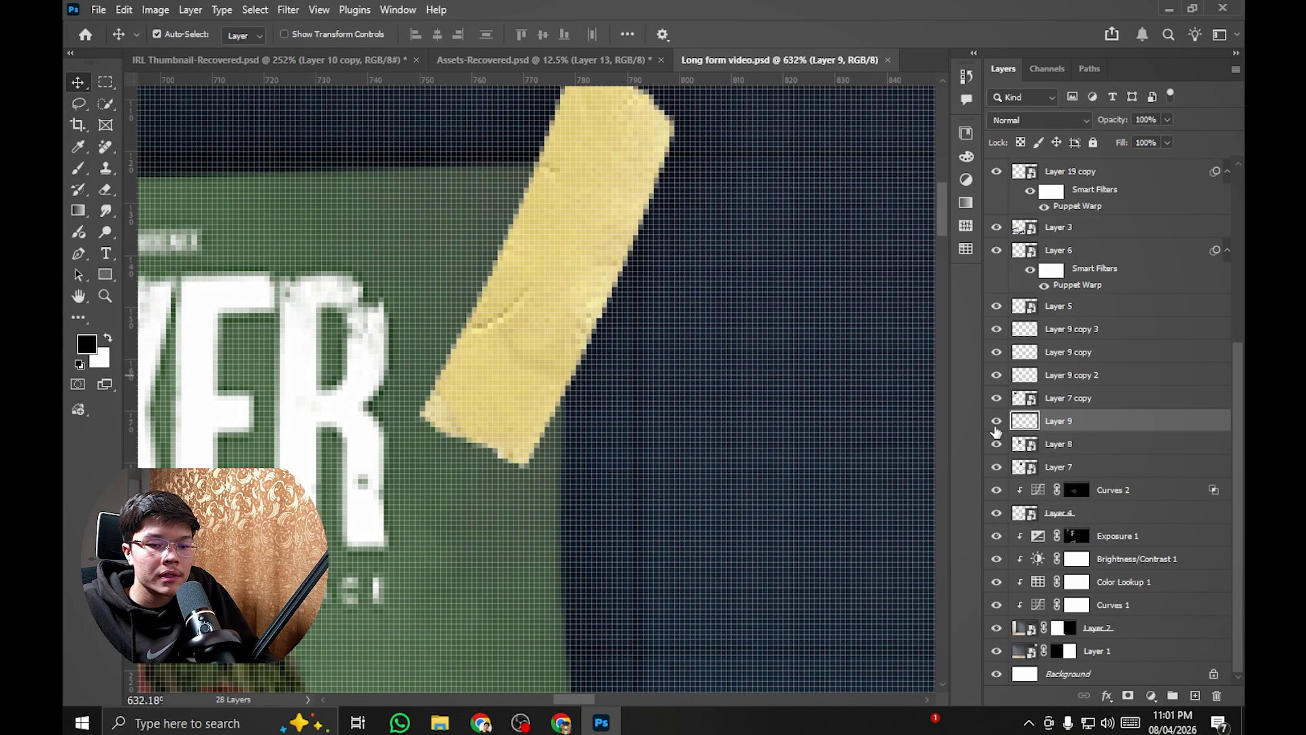
click(996, 421)
click(997, 421)
Step: Add a Multiply drop shadow to the Joker poster's tape on Layer 9 with 70% opacity, 116° angle, 2 px distance and 7 px size
double_click(1098, 421)
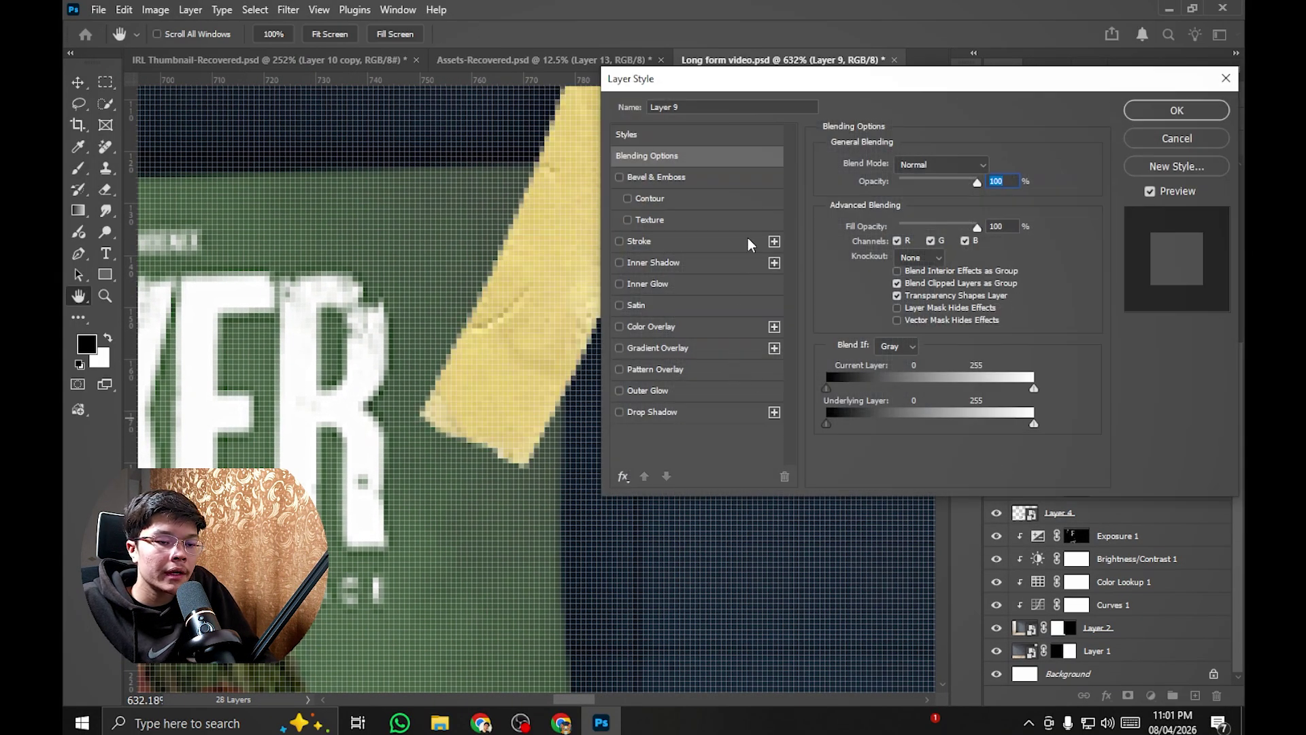
drag(790, 88, 930, 54)
click(783, 378)
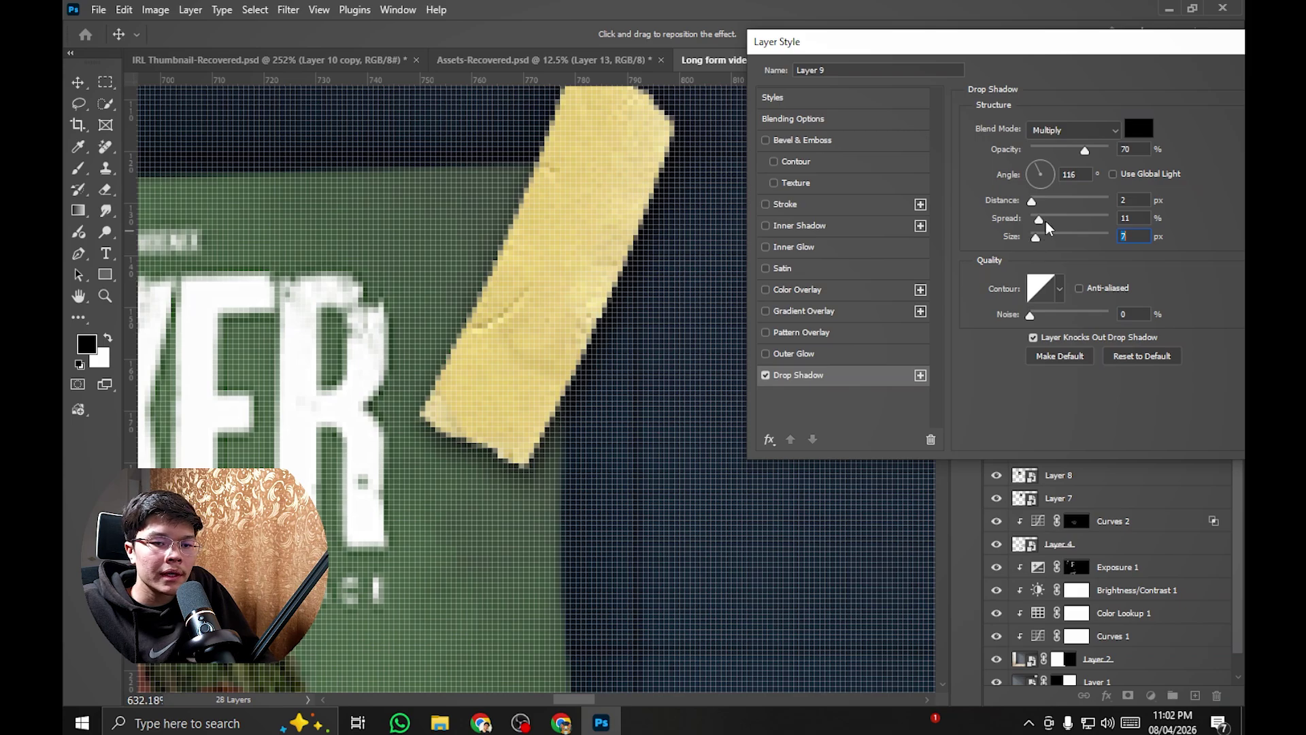
drag(1056, 45, 895, 51)
click(1200, 81)
Step: Add a drop shadow to the Star Wars poster's tape on Layer 9 copy: 70% opacity, 90° angle, 1 px distance, 14% spread, 7 px size
scroll(621, 353, down, 6)
drag(696, 243, 707, 198)
scroll(707, 198, down, 5)
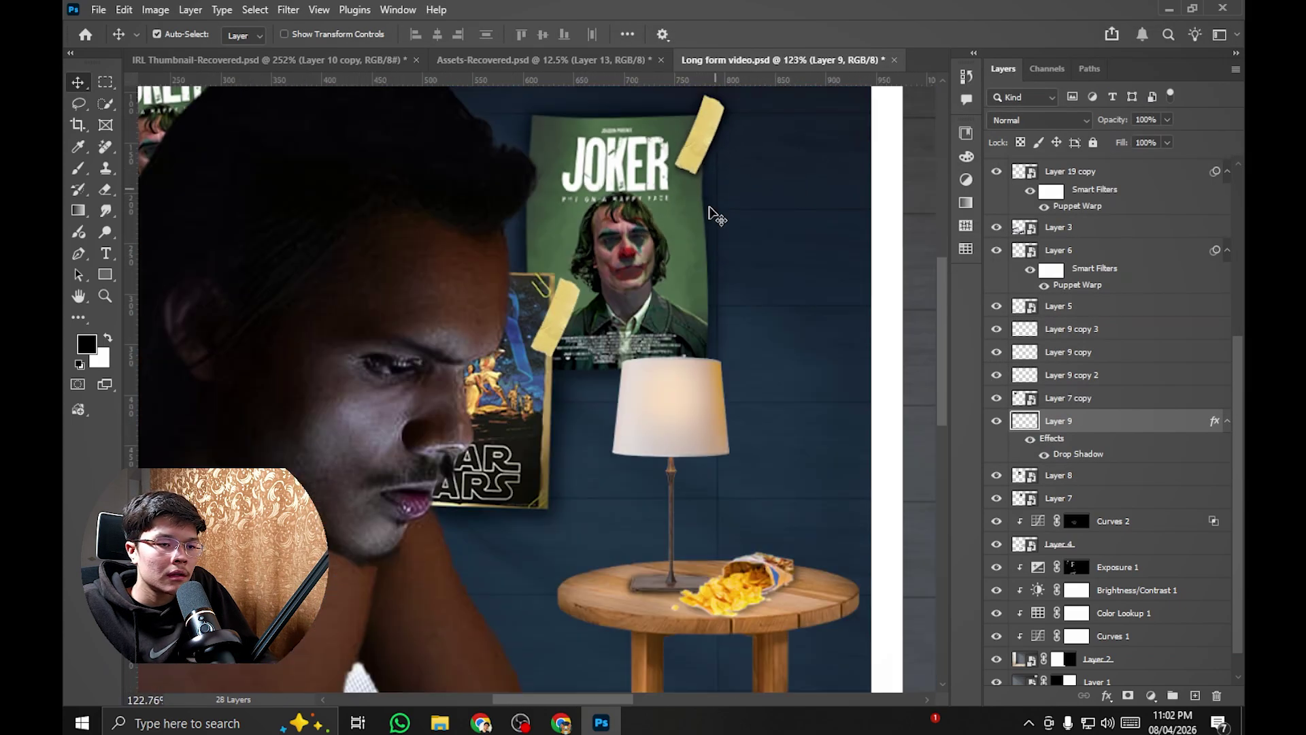
scroll(740, 291, up, 10)
scroll(740, 290, up, 5)
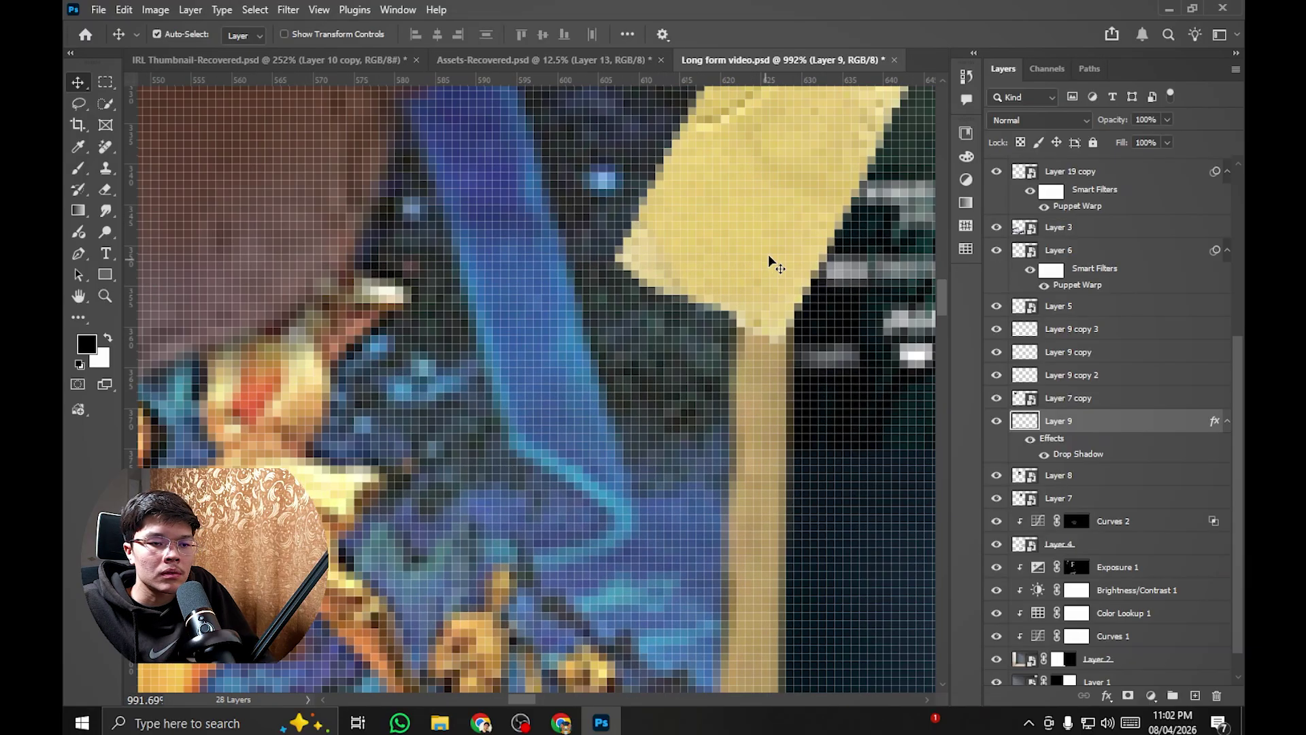
click(685, 312)
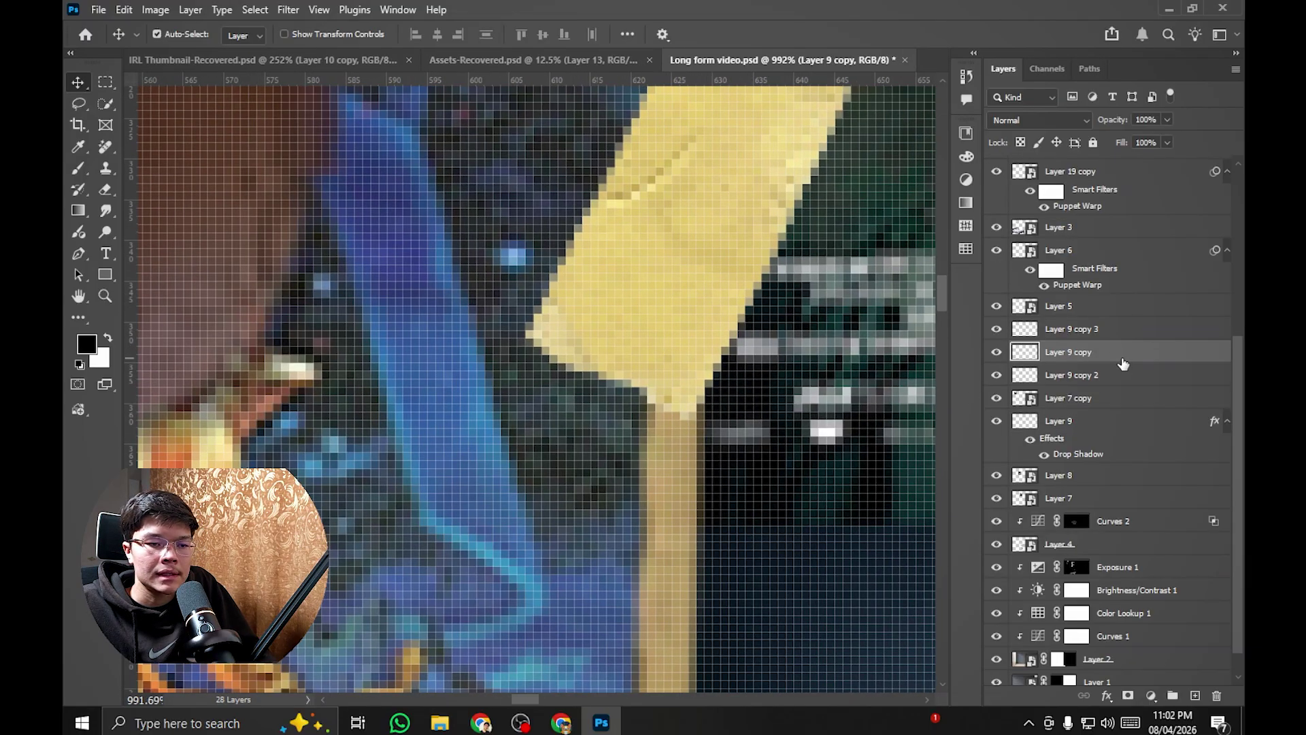
double_click(1122, 363)
click(833, 392)
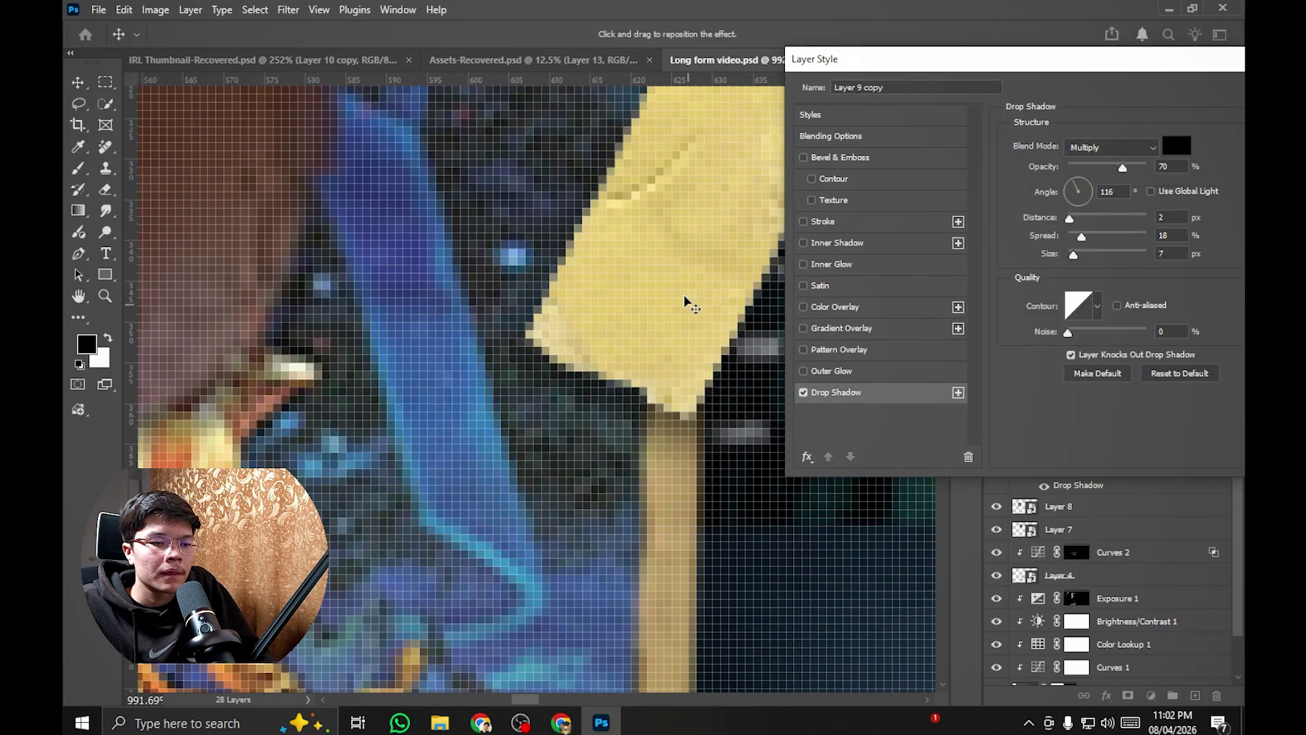
drag(1192, 89, 926, 102)
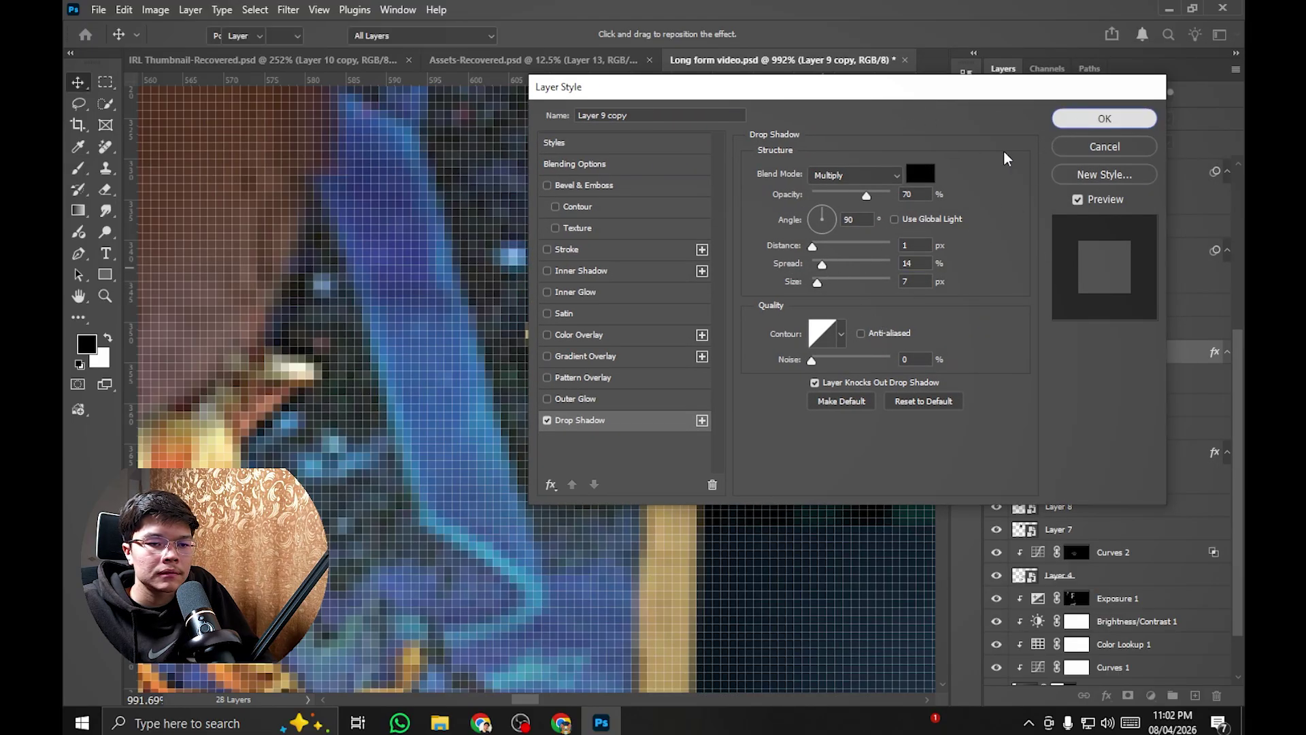
key(Return)
Step: Add an Exposure adjustment above the bed's Layer 3 with Exposure -2.38 and Gamma Correction 0.54, and invert its mask
scroll(700, 277, down, 10)
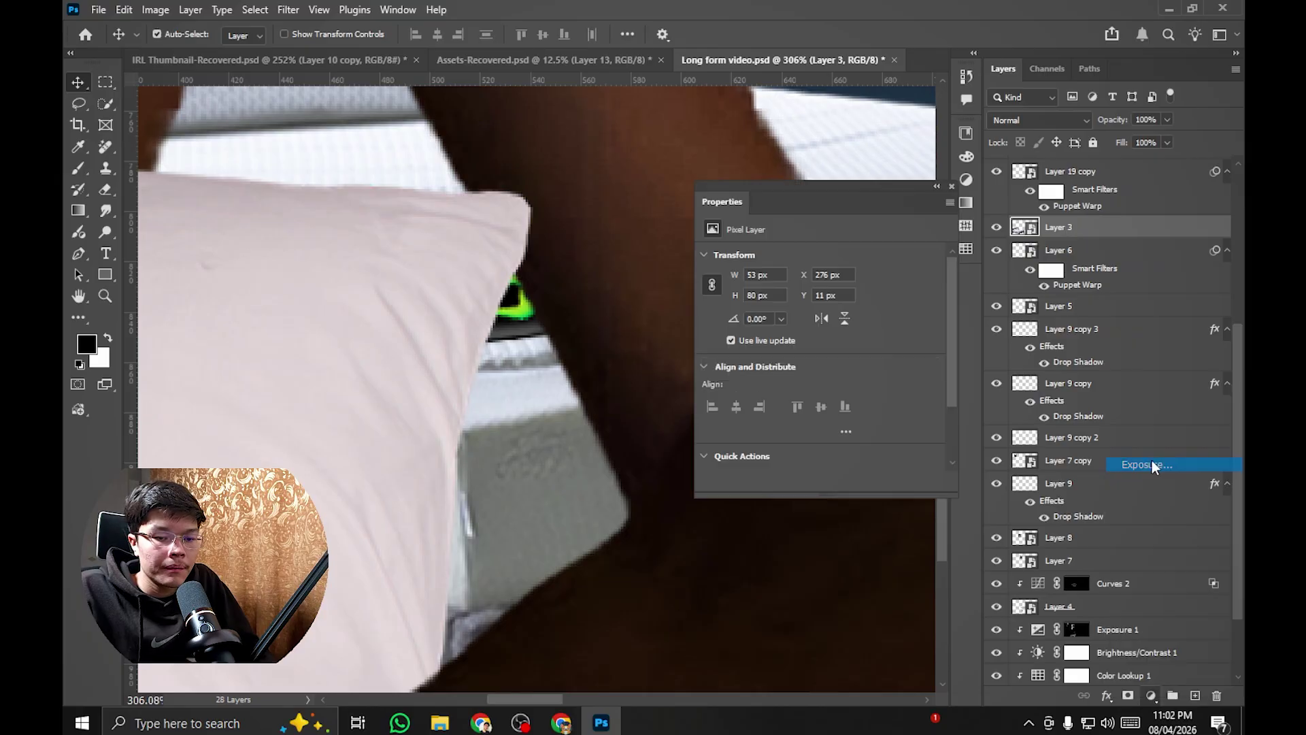
drag(1143, 460, 1081, 352)
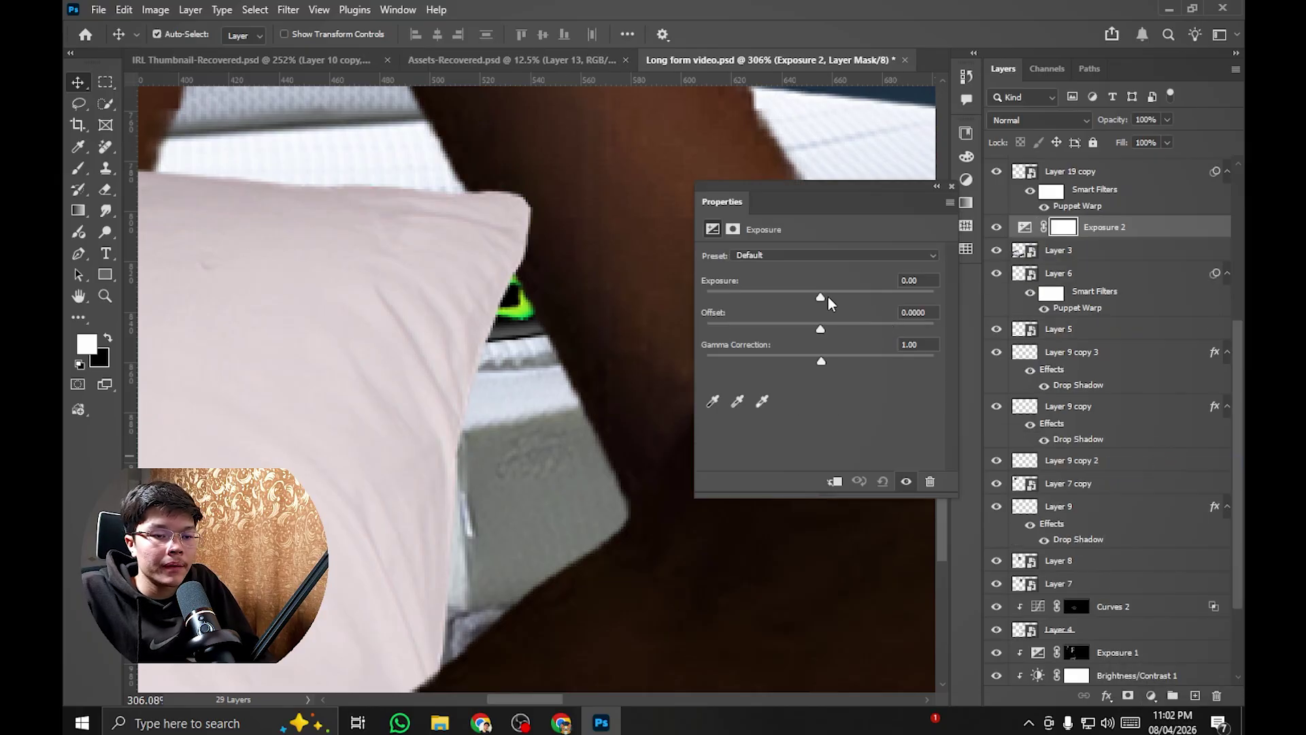
drag(822, 297, 803, 297)
drag(838, 360, 863, 361)
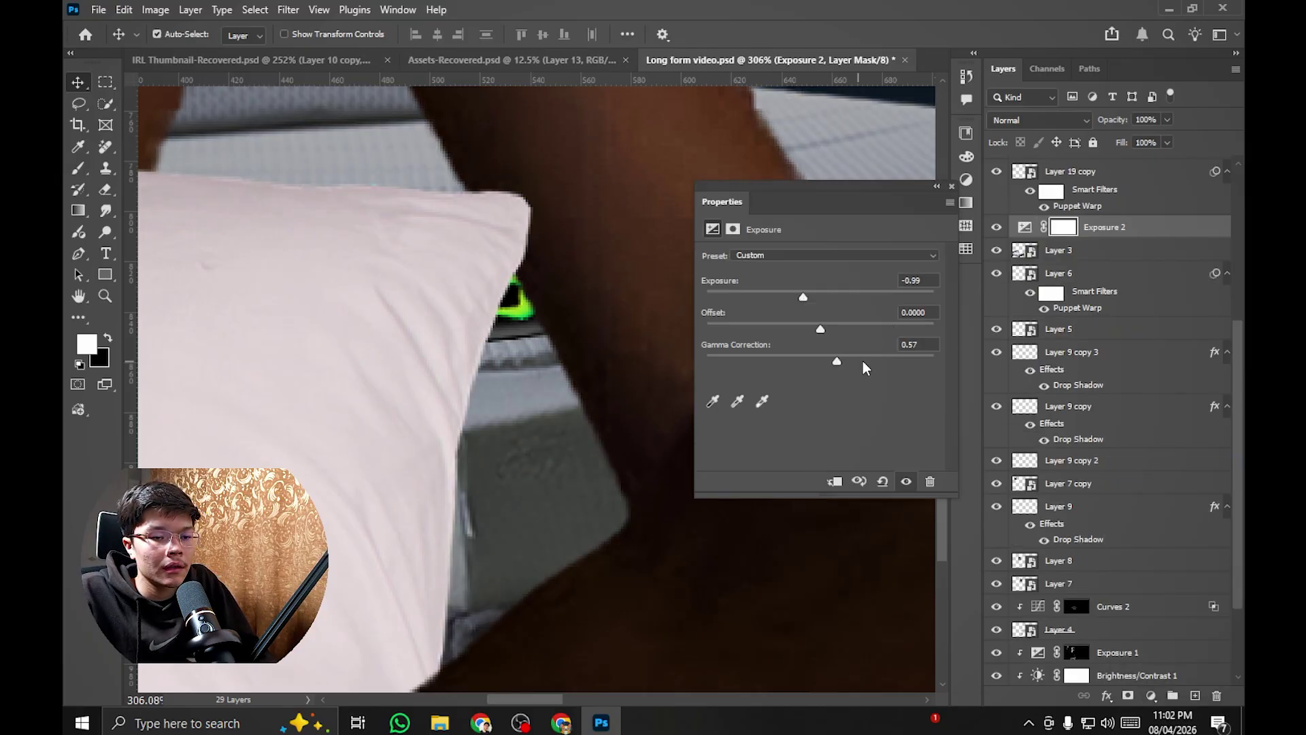
drag(809, 300, 782, 300)
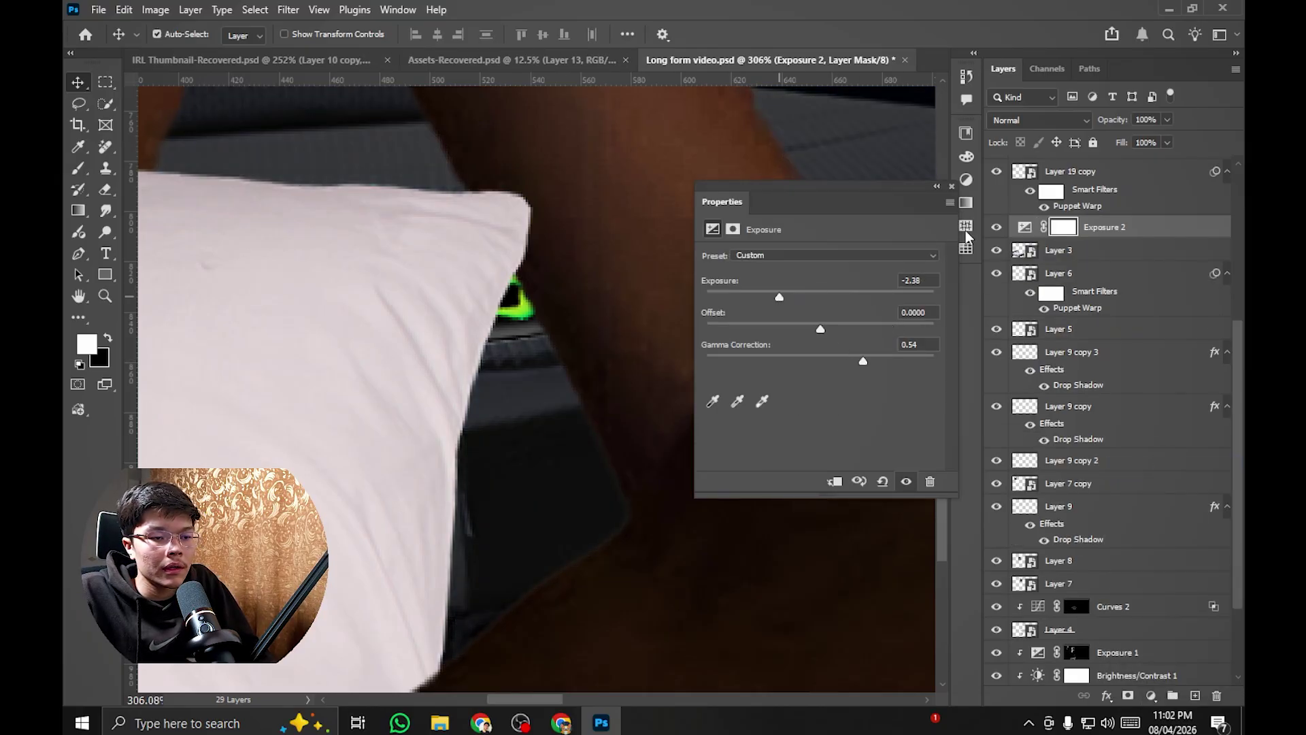
click(953, 187)
key(ctrl+i)
Step: Paint shadows on the bed beside the pillow and arm with a soft white brush of 20 to 26 px on the Exposure 2 mask
scroll(694, 326, up, 3)
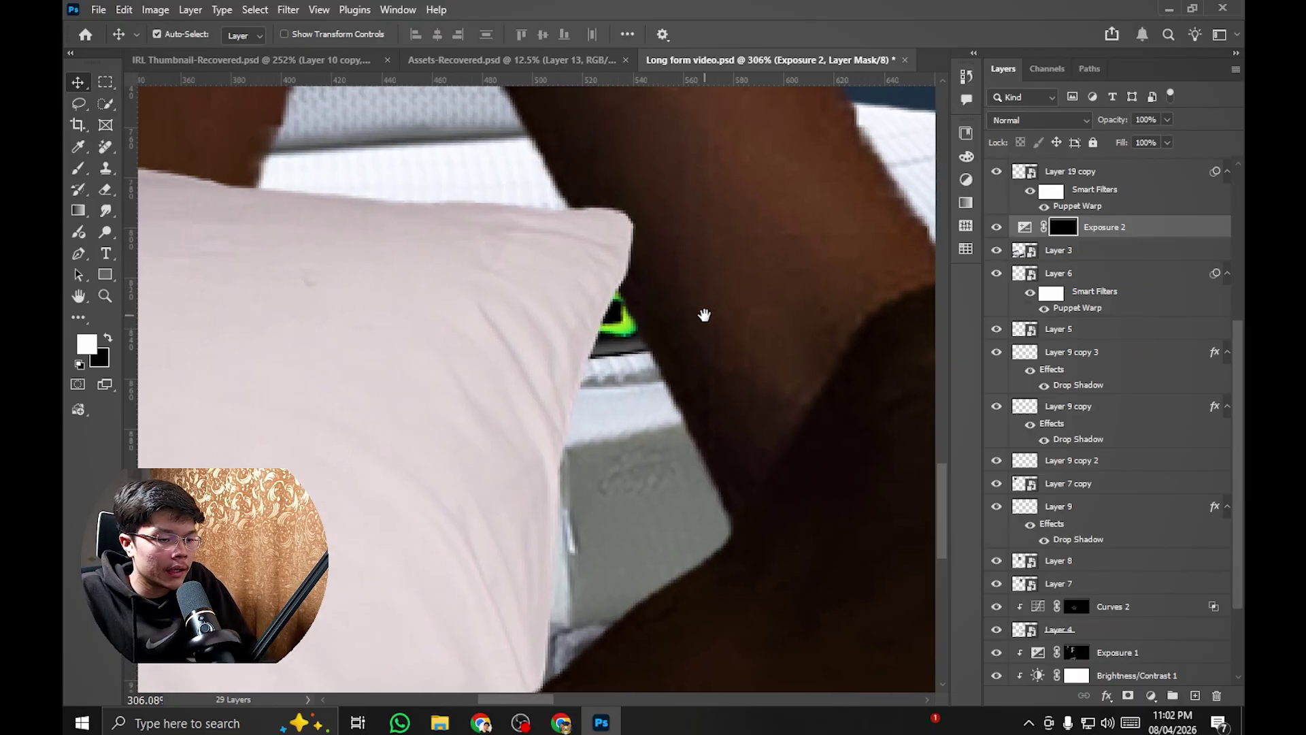
key(b)
right_click(583, 342)
key(Escape)
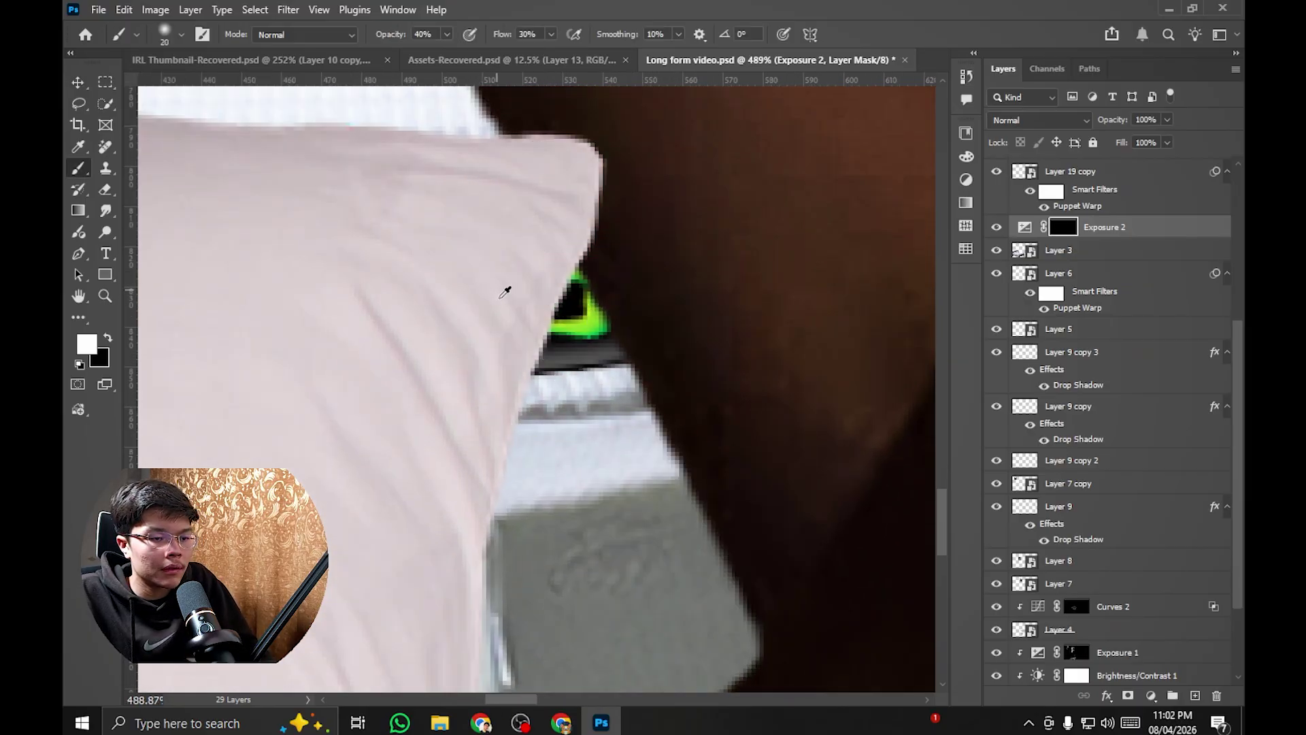
scroll(549, 313, up, 2)
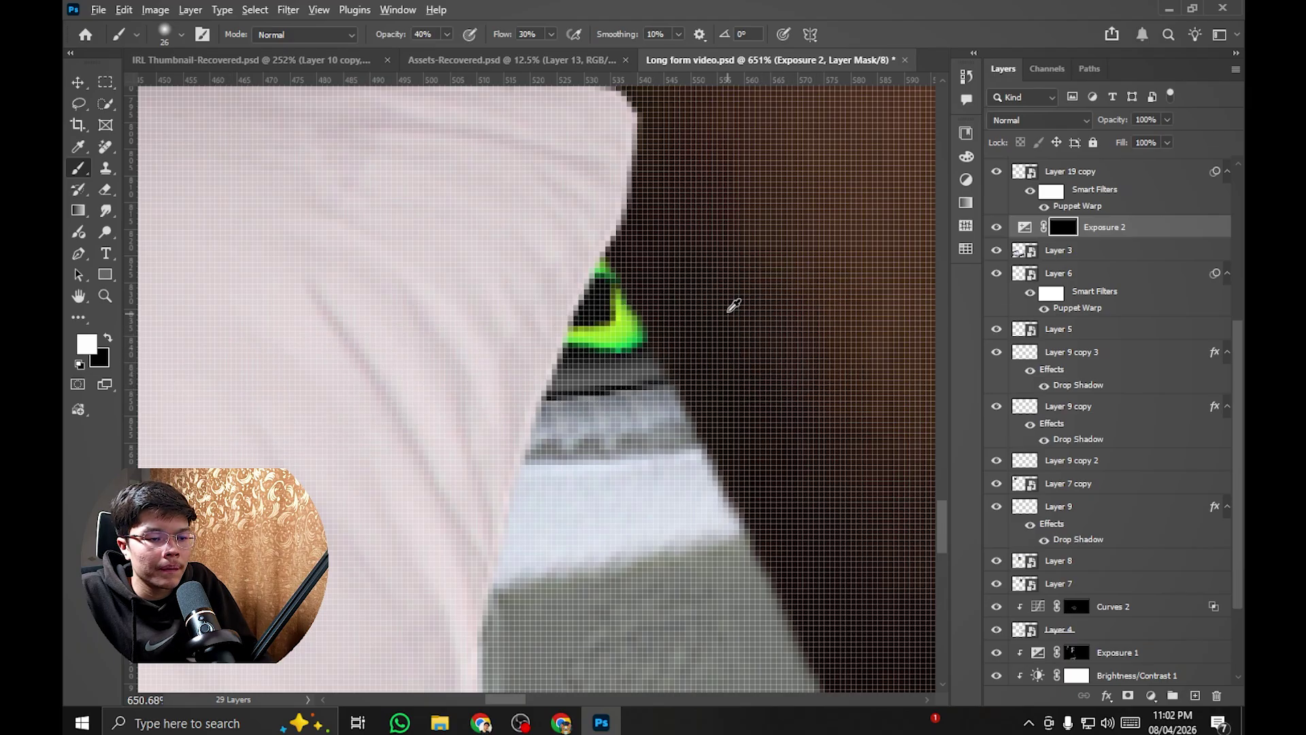
scroll(733, 306, down, 12)
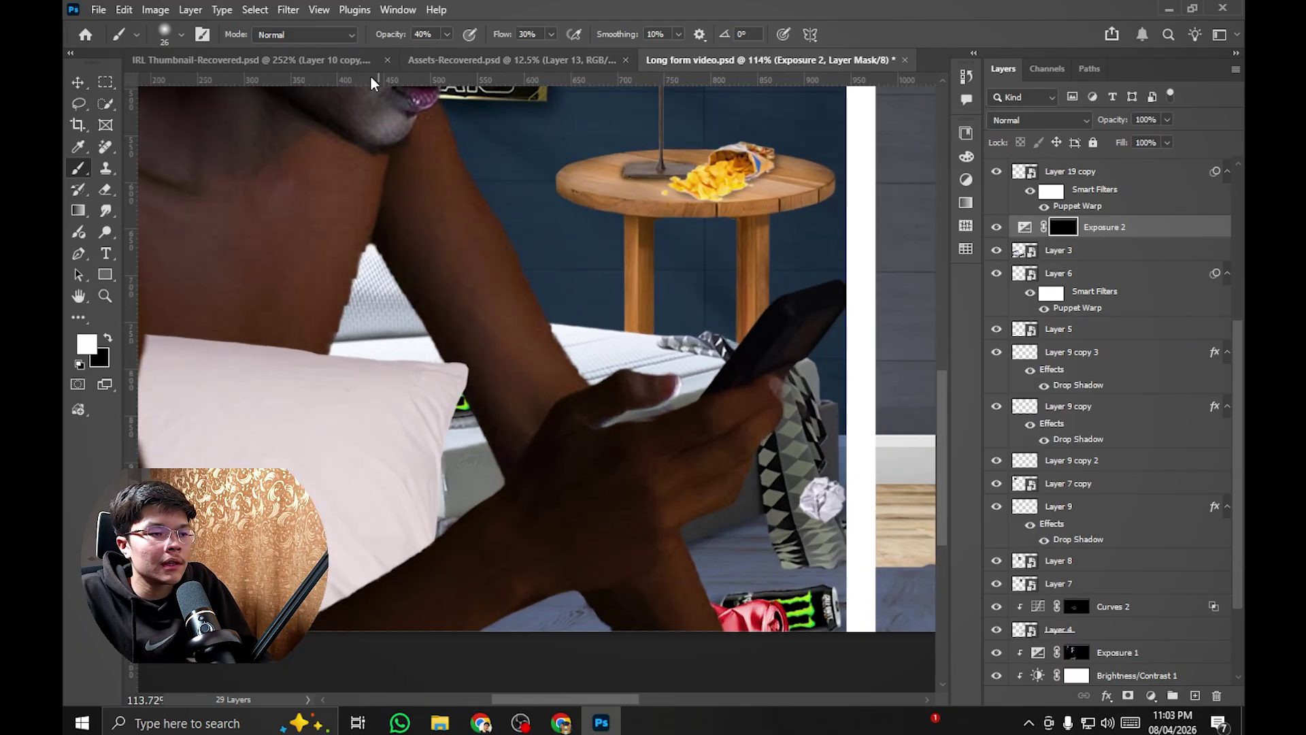
scroll(572, 236, down, 3)
drag(574, 245, 571, 361)
scroll(482, 244, up, 2)
mouse_move(482, 246)
mouse_down()
mouse_move(474, 258)
mouse_move(615, 254)
mouse_up()
scroll(474, 258, down, 2)
Step: Compare with the IRL Thumbnail document, then clip Exposure 2 to Layer 3 and shade the bed with a large soft white brush up to 416 px
click(285, 62)
scroll(530, 272, down, 6)
click(762, 61)
alt+click(1088, 238)
scroll(748, 545, up, 8)
scroll(764, 501, up, 9)
drag(746, 401, 777, 400)
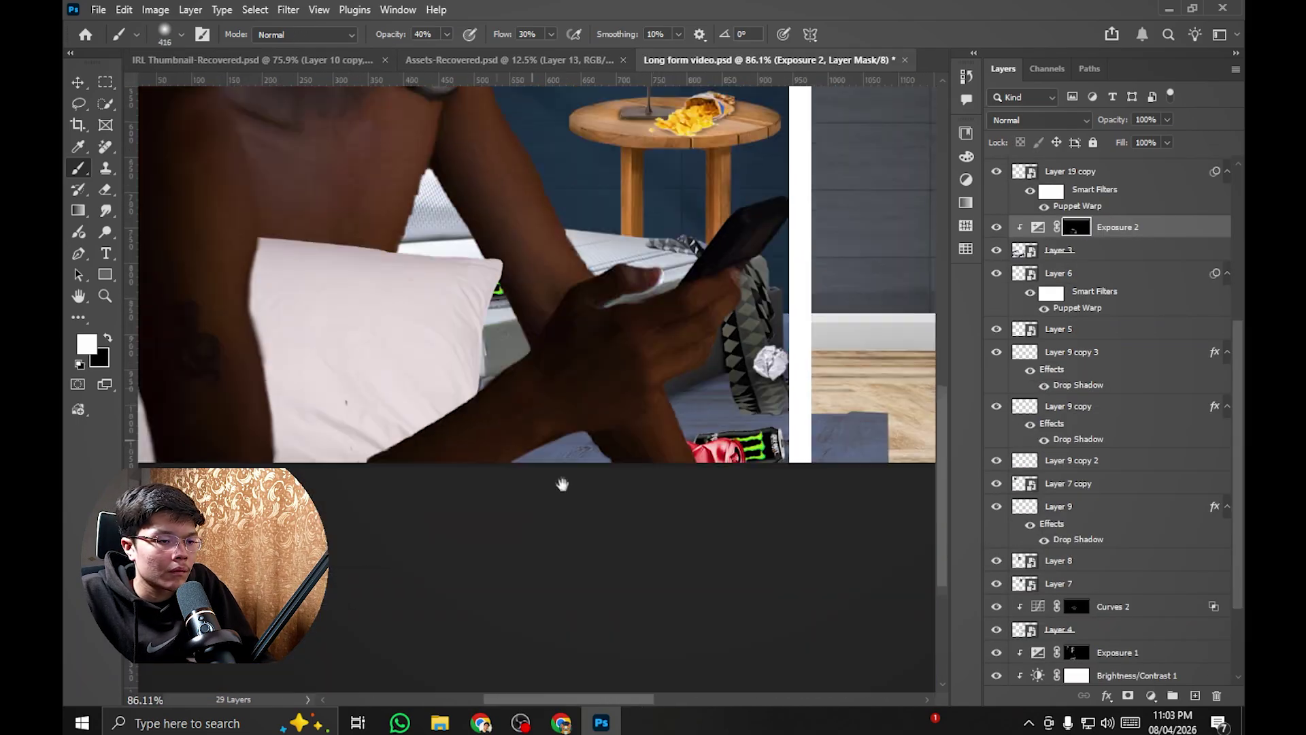
Step: Add an Exposure adjustment above the pillow's Layer 13 and invert its mask to black
scroll(563, 481, down, 2)
scroll(417, 342, up, 2)
scroll(417, 342, up, 2)
click(1061, 246)
scroll(612, 361, down, 2)
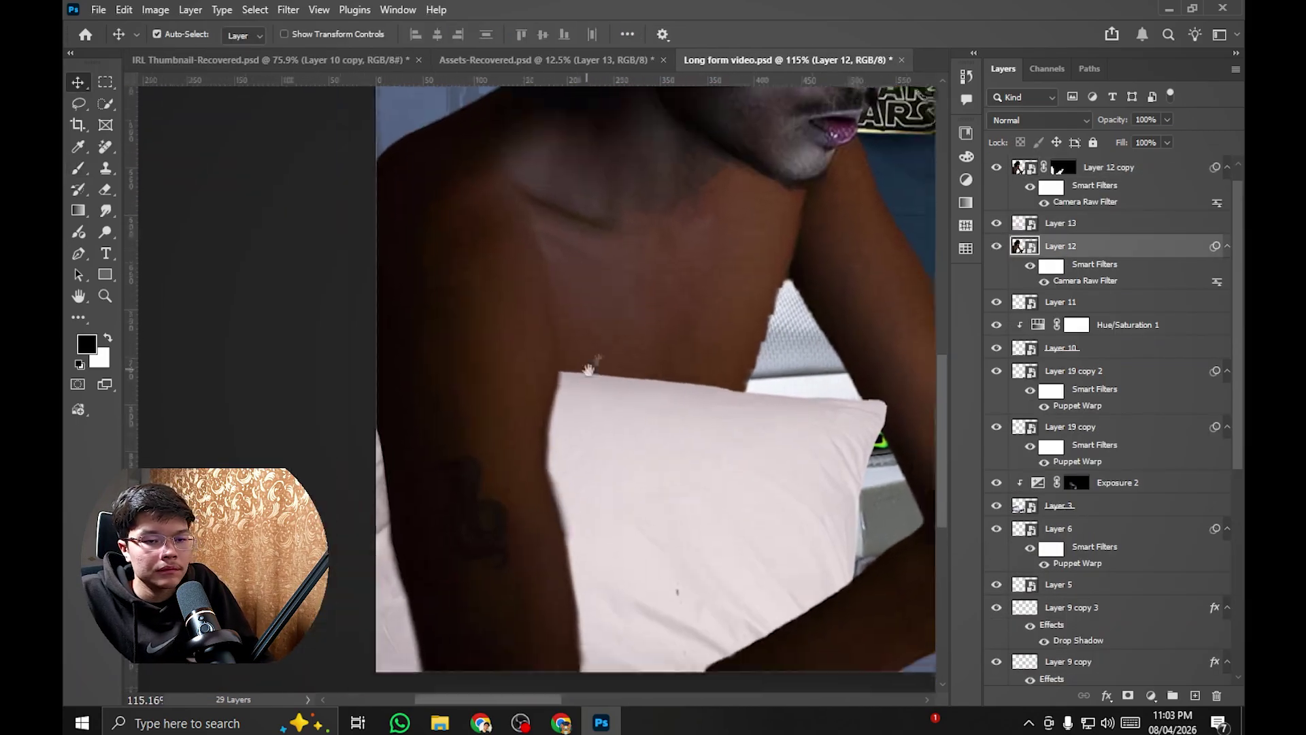
scroll(612, 360, up, 3)
click(1151, 696)
click(1062, 437)
key(ctrl+i)
Step: Paint a soft shadow on the pillow along the man's tattooed arm with white brushes of 110 to 117 px on the Exposure 3 mask
key(b)
key(x)
key(bracketleft)
key(bracketleft)
key(bracketleft)
key(bracketleft)
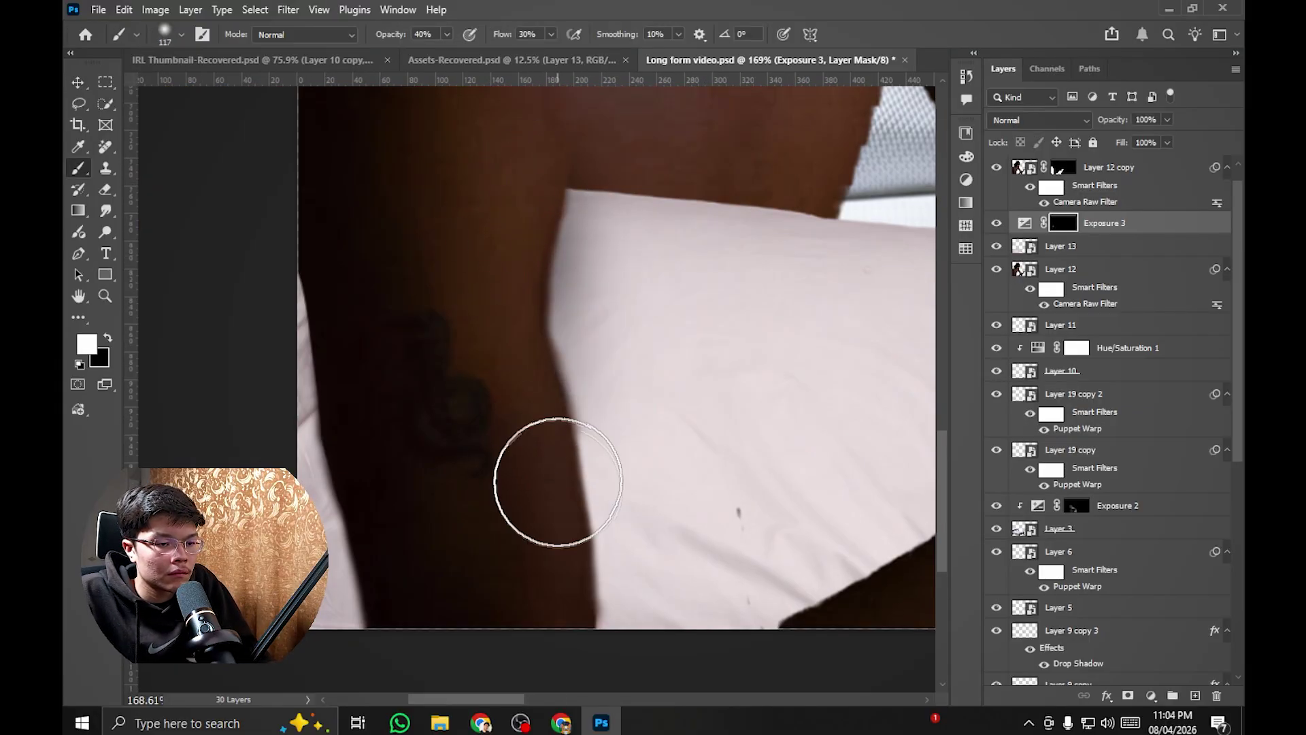
drag(394, 519, 328, 498)
scroll(297, 415, down, 2)
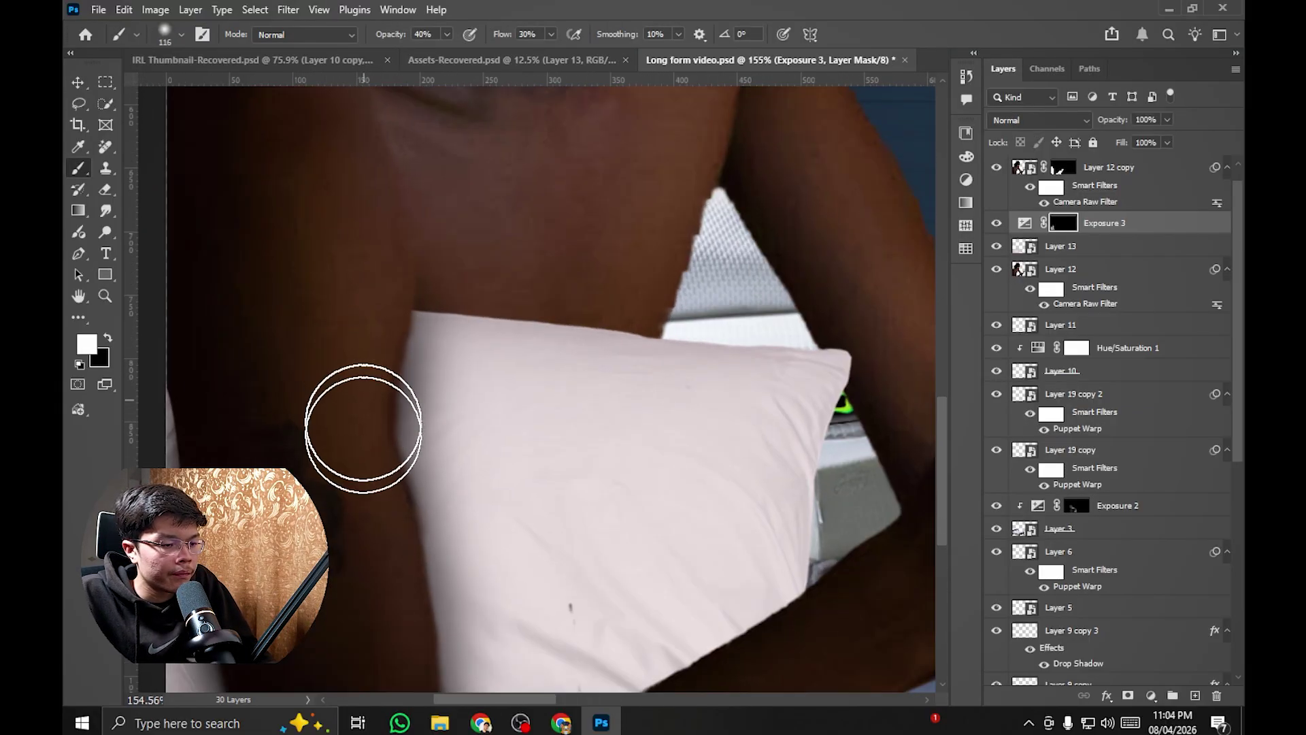
scroll(344, 388, up, 2)
drag(344, 388, 344, 327)
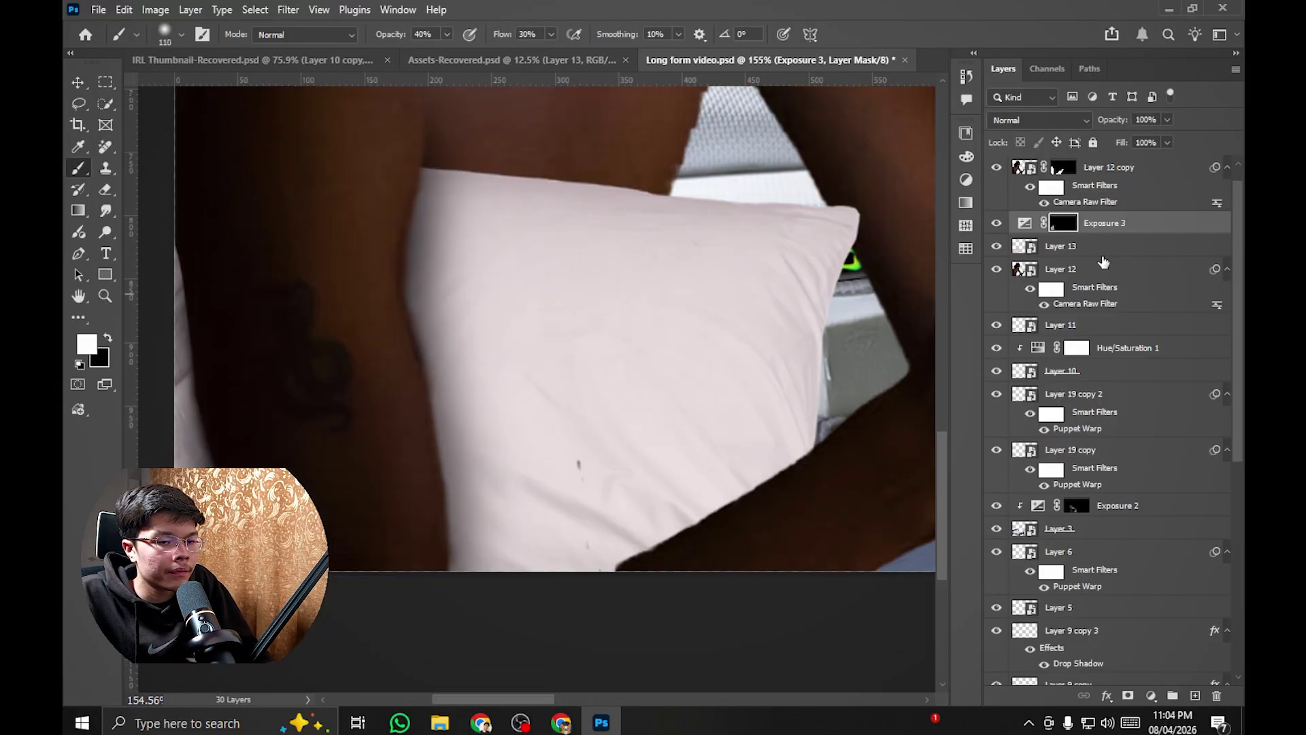
Step: Clip Exposure 3 to the pillow's Layer 13 and soften the pillow shadow with a 183 px soft white brush
scroll(816, 271, down, 3)
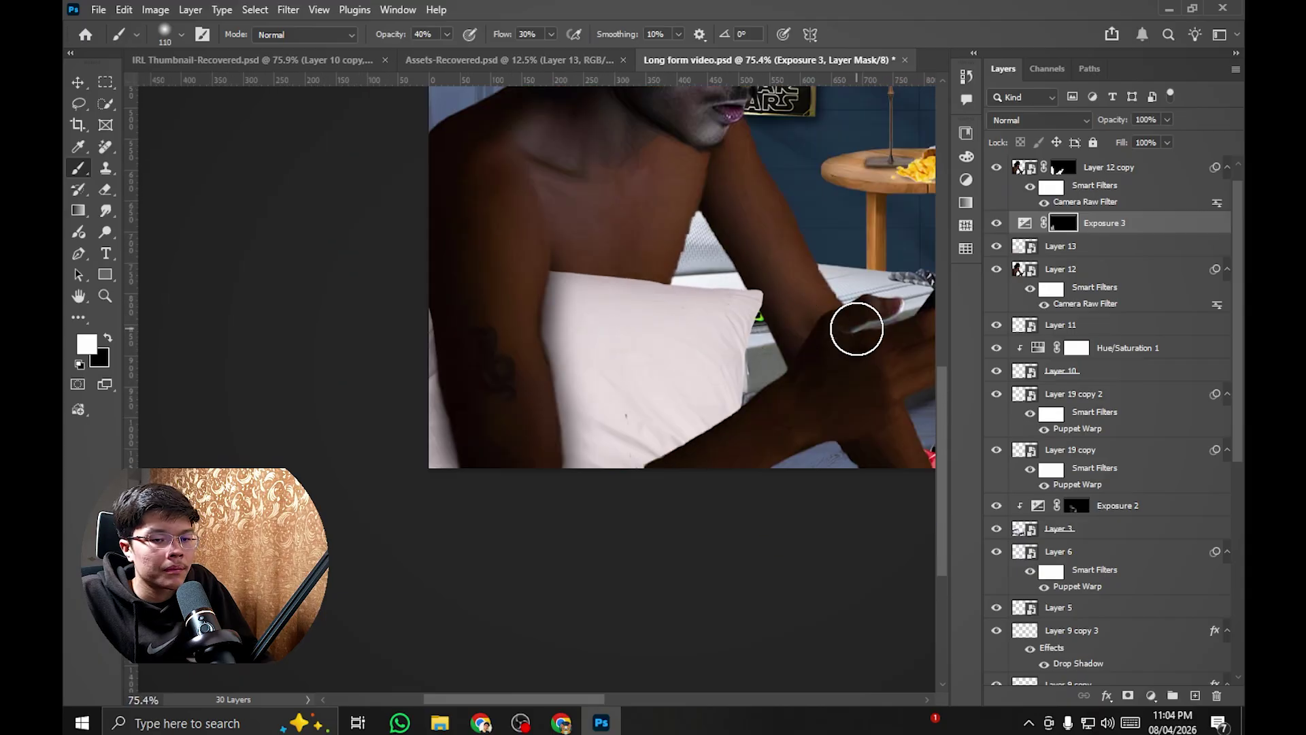
scroll(686, 321, up, 2)
scroll(533, 230, up, 1)
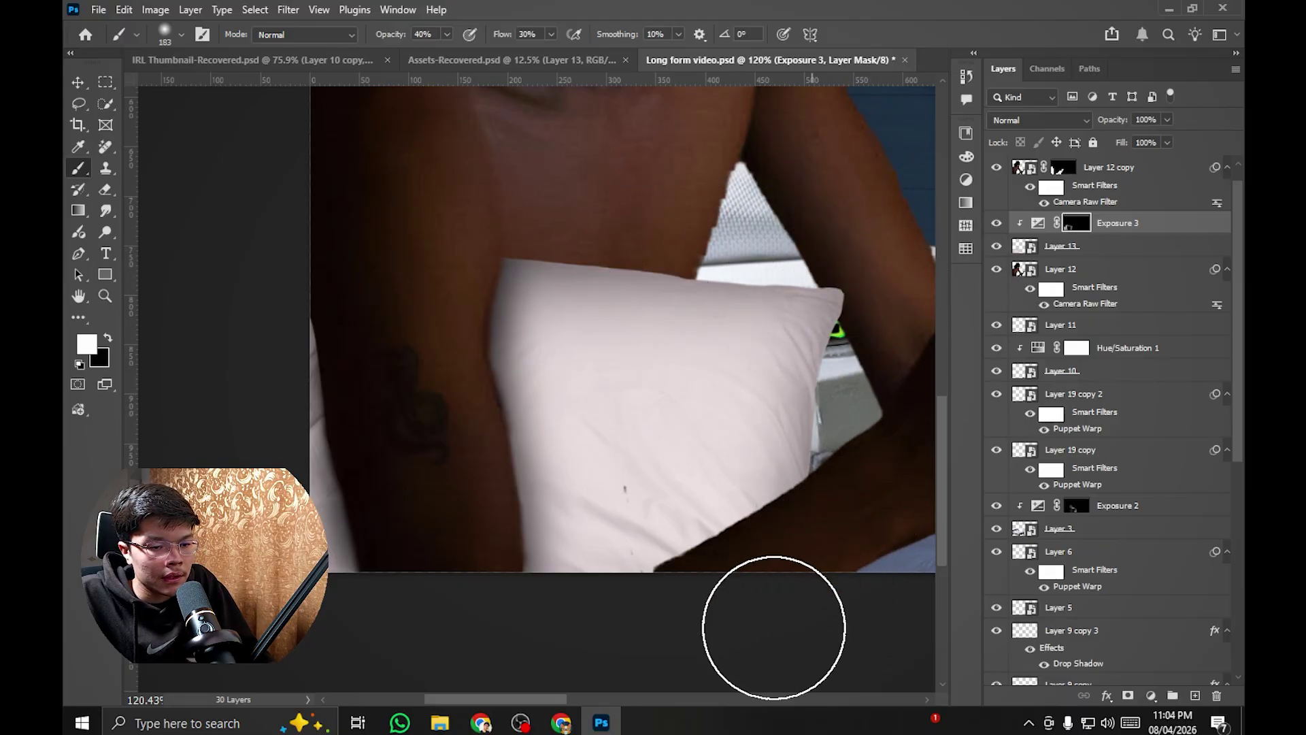
scroll(633, 401, down, 3)
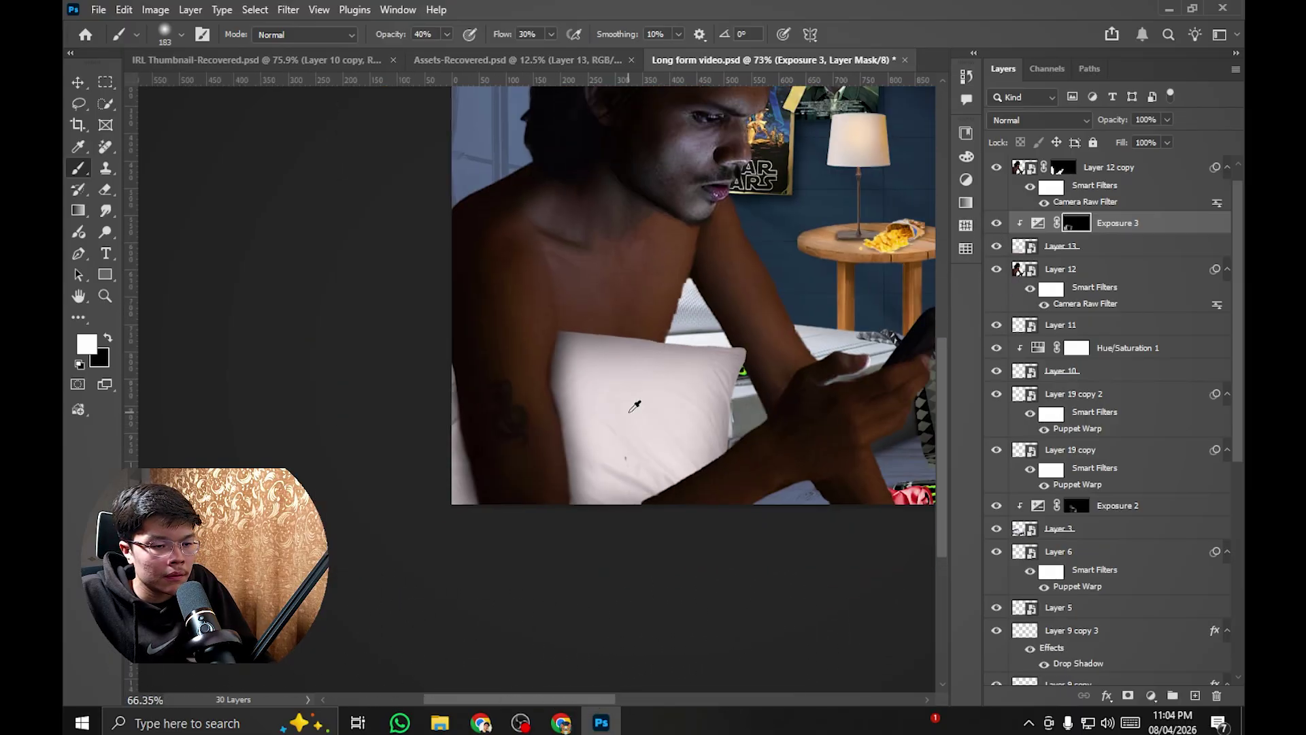
scroll(667, 405, up, 3)
Step: Toggle Exposure 3's visibility to compare the pillow with and without its shadow
click(996, 224)
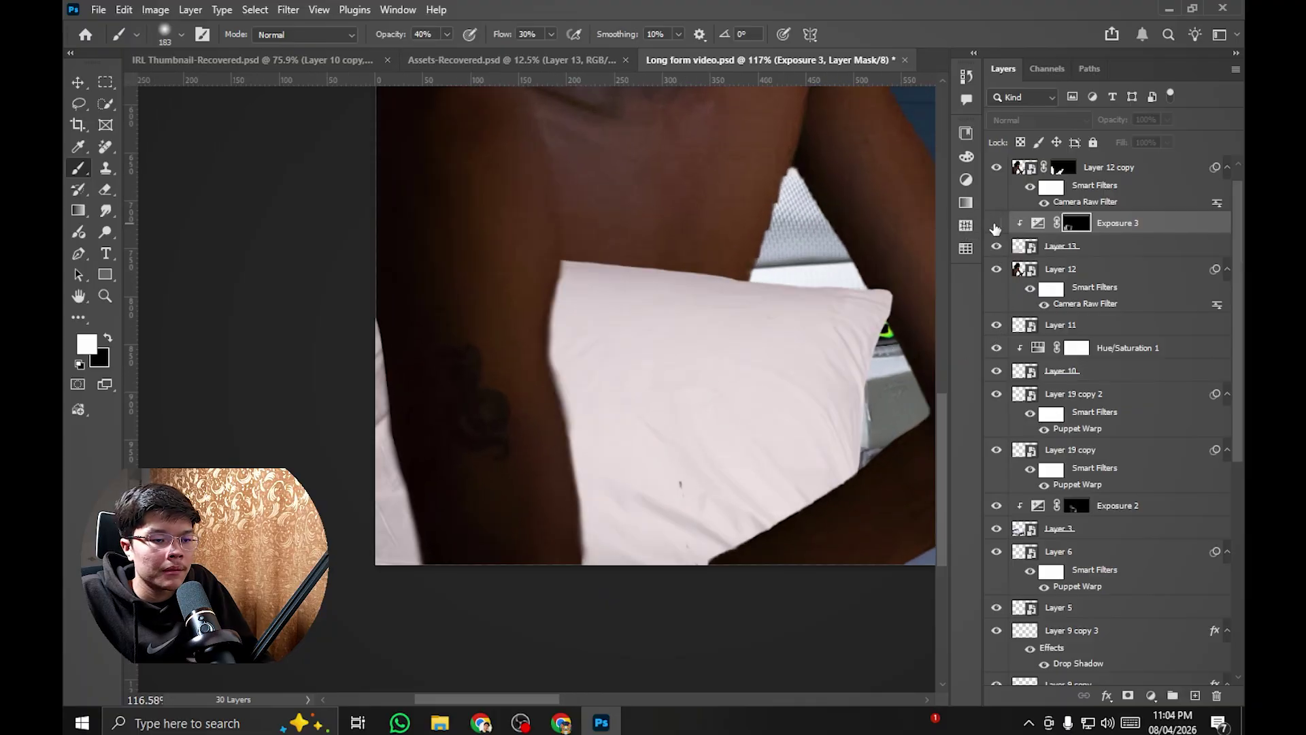
click(995, 224)
click(996, 224)
click(995, 224)
scroll(629, 337, down, 5)
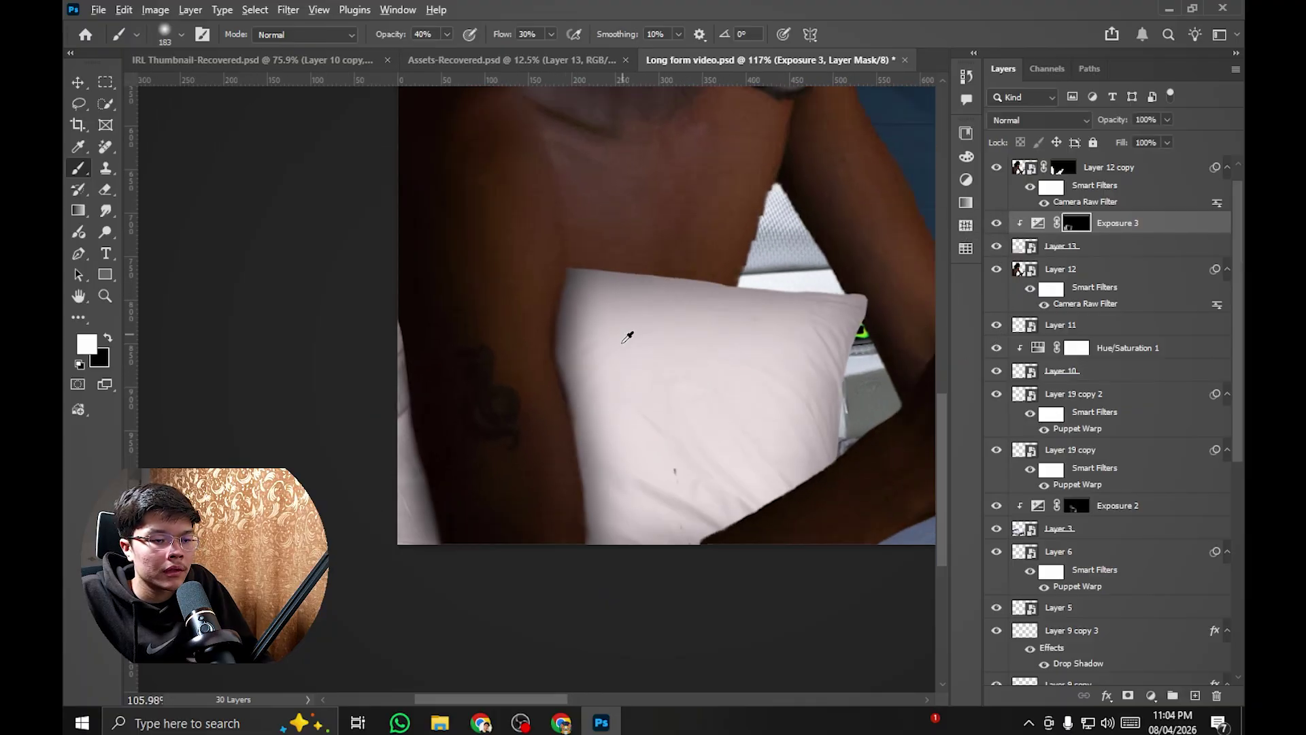
Step: Add an Exposure adjustment above the man's Layer 12, invert its mask to black and ready a white brush
key(v)
key(x)
click(640, 343)
scroll(627, 347, up, 6)
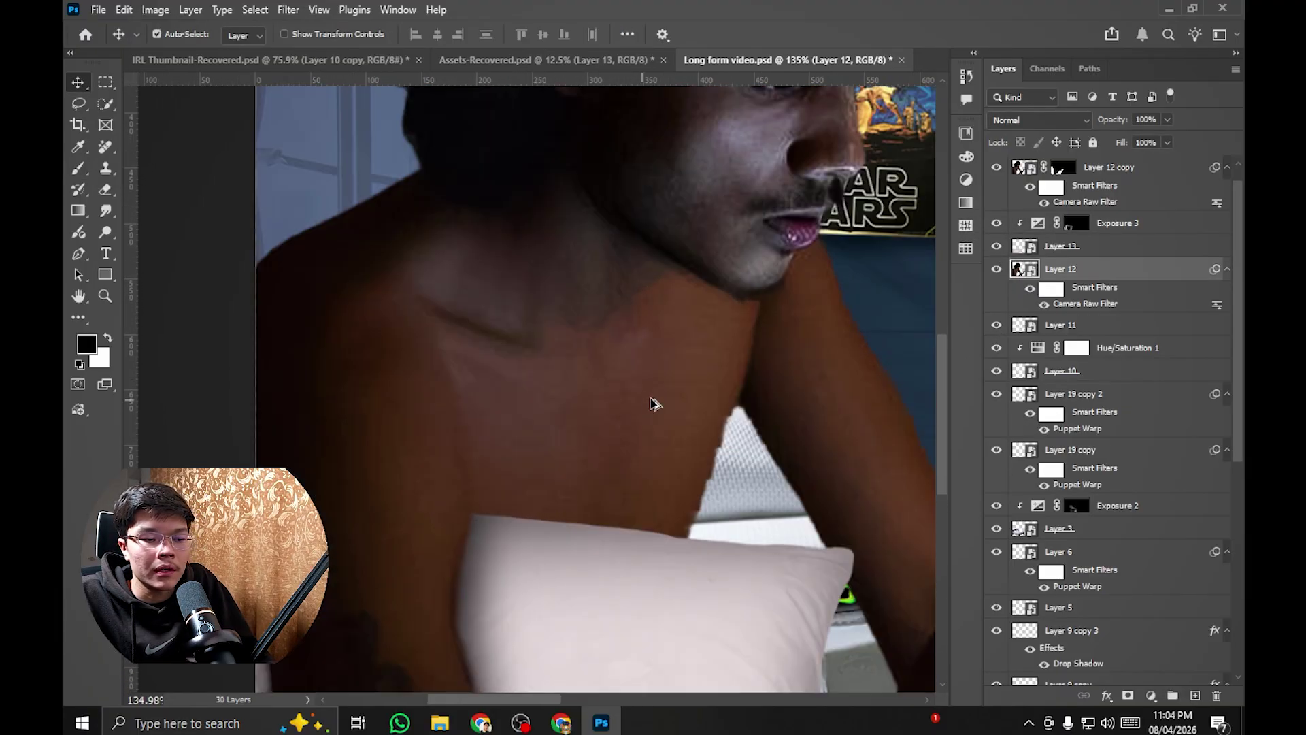
click(1151, 696)
click(1151, 452)
key(ctrl+i)
key(b)
key(x)
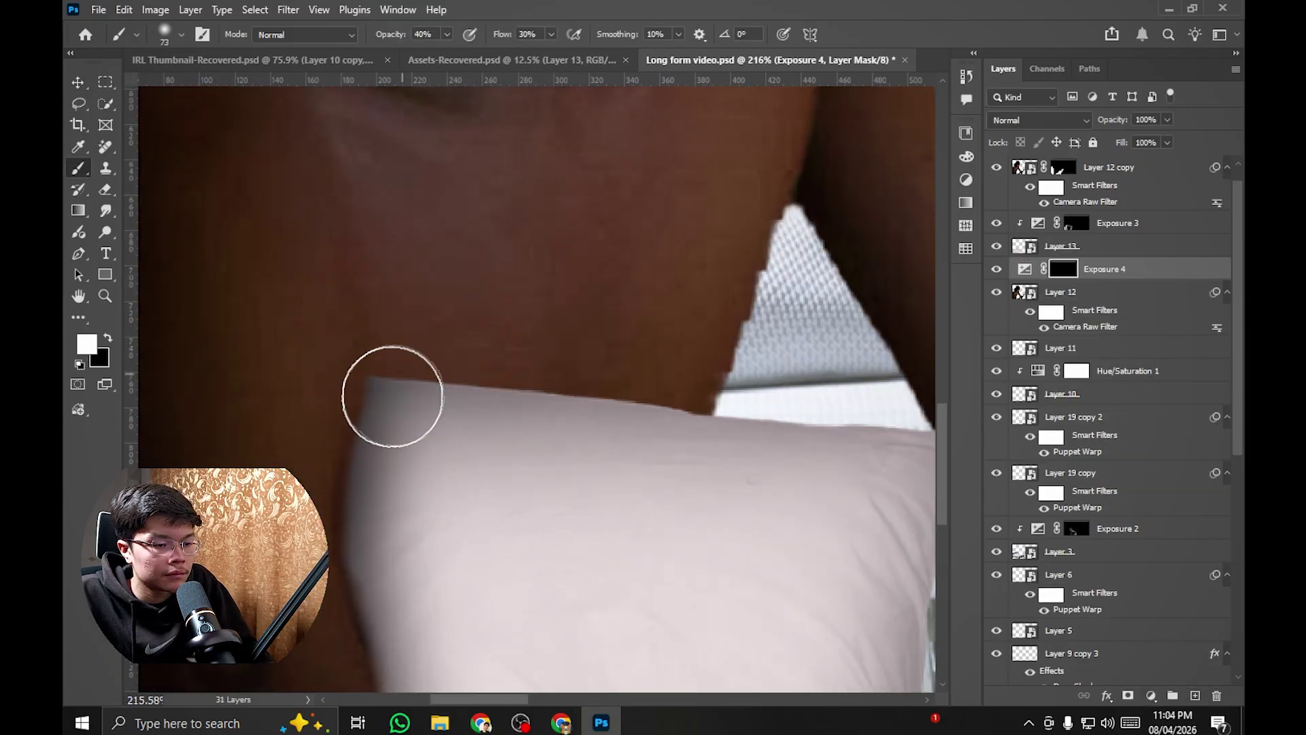
Step: Shade the man on the Exposure 4 mask with soft white brushes up to 367 px, checking against the IRL Thumbnail document
scroll(394, 393, down, 5)
scroll(597, 379, up, 2)
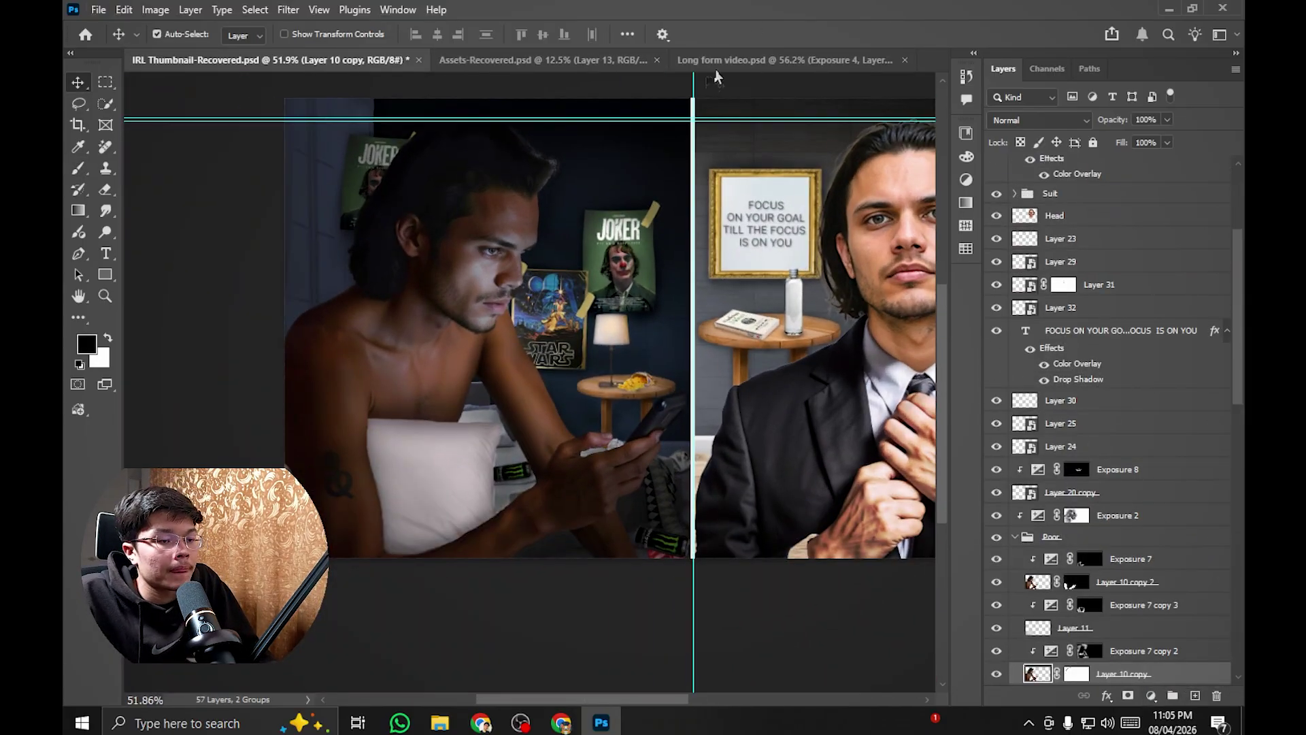
scroll(1102, 419, down, 5)
click(1123, 395)
click(997, 348)
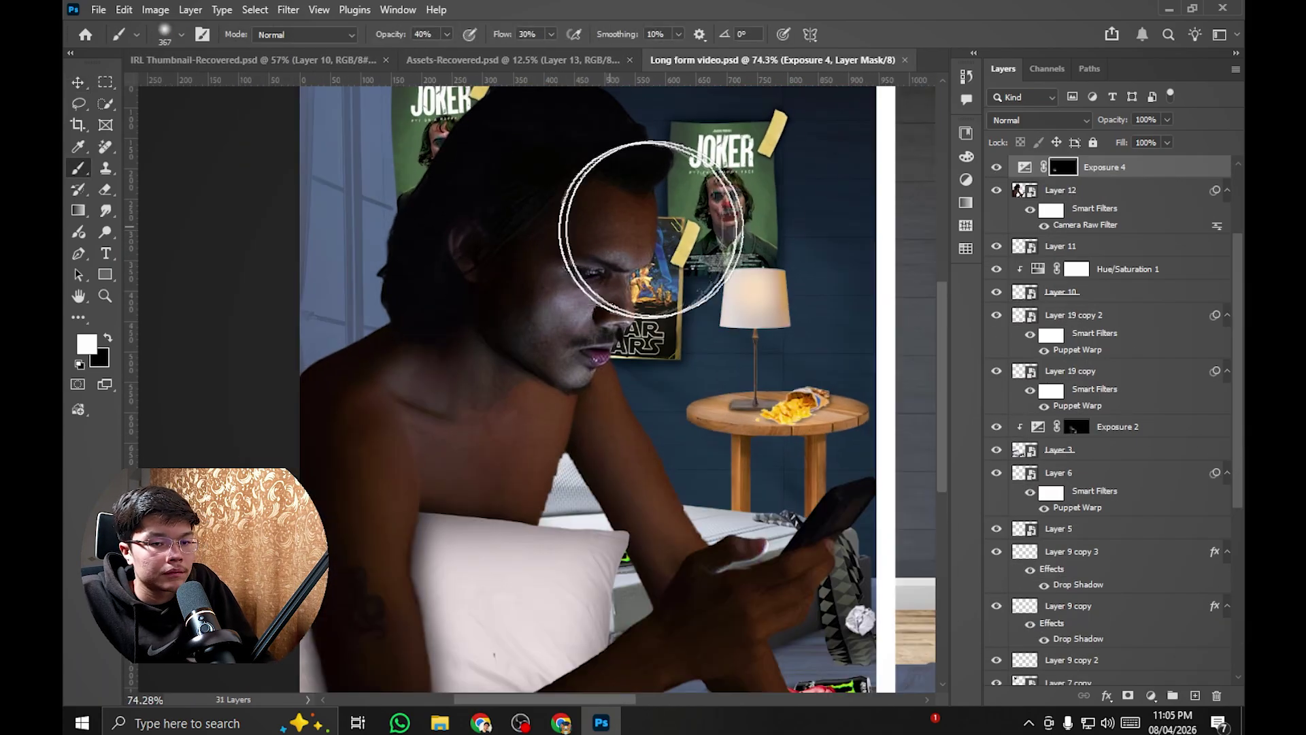
scroll(650, 384, up, 2)
scroll(651, 385, down, 3)
Step: Duplicate Exposure 4 above Layer 10 and above Layer 12 copy, clipping the lower duplicate to Layer 10
drag(1116, 167, 1051, 194)
click(1127, 440)
key(v)
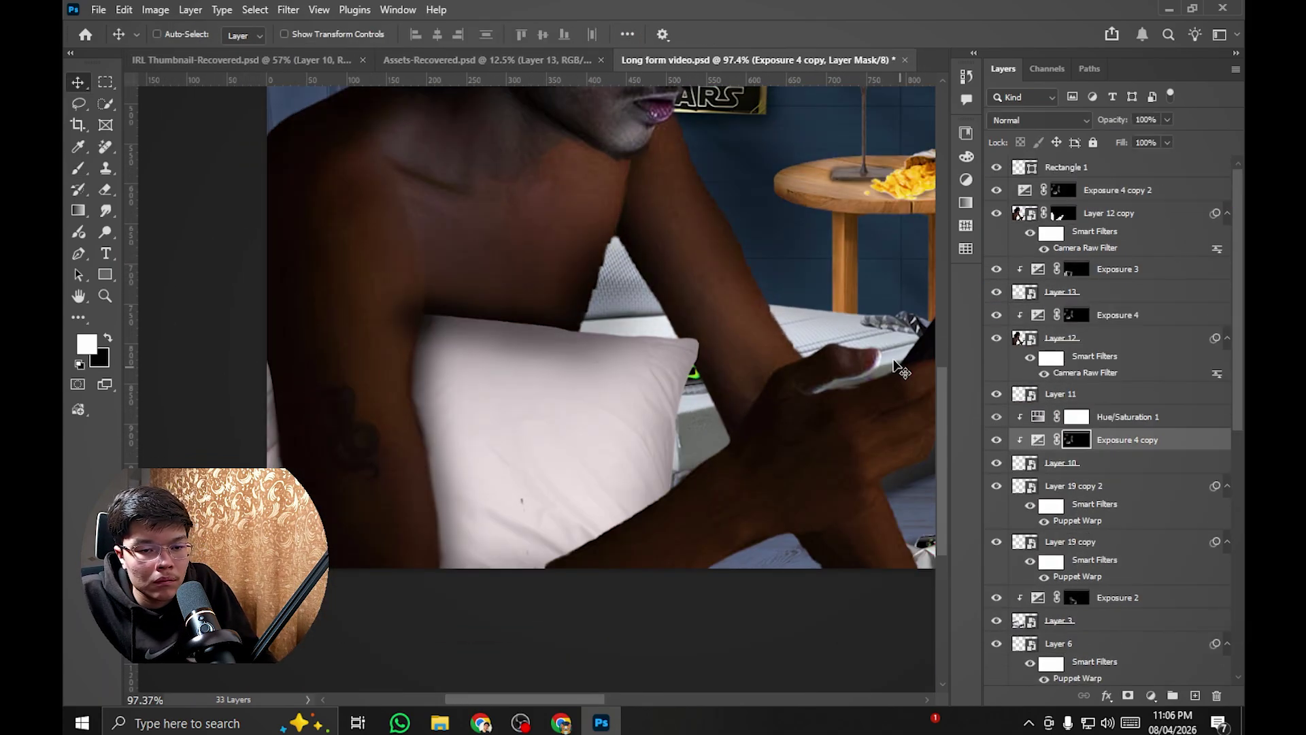
Step: Clip Exposure 4 copy 2 to Layer 12 copy and brush shading onto its mask
click(996, 315)
click(1116, 190)
key(ctrl+alt+g)
key(b)
drag(479, 218, 597, 174)
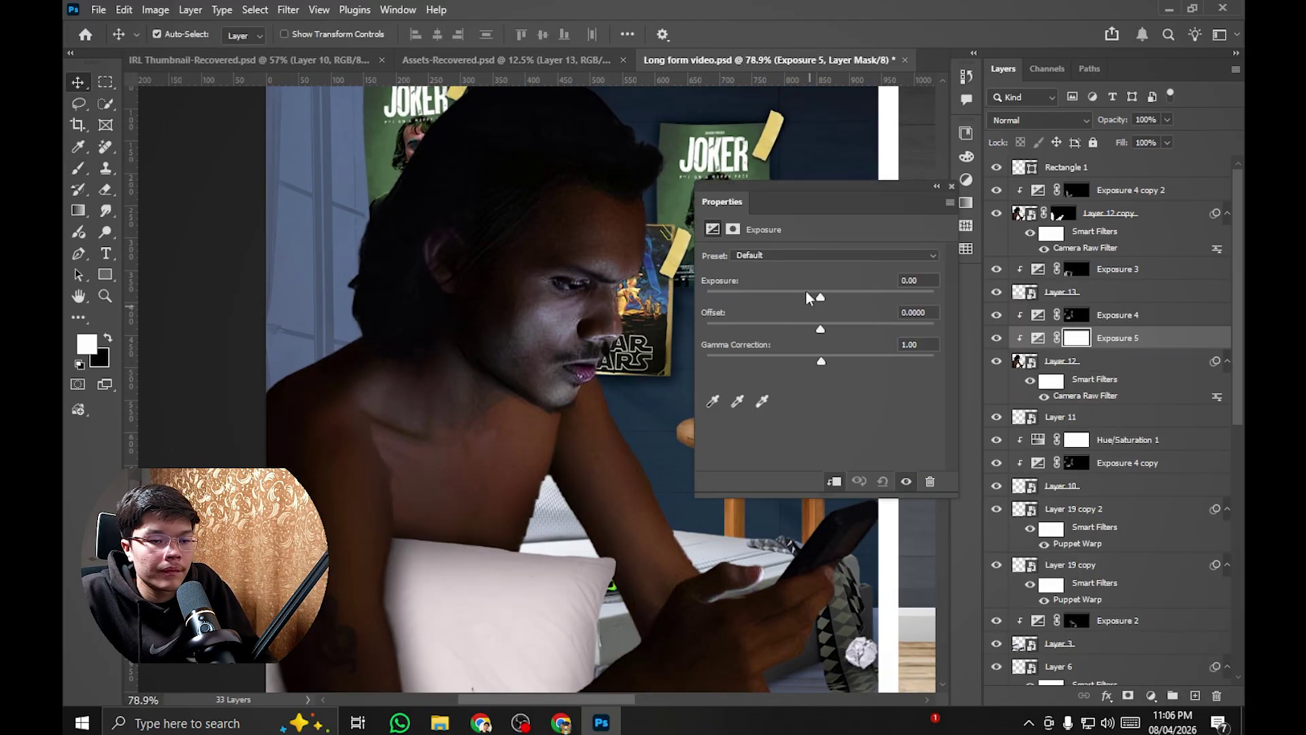
Step: Brighten the man's Layer 12 with a clipped Exposure adjustment set to exposure +1.03 and gamma correction 1.09
drag(818, 295, 837, 295)
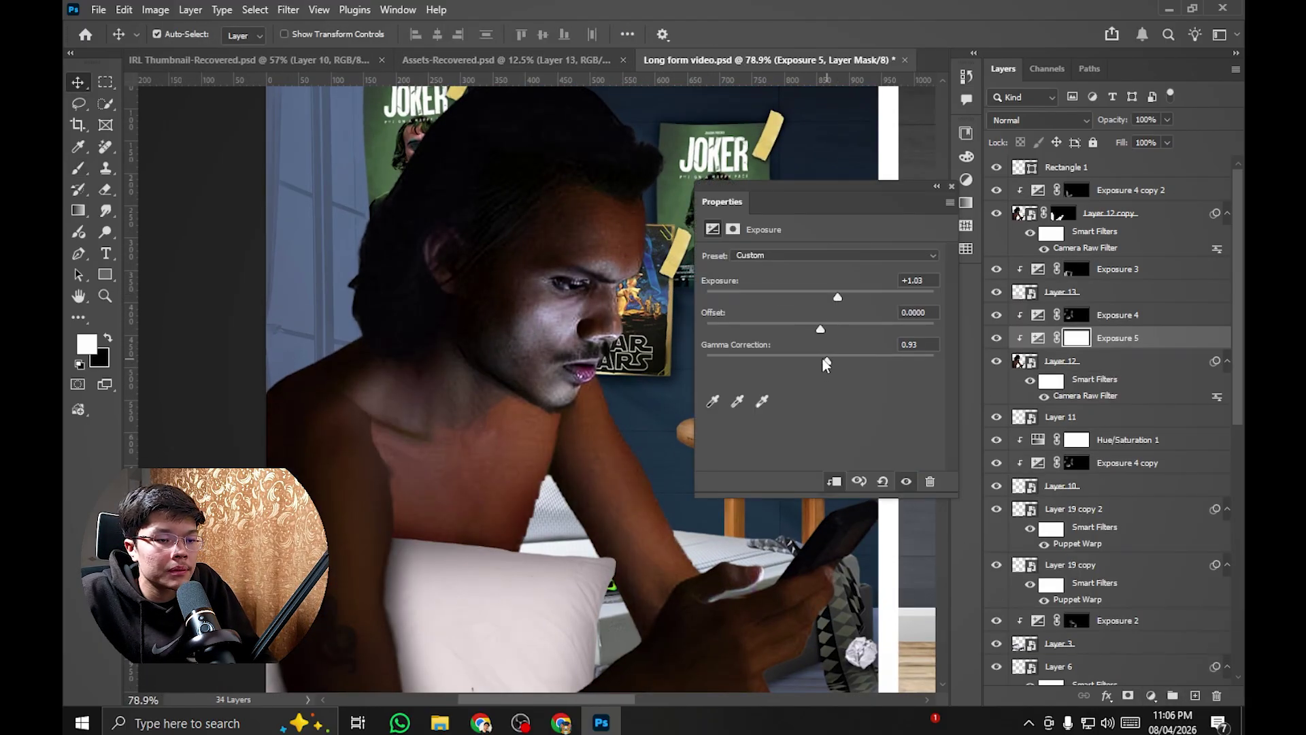
drag(823, 361, 818, 364)
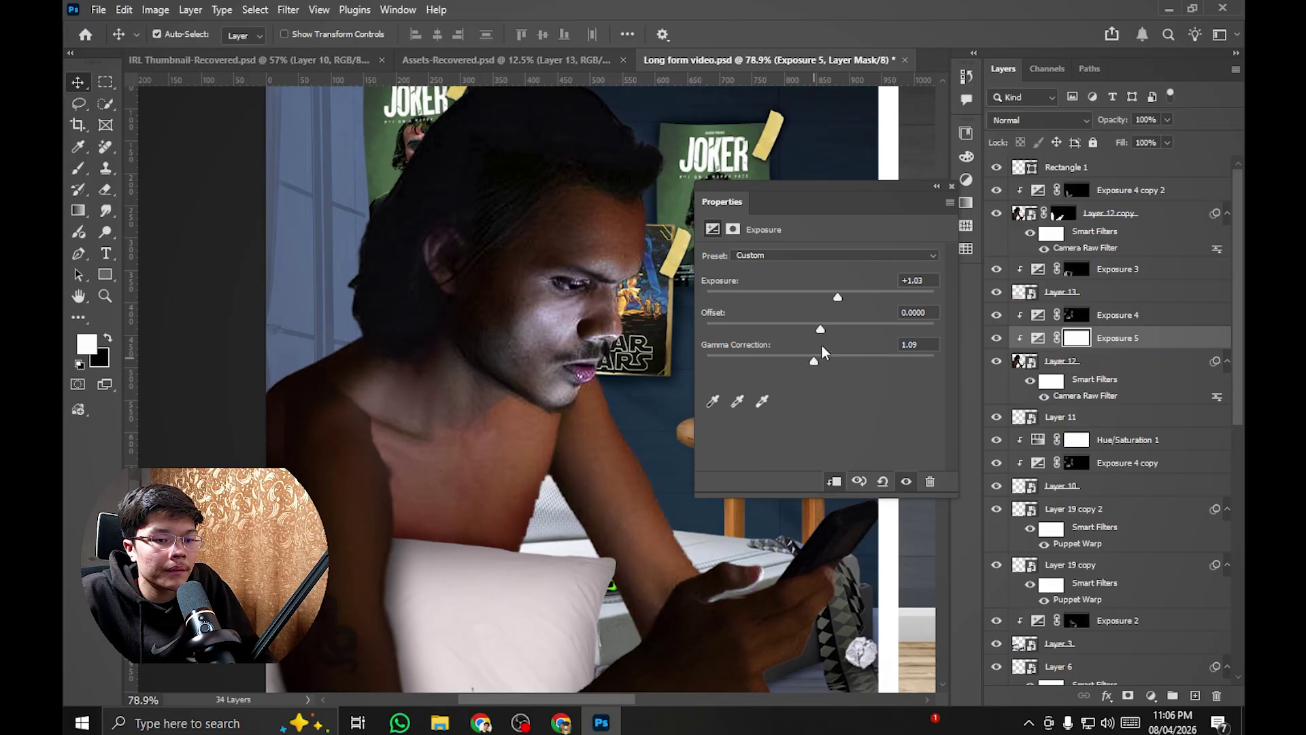
click(951, 186)
scroll(583, 315, down, 5)
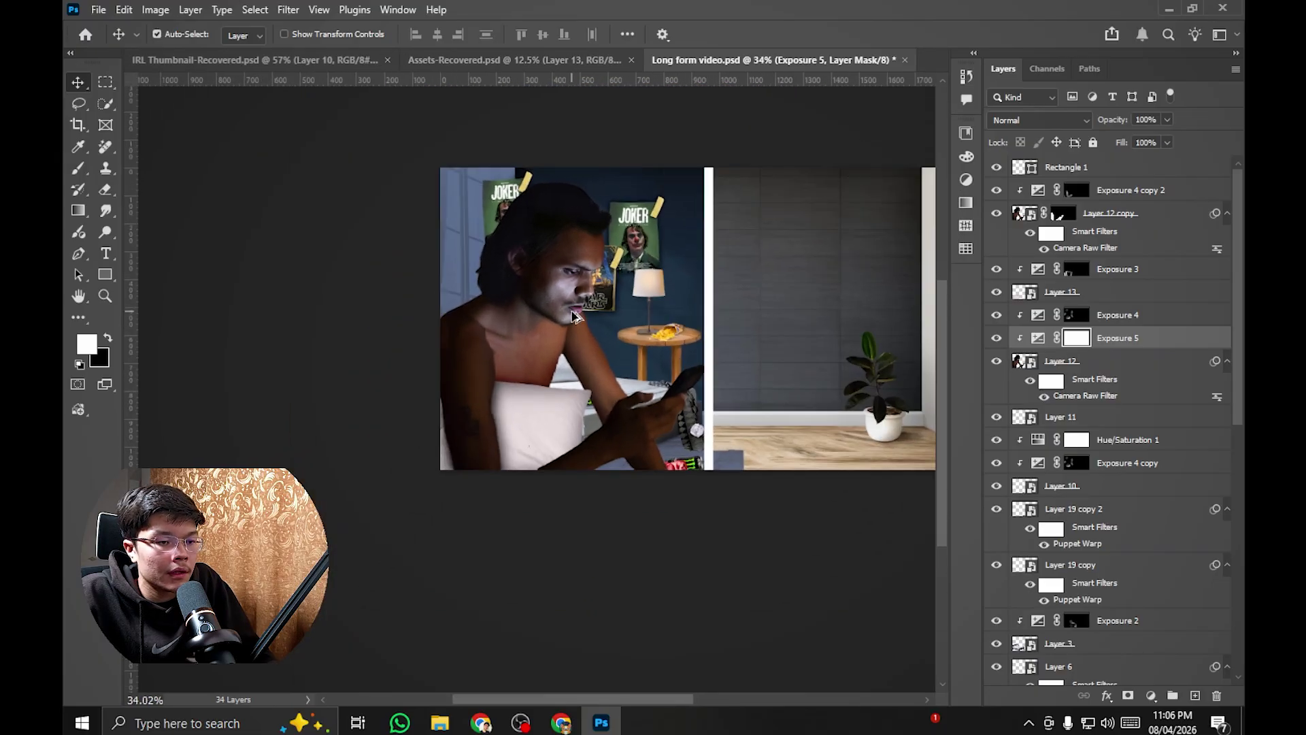
Step: Duplicate the Exposure 5 adjustment above Layer 12 copy and clip it there to brighten the man's arm
scroll(582, 315, up, 6)
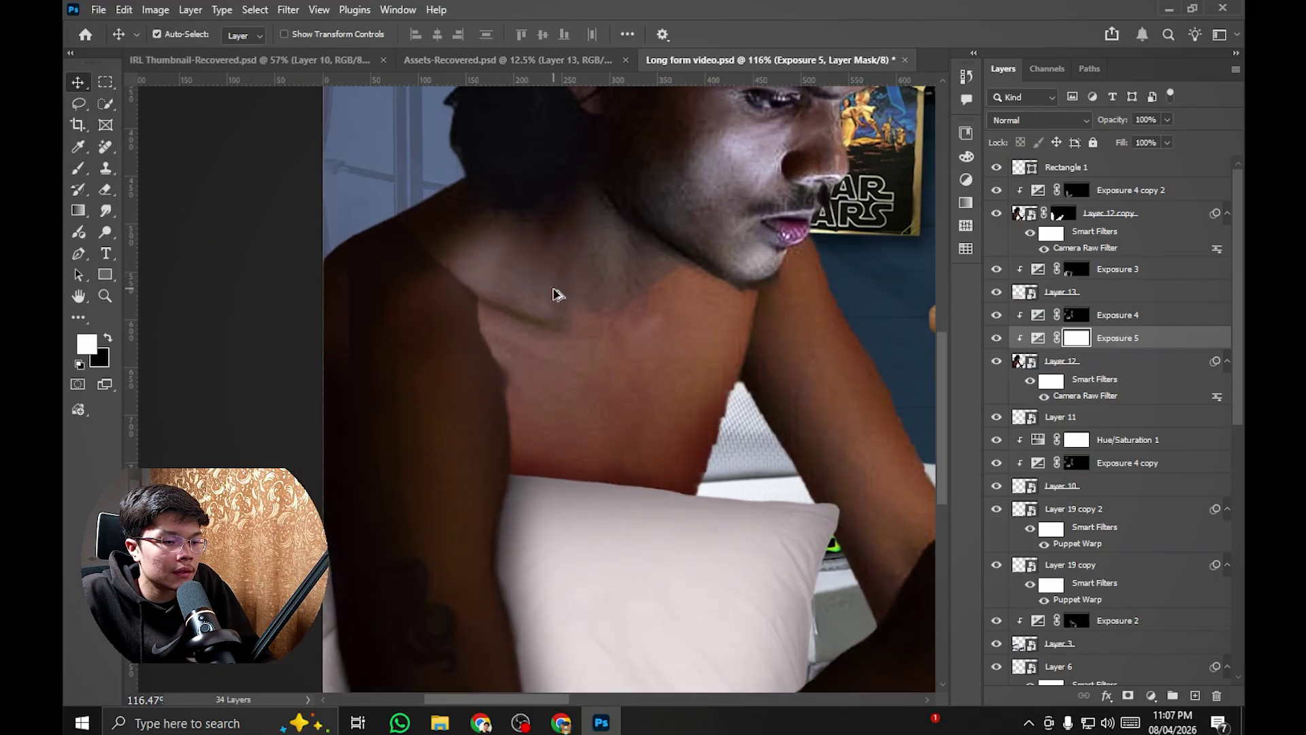
scroll(572, 282, down, 1)
scroll(627, 280, up, 2)
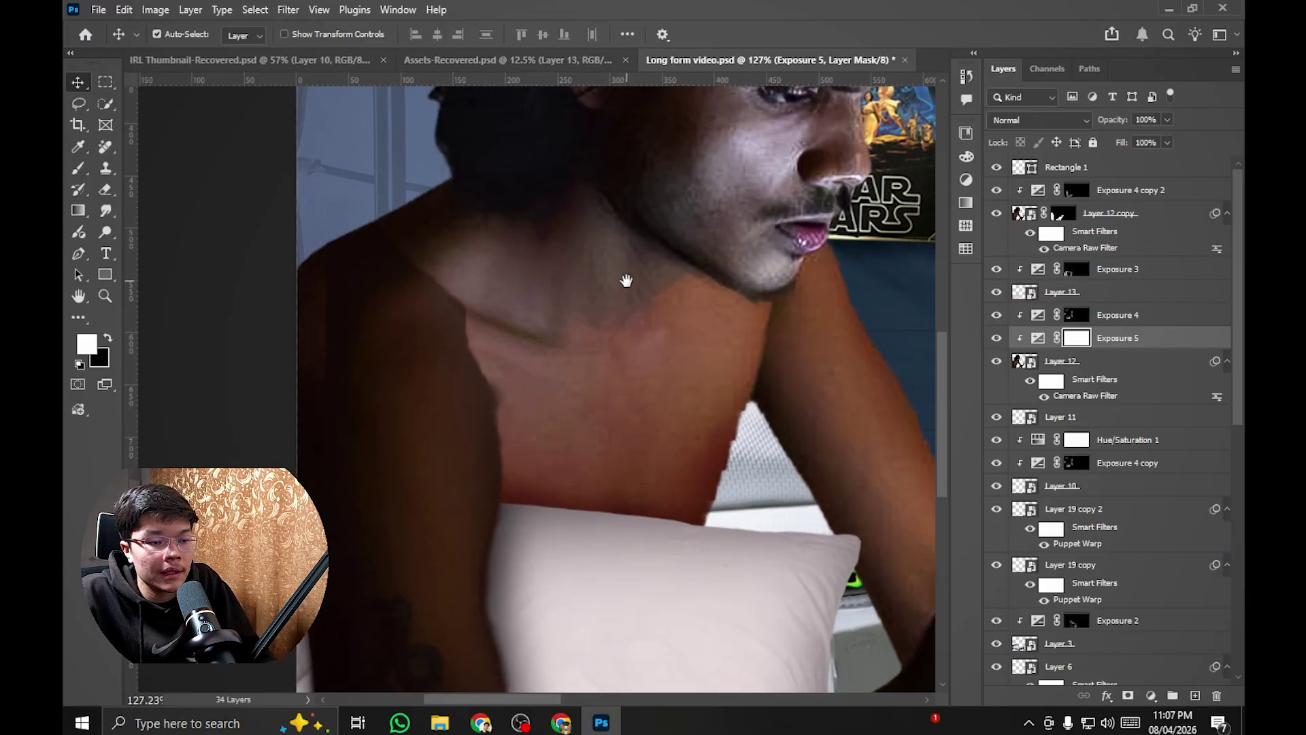
scroll(433, 398, up, 1)
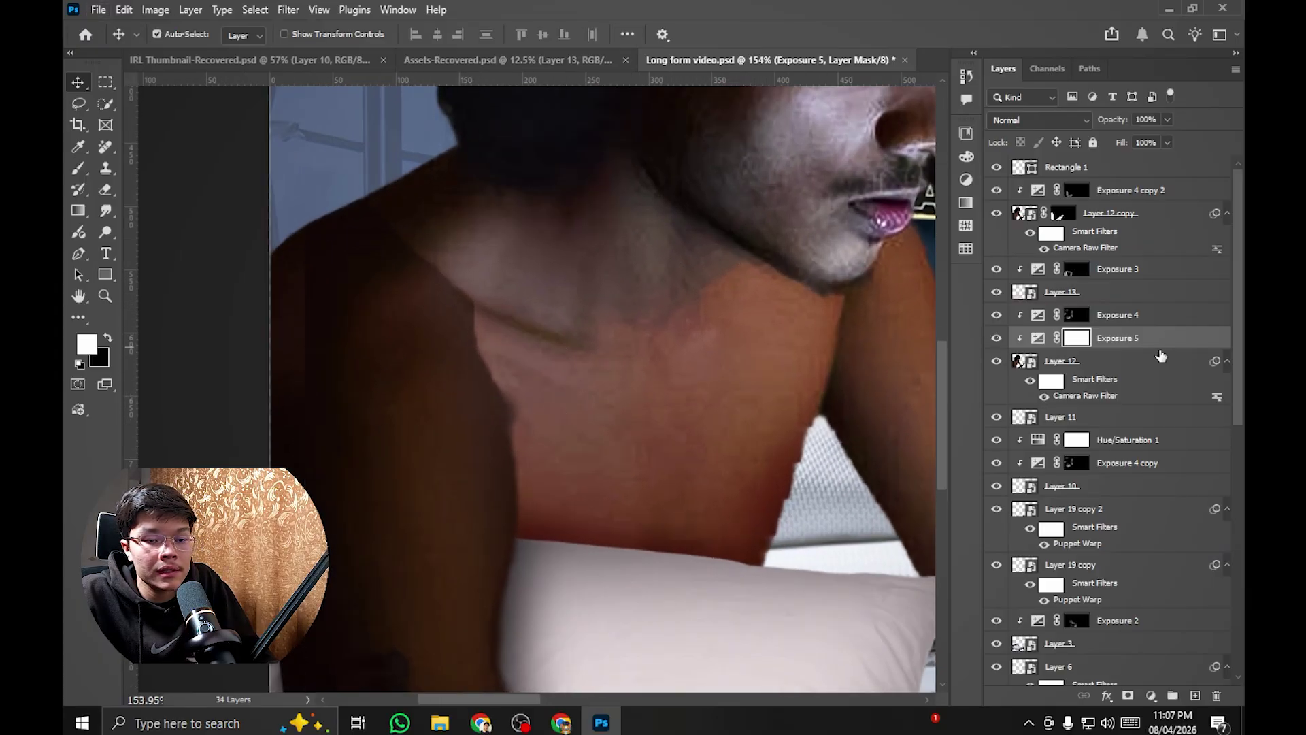
drag(1151, 313, 1163, 211)
scroll(738, 338, down, 5)
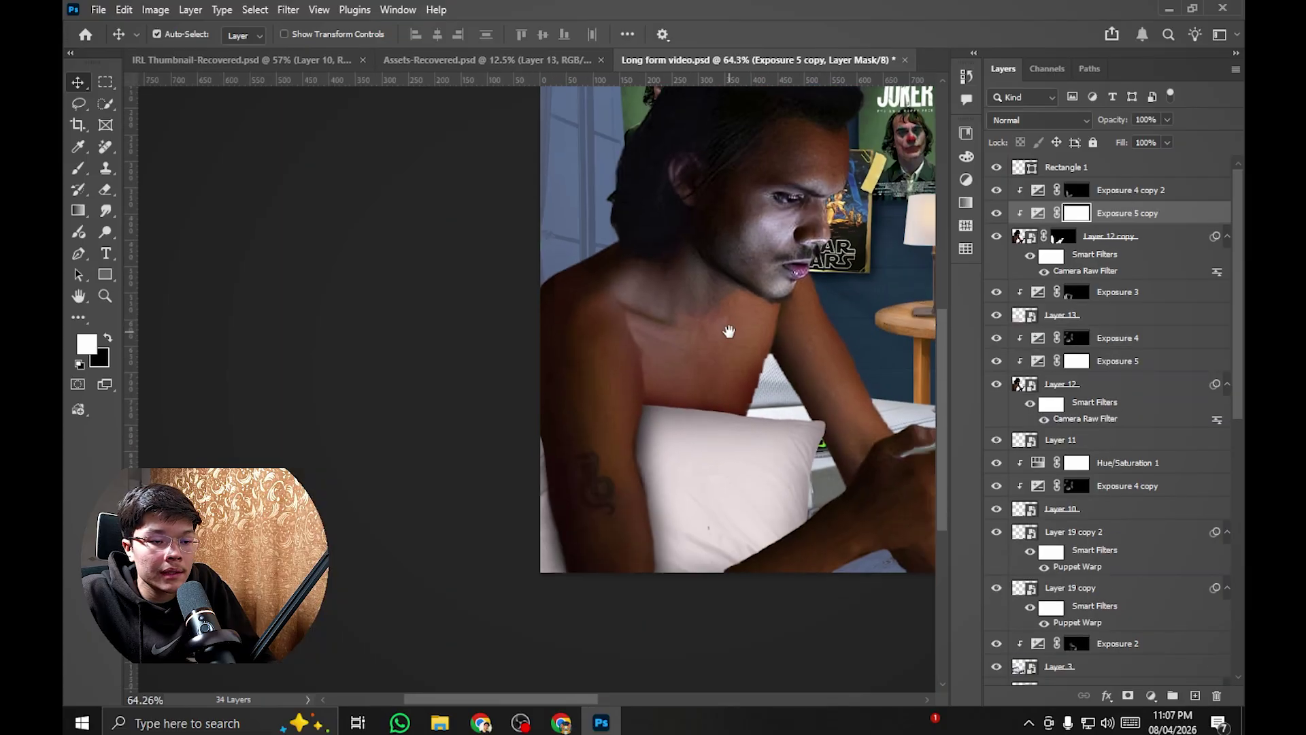
scroll(531, 347, up, 3)
scroll(598, 315, down, 6)
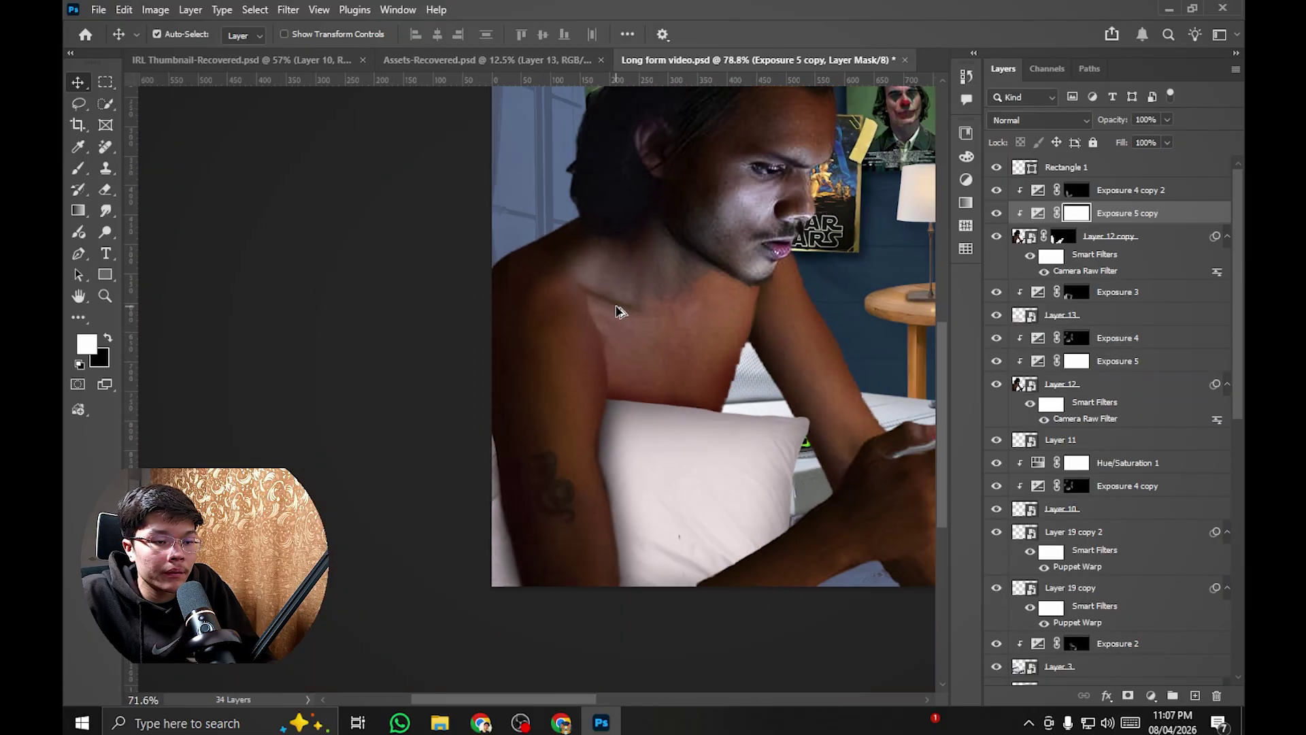
scroll(642, 310, up, 5)
Step: Examine the lighting on the shirtless man's face and body in the IRL Thumbnail document
key(ctrl+Tab)
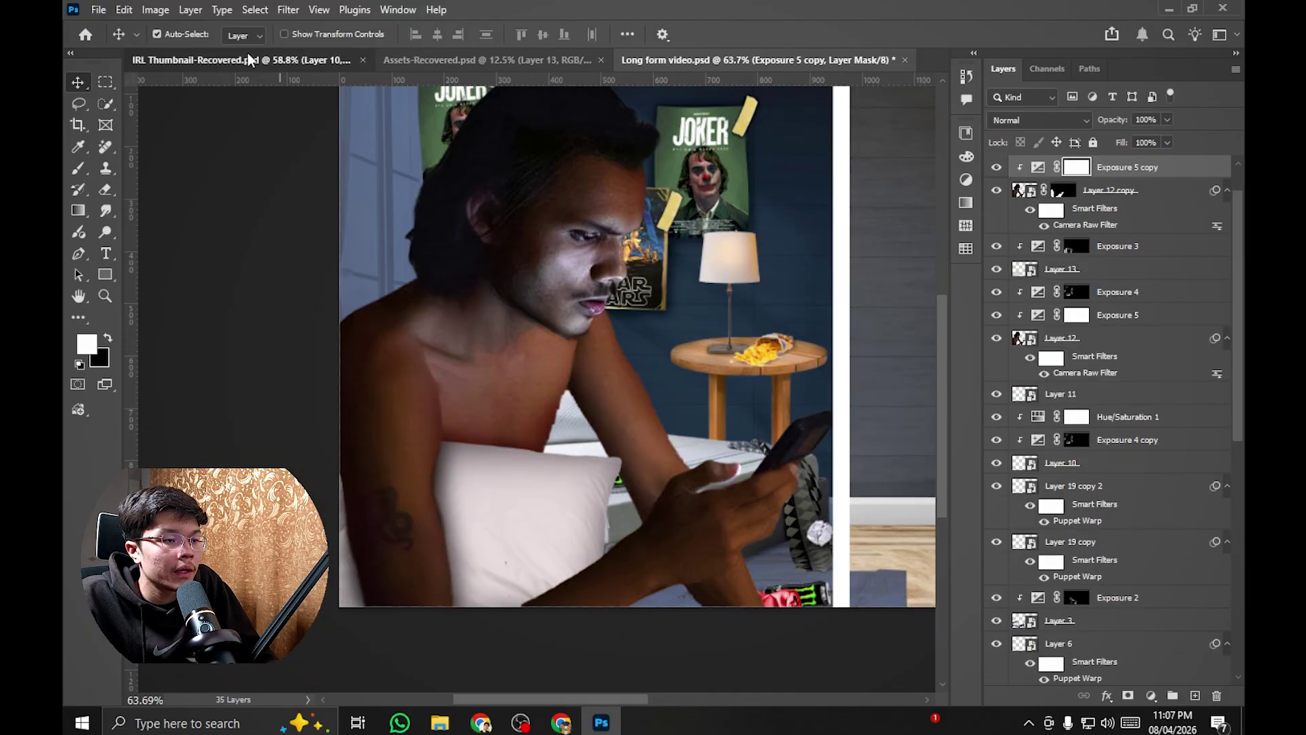
drag(429, 228, 591, 216)
scroll(527, 246, up, 3)
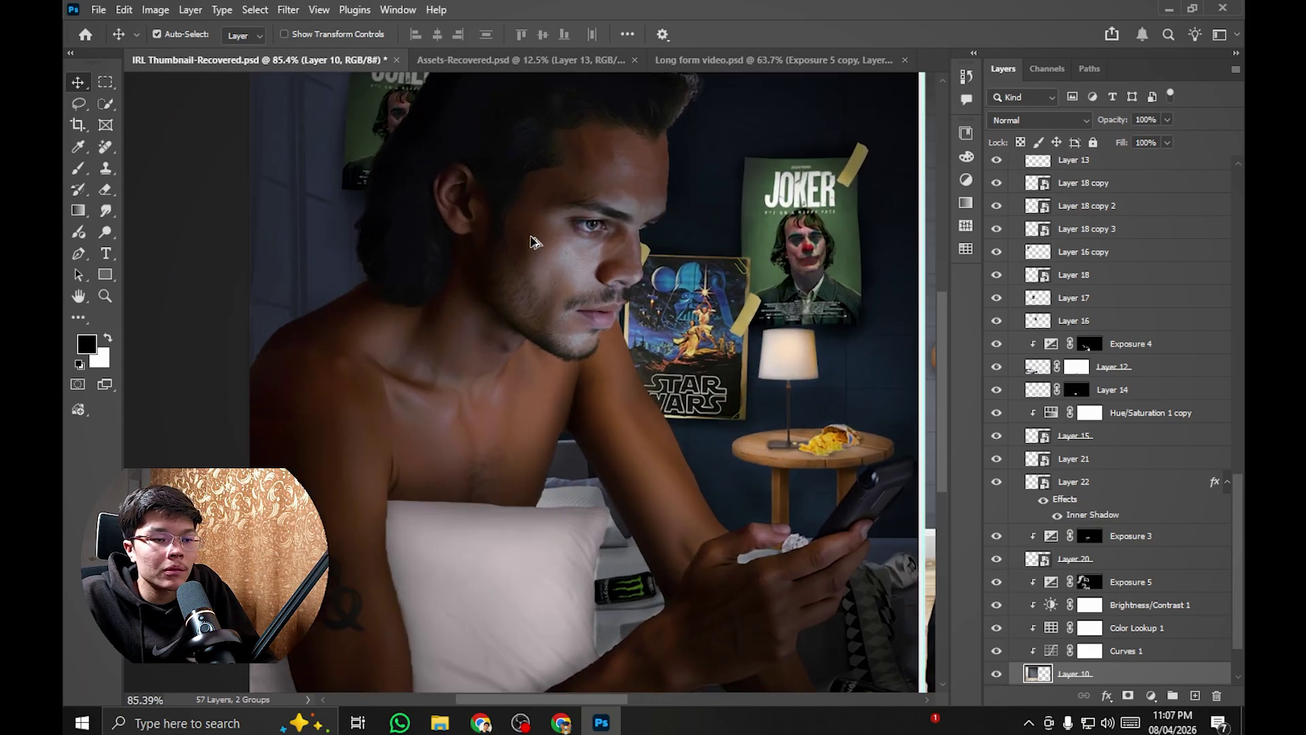
scroll(562, 244, down, 4)
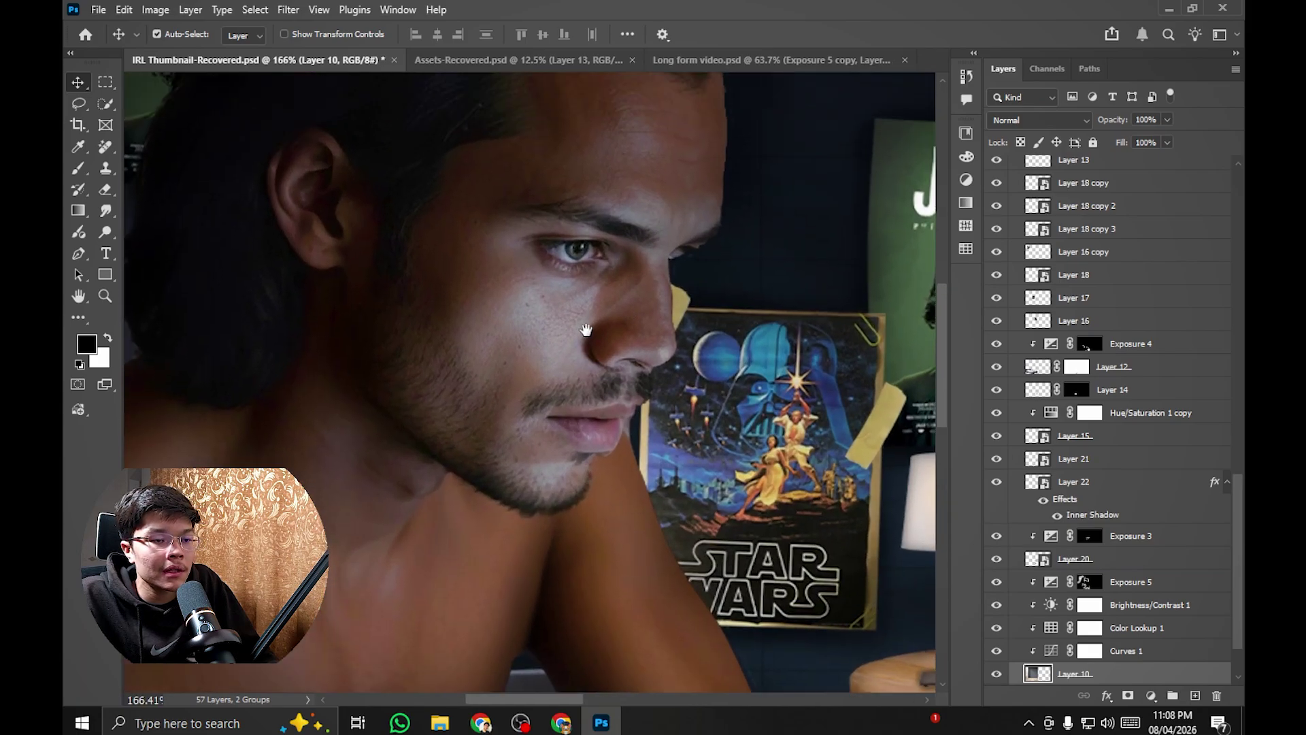
scroll(594, 313, up, 3)
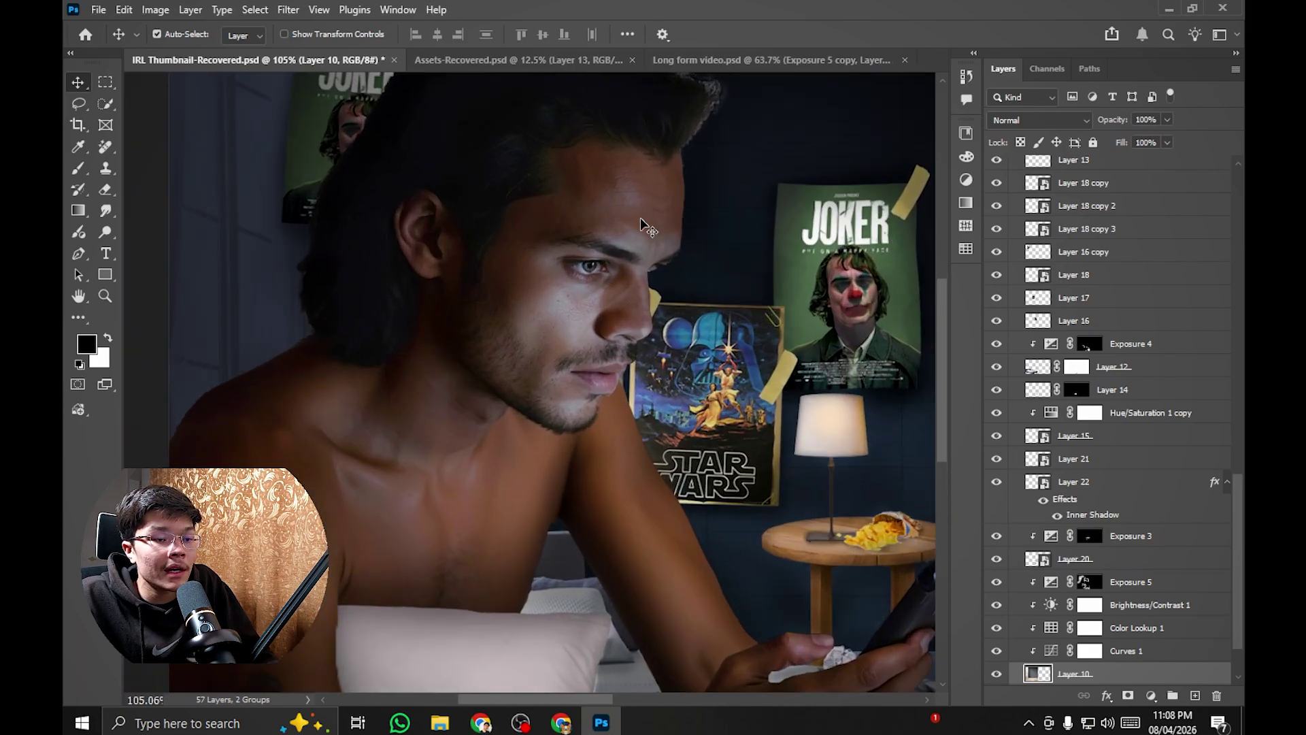
Step: Compare the dark room scene in the Long form video document with the IRL Thumbnail reference
click(753, 62)
scroll(626, 275, up, 2)
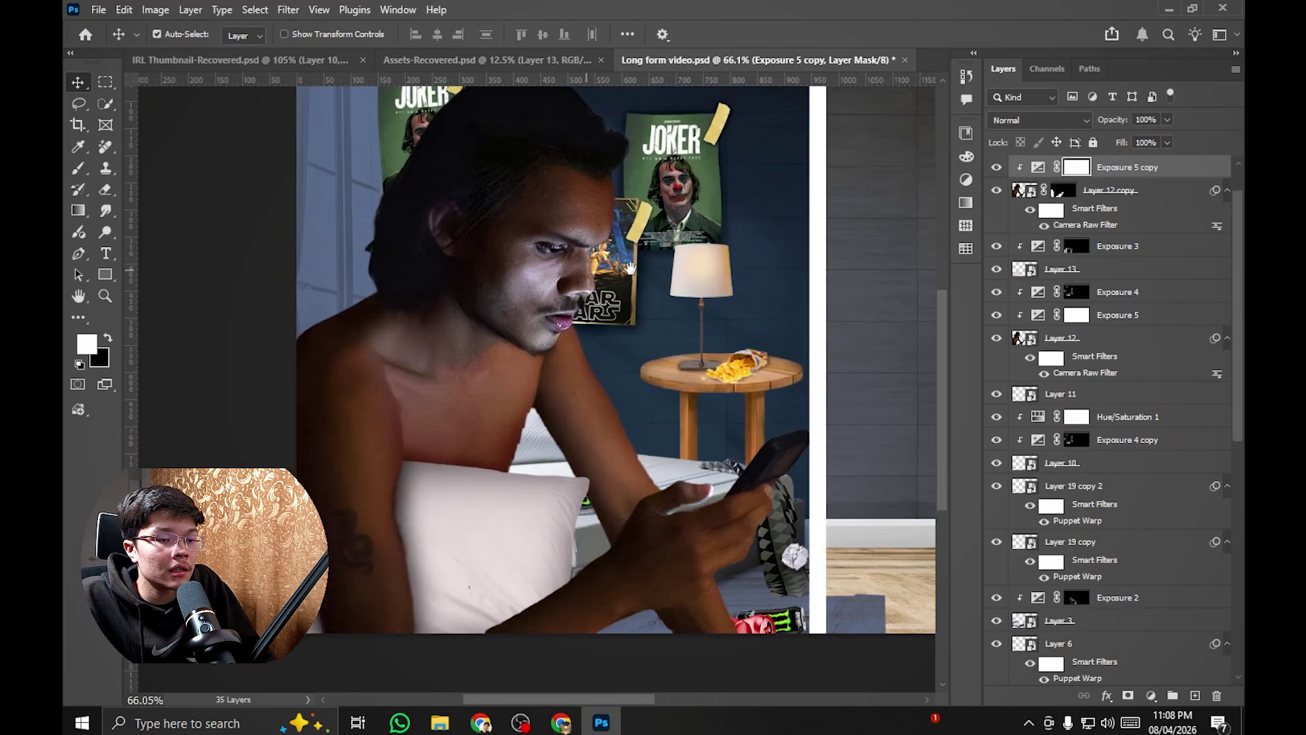
click(238, 60)
scroll(439, 207, down, 1)
scroll(439, 207, down, 1)
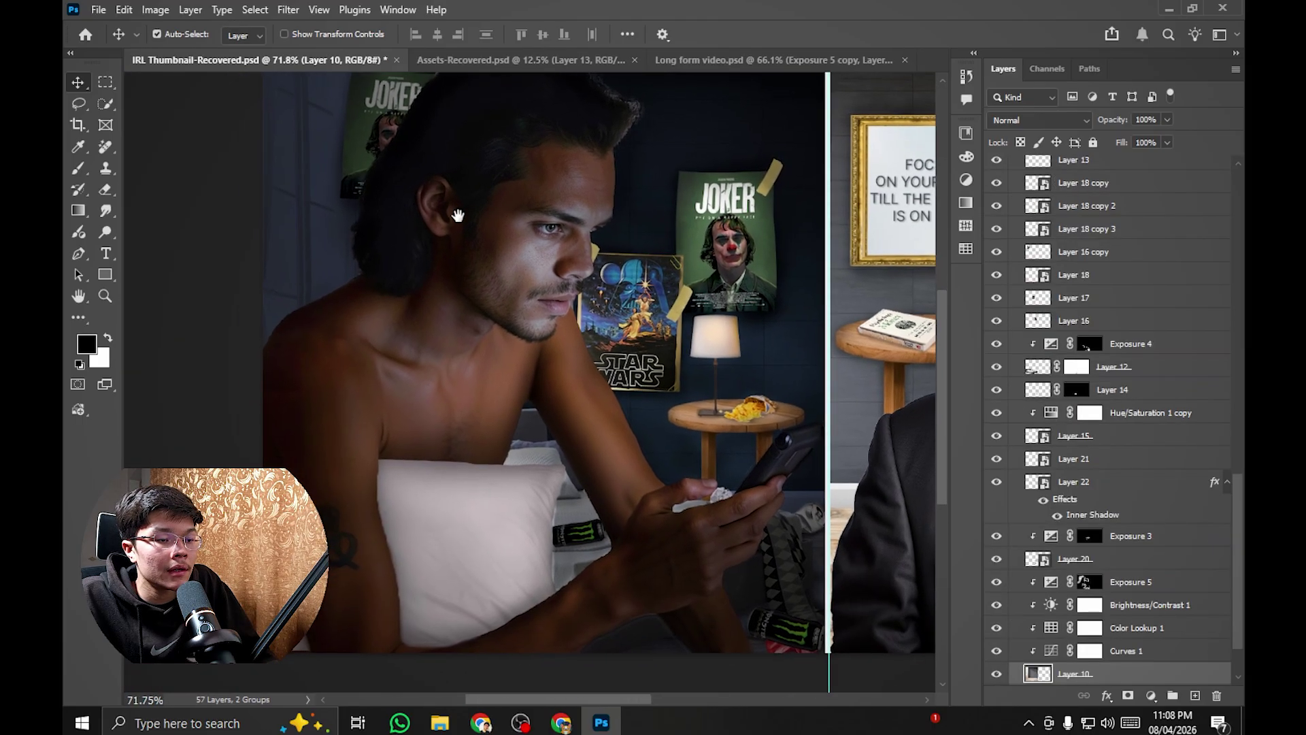
click(753, 60)
scroll(649, 258, down, 2)
scroll(648, 259, up, 3)
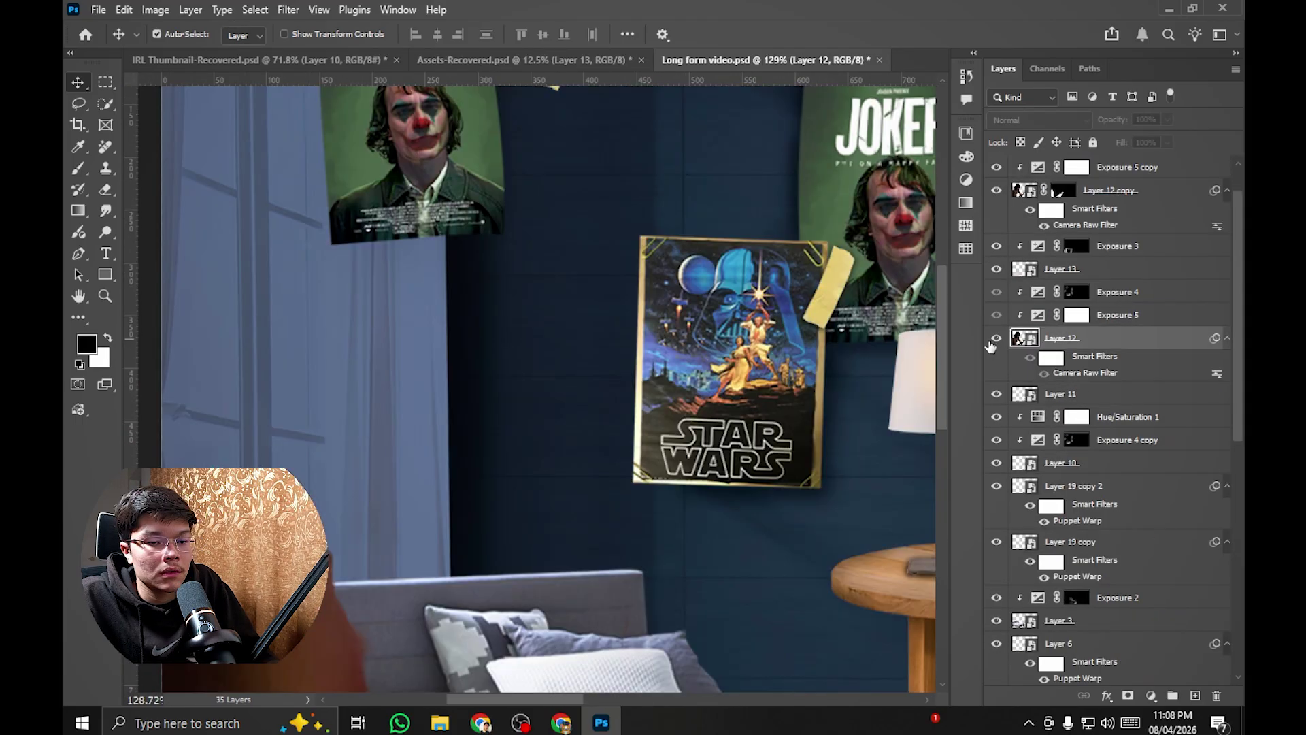
Step: Toggle Layer 12's visibility to check the man against the background posters
click(996, 338)
click(996, 338)
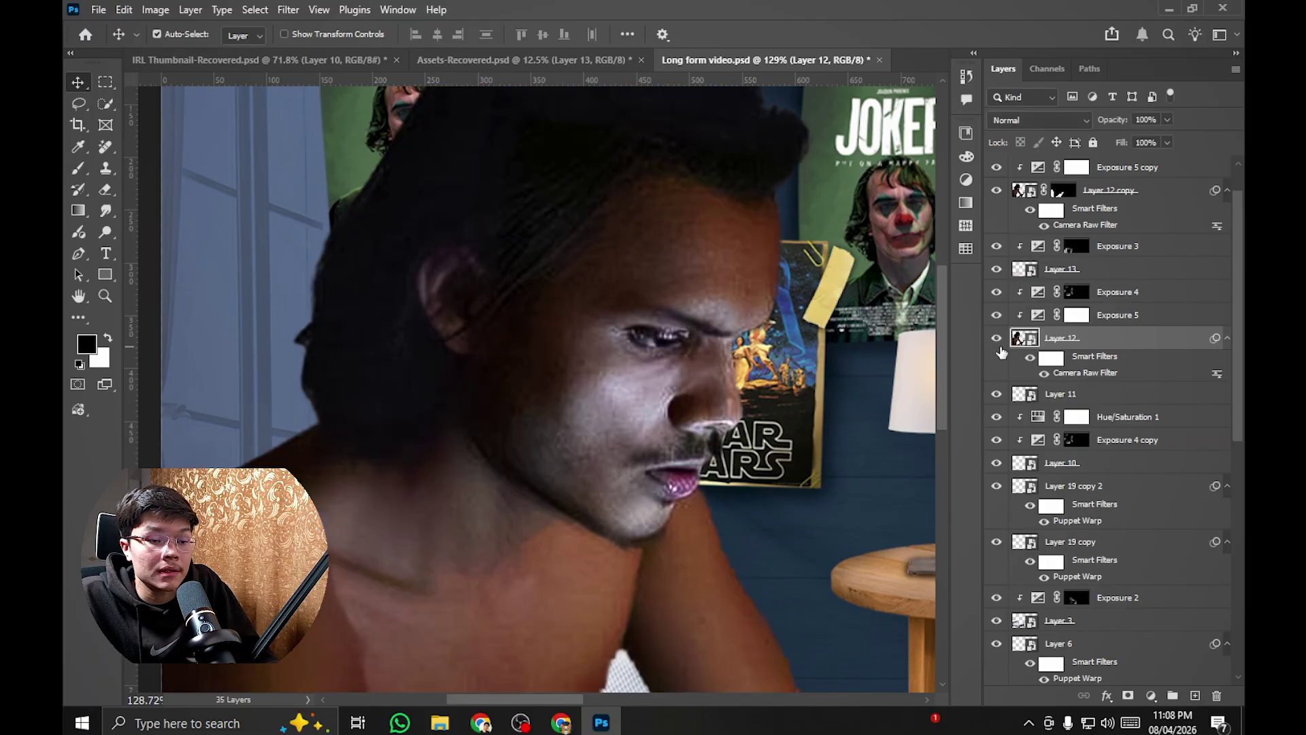
scroll(588, 327, down, 3)
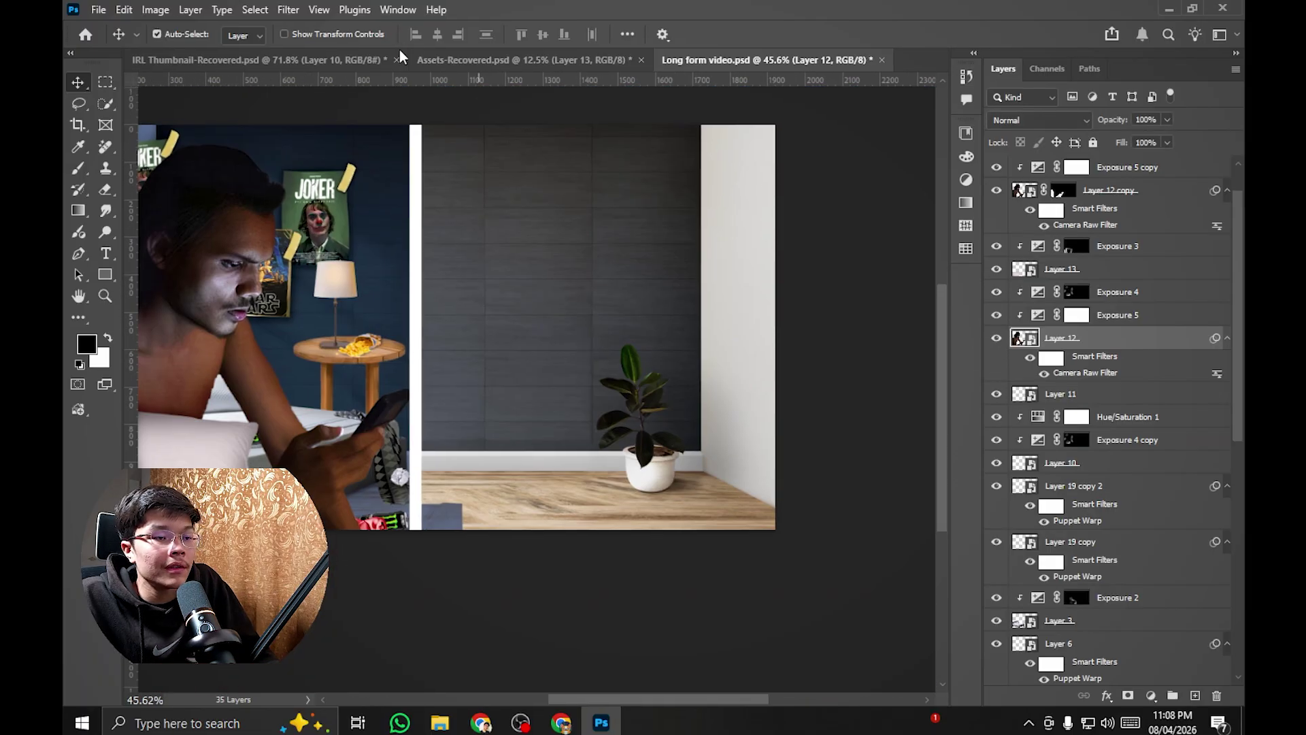
Step: Examine the suited man and his Head layer in the IRL Thumbnail document, then return to the Long form video document
click(401, 58)
scroll(670, 306, down, 2)
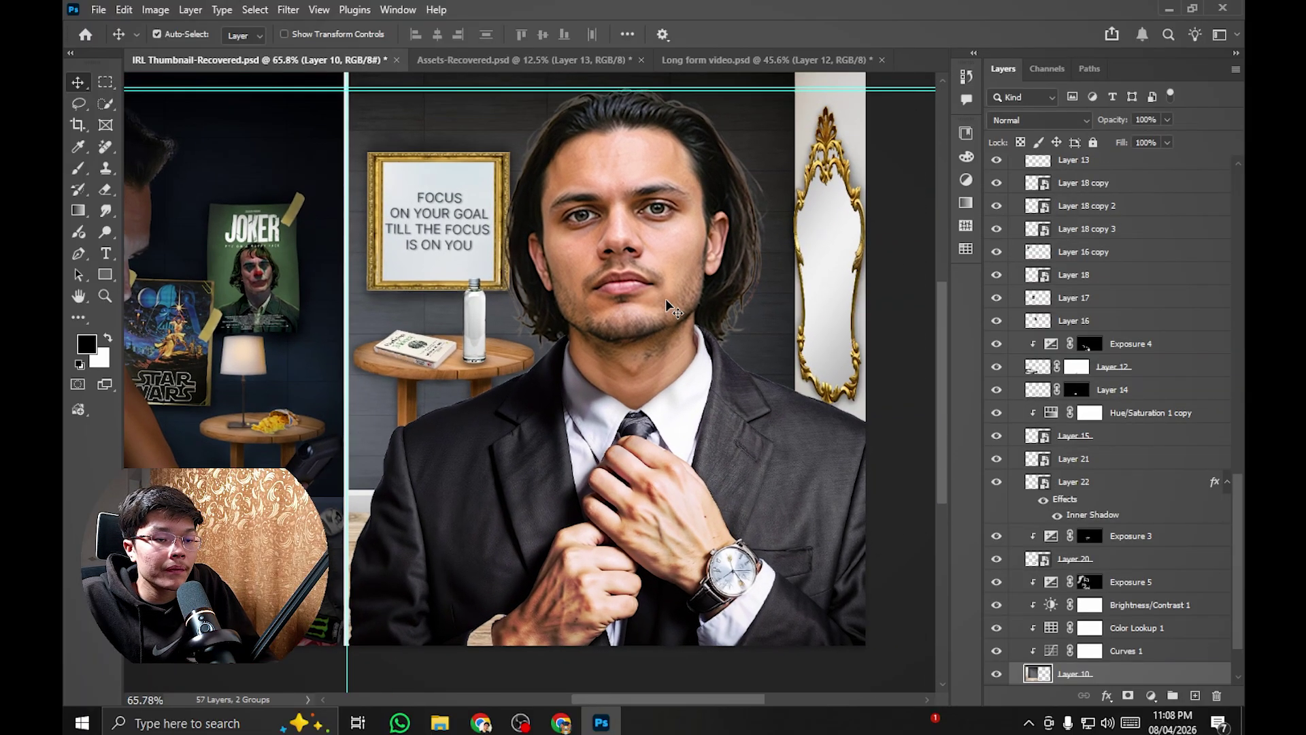
scroll(672, 309, down, 2)
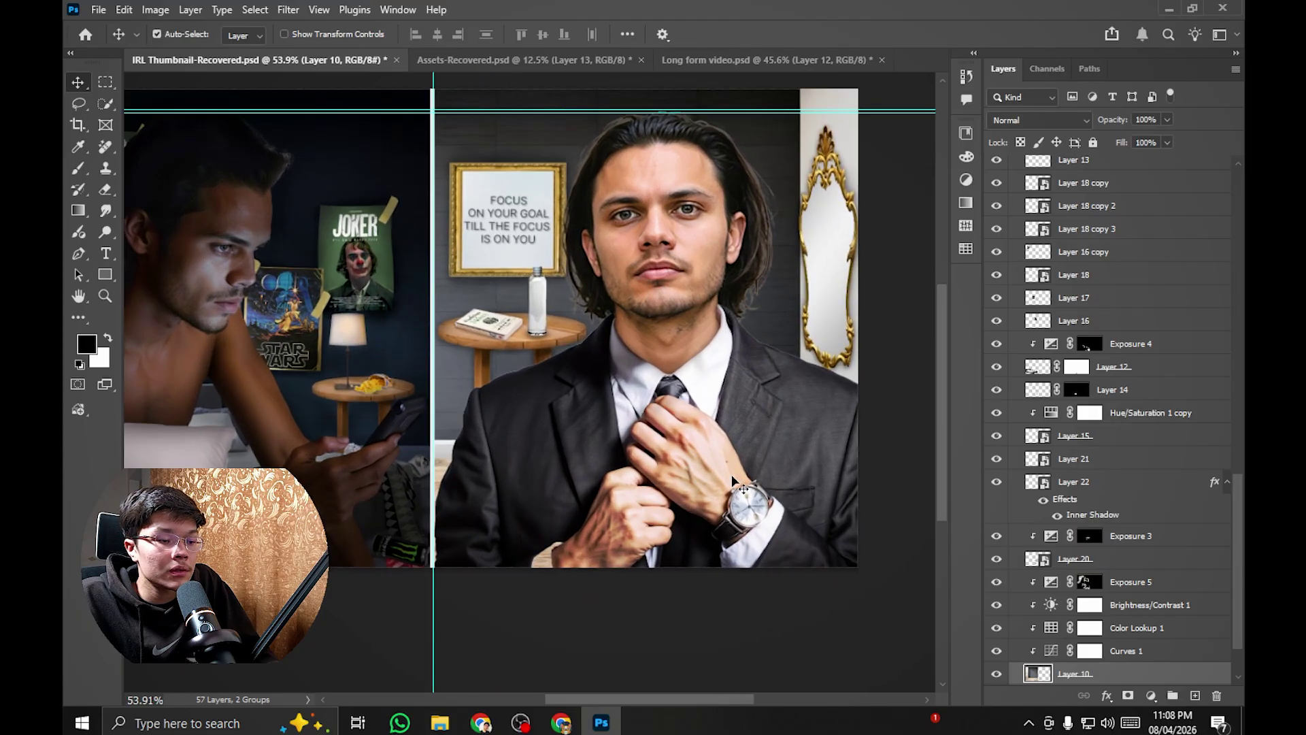
scroll(681, 381, down, 2)
scroll(626, 299, up, 2)
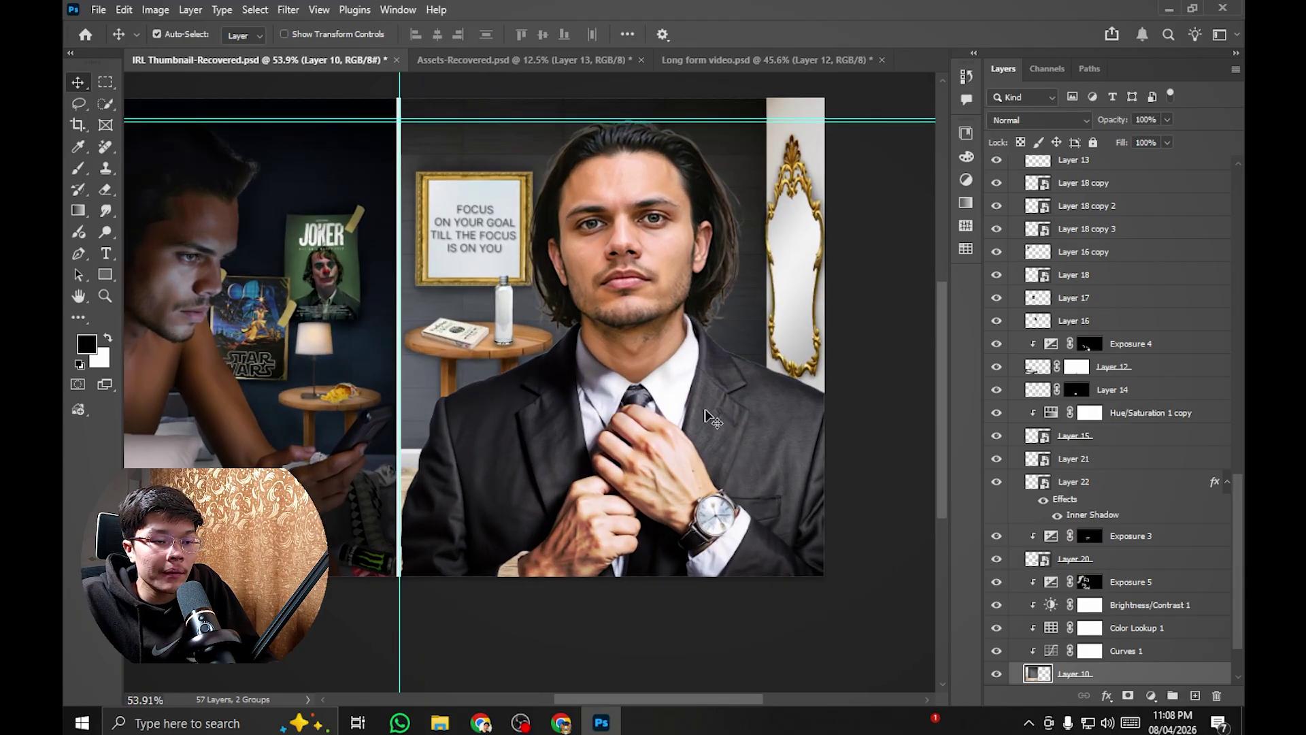
click(639, 264)
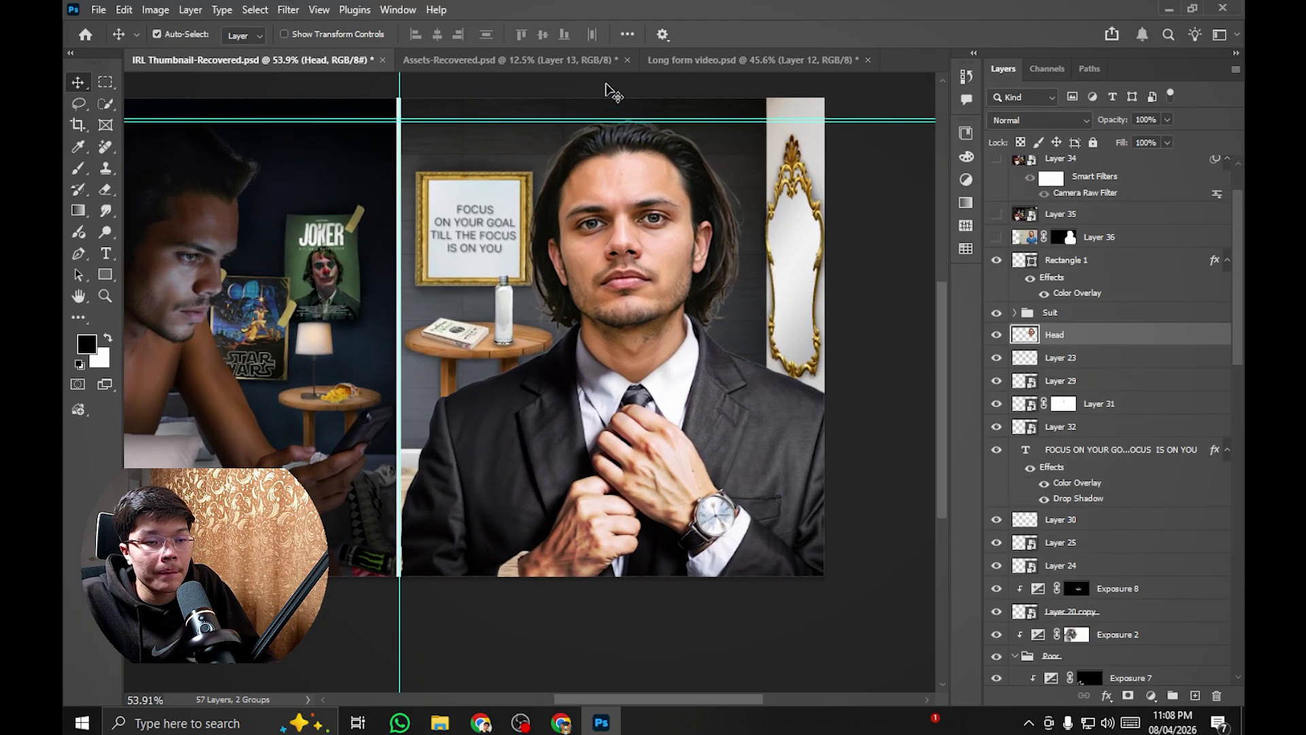
click(646, 63)
scroll(545, 254, down, 2)
scroll(558, 261, up, 3)
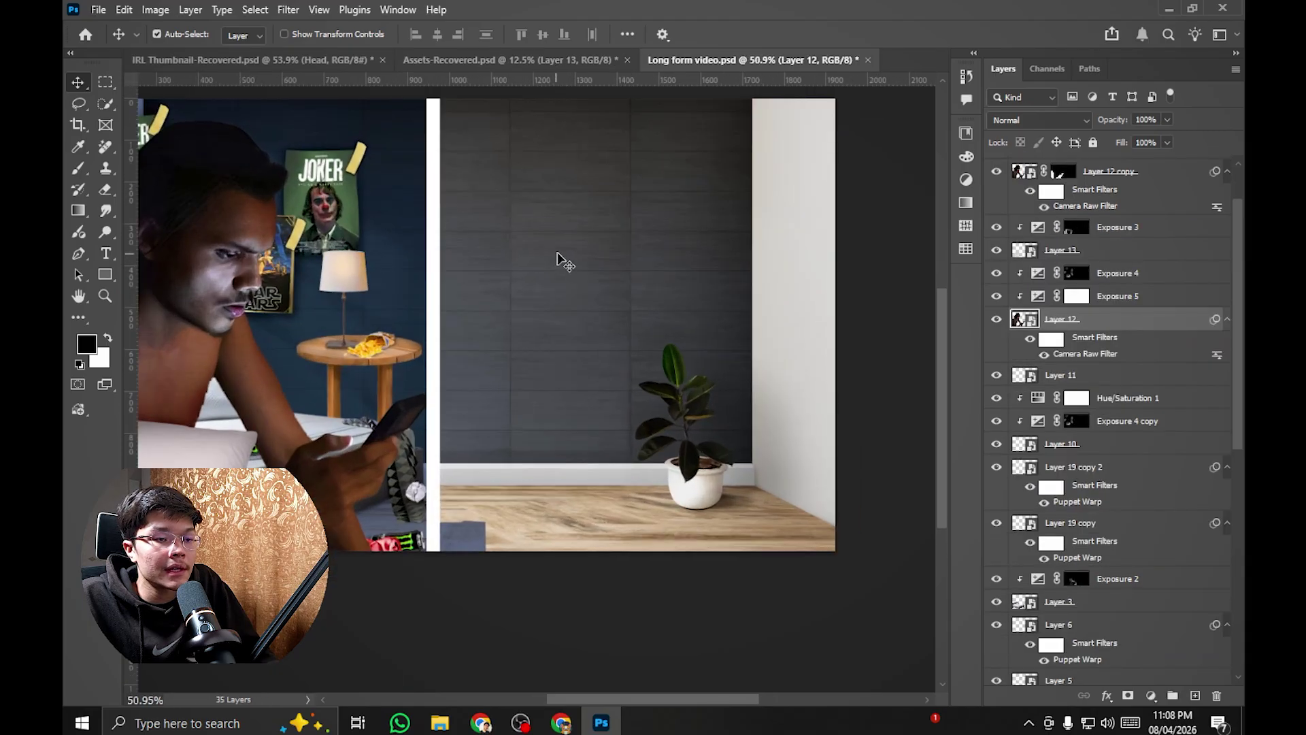
Step: Open the portrait photo_2024-11-15_22-57-19.jpg as a new document
key(ctrl+o)
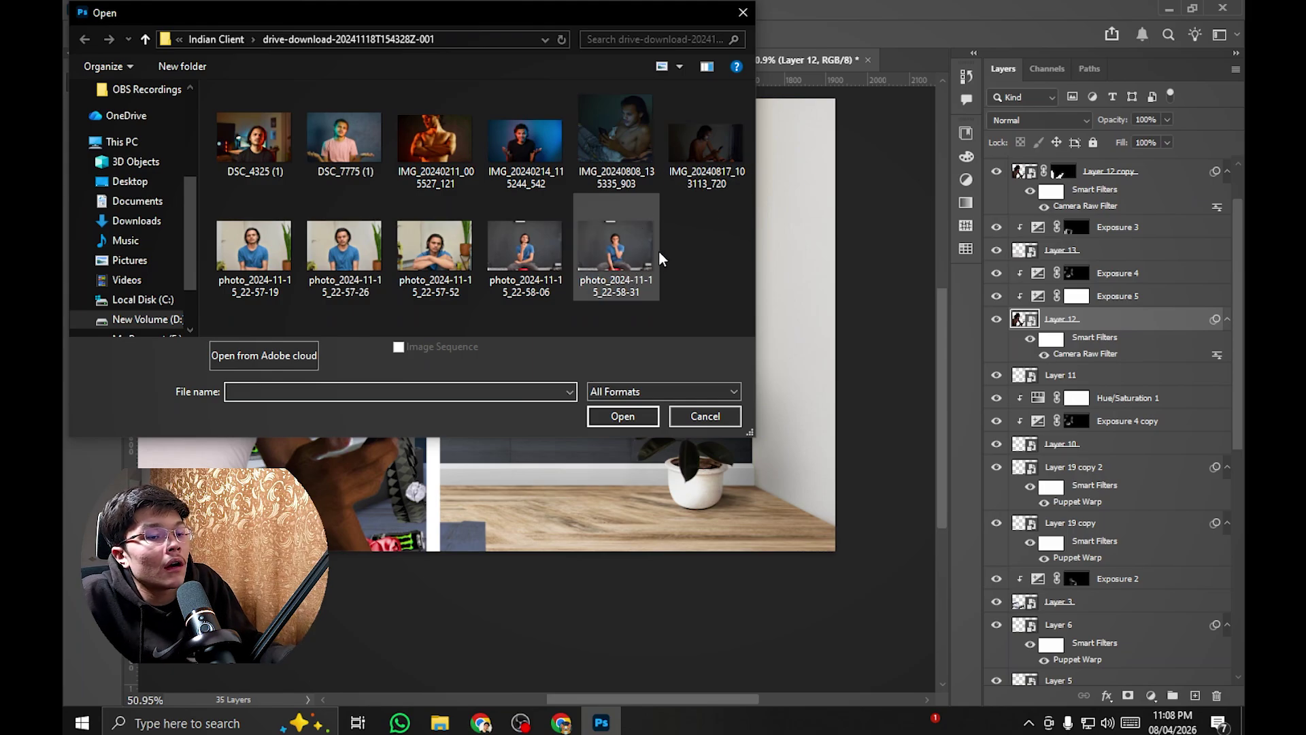
click(279, 251)
click(623, 417)
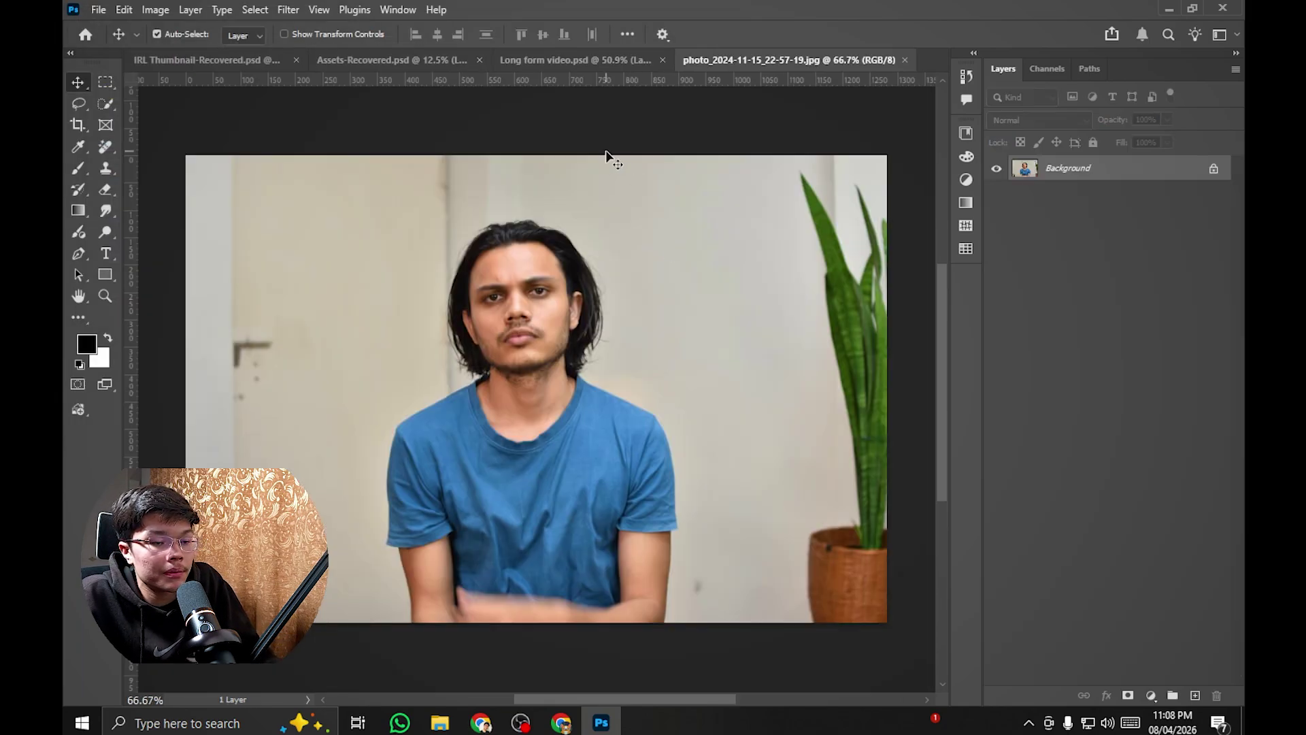
Step: Examine the man's face, hair and neck in the portrait photo
scroll(612, 292, down, 2)
scroll(612, 292, up, 3)
scroll(631, 295, up, 3)
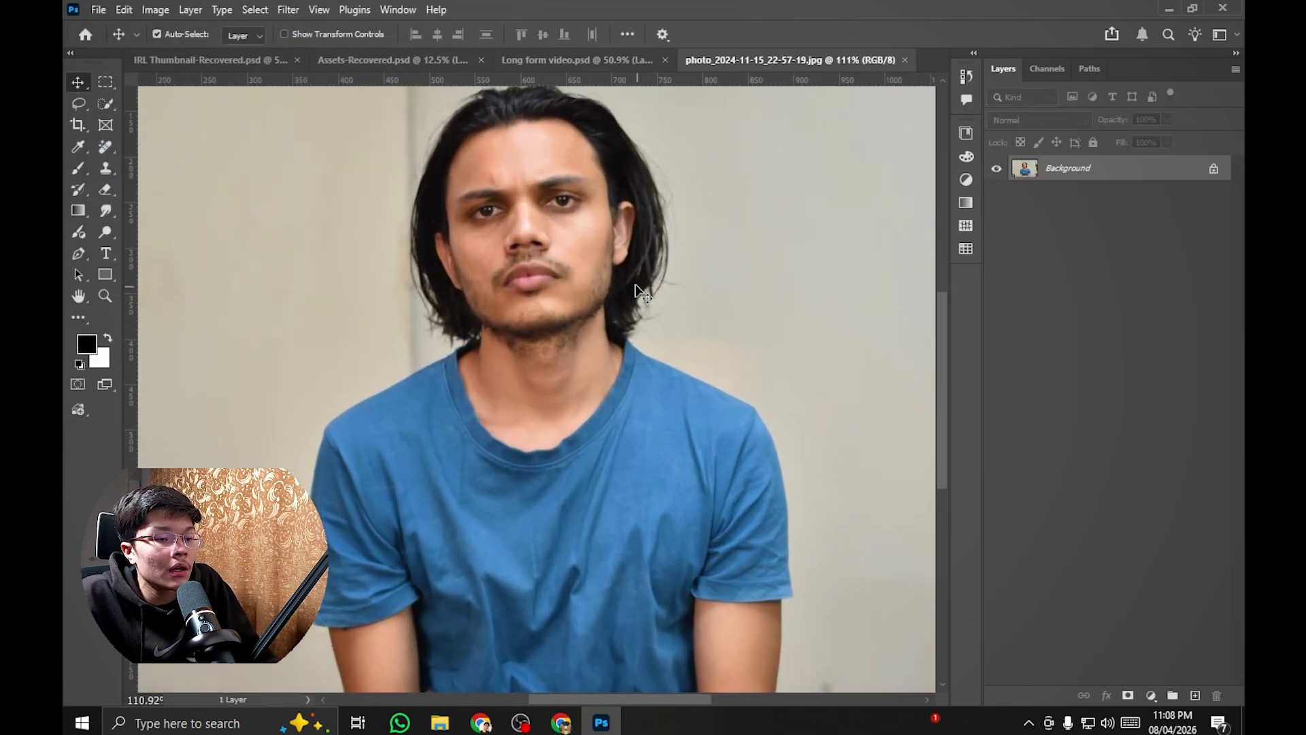
scroll(726, 272, up, 3)
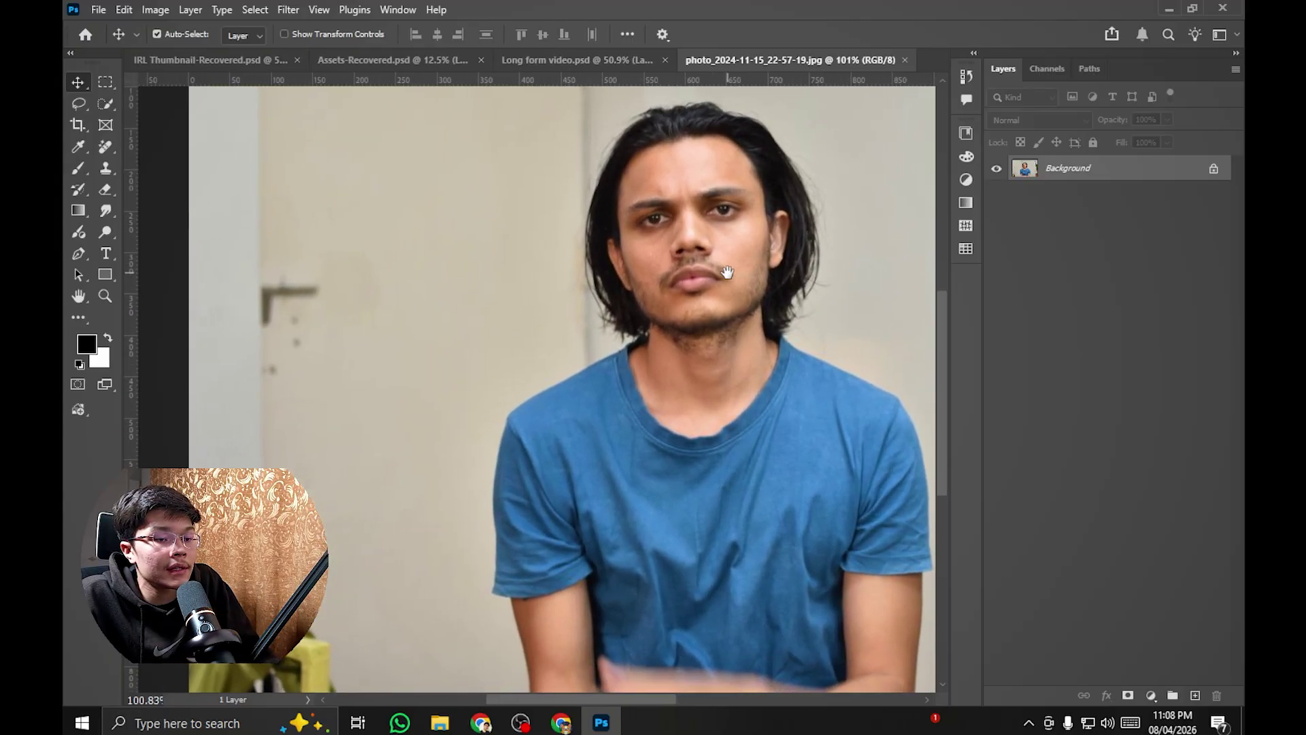
scroll(665, 291, down, 2)
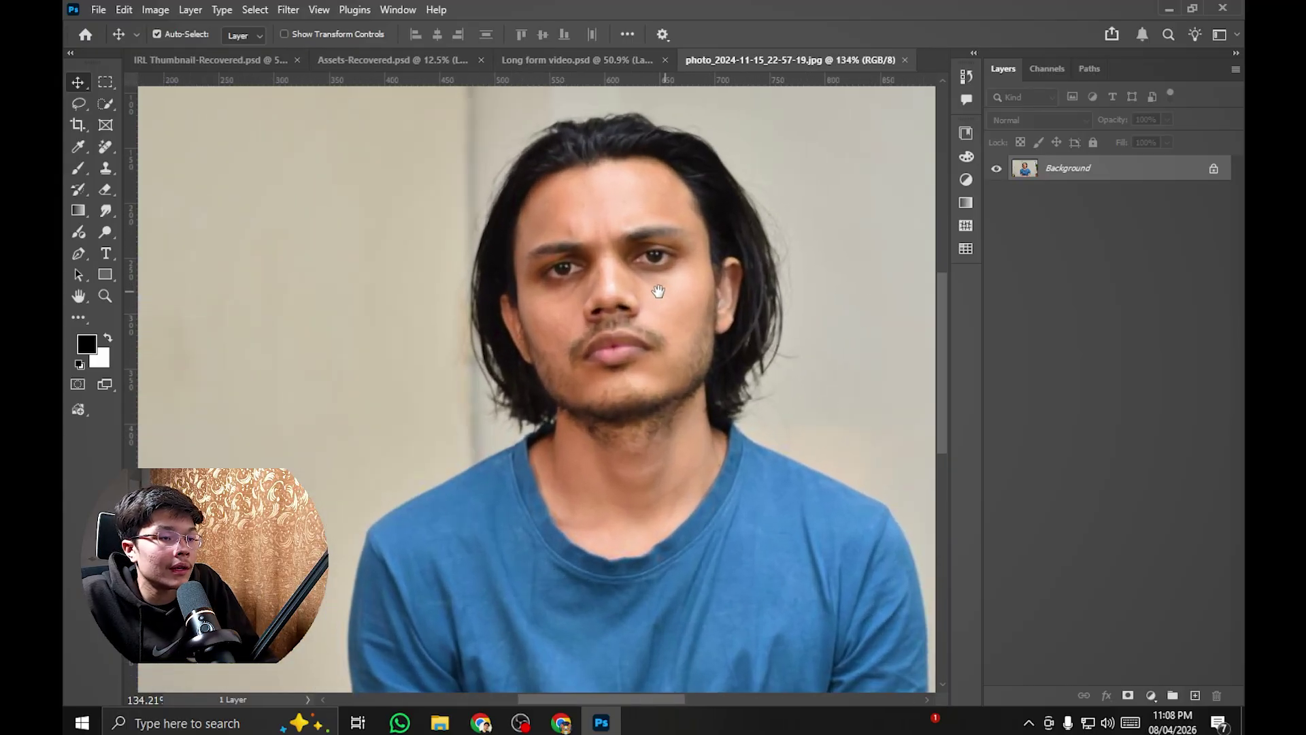
drag(644, 288, 648, 249)
scroll(649, 248, up, 1)
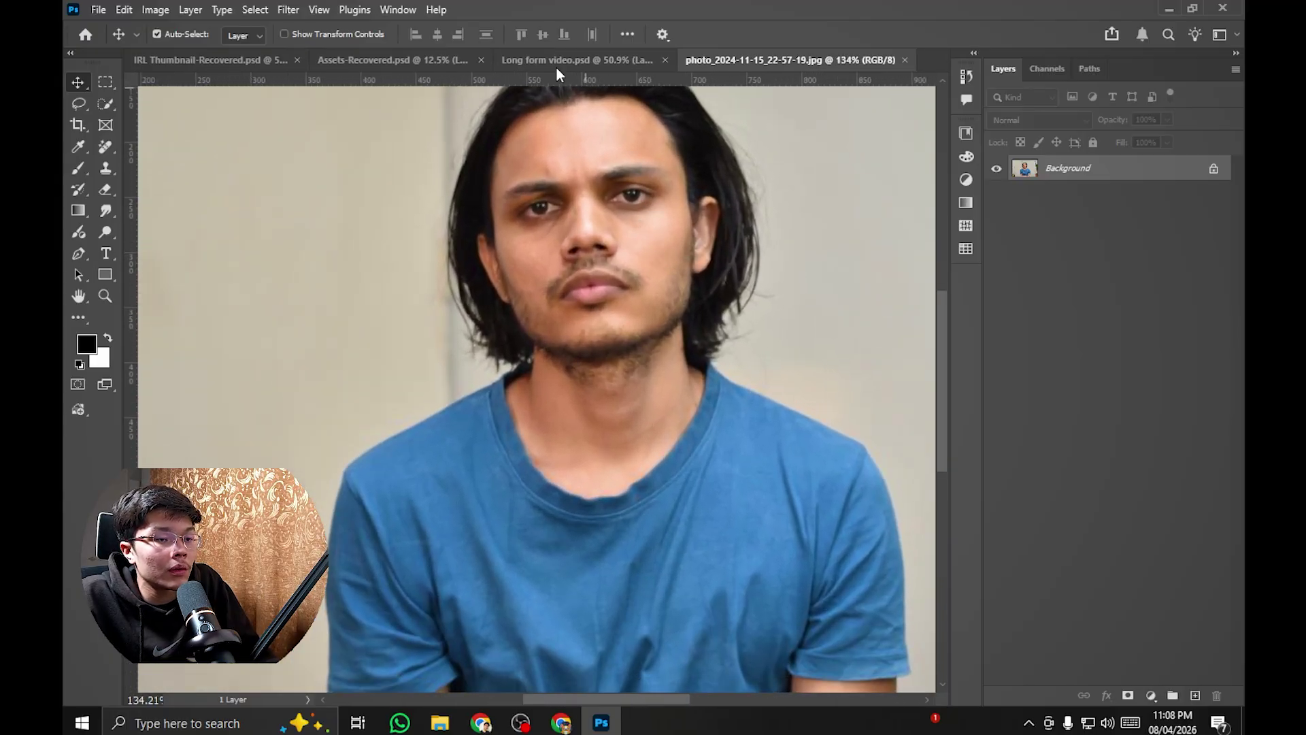
Step: Switch to the IRL Thumbnail document and examine how the Head layer joins the suit collar
click(402, 61)
click(224, 60)
scroll(613, 344, up, 3)
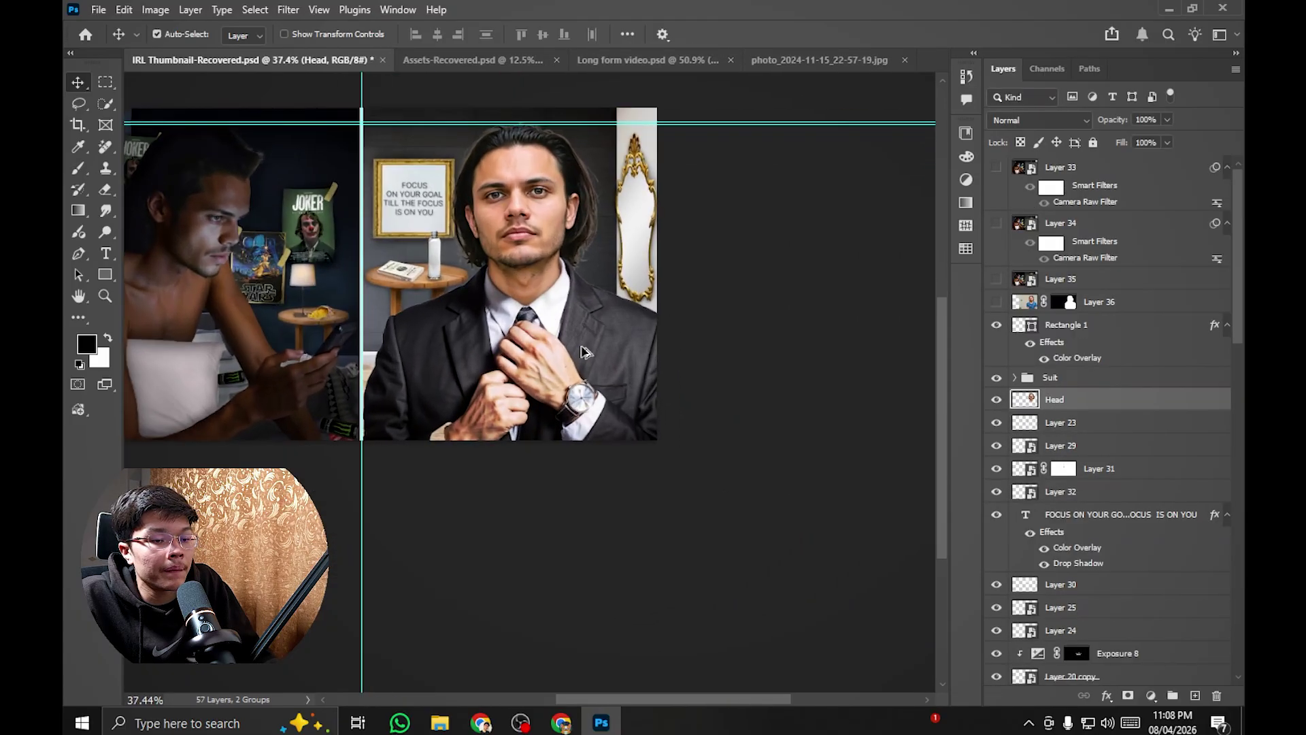
drag(613, 344, 719, 347)
drag(847, 378, 844, 375)
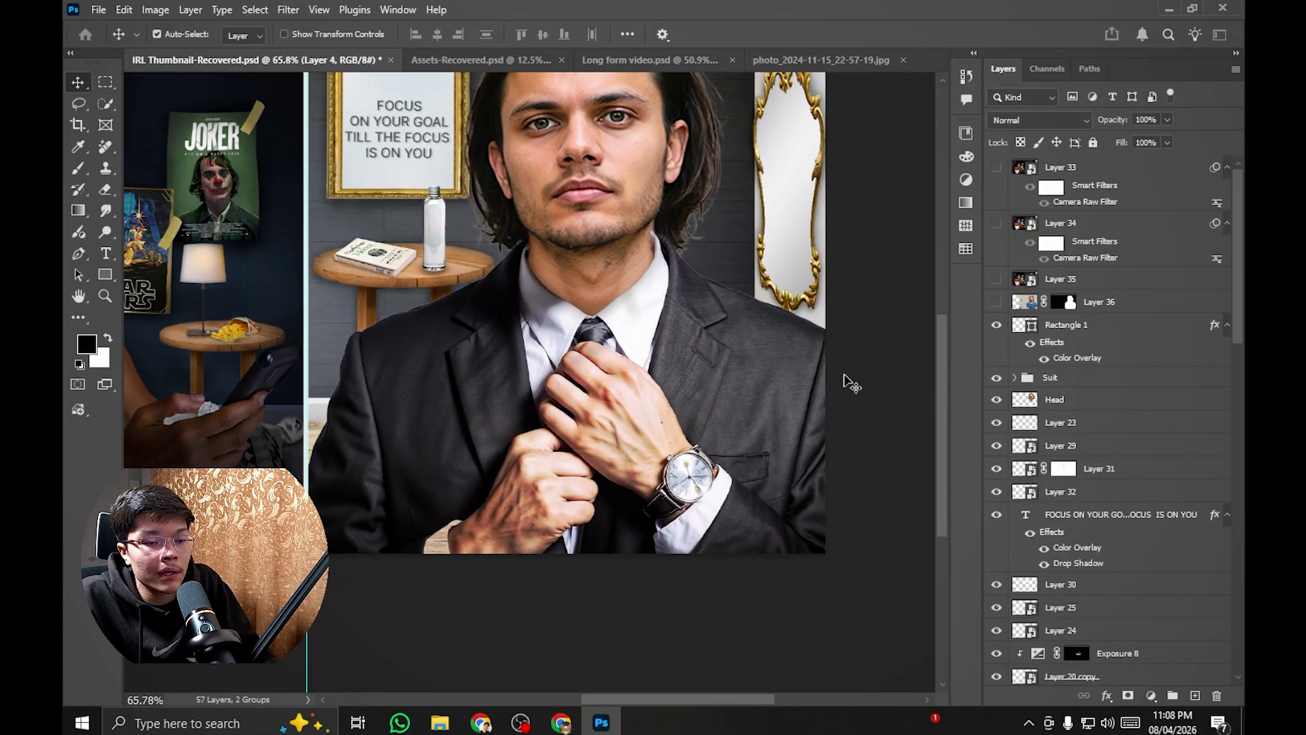
click(996, 401)
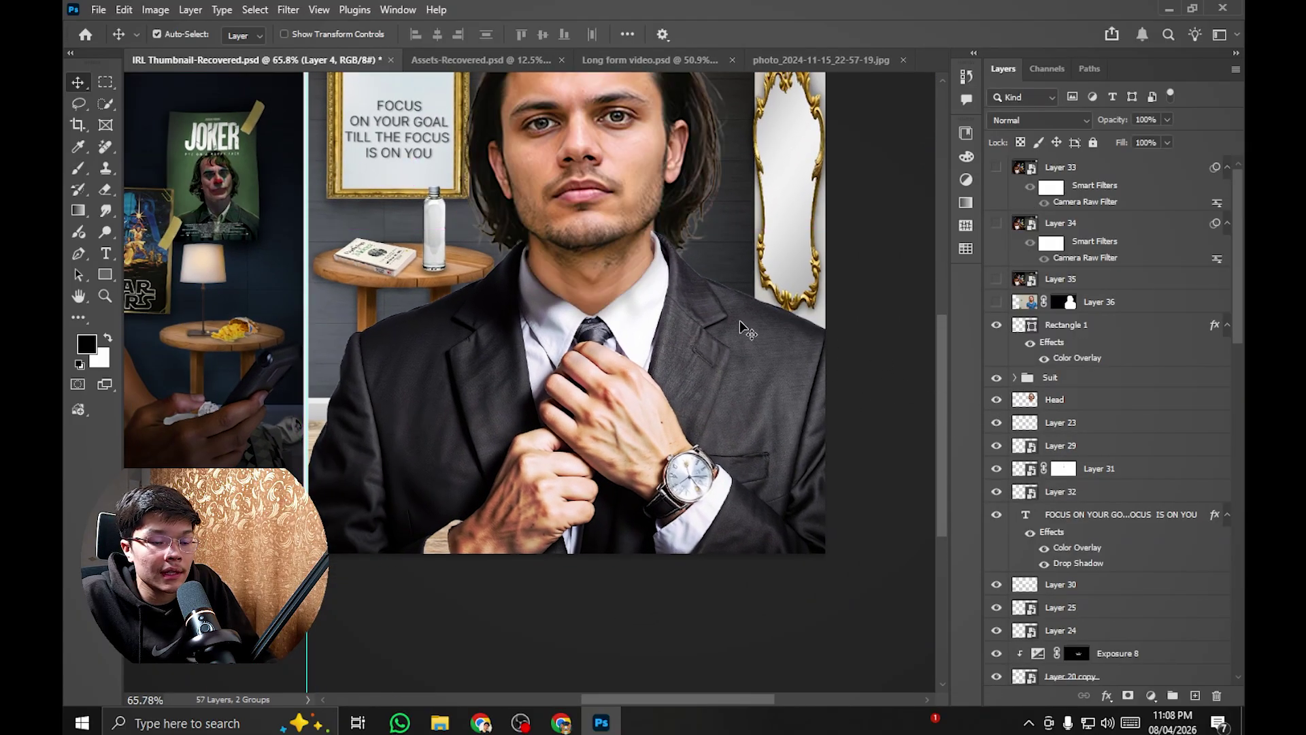
click(398, 10)
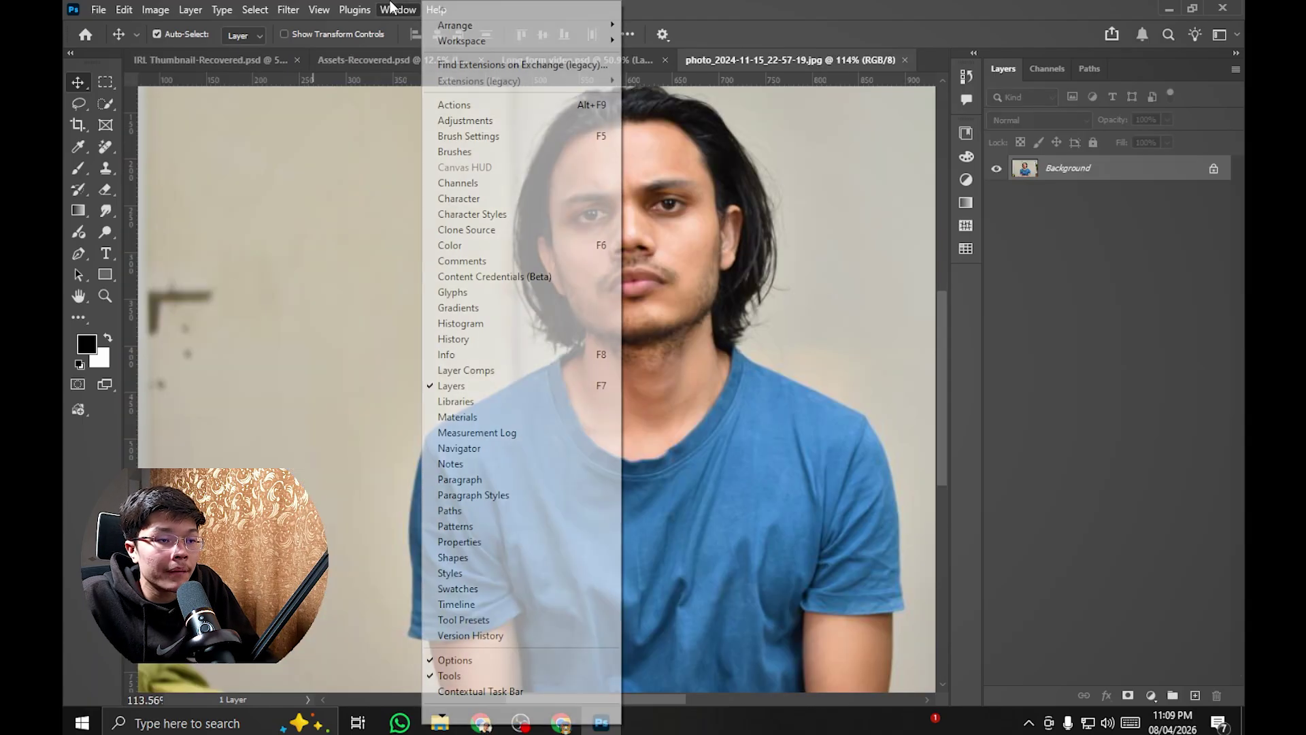
click(528, 691)
scroll(602, 430, down, 2)
scroll(606, 430, up, 1)
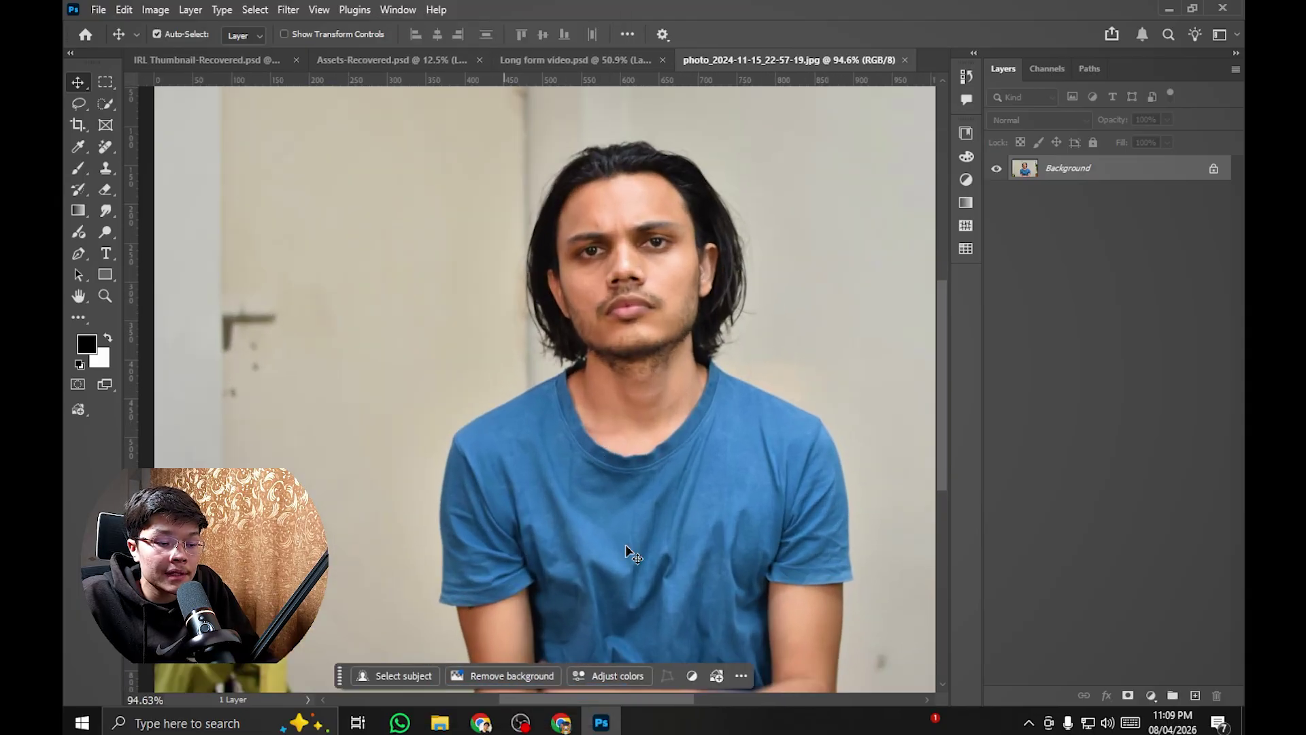
scroll(626, 545, up, 2)
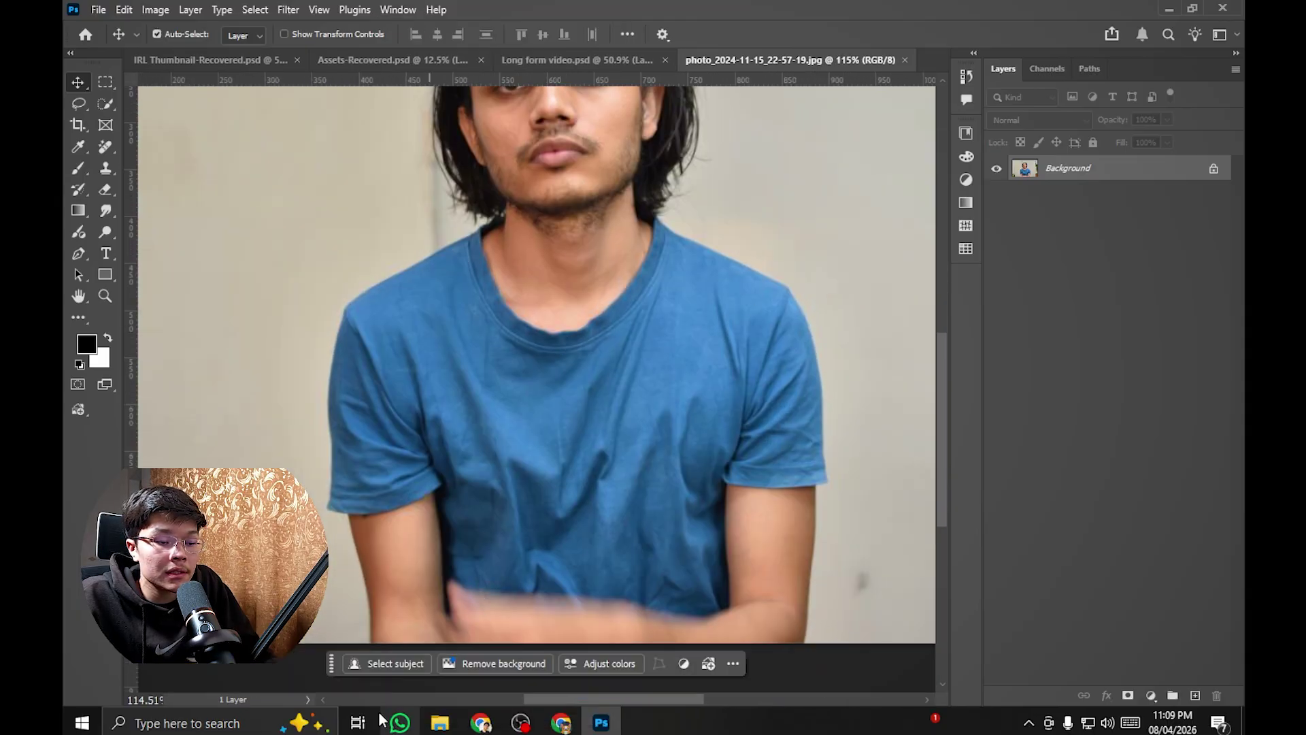
click(400, 663)
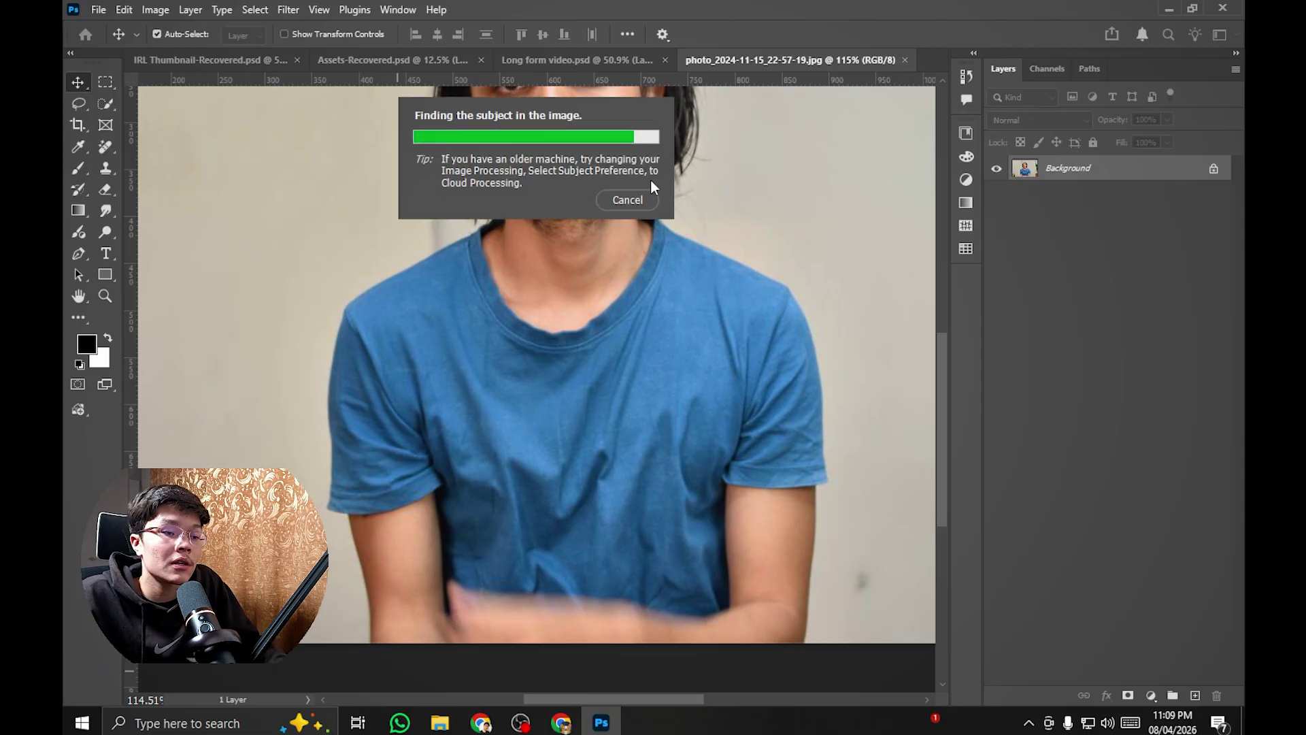
click(637, 199)
scroll(533, 445, down, 4)
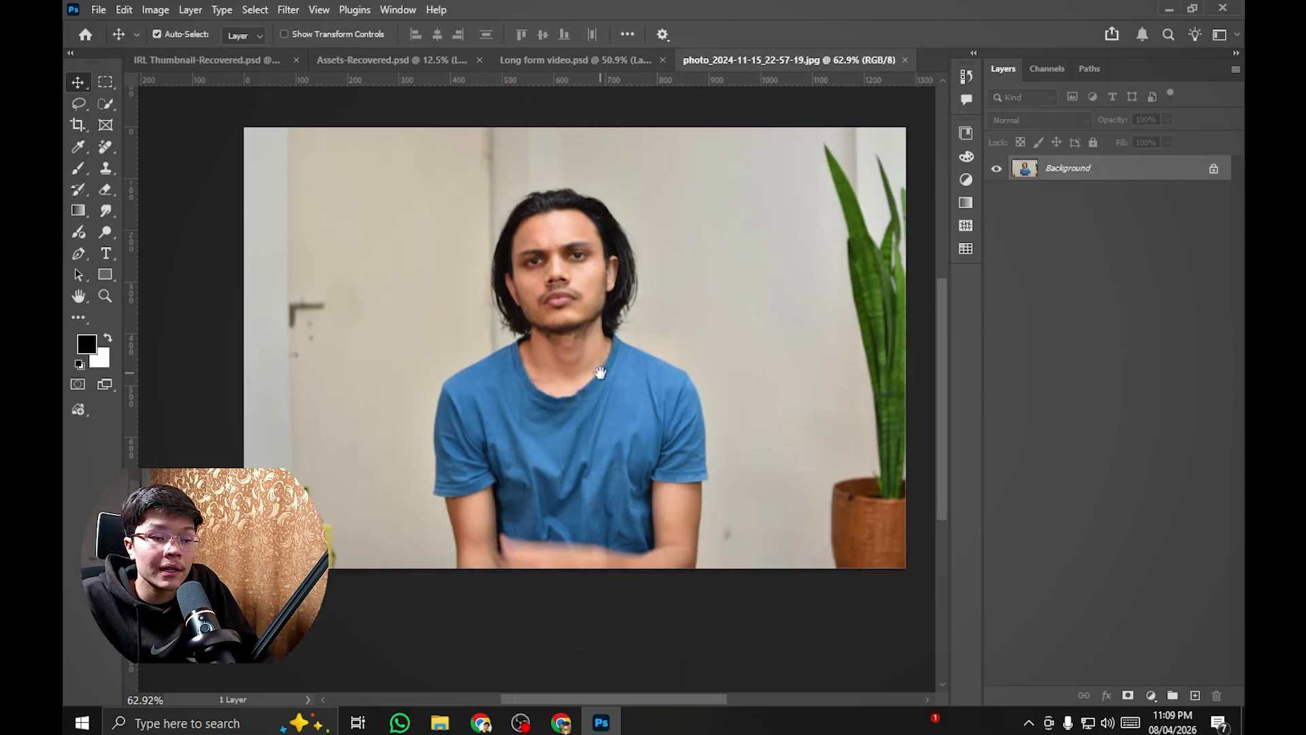
Step: Hide the contextual task bar in the Long form video document
click(563, 60)
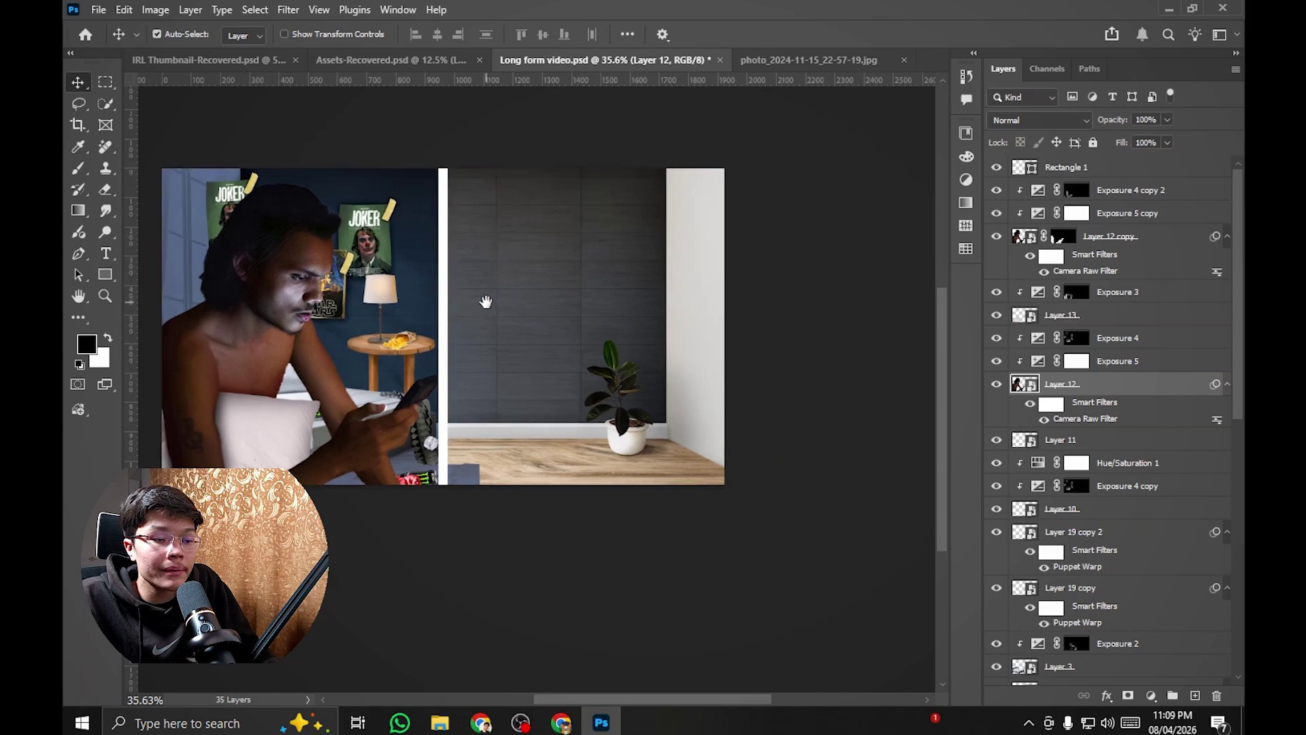
scroll(519, 321, up, 3)
click(696, 613)
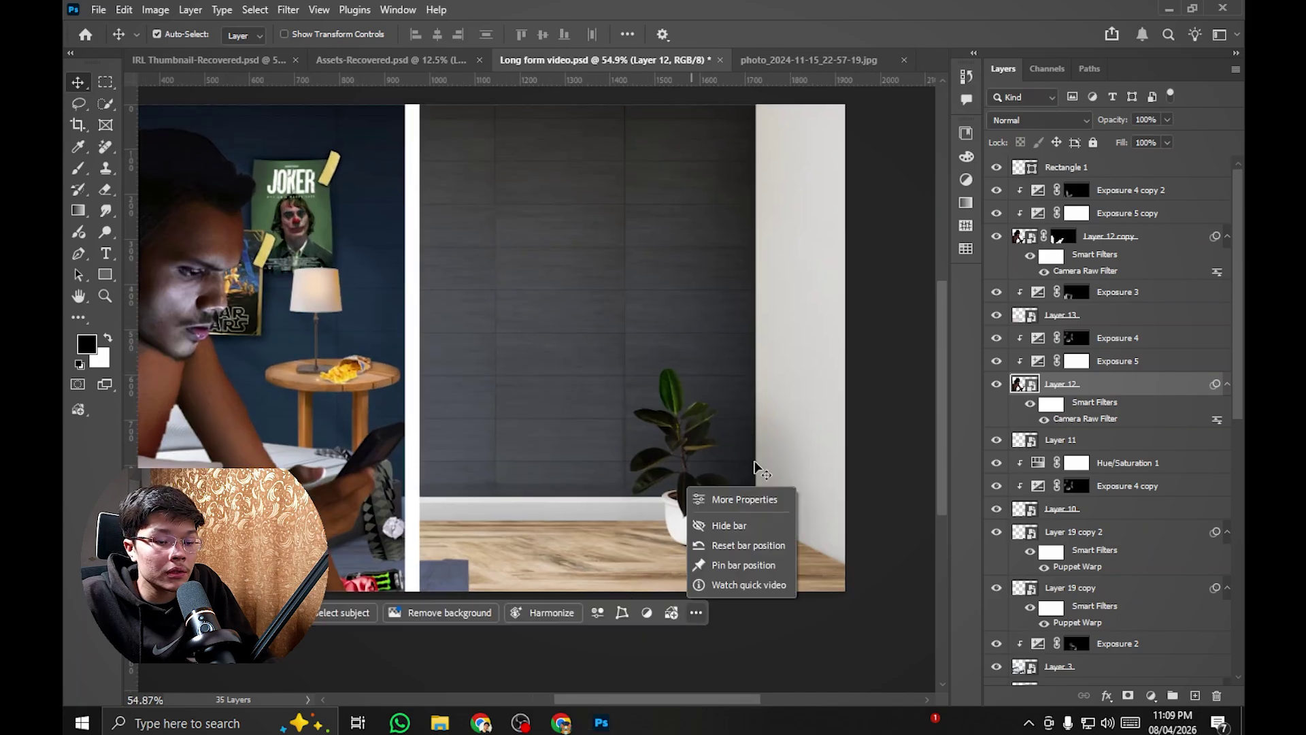
click(748, 528)
Step: Examine the empty bright room in the Long form video document and the headless suit in the Assets document
scroll(504, 225, down, 2)
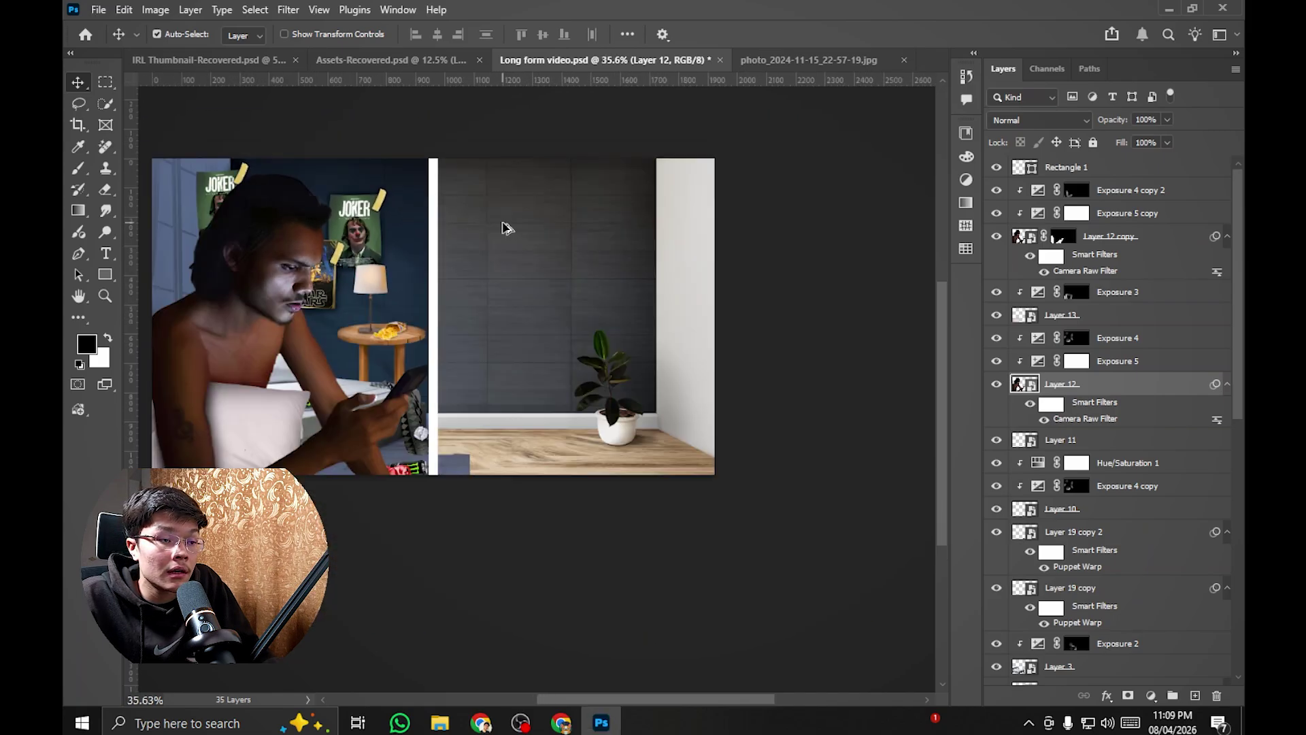
scroll(550, 230, up, 1)
scroll(550, 226, up, 1)
scroll(536, 245, down, 2)
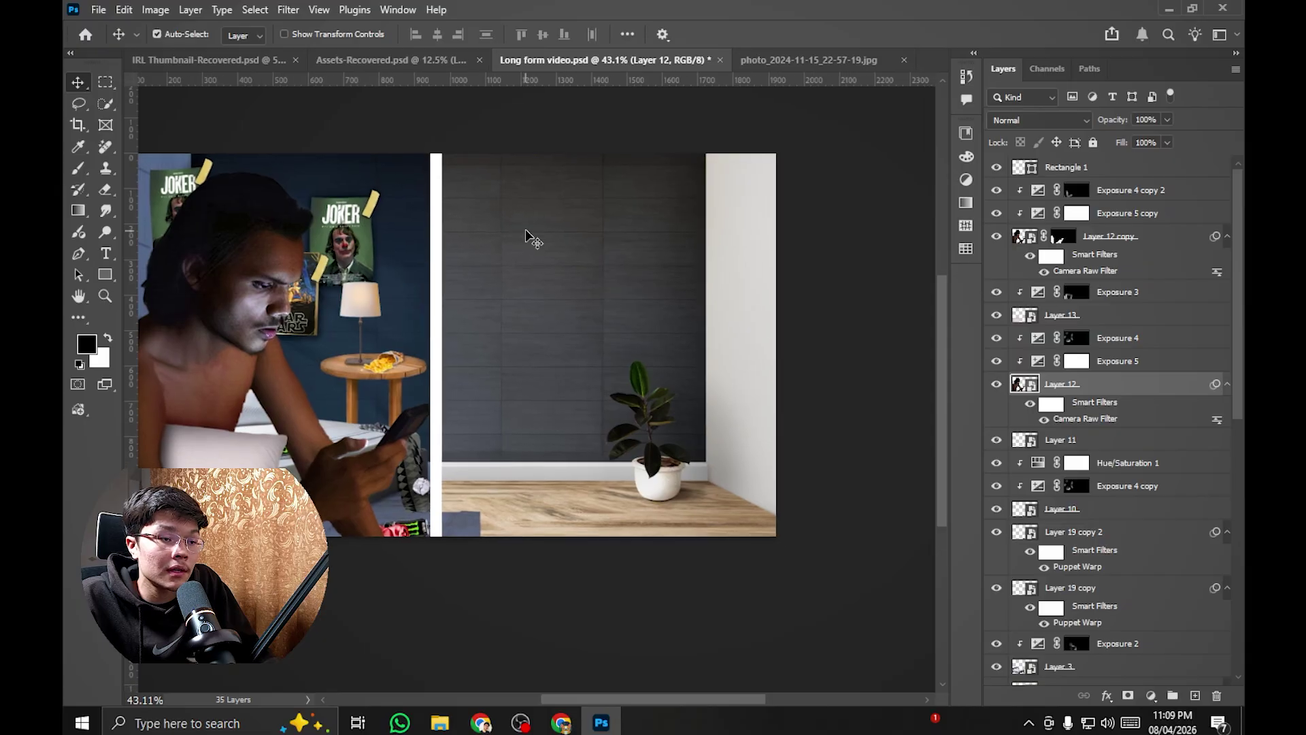
scroll(531, 238, up, 3)
click(406, 59)
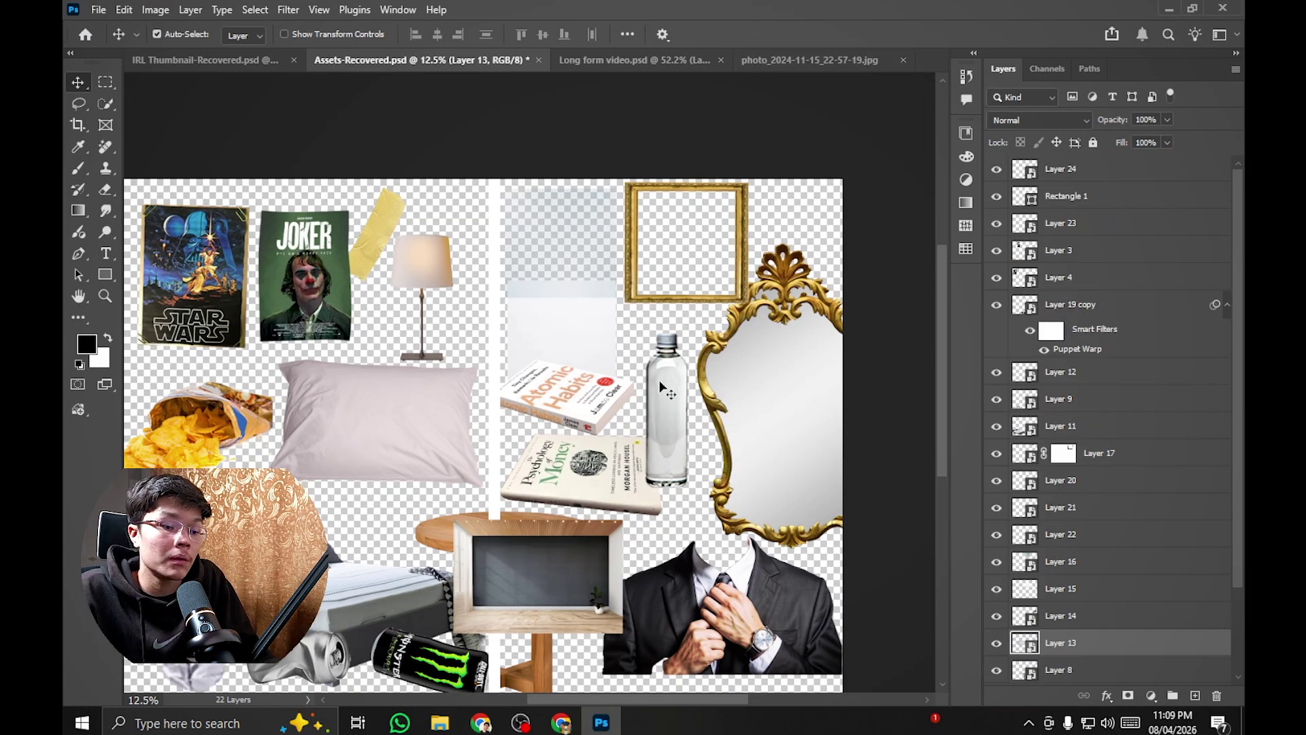
scroll(647, 387, up, 1)
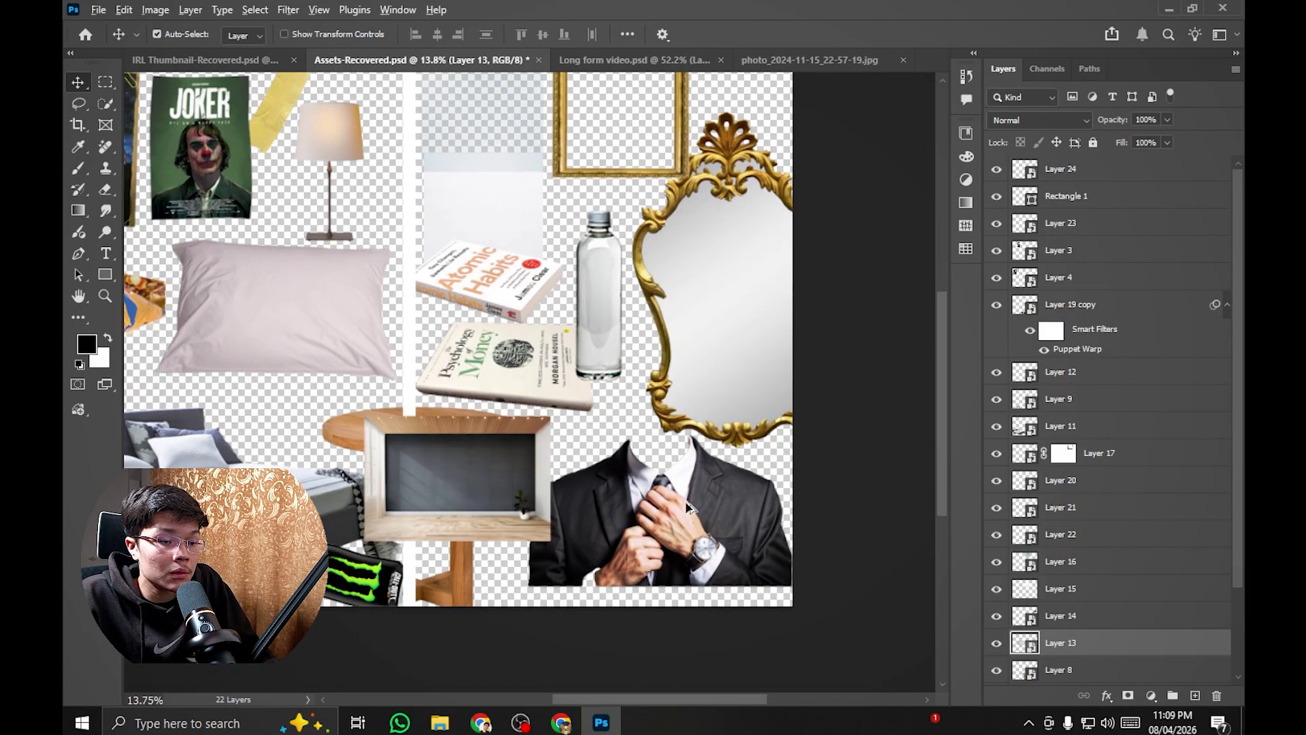
scroll(687, 506, up, 1)
click(636, 60)
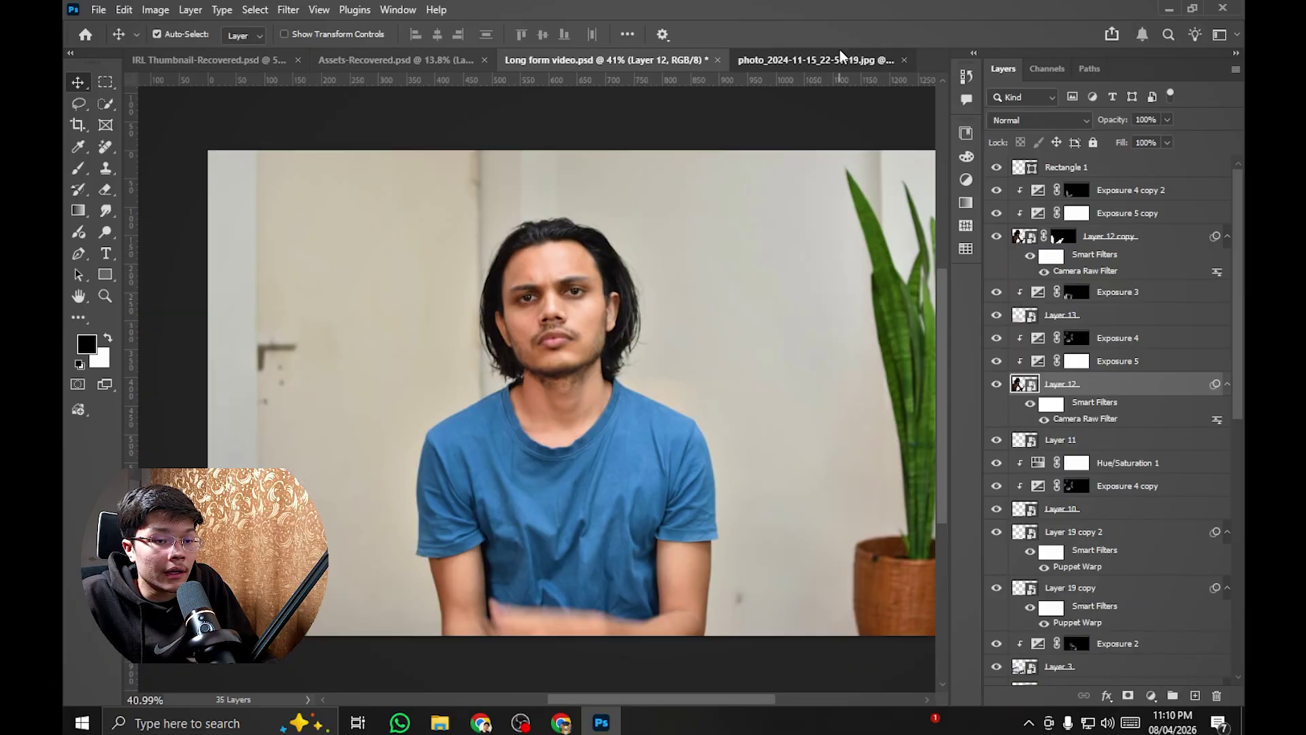
Step: Go back to the portrait photo document and inspect the chin, neck and shirt collar up close
click(840, 60)
scroll(599, 299, up, 5)
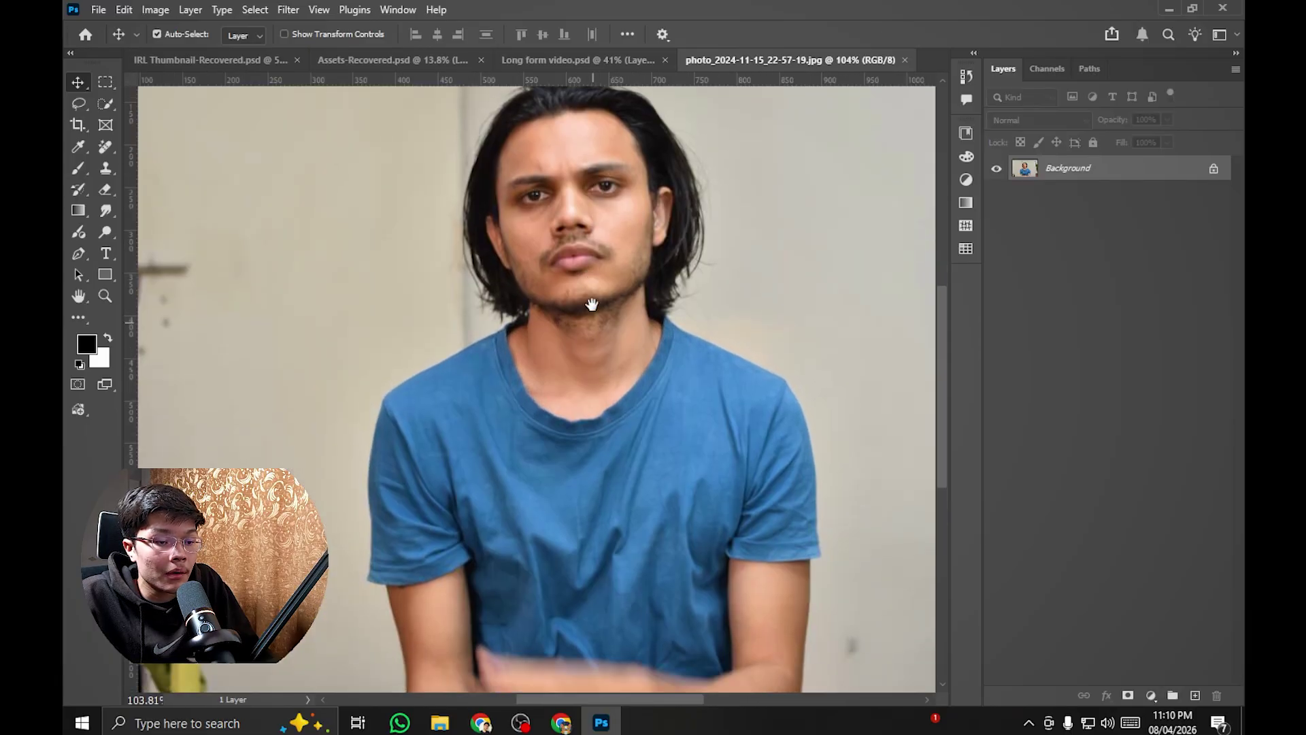
scroll(600, 339, up, 3)
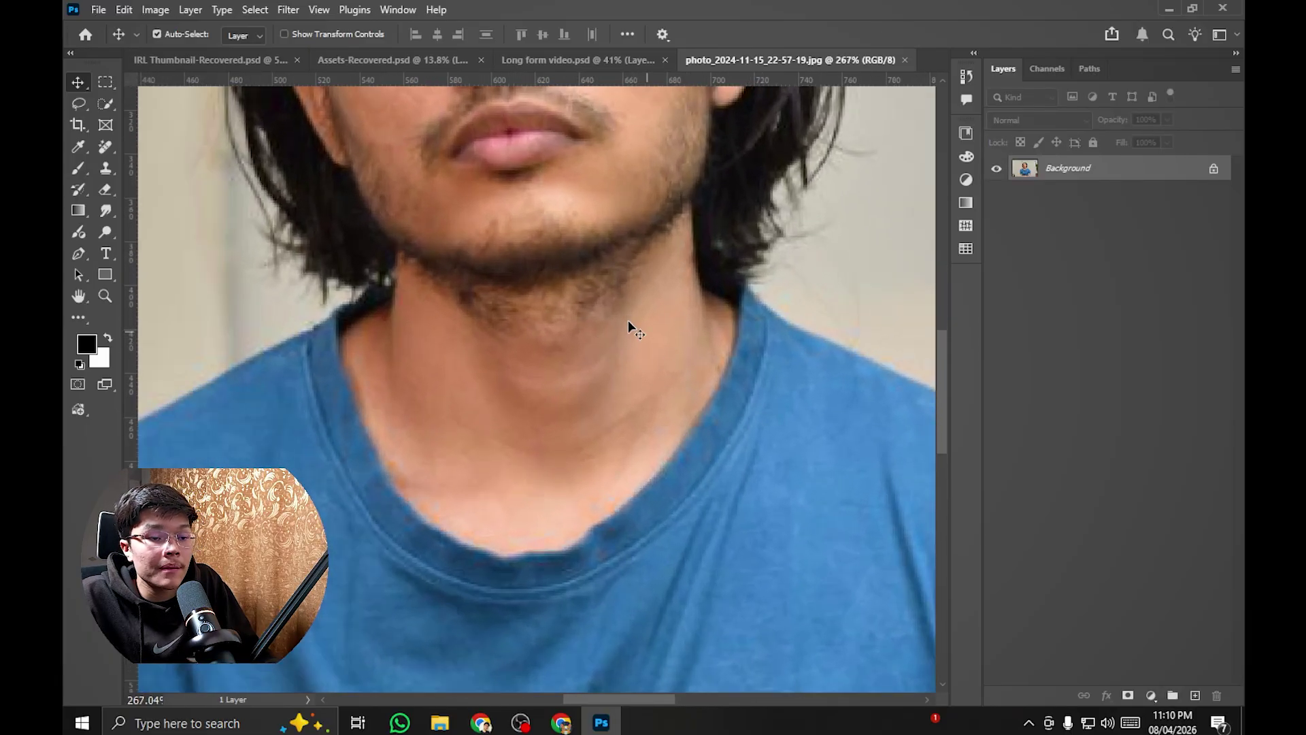
drag(551, 308, 563, 309)
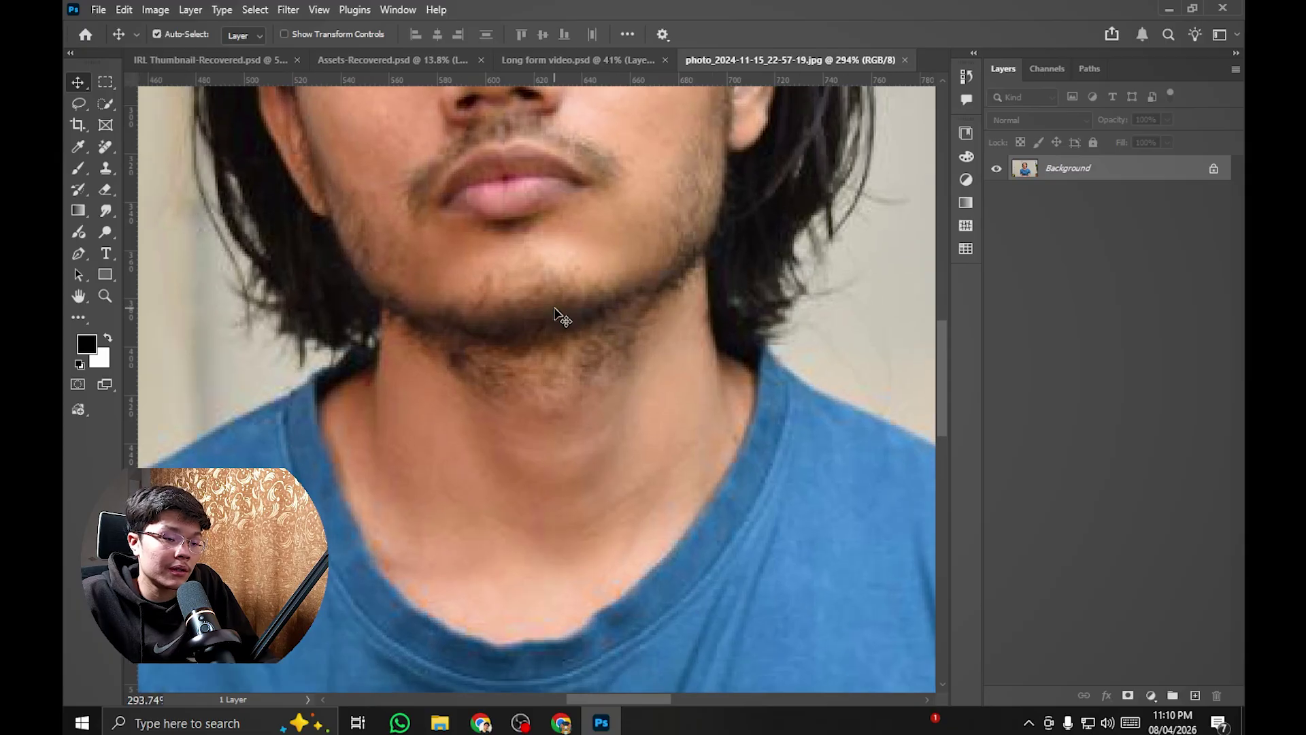
scroll(569, 320, up, 1)
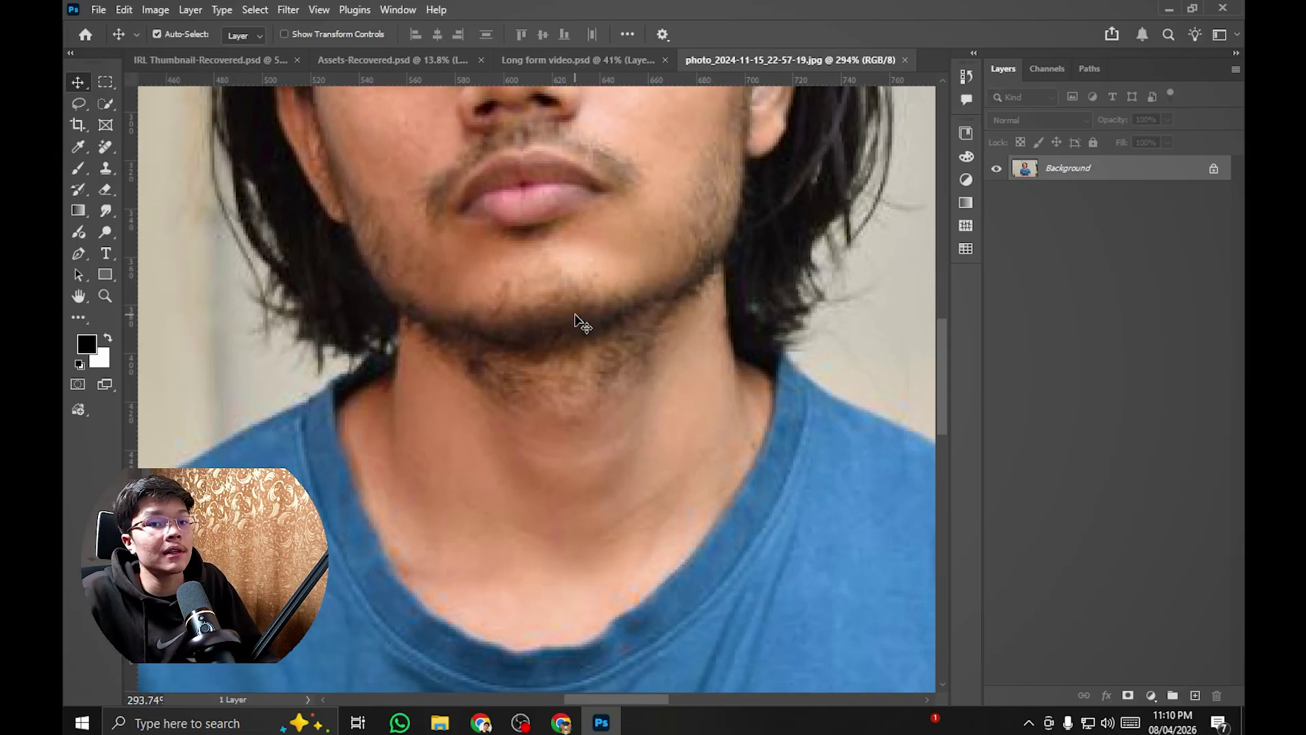
drag(360, 299, 373, 258)
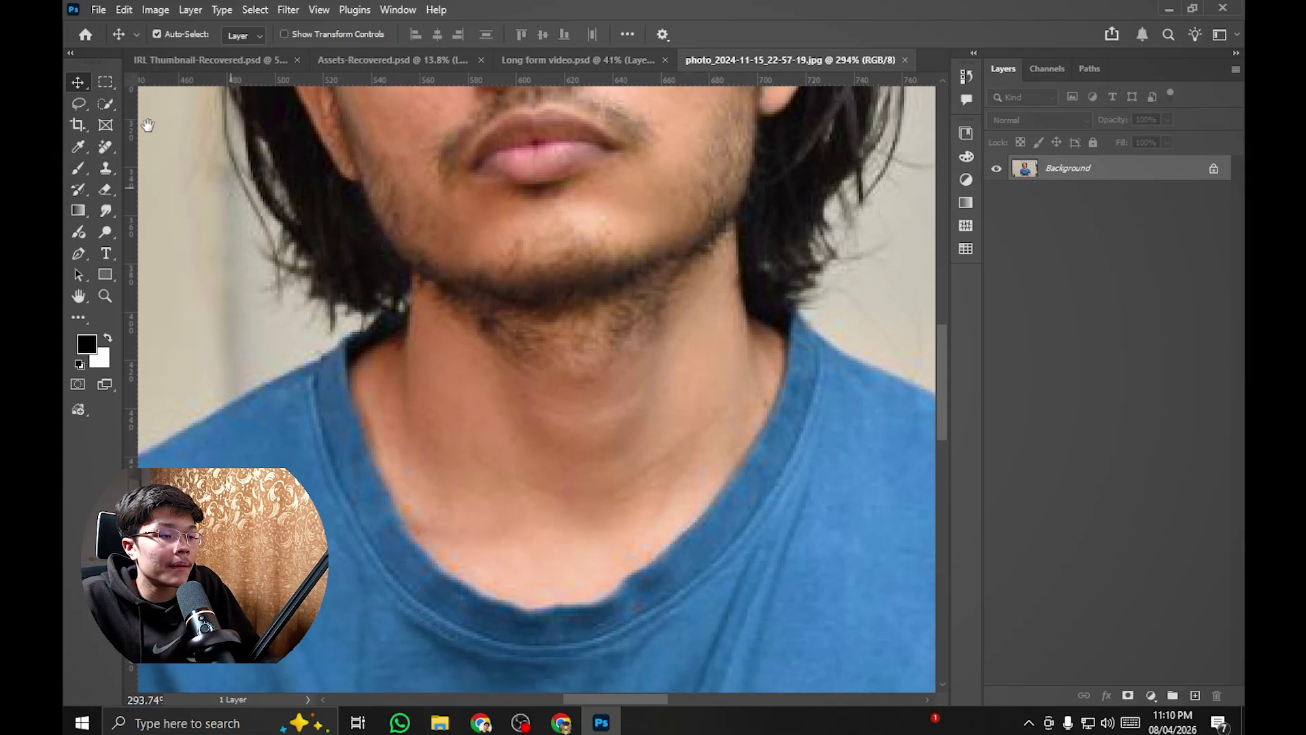
Step: Try selecting the neck with the Quick Selection tool and with a loose freehand Lasso outline below the chin
click(105, 105)
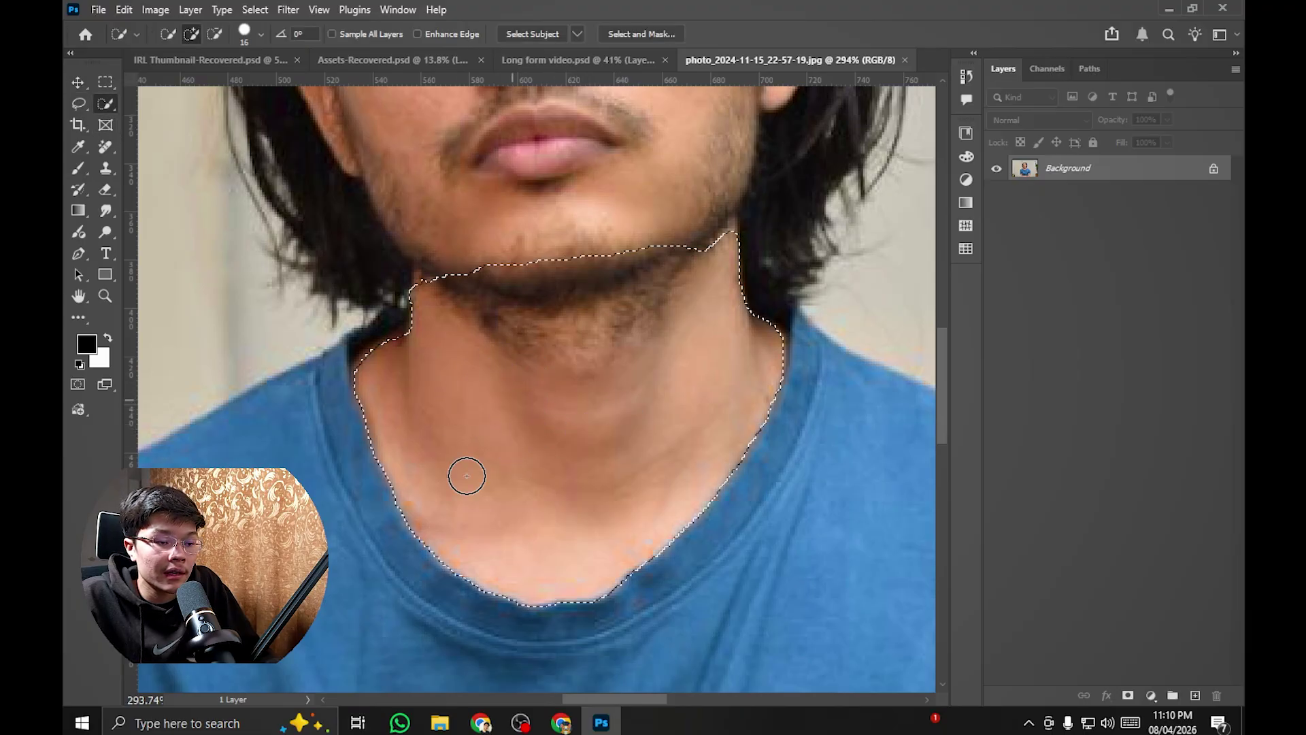
scroll(483, 475, up, 3)
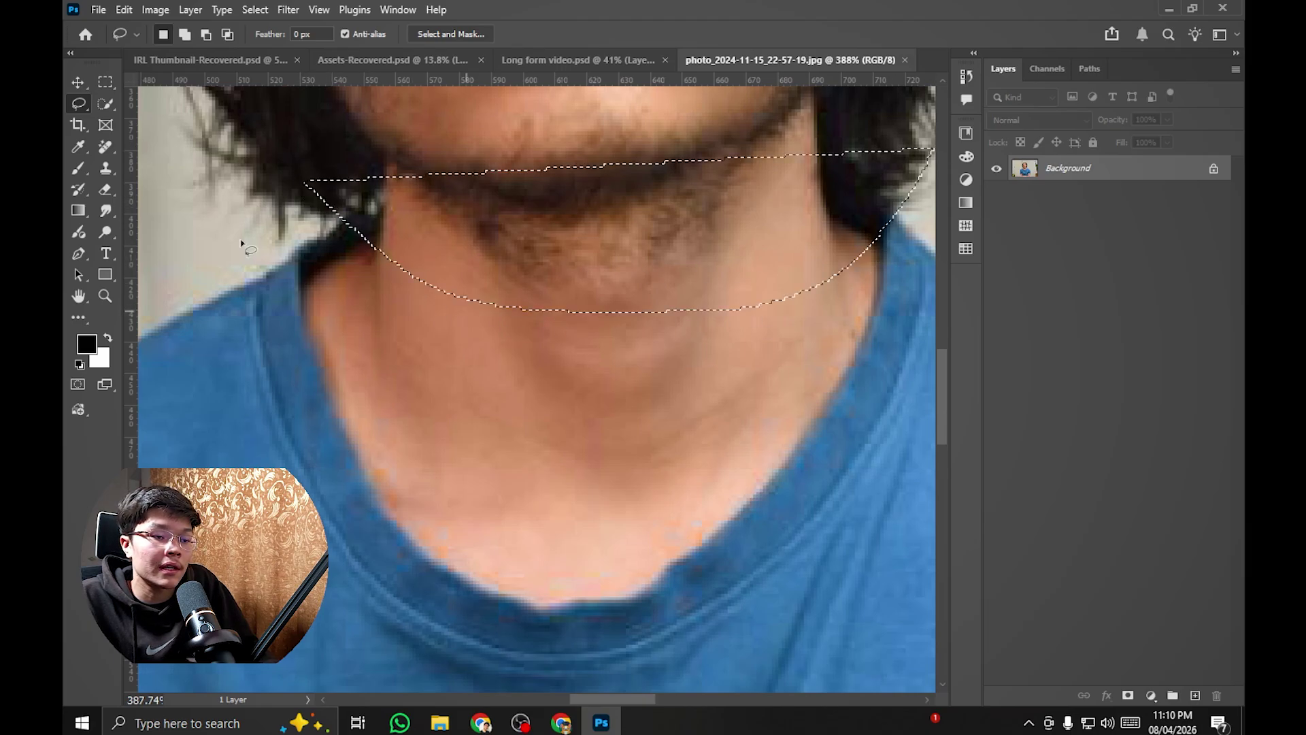
scroll(286, 255, down, 2)
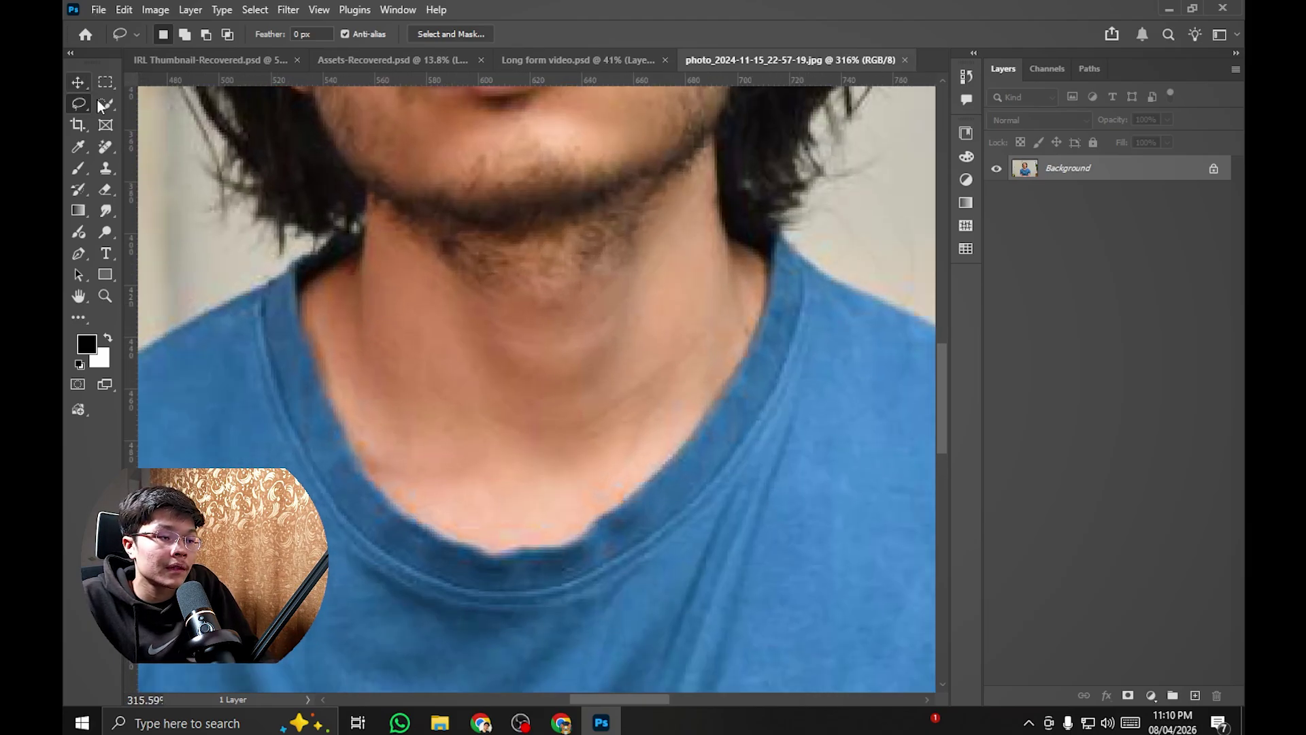
Step: Select the man's neck from the jawline down to the shirt collar with a size 45 Quick Selection brush
scroll(504, 320, down, 4)
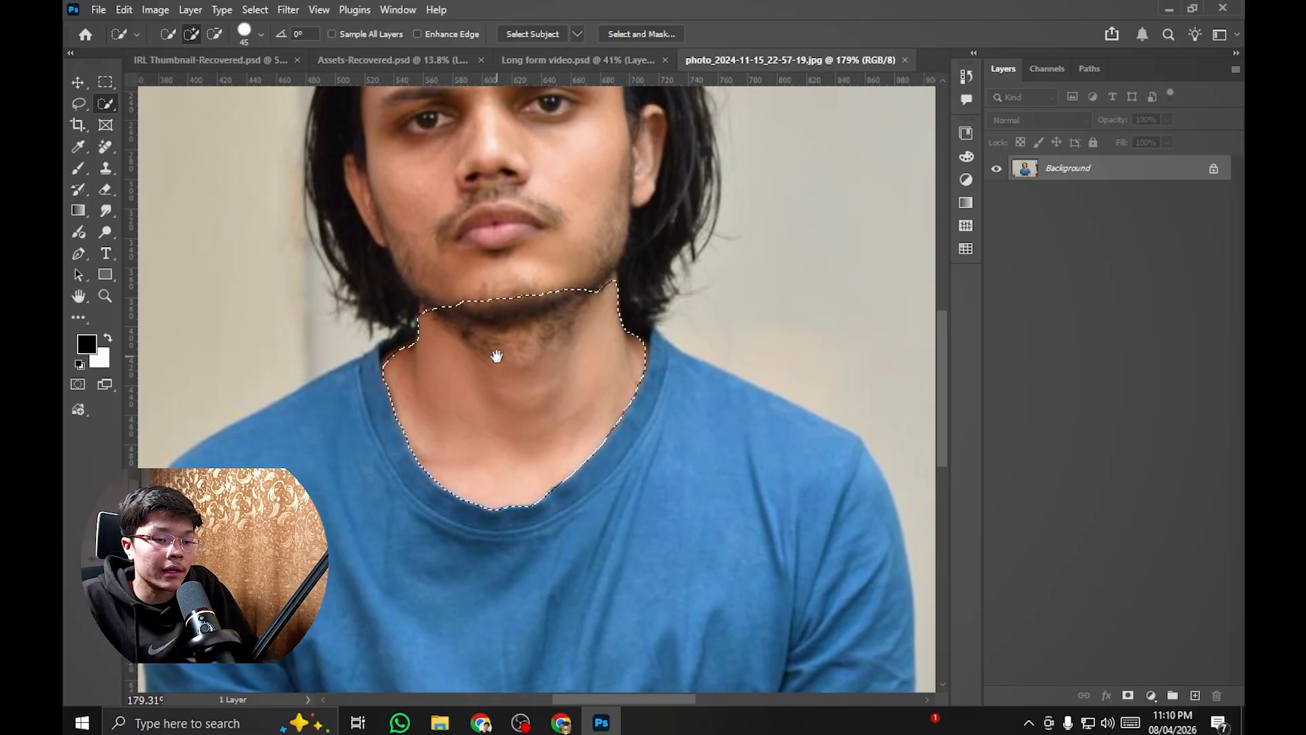
scroll(502, 519, up, 3)
scroll(663, 440, up, 3)
scroll(397, 538, down, 3)
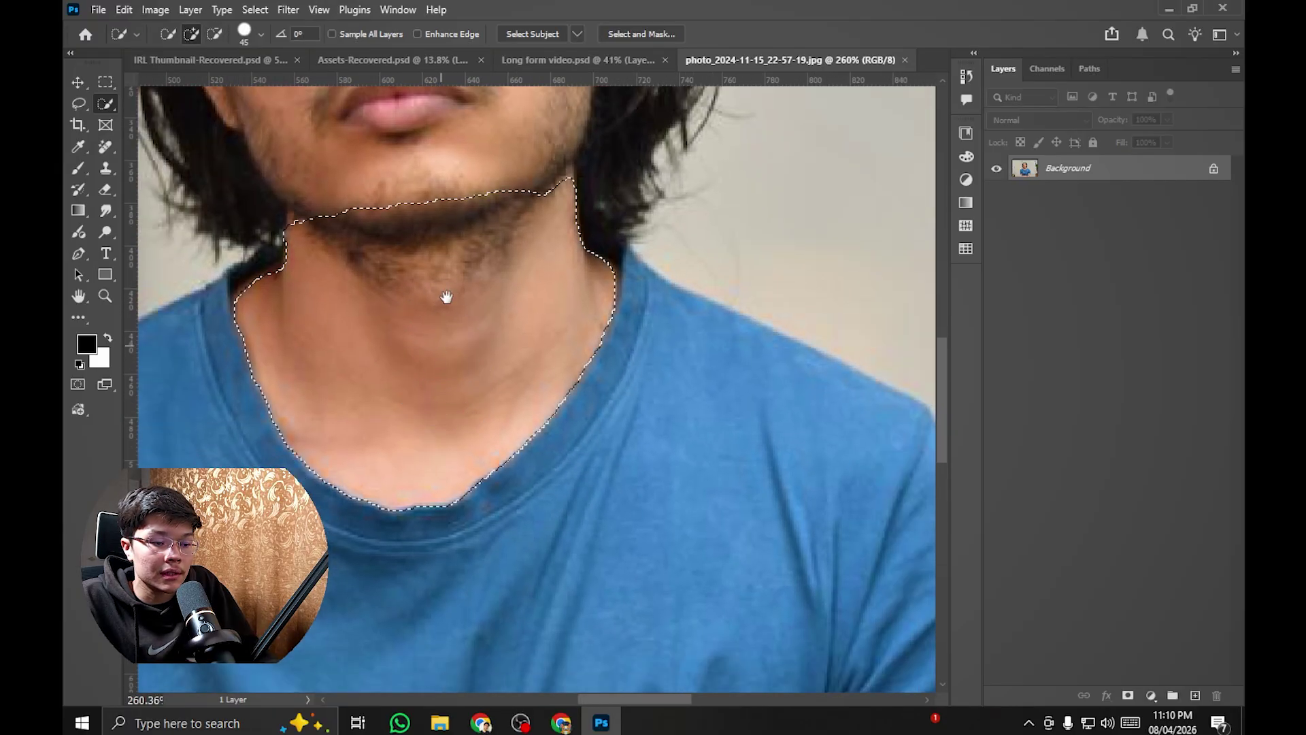
scroll(541, 400, down, 2)
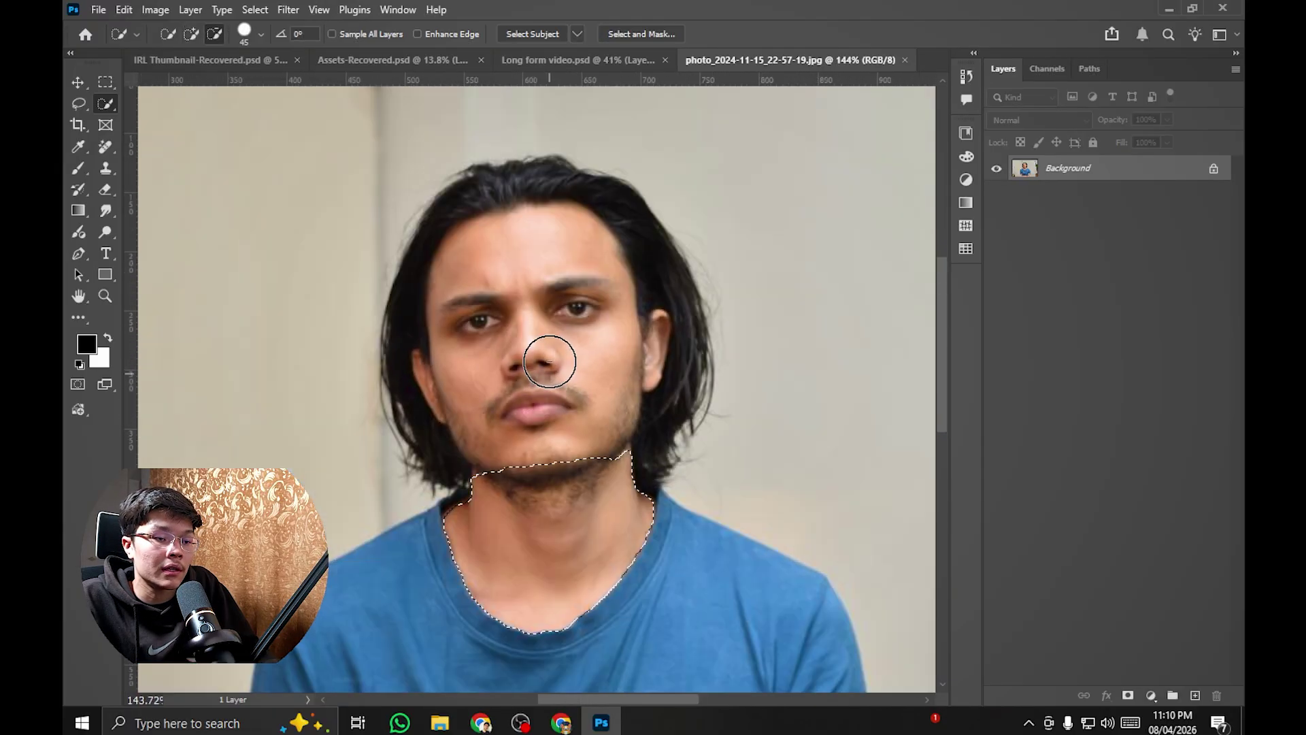
Step: Extend the neck selection over the whole face and hair with a size 131 Quick Selection brush
scroll(562, 311, up, 1)
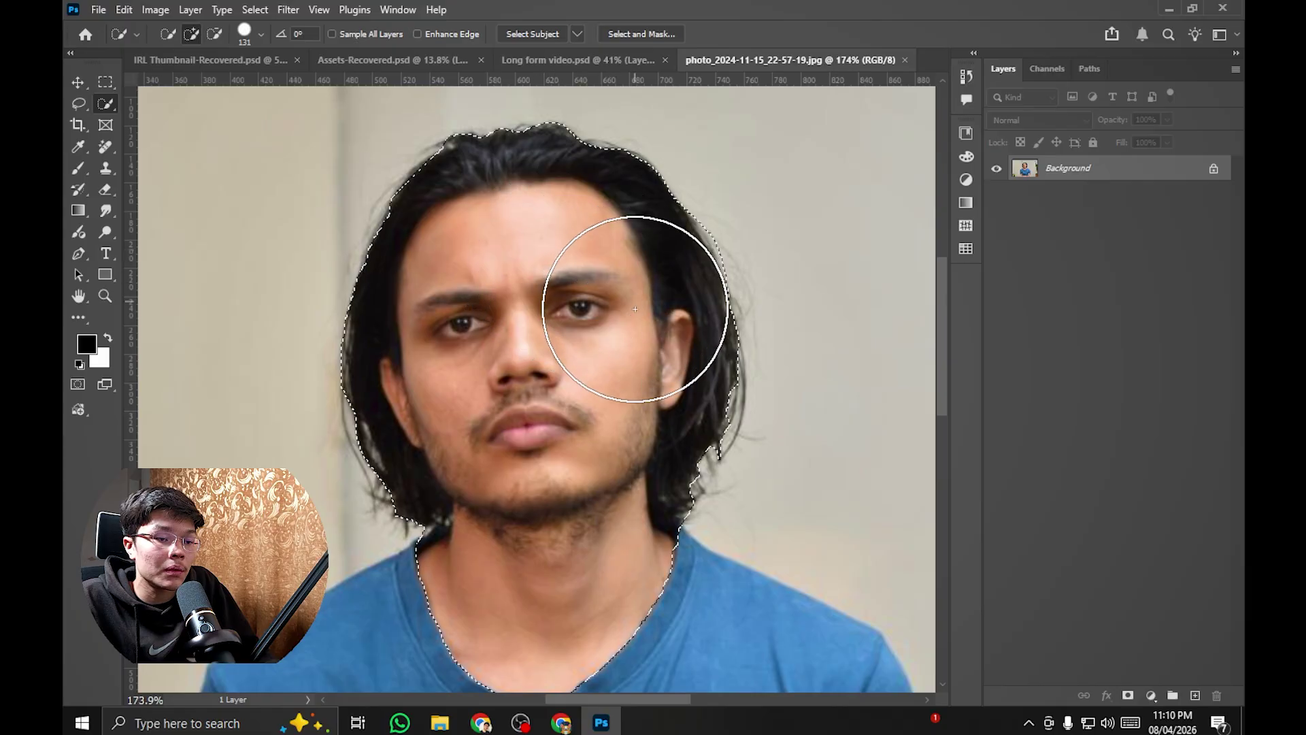
scroll(490, 395, down, 4)
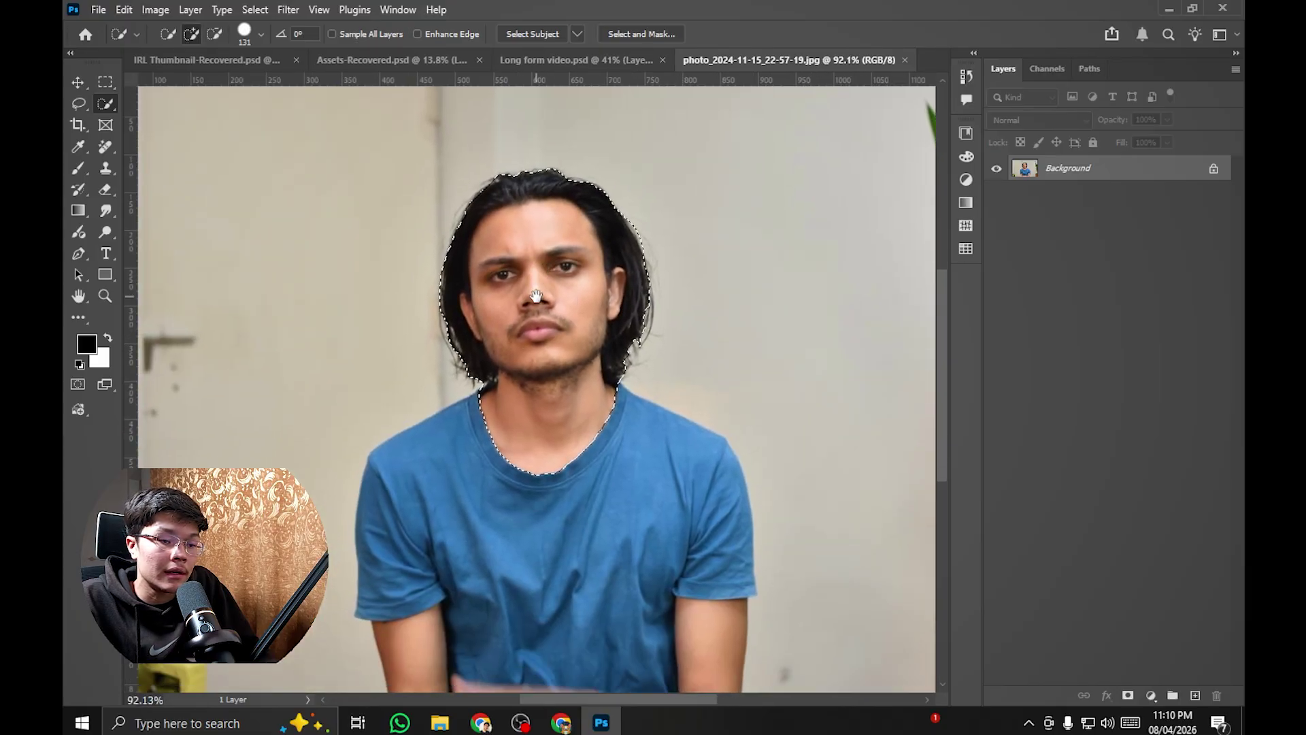
scroll(539, 312, up, 3)
scroll(538, 312, down, 1)
scroll(539, 311, up, 2)
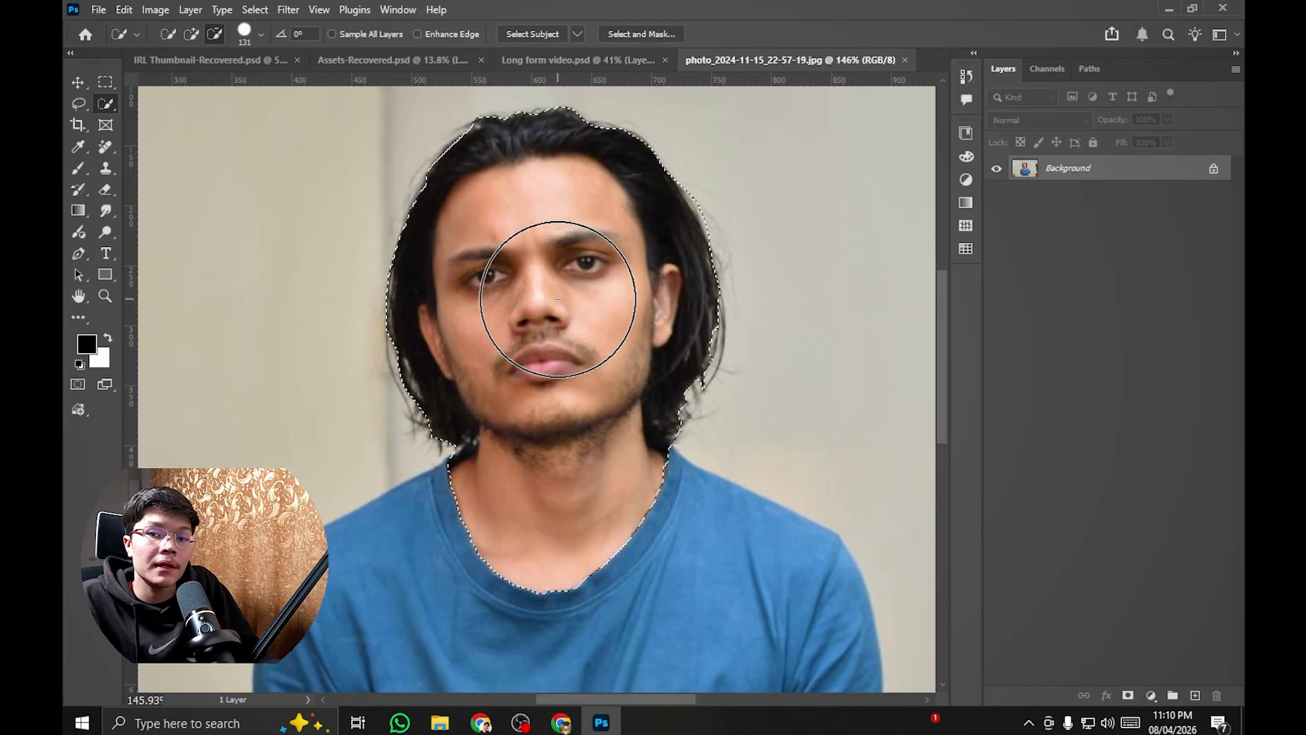
Step: Add a layer mask from the selection to isolate the man's head and neck
scroll(543, 327, down, 1)
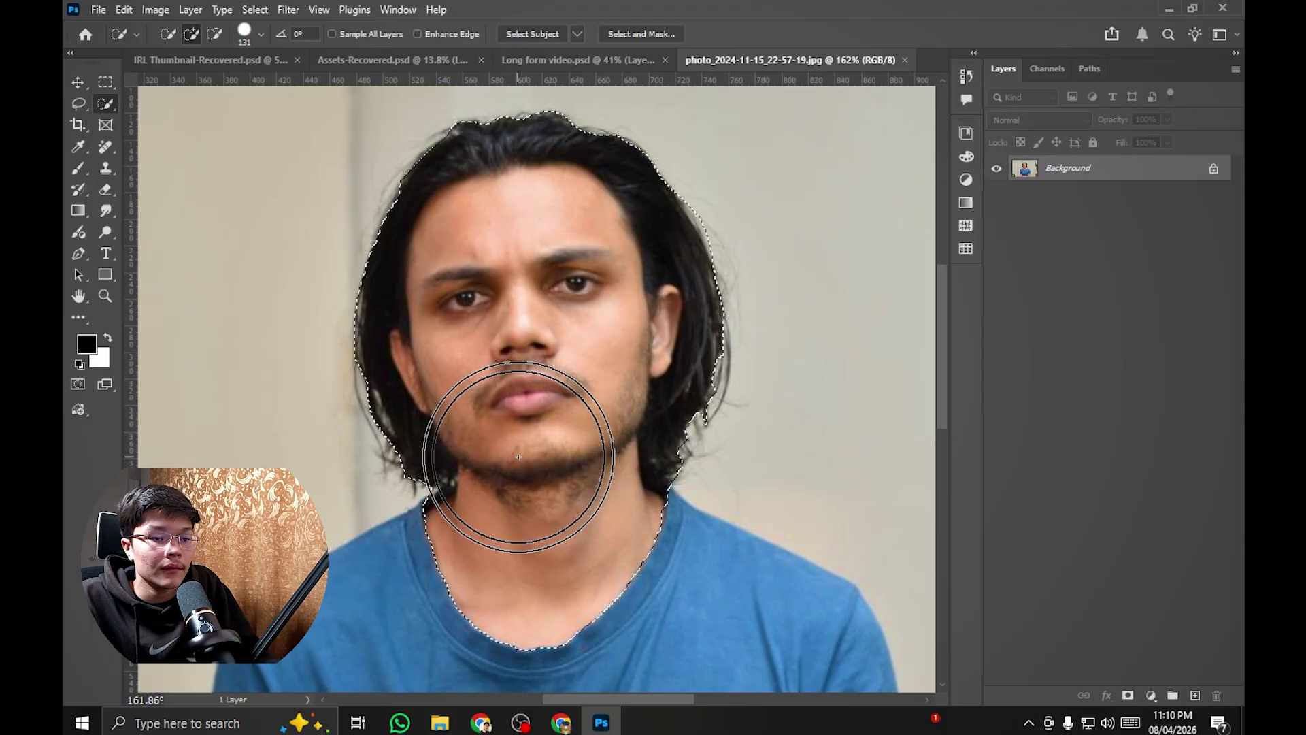
scroll(518, 457, down, 1)
click(1128, 694)
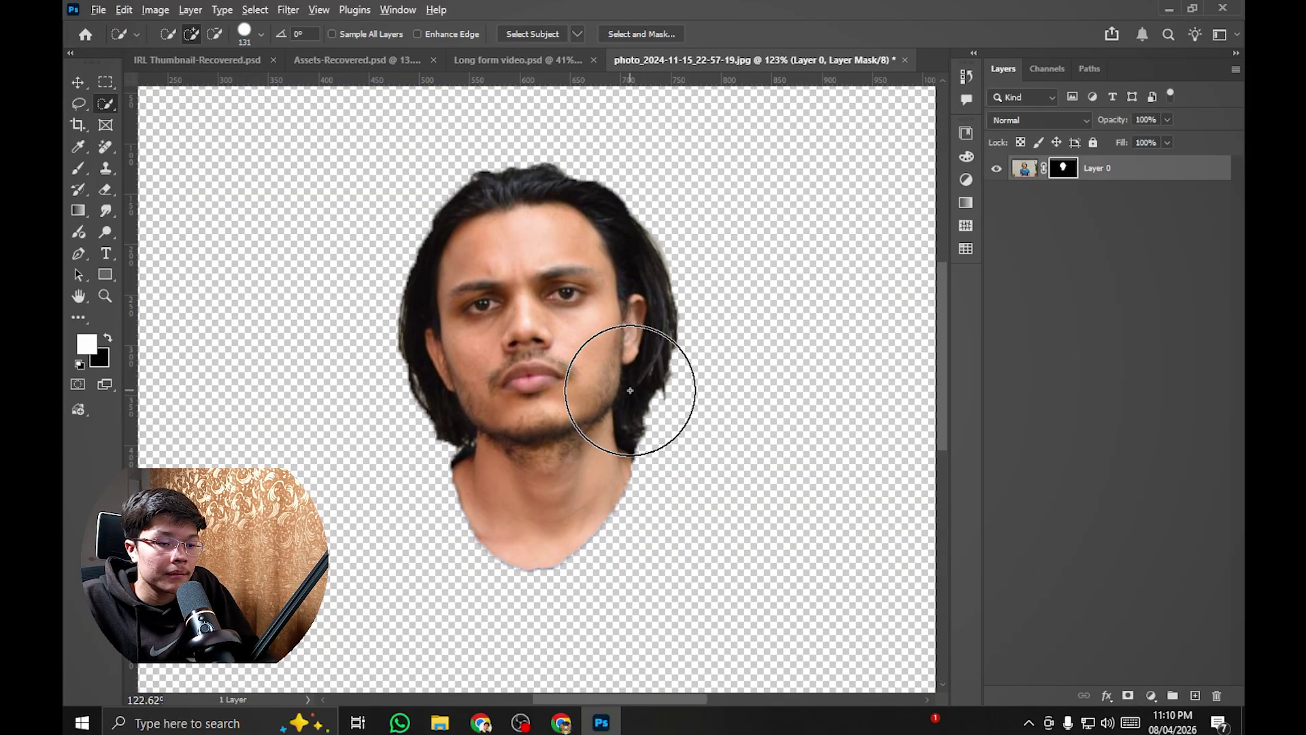
Step: Bring the man's head-and-neck cutout from HEA.psd into the bright room of Long form video.psd
scroll(612, 360, down, 1)
scroll(627, 340, up, 1)
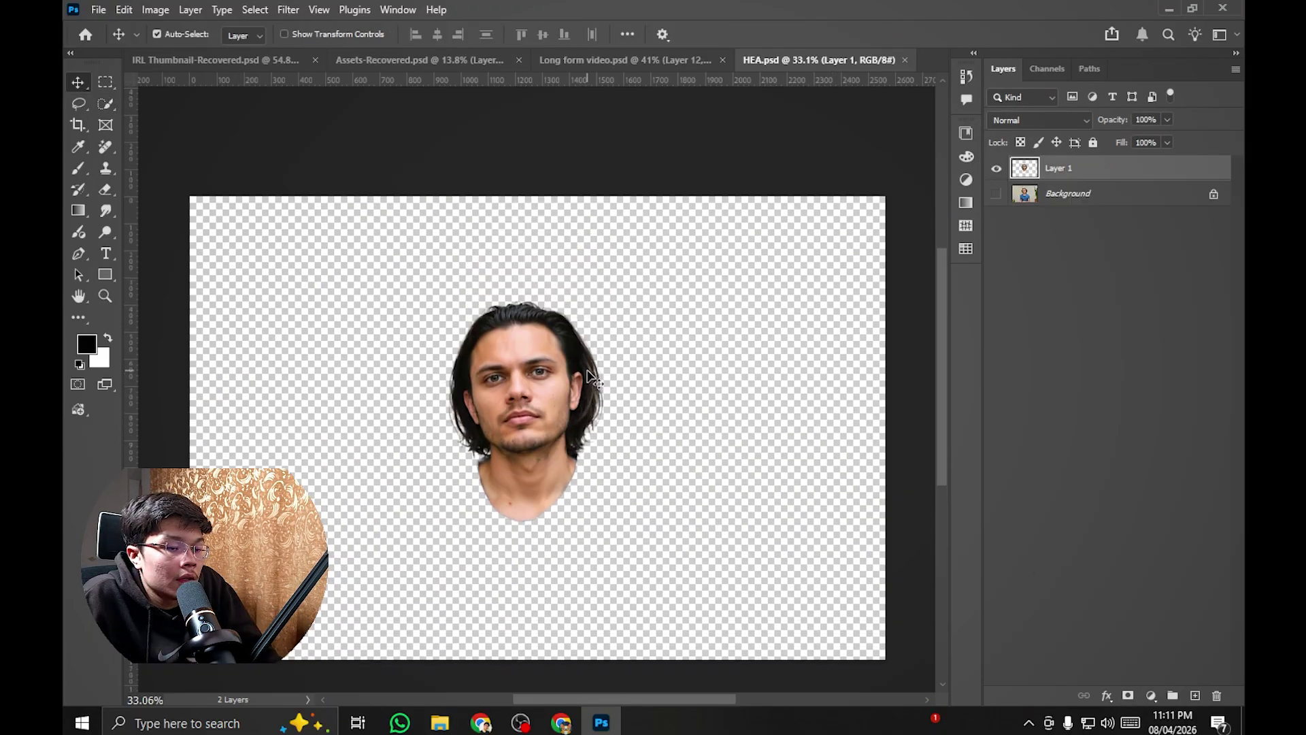
scroll(517, 381, up, 1)
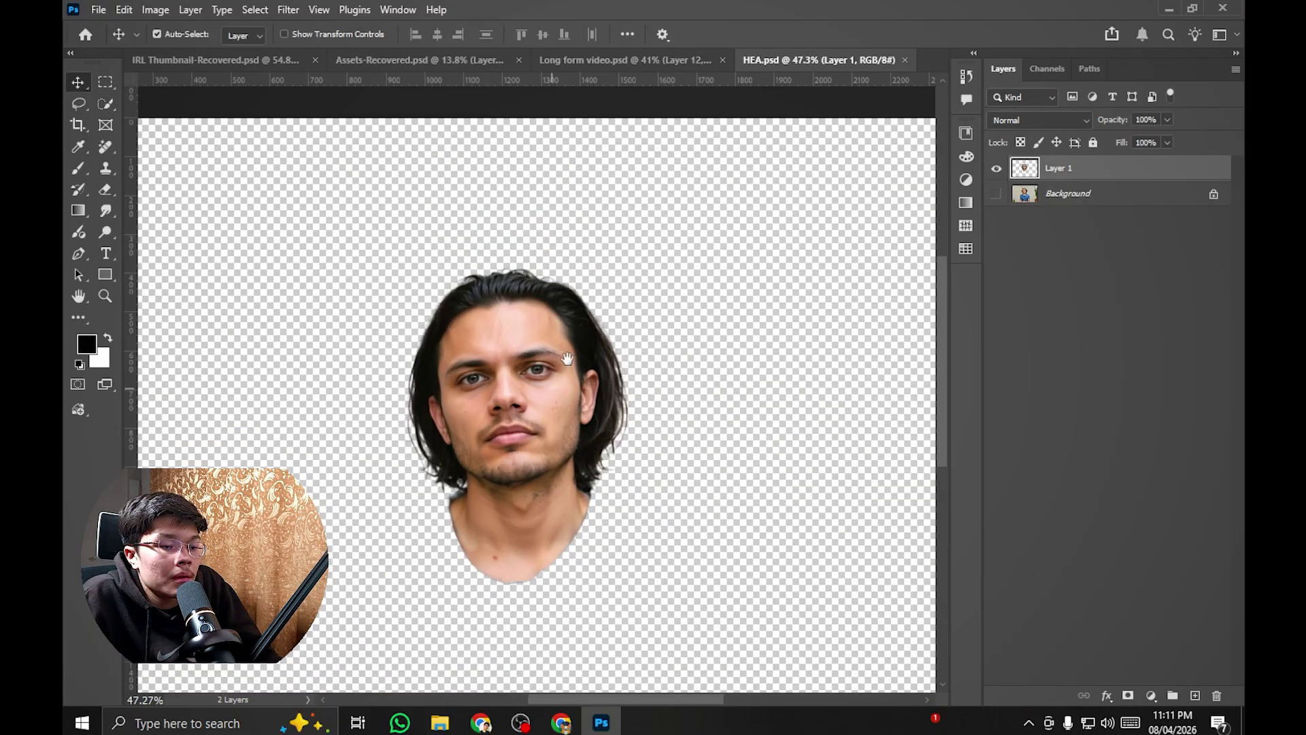
drag(574, 394, 618, 68)
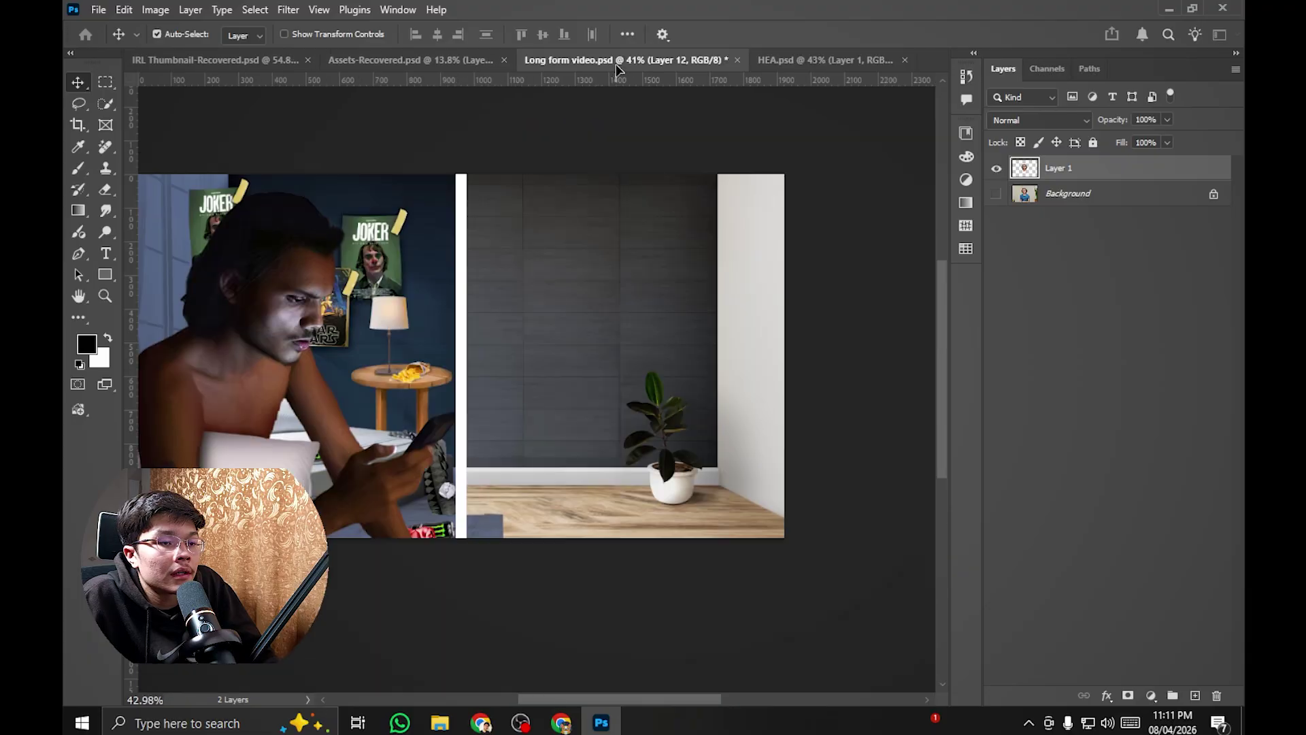
drag(484, 195, 622, 383)
Step: Move the head cutout's layer up the stack to directly below Rectangle 1, outside the clipped adjustment layers
scroll(641, 386, up, 2)
scroll(641, 385, down, 3)
scroll(641, 382, up, 1)
scroll(635, 369, up, 1)
drag(1128, 373, 1116, 180)
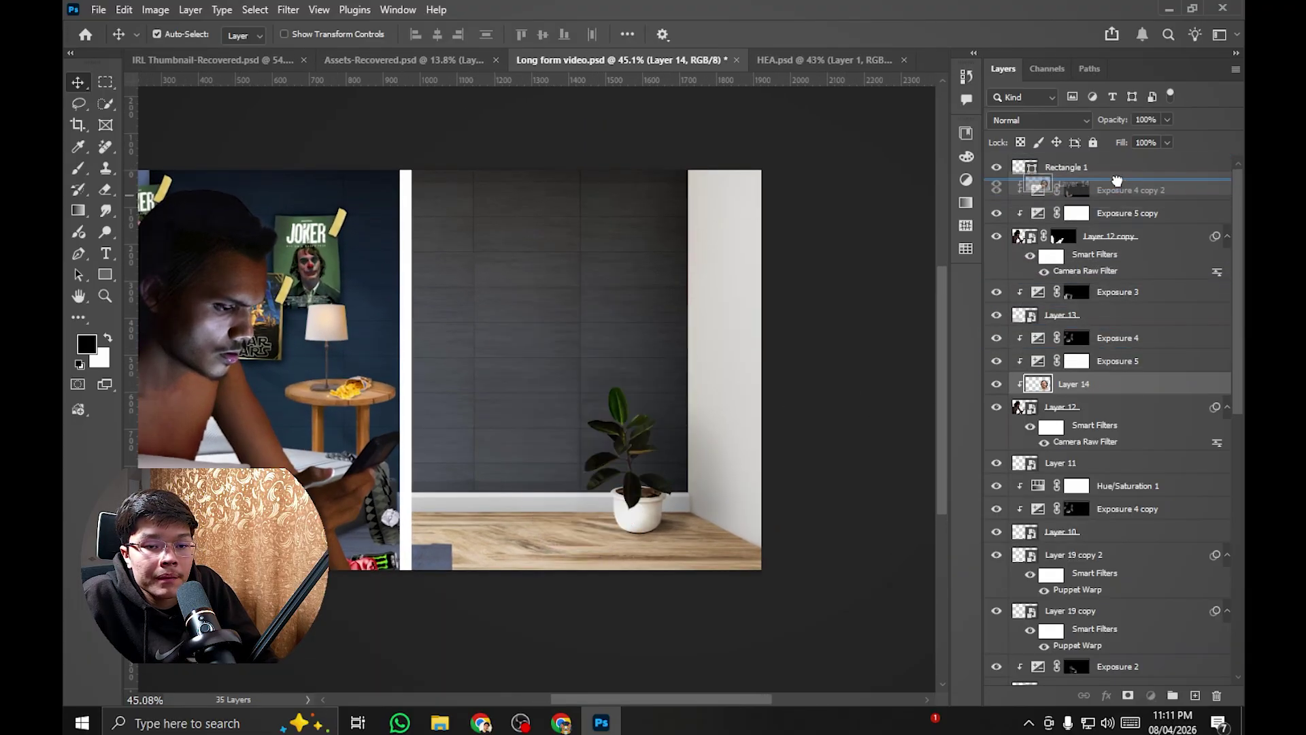
scroll(680, 361, up, 2)
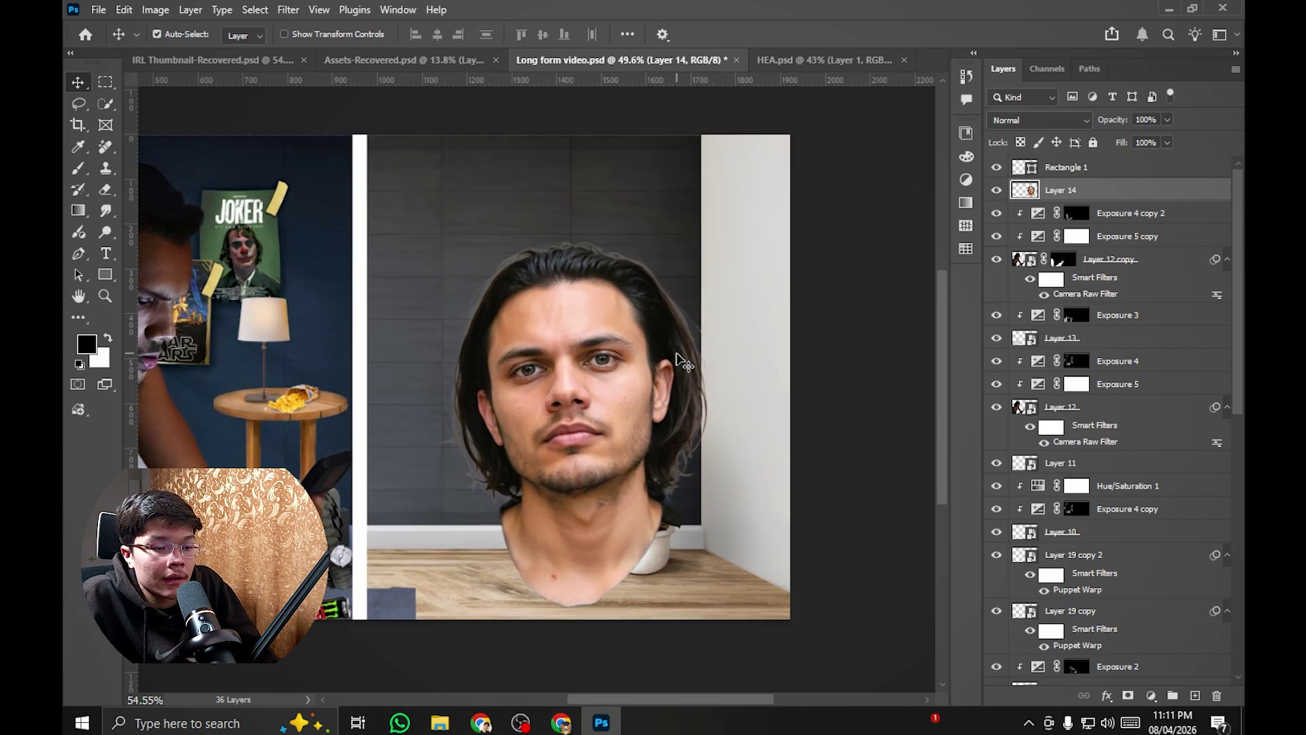
Step: Open the layer commands for the man's head cutout
right_click(1122, 190)
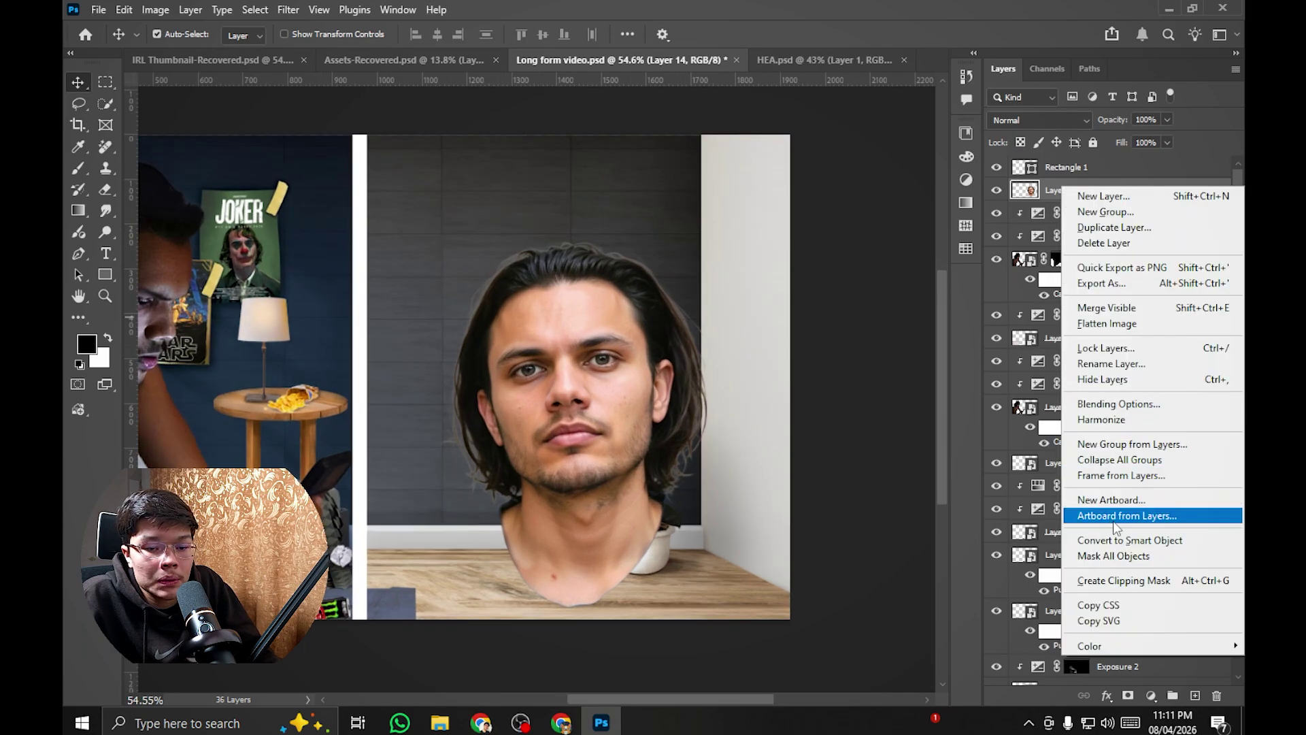
Step: Convert the head layer to a smart object, scale it to about 75%, and place it near the top of the right panel
click(1116, 541)
key(ctrl+t)
drag(638, 344, 632, 219)
scroll(651, 328, up, 2)
scroll(632, 218, down, 3)
scroll(615, 143, up, 2)
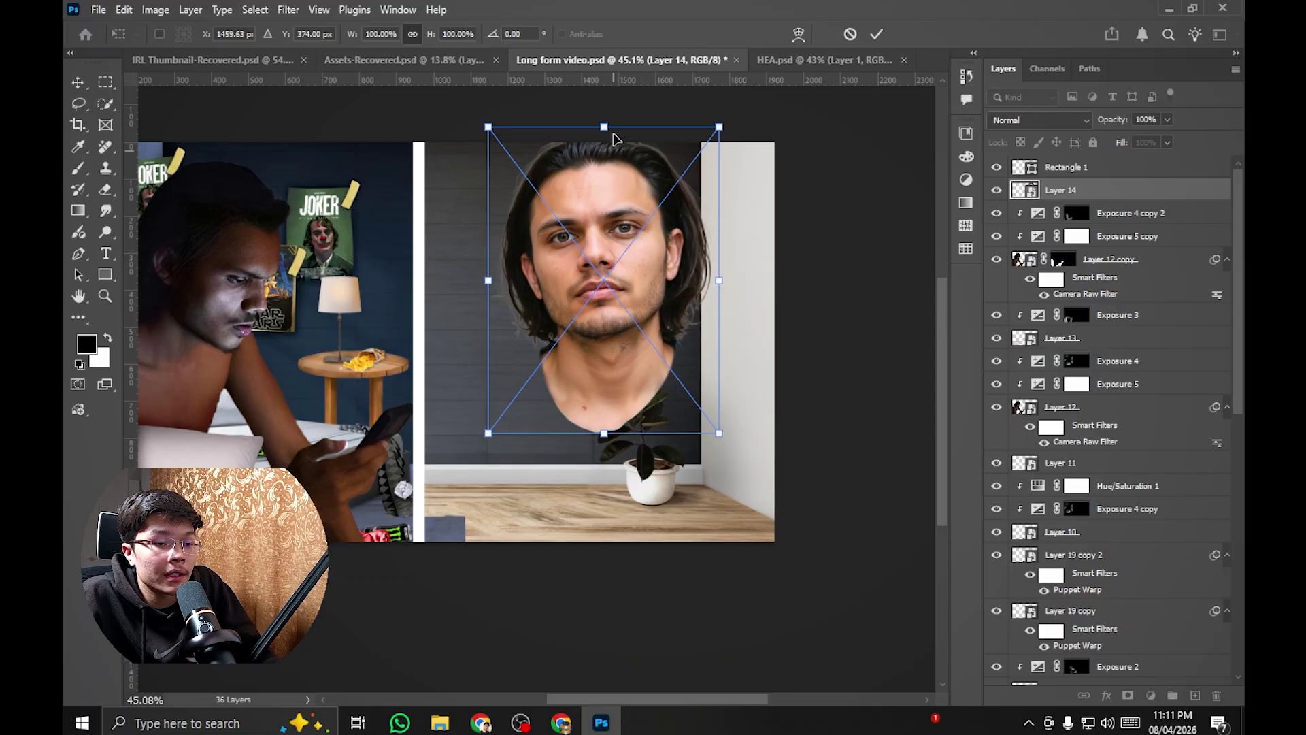
drag(605, 128, 610, 165)
scroll(610, 214, up, 2)
drag(621, 251, 618, 213)
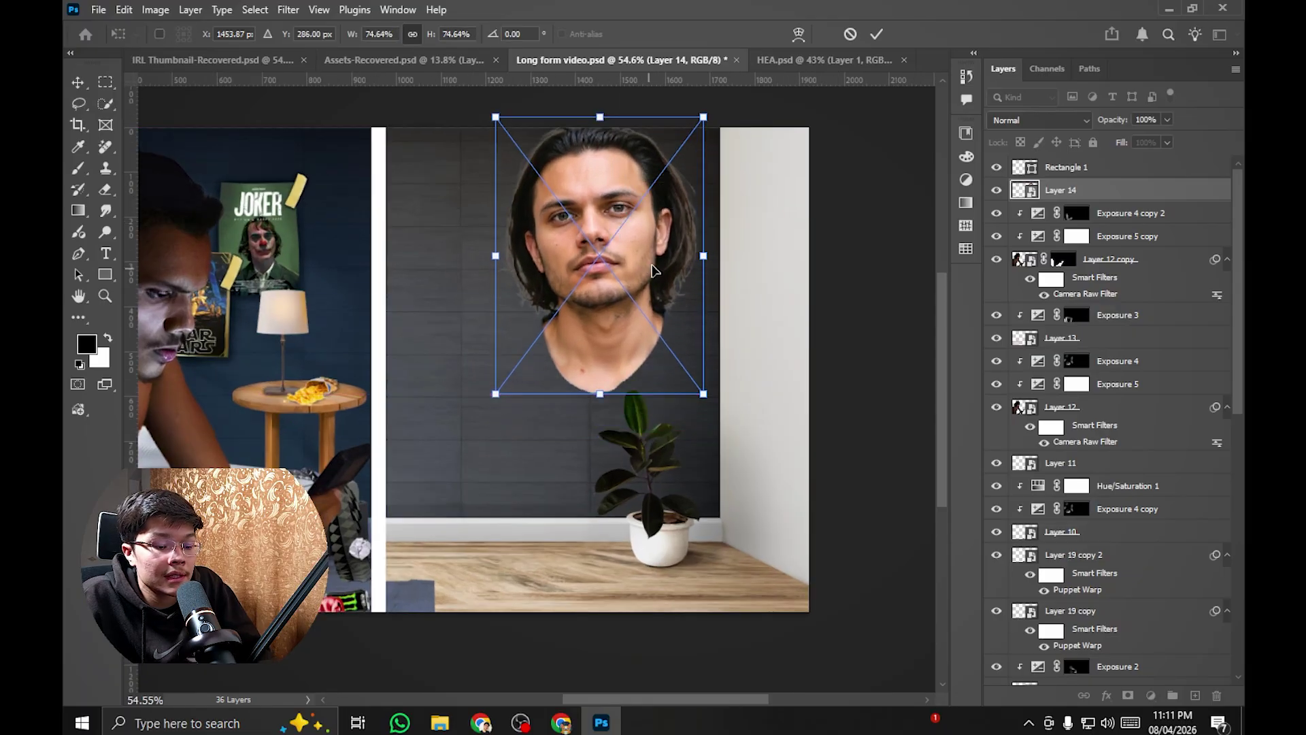
key(Return)
scroll(634, 200, up, 2)
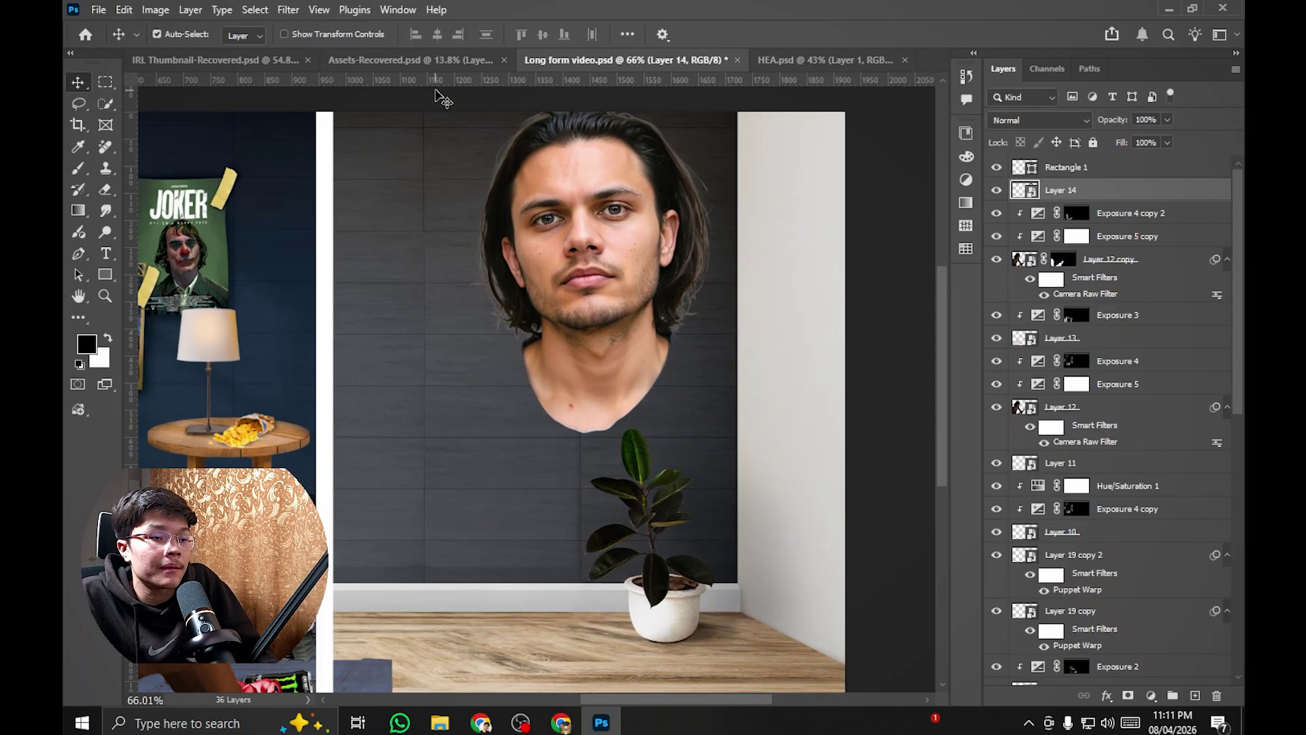
Step: Bring the black-suit body cutout from the Assets document into the Long form video document above the head layer
click(410, 60)
drag(521, 265, 650, 519)
drag(650, 360, 733, 374)
scroll(728, 372, down, 5)
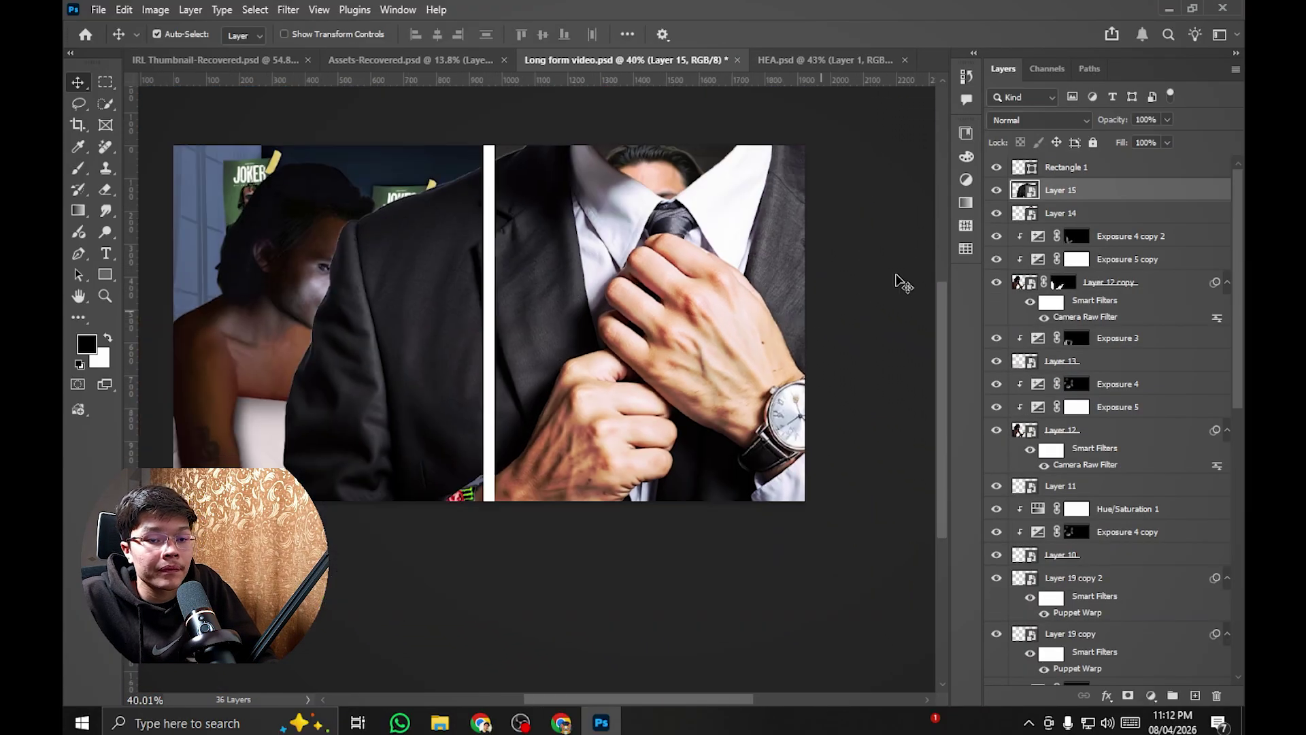
Step: Scale the suit layer to about 21% and place it along the bottom edge of the right panel, below the head
key(ctrl+t)
drag(612, 141, 632, 198)
scroll(643, 243, up, 2)
drag(657, 386, 651, 372)
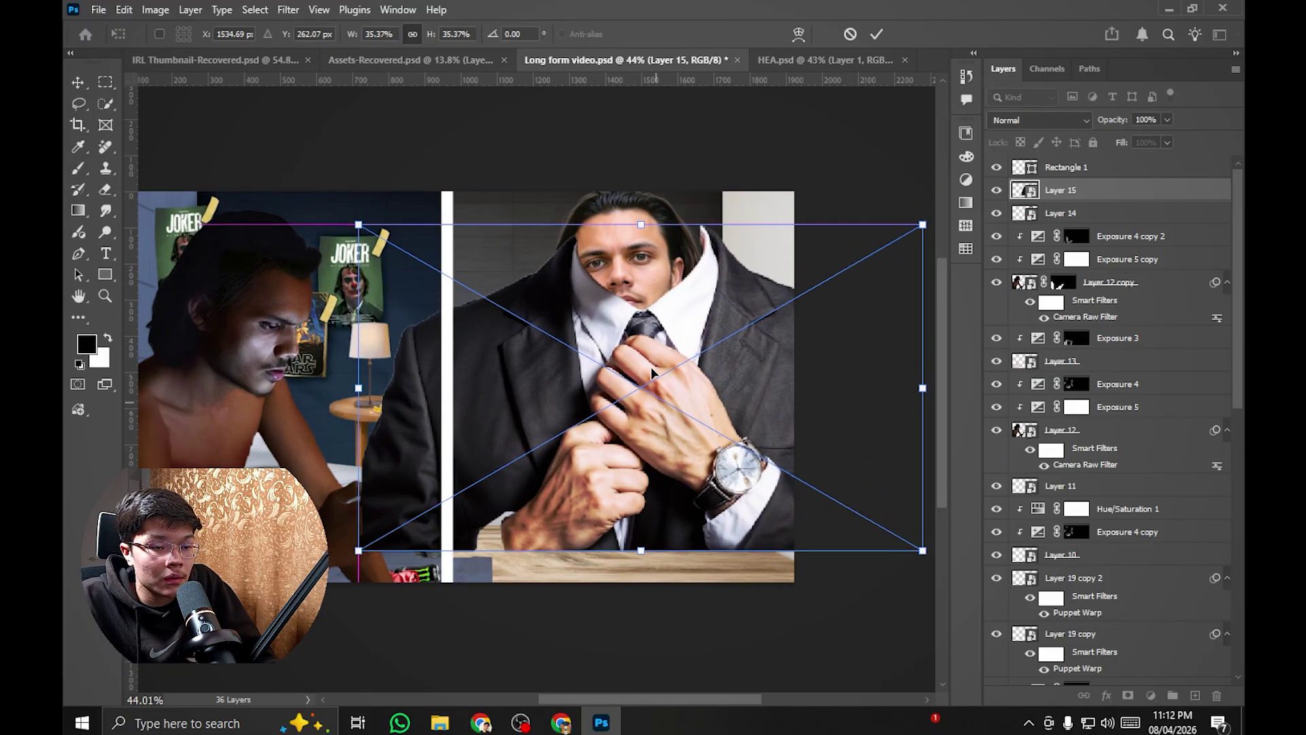
drag(640, 225, 650, 251)
scroll(635, 282, up, 2)
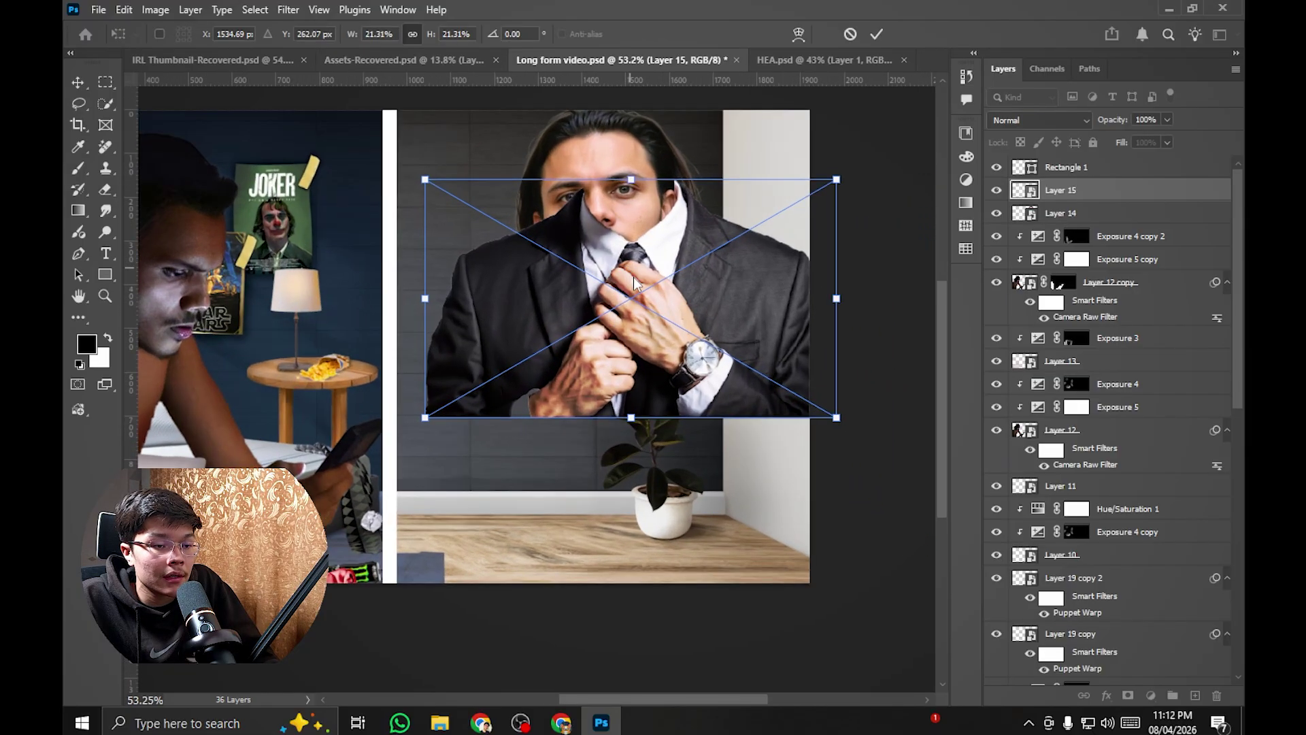
drag(620, 371, 610, 486)
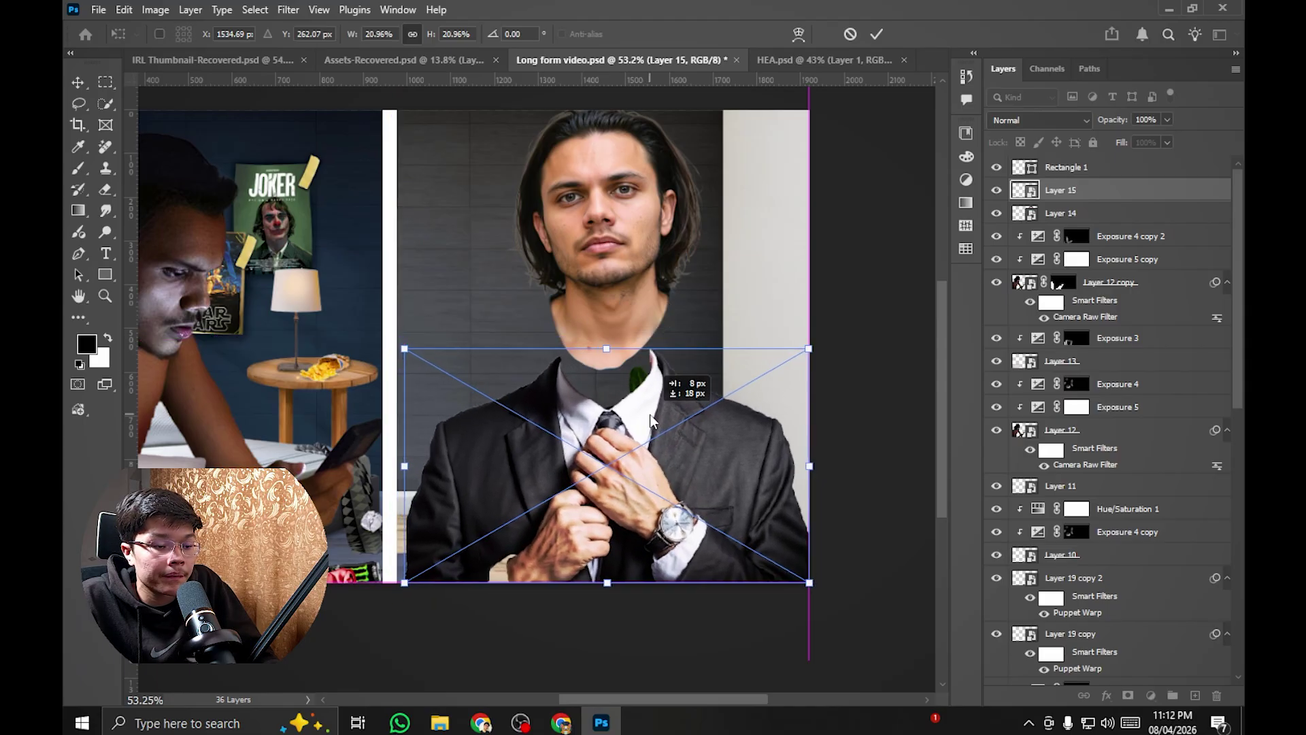
scroll(607, 270, up, 1)
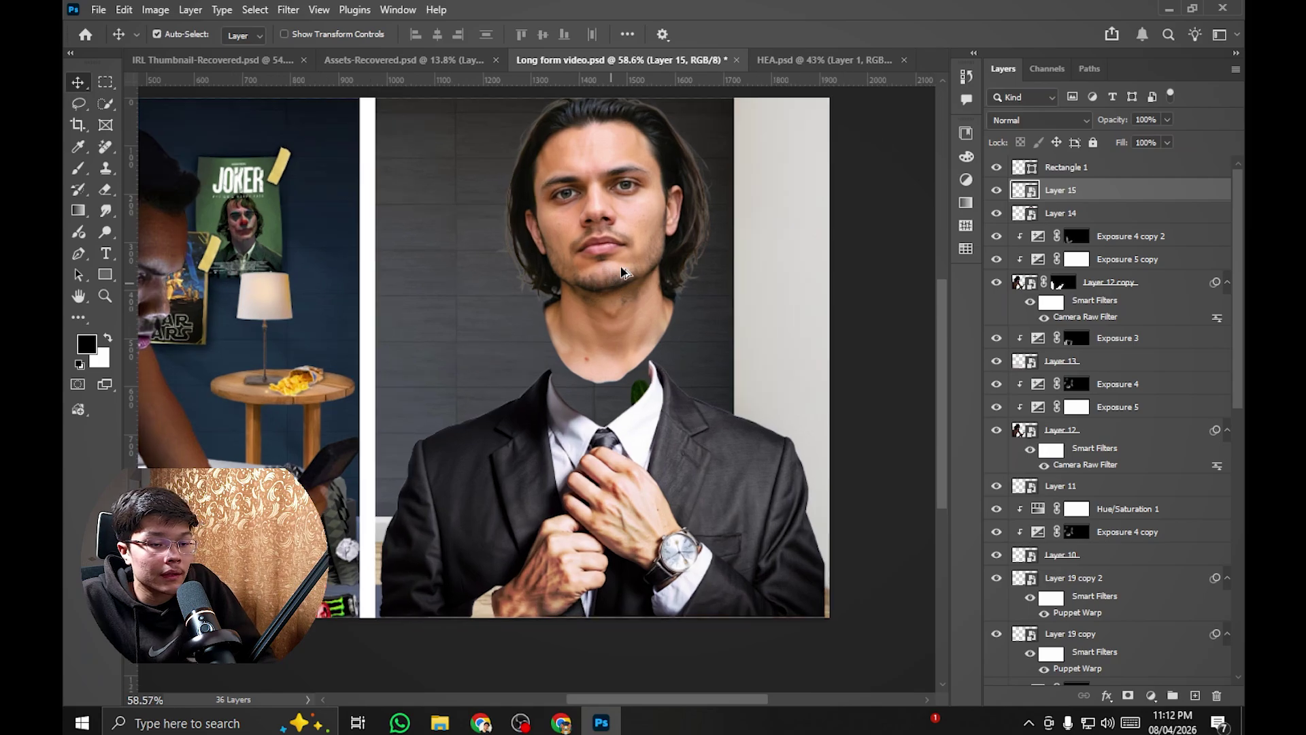
Step: Move the head layer down behind the suit and adjust it sideways so the neck sits inside the shirt collar
drag(624, 242, 625, 314)
scroll(621, 305, up, 3)
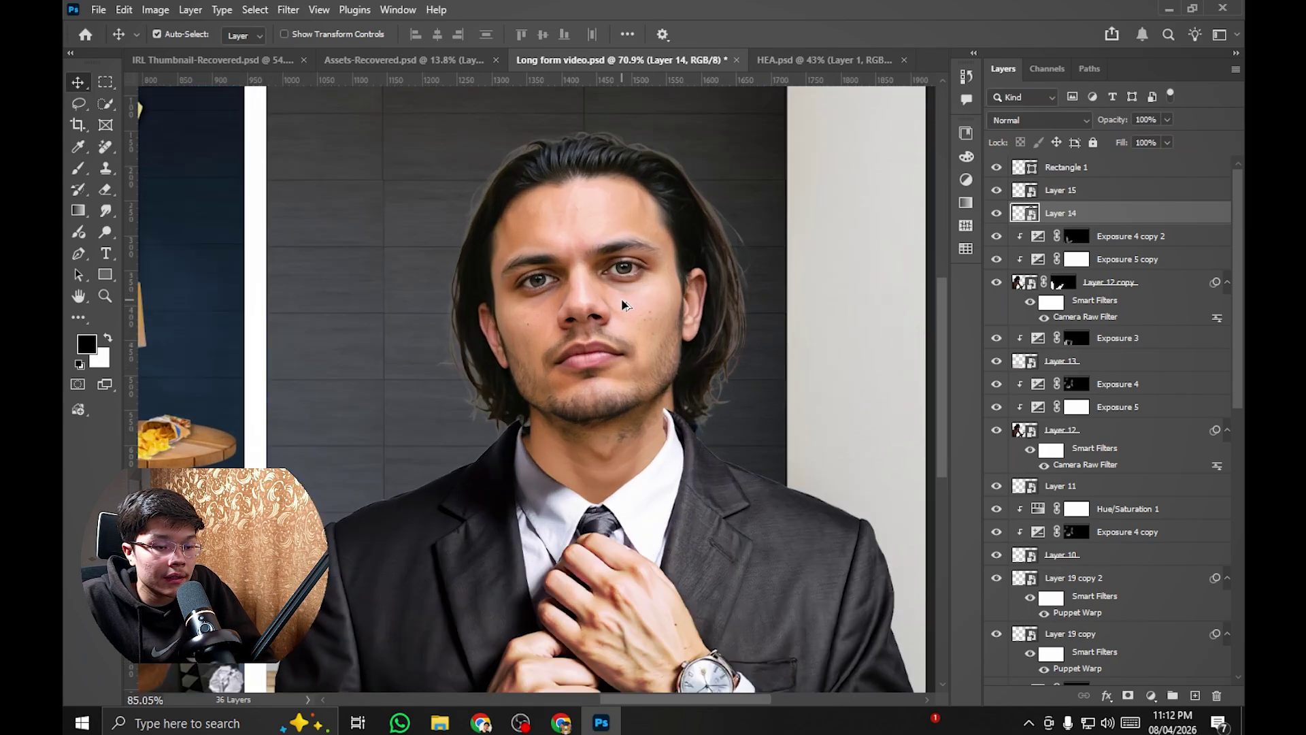
click(995, 190)
click(996, 193)
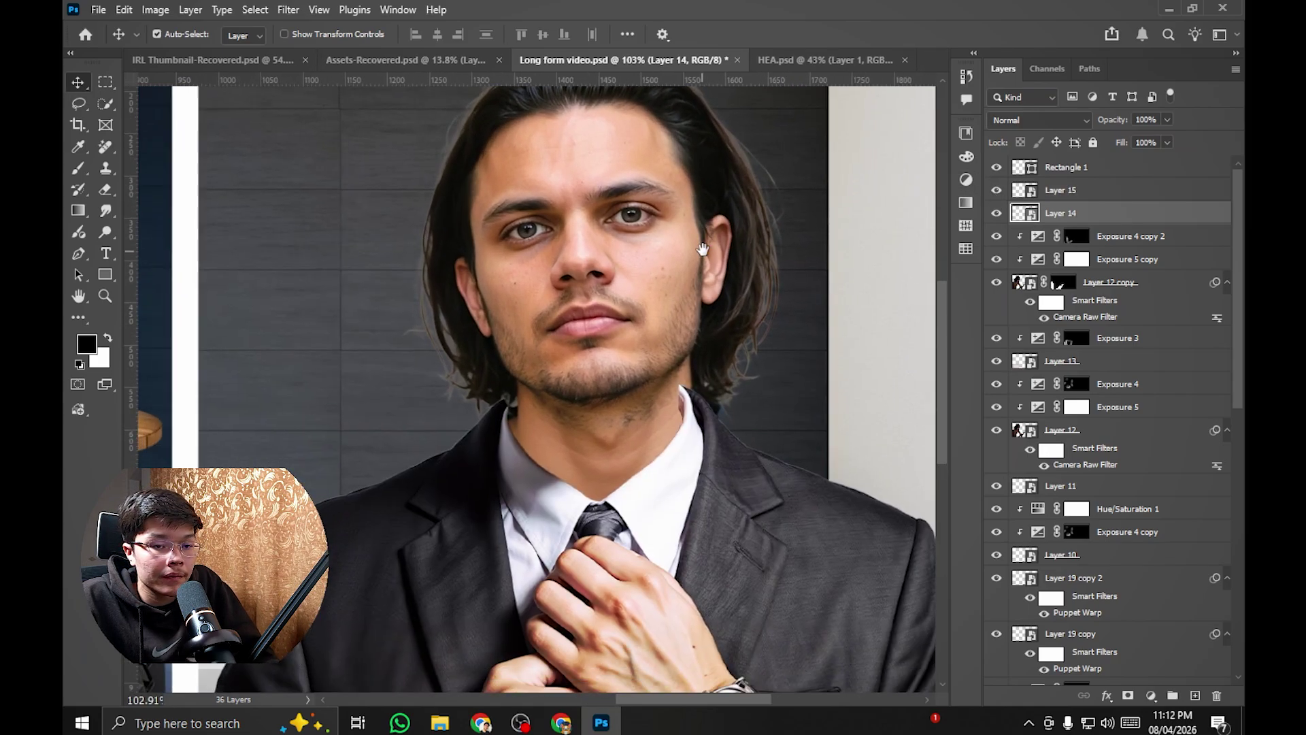
scroll(675, 258, up, 1)
drag(673, 253, 670, 248)
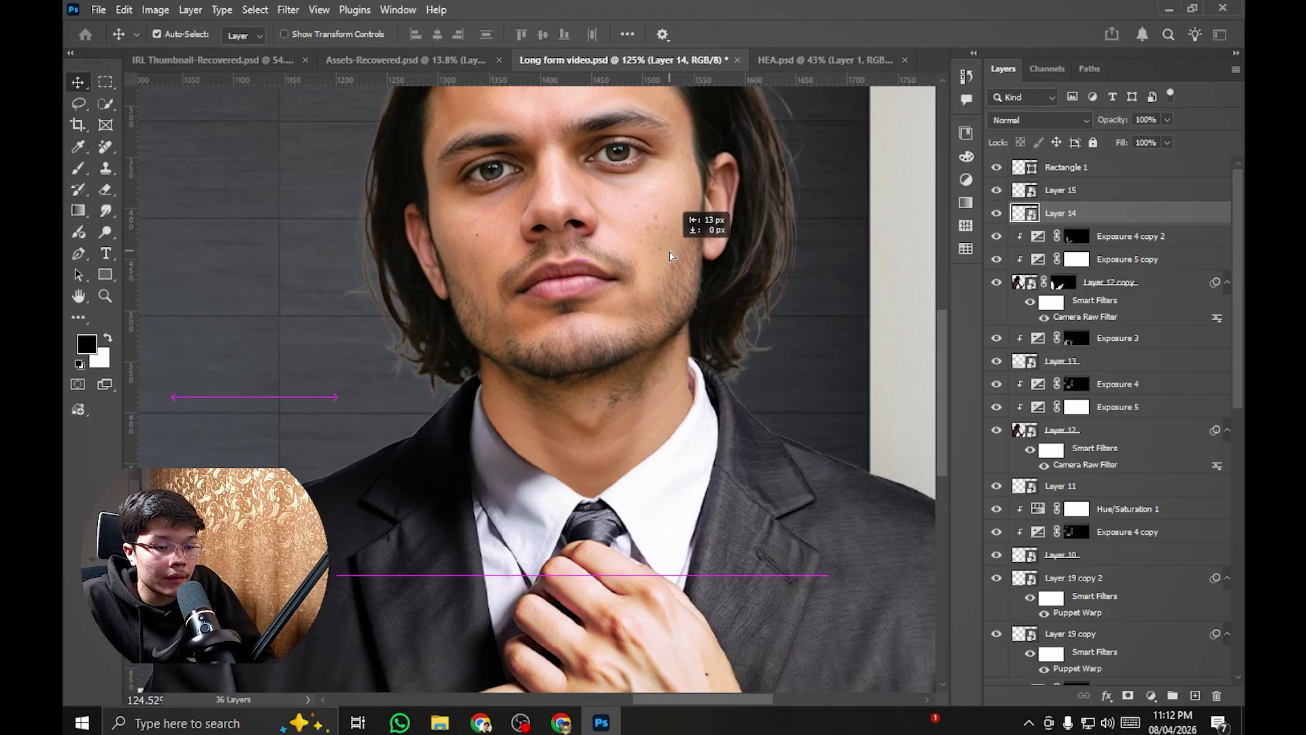
scroll(652, 286, up, 2)
scroll(653, 284, down, 10)
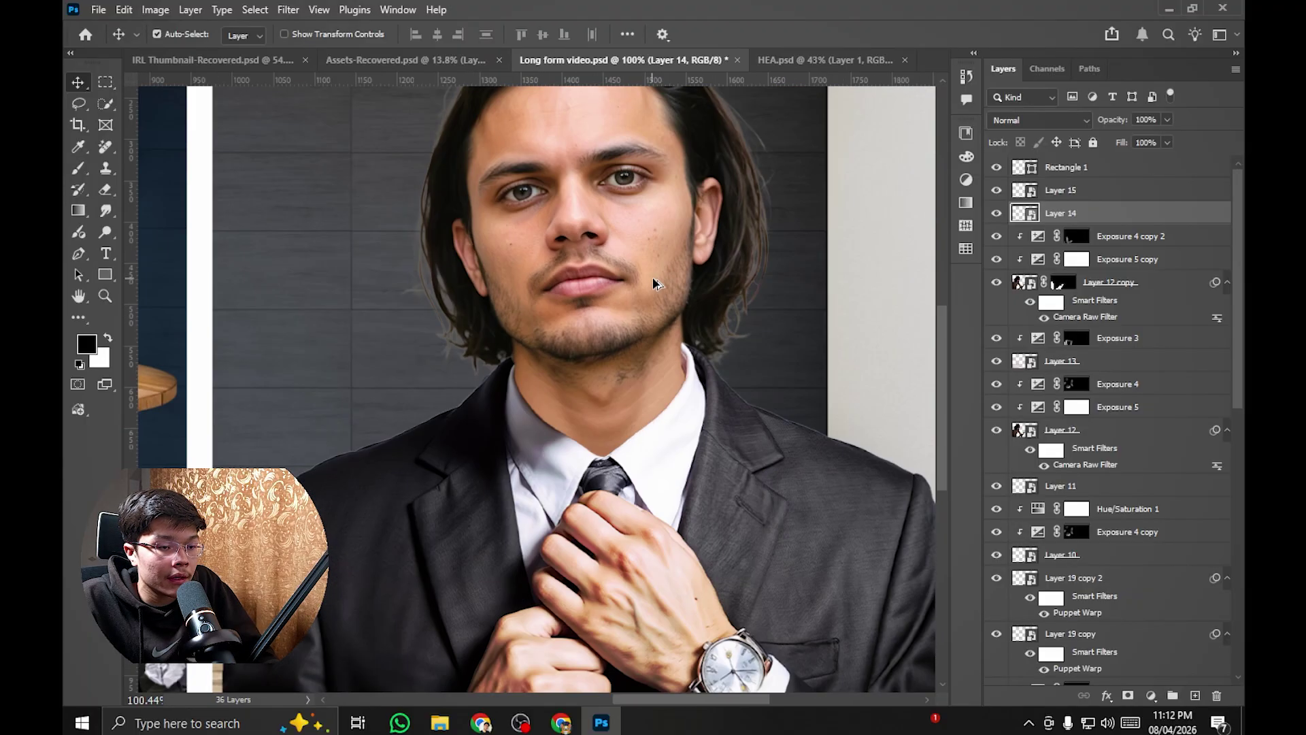
scroll(651, 298, up, 5)
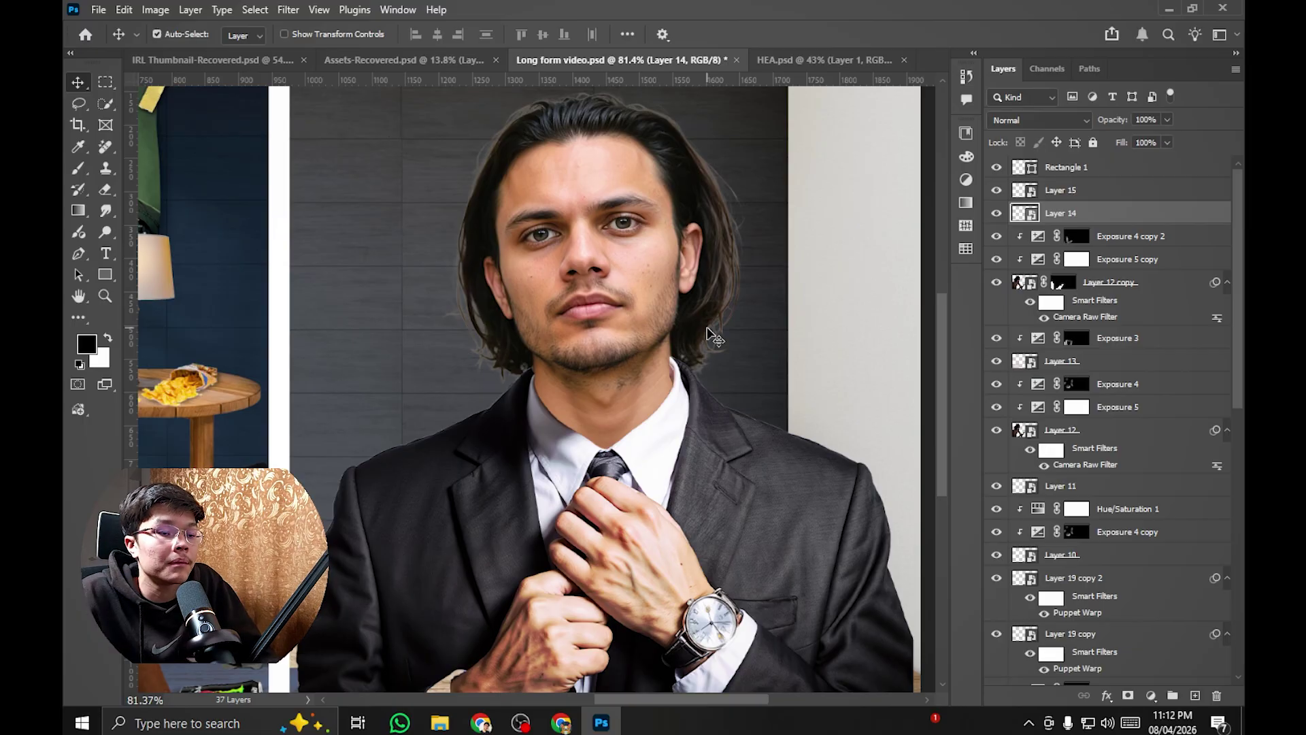
Step: Scale the head and suit layers together to about 118% and position the figure to fill the right panel
scroll(711, 334, up, 1)
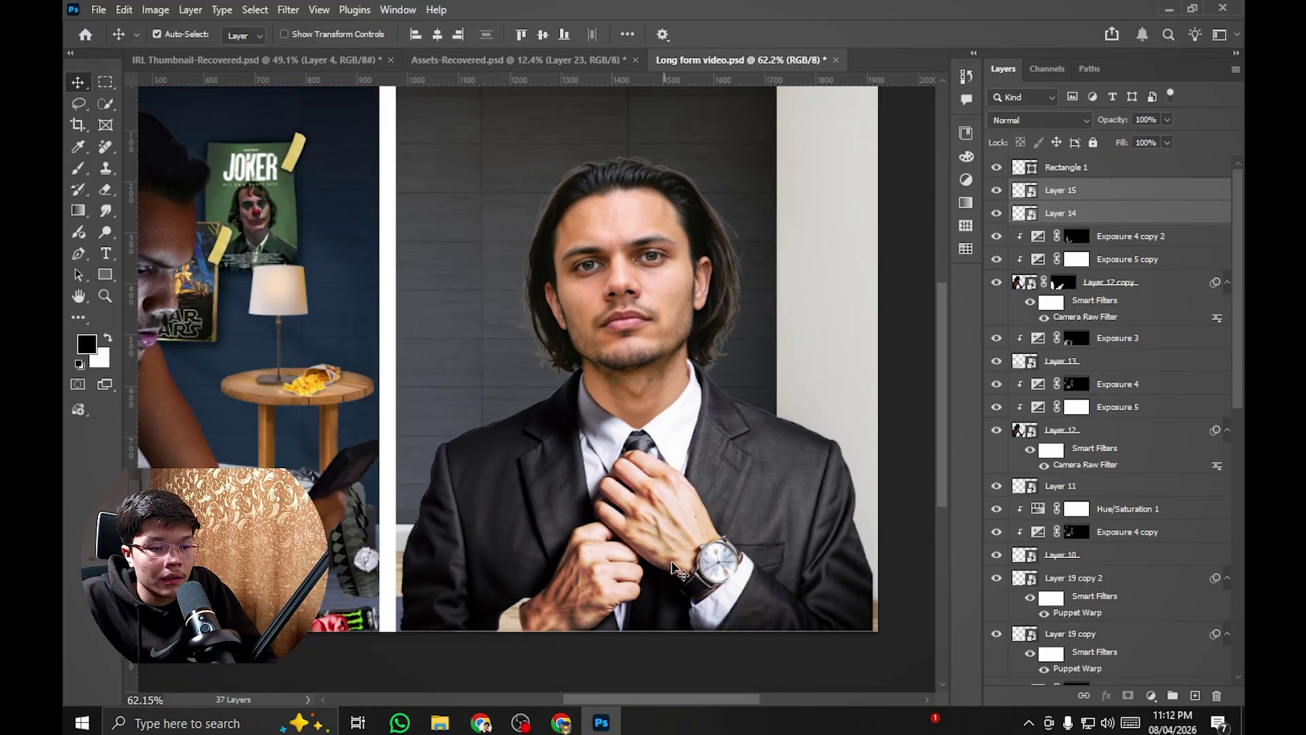
key(ctrl+t)
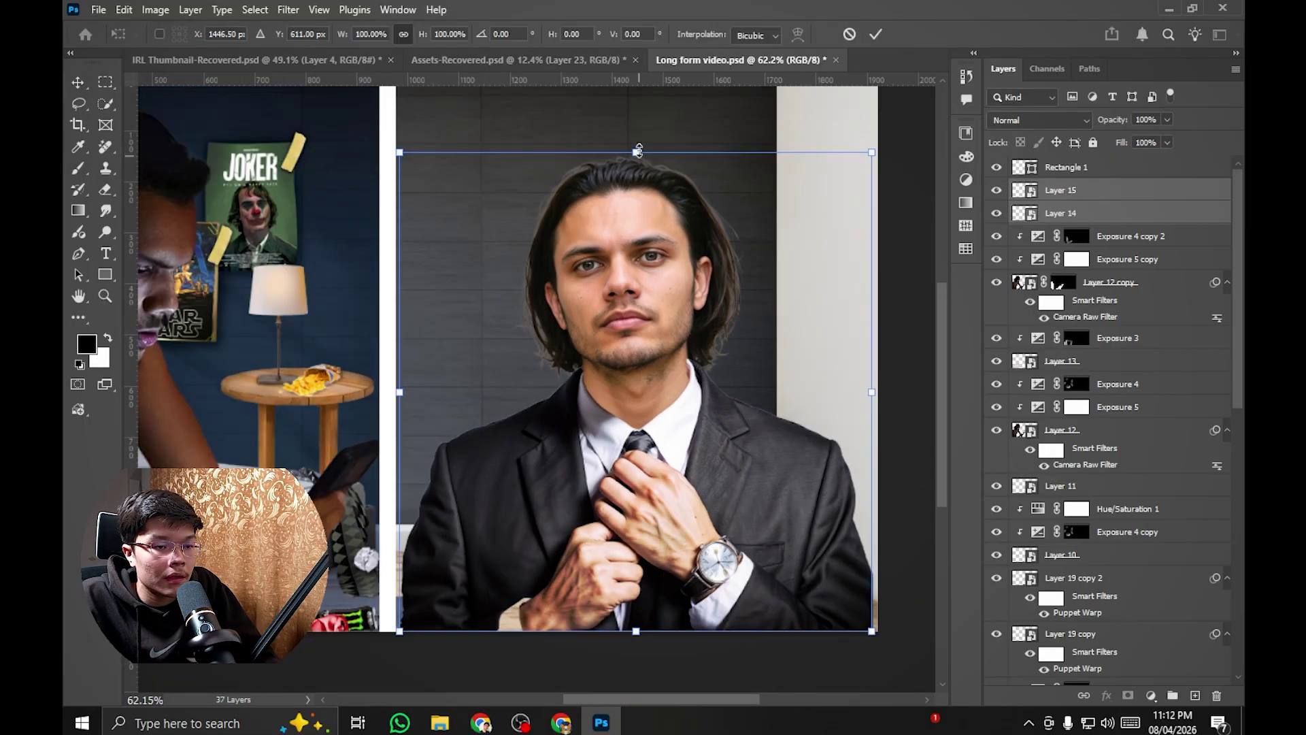
drag(638, 150, 638, 71)
drag(664, 300, 679, 381)
scroll(680, 367, down, 1)
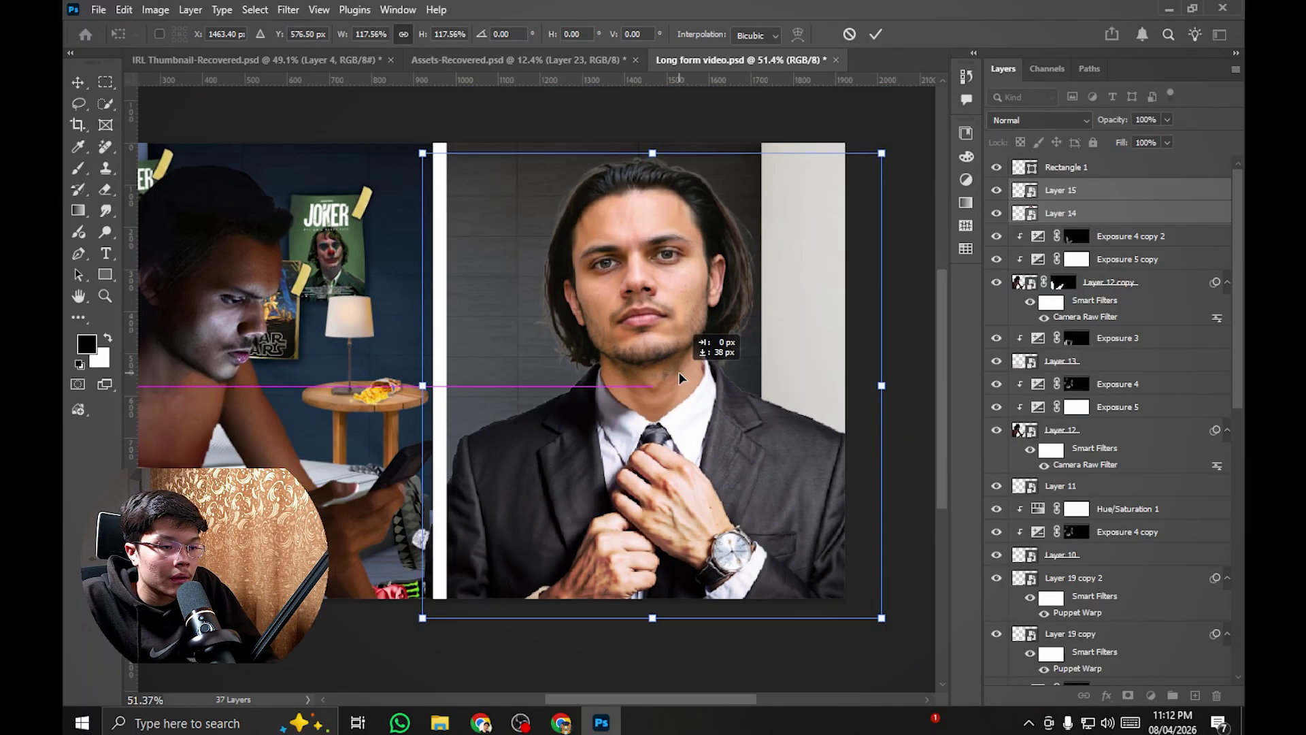
key(Return)
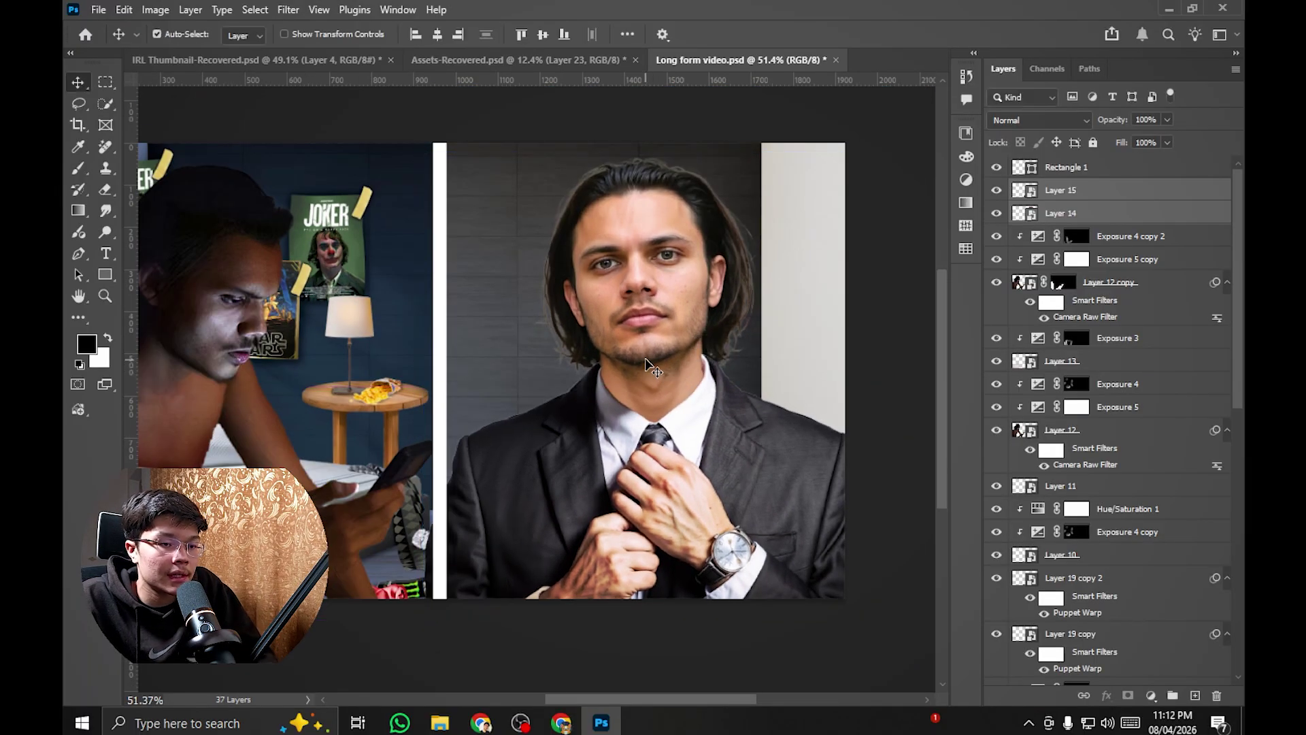
Step: Add a layer mask to the suit layer and mask out the sleeve part extending past the white divider into the left panel
scroll(646, 367, down, 2)
scroll(625, 353, up, 3)
scroll(626, 353, up, 6)
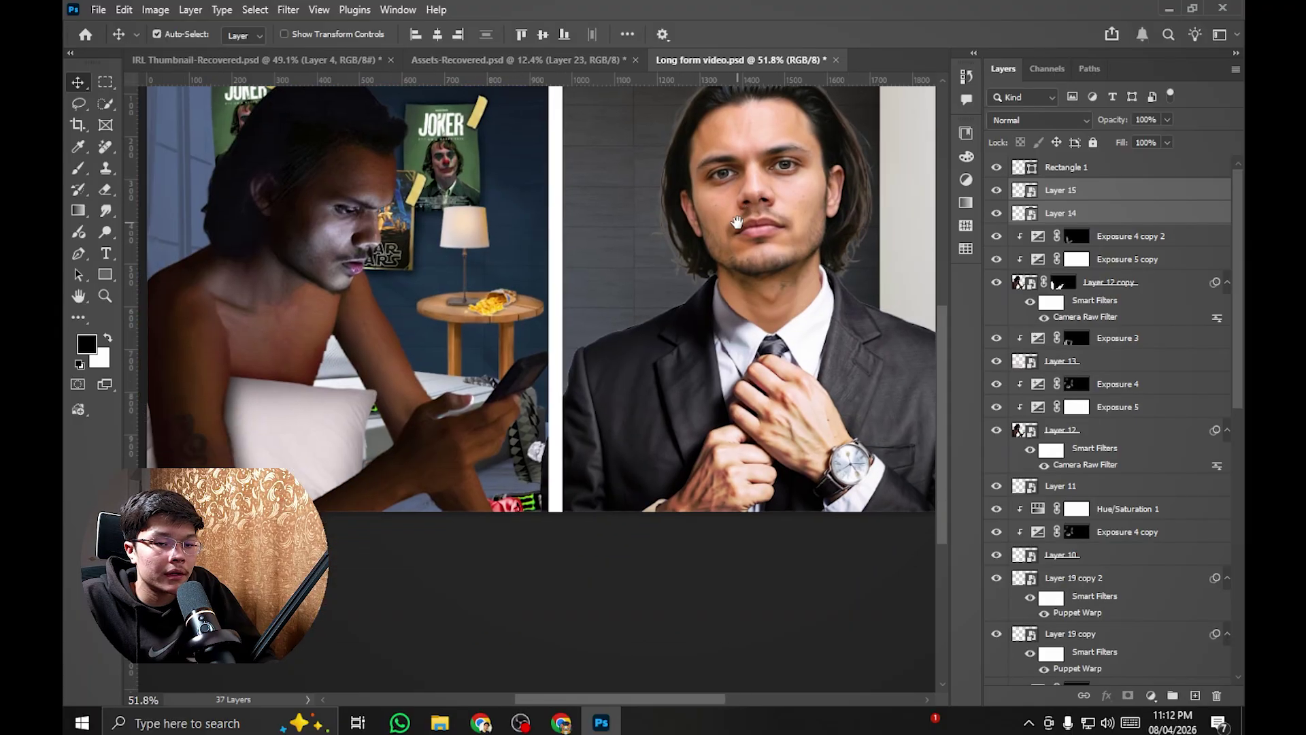
scroll(729, 258, up, 2)
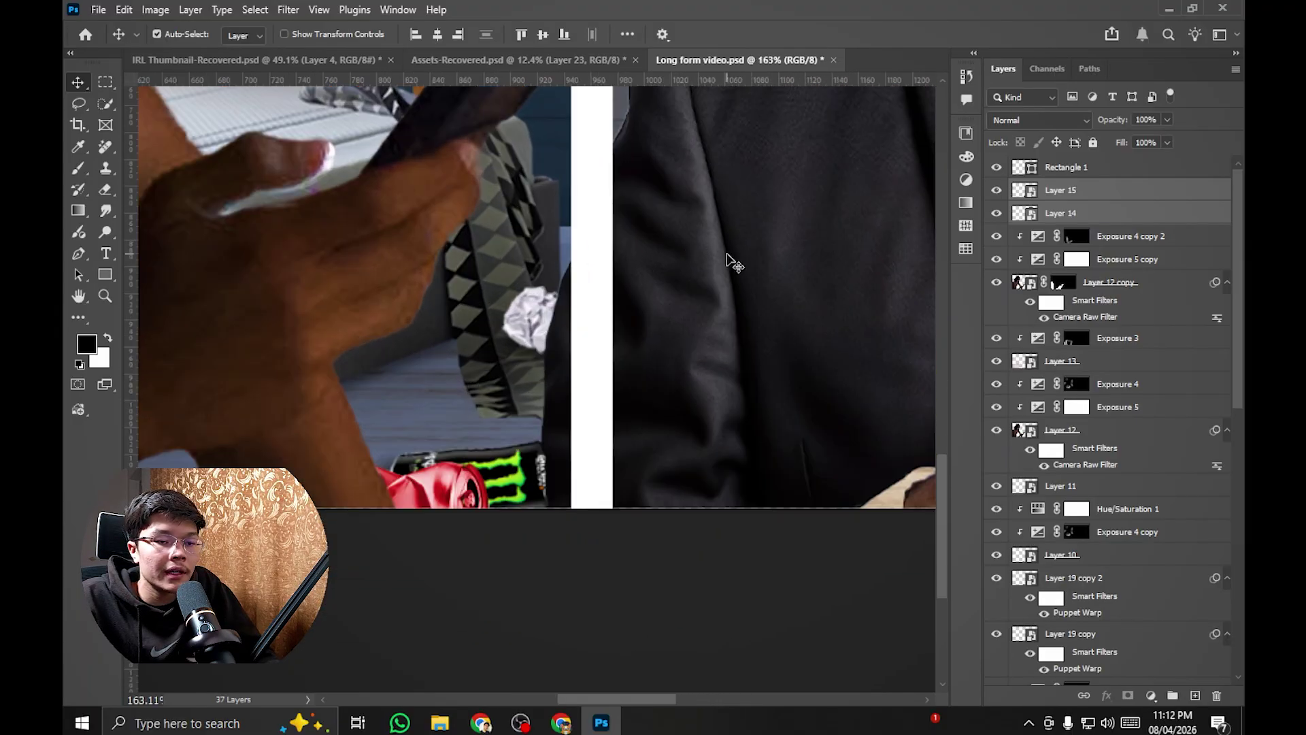
click(1062, 190)
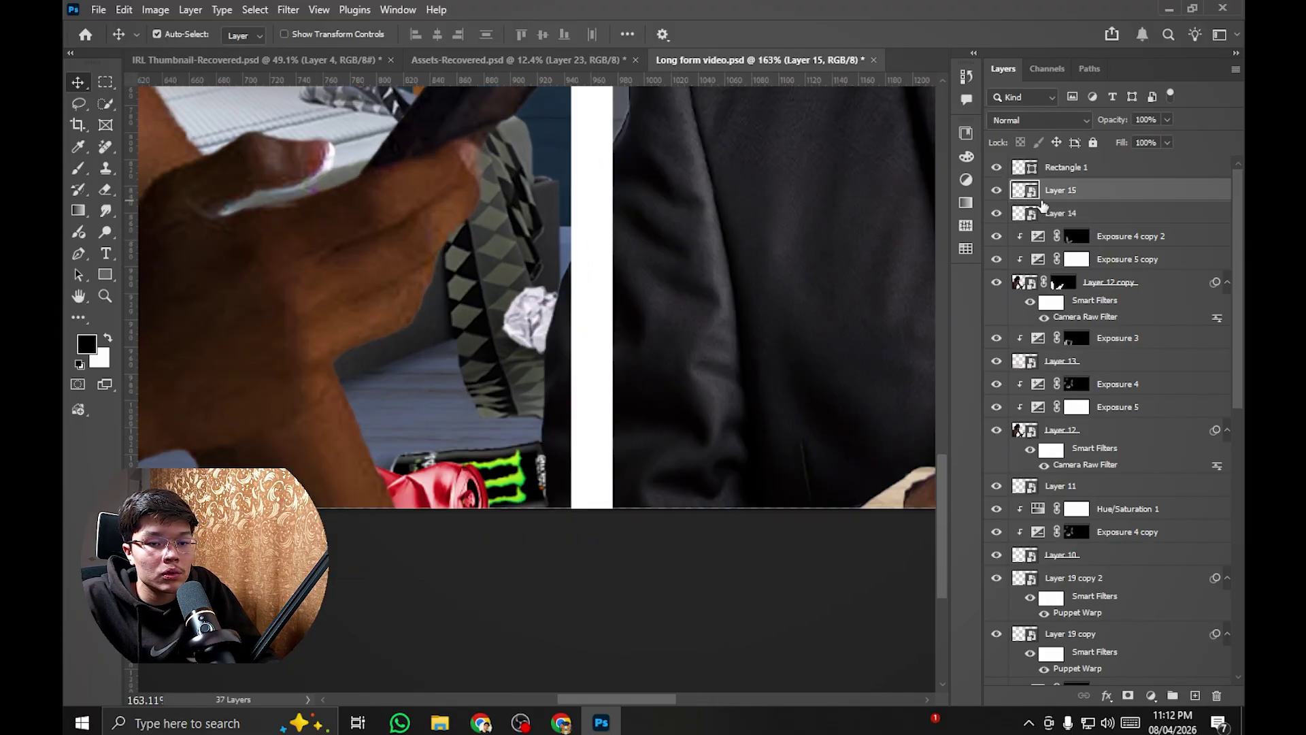
key(l)
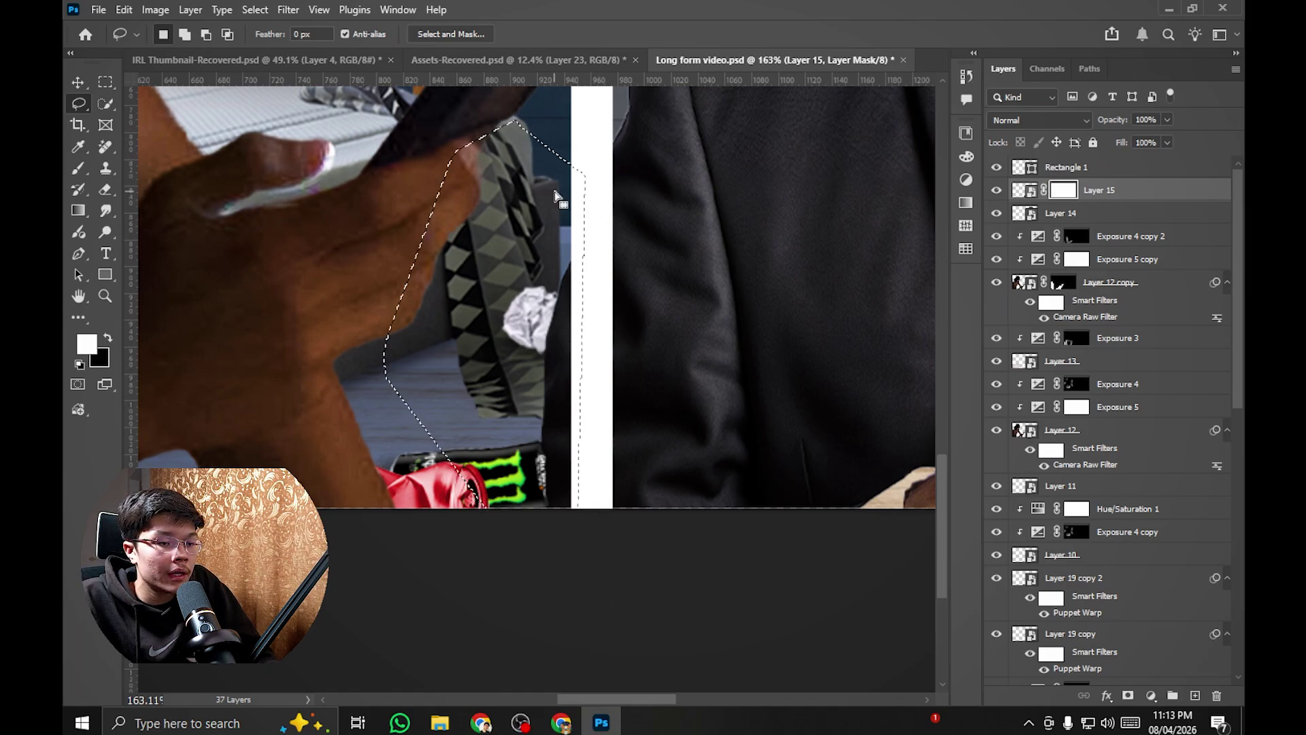
key(Delete)
key(ctrl+d)
Step: Examine the suited man and the overall two-panel composite at several zoom levels
scroll(702, 363, down, 8)
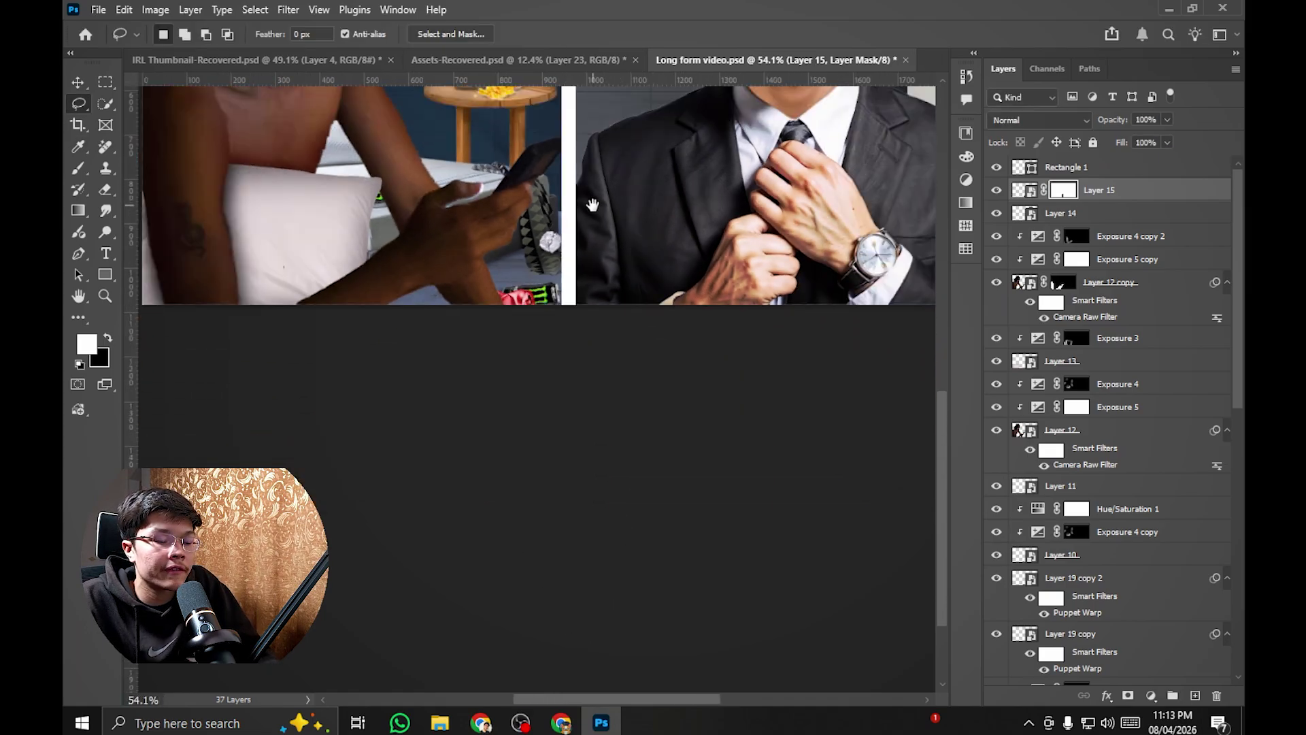
scroll(703, 363, down, 2)
scroll(674, 306, up, 6)
key(v)
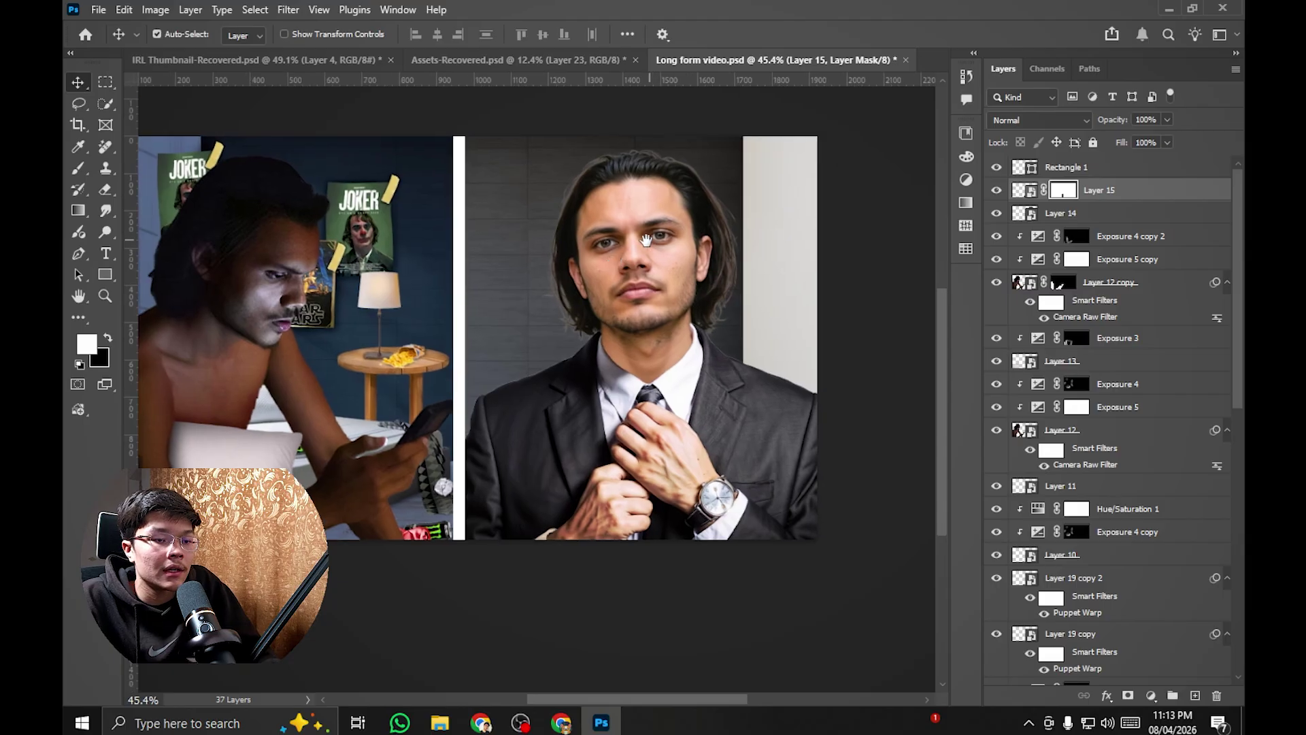
scroll(653, 259, down, 3)
scroll(673, 272, down, 2)
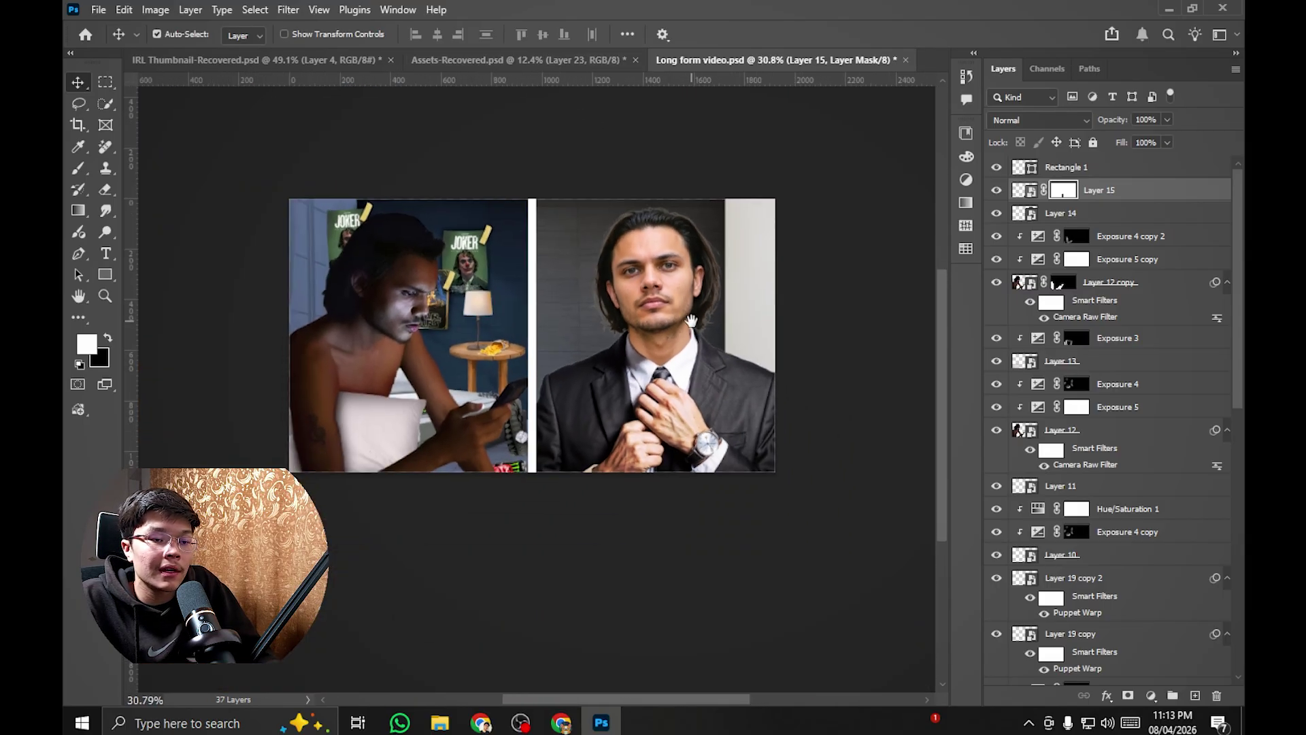
scroll(699, 281, up, 3)
scroll(694, 292, up, 3)
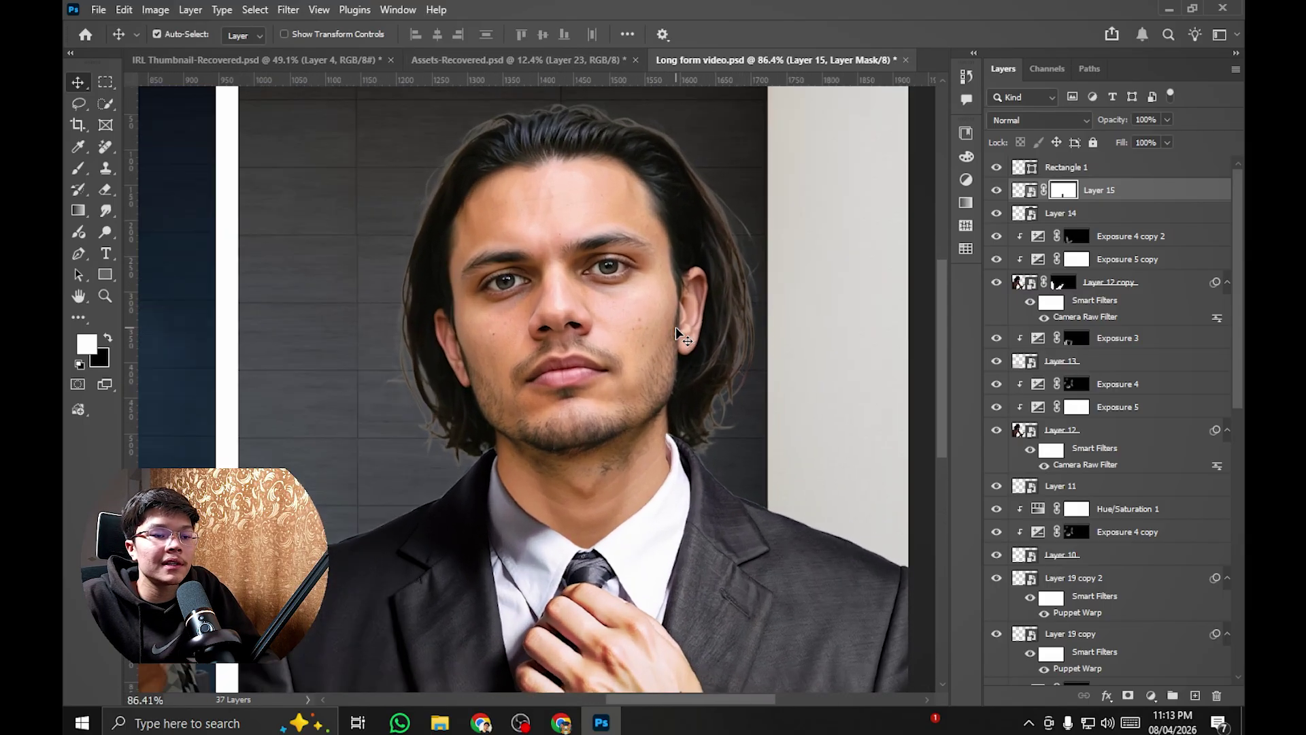
scroll(677, 333, down, 3)
scroll(676, 333, up, 2)
scroll(707, 323, down, 3)
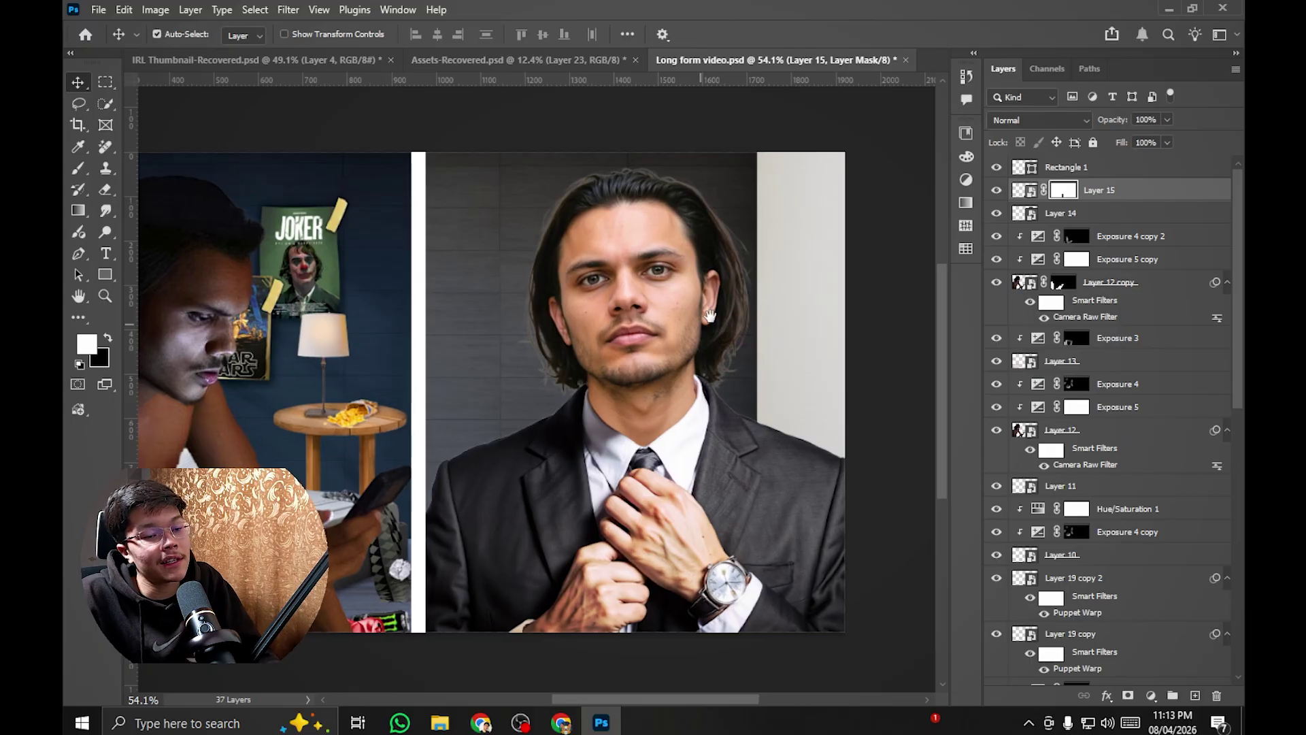
scroll(716, 318, up, 1)
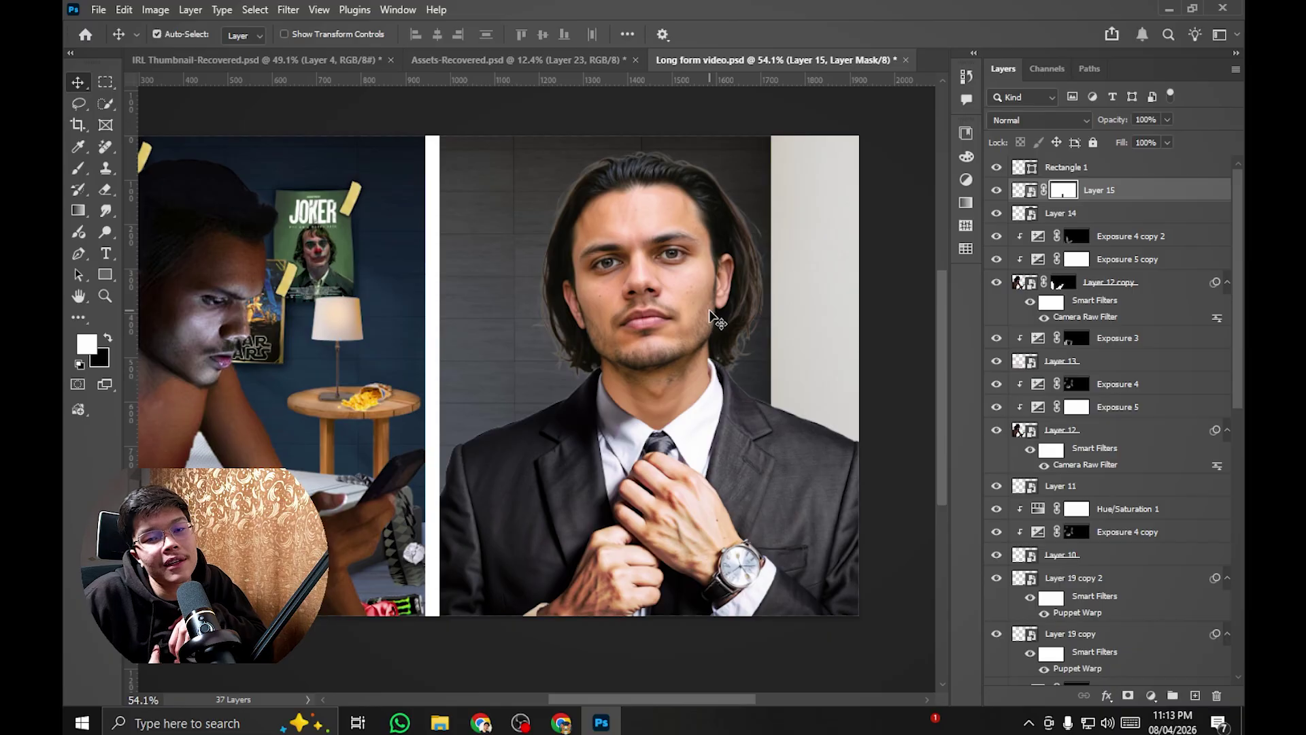
Step: Puppet Warp the head layer with a forehead pin shifted slightly right to adjust the head's tilt
scroll(714, 318, up, 5)
click(677, 225)
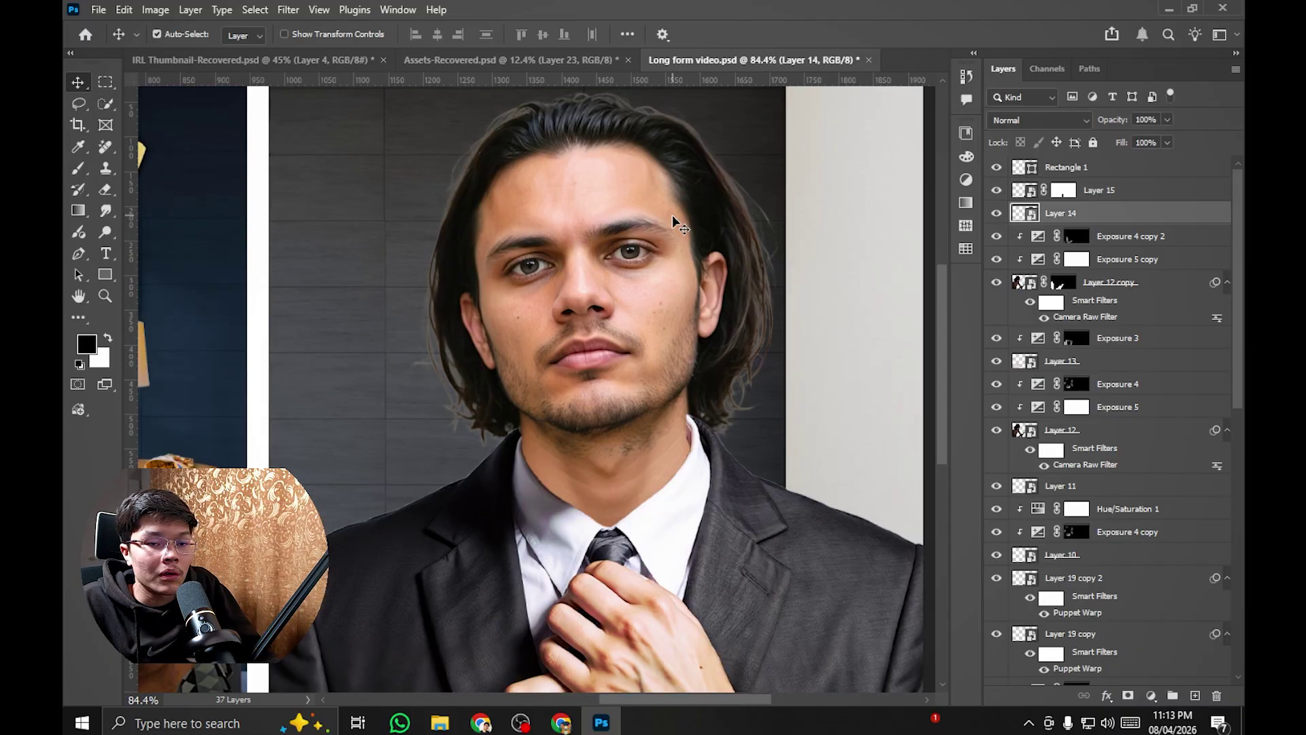
click(125, 10)
click(185, 347)
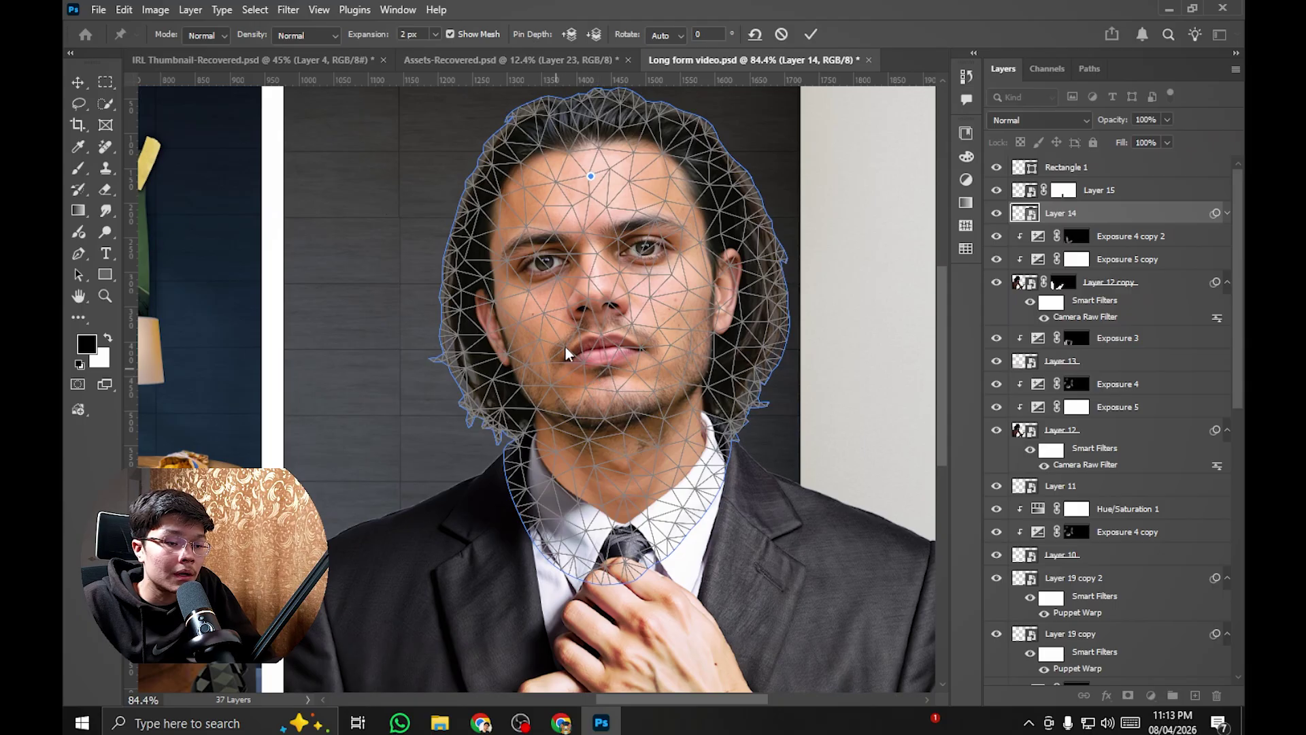
click(590, 177)
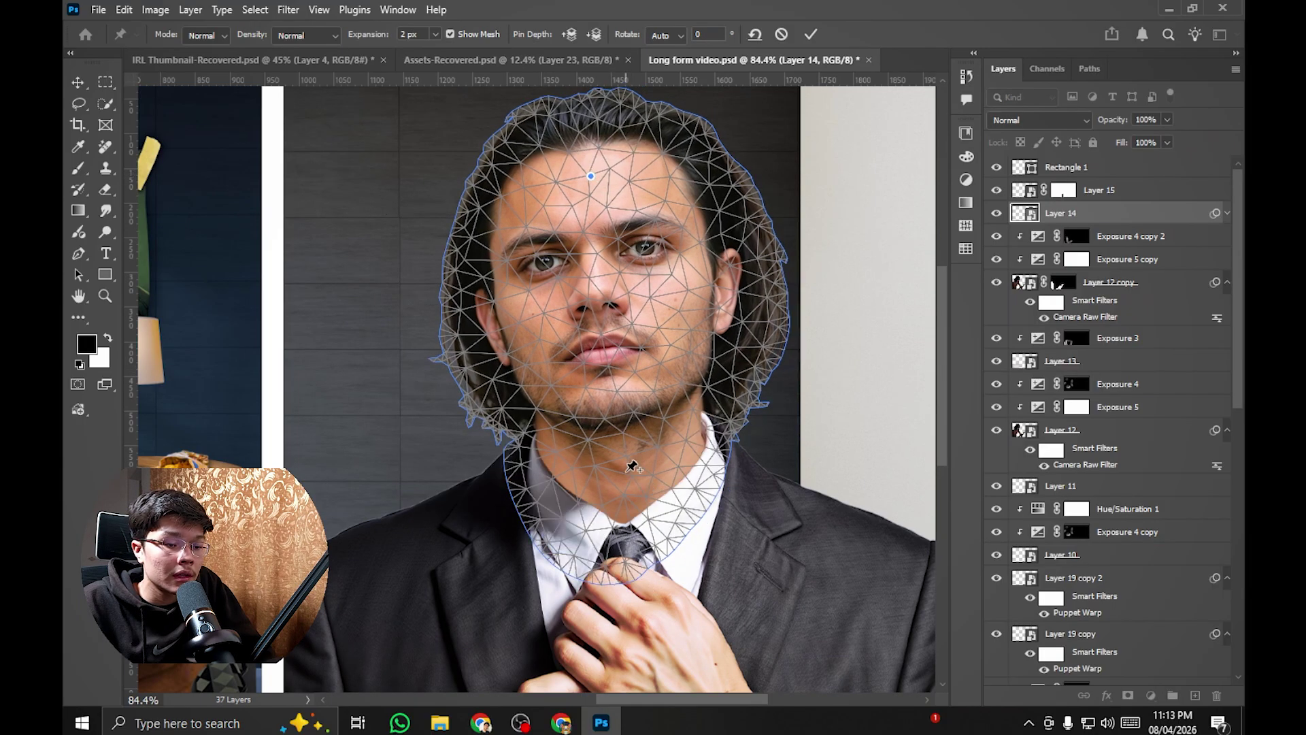
drag(590, 178, 613, 183)
key(Return)
scroll(612, 306, down, 3)
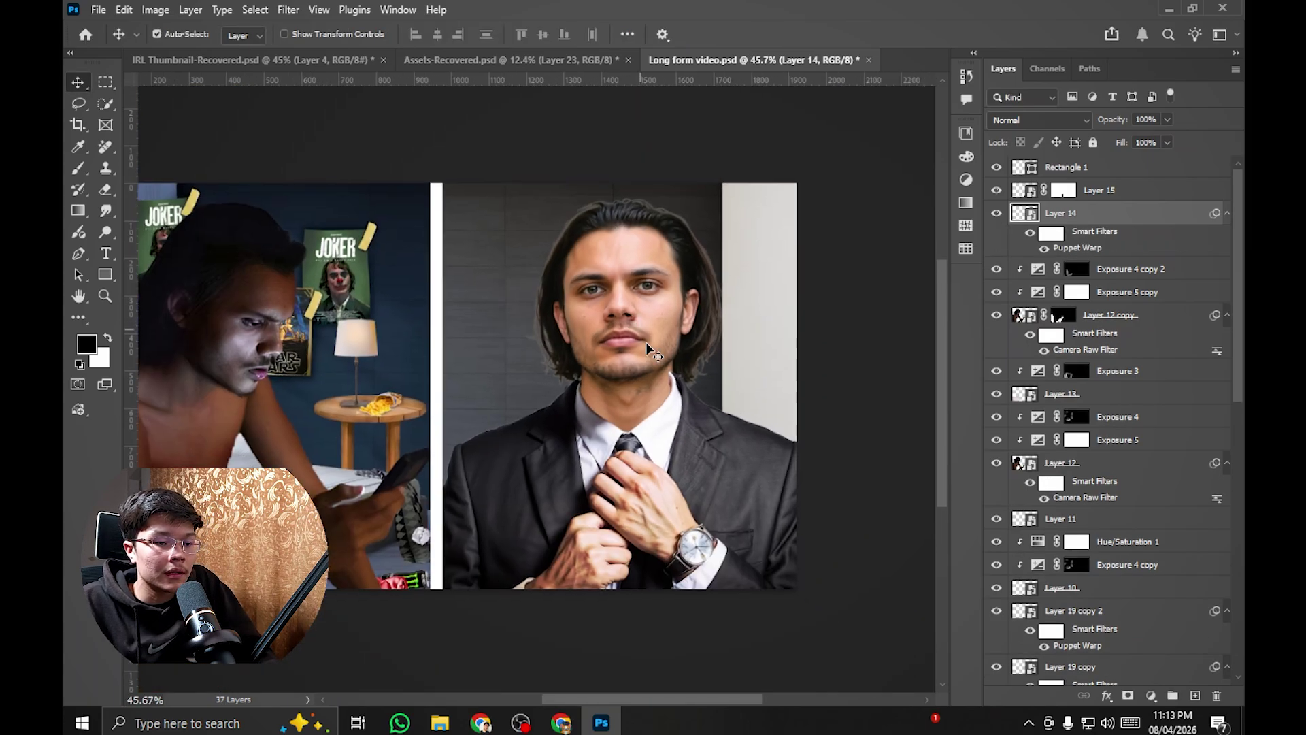
Step: Start a Puppet Warp on the suit layer, anchor the shirt and lapel with pins, and pull the collar tip beside the neck to the right
scroll(699, 304, up, 8)
scroll(698, 305, up, 4)
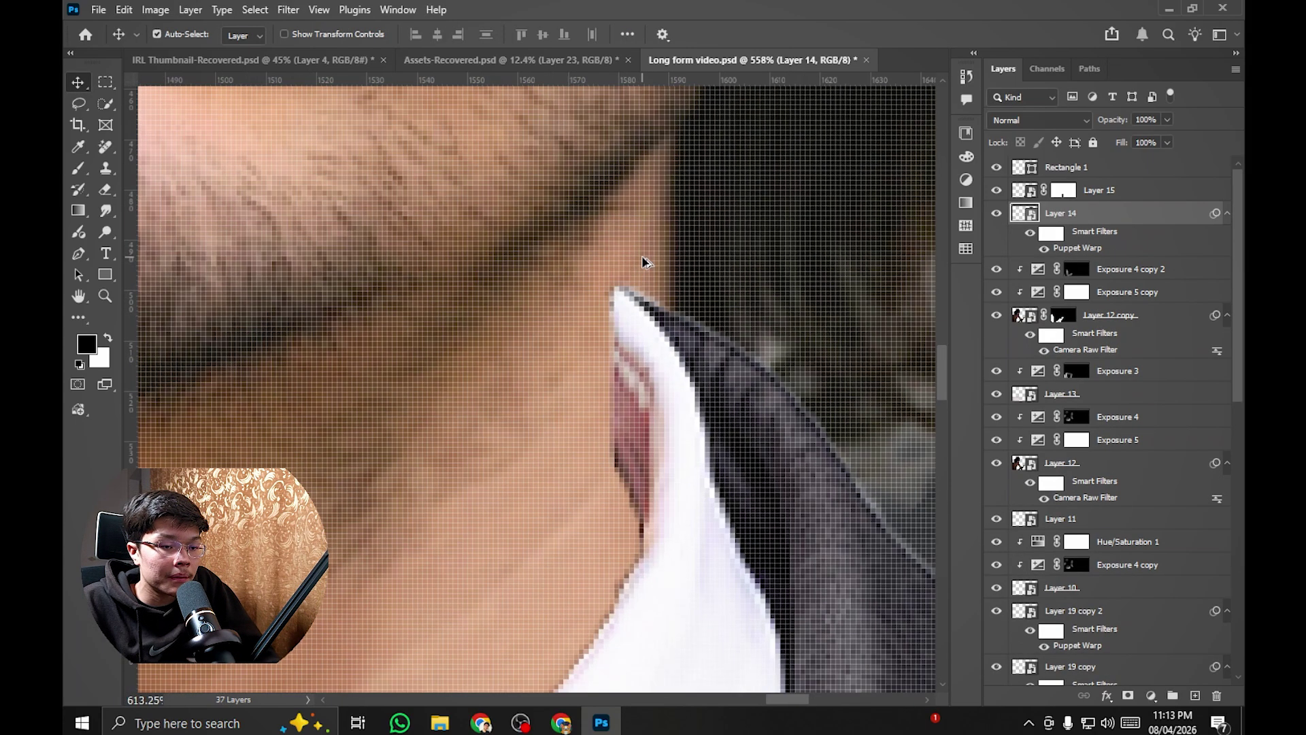
scroll(683, 213, down, 2)
scroll(636, 280, up, 5)
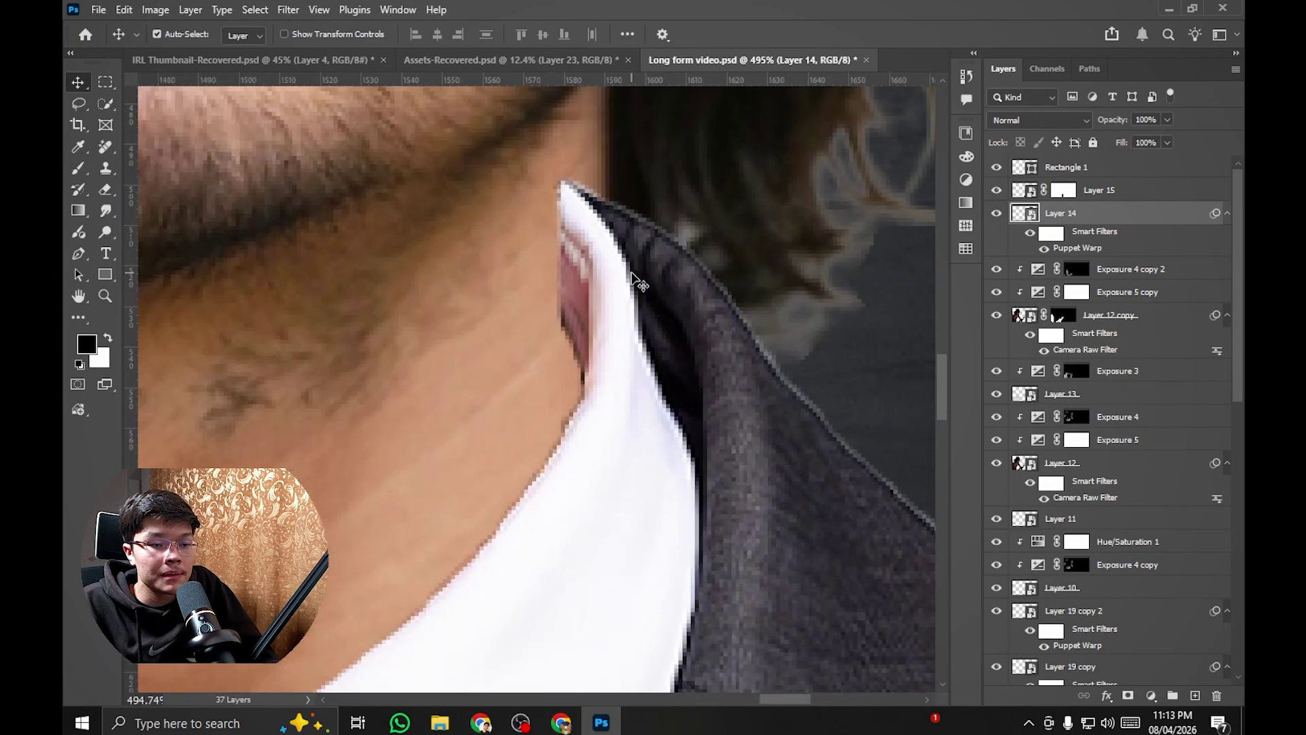
click(636, 281)
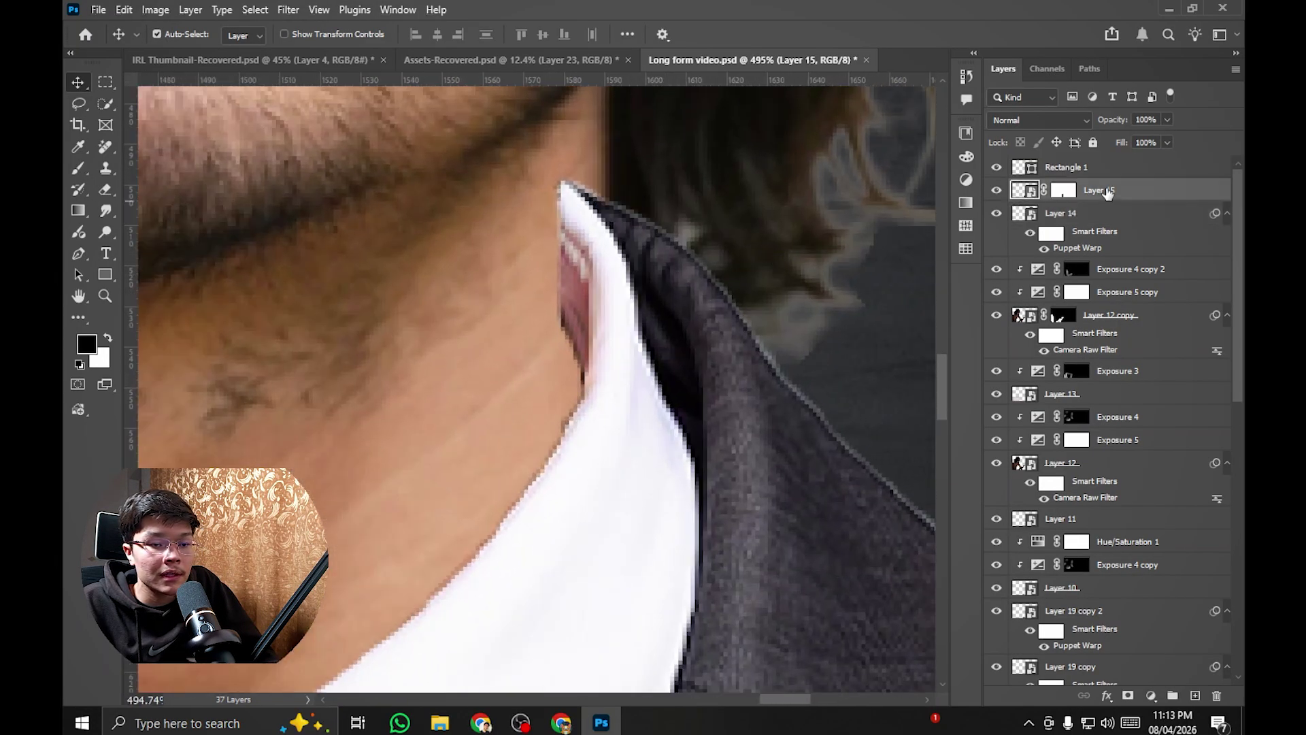
scroll(714, 312, down, 1)
click(124, 10)
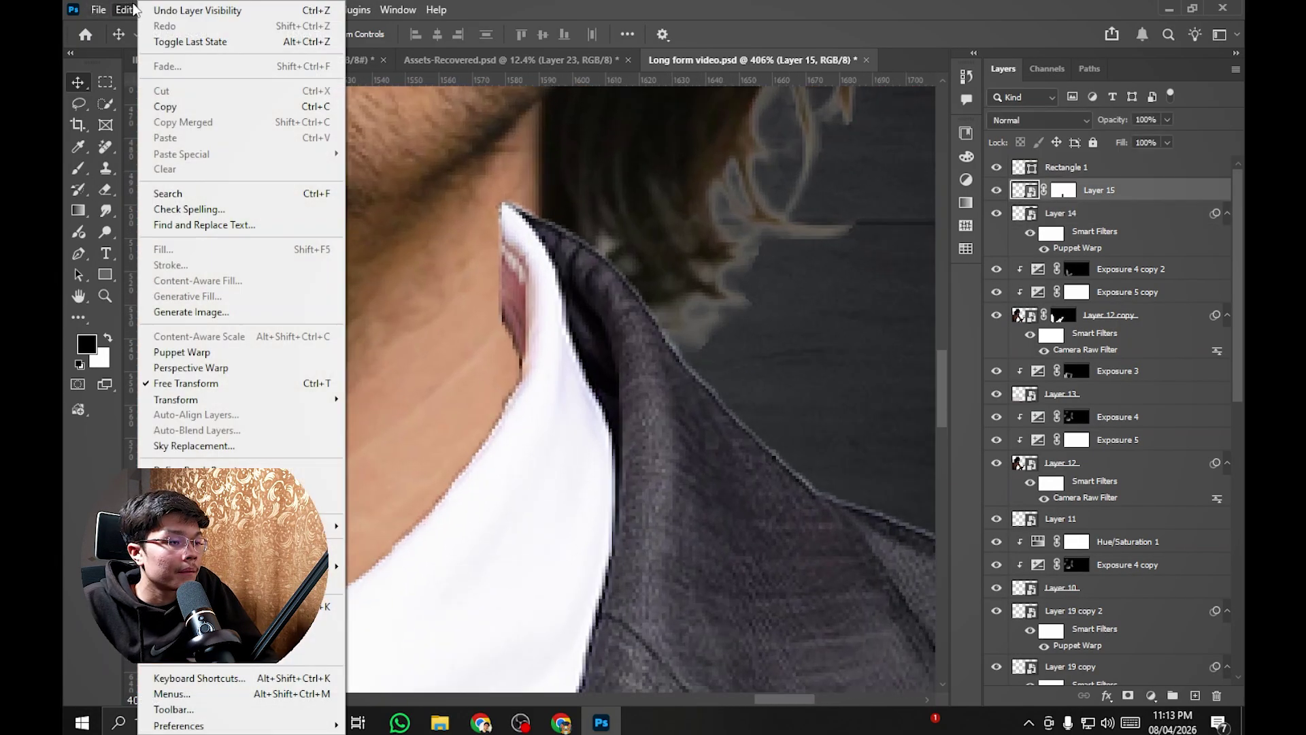
click(244, 352)
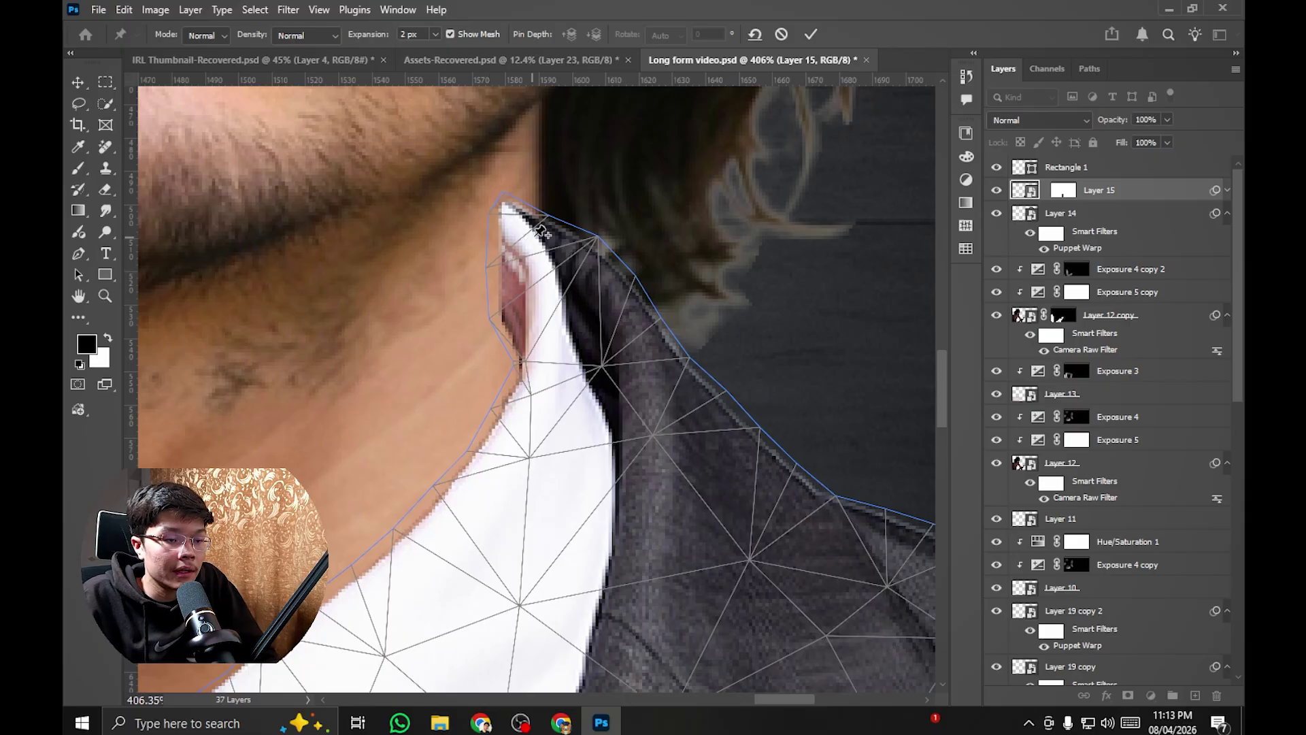
click(538, 228)
scroll(578, 286, down, 3)
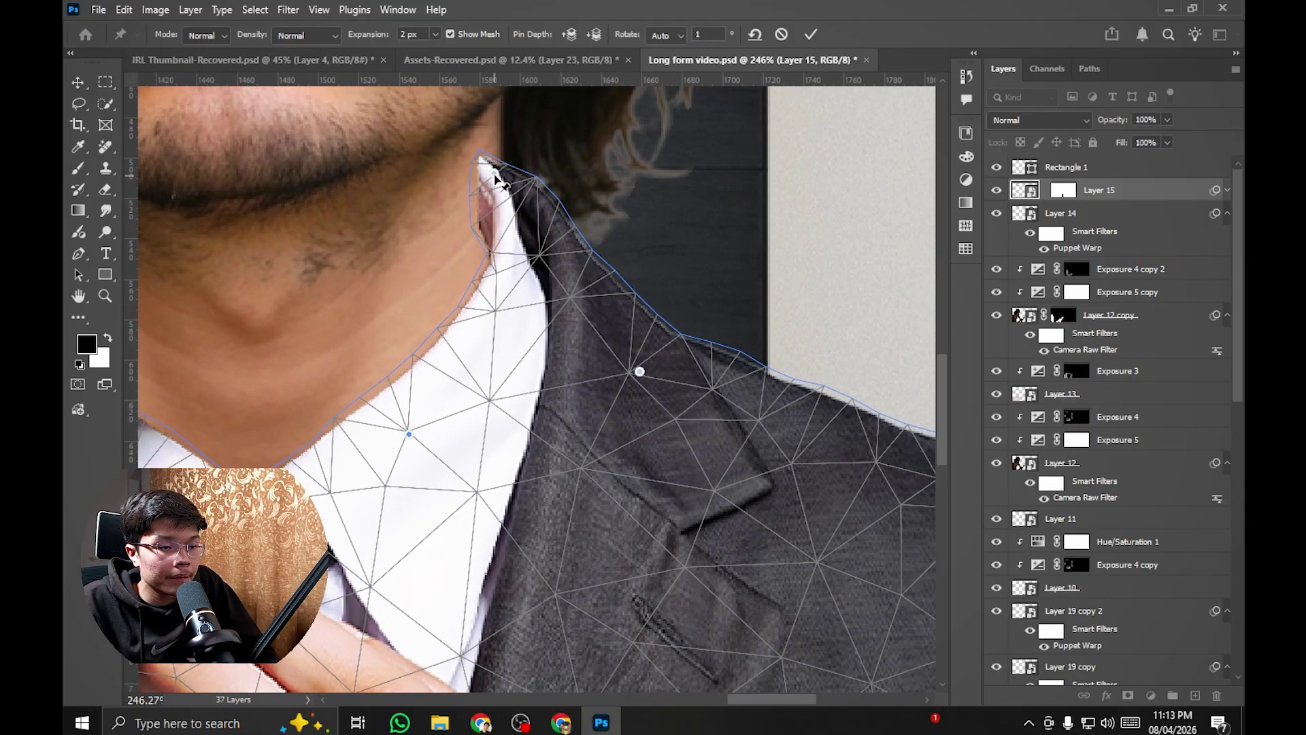
drag(496, 178, 536, 185)
Step: Move the collar tip back toward the neck and add warp pins along the collar's inner edge to shape it
scroll(548, 195, up, 3)
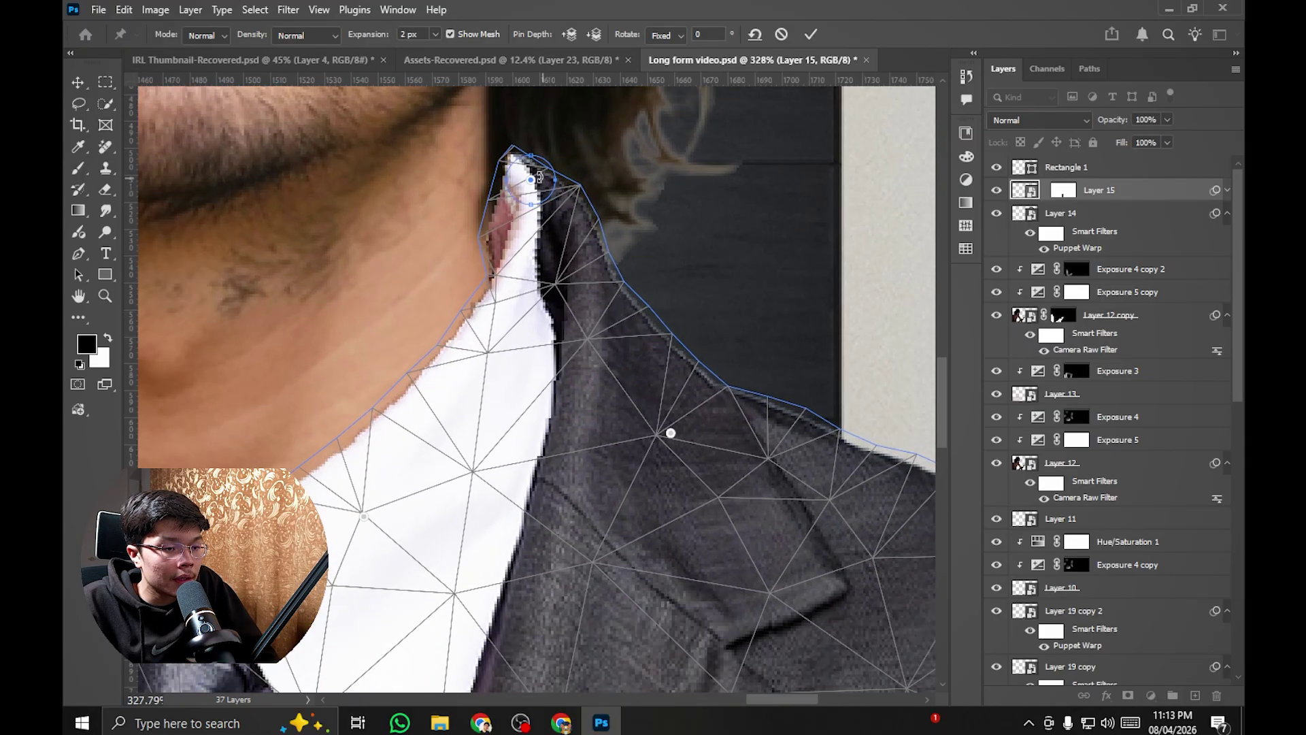
scroll(512, 136, up, 1)
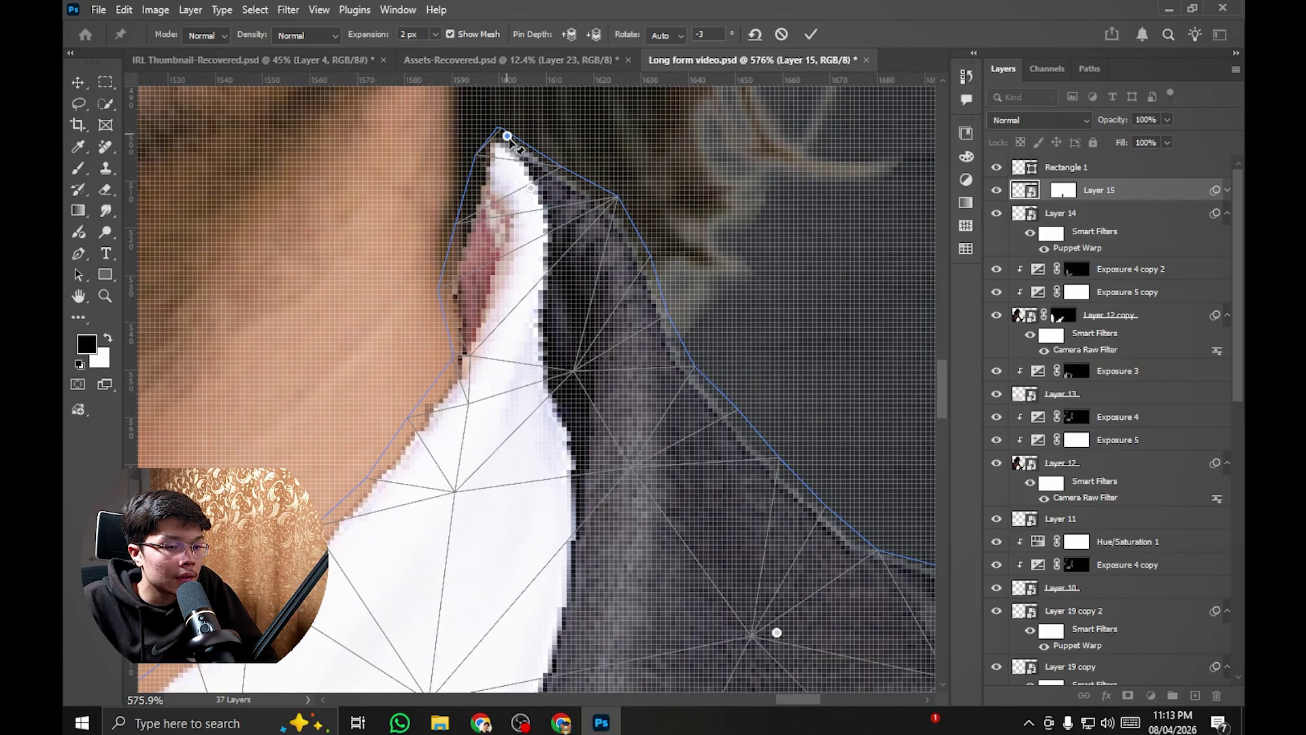
drag(497, 131, 465, 136)
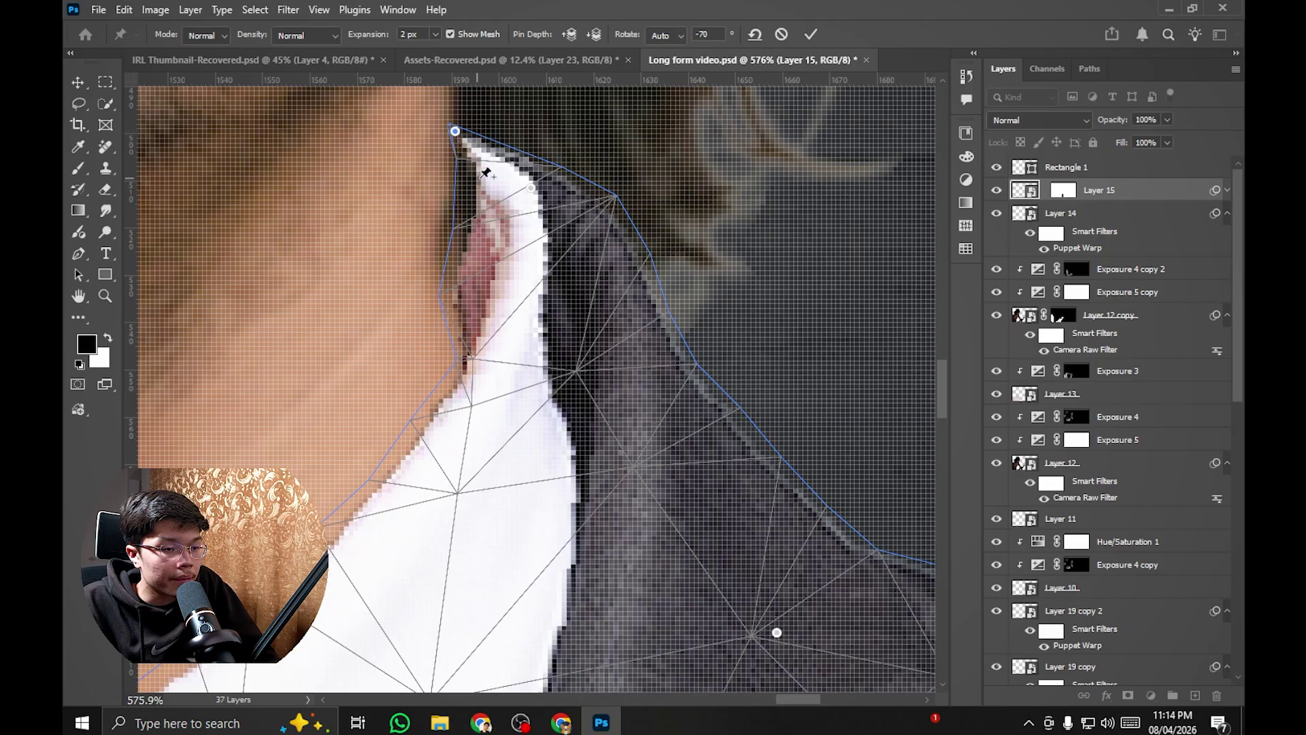
click(488, 193)
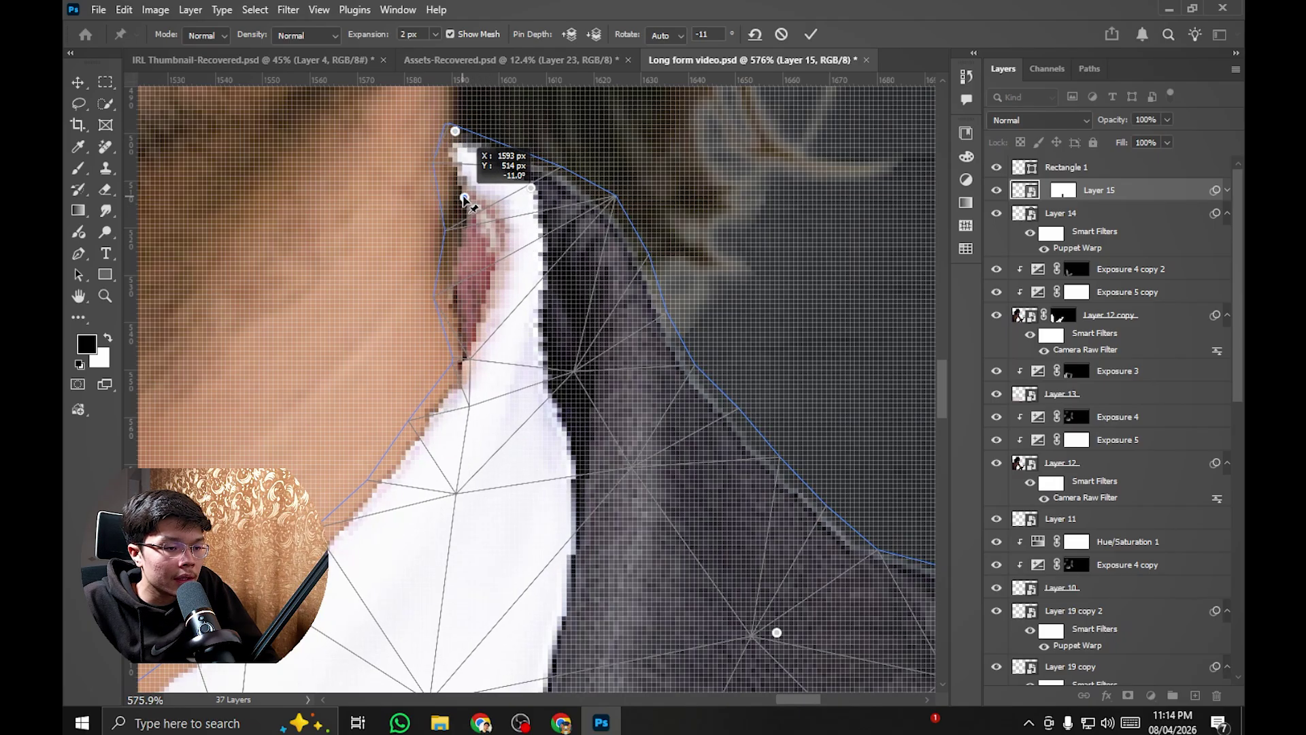
click(460, 268)
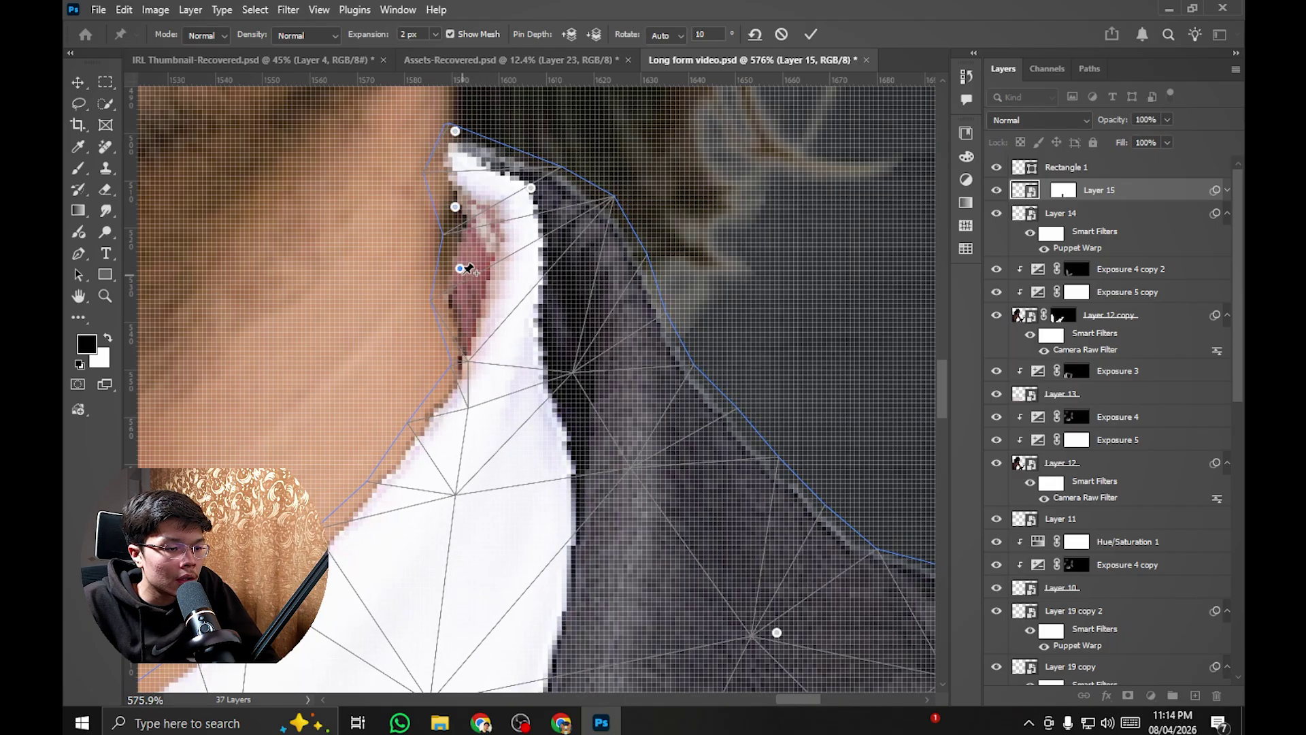
drag(455, 273, 460, 297)
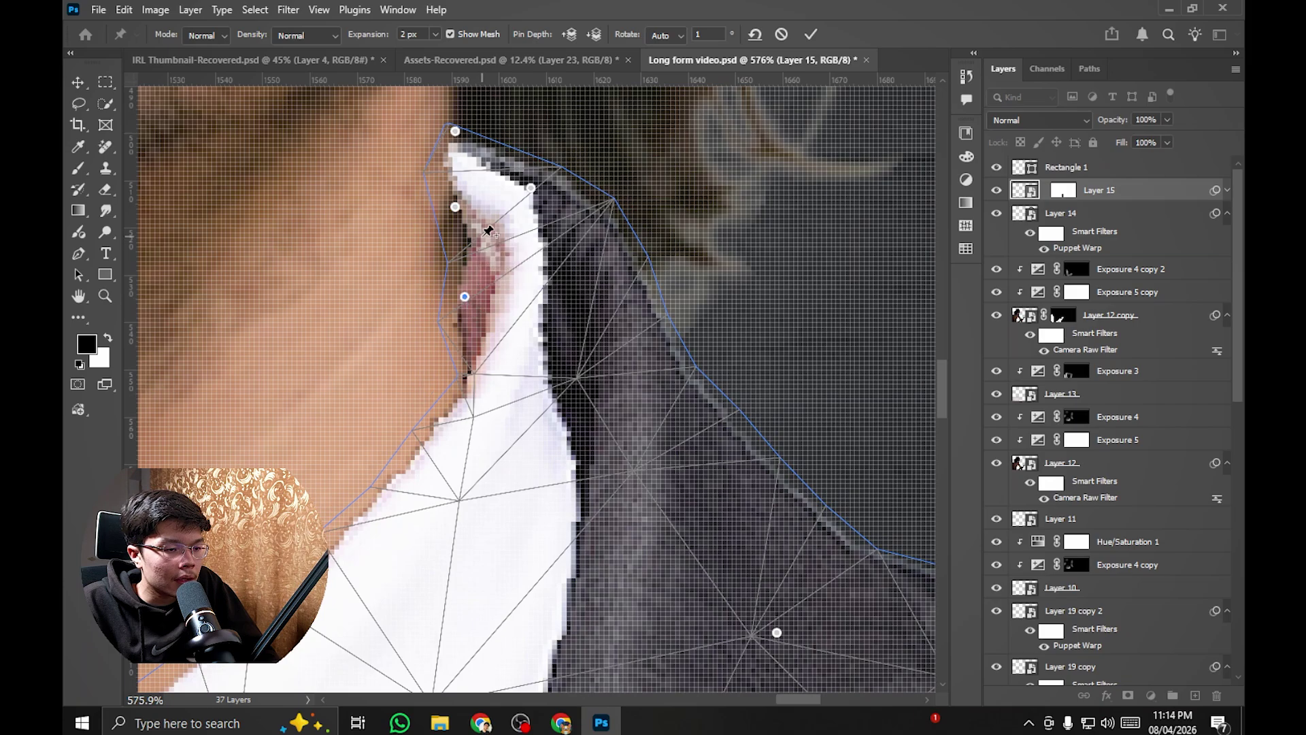
Step: Raise the collar tip and inner-edge pins slightly and apply the Puppet Warp to the suit layer
click(480, 254)
click(660, 286)
click(441, 211)
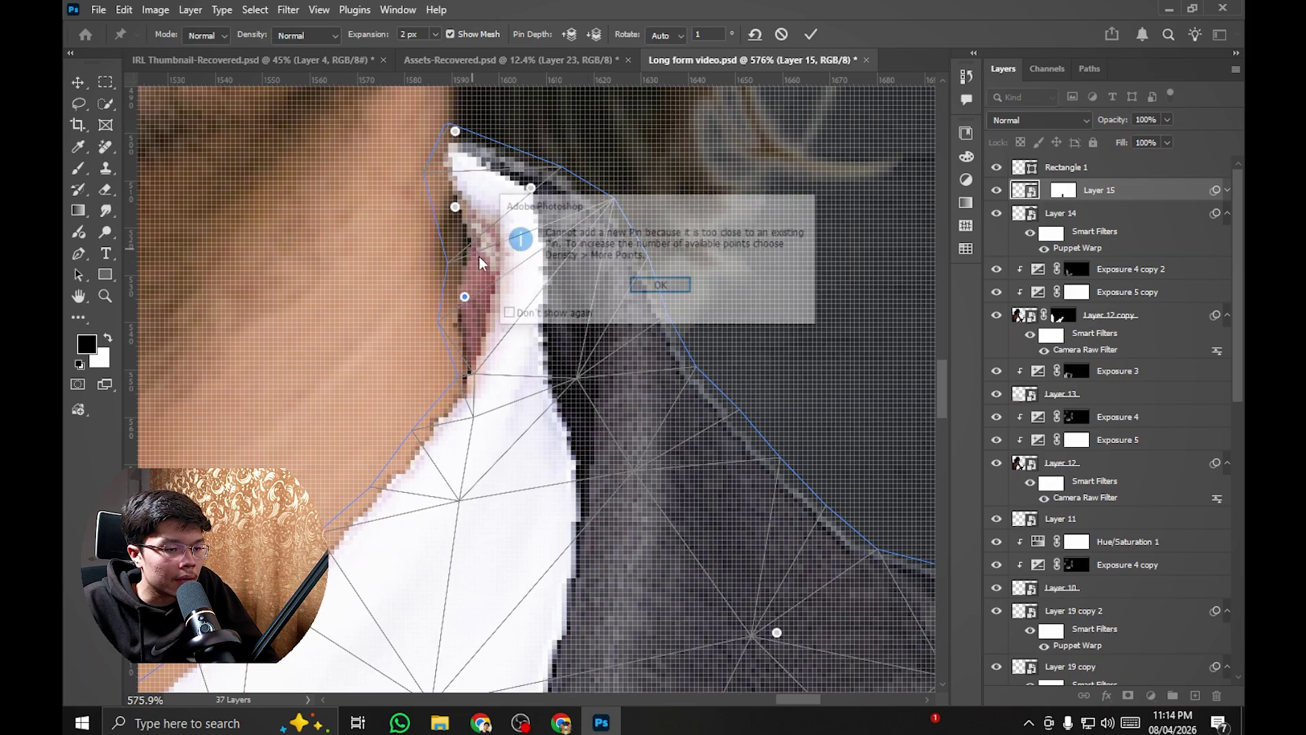
key(Return)
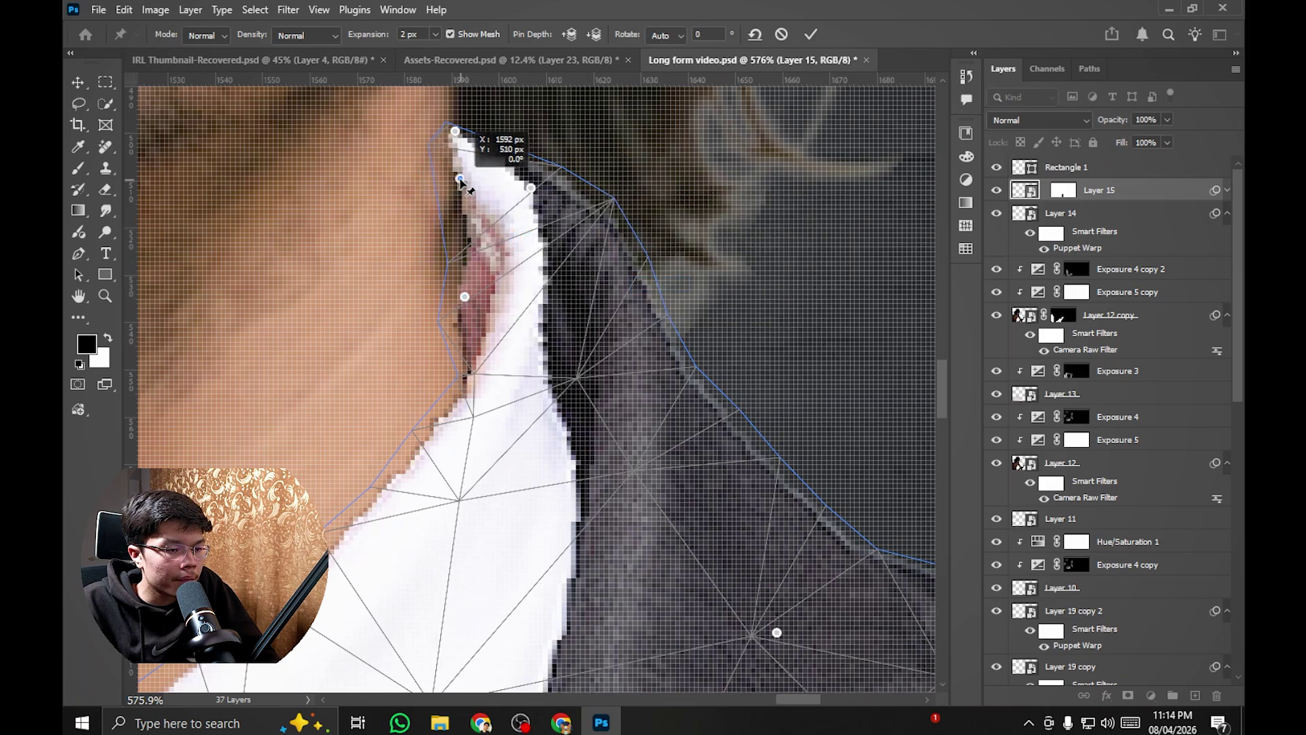
drag(464, 297, 463, 280)
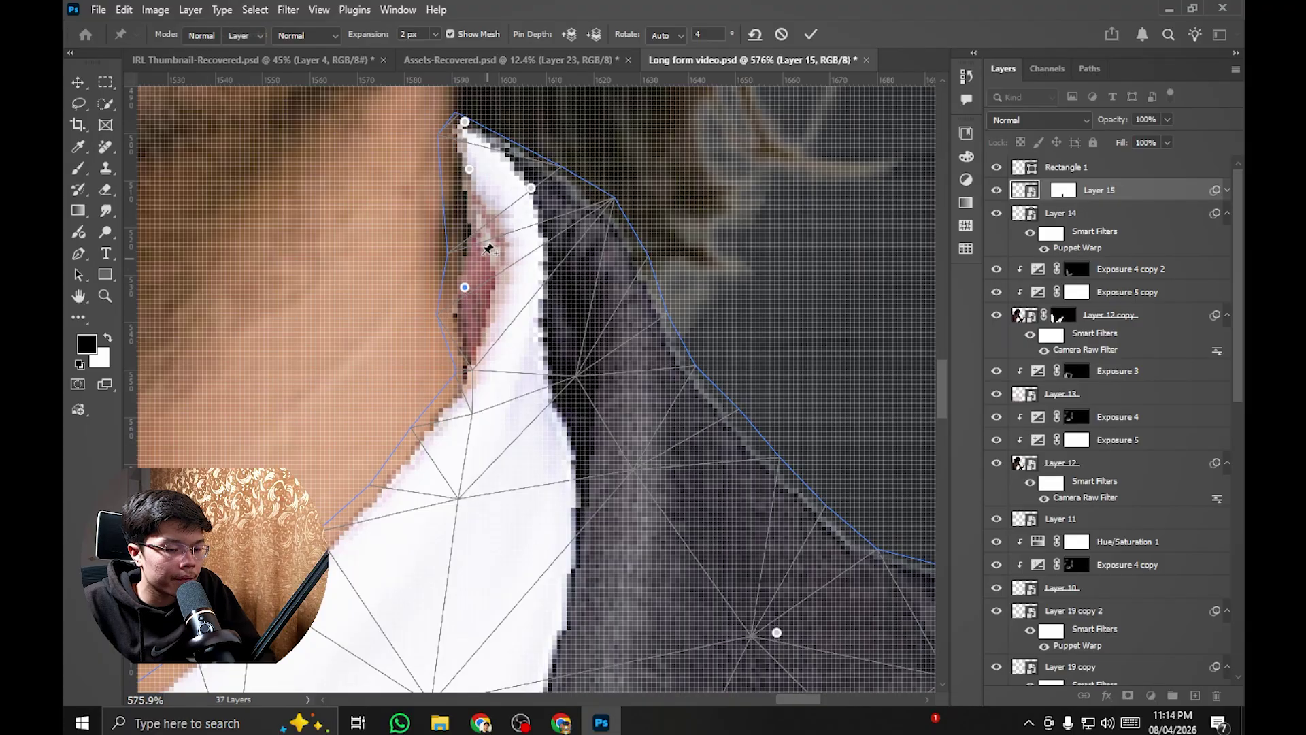
key(Return)
Step: Reopen the suit layer's Puppet Warp and replace the lower inner-collar pin with one placed slightly higher
scroll(497, 248, down, 5)
scroll(496, 248, down, 4)
scroll(710, 263, up, 7)
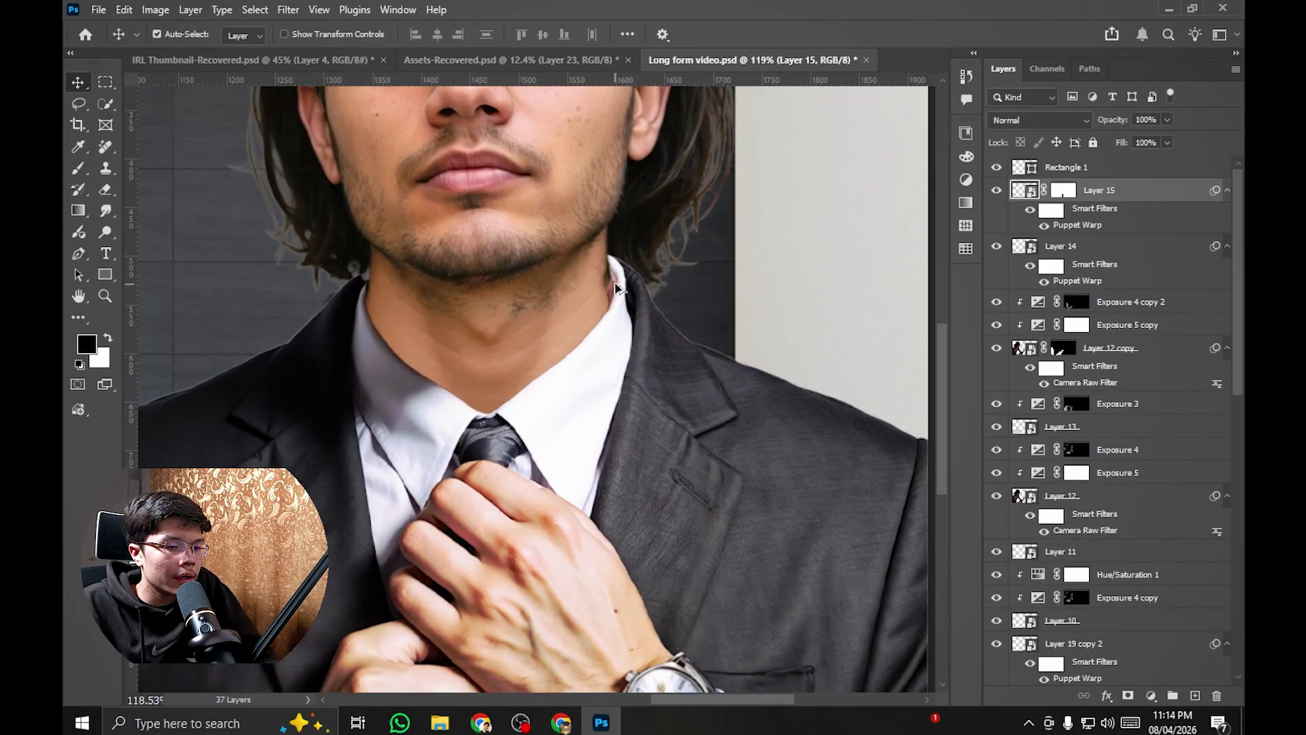
scroll(764, 283, up, 5)
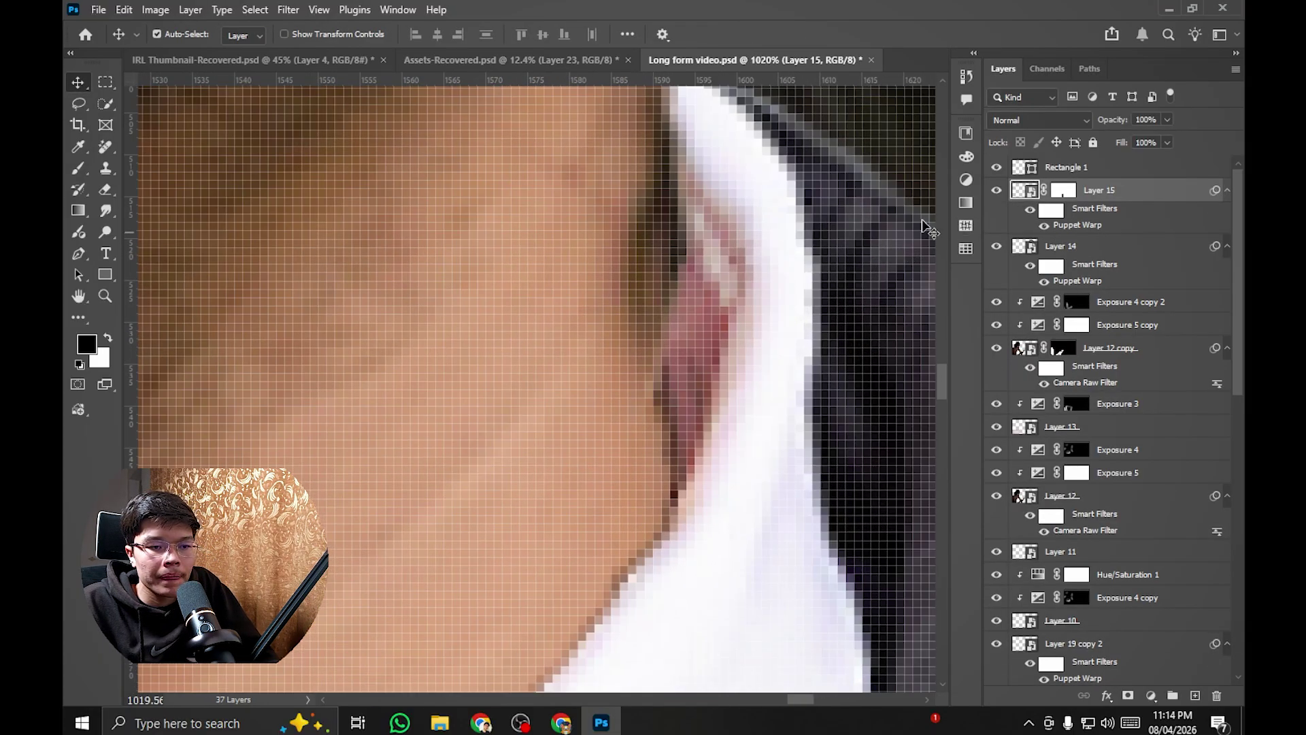
drag(929, 229, 719, 253)
double_click(1076, 229)
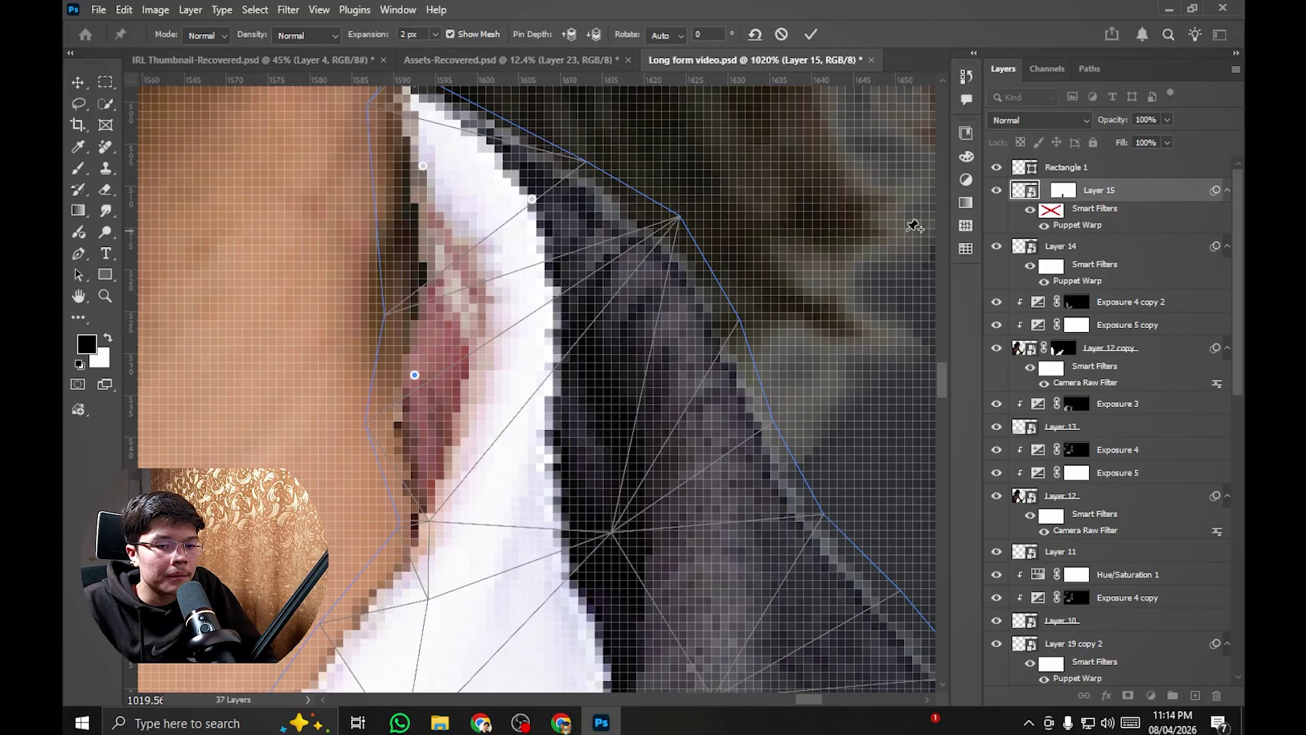
drag(442, 161, 492, 239)
drag(465, 452, 472, 452)
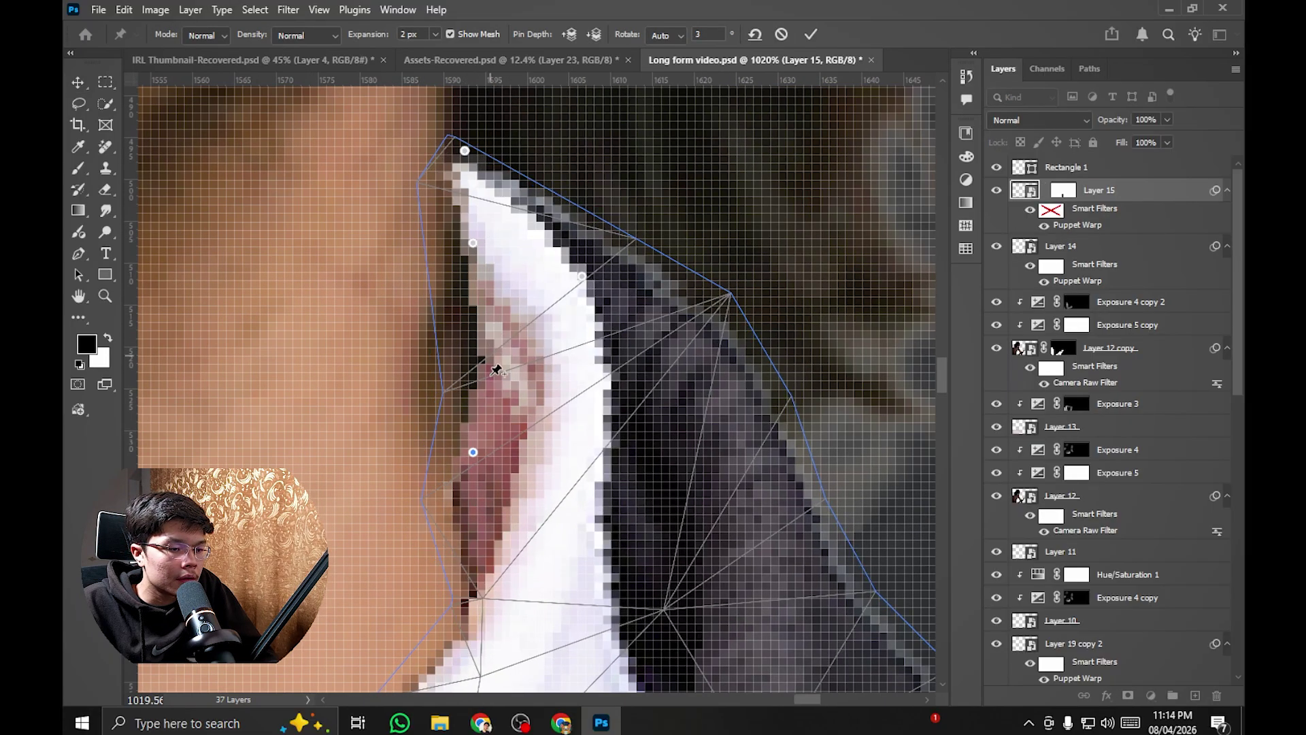
key(Delete)
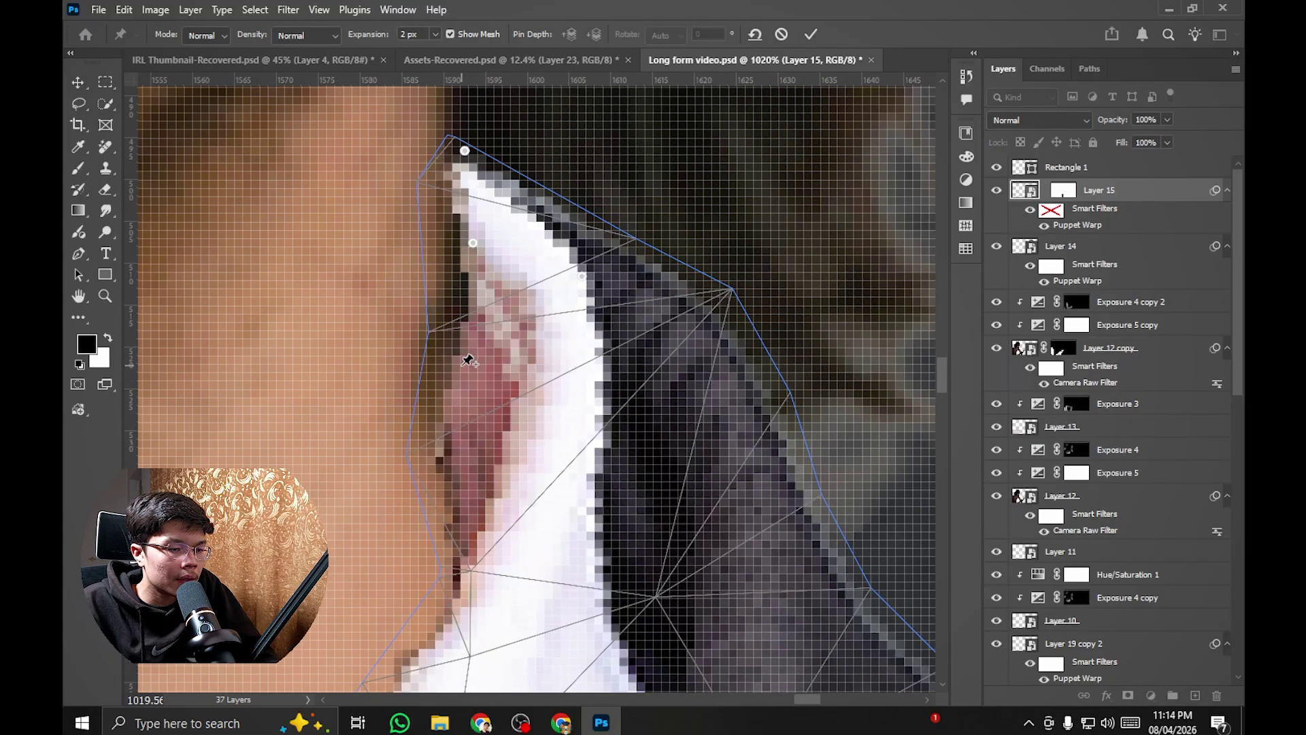
click(465, 368)
click(469, 374)
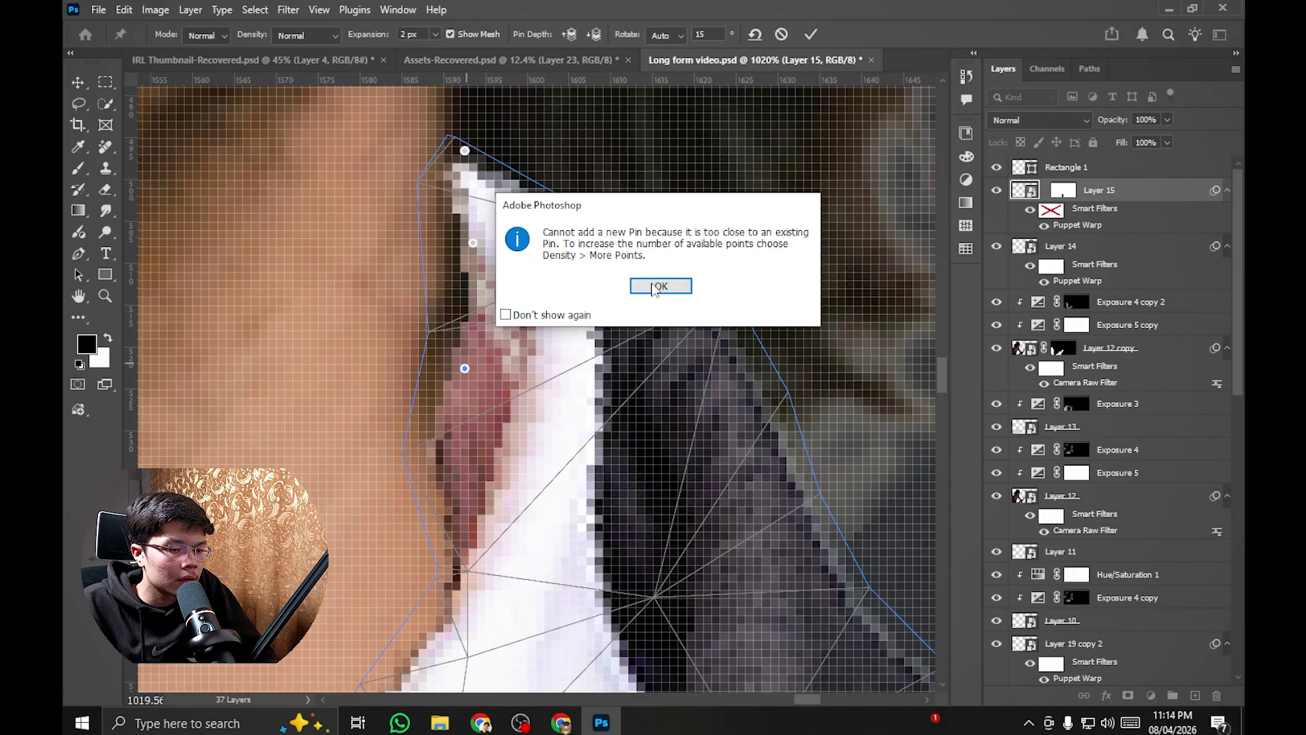
click(654, 287)
Step: Shift the collar tip and inner-edge pins left against the neck to close the gap, and apply the warp
drag(465, 368, 472, 376)
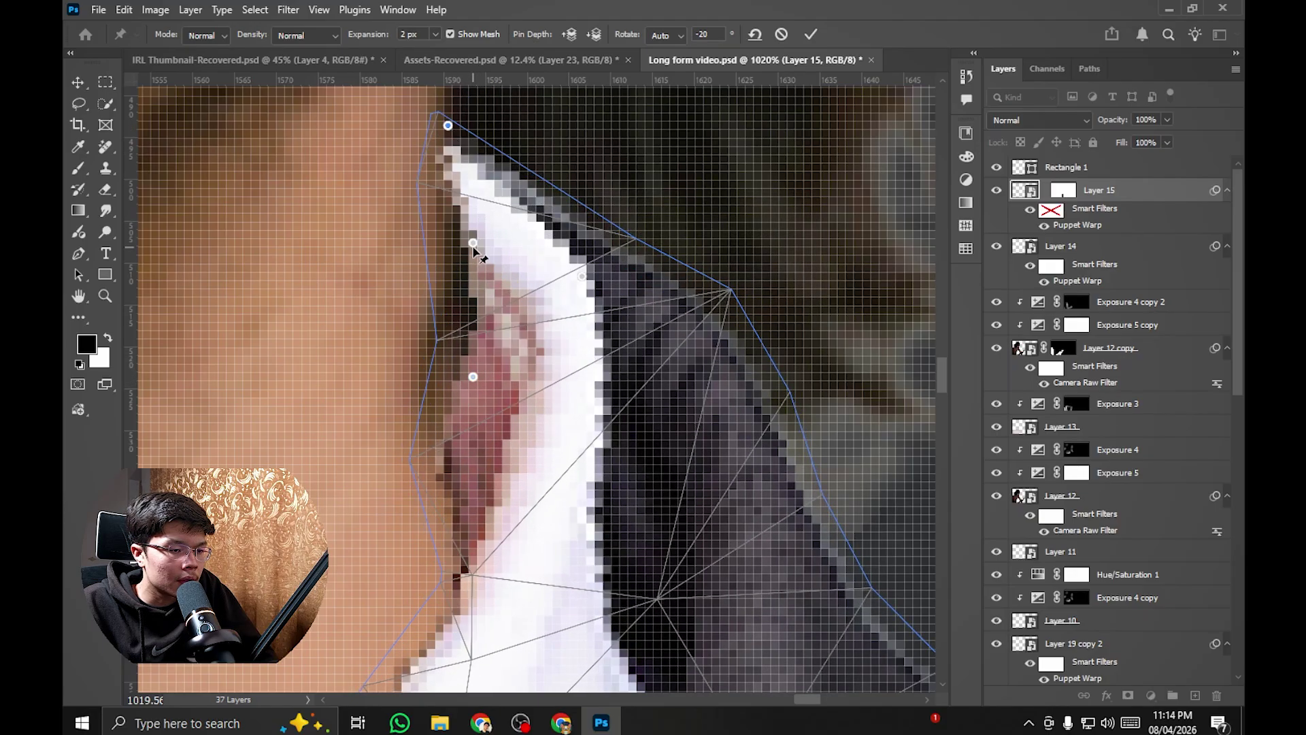
drag(472, 376, 440, 393)
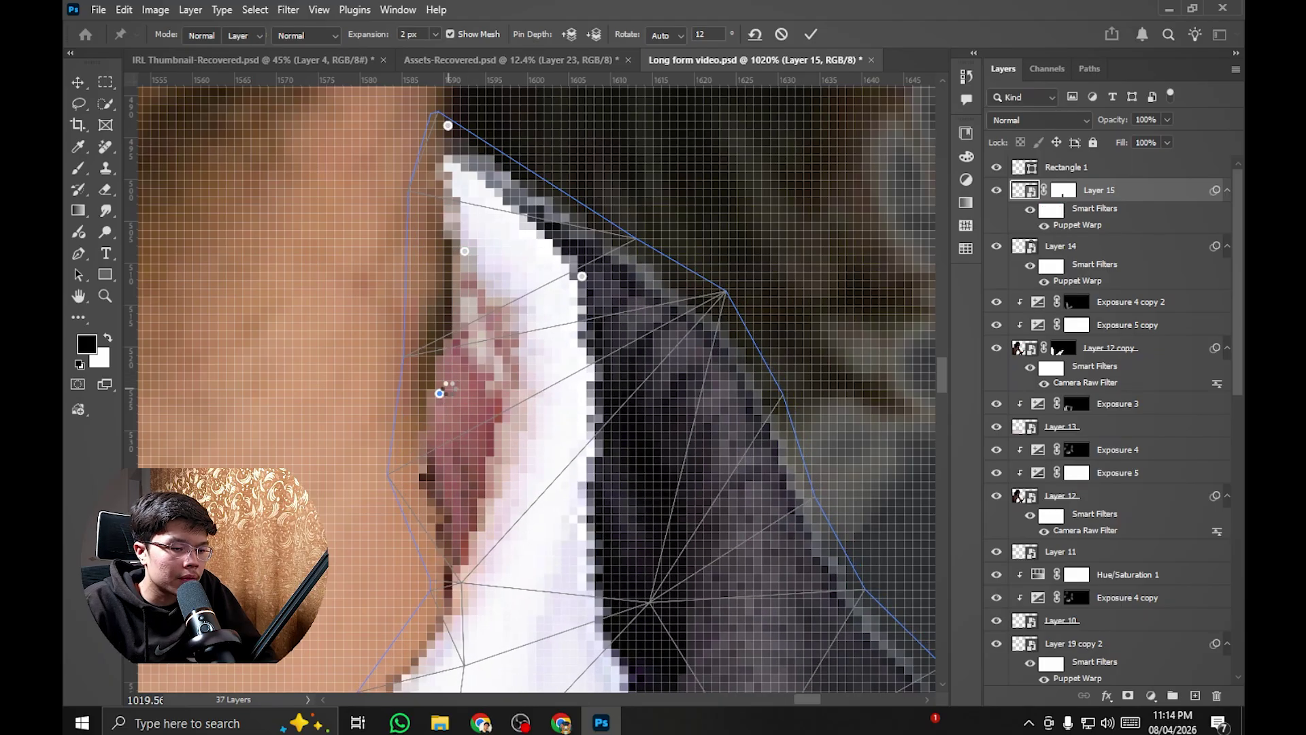
key(Return)
Step: Examine the reshaped collar, the suited man and the full two-panel composite at several zoom levels
scroll(443, 263, down, 10)
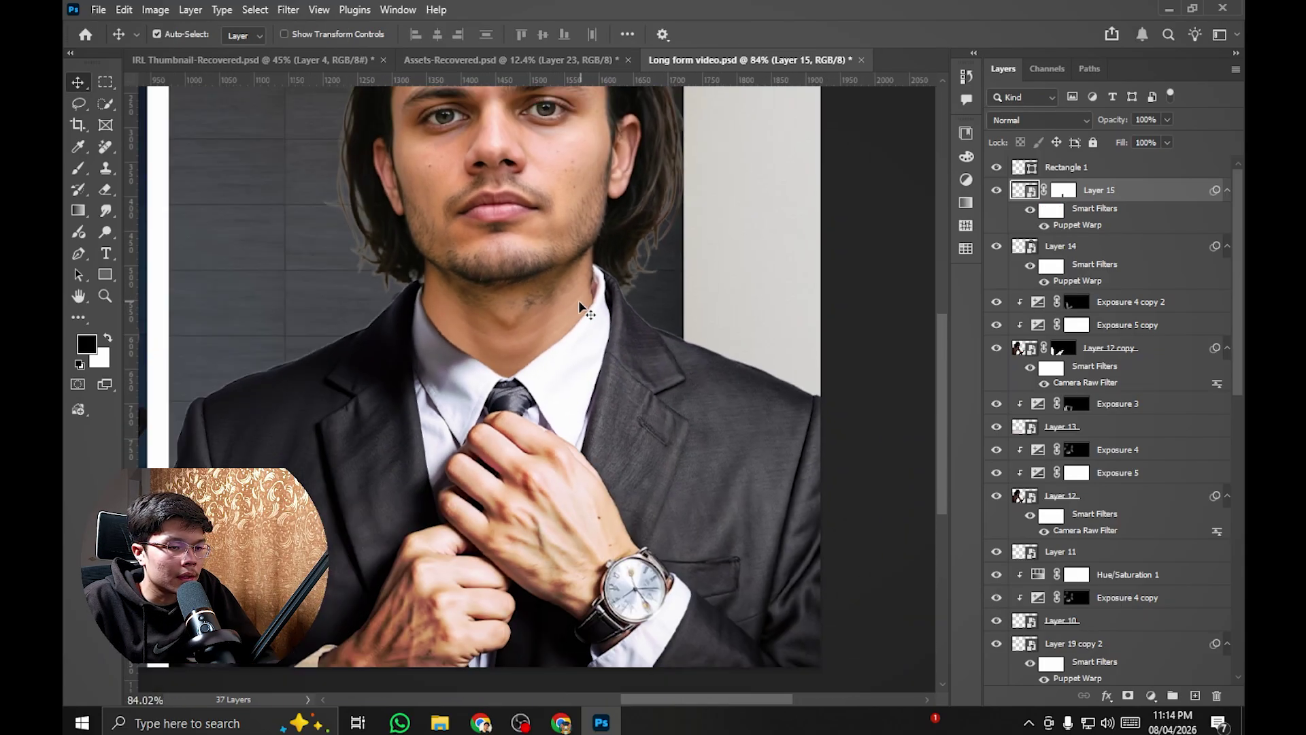
scroll(583, 309, down, 5)
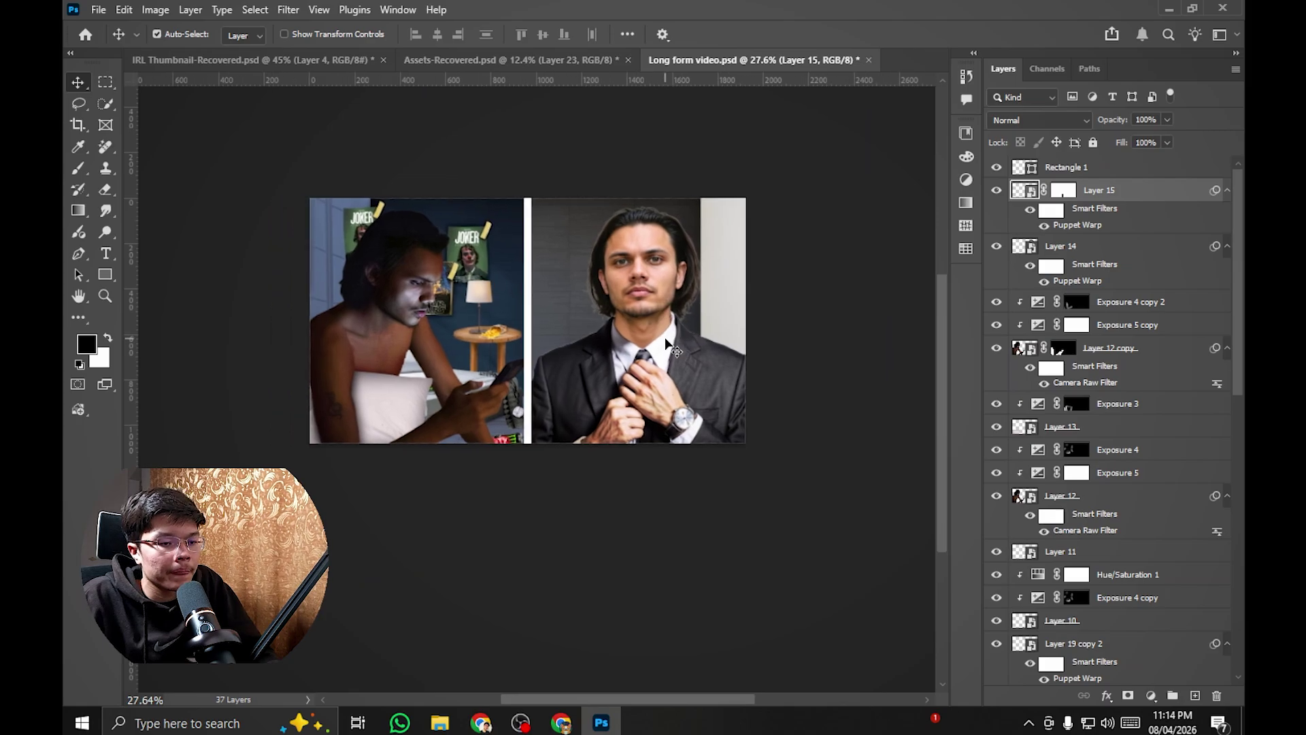
scroll(665, 340, up, 7)
scroll(687, 320, down, 3)
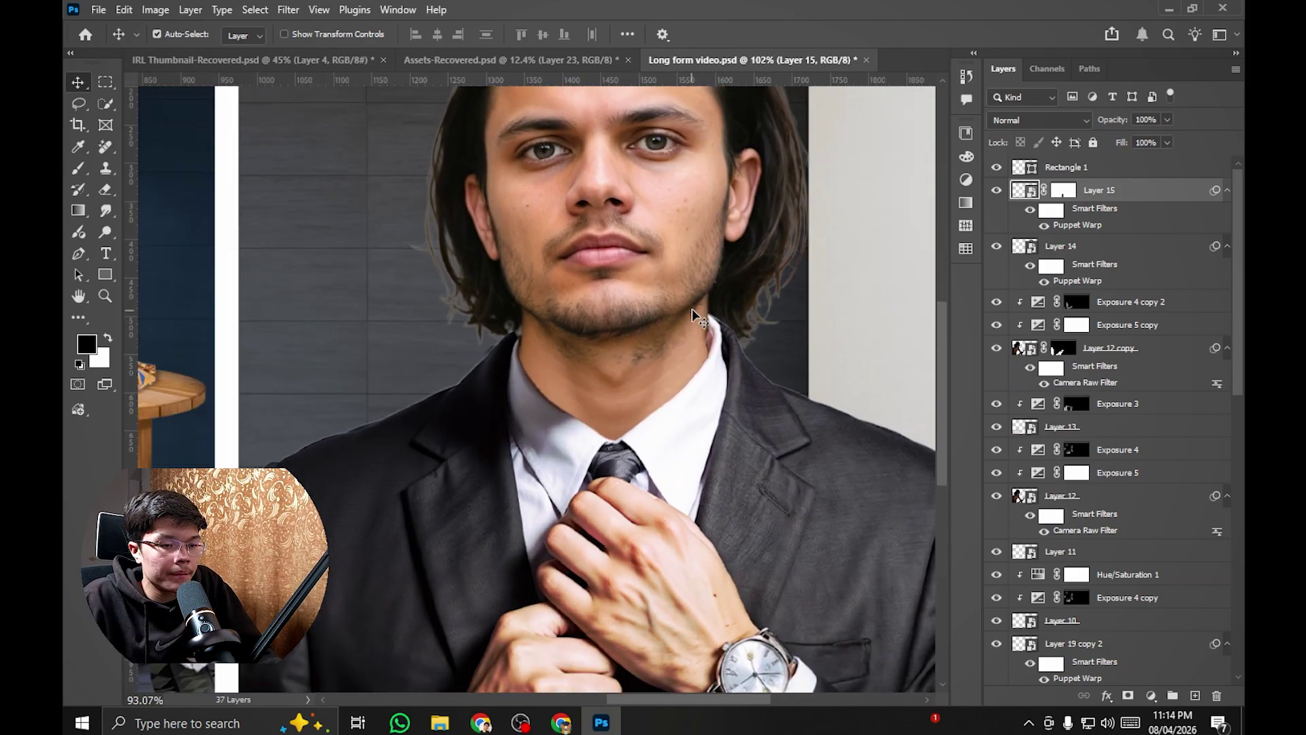
scroll(695, 316, down, 5)
scroll(694, 310, up, 6)
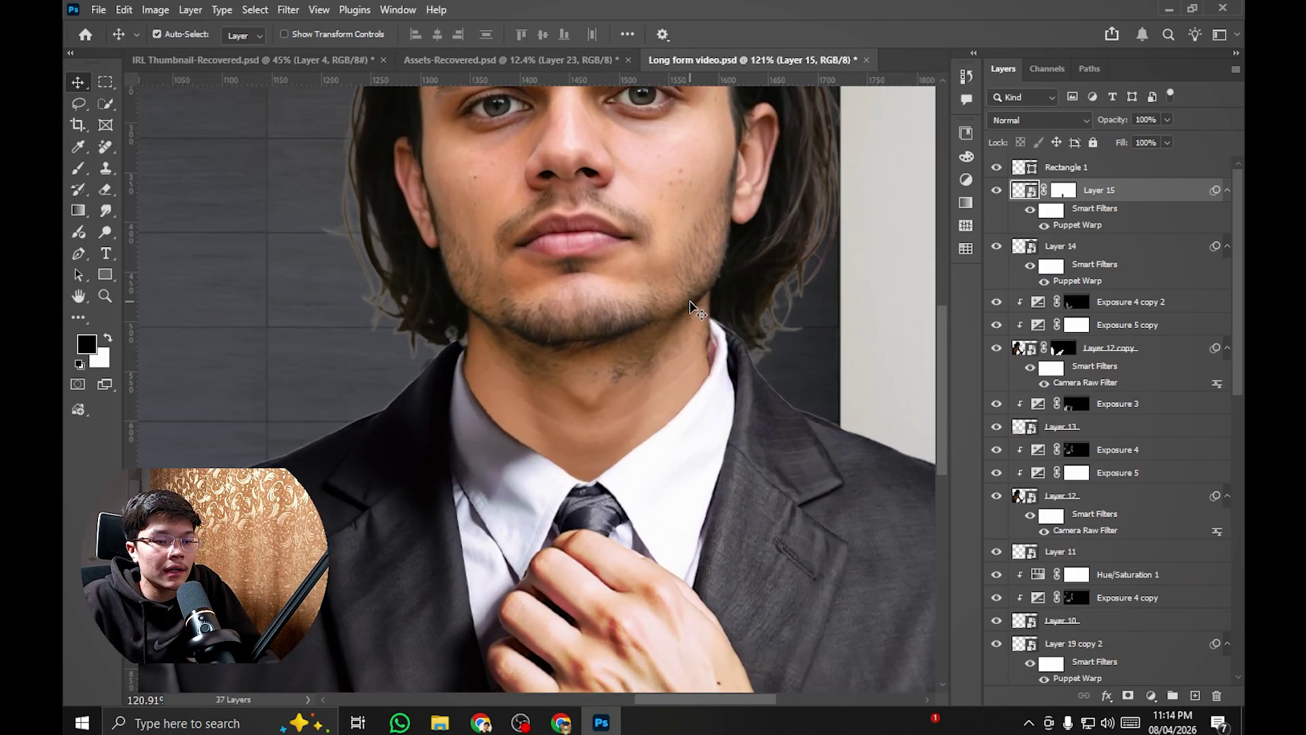
scroll(694, 310, down, 4)
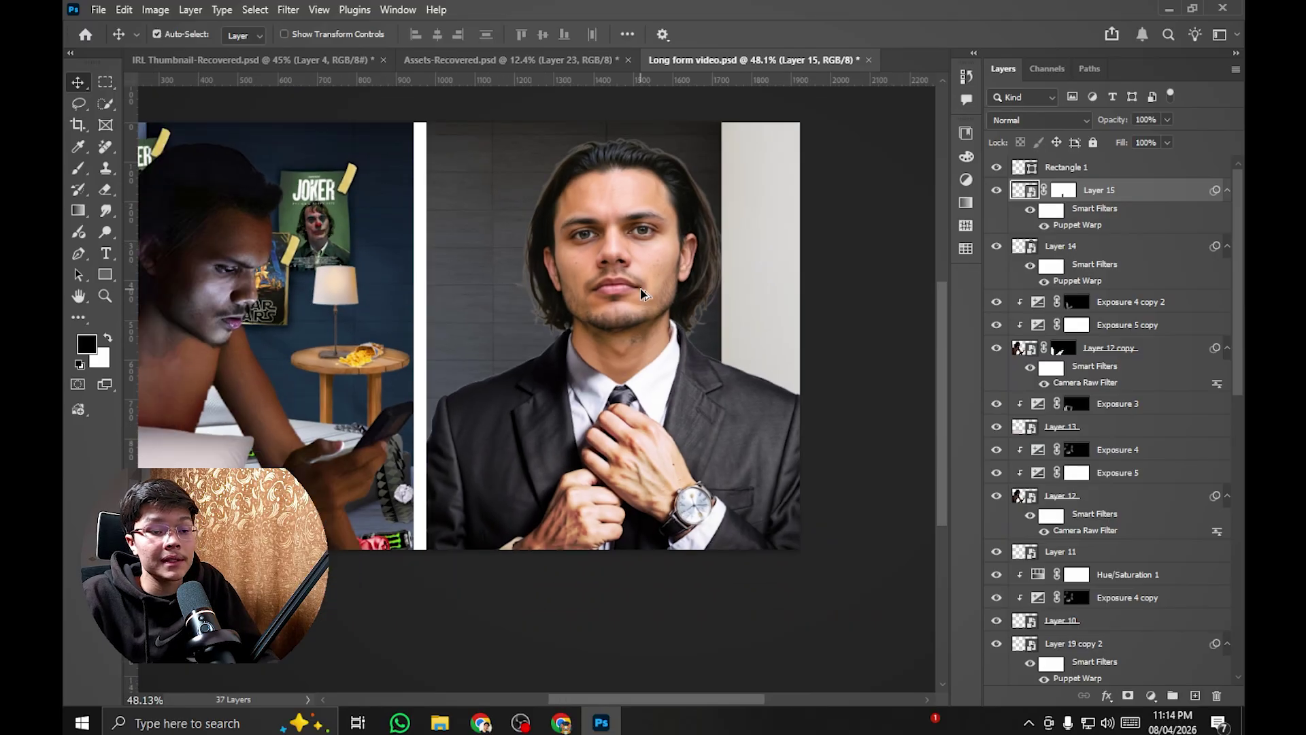
scroll(641, 294, up, 2)
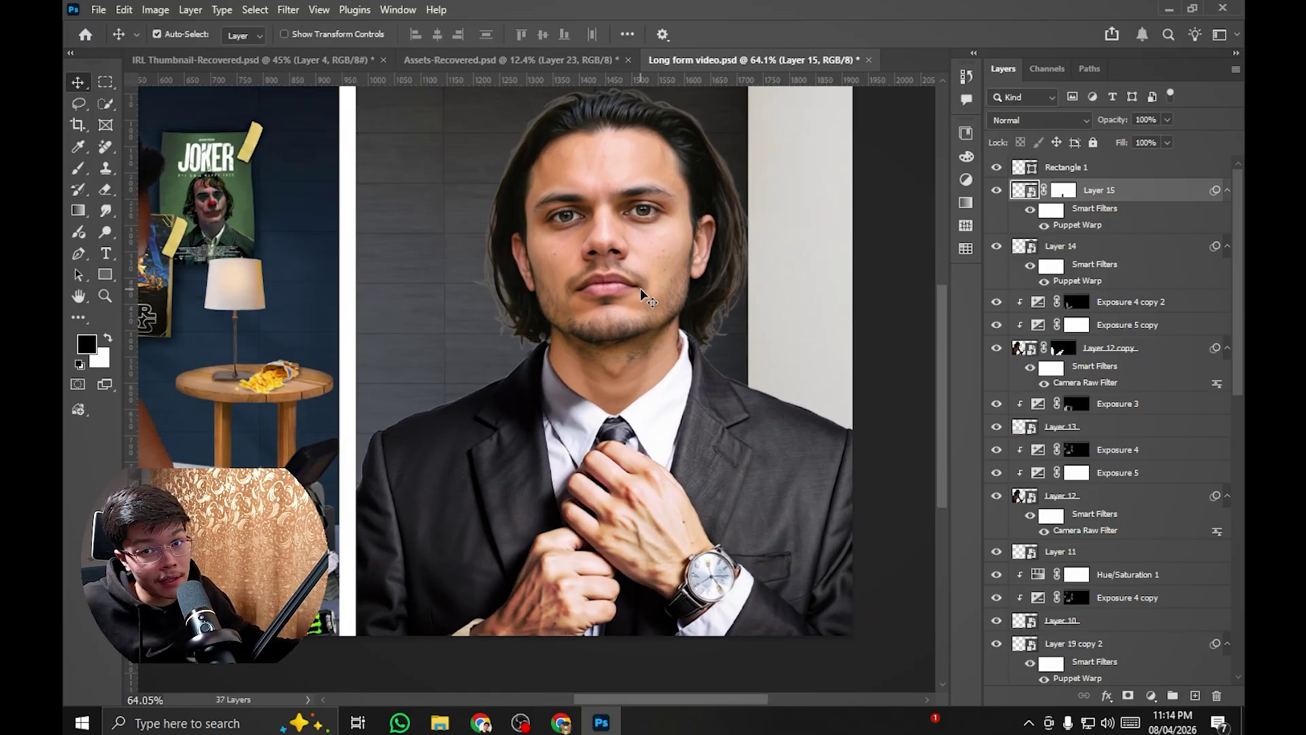
scroll(680, 208, down, 2)
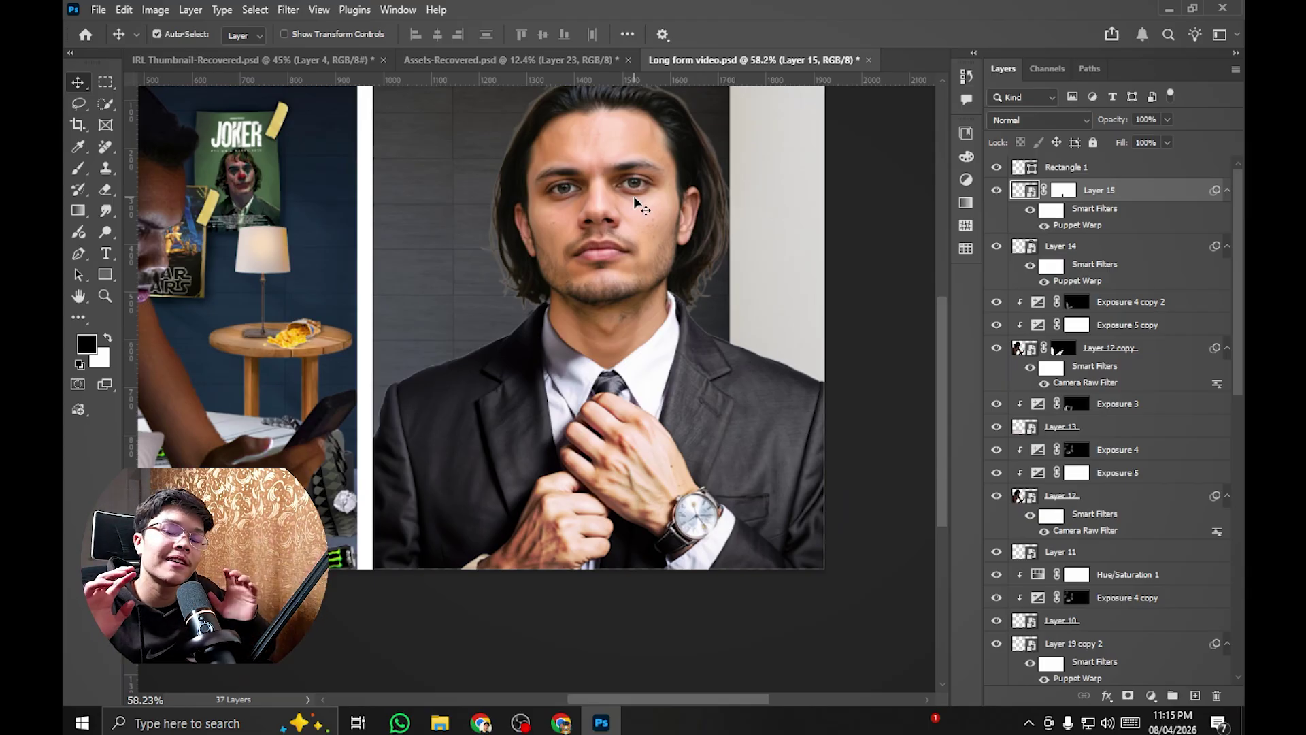
scroll(632, 202, up, 4)
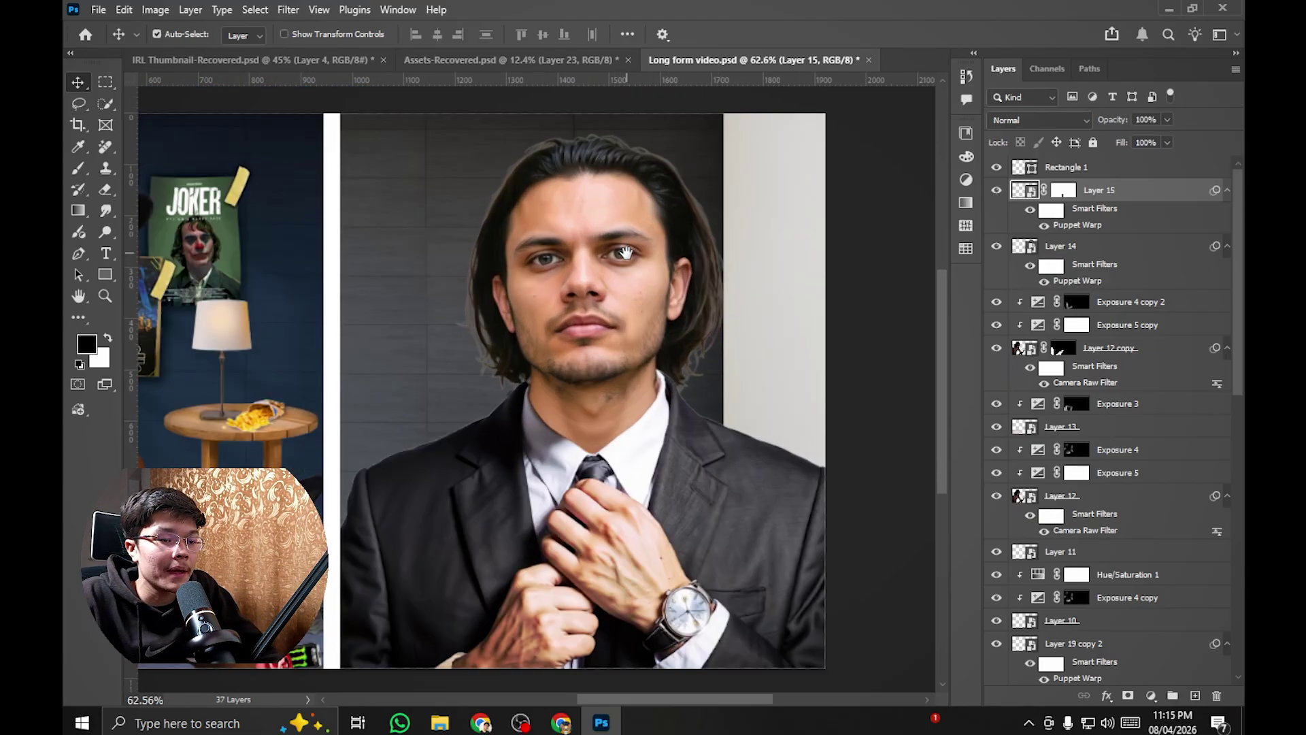
scroll(627, 234, down, 3)
Step: Duplicate the Exposure 4 copy 2 adjustment with its mask and clip the duplicate to the suited man's head layer
scroll(629, 234, up, 12)
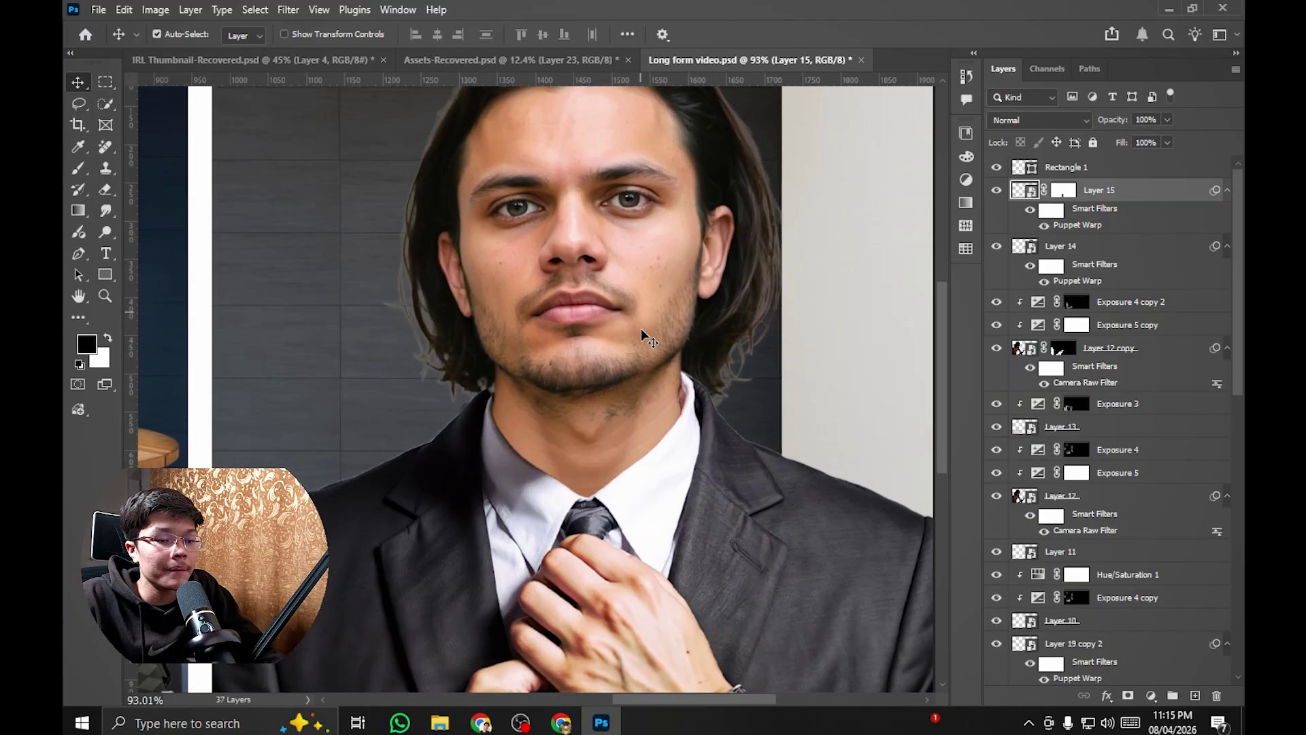
click(631, 234)
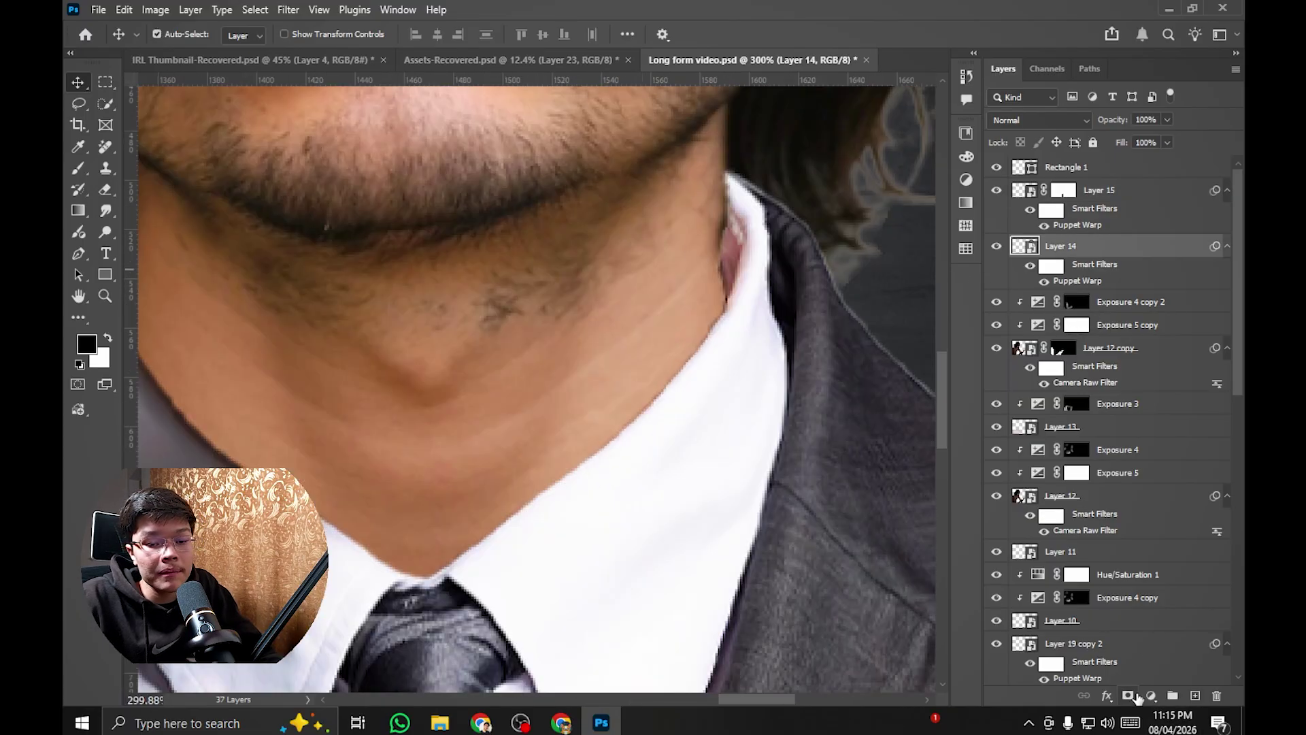
click(1087, 324)
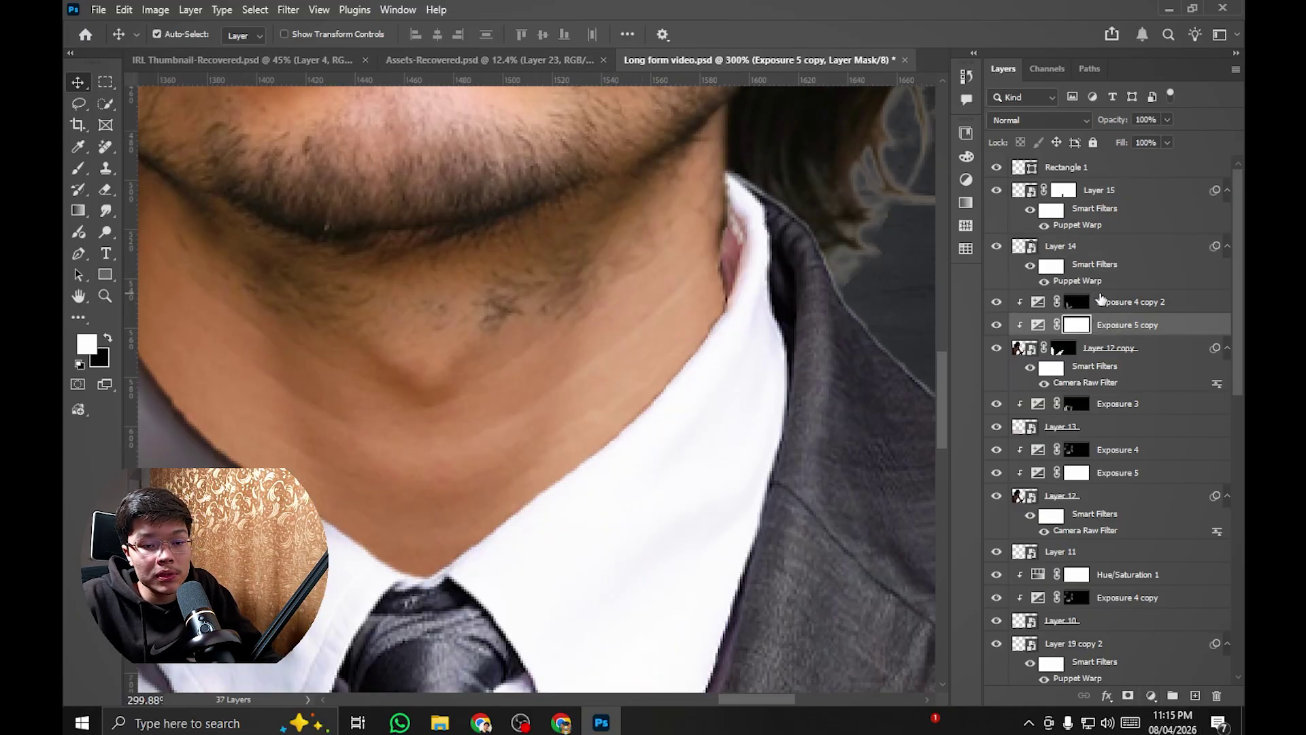
drag(1100, 299, 1145, 240)
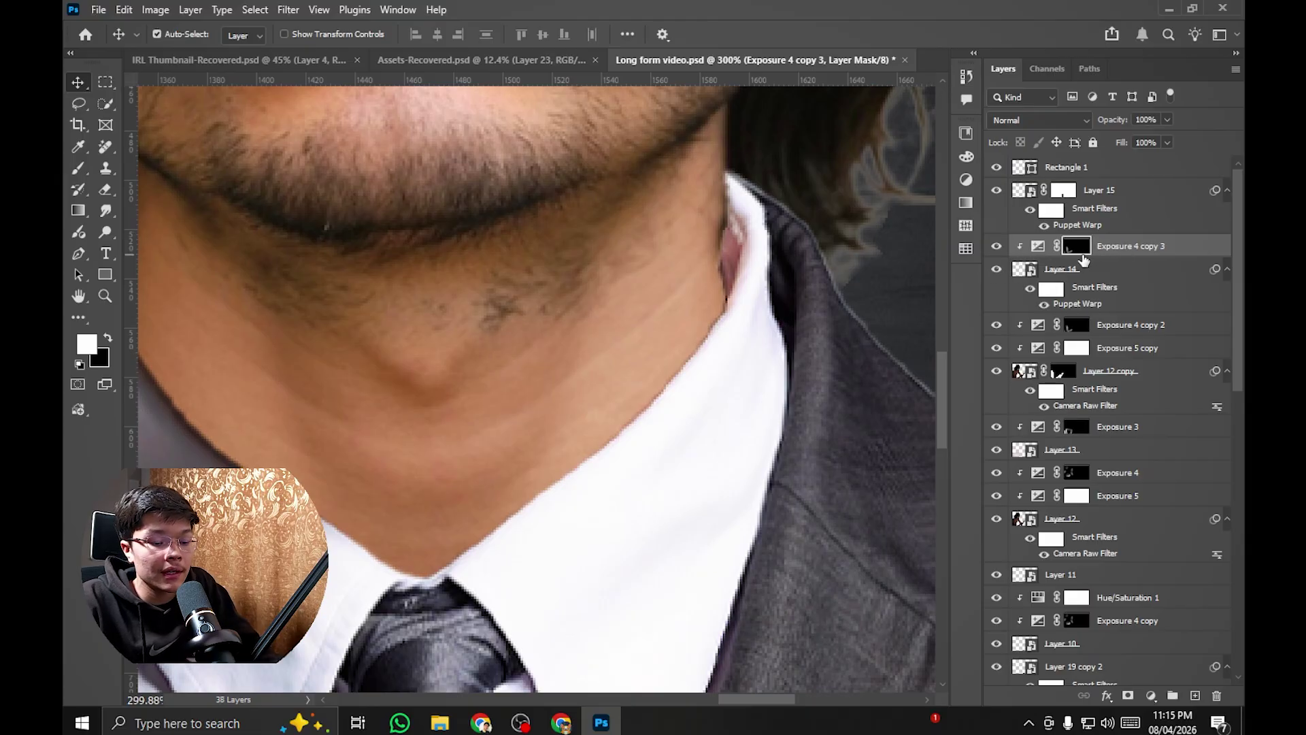
Step: Clear the Exposure 4 copy 3 mask to black and brush white along the collar line to darken the neck's edges
key(b)
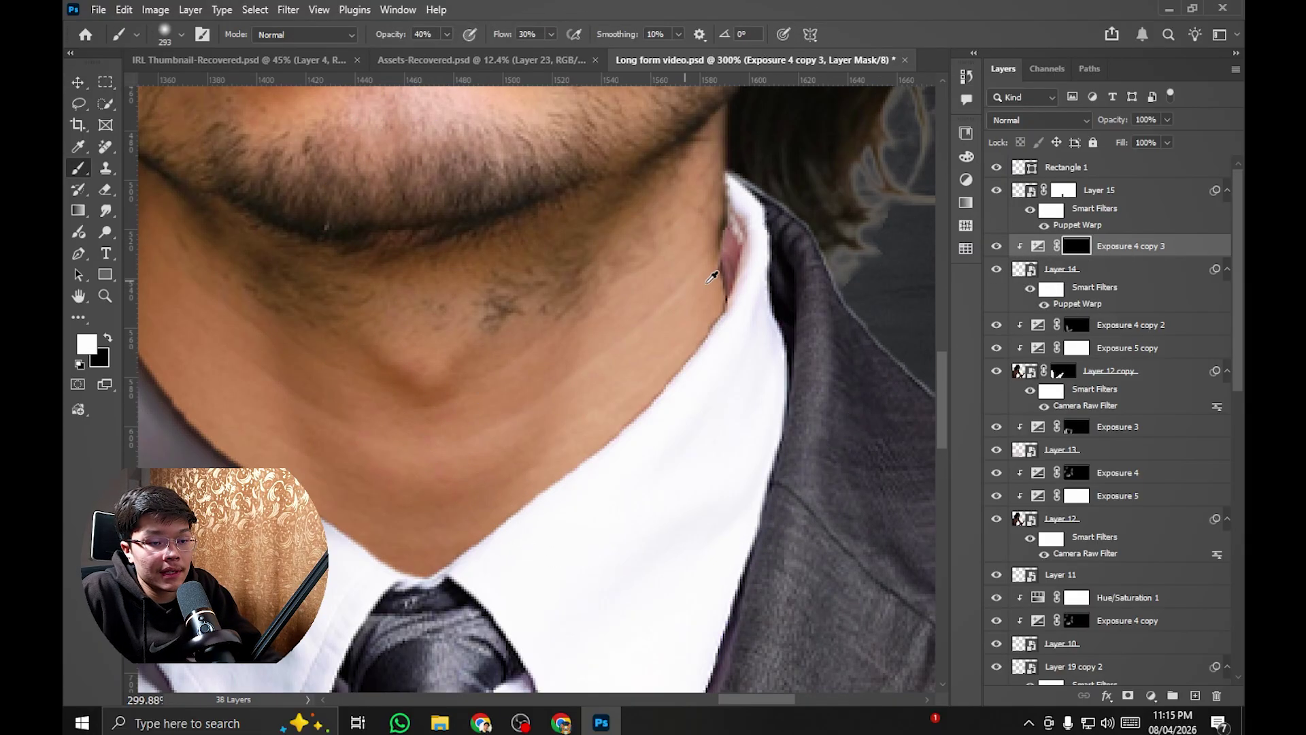
mouse_move(713, 283)
mouse_down()
mouse_move(677, 356)
mouse_move(711, 349)
mouse_move(698, 342)
mouse_up()
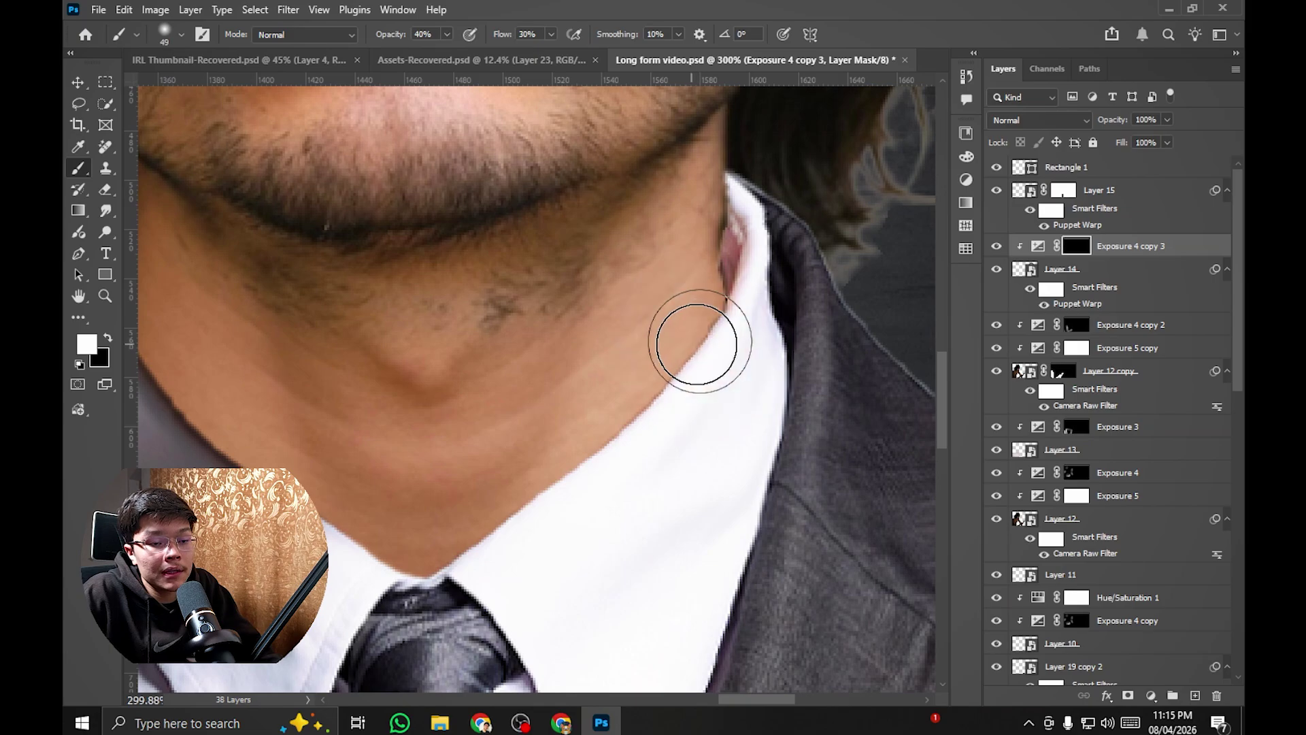
drag(632, 373, 656, 371)
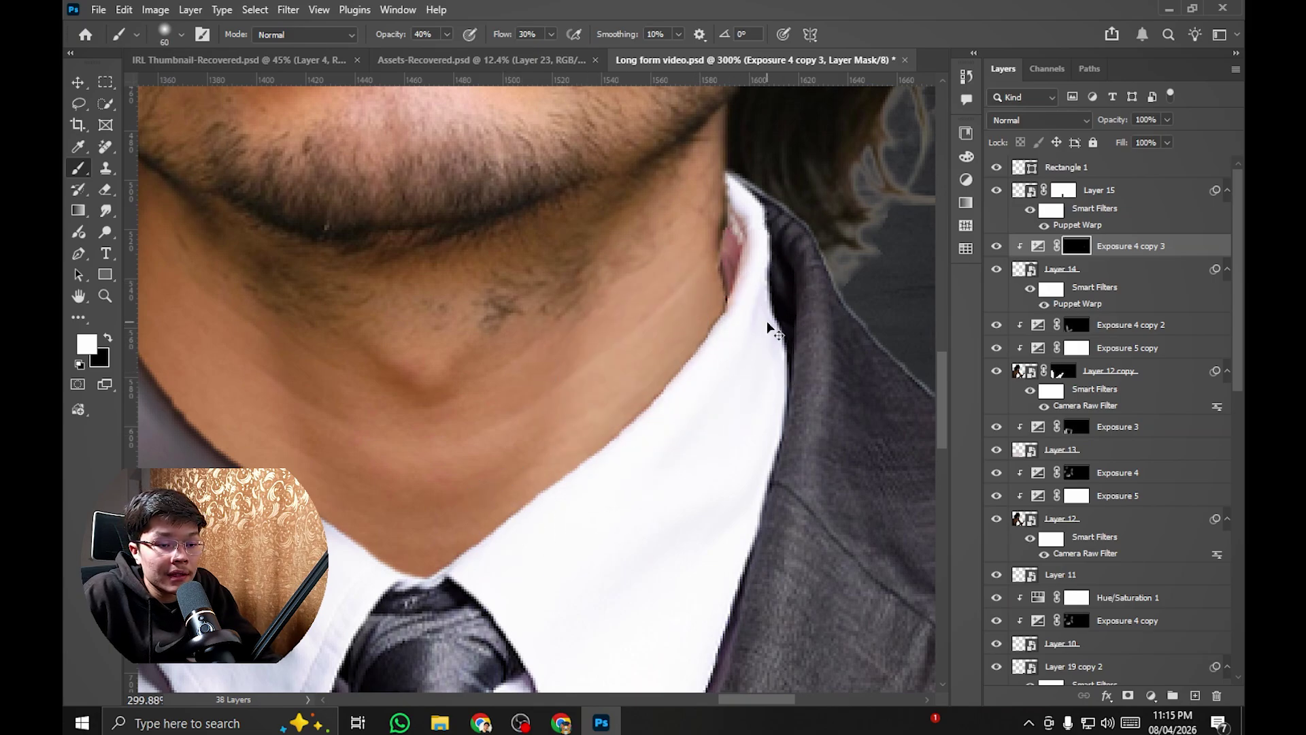
drag(766, 294, 744, 292)
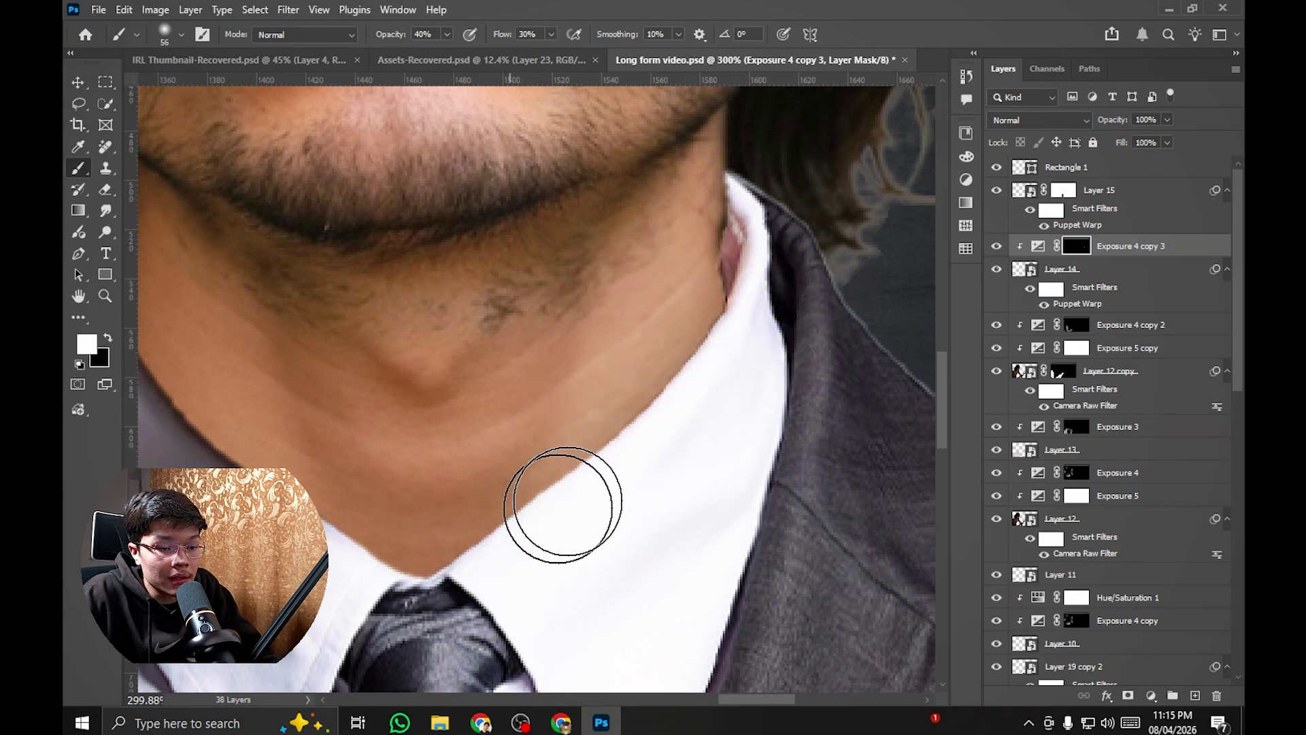
drag(776, 340, 769, 307)
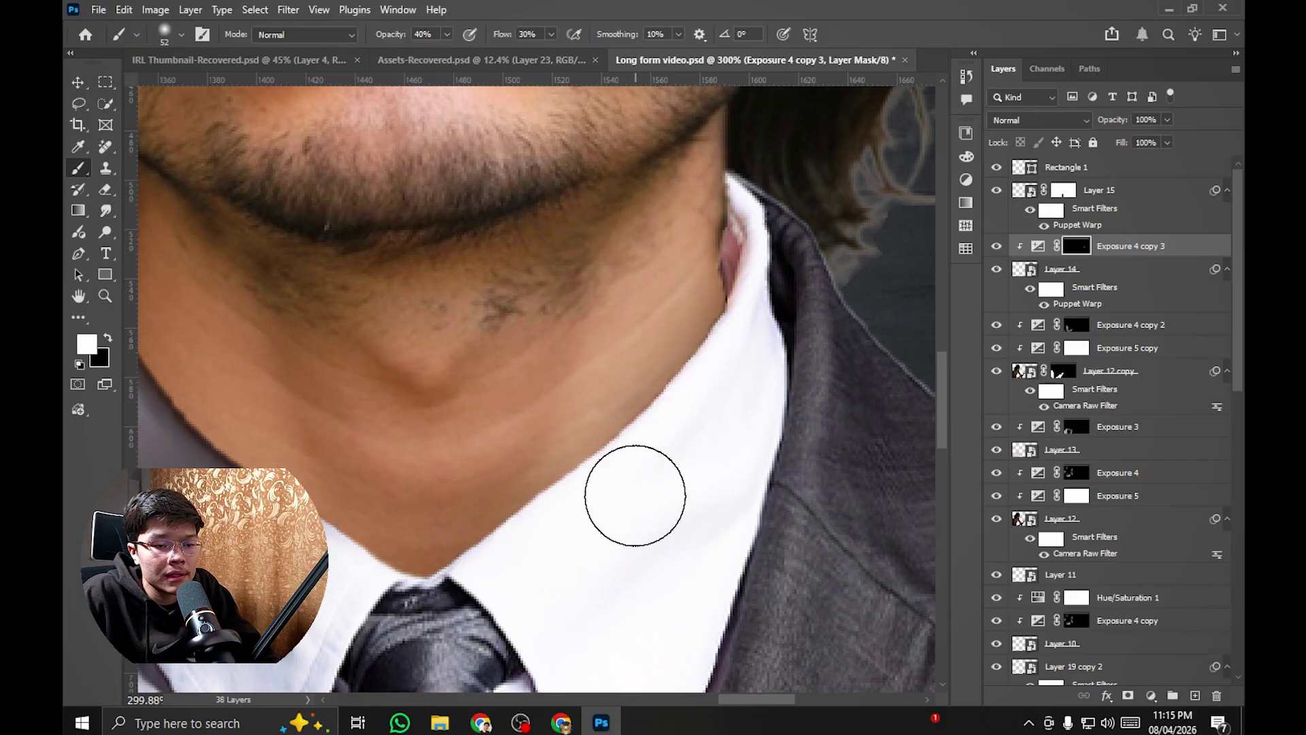
drag(484, 437, 721, 410)
drag(754, 437, 834, 429)
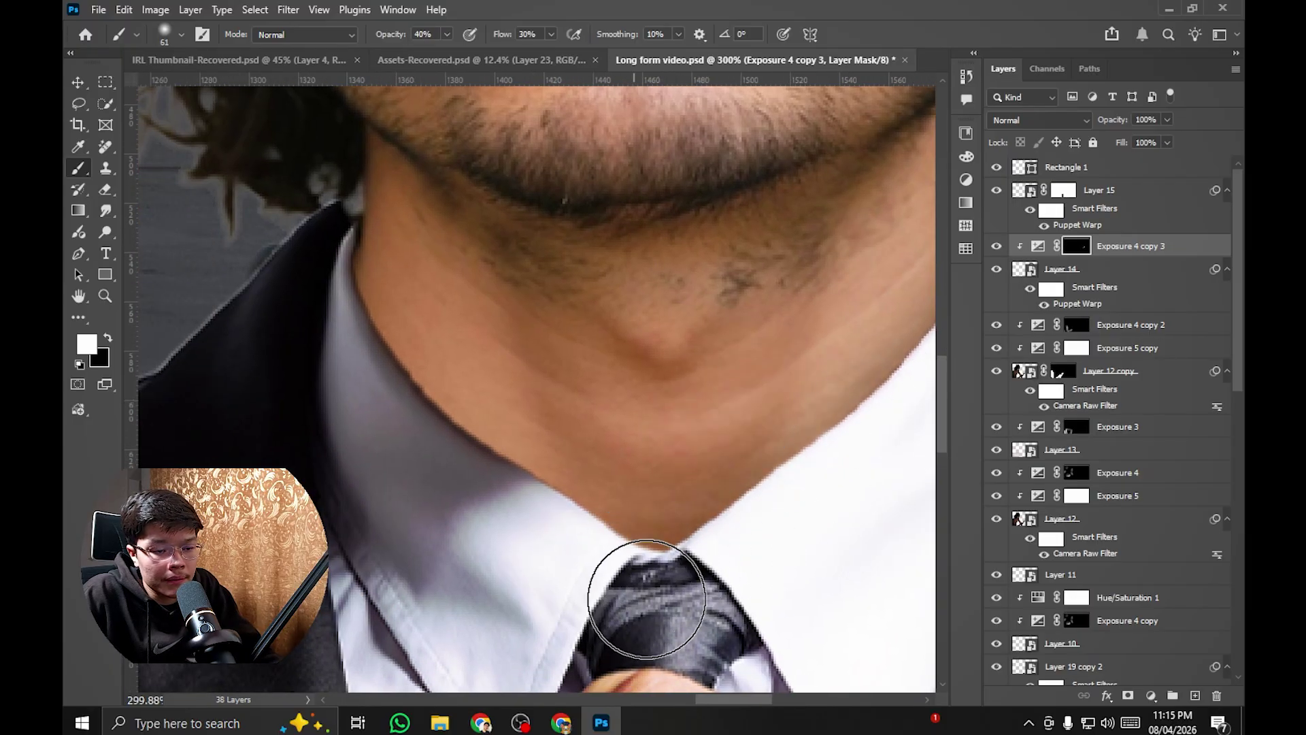
mouse_move(317, 246)
mouse_down()
mouse_move(414, 481)
mouse_move(363, 347)
mouse_up()
drag(787, 554, 486, 589)
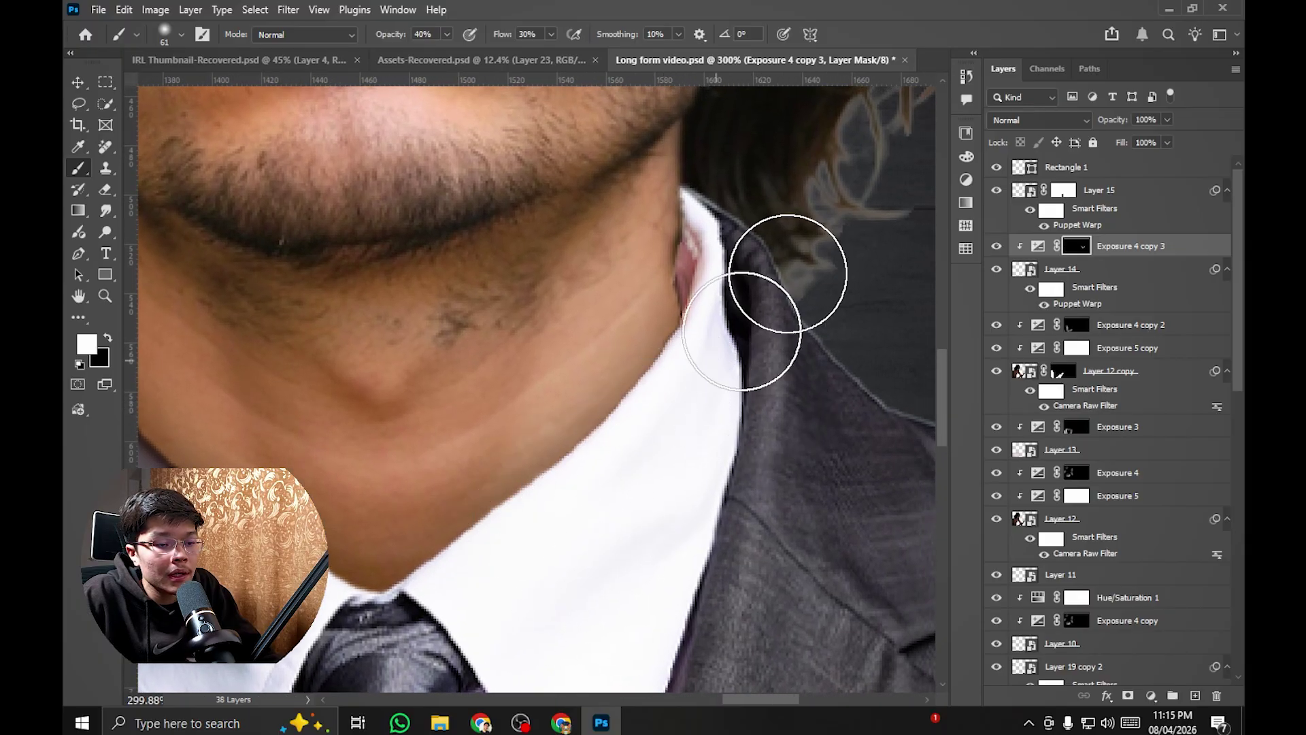
scroll(635, 357, down, 10)
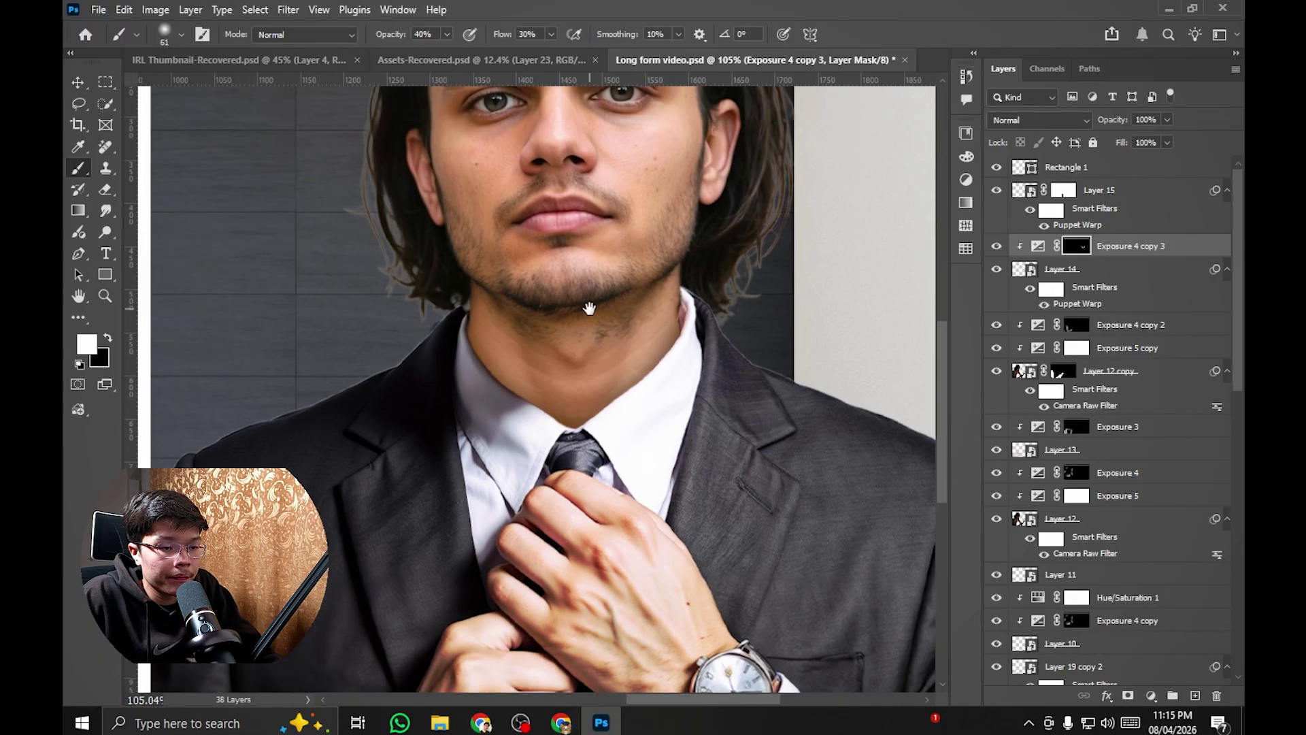
scroll(636, 357, up, 10)
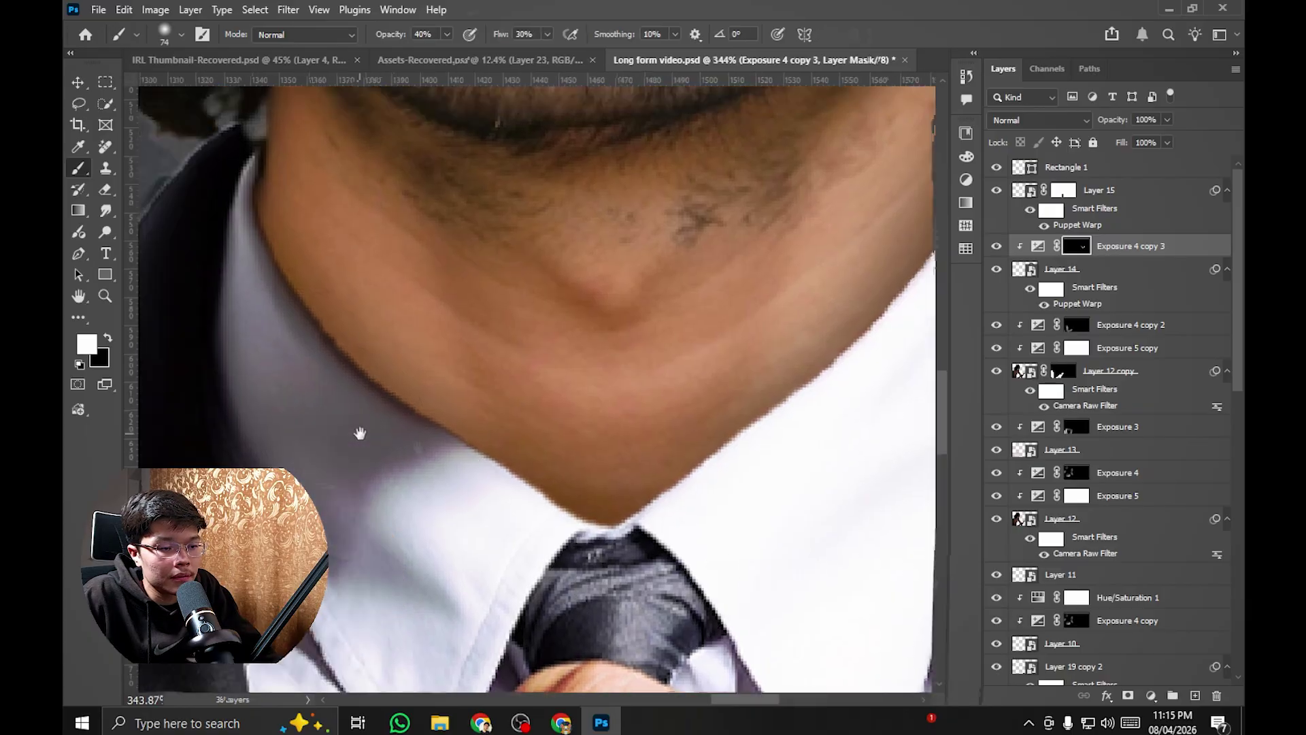
scroll(670, 370, down, 7)
Step: Duplicate the Exposure 4 copy 3 adjustment with its mask directly above suit layer Layer 15 and clip it to that layer
key(v)
scroll(656, 416, up, 5)
click(721, 408)
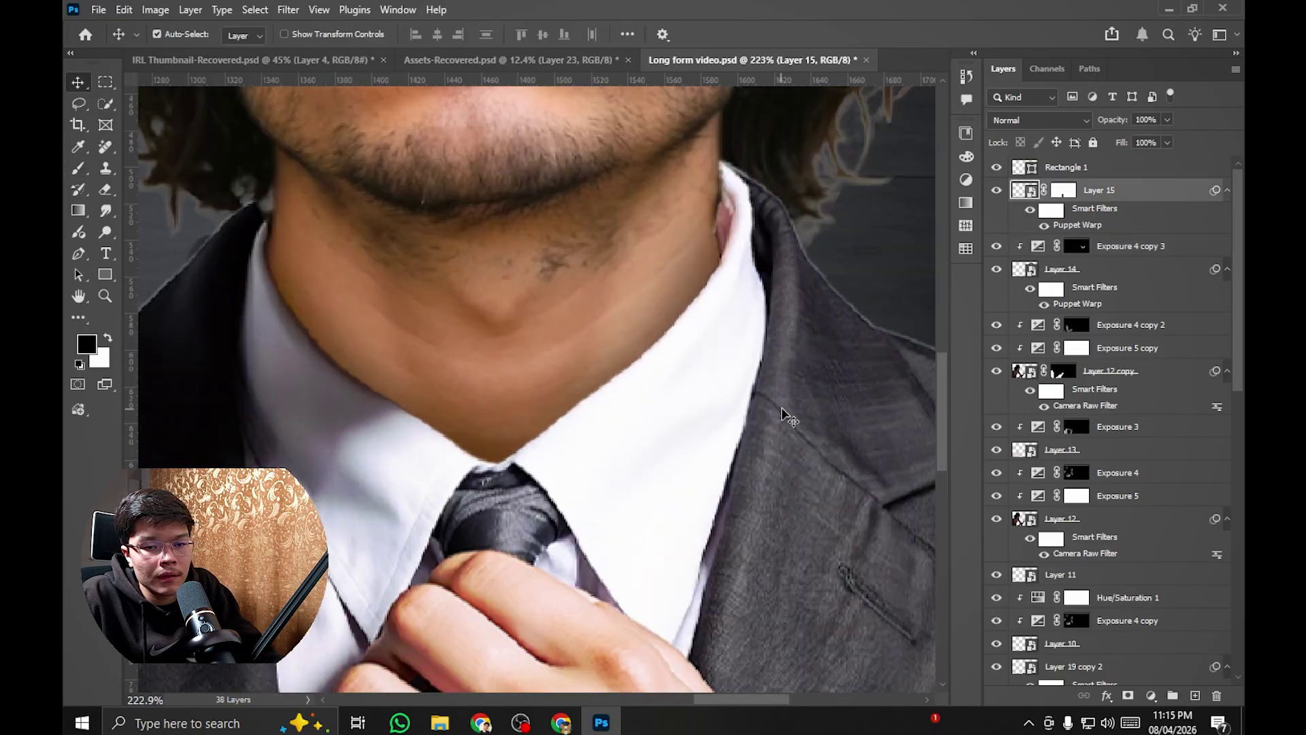
drag(1135, 247, 1146, 198)
key(x)
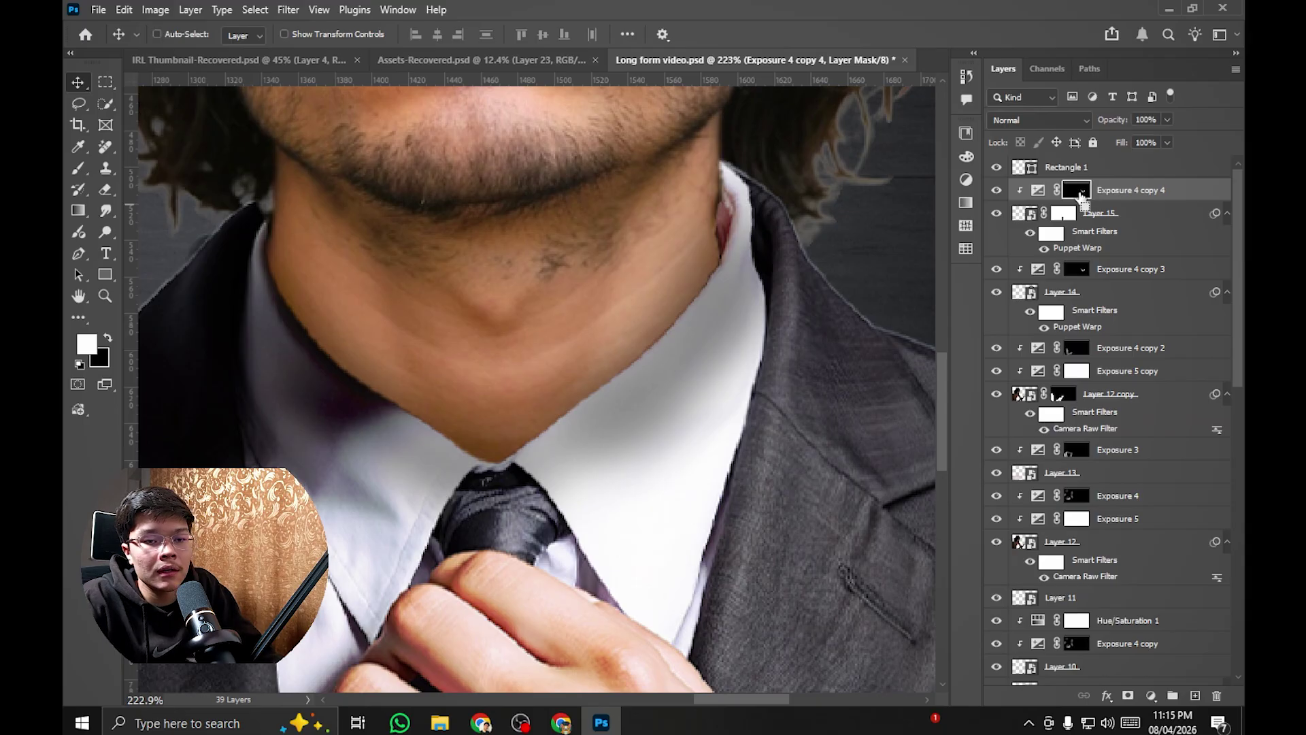
Step: Clear the duplicated exposure mask to black and brush white along the shirt collar's inner edges to add soft shadows beside the neck
key(b)
scroll(772, 291, up, 2)
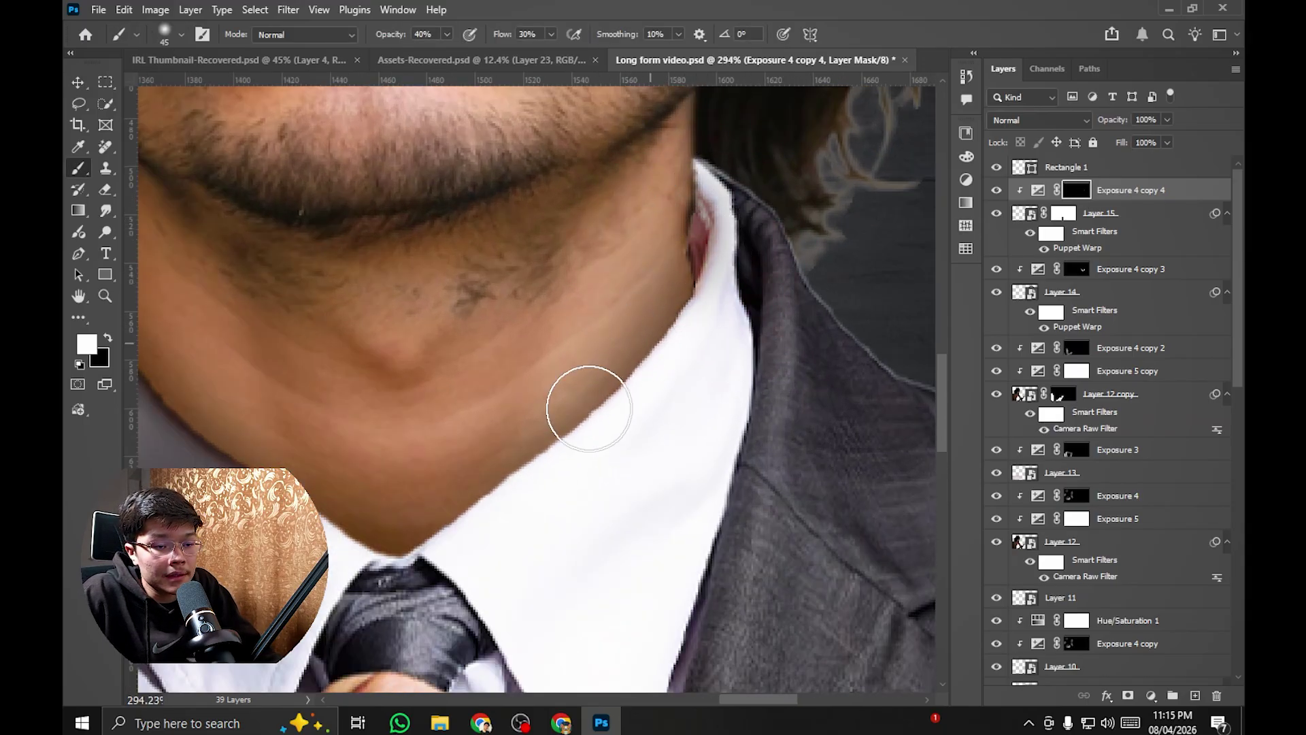
drag(528, 427, 772, 374)
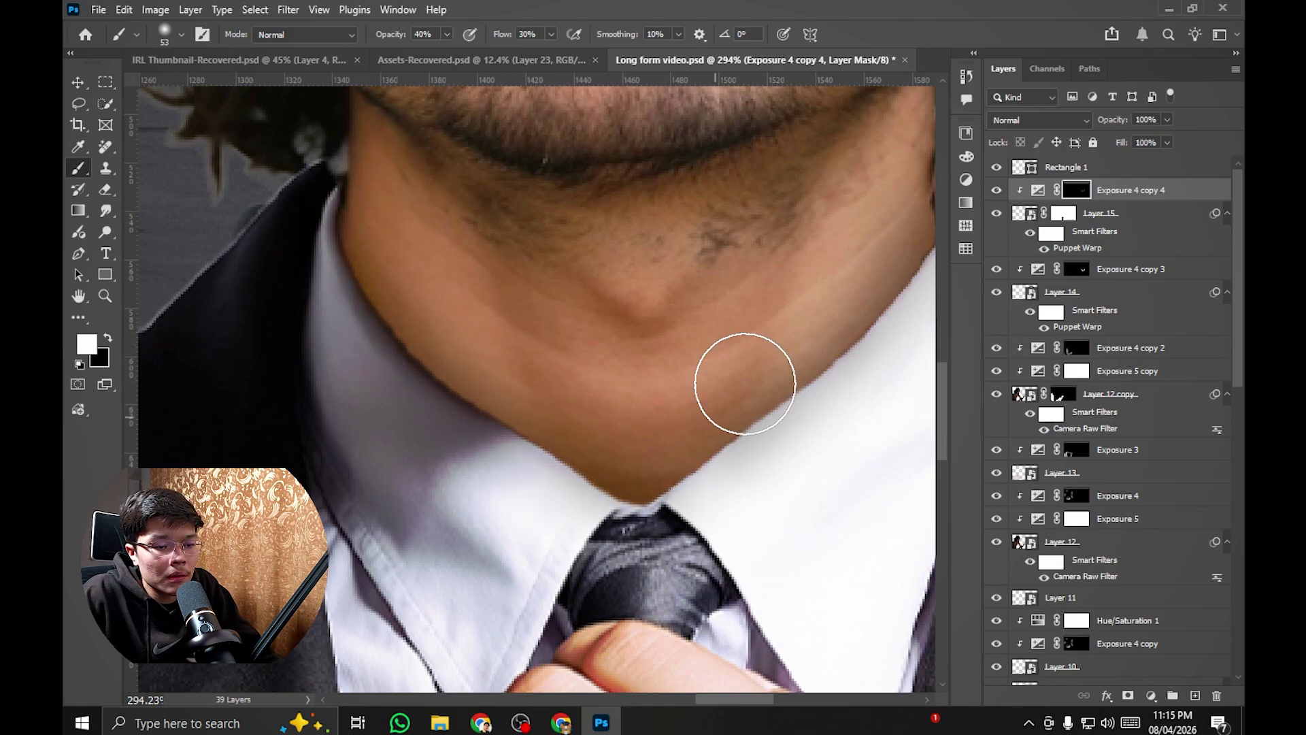
scroll(680, 326, right, 3)
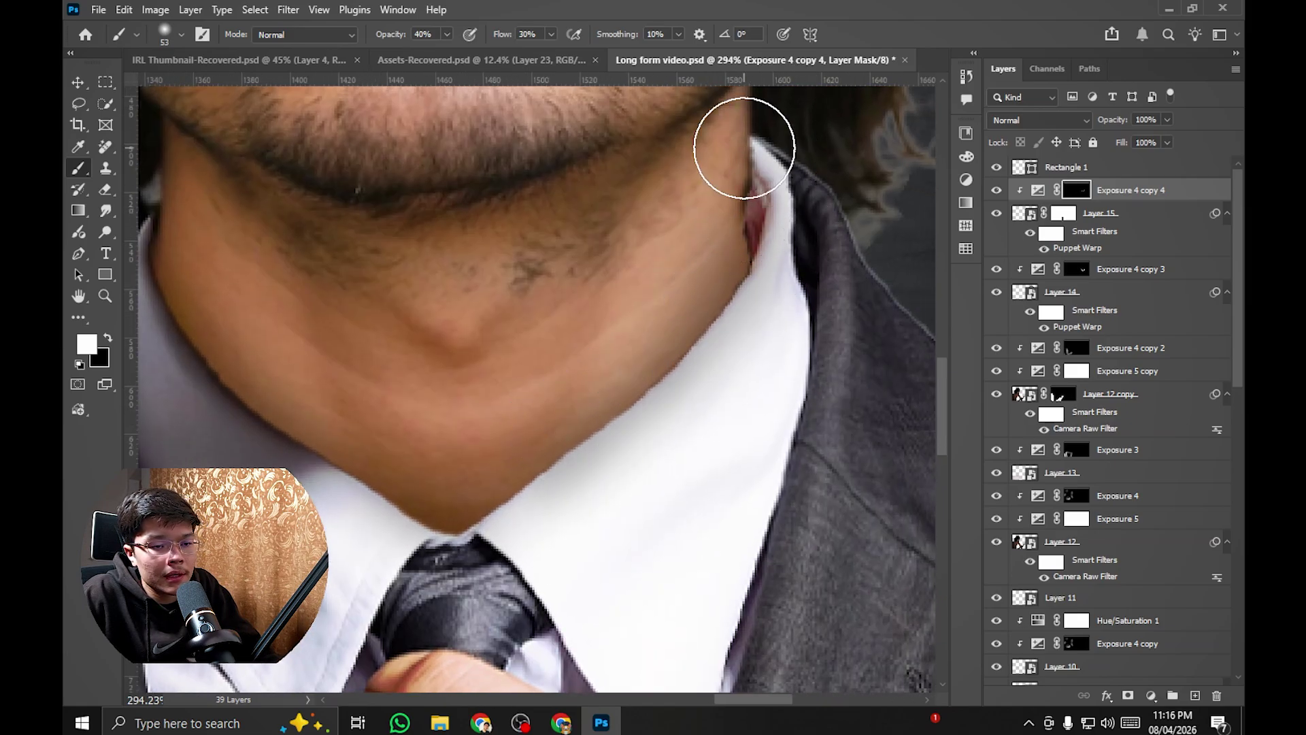
Step: Bring the full two-panel composite into view and save the document
scroll(745, 147, down, 10)
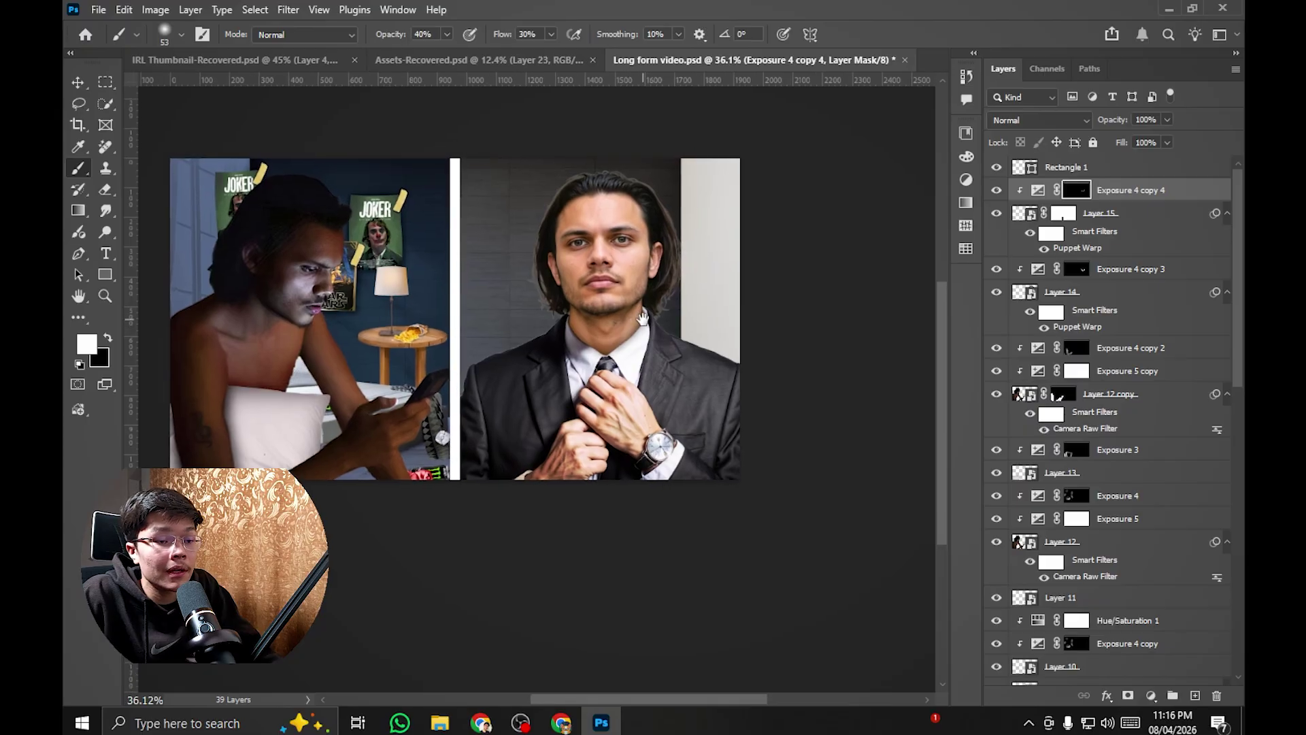
scroll(643, 318, down, 2)
drag(600, 350, 646, 338)
key(ctrl+s)
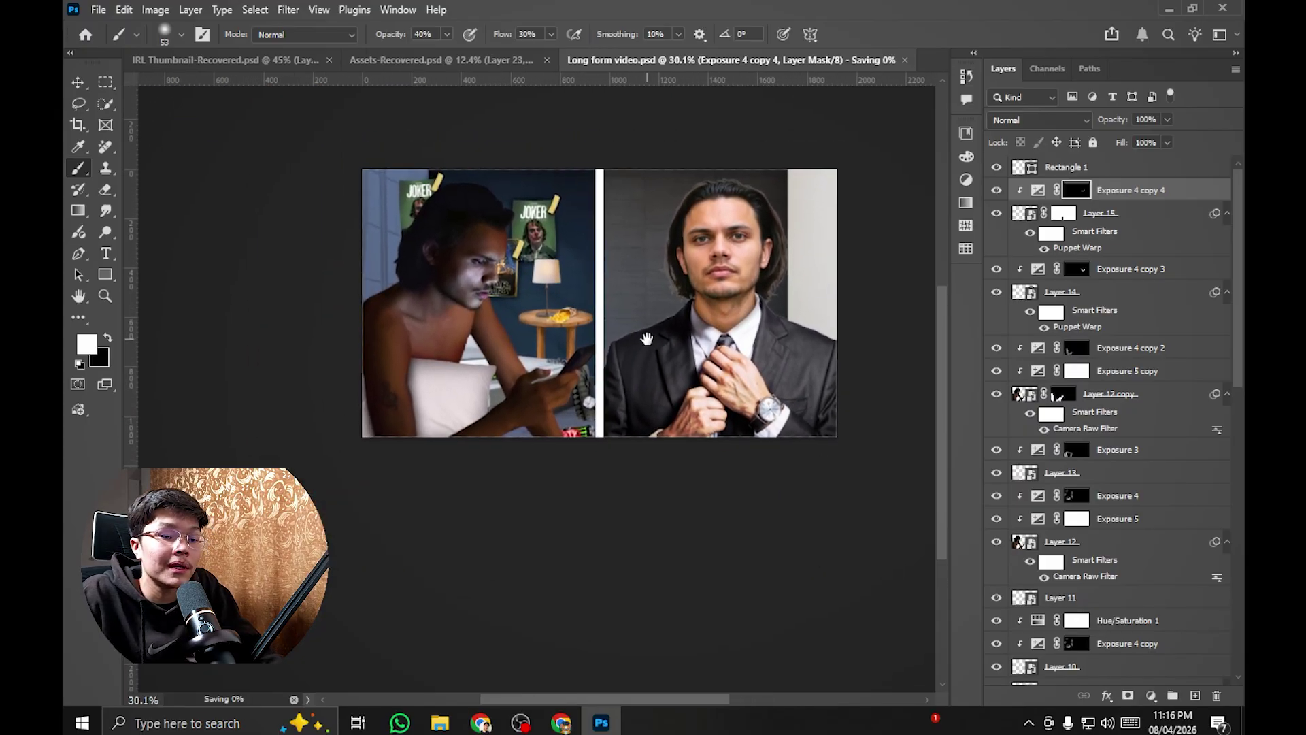
Step: Examine the full composite and the suited man's neck and collar shading at several zoom levels
scroll(646, 338, up, 2)
scroll(666, 333, down, 3)
scroll(694, 327, up, 2)
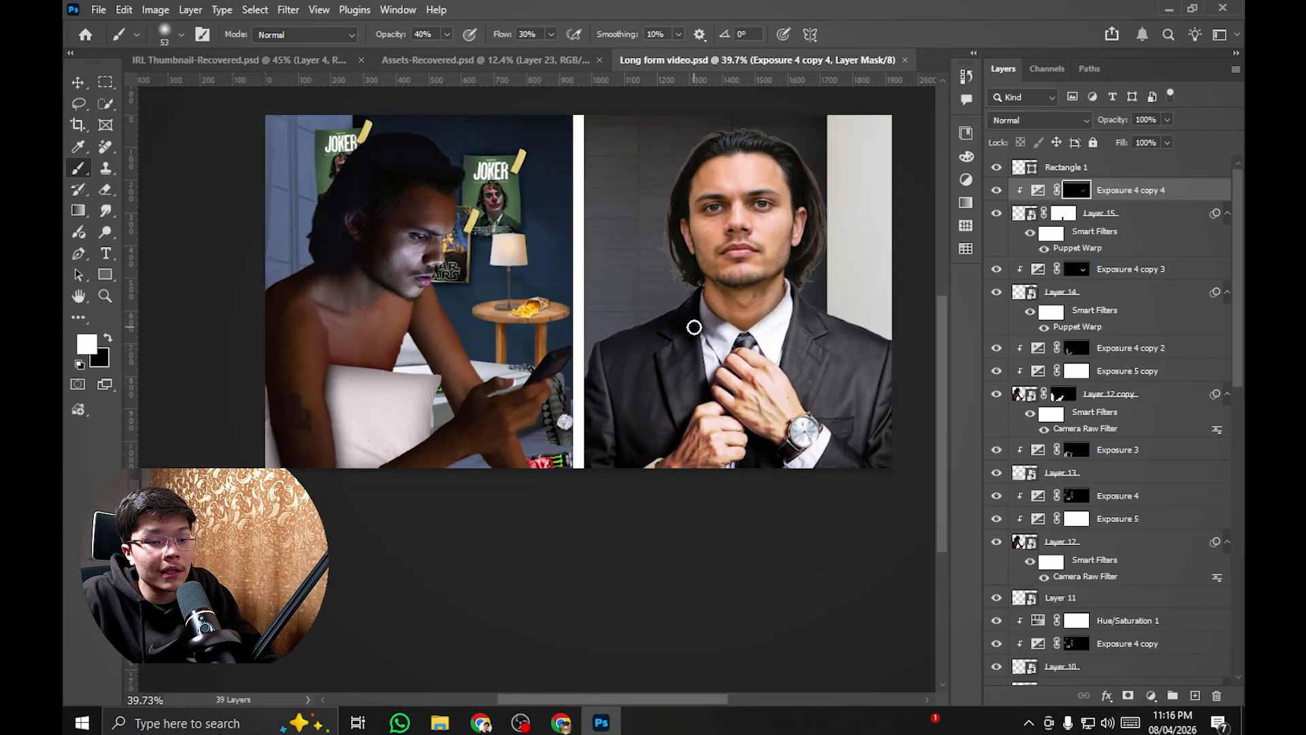
scroll(694, 327, up, 2)
scroll(695, 325, down, 3)
scroll(697, 322, up, 2)
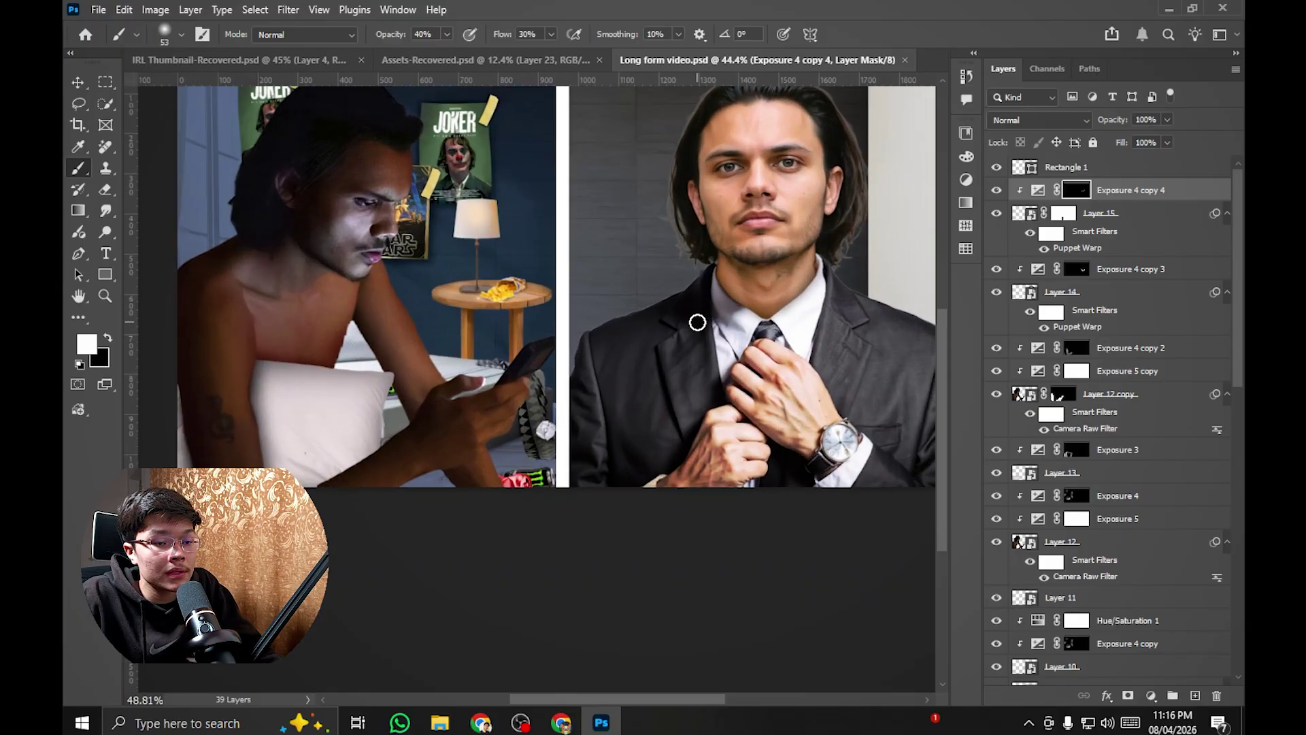
key(v)
scroll(680, 324, down, 3)
scroll(663, 324, up, 3)
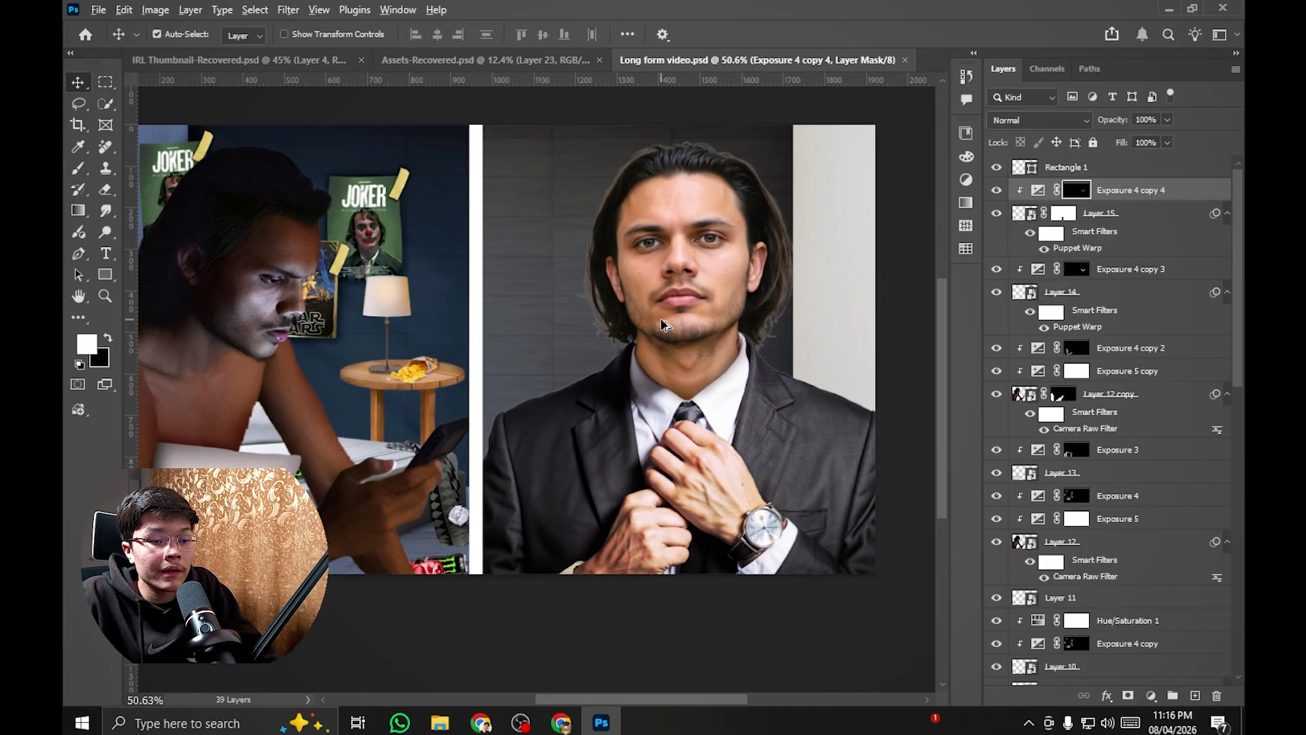
scroll(663, 324, down, 1)
scroll(663, 326, up, 3)
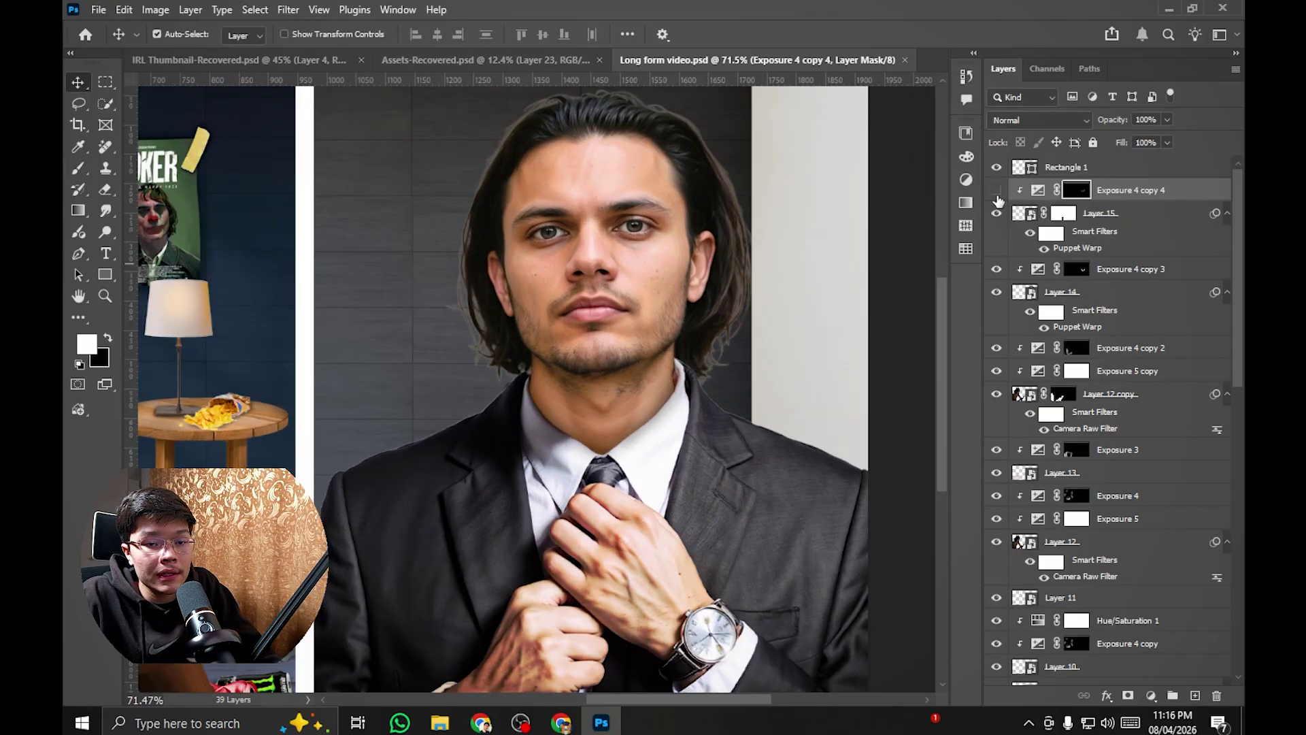
Step: Toggle the visibility of Exposure 4 copy 4, copy 3 and copy 2 to check which area each adjustment affects
click(997, 191)
click(1082, 275)
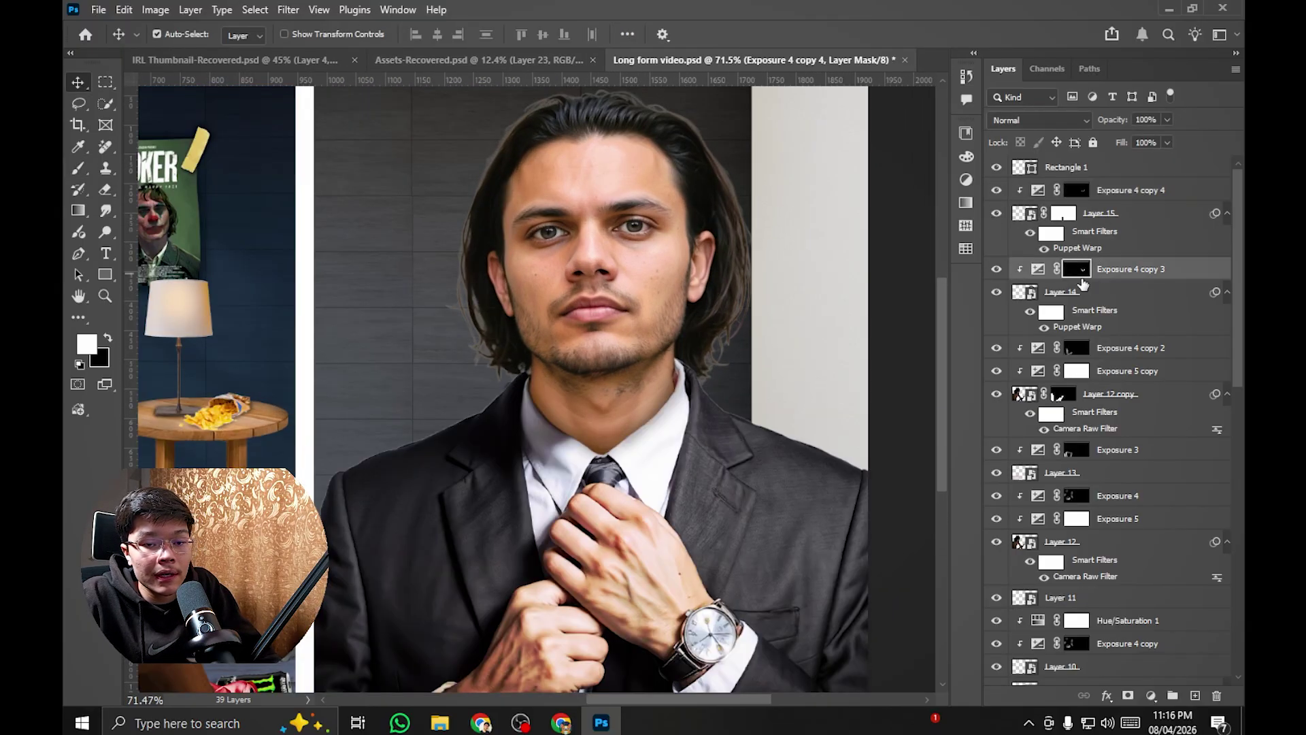
click(996, 270)
scroll(657, 290, left, 10)
scroll(657, 291, down, 2)
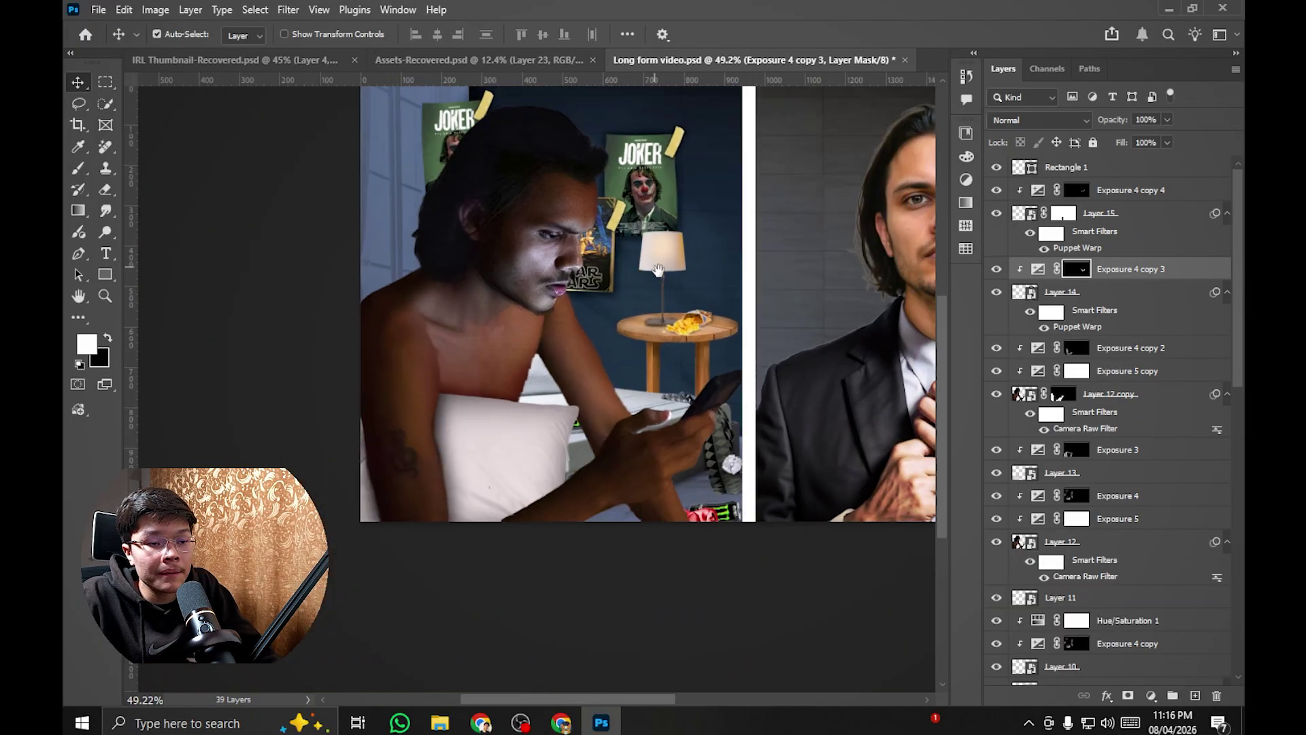
click(996, 349)
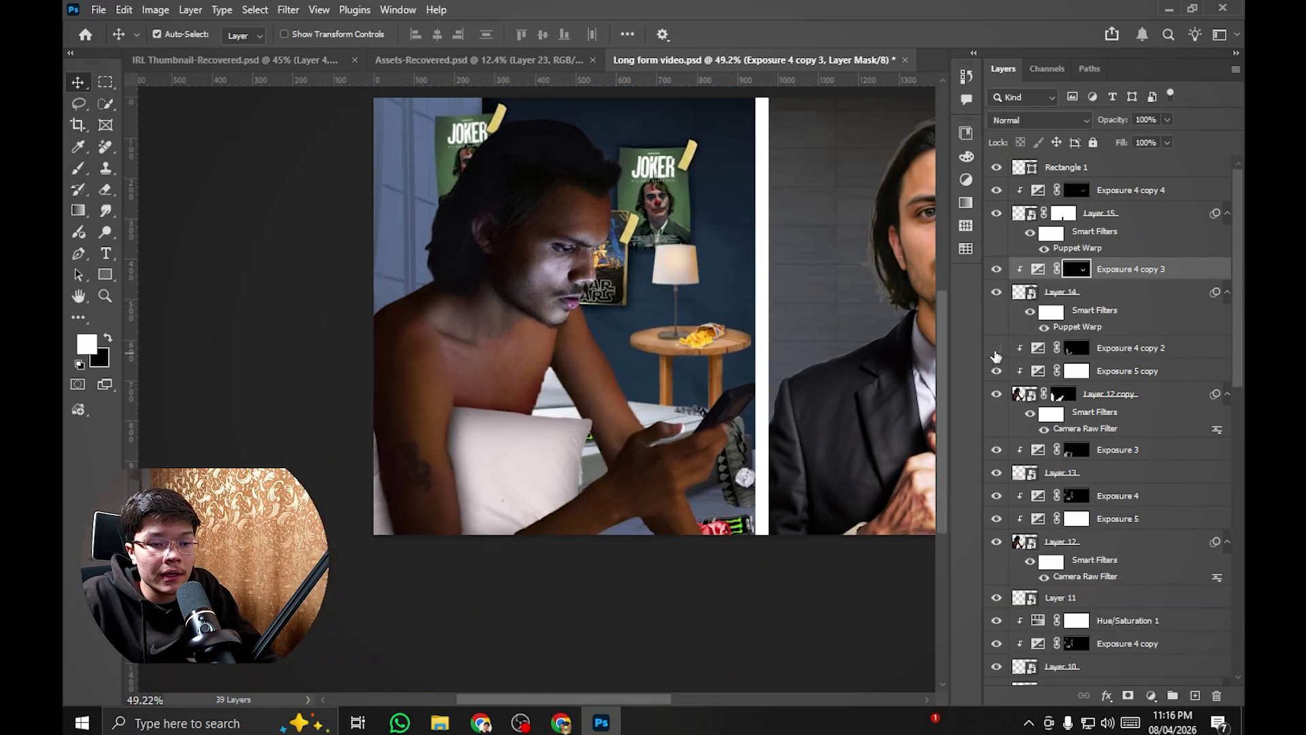
Step: Group all layers from Exposure 4 copy 2 down to Layer 4, which make up the shirtless man's bedroom scene
click(1116, 356)
scroll(1102, 408, down, 10)
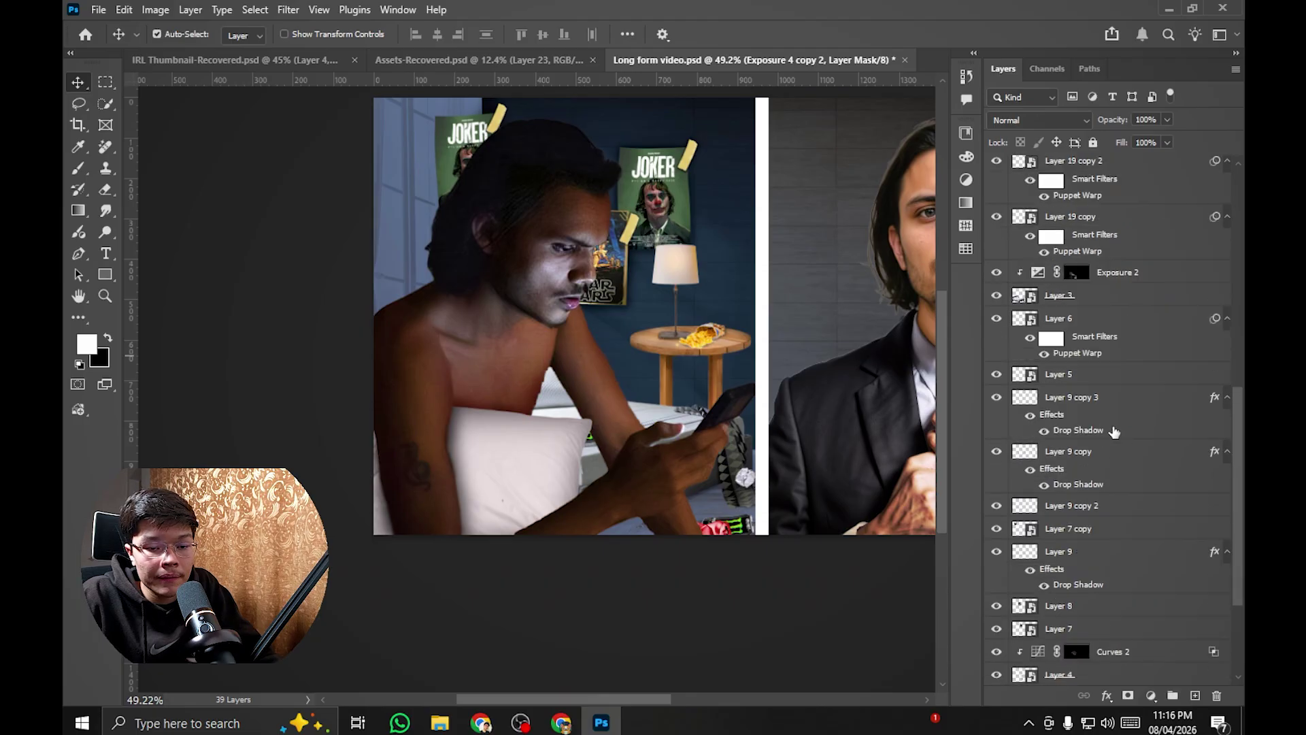
scroll(1046, 556, down, 3)
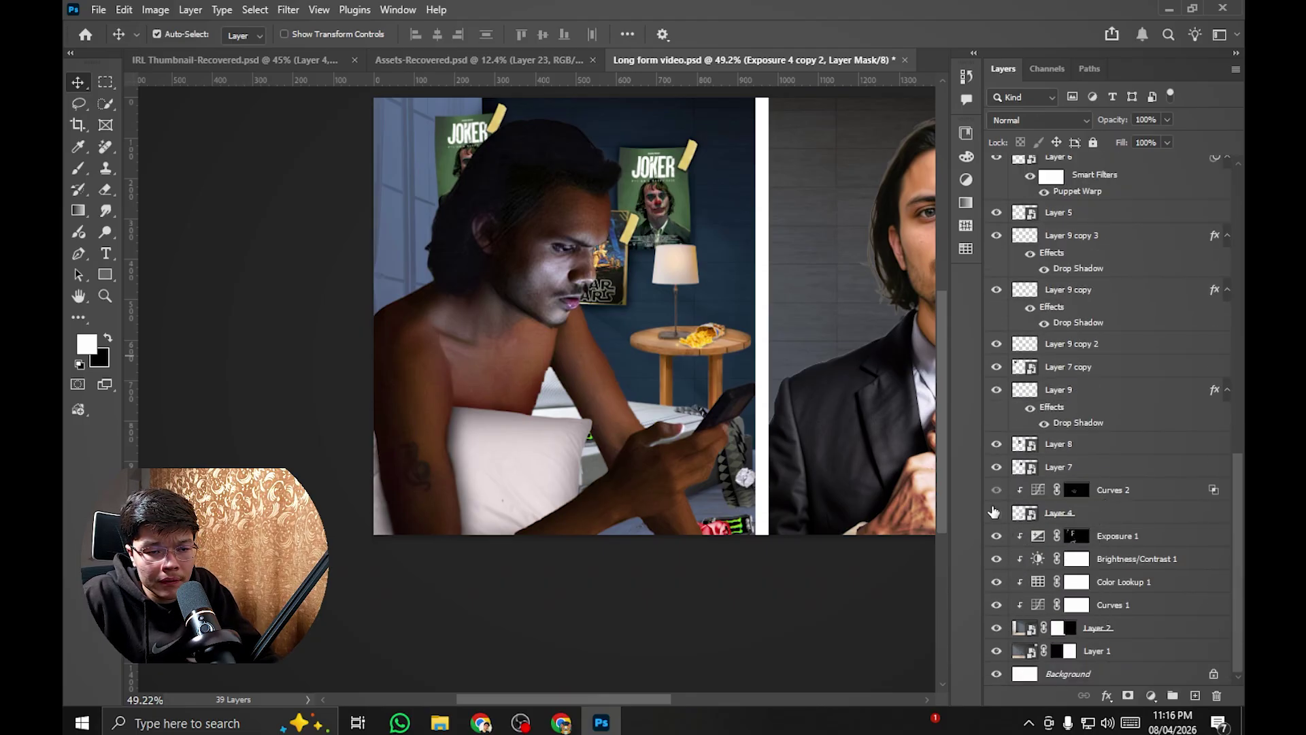
click(996, 512)
shift+click(1099, 515)
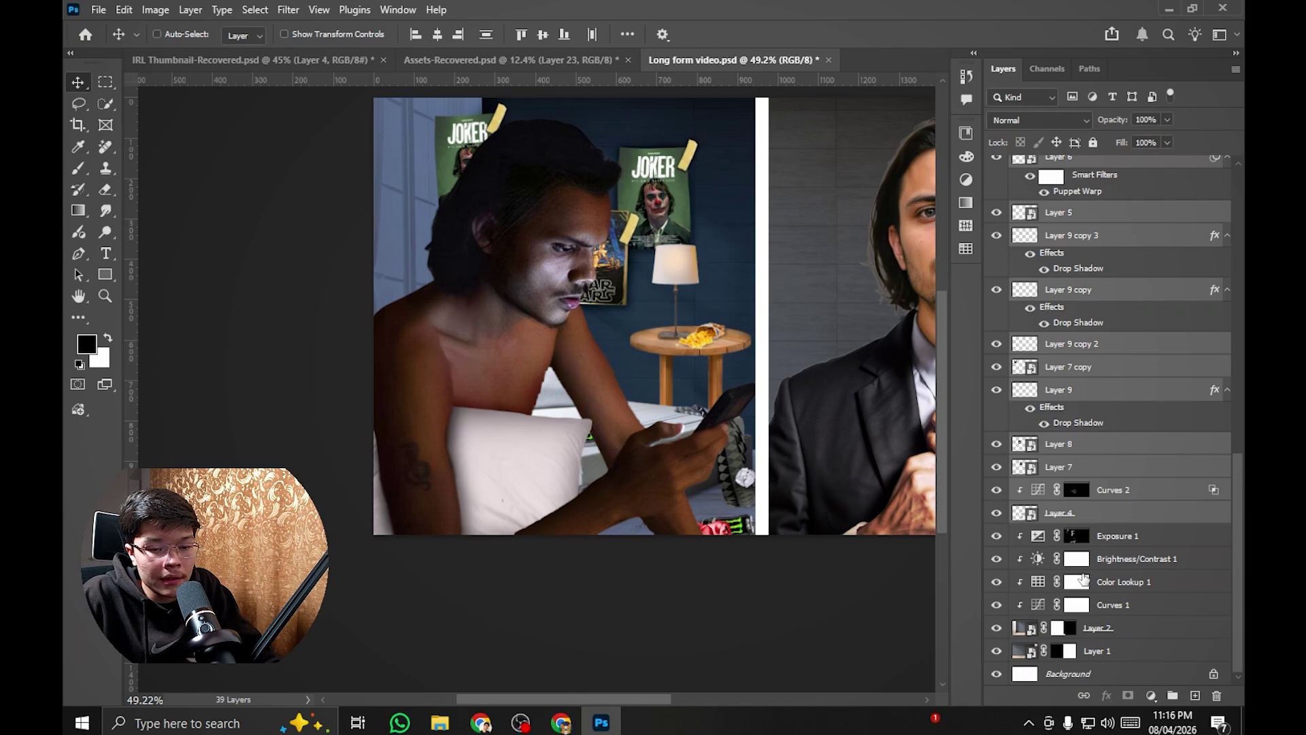
key(ctrl+g)
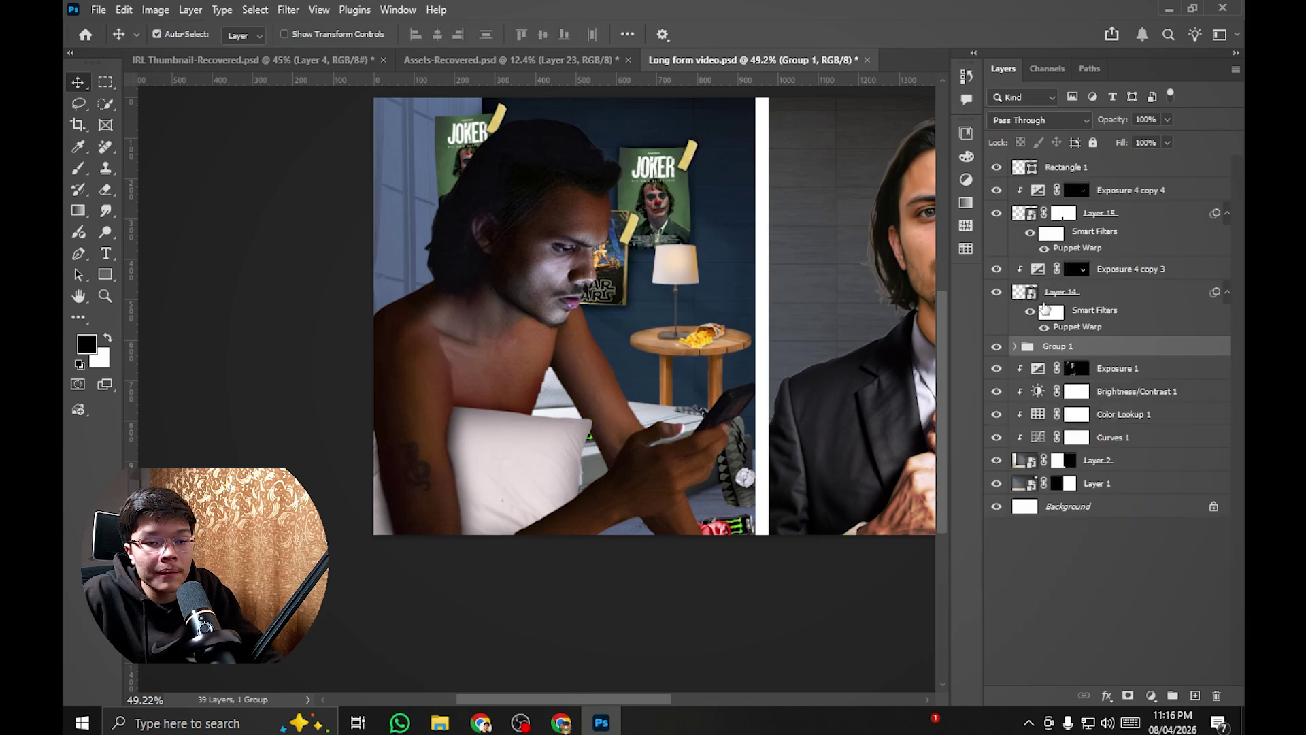
Step: Check the new group's contents by toggling its visibility, and rename the group as Ghareeb
click(996, 348)
click(997, 348)
click(997, 349)
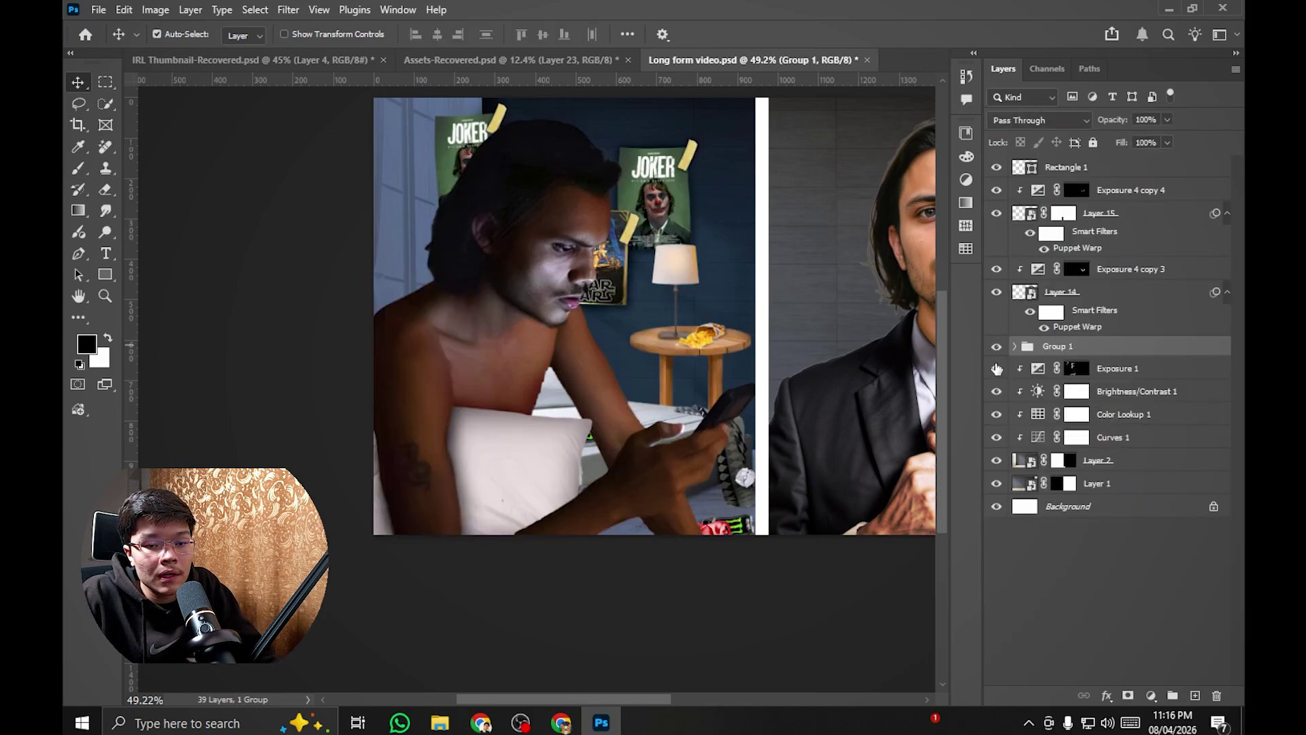
click(996, 346)
click(997, 346)
double_click(1059, 347)
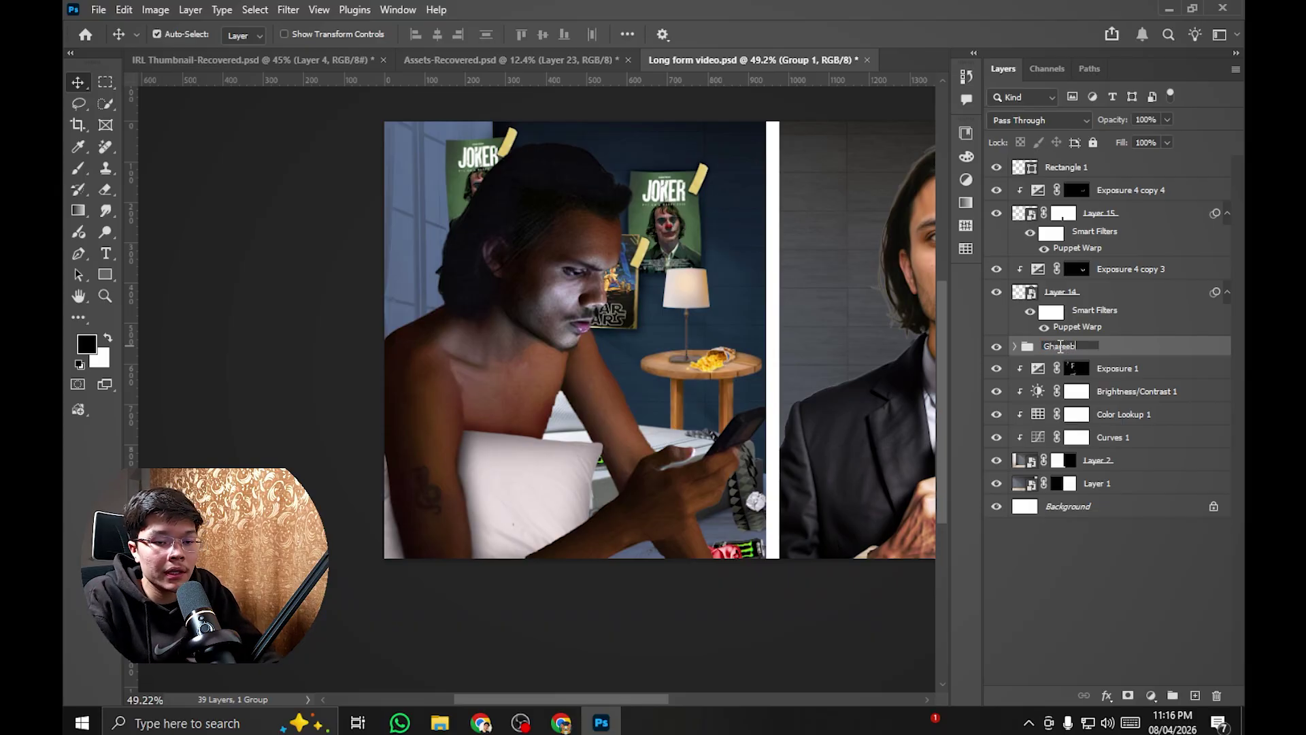
text(Ghareeb)
key(Return)
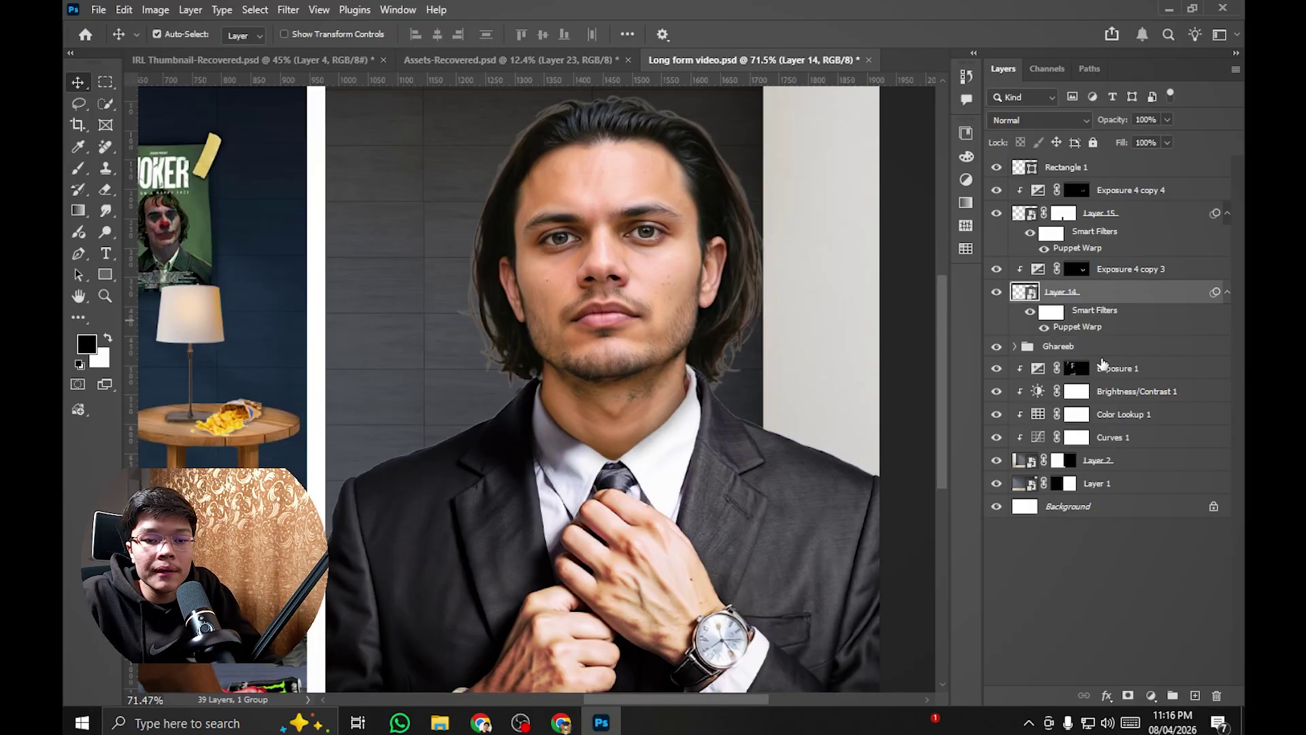
Step: Add a new empty layer directly above the Ghareeb group
click(1102, 348)
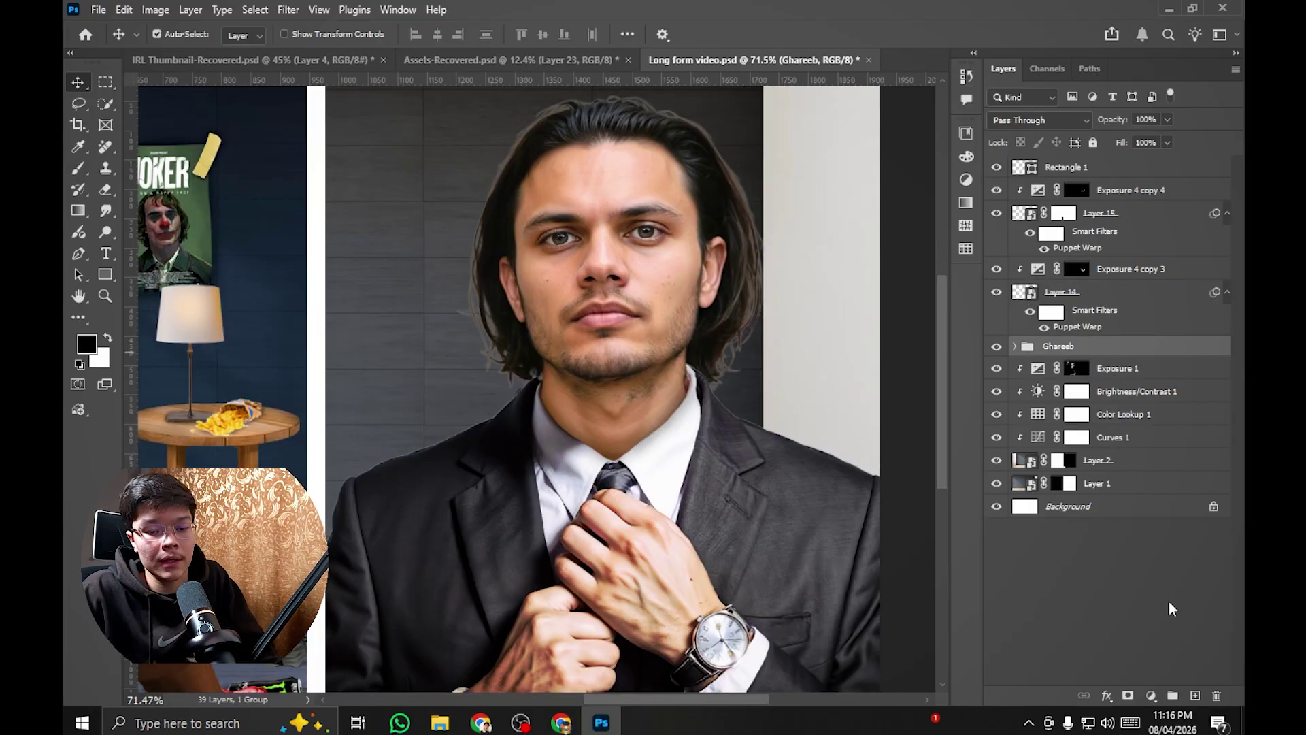
click(1196, 695)
scroll(708, 403, down, 3)
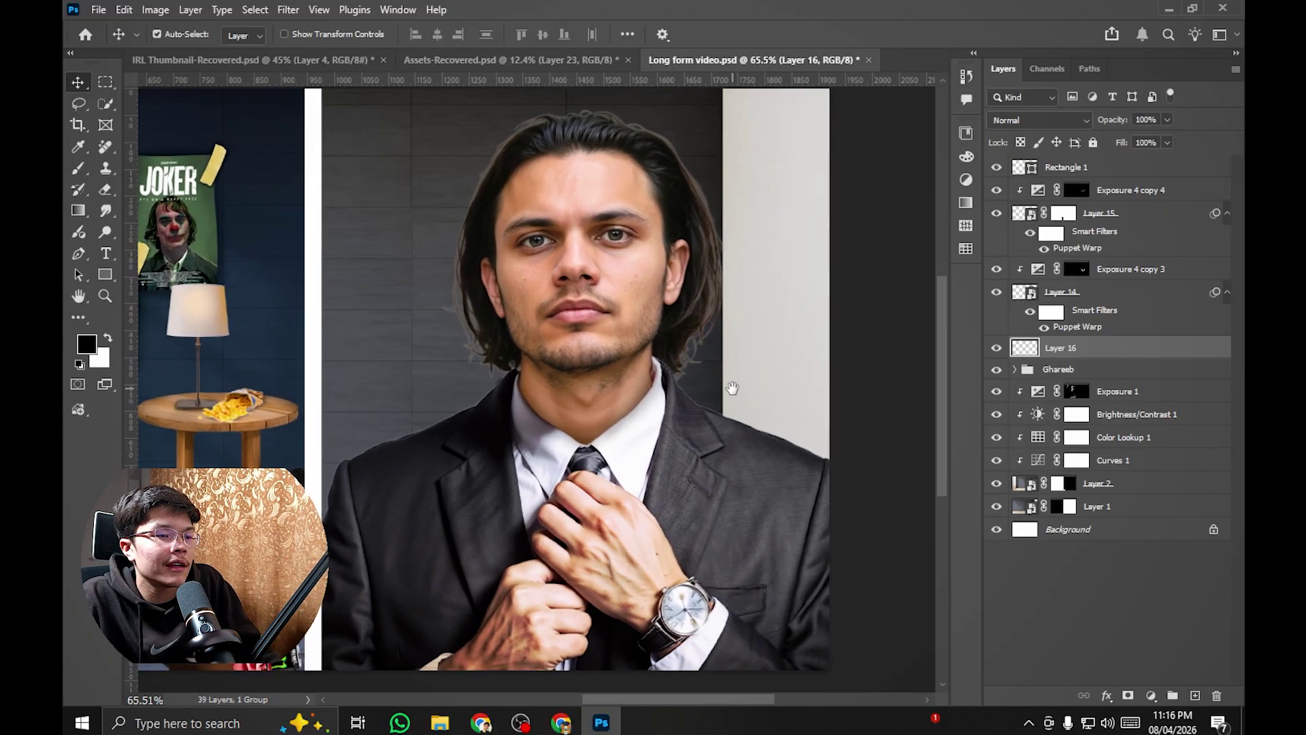
scroll(711, 402, up, 2)
Step: Copy the round wooden table from Assets-Recovered.psd into Long form video.psd, above the empty layer
click(517, 61)
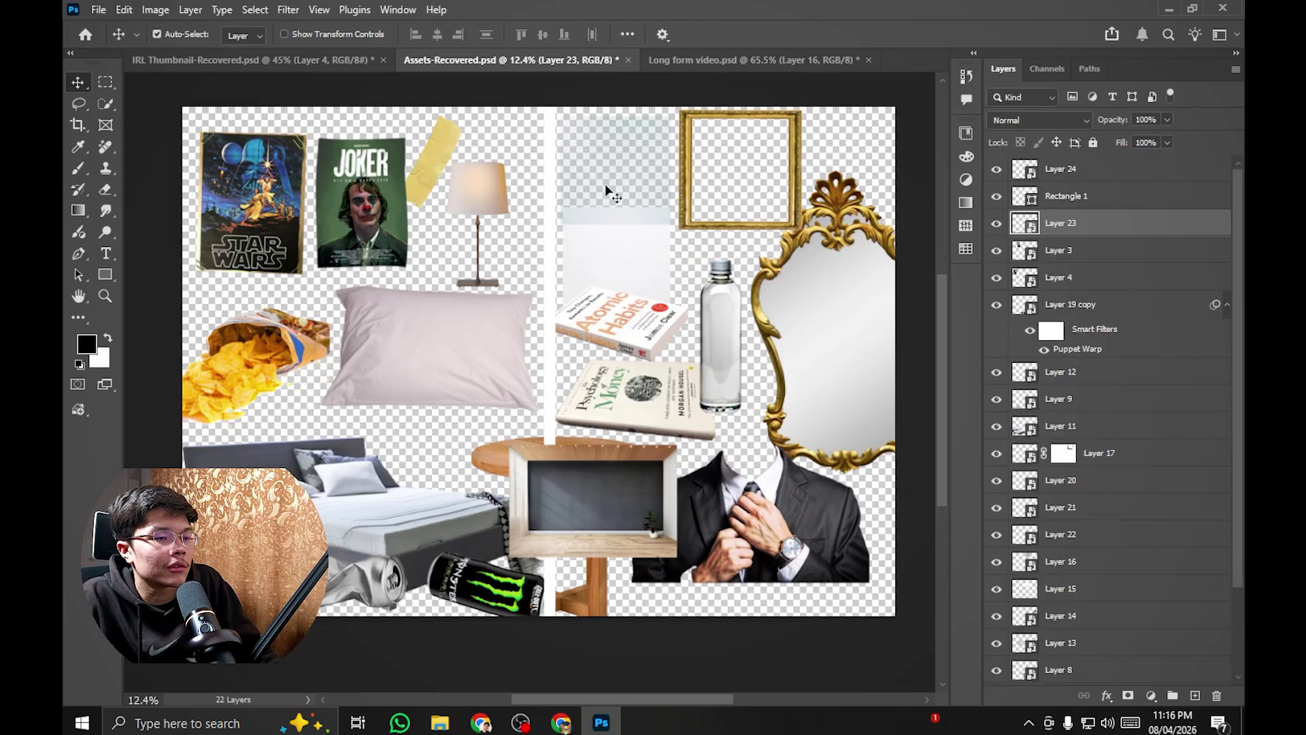
scroll(722, 279, up, 3)
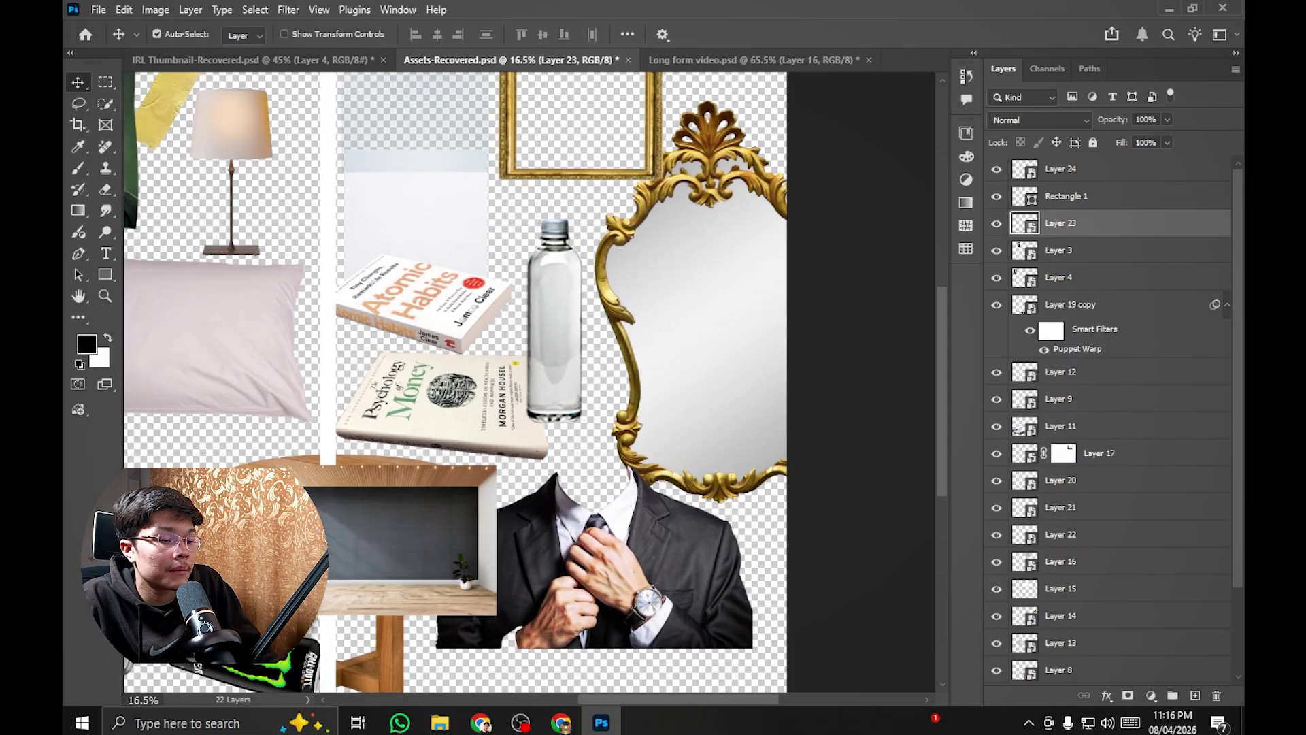
drag(355, 258, 574, 332)
Step: Scale the wooden table down and place it behind the suited man's shoulder, beside the white divider
key(ctrl+t)
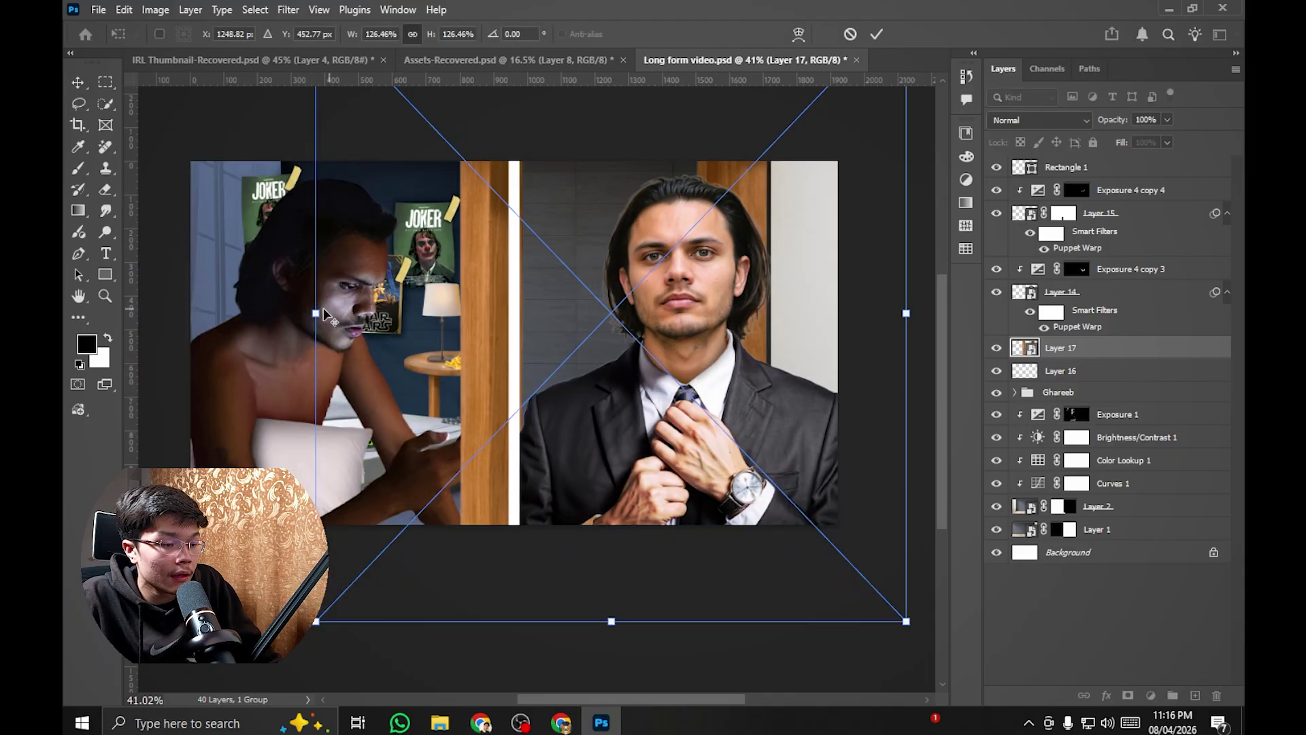
drag(321, 306, 506, 197)
drag(625, 279, 595, 377)
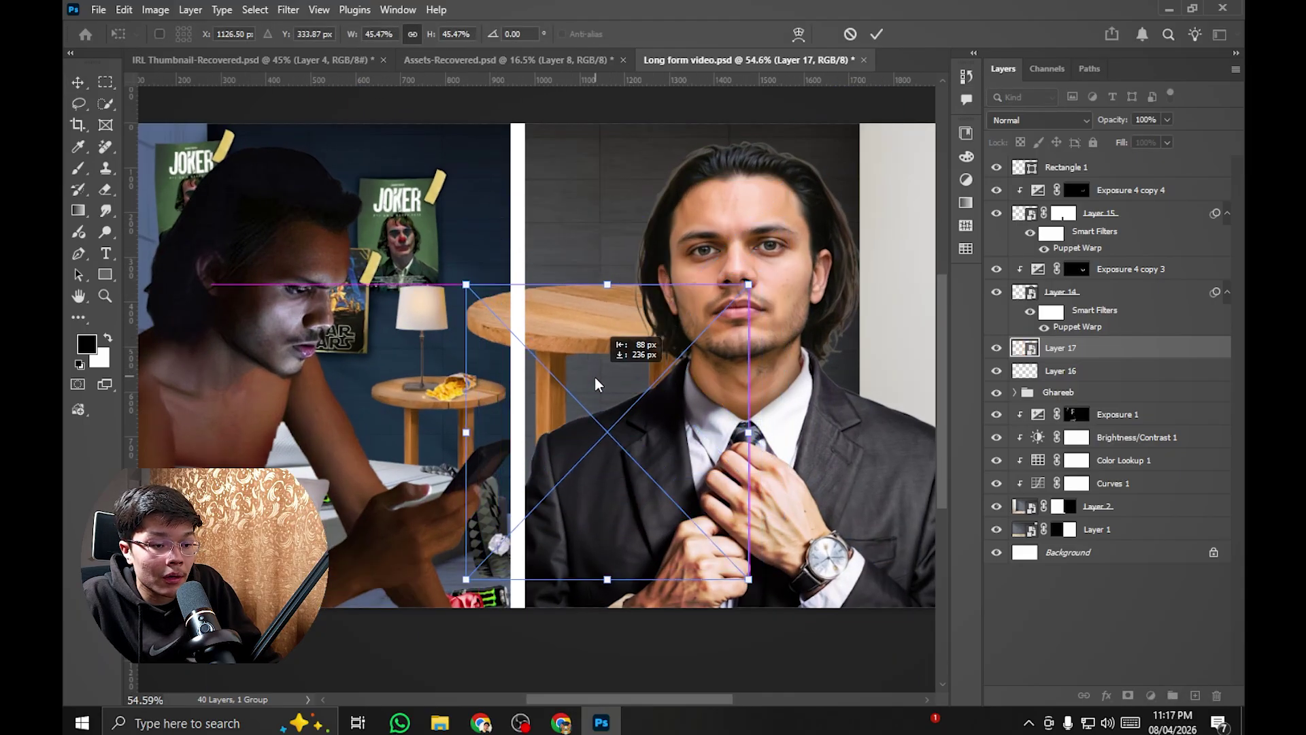
scroll(594, 377, up, 3)
drag(614, 308, 608, 335)
key(Return)
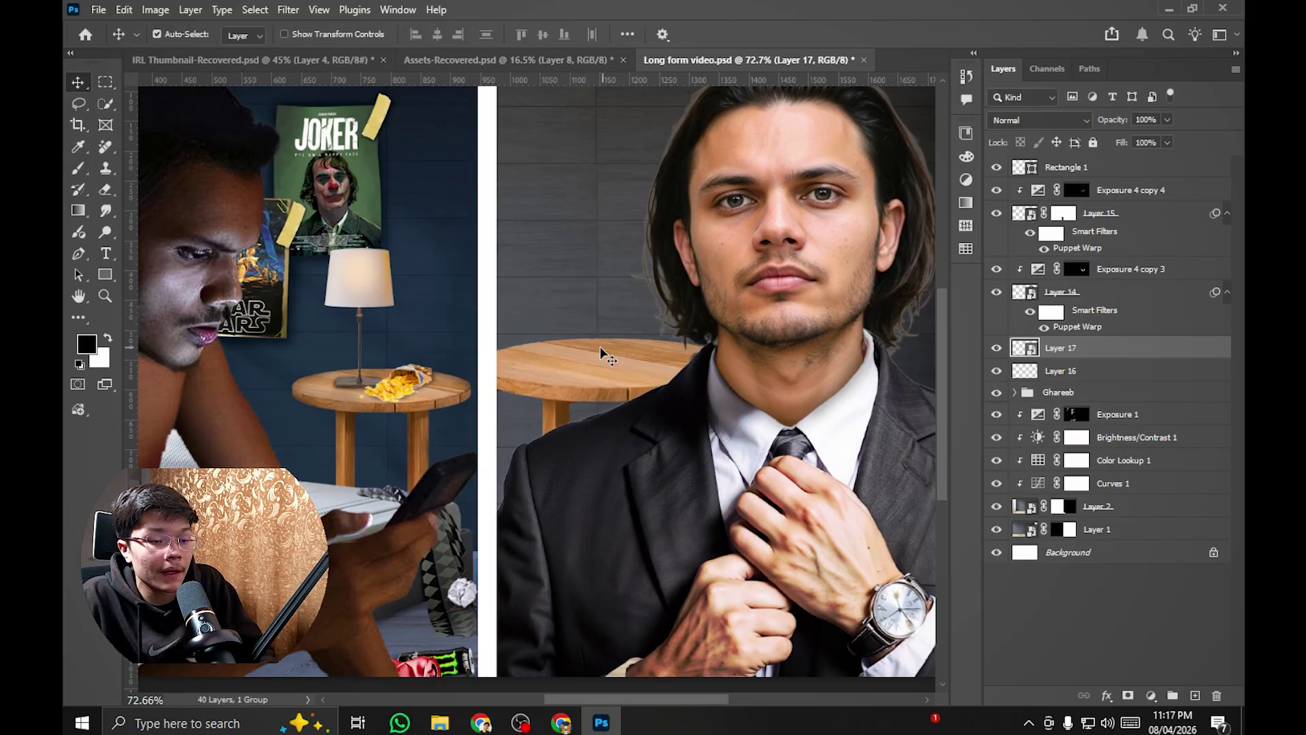
scroll(597, 368, down, 3)
scroll(597, 380, up, 3)
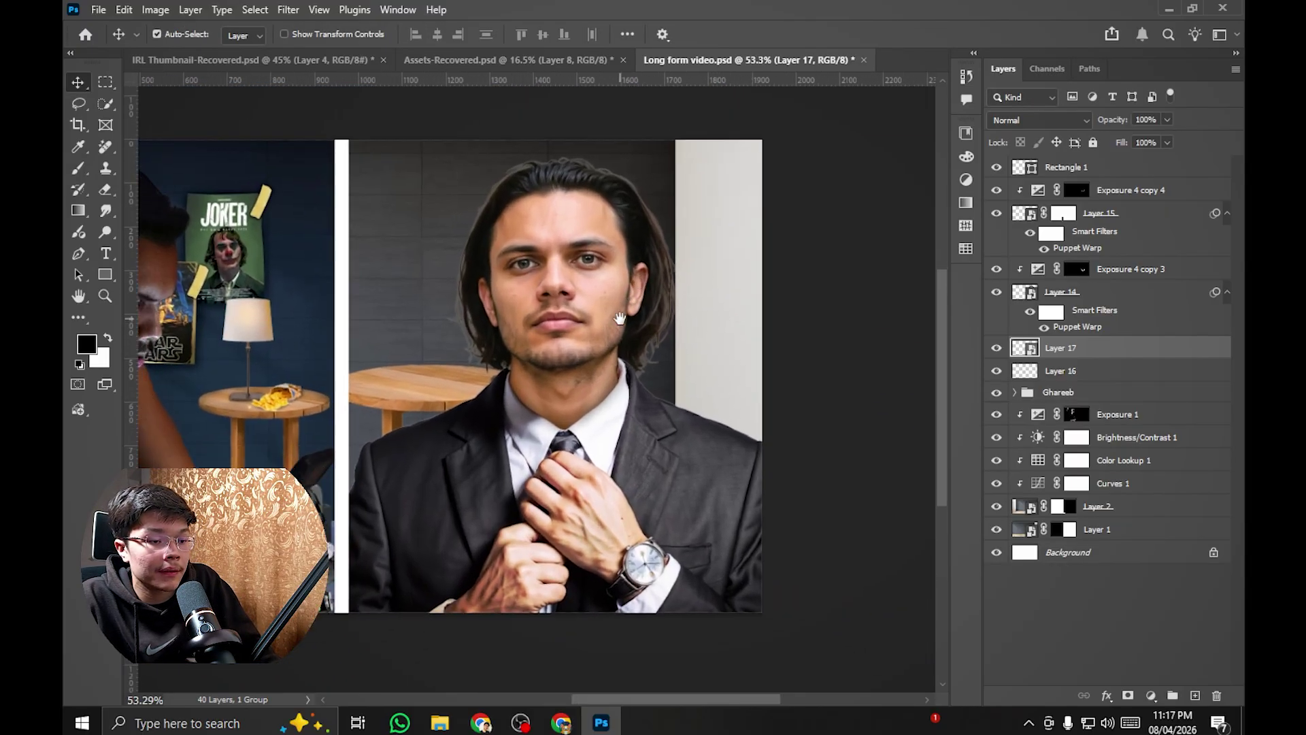
Step: Overlay the canvas with a cyan guide layout of three columns and three rows
click(319, 10)
mouse_move(463, 444)
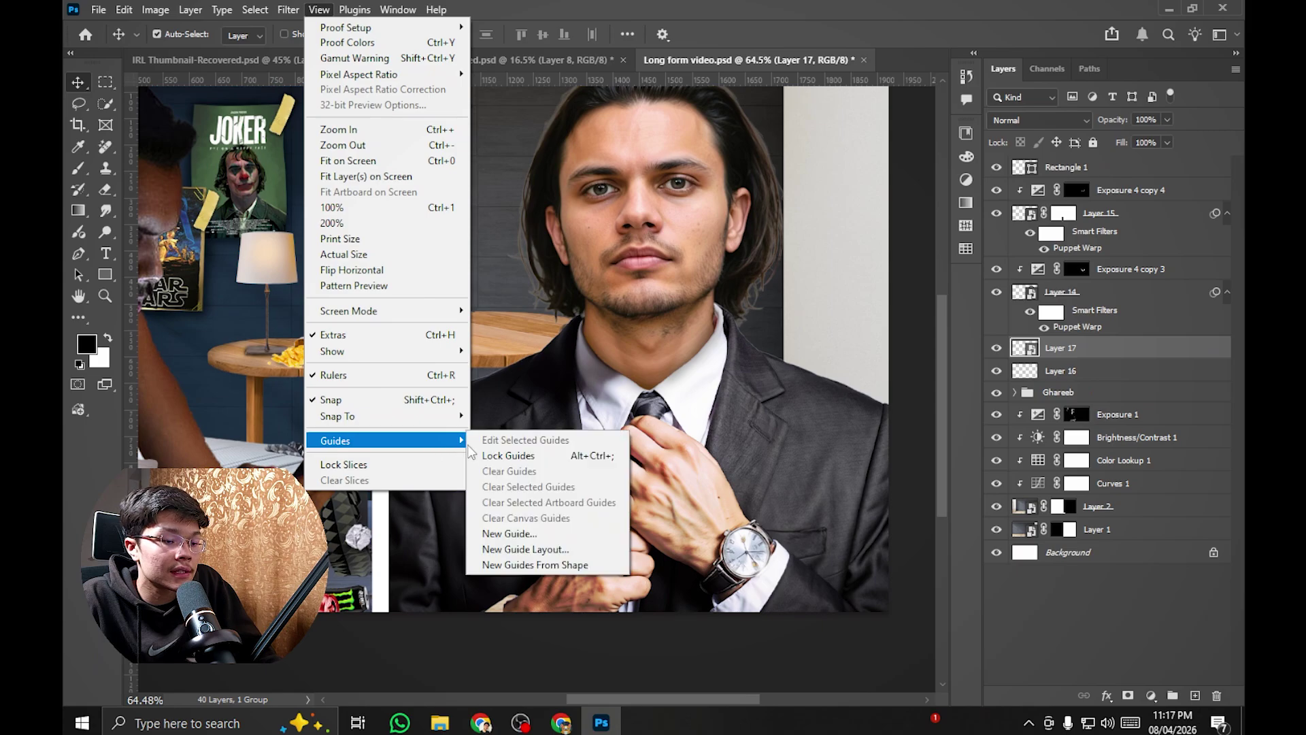
click(585, 549)
scroll(761, 155, down, 2)
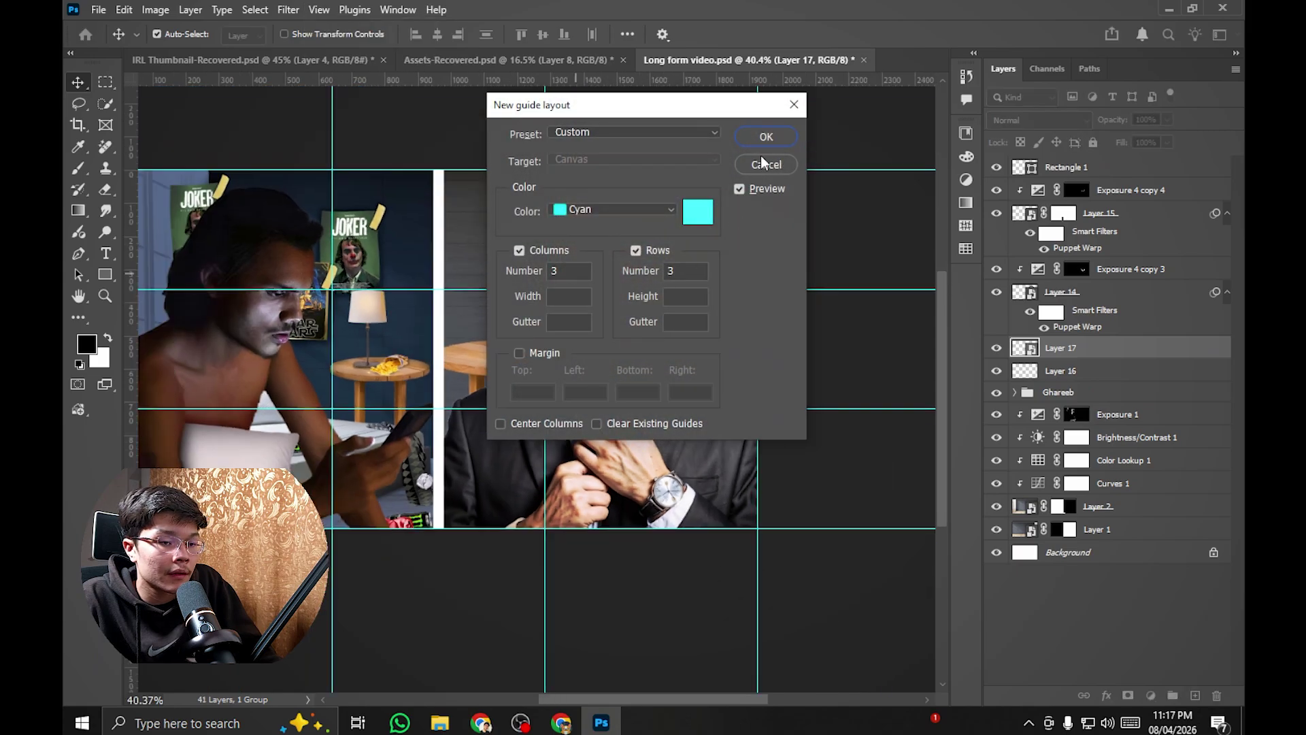
click(763, 135)
Step: Inspect the composition against the guide grid, and undo the guide layout
scroll(738, 243, up, 1)
scroll(738, 244, up, 2)
drag(738, 243, 607, 233)
scroll(758, 245, down, 3)
scroll(653, 252, up, 4)
scroll(522, 282, up, 1)
scroll(522, 282, down, 1)
scroll(523, 281, down, 2)
key(ctrl+z)
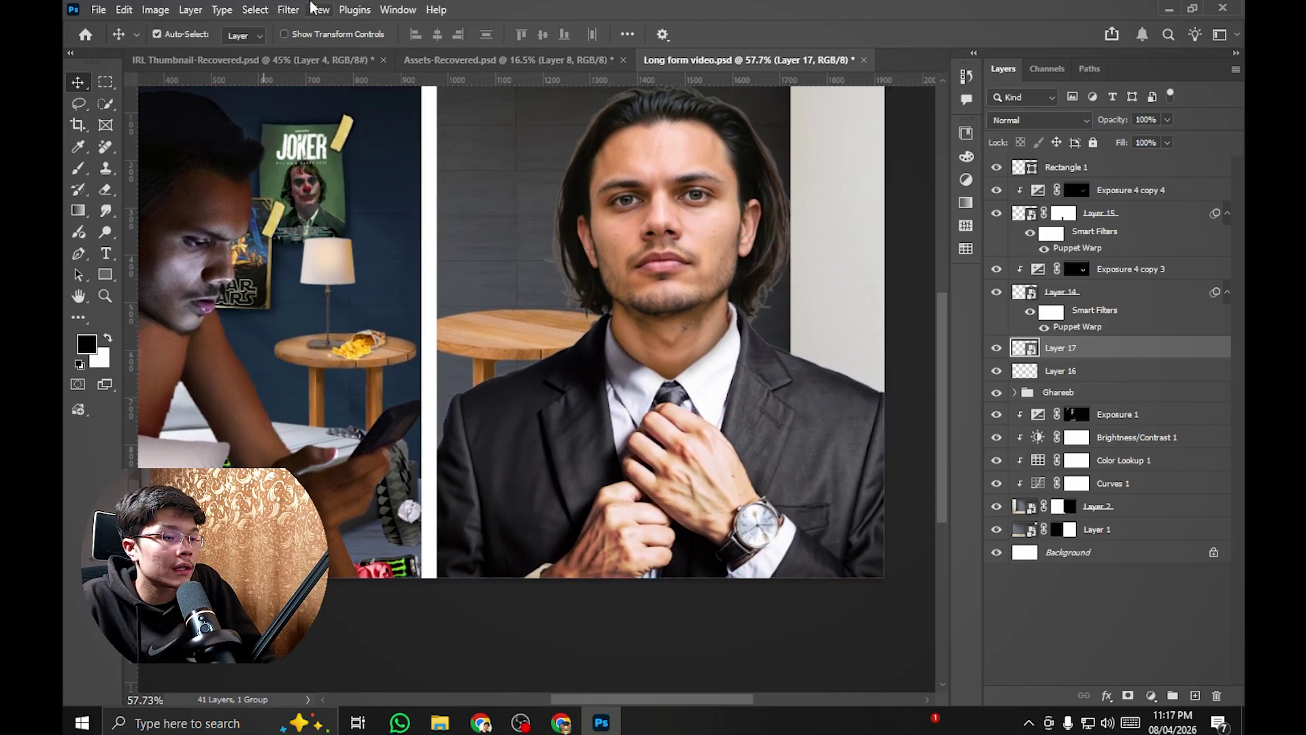
Step: Create a cyan guide layout with three columns and three rows, trying a 20 column gutter but leaving the gutter empty
click(317, 8)
mouse_move(389, 443)
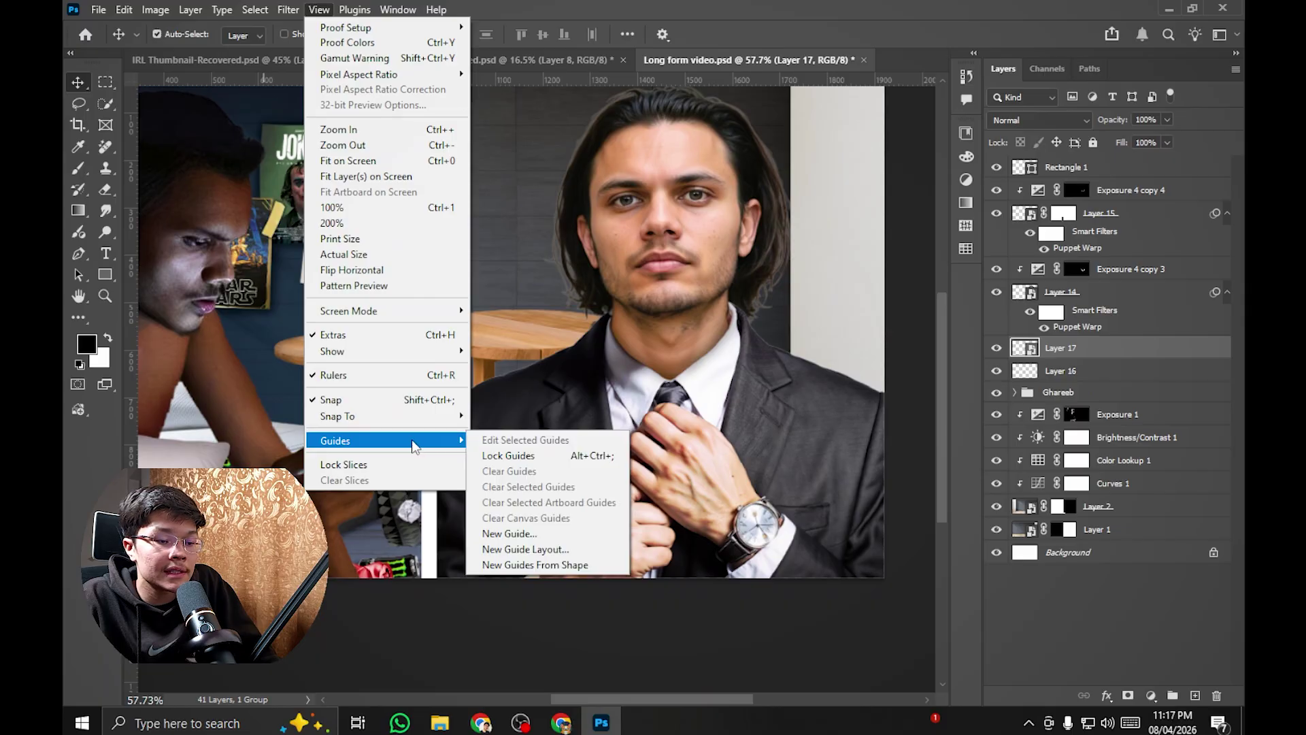
click(549, 550)
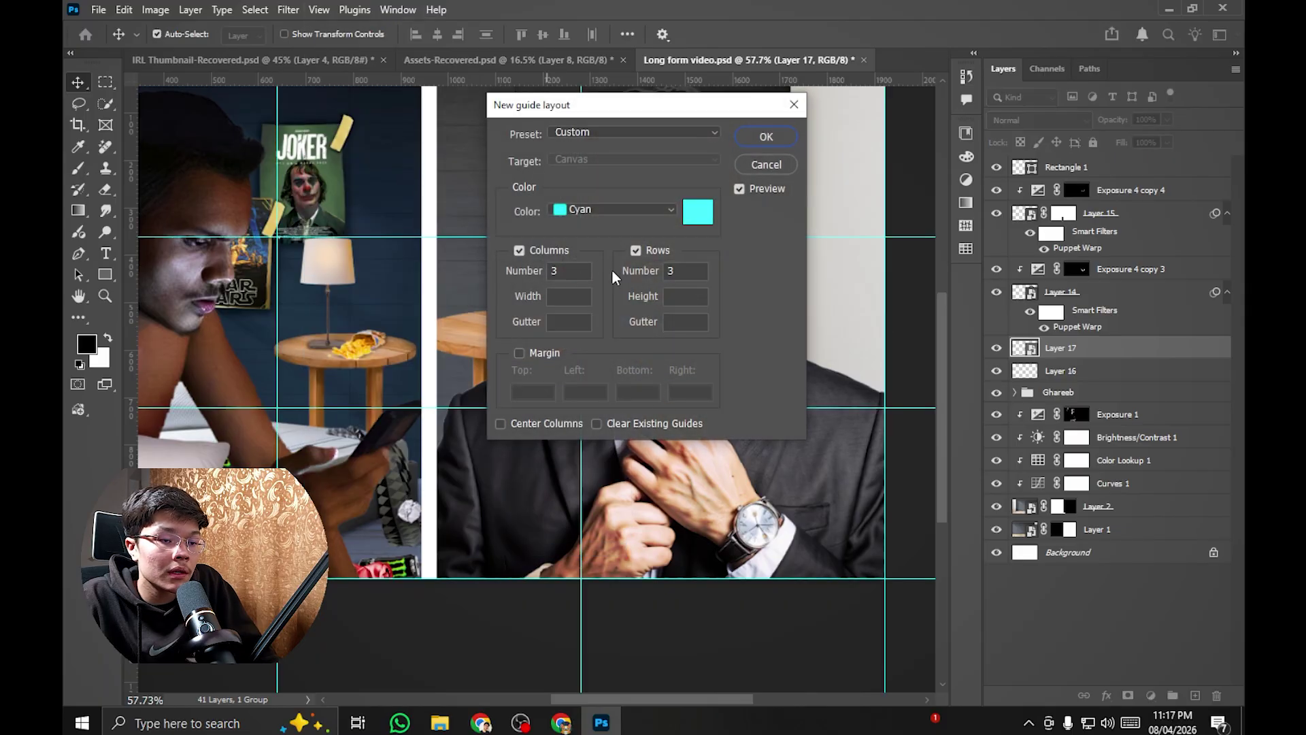
click(530, 251)
click(529, 251)
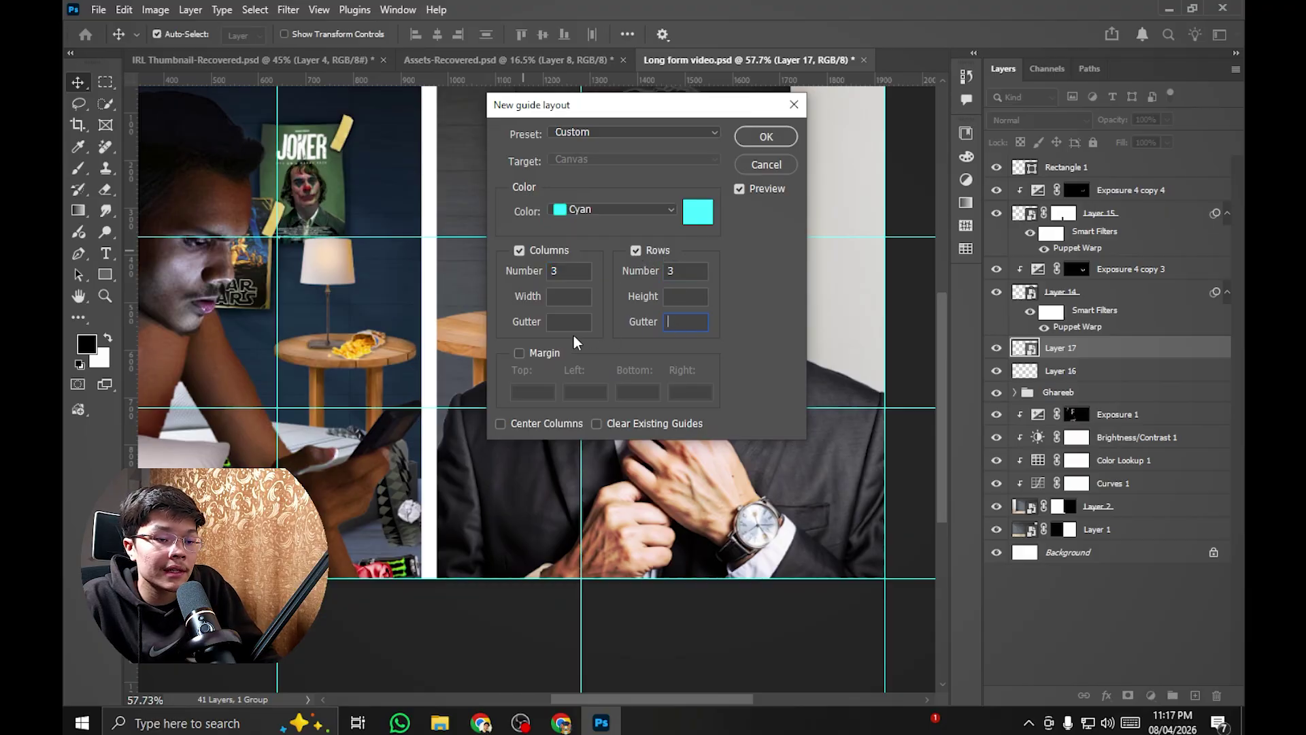
text(20)
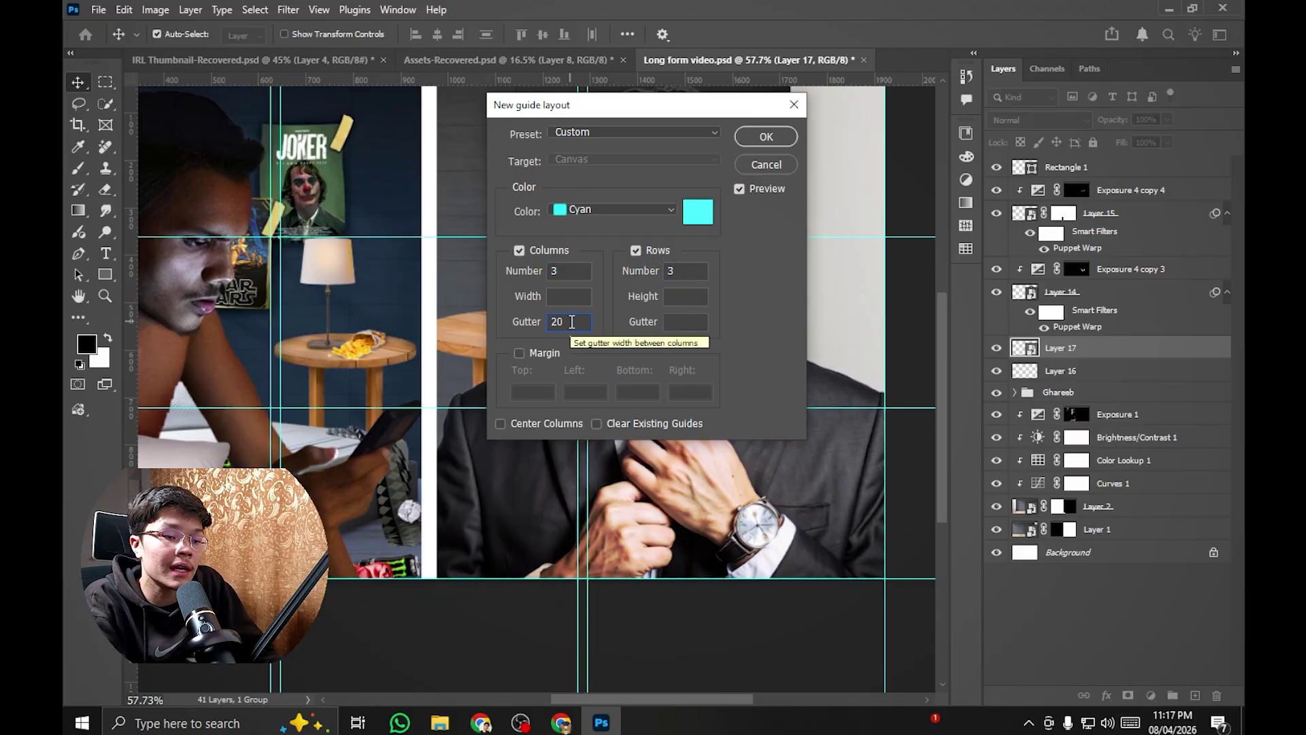
key(BackSpace)
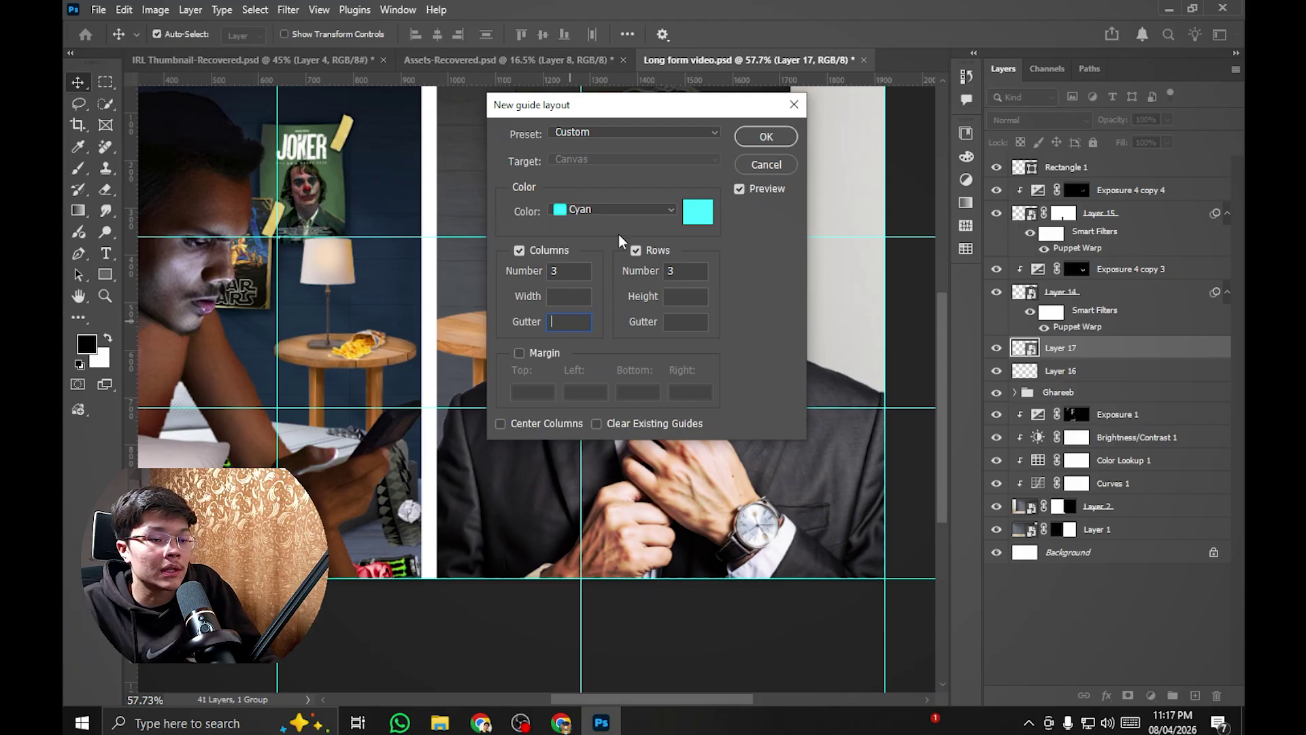
click(777, 144)
Step: Select the suited man's head and body layers with their exposure adjustments, and shift them slightly to the right within the panel
scroll(618, 288, down, 1)
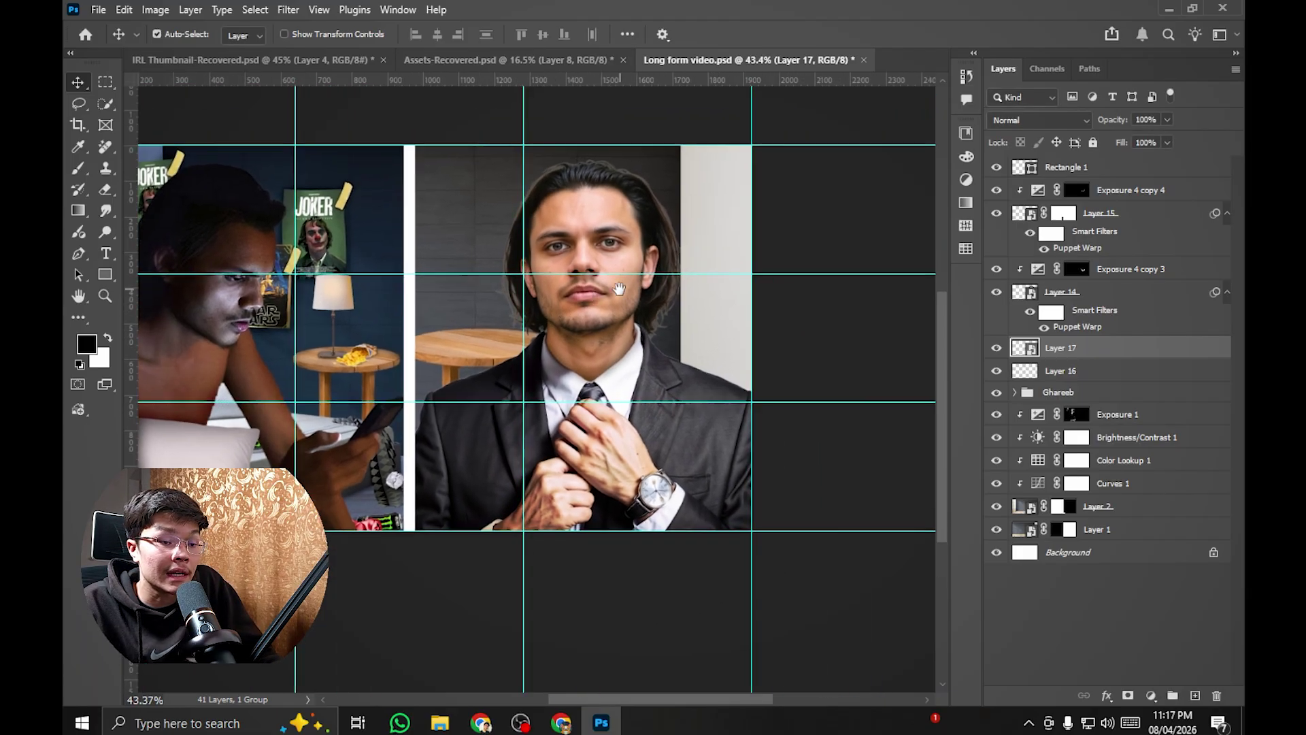
scroll(618, 287, up, 1)
scroll(622, 302, right, 1)
click(631, 300)
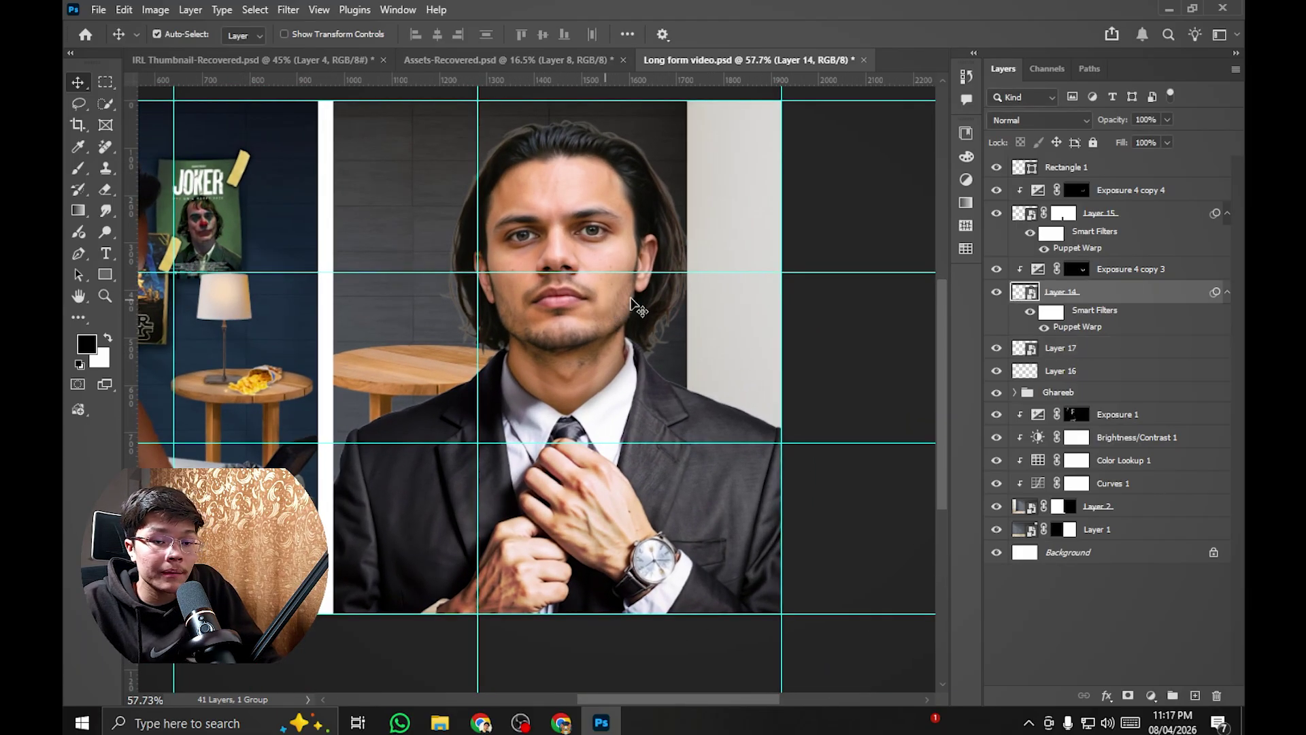
shift+click(1108, 170)
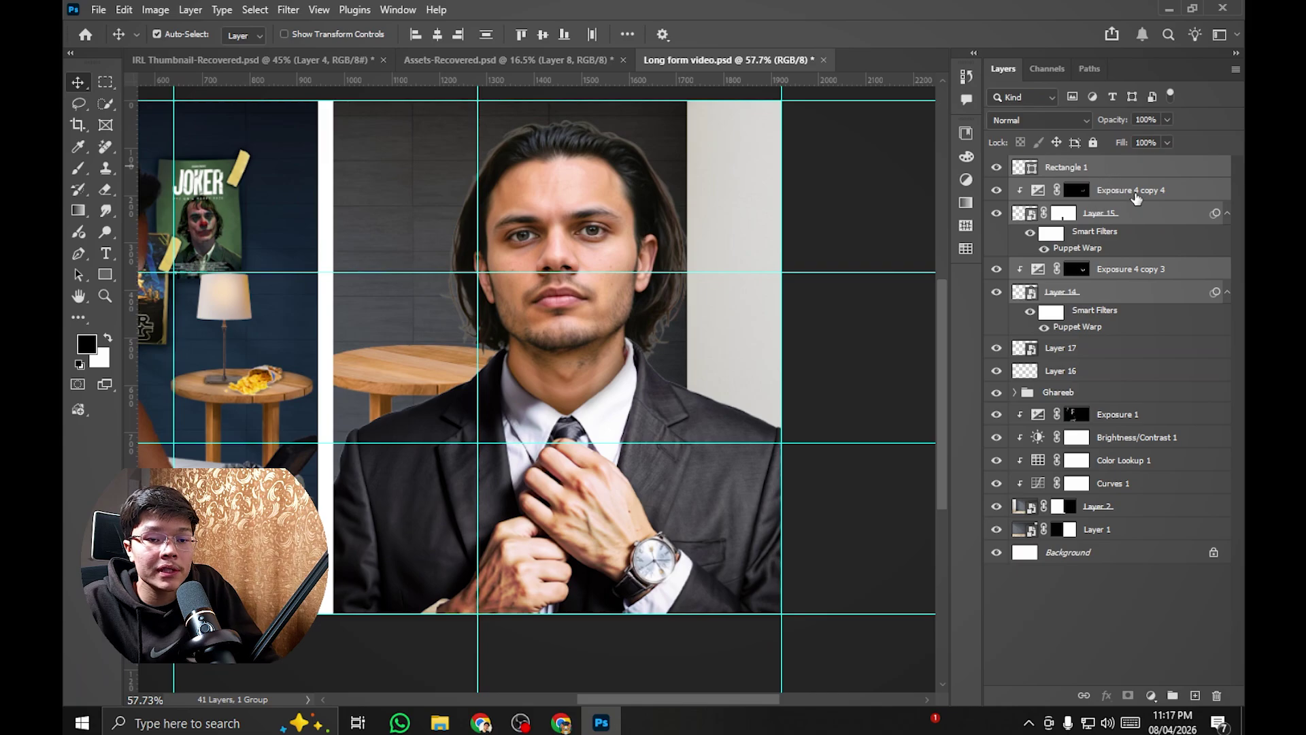
key(ctrl+t)
key(Return)
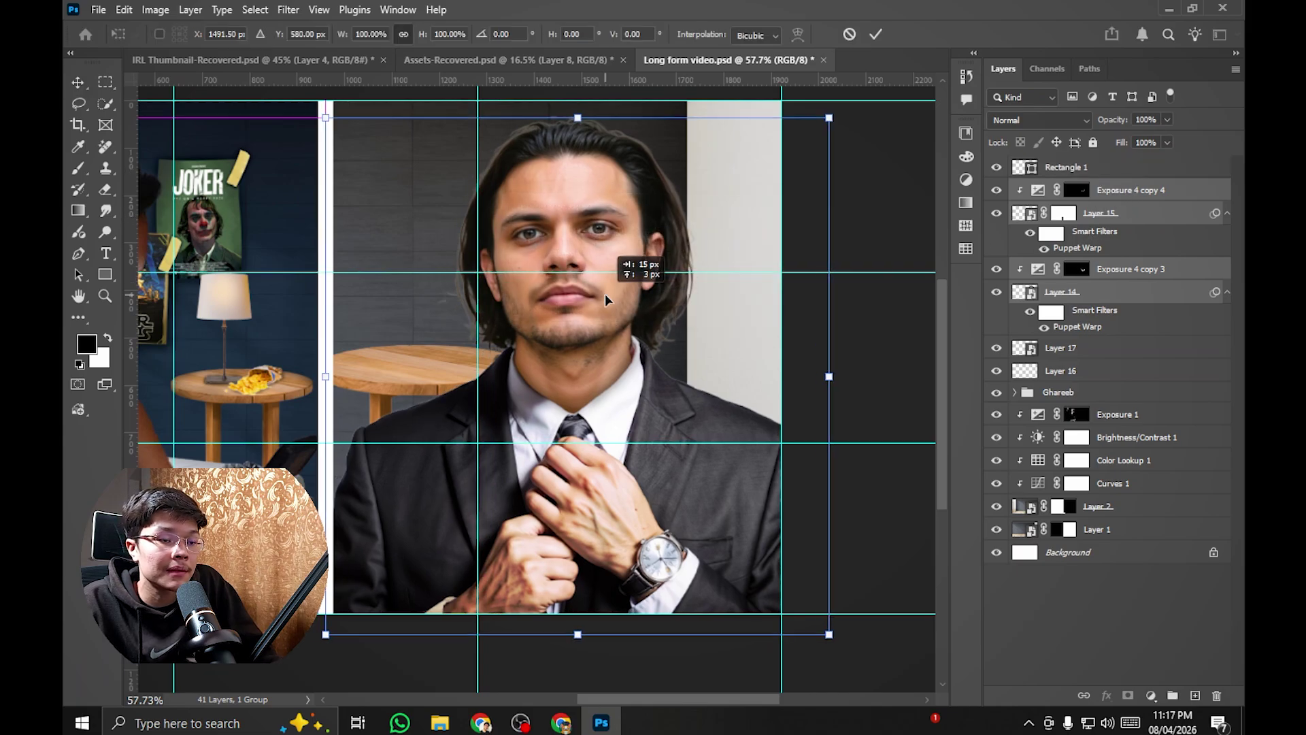
drag(596, 293, 605, 296)
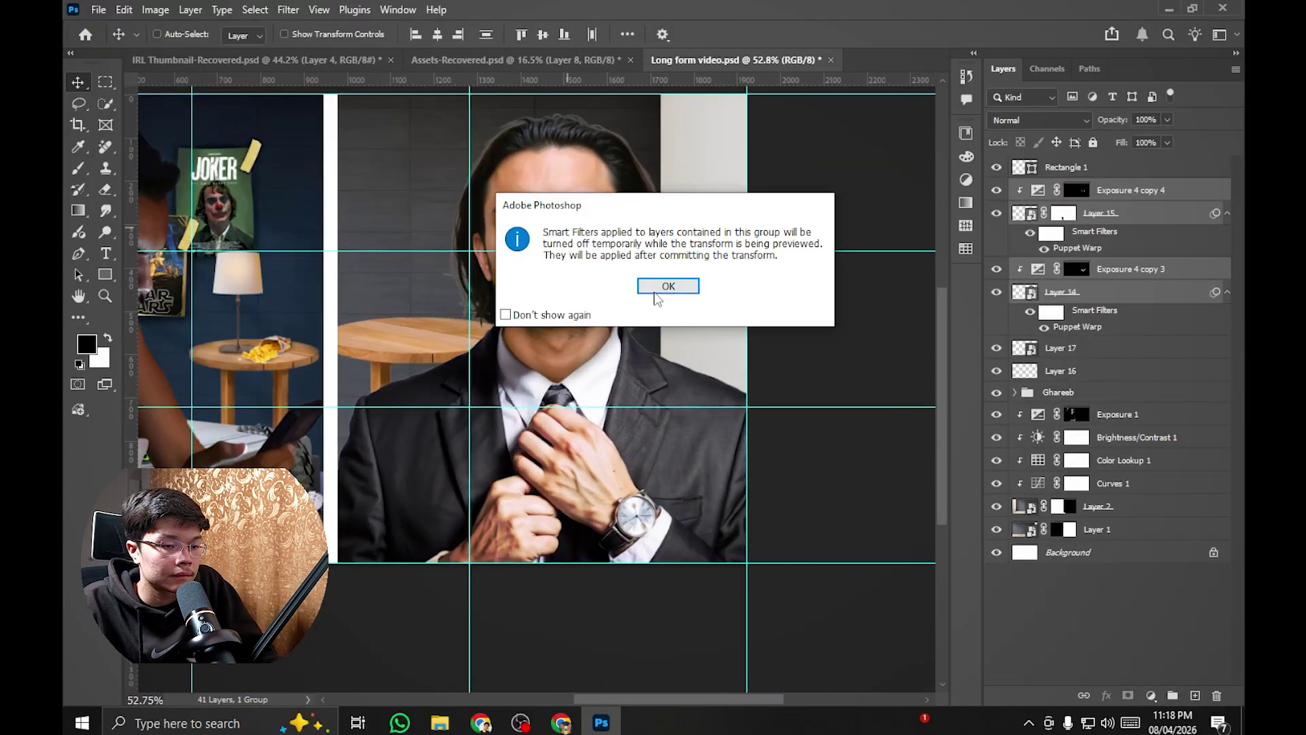
click(654, 292)
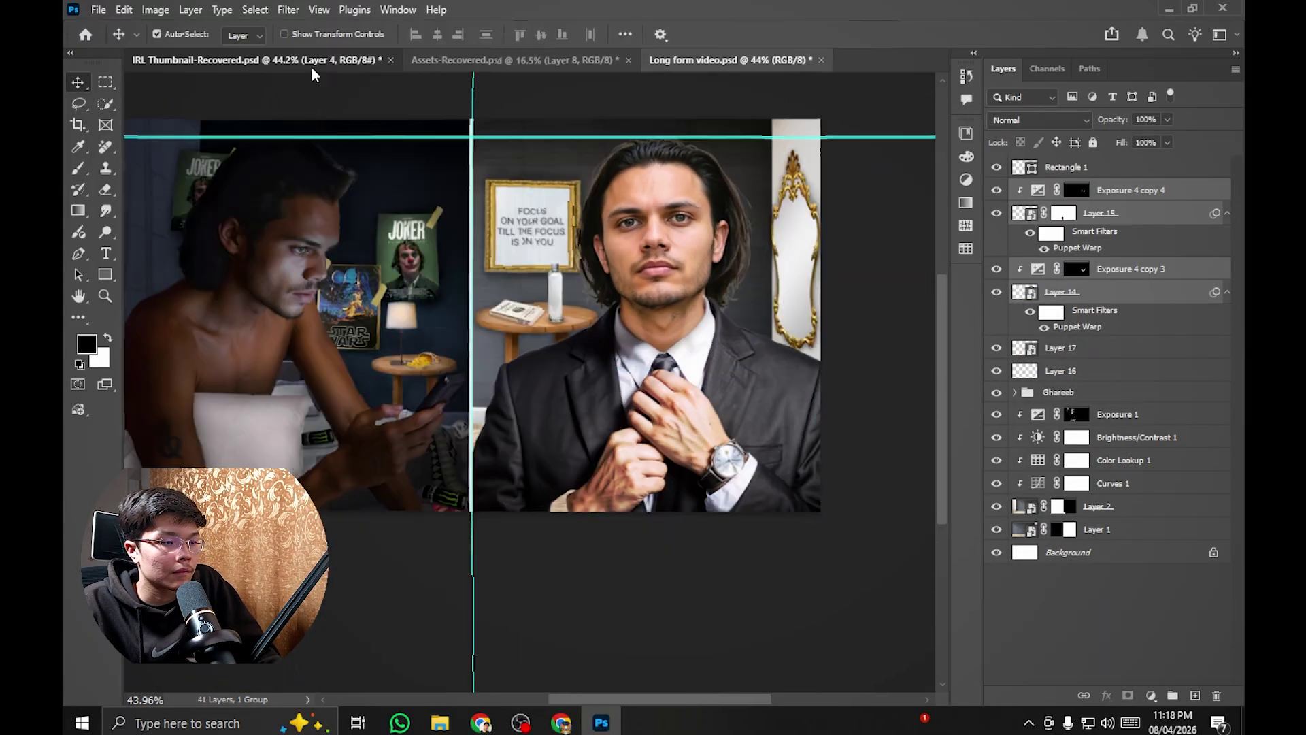
drag(633, 451, 636, 452)
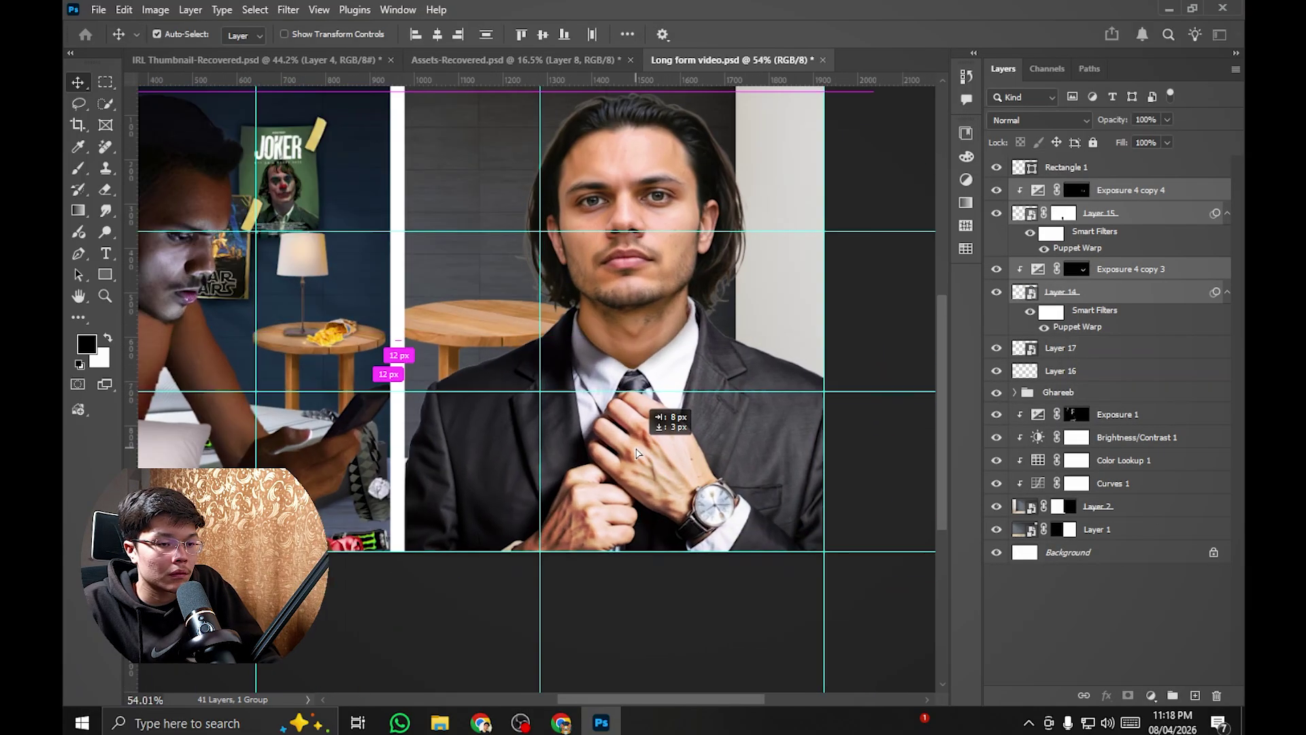
Step: Paint white on Layer 15's mask to restore the suit sleeve's edge along the white divider
scroll(490, 480, up, 6)
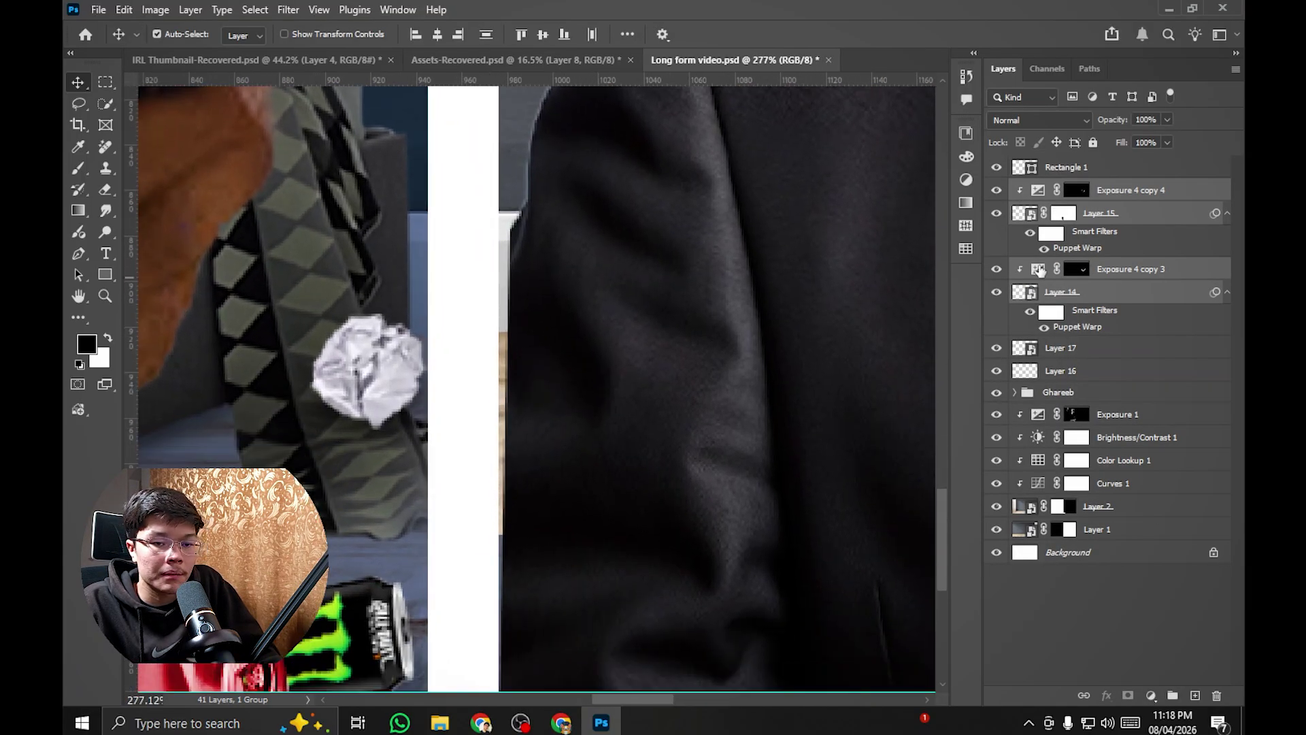
click(998, 214)
click(998, 213)
click(1093, 215)
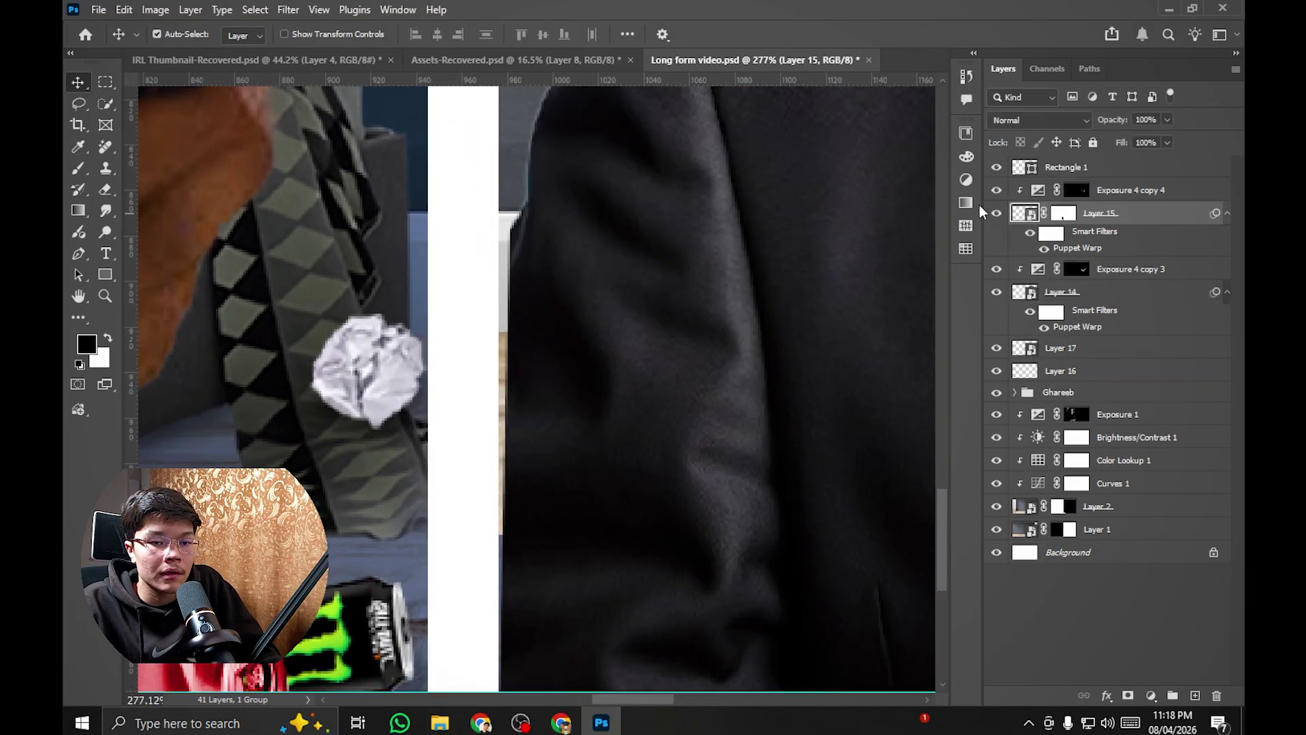
click(997, 213)
click(996, 214)
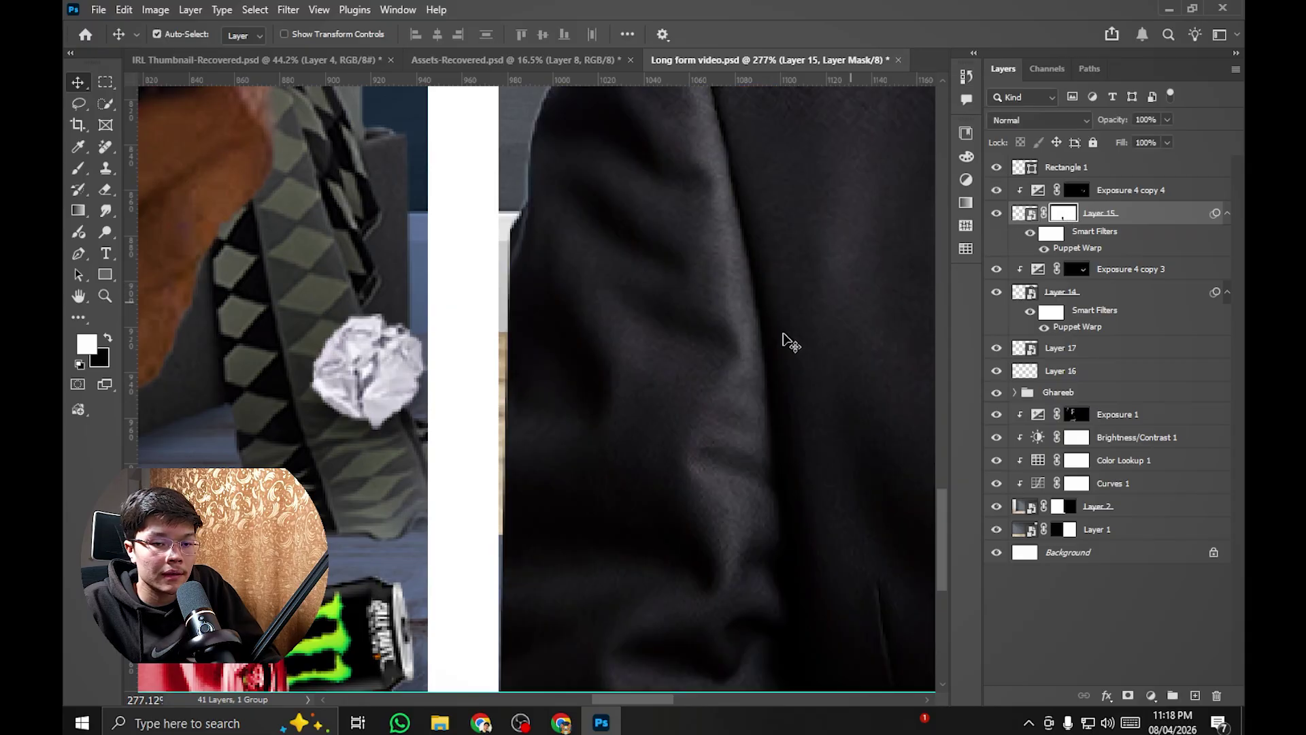
click(997, 214)
click(996, 214)
key(b)
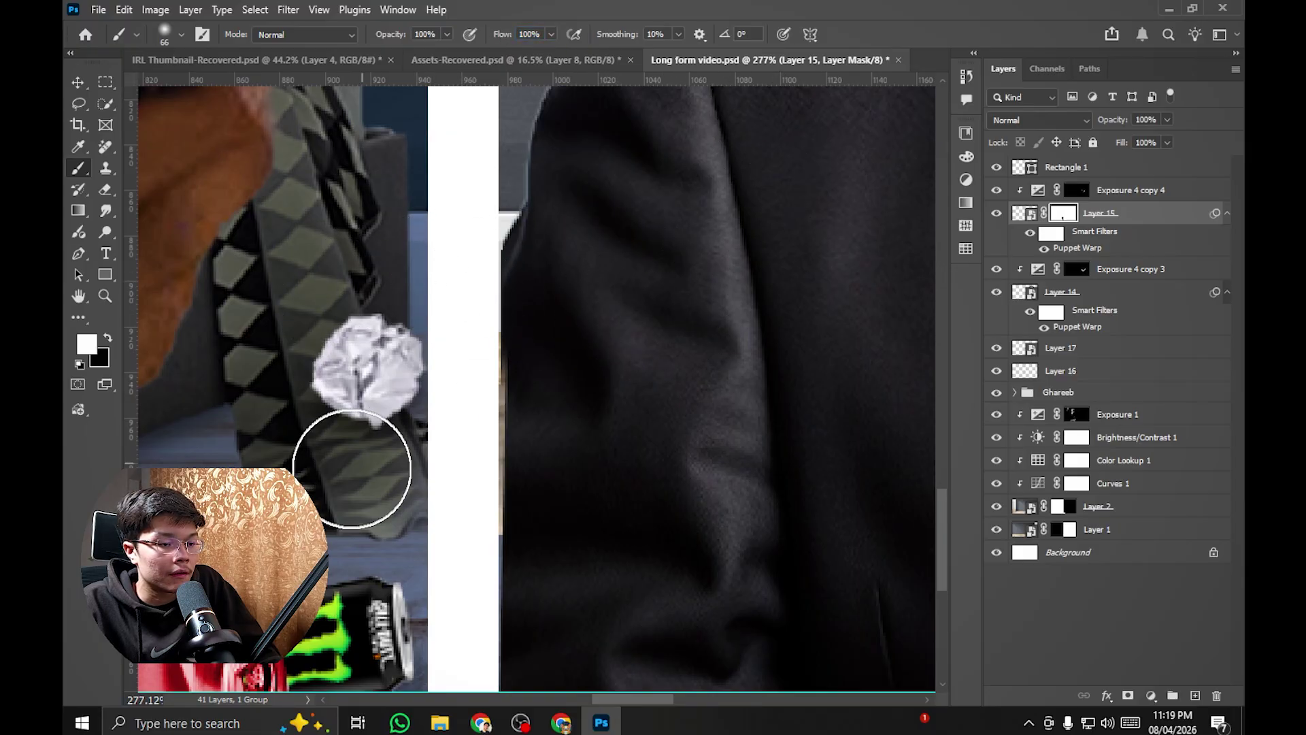
scroll(466, 365, down, 6)
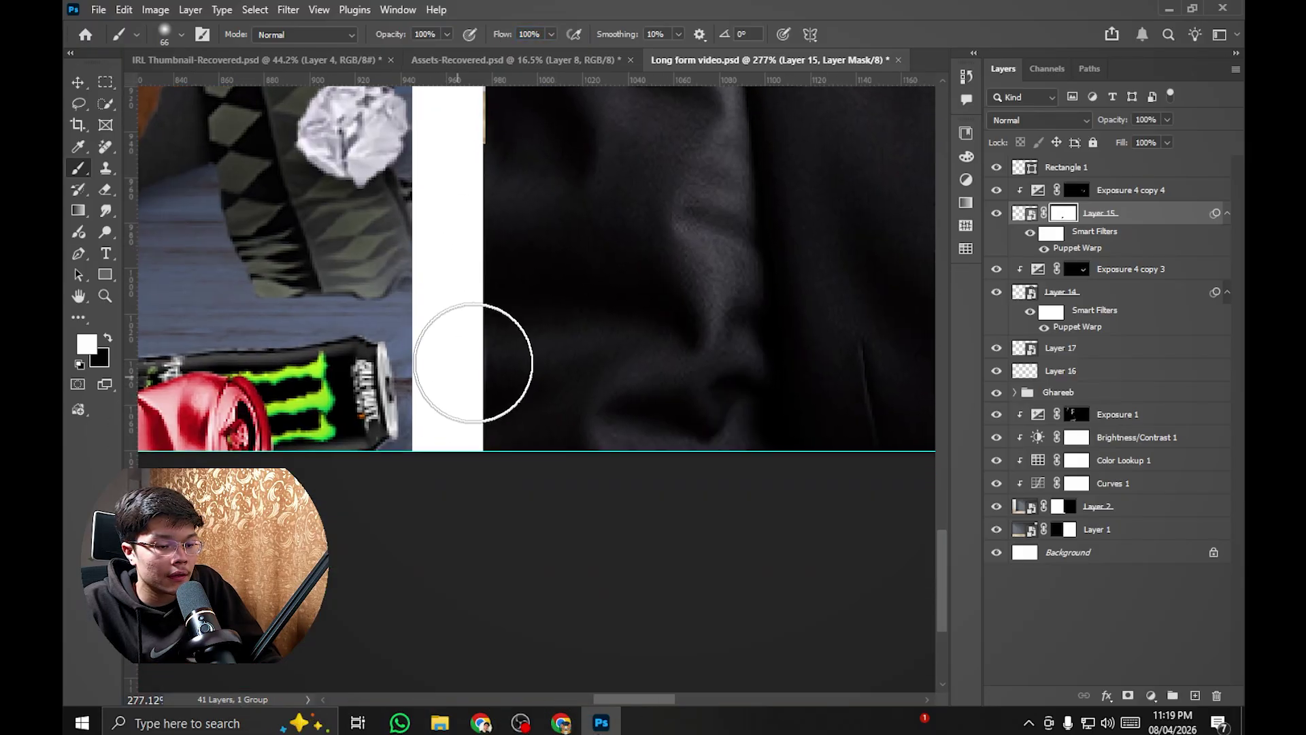
scroll(544, 408, up, 5)
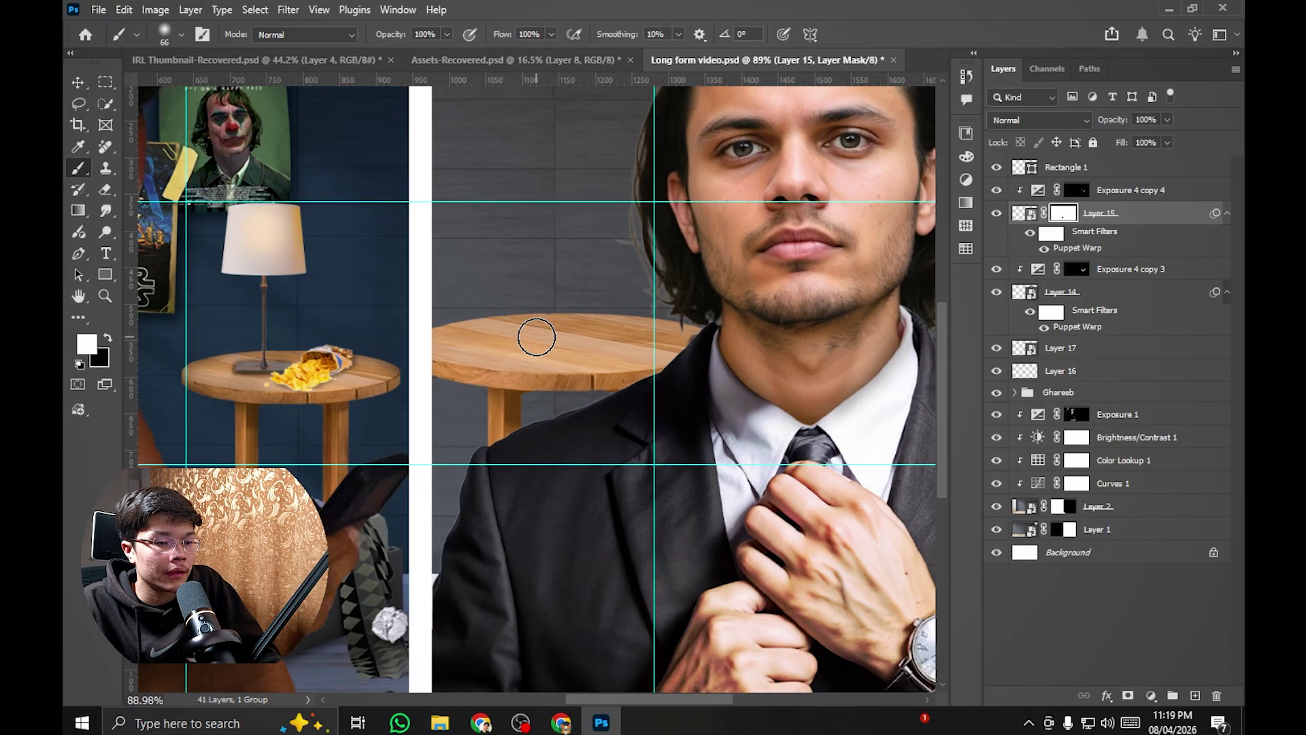
Step: Scale the wooden table down slightly and reposition it between the white divider and the suited man's shoulder
key(v)
key(x)
ctrl+click(478, 360)
key(ctrl+t)
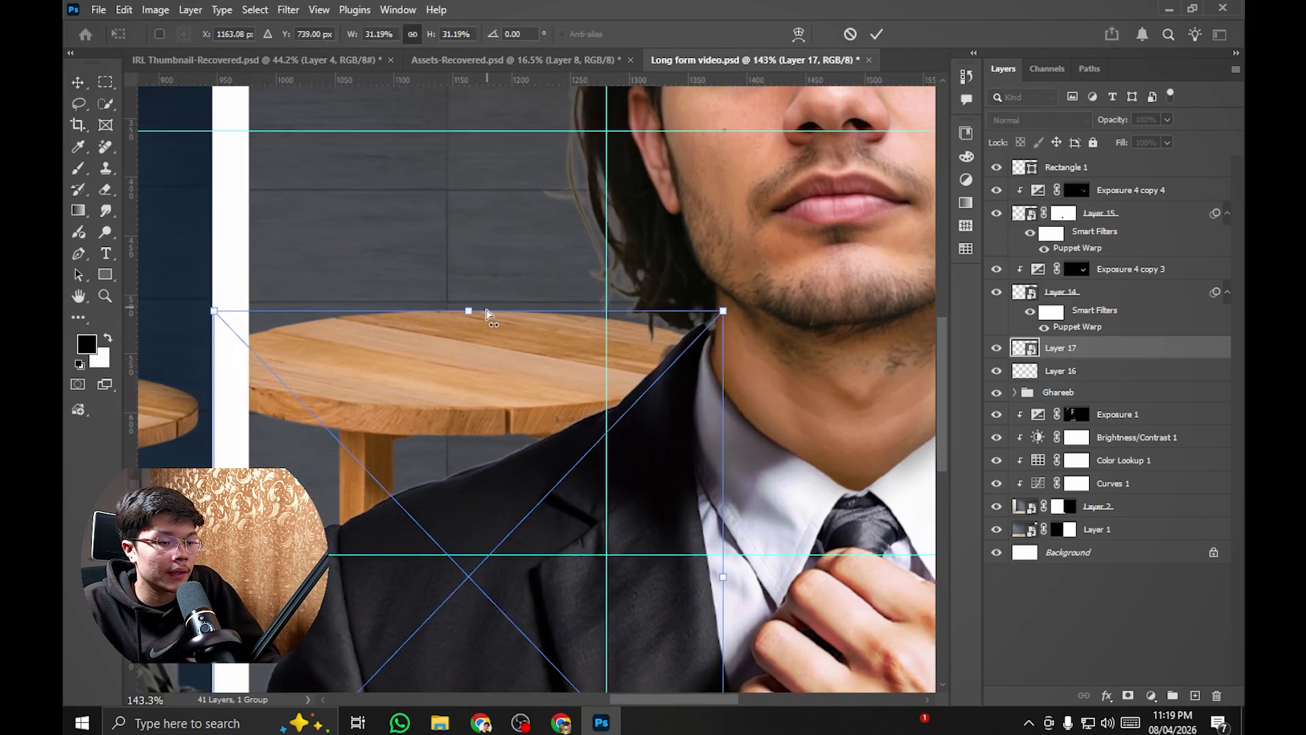
drag(467, 309, 559, 378)
key(Return)
scroll(465, 372, down, 6)
scroll(626, 394, up, 7)
drag(559, 378, 513, 423)
scroll(562, 378, down, 6)
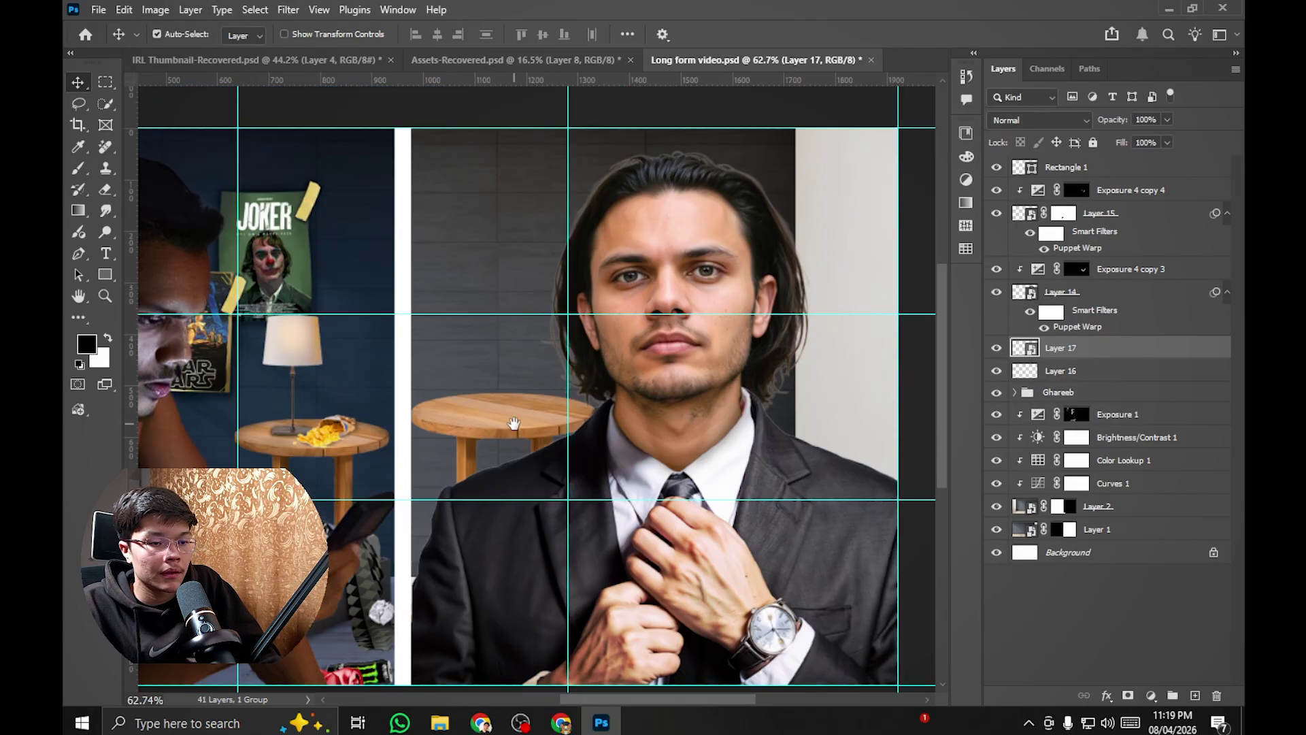
Step: Copy the glass bottle from Assets-Recovered.psd into Long form video.psd, above the table layer
click(485, 61)
drag(598, 491, 568, 404)
scroll(571, 406, up, 1)
drag(655, 314, 582, 419)
drag(604, 269, 731, 53)
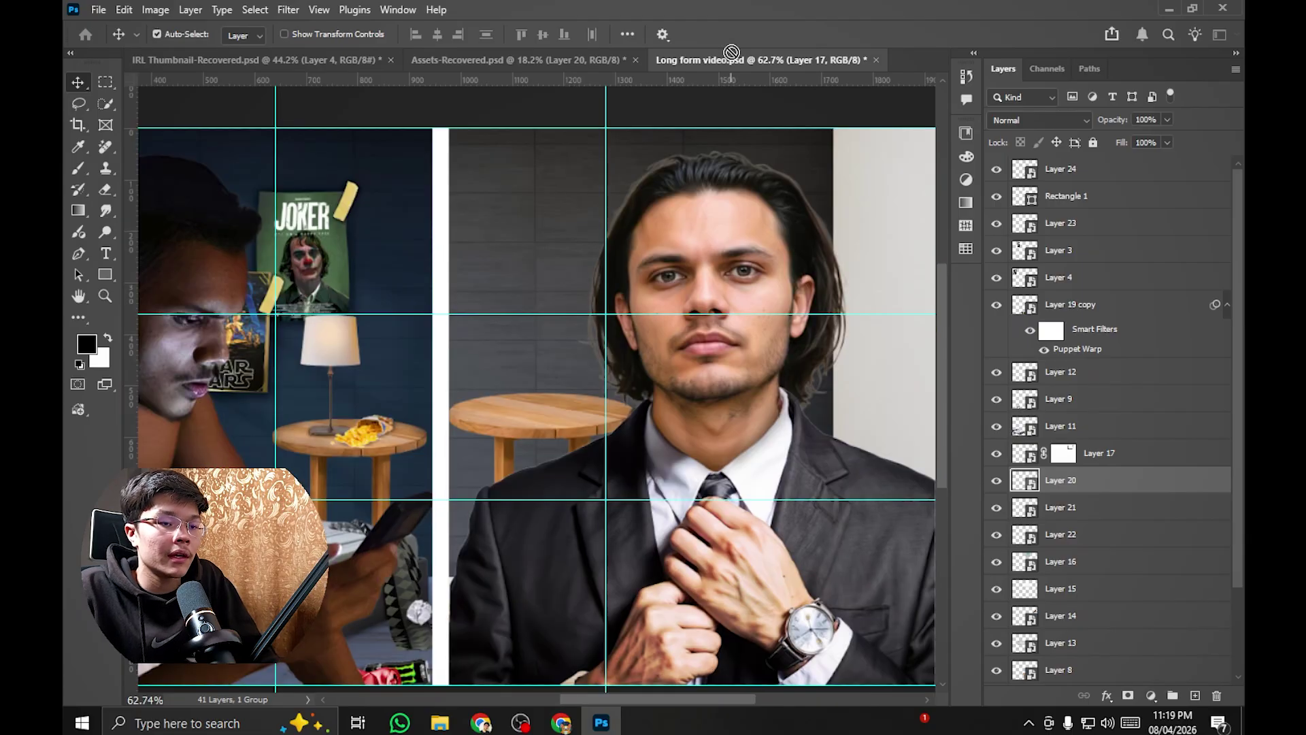
drag(605, 333, 616, 327)
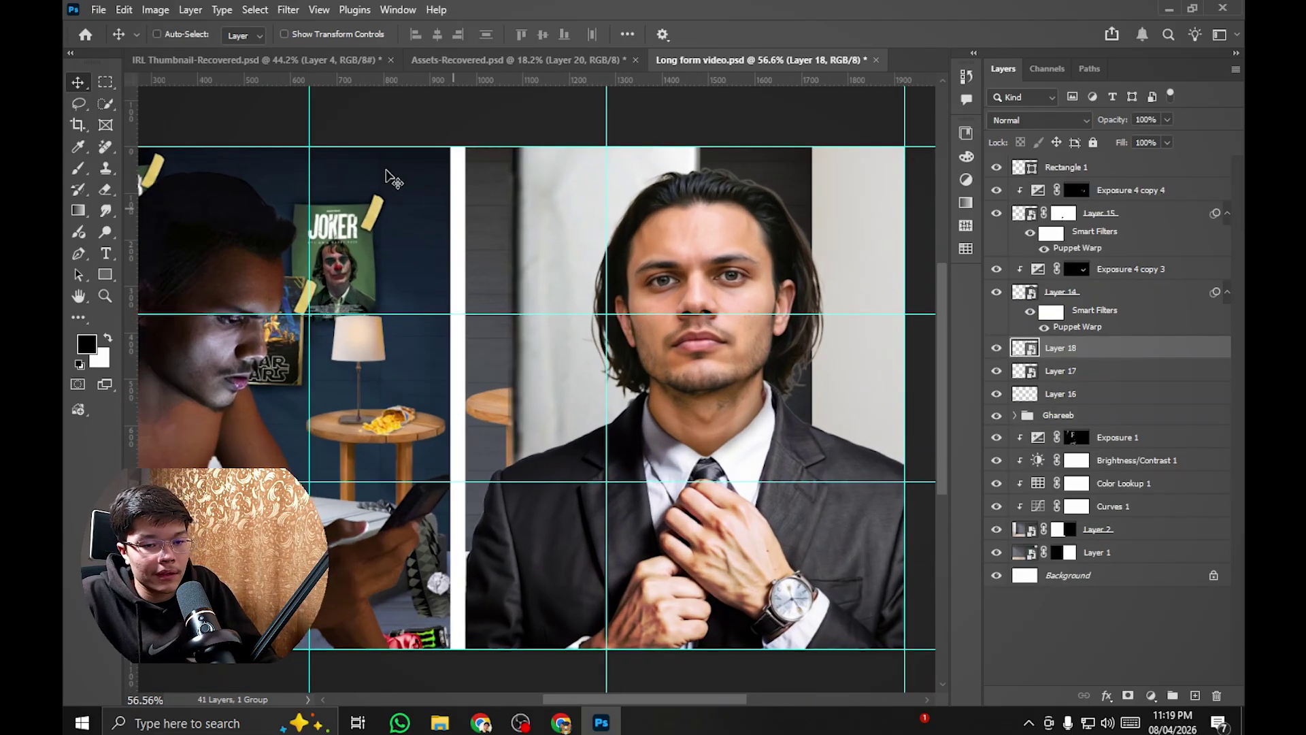
Step: Scale the glass bottle down and stand it on the wooden tabletop, just beside the man's hair
key(ctrl+t)
drag(699, 331, 537, 365)
scroll(623, 348, up, 5)
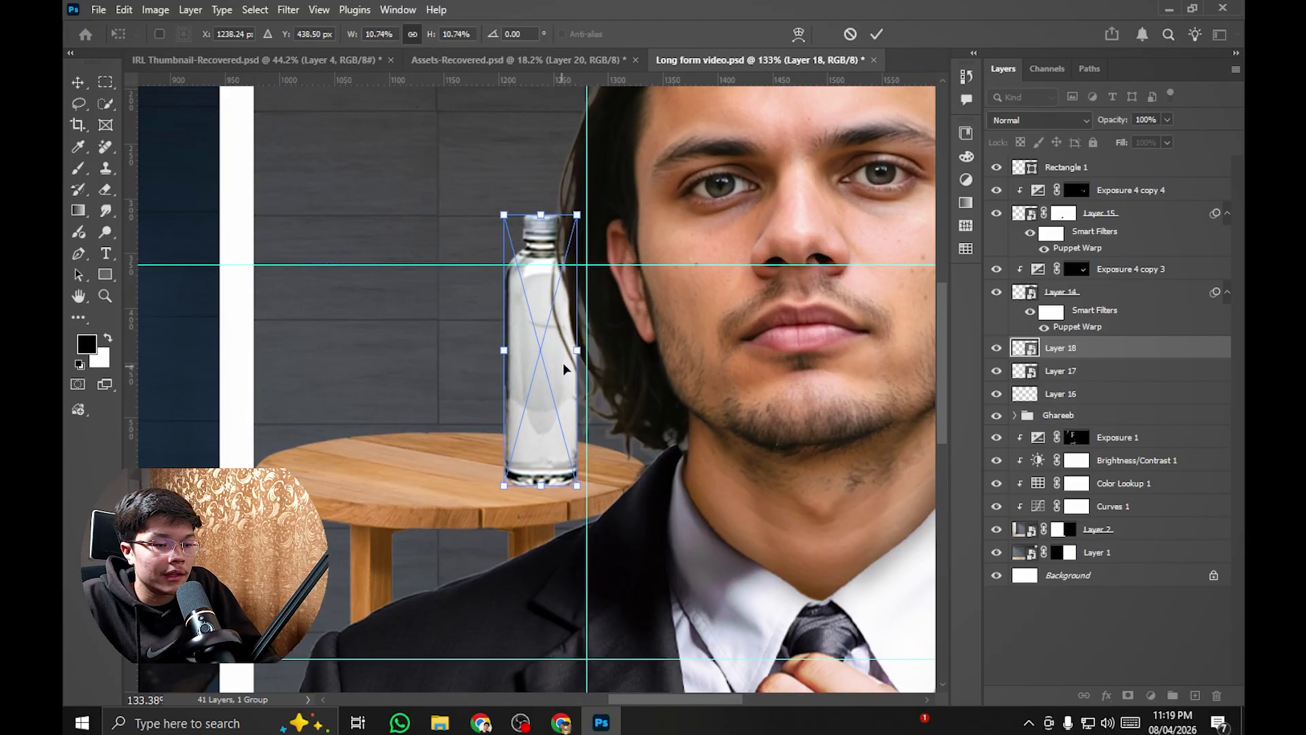
drag(578, 353, 553, 369)
scroll(541, 375, up, 1)
key(Return)
scroll(551, 379, down, 4)
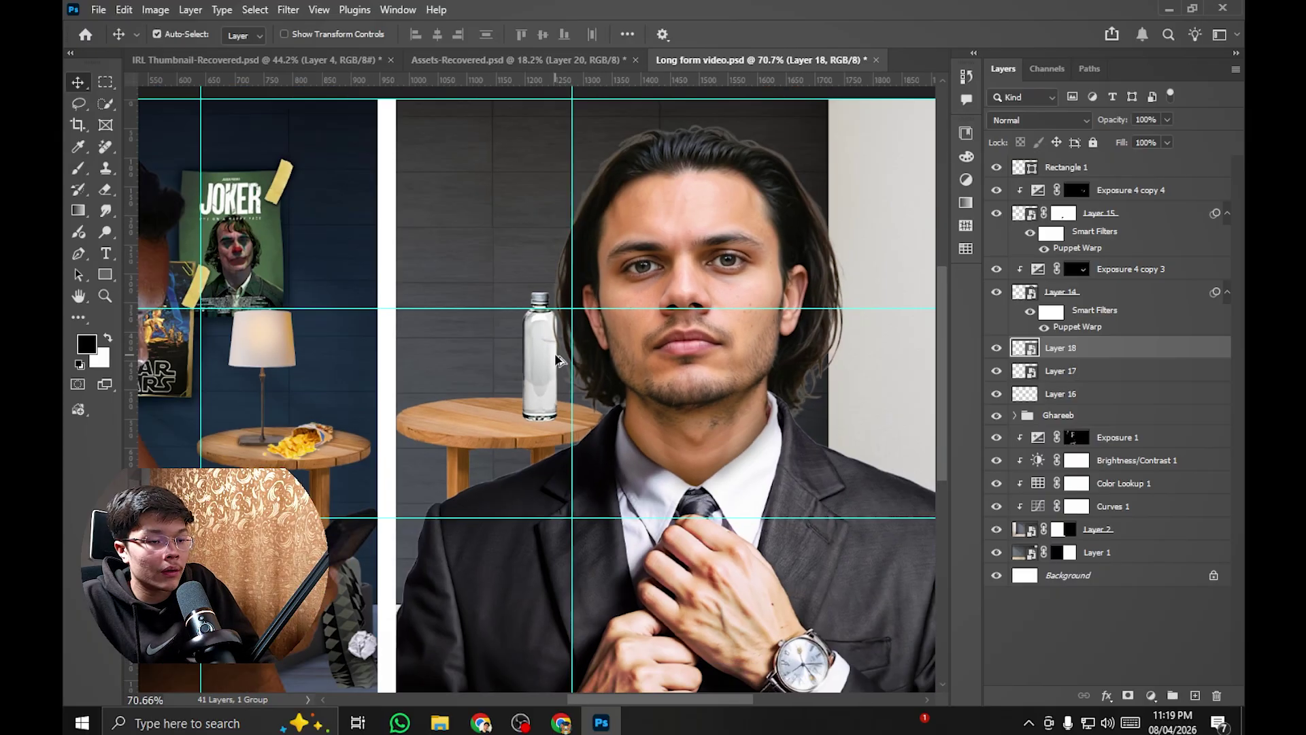
scroll(559, 386, up, 3)
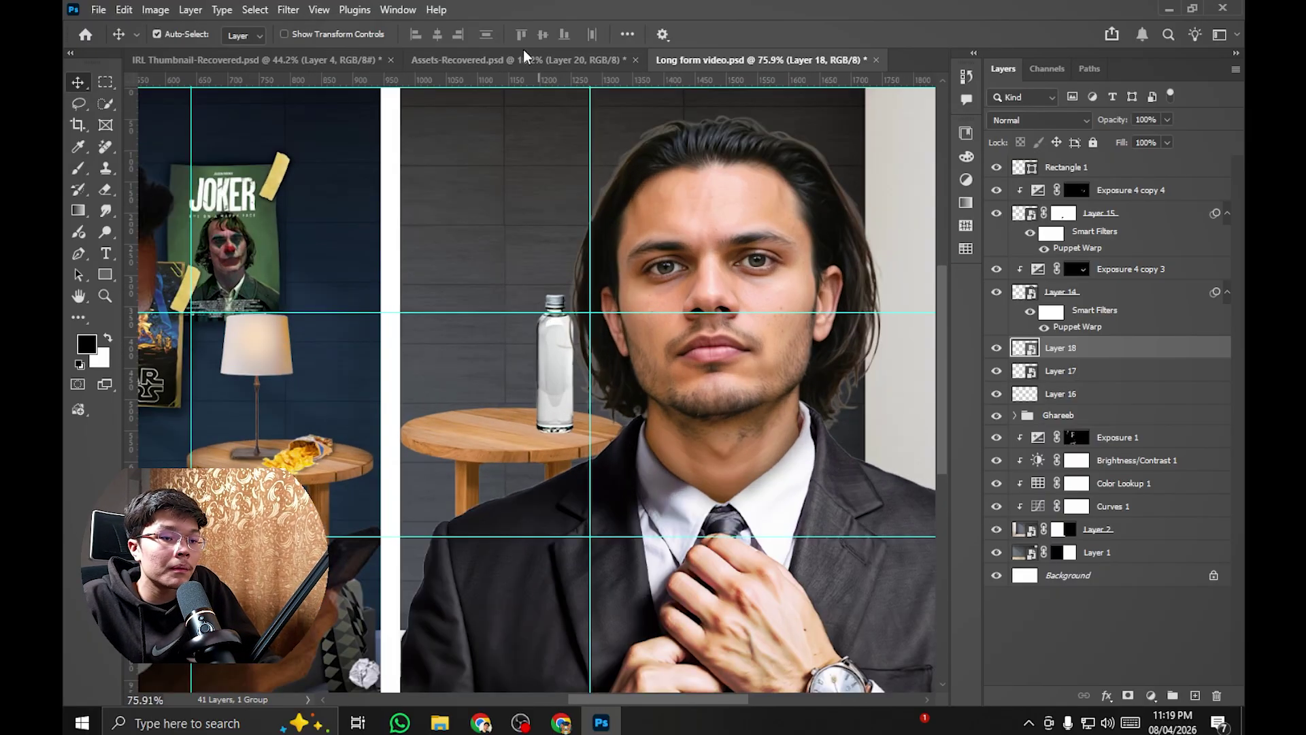
Step: Copy the Atomic Habits and The Psychology of Money book layers from Assets-Recovered.psd into Long form video.psd
click(524, 60)
scroll(517, 415, up, 2)
drag(509, 408, 487, 415)
click(528, 411)
shift+click(524, 273)
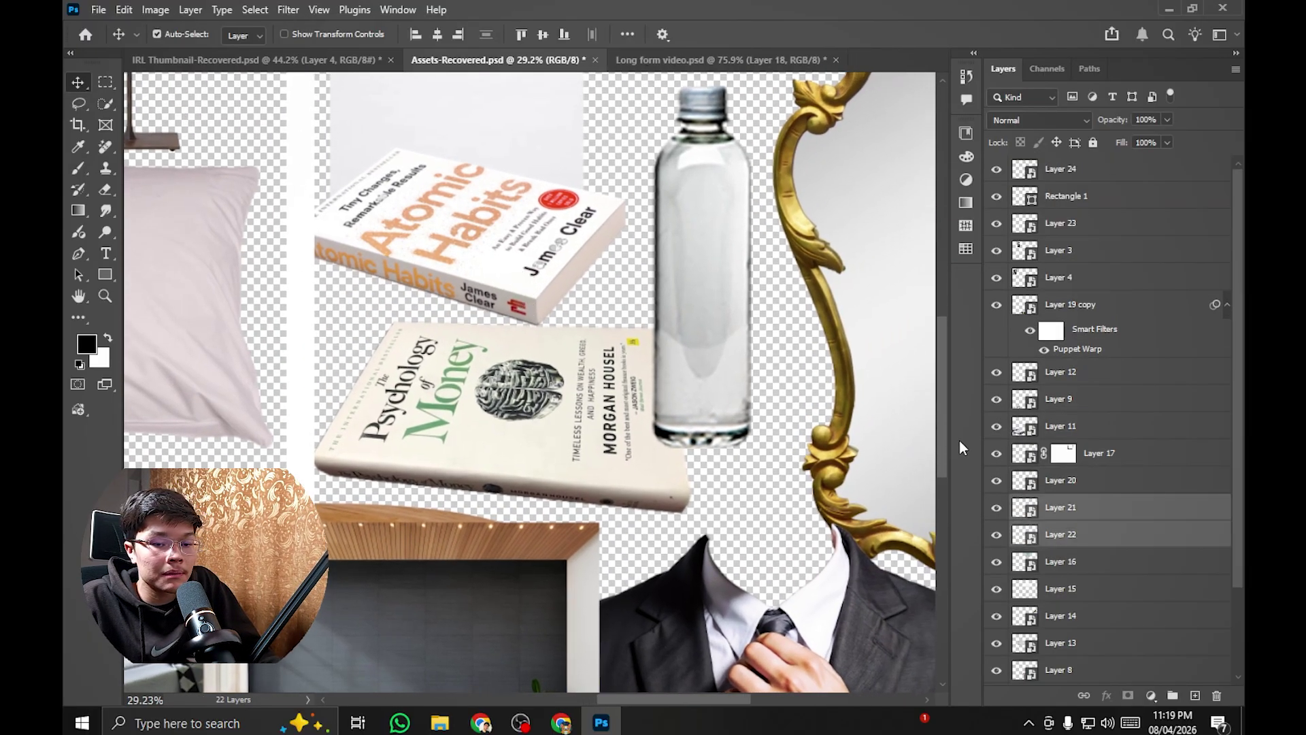
click(709, 56)
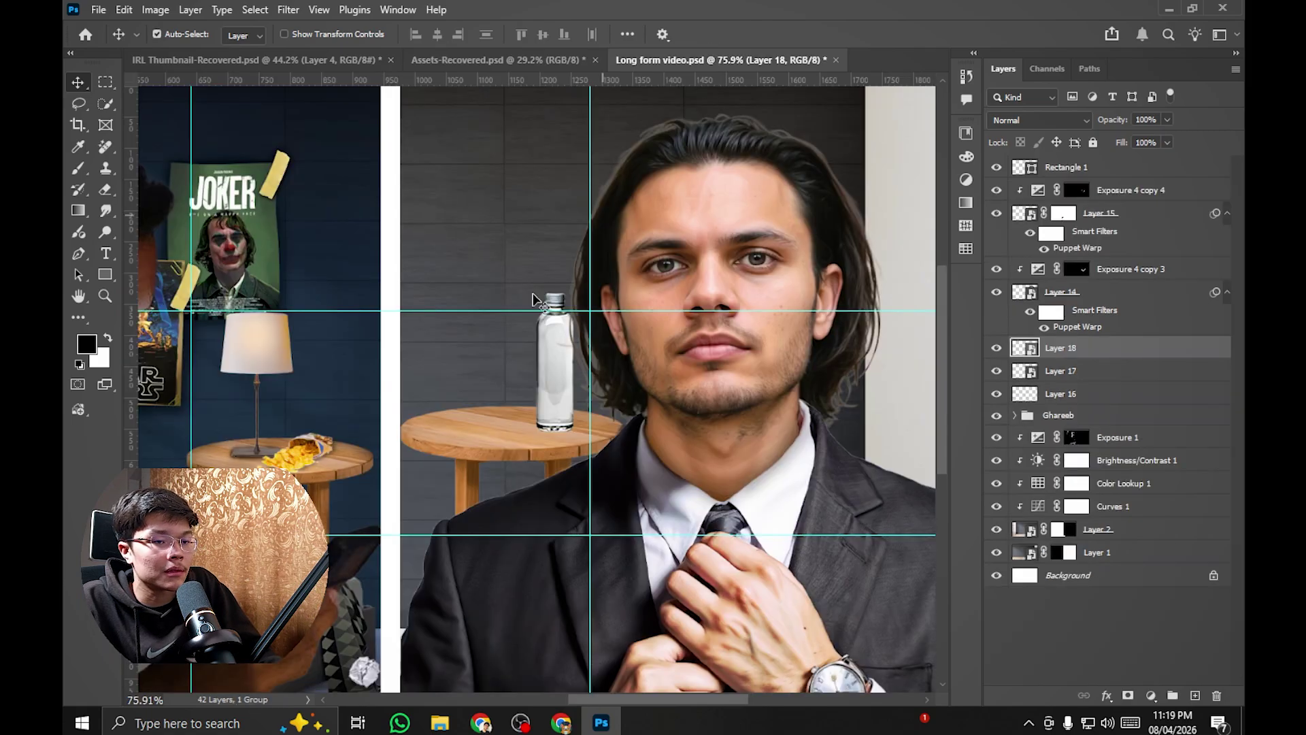
scroll(571, 332, up, 3)
key(ctrl+b)
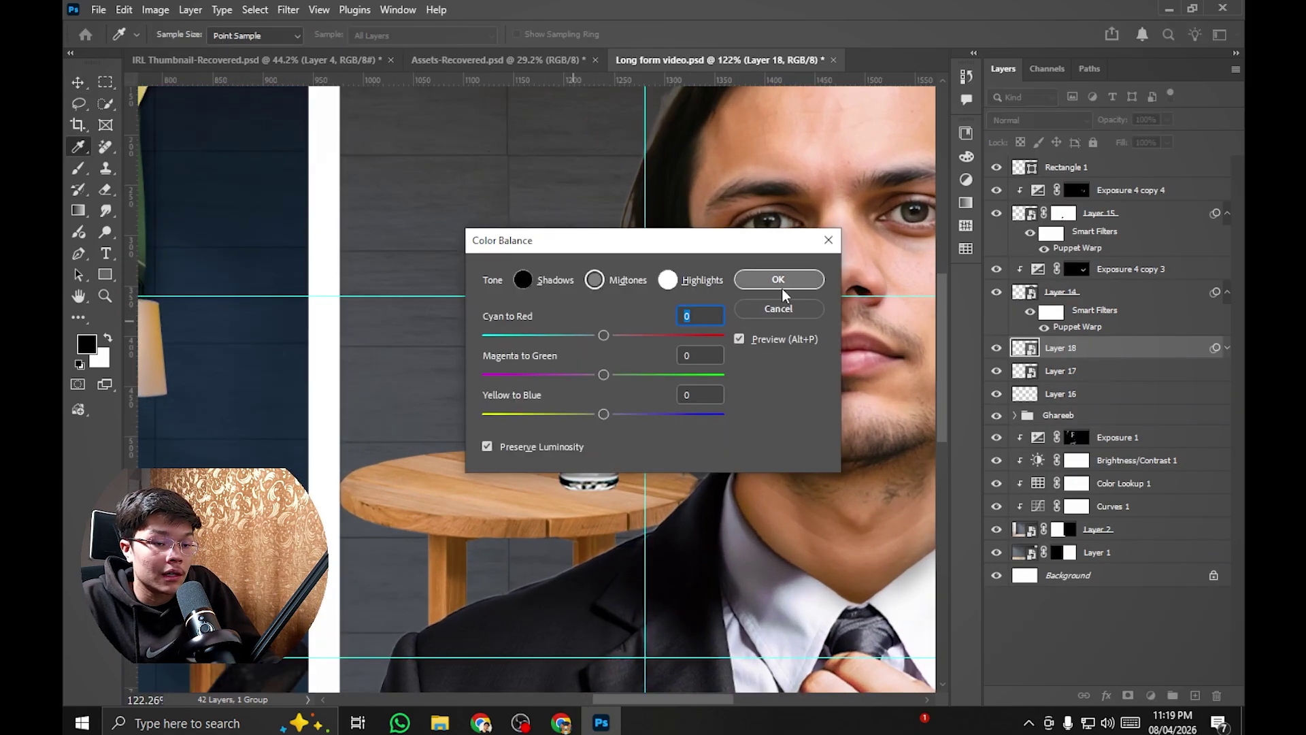
click(779, 286)
click(997, 348)
click(996, 347)
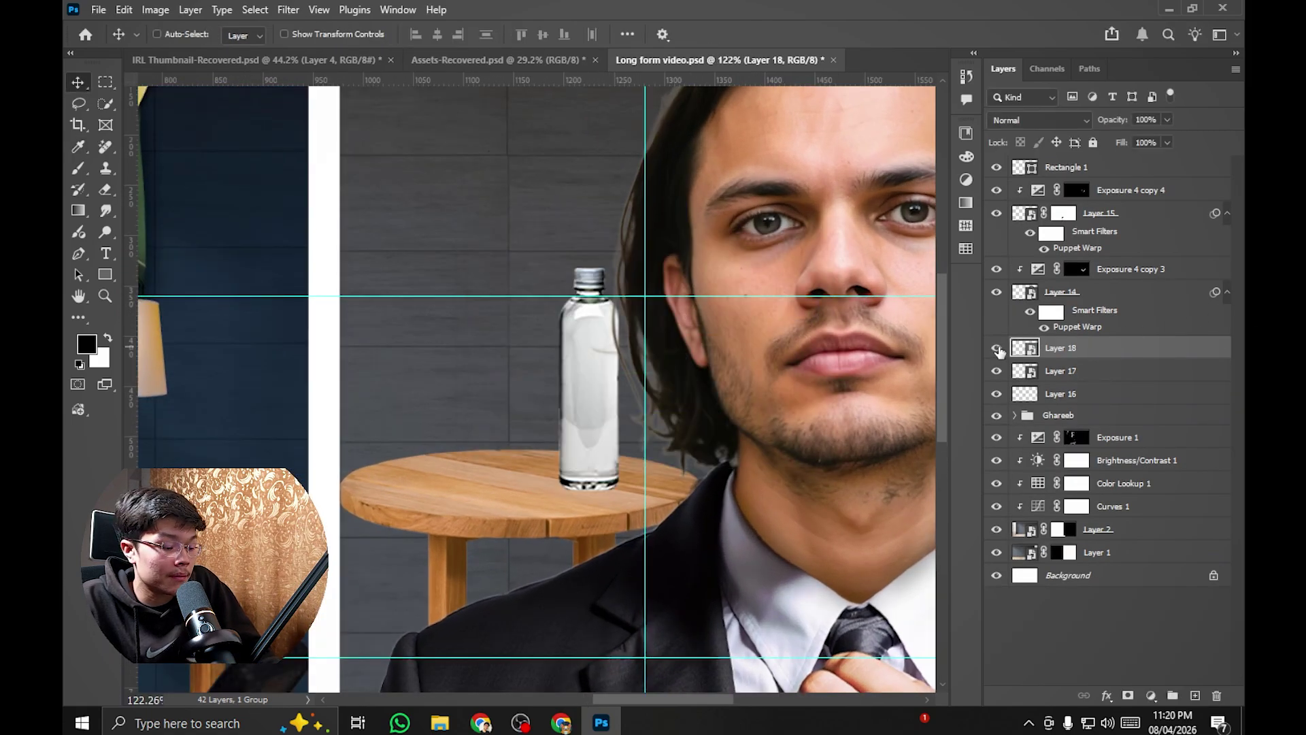
Step: Hide the Atomic Habits book layer, keeping The Psychology of Money book layer visible and selected
click(996, 348)
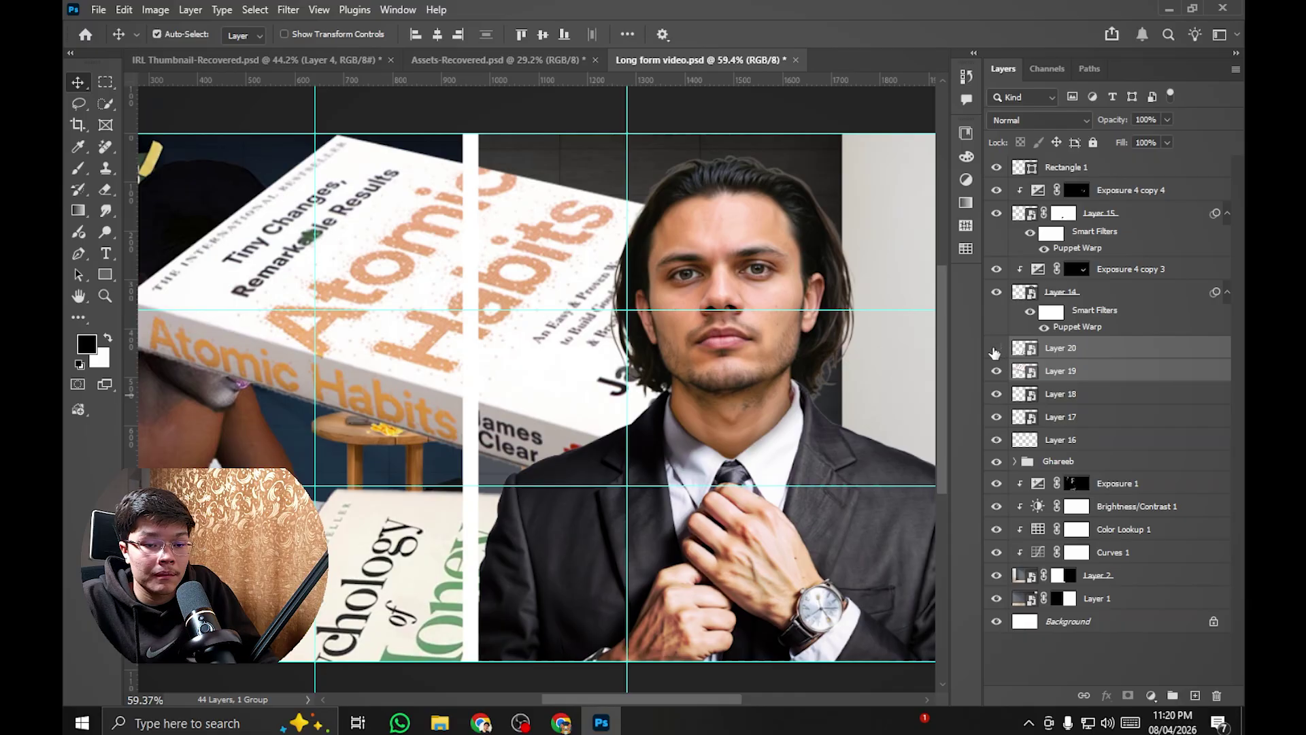
click(1090, 351)
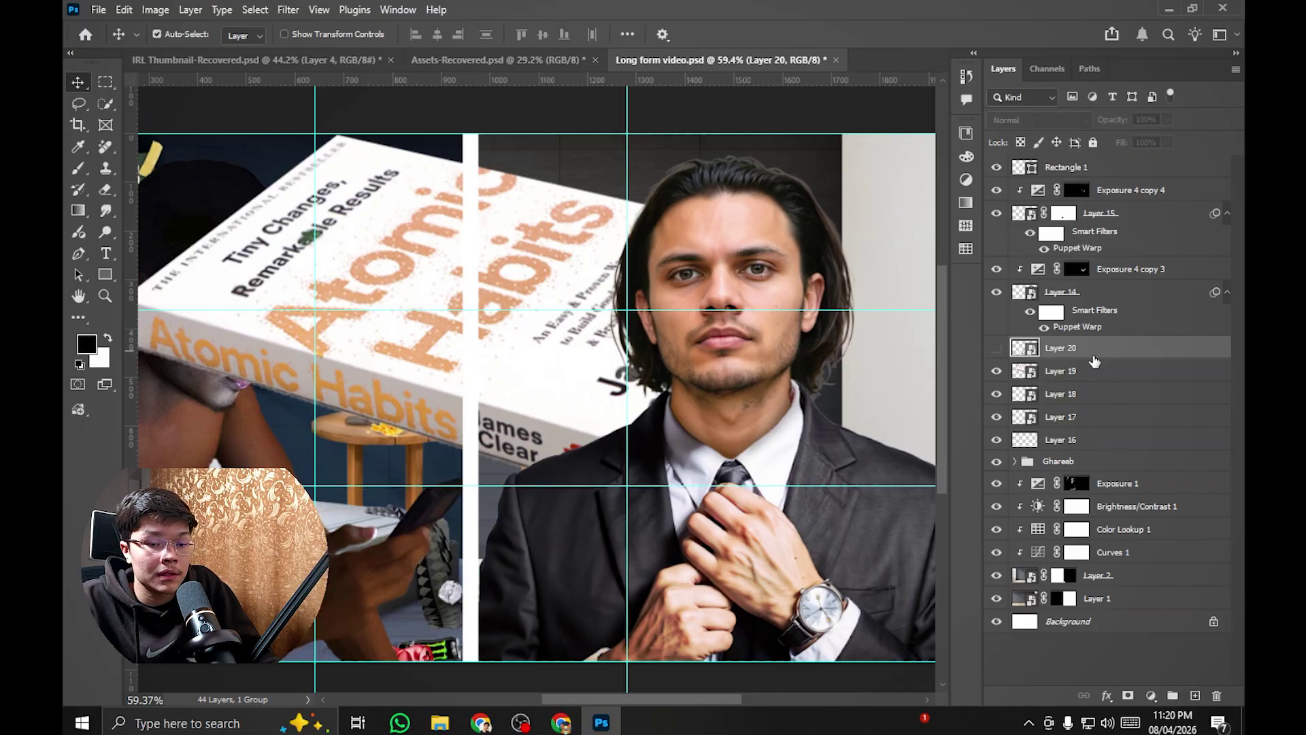
click(997, 347)
click(996, 370)
scroll(524, 435, down, 2)
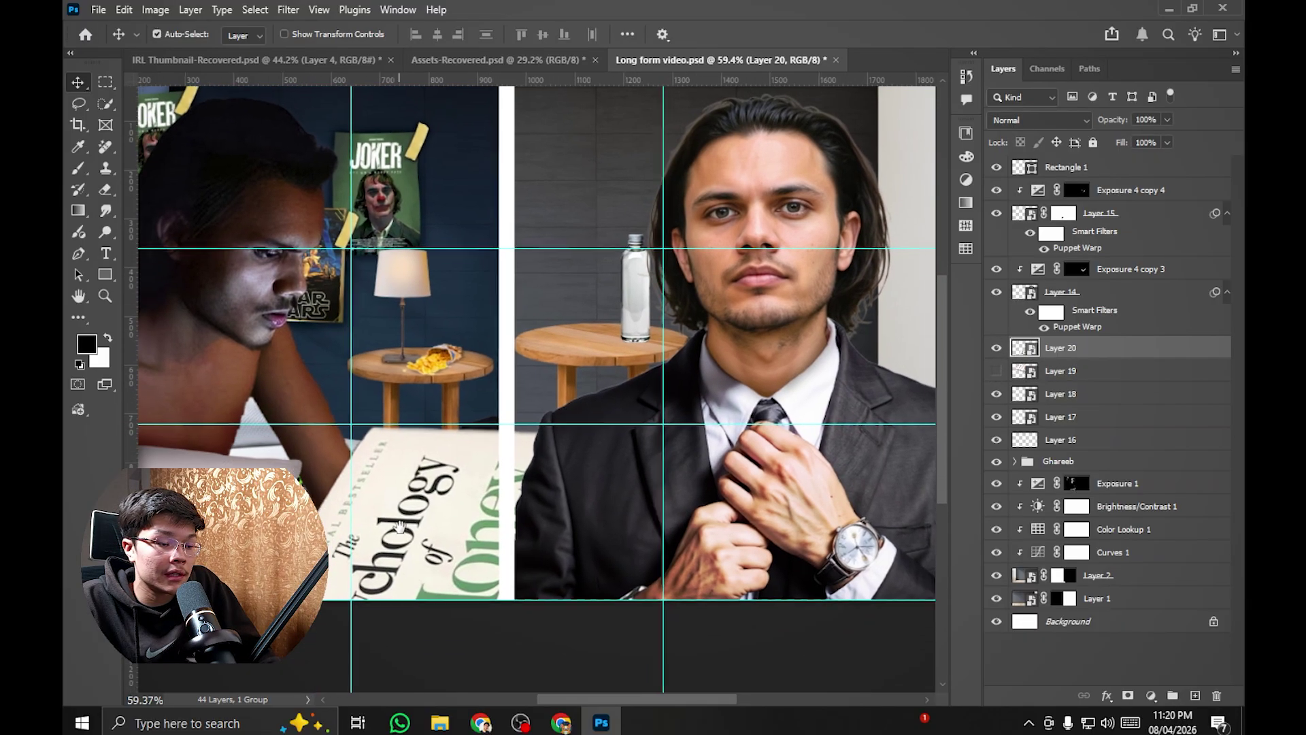
Step: Scale The Psychology of Money book down to about 18% and lay it on the wooden tabletop beside the glass bottle
key(ctrl+t)
drag(601, 415, 606, 336)
scroll(623, 287, up, 3)
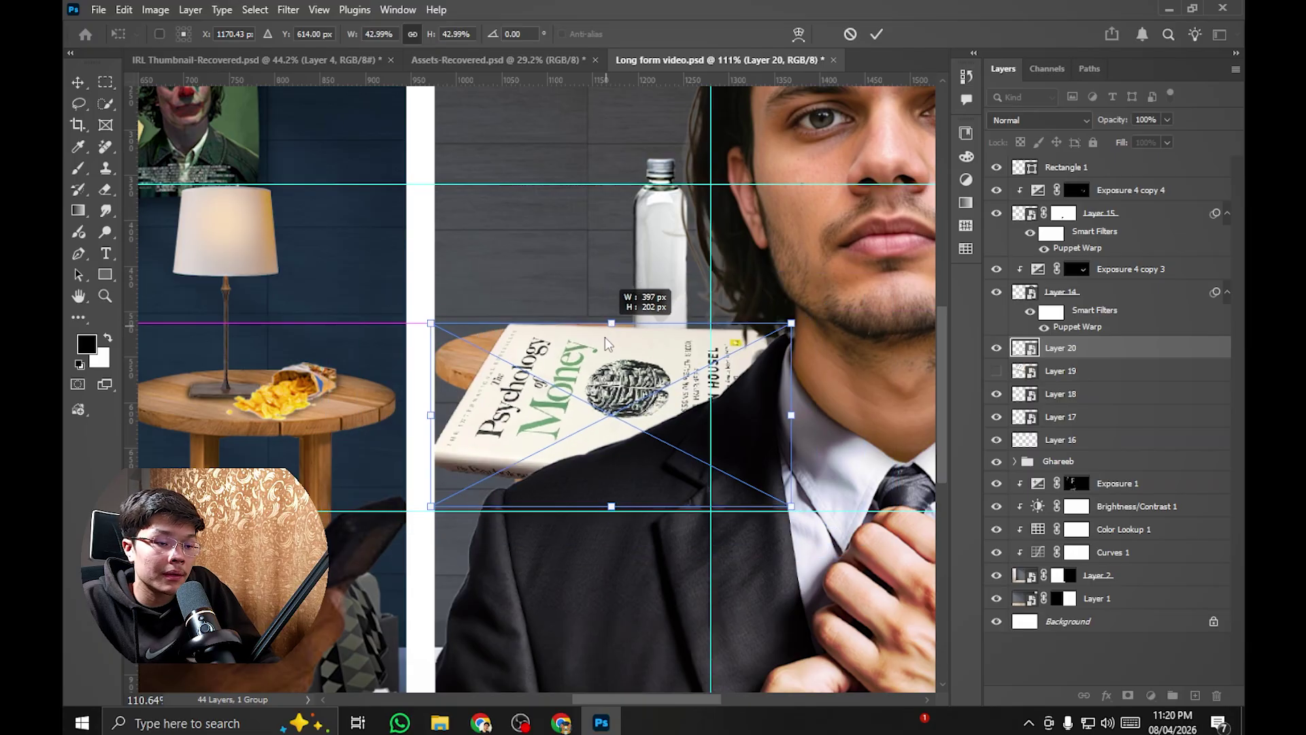
scroll(612, 370, up, 2)
drag(602, 414, 578, 348)
scroll(578, 348, up, 2)
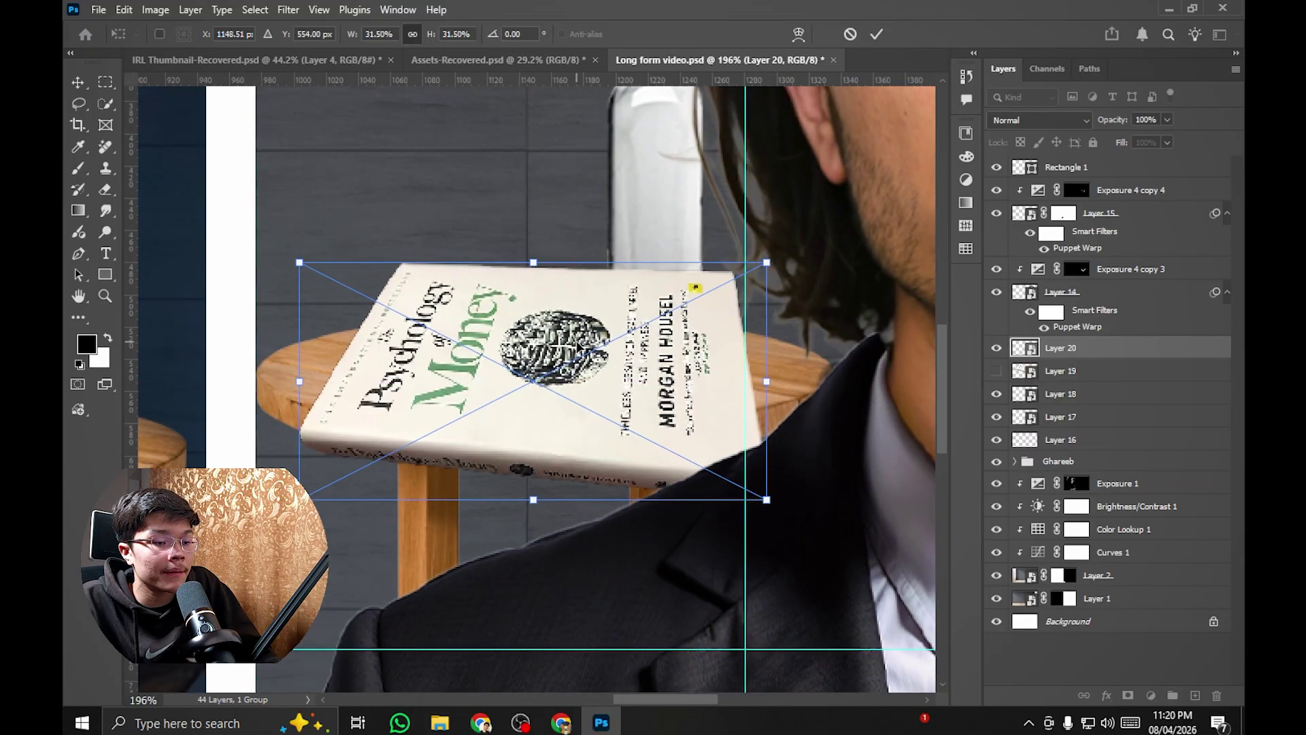
drag(455, 324, 518, 352)
key(Return)
scroll(531, 359, up, 1)
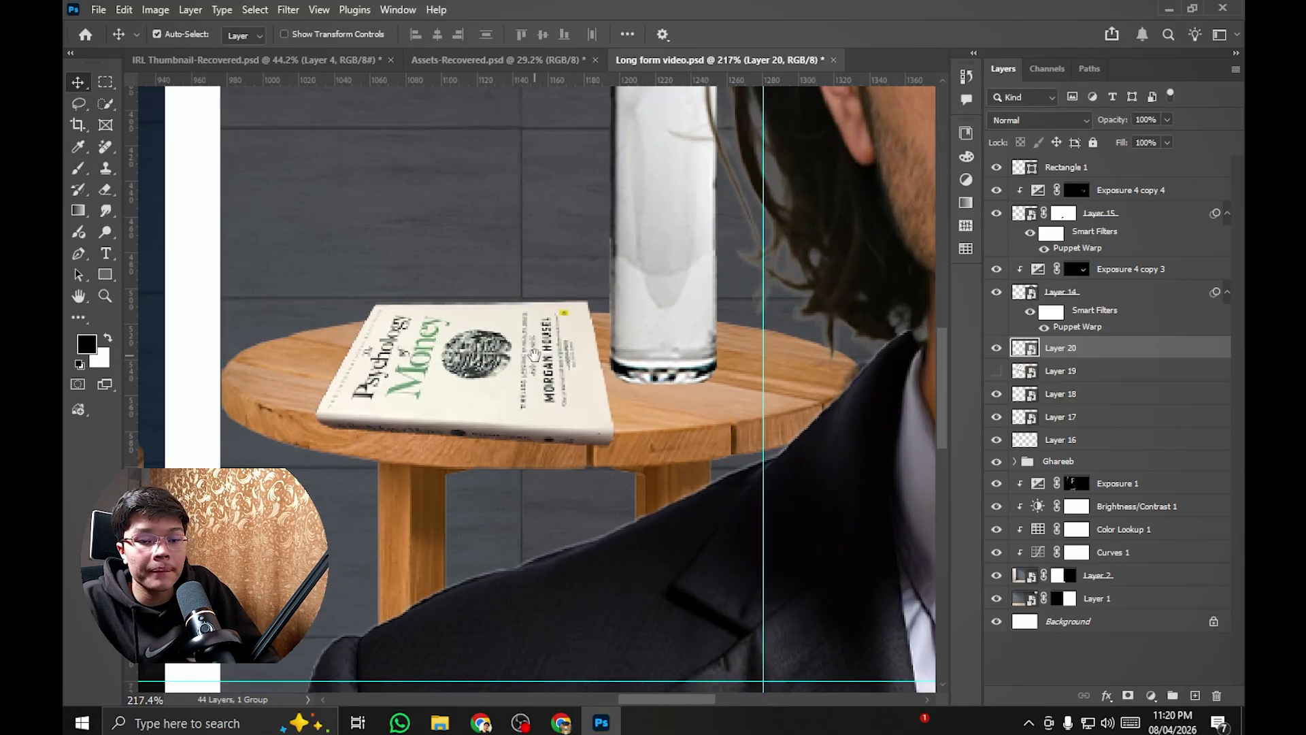
drag(566, 387, 559, 385)
Step: Try to reshape The Psychology of Money book's corners with Puppet Warp to match the tabletop
click(124, 9)
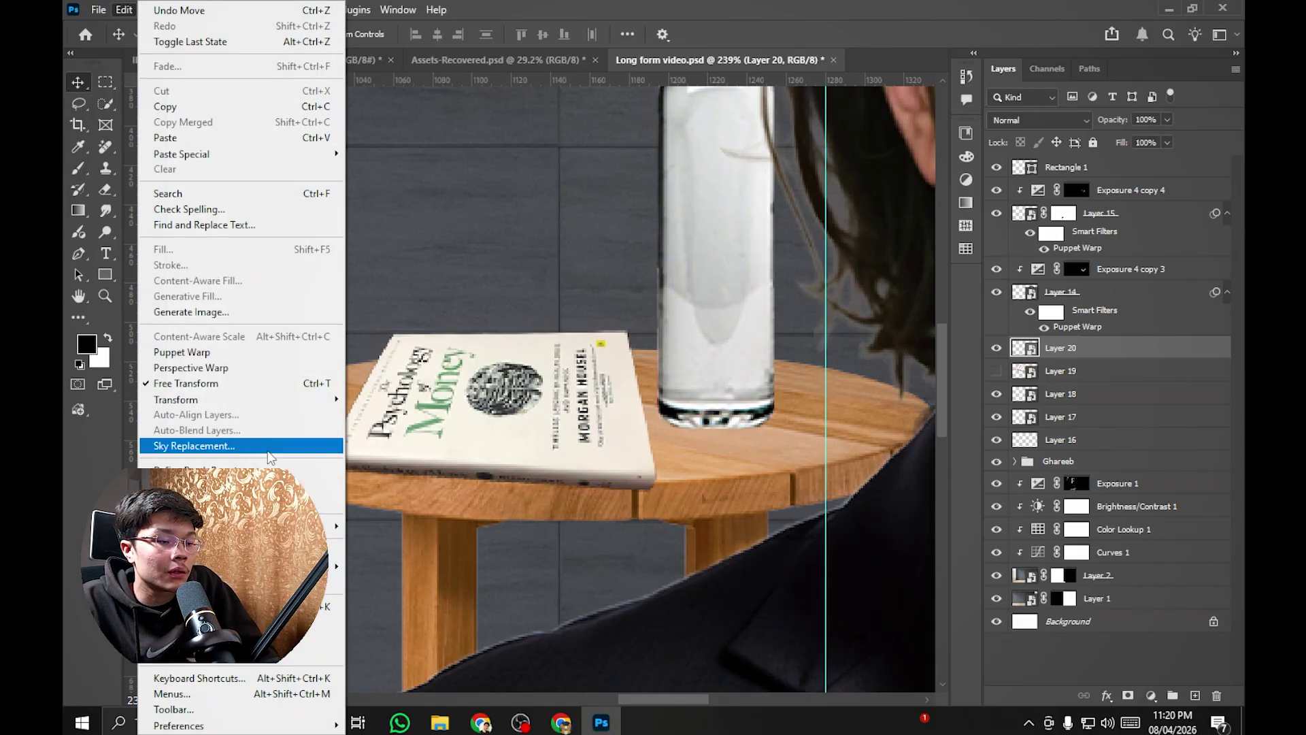
click(272, 353)
scroll(612, 377, up, 1)
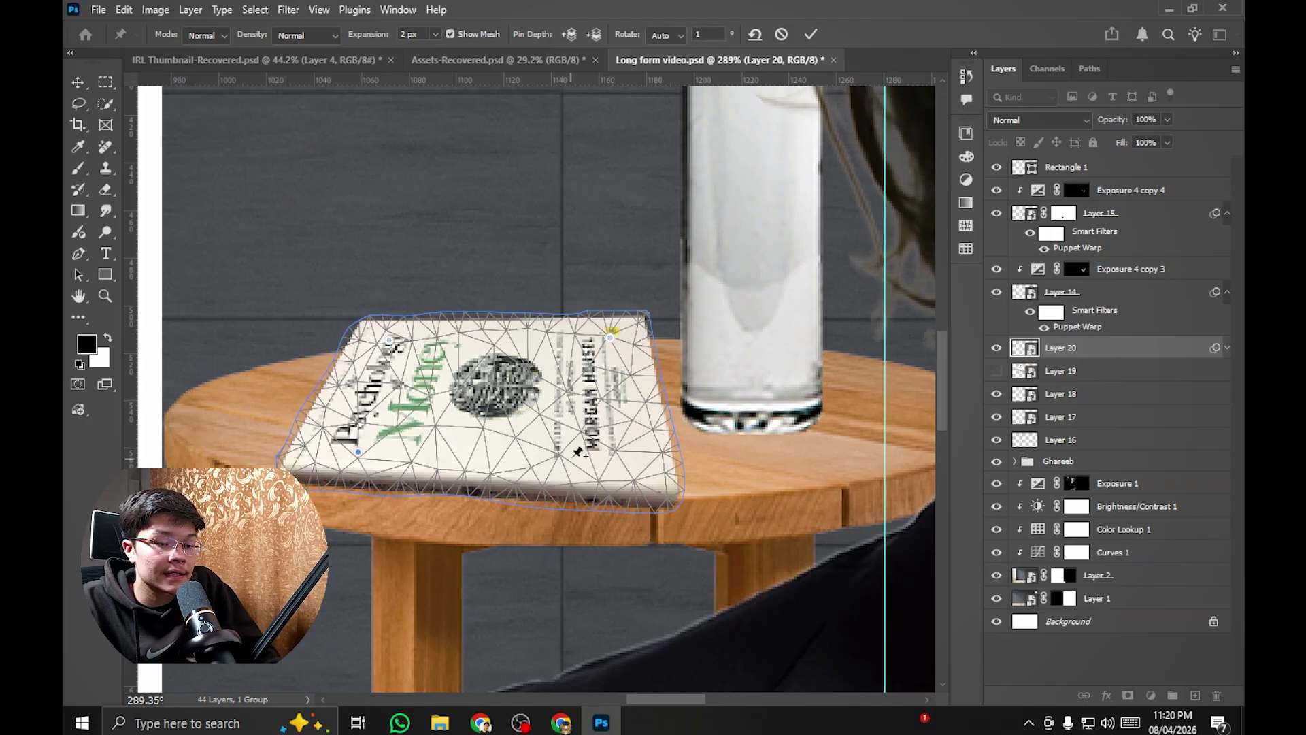
drag(610, 334, 617, 351)
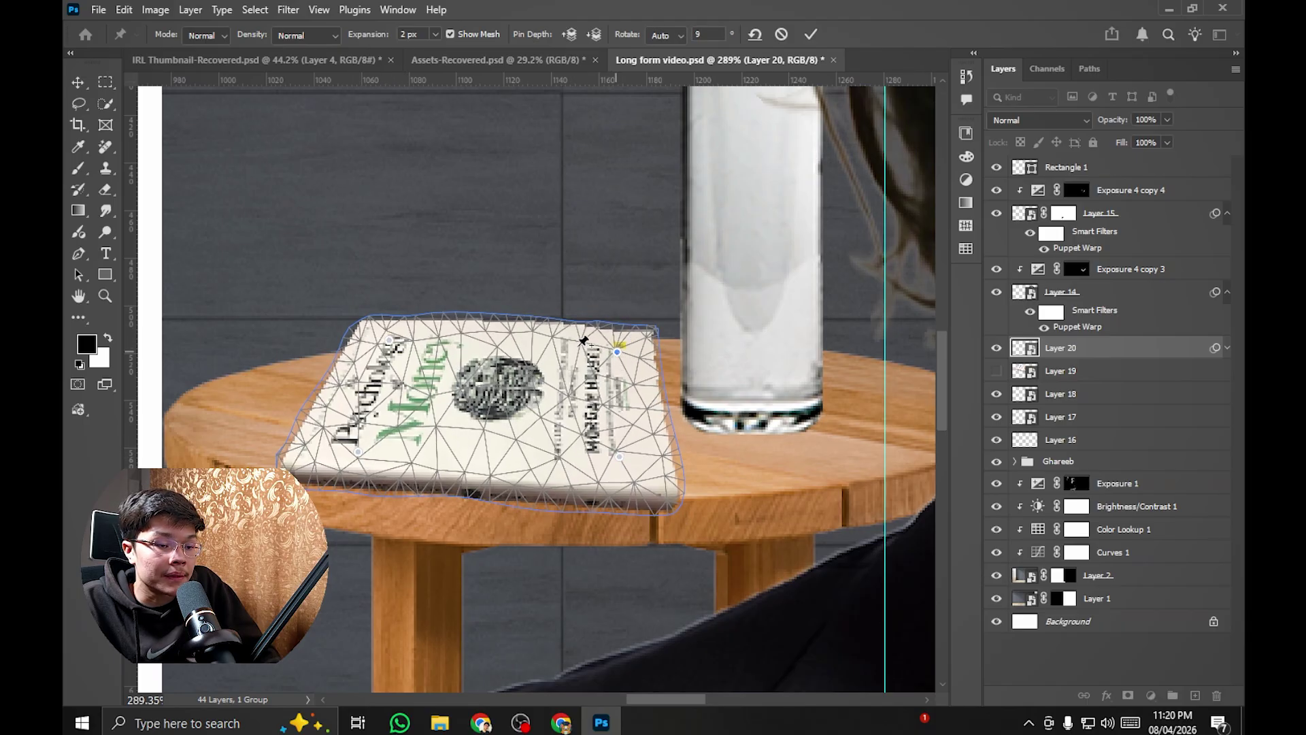
drag(390, 339, 386, 333)
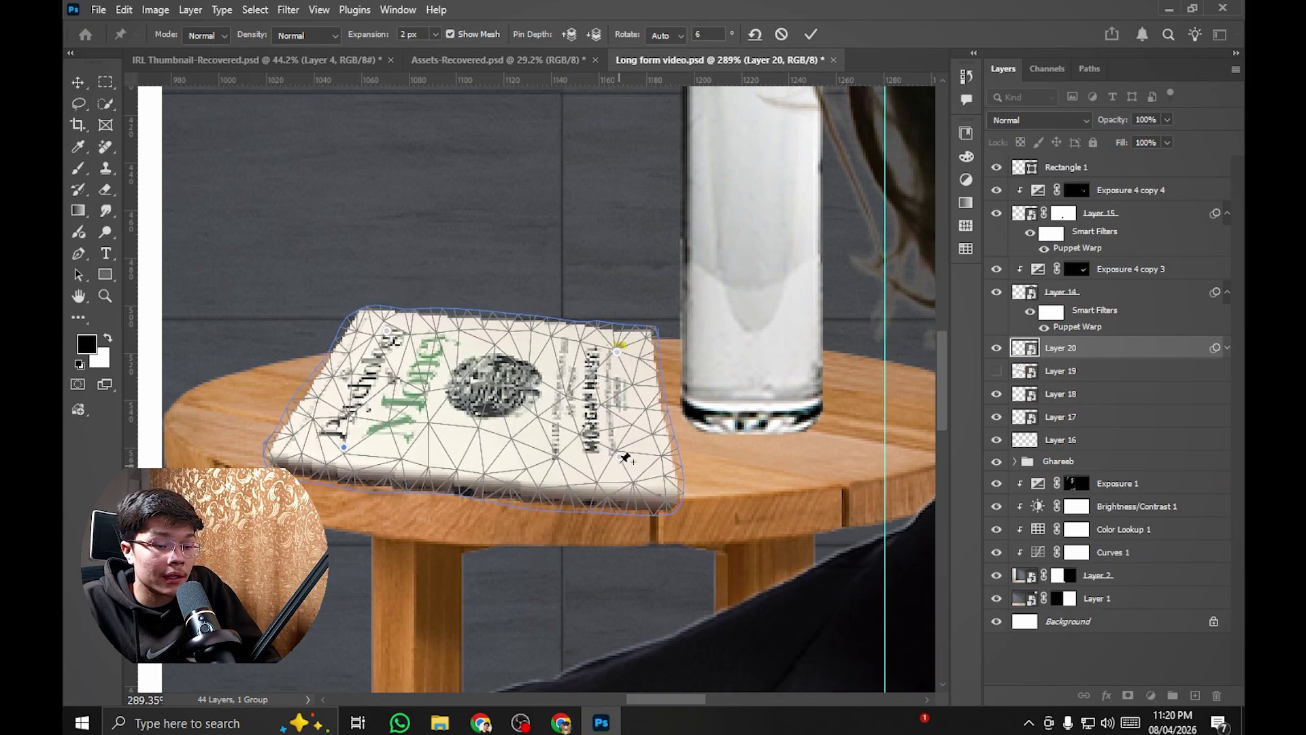
key(Return)
scroll(586, 423, down, 3)
scroll(605, 398, up, 4)
Step: Flatten The Psychology of Money book and skew its corners with Free Transform to follow the tabletop's perspective
key(ctrl+t)
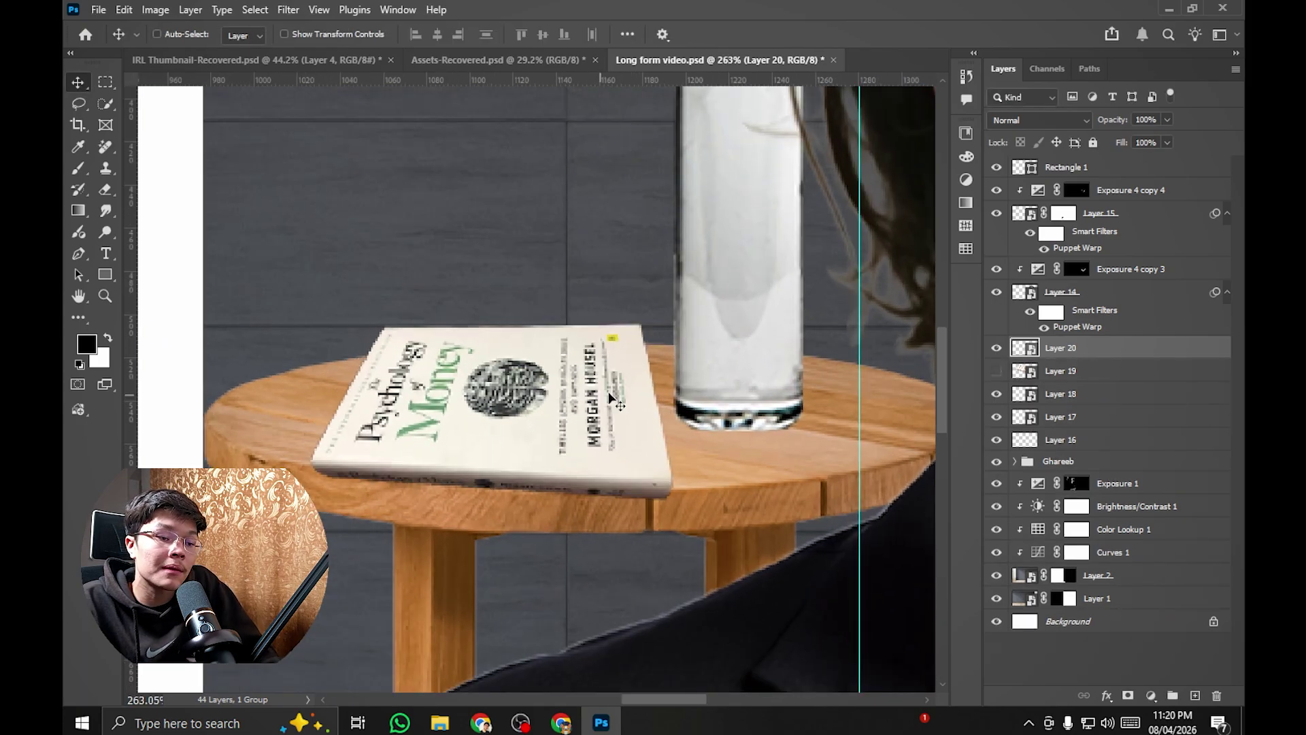
right_click(518, 373)
click(632, 462)
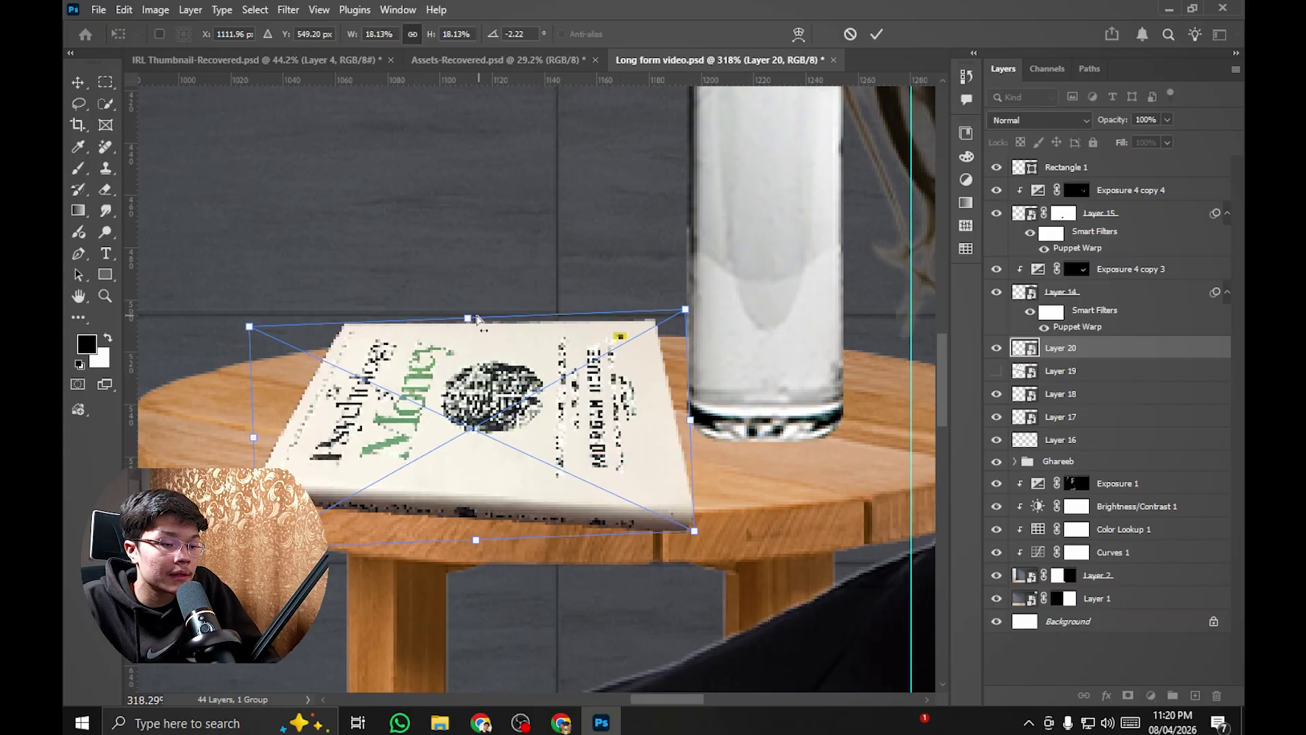
drag(477, 318, 481, 321)
drag(694, 310, 692, 332)
drag(697, 511, 692, 497)
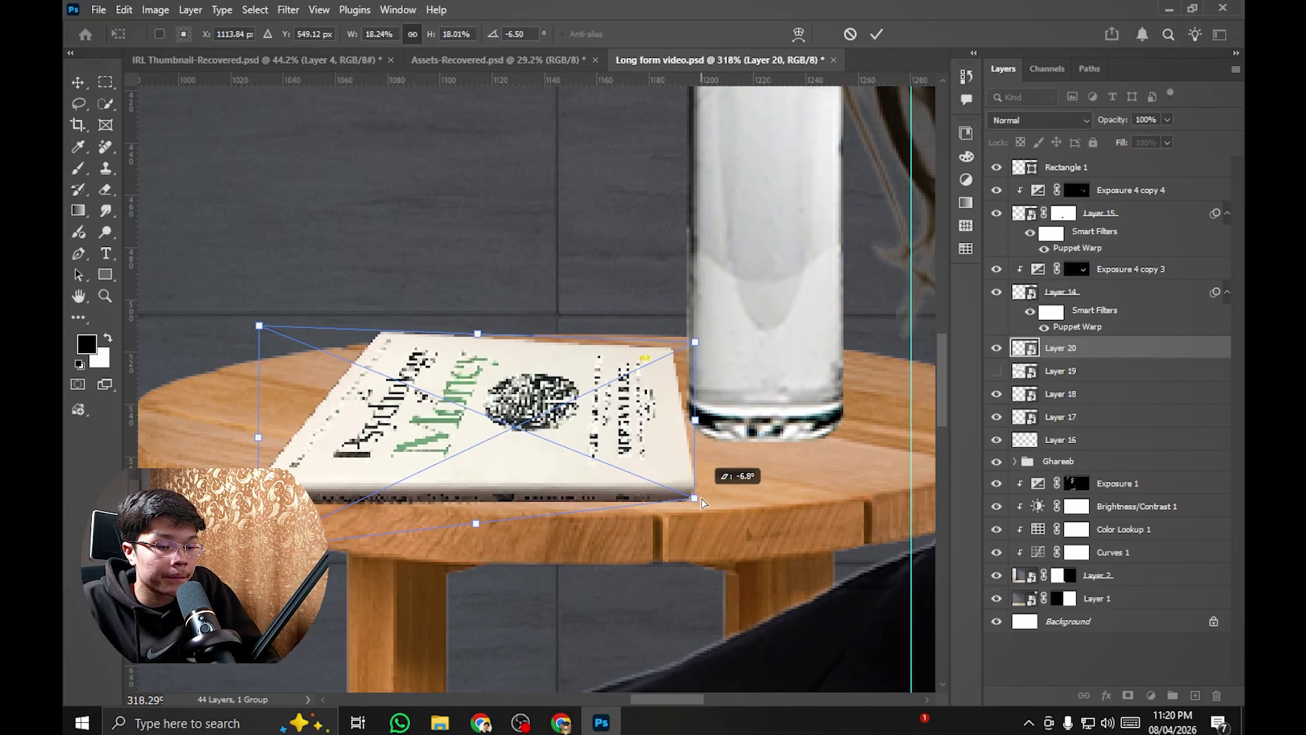
mouse_move(259, 326)
mouse_down()
mouse_move(254, 344)
mouse_move(238, 327)
mouse_up()
scroll(580, 365, down, 5)
scroll(580, 366, up, 6)
scroll(238, 326, down, 3)
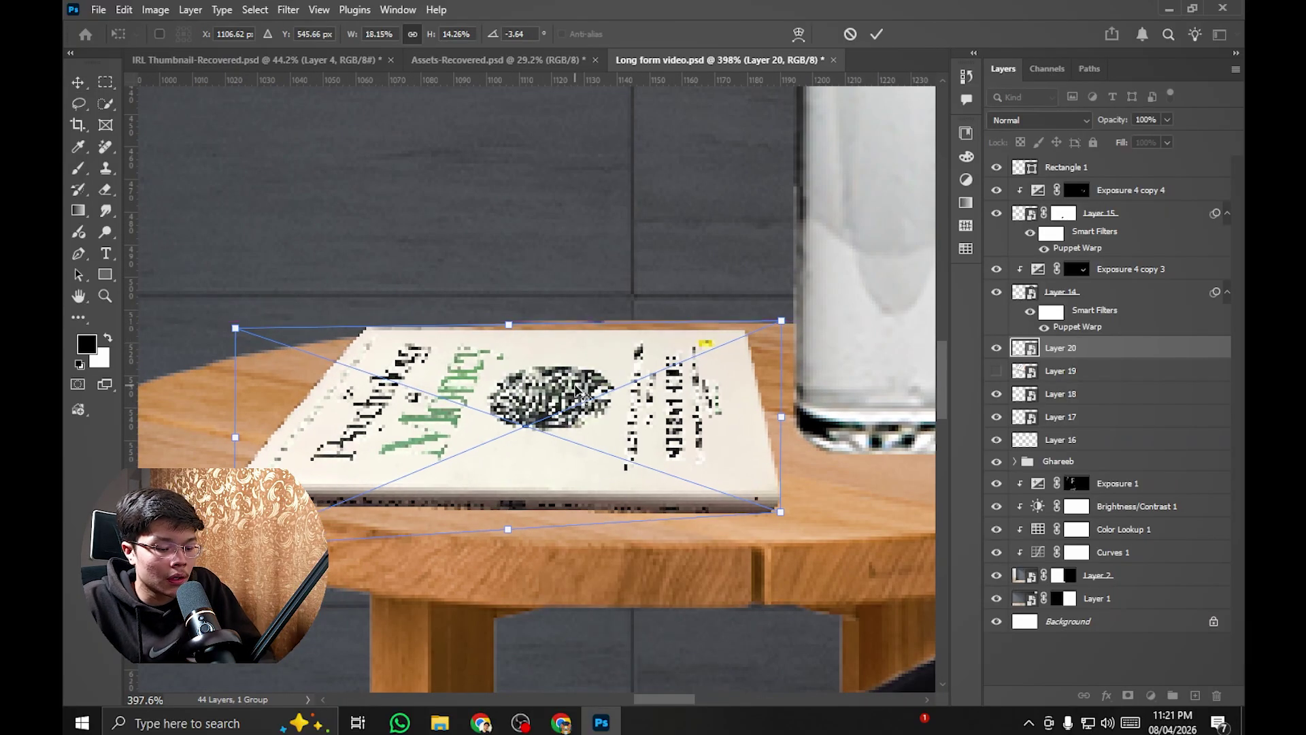
key(Return)
Step: Show the Atomic Habits book layer and move it above The Psychology of Money layer in the stacking order
click(997, 371)
click(1100, 382)
drag(1090, 342, 1090, 344)
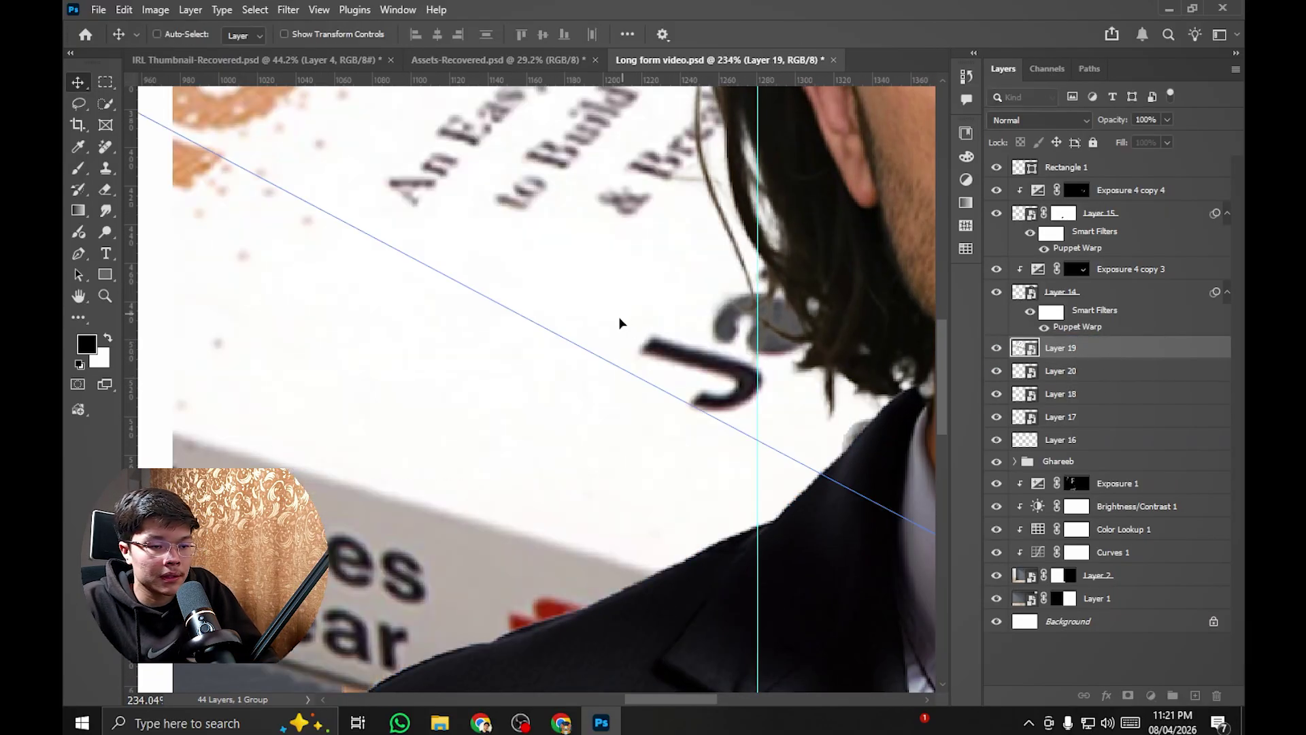
Step: Scale the Atomic Habits book down and place it on top of The Psychology of Money book on the table
scroll(618, 316, down, 6)
key(ctrl+t)
drag(734, 326, 600, 413)
scroll(582, 320, up, 5)
scroll(521, 267, down, 2)
scroll(463, 277, up, 3)
key(Return)
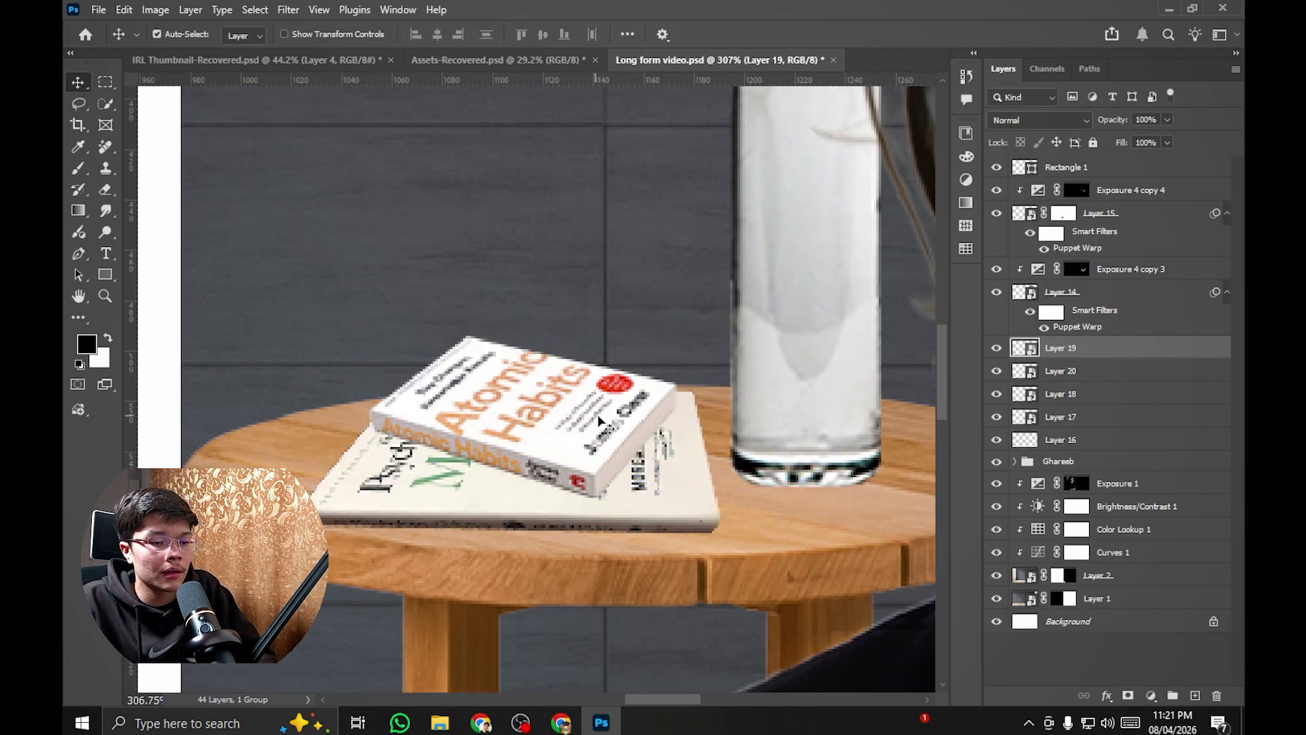
scroll(595, 384, up, 1)
drag(589, 356, 606, 336)
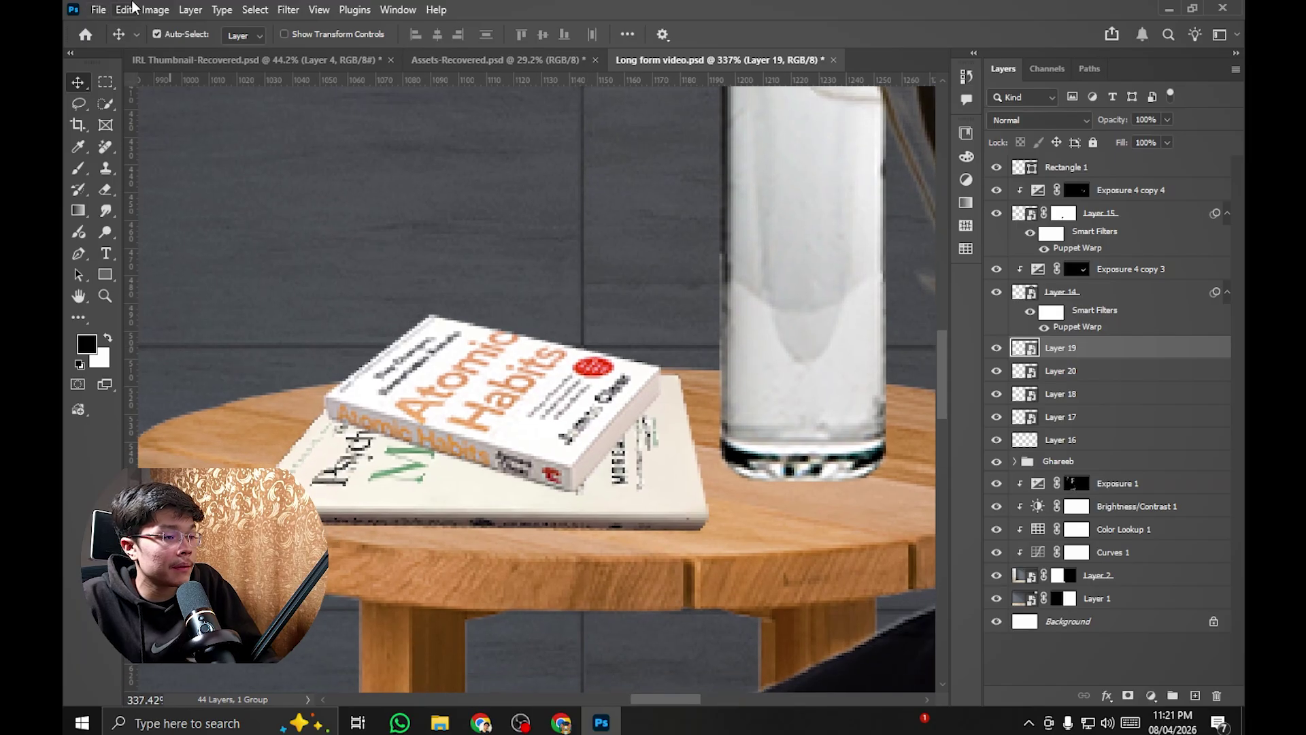
Step: Reshape the Atomic Habits book with Free Transform to match the lower book's perspective and nudge it by about 1 px
click(124, 9)
click(204, 382)
right_click(586, 358)
click(653, 449)
scroll(680, 408, up, 2)
drag(719, 246, 612, 451)
key(Return)
scroll(544, 381, down, 5)
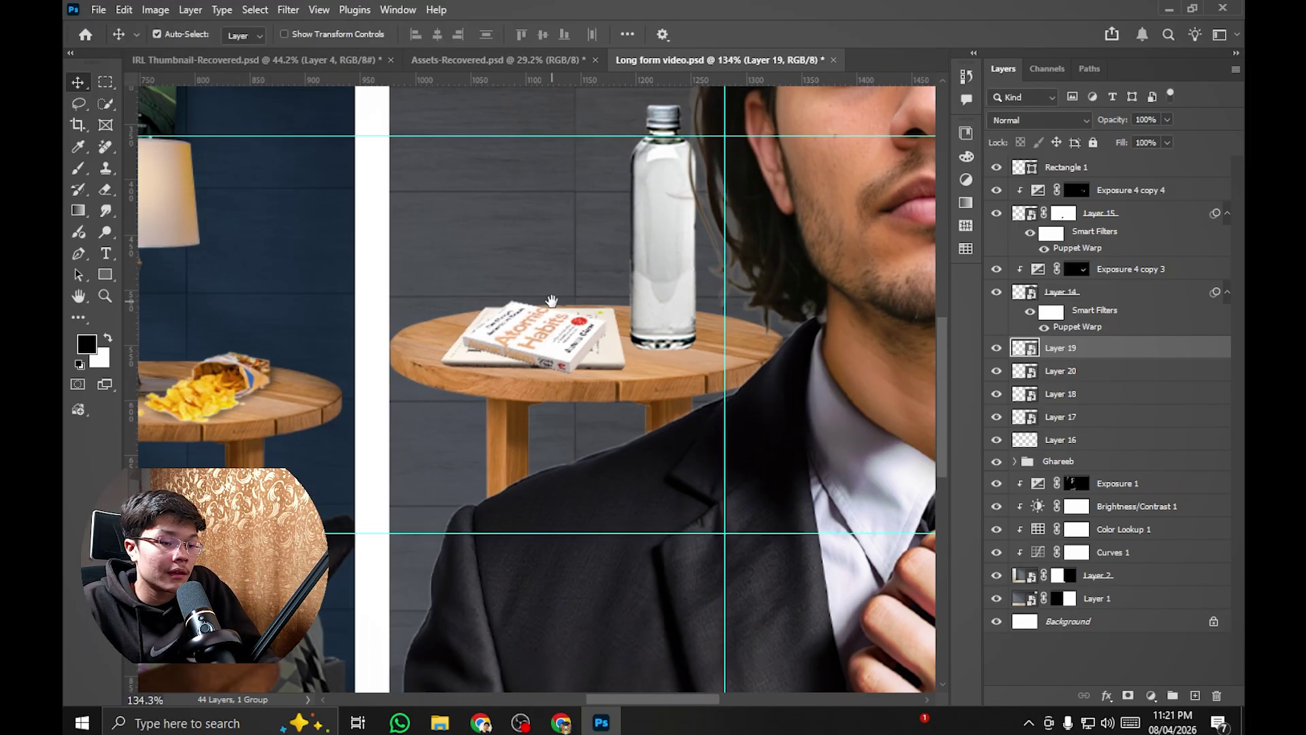
scroll(551, 374, up, 7)
scroll(565, 392, down, 8)
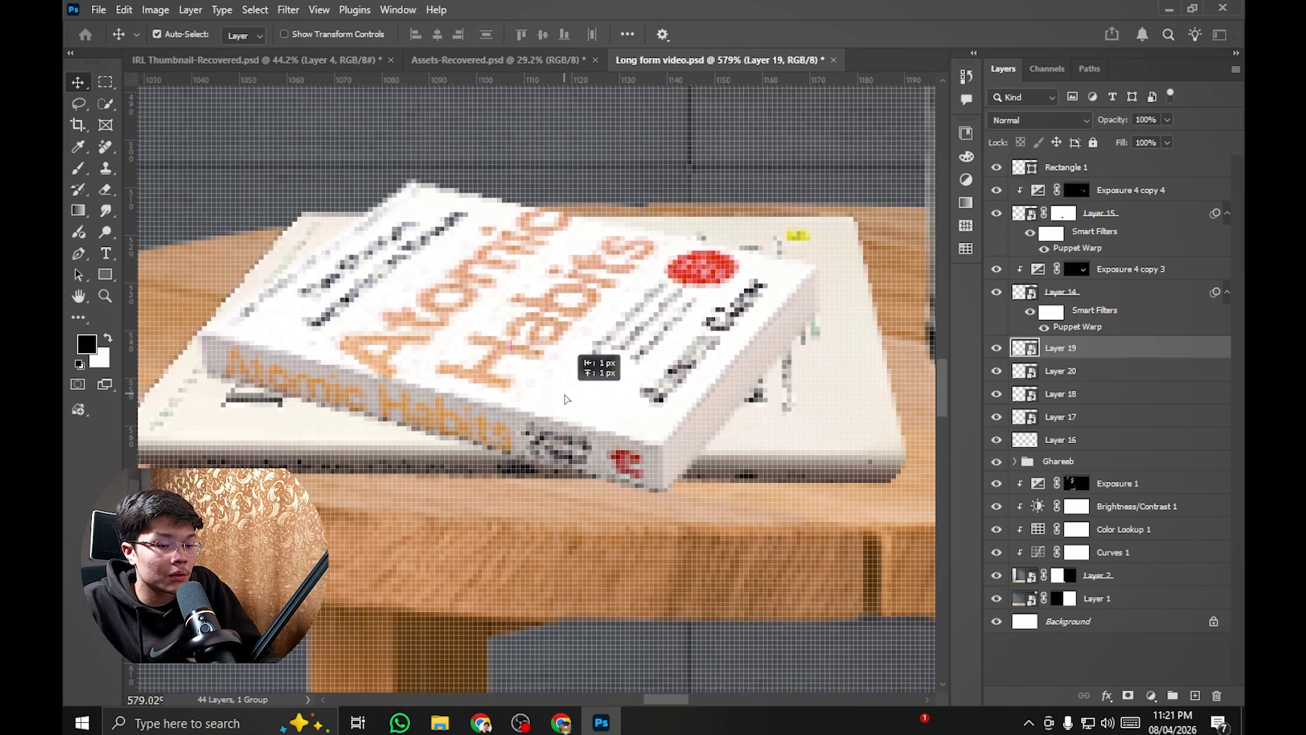
scroll(597, 367, down, 2)
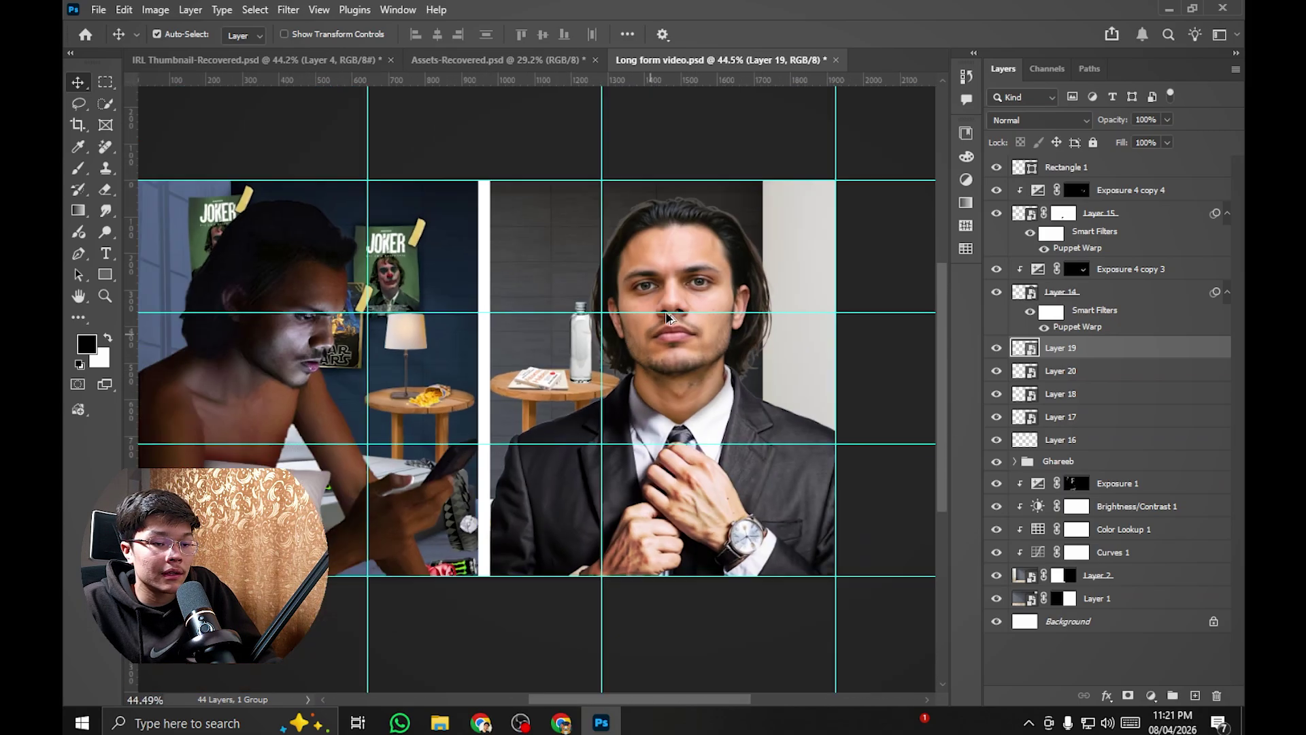
scroll(489, 252, up, 4)
scroll(716, 265, down, 3)
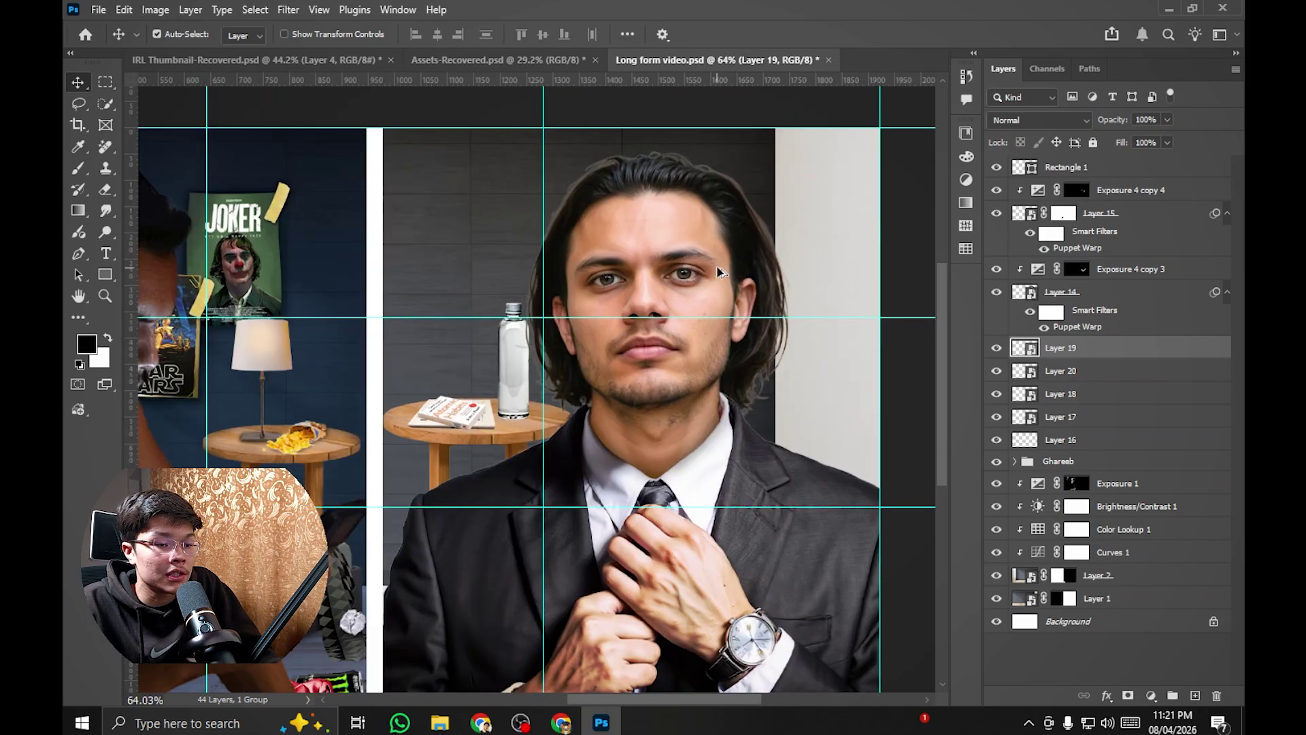
scroll(476, 354, up, 6)
scroll(631, 311, down, 7)
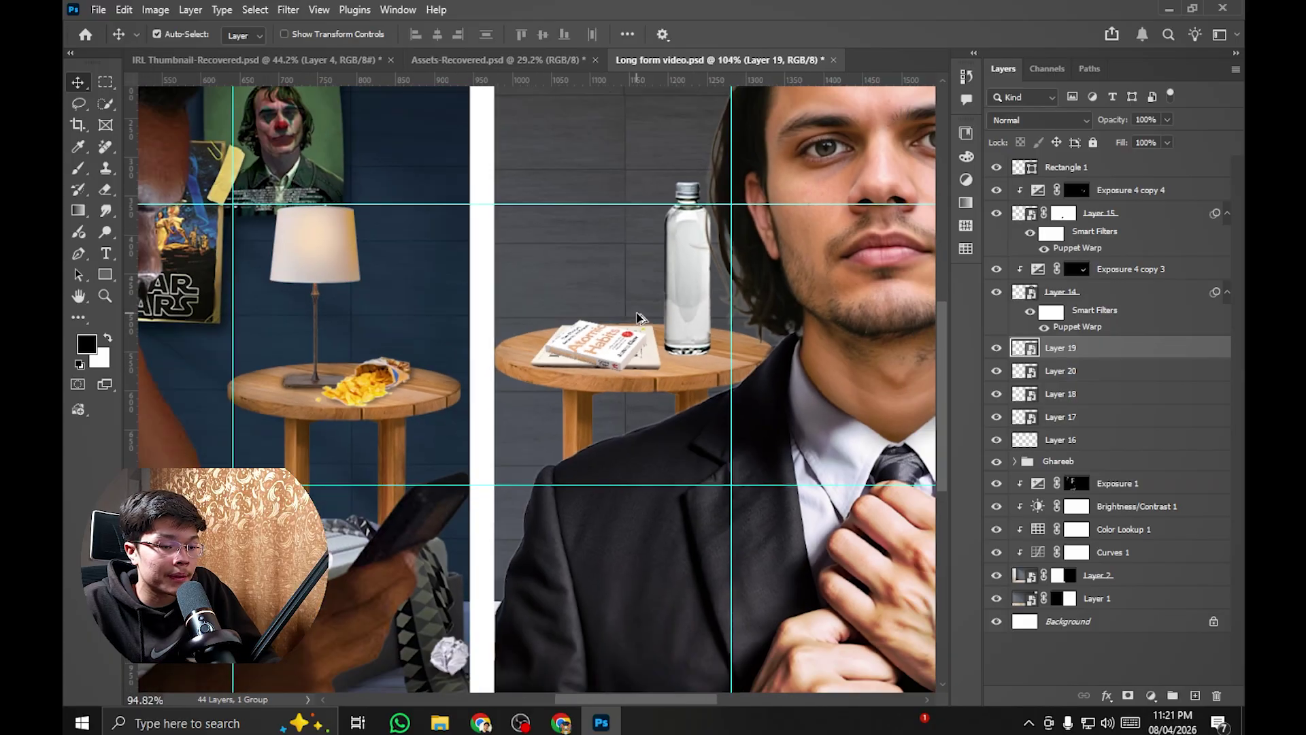
scroll(701, 302, up, 3)
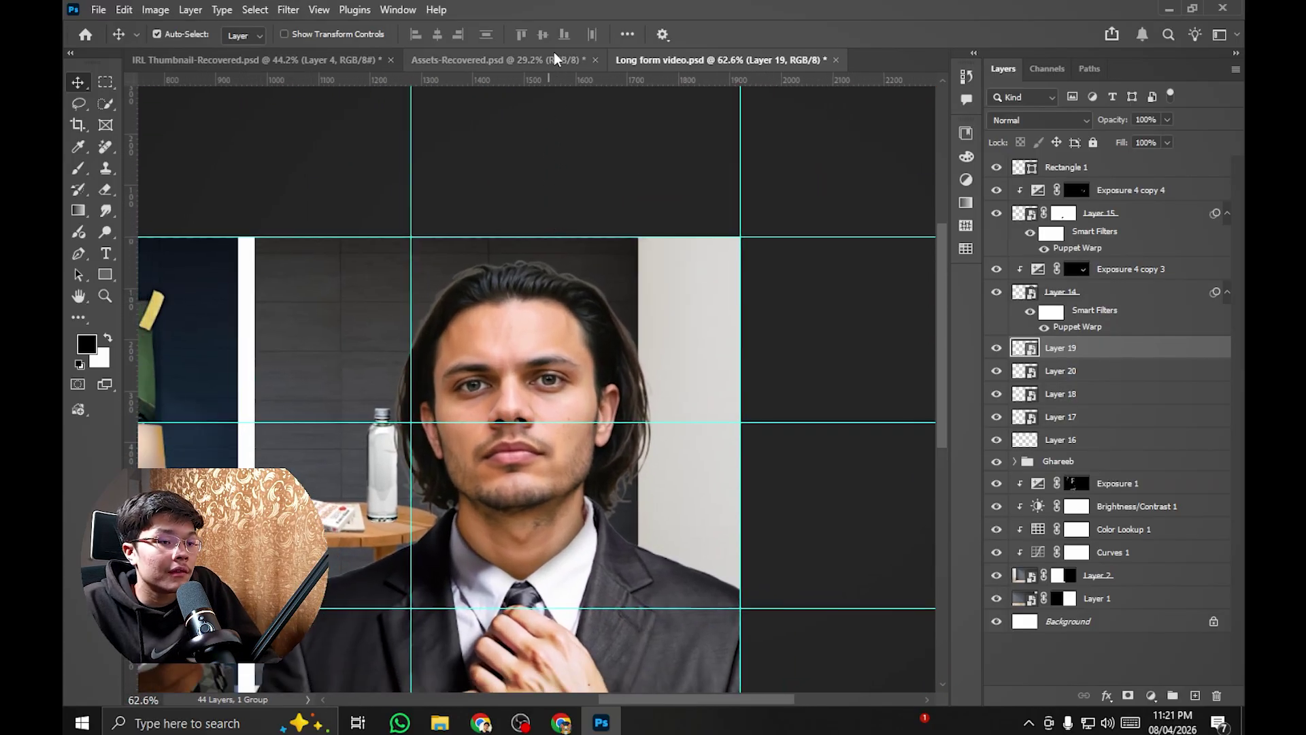
Step: In Assets-Recovered.psd, move the gold picture frame clear of the translucent panels and shift the white panel
click(498, 59)
scroll(595, 238, down, 4)
scroll(594, 239, up, 4)
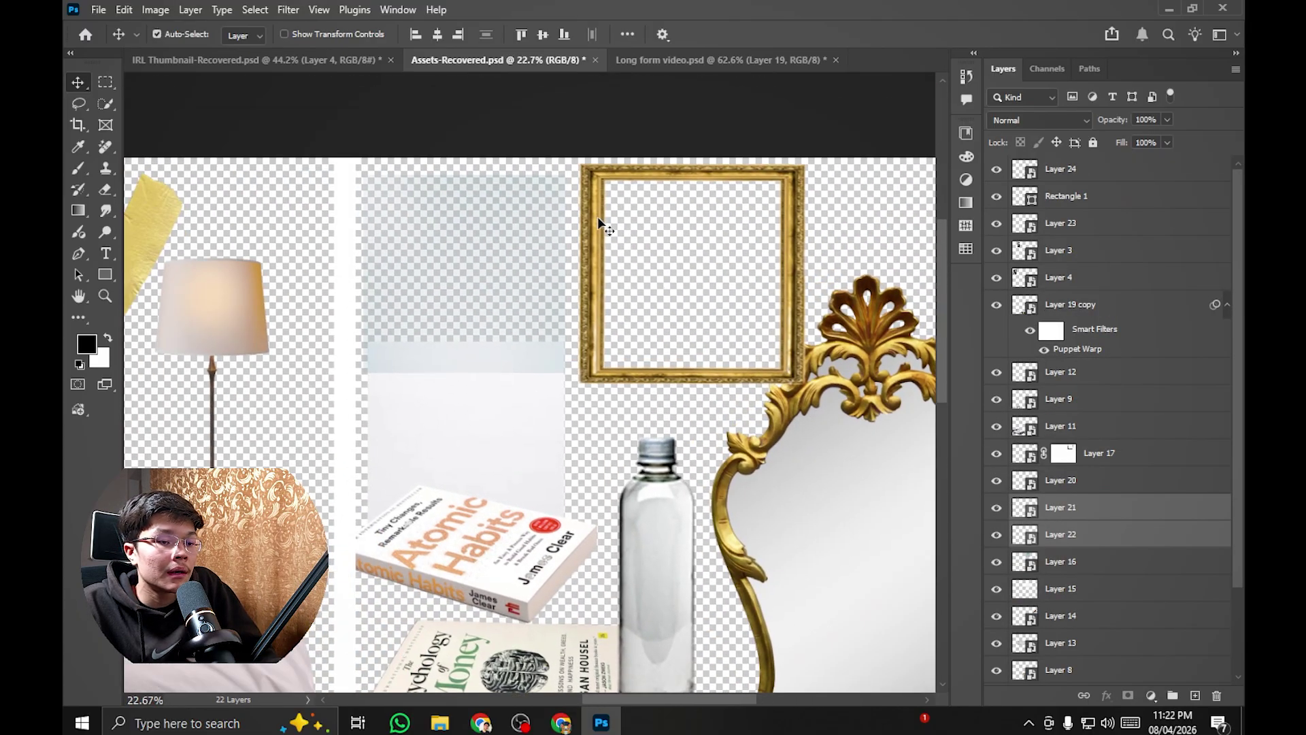
drag(598, 216, 616, 252)
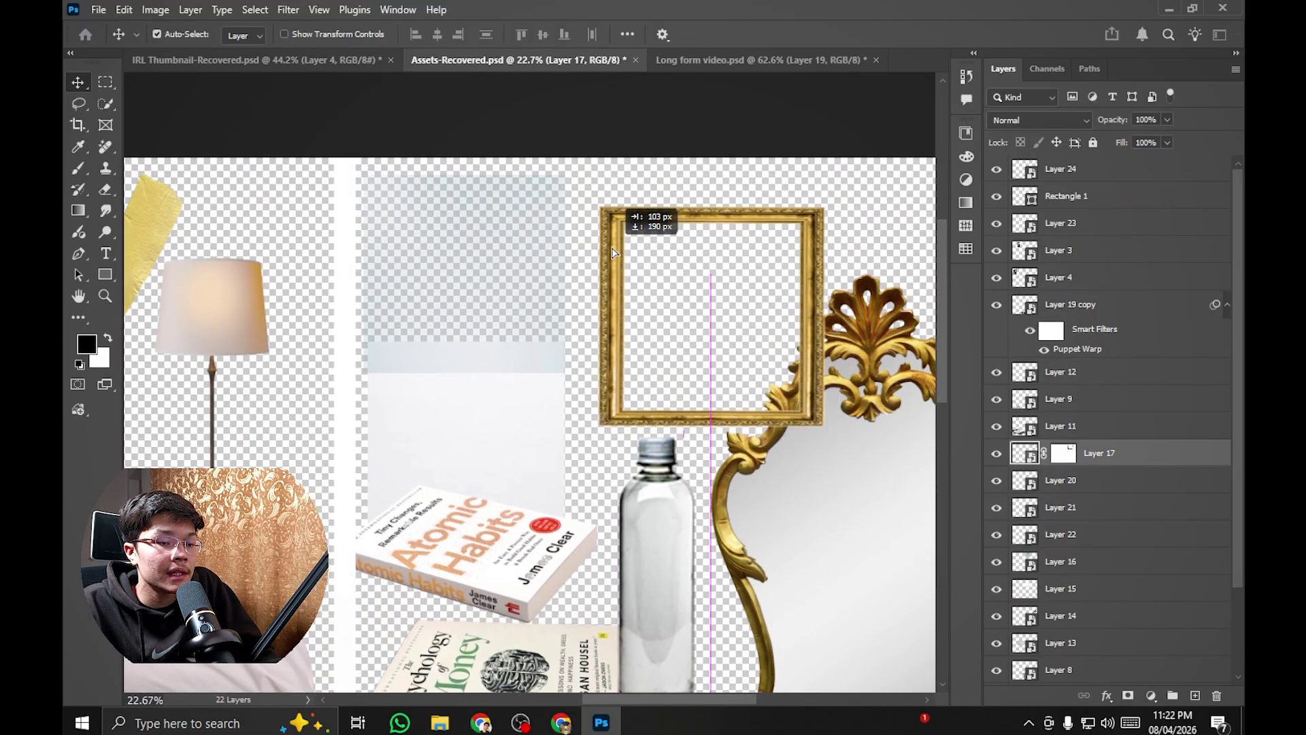
click(544, 193)
mouse_move(495, 362)
mouse_down()
mouse_move(449, 371)
mouse_move(497, 375)
mouse_up()
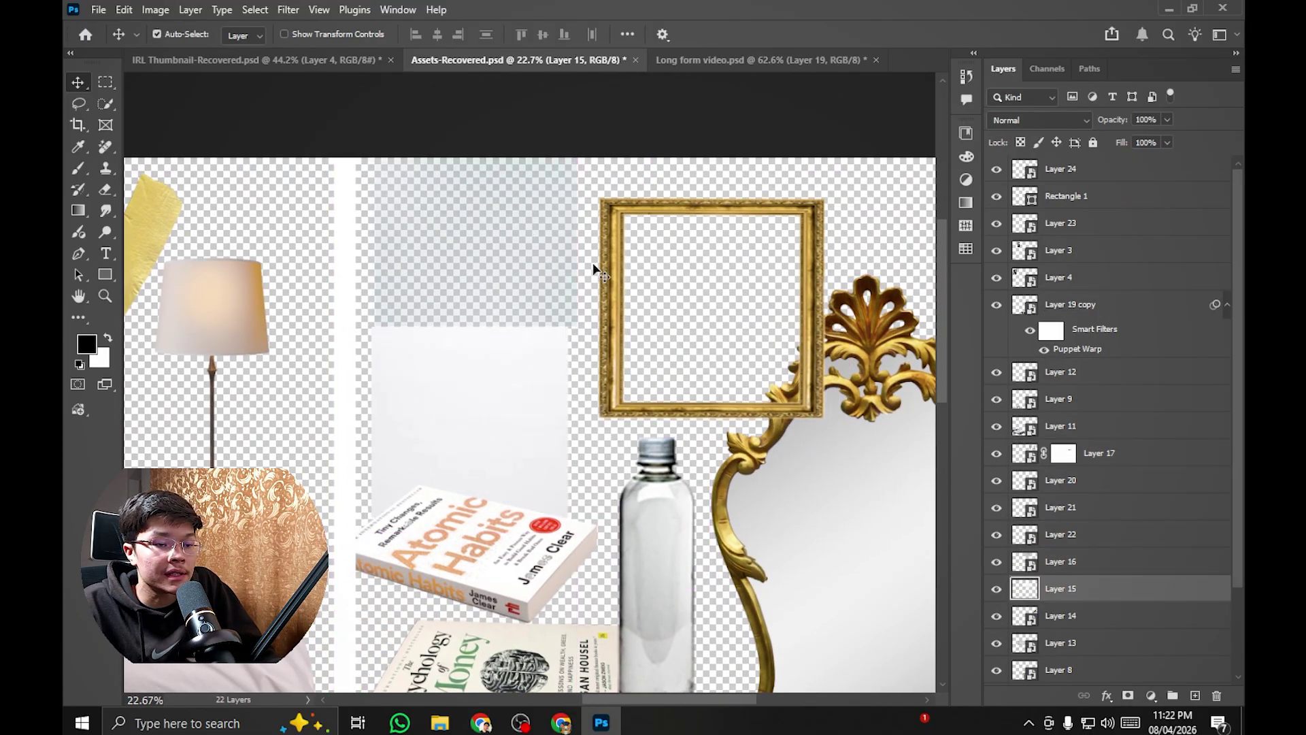
scroll(594, 268, up, 3)
drag(609, 269, 599, 253)
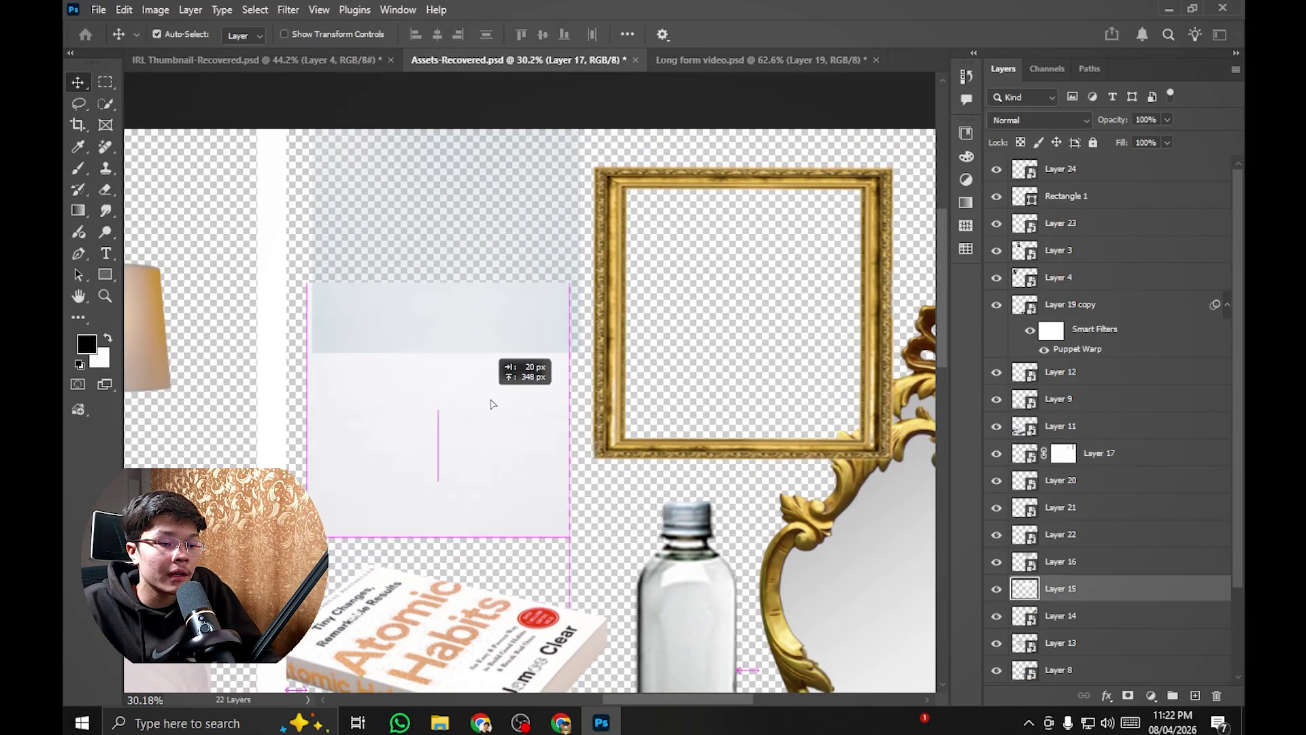
Step: Separate the white panel from the 30% opacity blue-grey panel beside the gold frame
drag(493, 404, 524, 304)
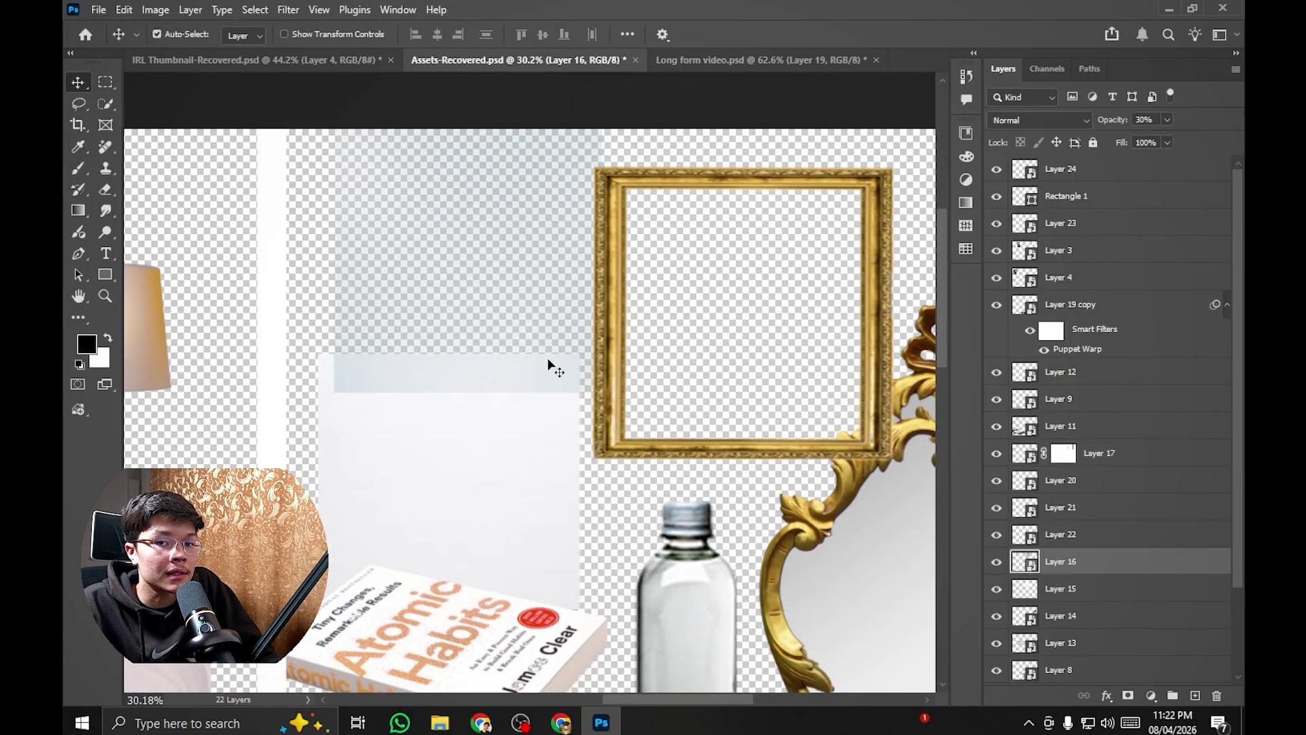
drag(549, 360, 482, 249)
scroll(484, 250, down, 1)
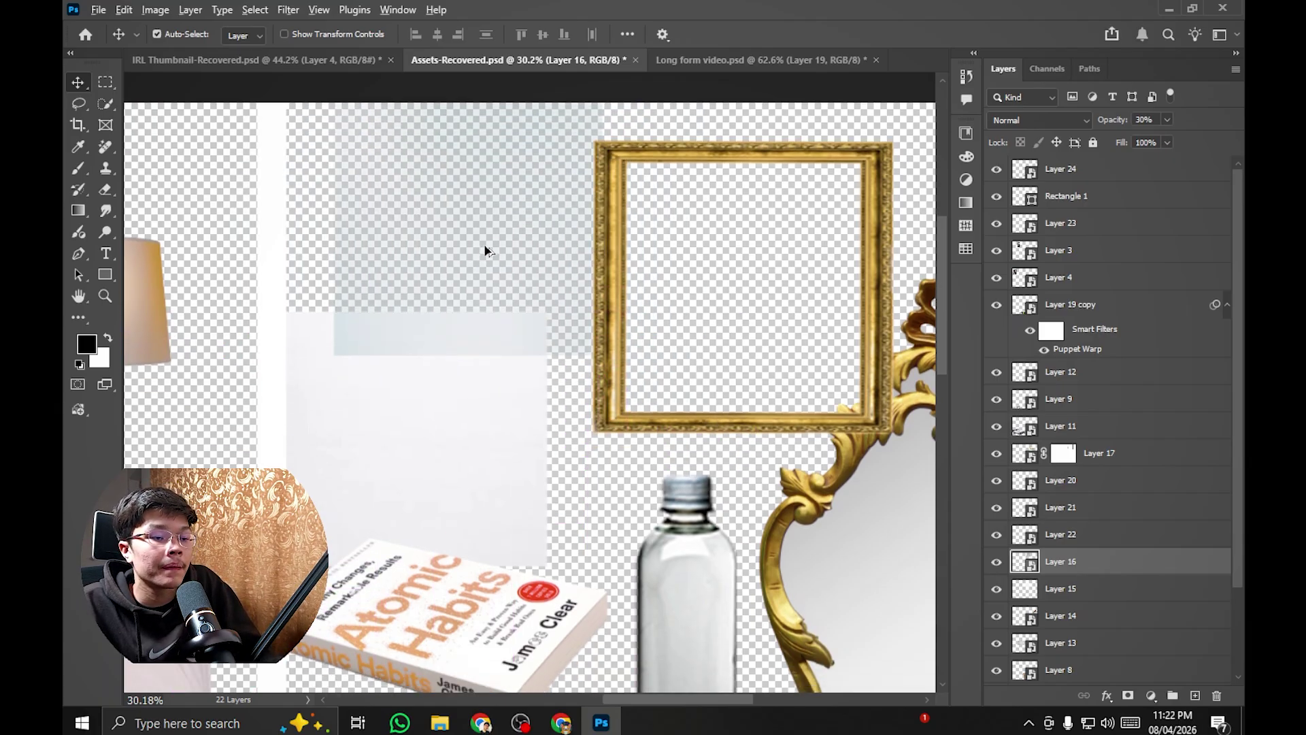
scroll(484, 248, down, 4)
scroll(521, 248, up, 1)
scroll(529, 250, up, 3)
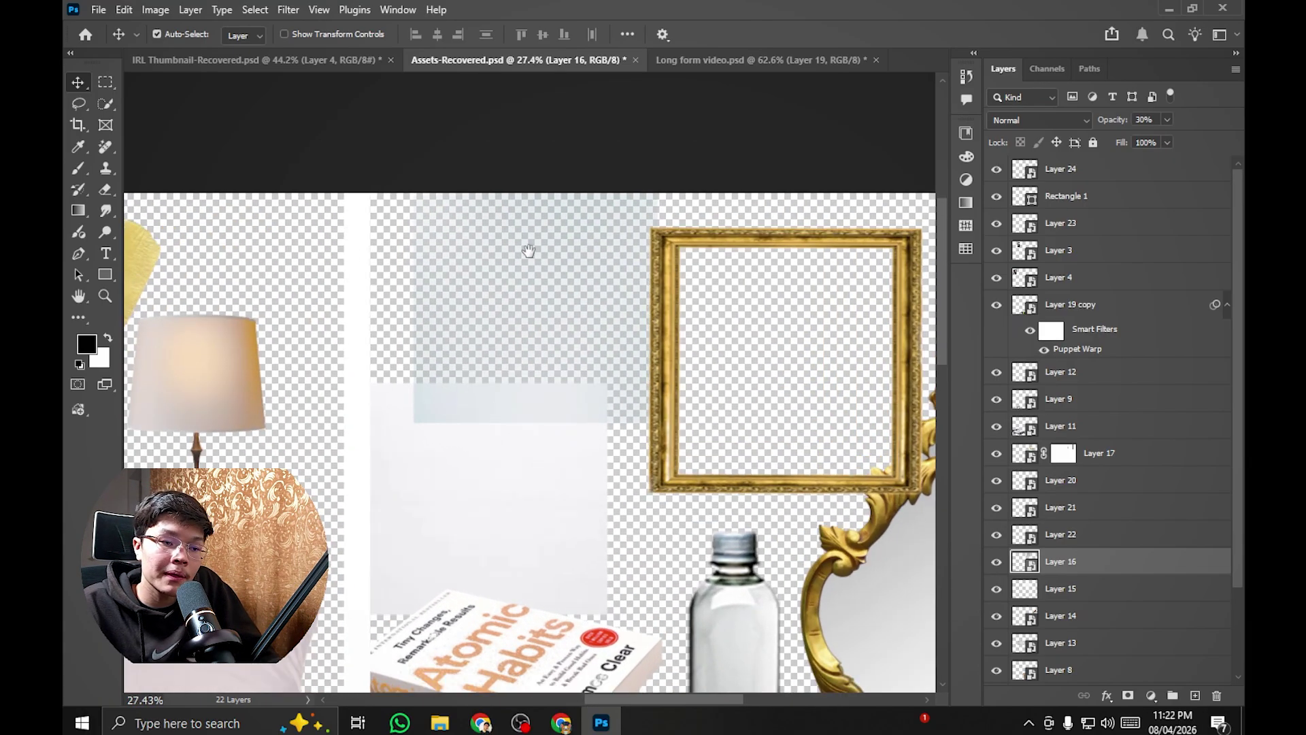
scroll(529, 250, down, 1)
scroll(525, 244, up, 1)
drag(525, 245, 556, 266)
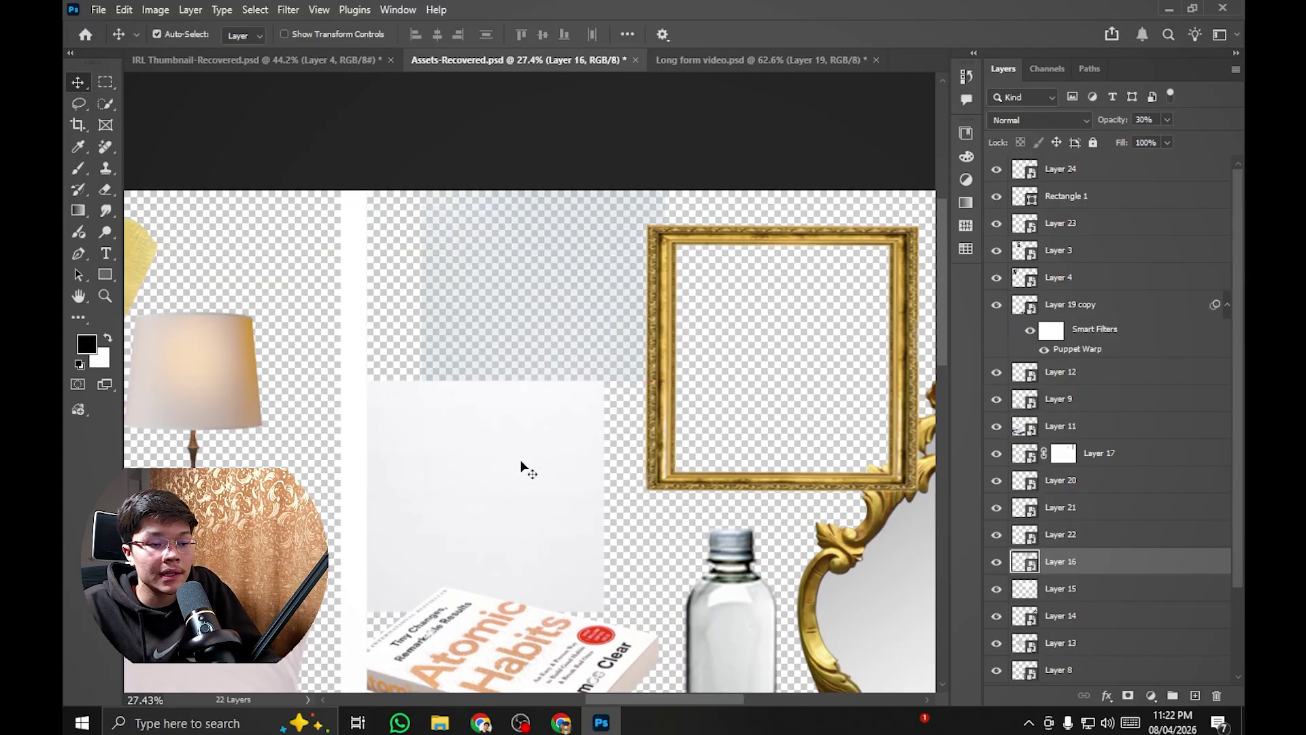
Step: Bring the white panel from Assets-Recovered.psd into Long form video.psd and scale it to about 21.5% on the wall above the books
drag(522, 467, 616, 286)
key(ctrl+t)
drag(889, 236, 537, 227)
scroll(612, 232, up, 5)
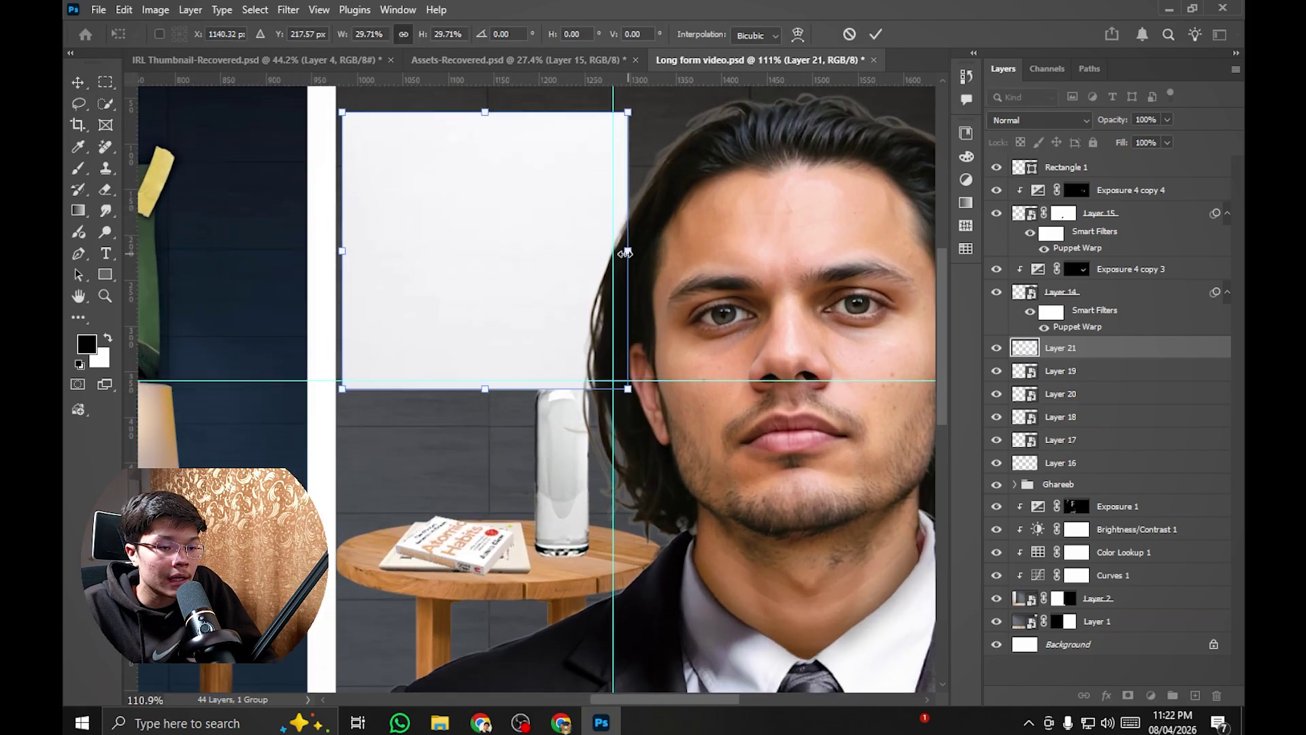
drag(624, 253, 530, 244)
scroll(537, 263, up, 2)
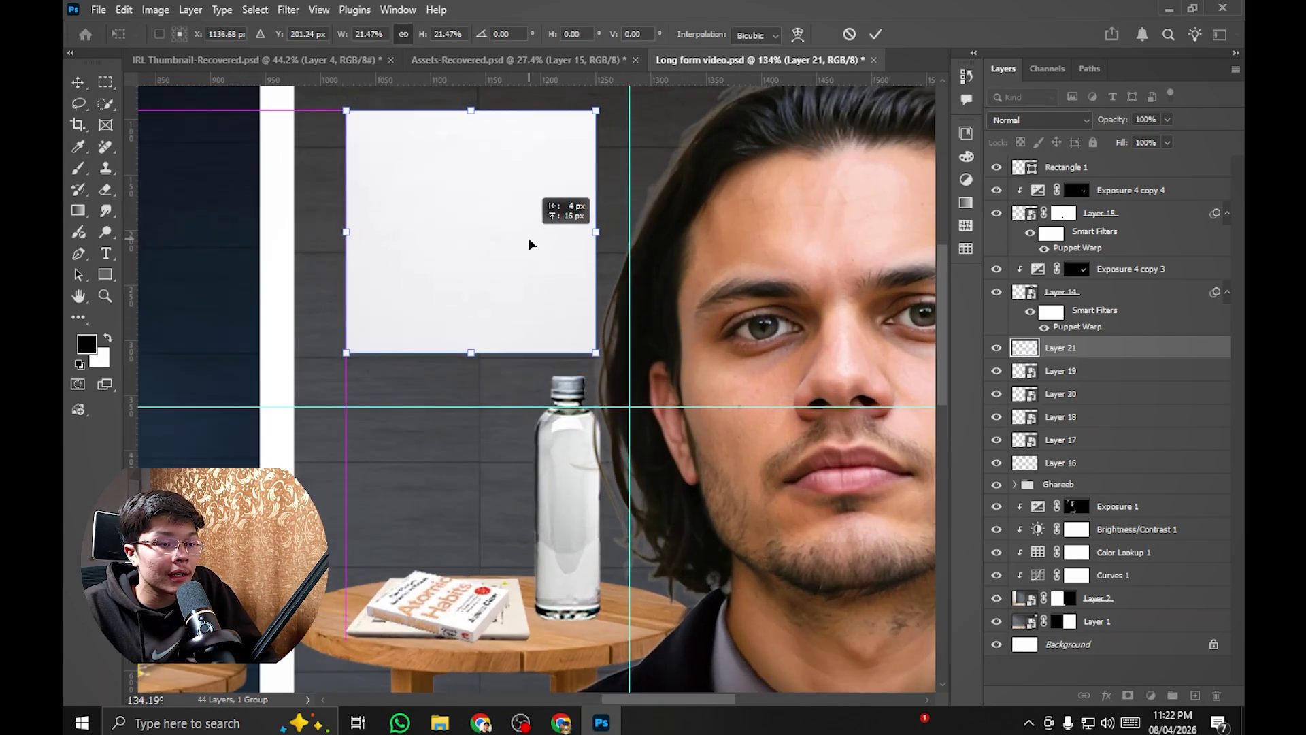
key(Return)
scroll(530, 240, down, 2)
scroll(527, 205, down, 3)
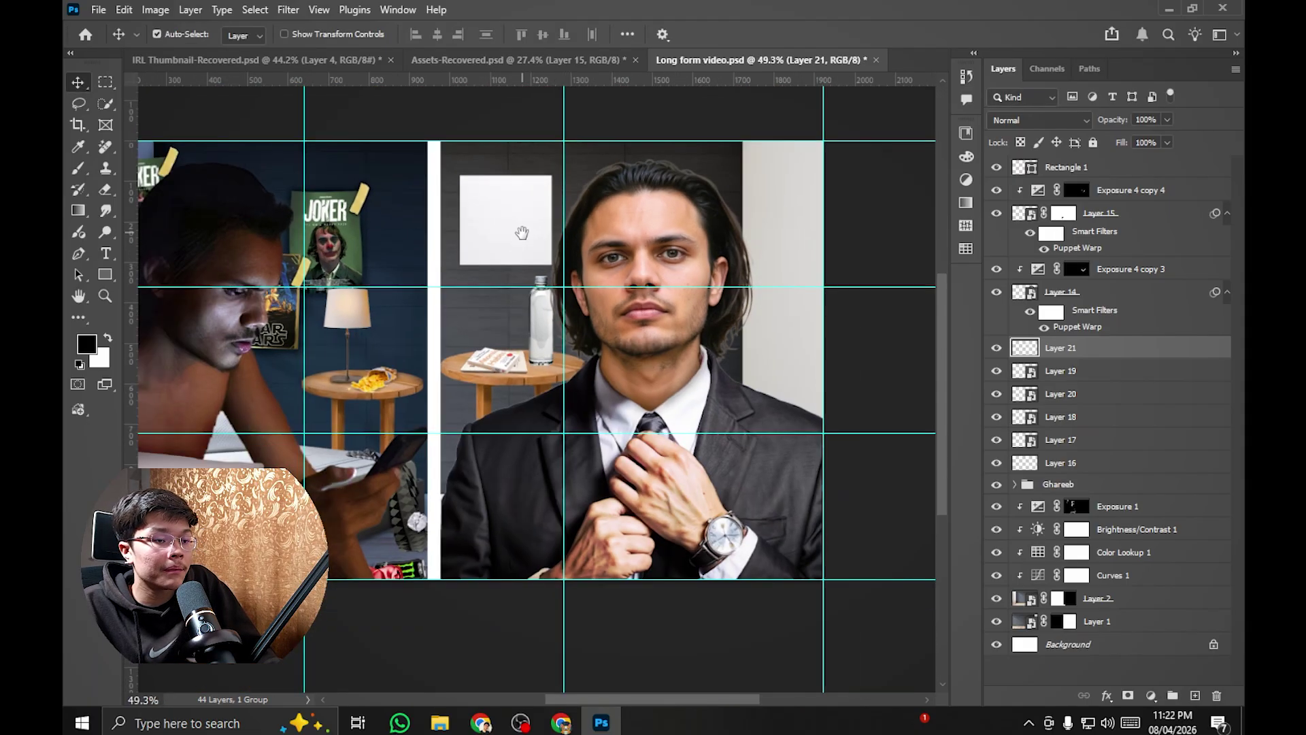
Step: Scale the bottle on the table down to 8.65%, keeping its base on the tabletop
scroll(525, 192, up, 2)
scroll(632, 599, up, 7)
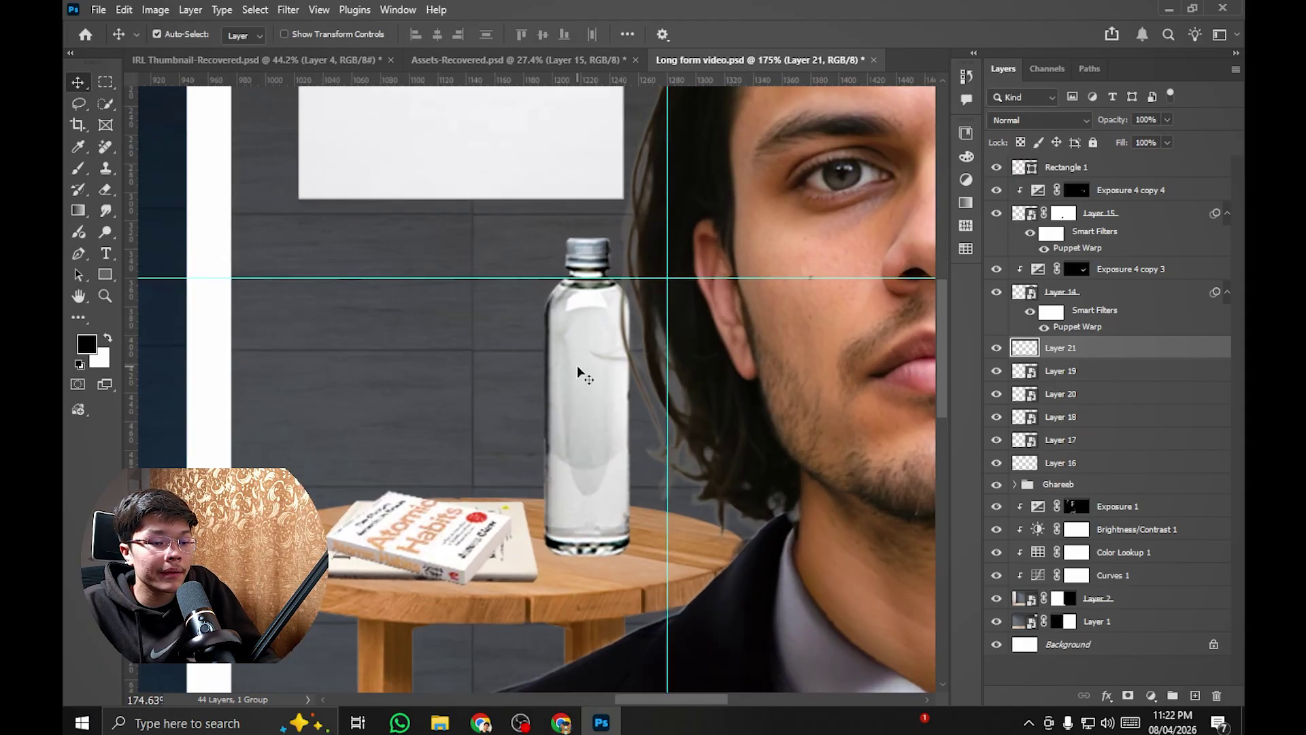
click(593, 272)
key(ctrl+t)
drag(586, 253, 586, 276)
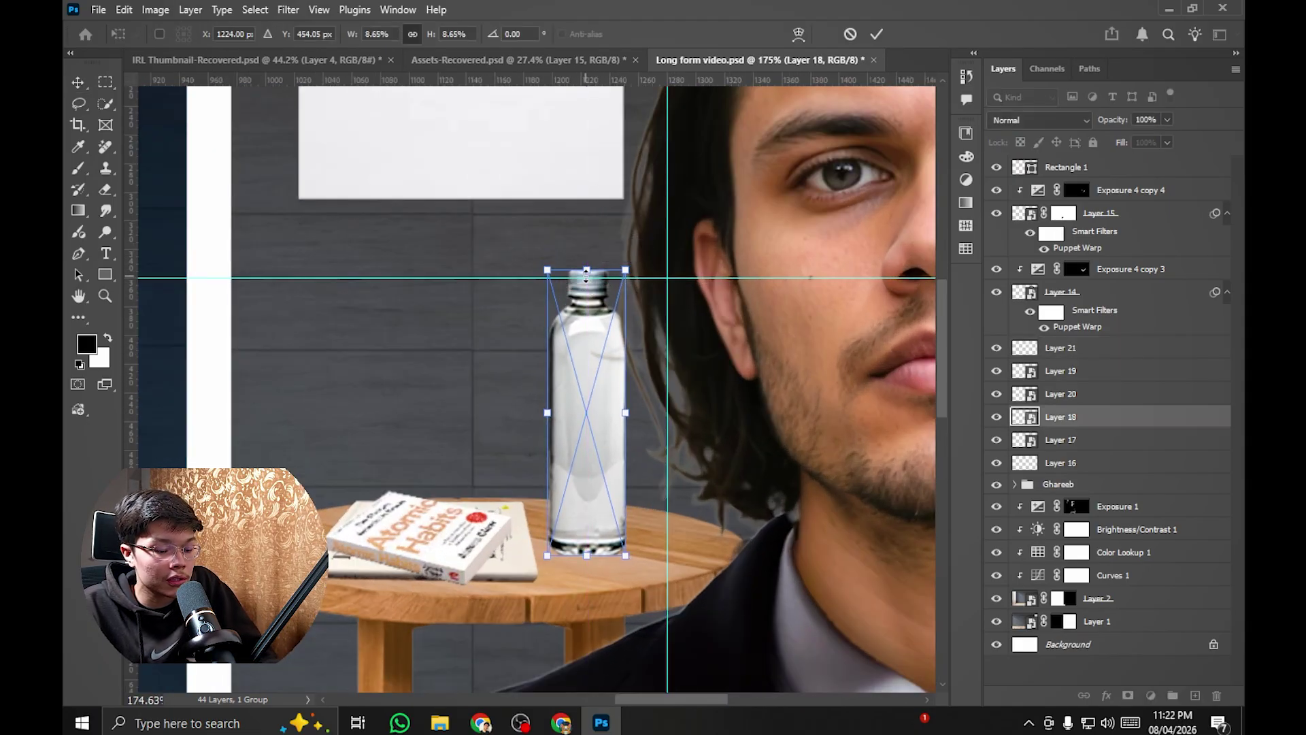
scroll(587, 432, down, 4)
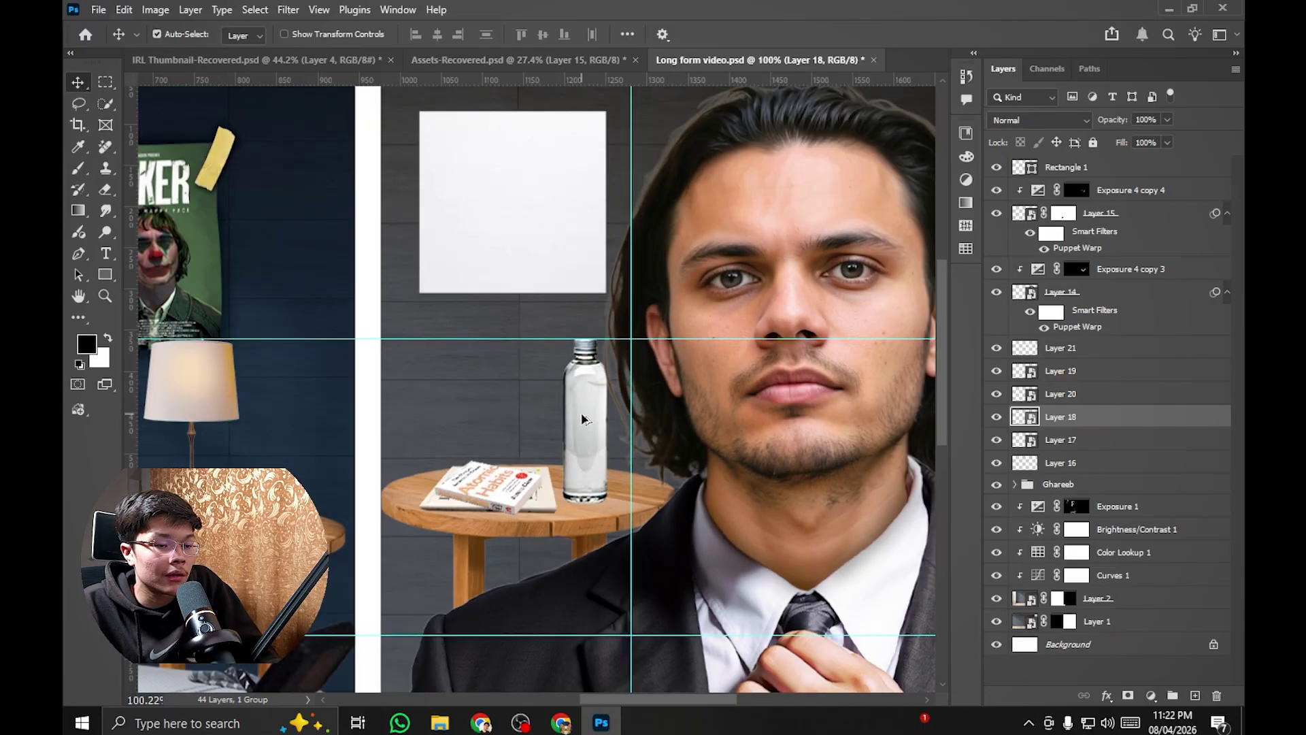
Step: Reposition the white panel on the wall between the white divider and the suited man's hair, just above the bottle
scroll(475, 251, up, 6)
drag(526, 255, 545, 277)
scroll(533, 248, down, 3)
scroll(528, 297, up, 2)
scroll(533, 275, down, 3)
scroll(545, 279, up, 3)
scroll(545, 277, down, 3)
scroll(553, 277, up, 2)
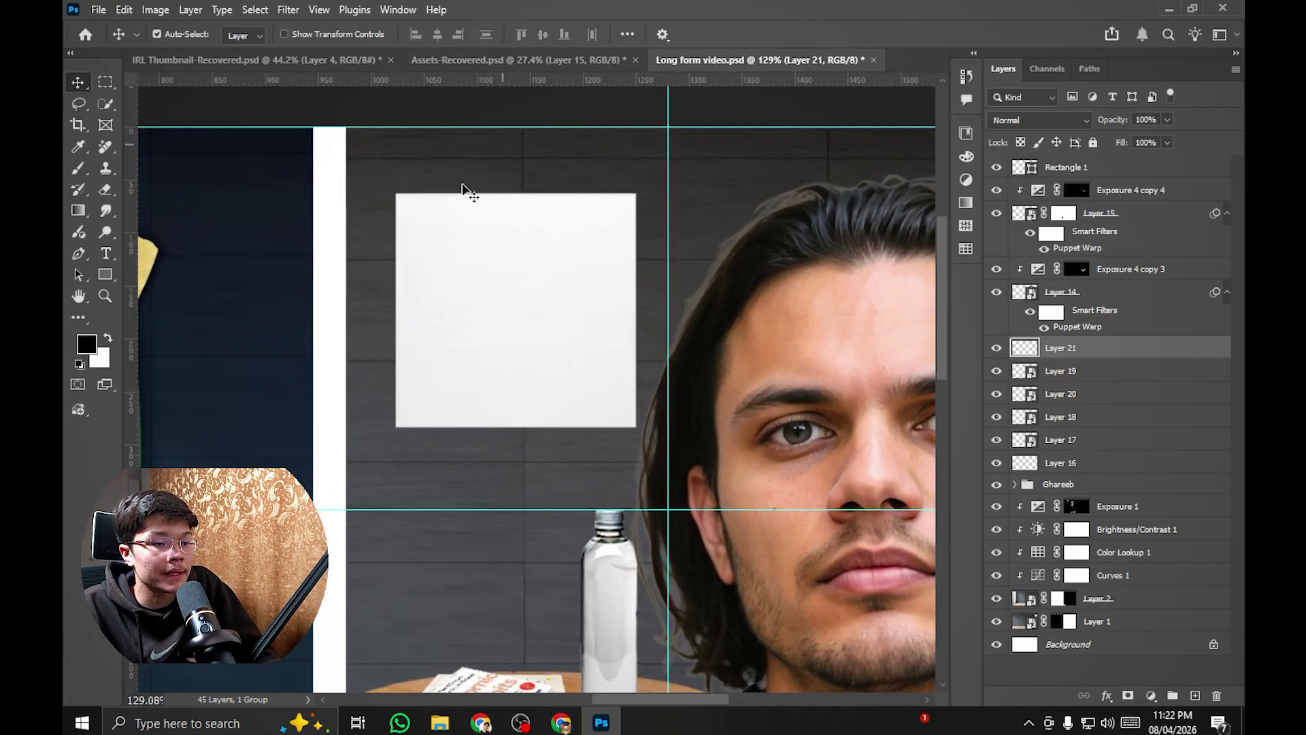
scroll(488, 210, down, 1)
scroll(487, 210, up, 2)
drag(488, 211, 529, 279)
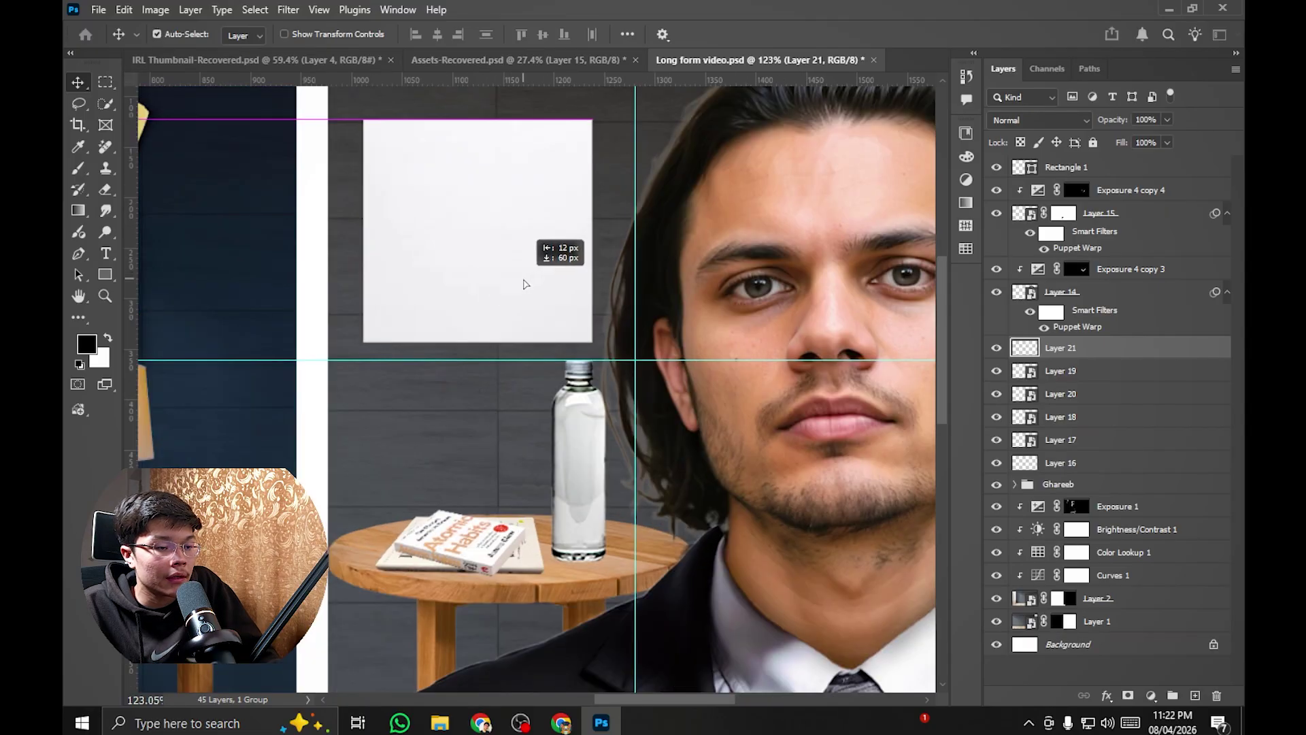
scroll(525, 300, down, 2)
scroll(528, 320, up, 2)
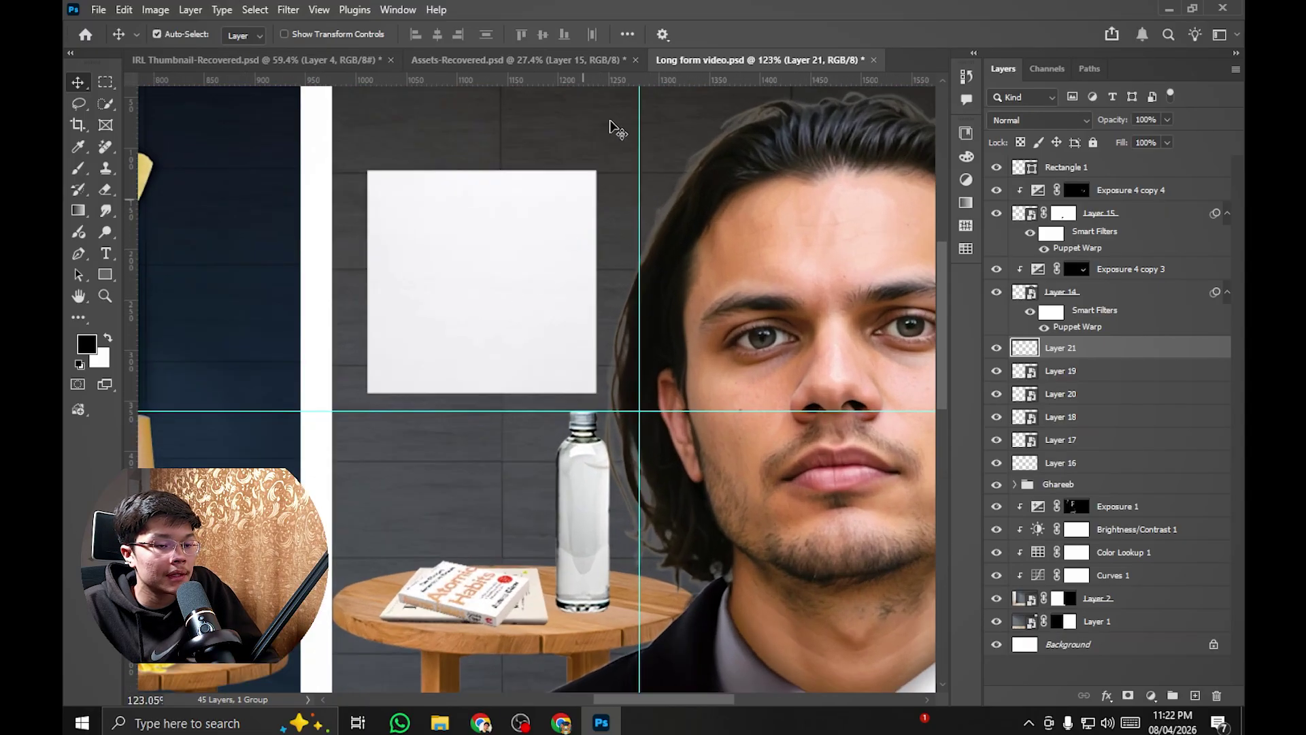
Step: Bring the 30% opacity blue-grey panel from Assets-Recovered.psd into Long form video.psd, over the white panel
click(564, 60)
drag(652, 197, 656, 214)
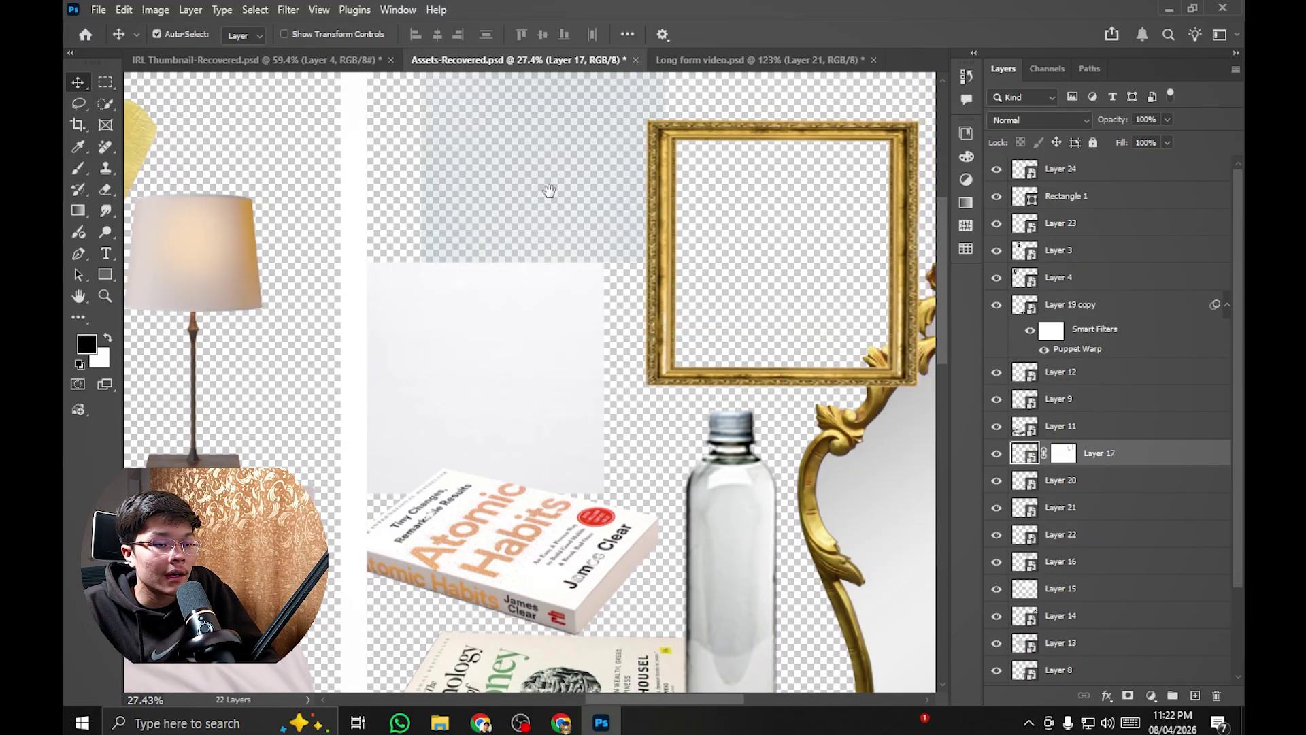
drag(549, 192, 532, 260)
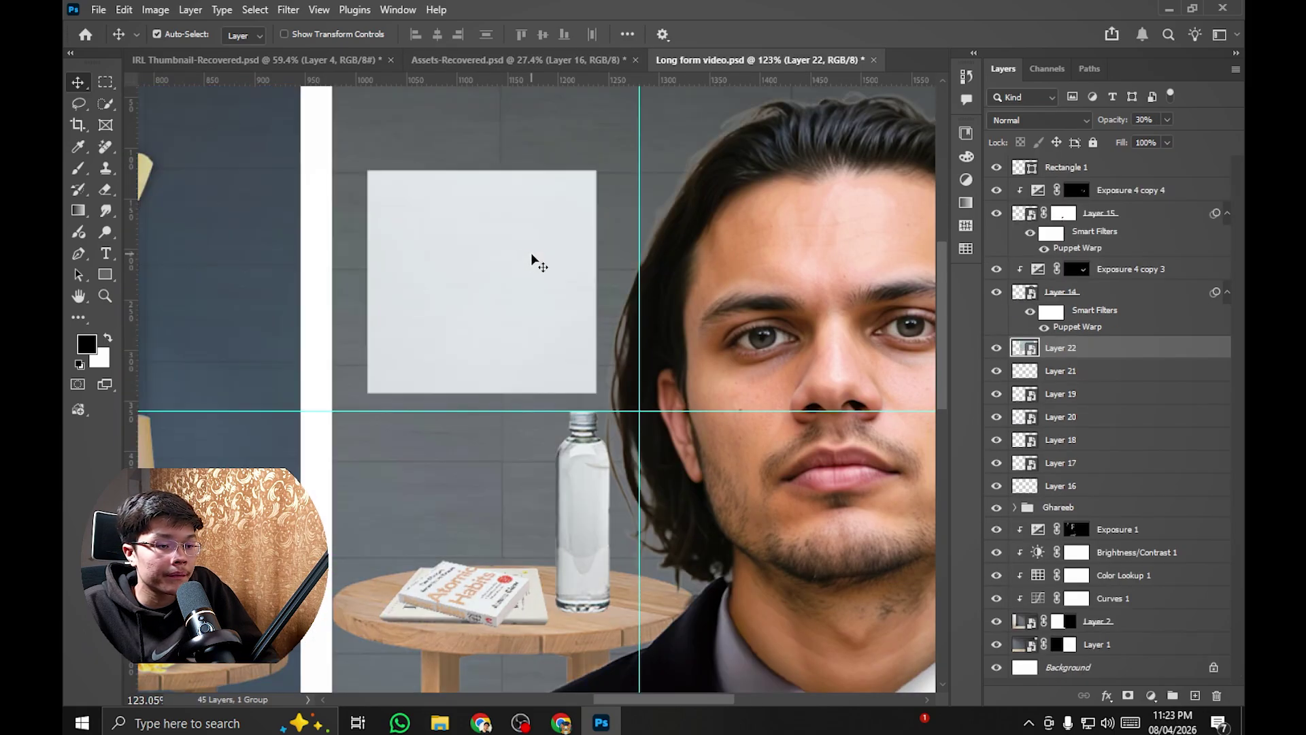
scroll(542, 247, down, 2)
Step: Scale the blue-grey panel to 18.62% width and 30.48% height and align it exactly over the white panel
key(ctrl+t)
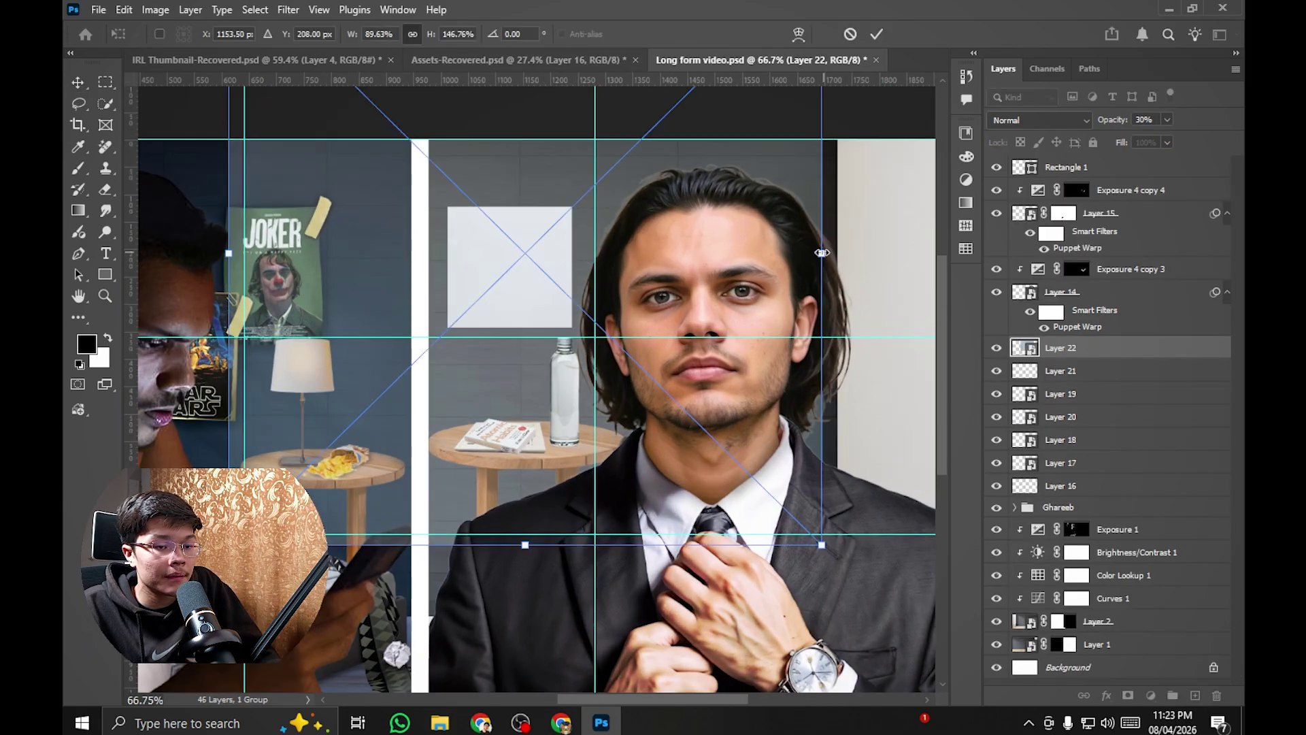
drag(821, 253, 597, 275)
scroll(536, 259, up, 4)
drag(591, 227, 565, 279)
scroll(585, 272, up, 2)
drag(707, 297, 674, 270)
scroll(616, 216, down, 2)
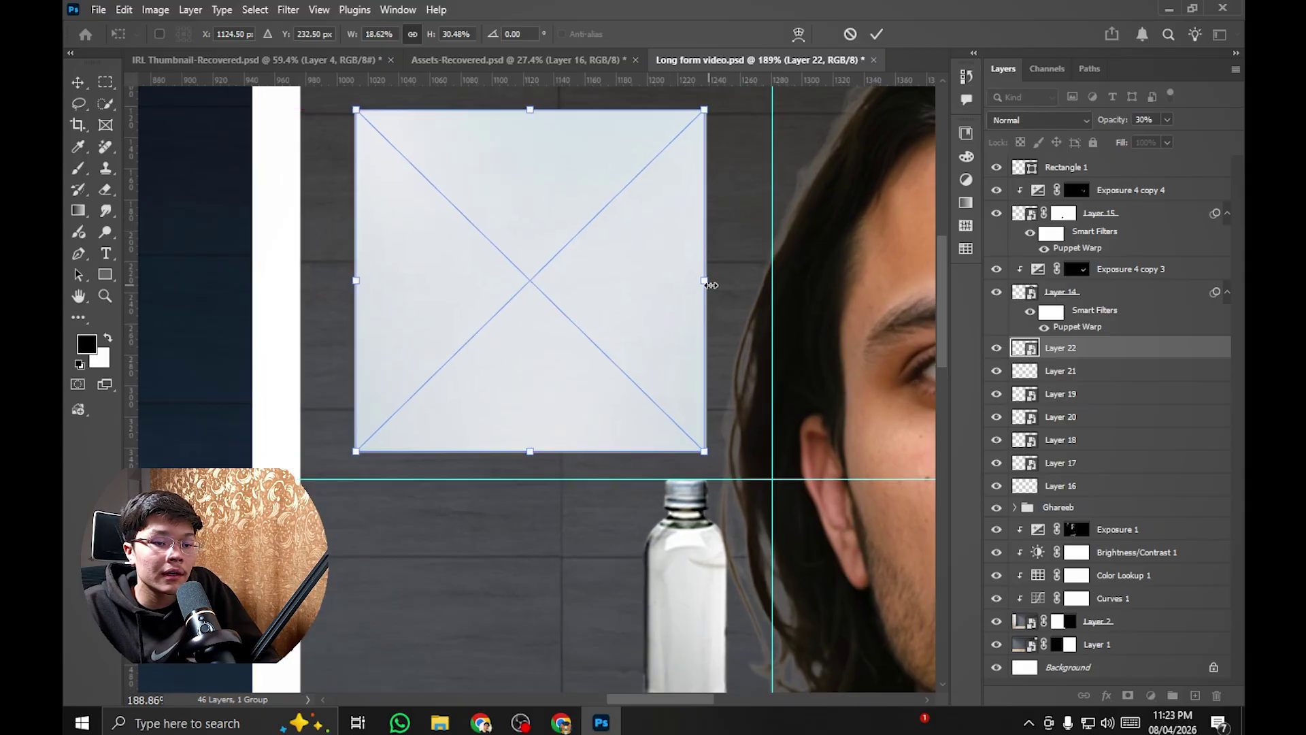
scroll(646, 278, down, 3)
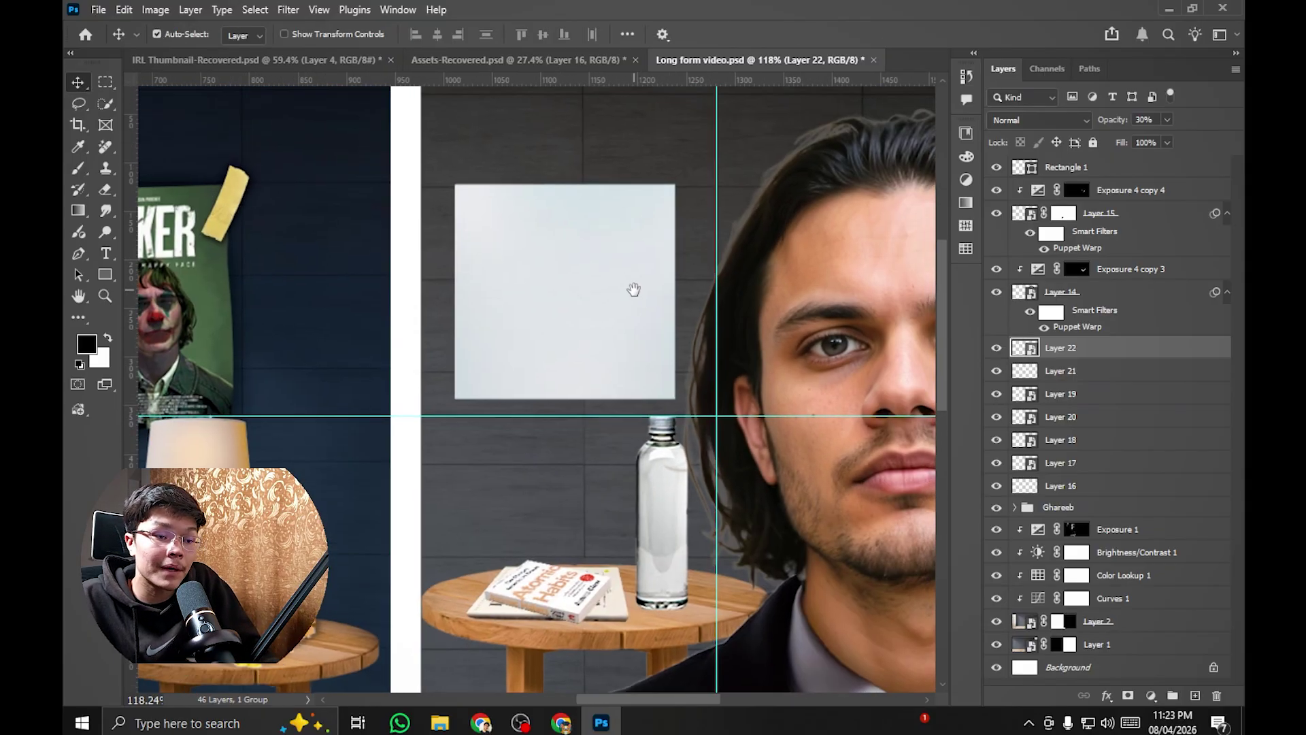
scroll(633, 288, up, 2)
scroll(520, 279, up, 2)
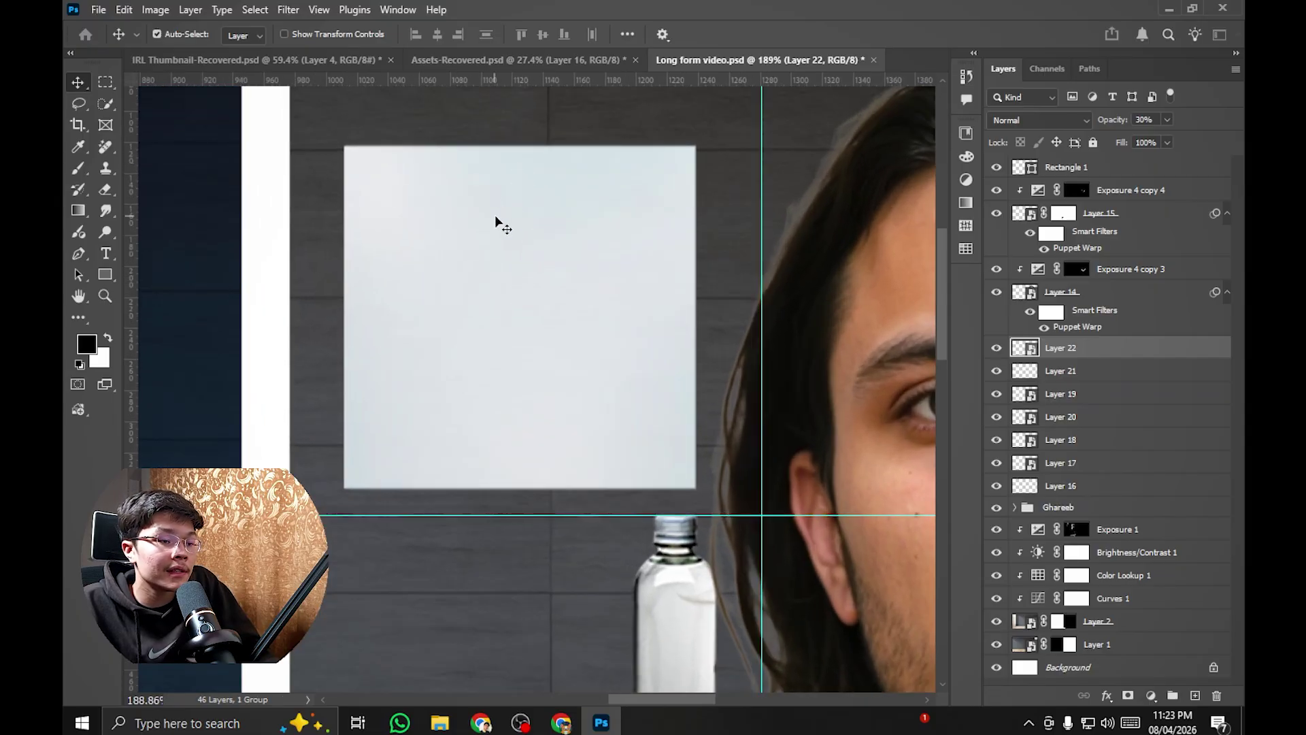
key(Return)
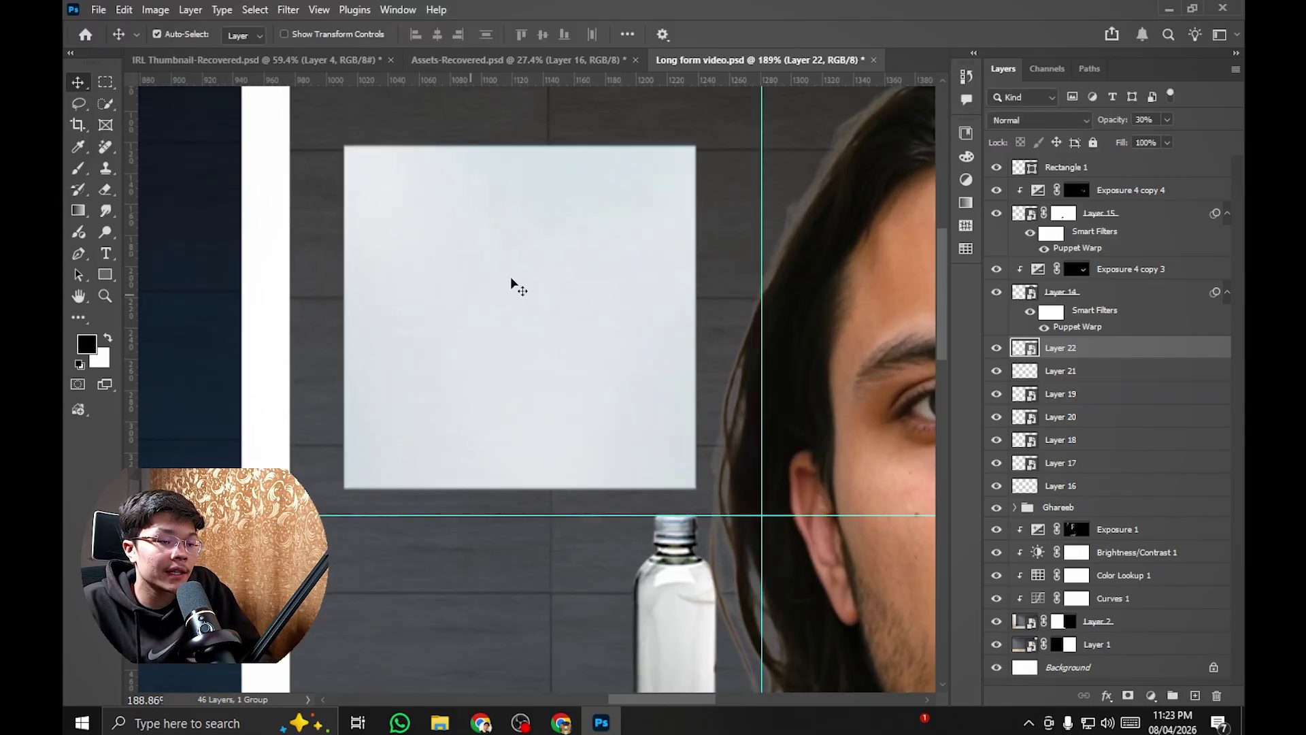
Step: Bring the gold picture frame from Assets-Recovered.psd into Long form video.psd and scale it down to fit around the wall panels
click(564, 66)
drag(573, 246, 490, 306)
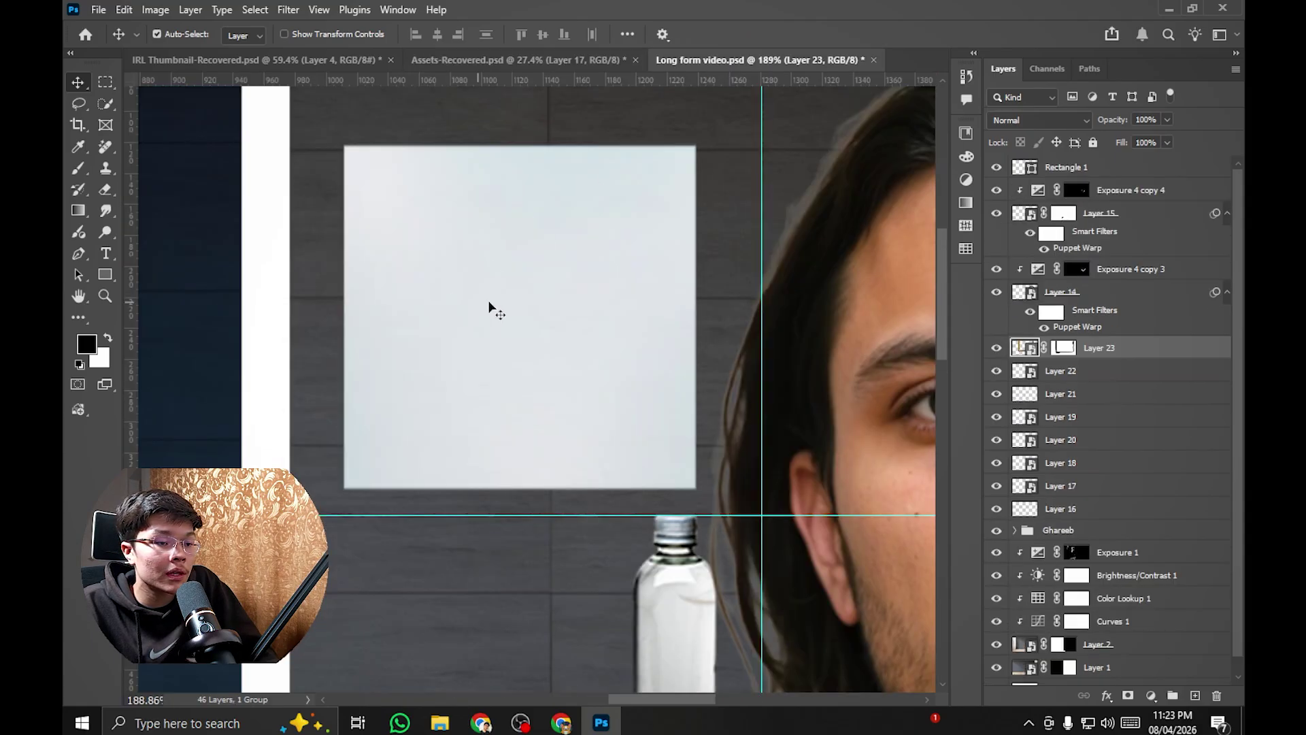
scroll(503, 292, down, 6)
key(ctrl+t)
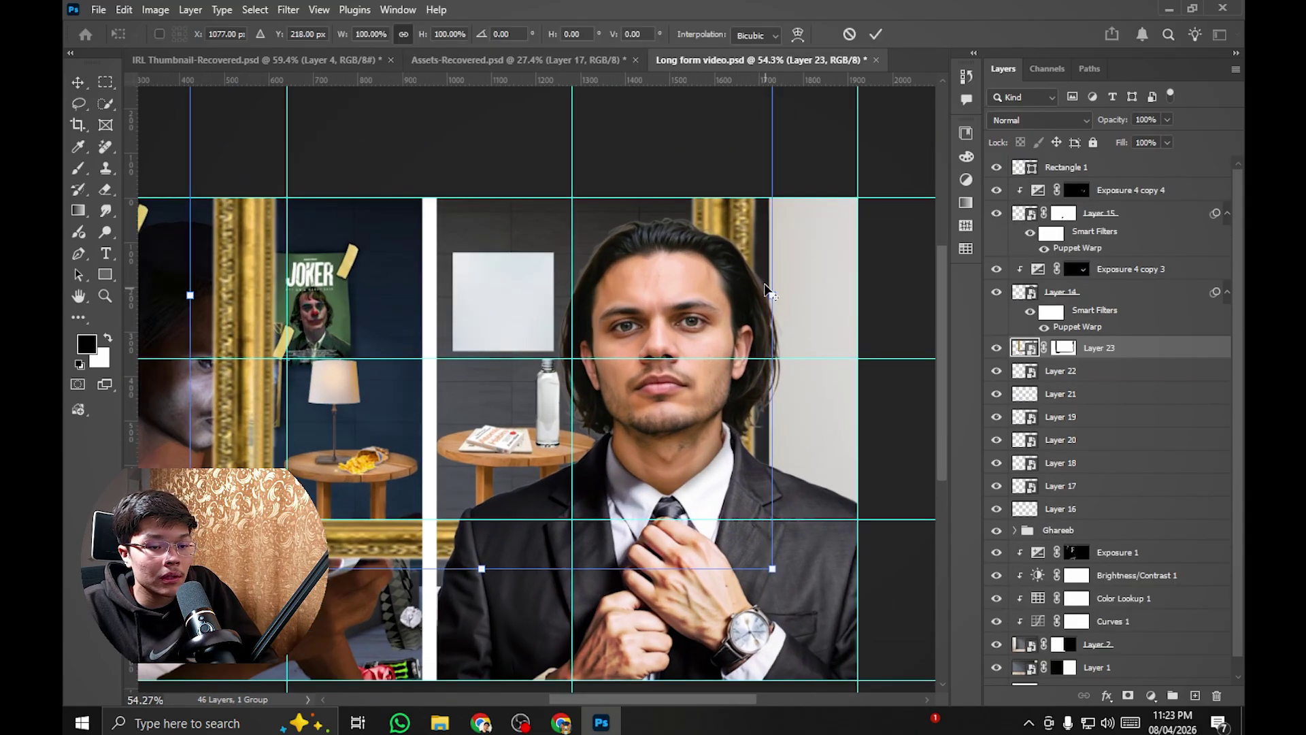
drag(765, 289, 524, 358)
scroll(511, 264, up, 4)
key(Return)
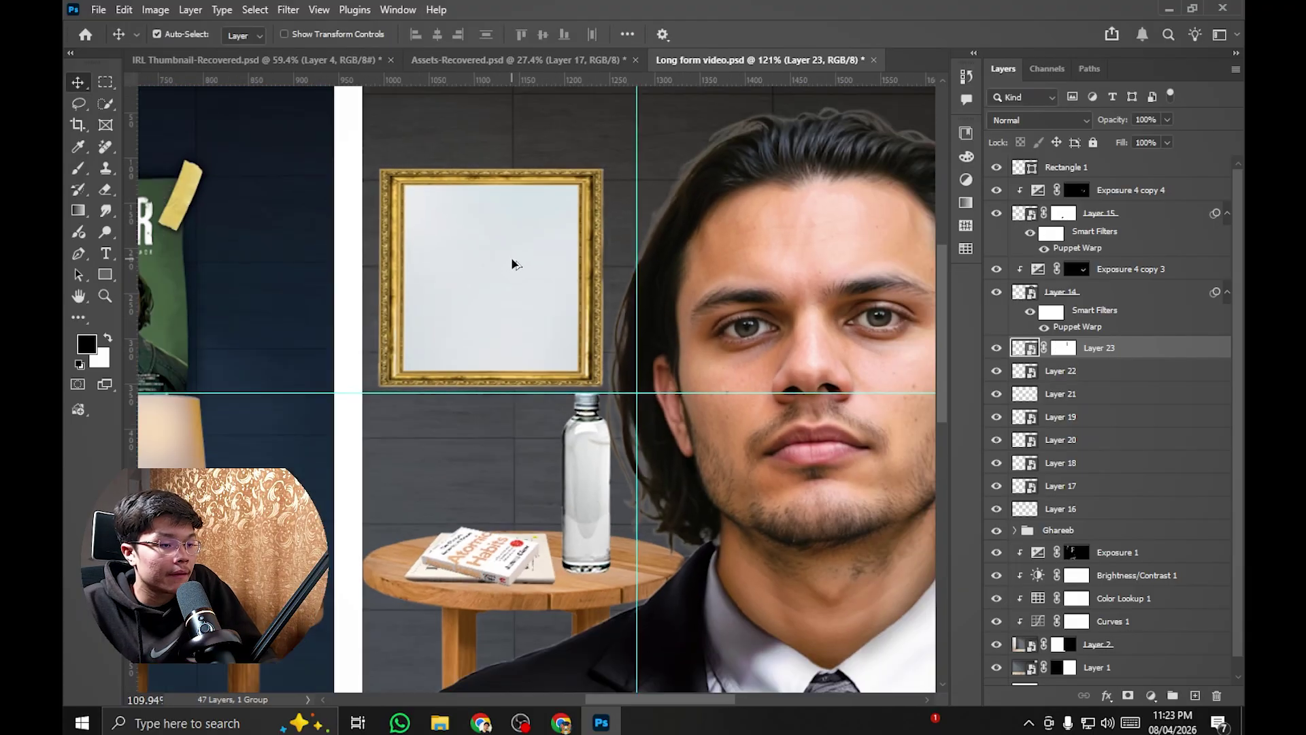
scroll(521, 254, down, 3)
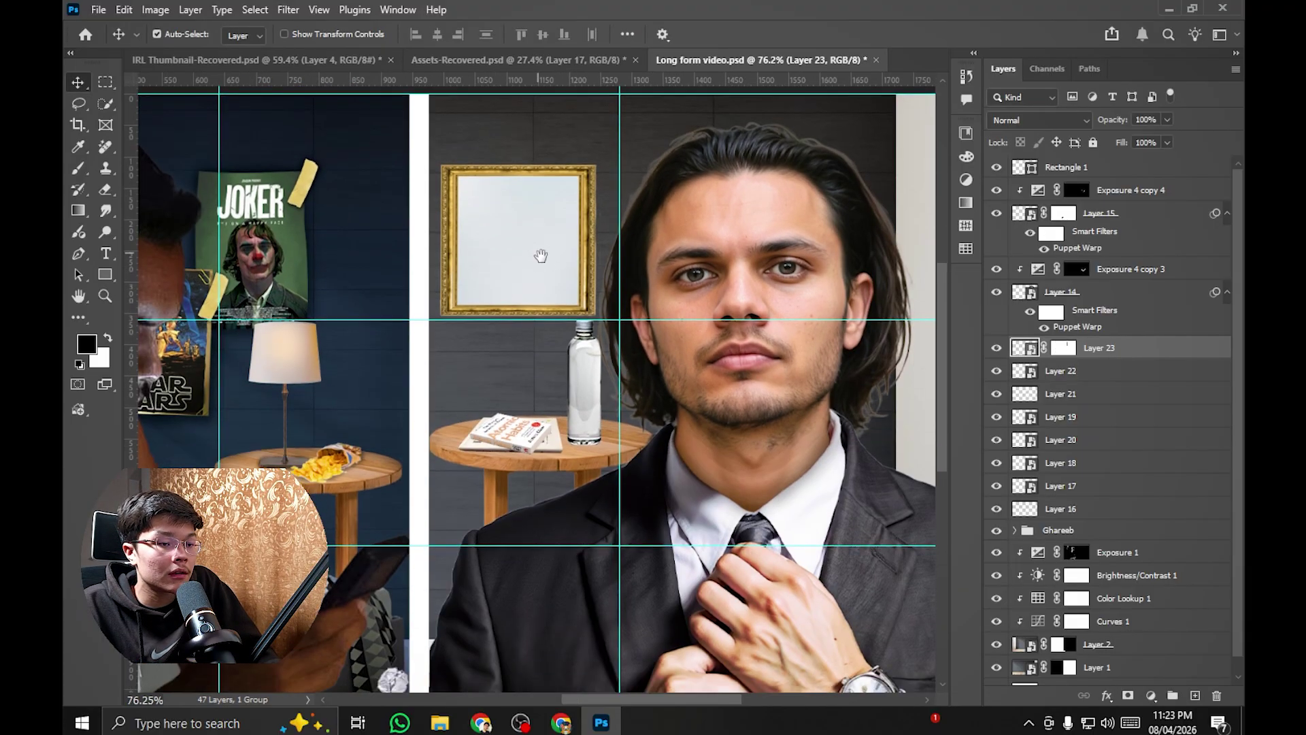
drag(541, 255, 748, 198)
scroll(680, 238, down, 2)
scroll(585, 266, up, 5)
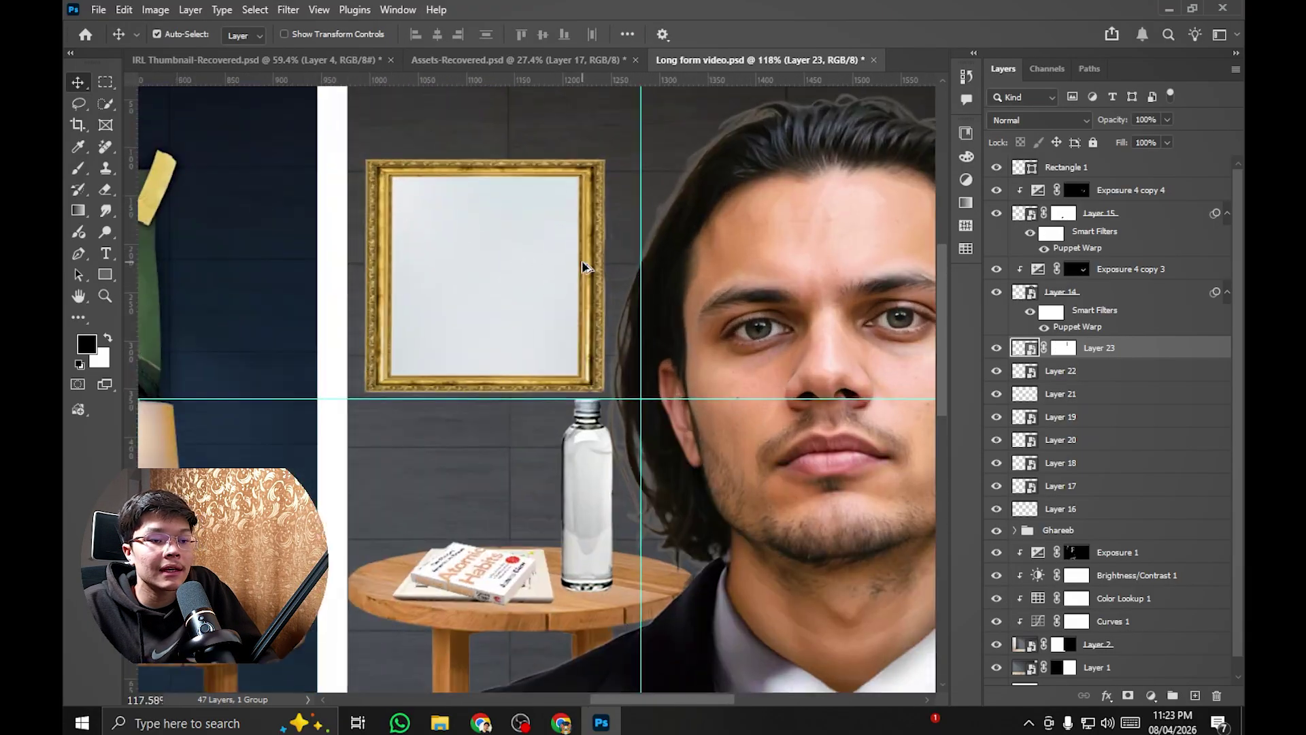
Step: Toggle the visibility of the gold frame, blue-grey panel and white panel layers to examine what each one contributes
scroll(583, 267, up, 5)
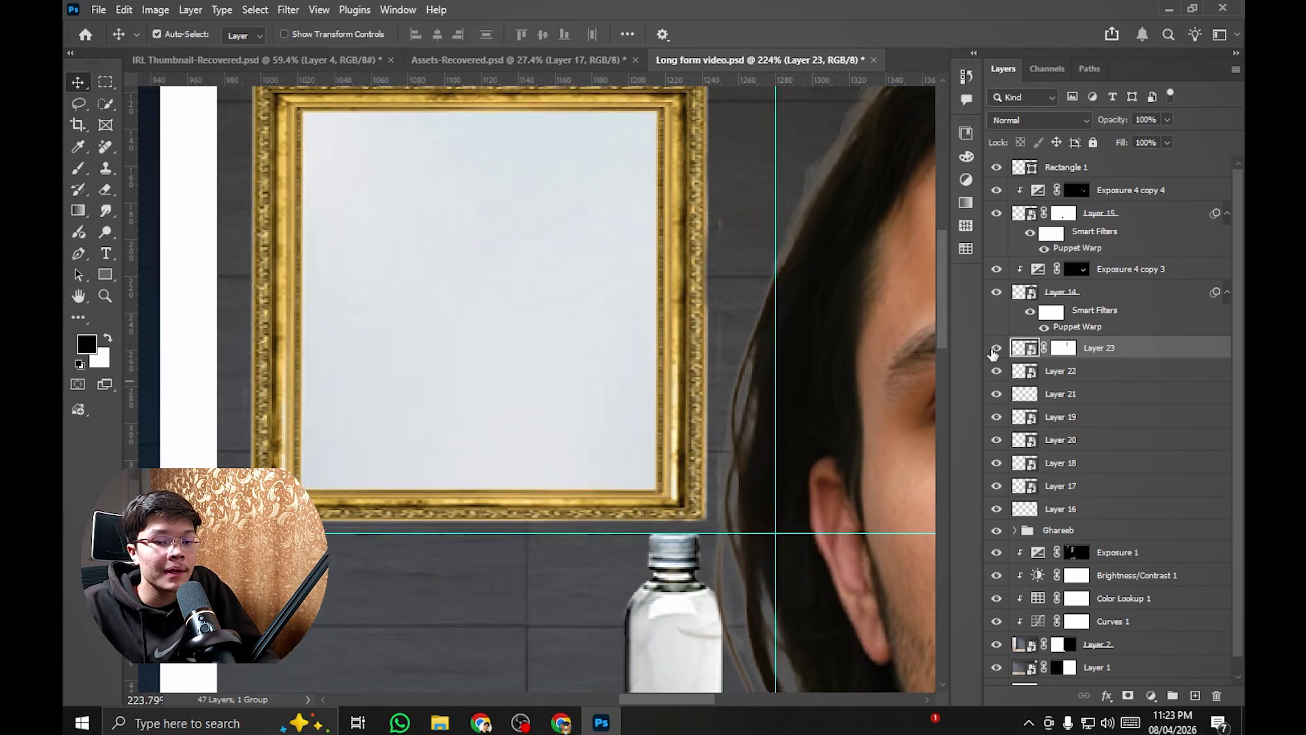
click(995, 349)
click(995, 349)
click(996, 372)
click(996, 372)
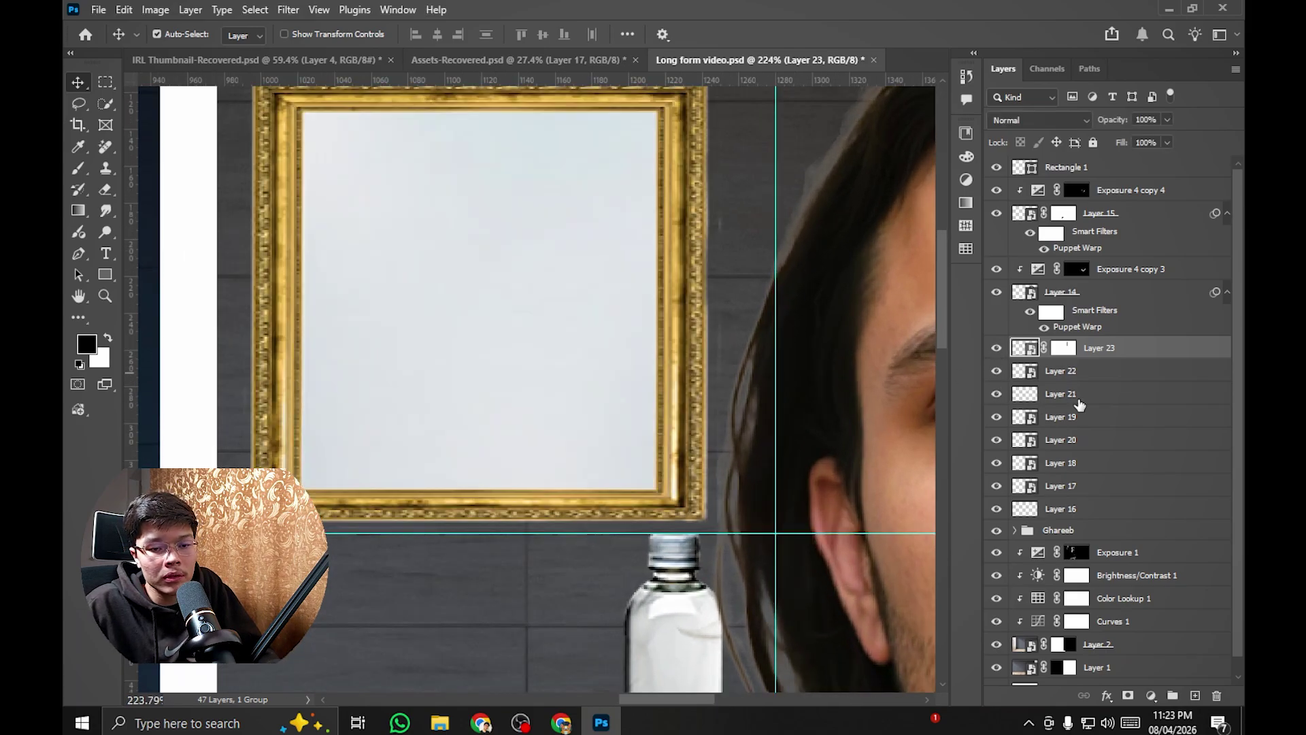
click(1079, 401)
click(995, 395)
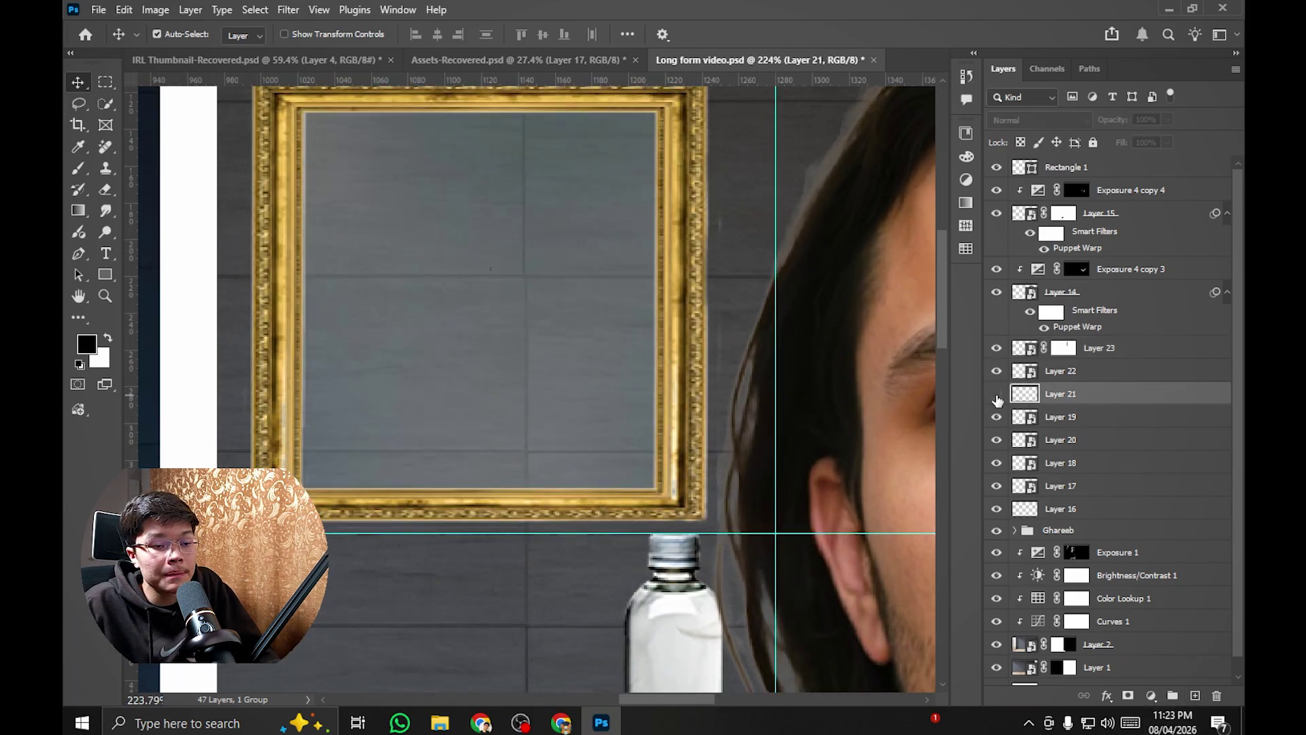
click(996, 395)
click(996, 395)
click(997, 395)
click(998, 395)
click(998, 395)
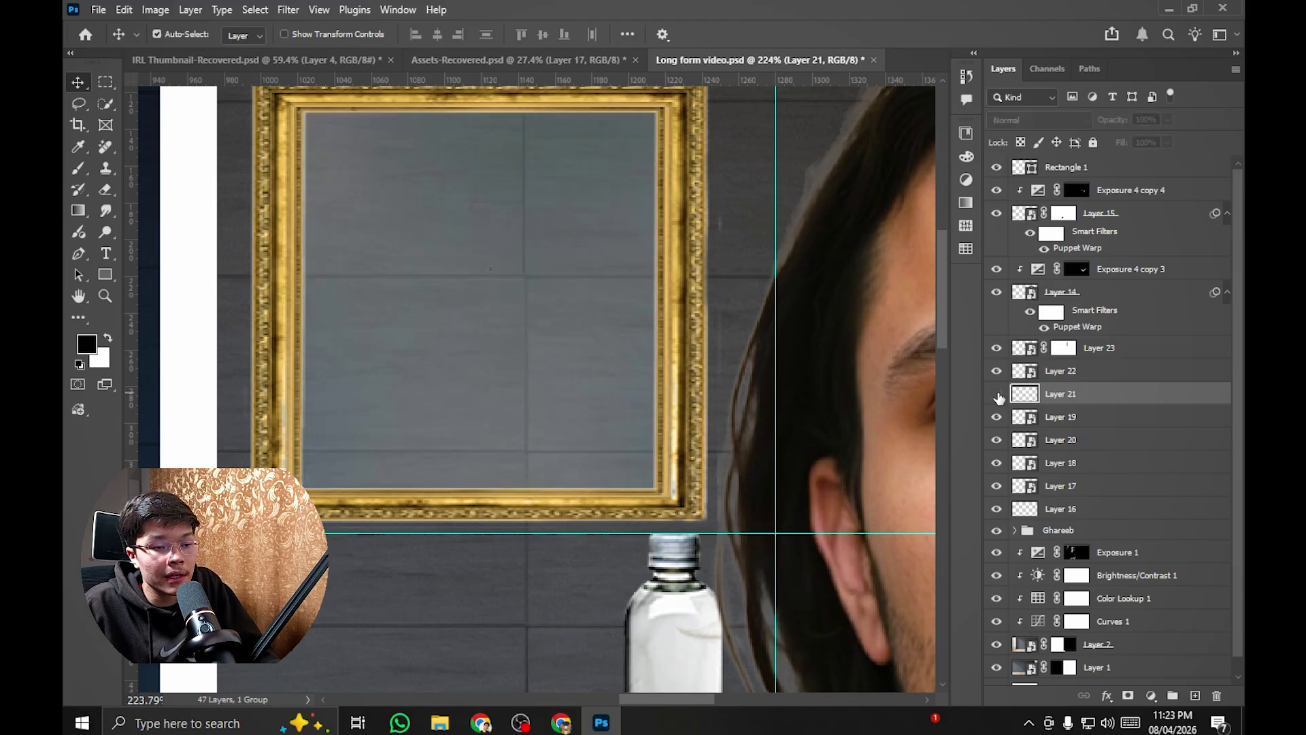
click(998, 373)
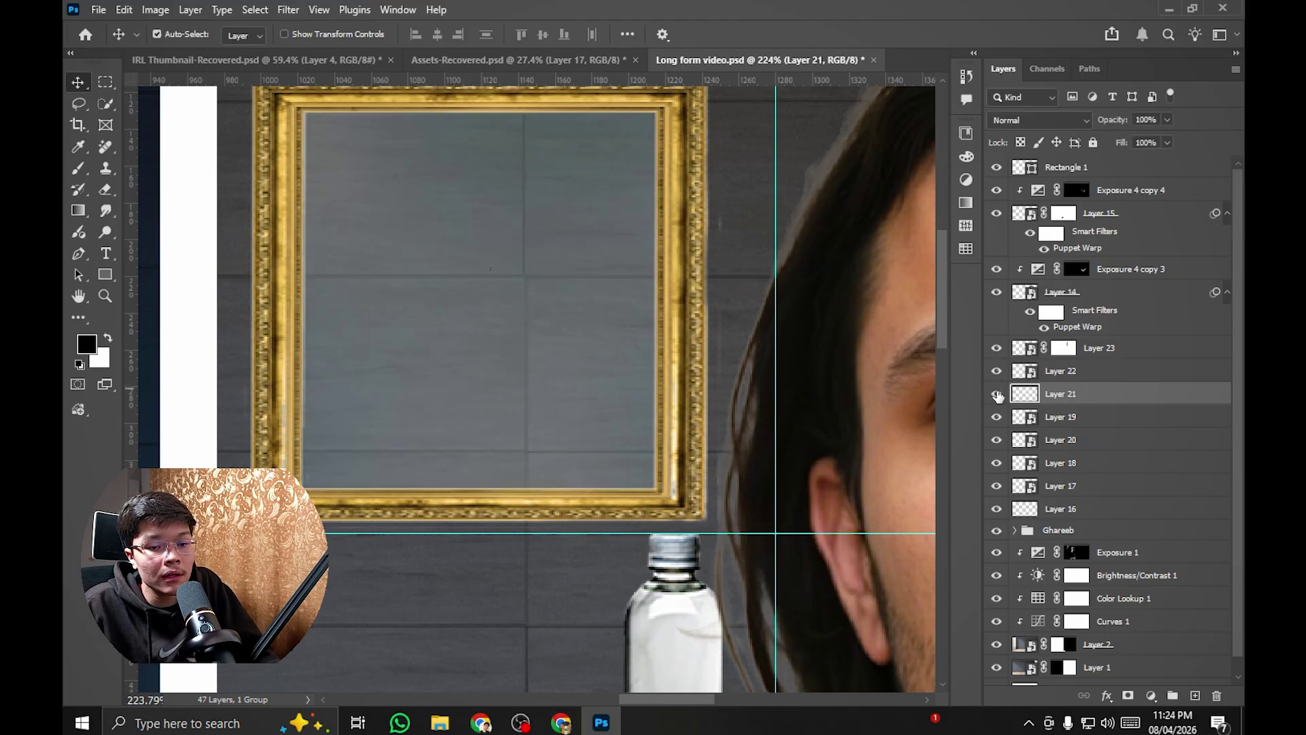
click(998, 395)
click(997, 396)
click(997, 395)
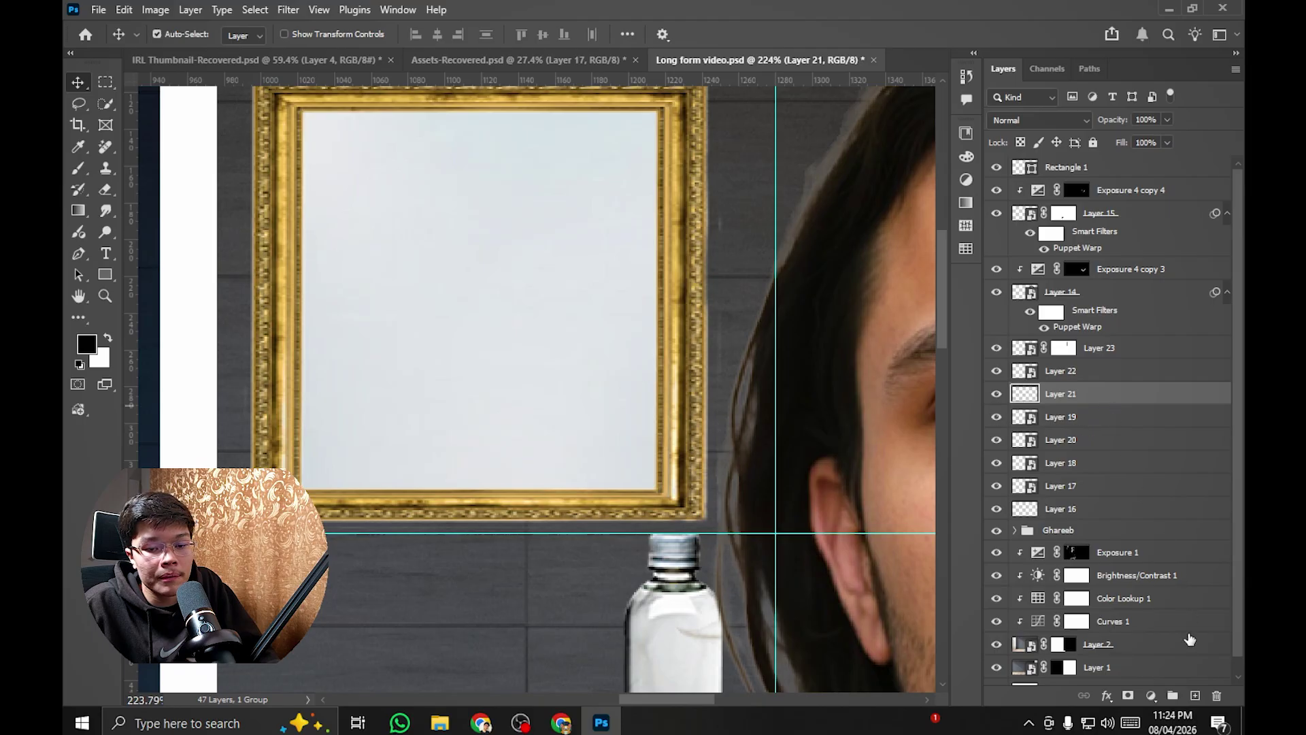
Step: Add a placeholder text line in Montserrat Regular on a new layer above the white panel and move it near the frame's upper edge
drag(488, 266, 520, 315)
scroll(519, 315, up, 1)
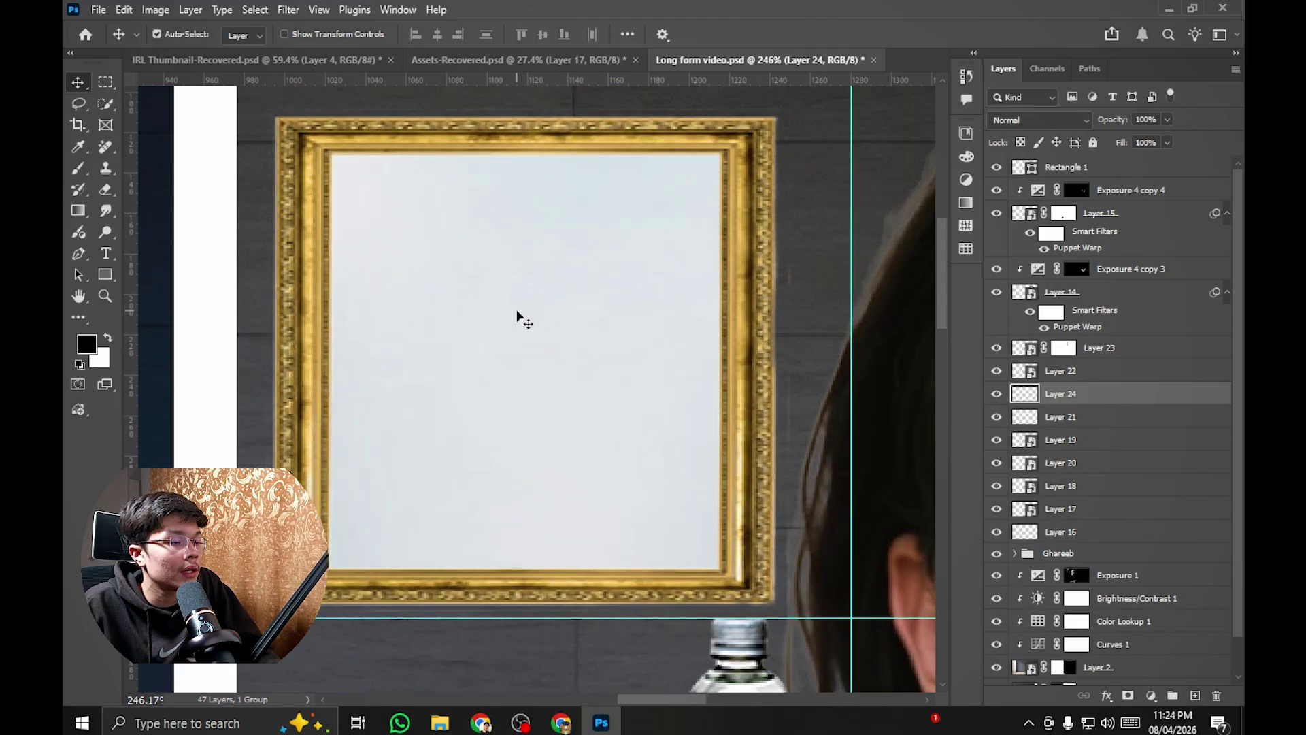
click(493, 276)
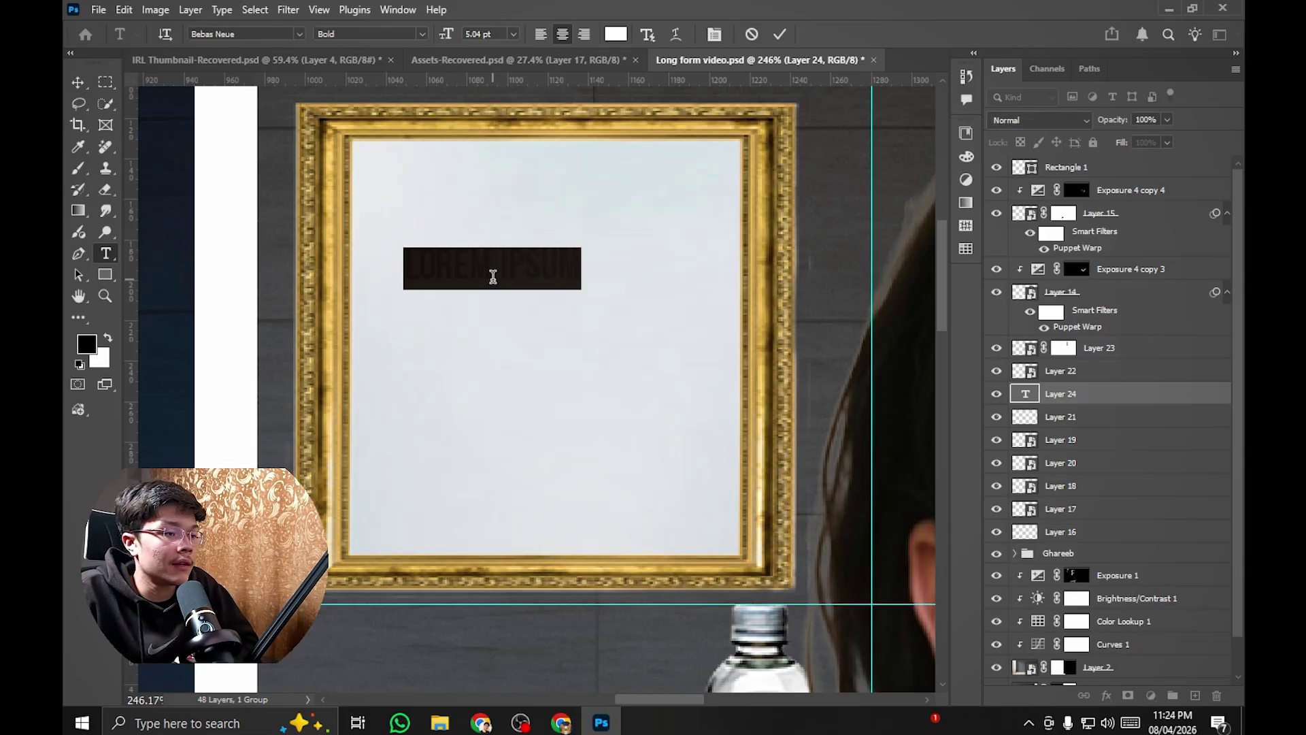
click(300, 34)
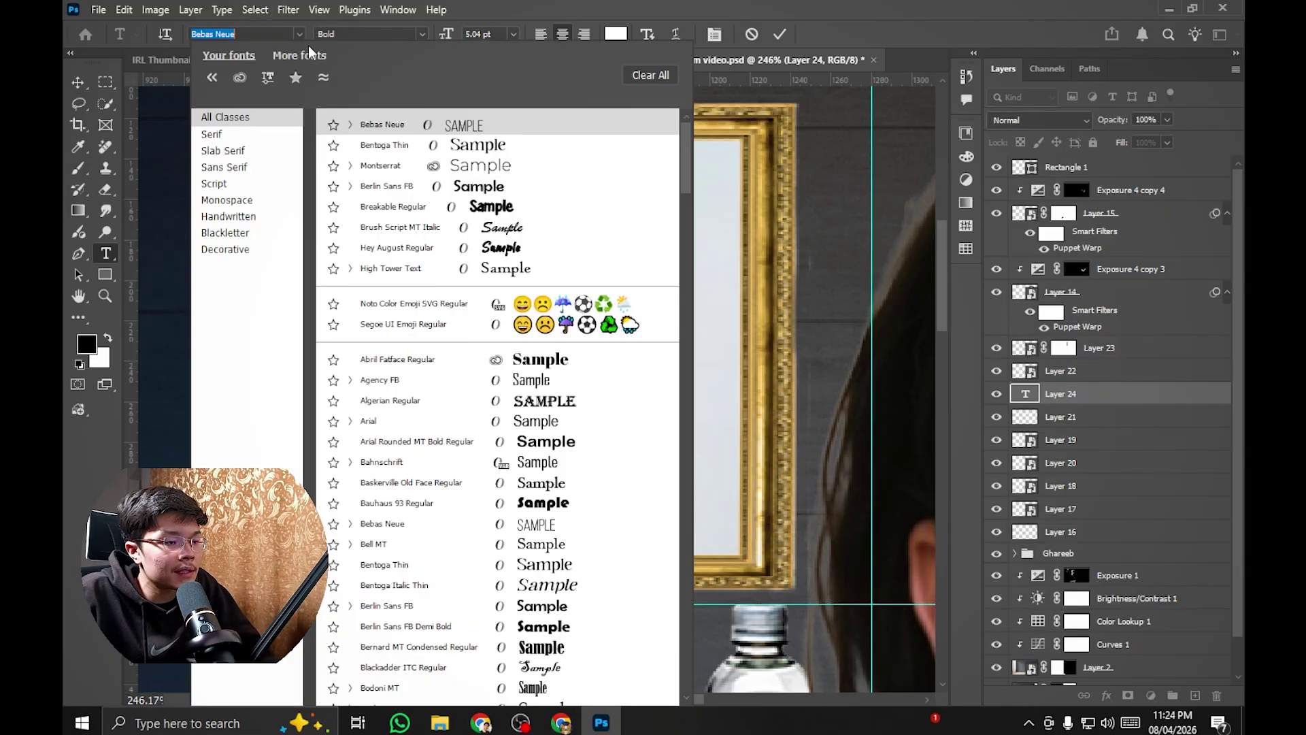
click(476, 167)
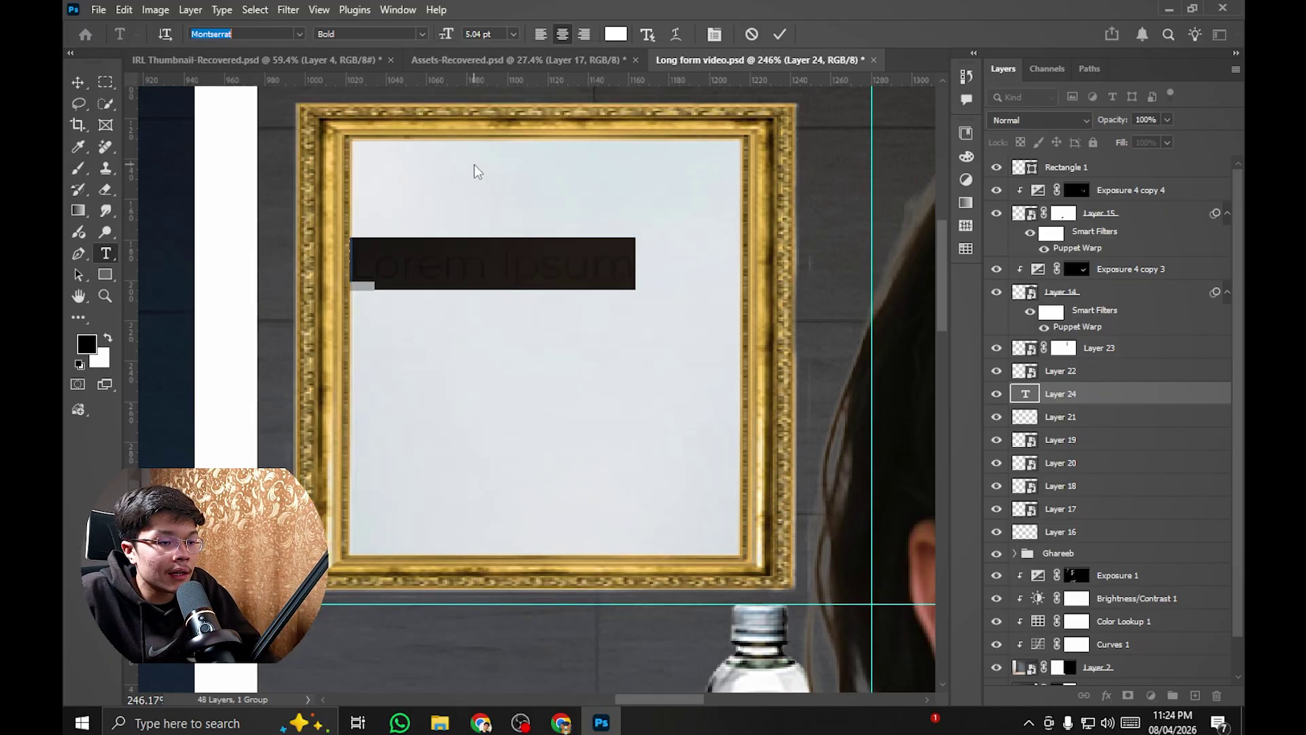
click(422, 36)
click(418, 94)
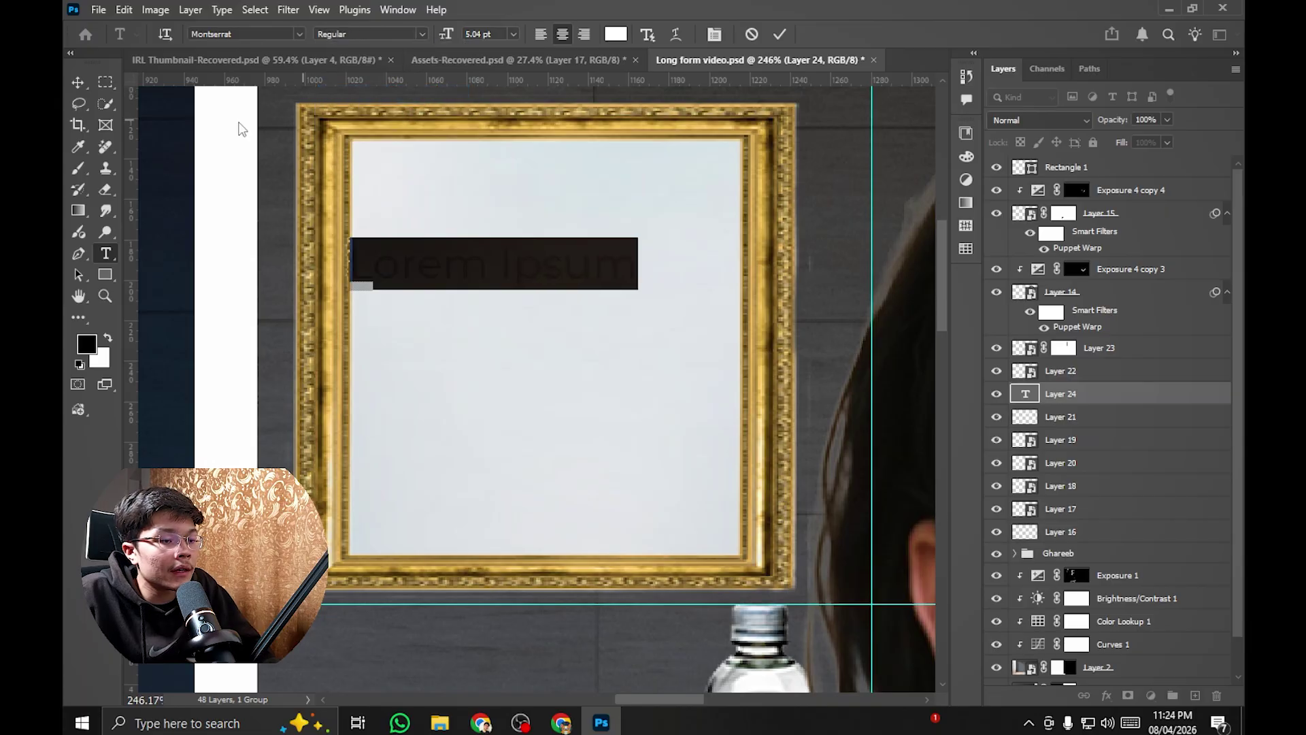
click(77, 81)
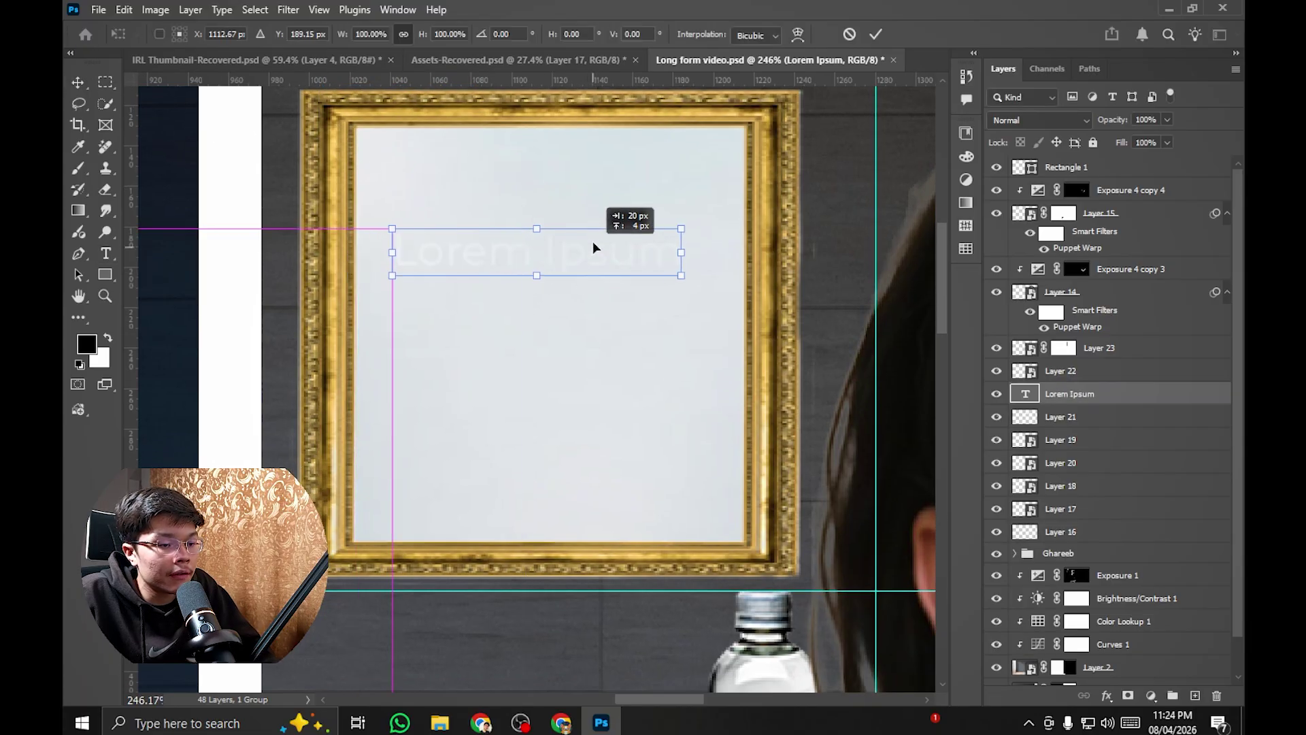
Step: Replace the placeholder text with the four-line quote "The Magic your / looking for is / in the work / your avoiding"
double_click(587, 207)
drag(677, 210, 426, 209)
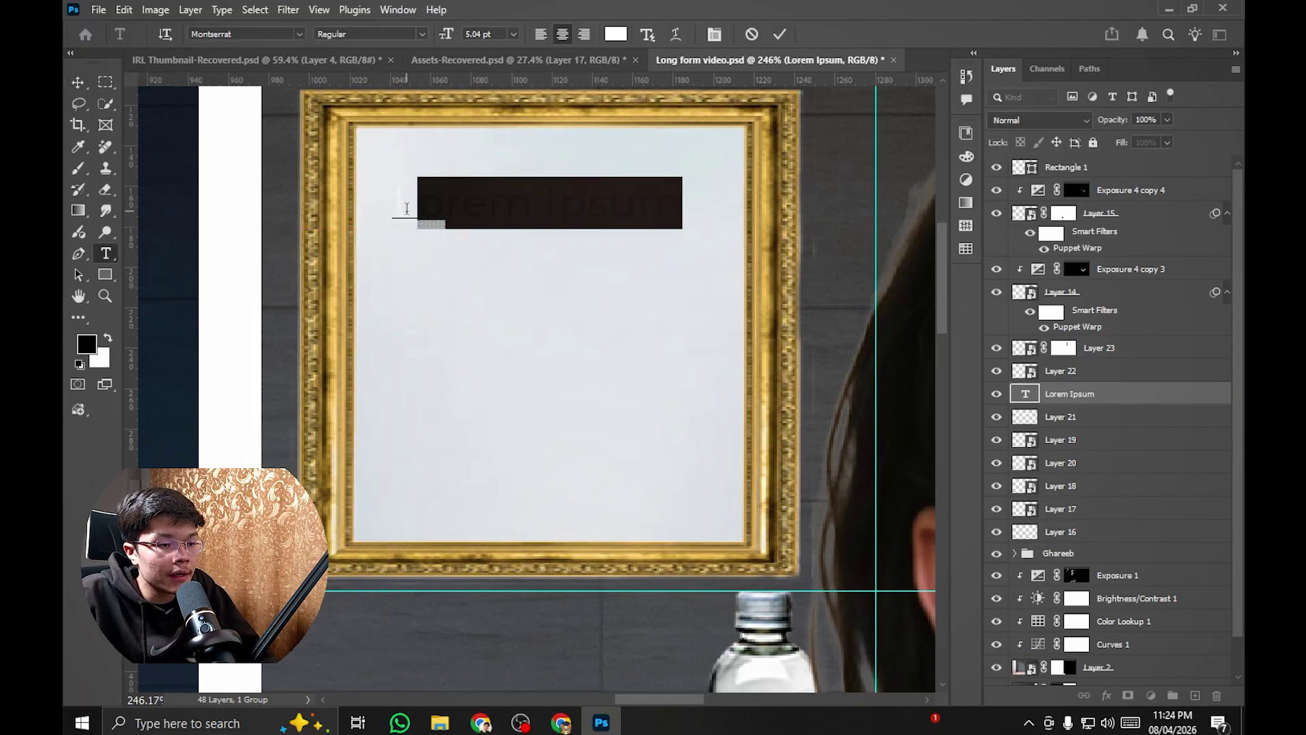
text(The Magic your)
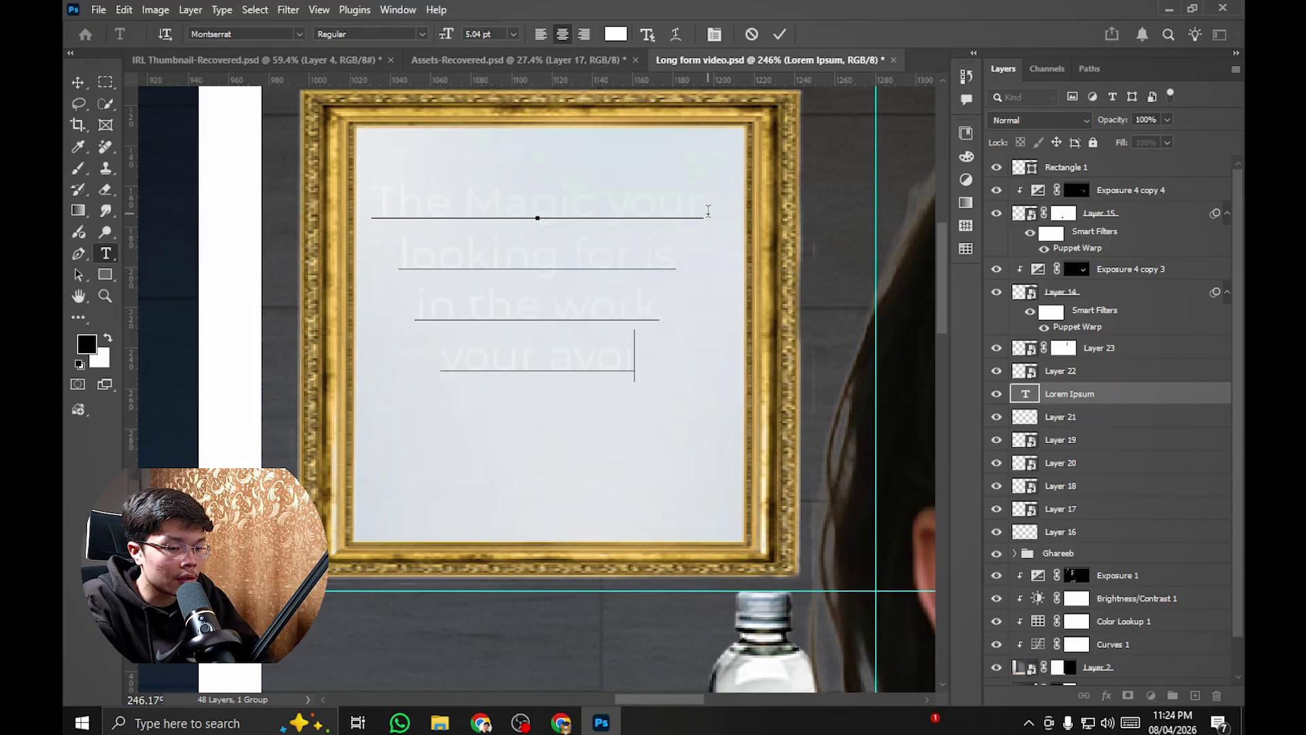
key(ctrl+Return)
key(v)
click(648, 319)
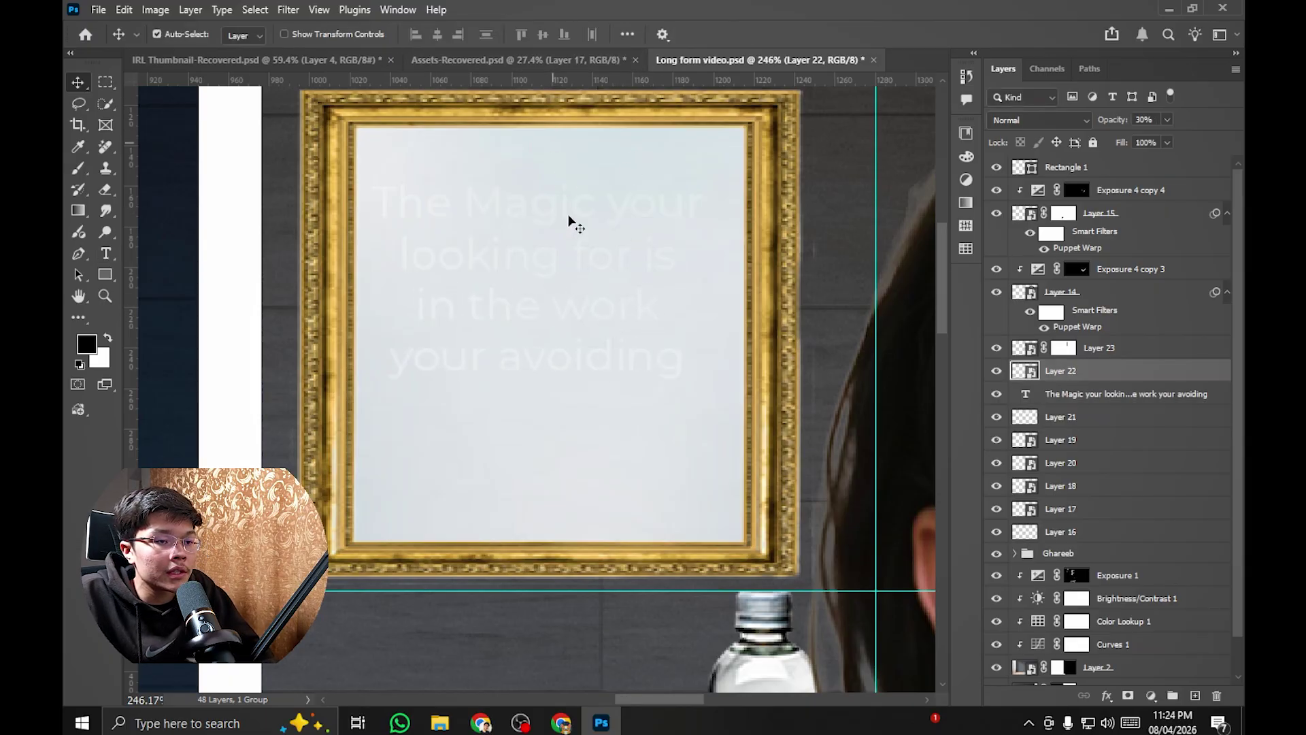
Step: Recolor the whole quote text from white to a near-black shade
double_click(1027, 394)
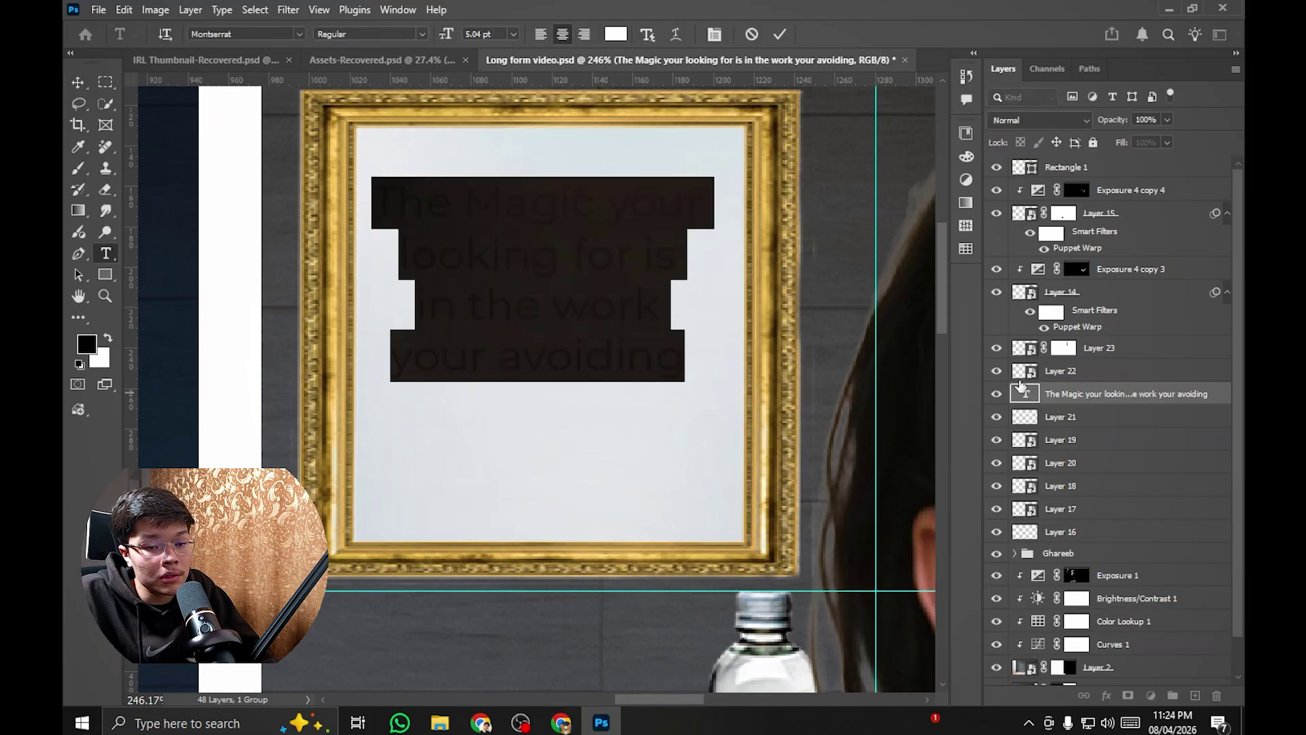
click(616, 35)
drag(848, 268, 548, 497)
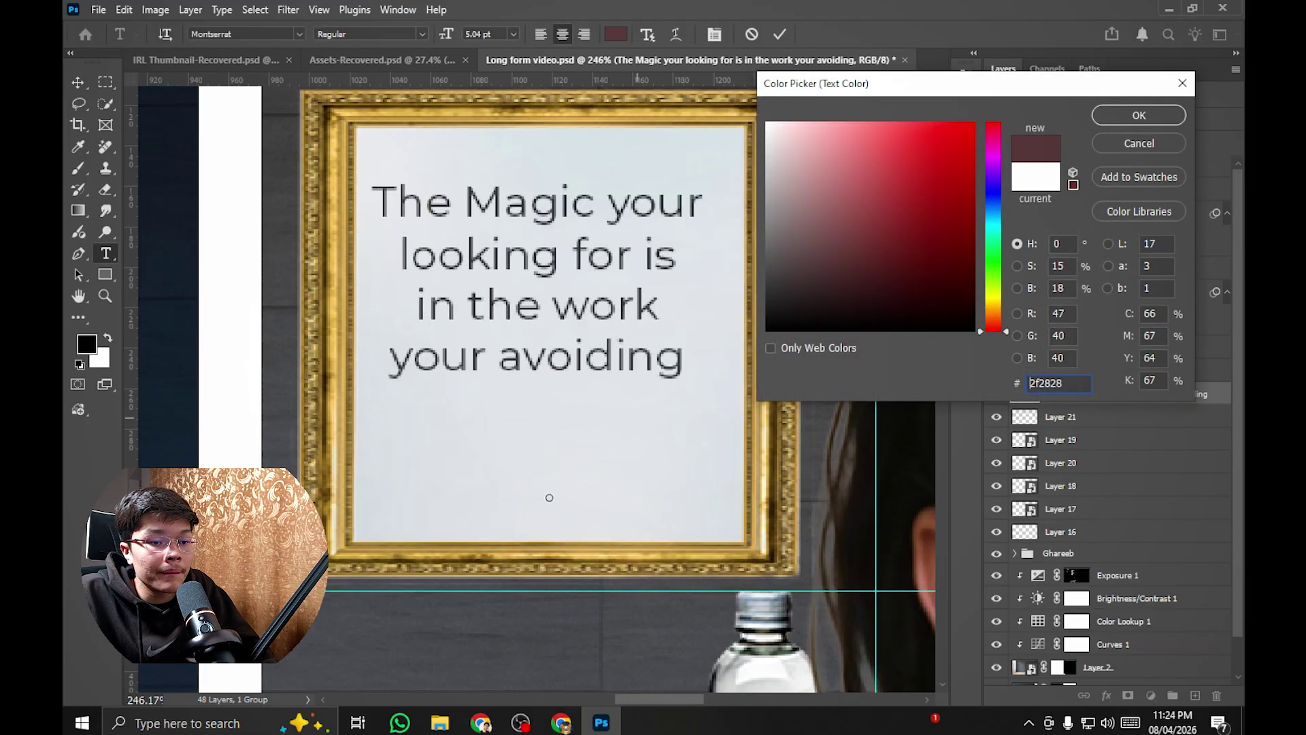
click(1139, 116)
key(ctrl+Return)
Step: Enlarge the quote text slightly and center it within the gold frame
scroll(617, 303, down, 3)
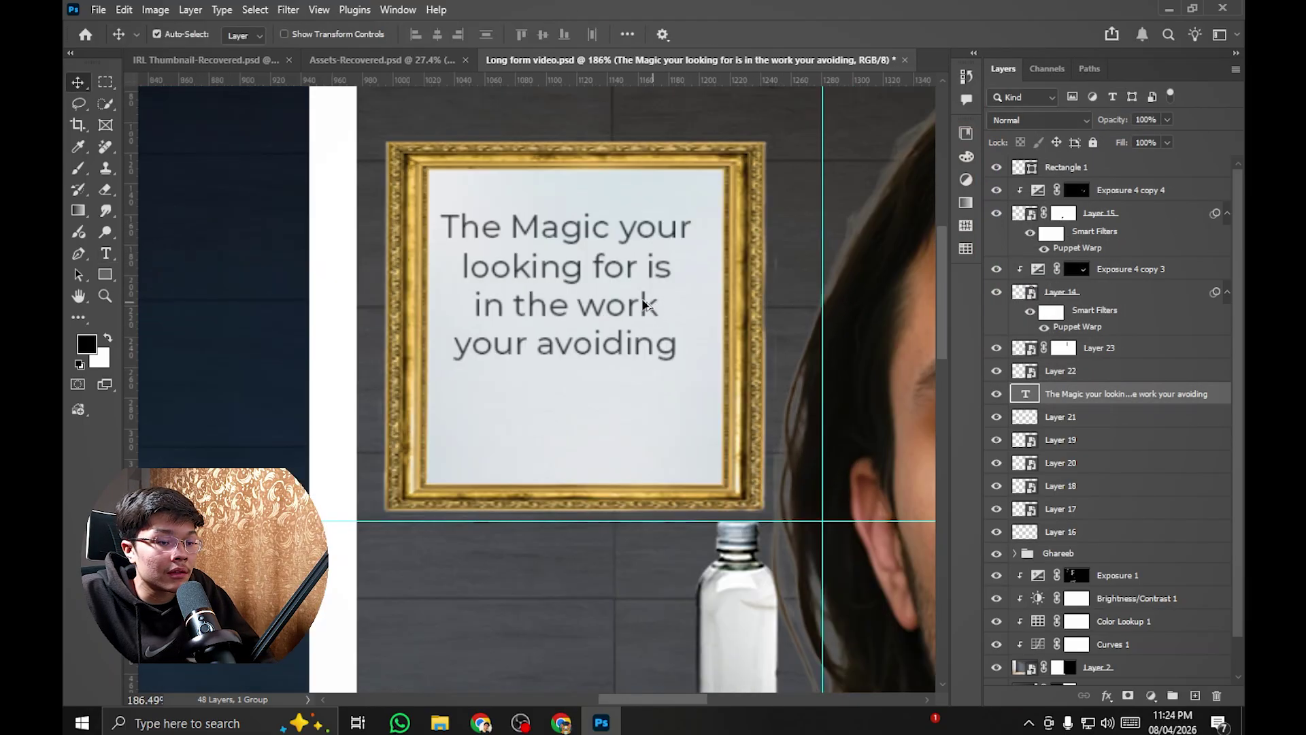
scroll(617, 303, up, 2)
scroll(618, 299, down, 2)
scroll(618, 299, up, 3)
key(ctrl+t)
drag(644, 242, 647, 245)
key(Return)
scroll(658, 272, down, 6)
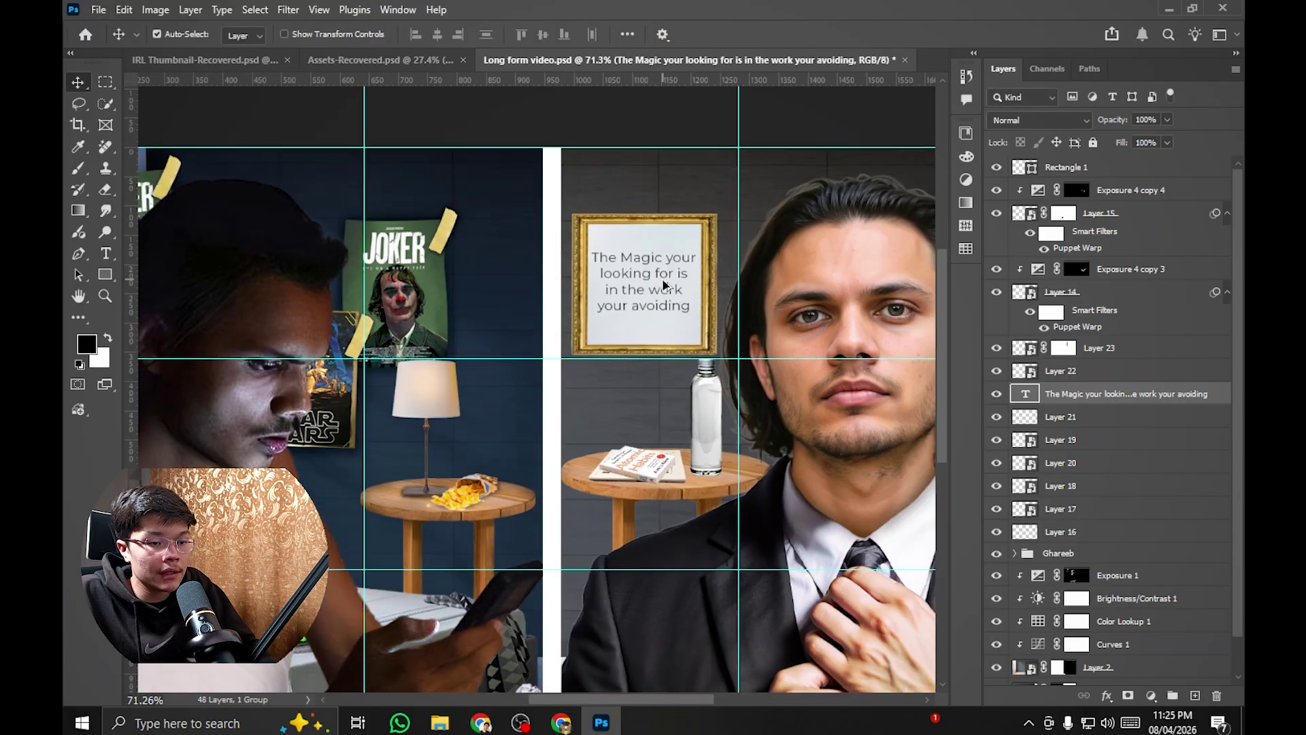
scroll(663, 299, up, 2)
scroll(663, 316, up, 3)
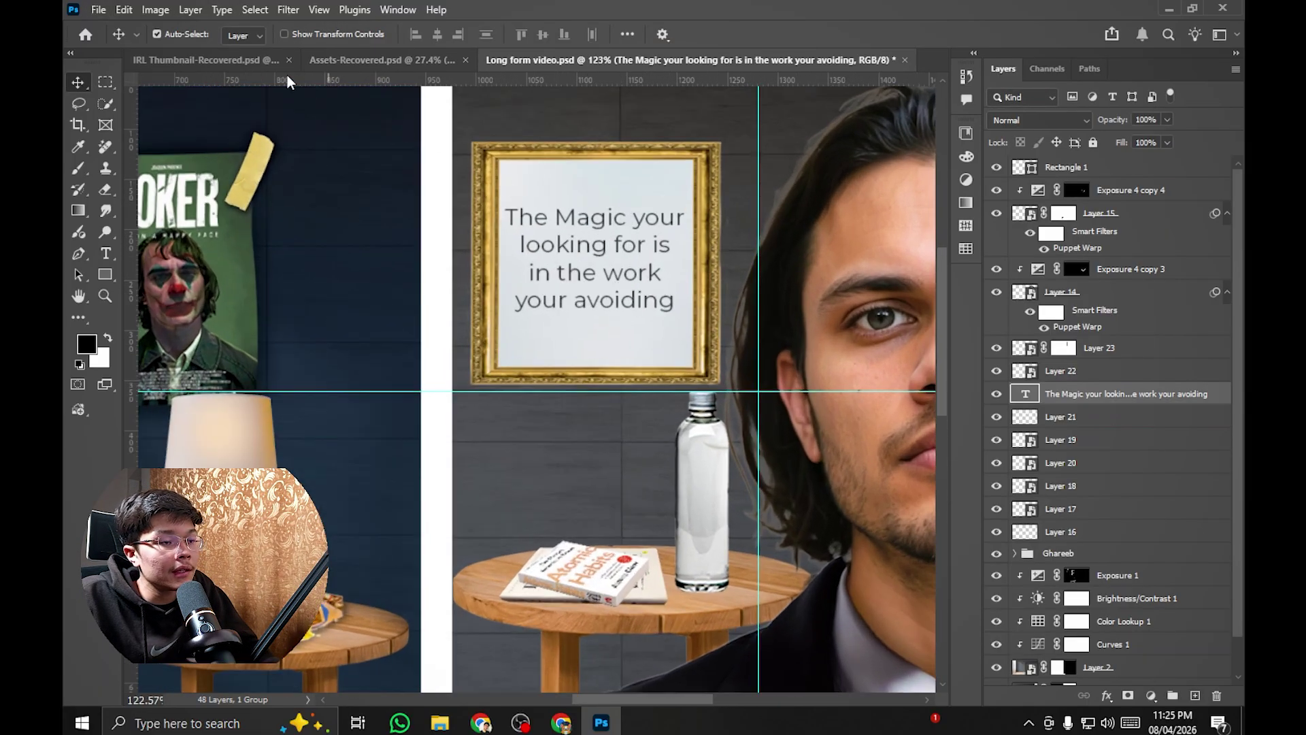
Step: Compare the framed quote and its surroundings with the right panel of IRL Thumbnail-Recovered.psd
click(225, 60)
scroll(539, 222, up, 4)
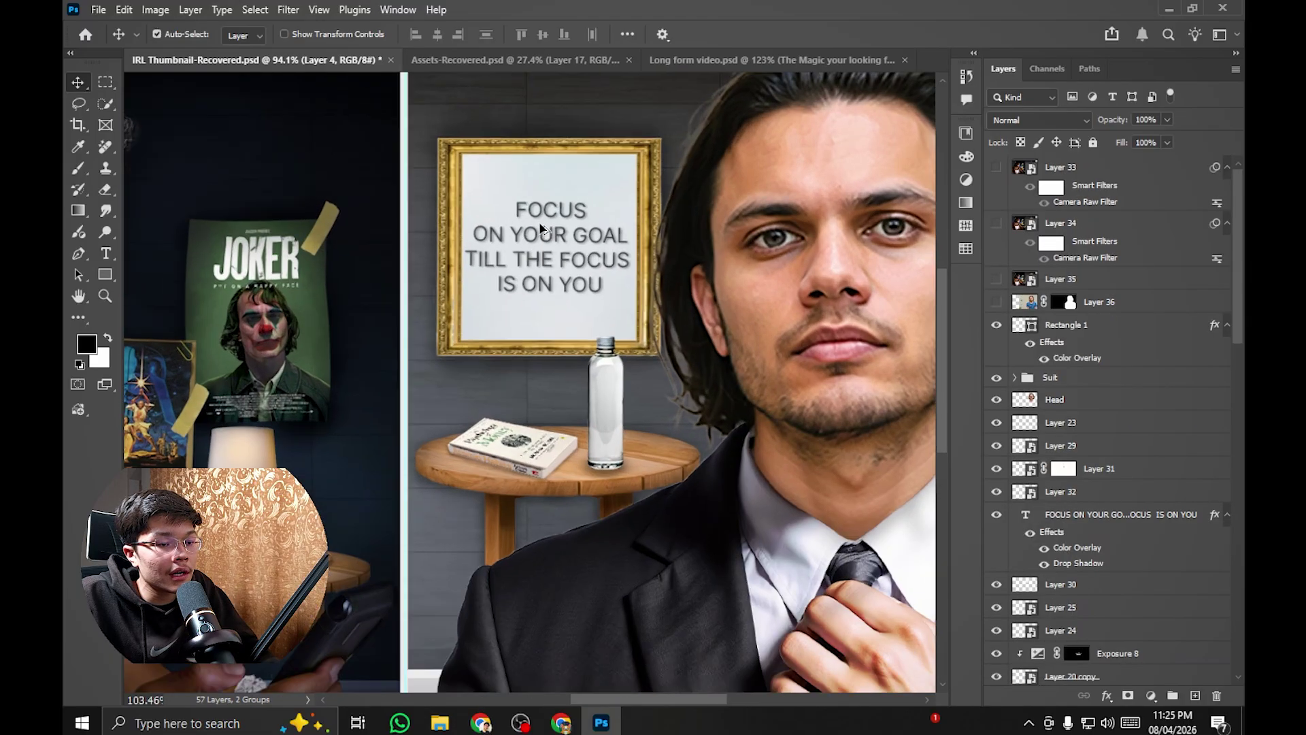
scroll(602, 241, down, 3)
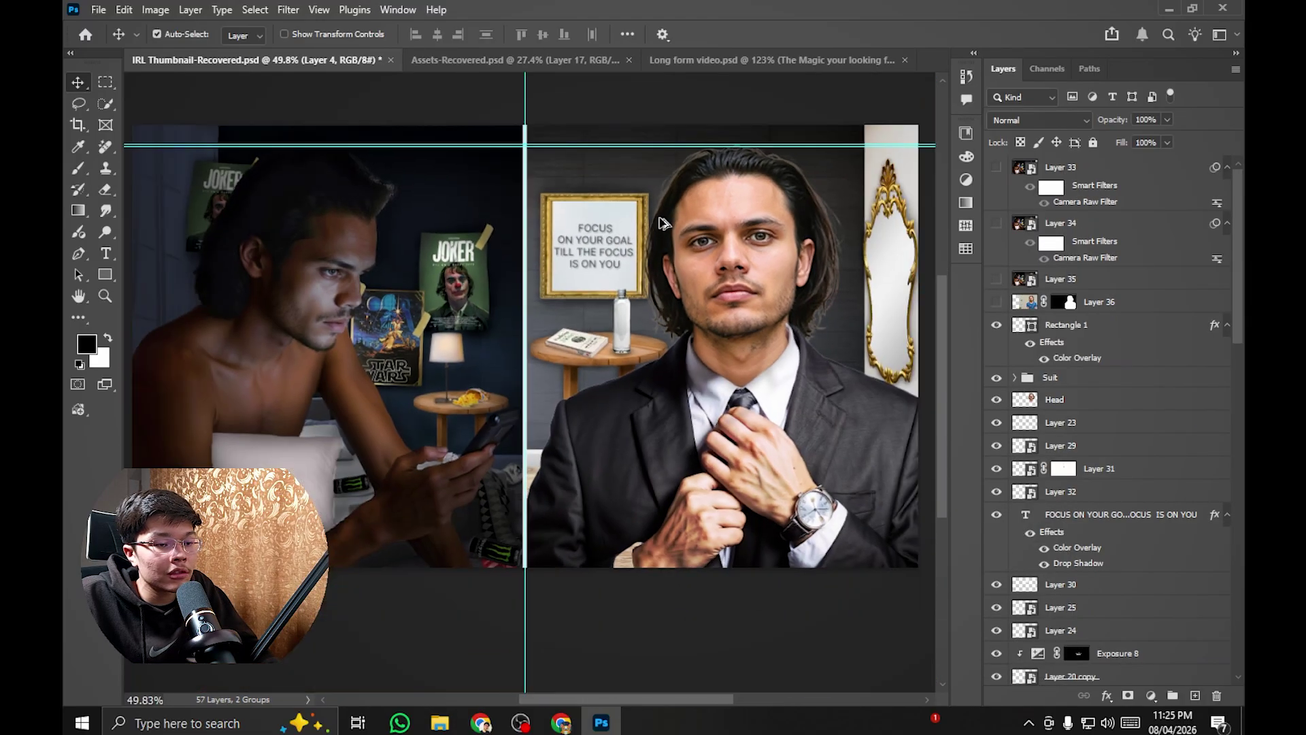
scroll(602, 241, up, 4)
click(773, 60)
scroll(664, 234, down, 5)
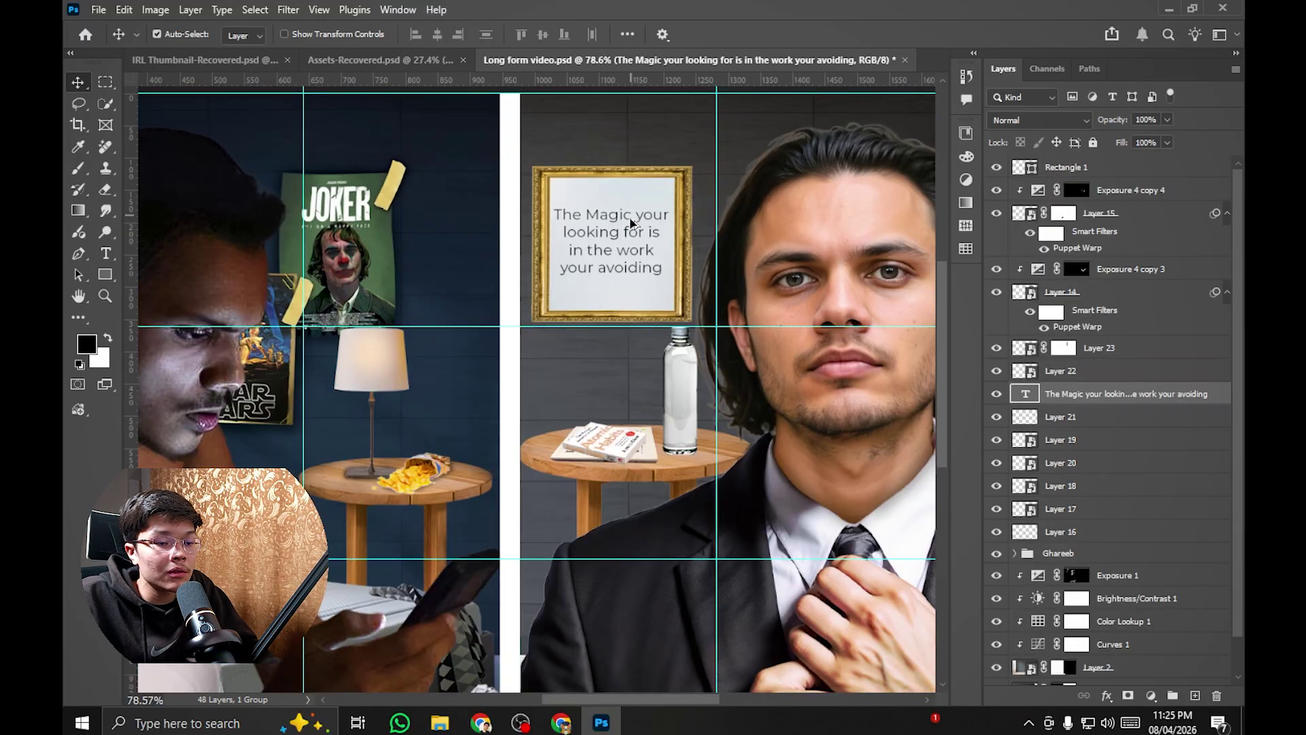
scroll(664, 234, down, 3)
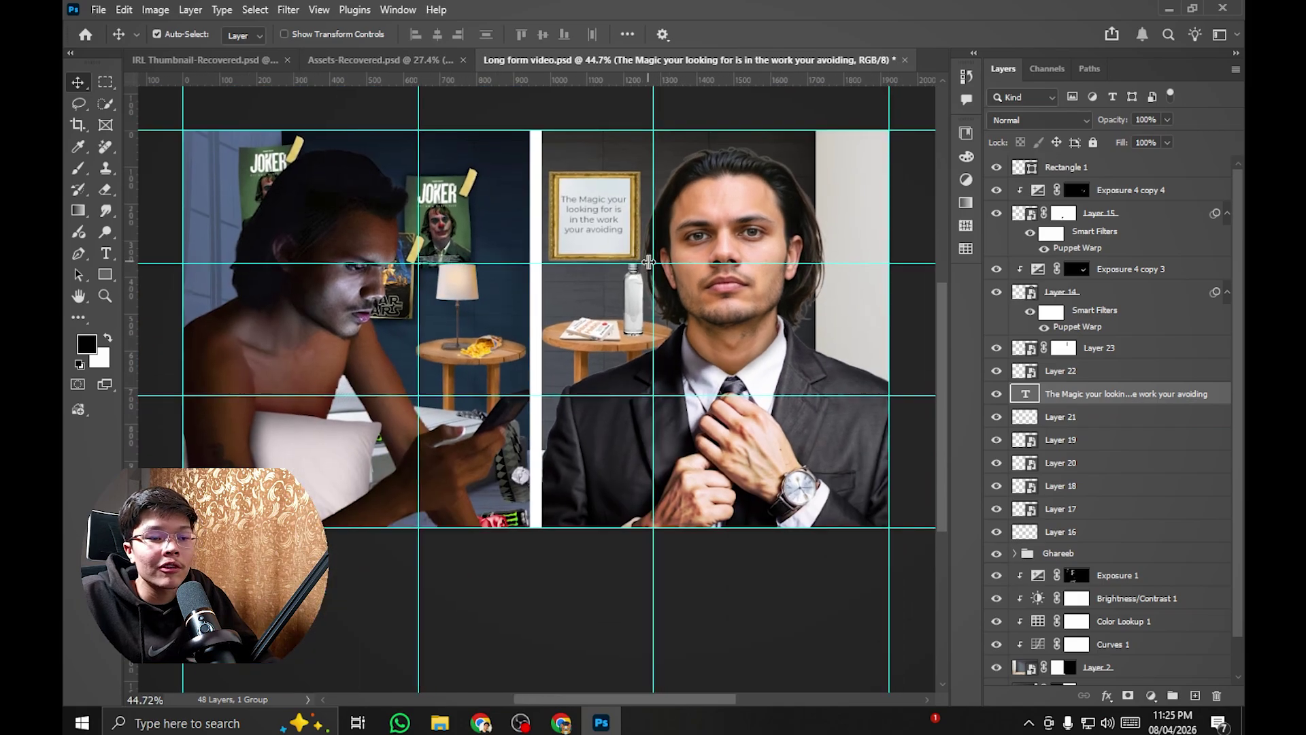
scroll(633, 259, up, 3)
scroll(621, 267, down, 1)
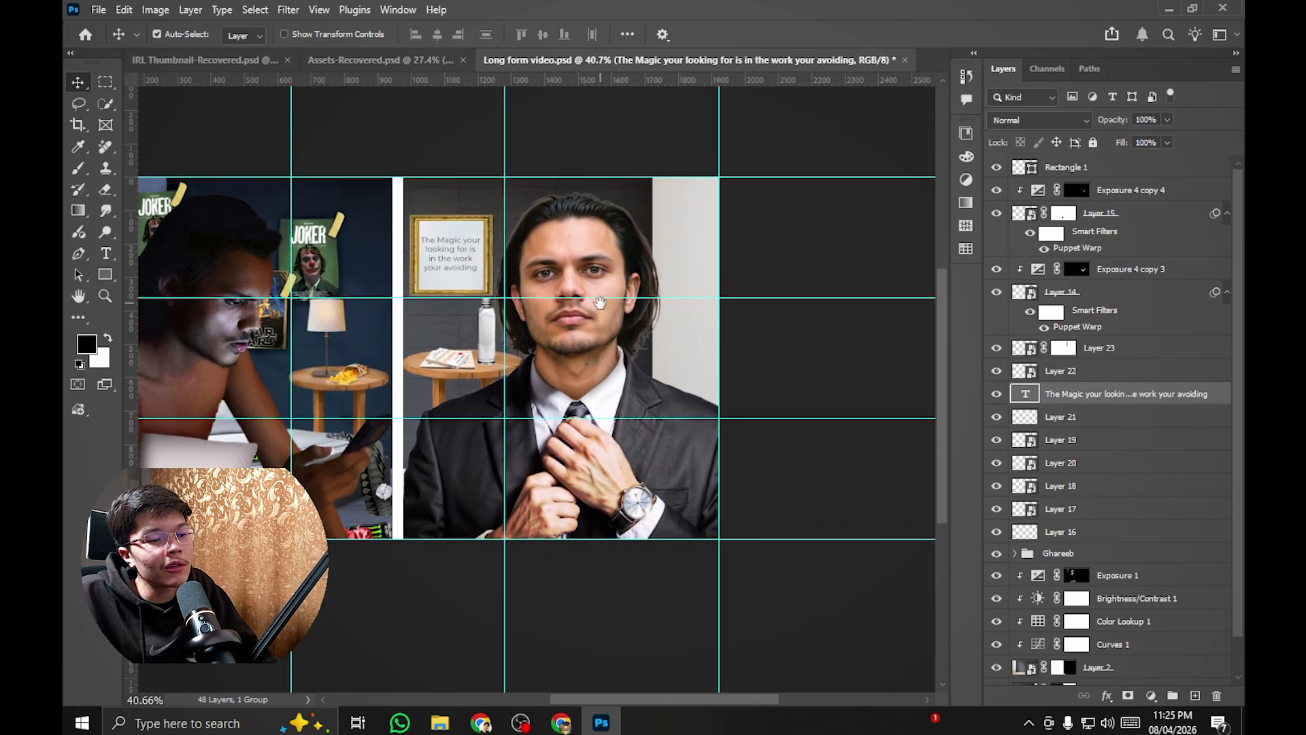
Step: Bring the ornate gold mirror from Assets-Recovered.psd into Long form video.psd and place its layer directly below Layer 17
click(416, 60)
scroll(593, 227, up, 2)
drag(598, 211, 435, 156)
scroll(517, 204, down, 5)
scroll(632, 232, up, 1)
drag(636, 230, 691, 218)
scroll(648, 204, down, 2)
scroll(635, 326, up, 2)
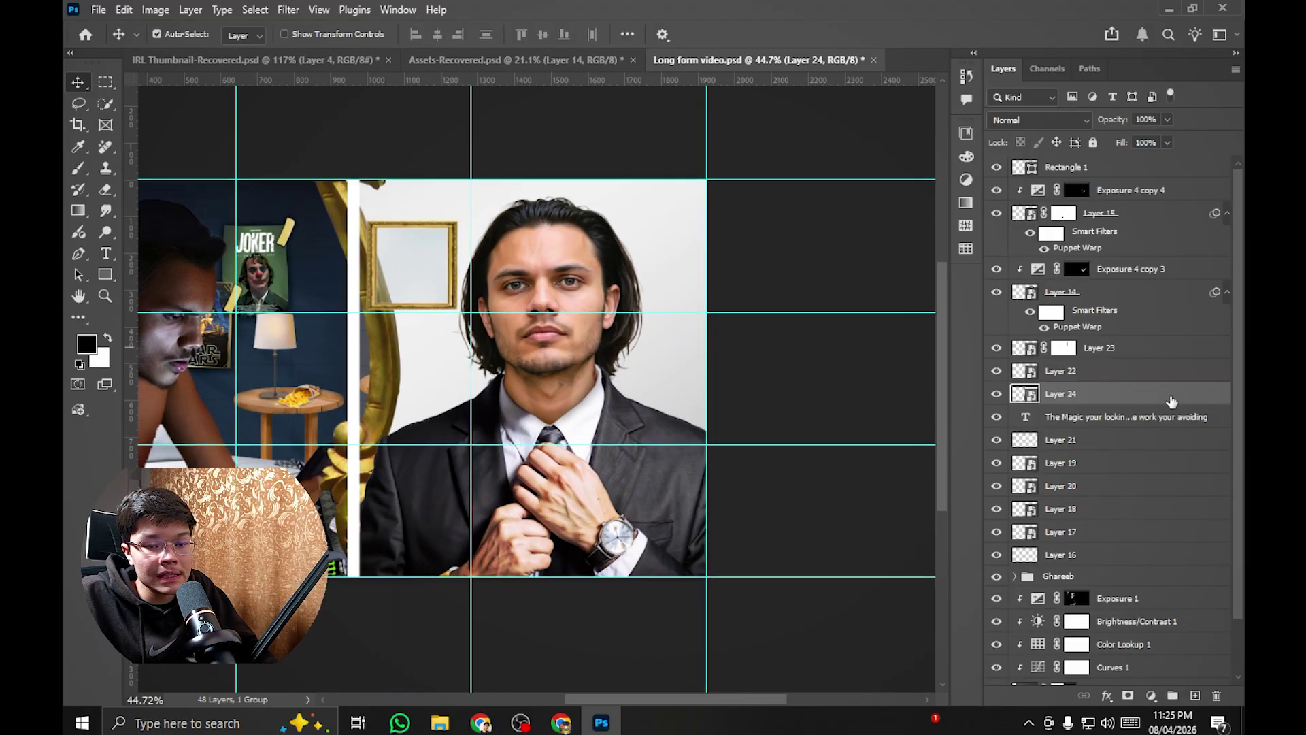
drag(1166, 395, 1184, 507)
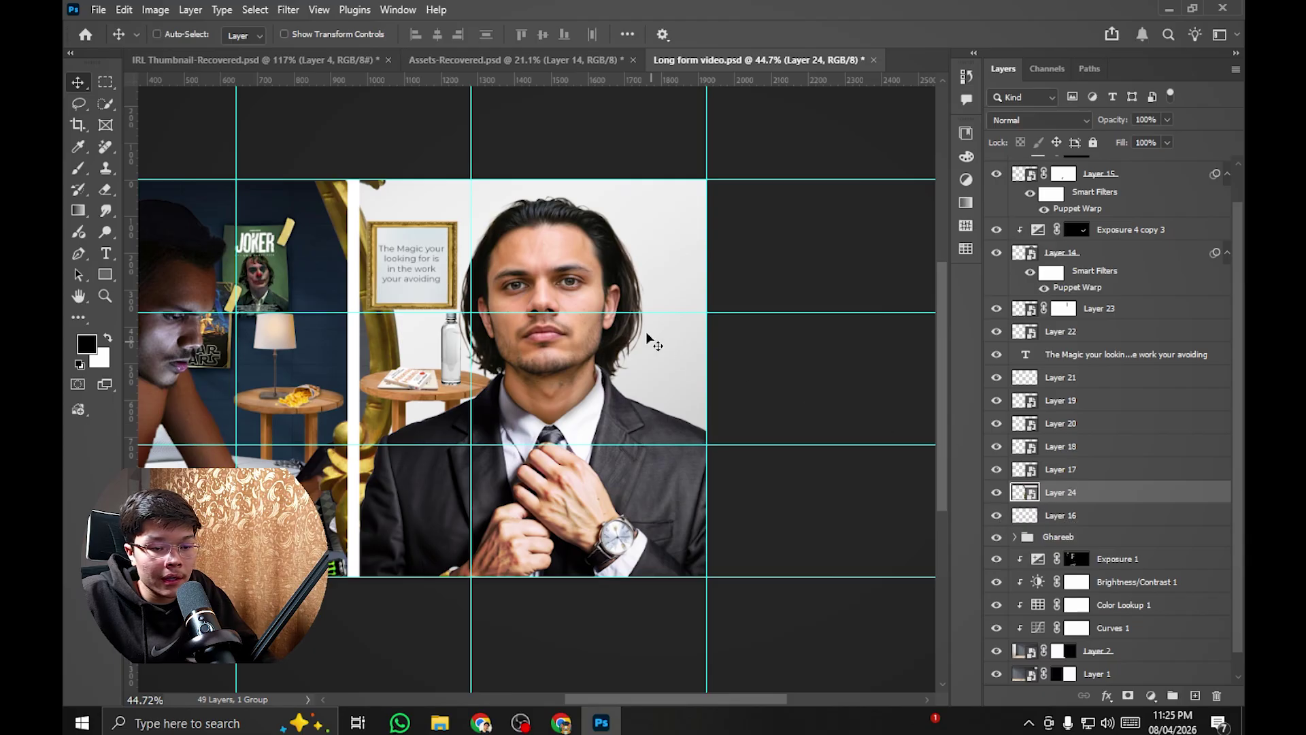
Step: Scale the gold mirror down to 16.94% and position it behind the suited man's head, overlapping the white wall
key(ctrl+t)
scroll(643, 249, down, 1)
drag(894, 141, 701, 199)
scroll(696, 201, up, 2)
key(Return)
drag(647, 309, 652, 418)
key(ctrl+t)
scroll(739, 269, up, 2)
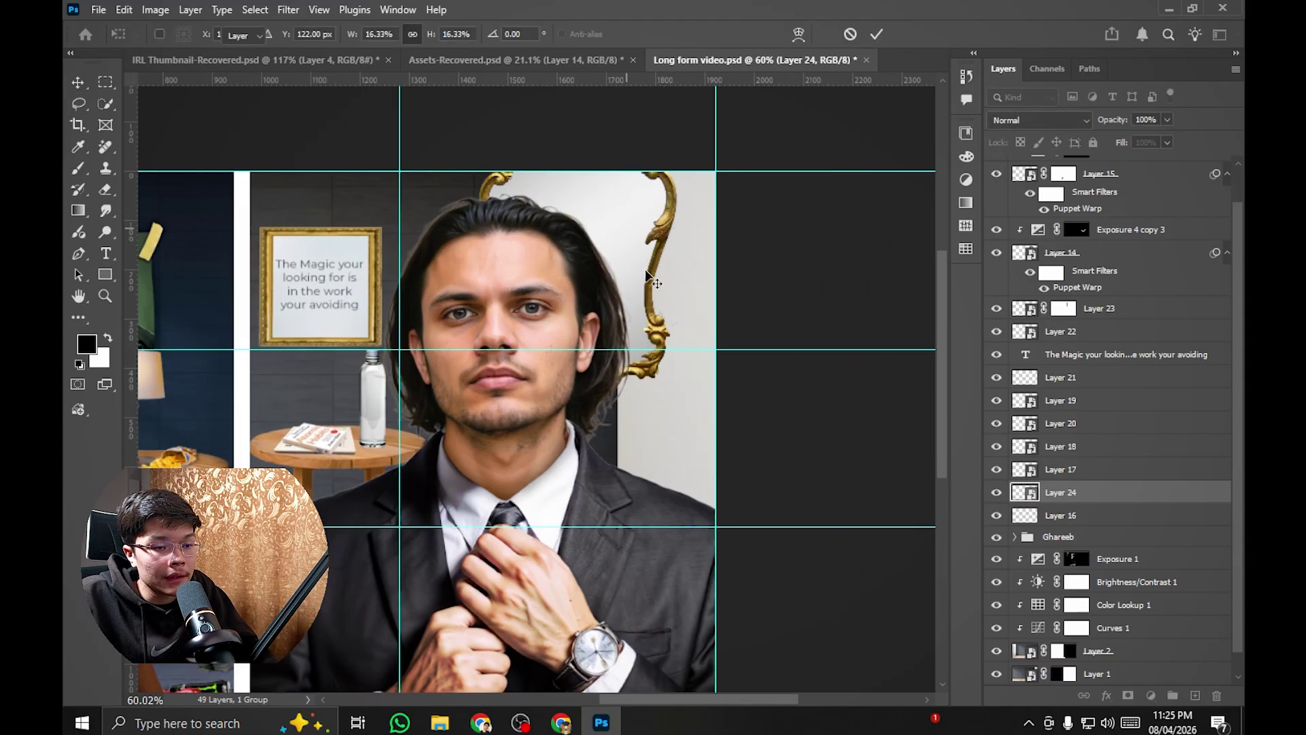
drag(701, 272, 661, 278)
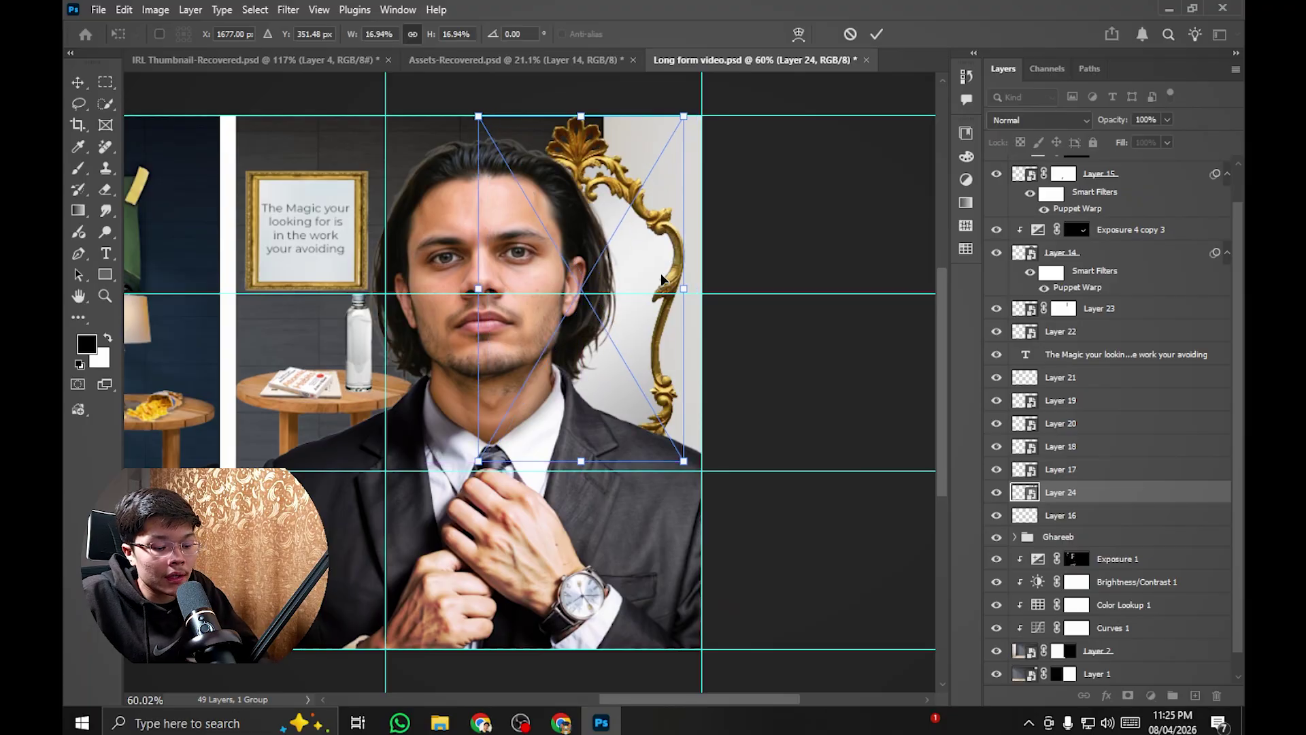
scroll(660, 259, up, 3)
Step: Apply a Perspective transform to the gold mirror, making its outer edge shorter than the edge behind the man's head
right_click(650, 247)
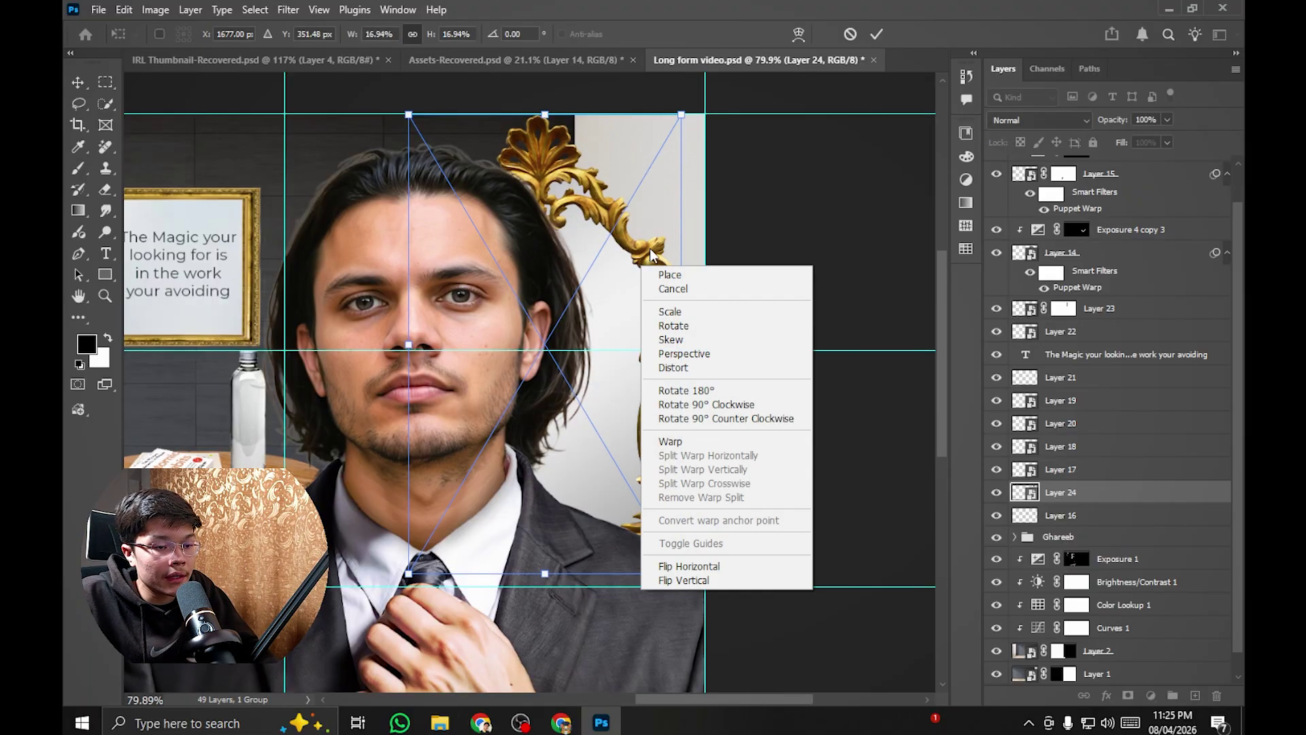
click(724, 356)
drag(683, 114, 689, 183)
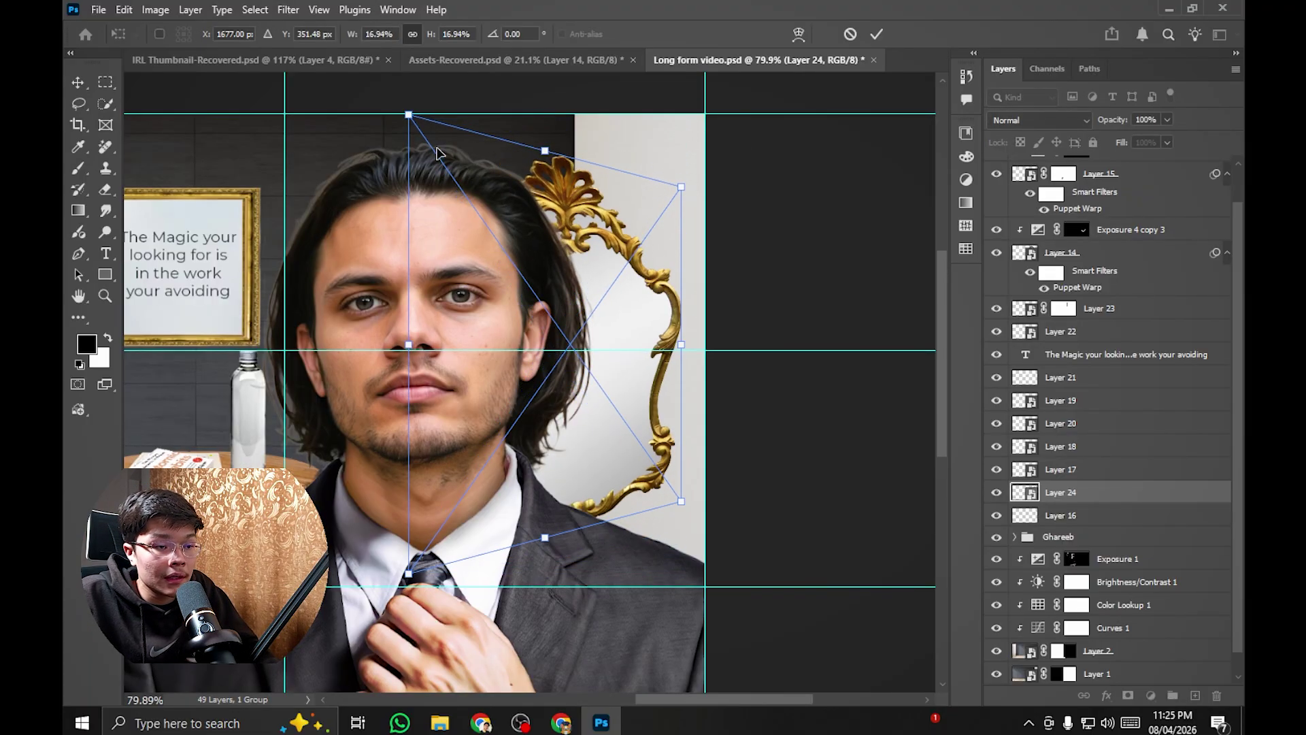
drag(408, 115, 472, 131)
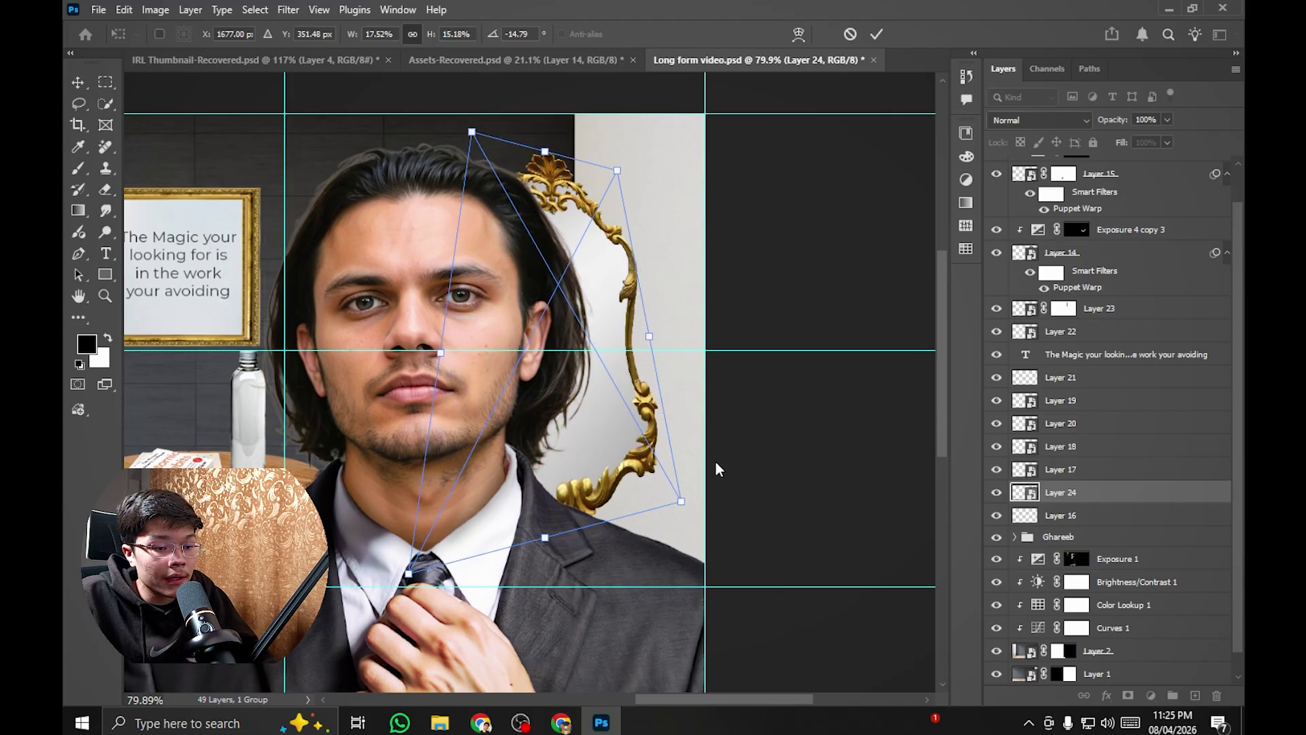
drag(681, 504, 683, 511)
drag(616, 163, 683, 187)
drag(405, 132, 422, 173)
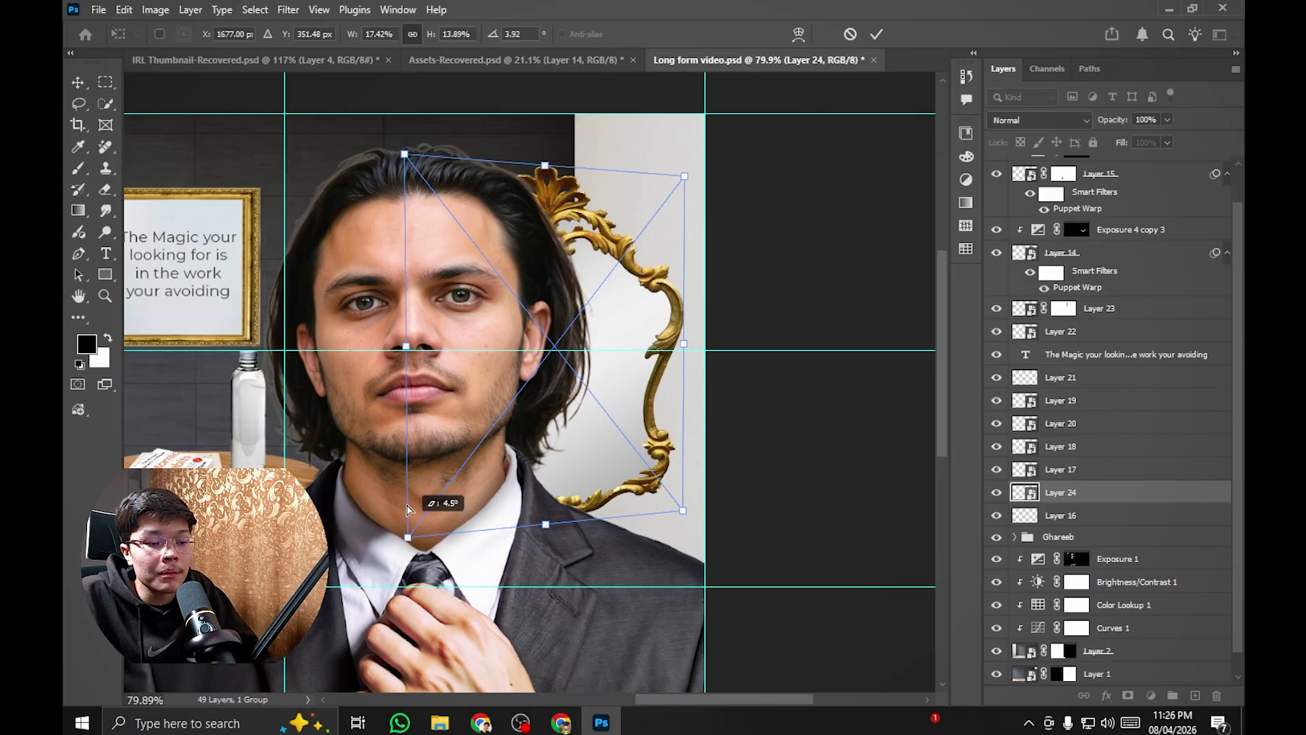
Step: Try reversing the mirror's perspective so its outer edge is the taller one, and shift it toward the canvas edge
drag(407, 510, 459, 462)
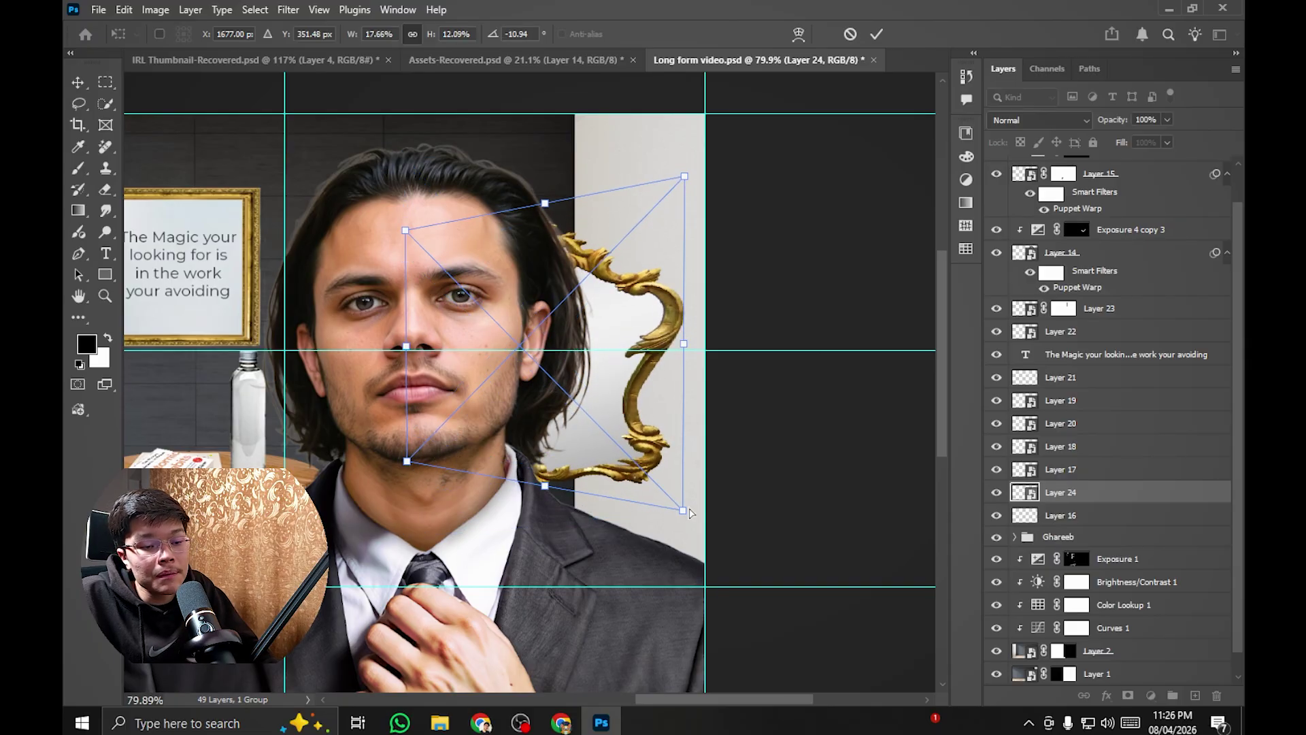
drag(689, 512, 683, 586)
drag(688, 102, 685, 169)
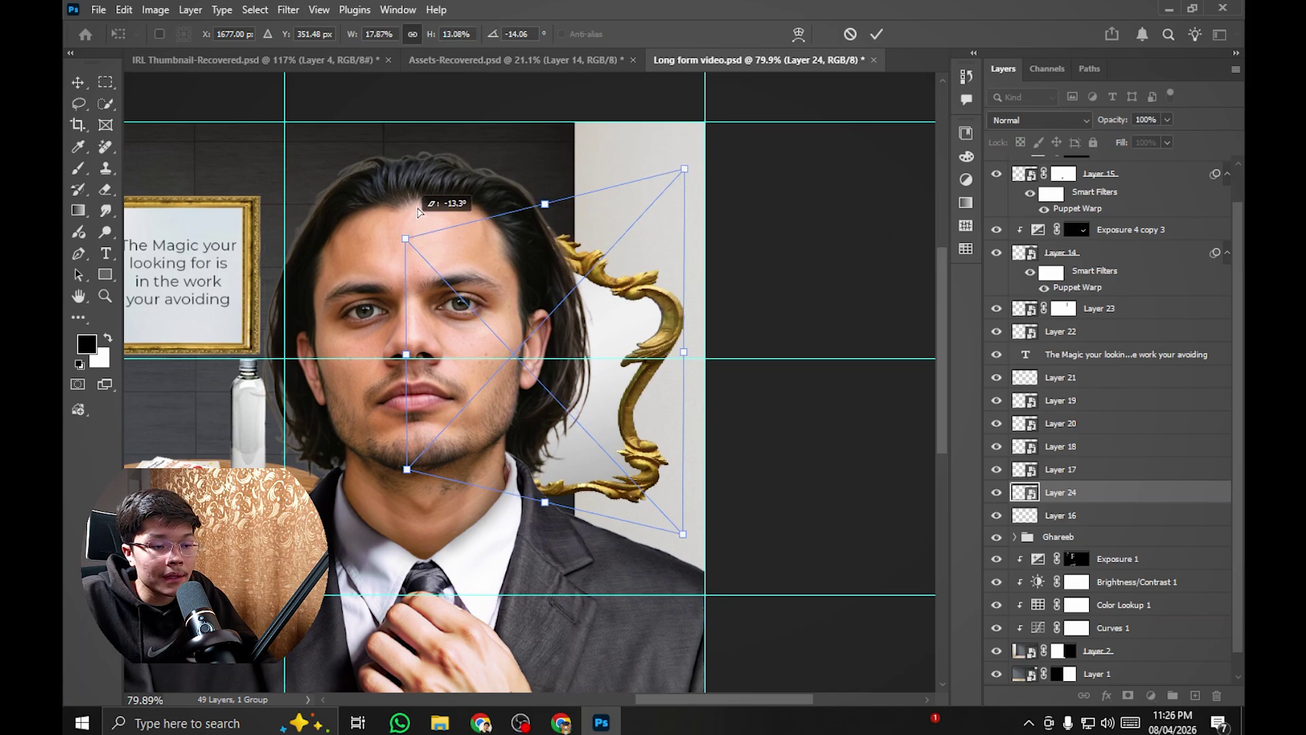
drag(417, 212, 444, 165)
drag(685, 170, 685, 139)
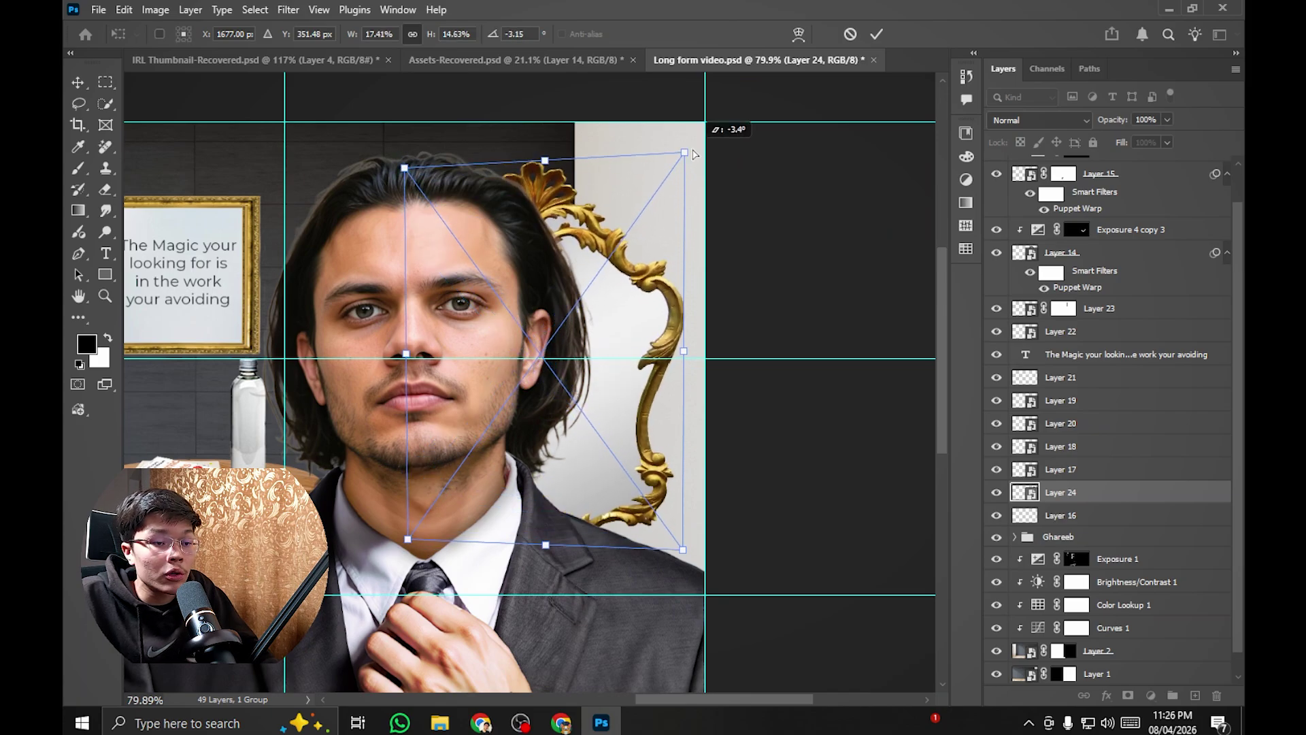
drag(679, 577, 691, 547)
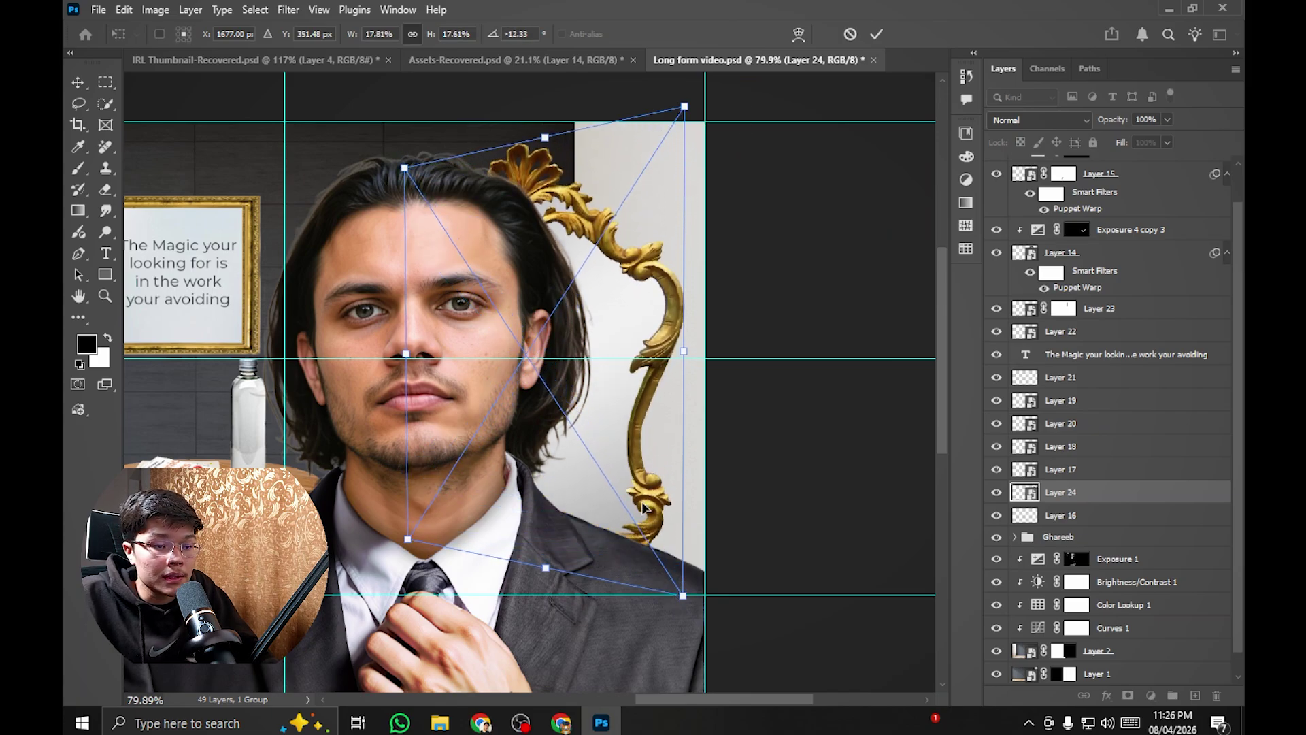
drag(683, 349, 710, 340)
drag(438, 338, 438, 335)
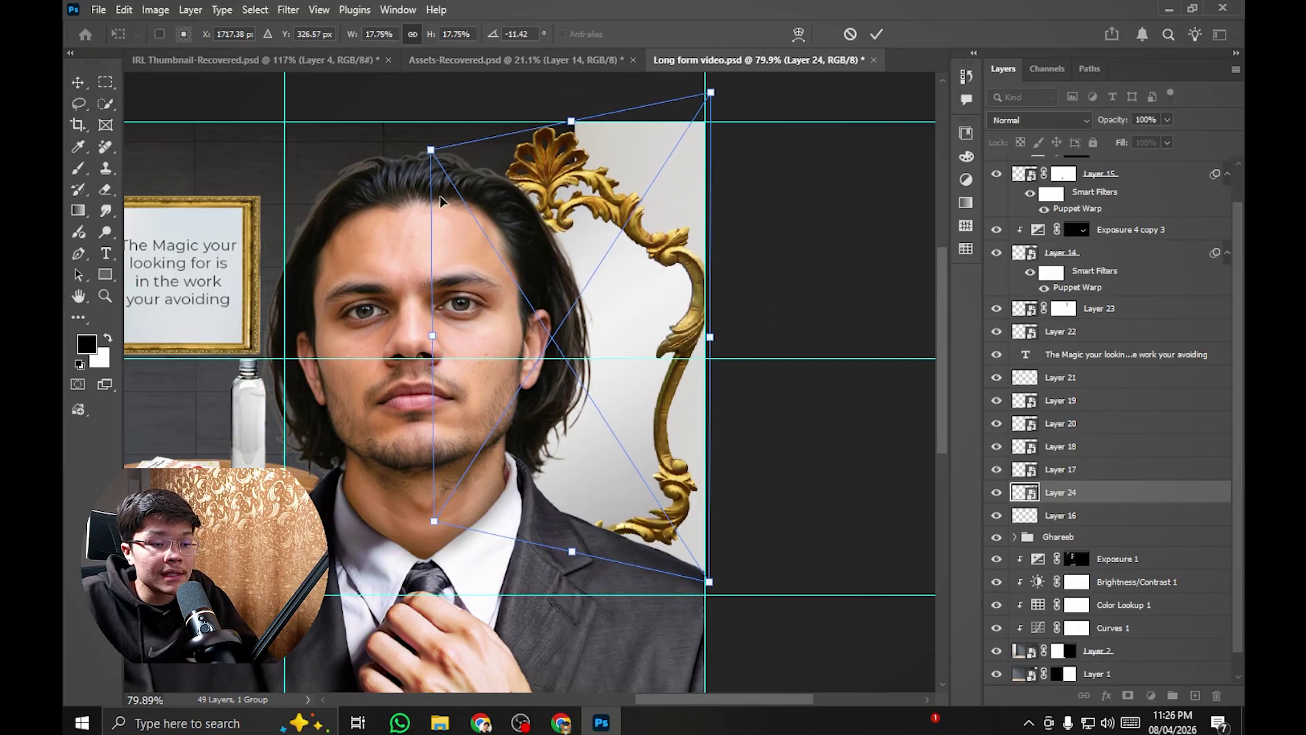
Step: Taper the gold mirror toward its outer edge again and commit the perspective
drag(433, 141, 431, 130)
drag(710, 92, 707, 102)
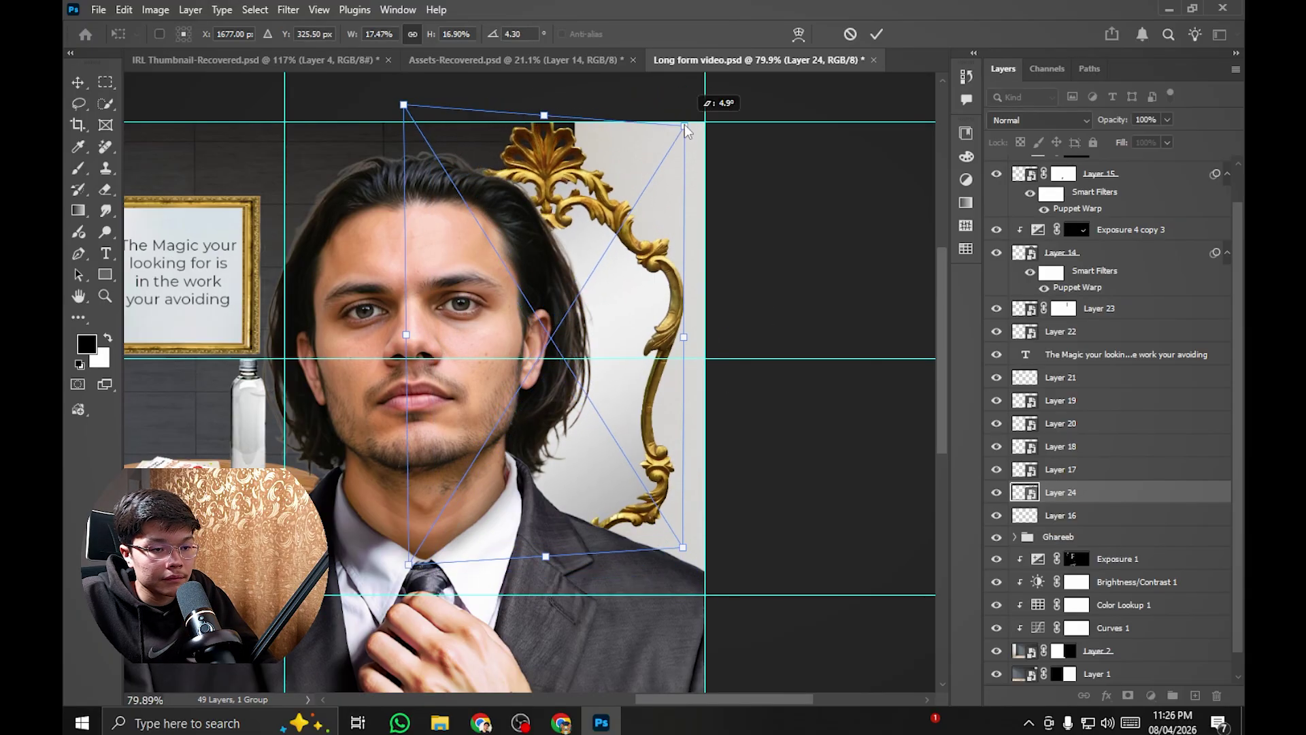
drag(404, 109, 422, 136)
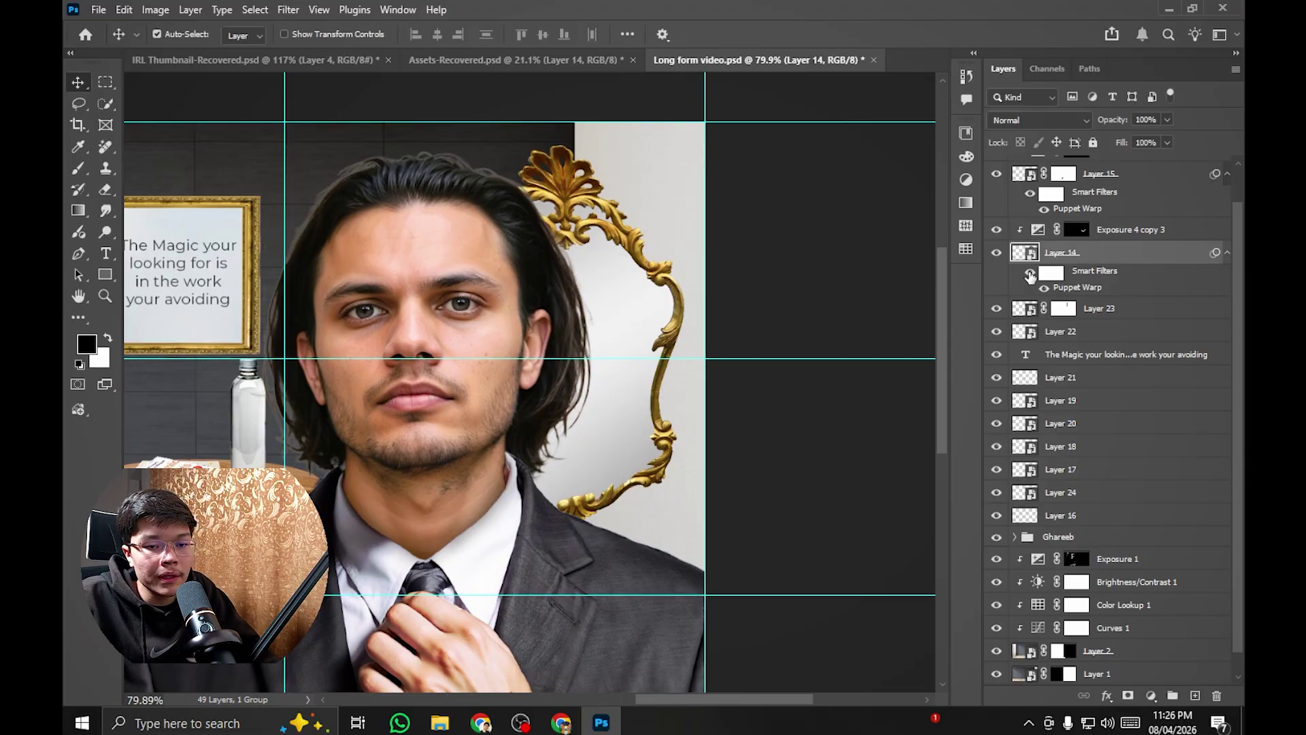
Step: Hide the suited man's head and suit layers to expose the whole mirror
click(995, 252)
click(534, 554)
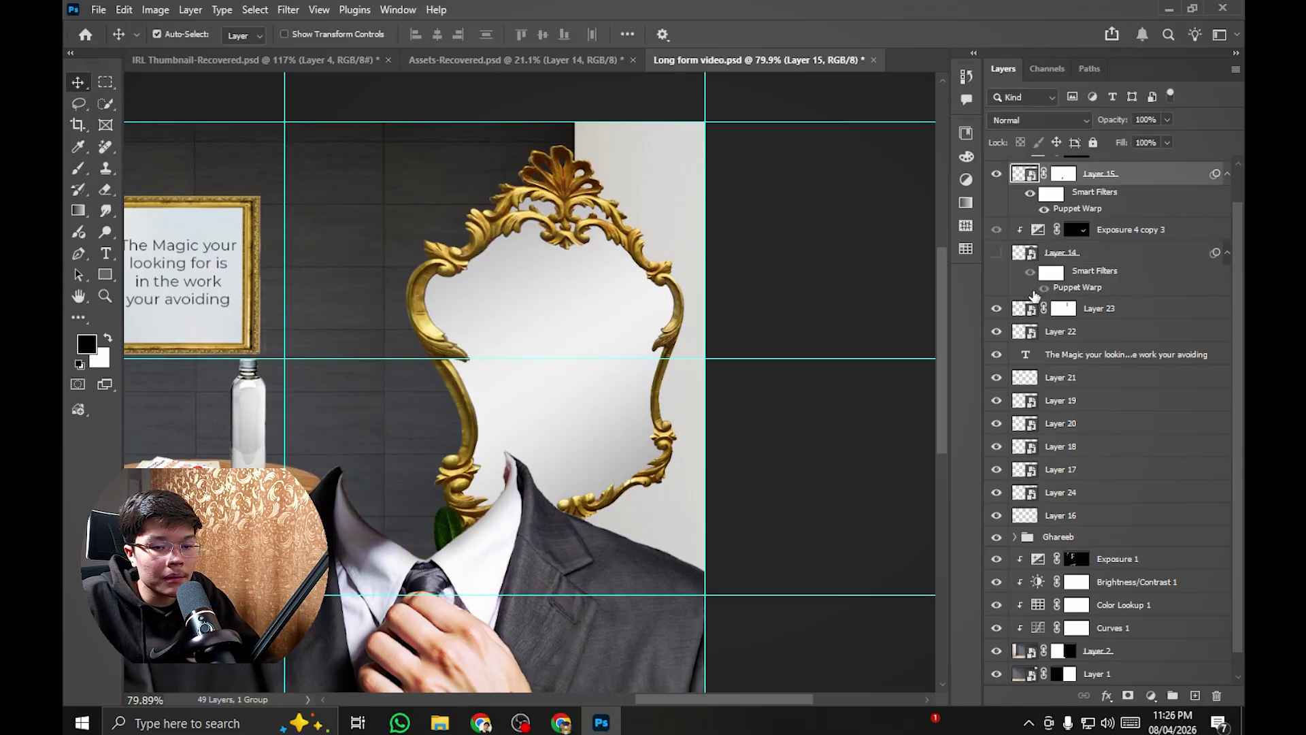
click(998, 178)
Step: Distort the gold mirror into a tall, narrow shape that fits the perspective of the white side wall
click(544, 340)
key(ctrl+t)
right_click(665, 327)
click(680, 432)
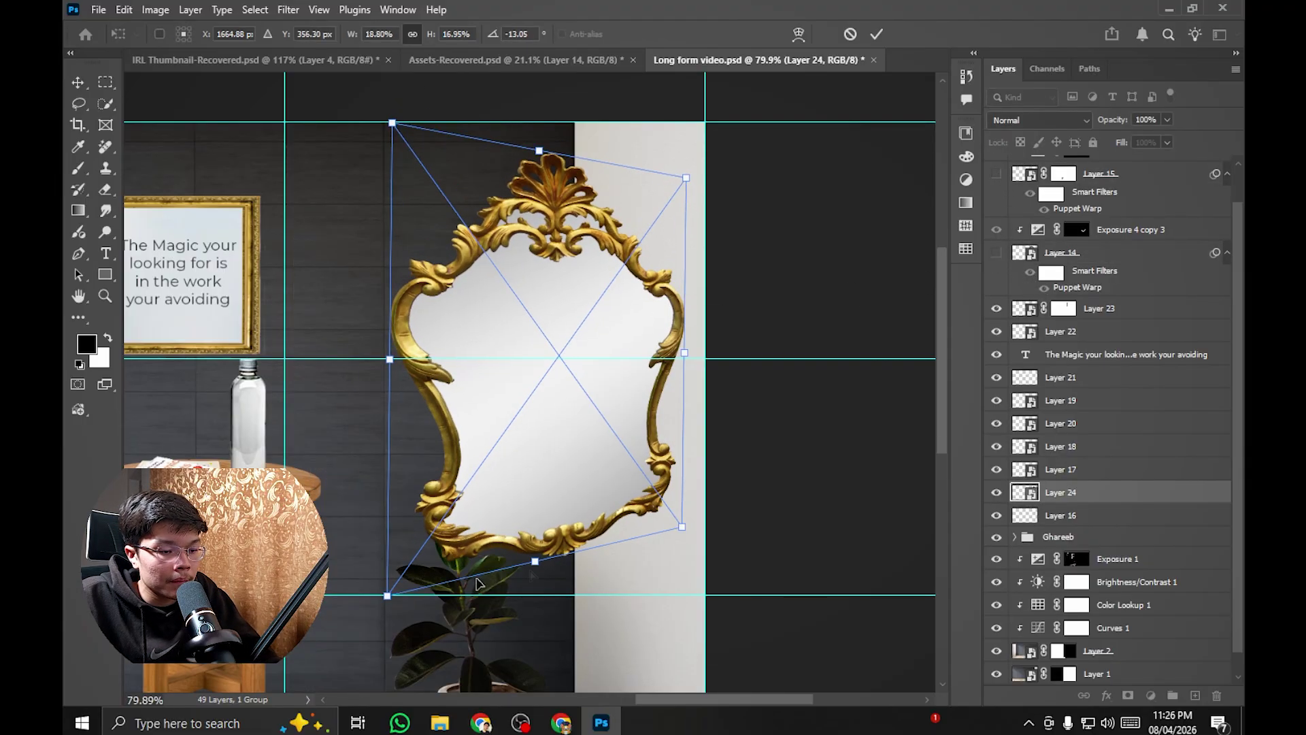
drag(682, 526, 728, 615)
drag(387, 595, 379, 636)
drag(686, 177, 553, 546)
mouse_move(722, 652)
mouse_down()
mouse_move(728, 615)
mouse_move(707, 638)
mouse_up()
key(Return)
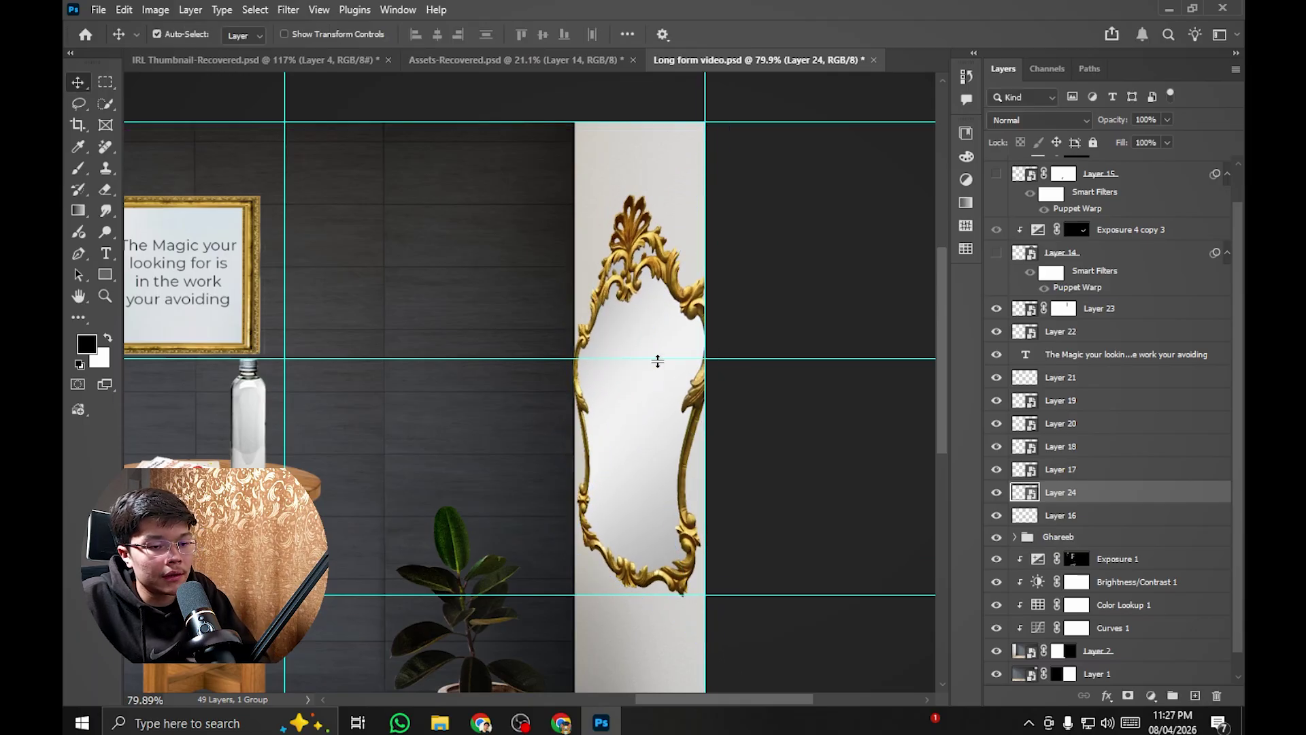
Step: Show the suited man's head and suit layers again and check the mirror within the full composition
scroll(626, 337, down, 5)
scroll(700, 331, down, 1)
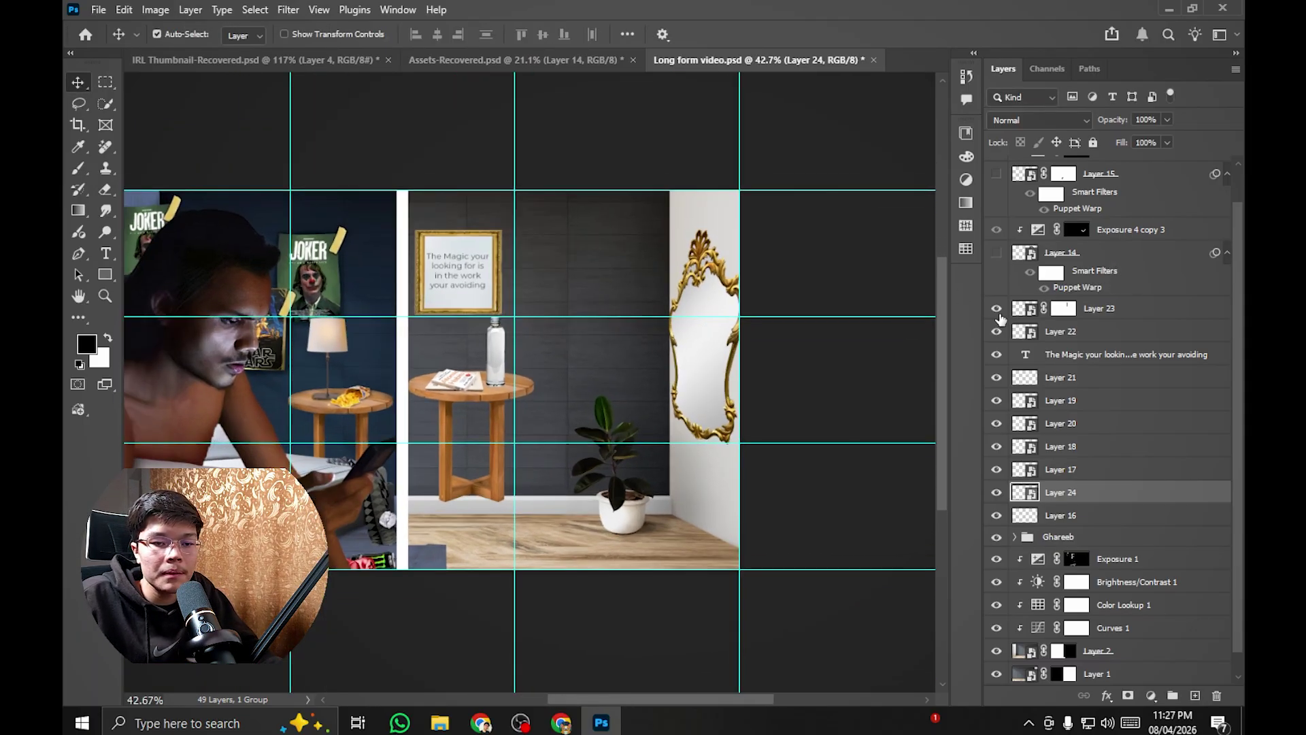
click(996, 252)
click(997, 174)
scroll(1007, 306, up, 1)
scroll(702, 309, up, 6)
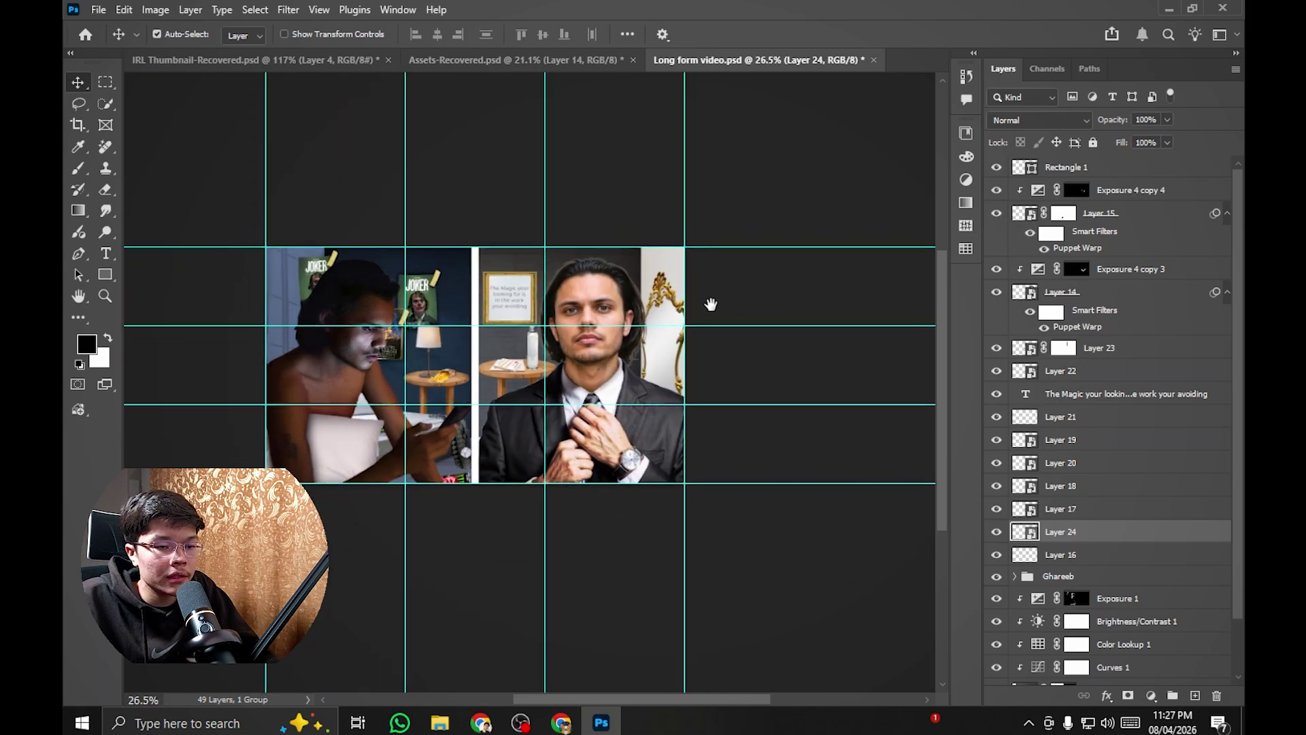
scroll(668, 345, down, 5)
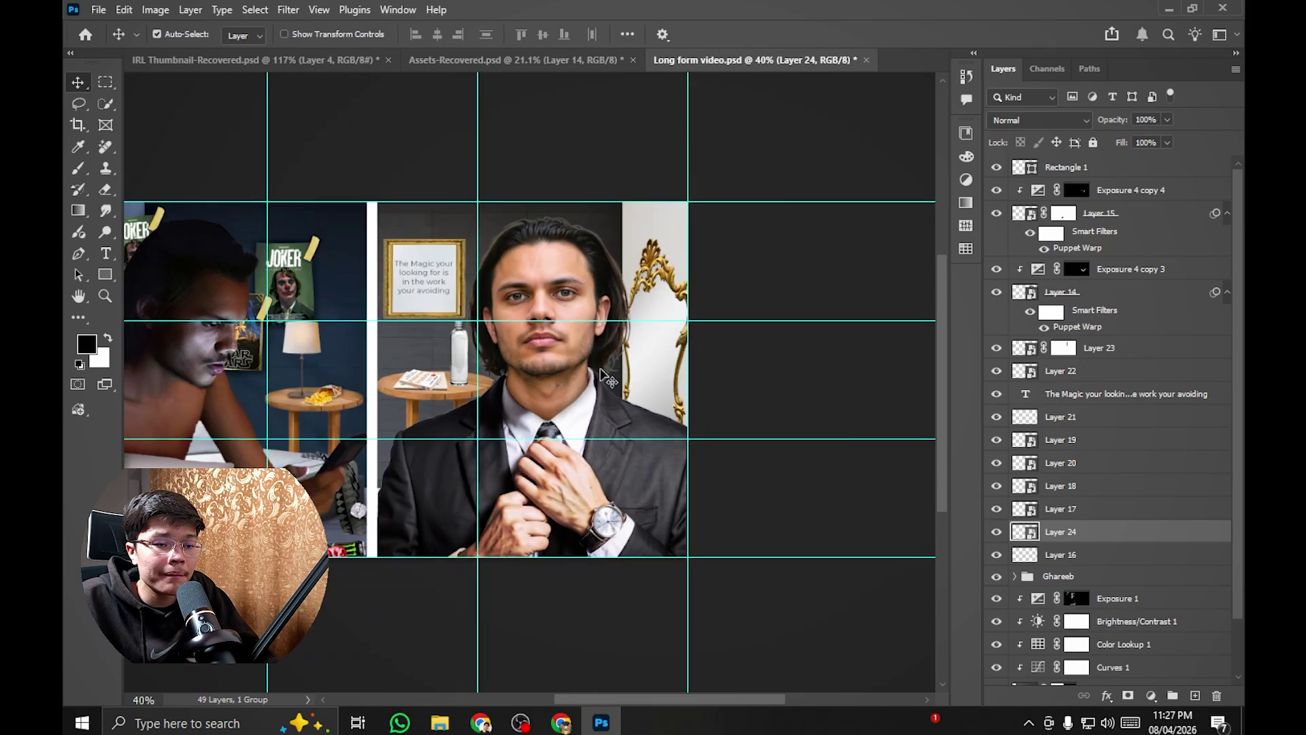
scroll(725, 309, up, 6)
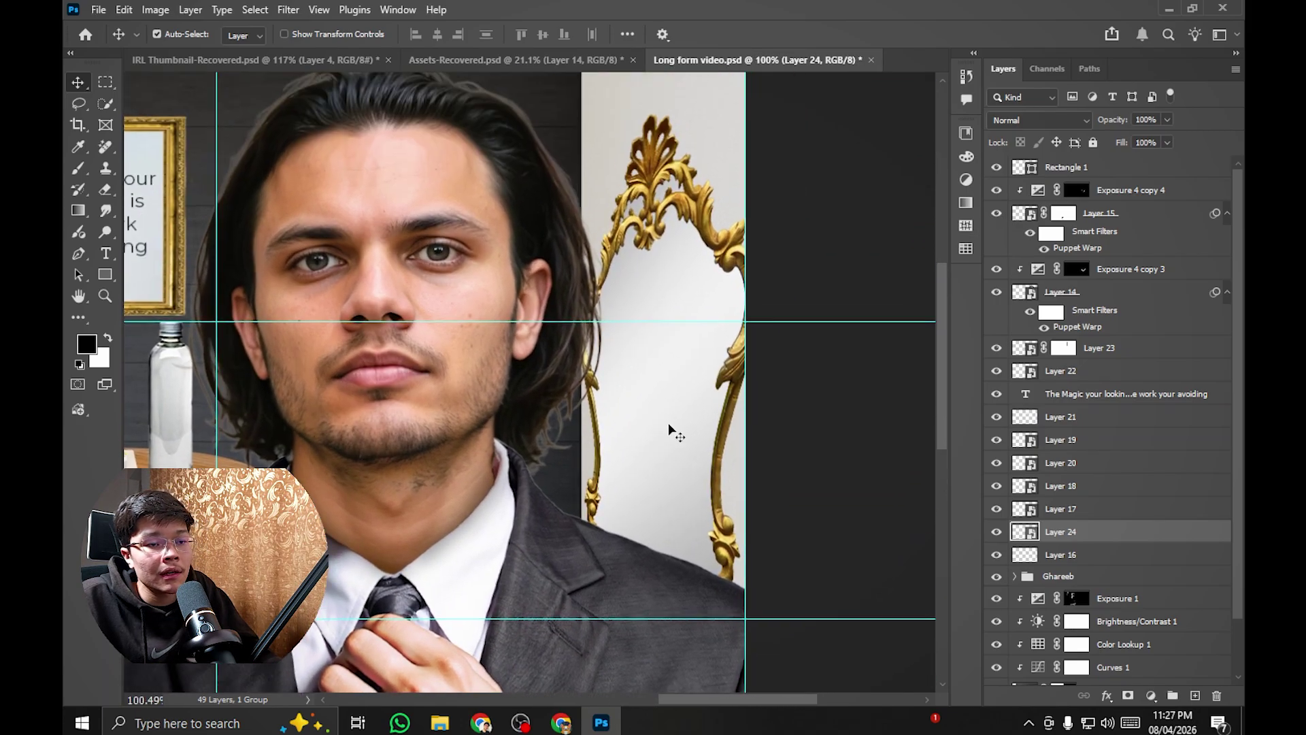
Step: Check the gold mirror against the whole composition and save the document
drag(668, 422, 677, 333)
scroll(676, 377, down, 3)
scroll(677, 373, up, 1)
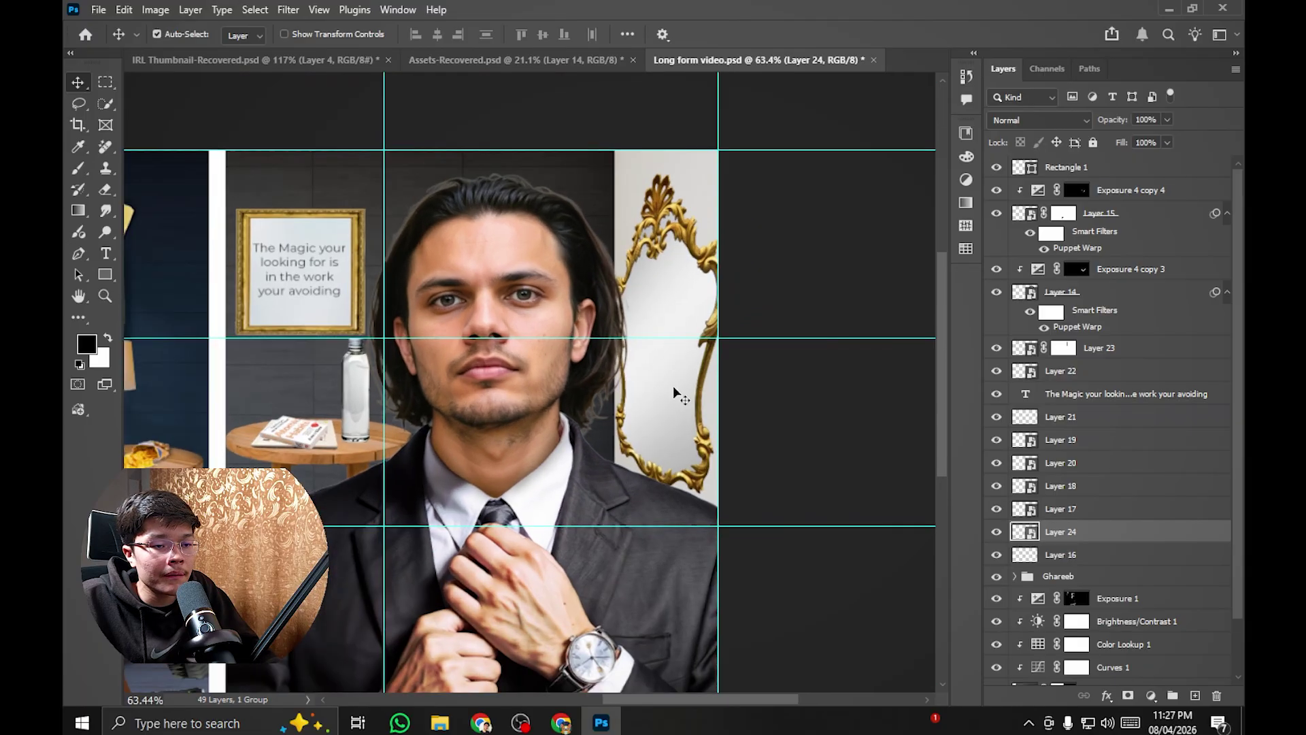
drag(674, 387, 675, 382)
scroll(679, 383, down, 4)
key(ctrl+s)
Step: Examine both thumbnail panels, looking closely at the quote frame, bottle and the suited man's hair edges
scroll(674, 381, up, 4)
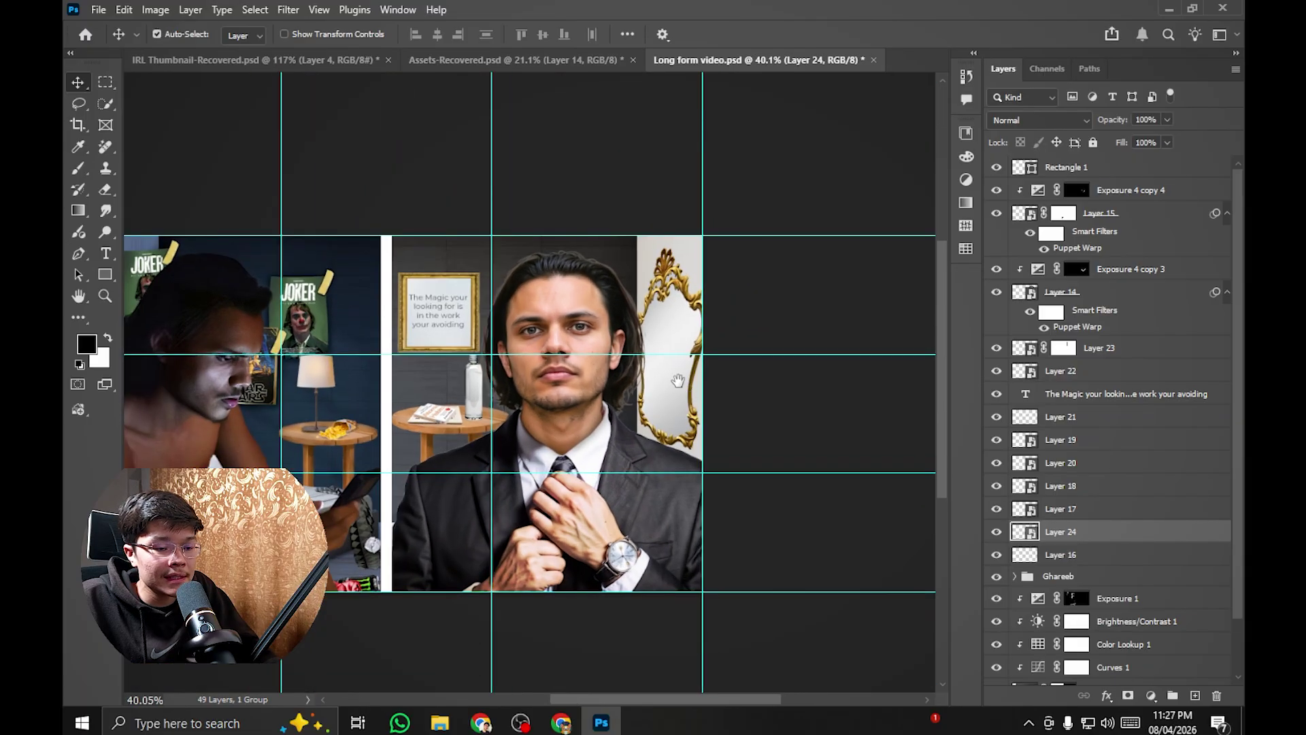
scroll(643, 361, down, 2)
scroll(643, 361, up, 4)
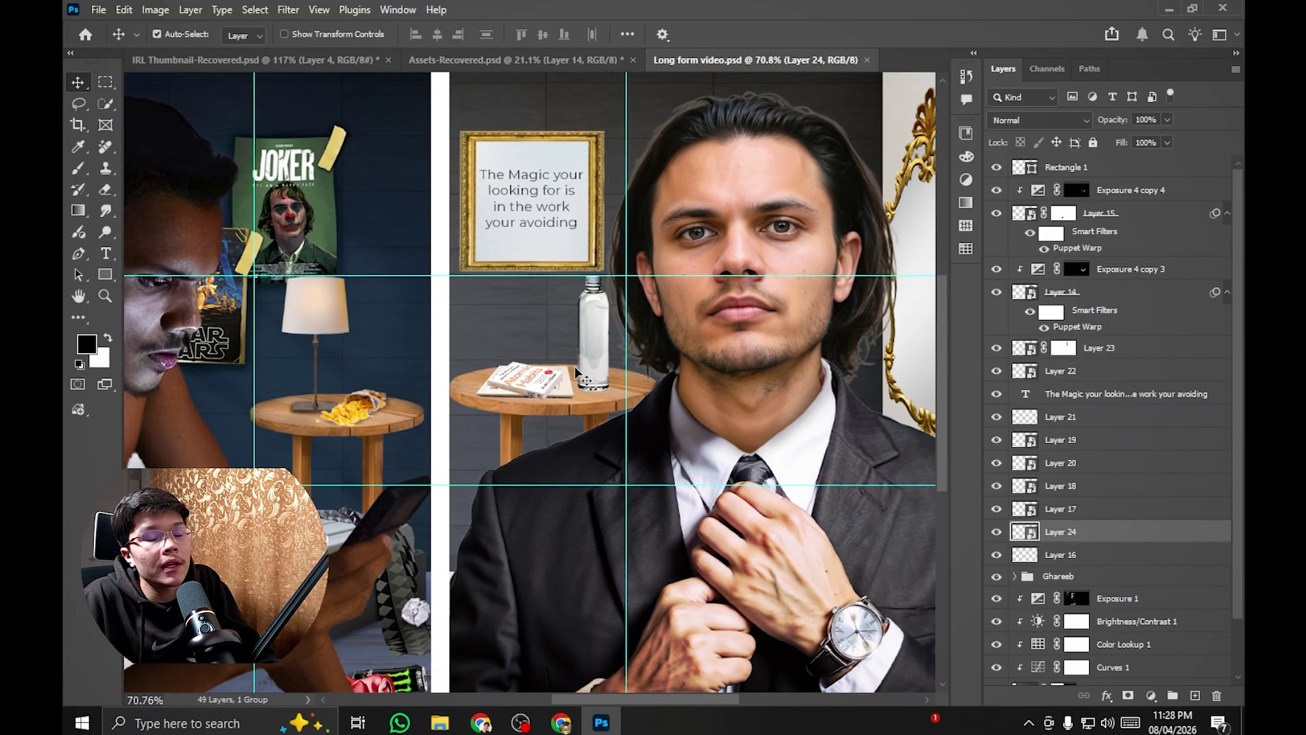
scroll(575, 363, down, 2)
scroll(589, 353, up, 3)
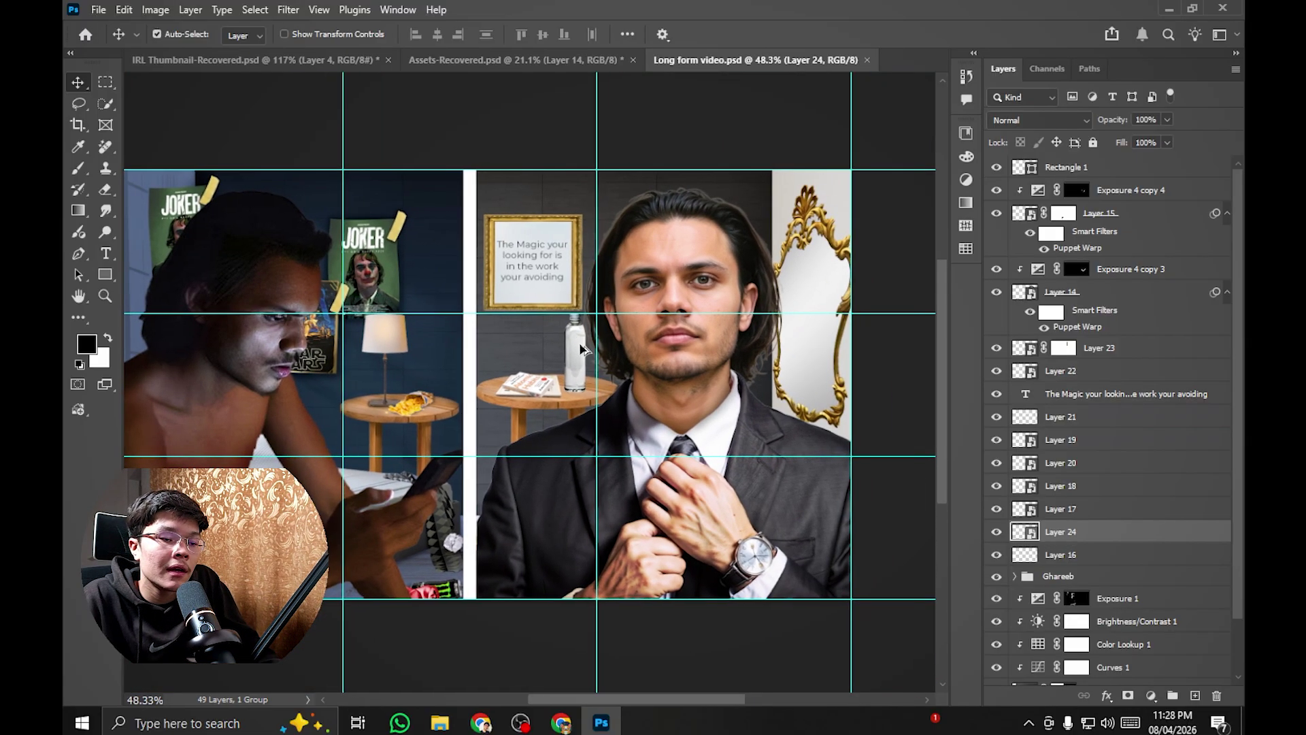
scroll(598, 306, up, 8)
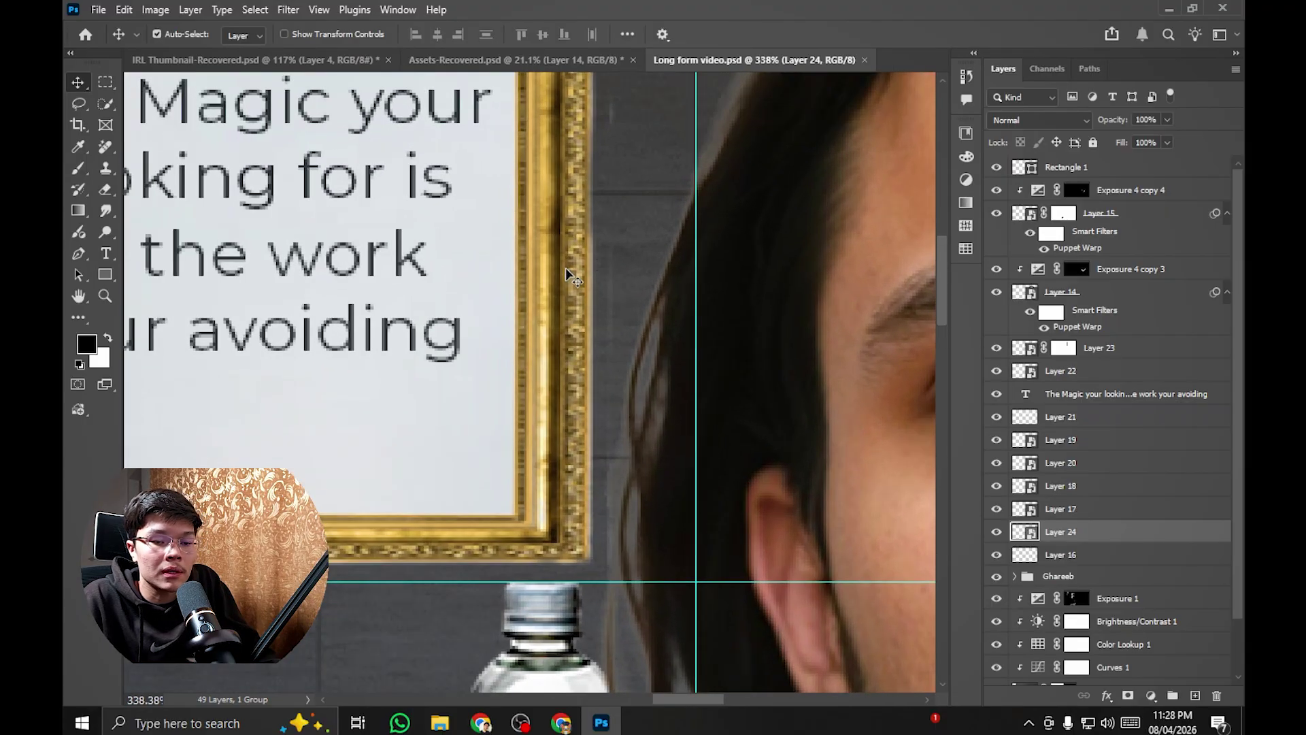
scroll(570, 276, up, 2)
click(931, 376)
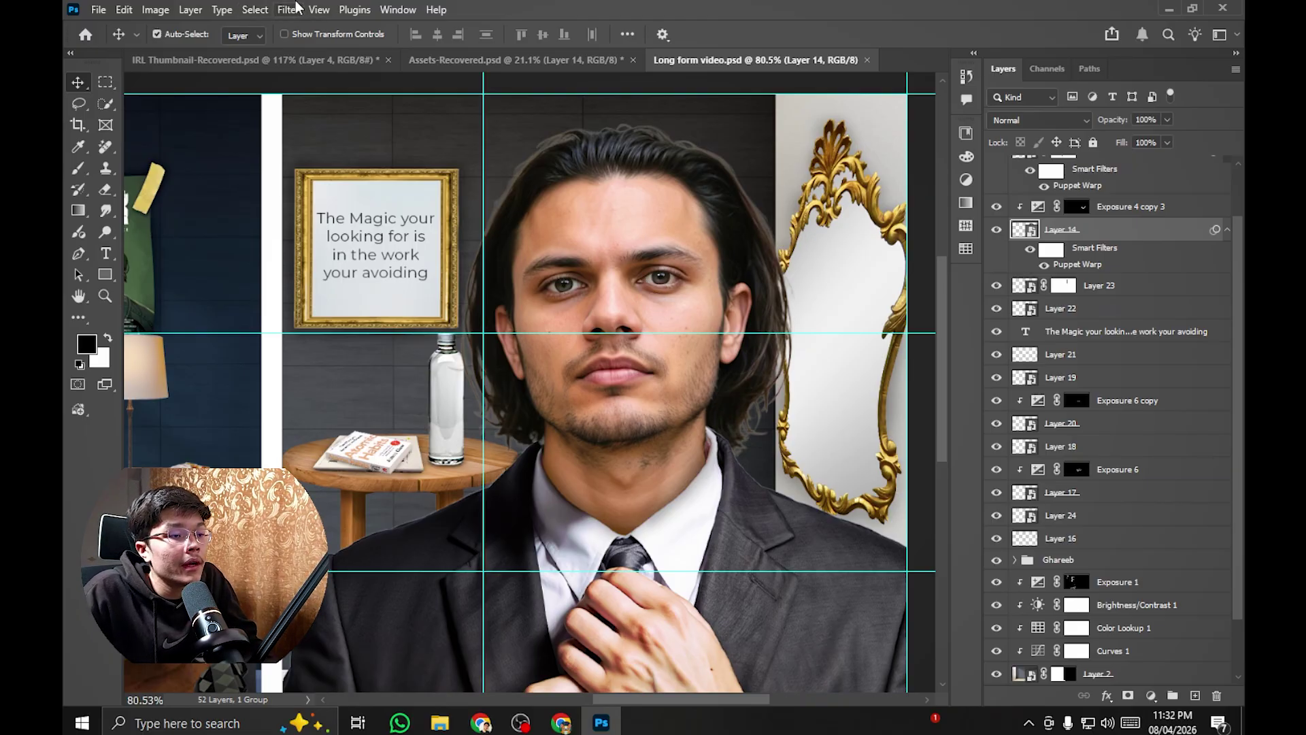
Step: Apply the Camera Raw Filter to the suited man's head with contrast +8 and shadows +16, and to his suit with contrast +12
click(296, 8)
click(355, 134)
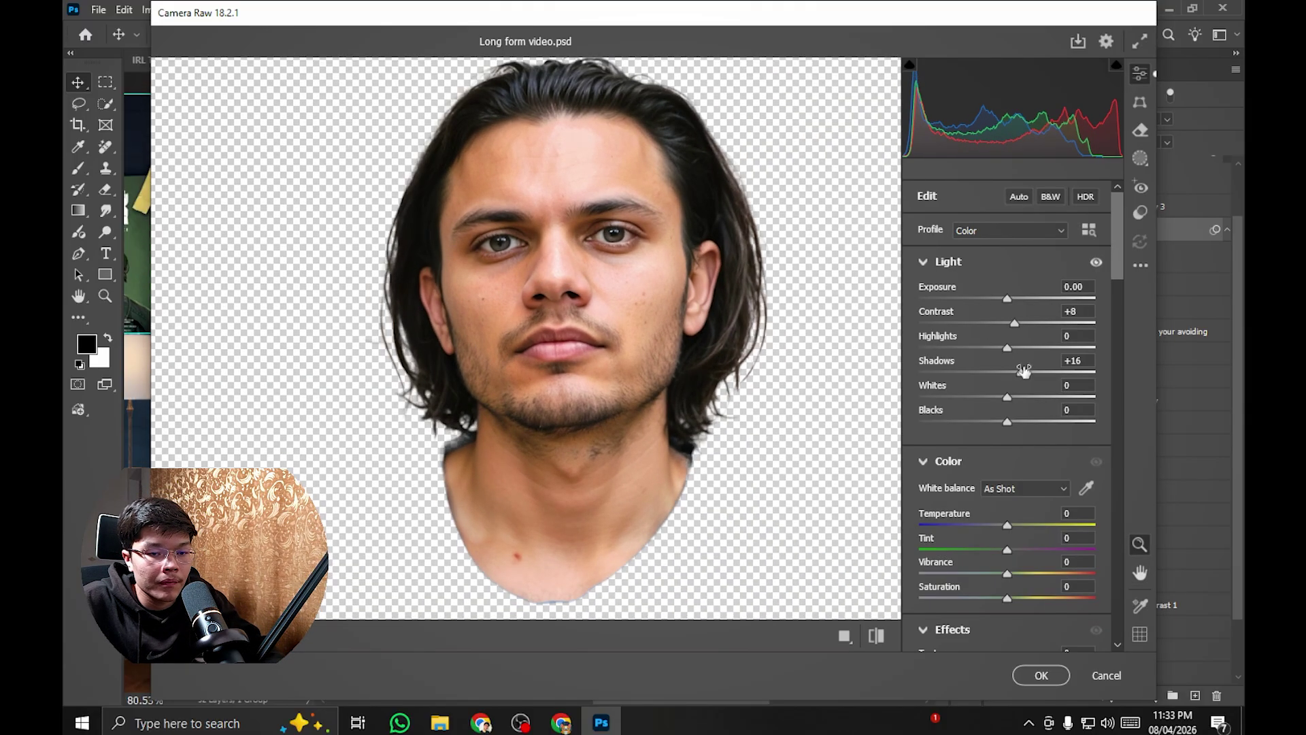
scroll(1024, 312, down, 4)
scroll(1013, 376, down, 10)
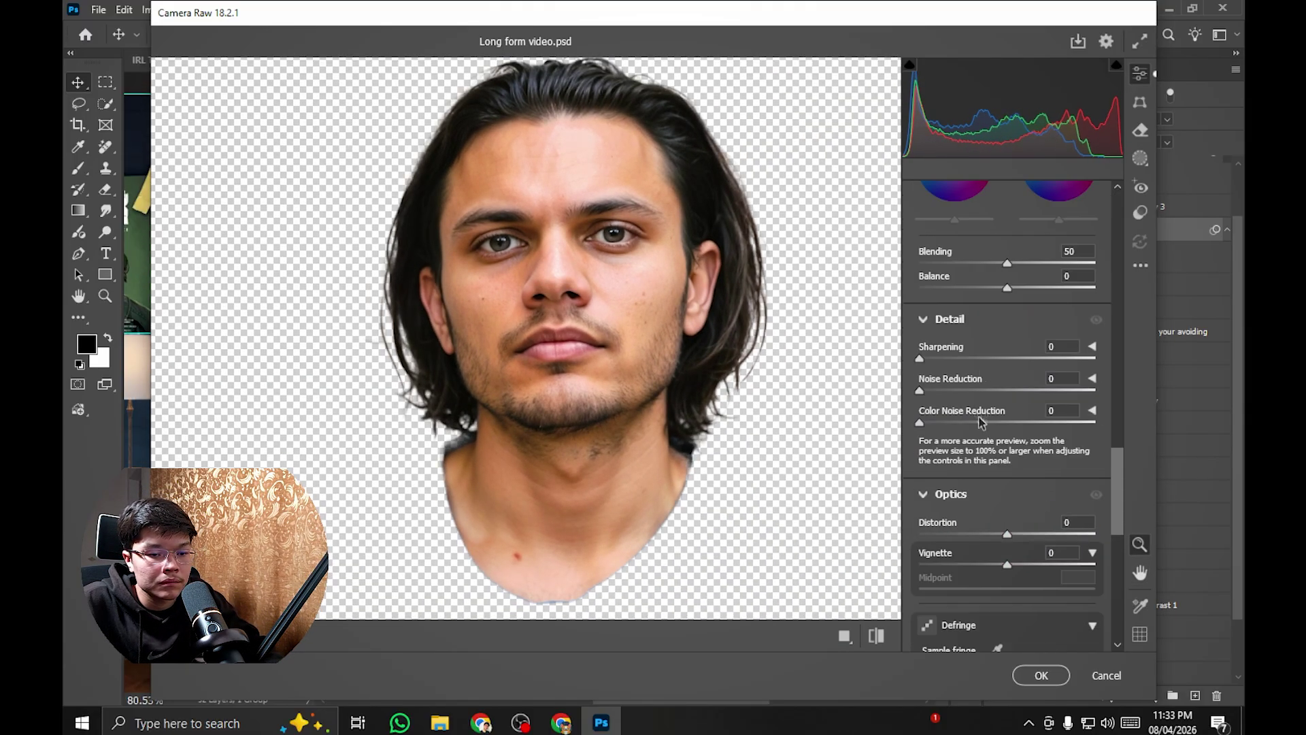
scroll(972, 390, up, 5)
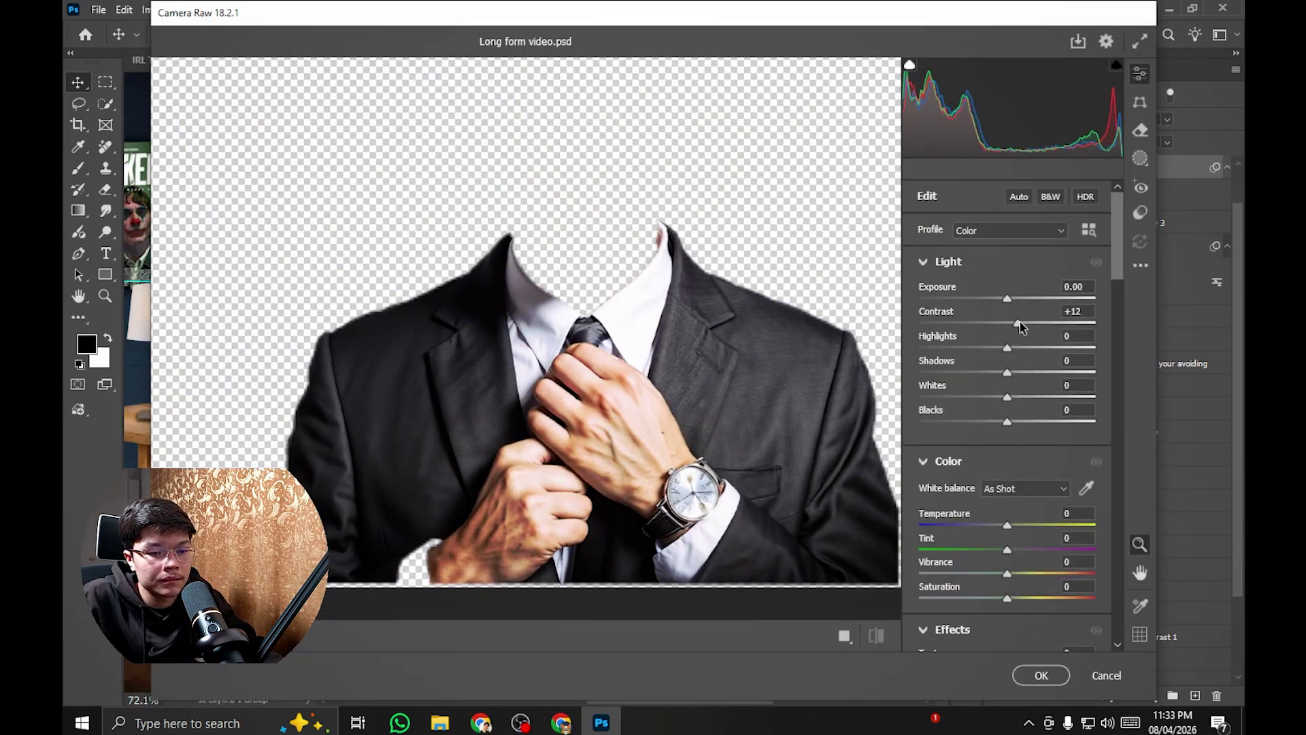
scroll(1019, 327, down, 10)
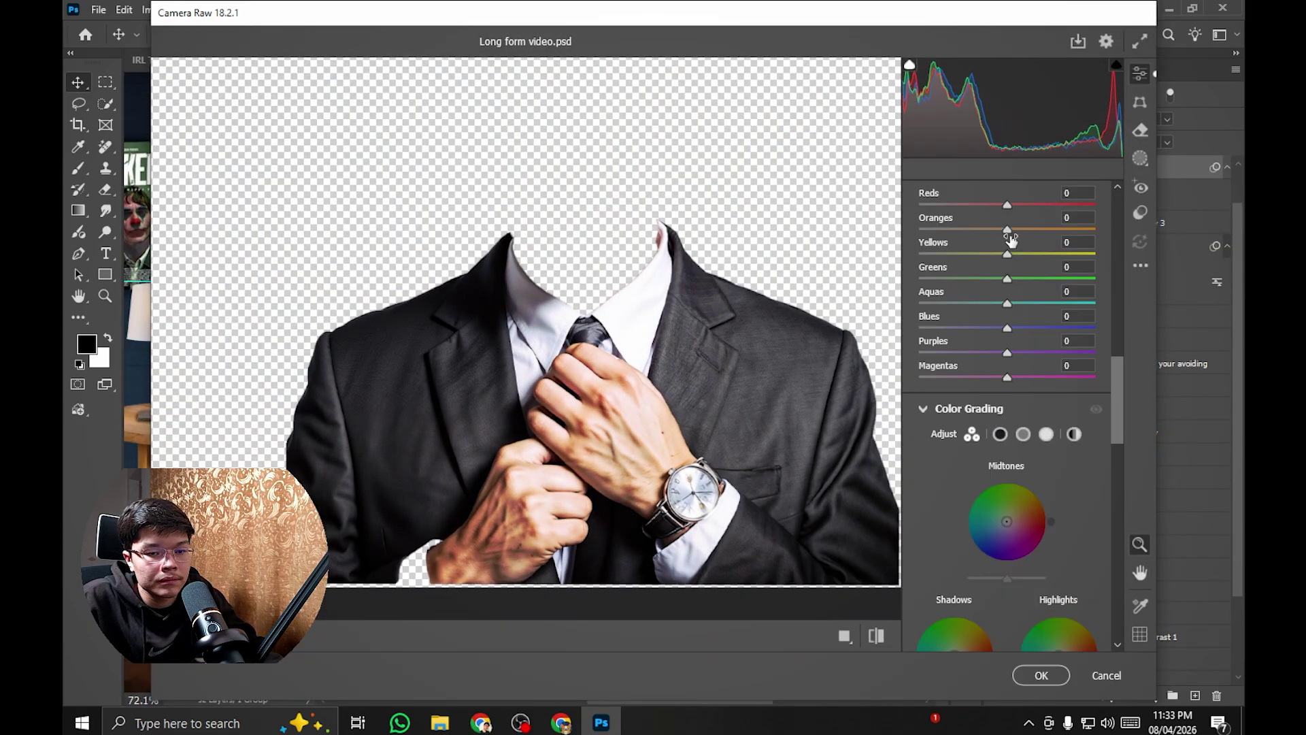
scroll(1012, 379, down, 8)
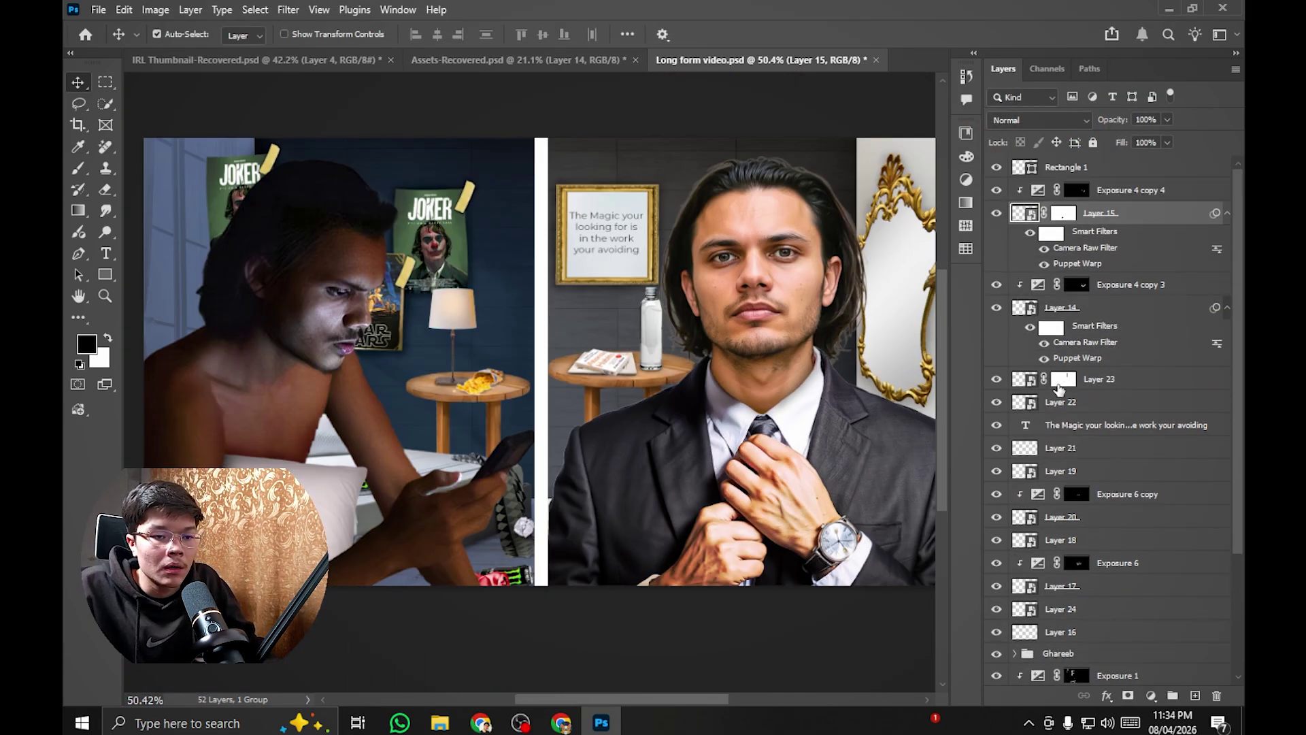
Step: Inspect the filtered face and suit up close and within the full composition
scroll(599, 312, up, 2)
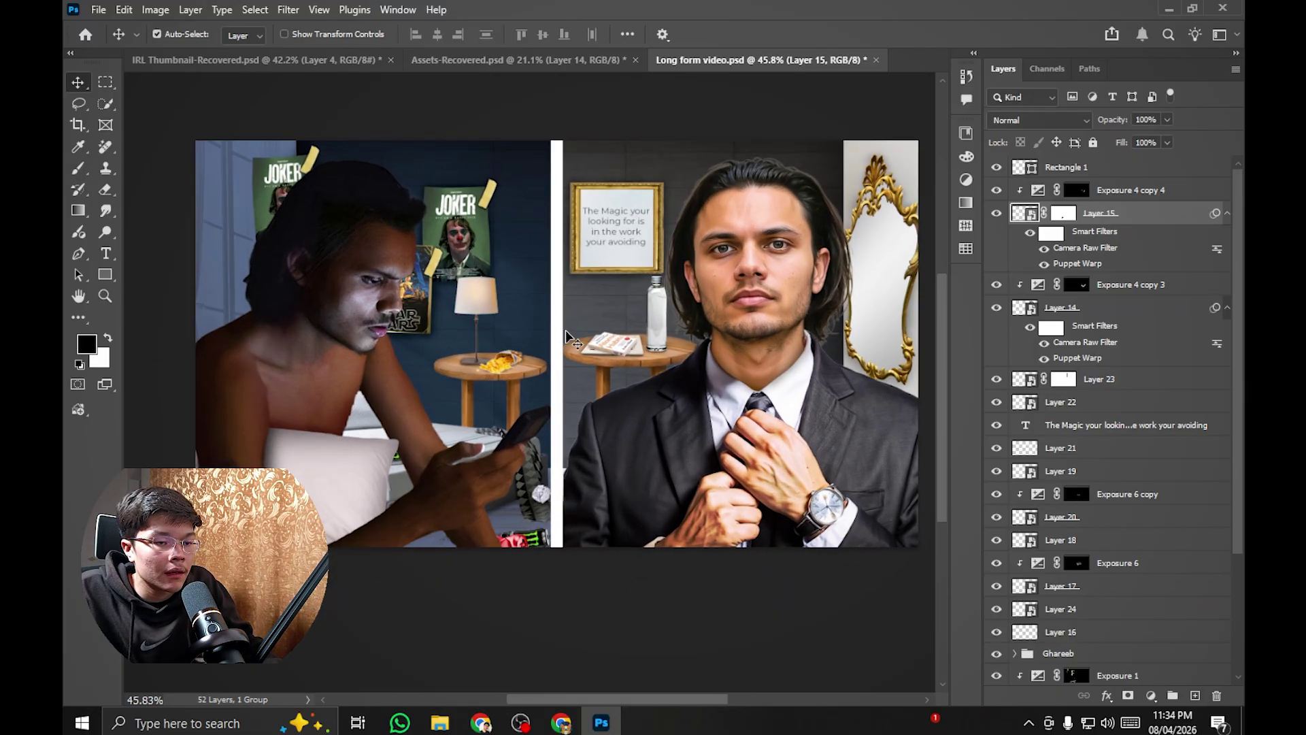
scroll(708, 268, up, 2)
scroll(671, 291, down, 2)
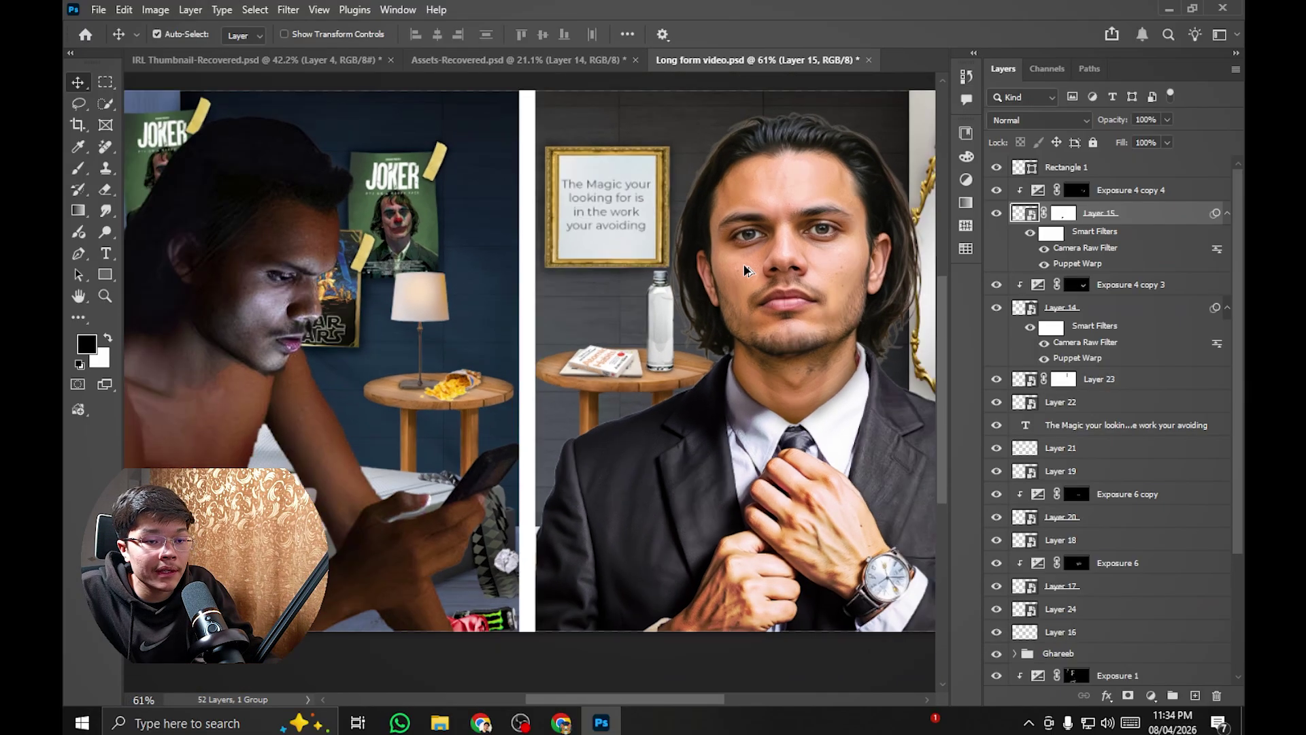
scroll(743, 266, up, 2)
scroll(744, 266, up, 6)
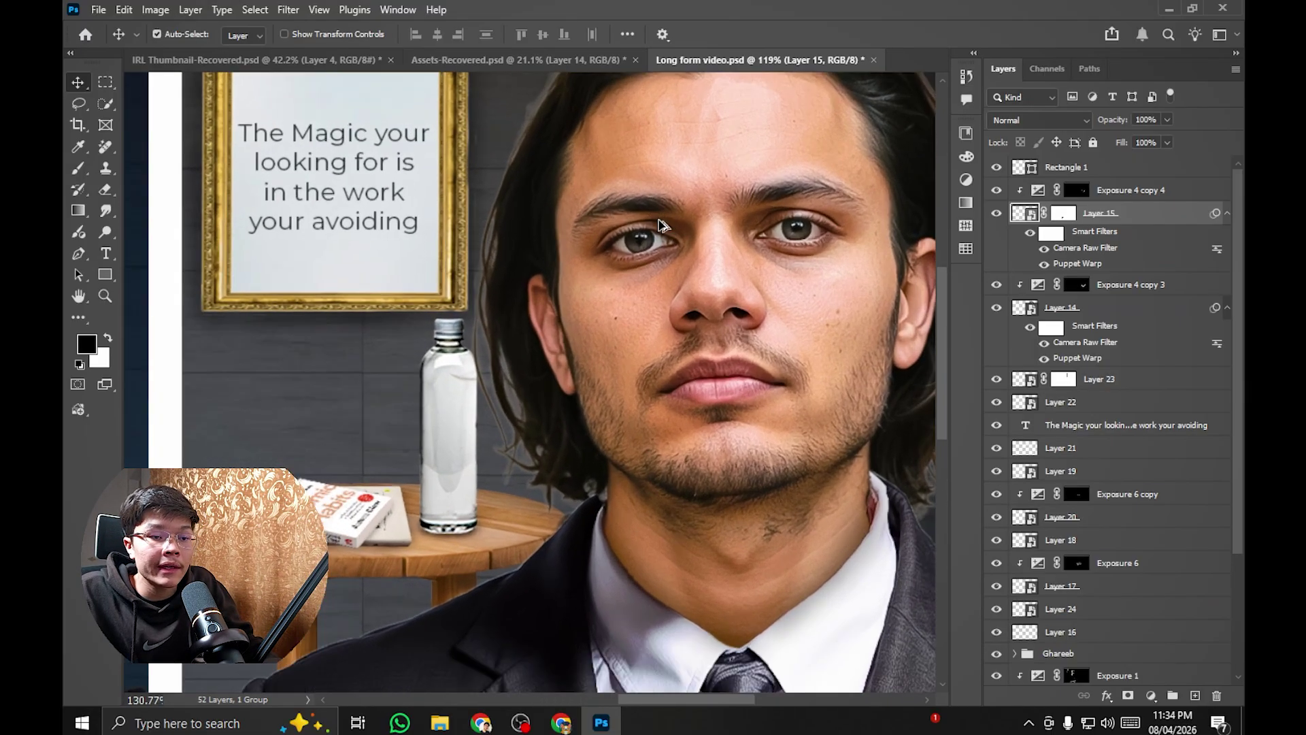
scroll(653, 235, up, 2)
scroll(573, 268, down, 9)
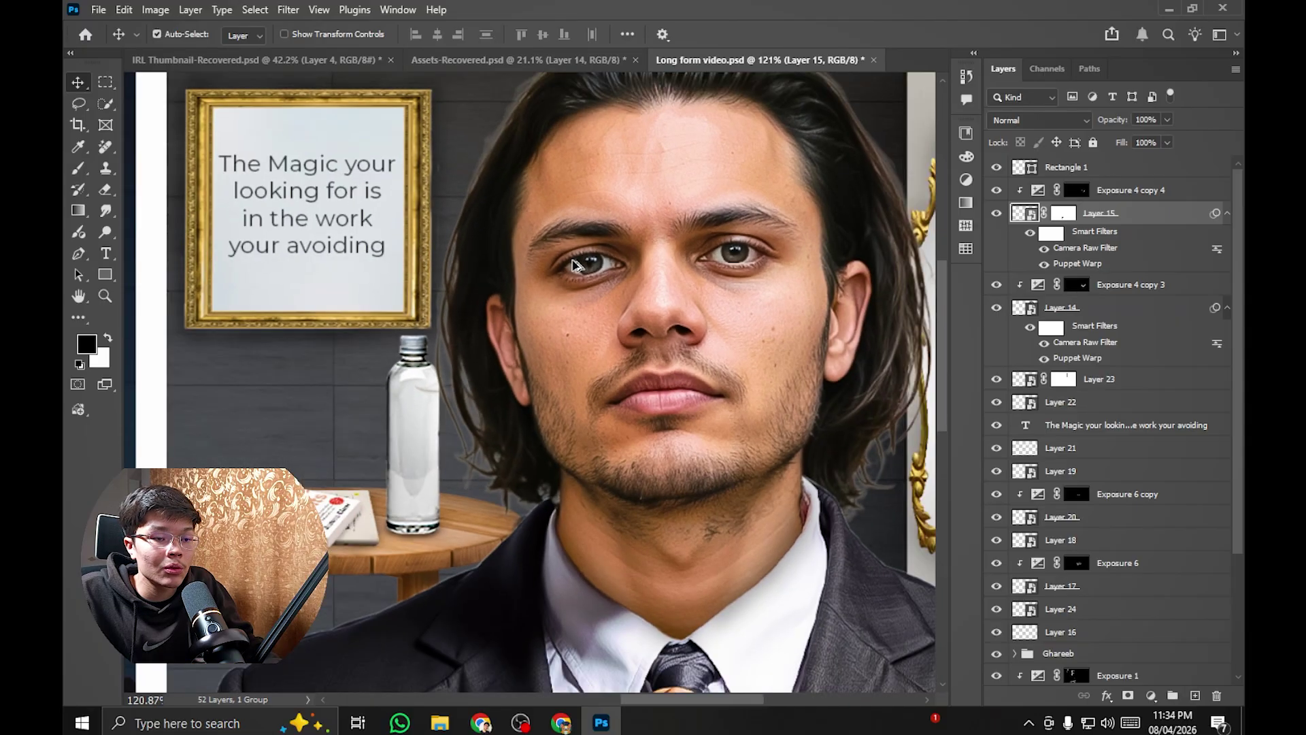
scroll(627, 272, down, 5)
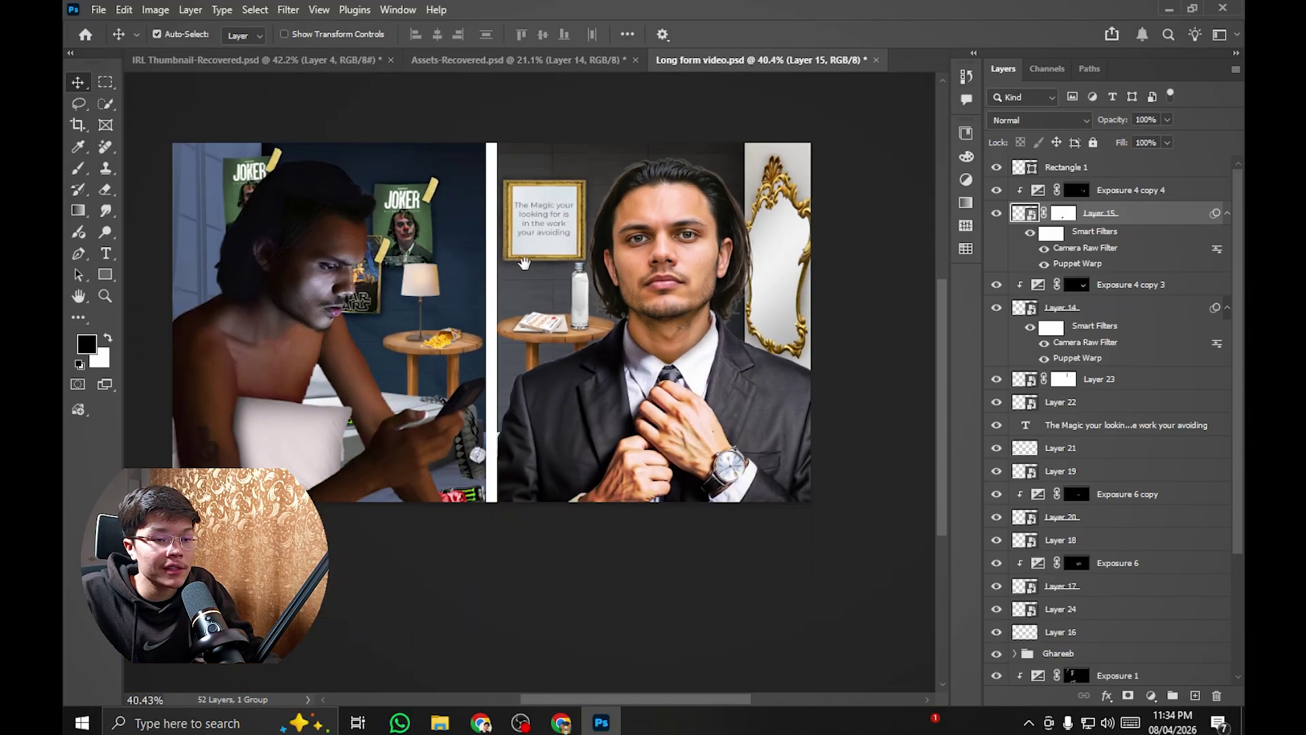
scroll(606, 240, up, 2)
drag(497, 271, 609, 257)
Step: Select the white divider between the panels and compare the two halves of the thumbnail
click(613, 235)
scroll(596, 241, down, 1)
scroll(594, 243, up, 2)
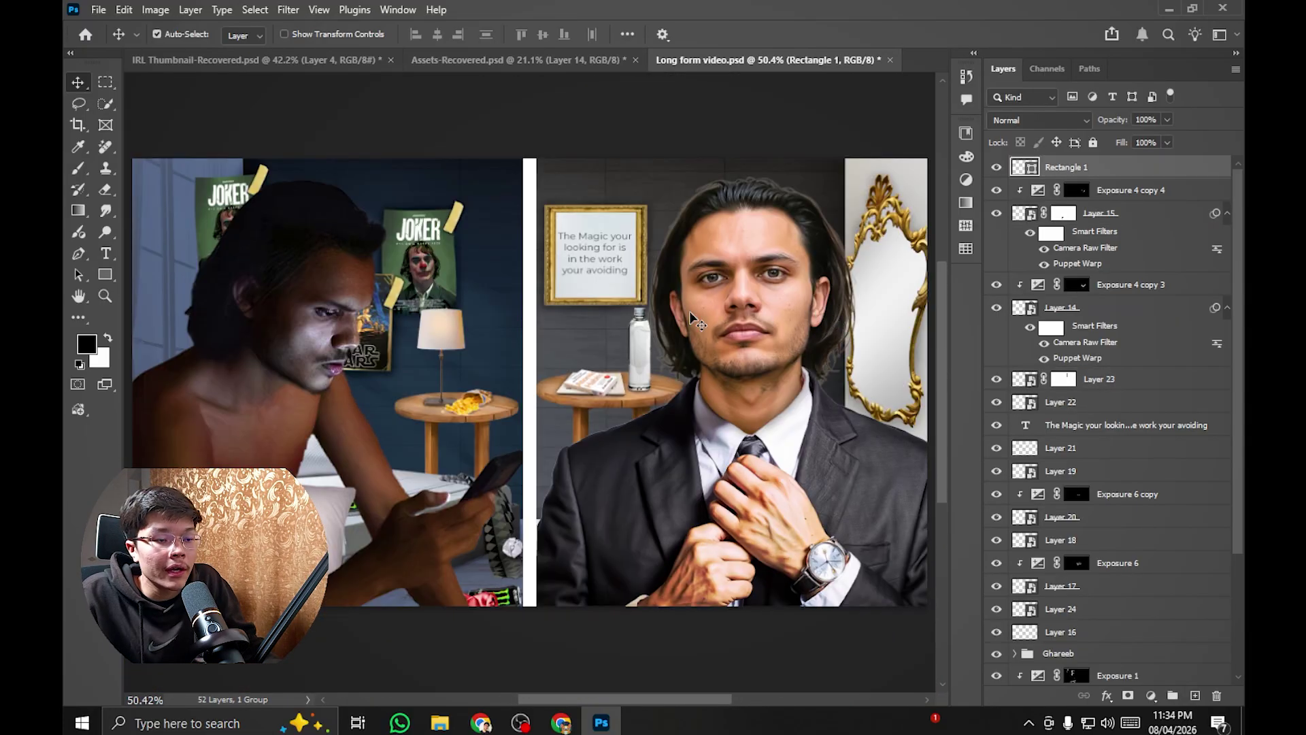
drag(689, 320, 692, 289)
scroll(691, 289, down, 1)
scroll(691, 288, up, 1)
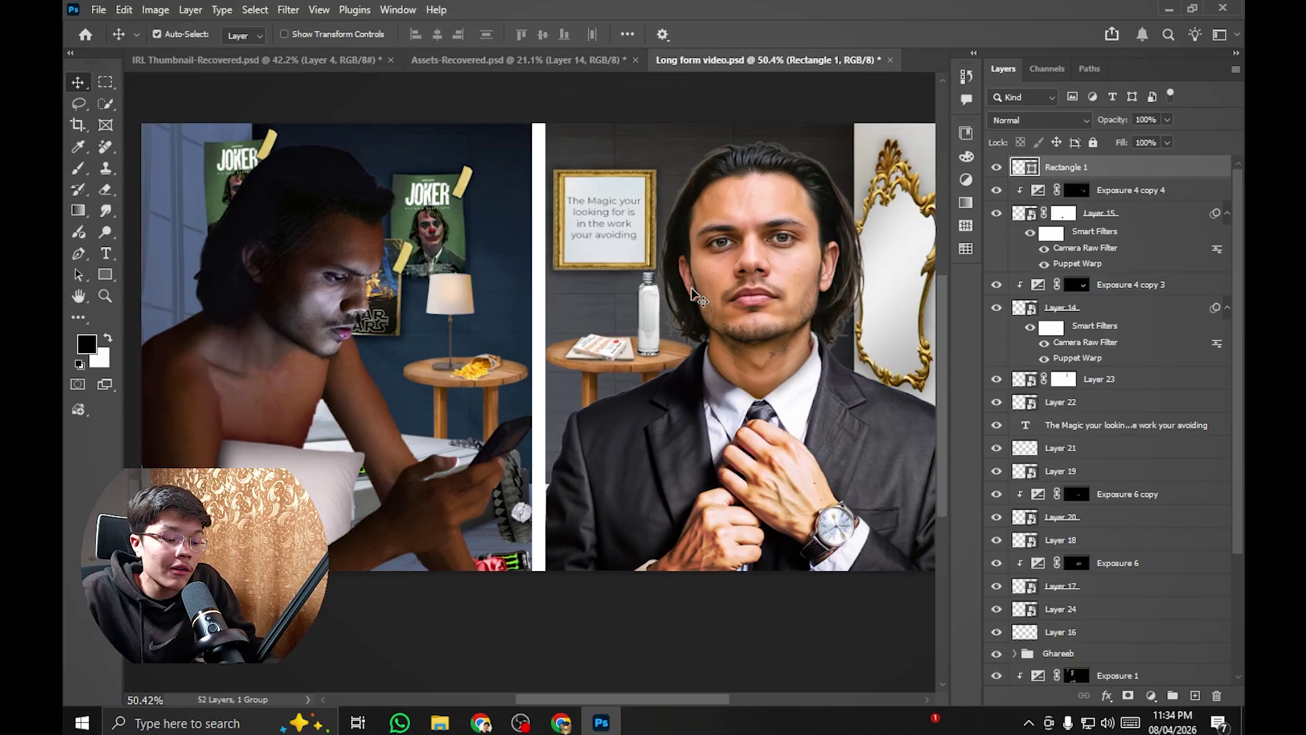
scroll(692, 294, up, 1)
scroll(690, 288, down, 1)
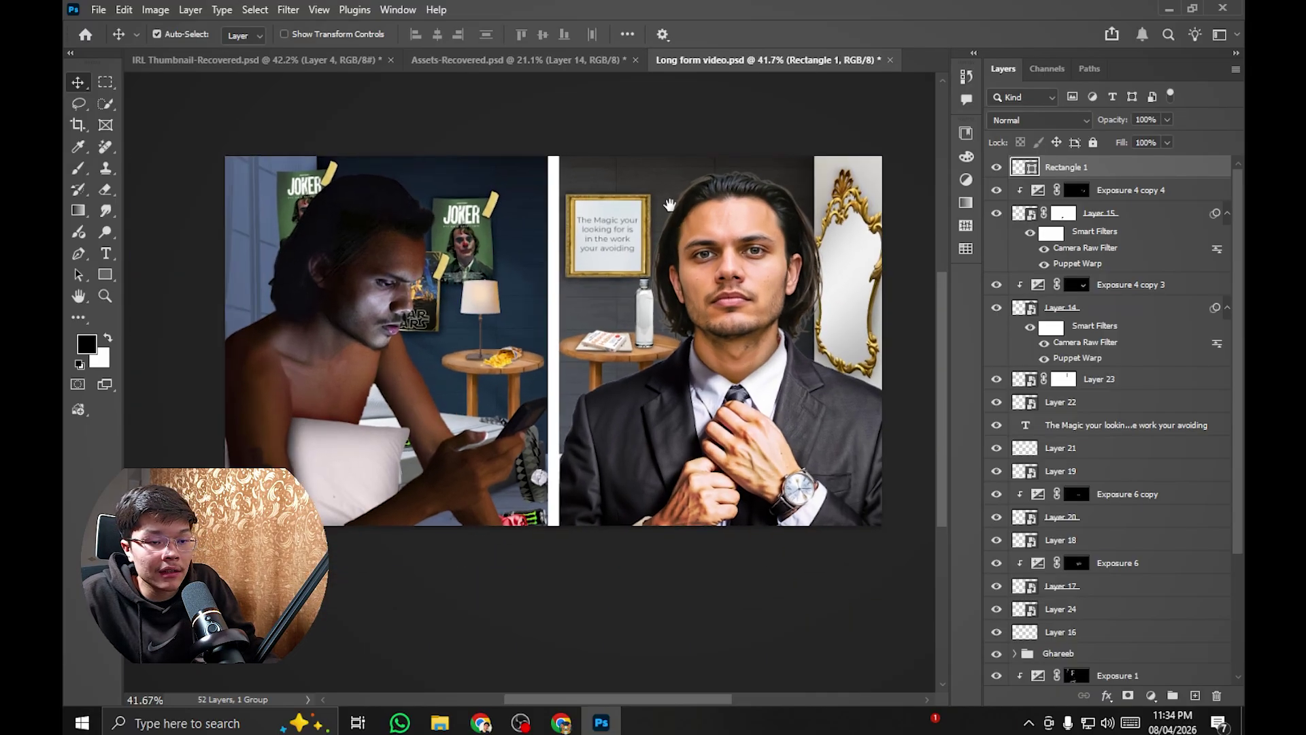
scroll(748, 313, up, 1)
scroll(848, 341, down, 1)
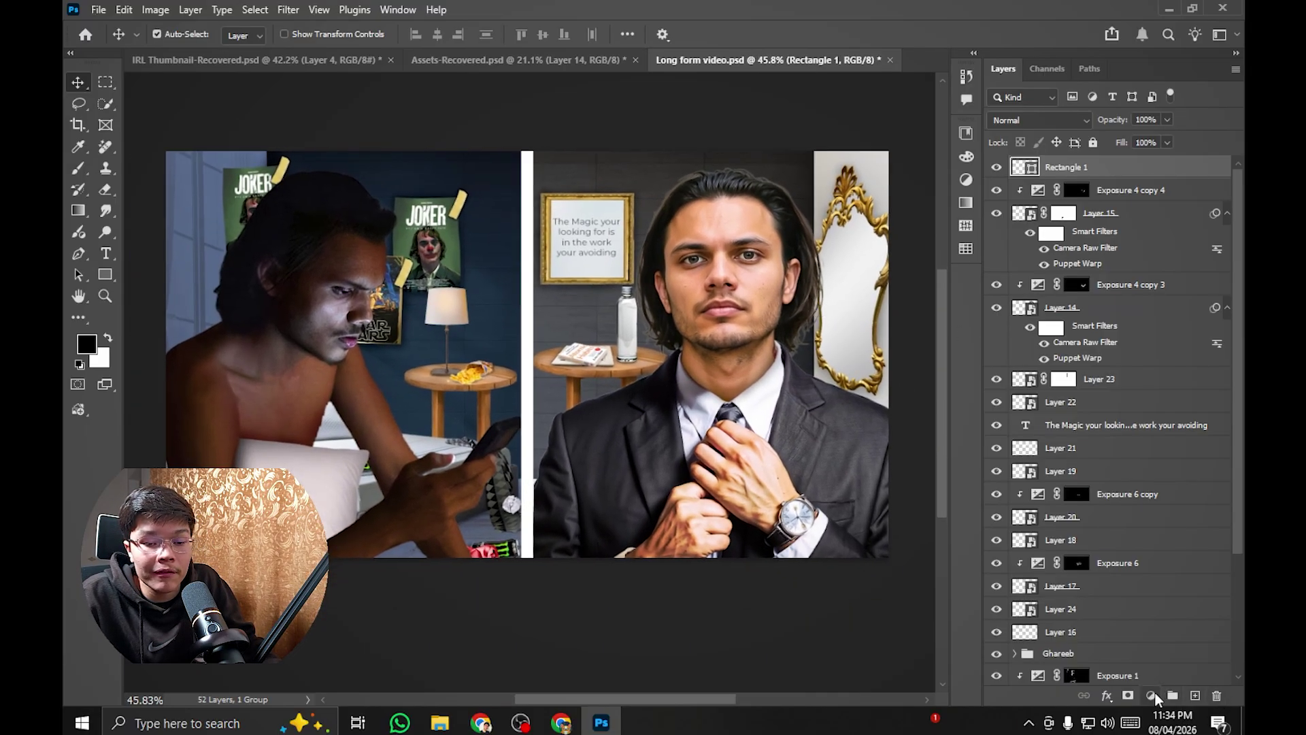
Step: Add a Curves adjustment above all layers, pull it down to input 209, output 48, and invert its mask to black
click(1155, 692)
click(1165, 439)
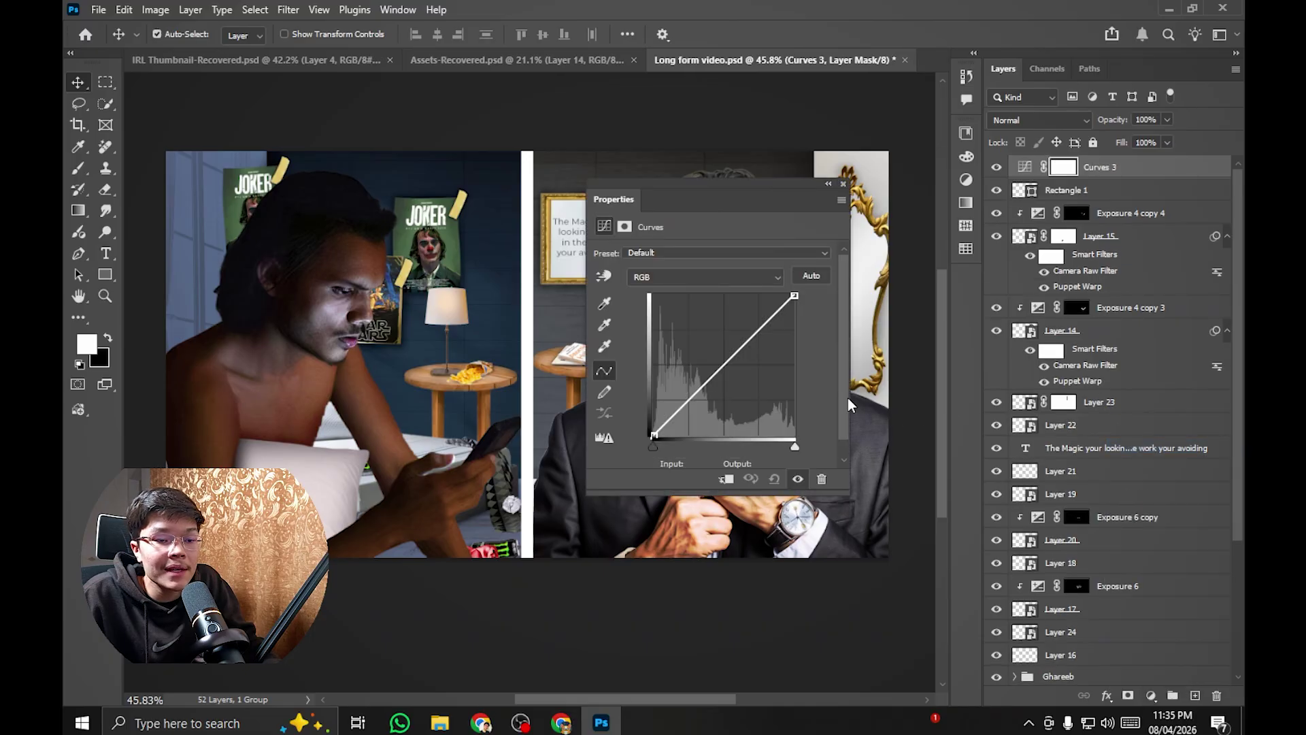
drag(727, 369, 775, 418)
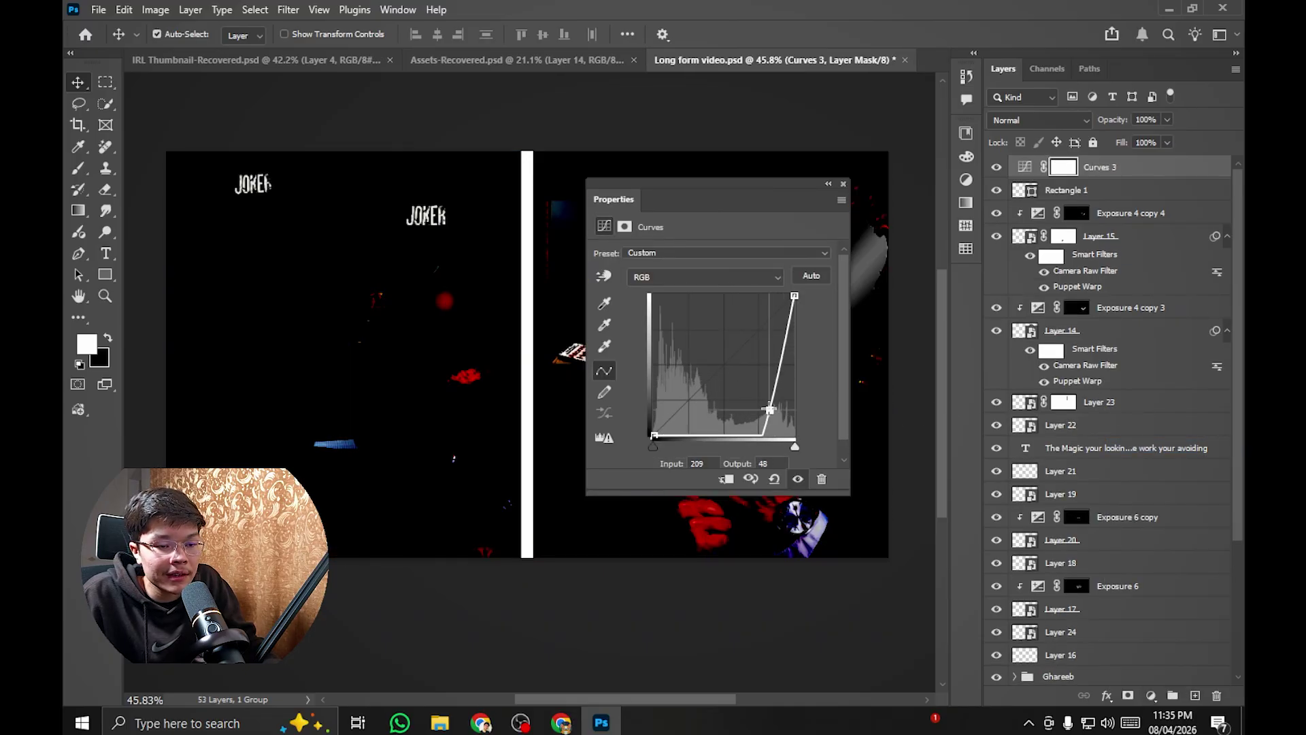
click(844, 185)
key(ctrl+i)
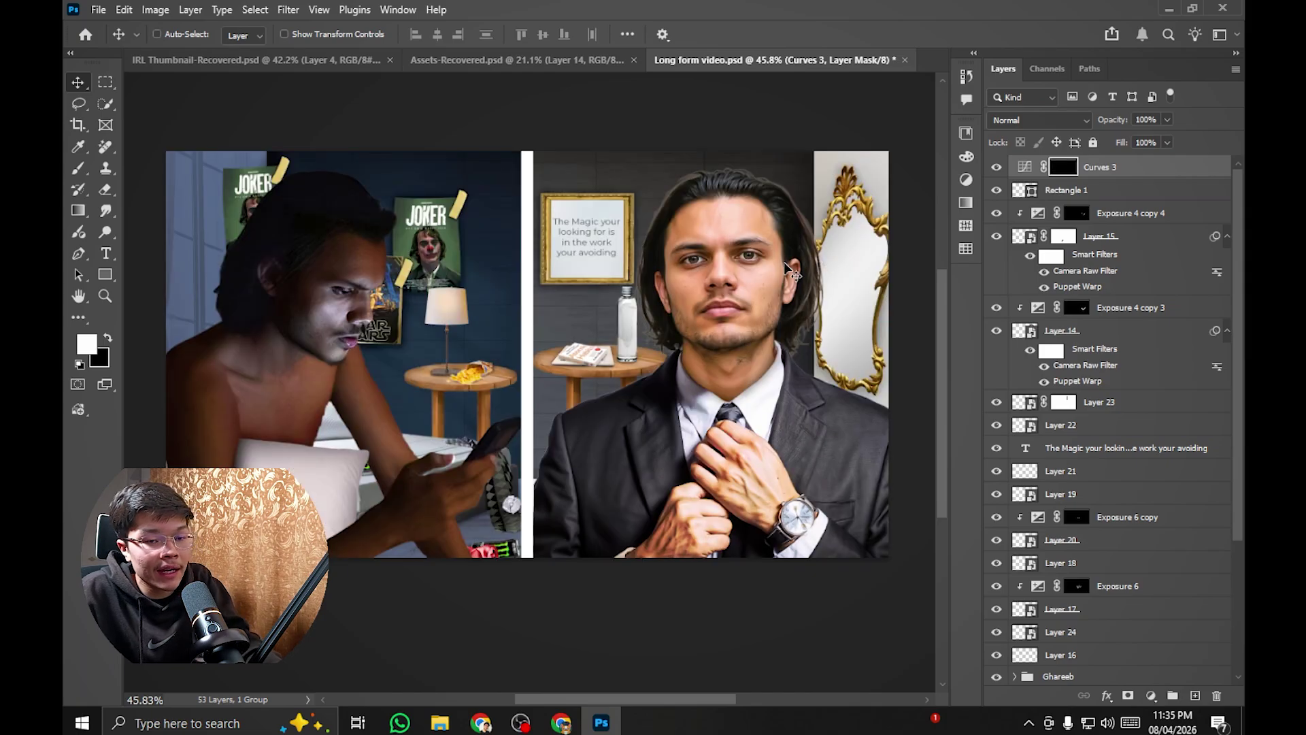
Step: Set up a soft white 400 px Brush at 40% opacity and 30% flow for painting on the Curves mask
scroll(449, 377, down, 3)
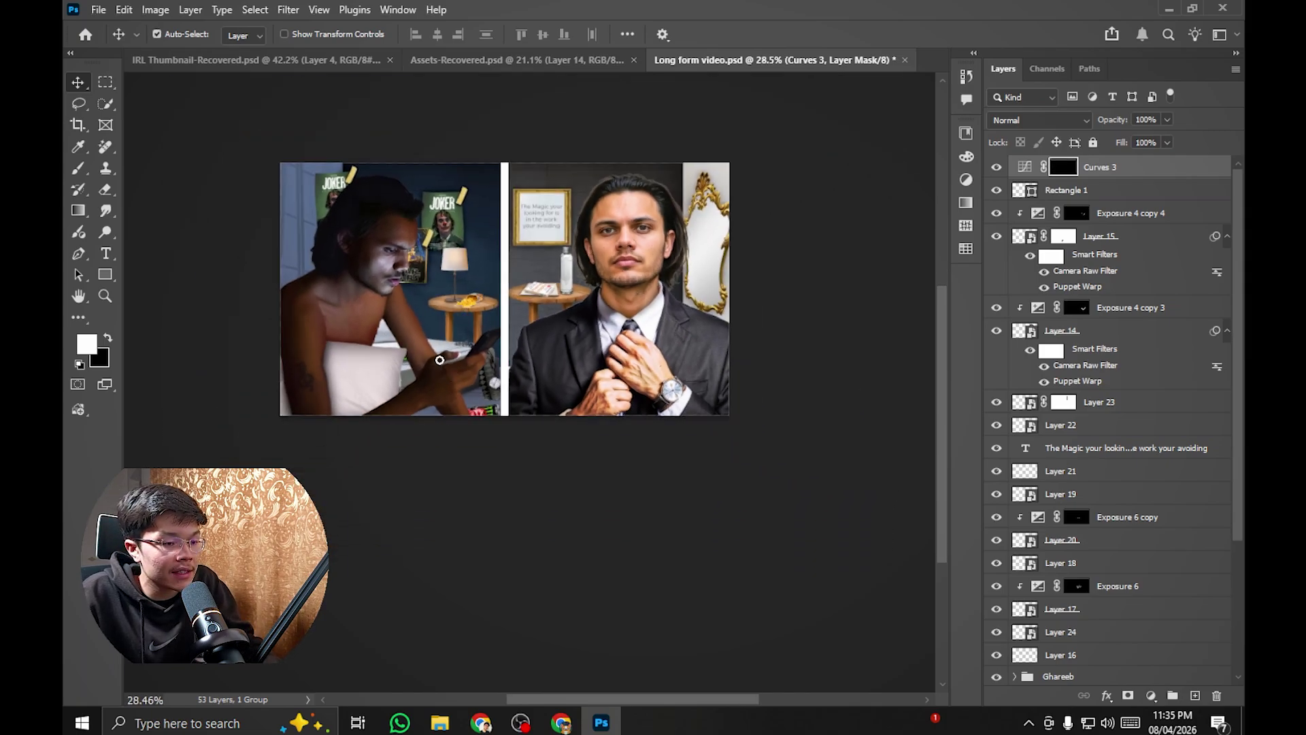
key(b)
scroll(436, 357, up, 2)
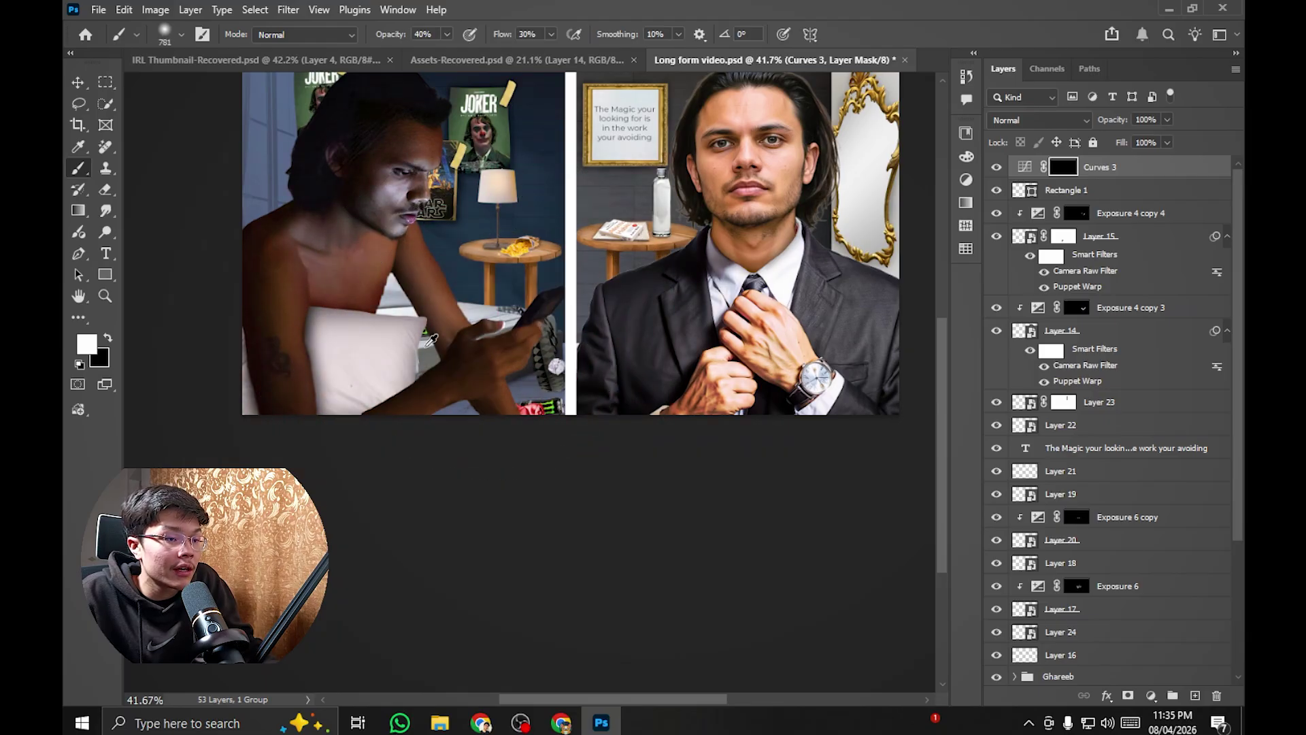
drag(431, 339, 415, 339)
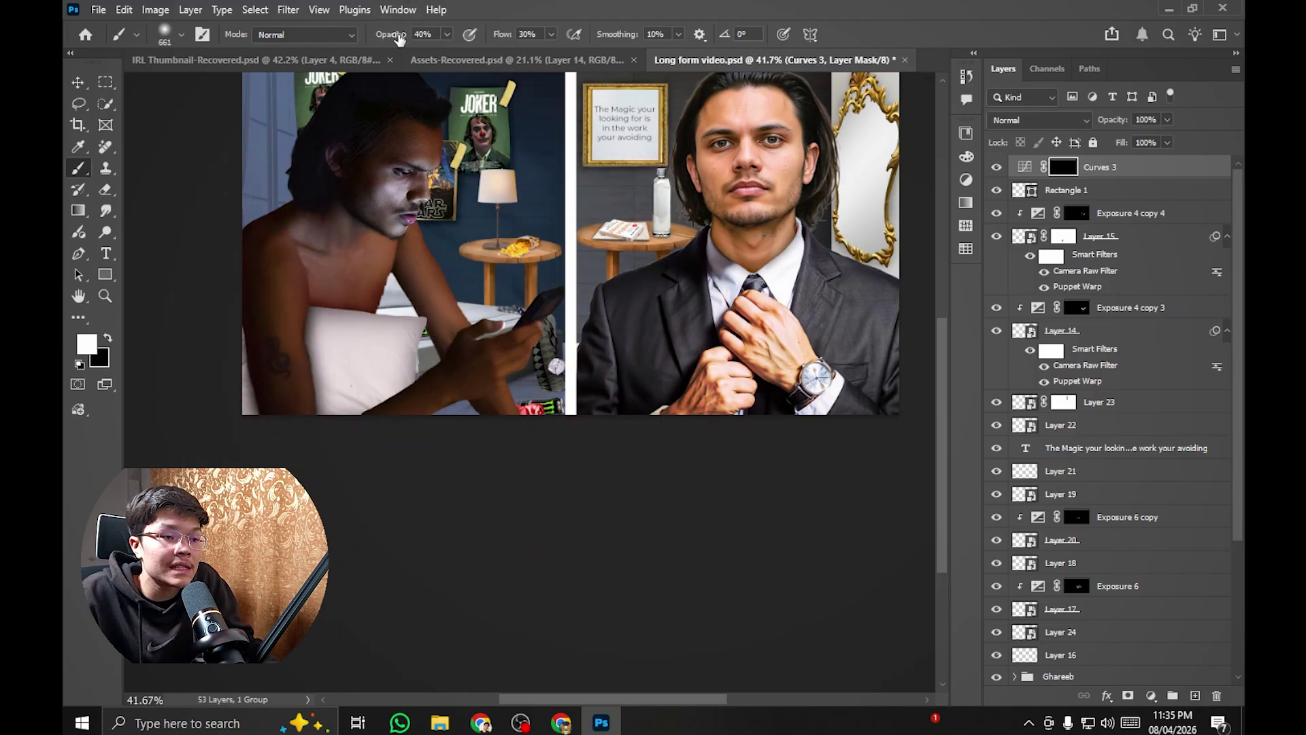
drag(395, 249, 370, 252)
scroll(386, 267, up, 1)
drag(394, 296, 400, 245)
drag(393, 285, 370, 289)
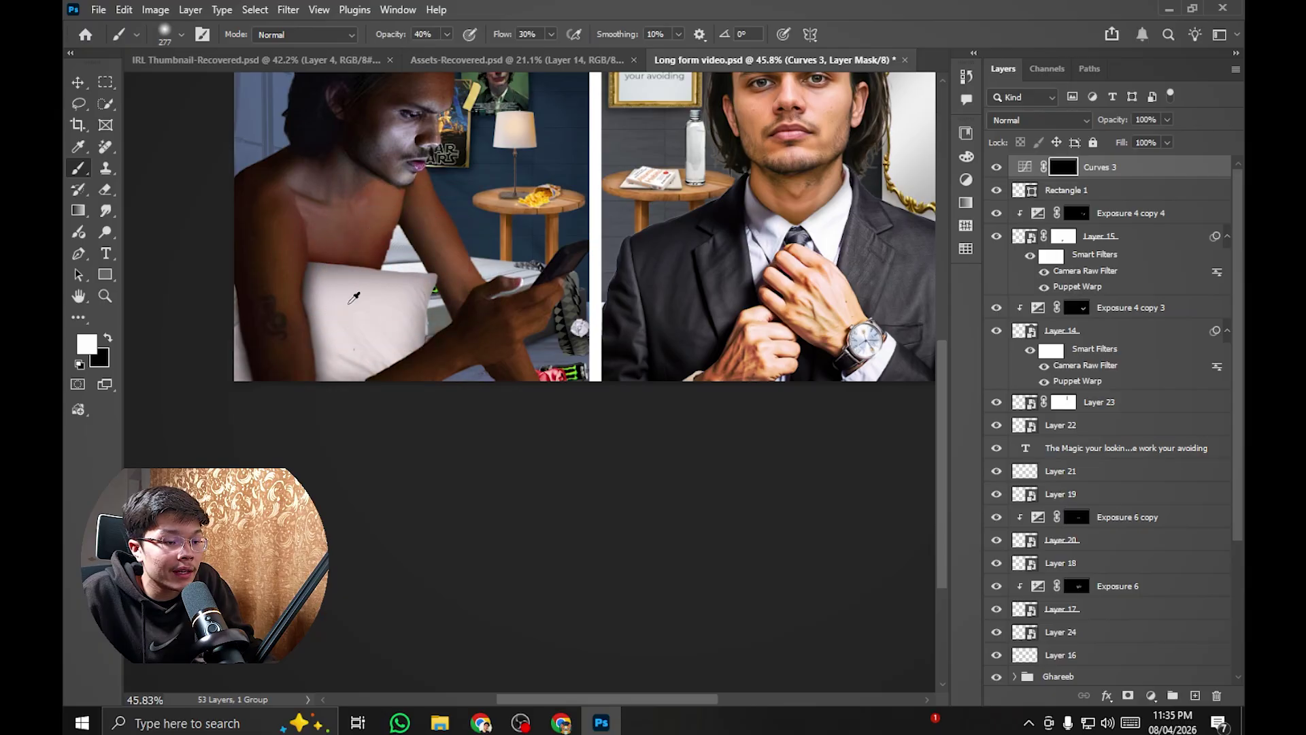
scroll(329, 328, up, 2)
mouse_move(339, 333)
mouse_down()
mouse_move(356, 355)
mouse_move(320, 357)
mouse_up()
scroll(198, 410, down, 2)
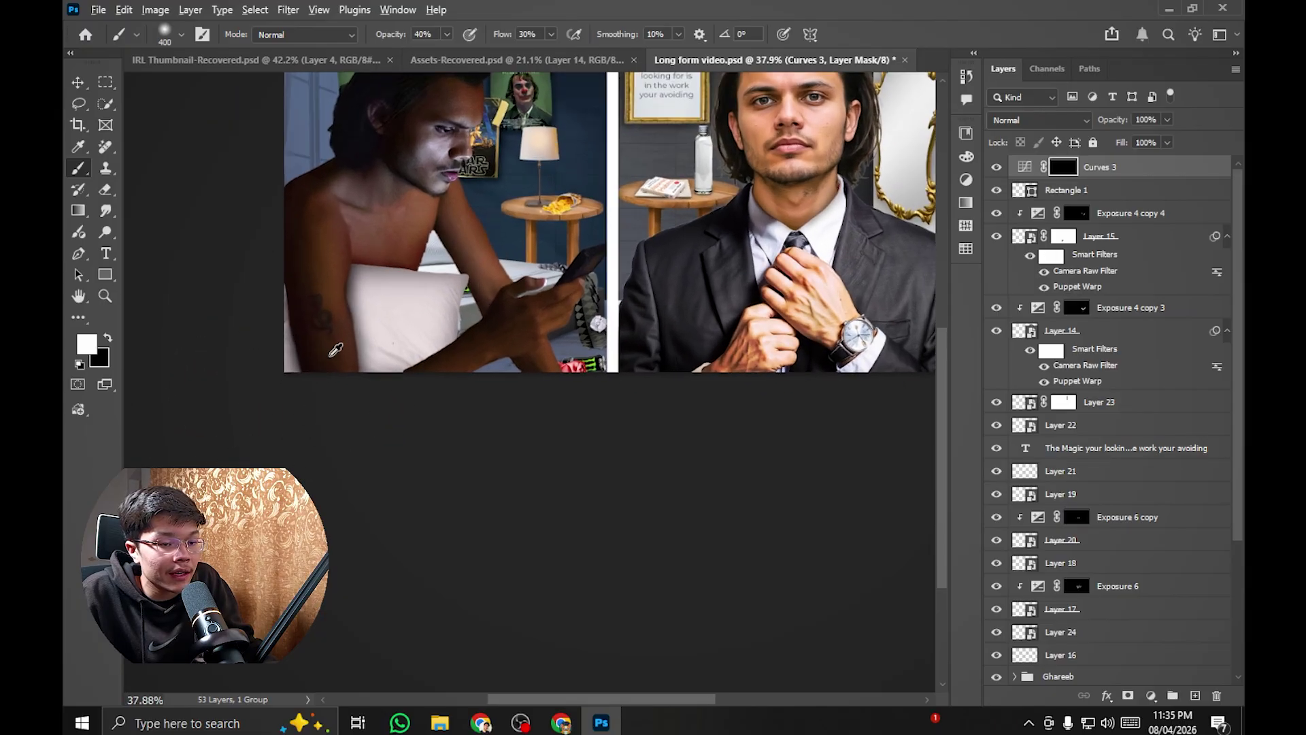
drag(397, 335, 367, 329)
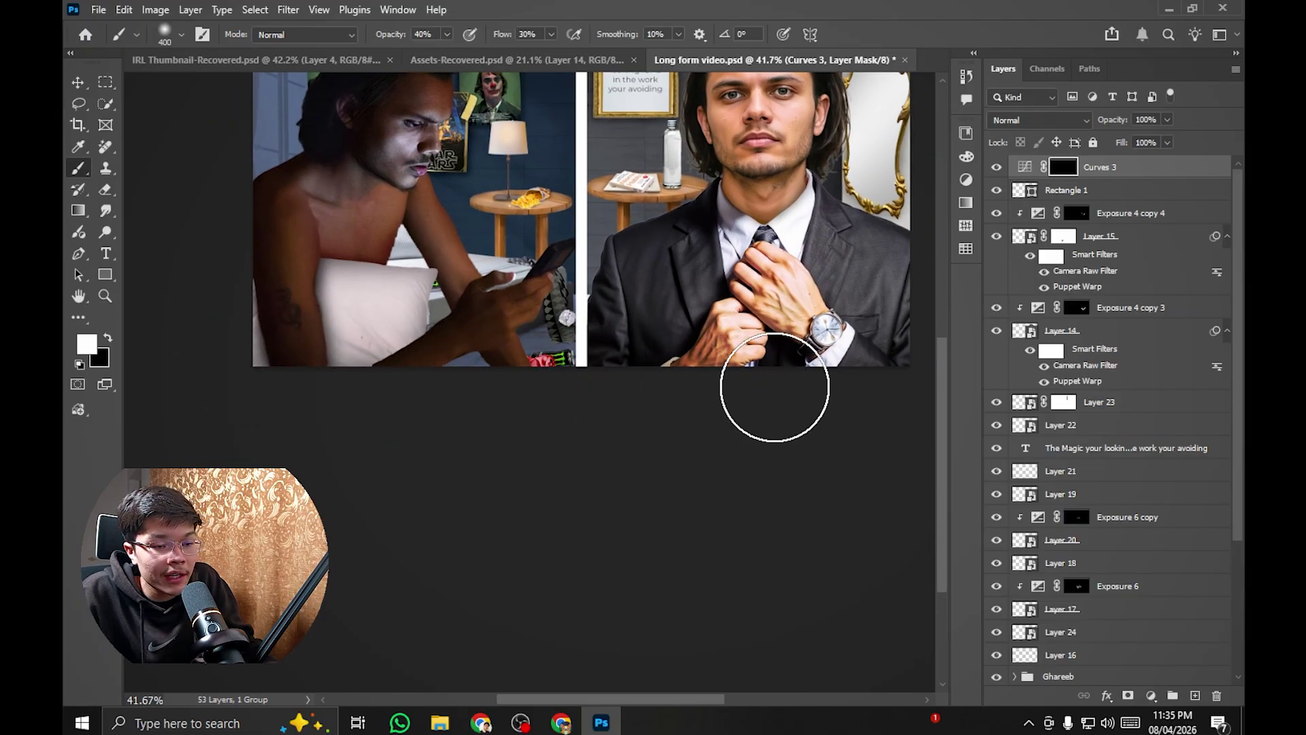
Step: Paint white on the Curves mask along the lower edges of both panels to darken them
drag(645, 269, 666, 271)
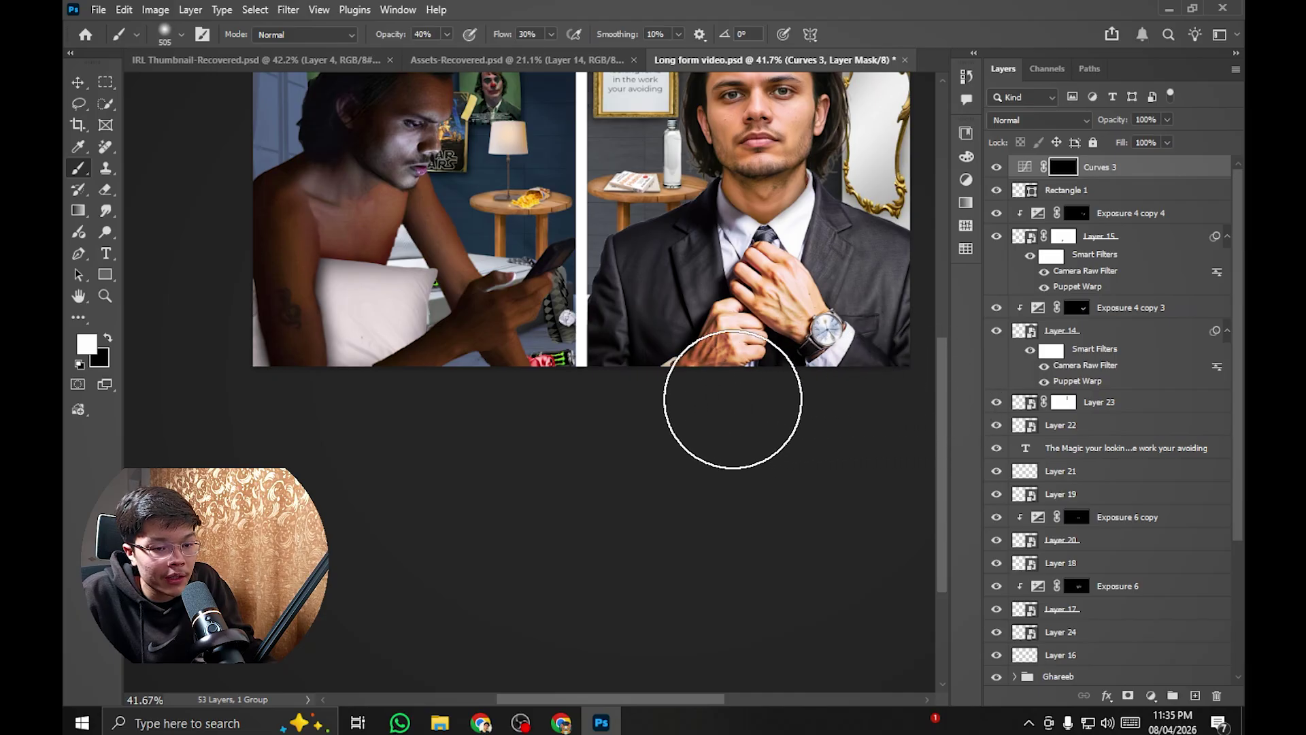
drag(436, 329, 221, 381)
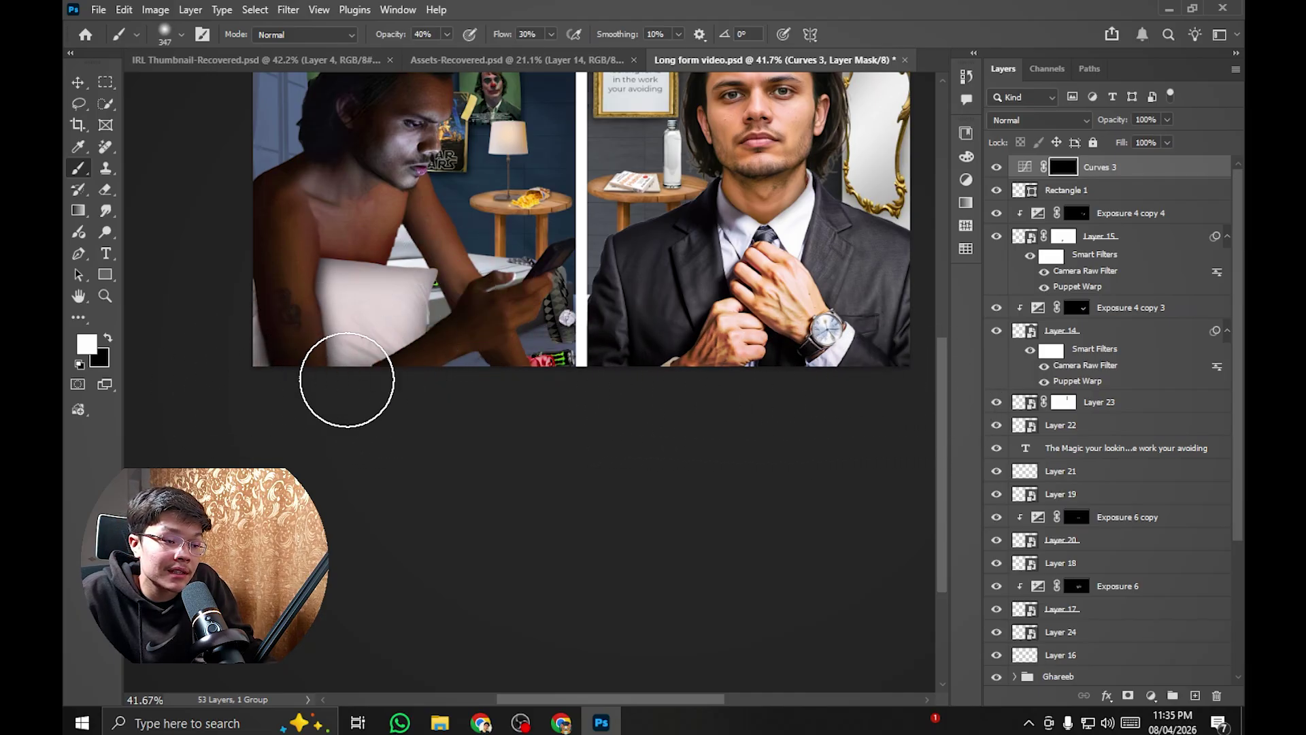
mouse_move(347, 379)
mouse_down()
mouse_move(956, 379)
mouse_move(920, 413)
mouse_move(185, 375)
mouse_up()
drag(304, 345, 289, 348)
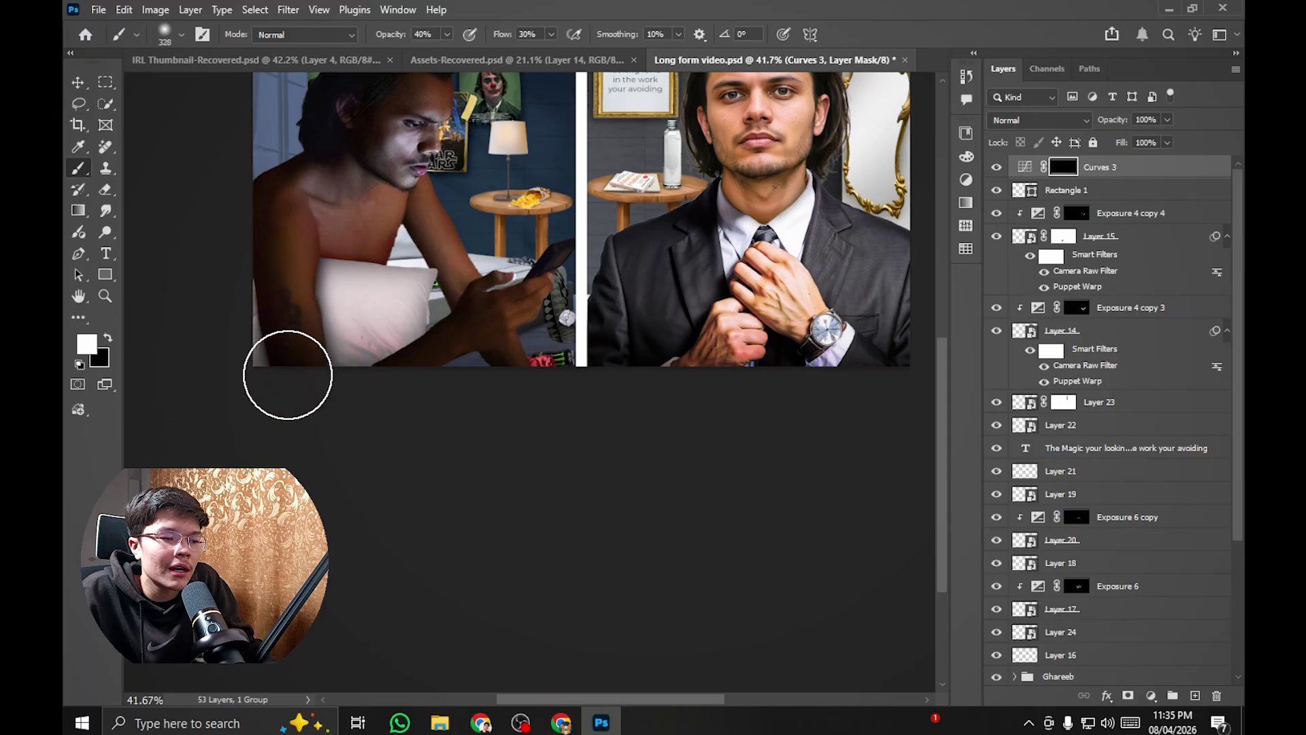
mouse_move(801, 305)
mouse_down()
mouse_move(877, 306)
mouse_move(927, 422)
mouse_up()
drag(808, 342, 736, 353)
drag(724, 306, 708, 320)
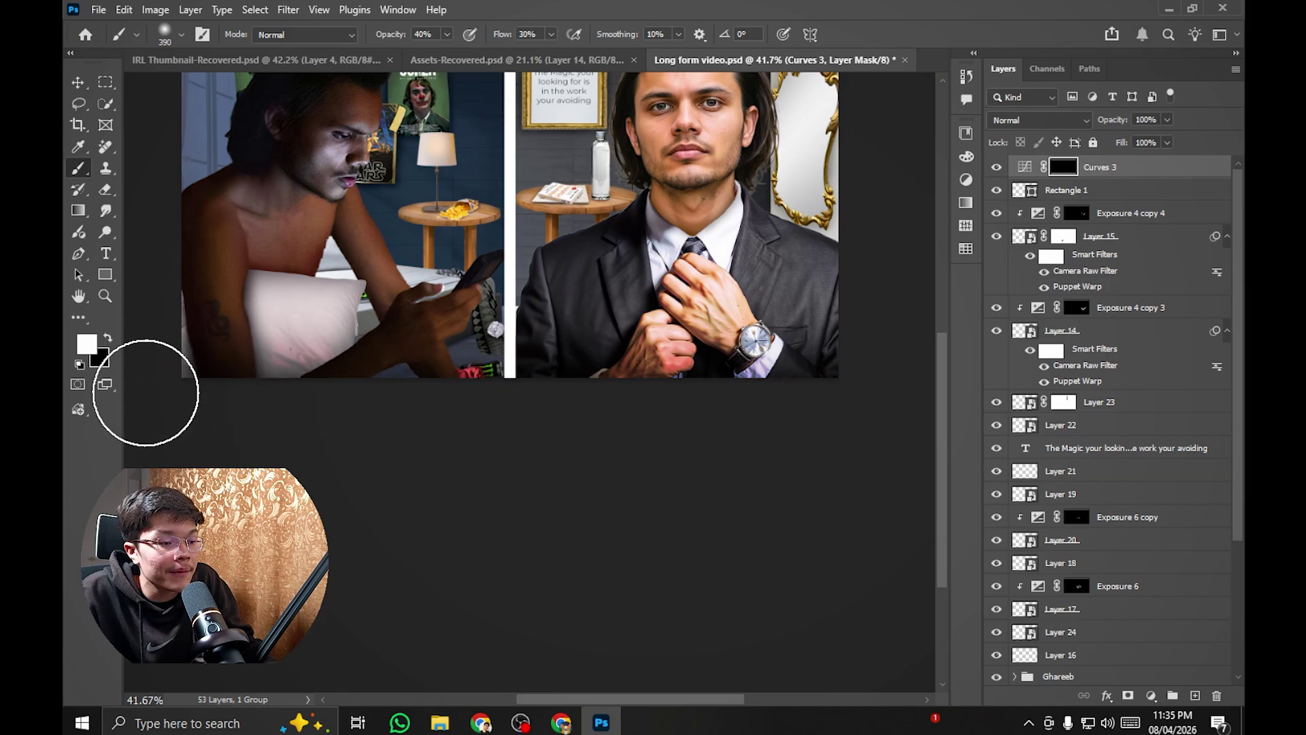
Step: Darken both panels' lower edges further by painting white on the Curves mask with a larger soft brush of about 848 px
right_click(248, 329)
drag(268, 284, 162, 399)
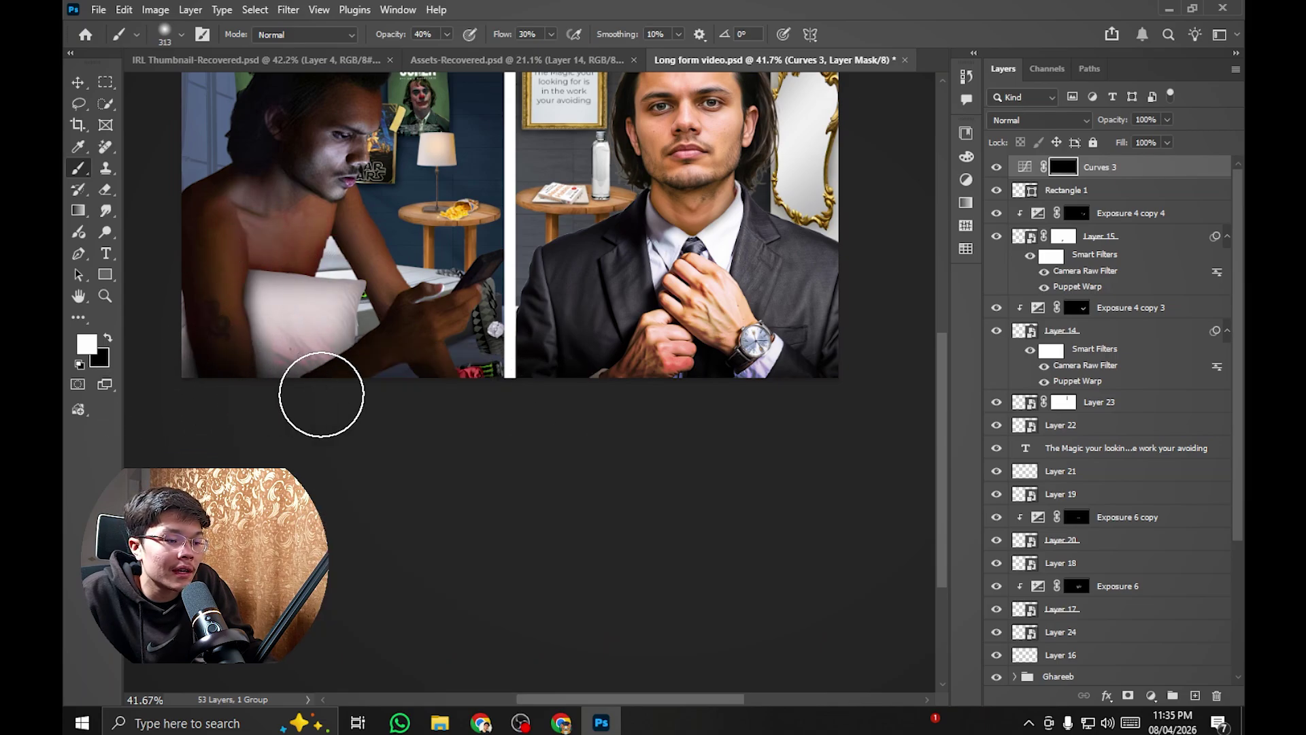
scroll(718, 334, down, 2)
drag(720, 336, 796, 391)
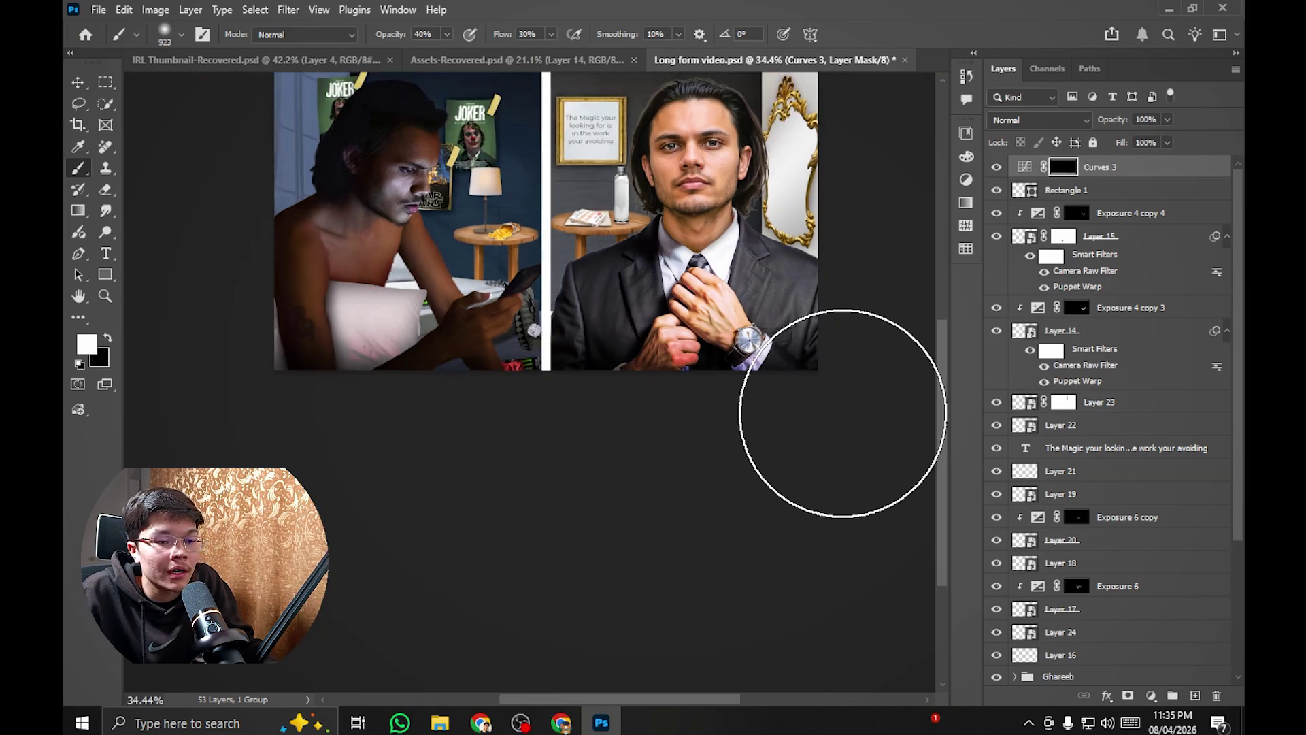
drag(819, 435, 272, 437)
drag(392, 330, 382, 339)
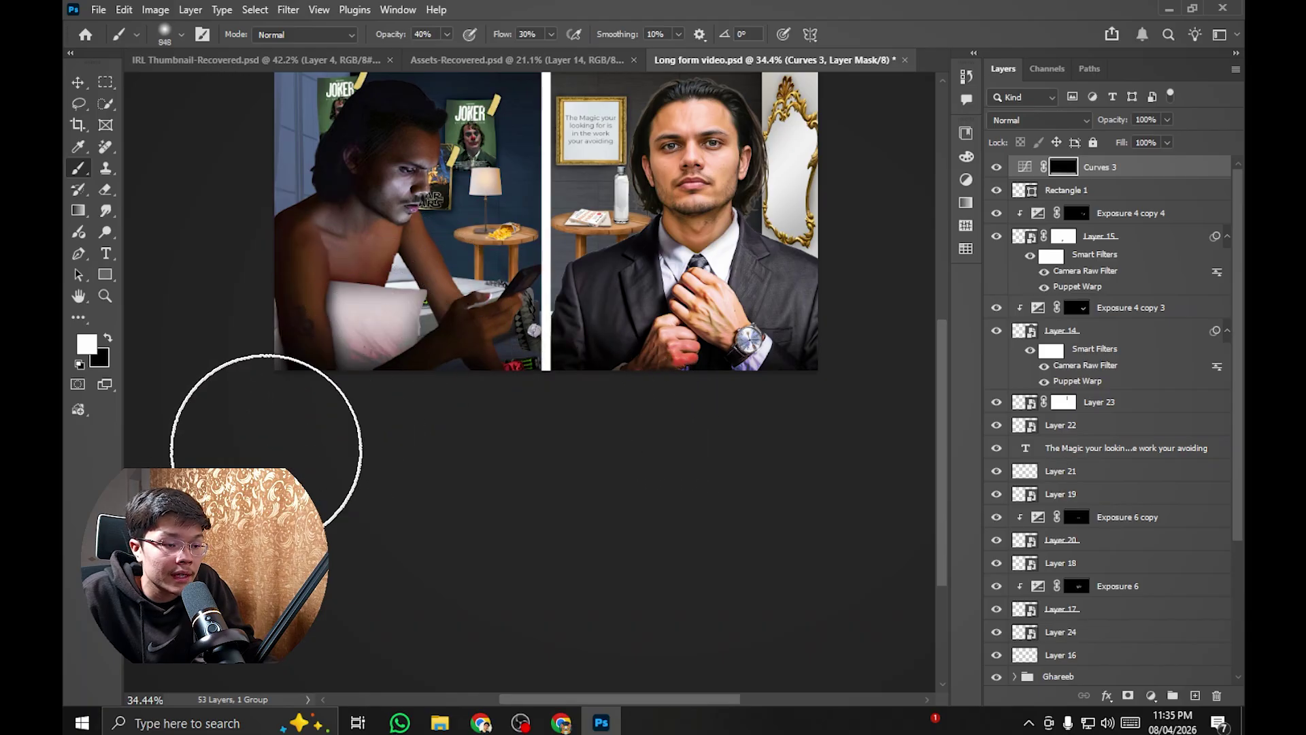
drag(261, 435, 875, 413)
scroll(644, 296, down, 4)
scroll(705, 300, down, 4)
drag(633, 286, 751, 230)
scroll(751, 230, up, 4)
scroll(708, 300, up, 6)
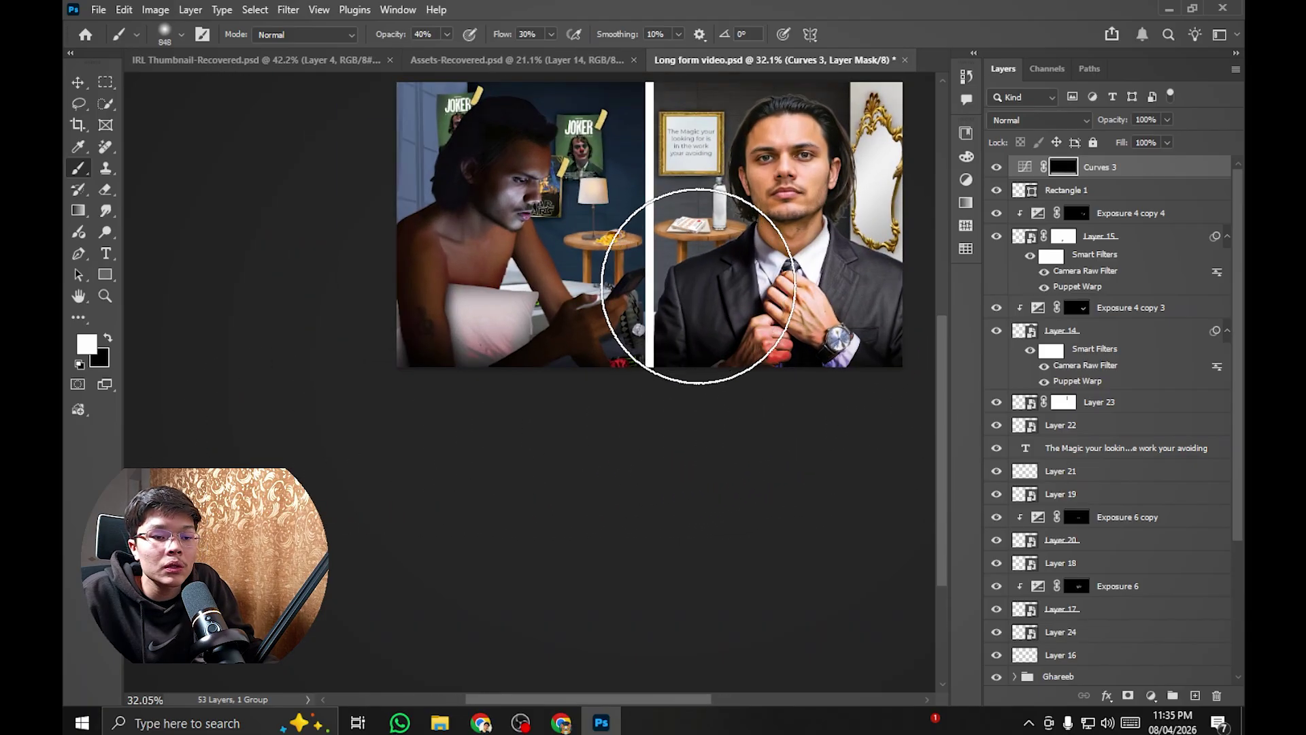
Step: Examine the suited man's lower fist up close, comparing it with the top Curves adjustment hidden and shown
scroll(796, 334, up, 2)
scroll(690, 334, up, 4)
mouse_move(773, 413)
mouse_down()
mouse_move(689, 334)
mouse_move(517, 334)
mouse_up()
mouse_move(636, 338)
mouse_down()
mouse_move(591, 319)
mouse_move(599, 332)
mouse_move(425, 286)
mouse_move(502, 447)
mouse_move(598, 452)
mouse_up()
scroll(583, 316, up, 3)
scroll(586, 317, down, 2)
scroll(597, 324, up, 1)
scroll(598, 326, down, 1)
scroll(603, 333, up, 1)
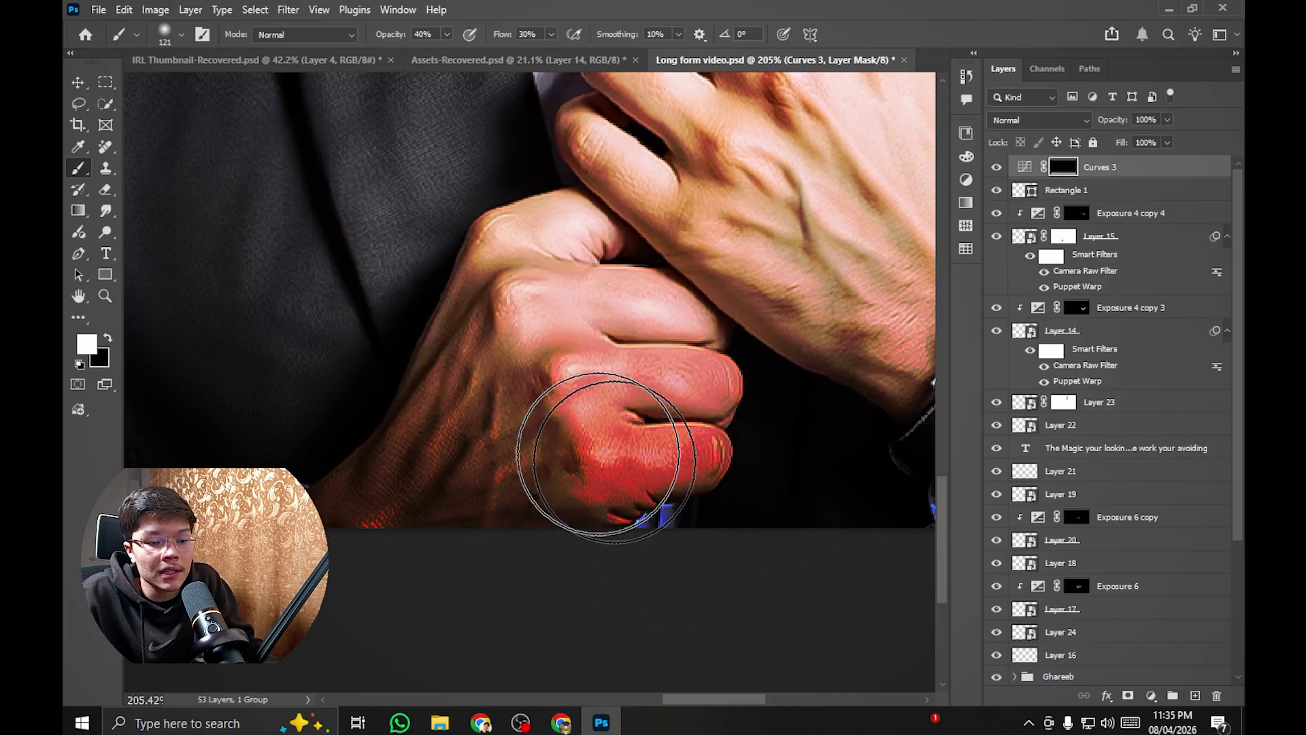
click(995, 167)
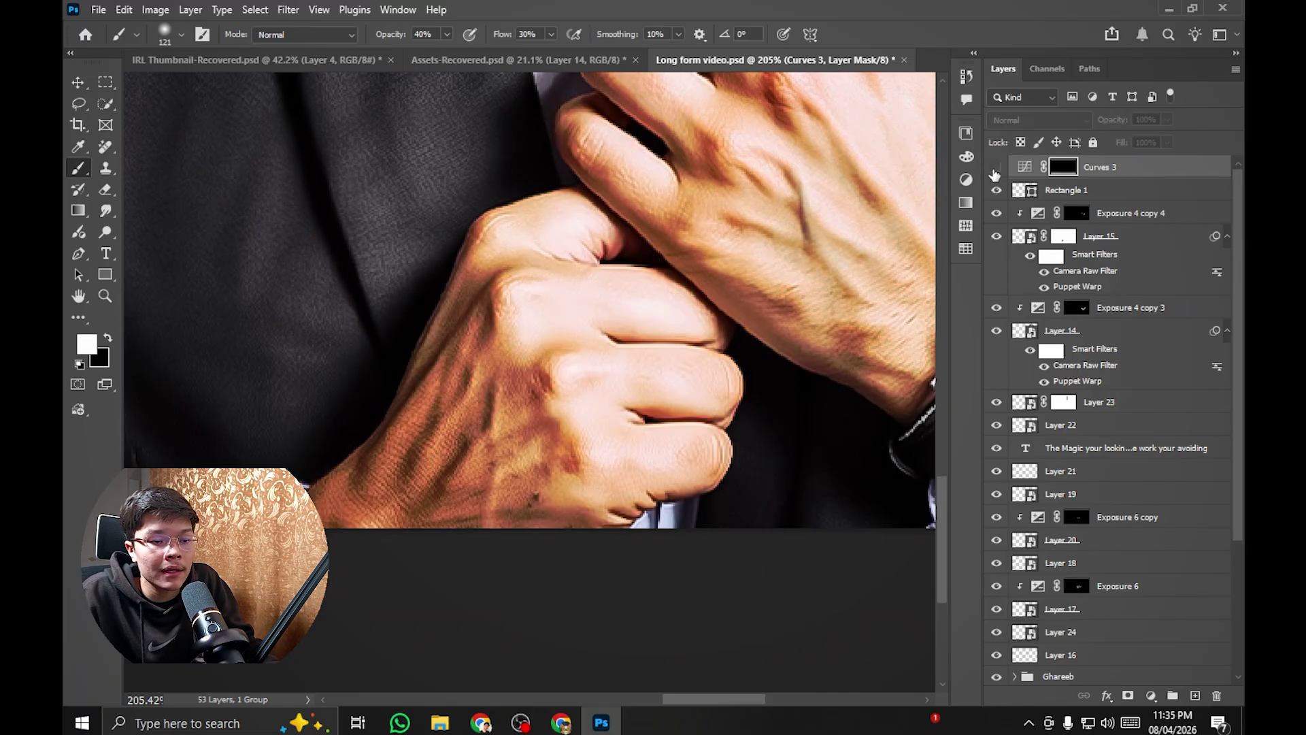
click(995, 167)
scroll(616, 290, down, 5)
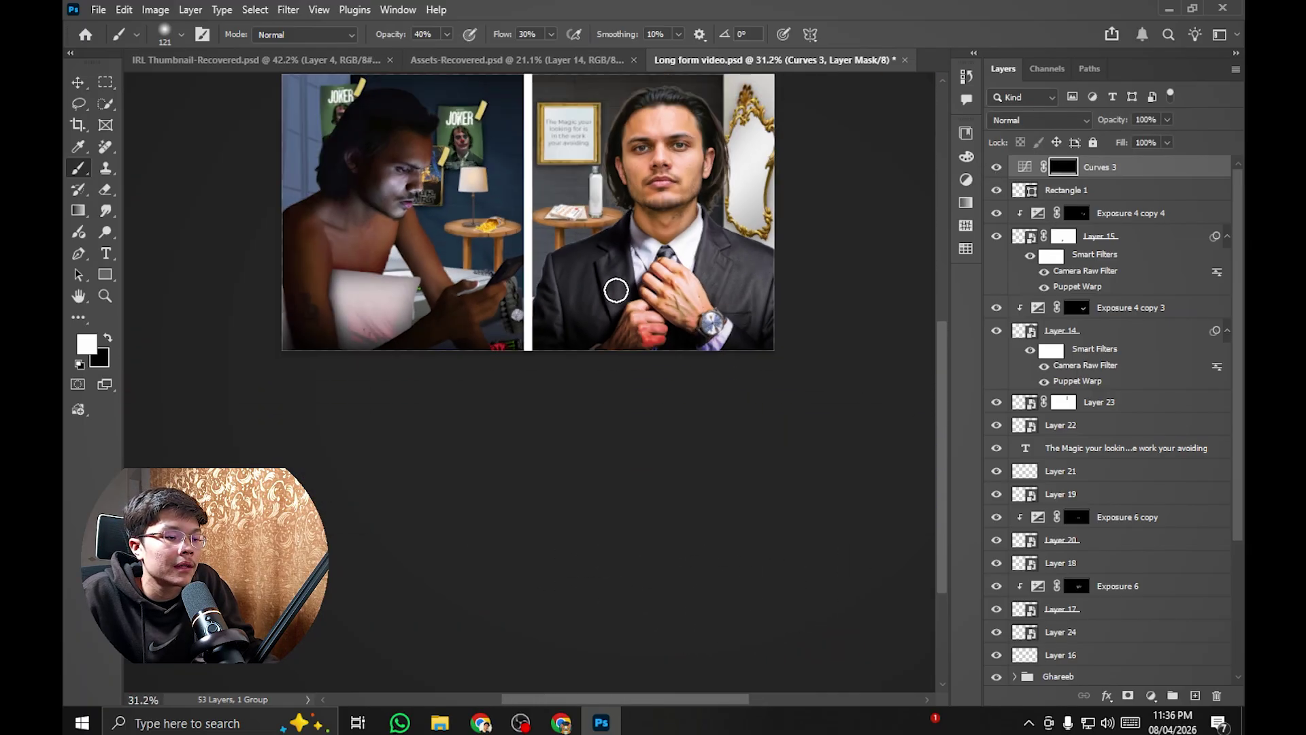
scroll(615, 290, up, 2)
scroll(631, 353, up, 1)
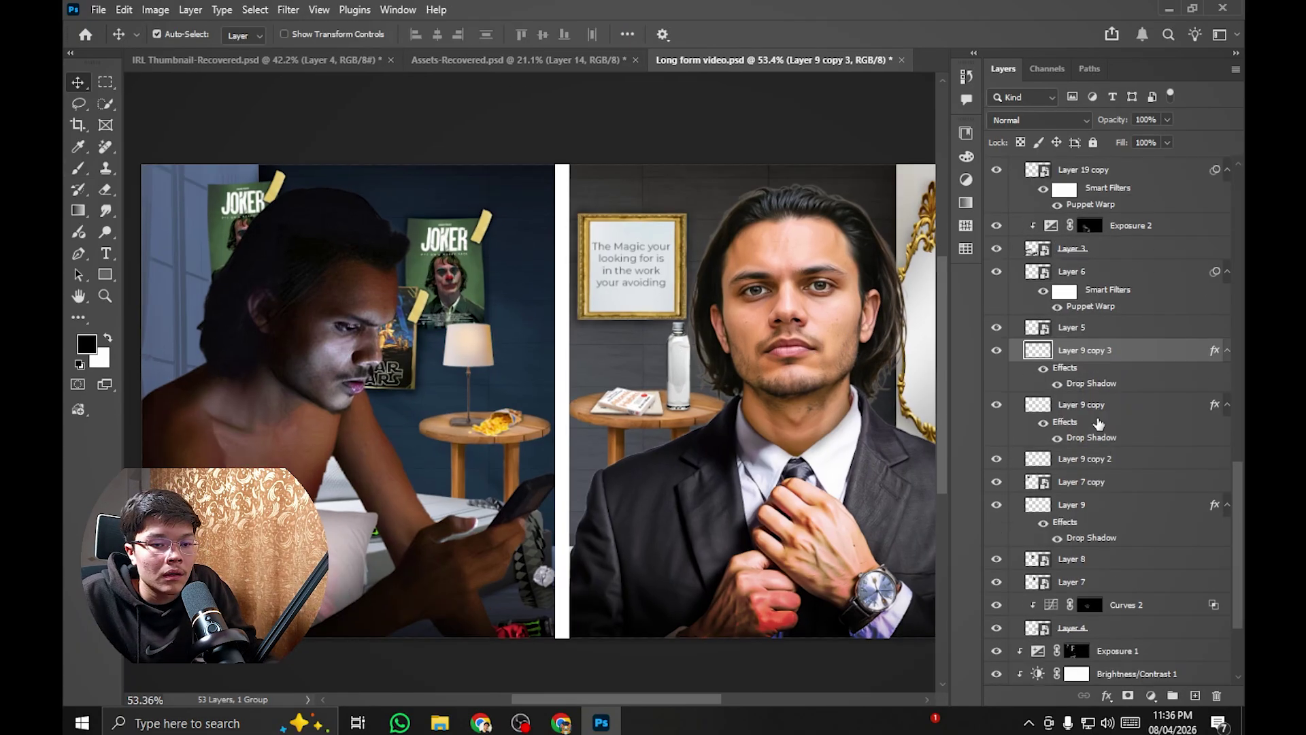
Step: Stamp all visible layers into a new layer above the topmost Curves adjustment and convert it to a Smart Object
scroll(1100, 415, up, 10)
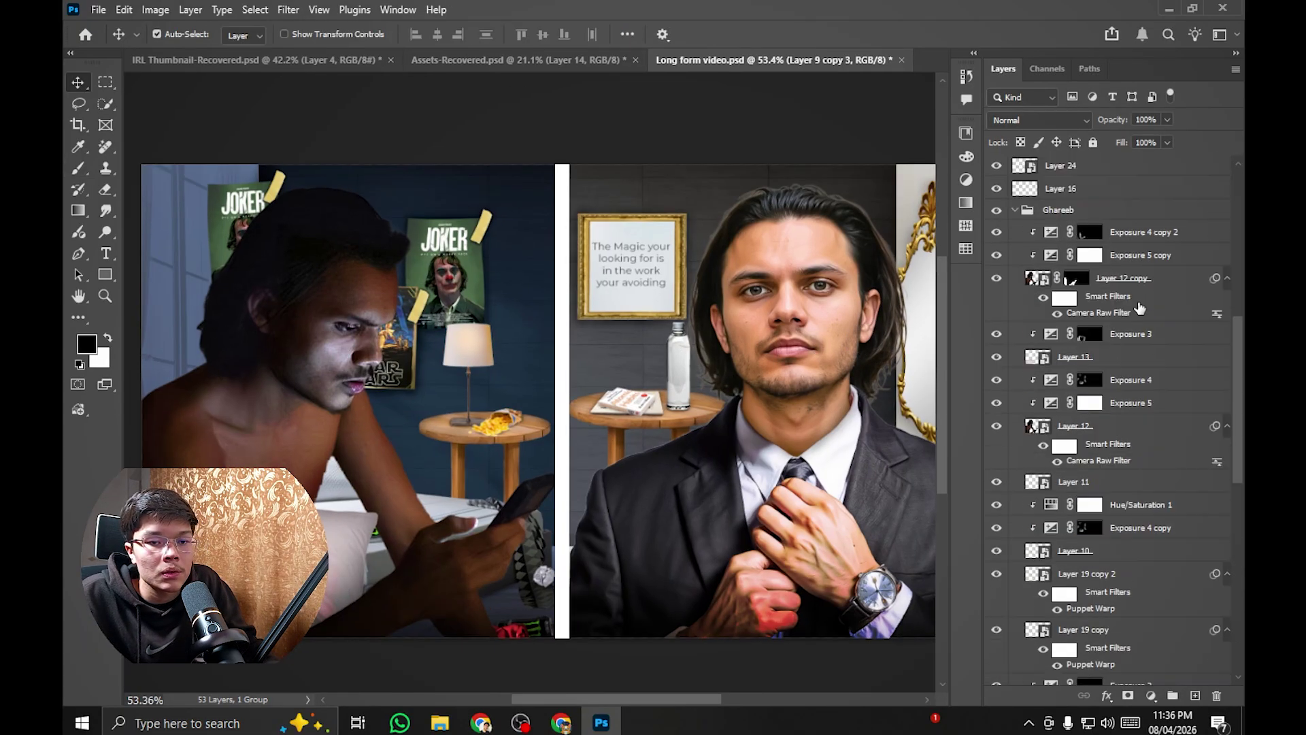
scroll(1159, 290, up, 6)
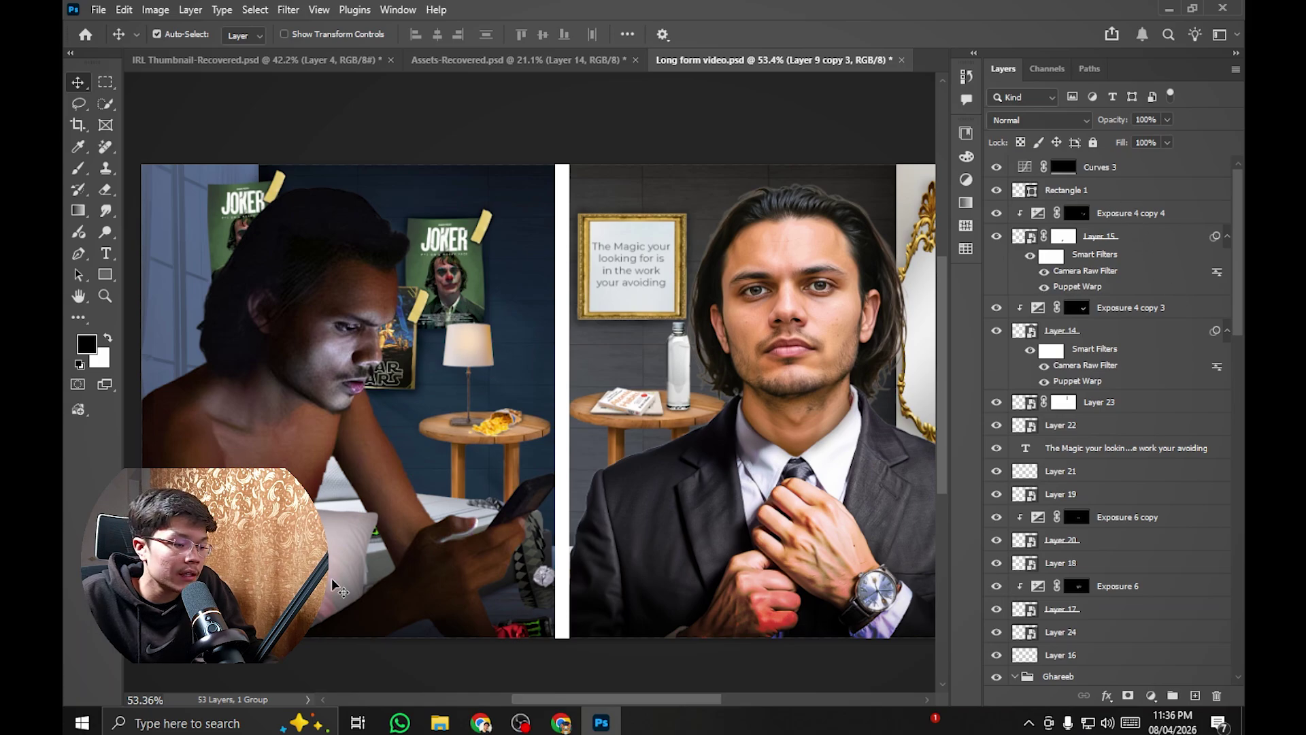
drag(1238, 272, 1218, 212)
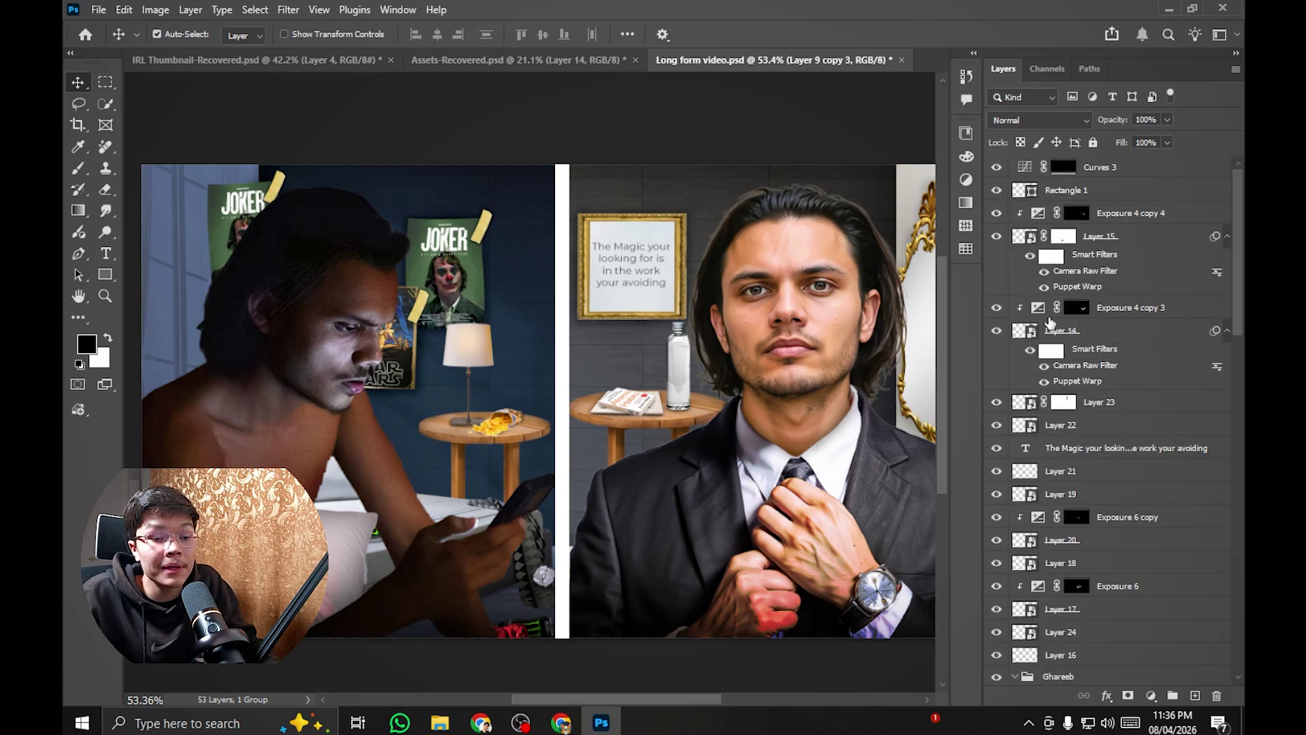
scroll(748, 353, down, 3)
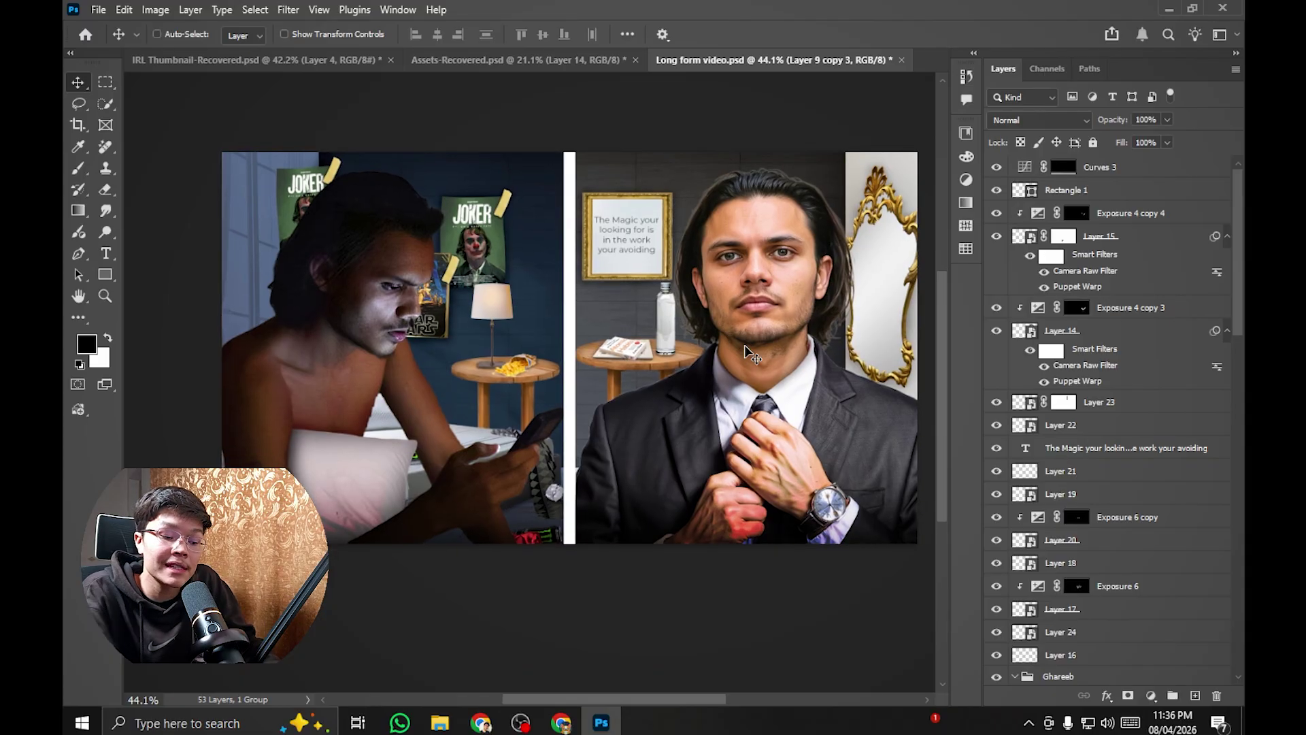
scroll(745, 348, up, 2)
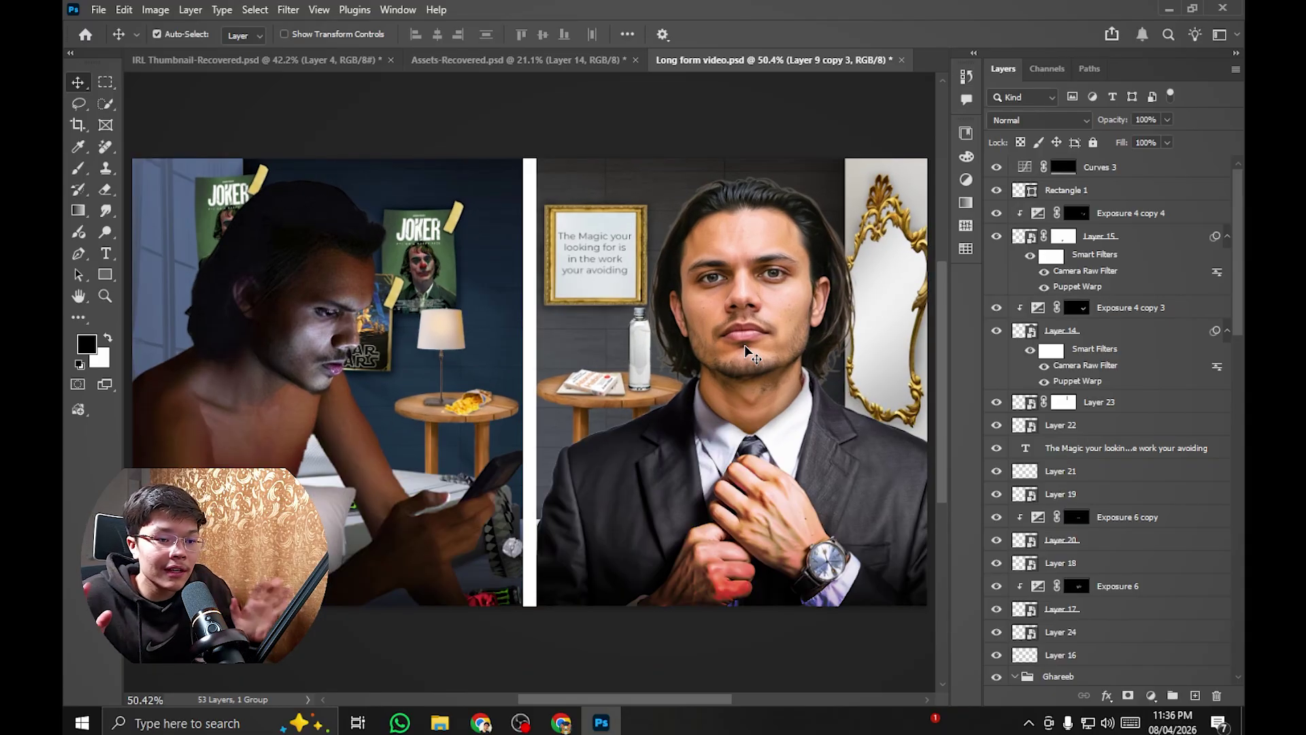
click(1139, 180)
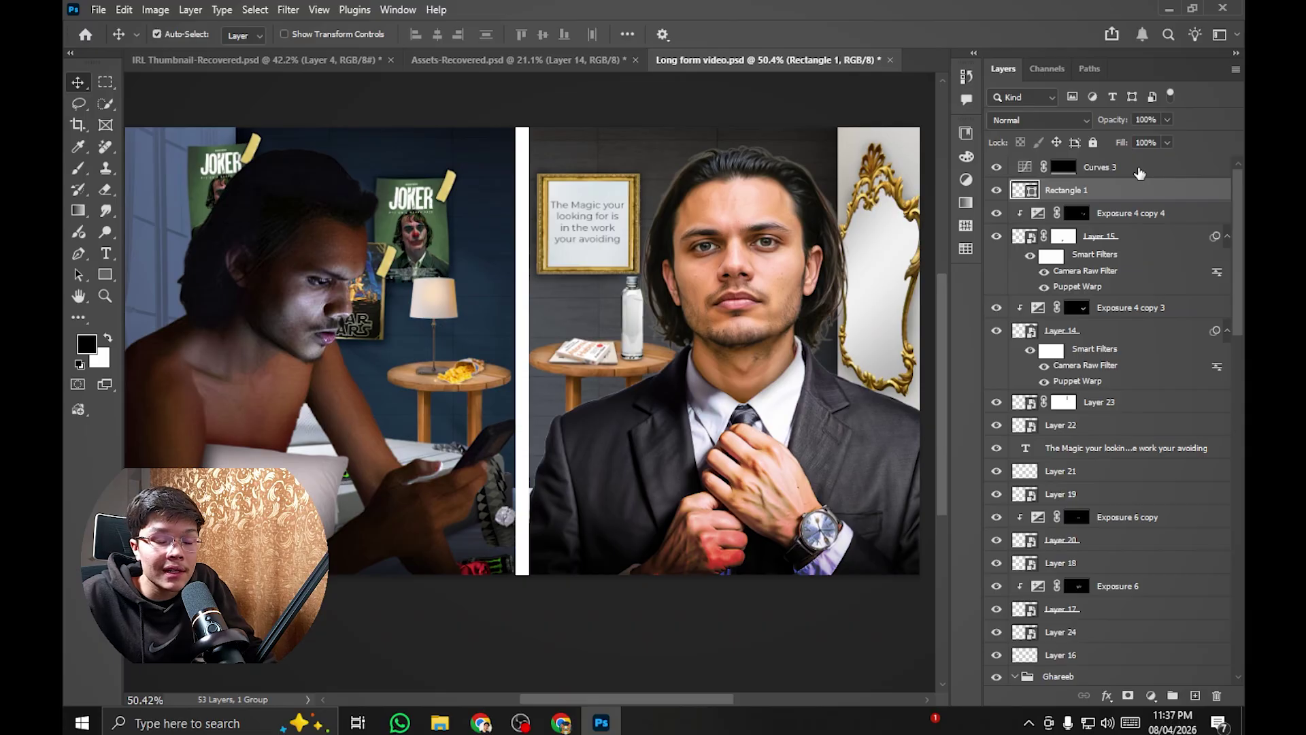
click(1140, 172)
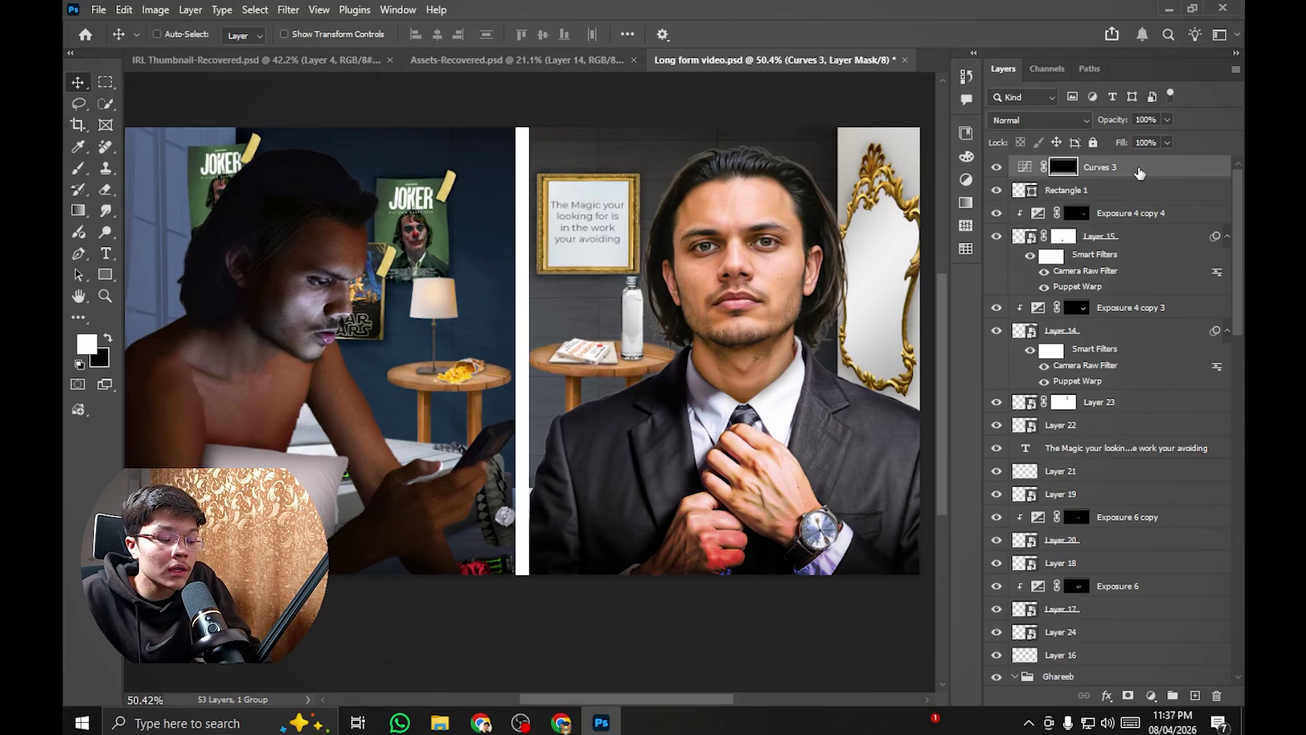
key(ctrl+shift+alt+e)
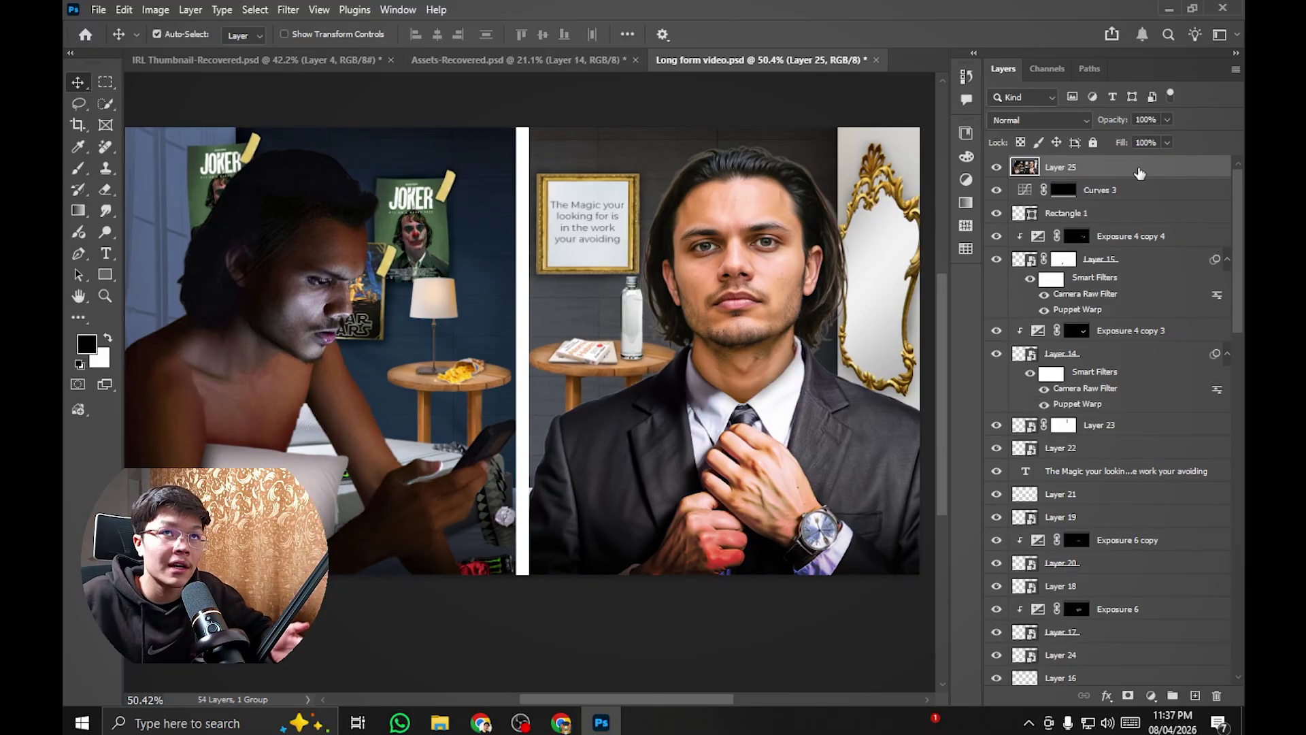
right_click(1140, 173)
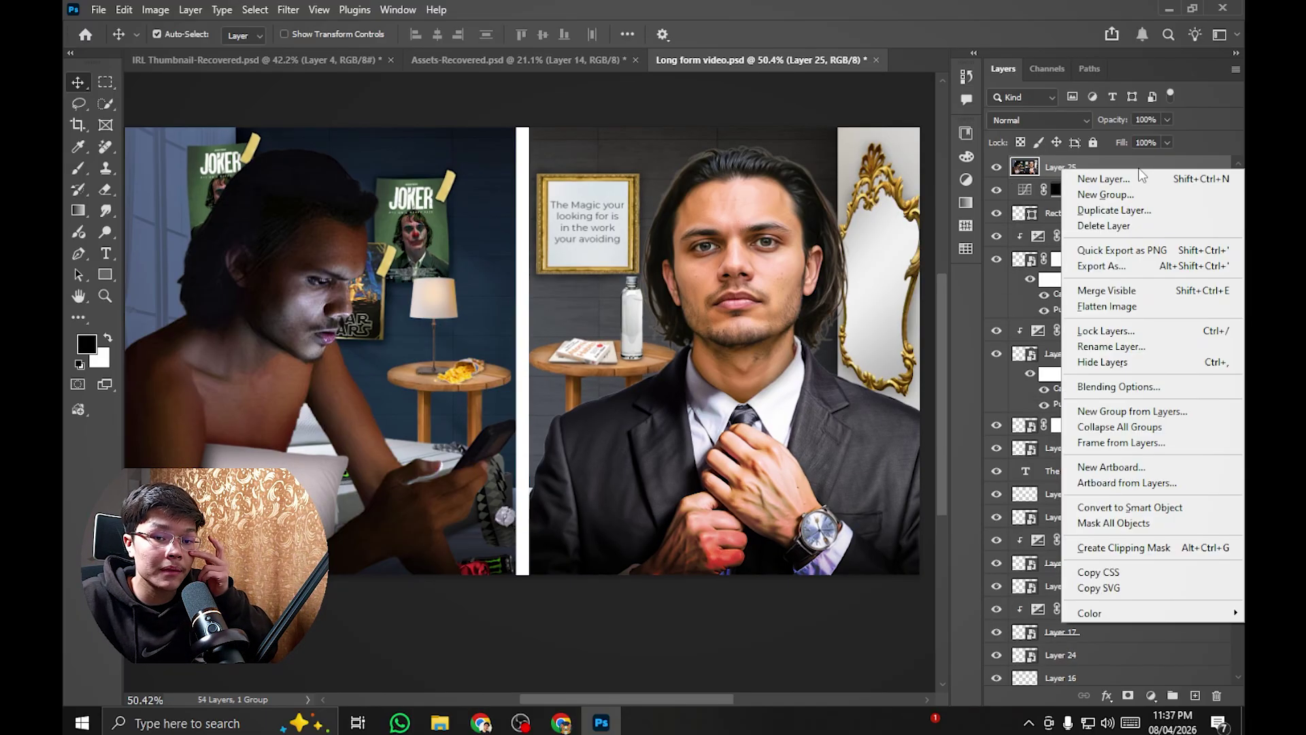
click(1176, 513)
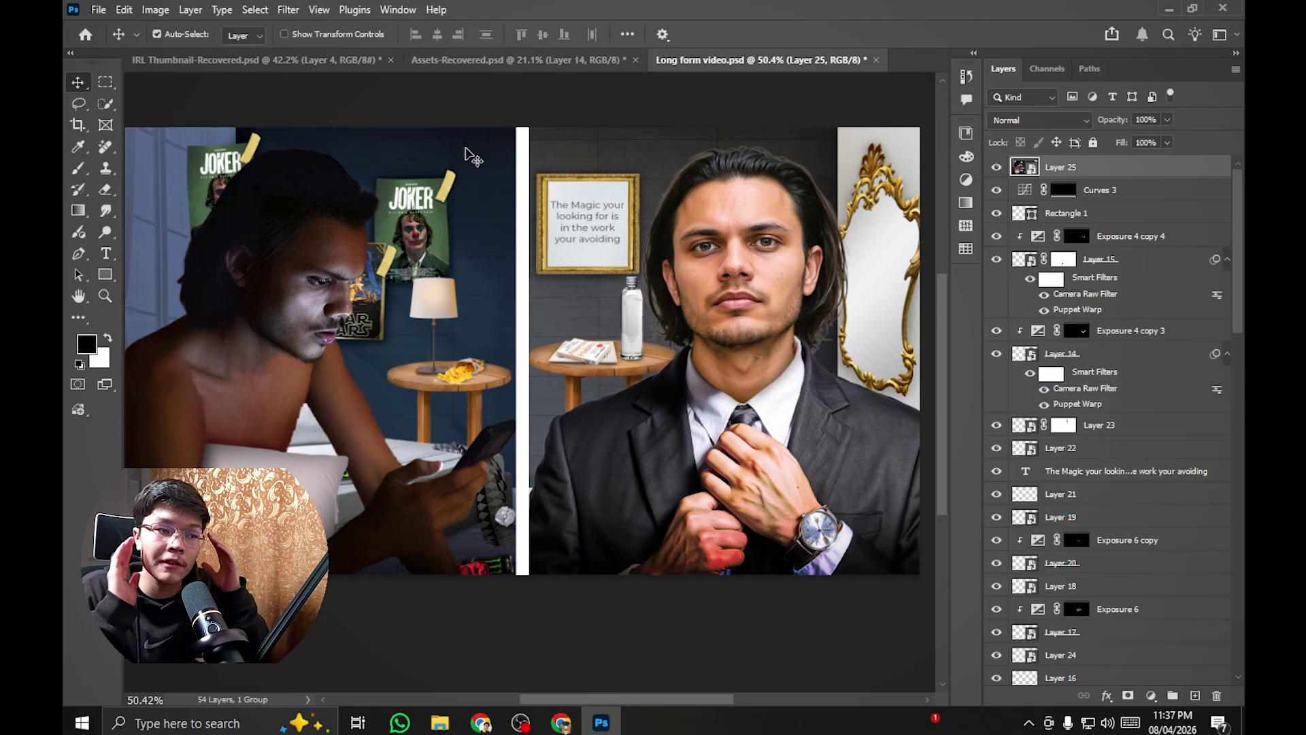
Step: Open the Camera Raw Filter on the stamped layer and set Contrast to +7, Shadows to +19 and Blacks to +7
click(317, 9)
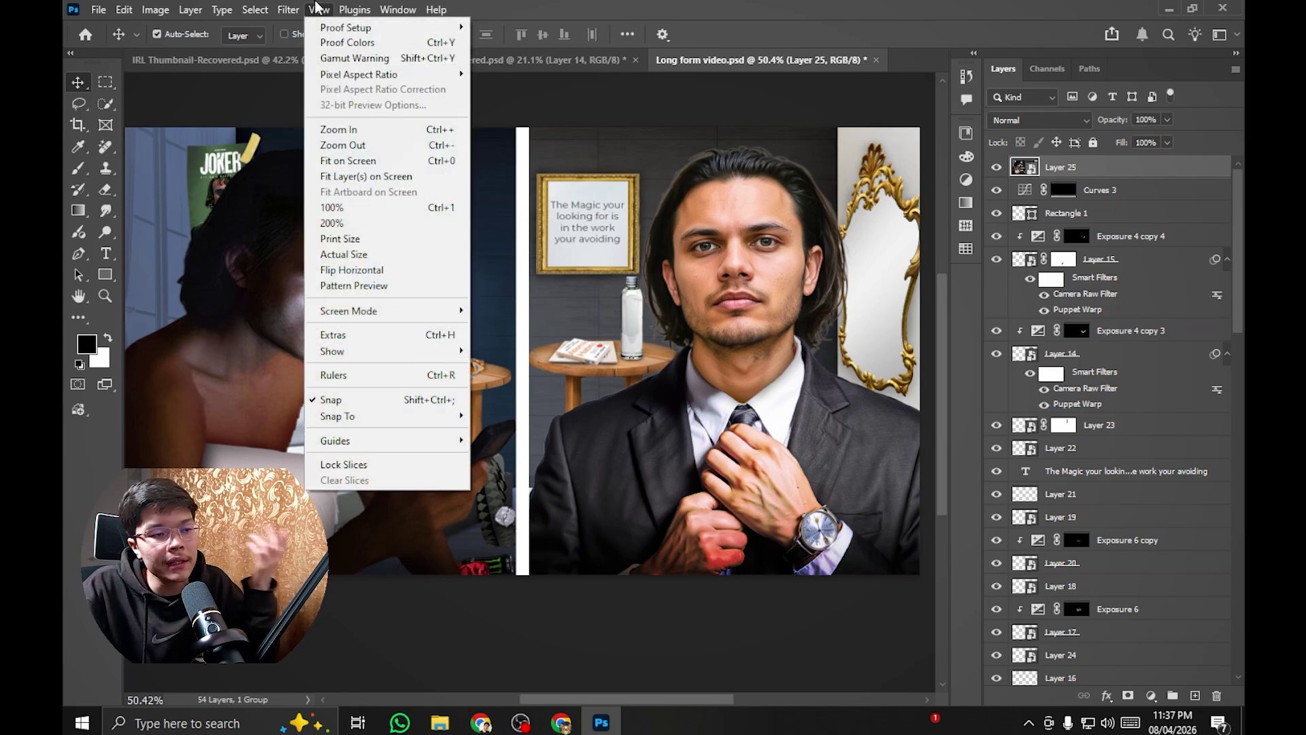
click(288, 10)
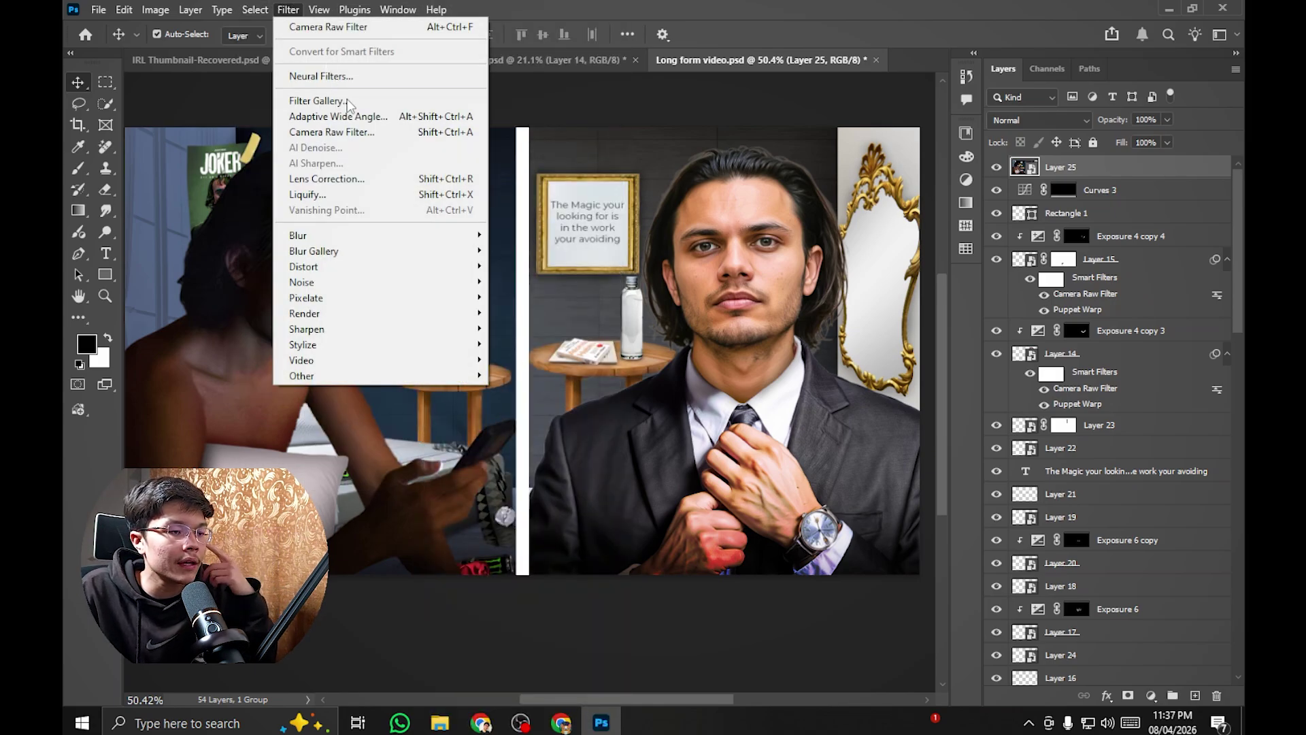
click(367, 132)
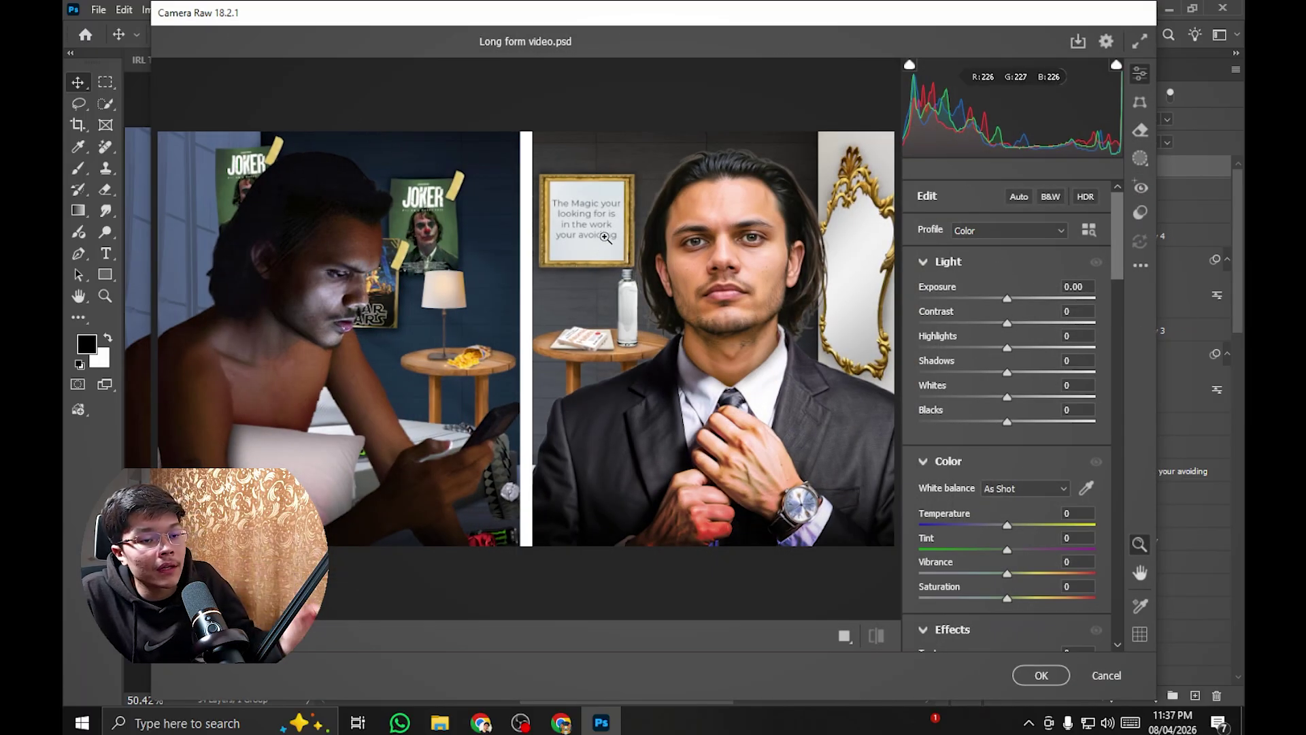
scroll(595, 231, down, 3)
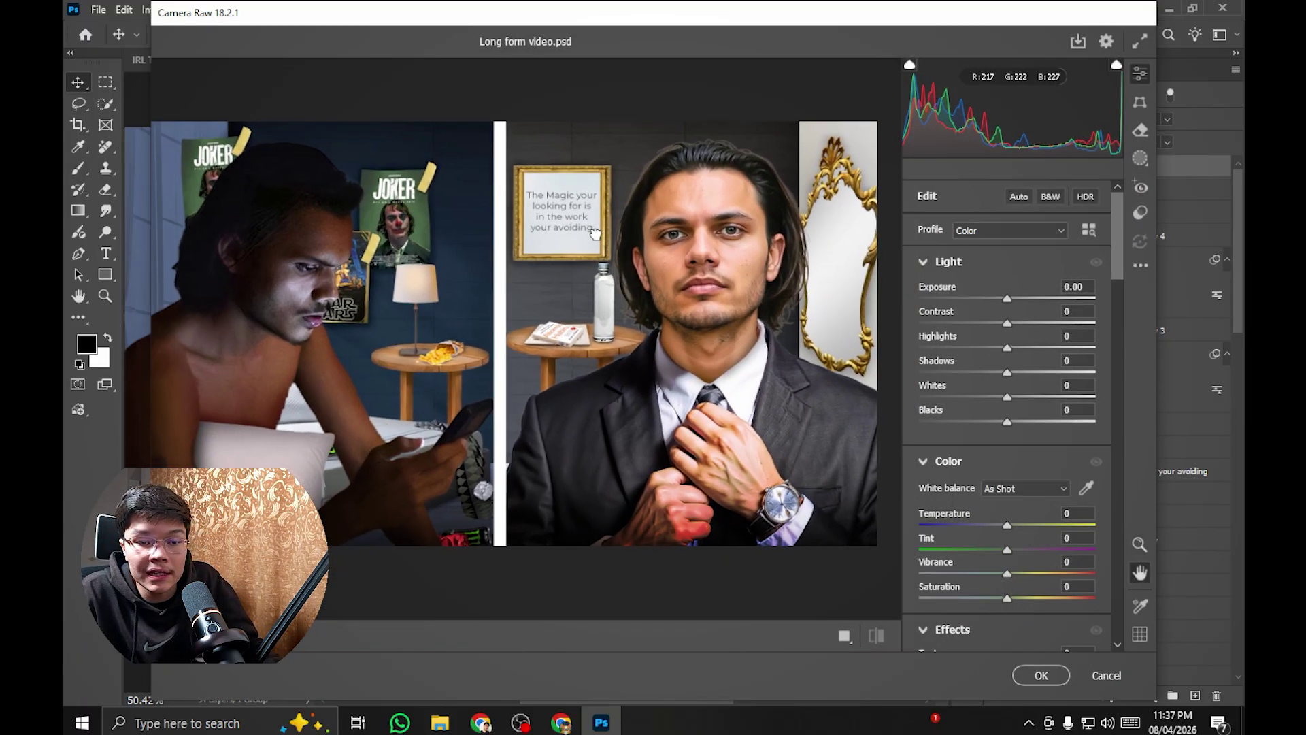
scroll(591, 237, up, 1)
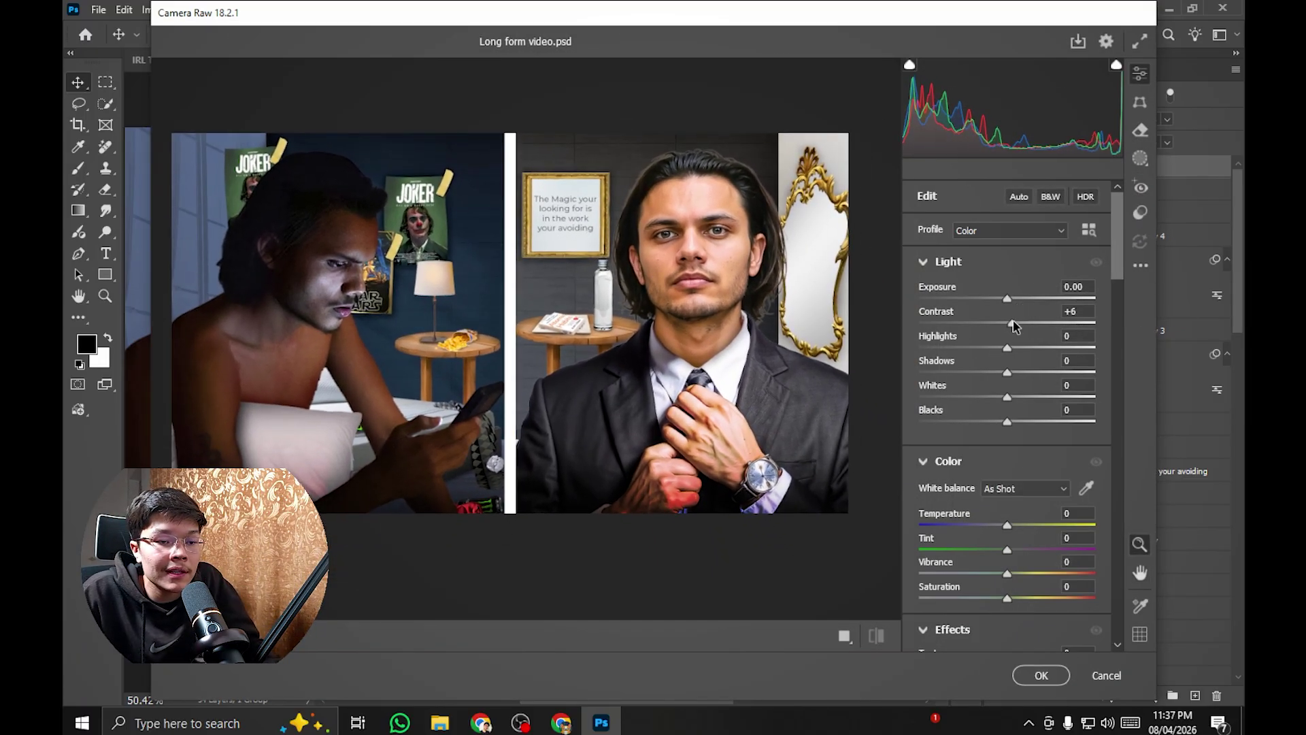
drag(1007, 372, 1015, 372)
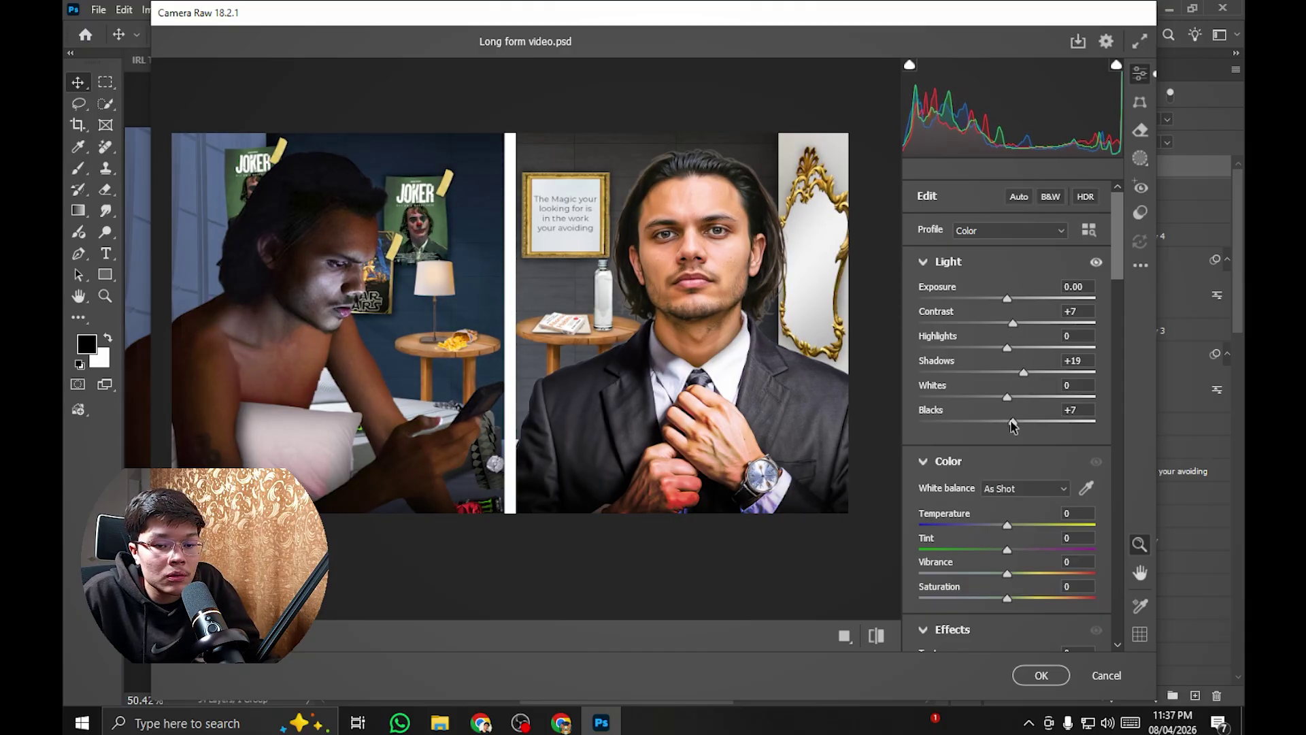
Step: Set Vibrance +9, Saturation +7, Texture +8 and Clarity +7, and add a -7 effects vignette with Midpoint 94, Roundness +86 and Feather 93
scroll(1014, 425, down, 3)
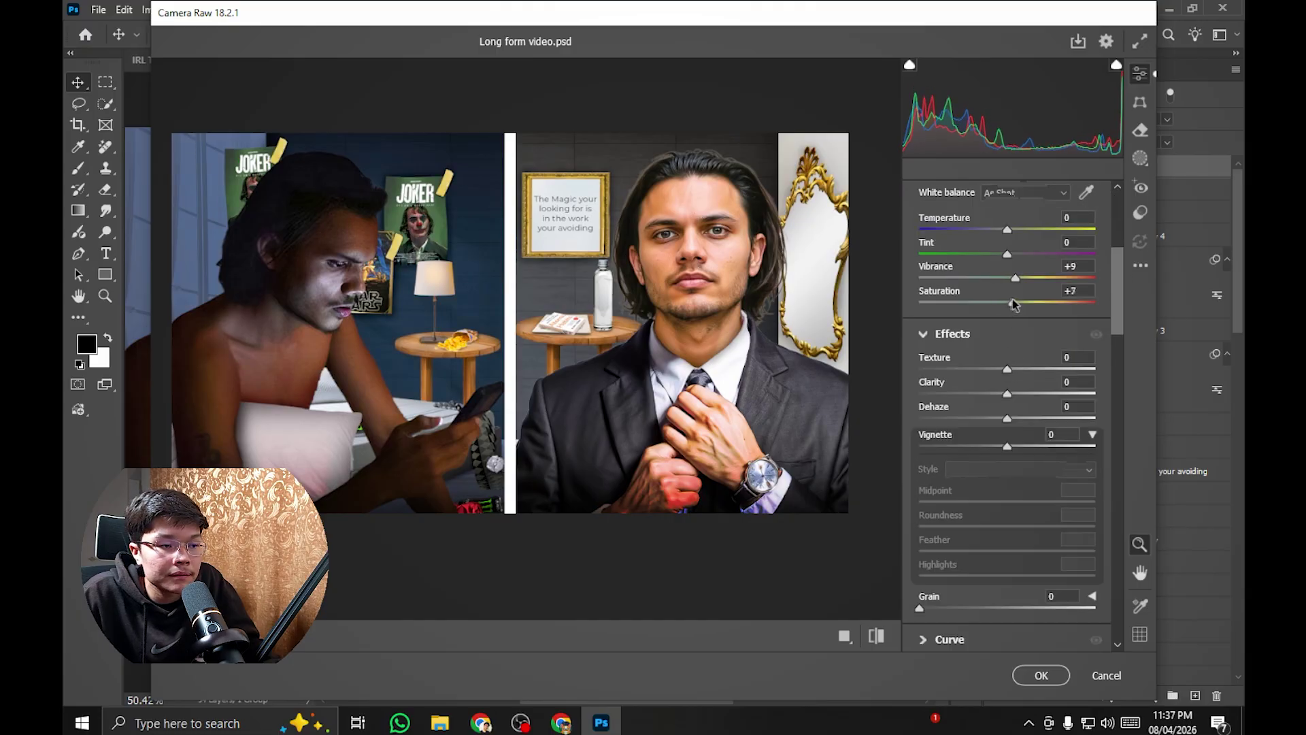
drag(1018, 303, 1014, 273)
scroll(1015, 314, down, 2)
drag(1006, 348, 1002, 348)
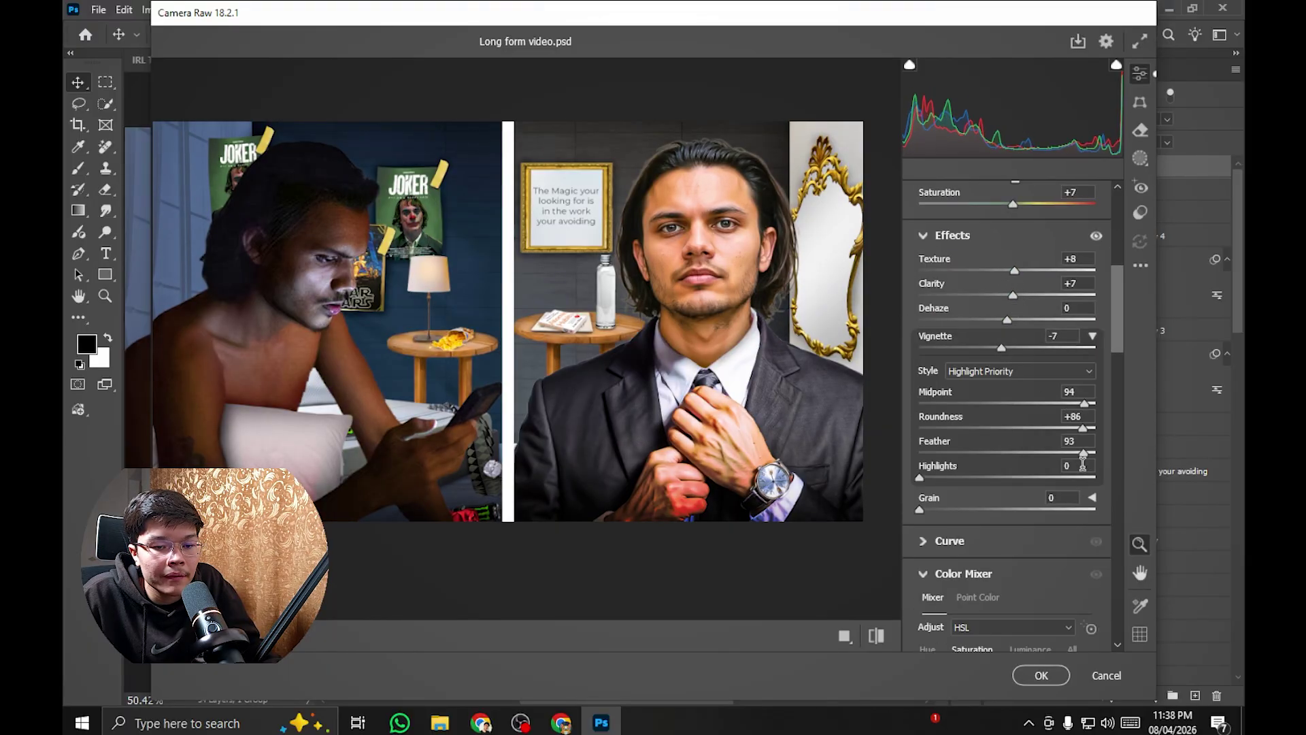
Step: In the Color Mixer, raise the Oranges saturation to +7 and slightly increase the Reds and Yellows saturation
scroll(996, 412, down, 6)
scroll(997, 407, down, 3)
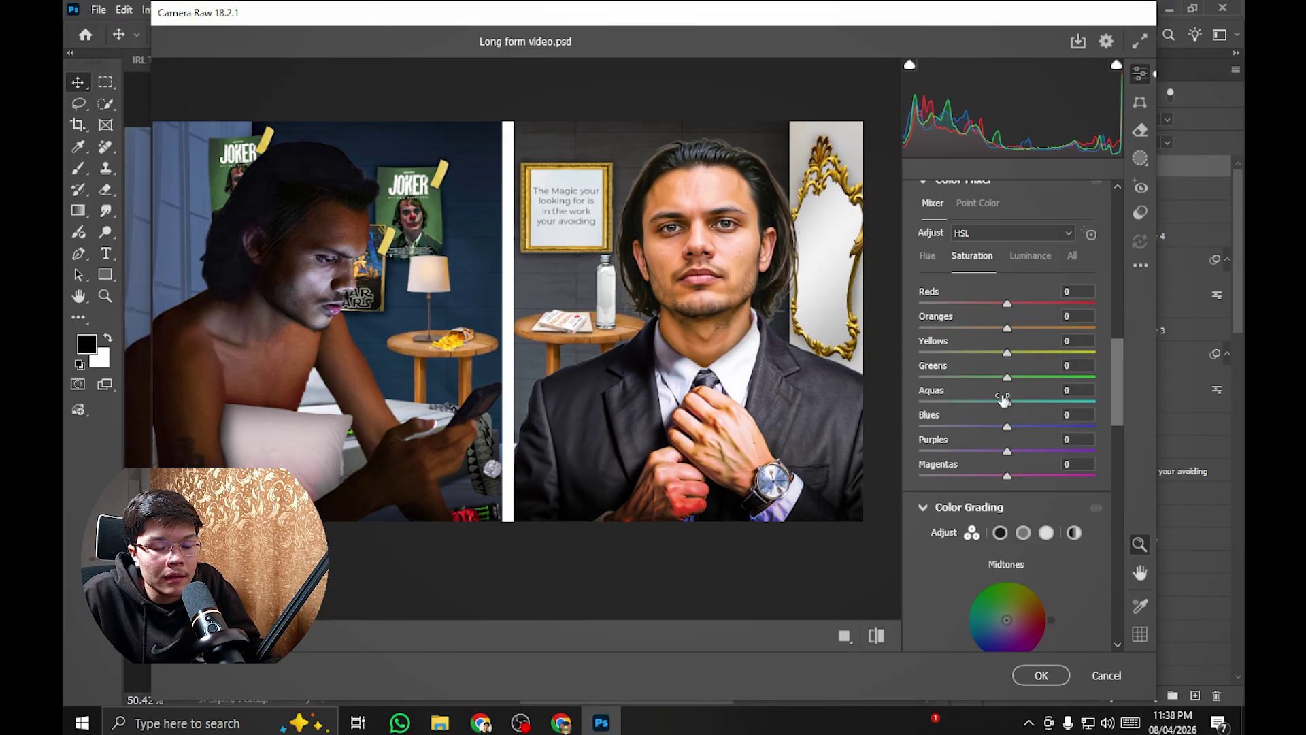
drag(1007, 331, 1012, 337)
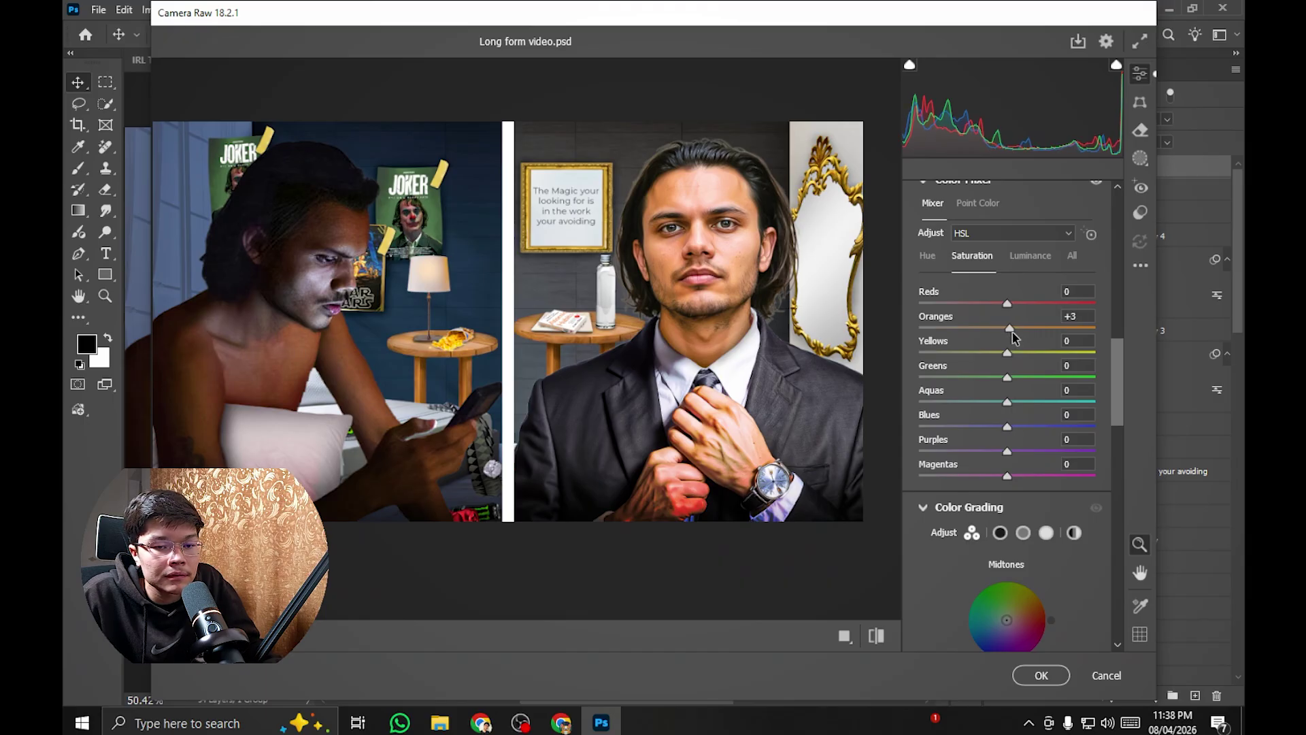
scroll(1012, 328, down, 5)
scroll(1011, 327, up, 5)
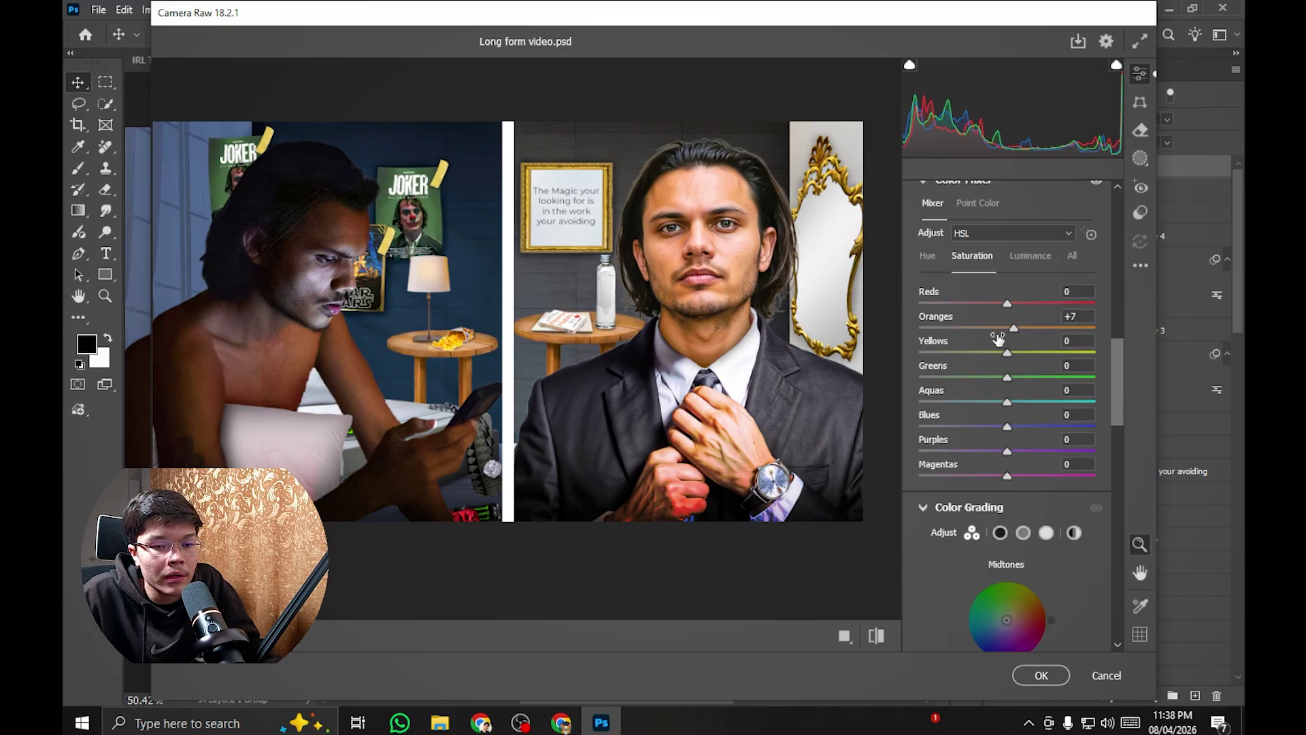
drag(1007, 303, 1011, 305)
drag(1007, 353, 1009, 354)
Step: Set the Detail values to Sharpening 72, Noise Reduction 23 and Color Noise Reduction 22
scroll(1002, 355, down, 6)
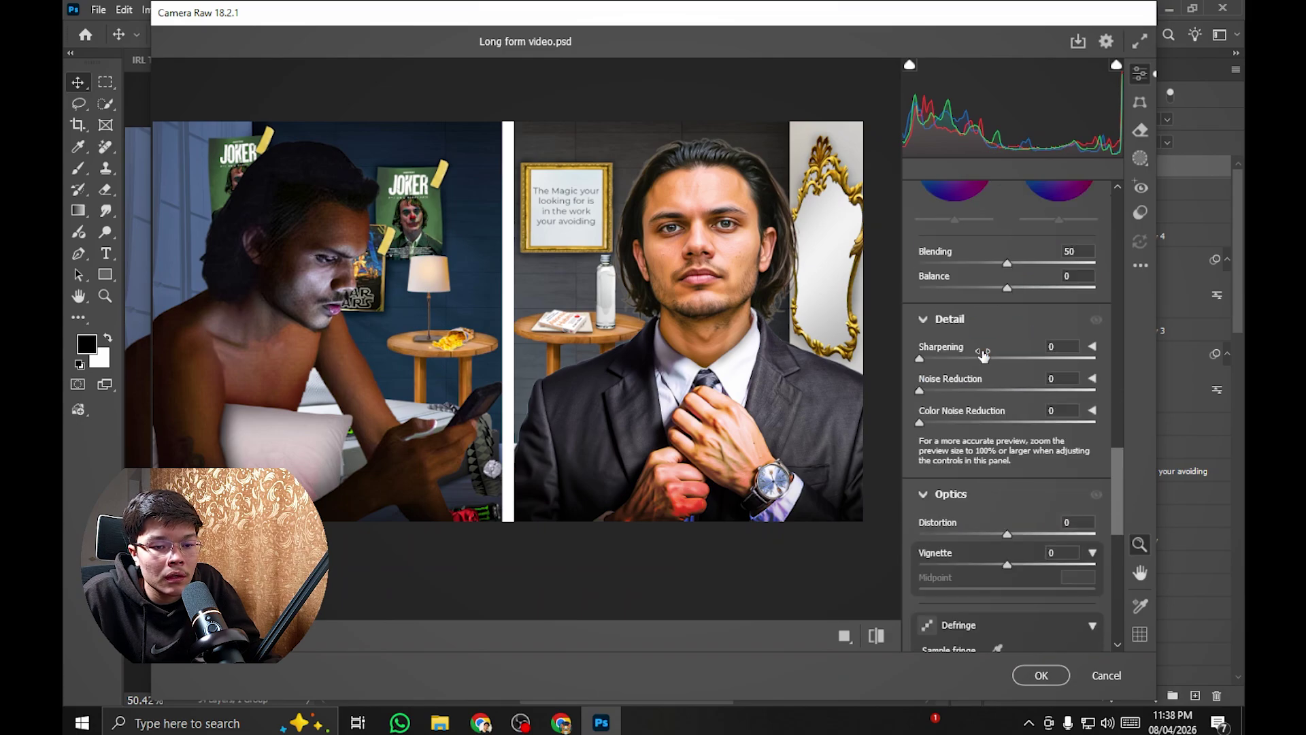
scroll(991, 344, up, 1)
scroll(991, 345, down, 1)
click(1004, 358)
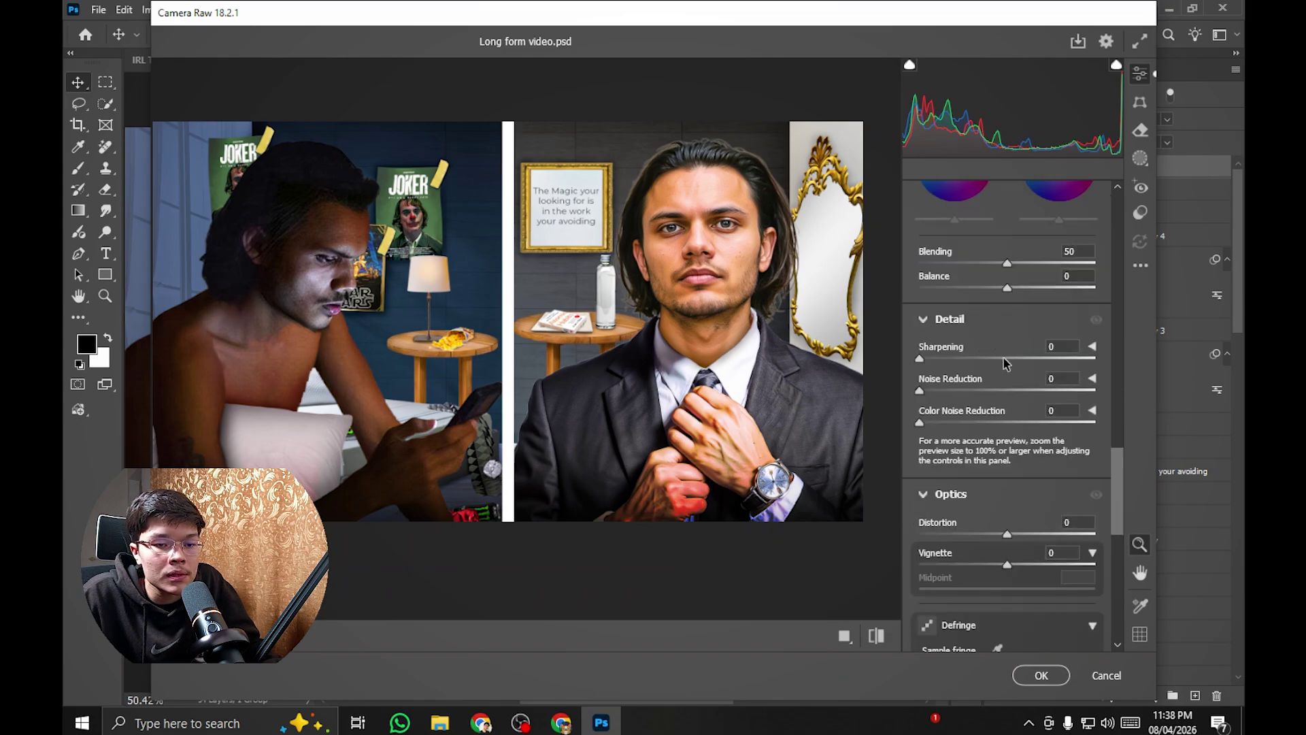
click(960, 390)
click(958, 422)
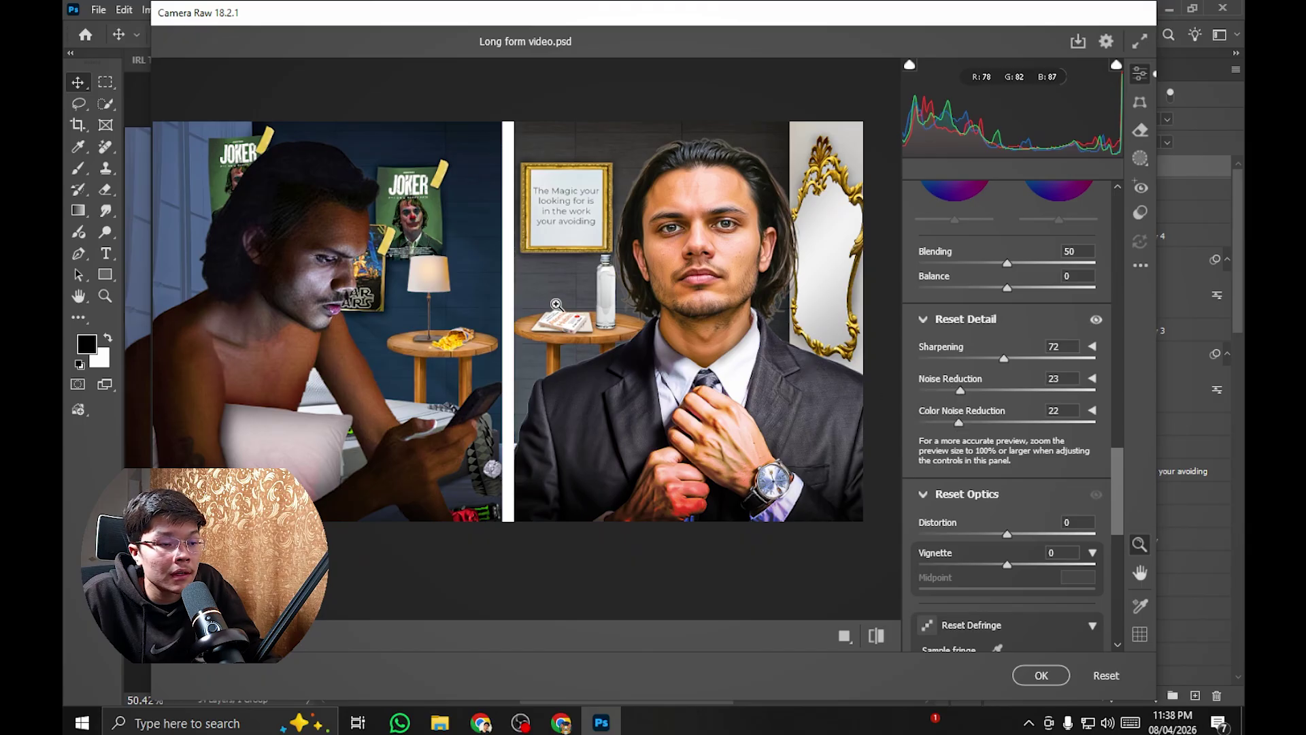
Step: Set the Optics vignette to -9 with a Midpoint of 93
scroll(562, 300, up, 1)
scroll(999, 394, down, 5)
scroll(996, 398, up, 3)
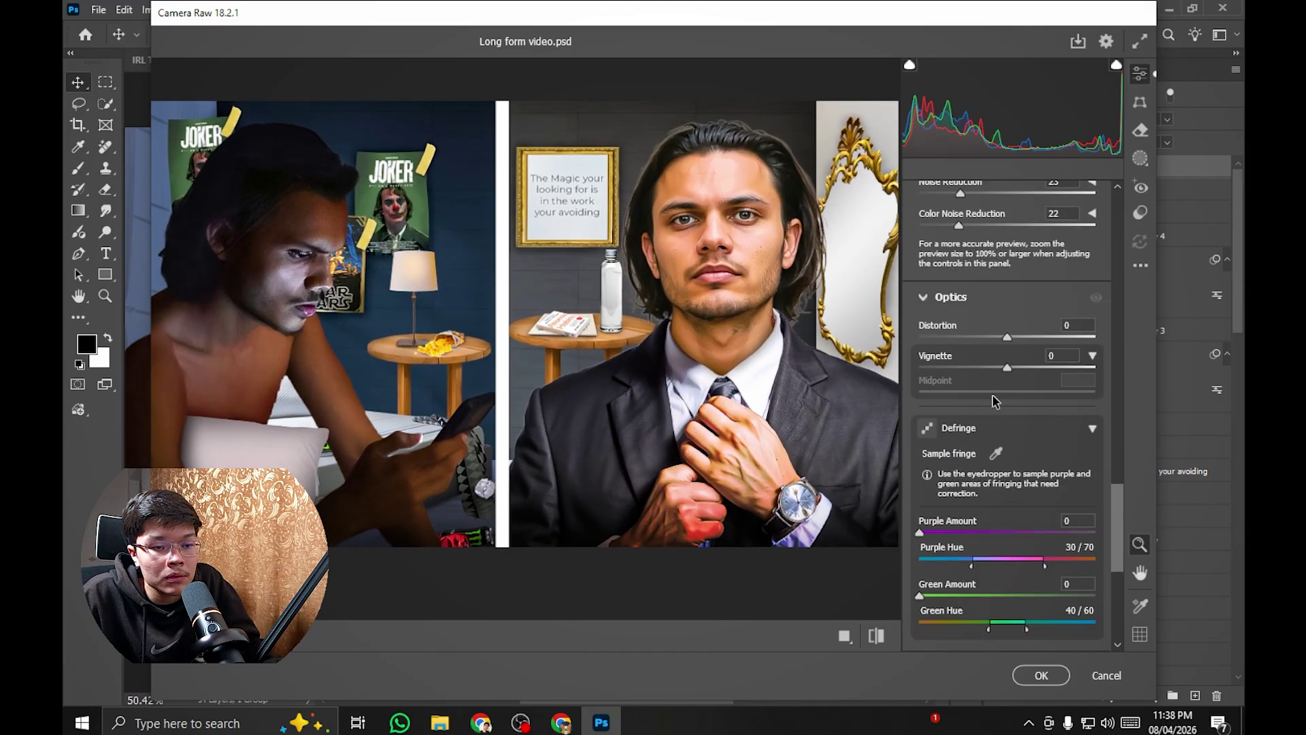
scroll(702, 311, down, 2)
scroll(702, 311, up, 4)
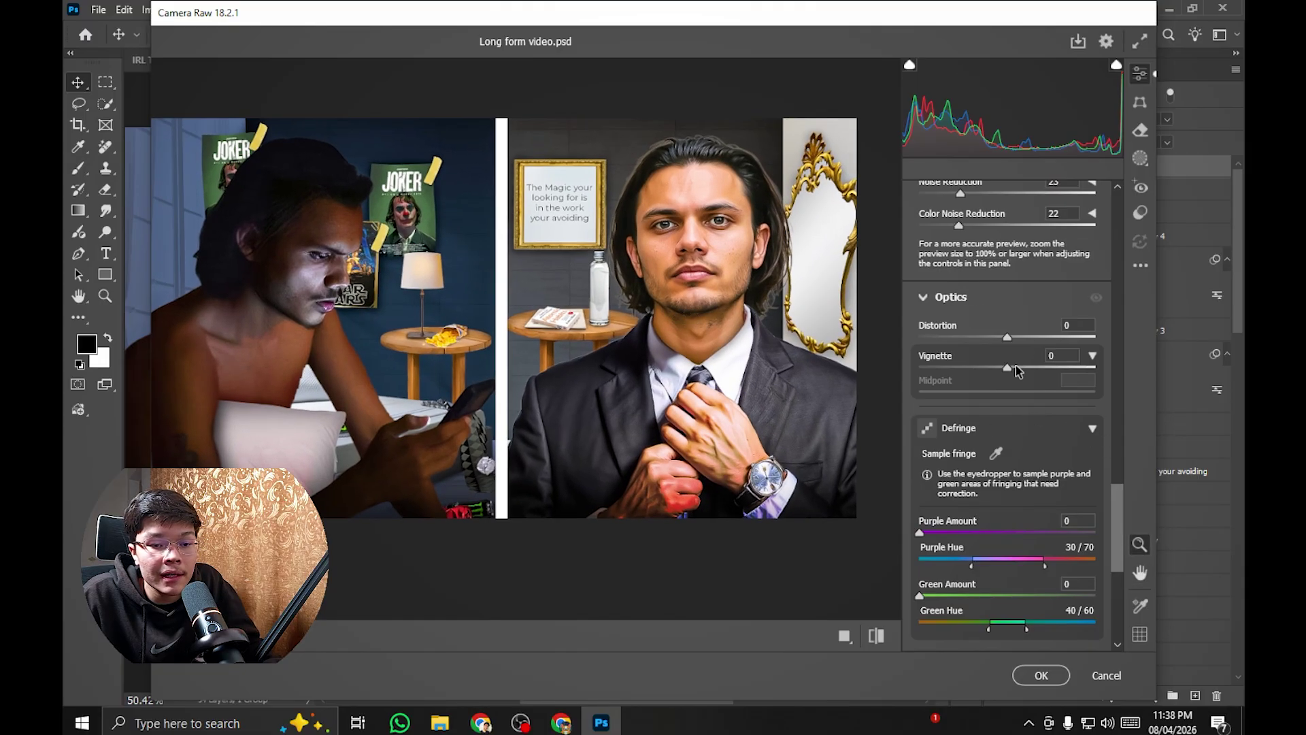
drag(1007, 367, 999, 368)
drag(1068, 393, 1084, 396)
scroll(873, 368, up, 2)
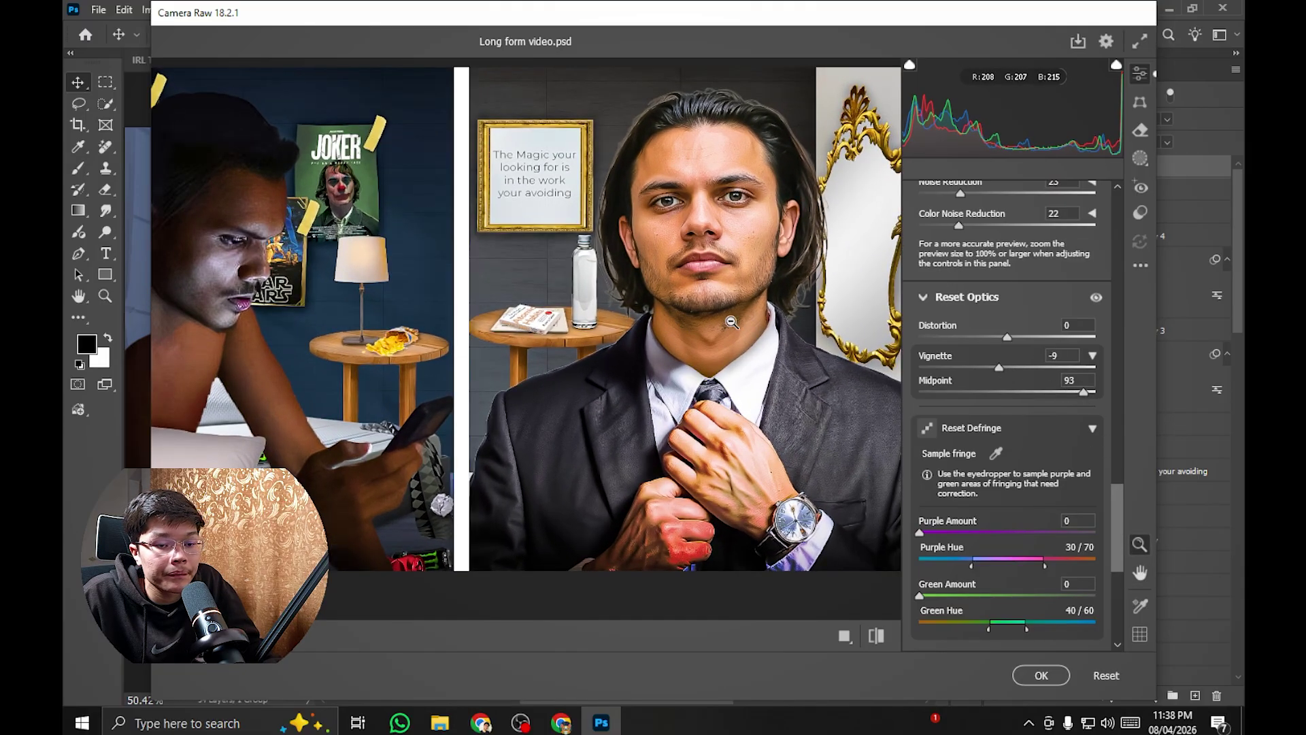
Step: Set the Optics vignette to -16 and the Calibration primary saturations to Red +8, Green +10 and Blue +9, and apply the Camera Raw grade
drag(999, 368, 993, 368)
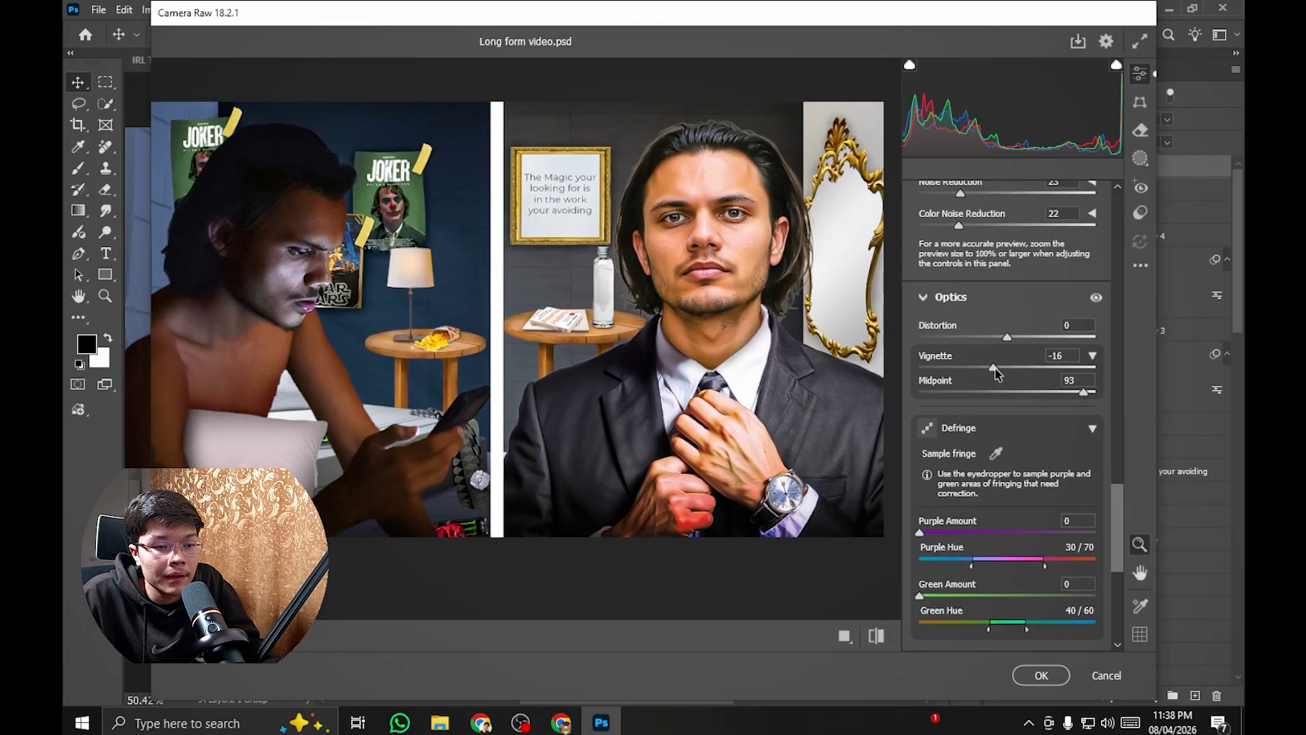
scroll(1070, 400, down, 6)
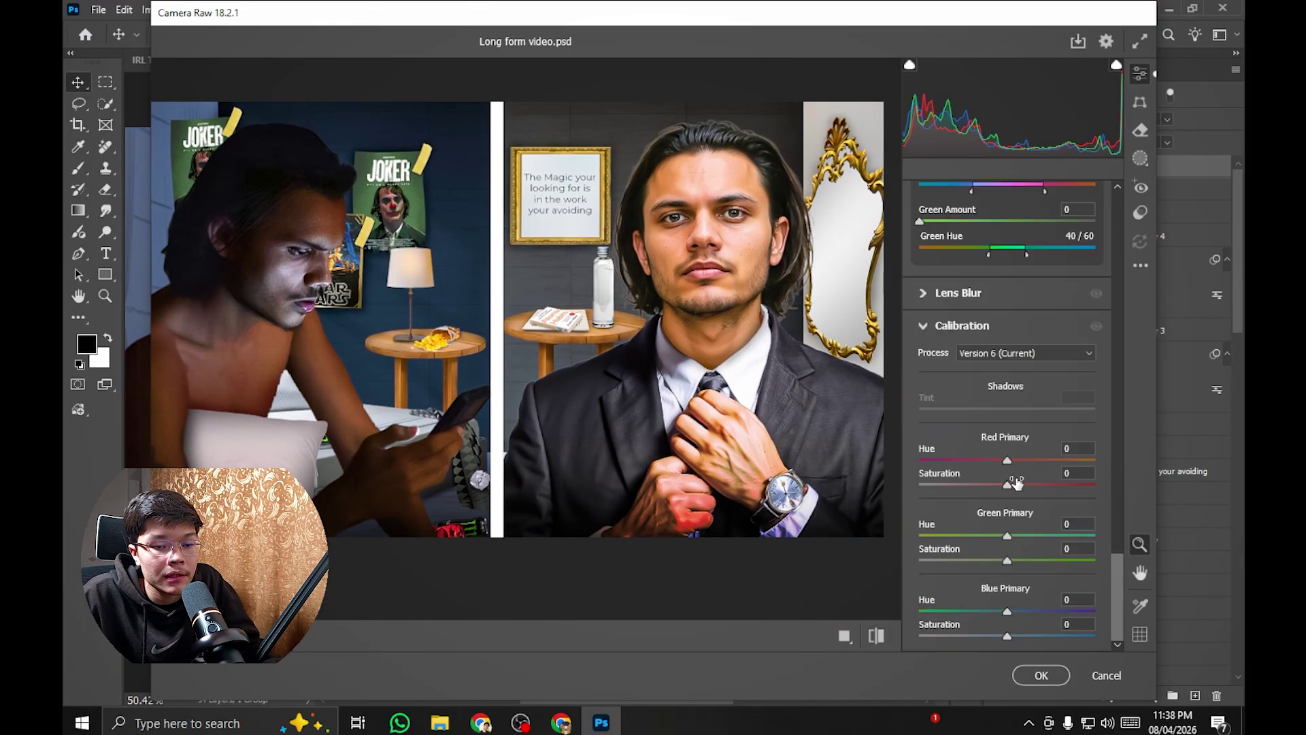
drag(1012, 483, 1015, 484)
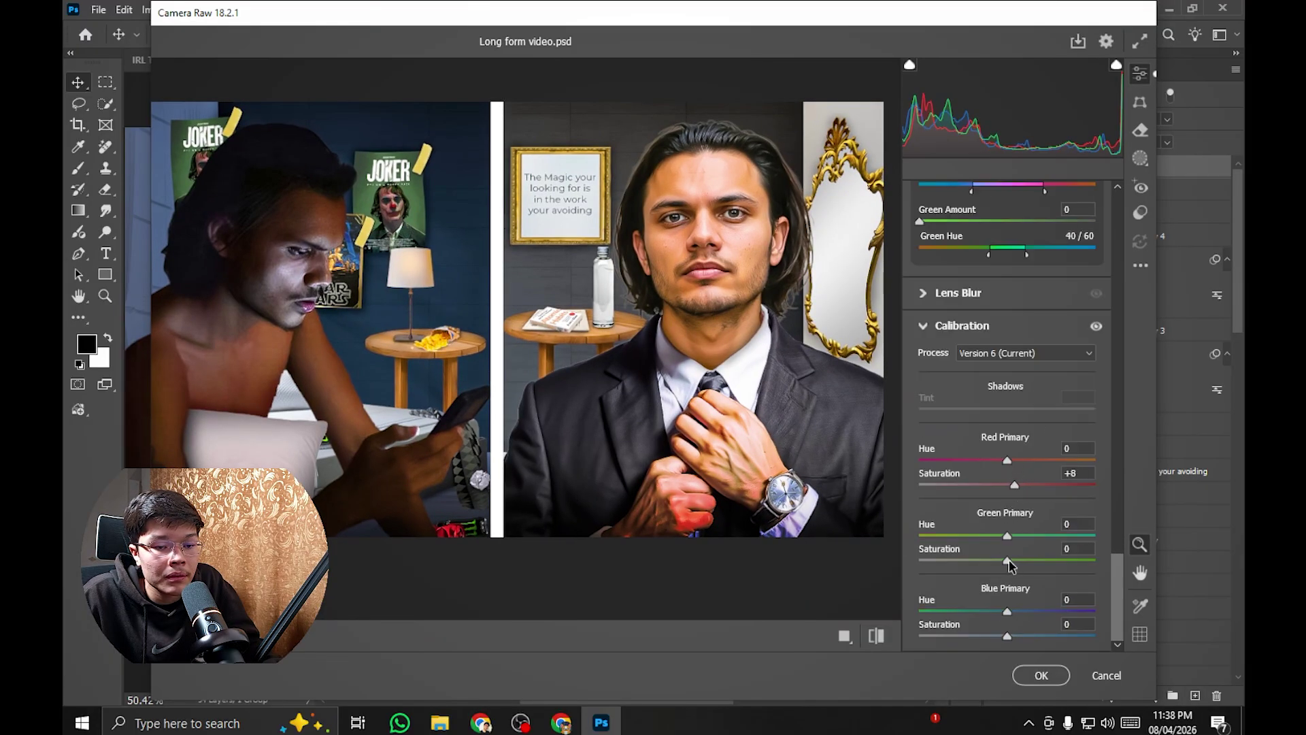
drag(1008, 560, 1017, 560)
drag(1008, 637, 1015, 637)
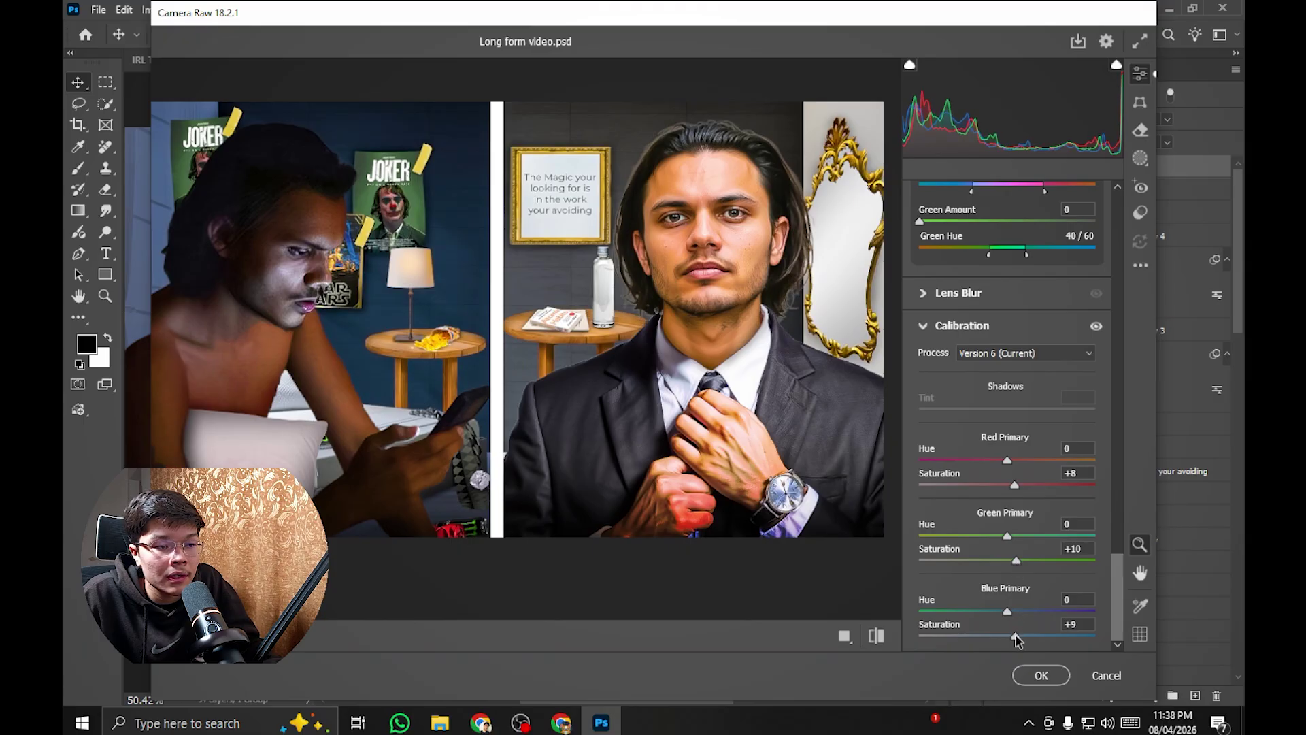
click(1041, 675)
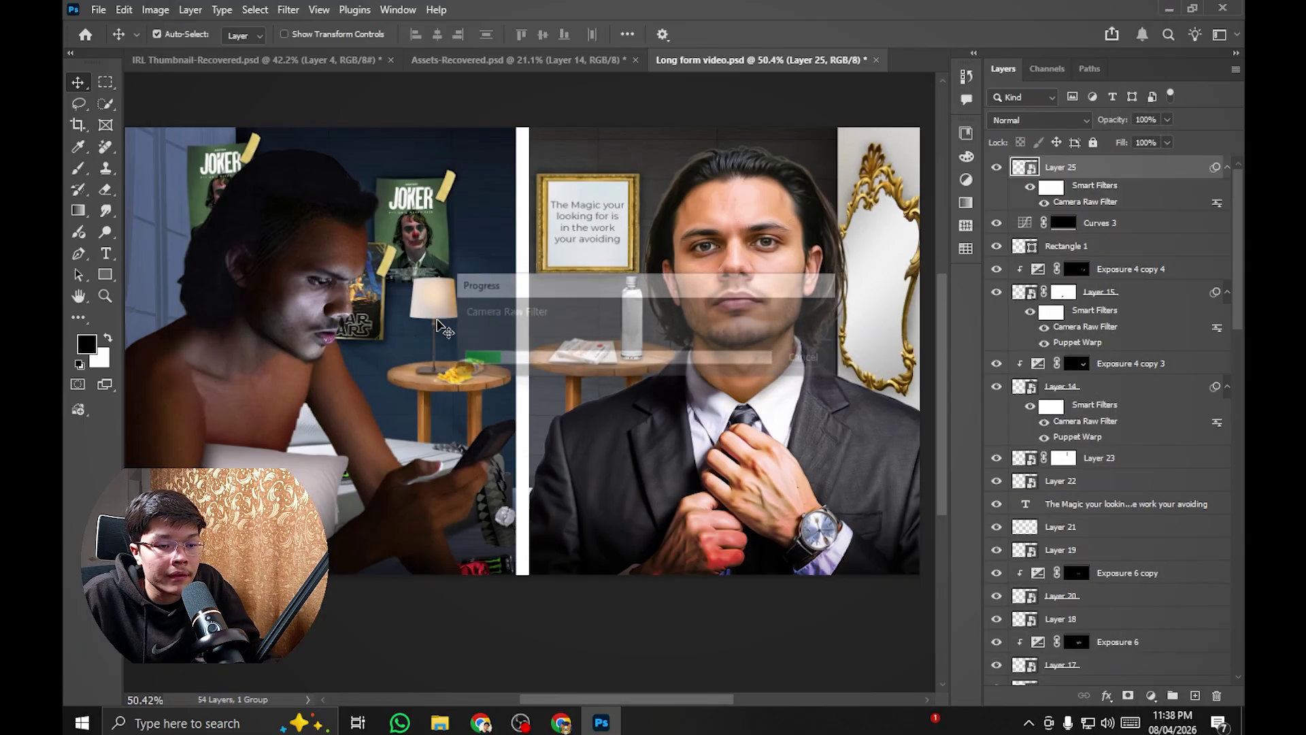
scroll(524, 289, down, 2)
scroll(525, 289, up, 5)
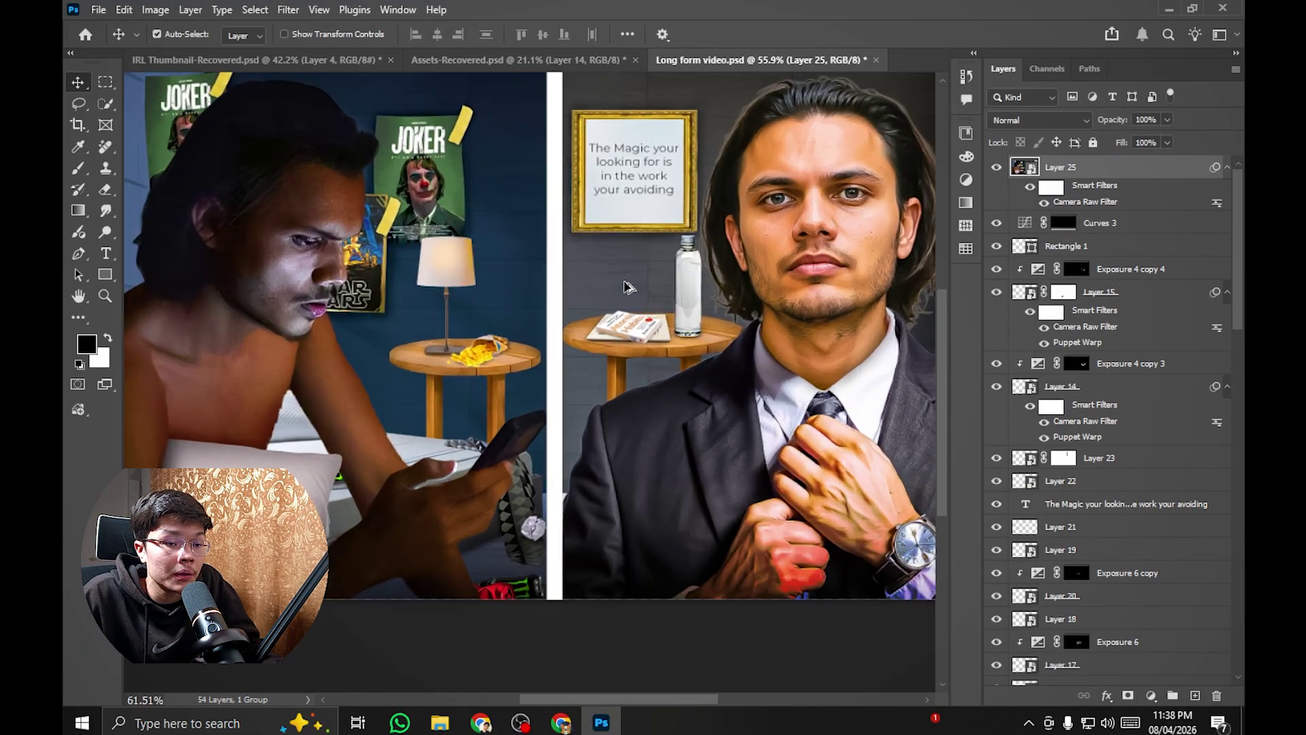
scroll(531, 338, down, 5)
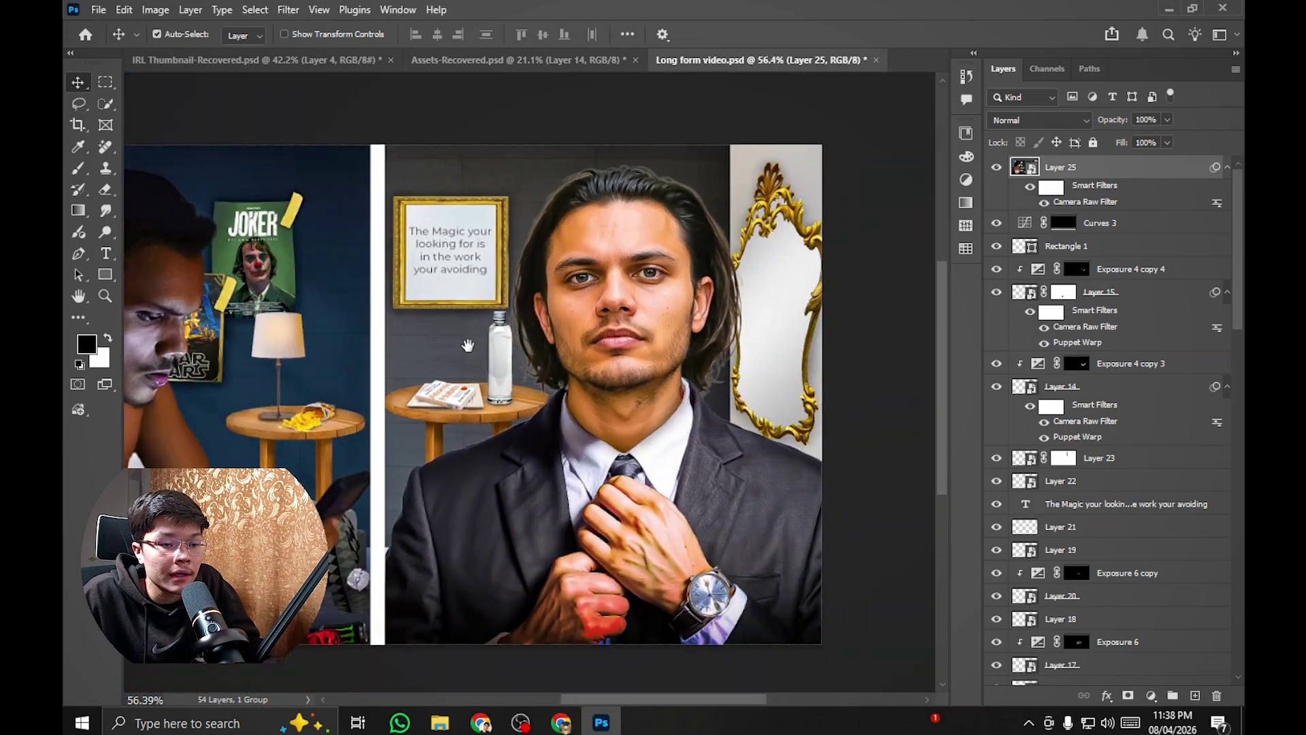
scroll(745, 314, up, 1)
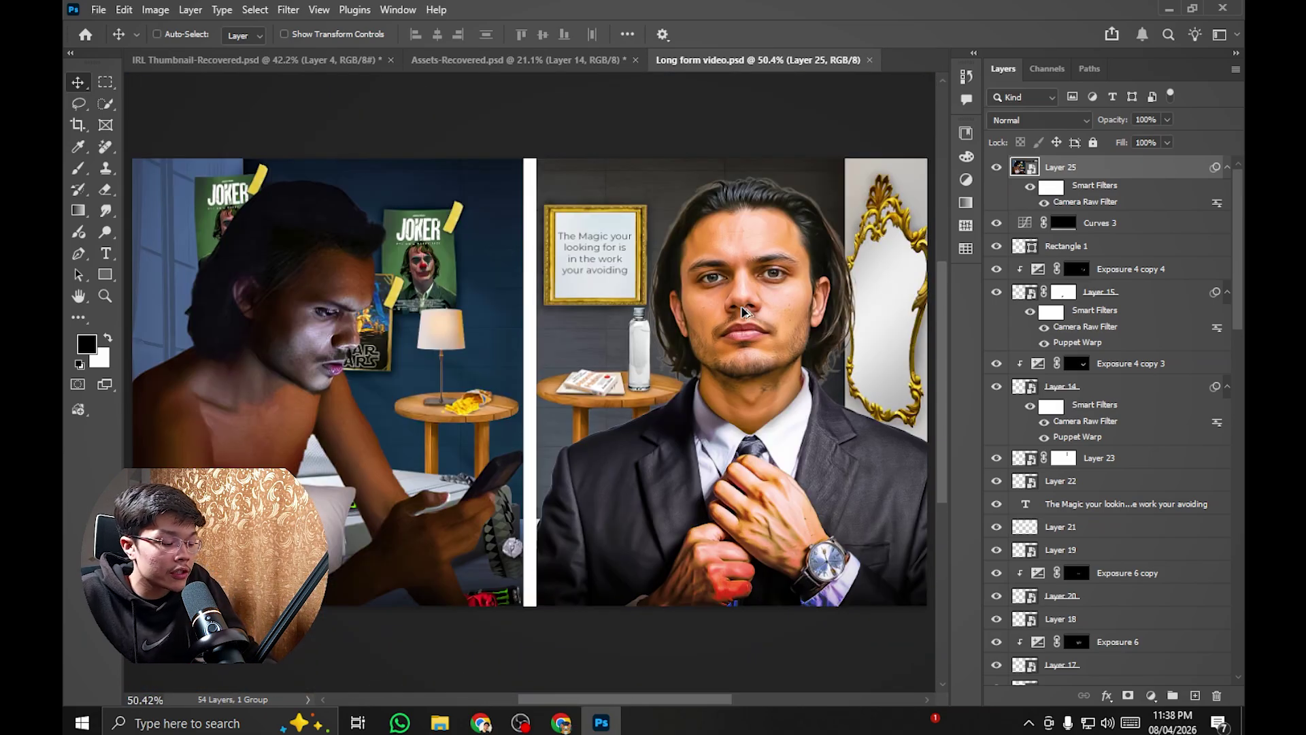
Step: Start an Export As of the thumbnail and set the file format to JPG
key(ctrl+alt+shift+w)
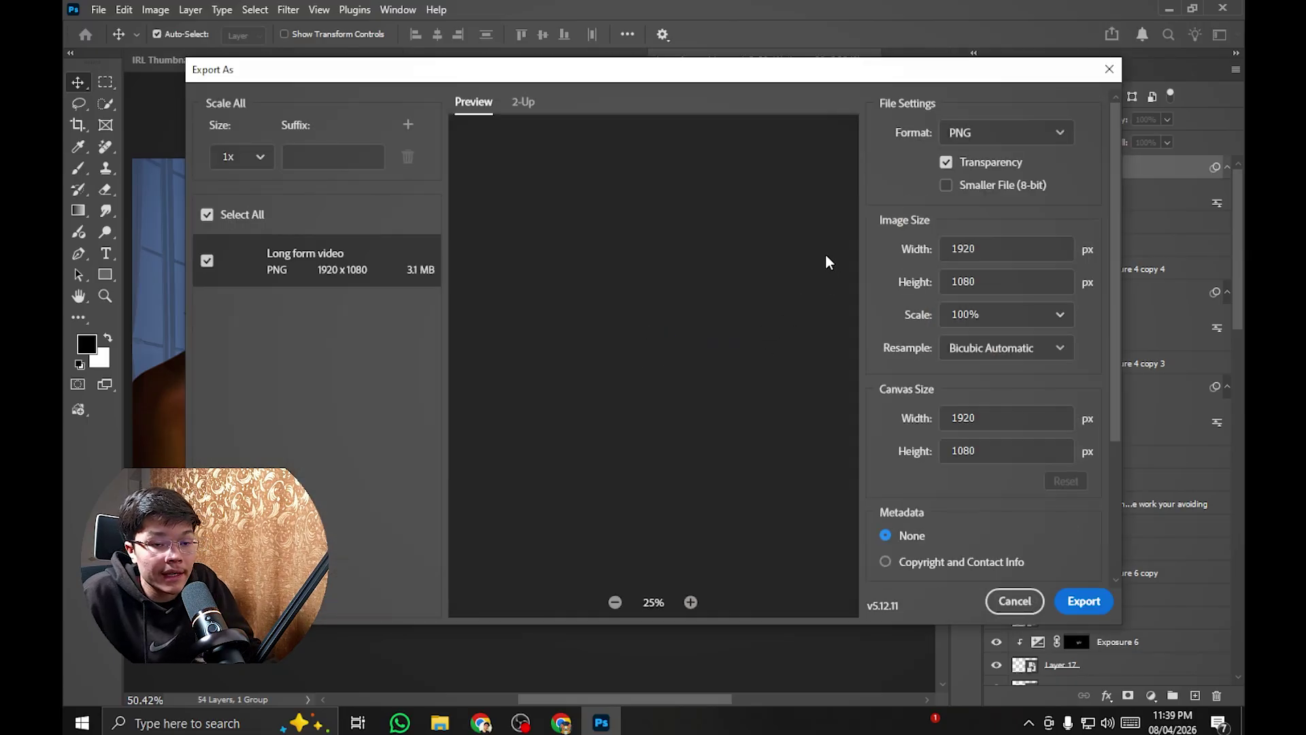
click(1021, 134)
click(1022, 136)
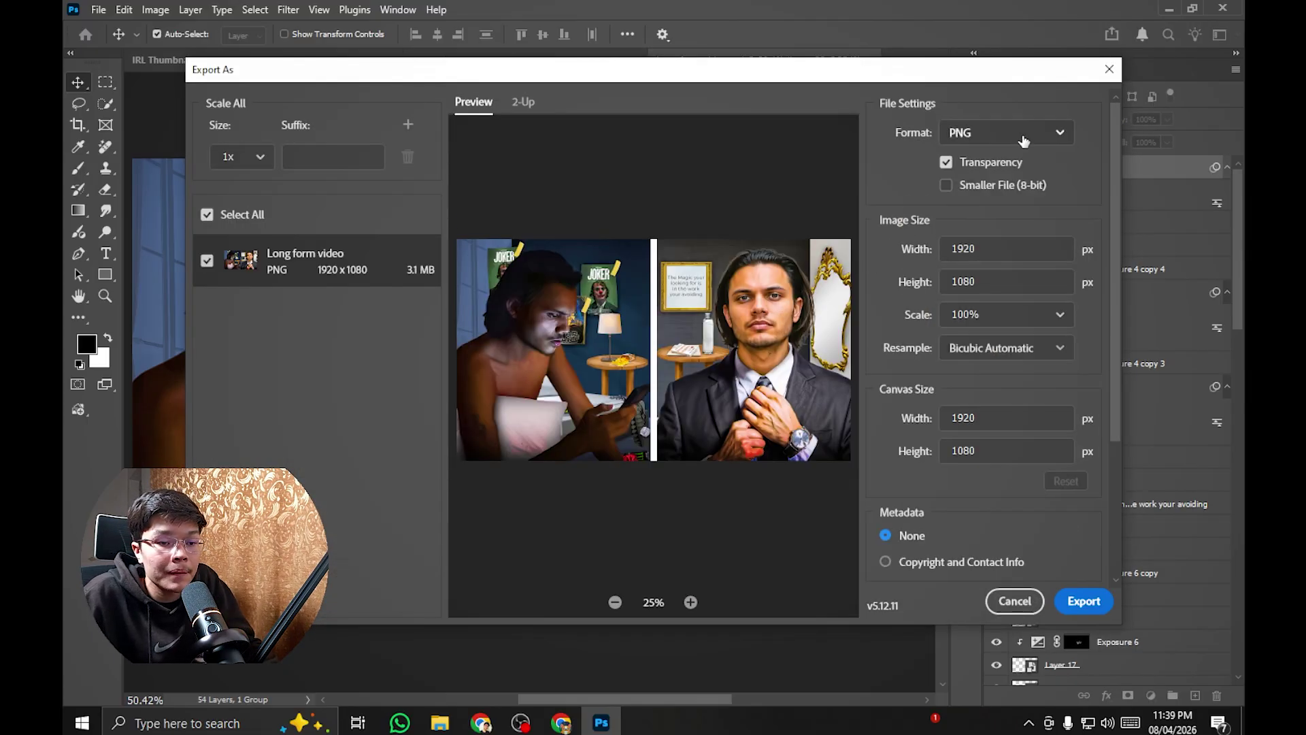
click(1022, 136)
click(1008, 213)
click(1021, 134)
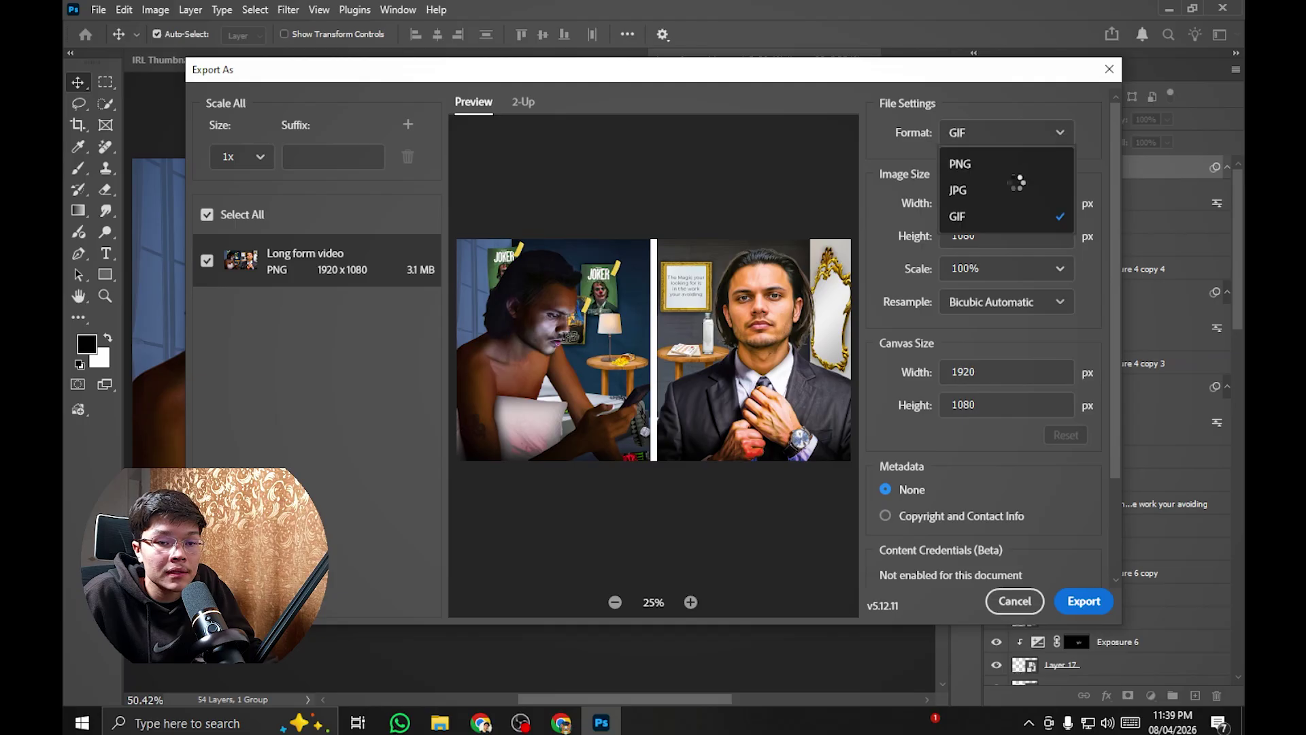
click(1003, 163)
click(995, 134)
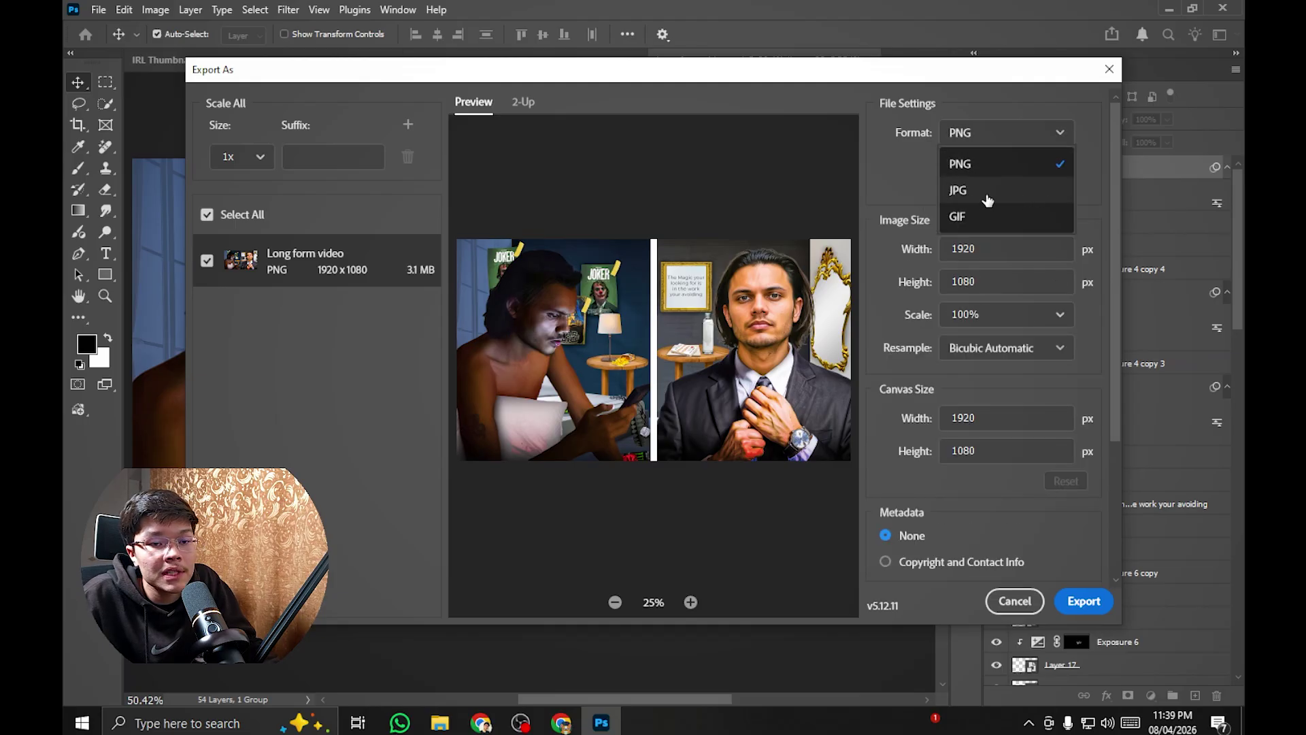
click(988, 196)
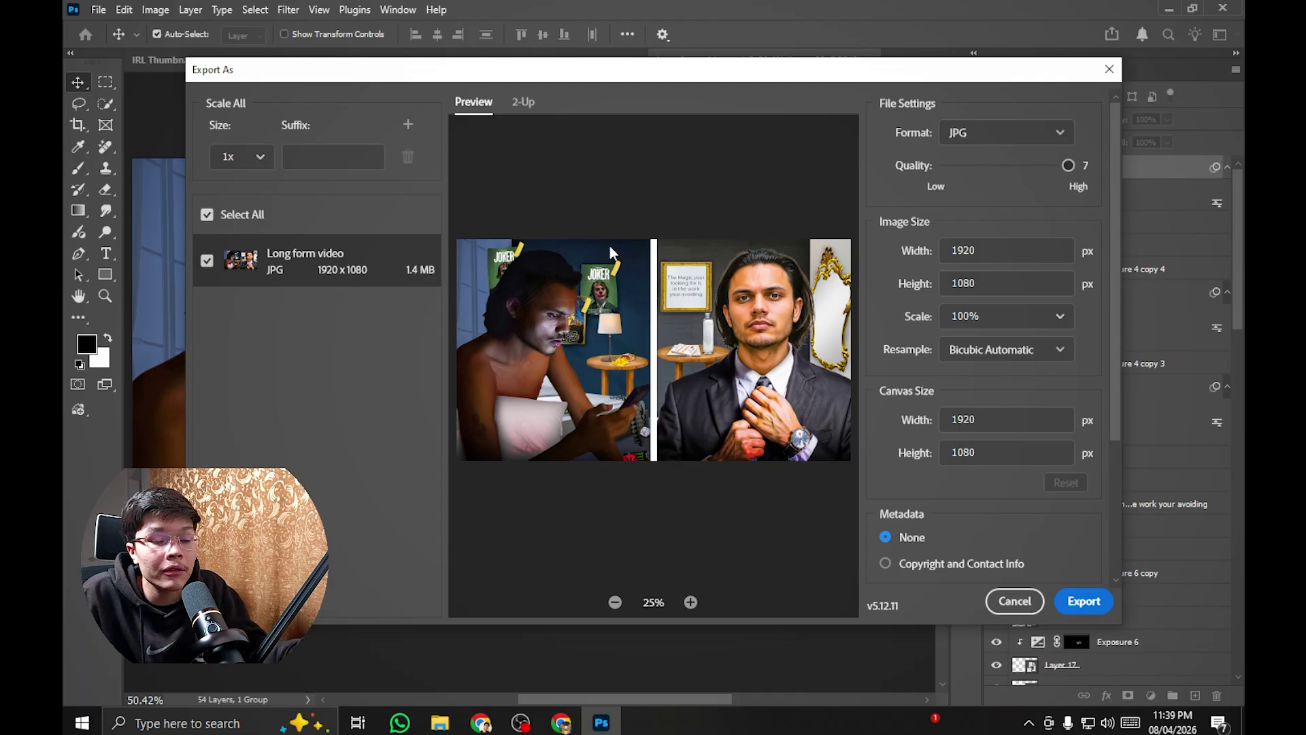
click(1006, 138)
click(987, 166)
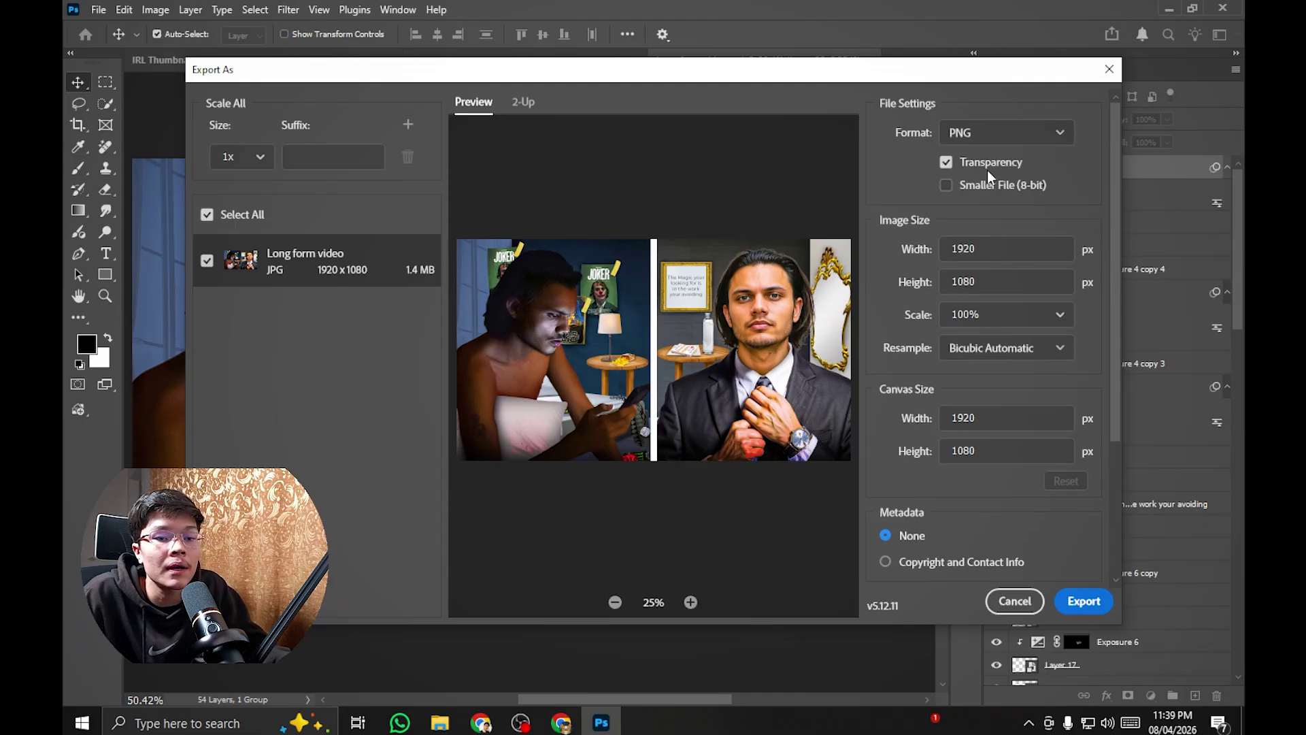
click(974, 136)
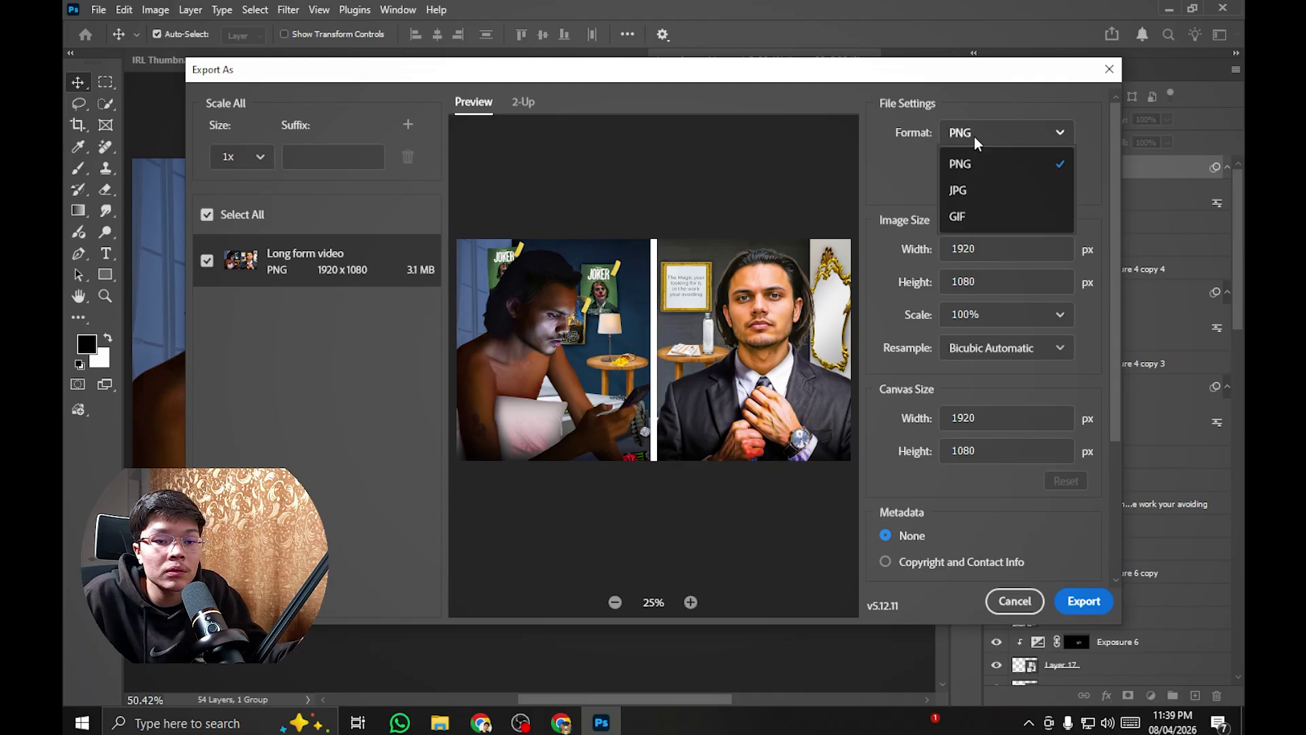
click(982, 197)
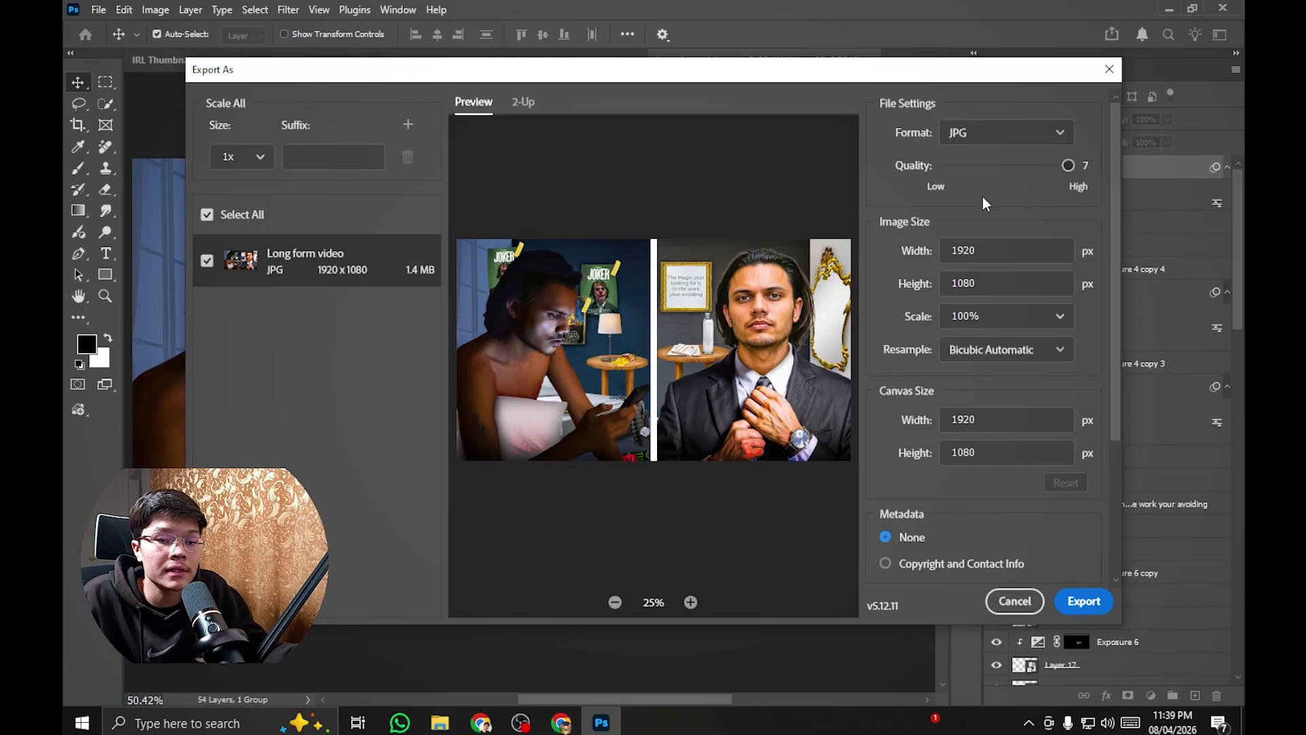
Step: Set the export's resample method to Bicubic Sharper
click(1039, 349)
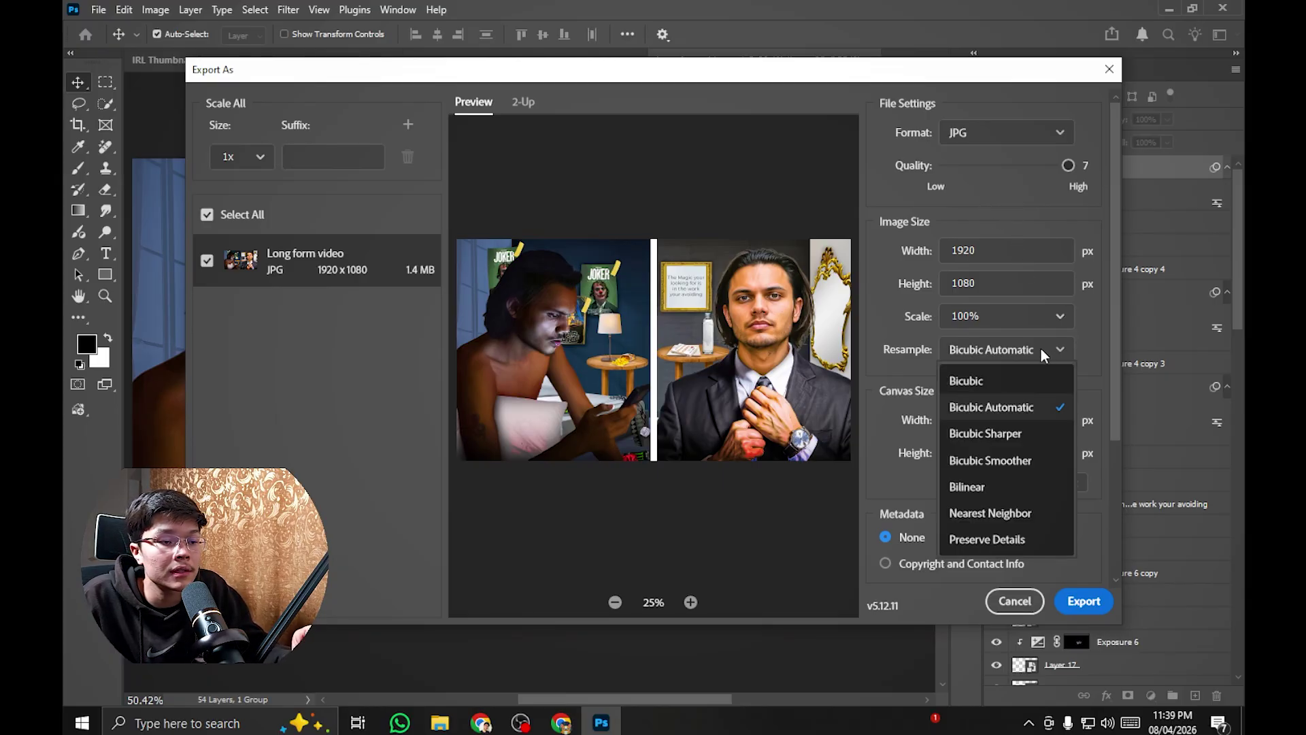
key(Escape)
scroll(1048, 436, down, 3)
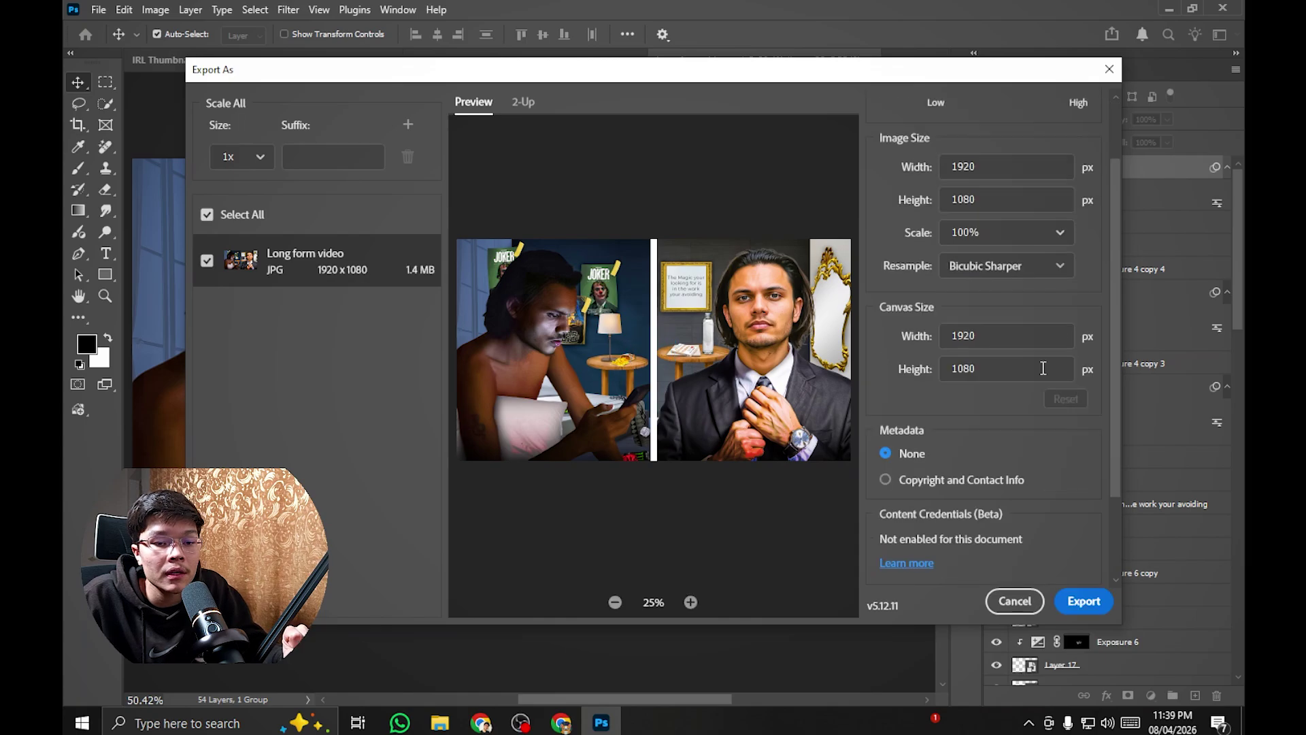
scroll(1043, 440, up, 2)
scroll(1044, 441, up, 1)
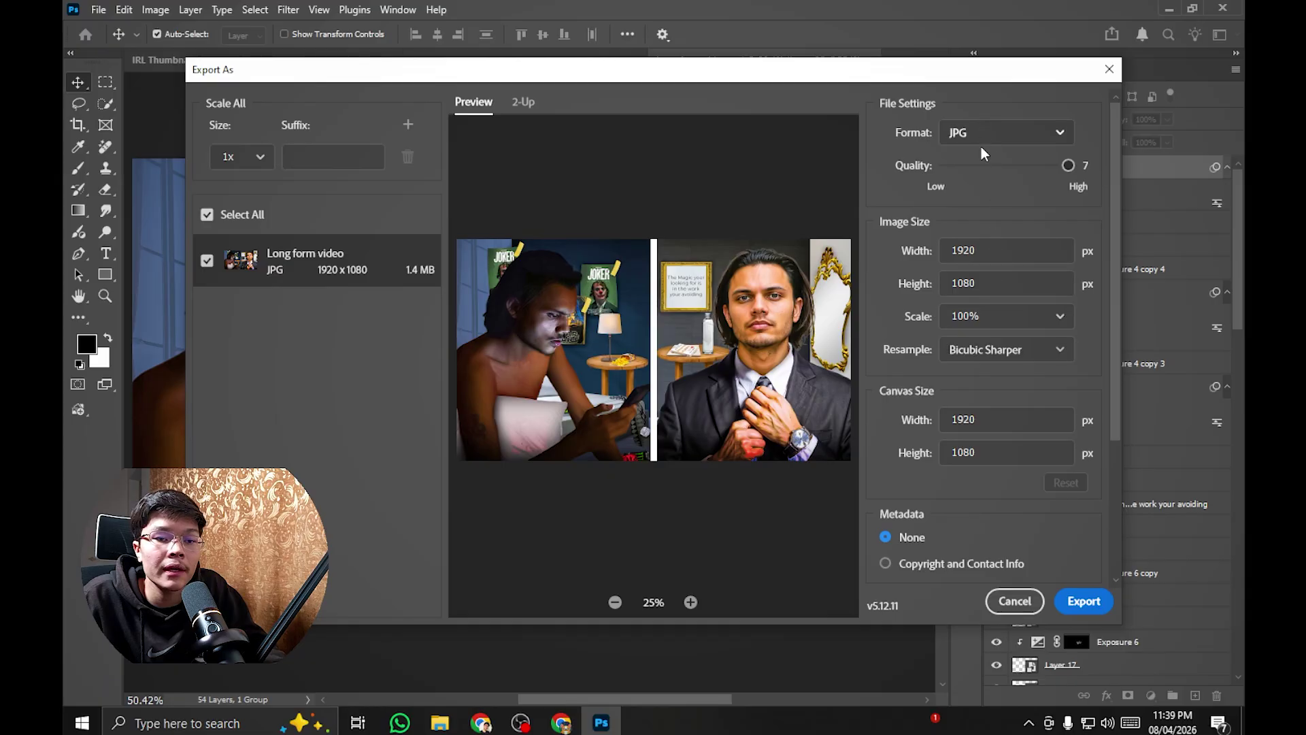
Step: Export the JPG to the Indian Client folder under the file name "Long form video - 2"
click(1091, 606)
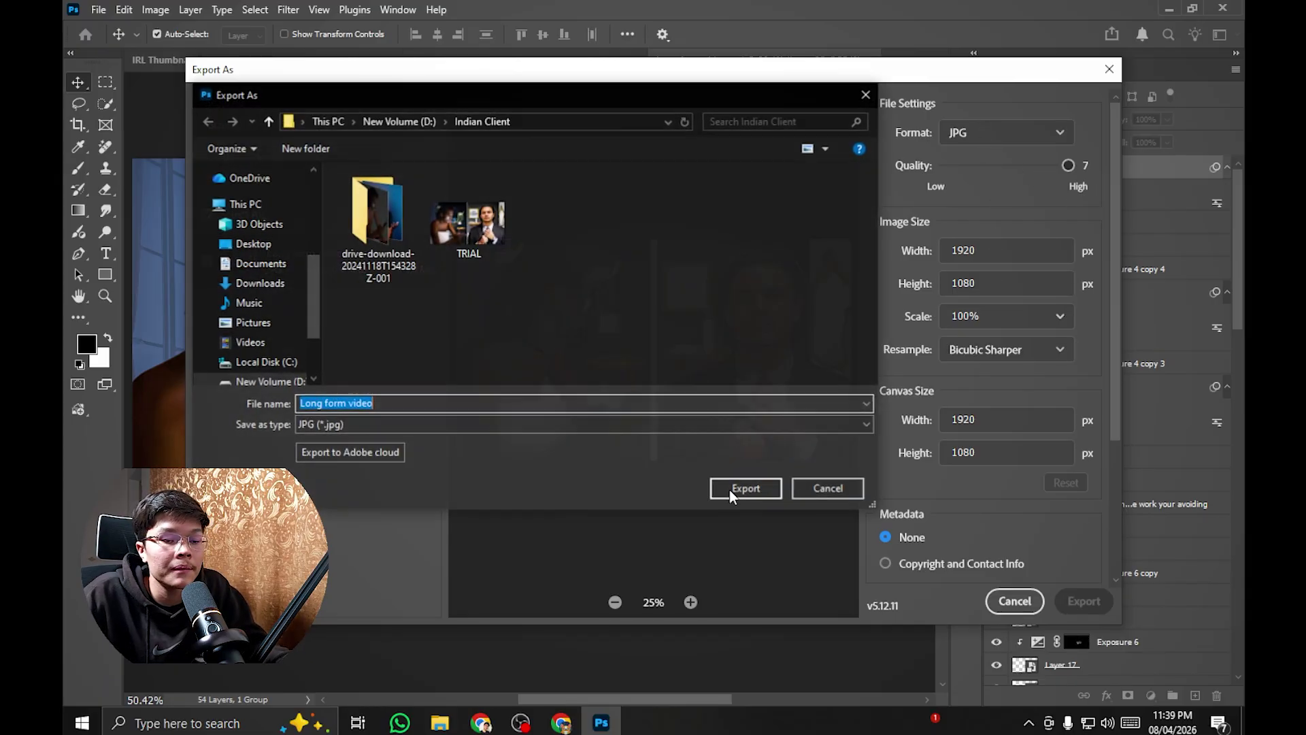
click(425, 404)
text(- 2)
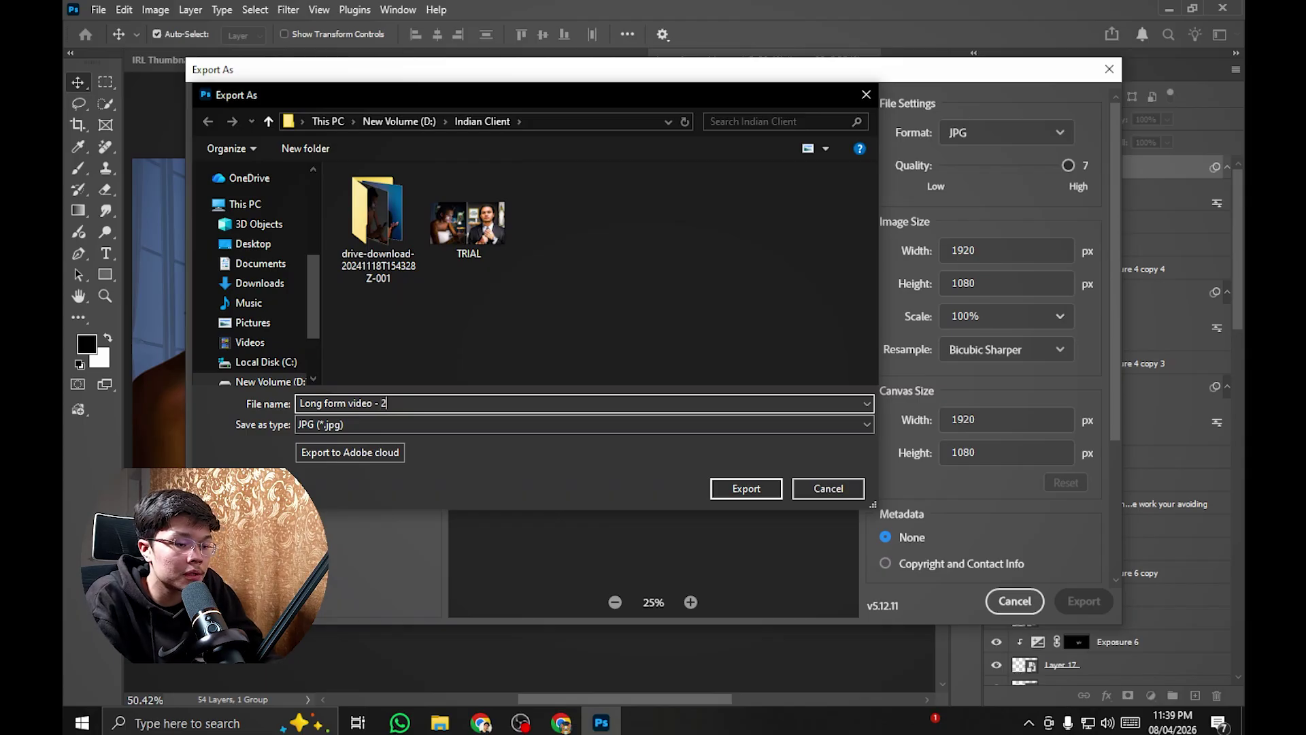
key(Return)
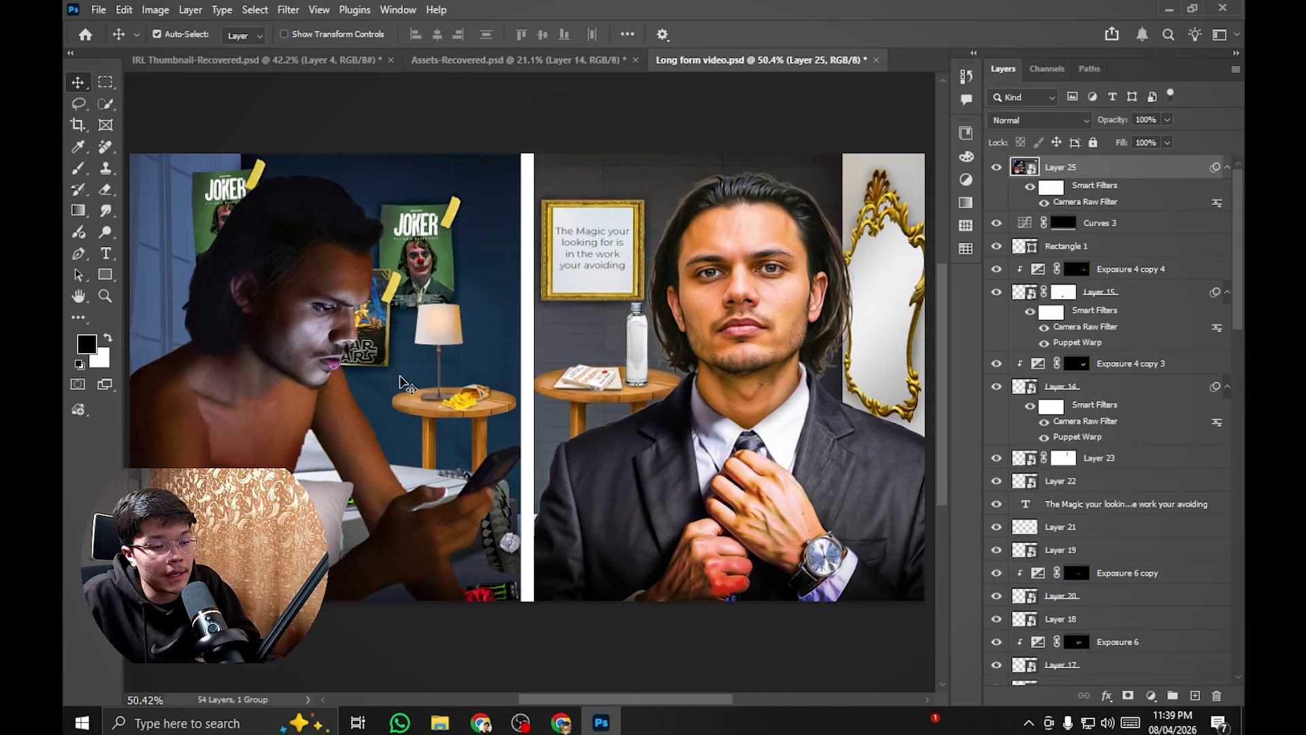
scroll(469, 378, up, 2)
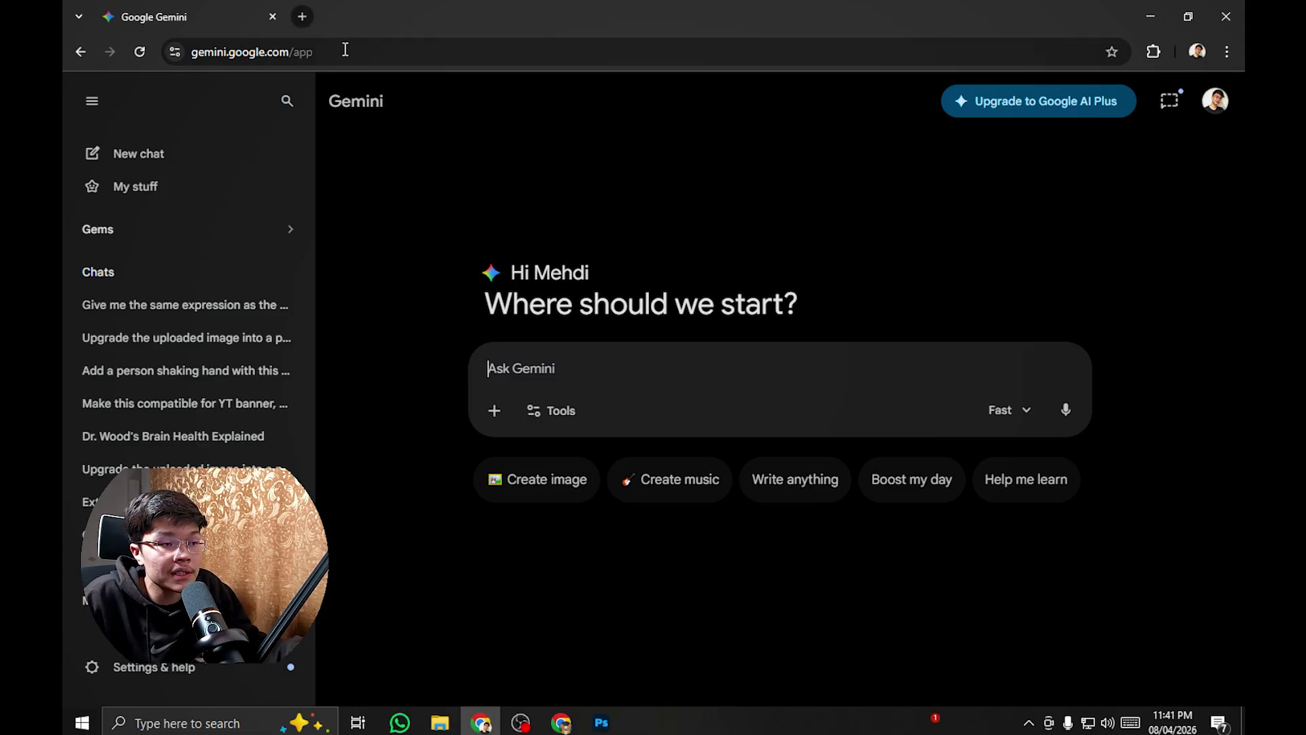
Step: Switch to Gemini and attach the exported image "Long form video - 2" to a new chat
click(497, 412)
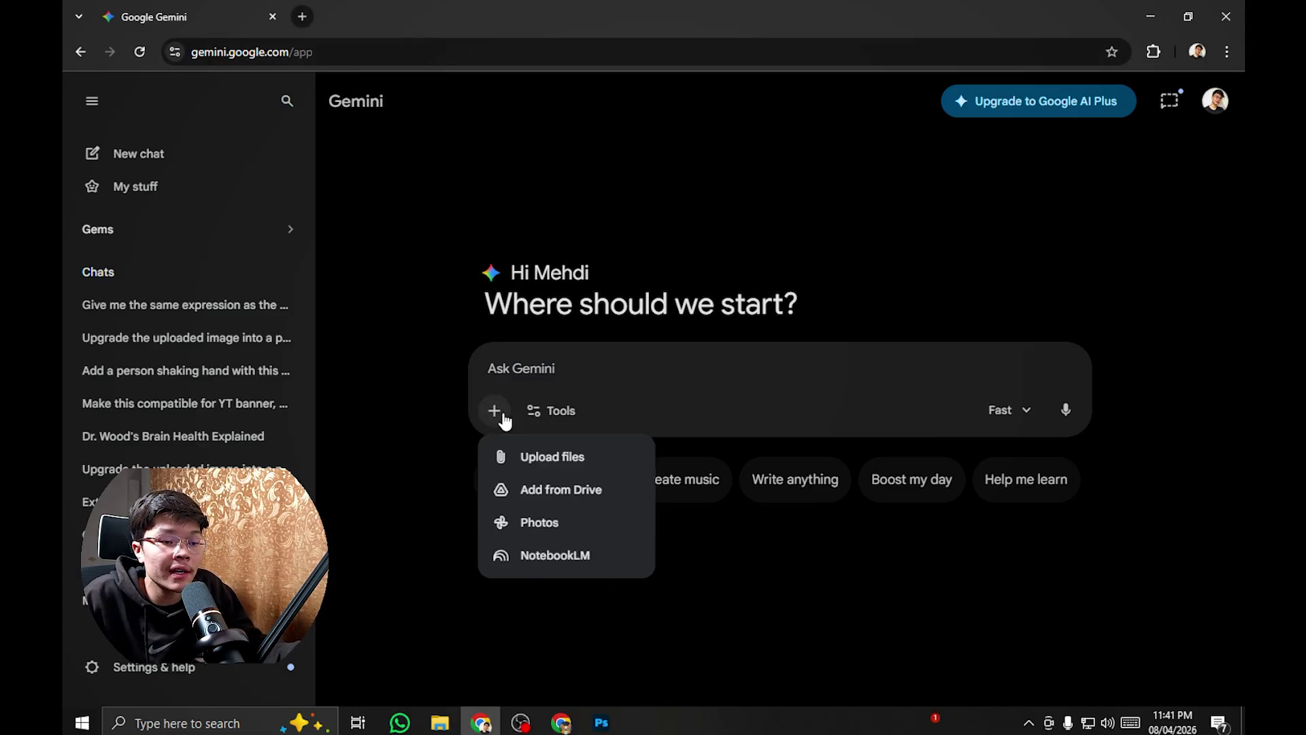
click(557, 460)
scroll(430, 204, down, 1)
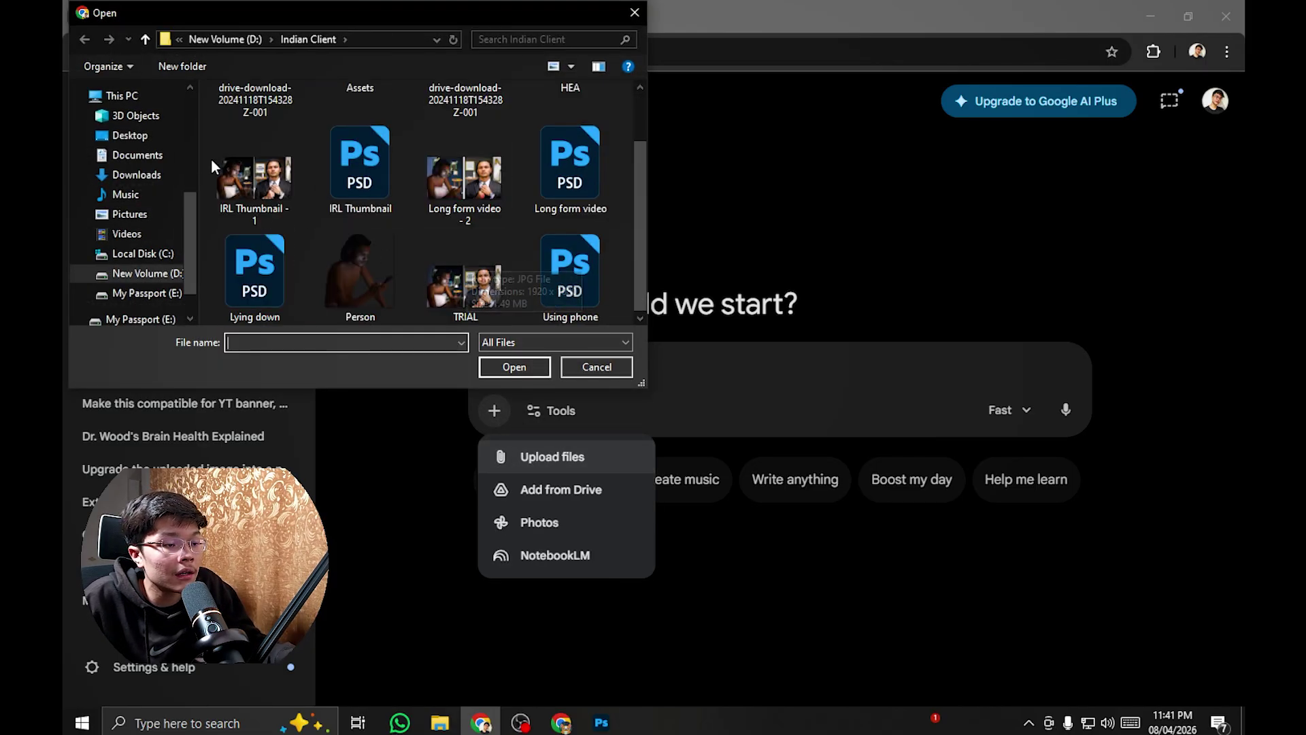
click(465, 178)
click(497, 366)
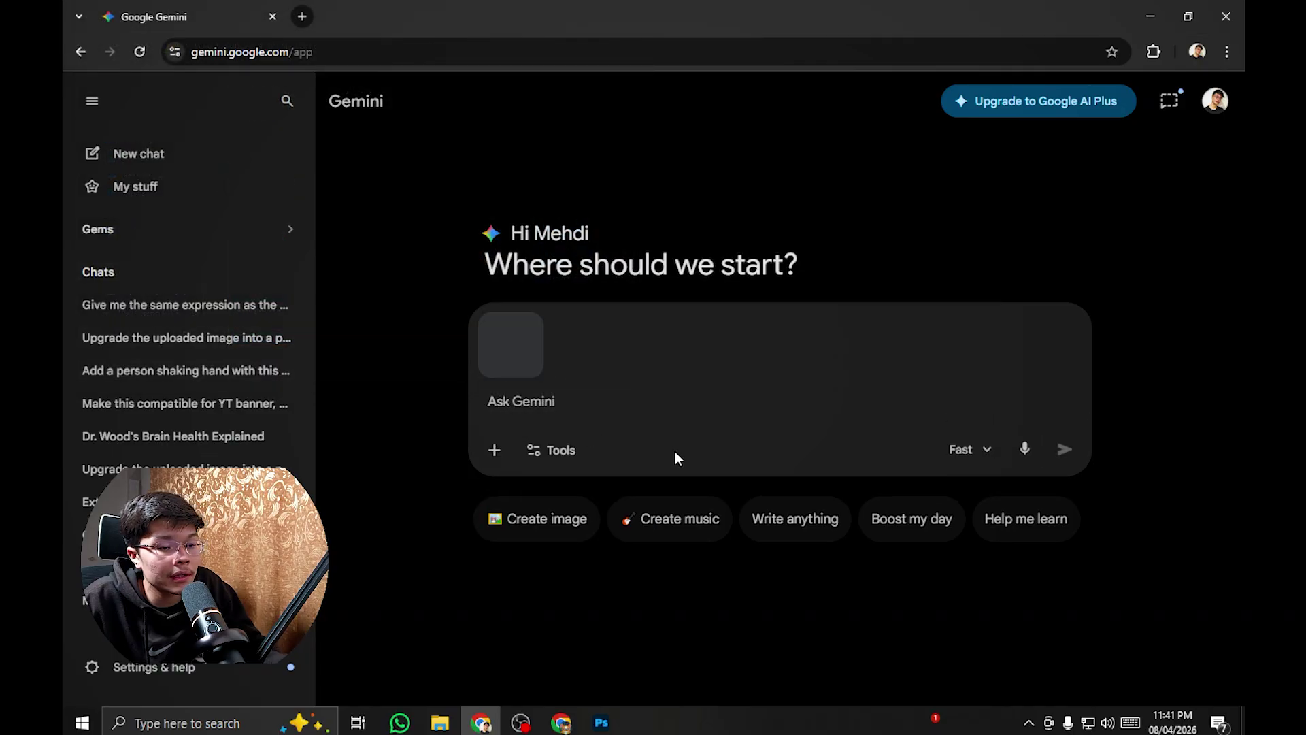
Step: Submit a prompt to upgrade the uploaded image into a pristine, ultra-high-definition cinematic version while preserving the subject with absolute fidelity
click(605, 409)
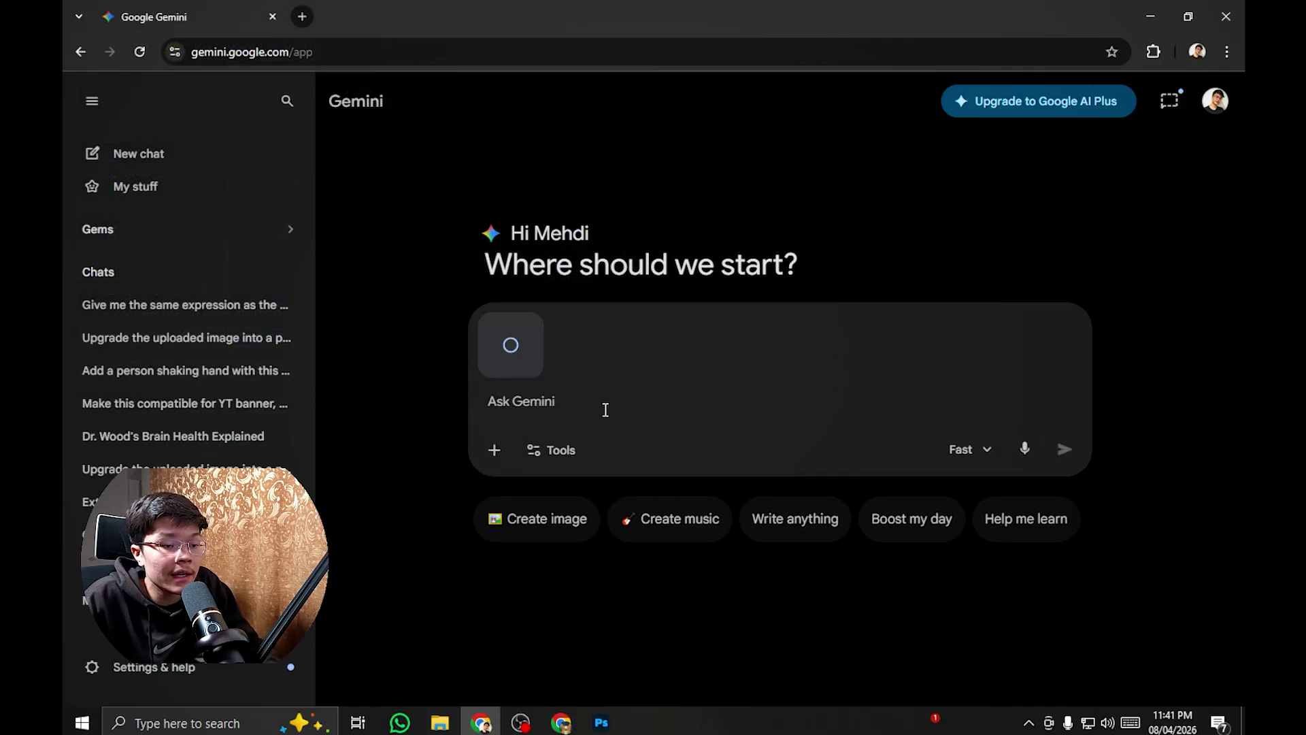
text(Upgrade the uploaded image into a pristine, ultra-high-definition cinematic version while preserving the subject with absolute fidelity. The person's identity, facial anatomy, expression, body posture, clothing, accessories, environment, framing, and overall composition must remain completely unchanged. Do not modify, reinterpret, replace, or introduce any new visual elements. Reconstruct and refine micro-level details including precise facial contours, authentic skin texture with naturally visible pores, individually defined hair strands, sharp and lifelike eyes, and clean, well-resolved edges throughout the image. Enhance dynamic range, contrast, and dimensional depth using balanced, studio-quality cinematic lighting.)
scroll(604, 410, up, 2)
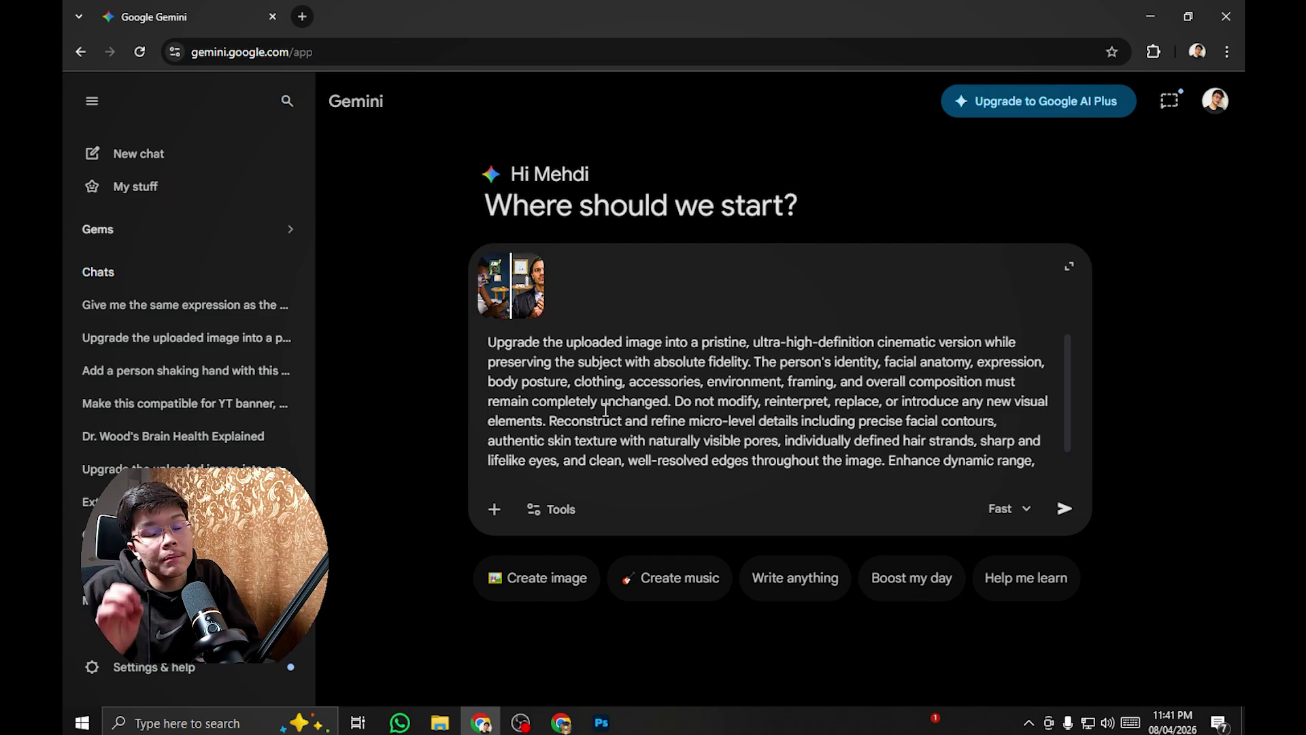
key(Return)
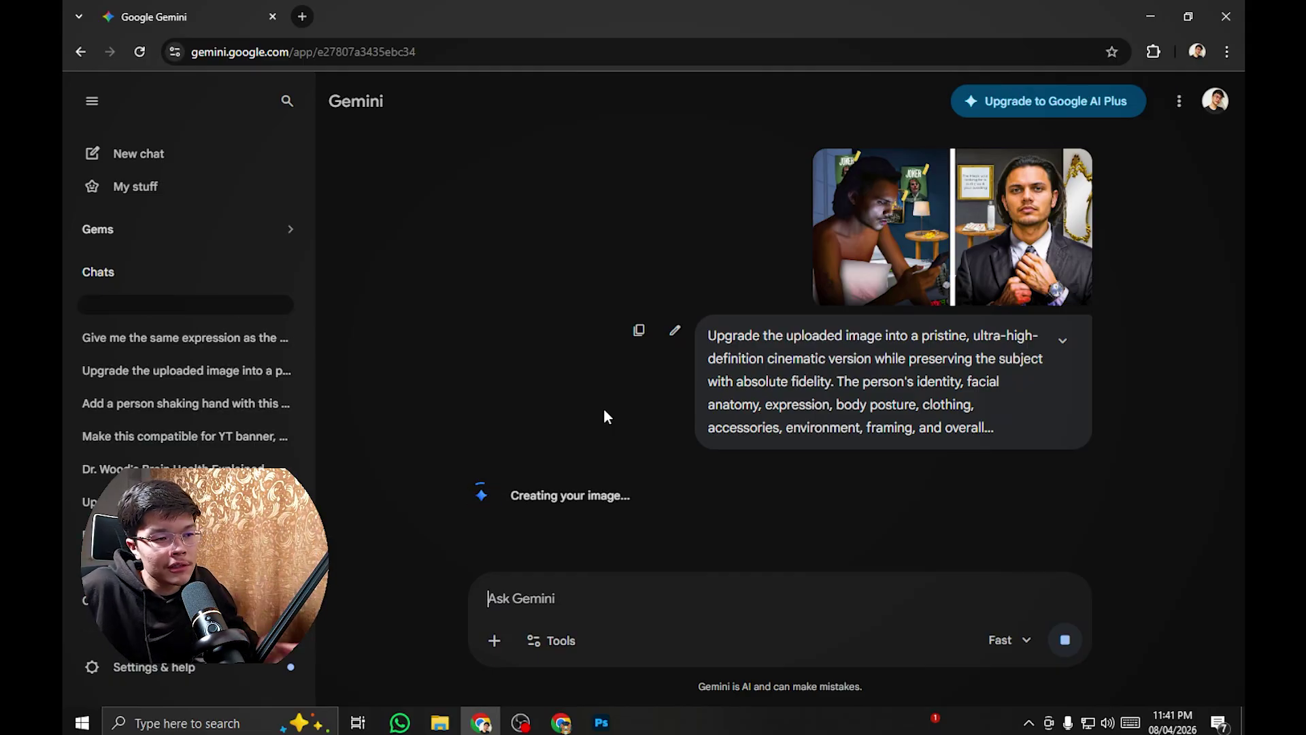
Step: Open the generated image, download it at full size and return to the chat
click(737, 377)
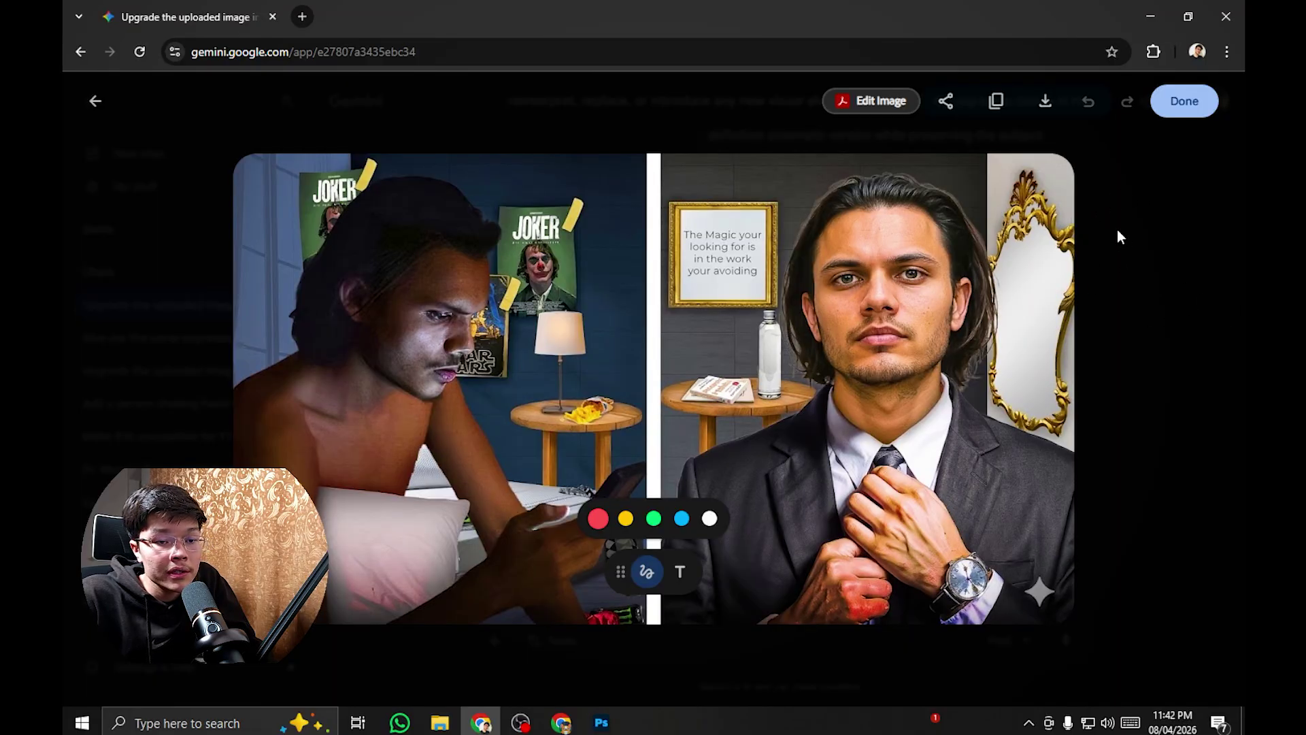
click(1057, 106)
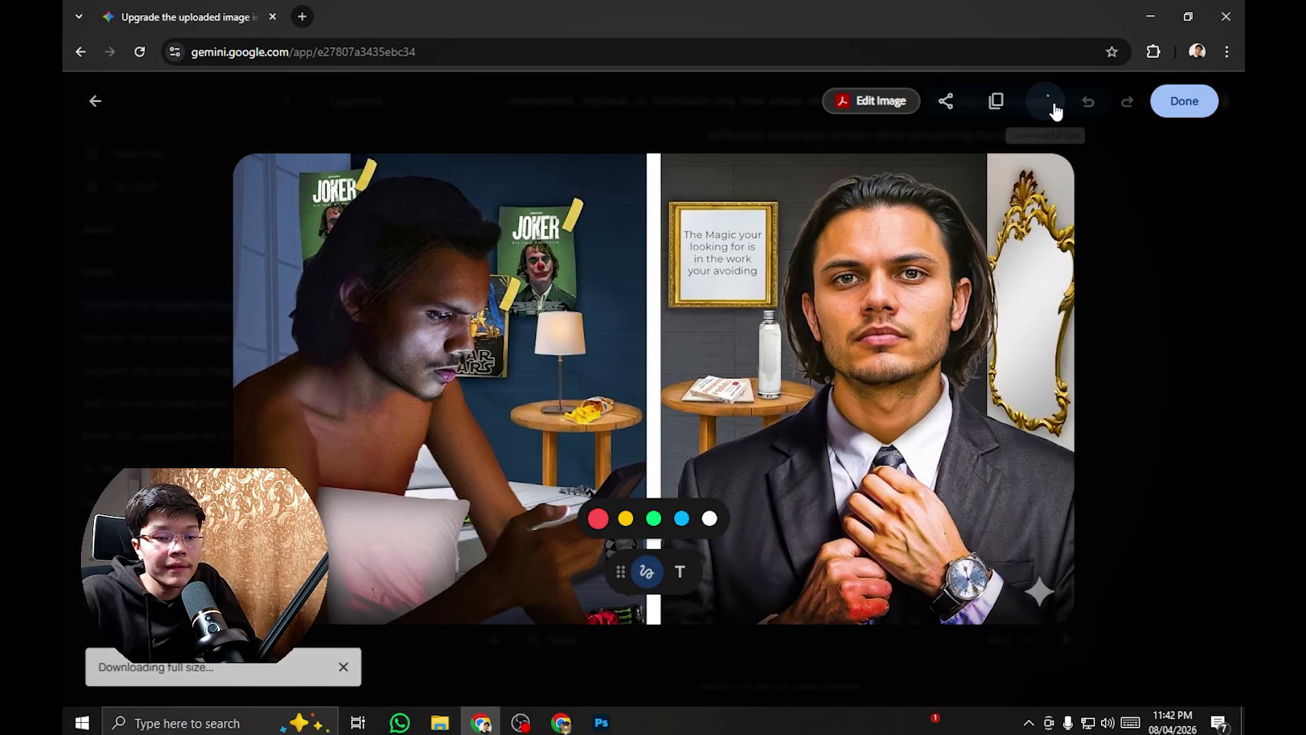
click(1129, 283)
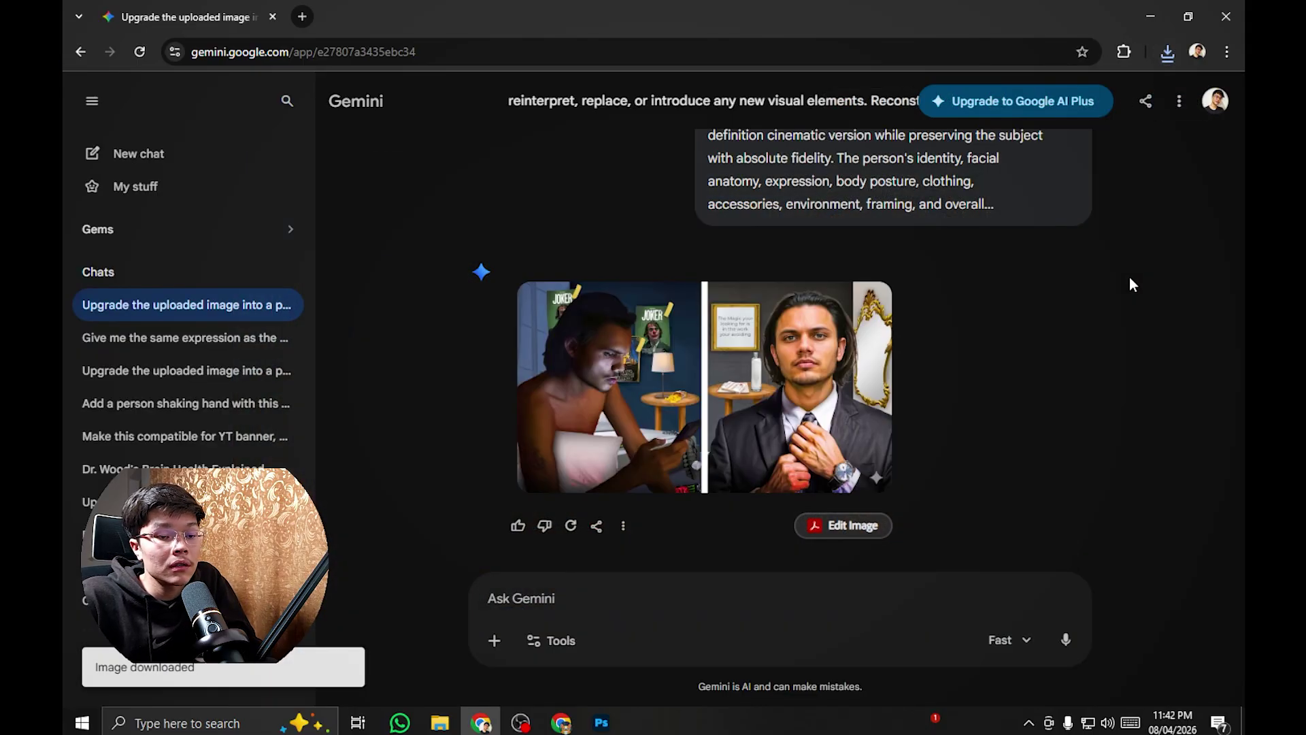
scroll(1130, 279, up, 3)
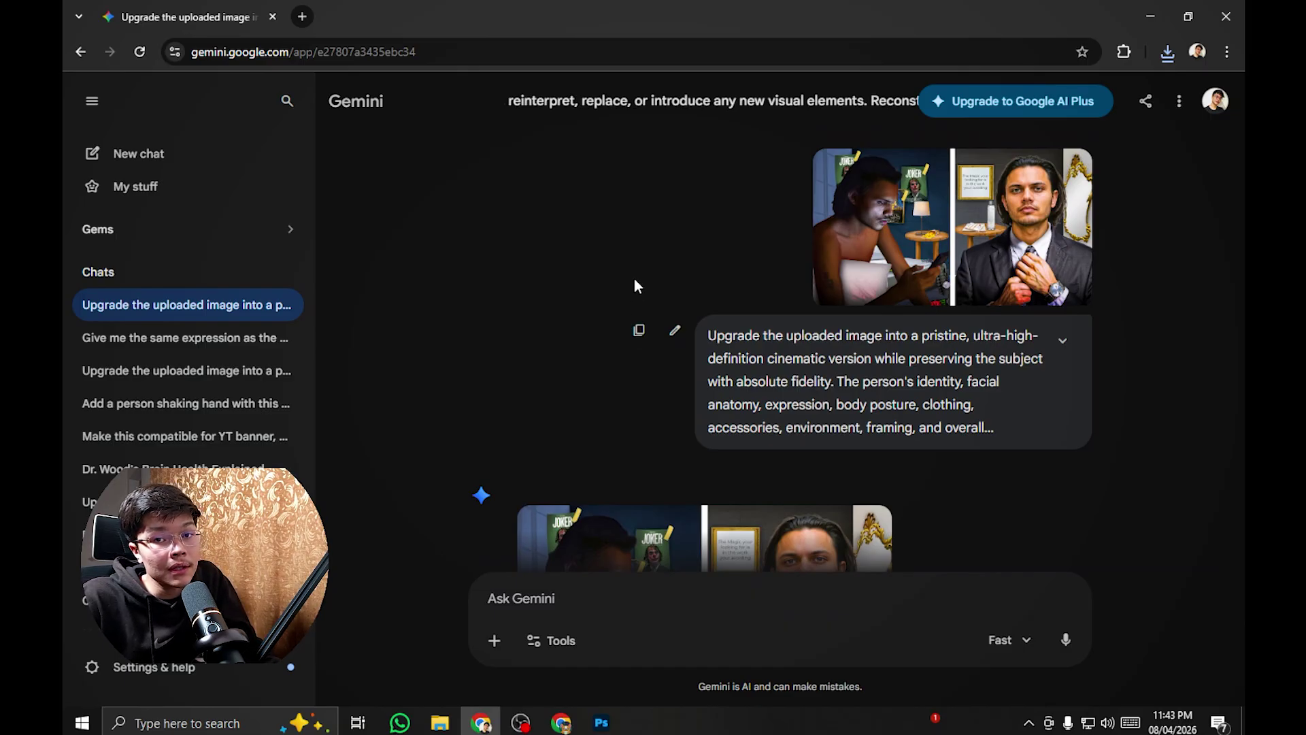
scroll(687, 272, down, 3)
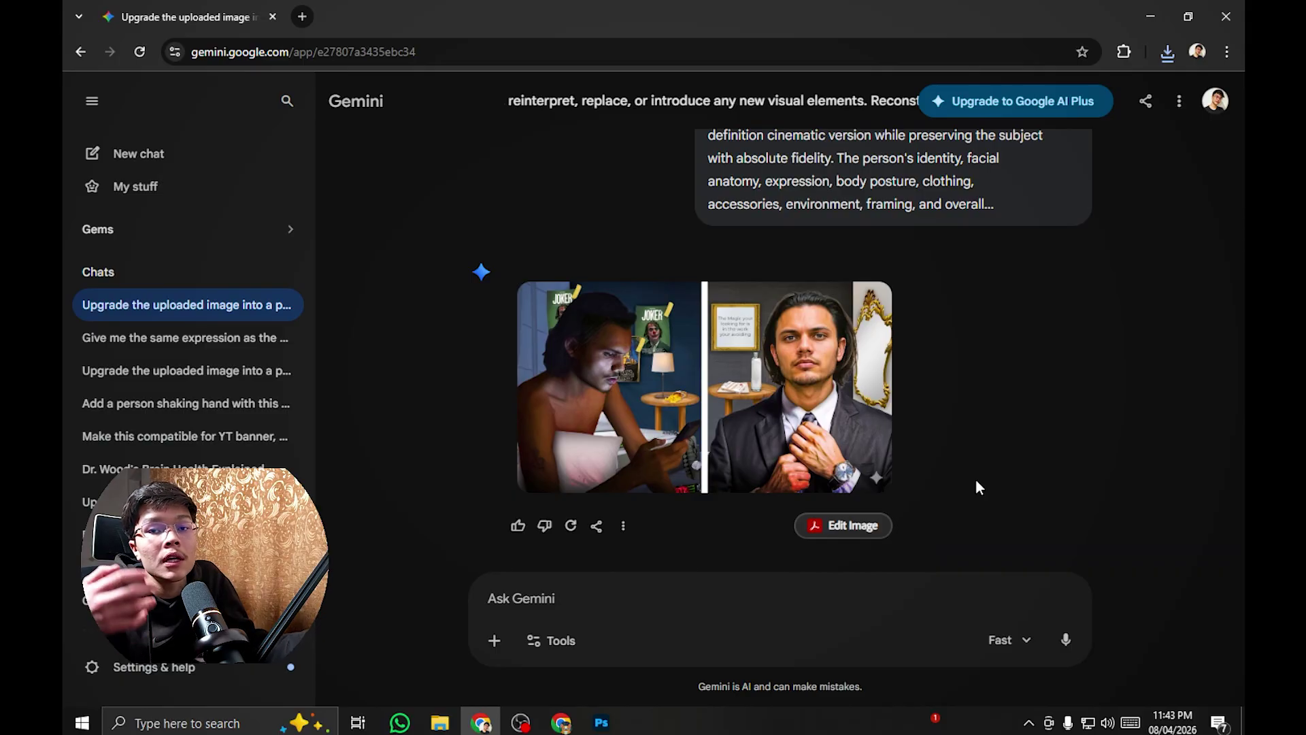
scroll(980, 477, up, 3)
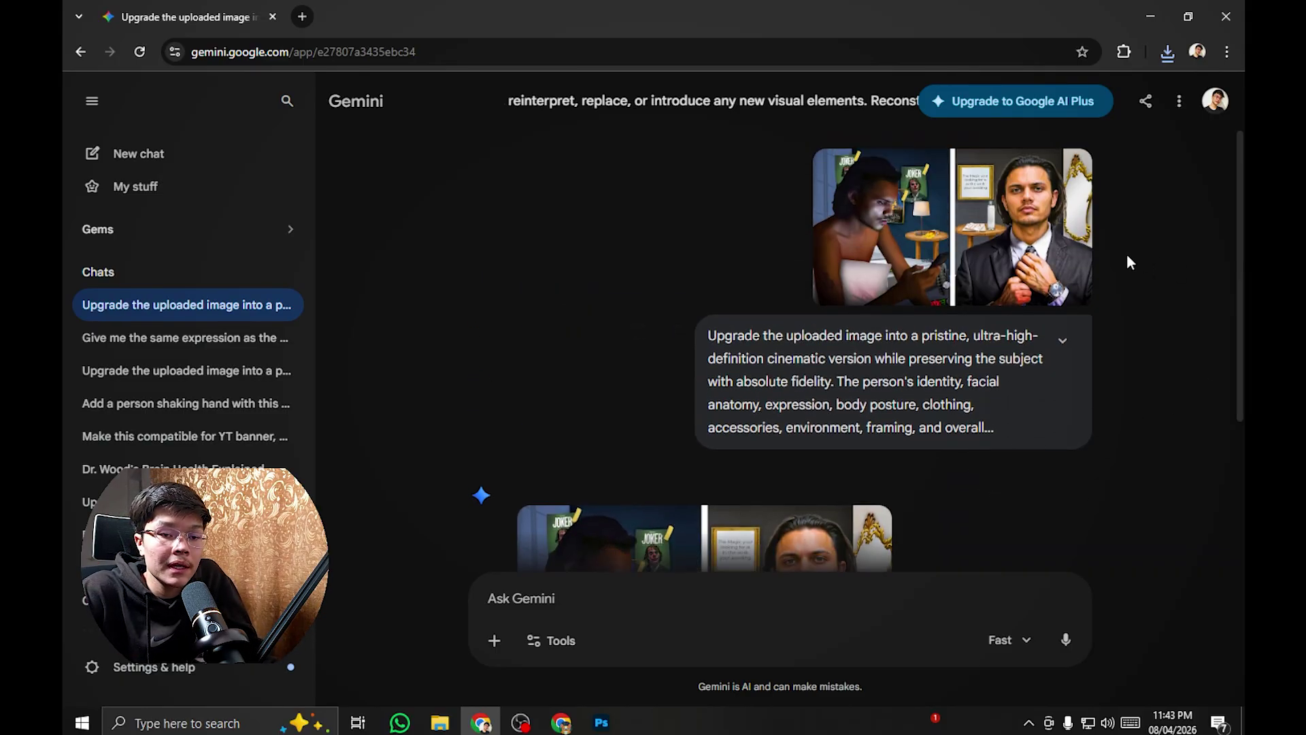
scroll(1127, 256, down, 3)
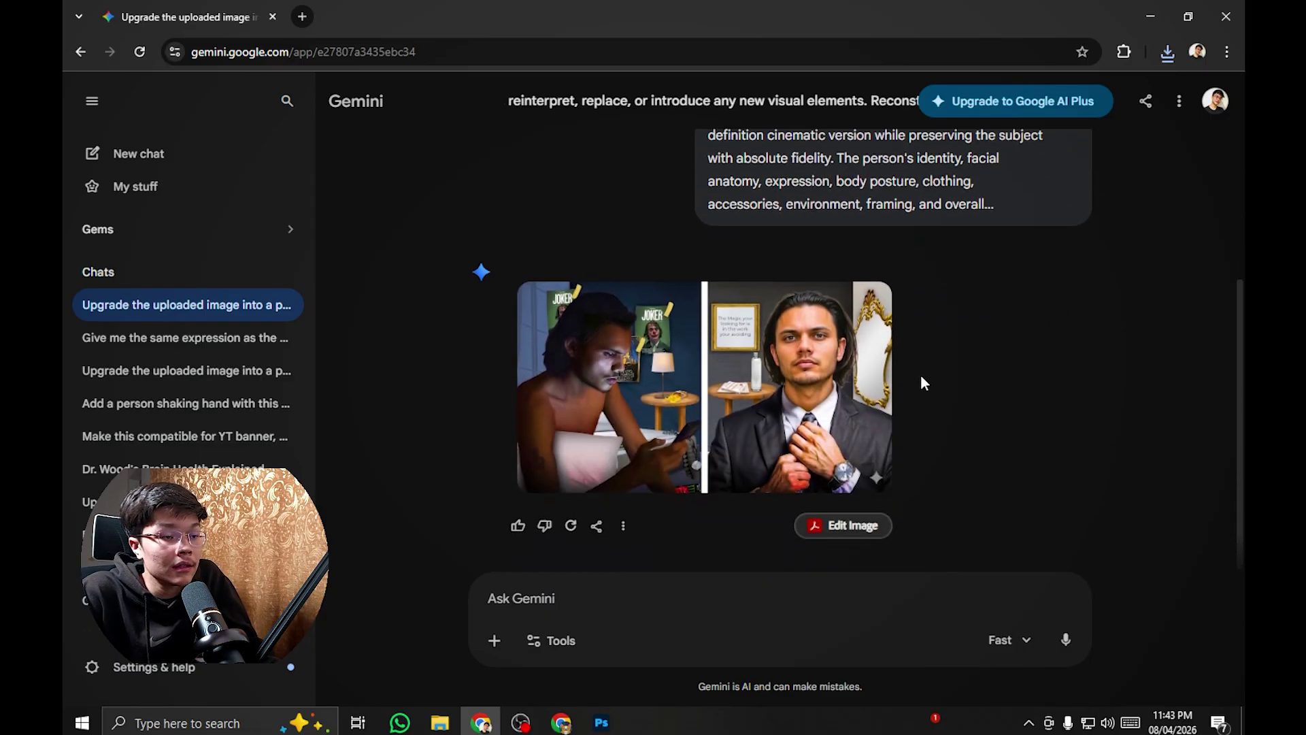
scroll(921, 383, up, 3)
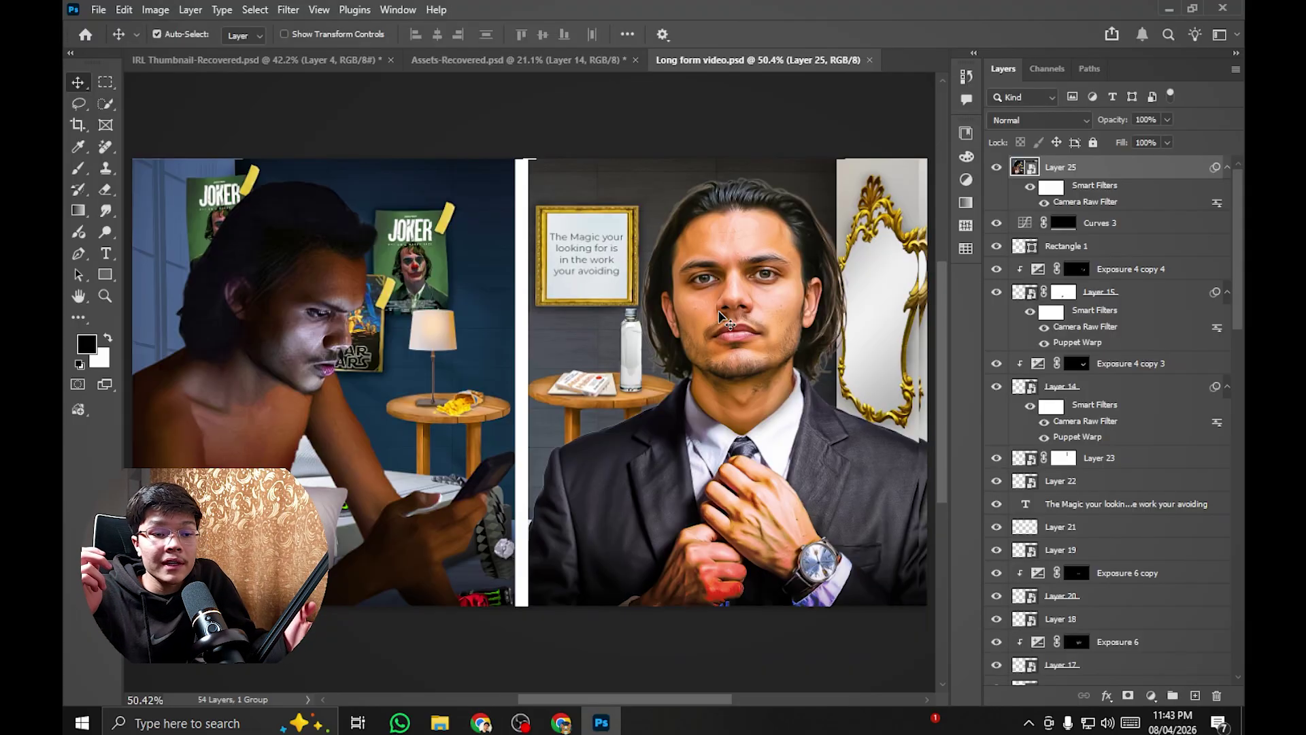